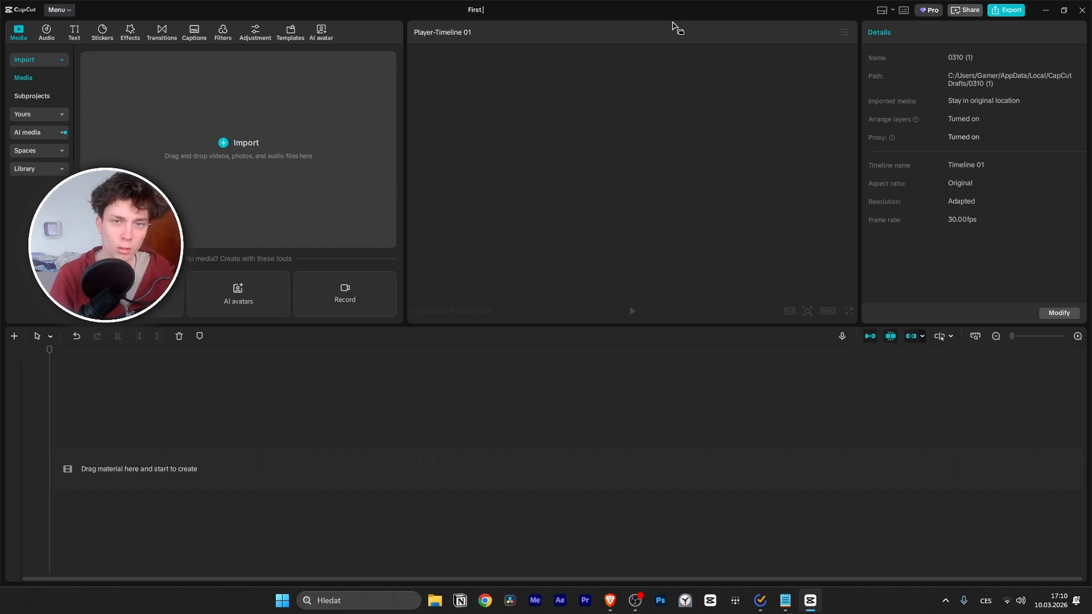
Step: Rename the project to First project
{"action": "type", "text": "st project"}
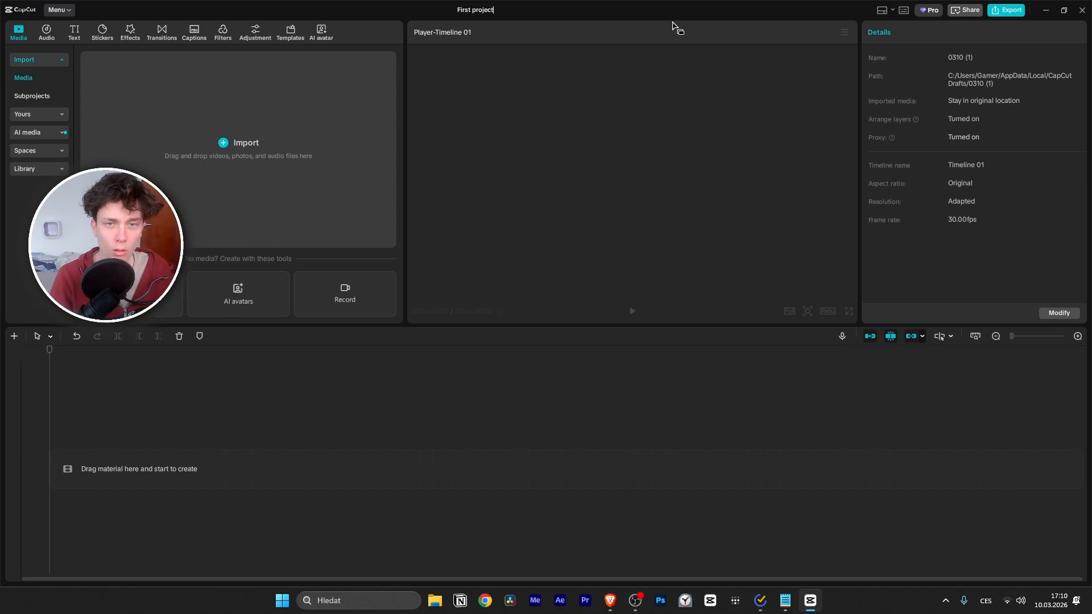
{"action": "key", "text": "Return"}
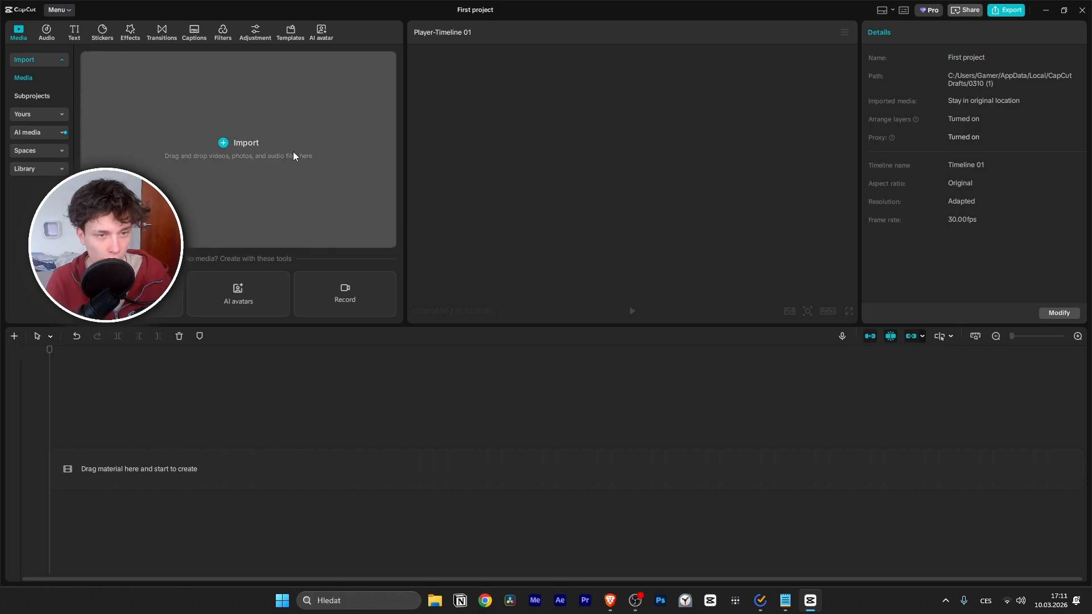
Step: Import the video LukeRaw2.mp4 and add it to the timeline
{"action": "left_click", "coordinate": [240, 140]}
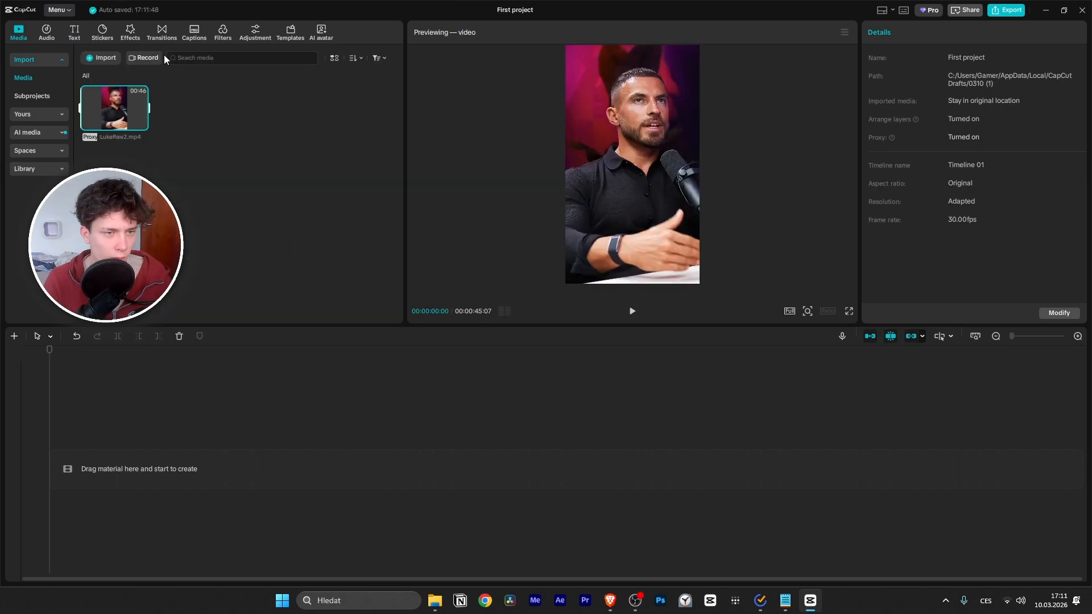
{"action": "mouse_move", "coordinate": [137, 132]}
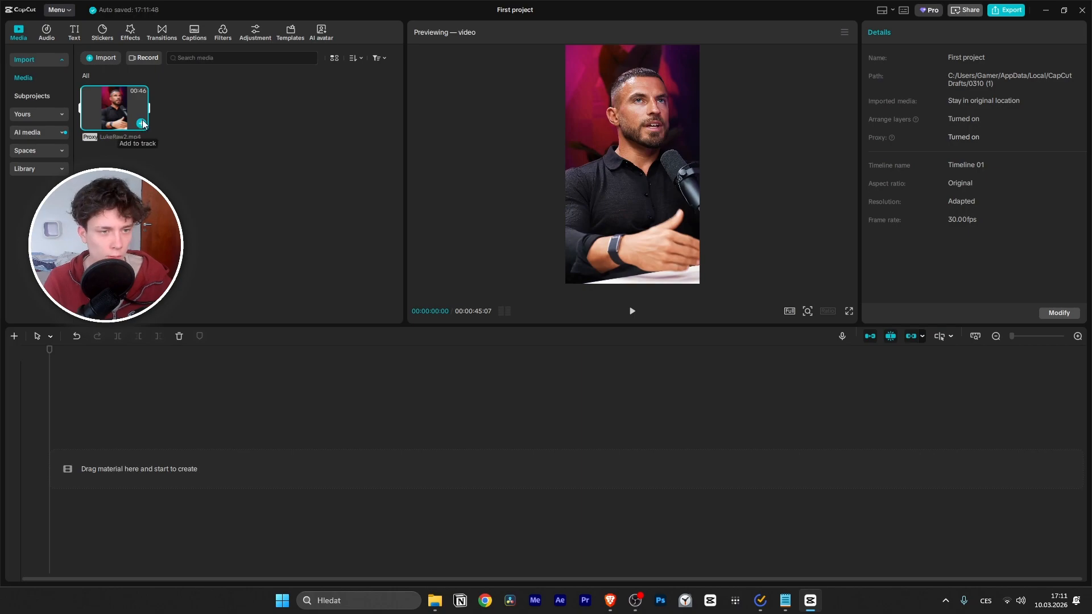
{"action": "left_click", "coordinate": [142, 125]}
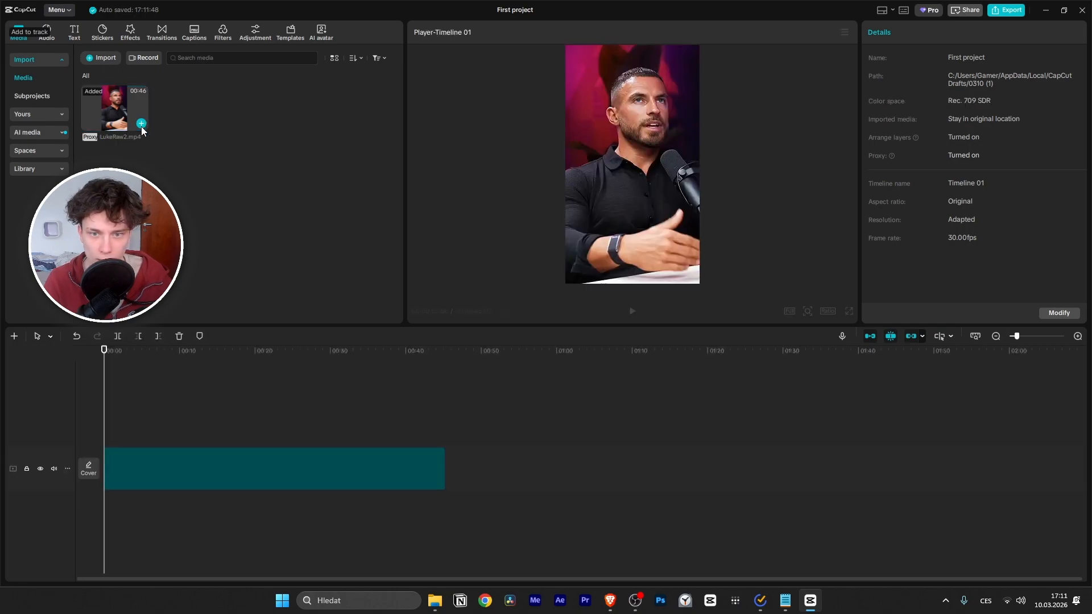
Step: Scrub into the clip, look through its audio, animation, speed and video settings, and return the playhead to the start
{"action": "left_click_drag", "start_coordinate": [104, 355], "coordinate": [187, 358]}
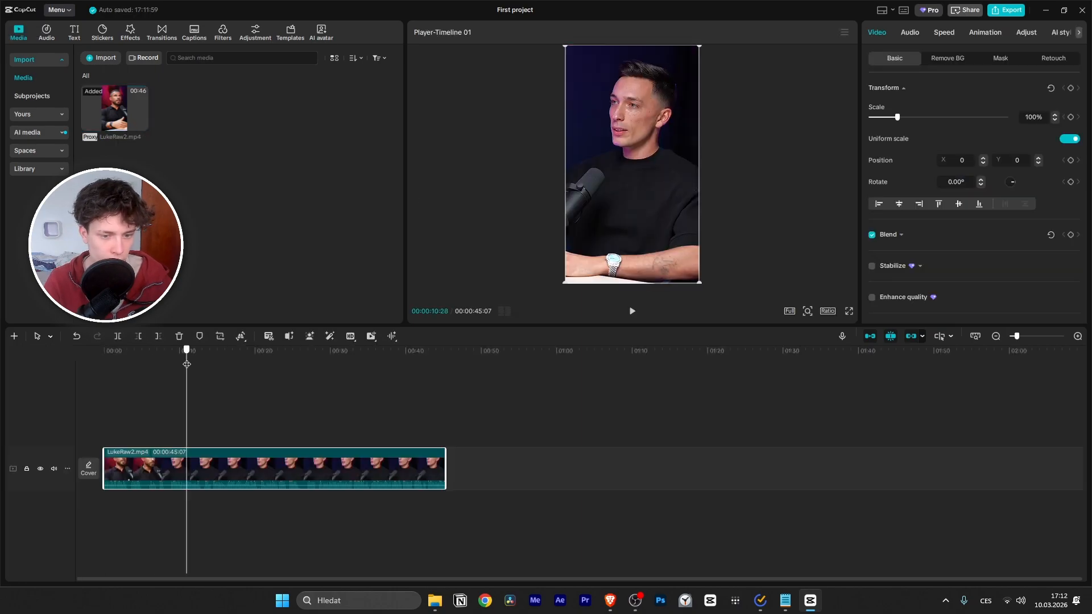
{"action": "left_click_drag", "start_coordinate": [714, 409], "coordinate": [256, 498]}
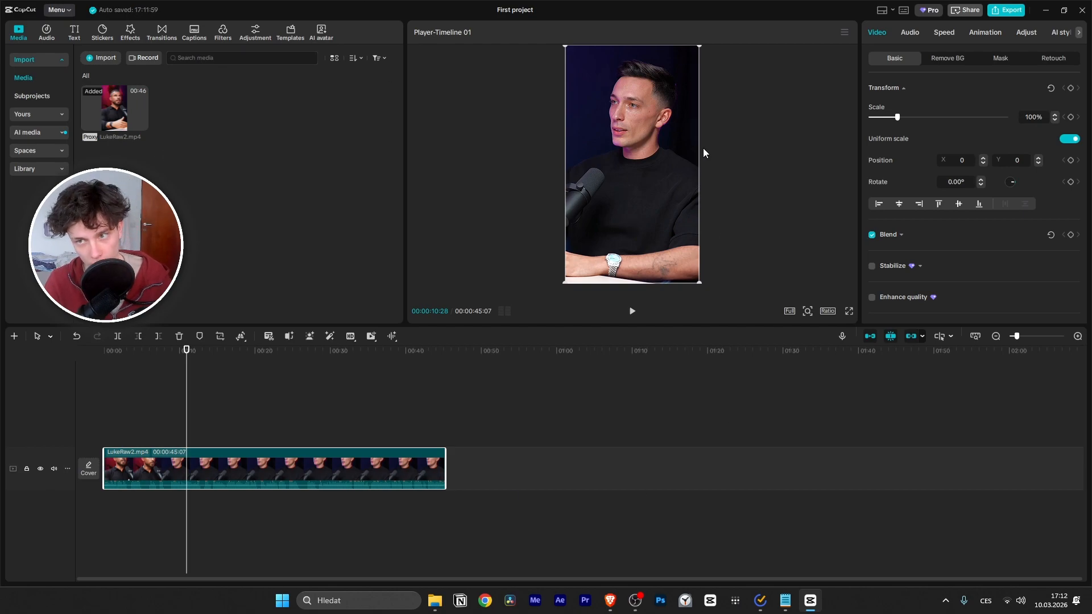
{"action": "left_click", "coordinate": [908, 34]}
{"action": "left_click", "coordinate": [969, 33]}
{"action": "left_click", "coordinate": [951, 34]}
{"action": "left_click", "coordinate": [915, 32]}
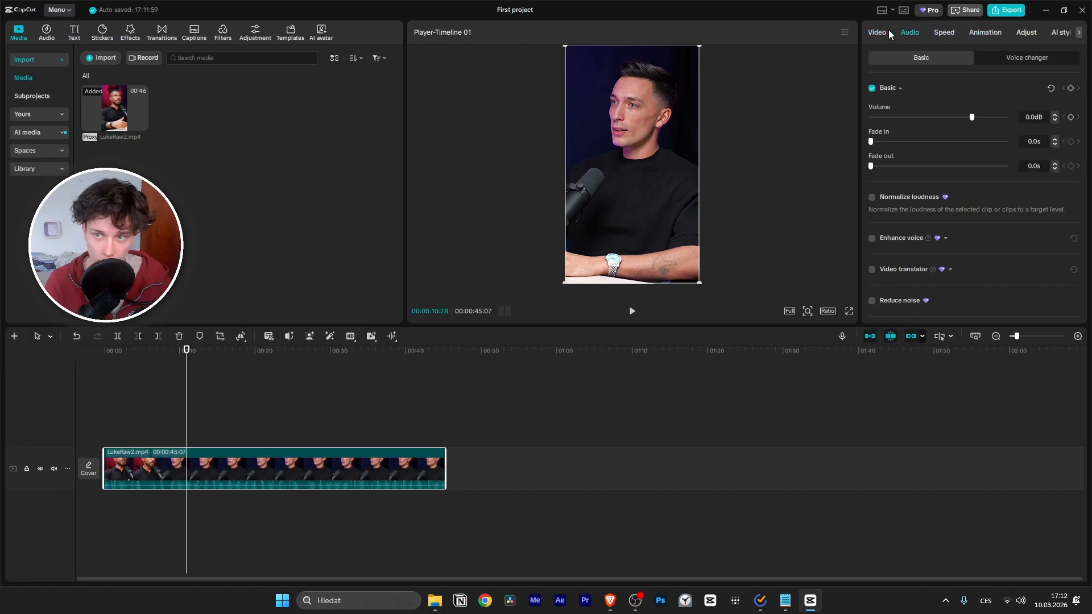
{"action": "left_click", "coordinate": [880, 32]}
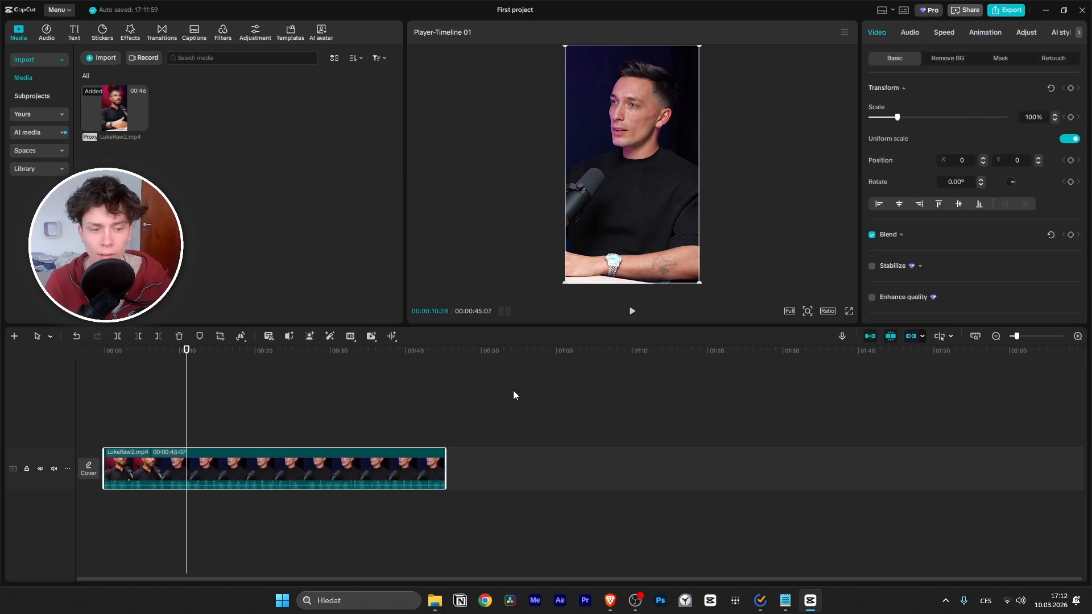
{"action": "left_click_drag", "start_coordinate": [185, 372], "coordinate": [58, 383]}
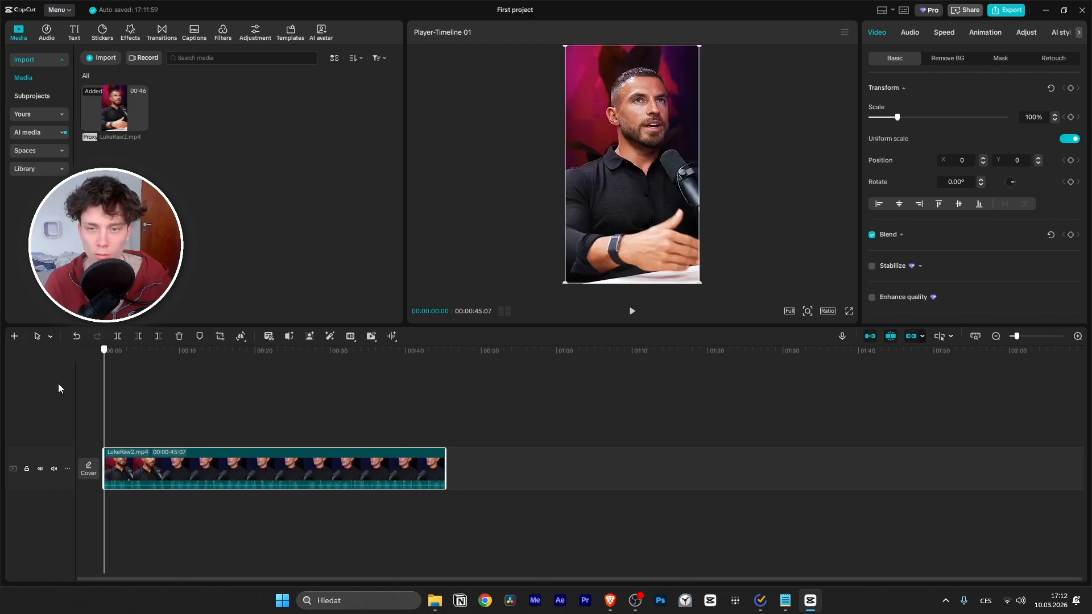
Step: Switch the workspace to the Vertical layout and place the playhead at about 10 seconds in the clip
{"action": "left_click", "coordinate": [885, 11]}
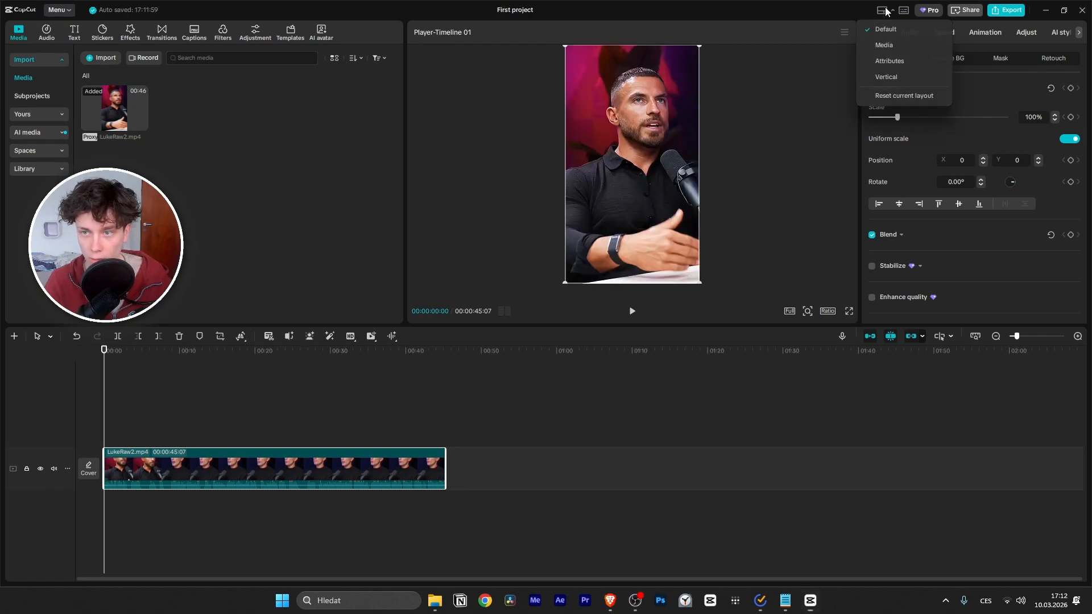
{"action": "left_click", "coordinate": [895, 80]}
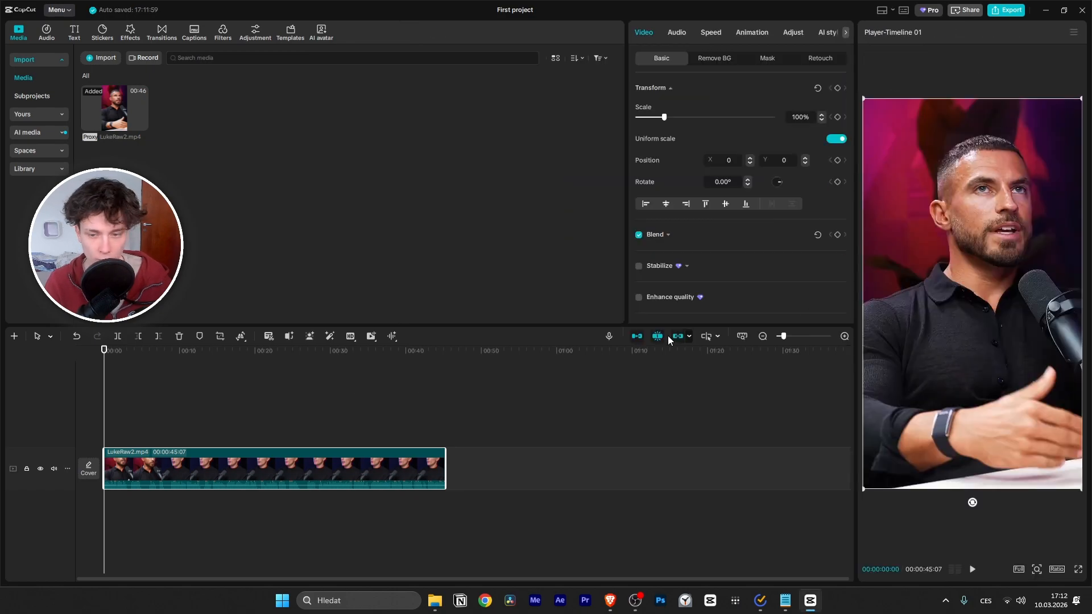
{"action": "left_click_drag", "start_coordinate": [108, 379], "coordinate": [311, 380]}
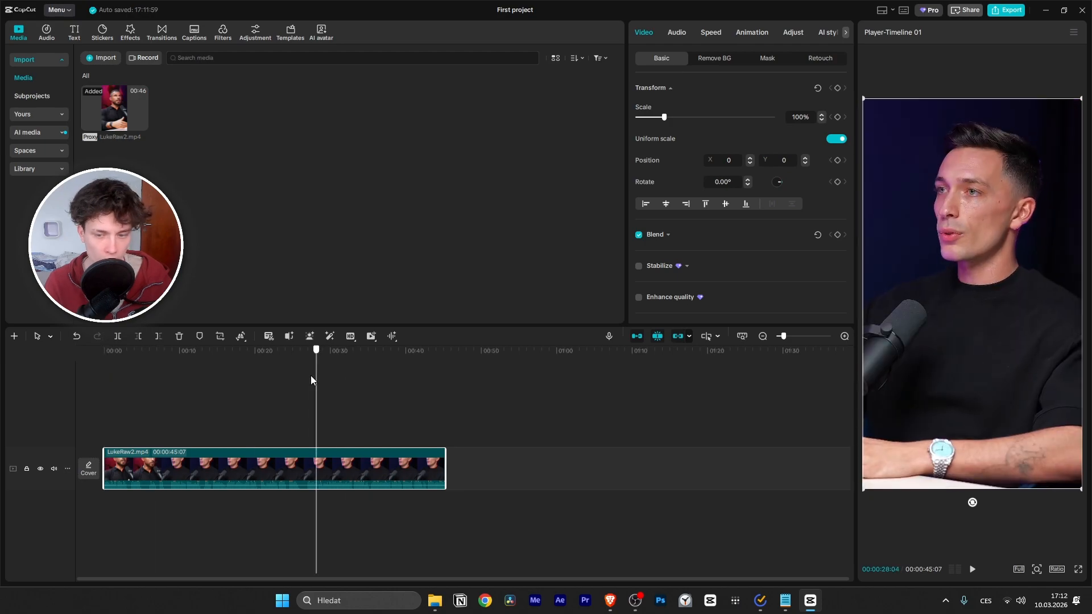
{"action": "left_click", "coordinate": [182, 378]}
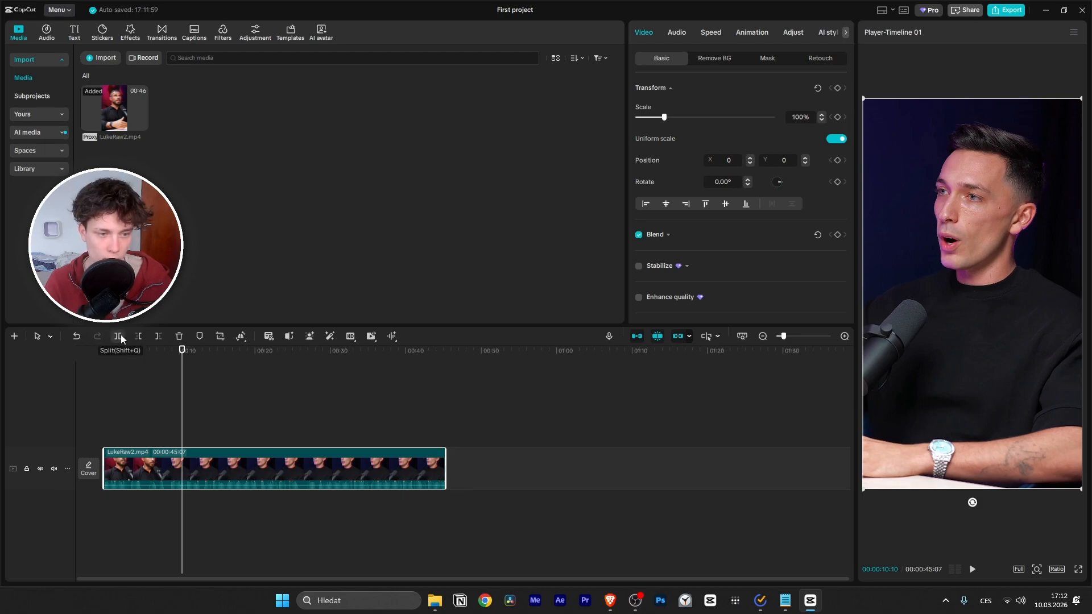
Step: Review the Basic and Timeline keyboard shortcut lists, including the Split shortcut, and close the list
{"action": "left_click", "coordinate": [903, 10]}
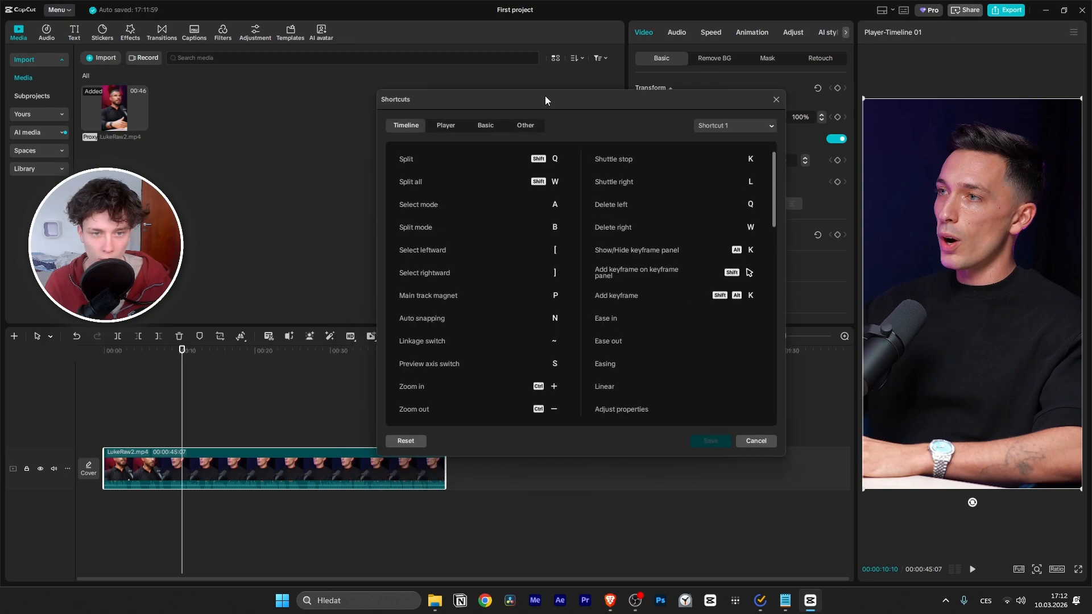
{"action": "left_click", "coordinate": [526, 110]}
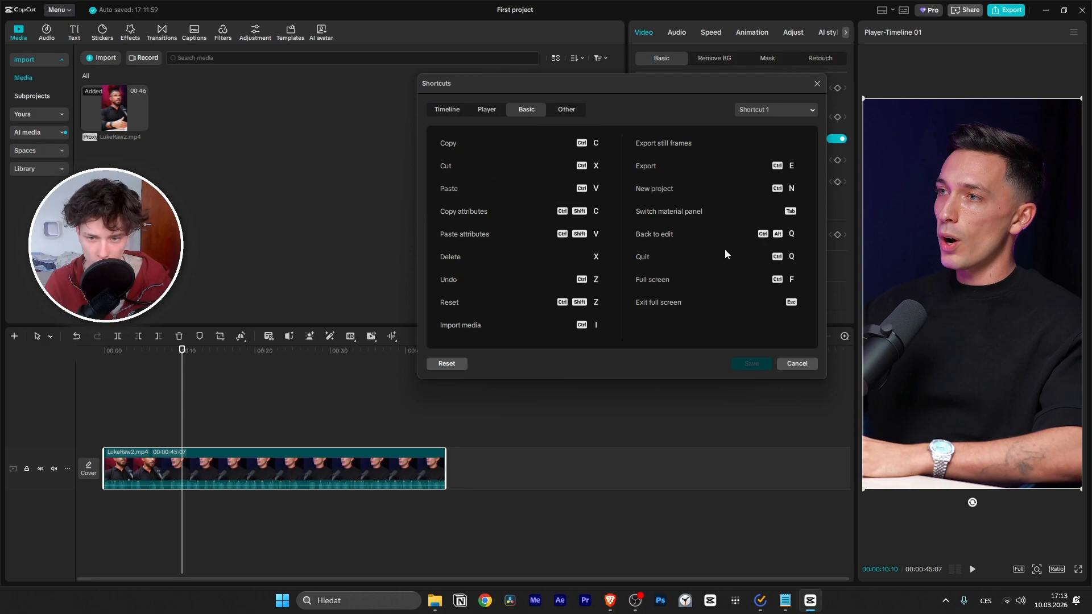
{"action": "left_click", "coordinate": [448, 110]}
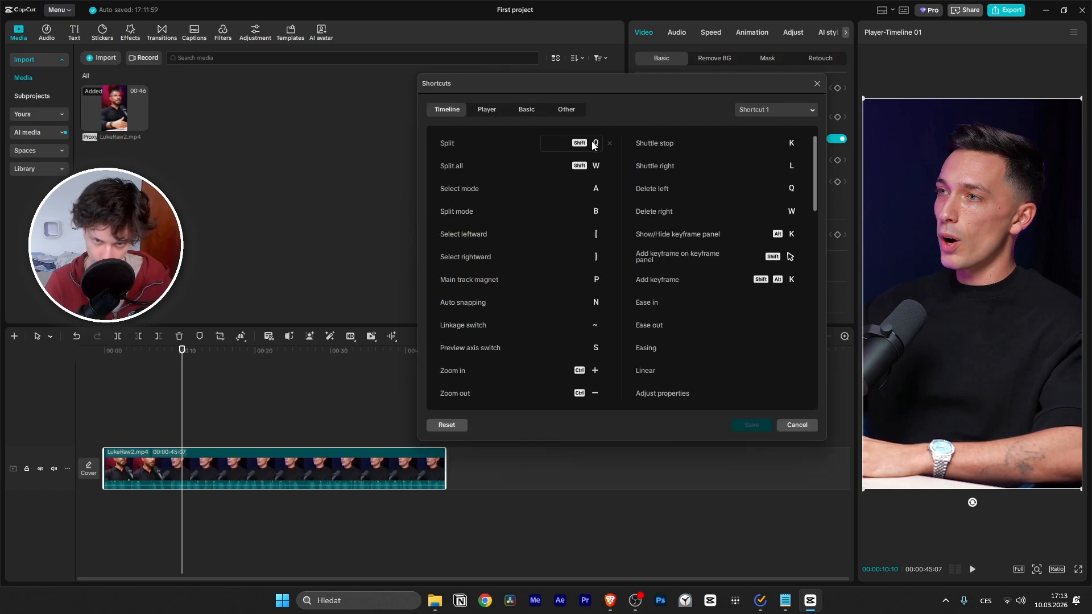
{"action": "left_click", "coordinate": [817, 84]}
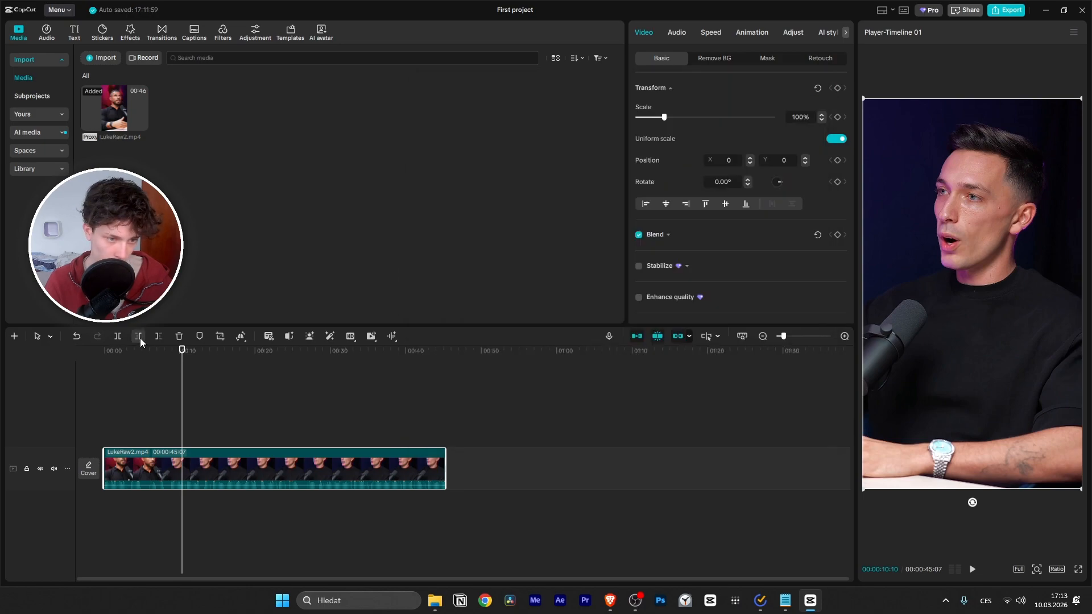
Step: Split the clip at the playhead at about 10 seconds and undo the split
{"action": "left_click", "coordinate": [117, 336]}
{"action": "scroll", "coordinate": [105, 499], "scroll_direction": "up", "scroll_amount": 1}
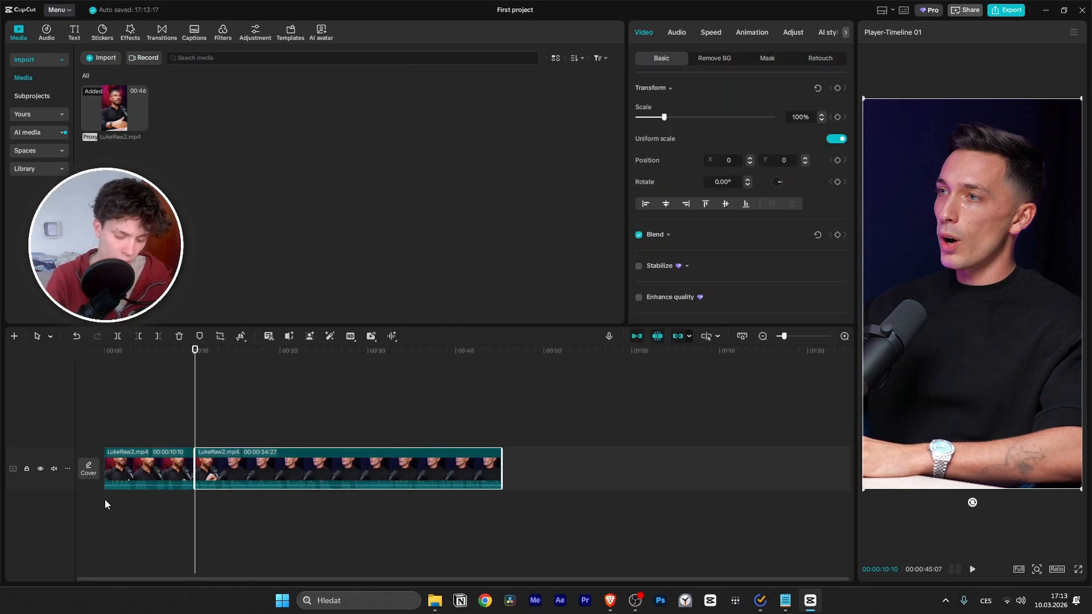
{"action": "key", "text": "ctrl+z"}
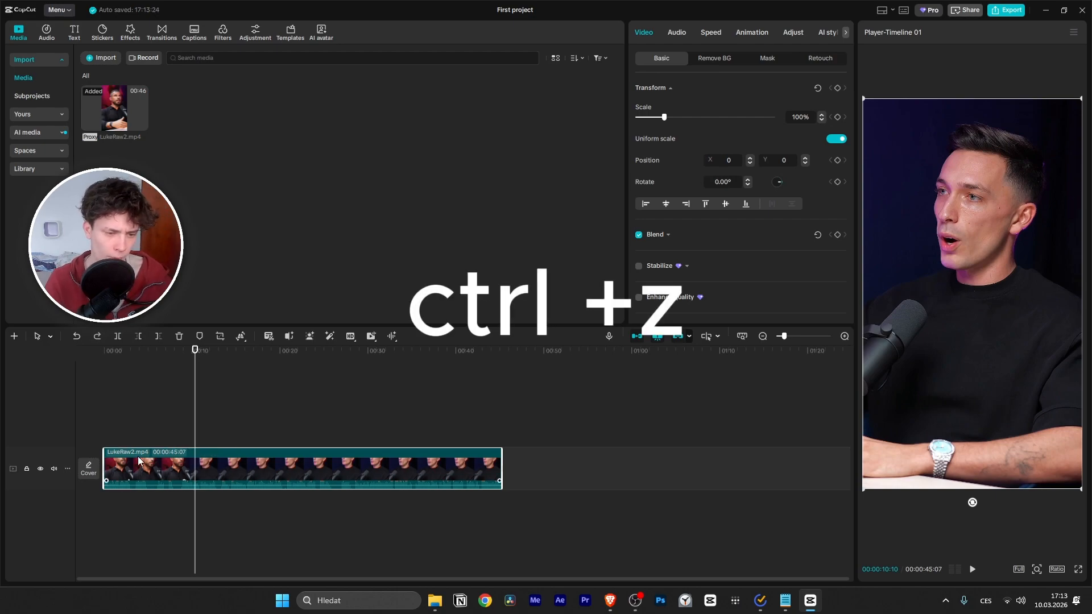
{"action": "scroll", "coordinate": [223, 466], "scroll_direction": "up", "scroll_amount": 3}
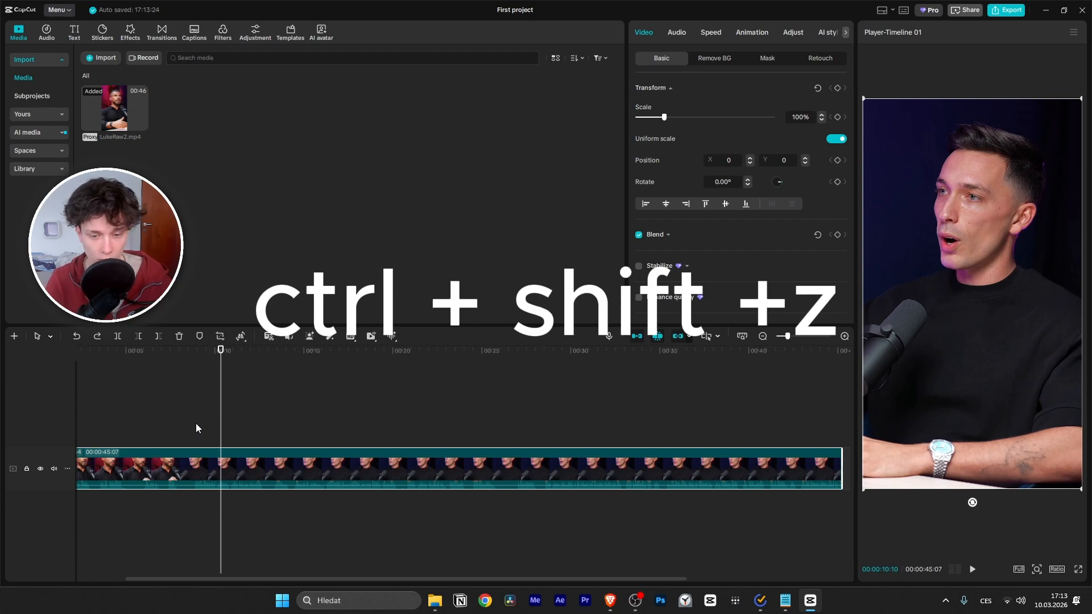
{"action": "scroll", "coordinate": [411, 452], "scroll_direction": "down", "scroll_amount": 4}
{"action": "scroll", "coordinate": [167, 417], "scroll_direction": "up", "scroll_amount": 3}
{"action": "scroll", "coordinate": [179, 414], "scroll_direction": "down", "scroll_amount": 5}
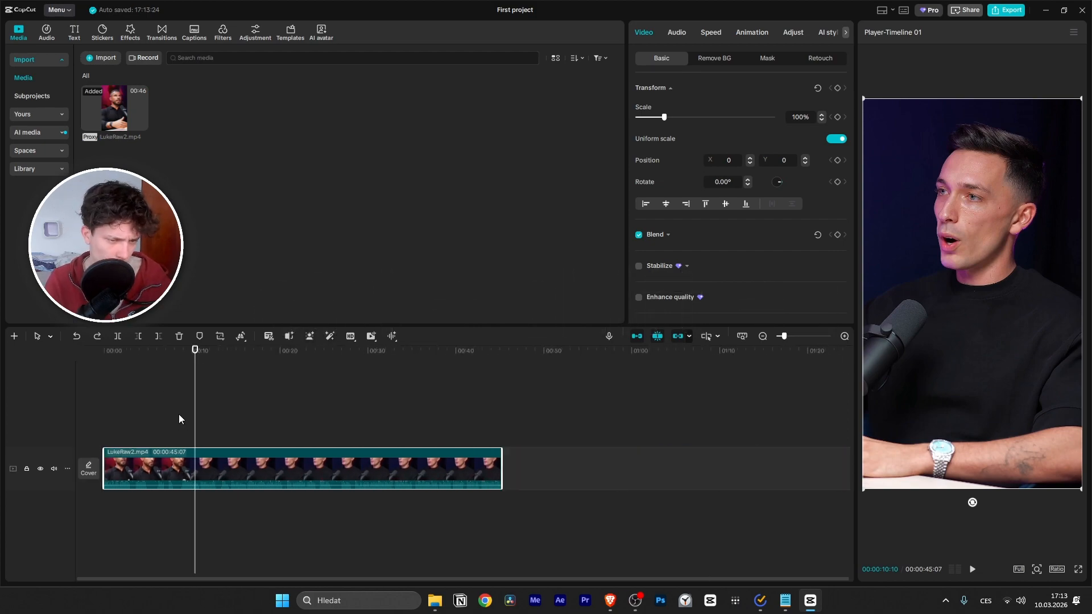
{"action": "left_click", "coordinate": [400, 506]}
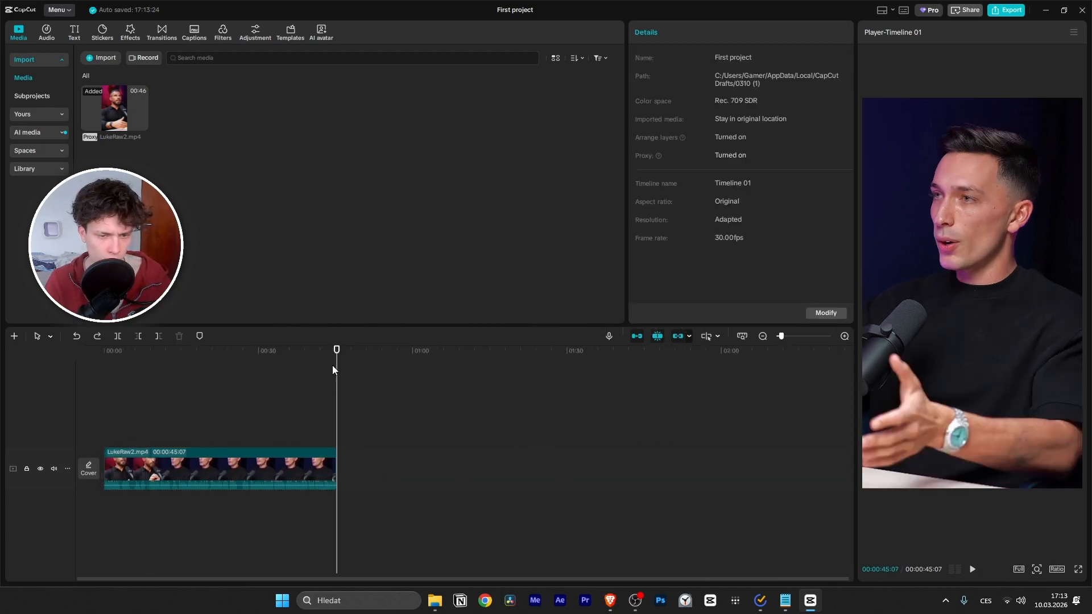
Step: Play the clip from the start and pause it at about 17 seconds to review the footage
{"action": "left_click_drag", "start_coordinate": [336, 371], "coordinate": [88, 366]}
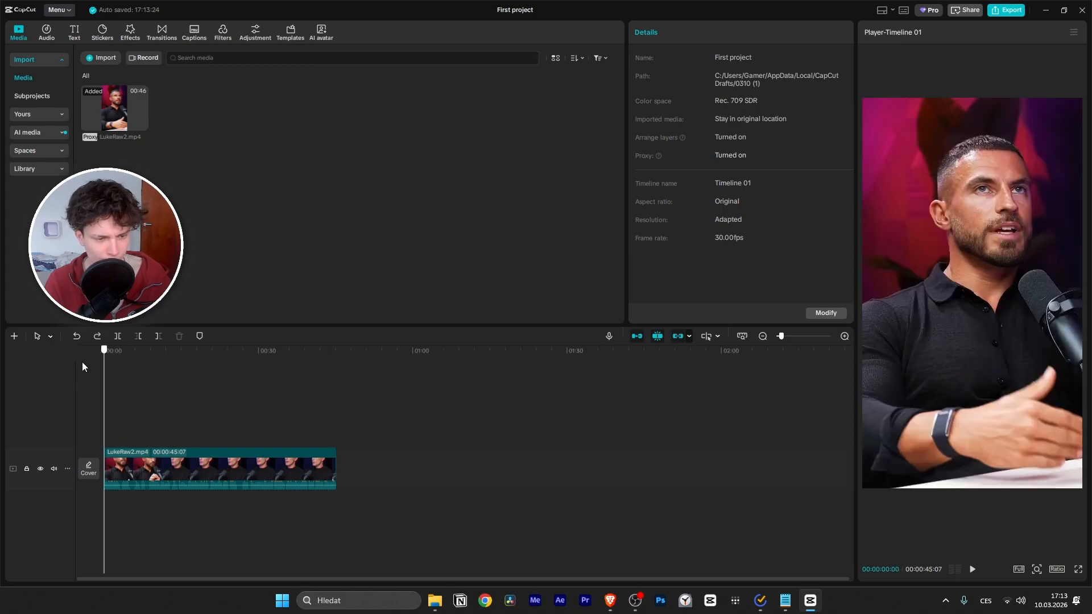
{"action": "scroll", "coordinate": [144, 449], "scroll_direction": "up", "scroll_amount": 3}
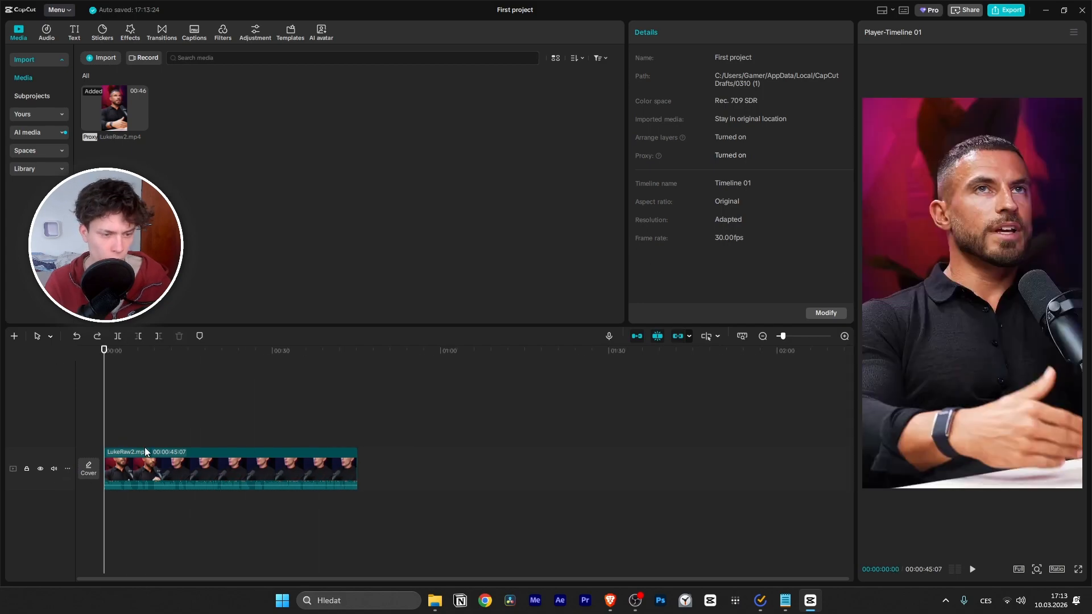
{"action": "scroll", "coordinate": [144, 450], "scroll_direction": "up", "scroll_amount": 3}
{"action": "key", "text": "space"}
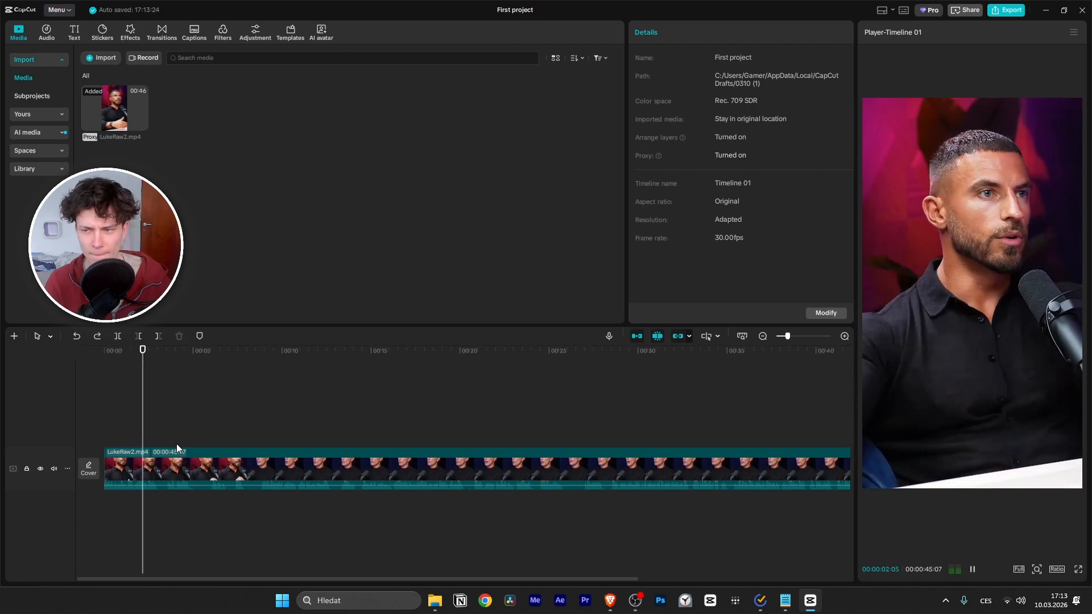
{"action": "scroll", "coordinate": [176, 444], "scroll_direction": "down", "scroll_amount": 2}
{"action": "scroll", "coordinate": [121, 451], "scroll_direction": "up", "scroll_amount": 3}
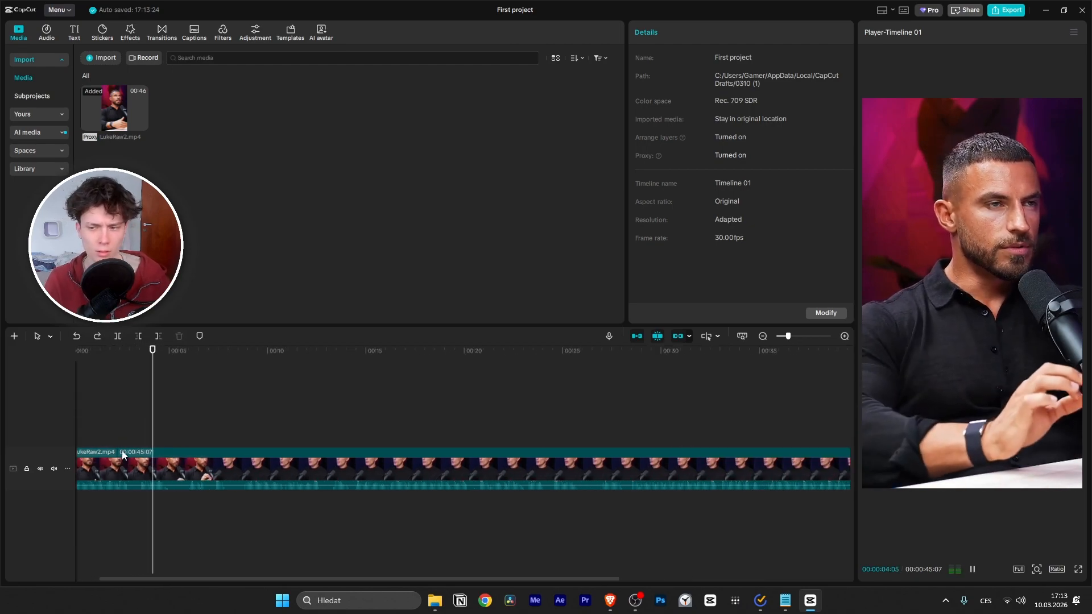
{"action": "scroll", "coordinate": [196, 436], "scroll_direction": "down", "scroll_amount": 2}
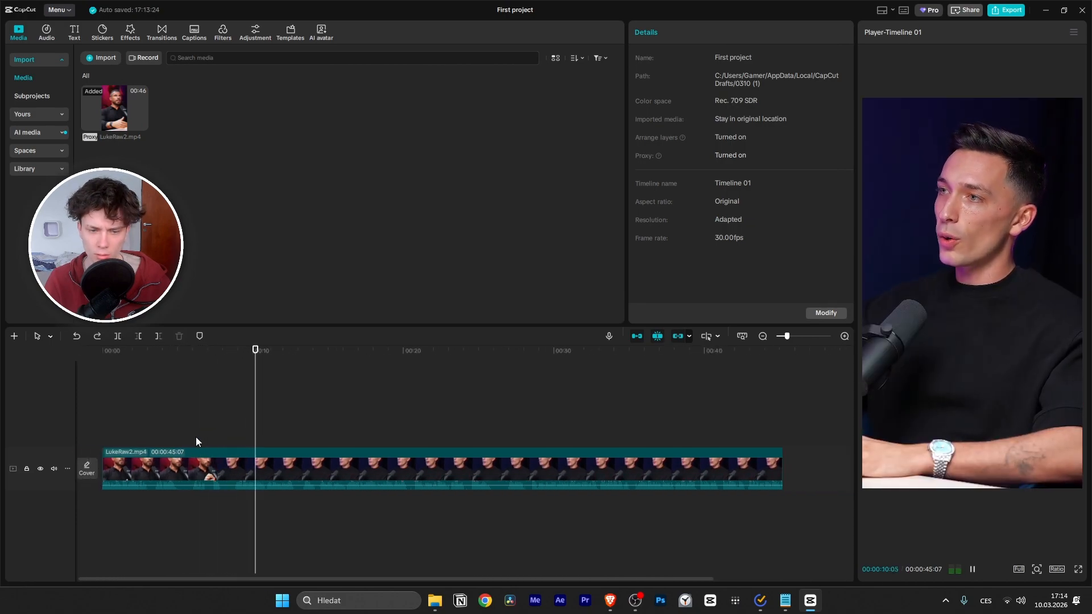
{"action": "scroll", "coordinate": [195, 437], "scroll_direction": "down", "scroll_amount": 1}
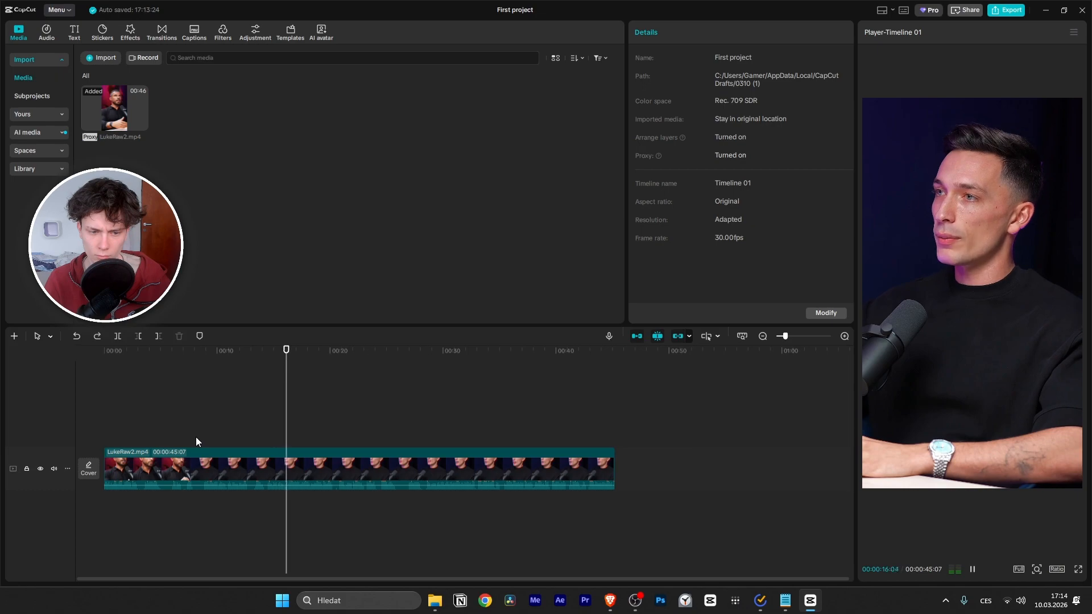
{"action": "key", "text": "space"}
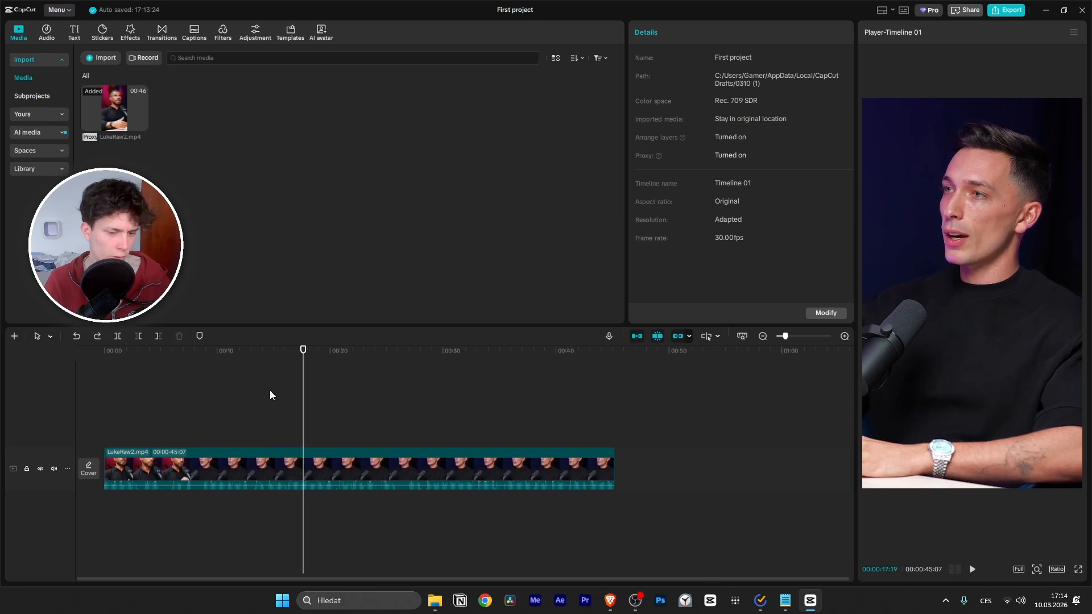
Step: Replay the section from about 9 seconds, pause at about 10 seconds, and inspect the timeline closely at that point
{"action": "left_click_drag", "start_coordinate": [300, 364], "coordinate": [203, 419]}
{"action": "key", "text": "space"}
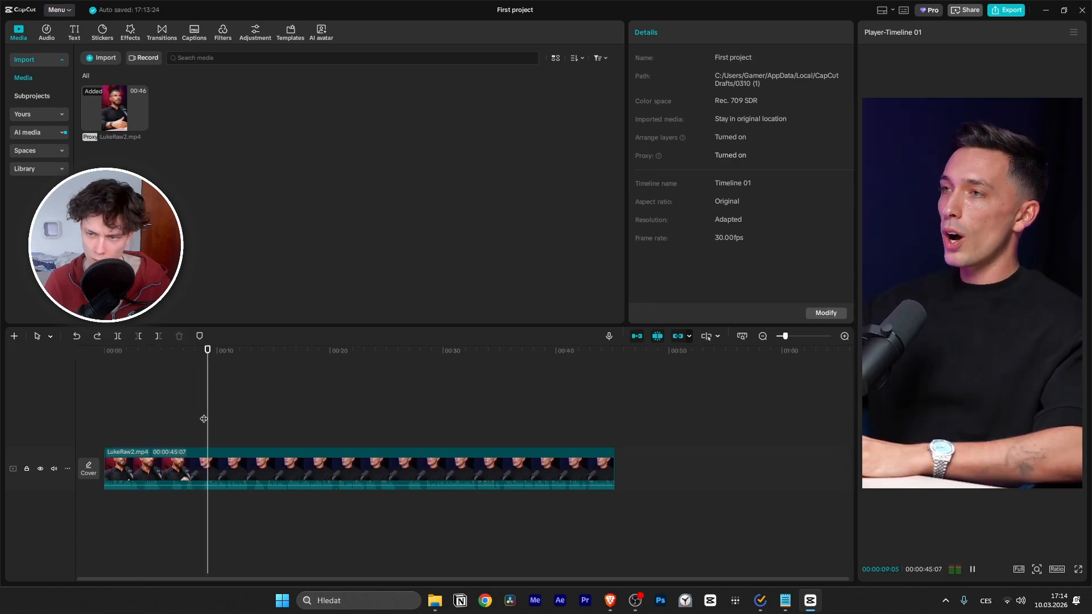
{"action": "key", "text": "space"}
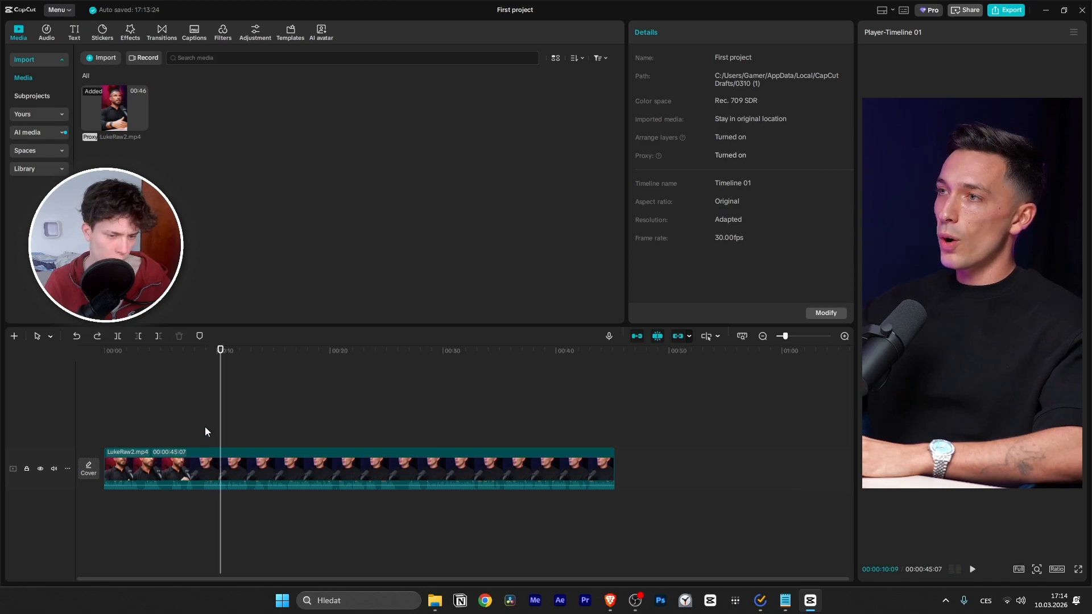
{"action": "left_click", "coordinate": [155, 479]}
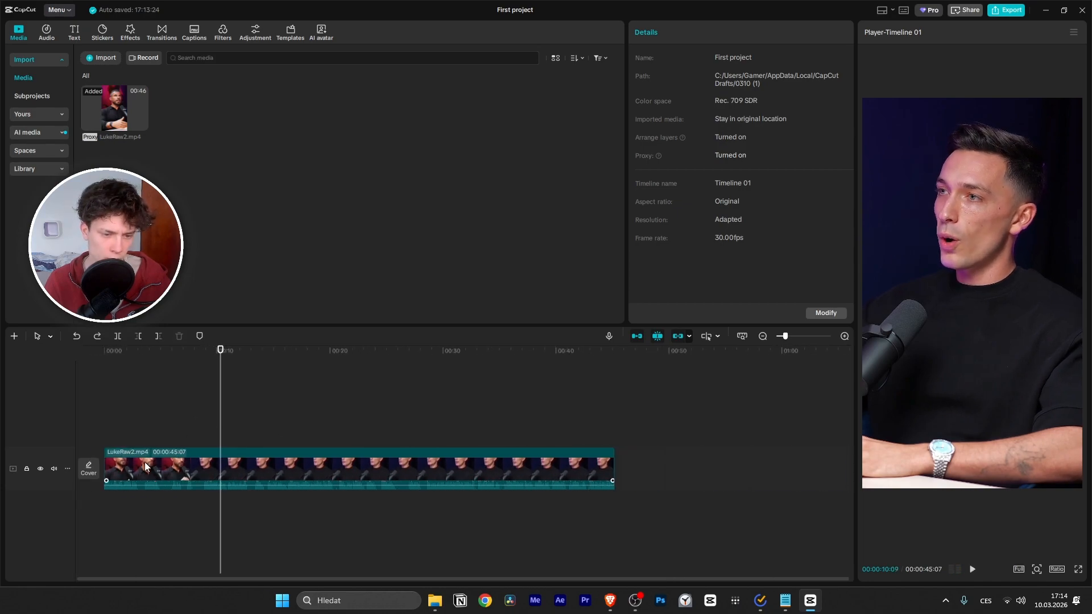
{"action": "scroll", "coordinate": [145, 461], "scroll_direction": "up", "scroll_amount": 3, "text": "ctrl"}
{"action": "scroll", "coordinate": [144, 462], "scroll_direction": "down", "scroll_amount": 2, "text": "ctrl"}
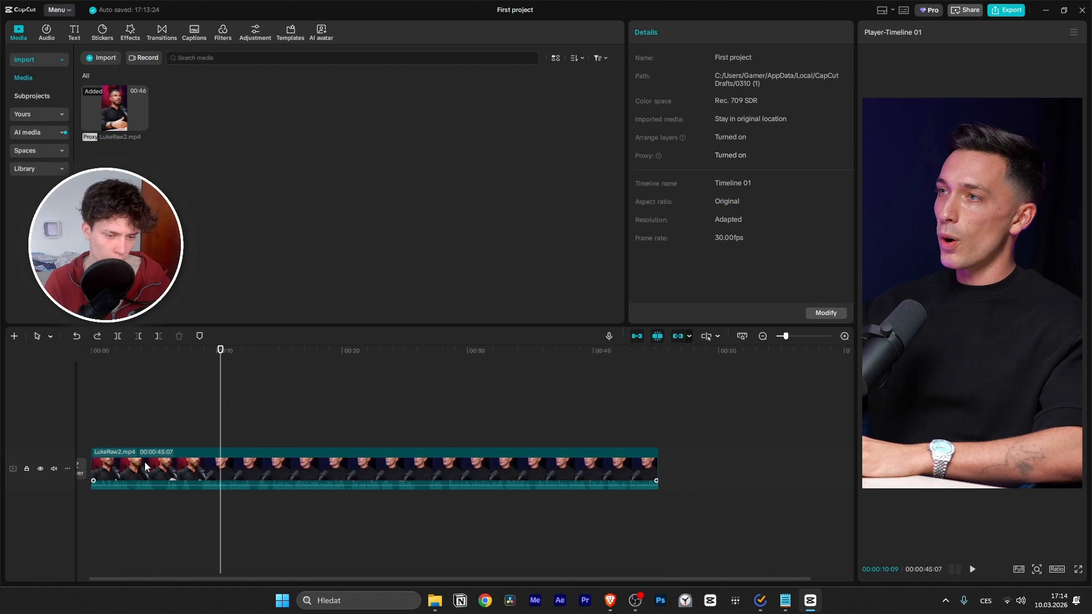
{"action": "scroll", "coordinate": [144, 462], "scroll_direction": "down", "scroll_amount": 1, "text": "ctrl"}
{"action": "scroll", "coordinate": [161, 469], "scroll_direction": "up", "scroll_amount": 10, "text": "ctrl"}
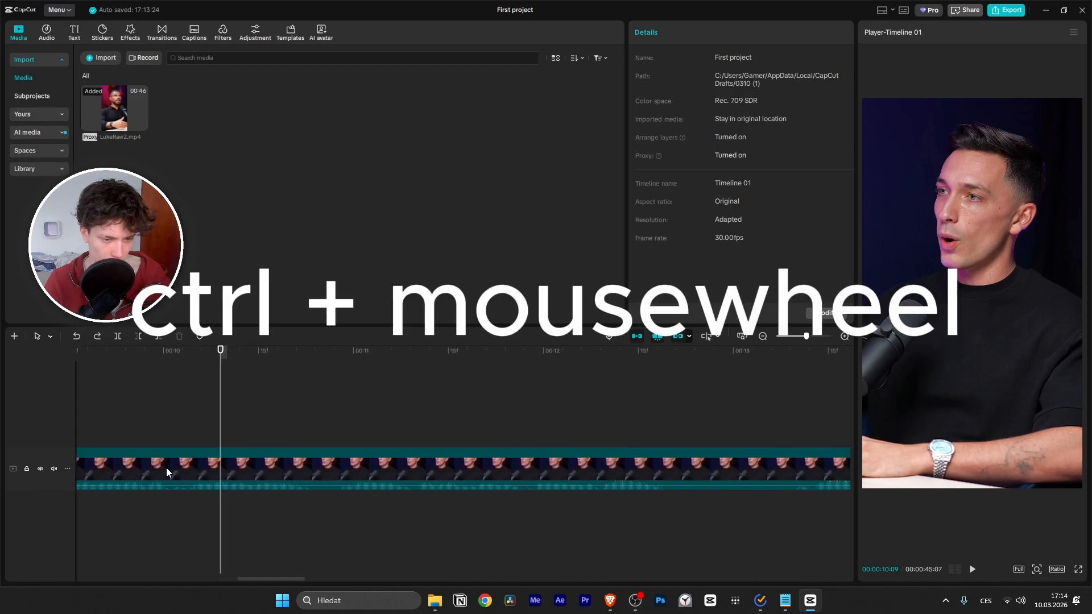
Step: Zoom the timeline in to frame level and back out, then return the view to the start with the whole clip visible
{"action": "scroll", "coordinate": [166, 467], "scroll_direction": "up", "scroll_amount": 2, "text": "ctrl"}
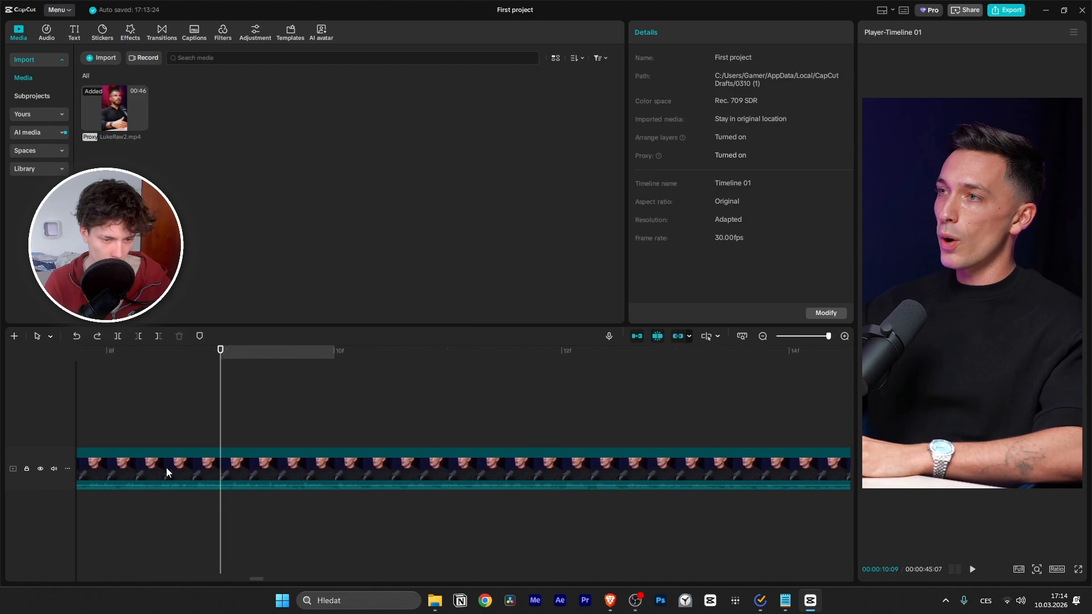
{"action": "scroll", "coordinate": [166, 468], "scroll_direction": "down", "scroll_amount": 10, "text": "ctrl"}
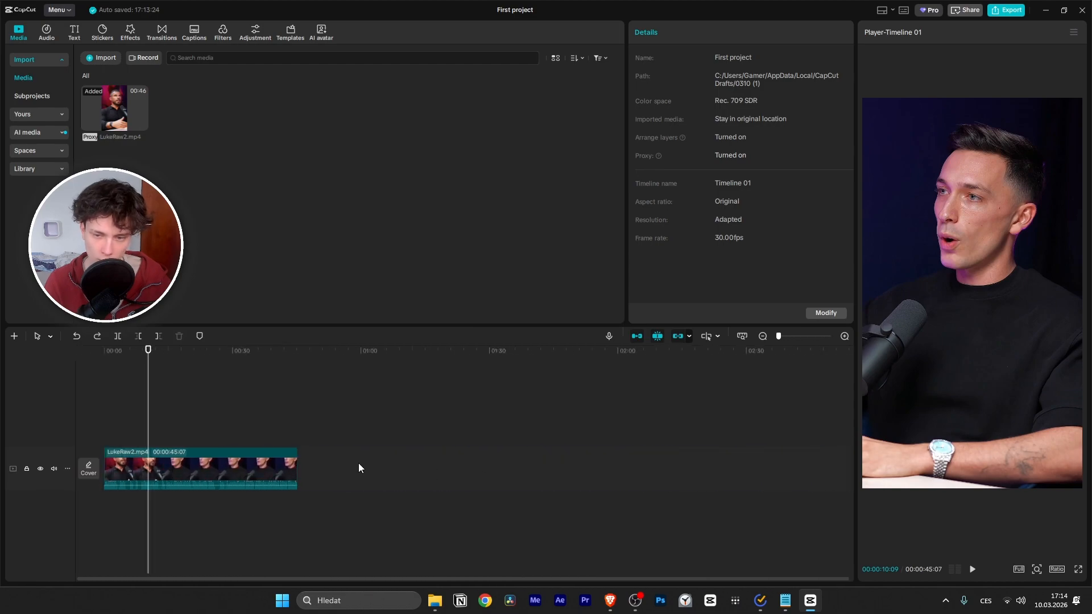
{"action": "scroll", "coordinate": [210, 451], "scroll_direction": "up", "scroll_amount": 1, "text": "ctrl"}
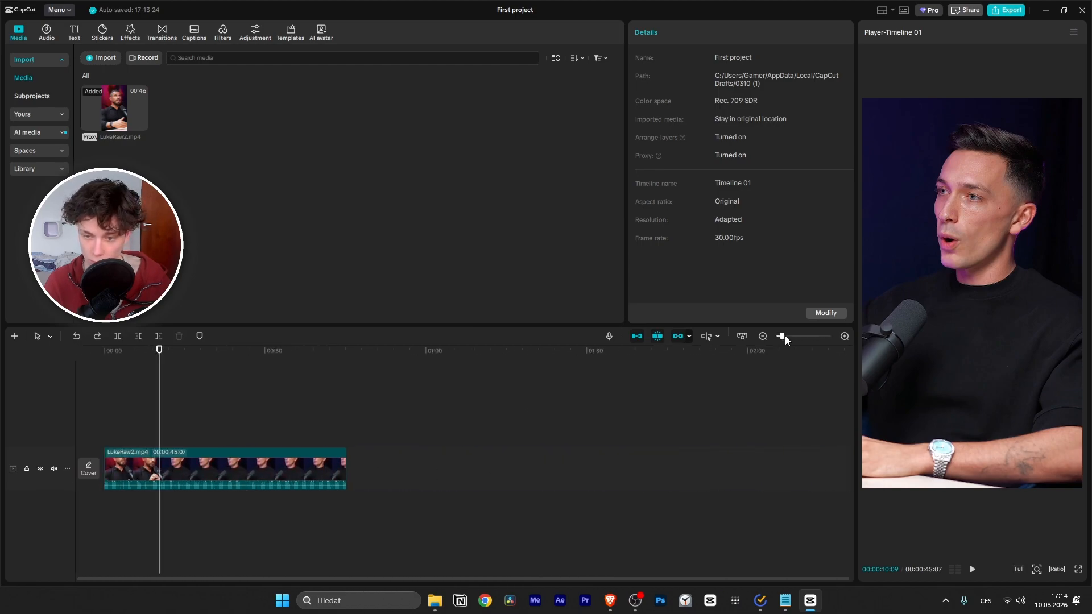
{"action": "mouse_move", "coordinate": [784, 335]}
{"action": "left_mouse_down"}
{"action": "mouse_move", "coordinate": [825, 337]}
{"action": "mouse_move", "coordinate": [776, 347]}
{"action": "left_mouse_up"}
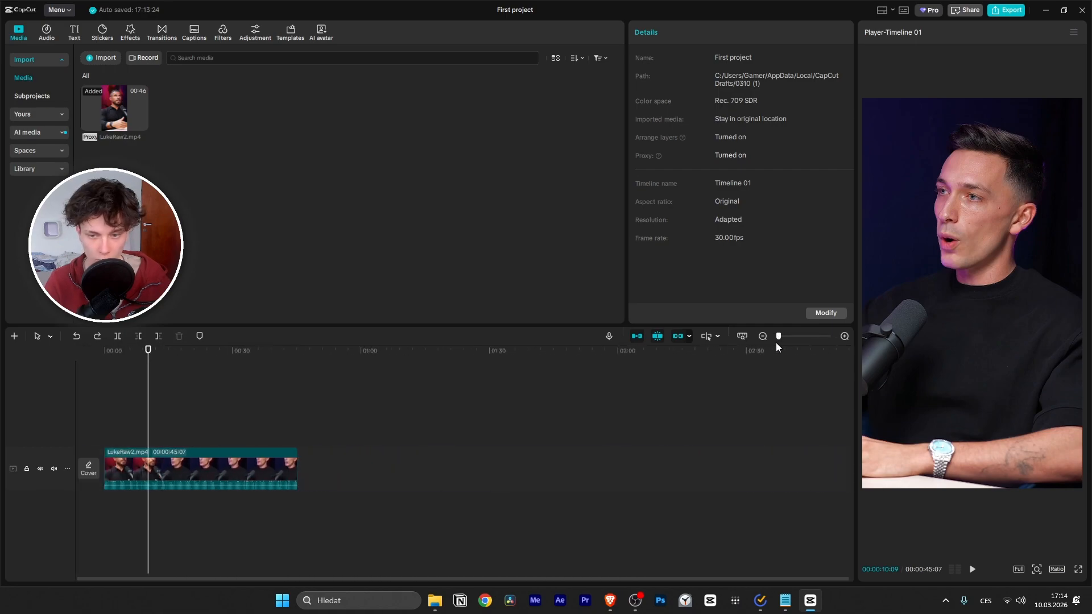
{"action": "scroll", "coordinate": [137, 481], "scroll_direction": "up", "scroll_amount": 3, "text": "ctrl"}
{"action": "scroll", "coordinate": [162, 480], "scroll_direction": "down", "scroll_amount": 1, "text": "ctrl"}
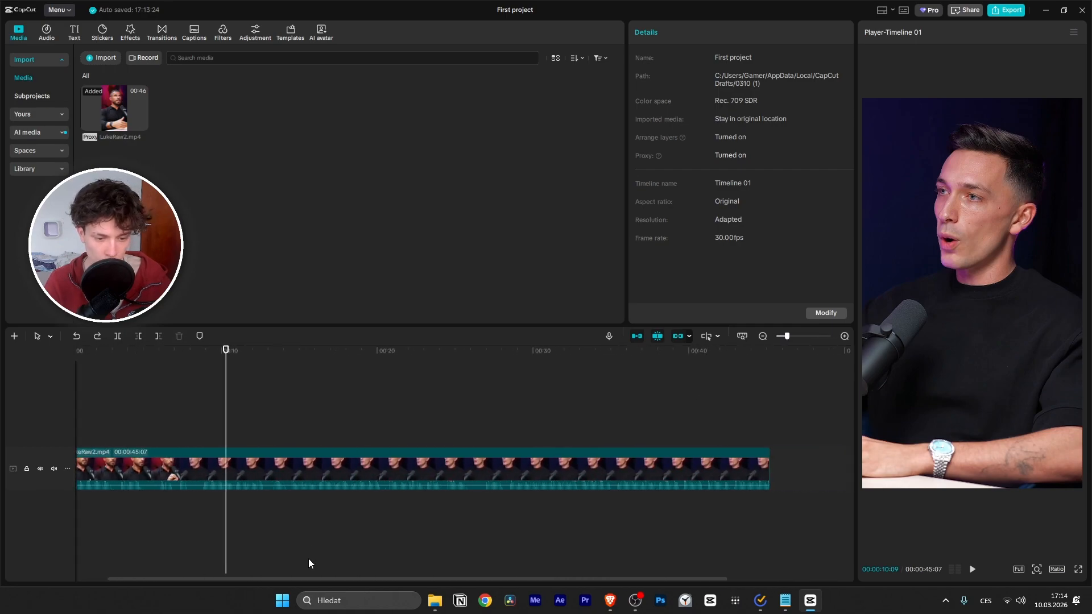
{"action": "left_click_drag", "start_coordinate": [297, 577], "coordinate": [241, 413]}
Step: Play the clip and pause at about 10 seconds, then jump between the end and the start of the timeline
{"action": "key", "text": "space"}
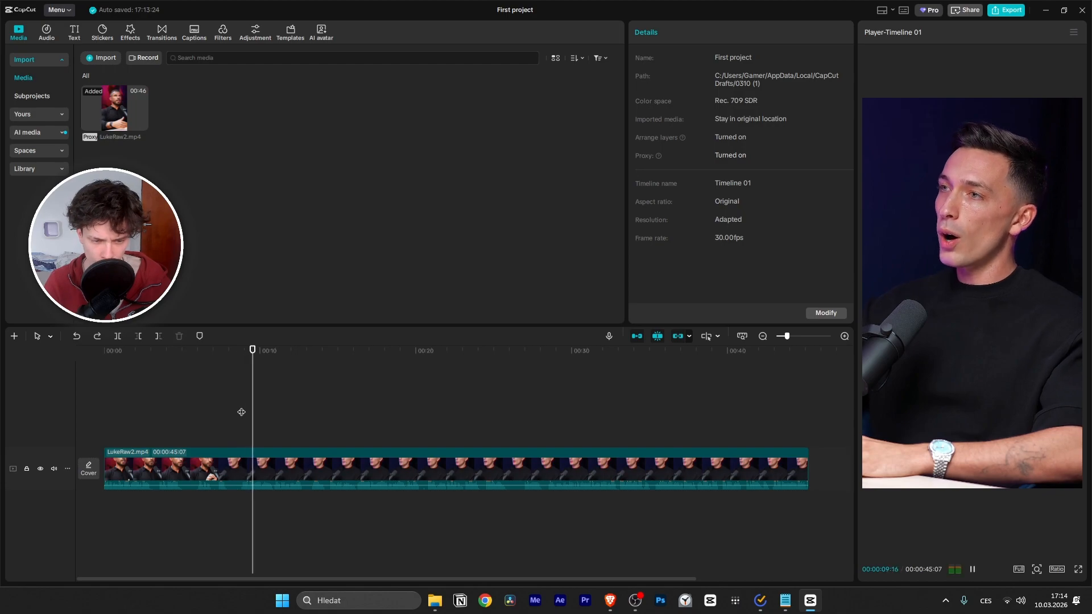
{"action": "key", "text": "space"}
{"action": "key", "text": "Left"}
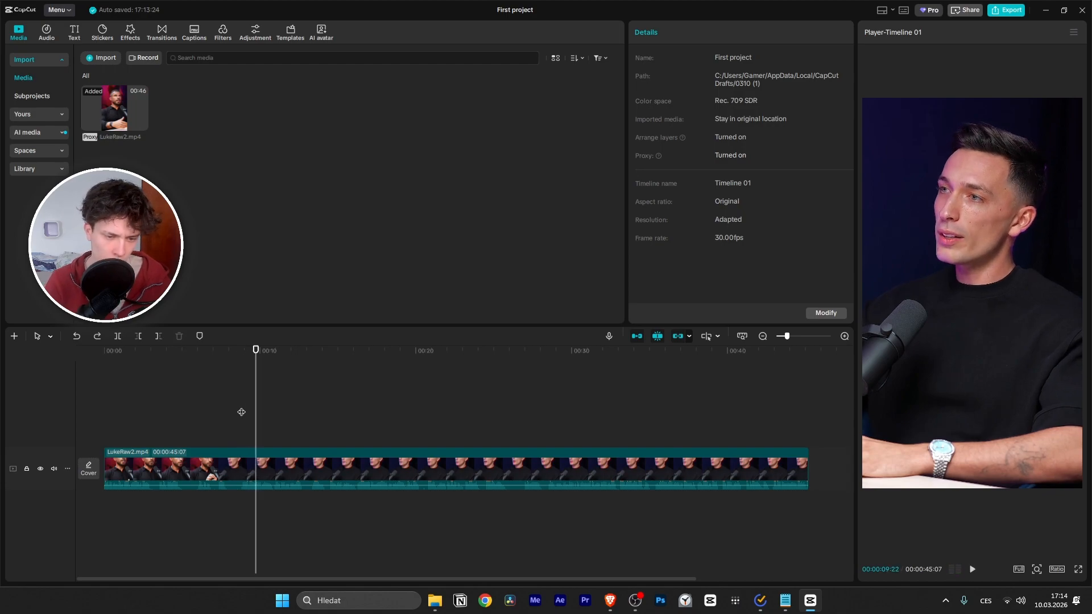
{"action": "key", "text": "End"}
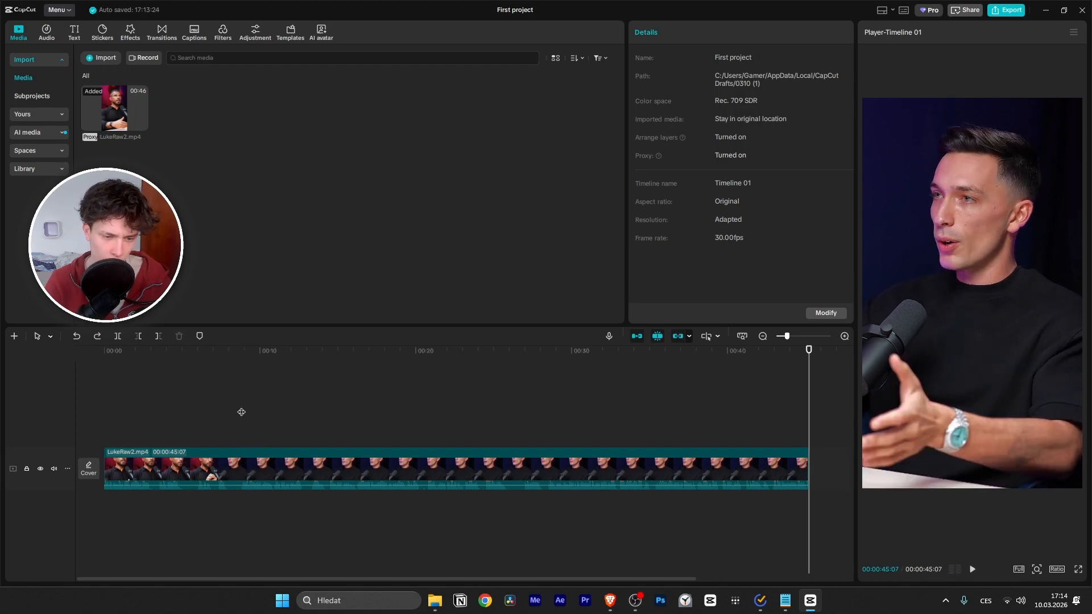
{"action": "key", "text": "Home"}
{"action": "key", "text": "End"}
{"action": "key", "text": "Home"}
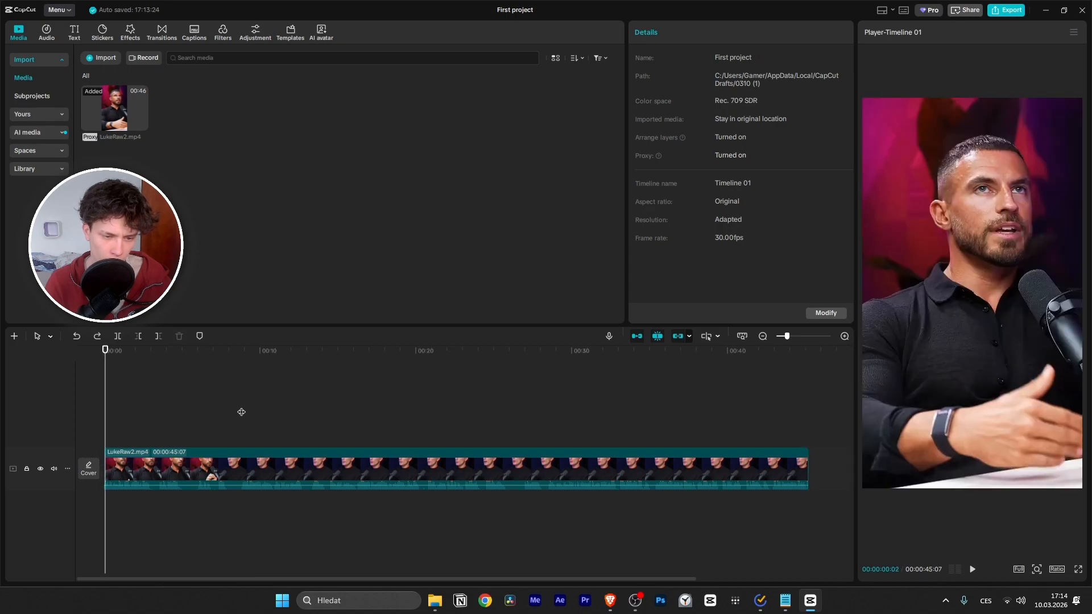
Step: Play from about 00:00:08:19, pause, and step frame by frame to set the playhead at 00:00:09:17
{"action": "mouse_move", "coordinate": [238, 355]}
{"action": "left_mouse_down"}
{"action": "mouse_move", "coordinate": [249, 358]}
{"action": "mouse_move", "coordinate": [238, 359]}
{"action": "left_mouse_up"}
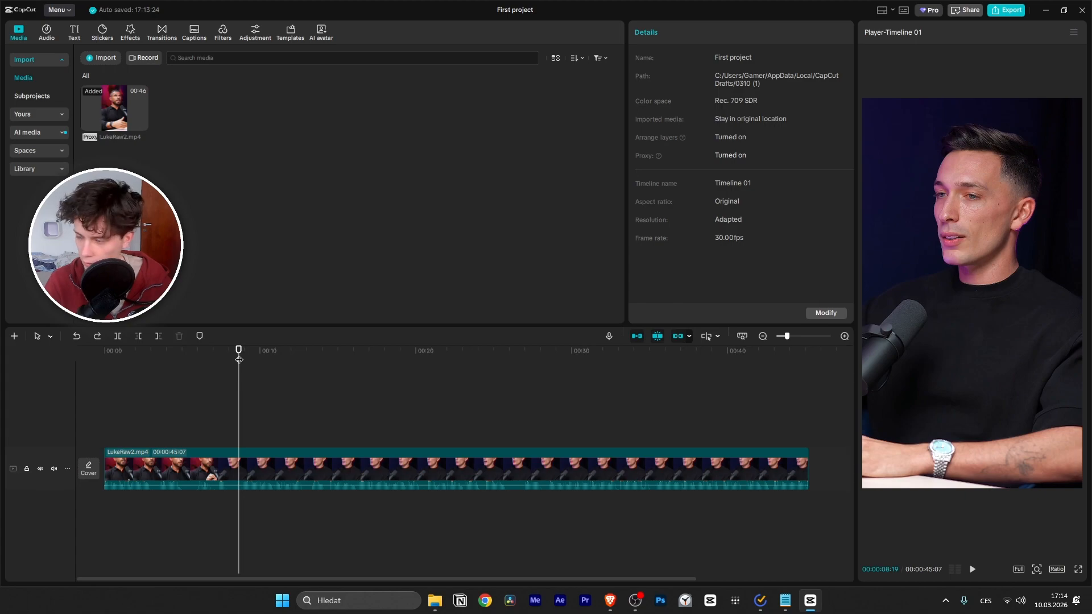
{"action": "key", "text": "space"}
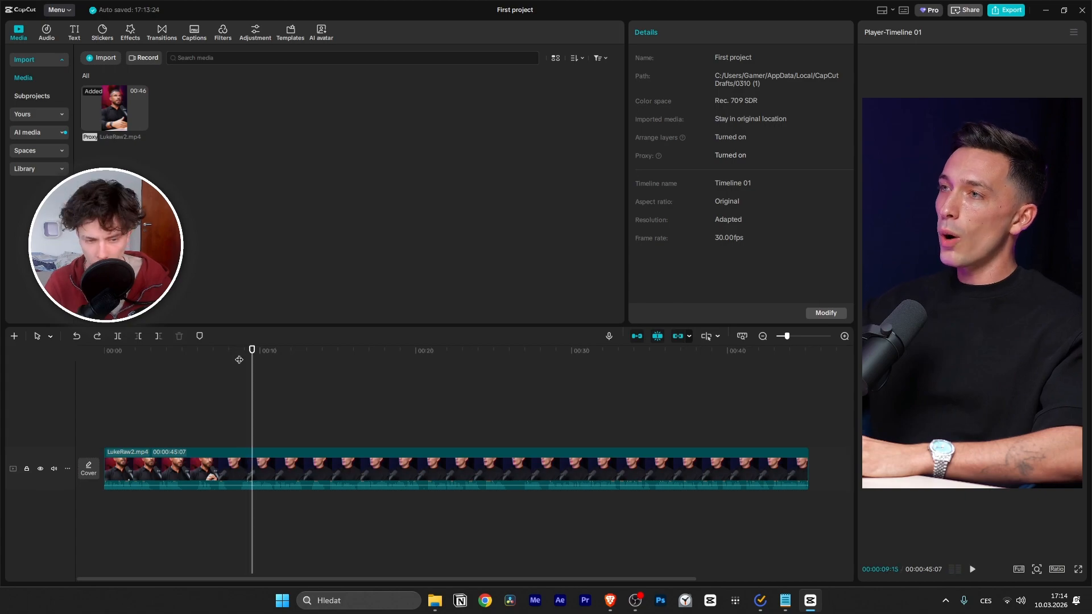
{"action": "key", "text": "Left"}
{"action": "key", "text": "Left"}
{"action": "key", "text": "Left"}
{"action": "key", "text": "Left"}
{"action": "key", "text": "Left"}
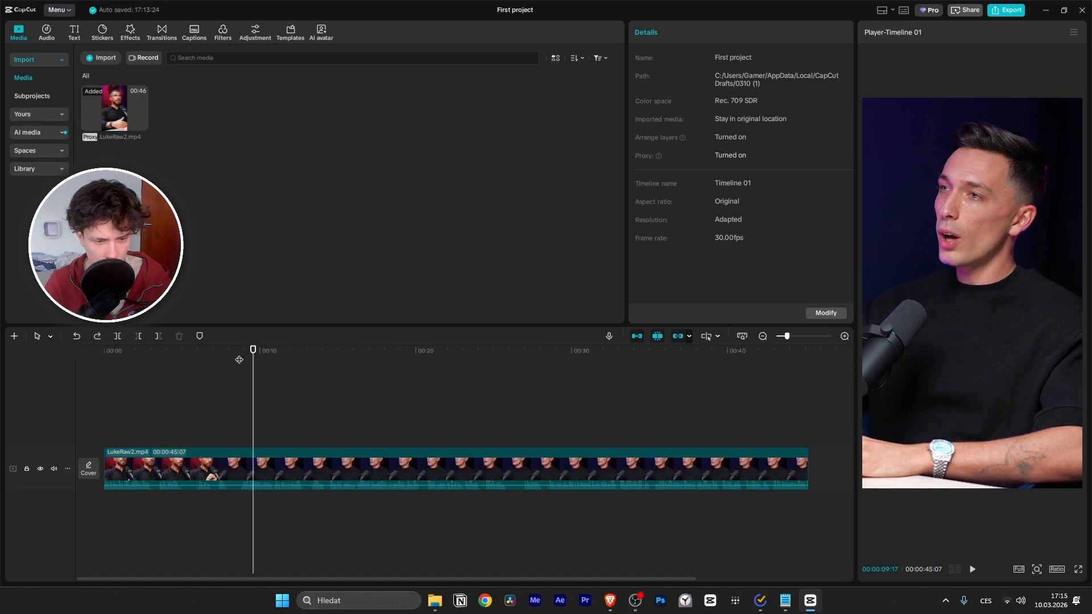
Step: Select the clip and split it at the playhead at 00:00:09:17
{"action": "scroll", "coordinate": [224, 475], "scroll_direction": "up", "scroll_amount": 5, "text": "ctrl"}
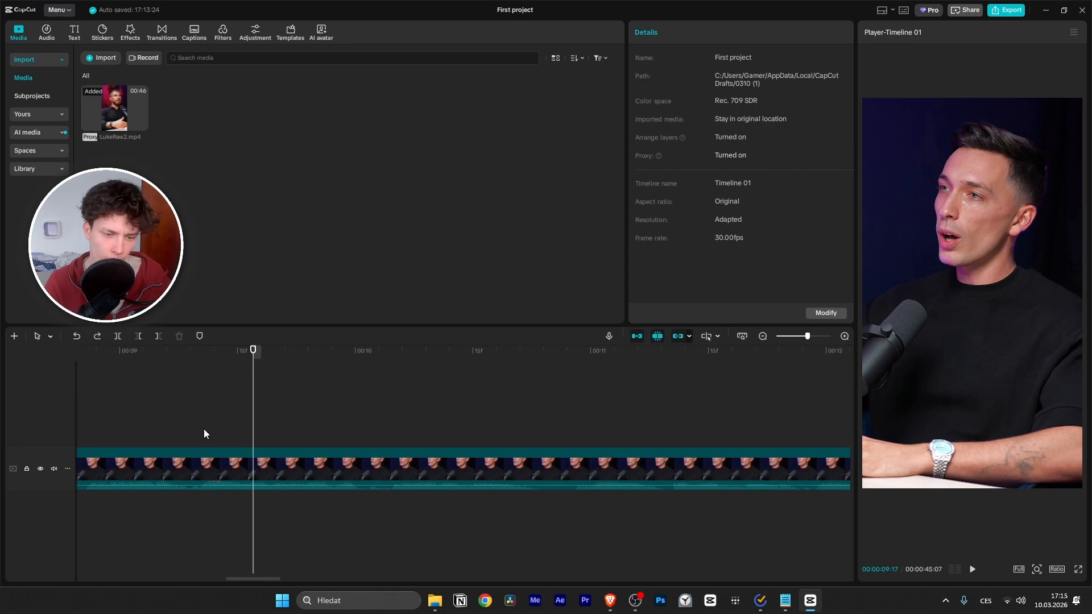
{"action": "left_click", "coordinate": [204, 460]}
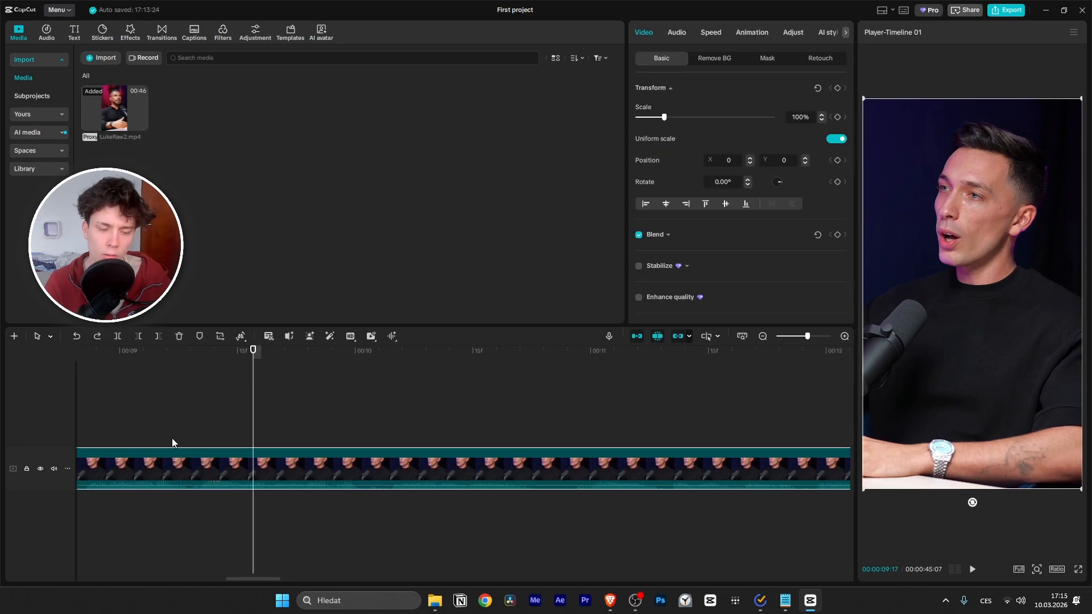
{"action": "scroll", "coordinate": [166, 429], "scroll_direction": "down", "scroll_amount": 3, "text": "ctrl"}
{"action": "scroll", "coordinate": [160, 422], "scroll_direction": "down", "scroll_amount": 4, "text": "ctrl"}
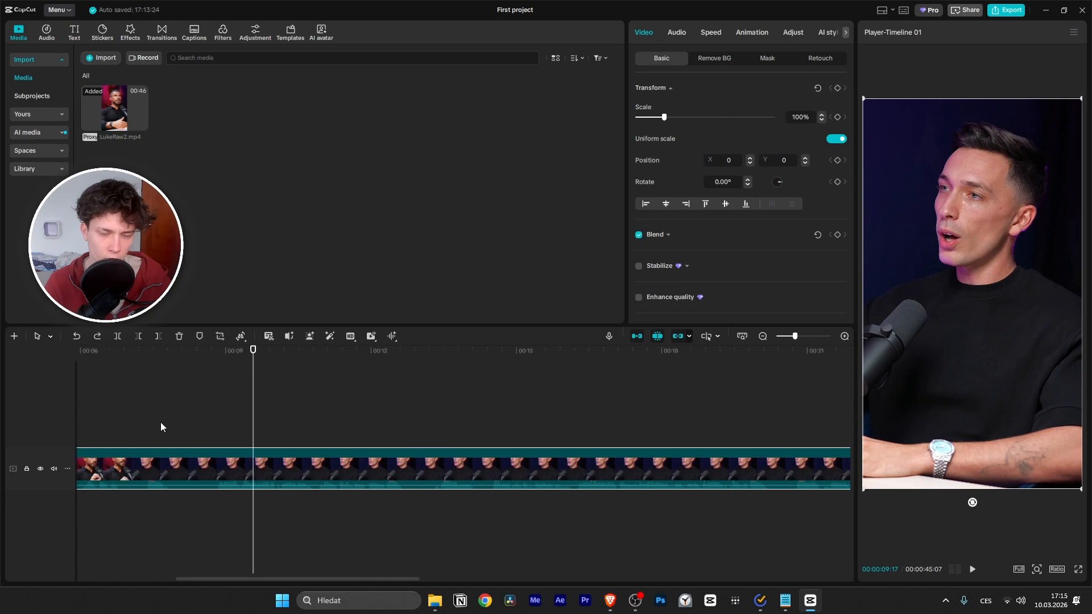
{"action": "scroll", "coordinate": [151, 438], "scroll_direction": "down", "scroll_amount": 2, "text": "ctrl"}
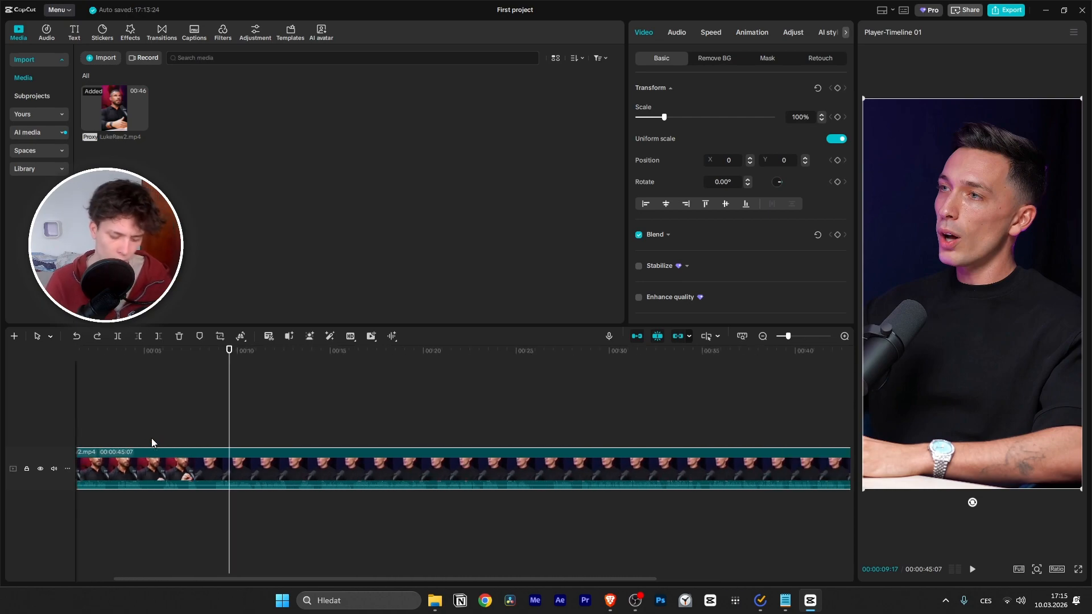
{"action": "key", "text": "ctrl+b"}
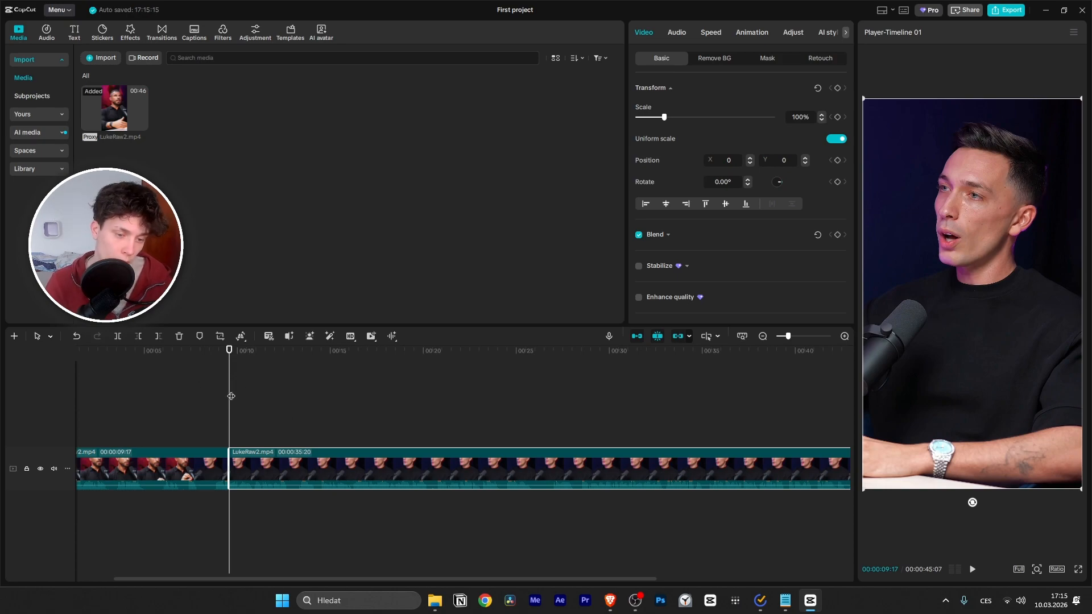
Step: Replay the footage across the cut at 00:00:09:17 several times to check where the speech begins
{"action": "key", "text": "space"}
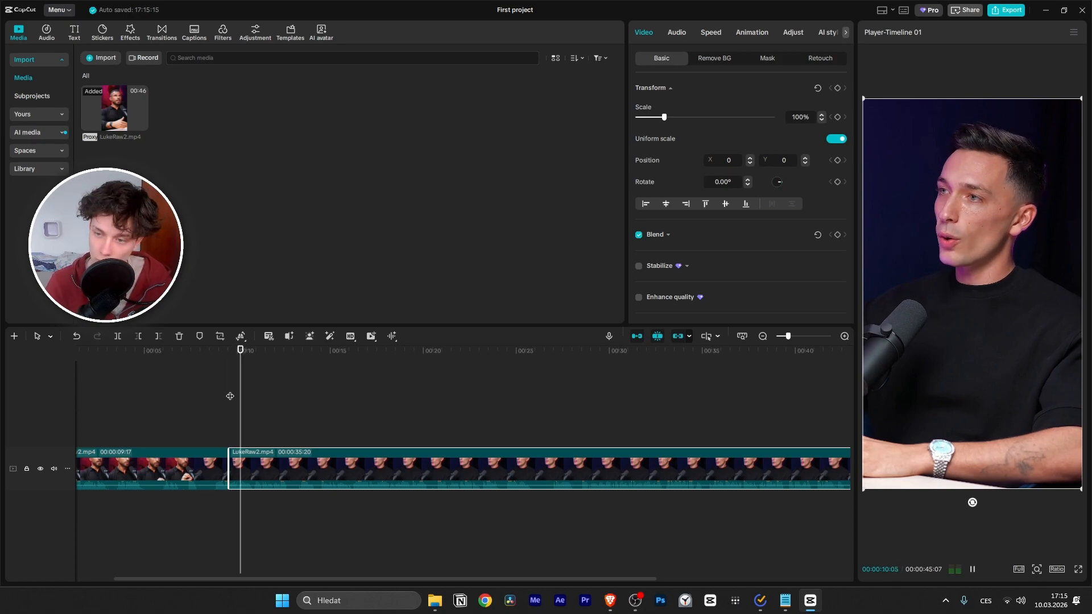
{"action": "left_click", "coordinate": [223, 401]}
{"action": "key", "text": "space"}
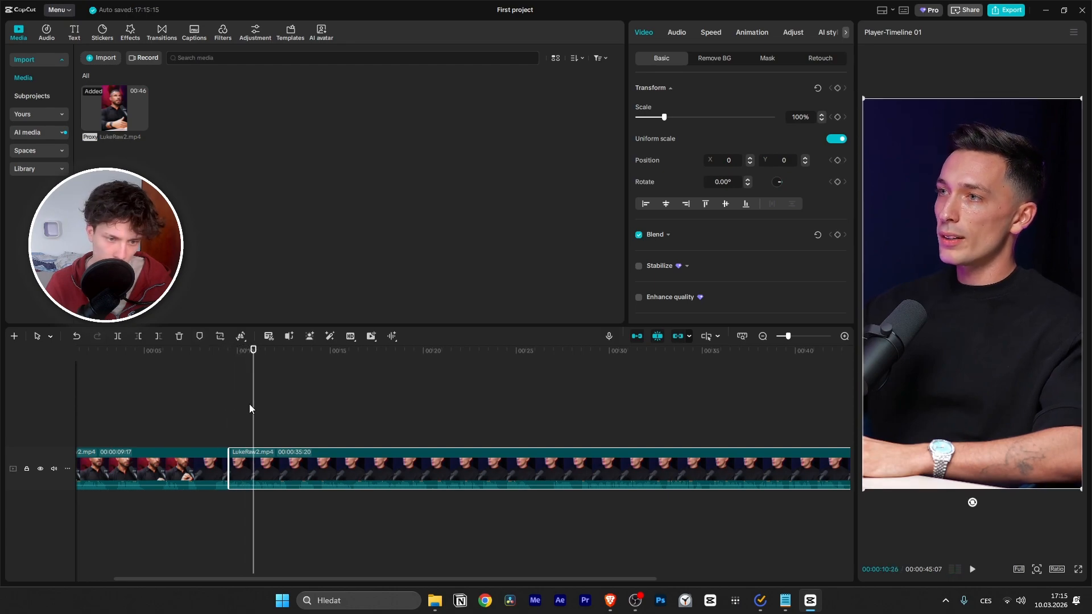
{"action": "left_click", "coordinate": [228, 412]}
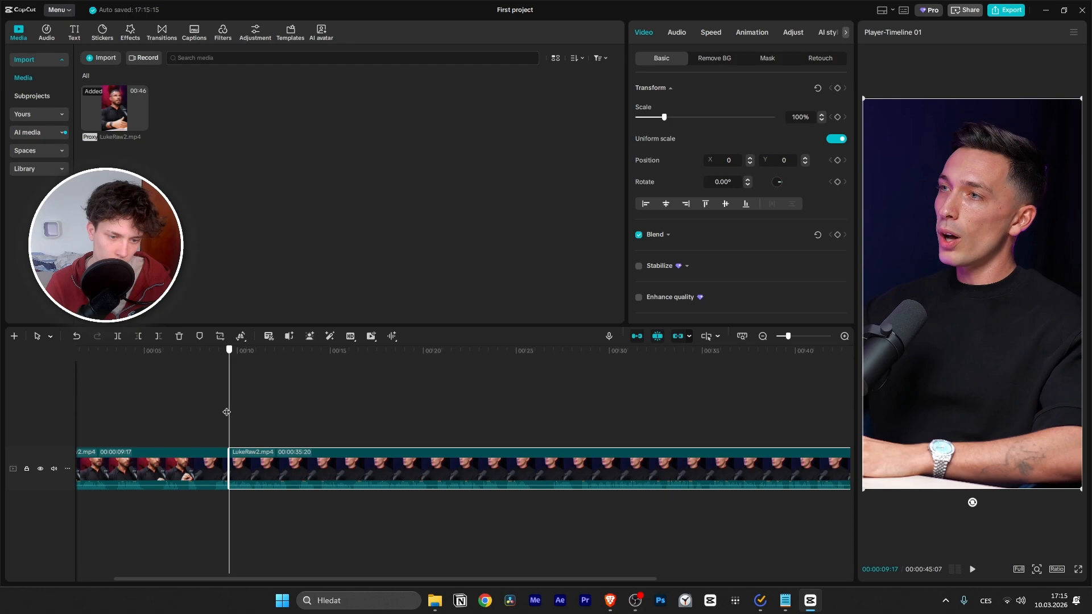
{"action": "key", "text": "space"}
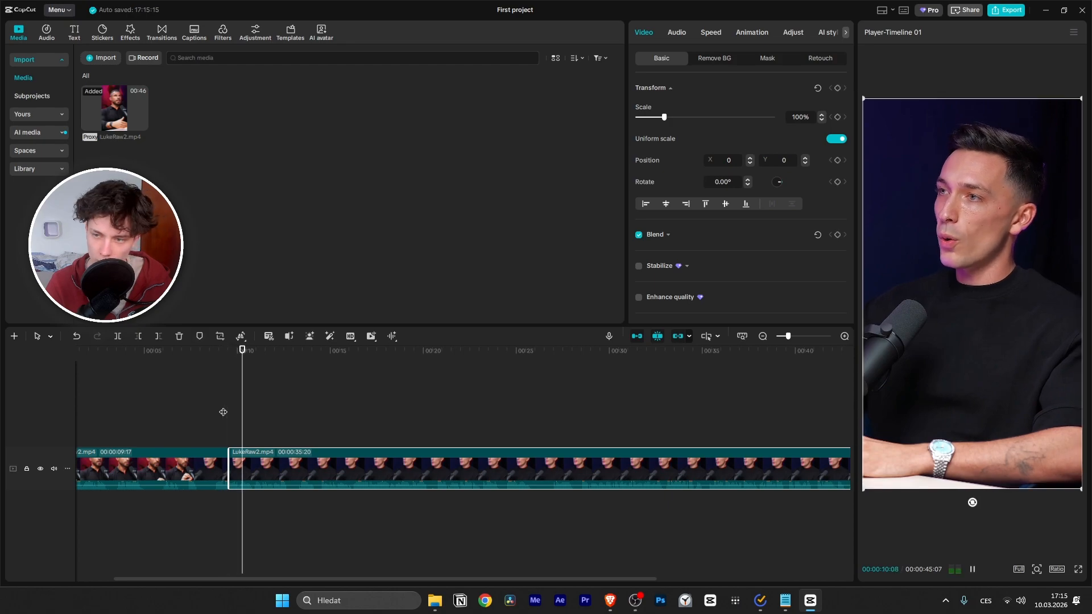
{"action": "key", "text": "space"}
{"action": "left_click", "coordinate": [223, 423]}
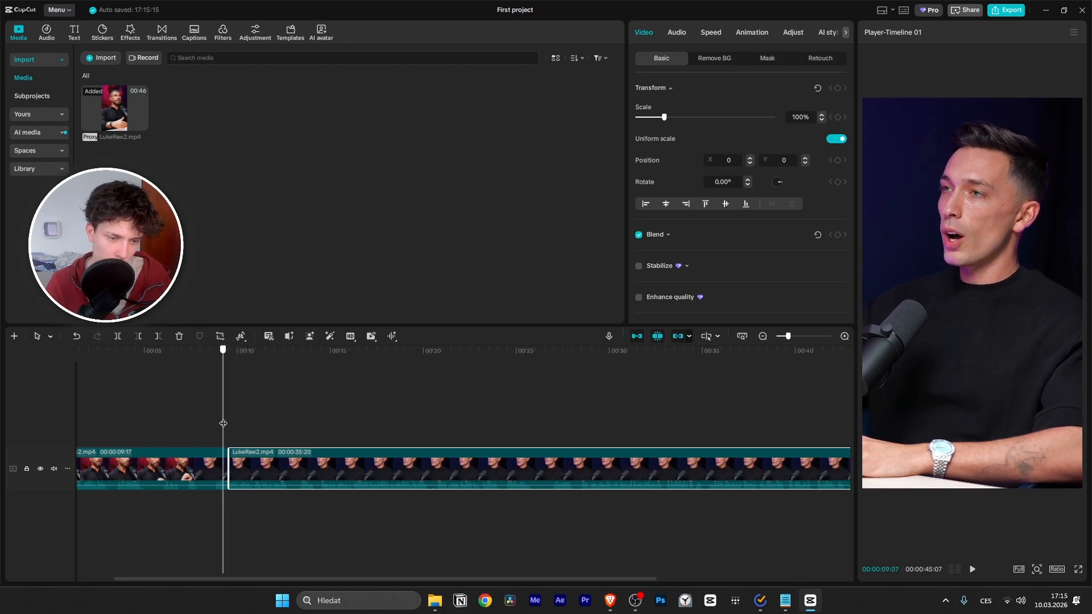
{"action": "key", "text": "space"}
{"action": "scroll", "coordinate": [200, 444], "scroll_direction": "up", "scroll_amount": 1}
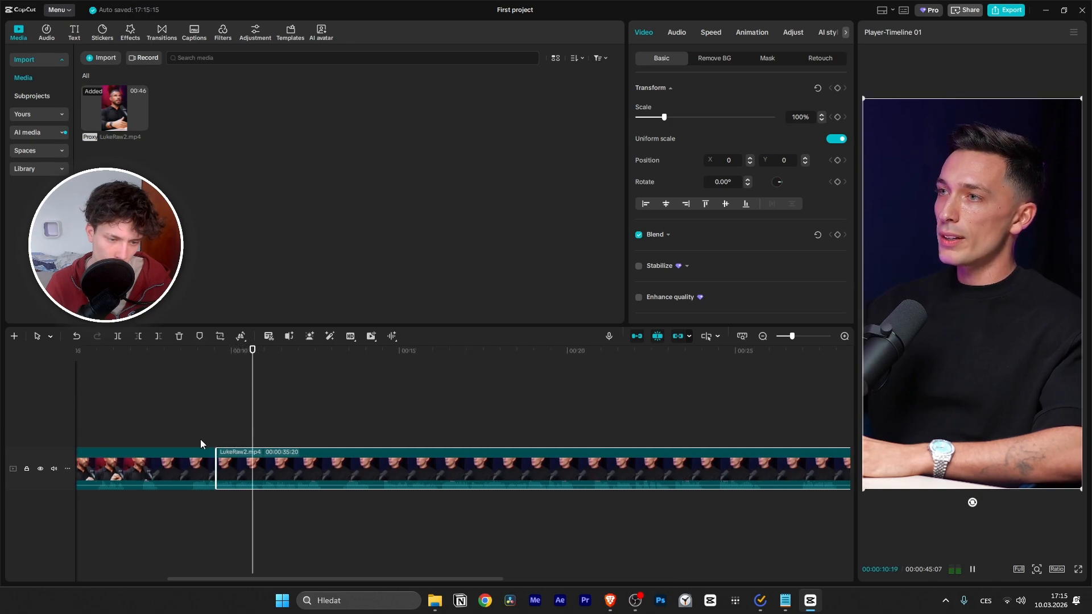
Step: Pause just before the existing cut and split the first segment at 00:00:09:10
{"action": "left_click", "coordinate": [209, 421]}
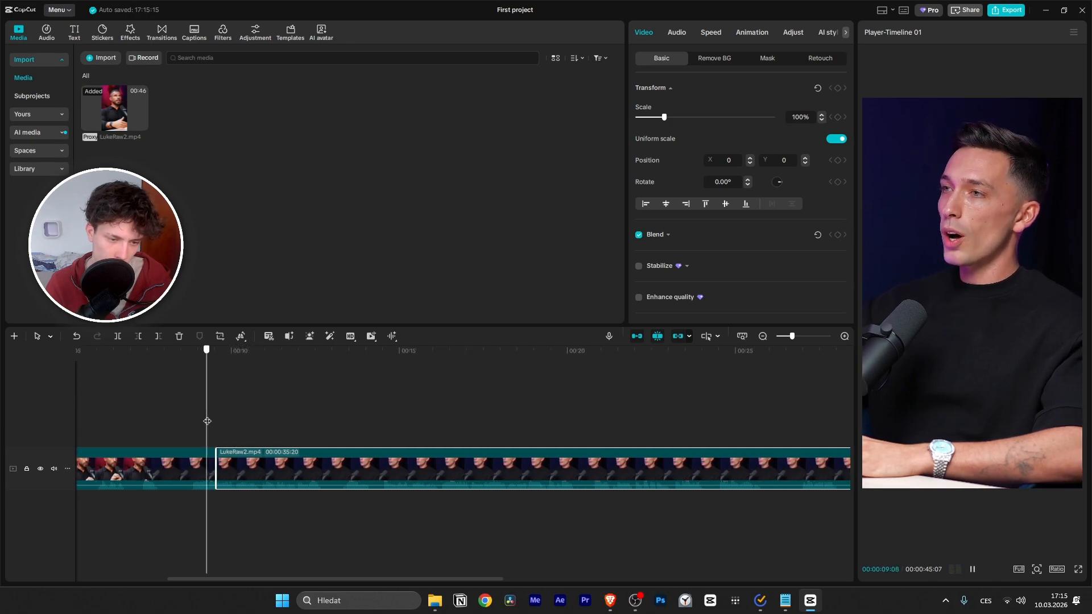
{"action": "key", "text": "space"}
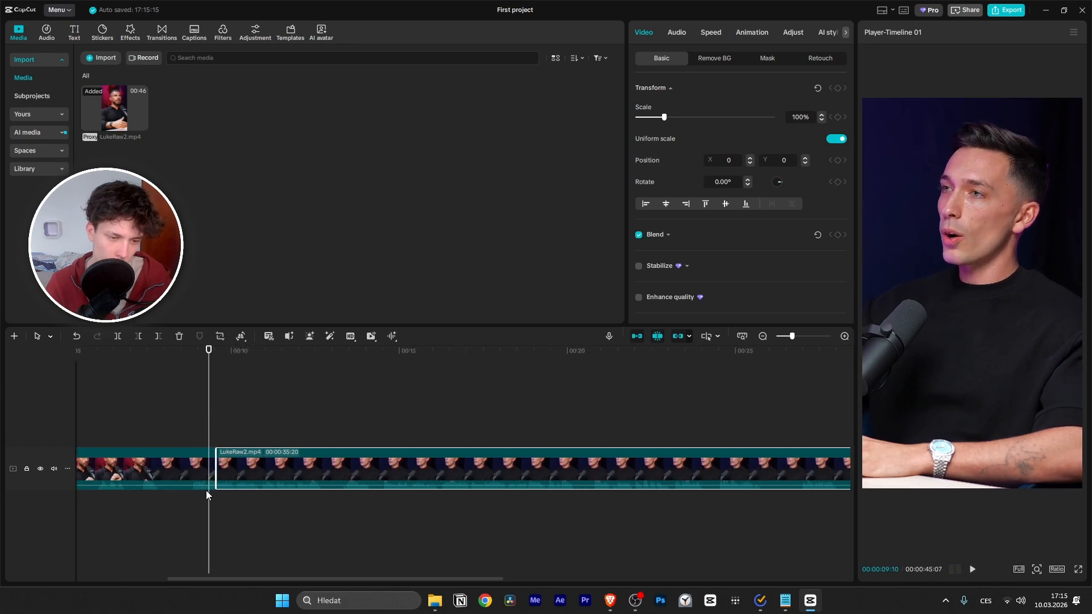
{"action": "left_click", "coordinate": [213, 482]}
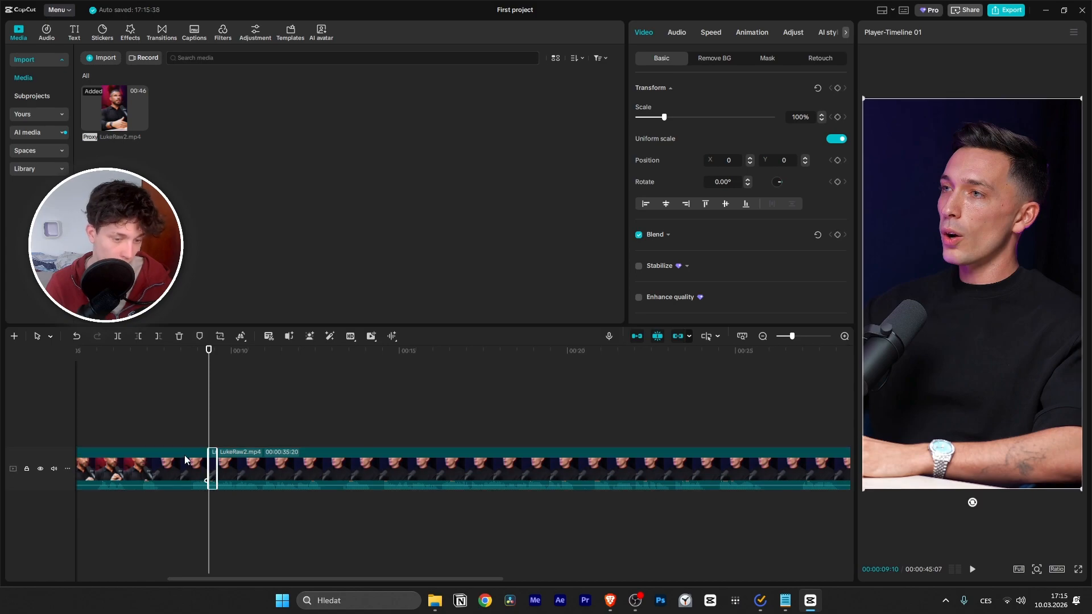
Step: Delete the opening segment that ends at 00:00:09:10 and move the playhead to about 00:00:22:25
{"action": "left_click_drag", "start_coordinate": [173, 416], "coordinate": [160, 521]}
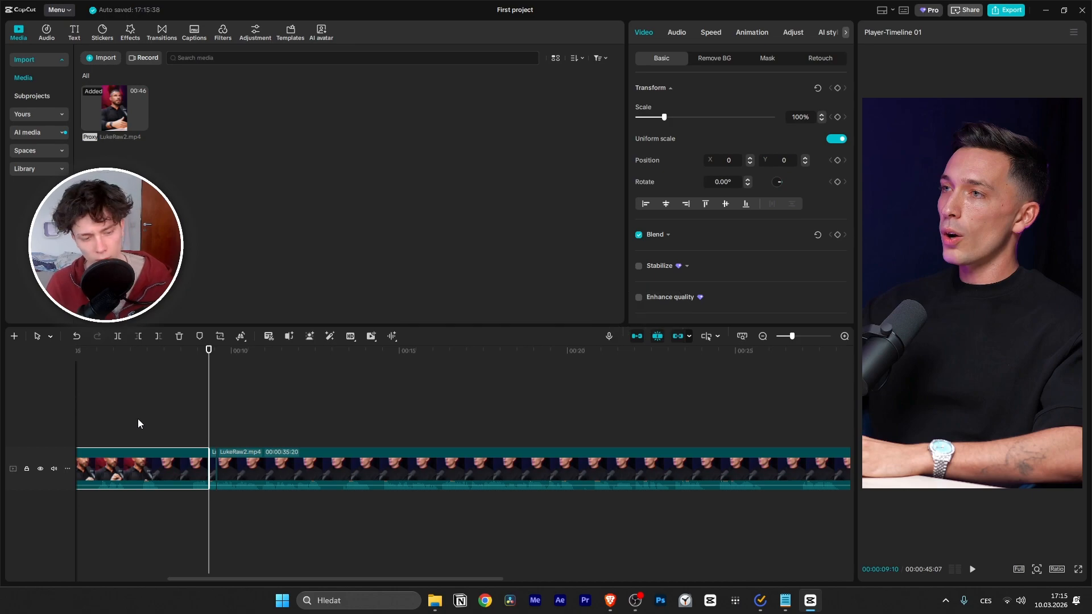
{"action": "key", "text": "Delete"}
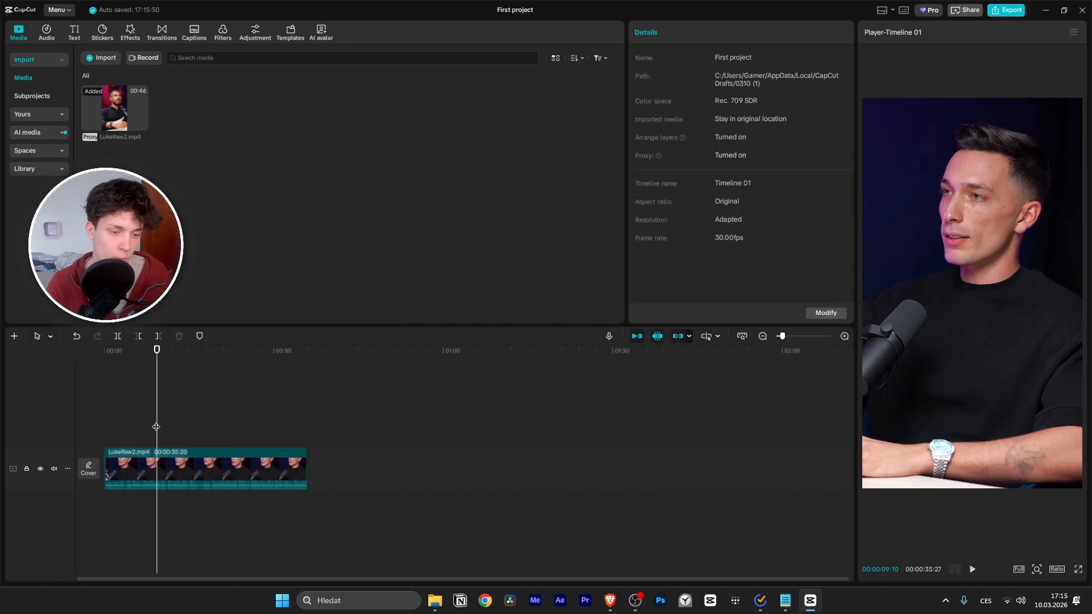
{"action": "left_click_drag", "start_coordinate": [156, 427], "coordinate": [233, 409]}
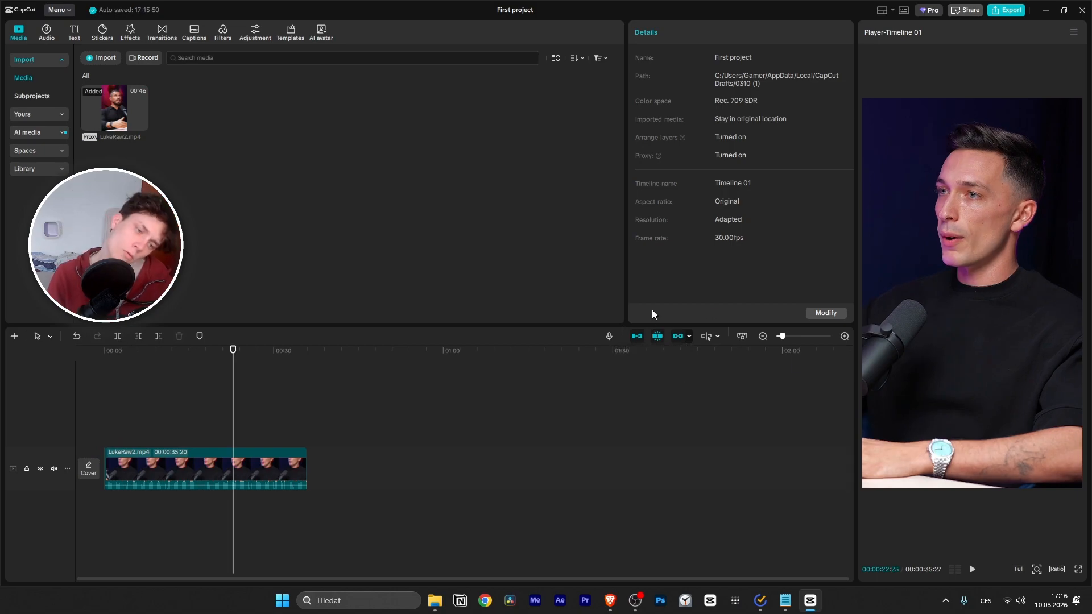
Step: Turn off the main track magnet, move the clip to start at about 46 seconds, and turn the magnet back on
{"action": "left_click", "coordinate": [637, 335]}
{"action": "left_click_drag", "start_coordinate": [223, 469], "coordinate": [429, 470]}
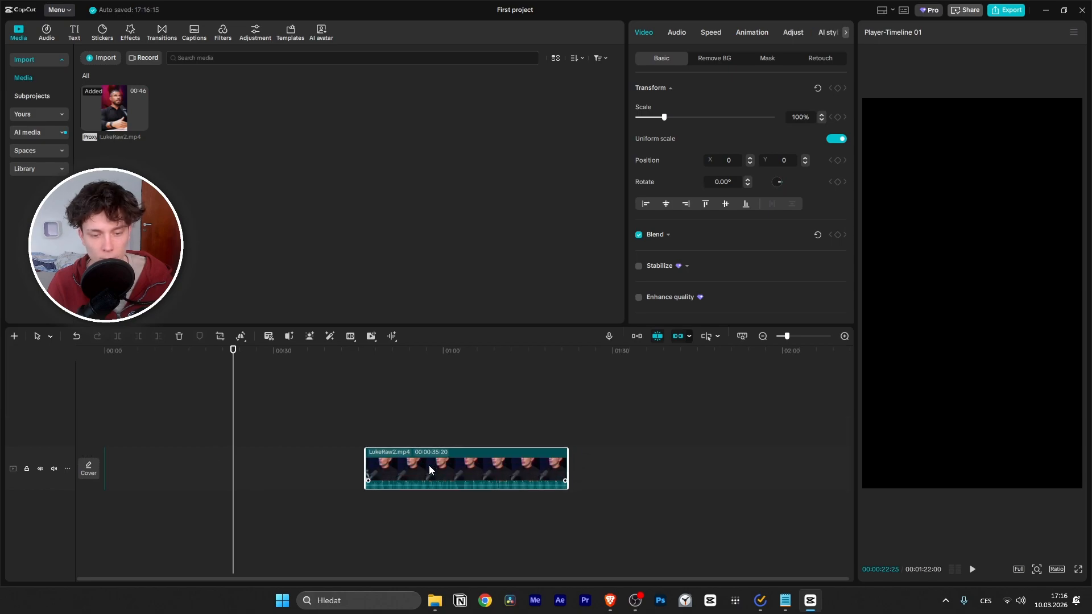
{"action": "left_click", "coordinate": [636, 336]}
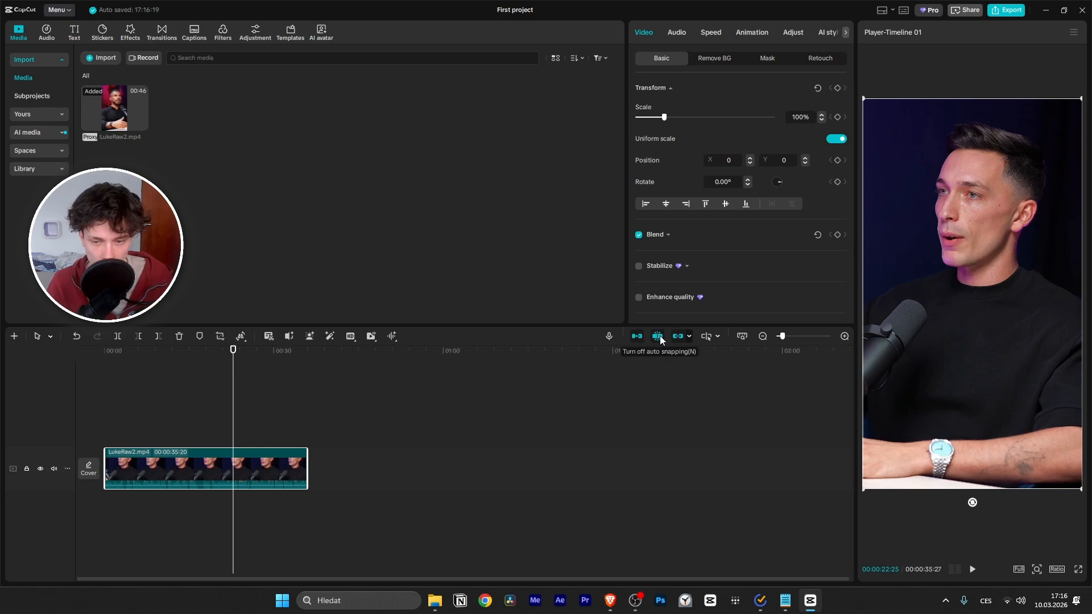
Step: Turn auto snapping off, move the playhead to about 00:00:26:26, and turn auto snapping back on
{"action": "left_click_drag", "start_coordinate": [227, 477], "coordinate": [378, 461]}
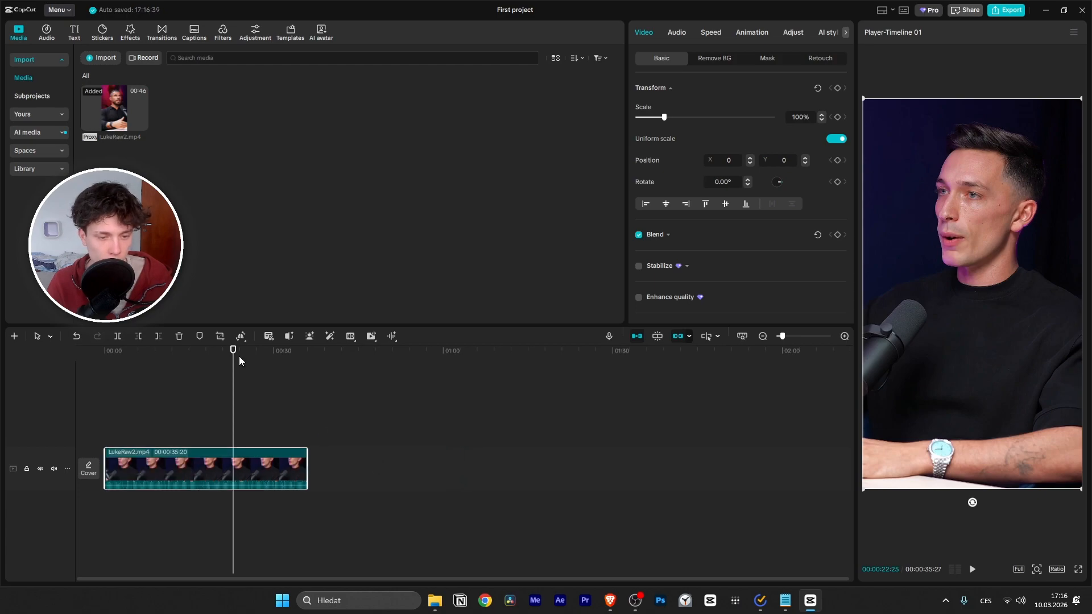
{"action": "left_click_drag", "start_coordinate": [239, 356], "coordinate": [256, 386]}
{"action": "left_click", "coordinate": [657, 336]}
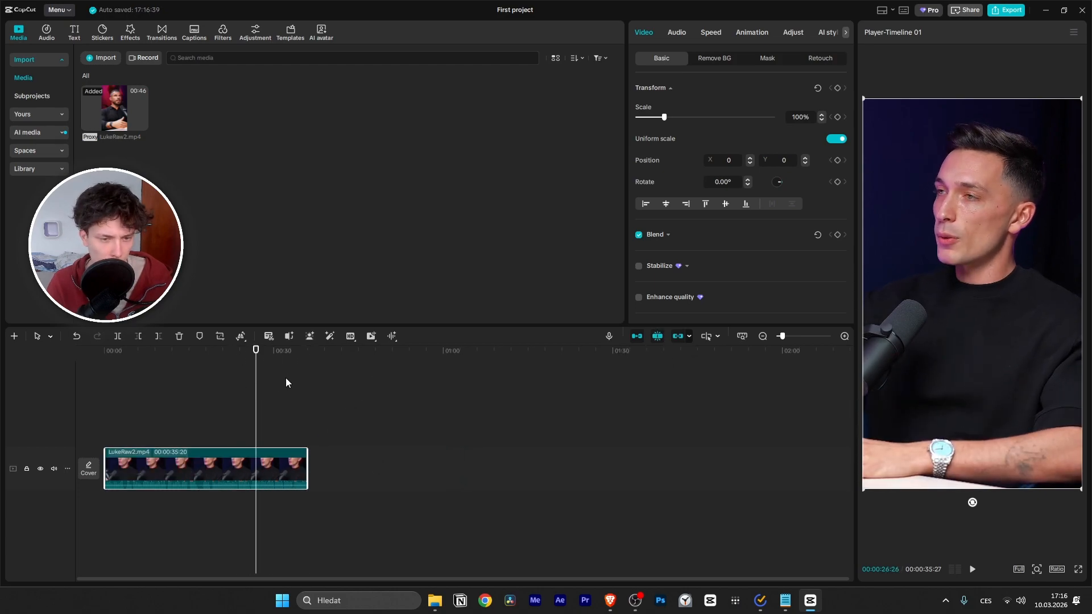
Step: Try moving the clip along the main track with the main track magnet on and off
{"action": "left_click_drag", "start_coordinate": [214, 464], "coordinate": [358, 475]}
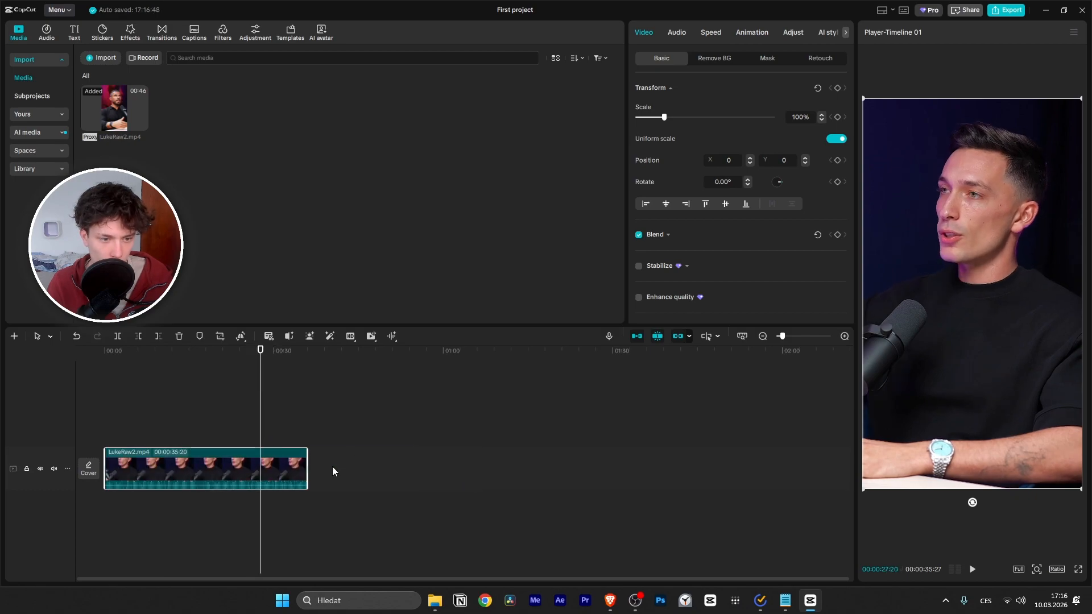
{"action": "mouse_move", "coordinate": [219, 462]}
{"action": "left_mouse_down"}
{"action": "mouse_move", "coordinate": [392, 459]}
{"action": "mouse_move", "coordinate": [225, 460]}
{"action": "left_mouse_up"}
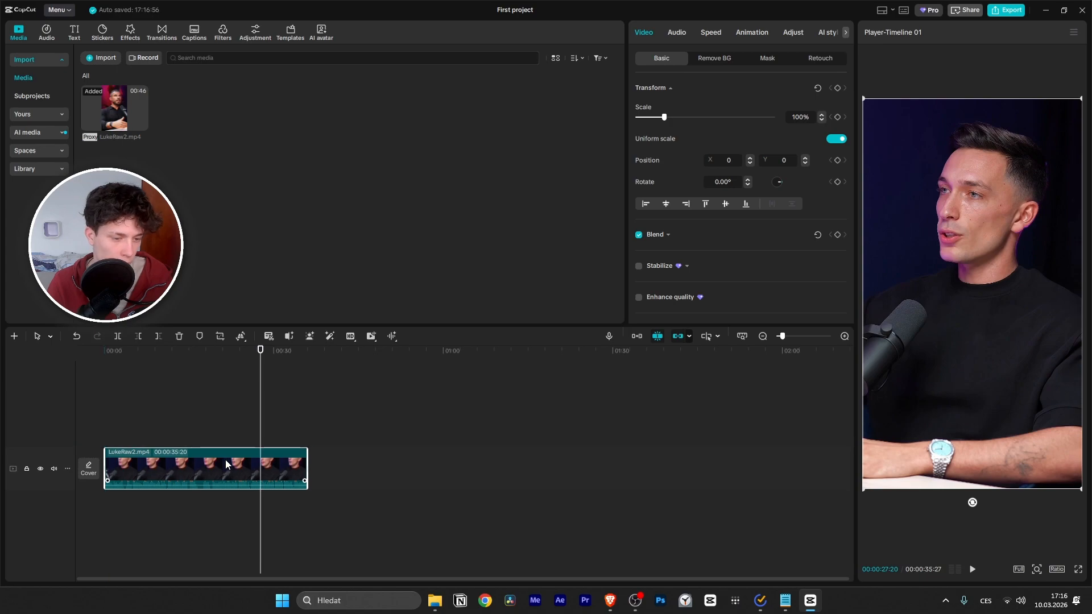
Step: Place the playhead at 00:00:11:10 and turn the main track magnet back on
{"action": "scroll", "coordinate": [125, 479], "scroll_direction": "up", "scroll_amount": 3}
{"action": "scroll", "coordinate": [125, 479], "scroll_direction": "up", "scroll_amount": 2}
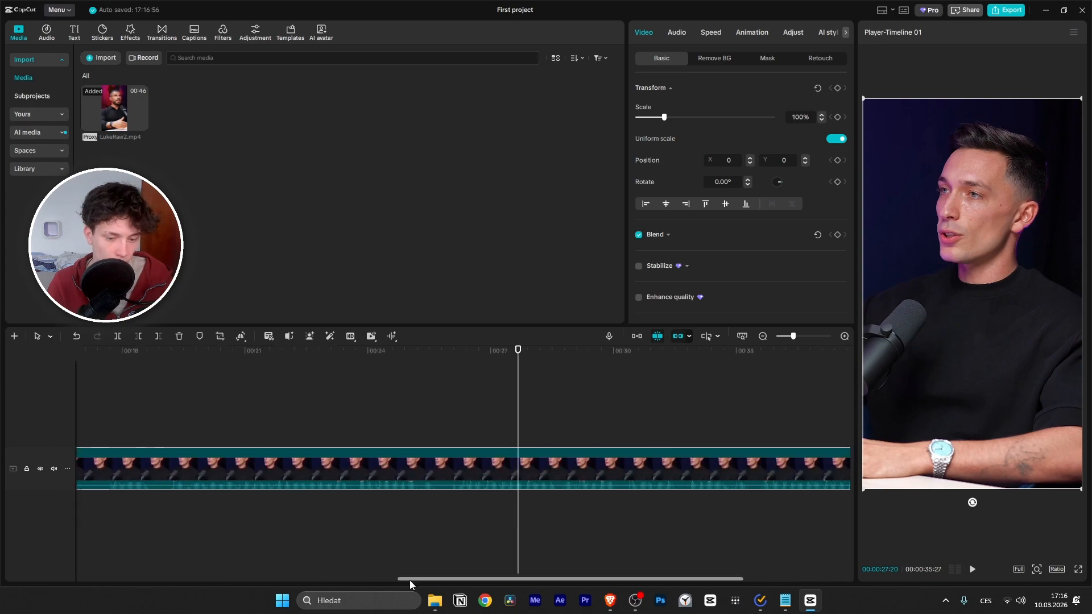
{"action": "left_click_drag", "start_coordinate": [410, 579], "coordinate": [8, 560]}
{"action": "left_click", "coordinate": [567, 382]}
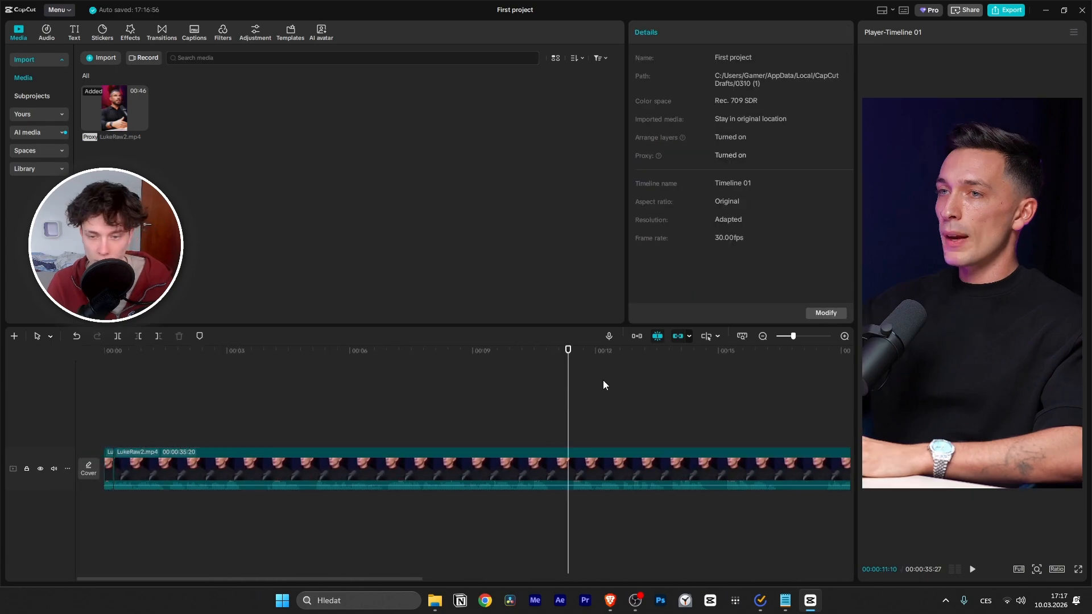
{"action": "left_click", "coordinate": [635, 335]}
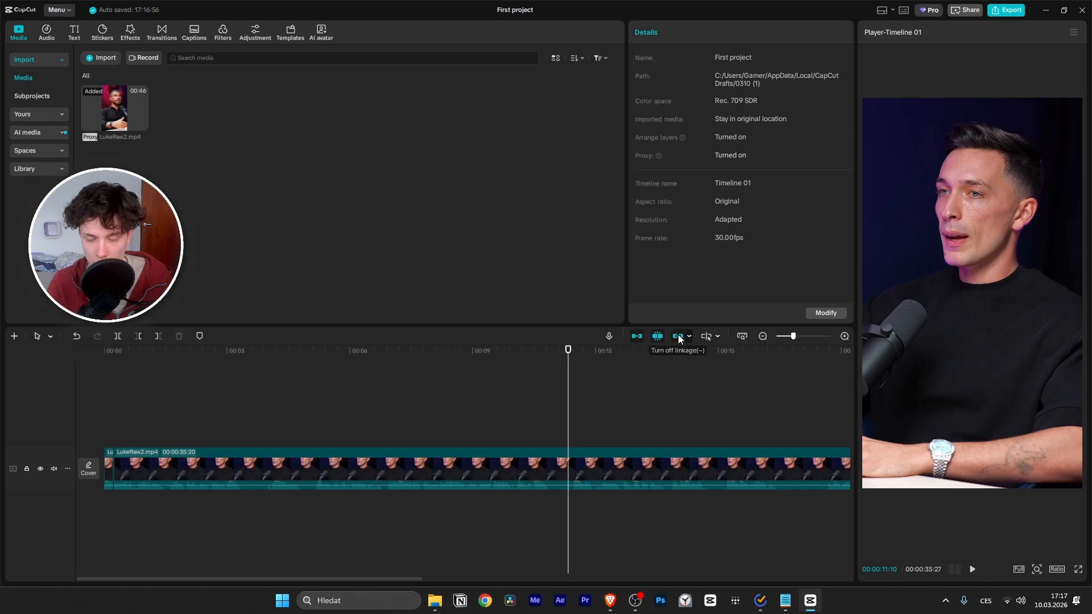
{"action": "scroll", "coordinate": [622, 399], "scroll_direction": "down", "scroll_amount": 5}
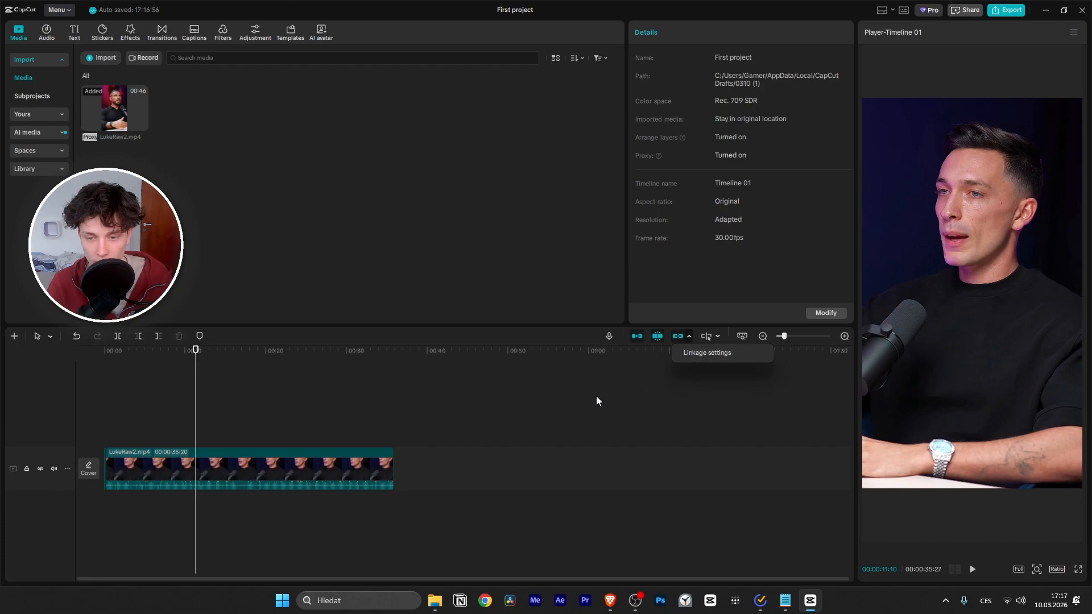
{"action": "scroll", "coordinate": [203, 431], "scroll_direction": "down", "scroll_amount": 2}
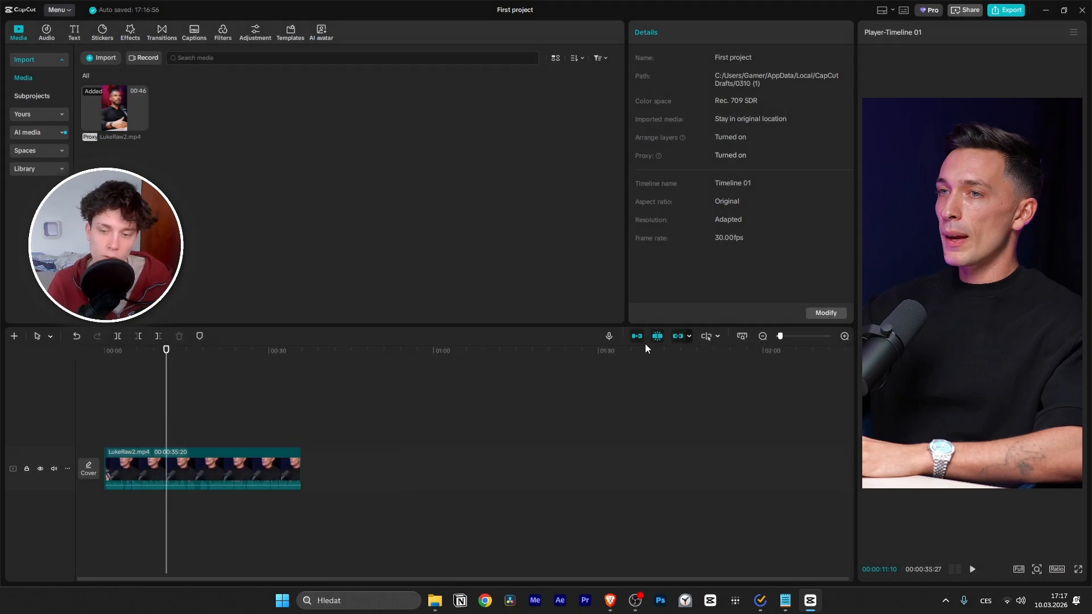
{"action": "scroll", "coordinate": [209, 404], "scroll_direction": "up", "scroll_amount": 2}
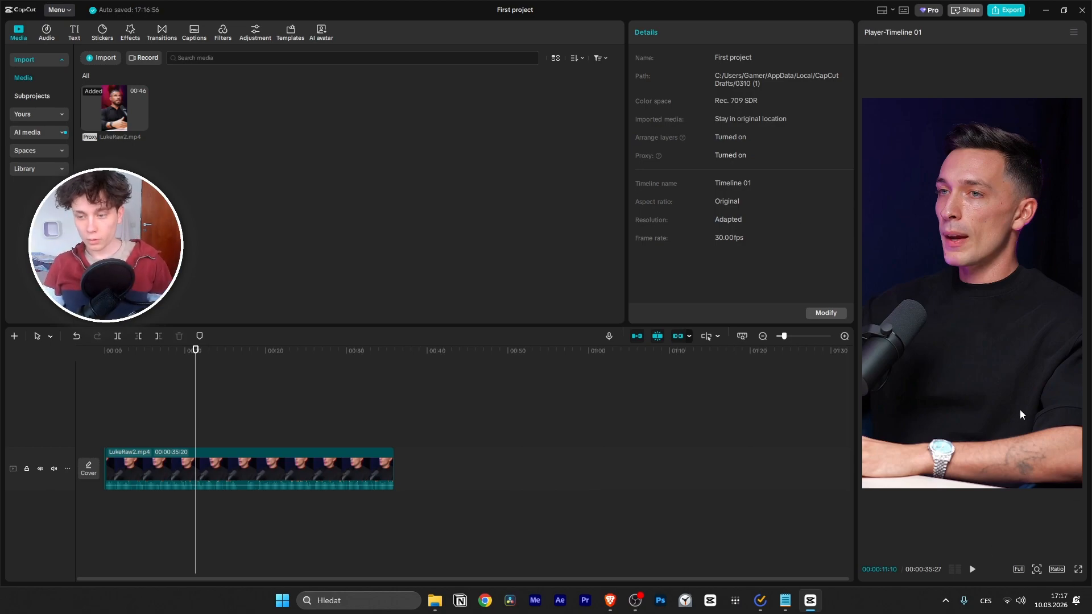
Step: View the current frame in the full-screen player and return to the editing workspace
{"action": "left_click", "coordinate": [998, 427]}
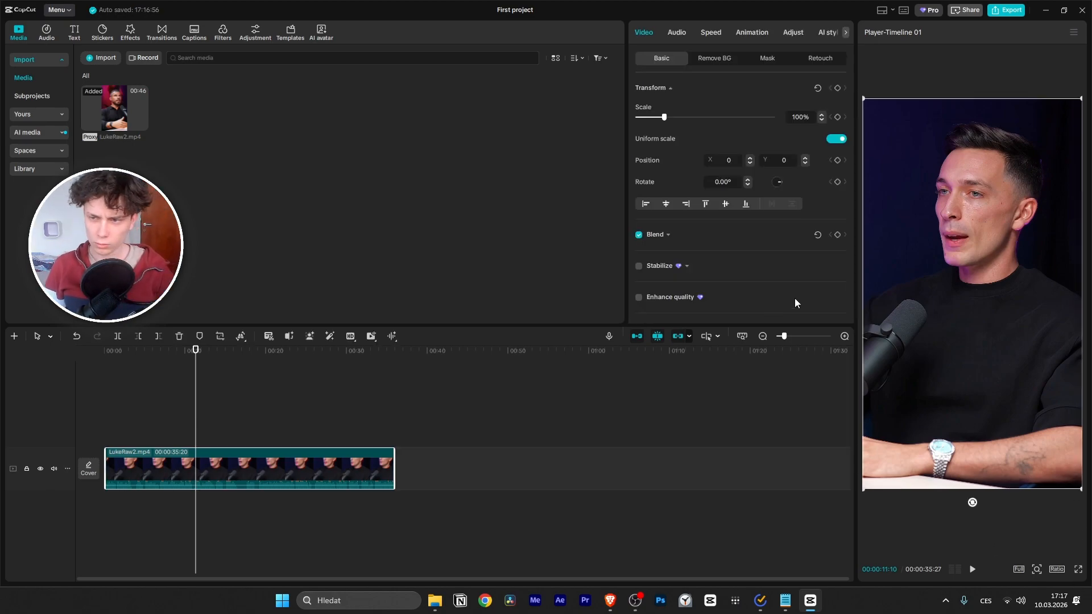
{"action": "left_click", "coordinate": [1040, 526]}
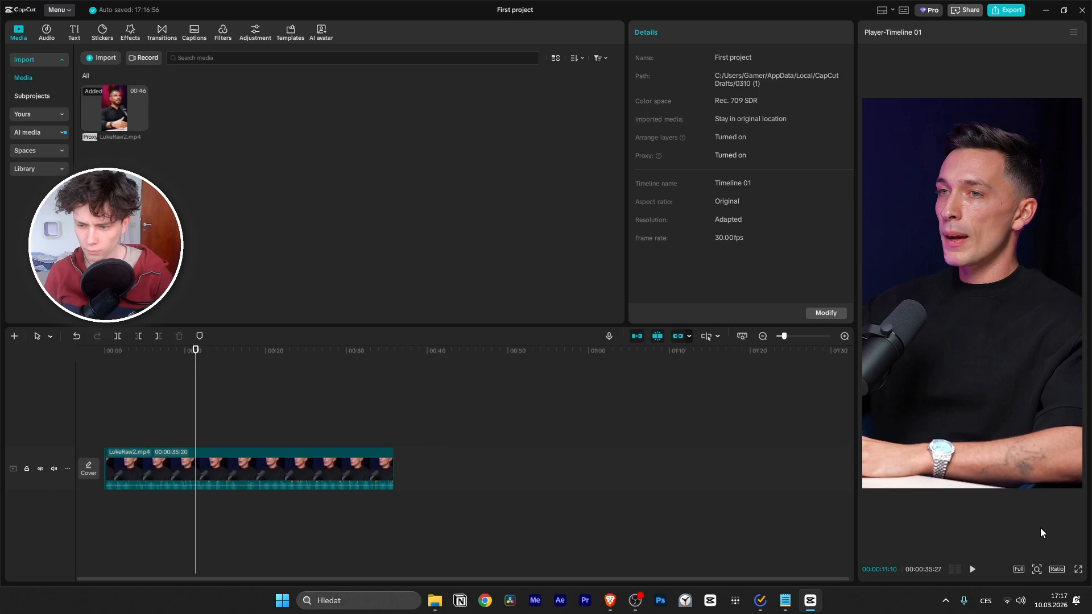
{"action": "left_click", "coordinate": [1077, 569]}
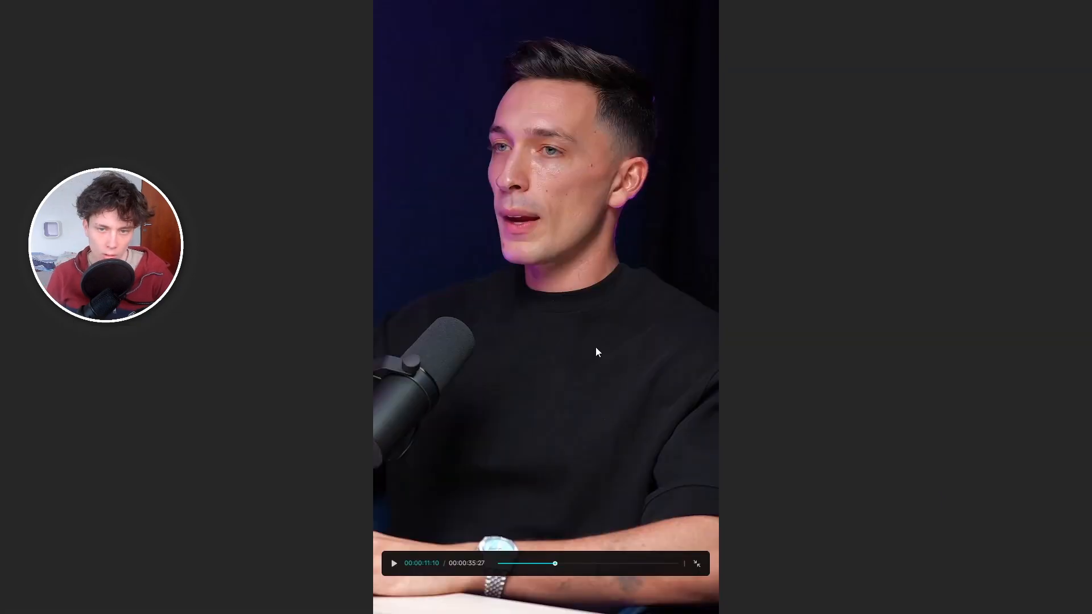
{"action": "left_click", "coordinate": [696, 564]}
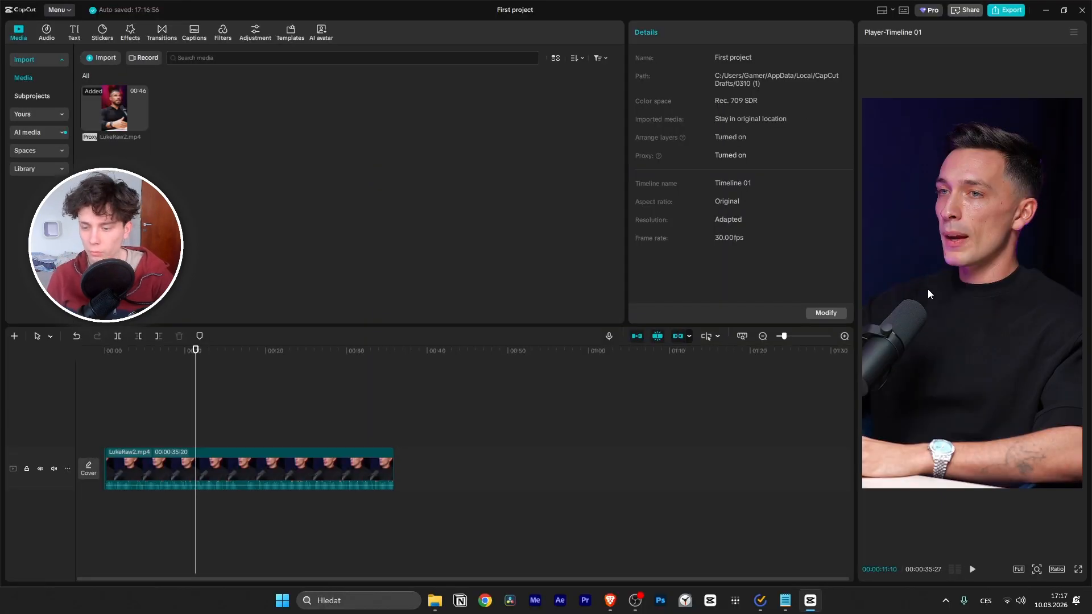
Step: Set the timeline's aspect ratio to 9:16, and preview the frame with the Instagram Reels overlay before hiding the overlay
{"action": "left_click", "coordinate": [1057, 569]}
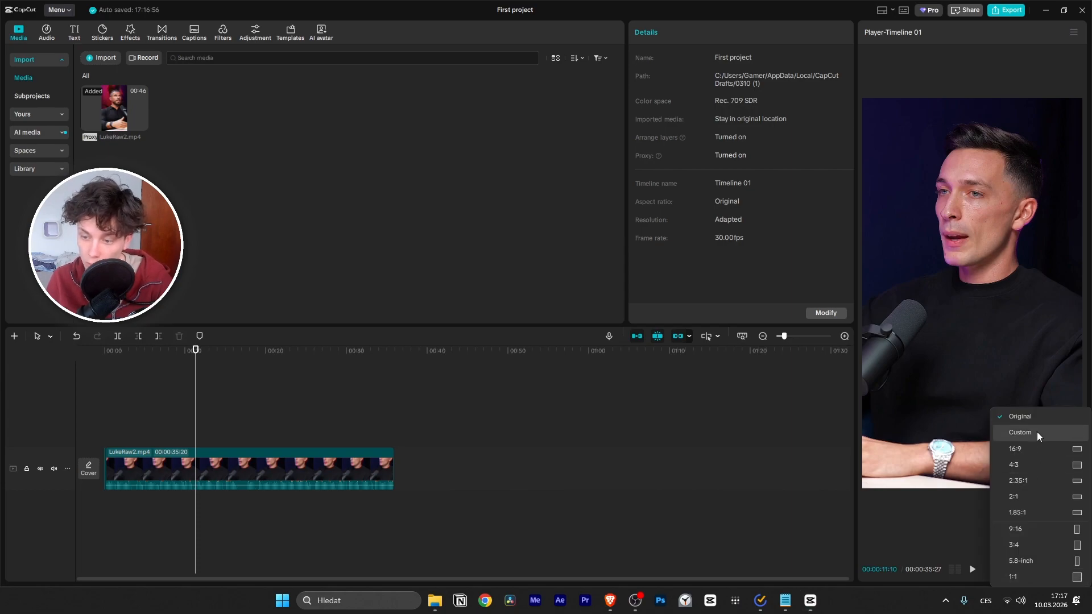
{"action": "left_click", "coordinate": [1031, 530]}
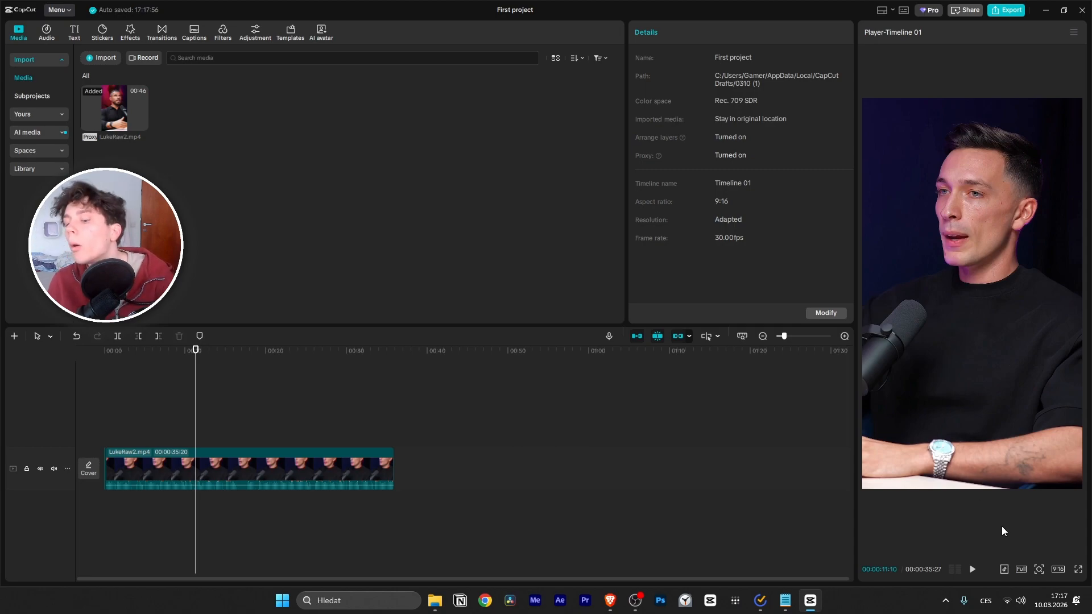
{"action": "left_click", "coordinate": [1004, 568]}
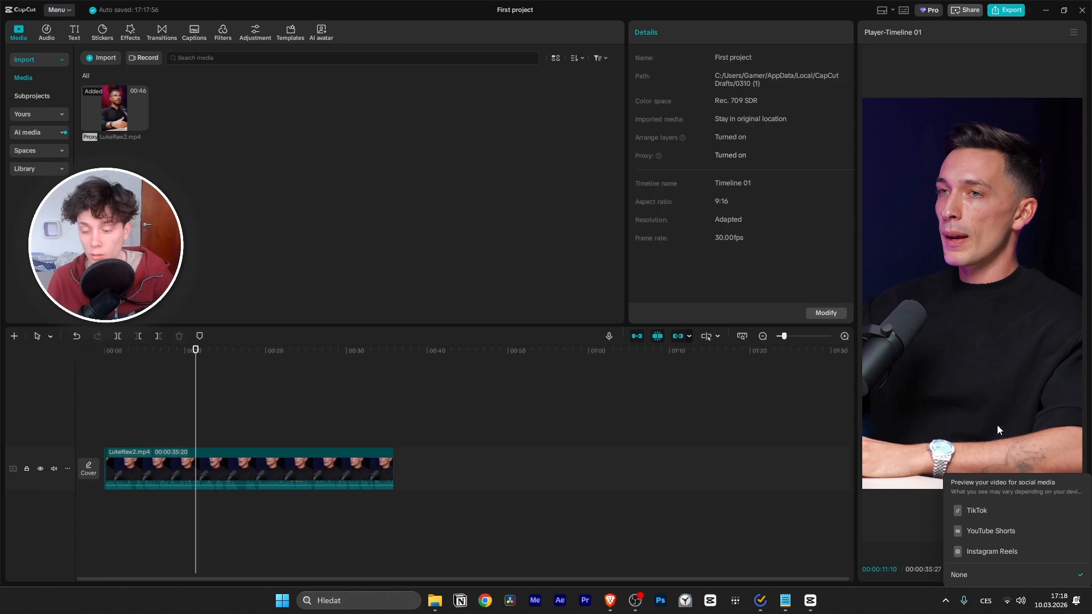
{"action": "left_click", "coordinate": [1004, 546]}
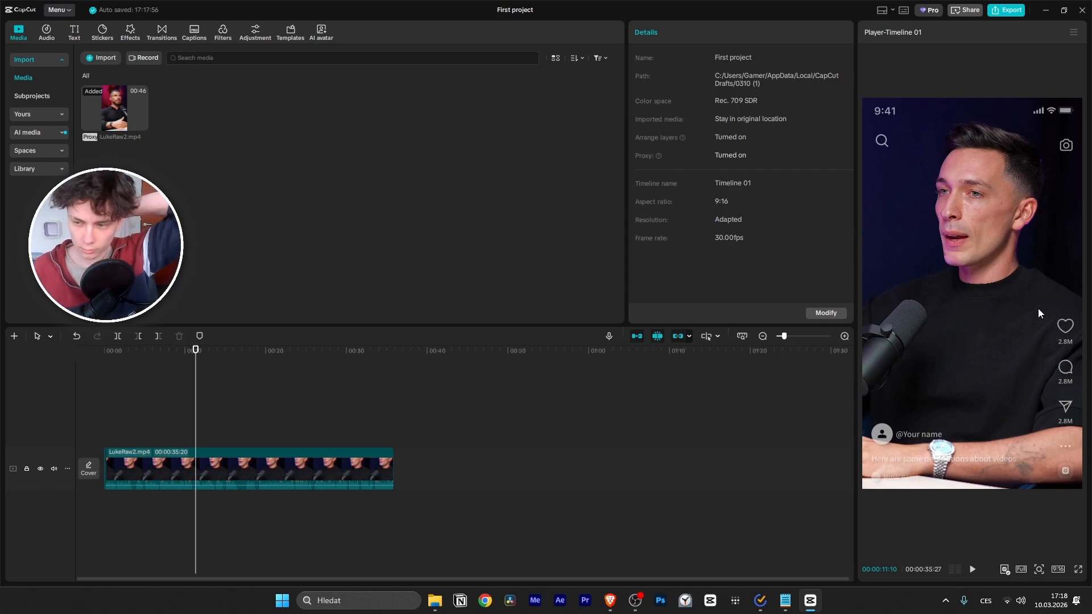
{"action": "left_click", "coordinate": [1021, 569]}
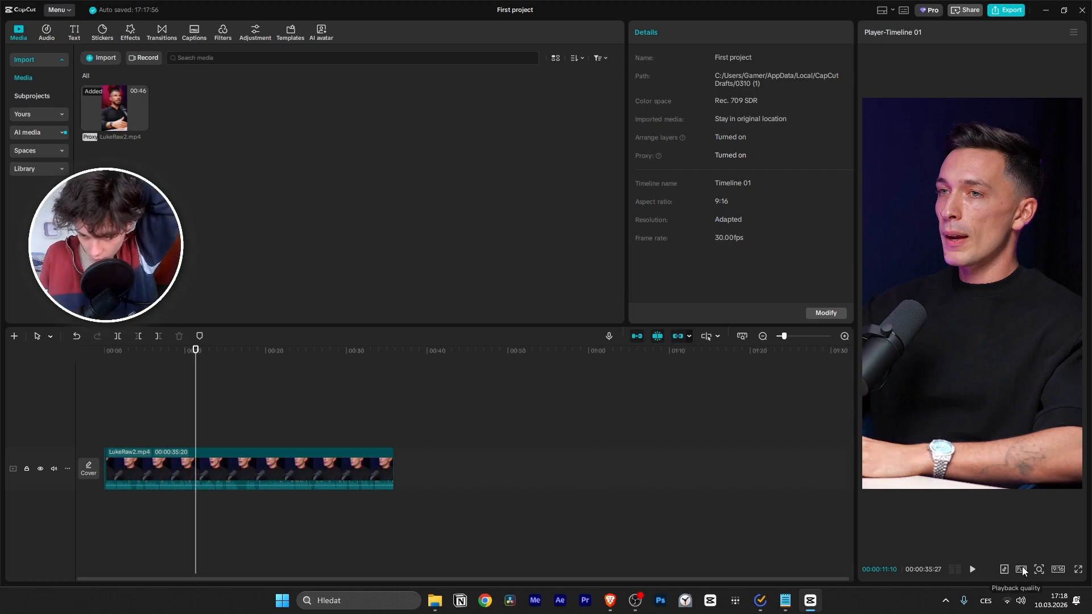
Step: Try playing the video at low playback quality and at medium playback quality
{"action": "left_click", "coordinate": [1021, 569]}
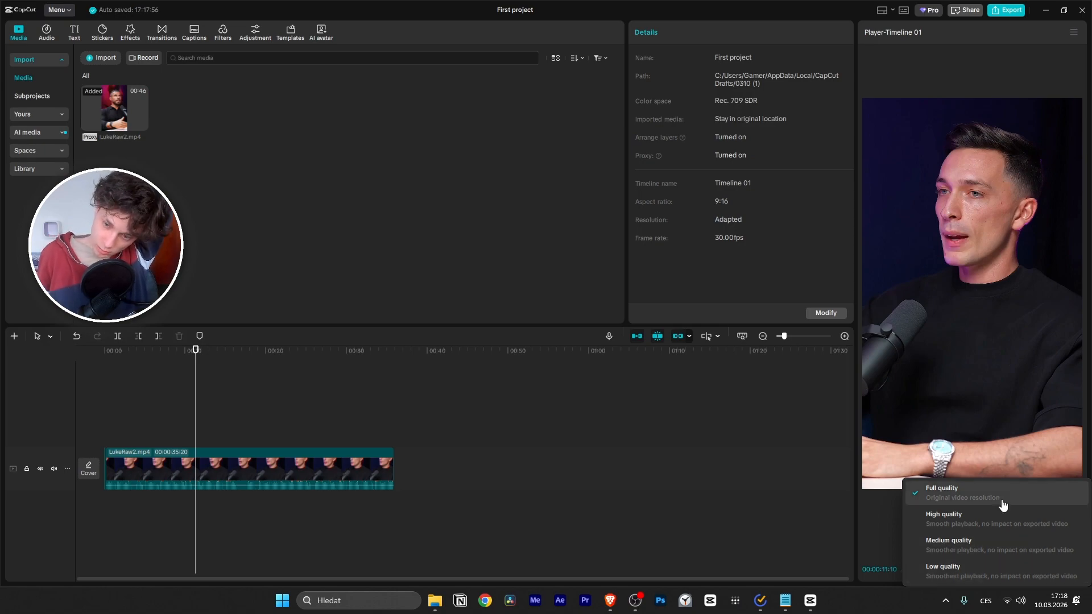
{"action": "left_click", "coordinate": [1012, 573]}
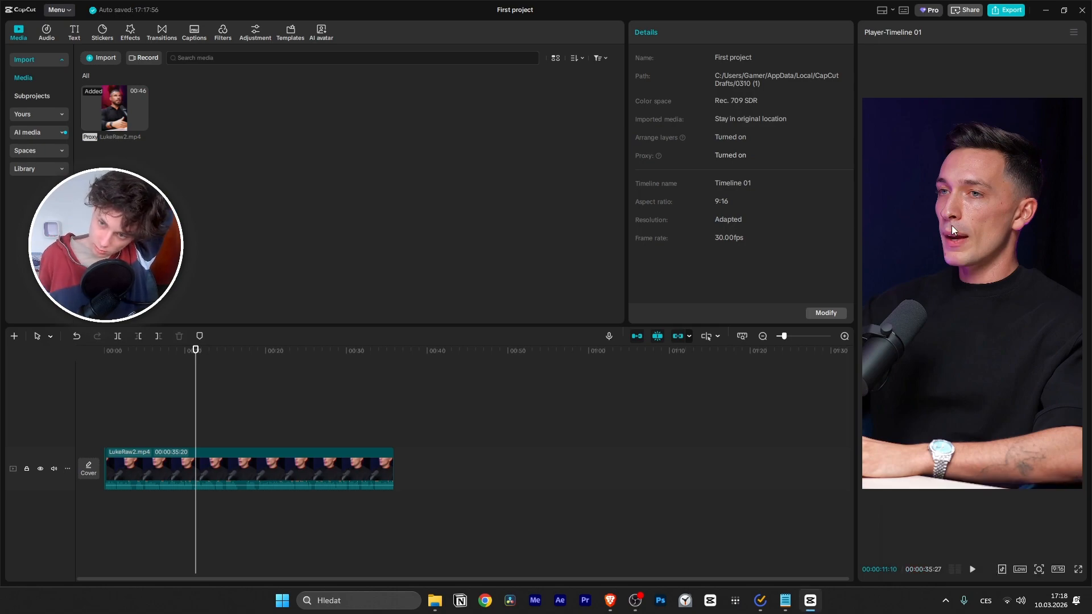
{"action": "left_click", "coordinate": [972, 569]}
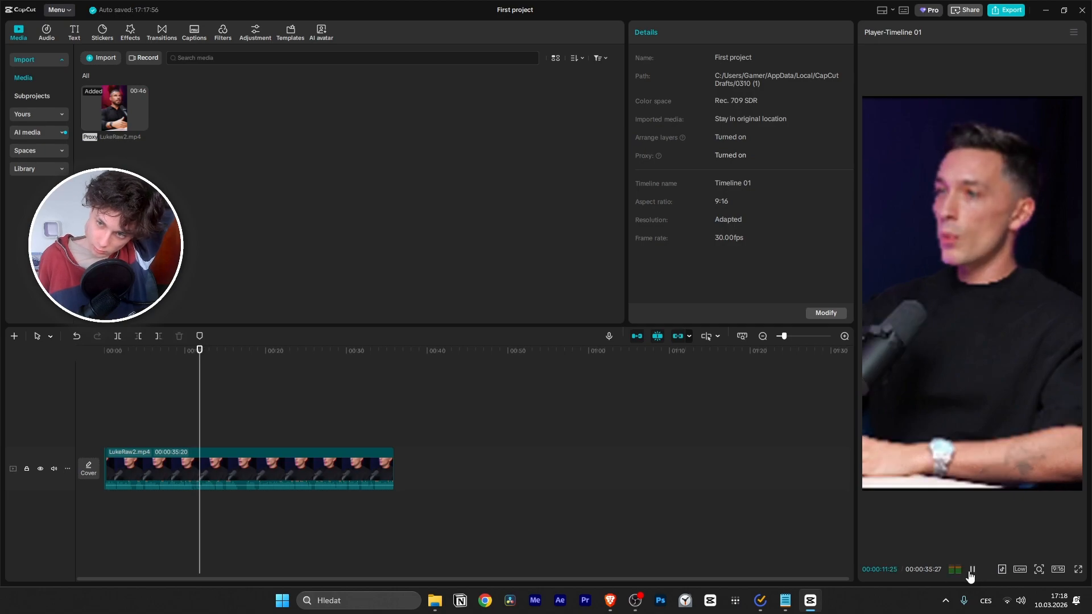
{"action": "left_click", "coordinate": [1021, 569]}
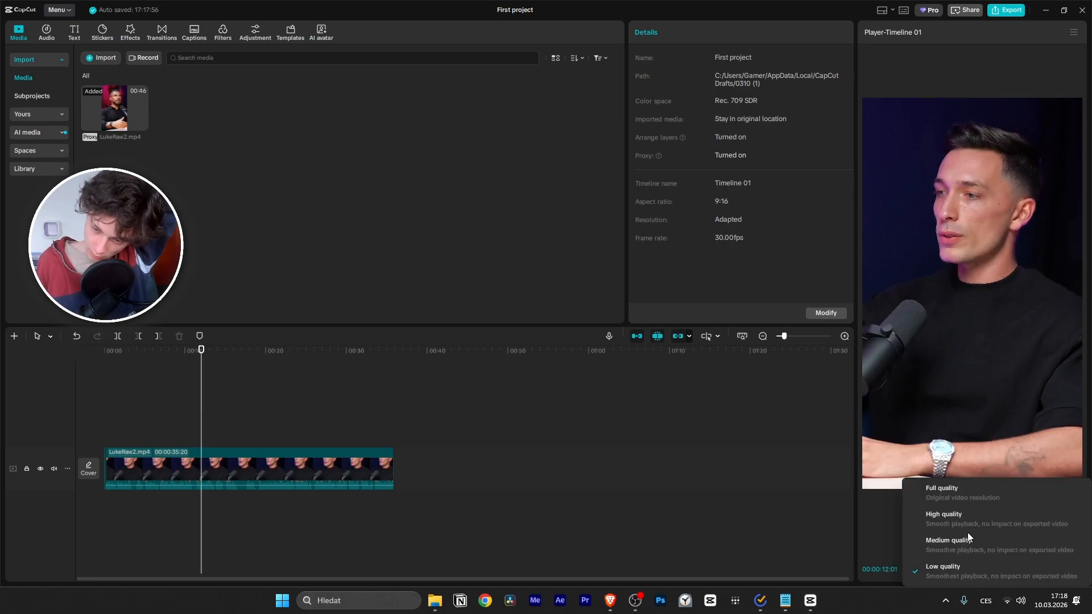
{"action": "left_click", "coordinate": [958, 539]}
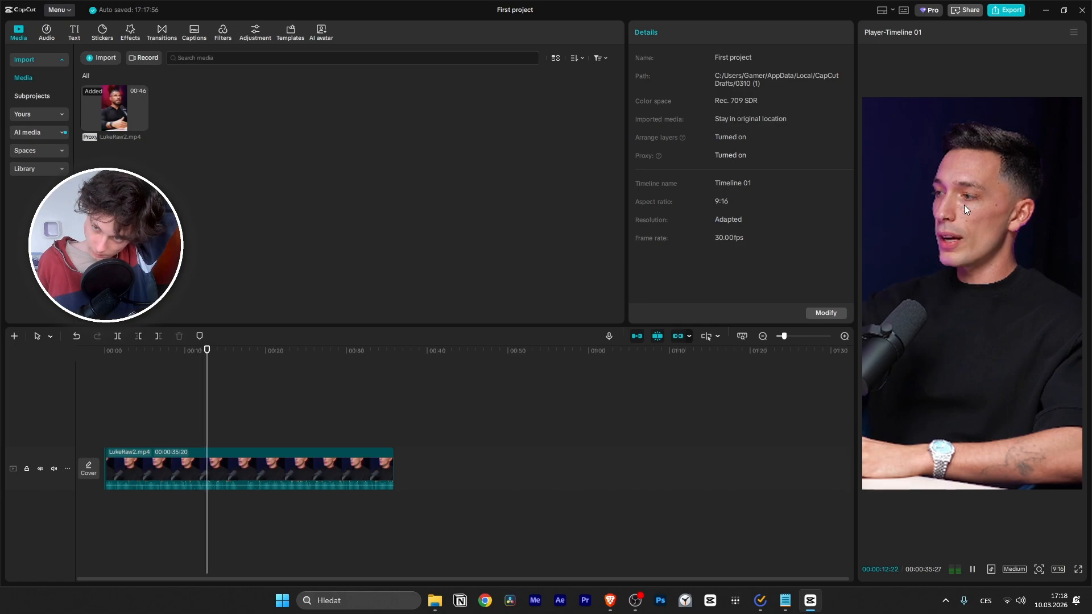
Step: Set the playback quality to full and play the video up to 00:00:15:25
{"action": "left_click", "coordinate": [1014, 568]}
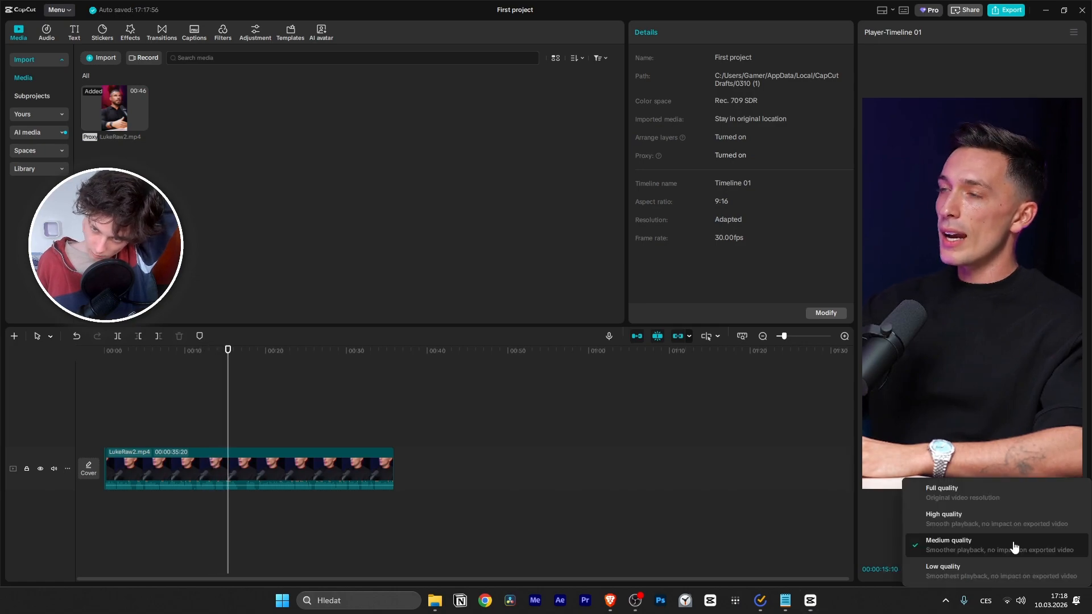
{"action": "left_click", "coordinate": [1006, 498]}
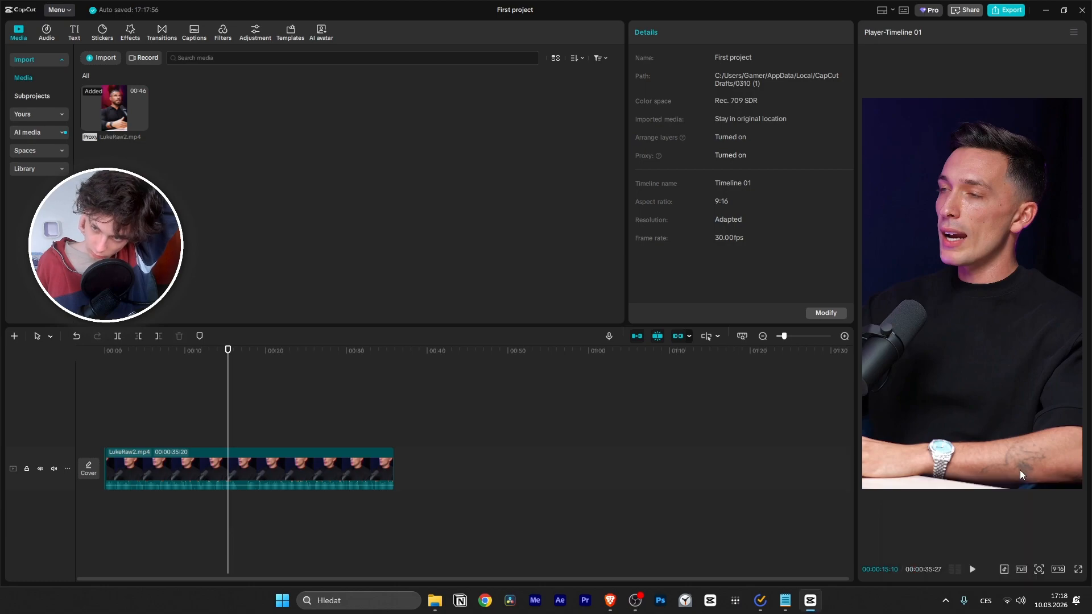
{"action": "left_click", "coordinate": [973, 569]}
{"action": "left_click", "coordinate": [973, 570]}
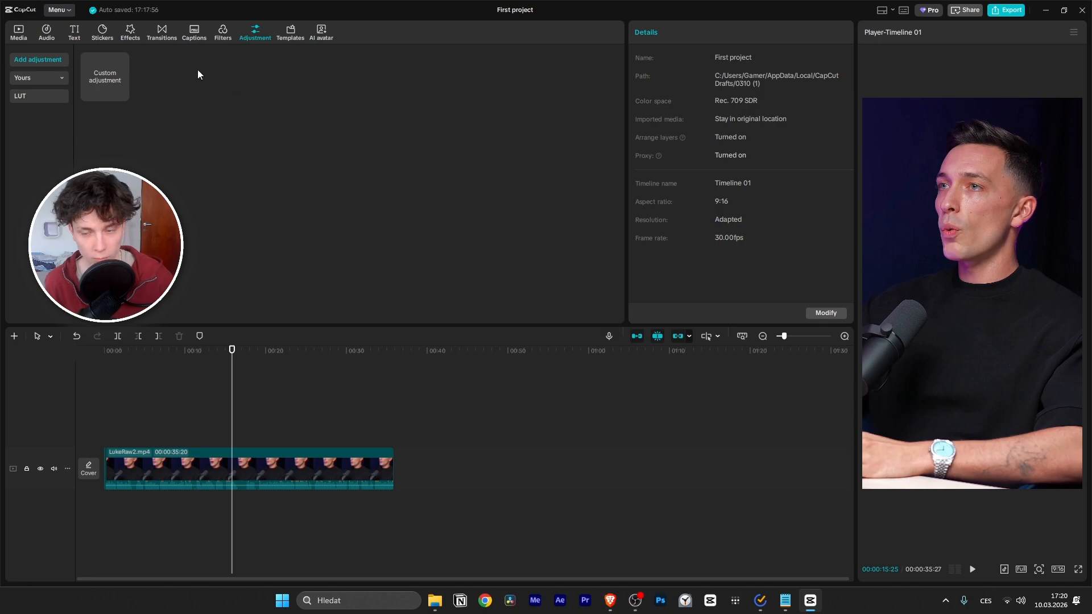
Step: Try a Clarity adjustment of 76 on the video clip and set it back to 0
{"action": "left_click", "coordinate": [936, 219]}
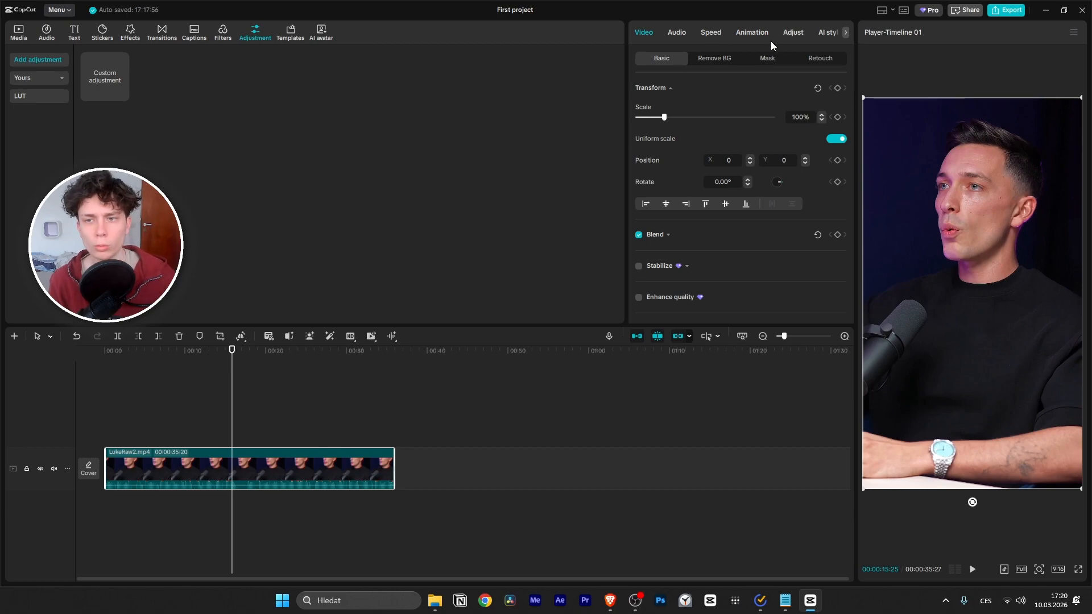
{"action": "left_click", "coordinate": [786, 33]}
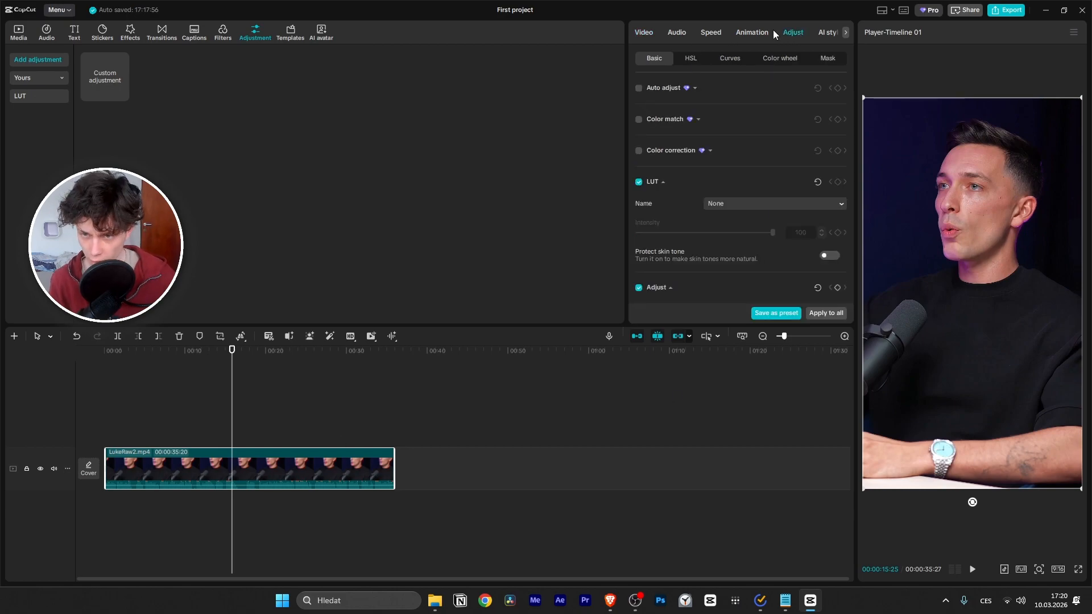
{"action": "scroll", "coordinate": [706, 92], "scroll_direction": "down", "scroll_amount": 10}
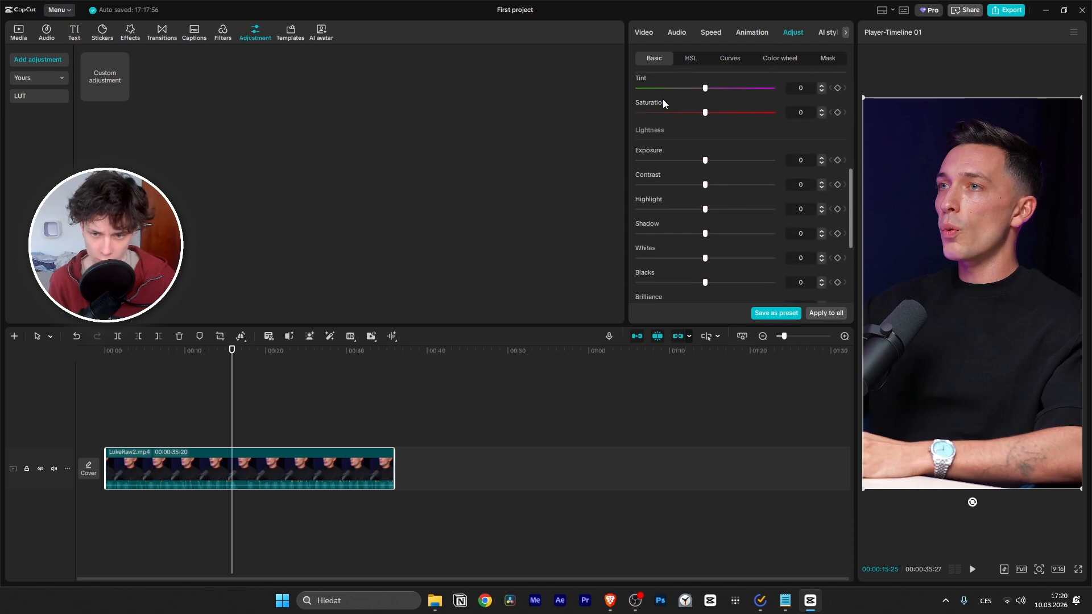
{"action": "scroll", "coordinate": [671, 114], "scroll_direction": "down", "scroll_amount": 2}
{"action": "scroll", "coordinate": [684, 136], "scroll_direction": "up", "scroll_amount": 5}
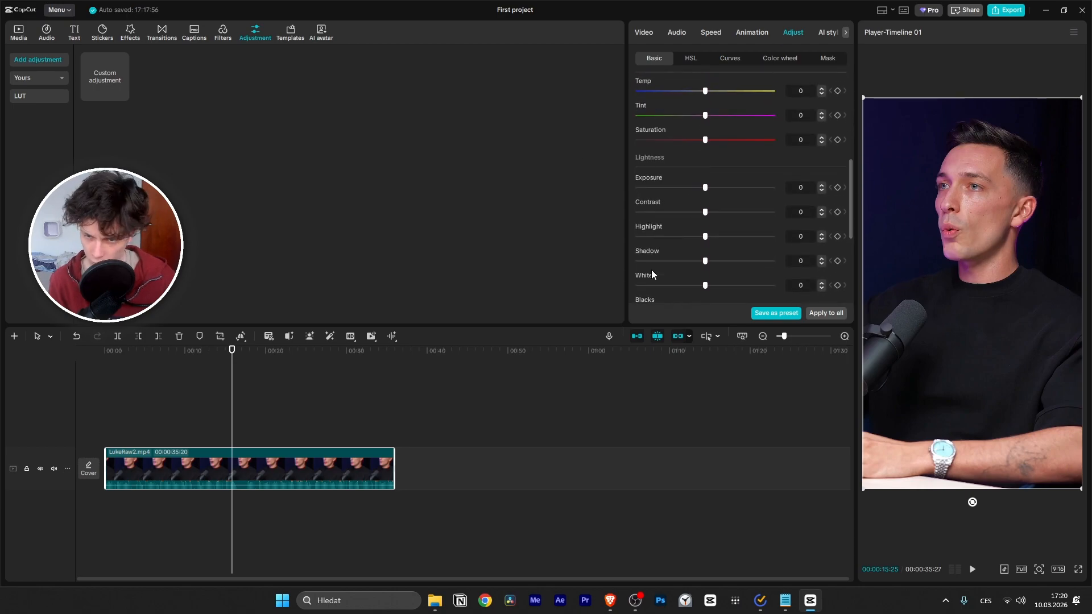
{"action": "scroll", "coordinate": [650, 270], "scroll_direction": "down", "scroll_amount": 6}
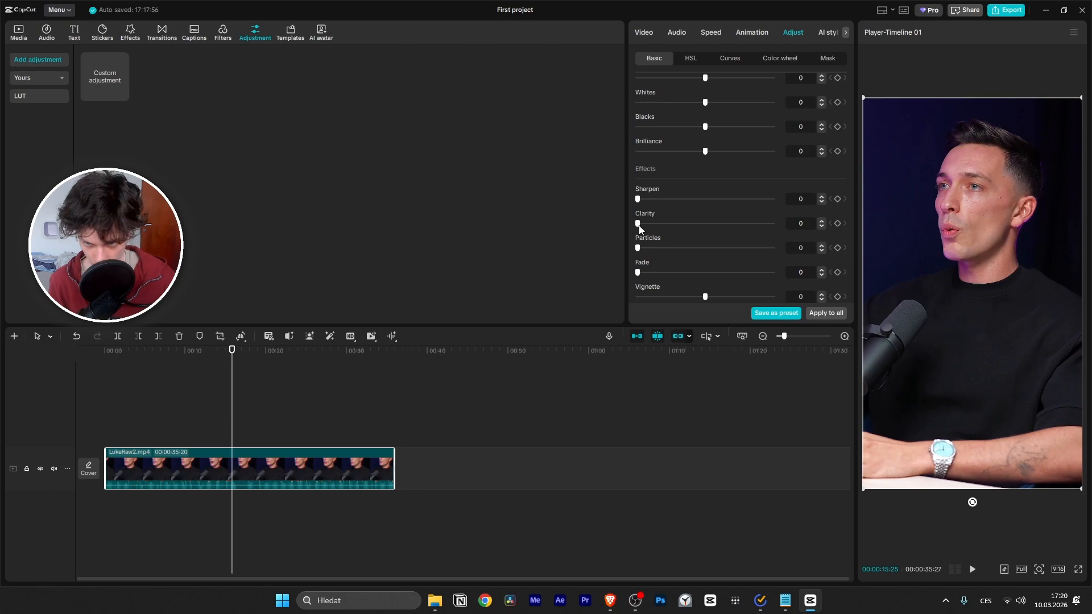
{"action": "left_click_drag", "start_coordinate": [639, 225], "coordinate": [741, 227]}
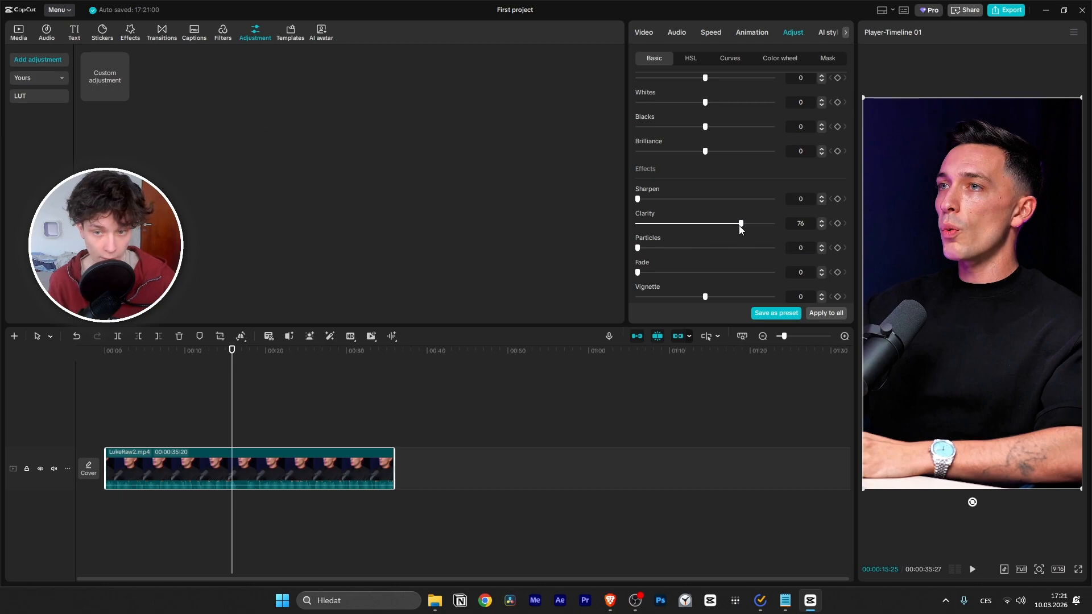
{"action": "left_click_drag", "start_coordinate": [741, 223], "coordinate": [609, 221]}
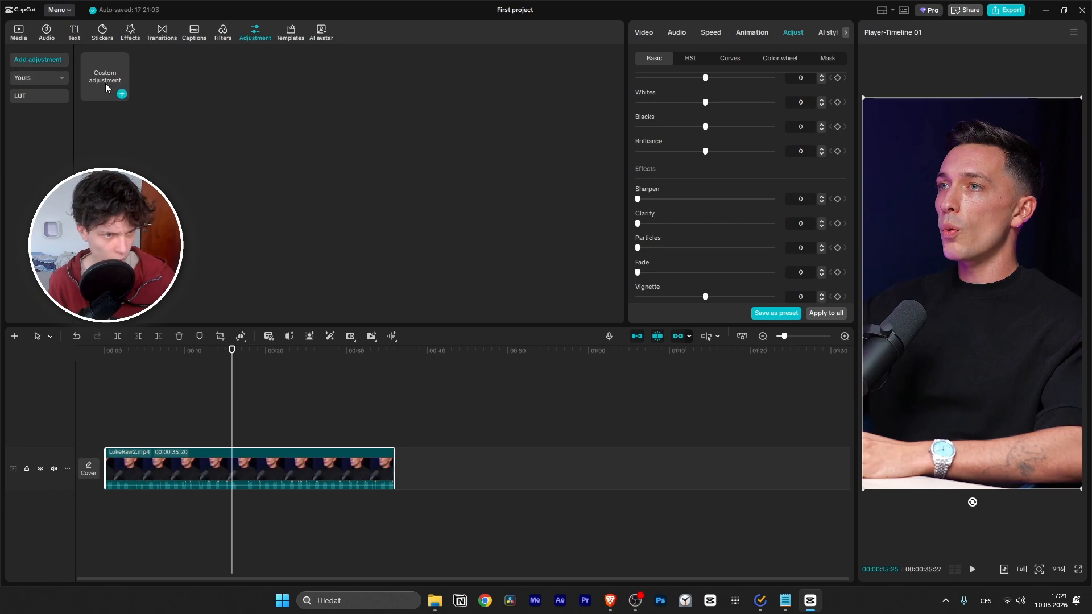
Step: Add a custom adjustment layer above the video clip and move it to the start of the timeline
{"action": "left_click", "coordinate": [122, 94]}
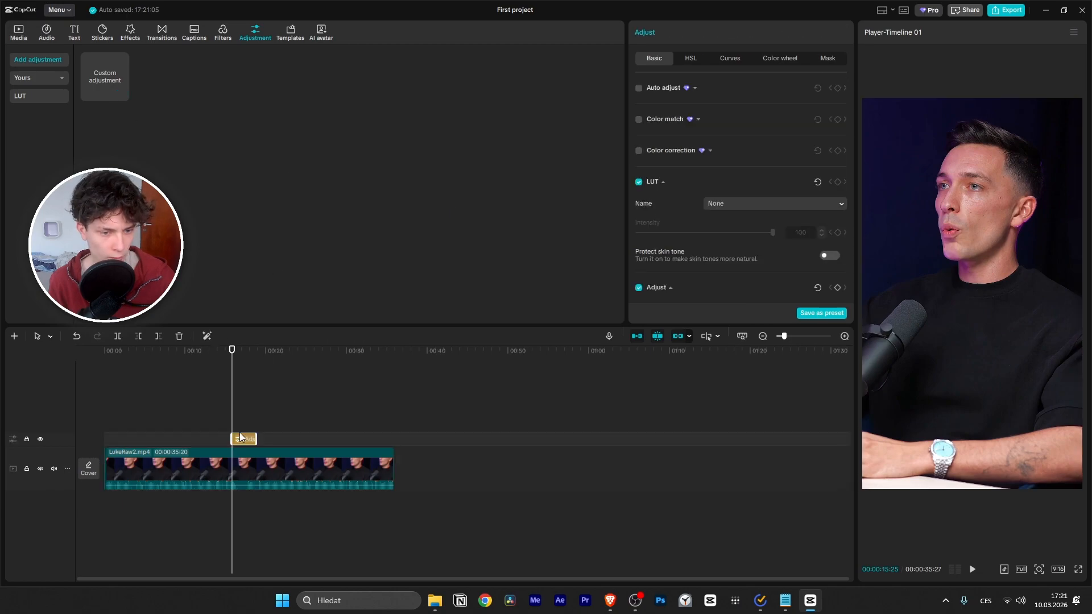
{"action": "left_click_drag", "start_coordinate": [240, 439], "coordinate": [116, 441]}
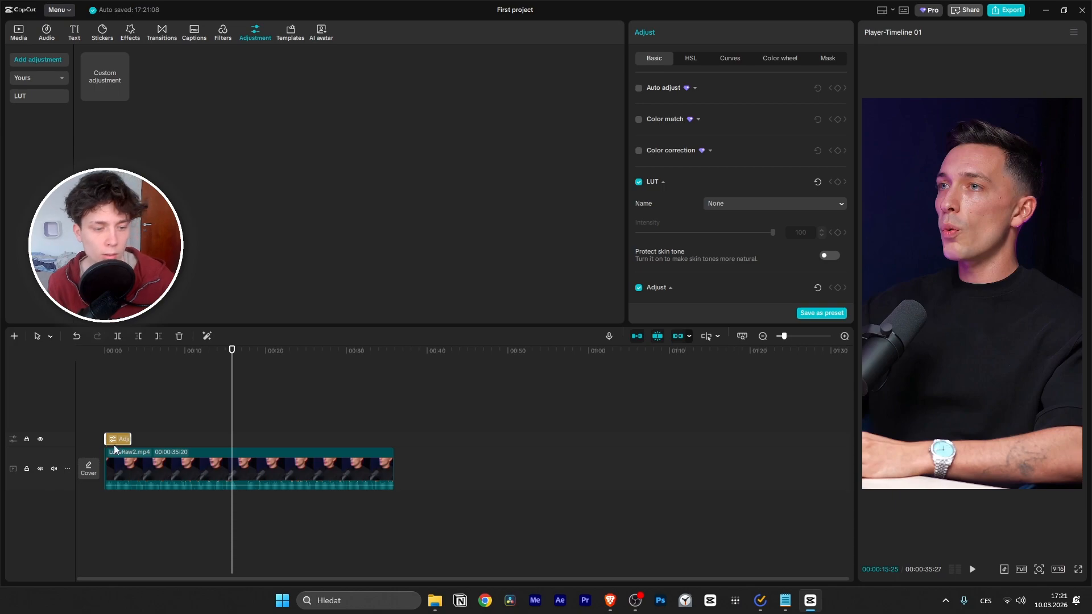
{"action": "scroll", "coordinate": [128, 429], "scroll_direction": "up", "scroll_amount": 2, "text": "ctrl"}
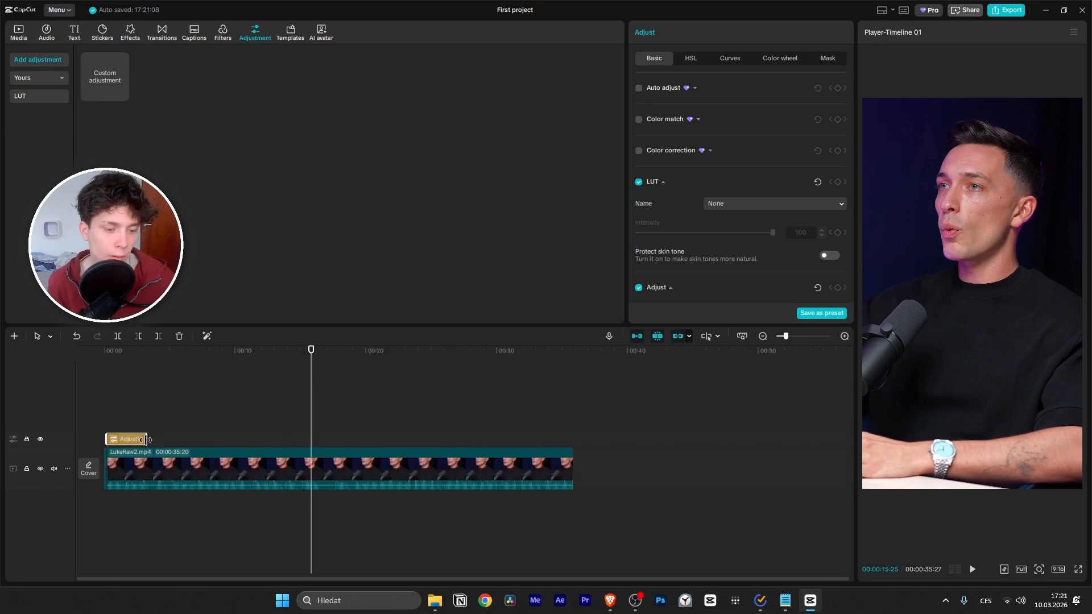
Step: Extend the adjustment layer to the end of the video clip and set its Clarity to 80
{"action": "left_click_drag", "start_coordinate": [145, 439], "coordinate": [573, 456]}
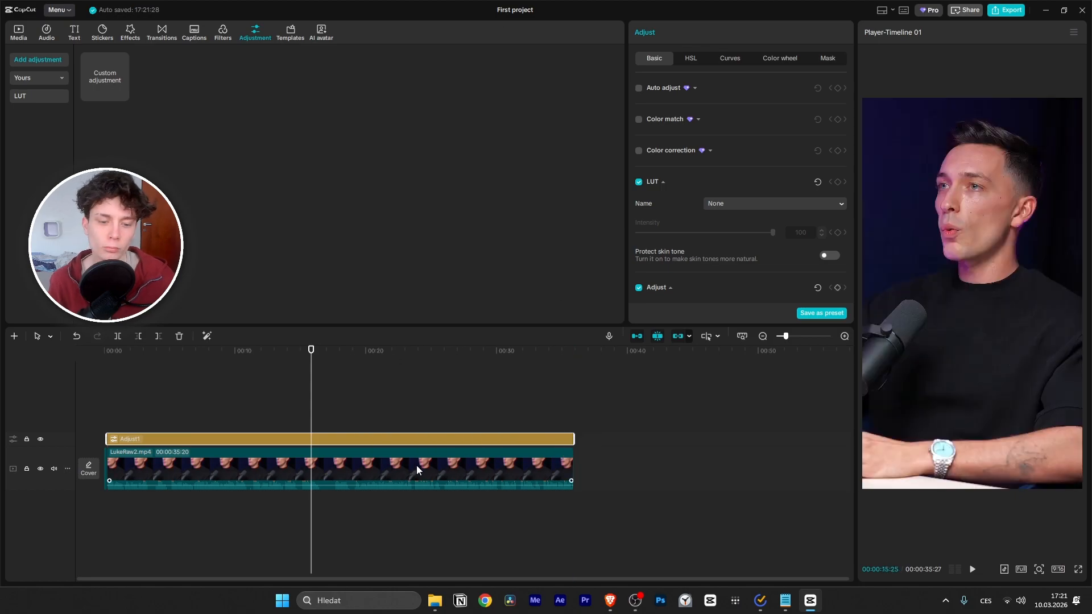
{"action": "scroll", "coordinate": [707, 198], "scroll_direction": "down", "scroll_amount": 10}
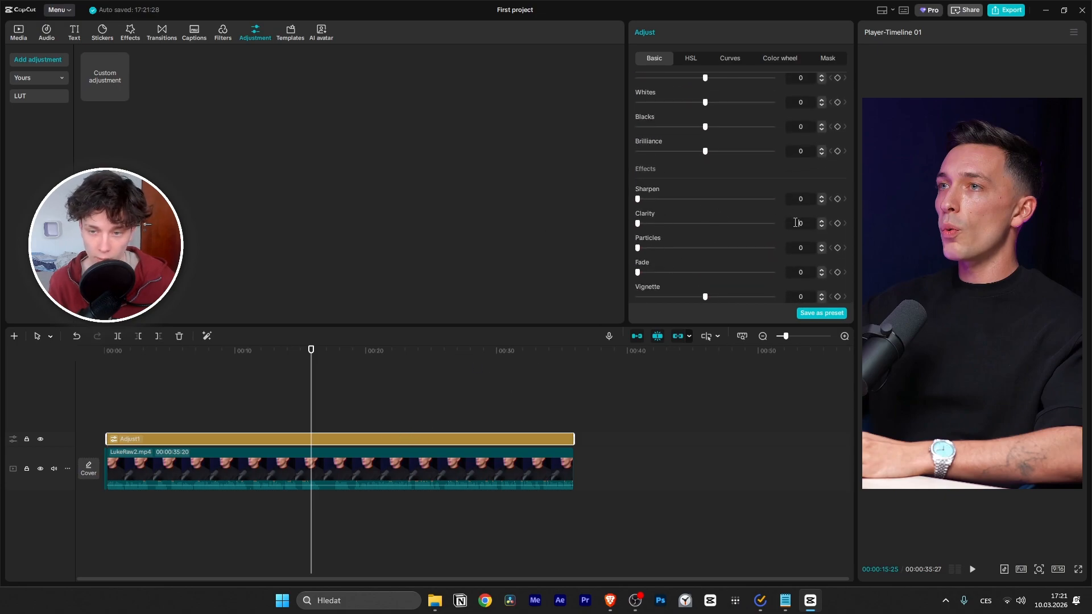
{"action": "left_click", "coordinate": [797, 223]}
{"action": "type", "text": "8"}
{"action": "key", "text": "Return"}
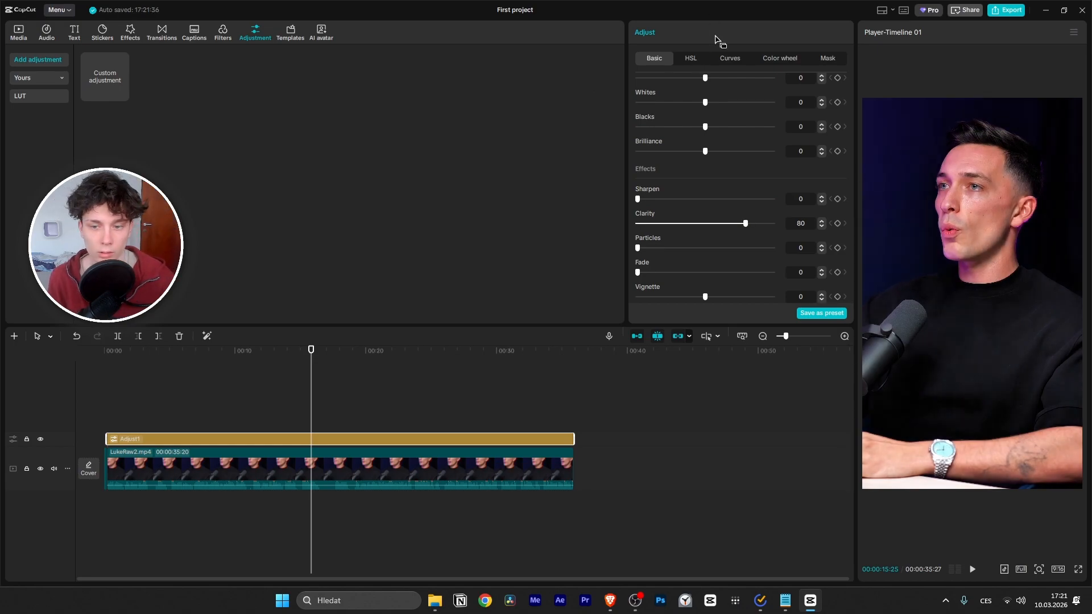
Step: Add shadow, midtone and highlight points to the adjustment layer's Luma curve
{"action": "left_click", "coordinate": [704, 59]}
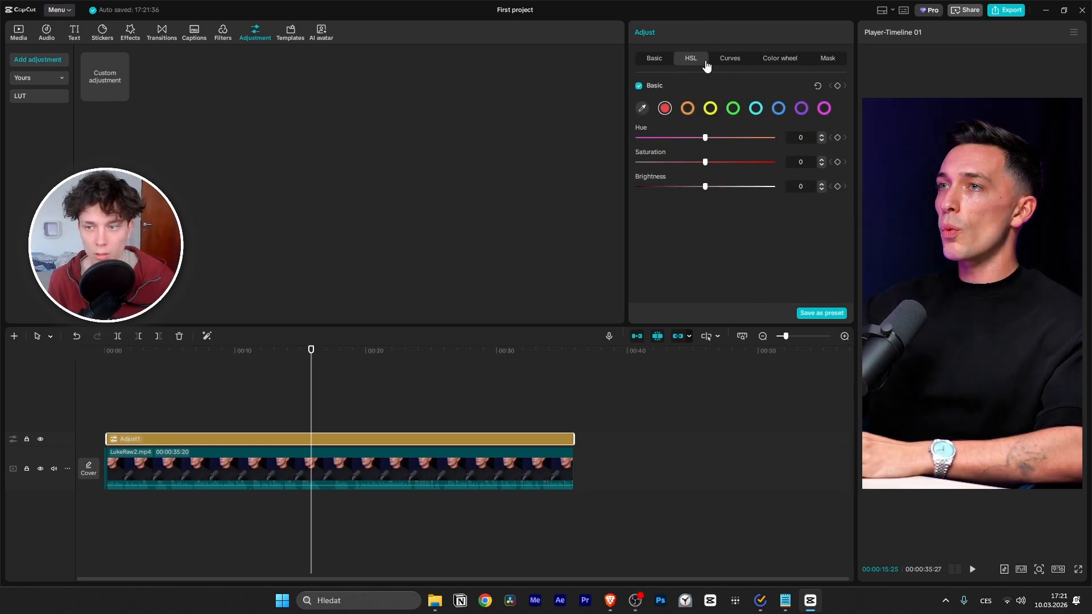
{"action": "left_click", "coordinate": [729, 60]}
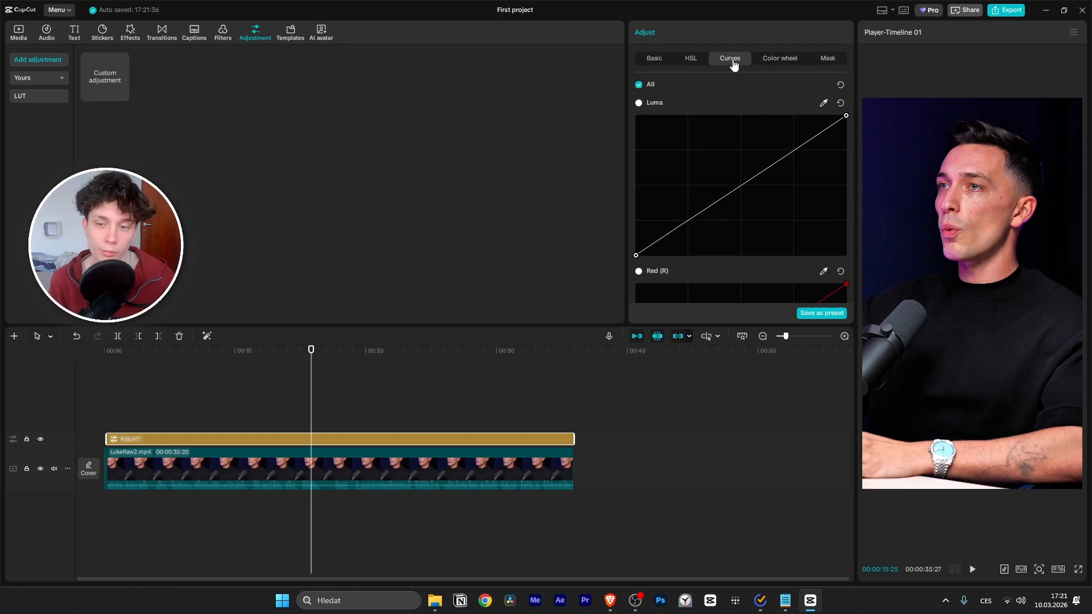
{"action": "scroll", "coordinate": [712, 131], "scroll_direction": "down", "scroll_amount": 2}
{"action": "scroll", "coordinate": [715, 141], "scroll_direction": "up", "scroll_amount": 2}
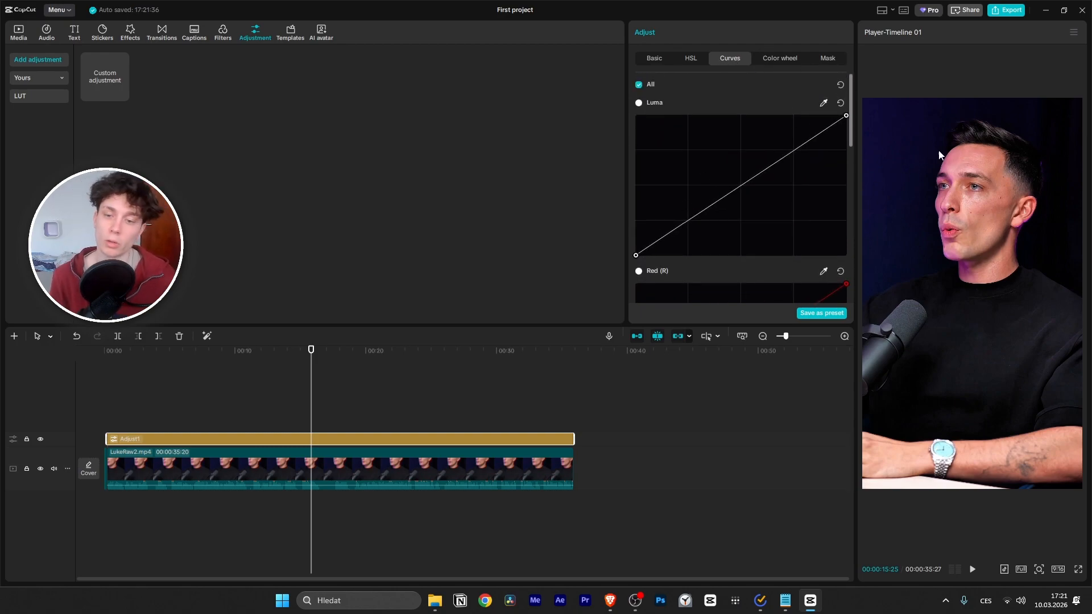
{"action": "left_click", "coordinate": [655, 242]}
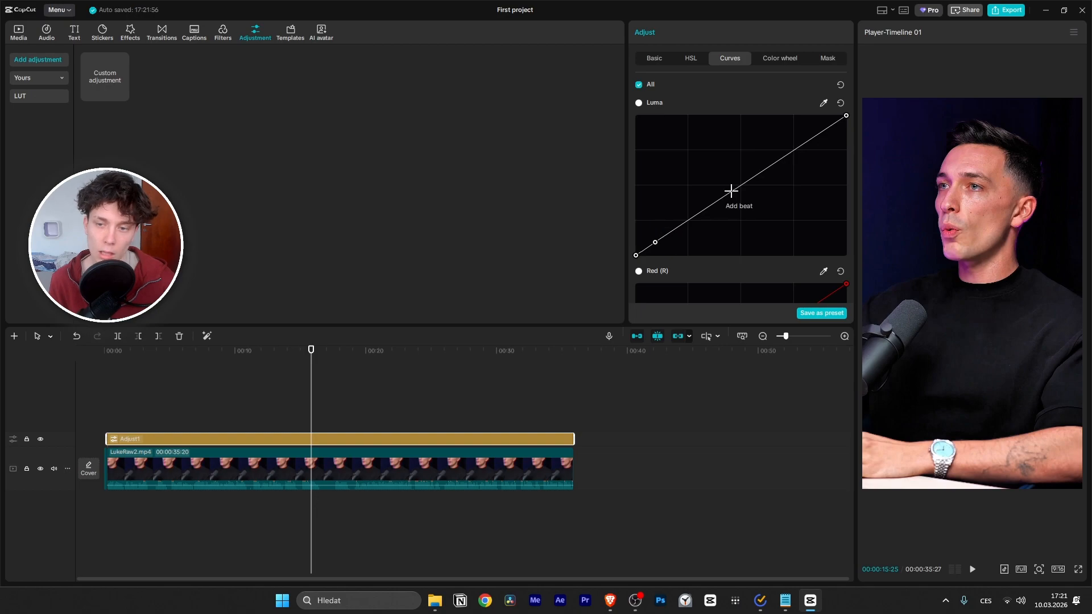
{"action": "left_click", "coordinate": [734, 191]}
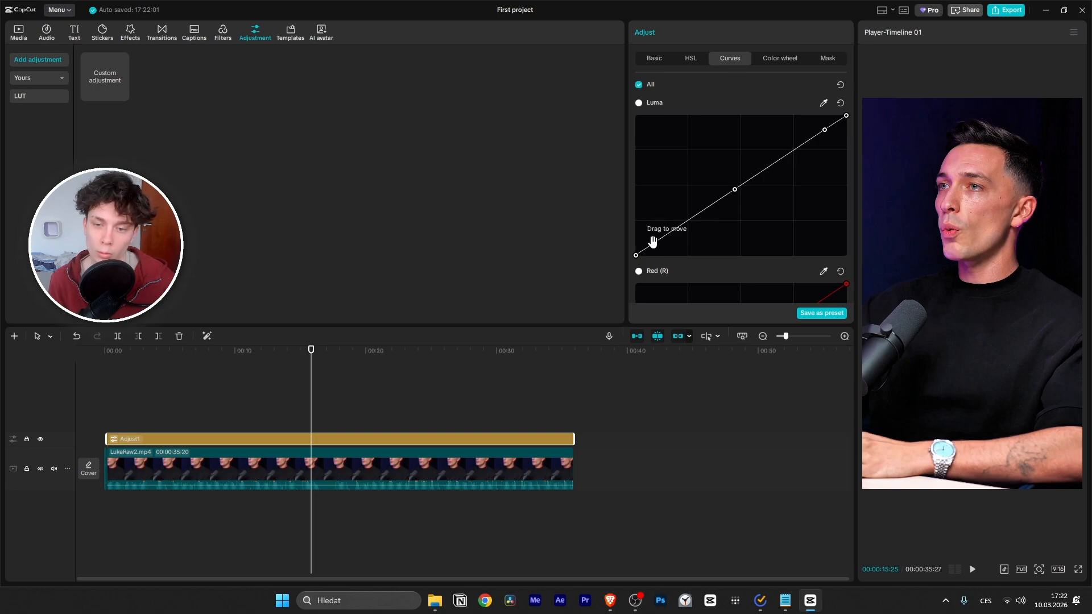
Step: Darken the image with the Luma curve by lowering the shadow point slightly and the midtone point clearly, and shift the highlight point inward
{"action": "left_click_drag", "start_coordinate": [652, 242], "coordinate": [663, 242]}
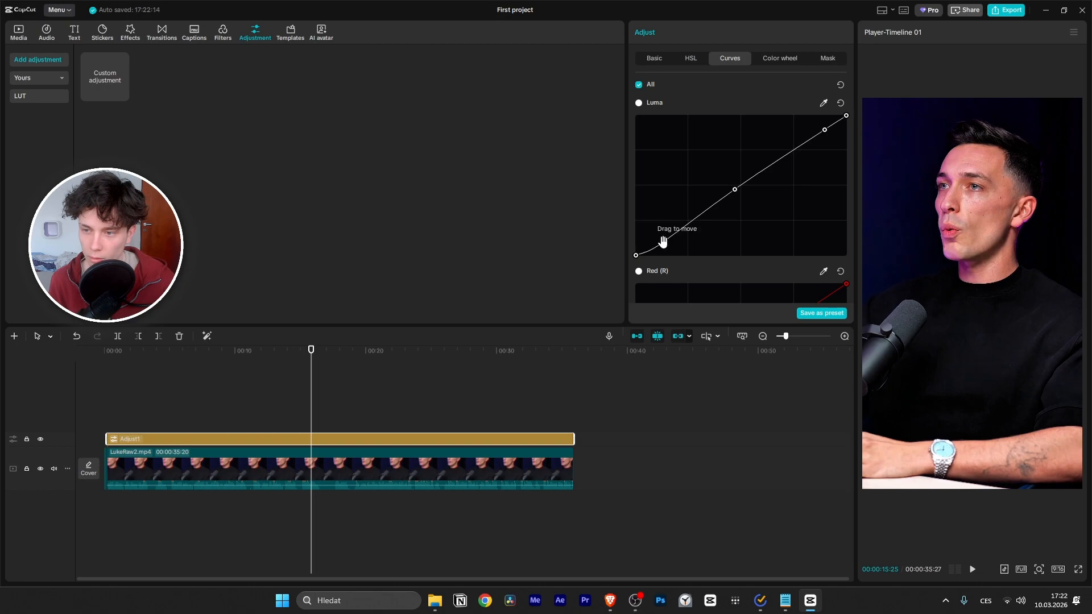
{"action": "mouse_move", "coordinate": [825, 129]}
{"action": "left_mouse_down"}
{"action": "mouse_move", "coordinate": [806, 129]}
{"action": "mouse_move", "coordinate": [824, 140]}
{"action": "mouse_move", "coordinate": [812, 138]}
{"action": "left_mouse_up"}
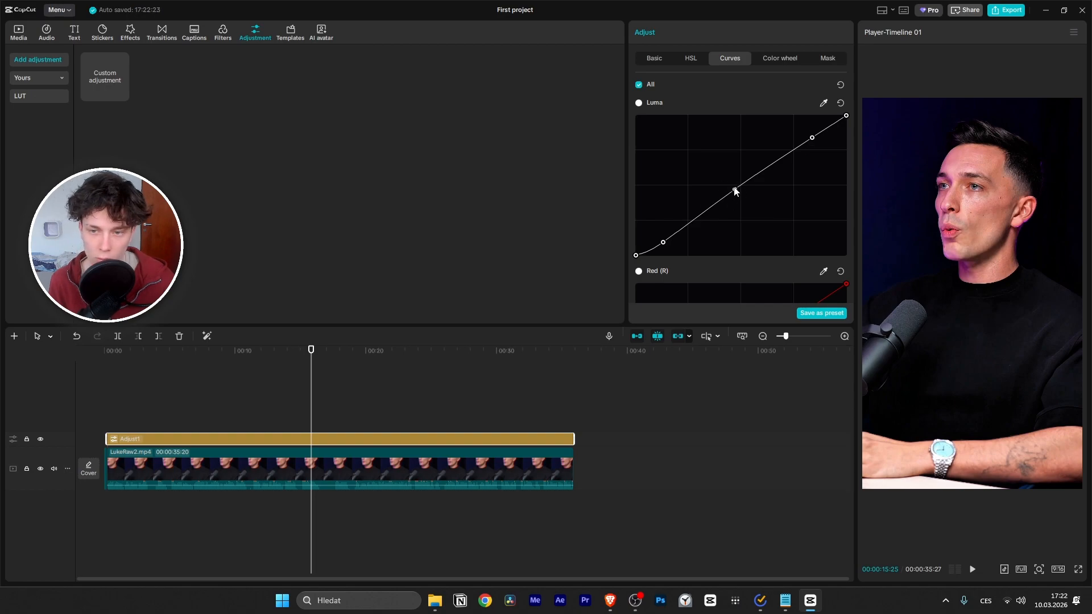
{"action": "left_click_drag", "start_coordinate": [734, 189], "coordinate": [779, 183]}
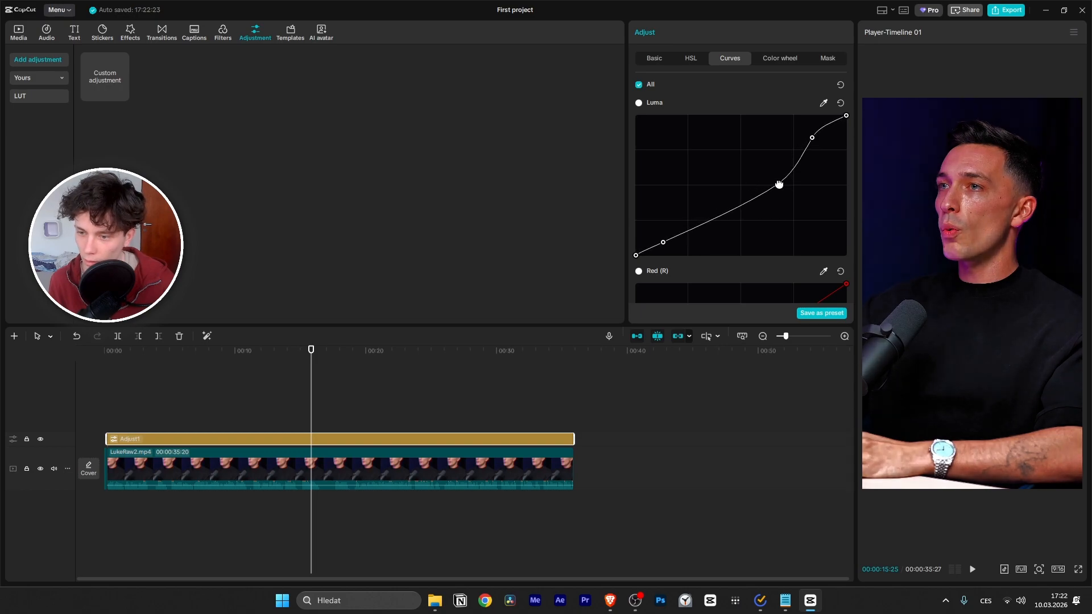
Step: Preview the graded video in full screen from its beginning and stop at 00:00:01:11
{"action": "left_click", "coordinate": [1077, 570]}
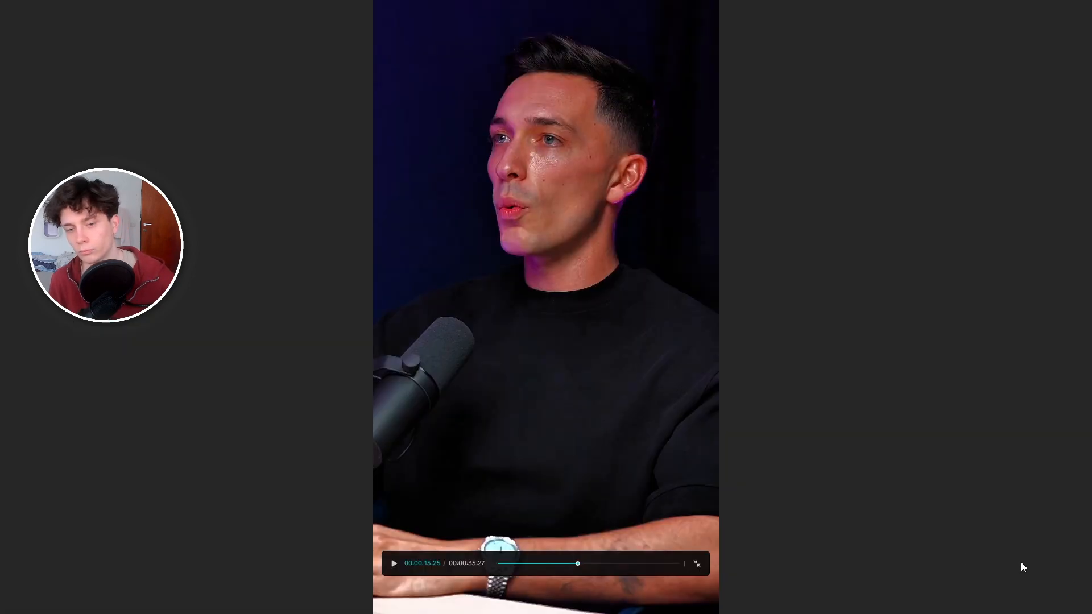
{"action": "key", "text": "space"}
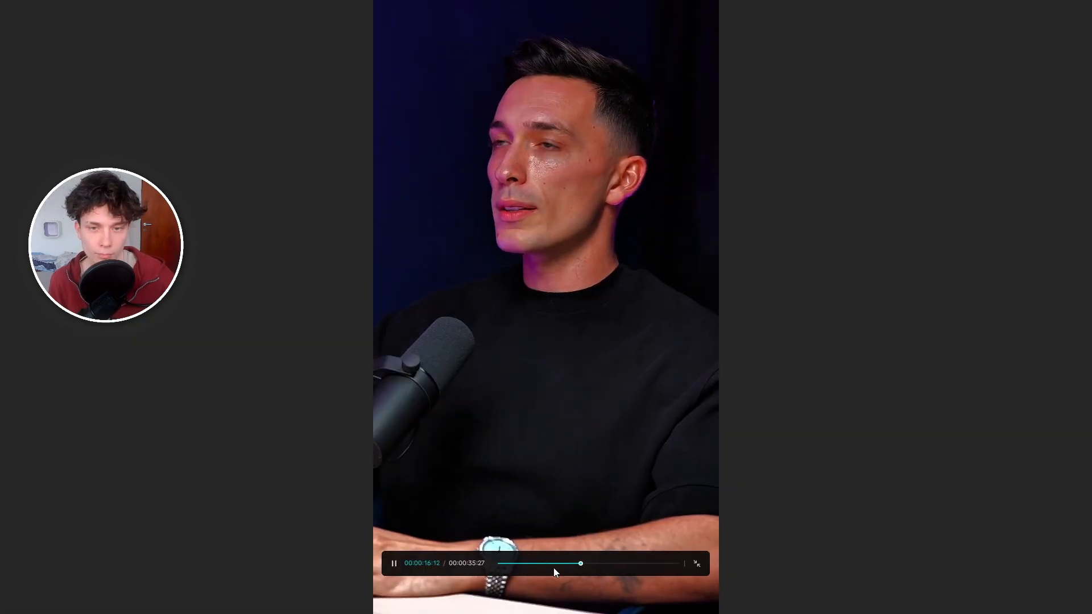
{"action": "left_click", "coordinate": [498, 564]}
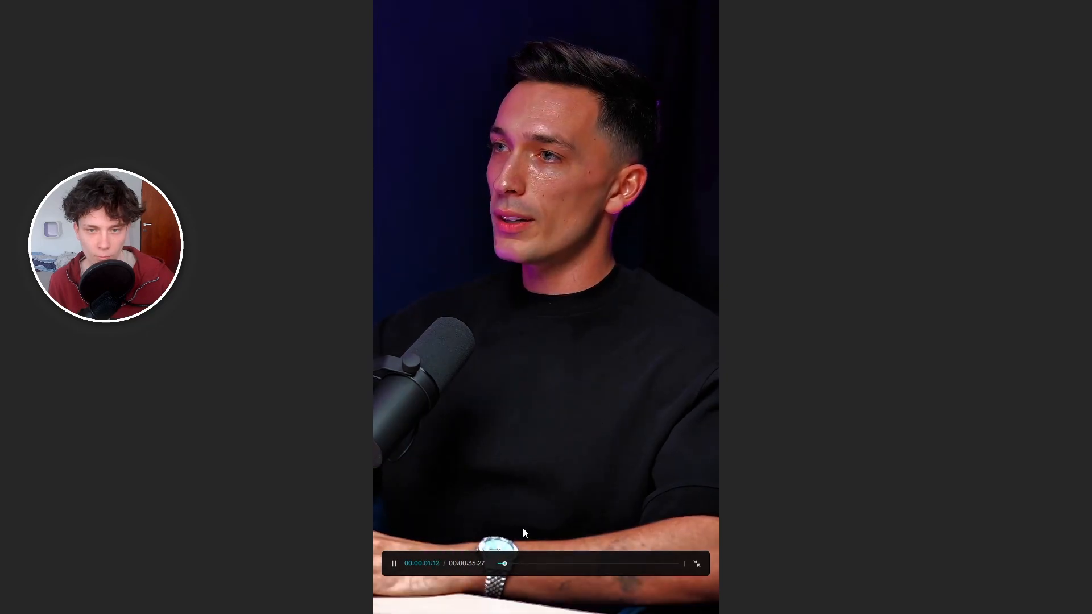
{"action": "key", "text": "space"}
{"action": "left_click", "coordinate": [498, 563]}
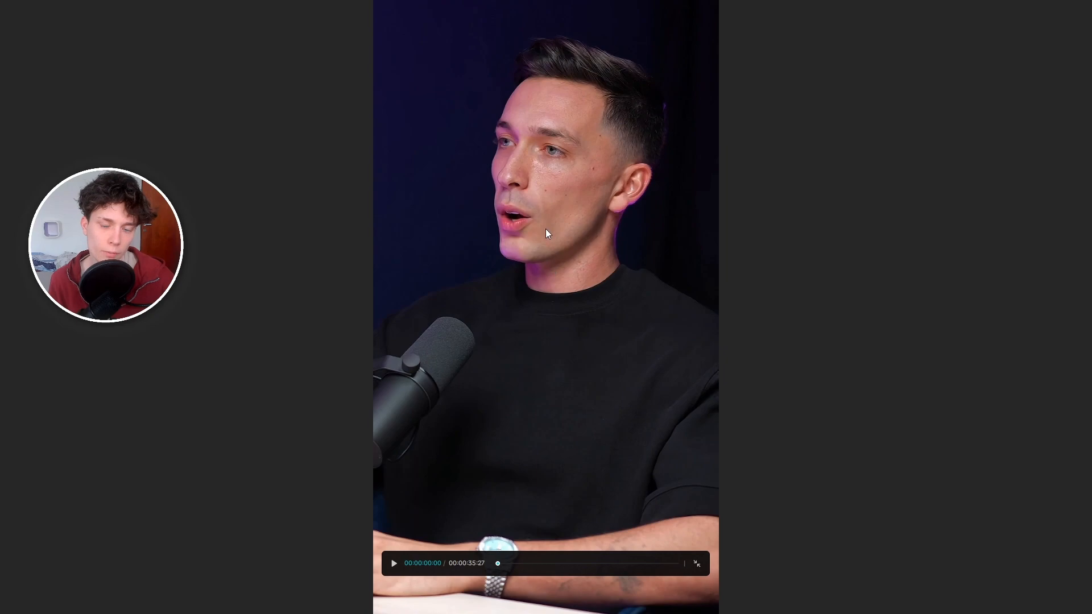
{"action": "mouse_move", "coordinate": [498, 563]}
{"action": "left_mouse_down"}
{"action": "mouse_move", "coordinate": [489, 564]}
{"action": "mouse_move", "coordinate": [499, 565]}
{"action": "left_mouse_up"}
{"action": "left_click", "coordinate": [505, 564]}
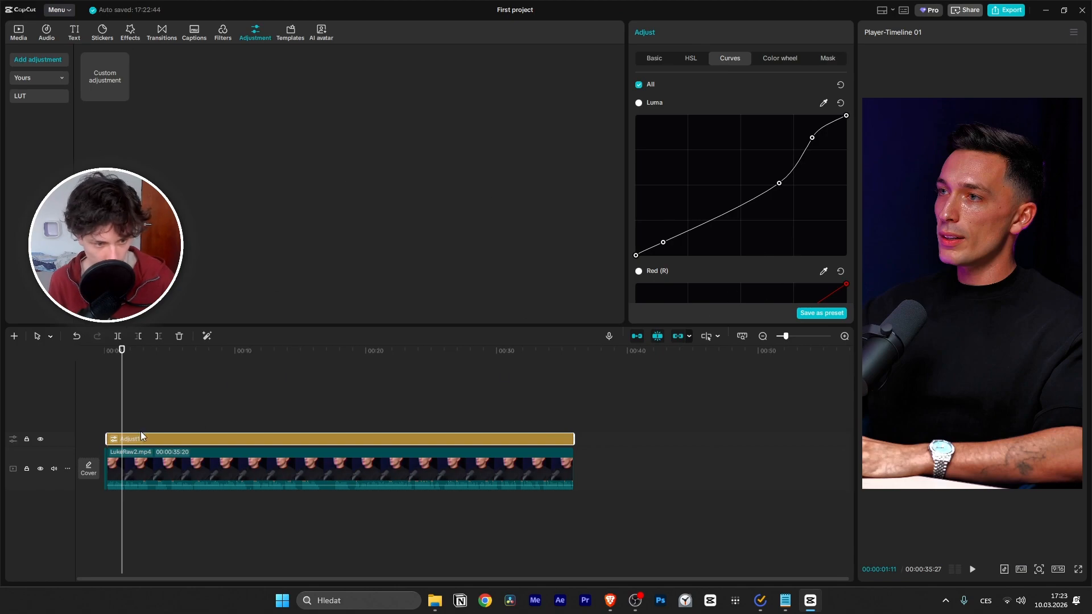
Step: Extend the adjustment layer's start to the beginning of the timeline and save its settings as a preset
{"action": "scroll", "coordinate": [128, 436], "scroll_direction": "up", "scroll_amount": 2}
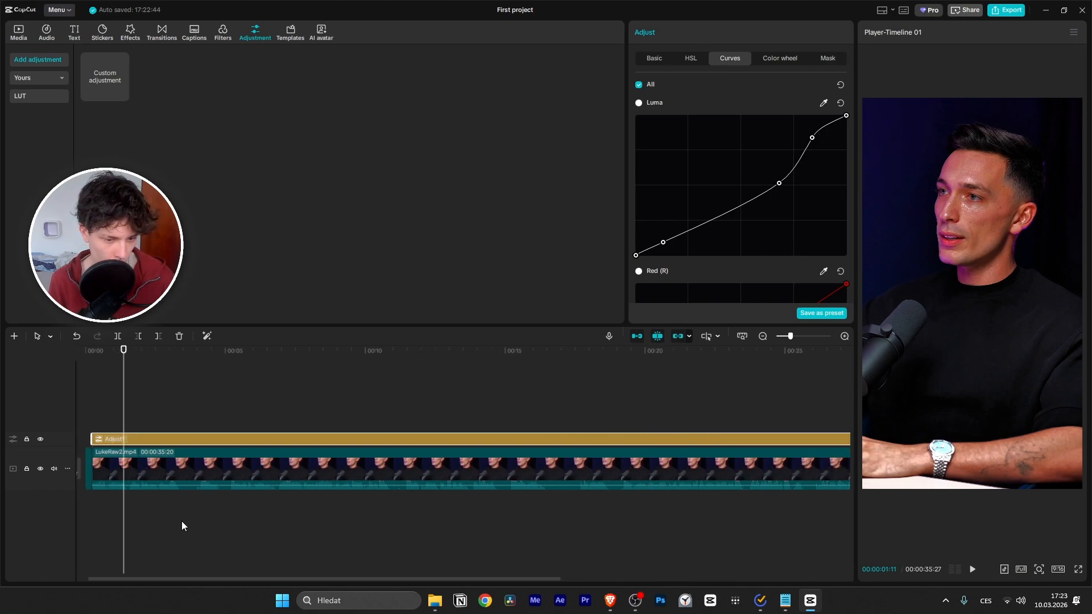
{"action": "left_click_drag", "start_coordinate": [237, 581], "coordinate": [139, 567]}
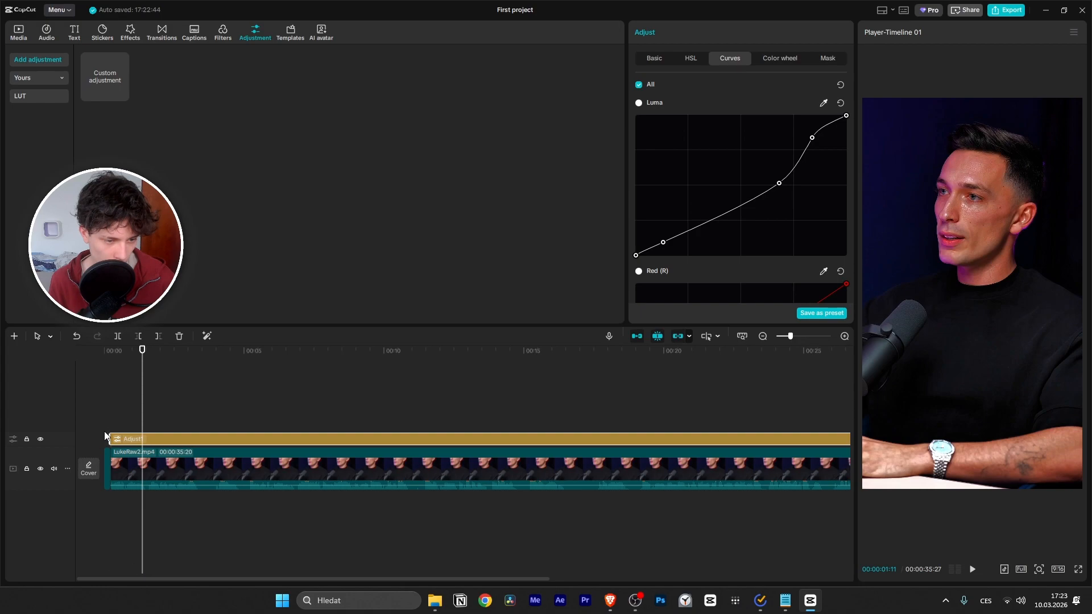
{"action": "left_click_drag", "start_coordinate": [108, 436], "coordinate": [73, 438]}
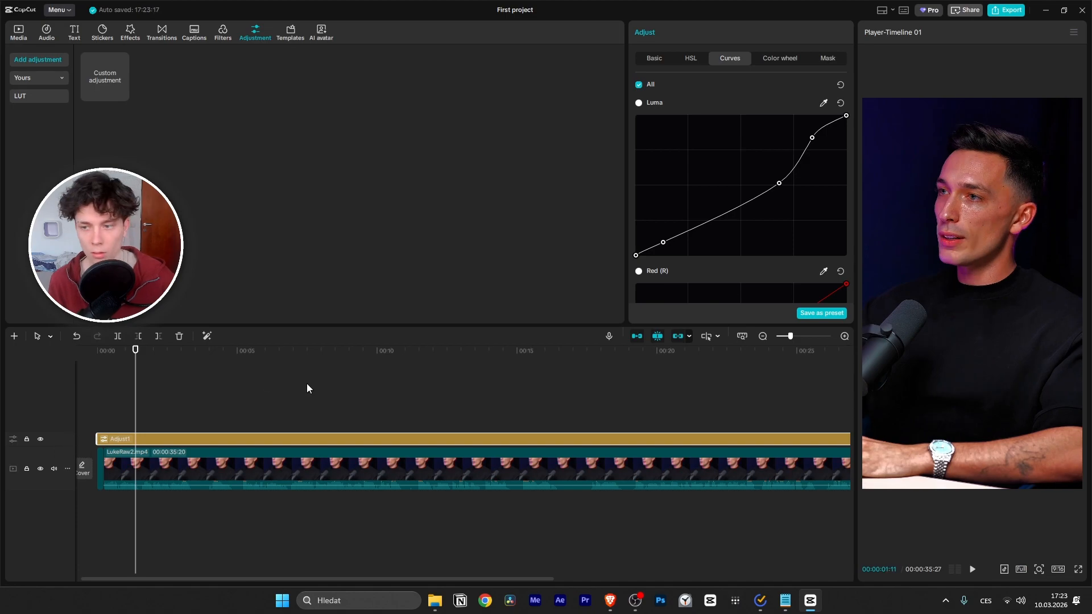
{"action": "left_click_drag", "start_coordinate": [144, 363], "coordinate": [437, 419]}
{"action": "left_click", "coordinate": [824, 315]}
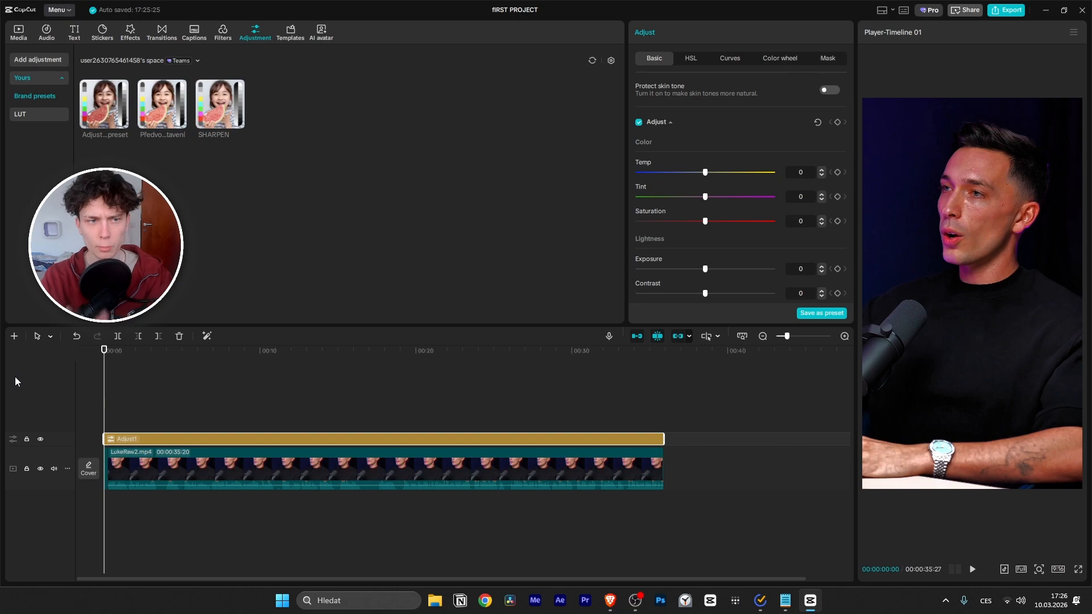
Step: Show the project's imported media and play the video from the start, pausing at 00:00:05:03
{"action": "left_click", "coordinate": [13, 33]}
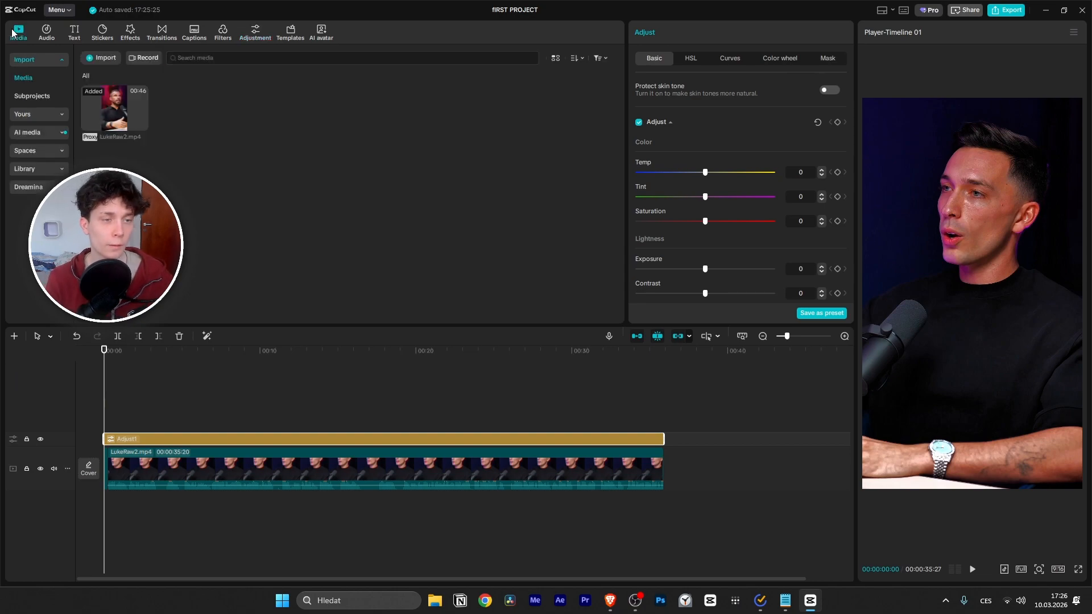
{"action": "scroll", "coordinate": [121, 463], "scroll_direction": "up", "scroll_amount": 3}
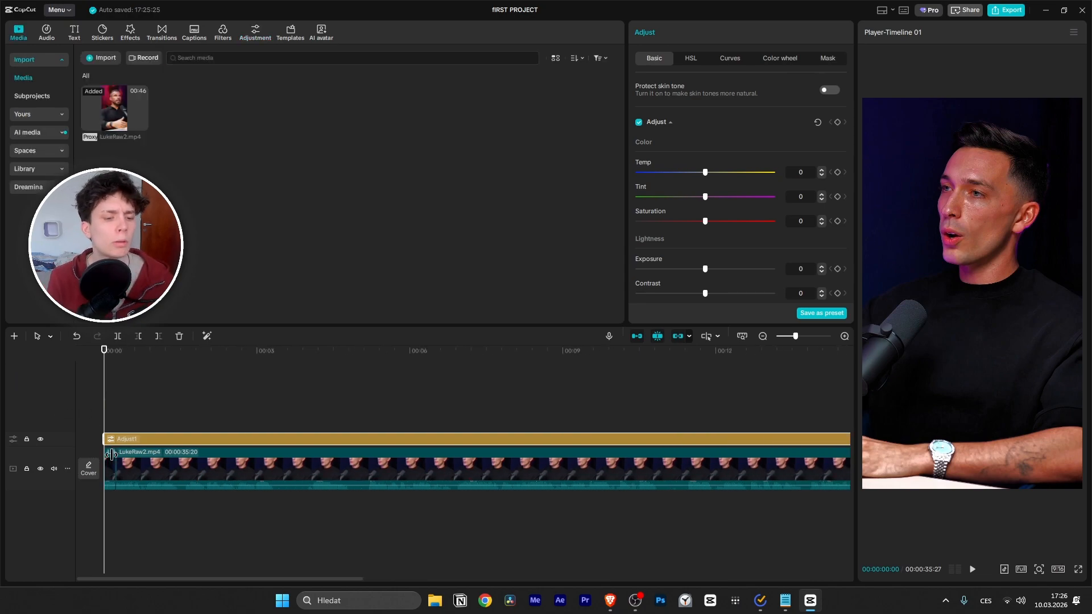
{"action": "left_click", "coordinate": [168, 575]}
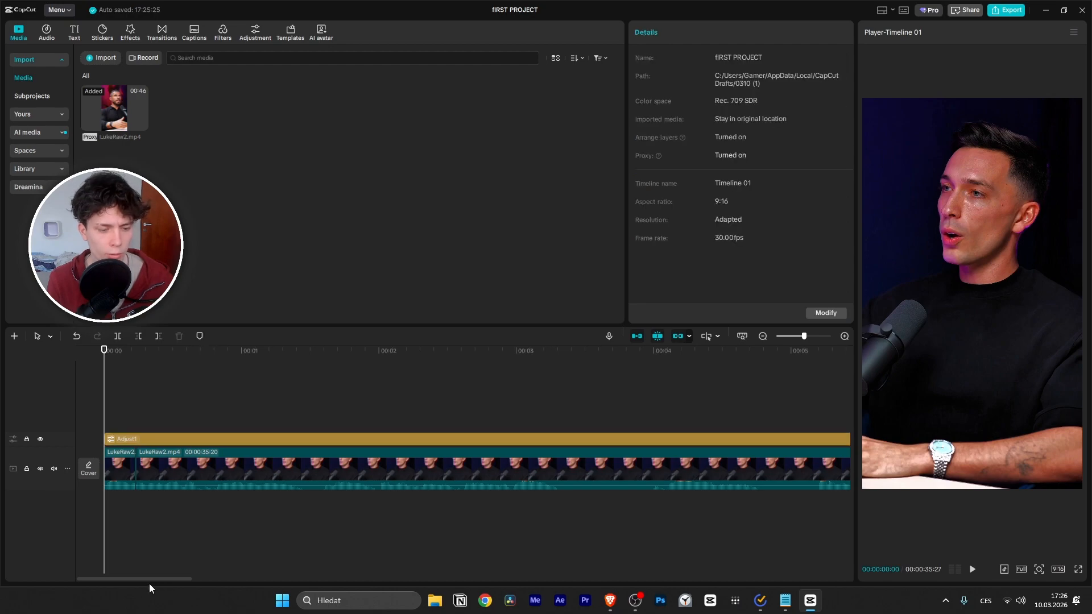
{"action": "left_click_drag", "start_coordinate": [183, 580], "coordinate": [105, 587]}
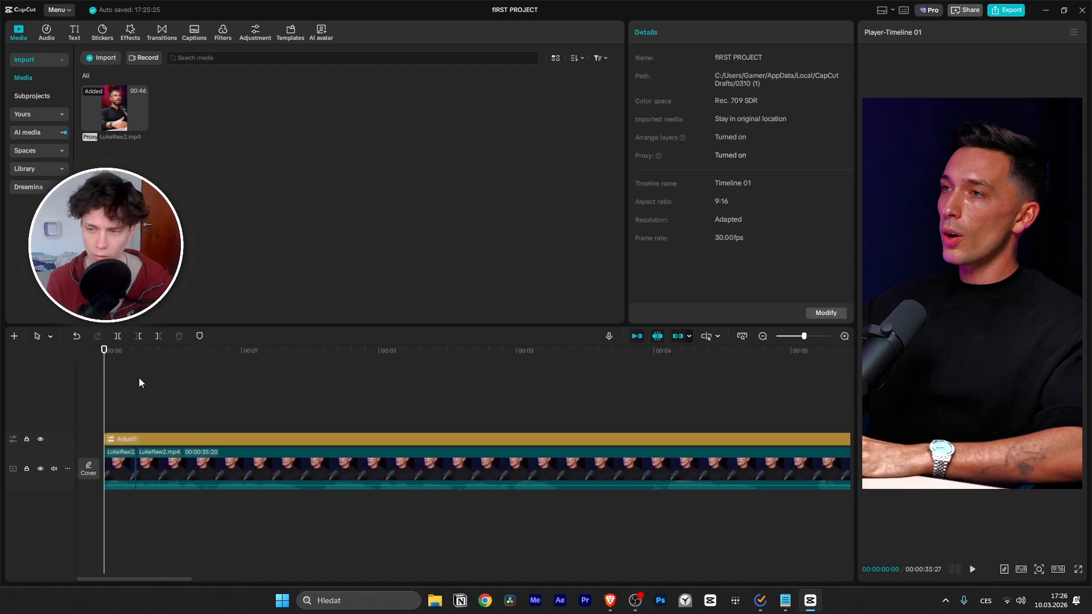
{"action": "key", "text": "space"}
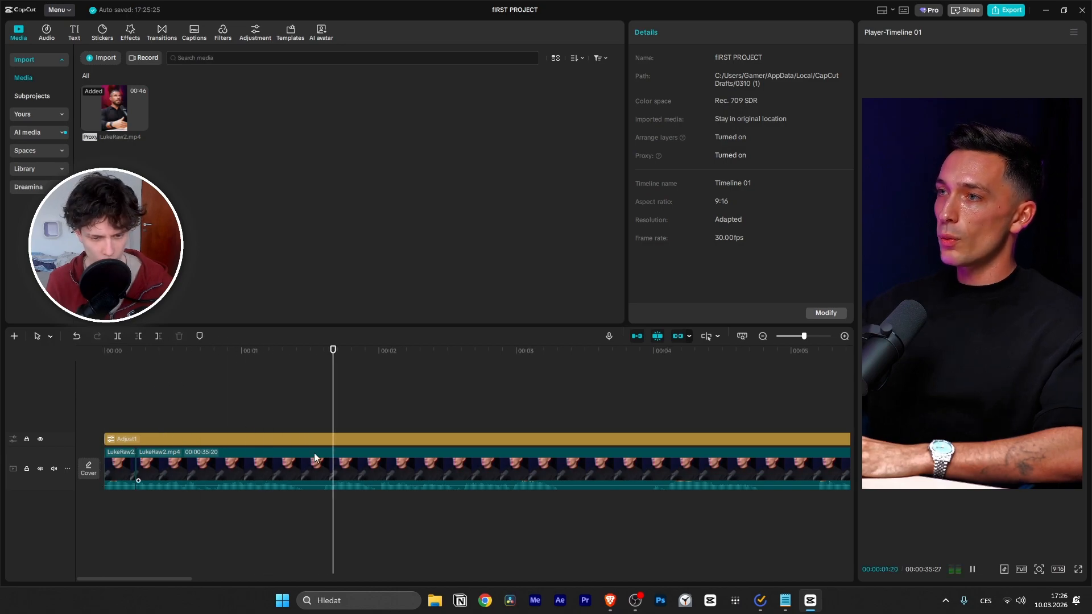
{"action": "scroll", "coordinate": [317, 456], "scroll_direction": "up", "scroll_amount": 3}
{"action": "scroll", "coordinate": [316, 456], "scroll_direction": "down", "scroll_amount": 4}
{"action": "scroll", "coordinate": [495, 456], "scroll_direction": "down", "scroll_amount": 1}
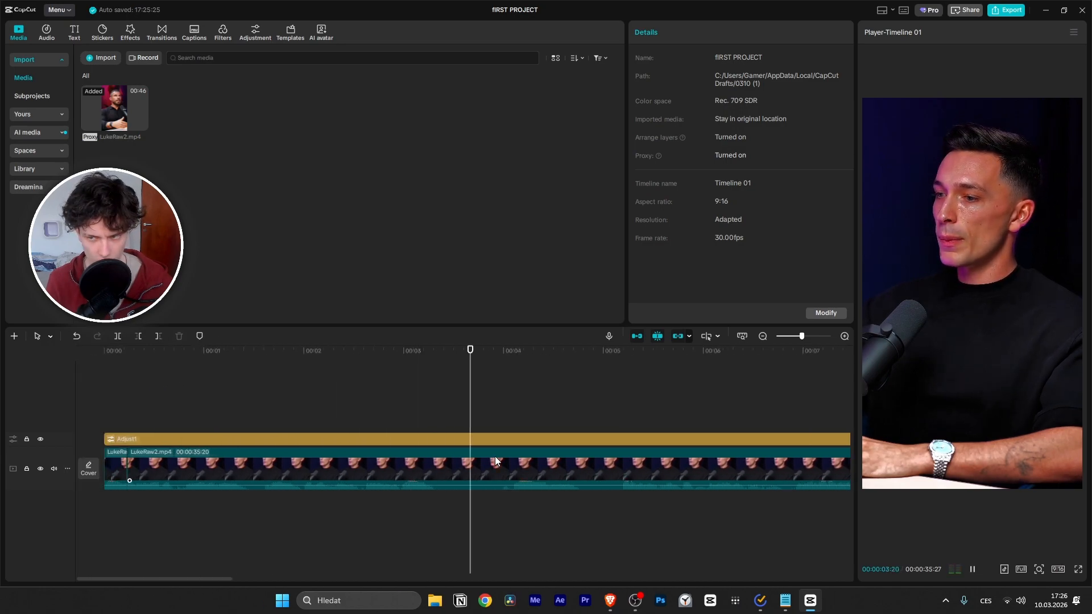
{"action": "scroll", "coordinate": [515, 444], "scroll_direction": "down", "scroll_amount": 1}
{"action": "scroll", "coordinate": [515, 445], "scroll_direction": "up", "scroll_amount": 1}
{"action": "key", "text": "space"}
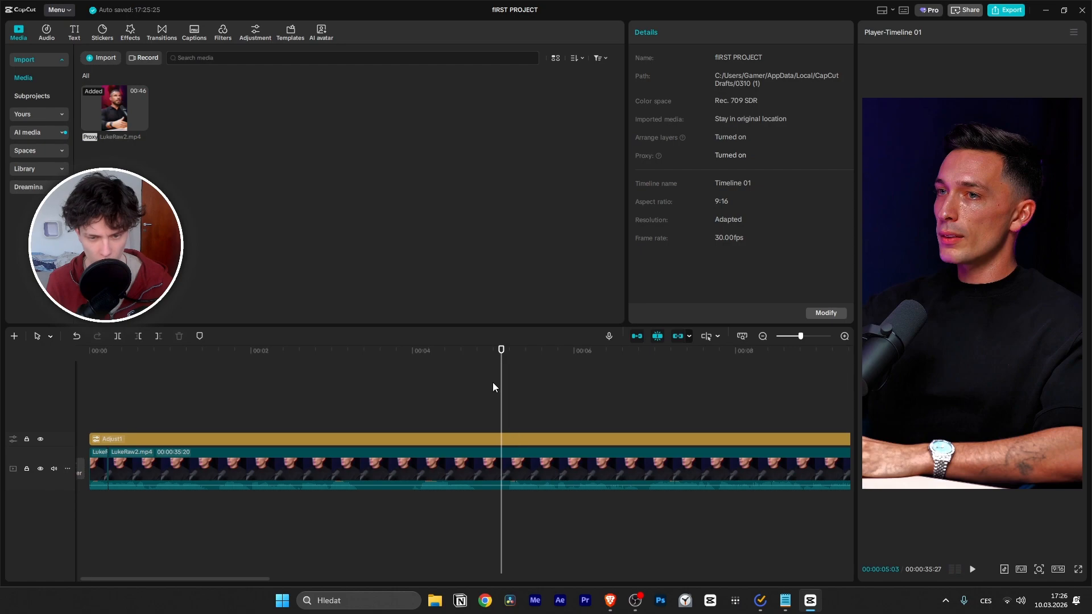
Step: Continue playing the video from 00:00:05:03 and pause it shortly before 00:00:18
{"action": "key", "text": "space"}
{"action": "scroll", "coordinate": [632, 411], "scroll_direction": "right", "scroll_amount": 3}
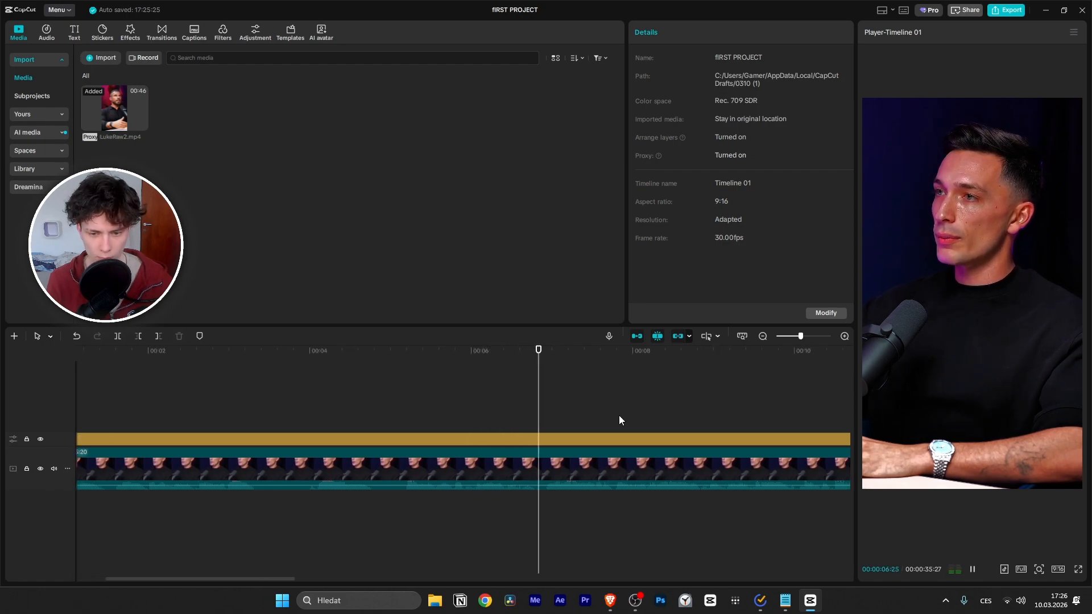
{"action": "scroll", "coordinate": [617, 416], "scroll_direction": "down", "scroll_amount": 2}
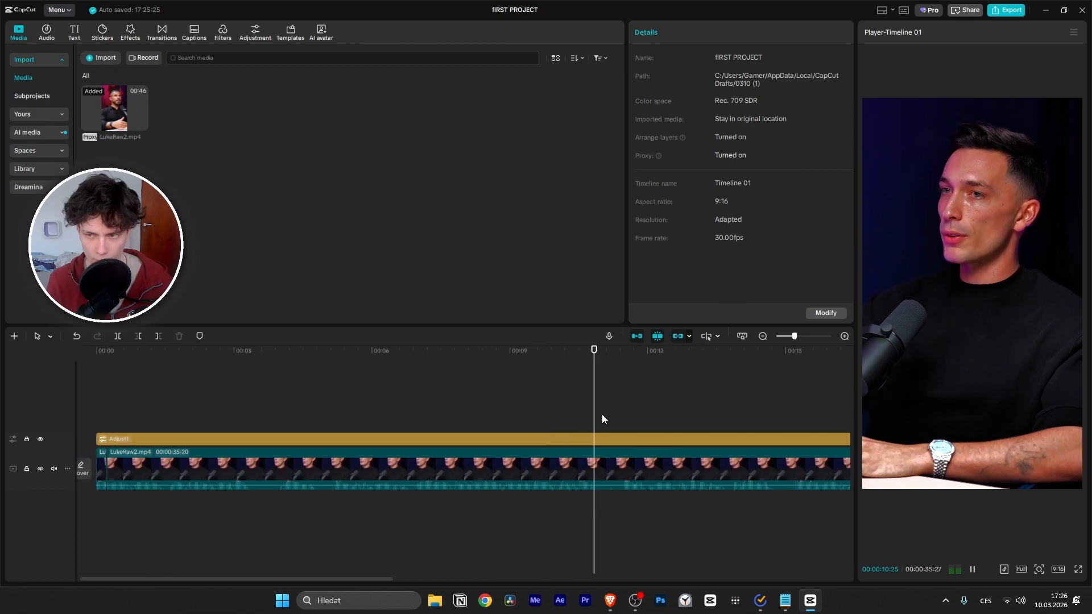
{"action": "scroll", "coordinate": [602, 419], "scroll_direction": "down", "scroll_amount": 1}
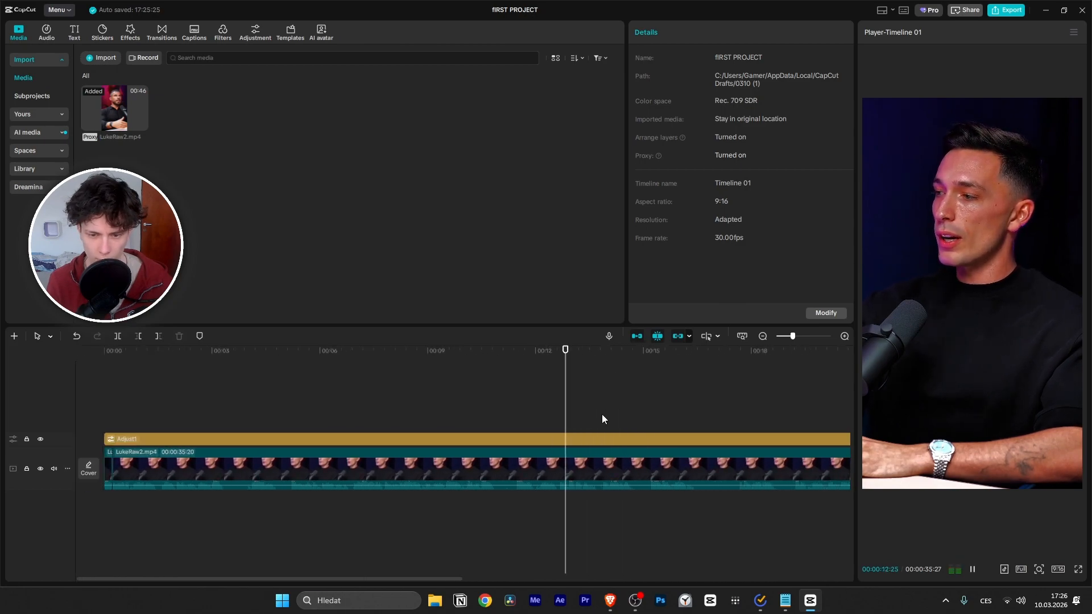
{"action": "scroll", "coordinate": [602, 415], "scroll_direction": "down", "scroll_amount": 1}
{"action": "scroll", "coordinate": [589, 430], "scroll_direction": "up", "scroll_amount": 3}
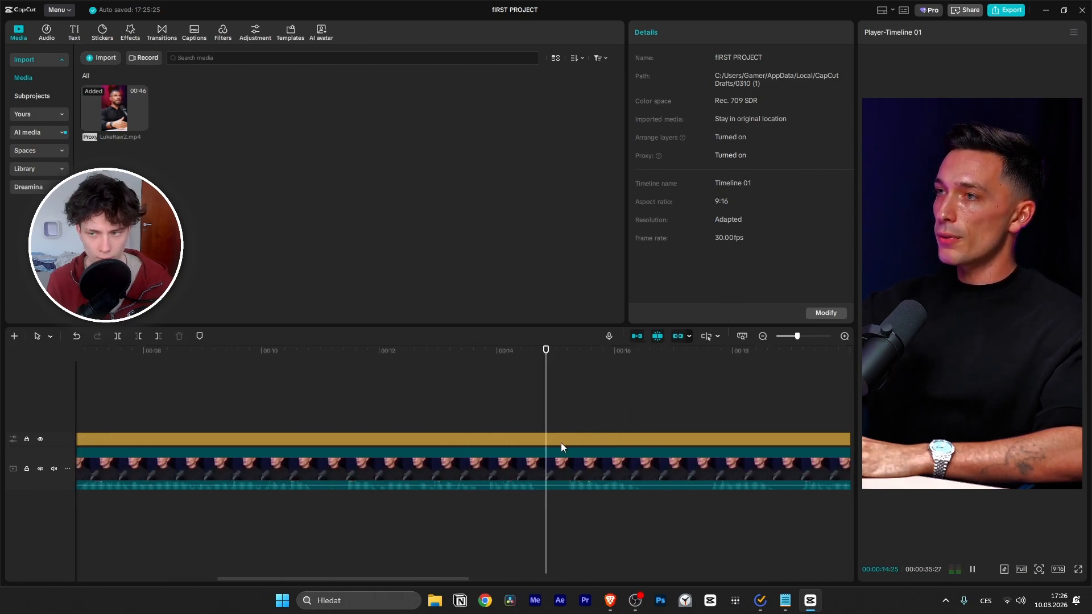
{"action": "scroll", "coordinate": [598, 432], "scroll_direction": "down", "scroll_amount": 1}
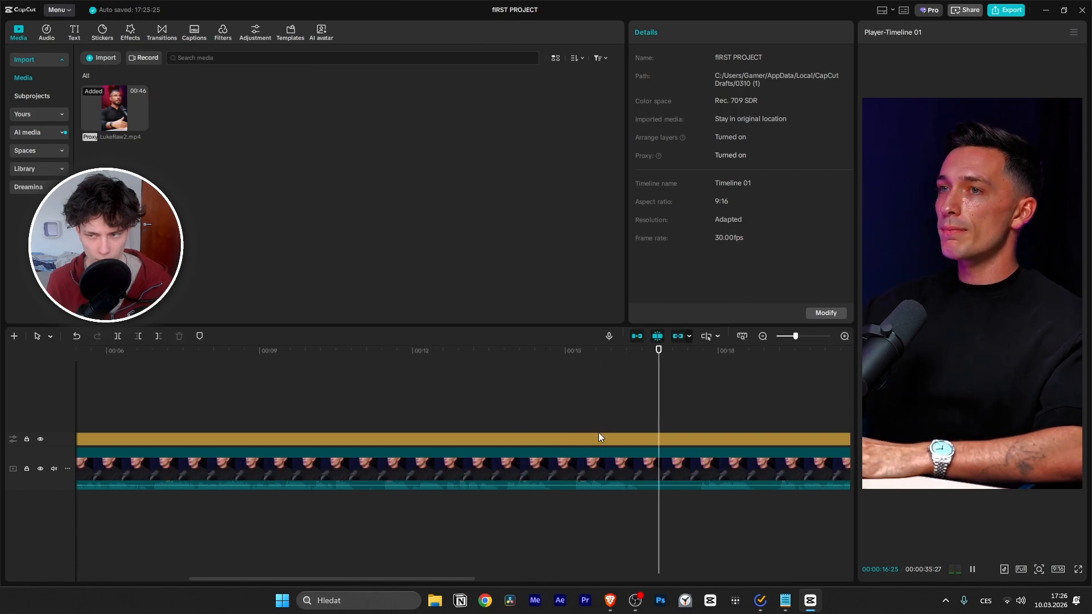
{"action": "key", "text": "space"}
Step: Split the video clip and the adjustment layer at 00:00:16:19 and lock the adjustment track
{"action": "left_click_drag", "start_coordinate": [707, 367], "coordinate": [648, 365]}
{"action": "left_click", "coordinate": [692, 465]}
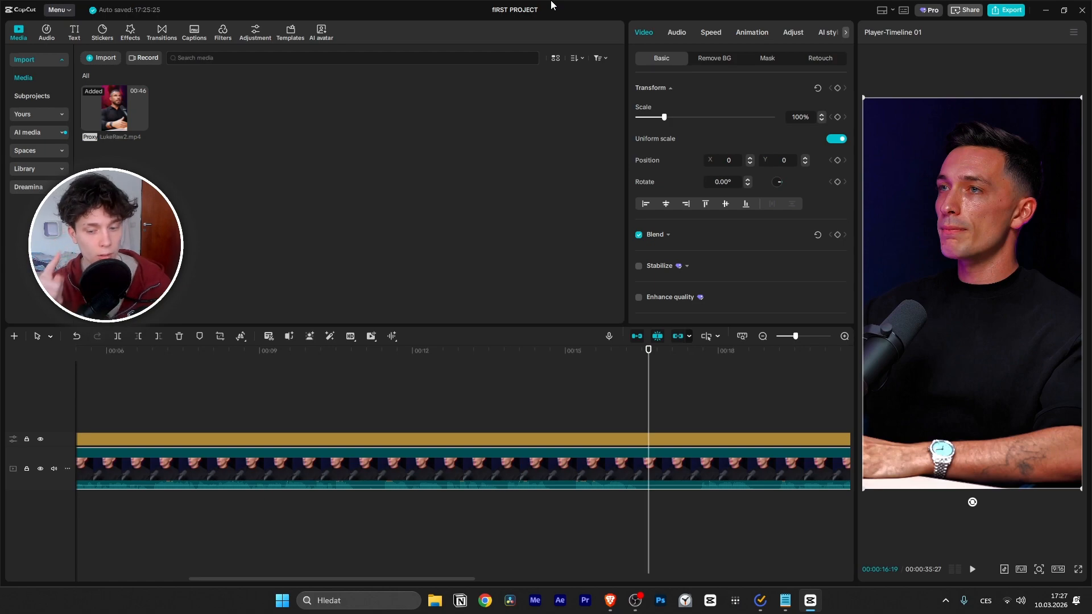
{"action": "key", "text": "ctrl+b"}
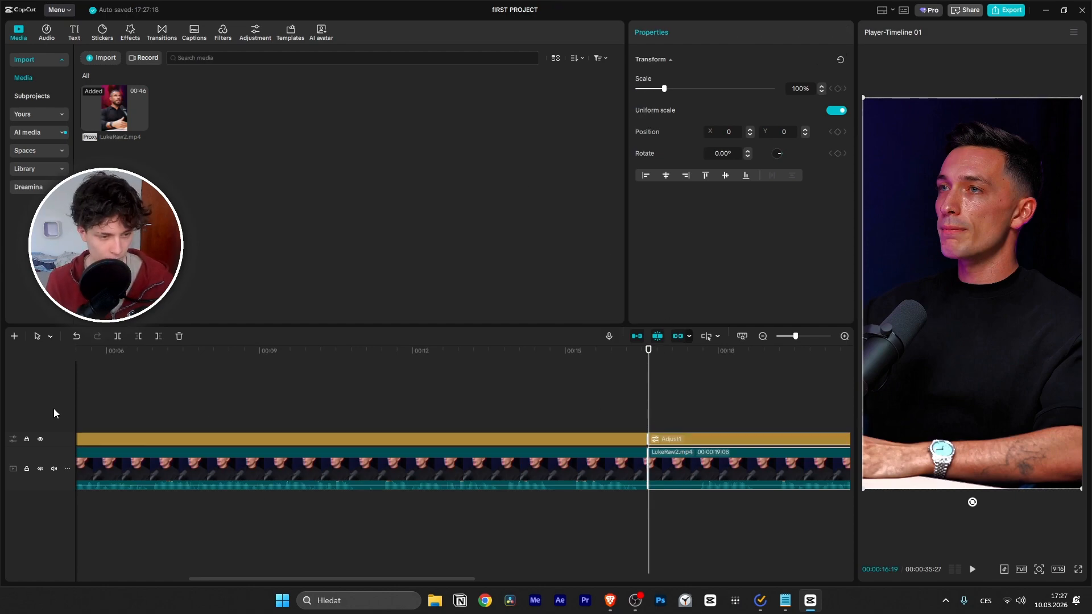
{"action": "left_click", "coordinate": [26, 439]}
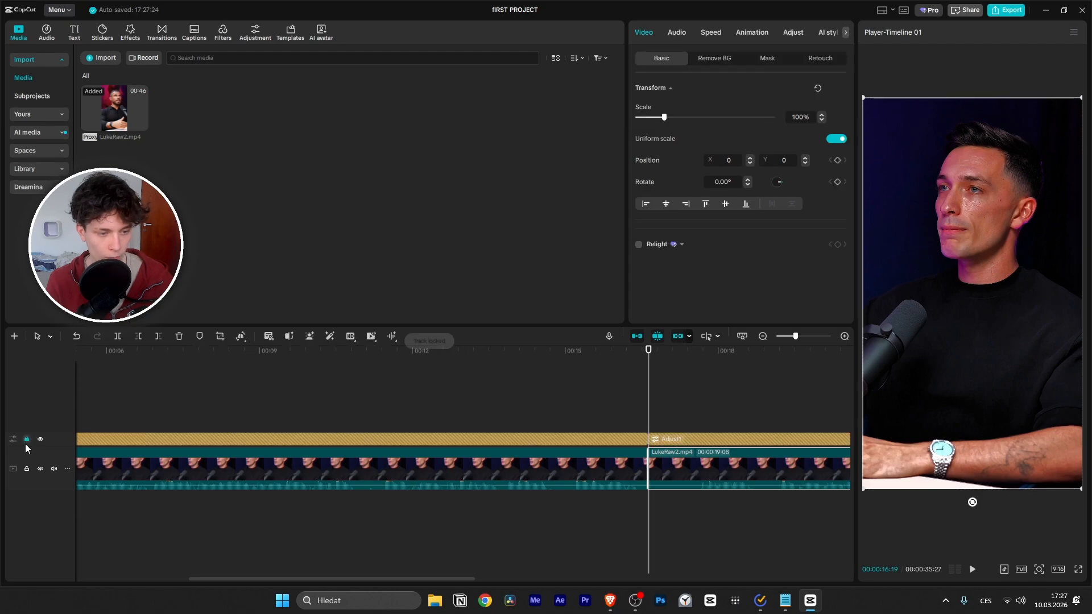
Step: Split the video clip at 00:00:17:12 and delete the short section between 00:00:16:19 and that split
{"action": "left_click_drag", "start_coordinate": [650, 413], "coordinate": [686, 425]}
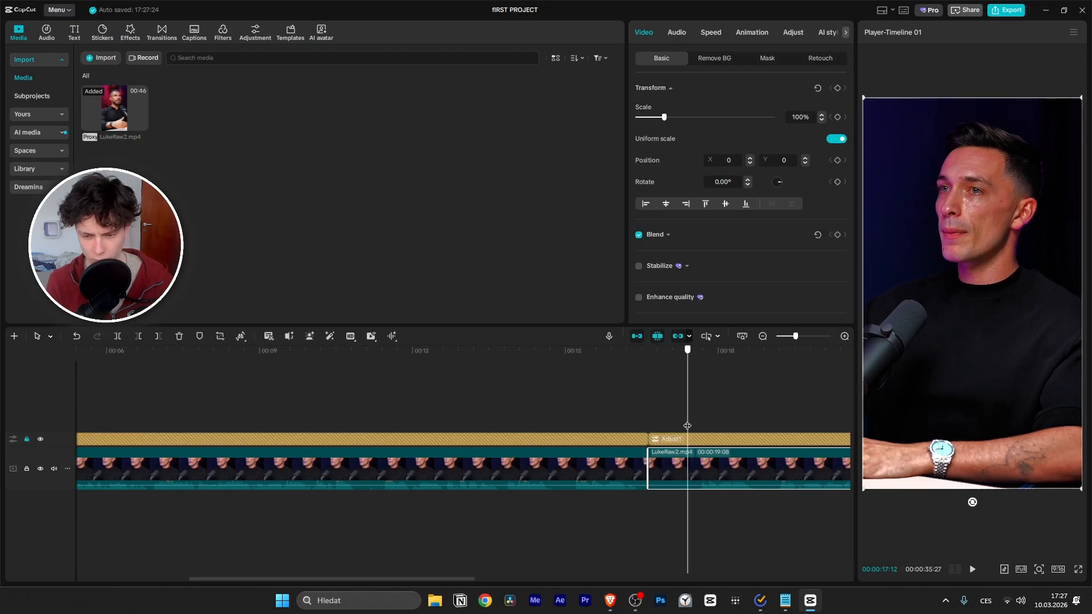
{"action": "key", "text": "ctrl+b"}
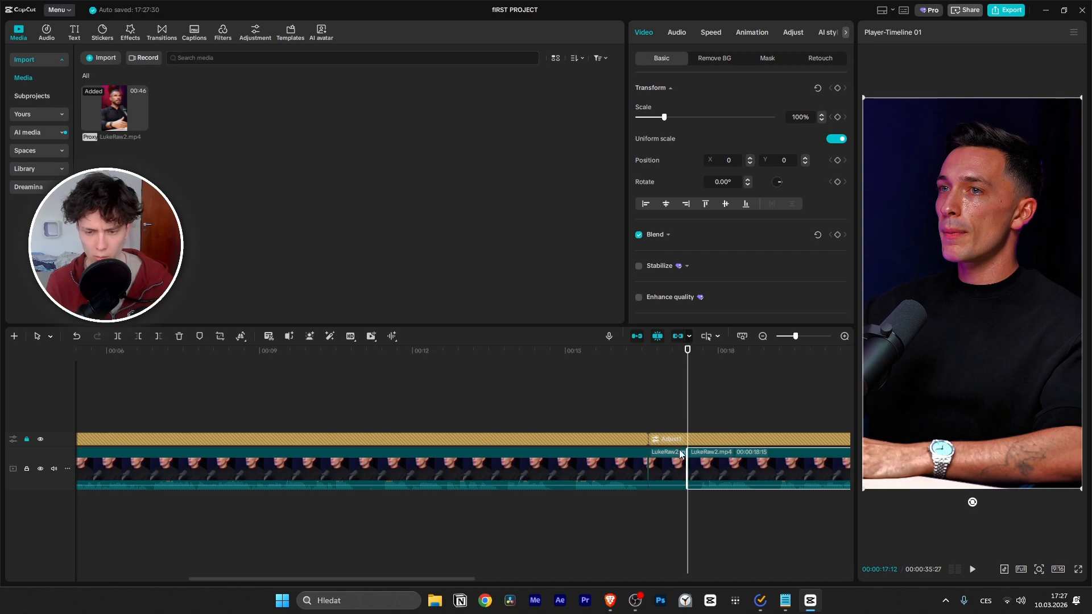
{"action": "left_click", "coordinate": [668, 476]}
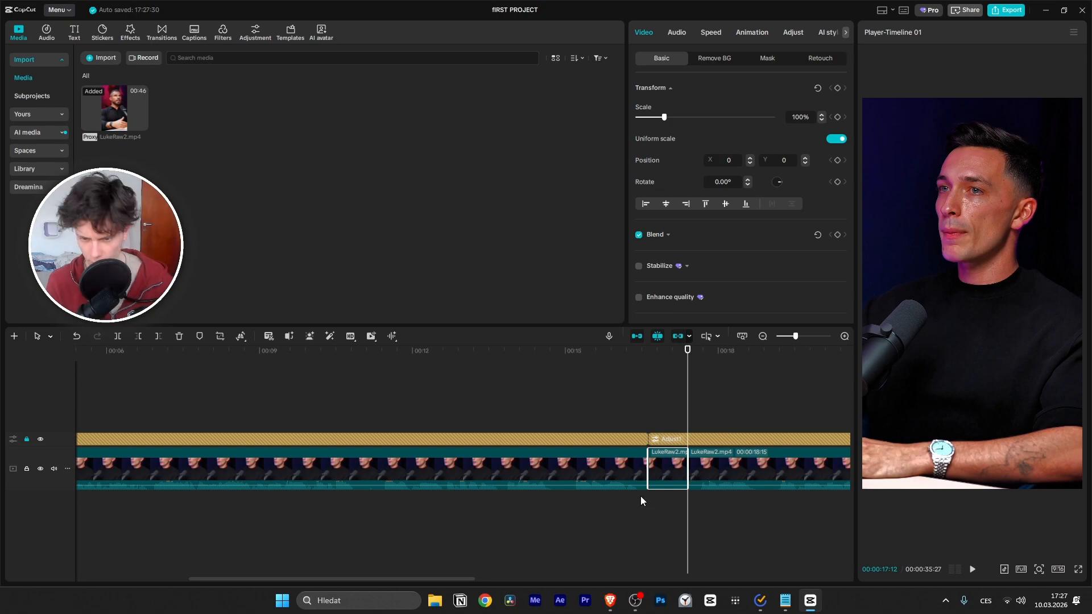
{"action": "key", "text": "Delete"}
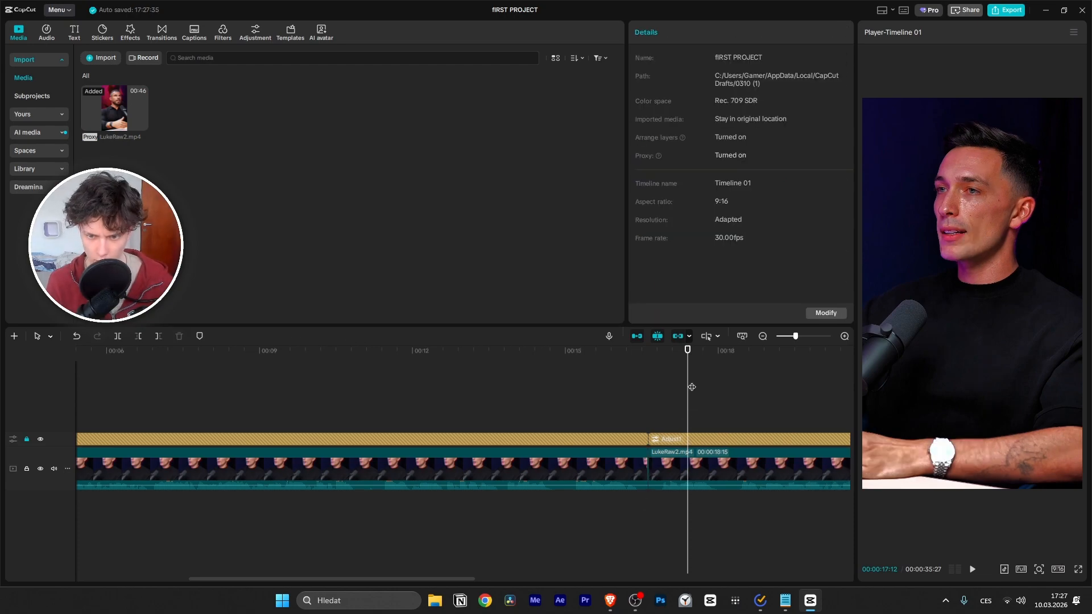
Step: Play the video from 00:00:15:27 across the new cut and on to about 00:00:26 to find another pause
{"action": "left_click_drag", "start_coordinate": [691, 387], "coordinate": [612, 386]}
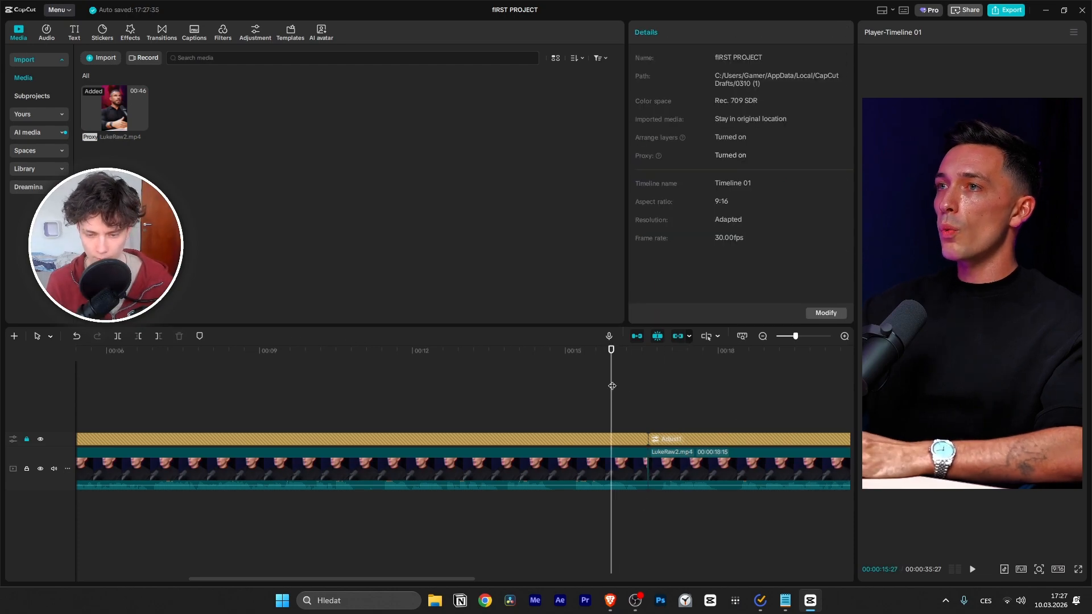
{"action": "key", "text": "space"}
{"action": "scroll", "coordinate": [683, 406], "scroll_direction": "down", "scroll_amount": 1, "text": "ctrl"}
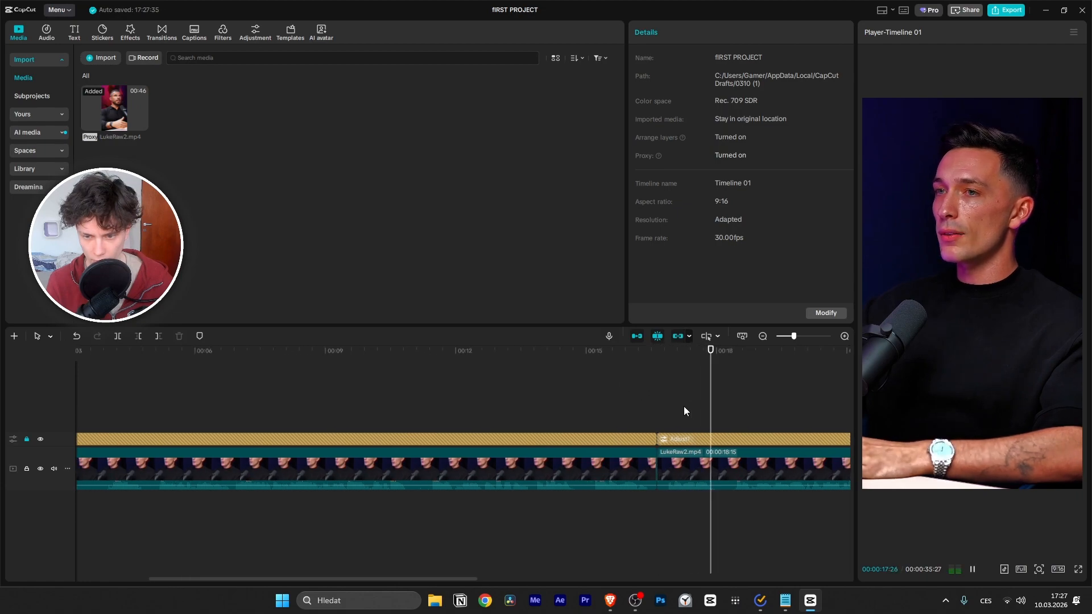
{"action": "scroll", "coordinate": [703, 405], "scroll_direction": "down", "scroll_amount": 2, "text": "ctrl"}
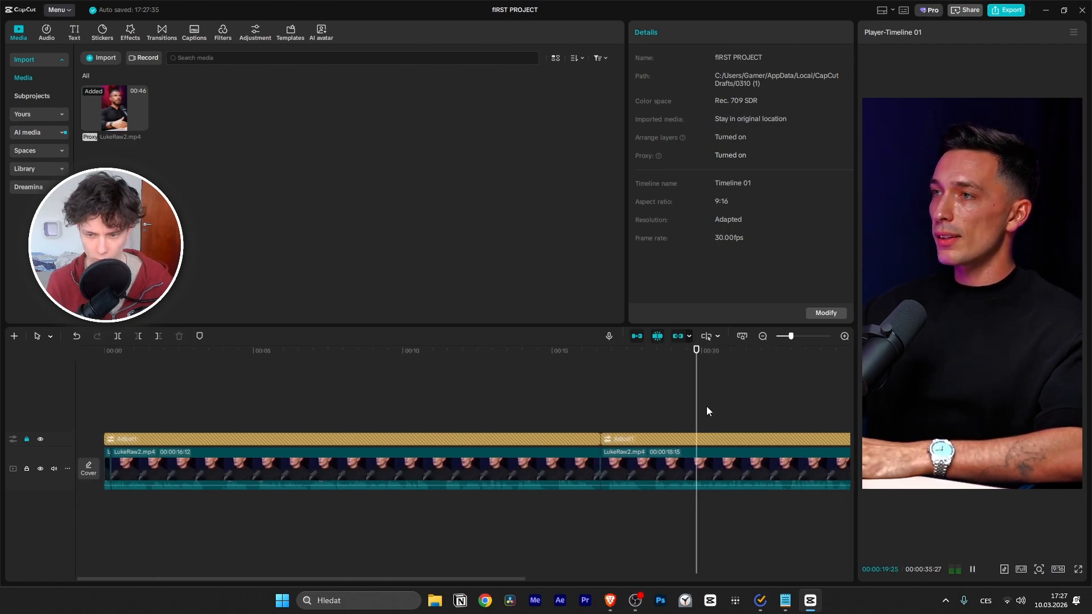
{"action": "scroll", "coordinate": [683, 417], "scroll_direction": "down", "scroll_amount": 2, "text": "ctrl"}
{"action": "scroll", "coordinate": [562, 438], "scroll_direction": "up", "scroll_amount": 3, "text": "ctrl"}
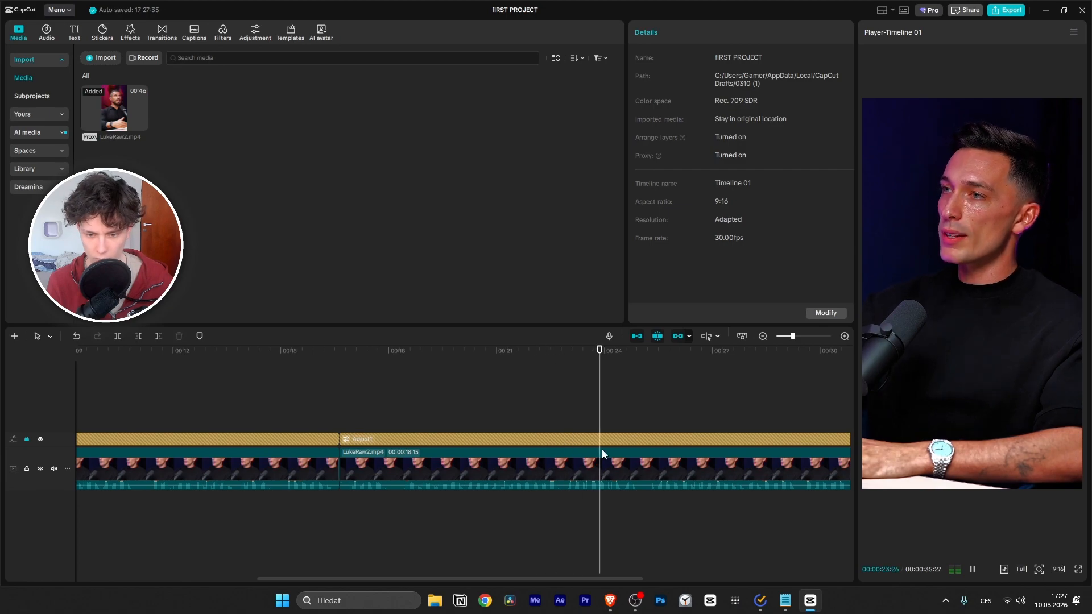
{"action": "scroll", "coordinate": [650, 461], "scroll_direction": "up", "scroll_amount": 2, "text": "ctrl"}
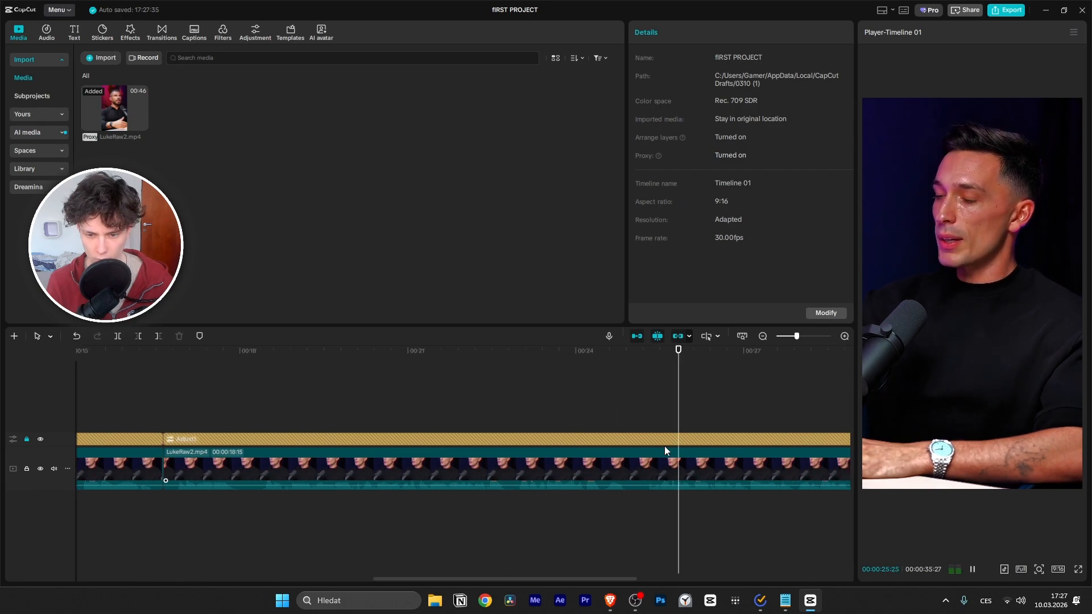
Step: Split the video clip twice around 00:00:24:21 and delete the short section between, leaving the preceding clip 00:00:07:26 long
{"action": "left_click_drag", "start_coordinate": [689, 430], "coordinate": [579, 424]}
{"action": "key", "text": "space"}
{"action": "key", "text": "space"}
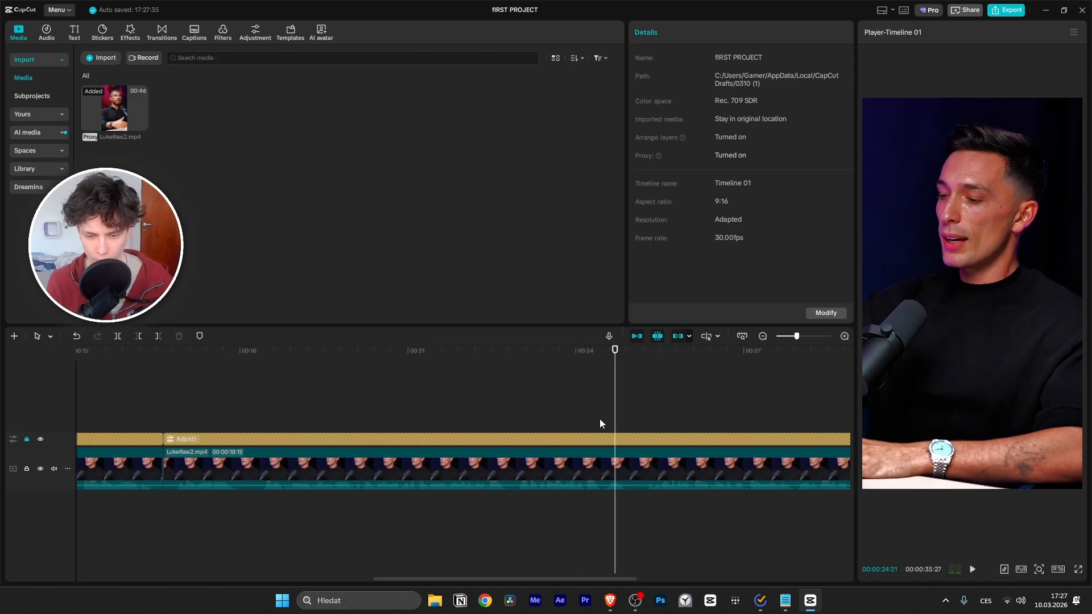
{"action": "left_click_drag", "start_coordinate": [614, 426], "coordinate": [570, 397]}
{"action": "left_click", "coordinate": [615, 469]}
{"action": "key", "text": "ctrl+b"}
{"action": "key", "text": "ctrl+b"}
{"action": "left_click", "coordinate": [616, 468]}
{"action": "key", "text": "Delete"}
Step: Play on from the new cut, replay from about 00:00:25:05 and pause at 00:00:28:12 to look for another pause
{"action": "key", "text": "space"}
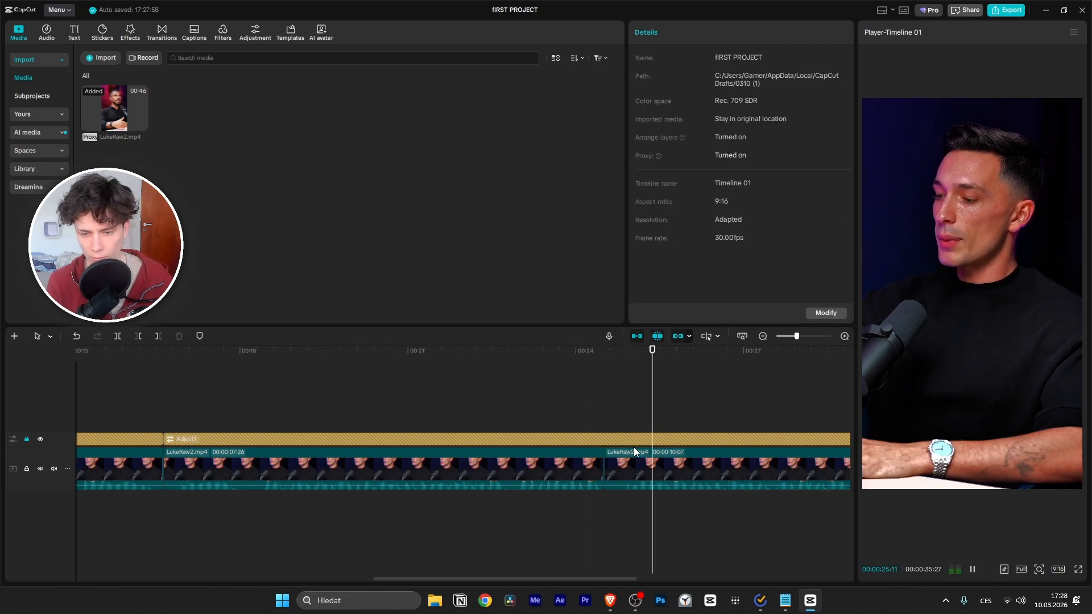
{"action": "scroll", "coordinate": [633, 454], "scroll_direction": "down", "scroll_amount": 3, "text": "ctrl"}
{"action": "scroll", "coordinate": [734, 475], "scroll_direction": "down", "scroll_amount": 2, "text": "ctrl"}
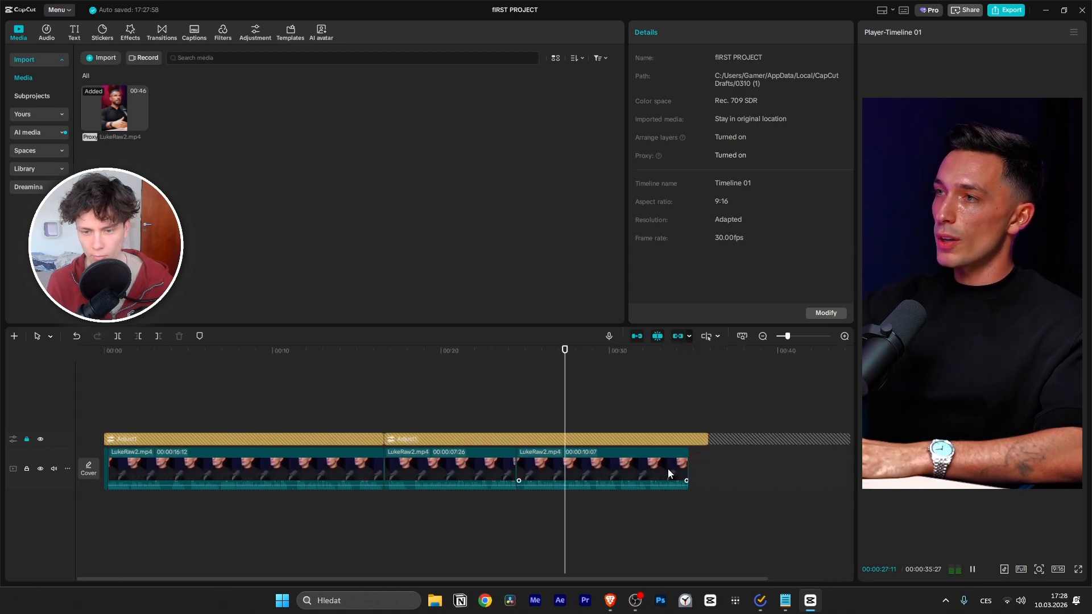
{"action": "scroll", "coordinate": [665, 468], "scroll_direction": "up", "scroll_amount": 4, "text": "ctrl"}
{"action": "scroll", "coordinate": [633, 466], "scroll_direction": "down", "scroll_amount": 1, "text": "ctrl"}
{"action": "scroll", "coordinate": [632, 467], "scroll_direction": "up", "scroll_amount": 2, "text": "ctrl"}
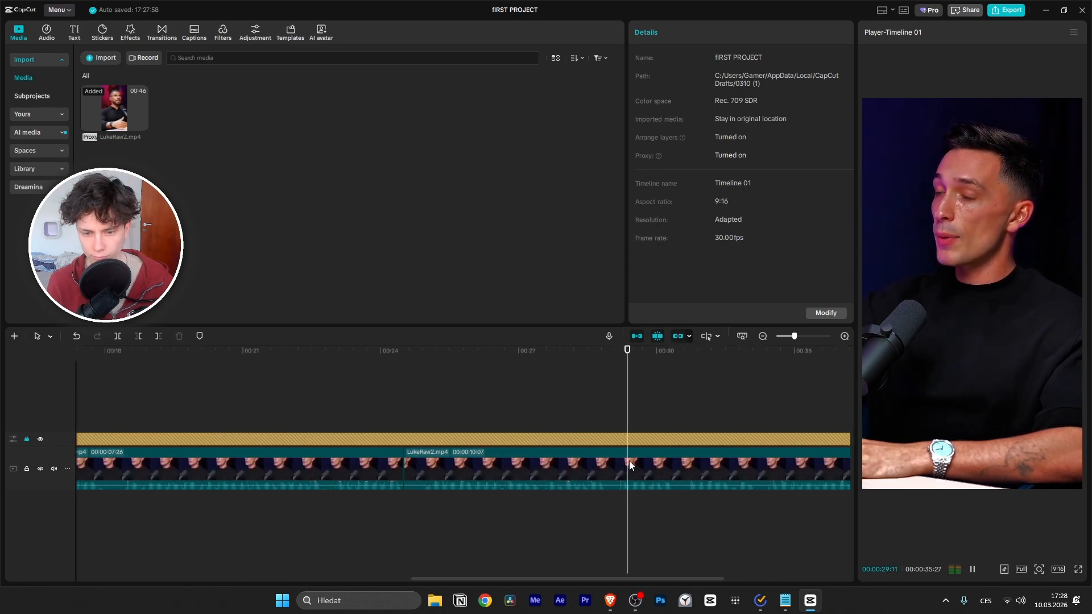
{"action": "key", "text": "space"}
{"action": "left_click_drag", "start_coordinate": [660, 406], "coordinate": [433, 429]}
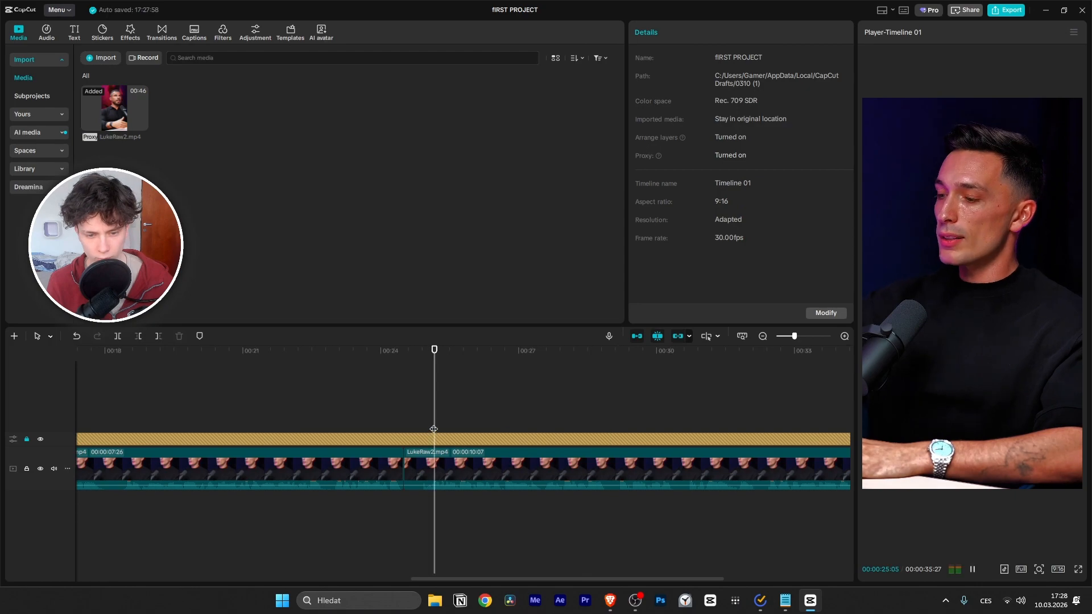
{"action": "key", "text": "space"}
{"action": "scroll", "coordinate": [529, 449], "scroll_direction": "up", "scroll_amount": 1, "text": "ctrl"}
{"action": "scroll", "coordinate": [522, 448], "scroll_direction": "up", "scroll_amount": 1, "text": "ctrl"}
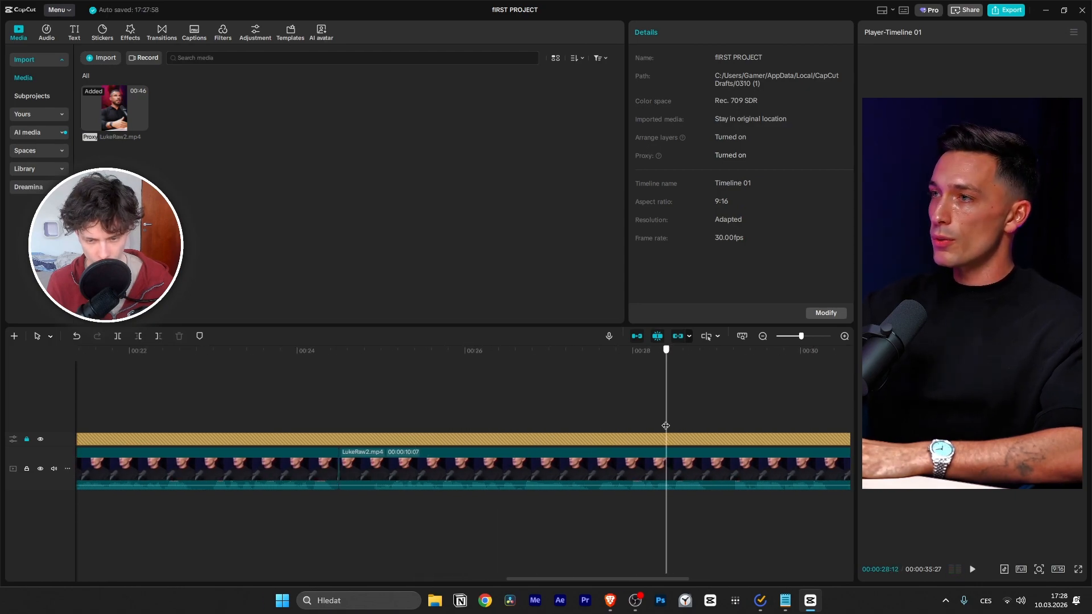
Step: Replay the passage before 00:00:27 and split the video clip at 00:00:26:28
{"action": "left_click_drag", "start_coordinate": [665, 428], "coordinate": [484, 427]}
{"action": "key", "text": "space"}
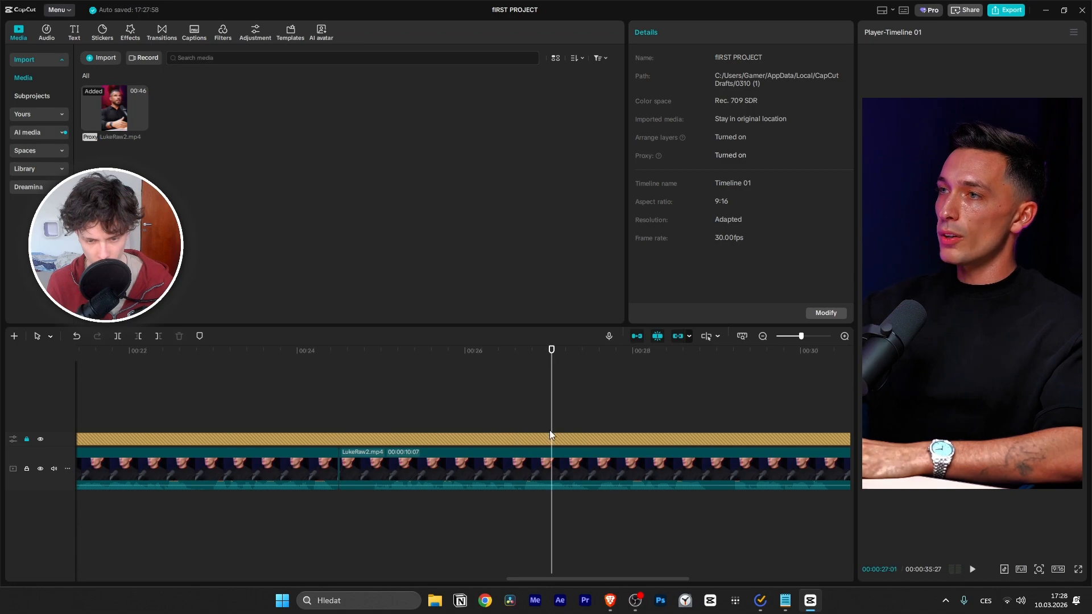
{"action": "key", "text": "Left"}
{"action": "key", "text": "Left"}
{"action": "key", "text": "Left"}
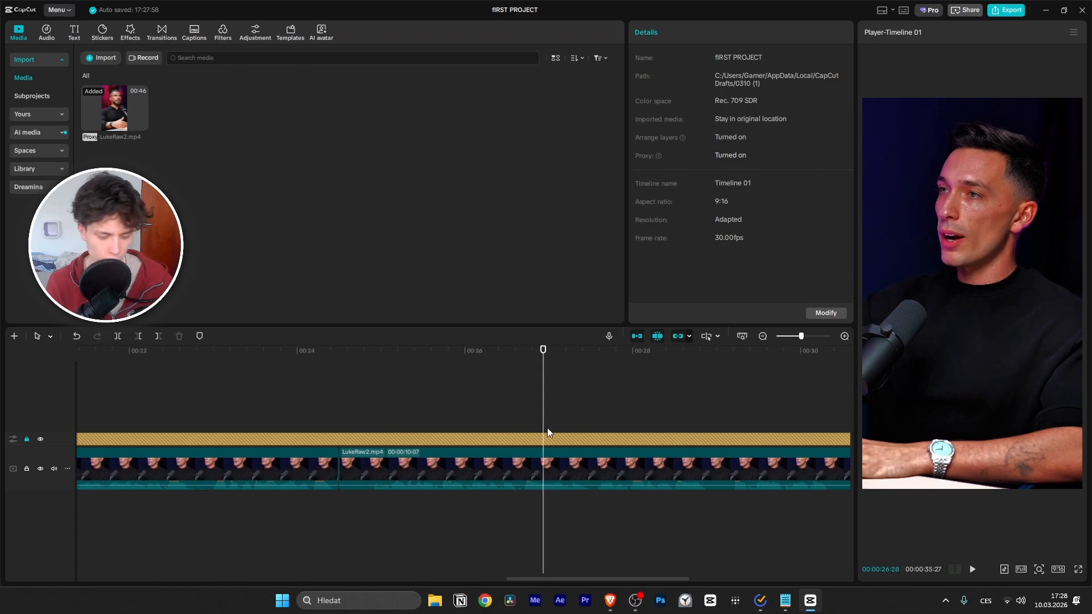
{"action": "left_click", "coordinate": [587, 461]}
{"action": "key", "text": "ctrl+b"}
Step: Cut the clip at 00:00:27:29 and remove the part between 00:00:26:28 and that point
{"action": "key", "text": "space"}
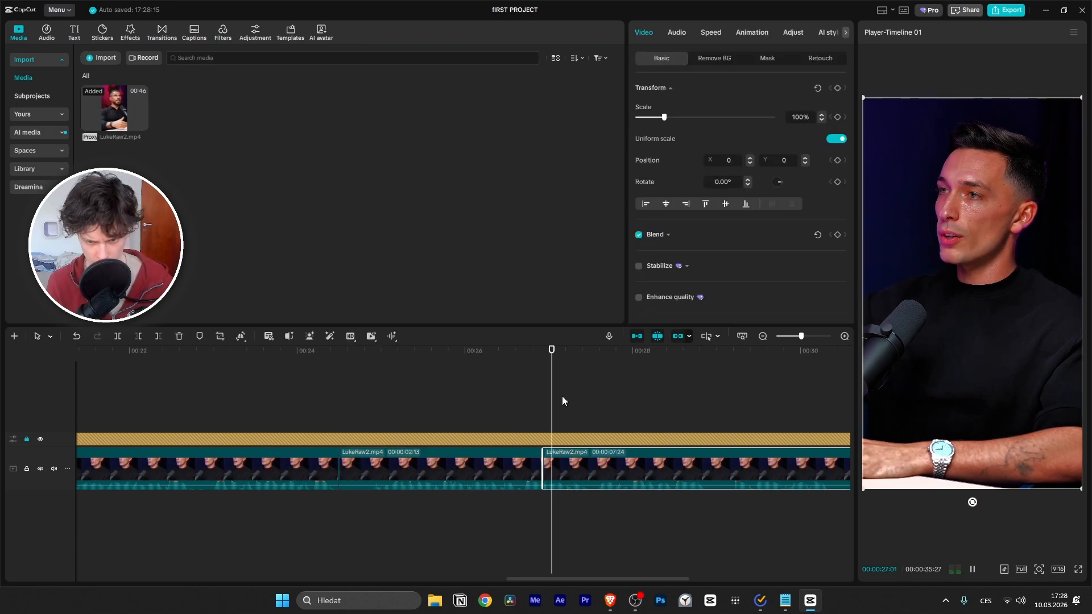
{"action": "key", "text": "space"}
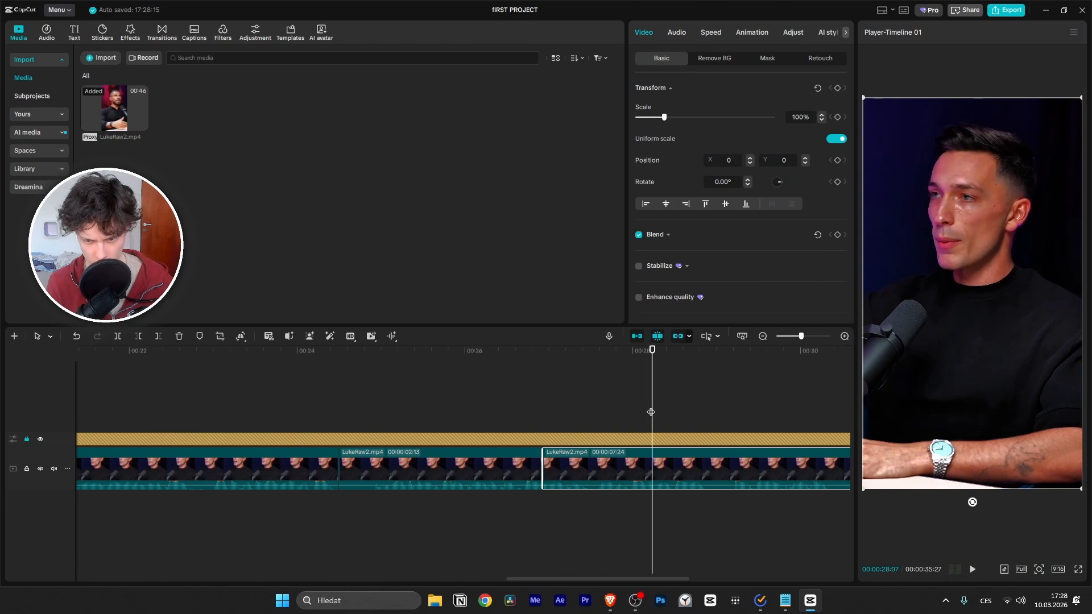
{"action": "left_click_drag", "start_coordinate": [650, 411], "coordinate": [631, 415]}
{"action": "key", "text": "q"}
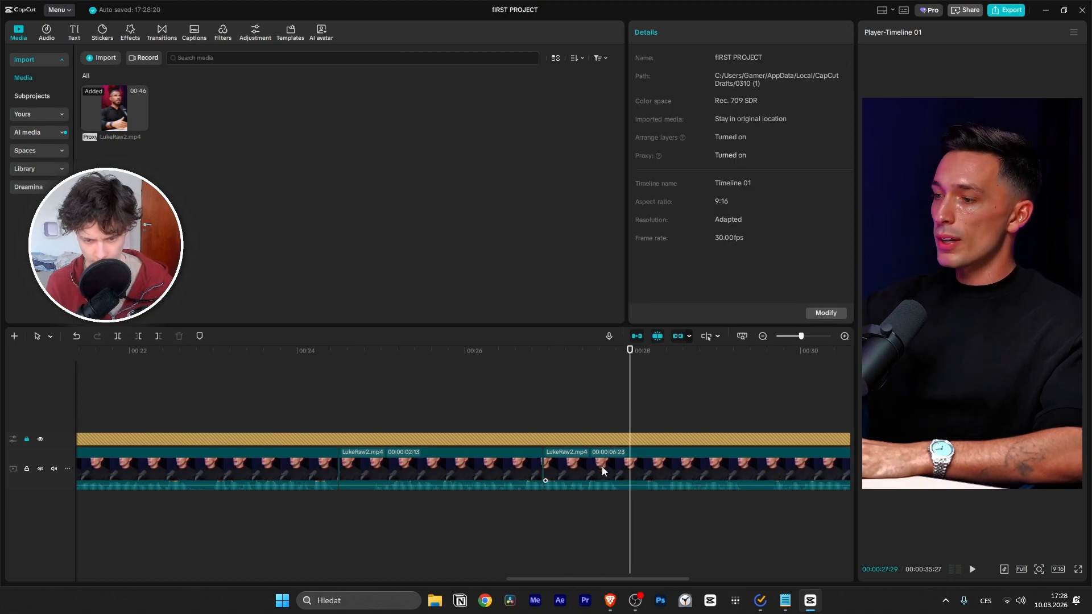
Step: Replay across the cut at 00:00:26:28, pause at 00:00:28:21 and undo the last removal
{"action": "left_click", "coordinate": [496, 408]}
{"action": "key", "text": "space"}
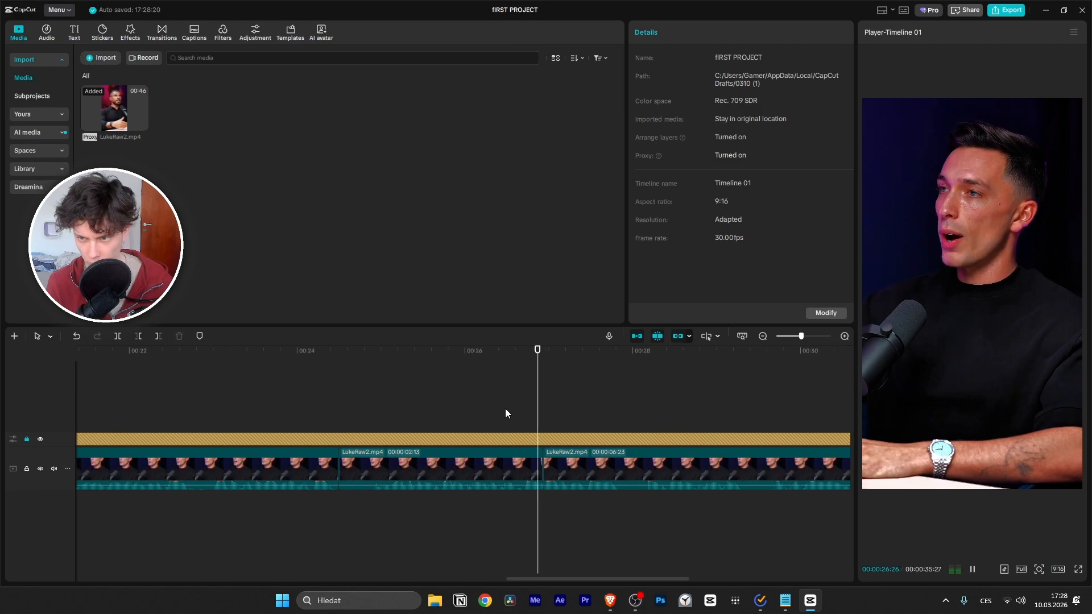
{"action": "scroll", "coordinate": [539, 427], "scroll_direction": "up", "scroll_amount": 1}
{"action": "key", "text": "space"}
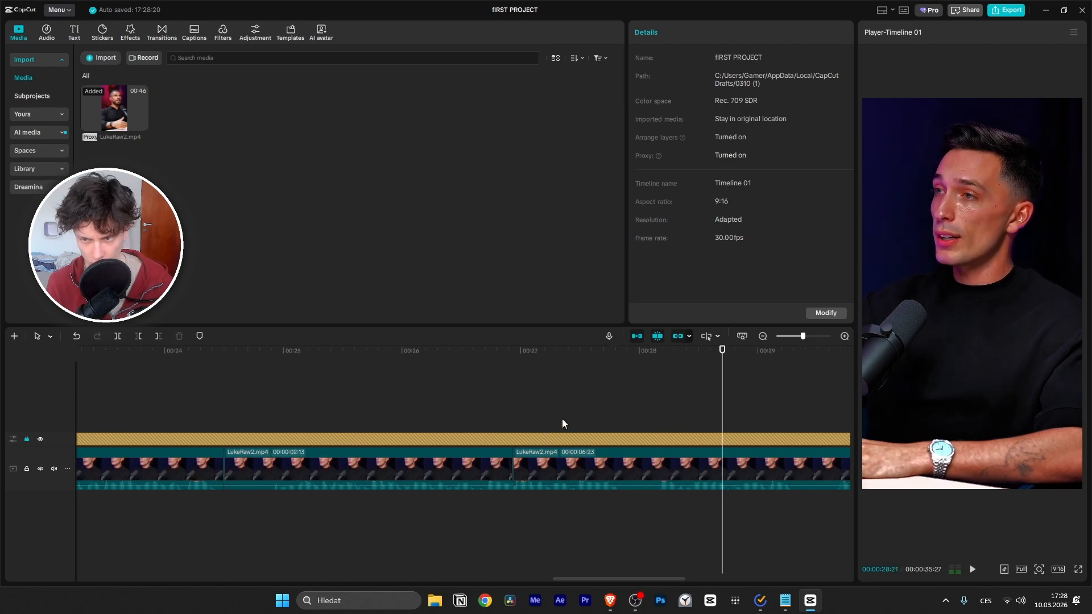
{"action": "key", "text": "ctrl+z"}
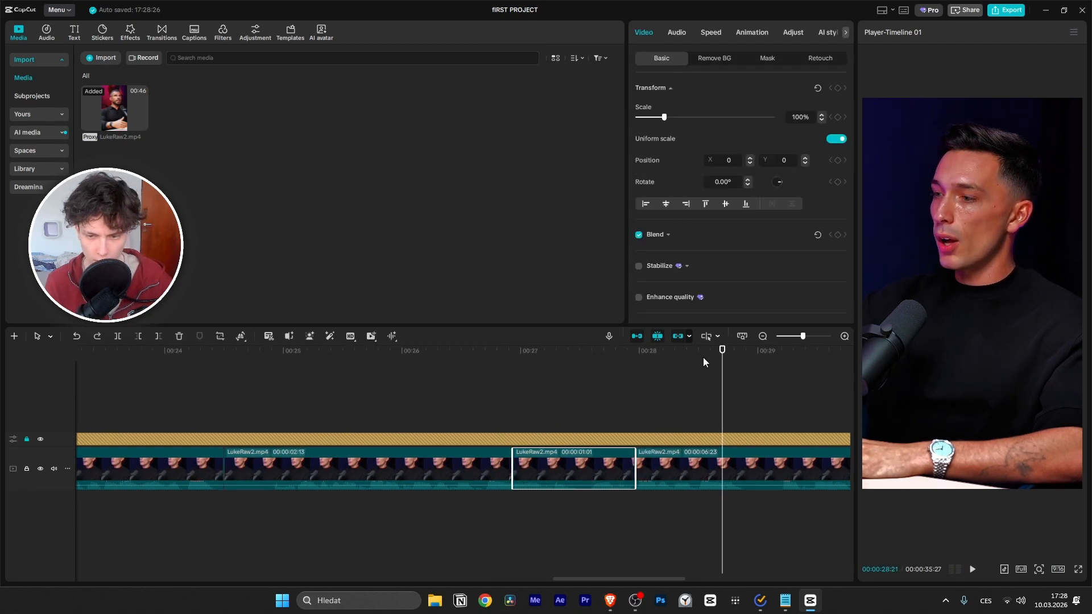
Step: Replay the restored section several times from about 00:00:26:15 to find the exact end of the pause
{"action": "left_click_drag", "start_coordinate": [702, 358], "coordinate": [439, 402]}
{"action": "key", "text": "space"}
{"action": "key", "text": "space"}
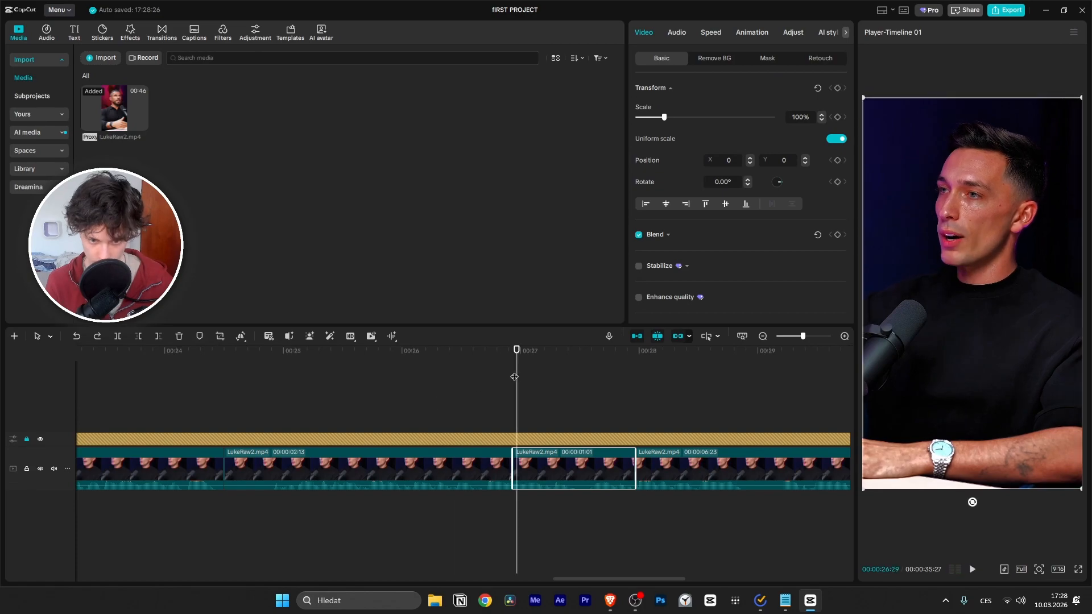
{"action": "left_click_drag", "start_coordinate": [514, 376], "coordinate": [449, 374]}
{"action": "key", "text": "space"}
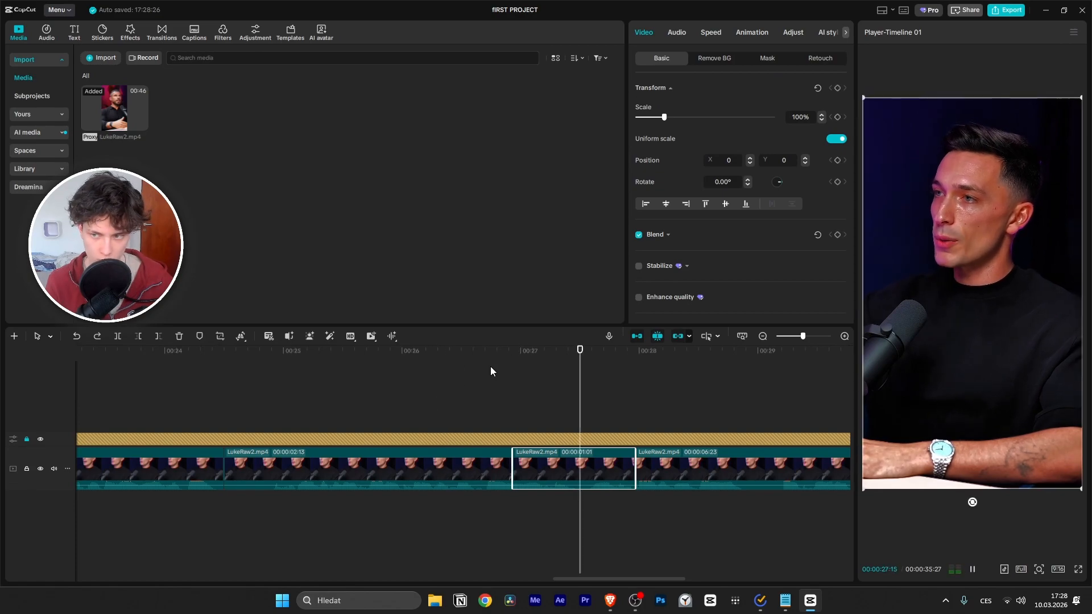
{"action": "left_click_drag", "start_coordinate": [660, 376], "coordinate": [460, 379]}
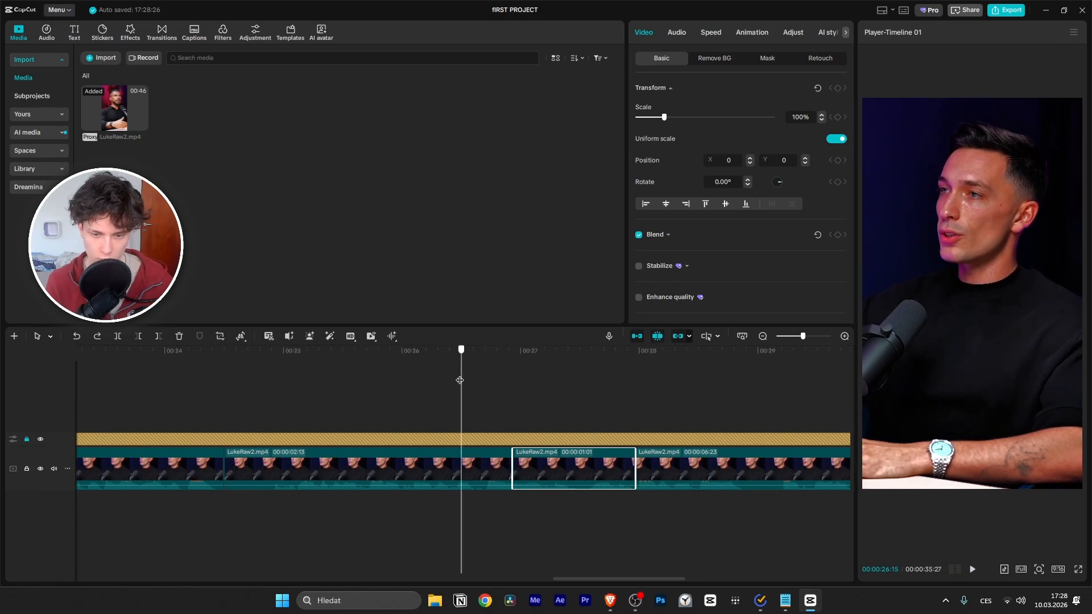
{"action": "key", "text": "space"}
{"action": "key", "text": "space"}
{"action": "key", "text": "space"}
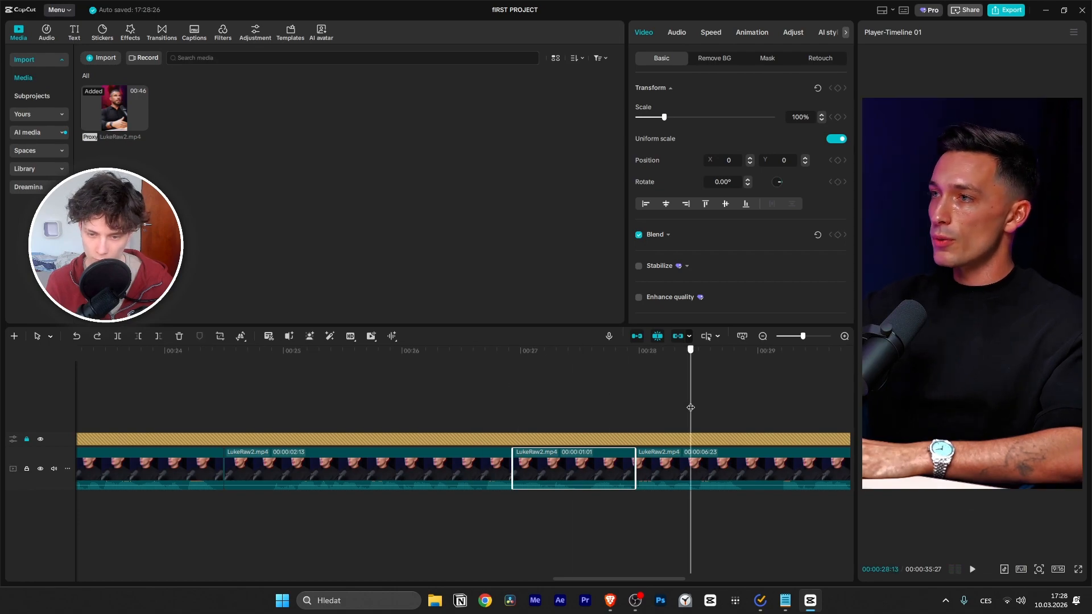
Step: Split the restored section at 00:00:27:17 and delete its part from 00:00:26:28 up to that split
{"action": "left_click_drag", "start_coordinate": [690, 407], "coordinate": [587, 419]}
{"action": "key", "text": "ctrl+b"}
{"action": "left_click", "coordinate": [569, 455]}
{"action": "key", "text": "Delete"}
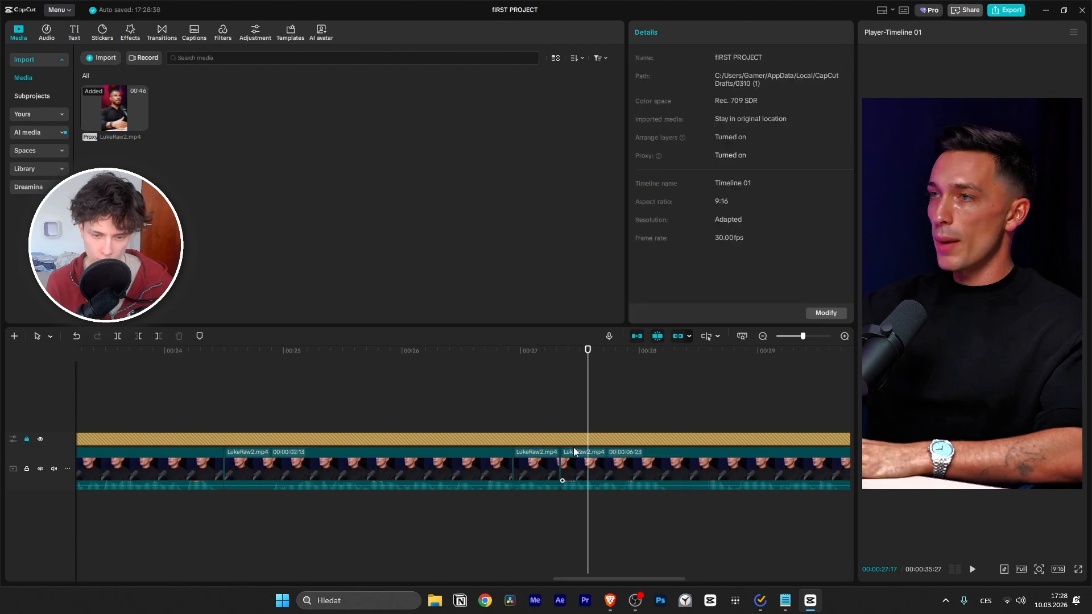
Step: Play the video from shortly before the latest cut past the end of the footage, and replay it from 00:00:29:07
{"action": "left_click", "coordinate": [434, 419]}
{"action": "key", "text": "space"}
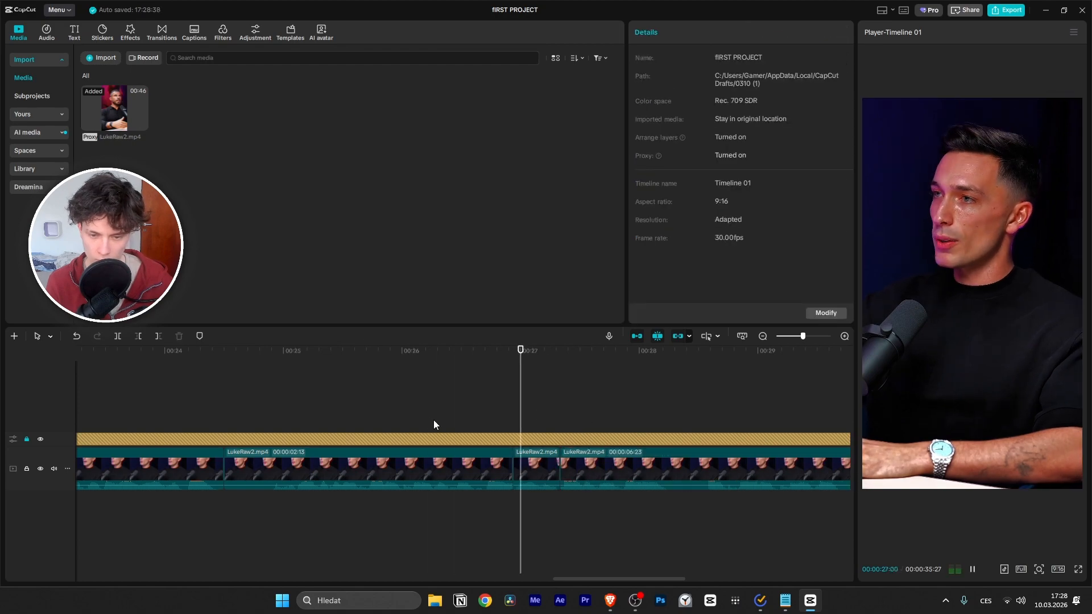
{"action": "scroll", "coordinate": [603, 439], "scroll_direction": "down", "scroll_amount": 4}
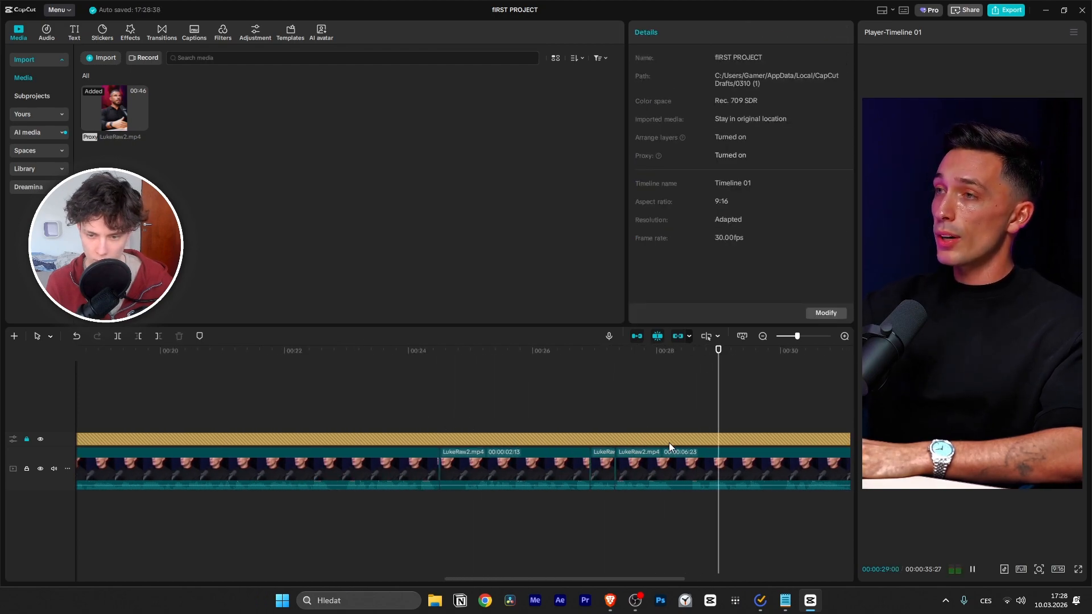
{"action": "scroll", "coordinate": [653, 438], "scroll_direction": "down", "scroll_amount": 3}
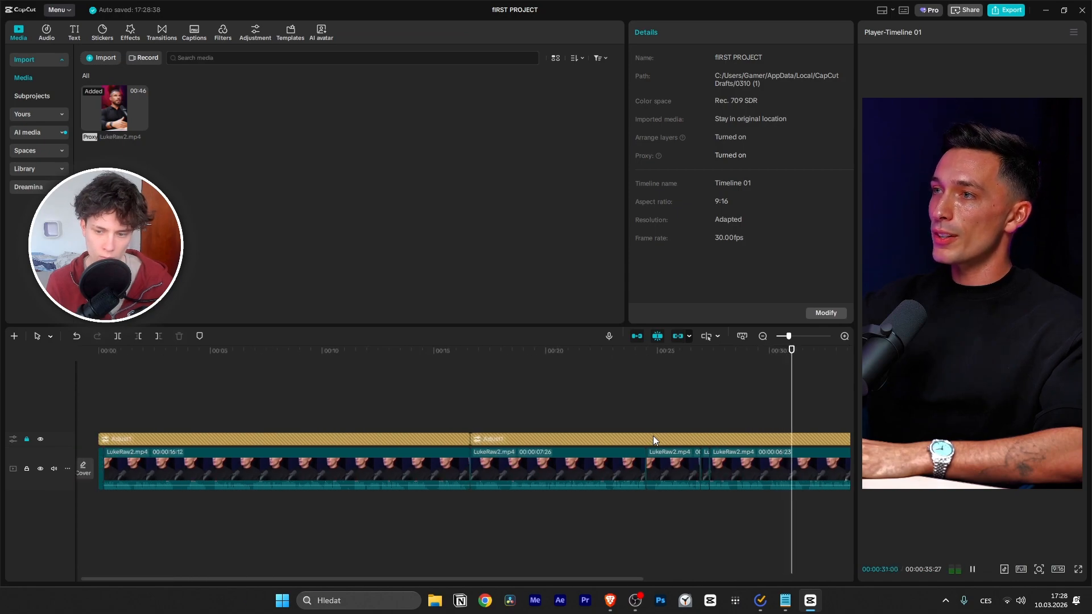
{"action": "scroll", "coordinate": [650, 435], "scroll_direction": "up", "scroll_amount": 4}
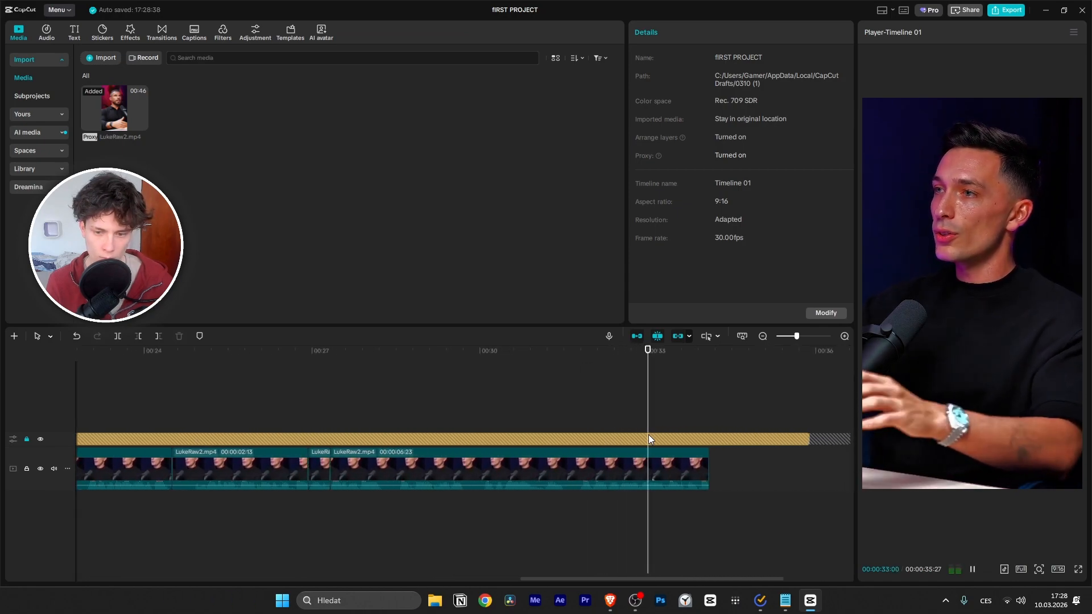
{"action": "key", "text": "space"}
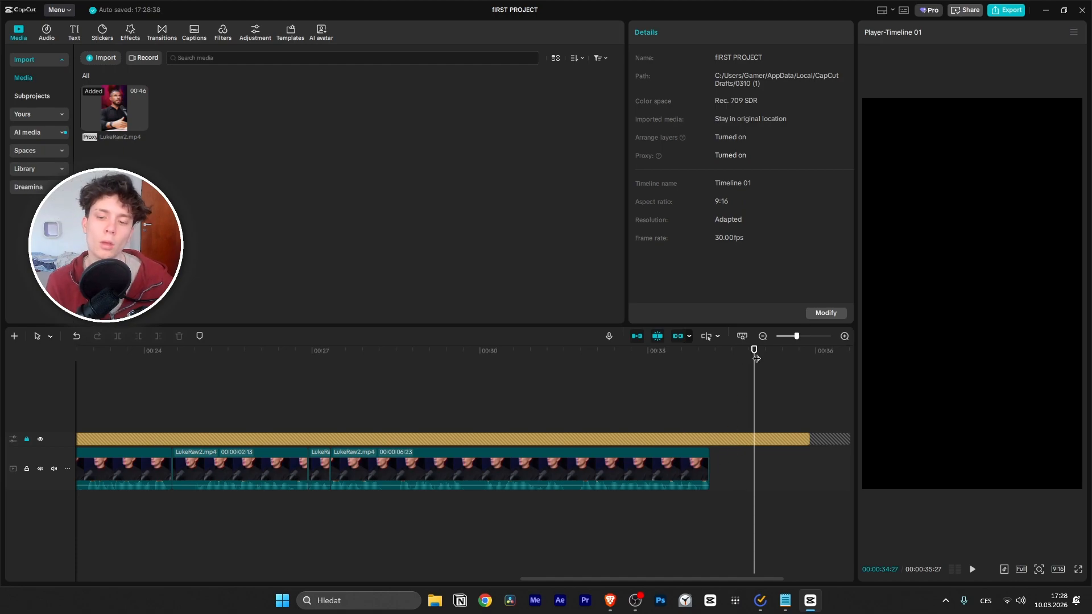
{"action": "left_click_drag", "start_coordinate": [755, 357], "coordinate": [436, 412]}
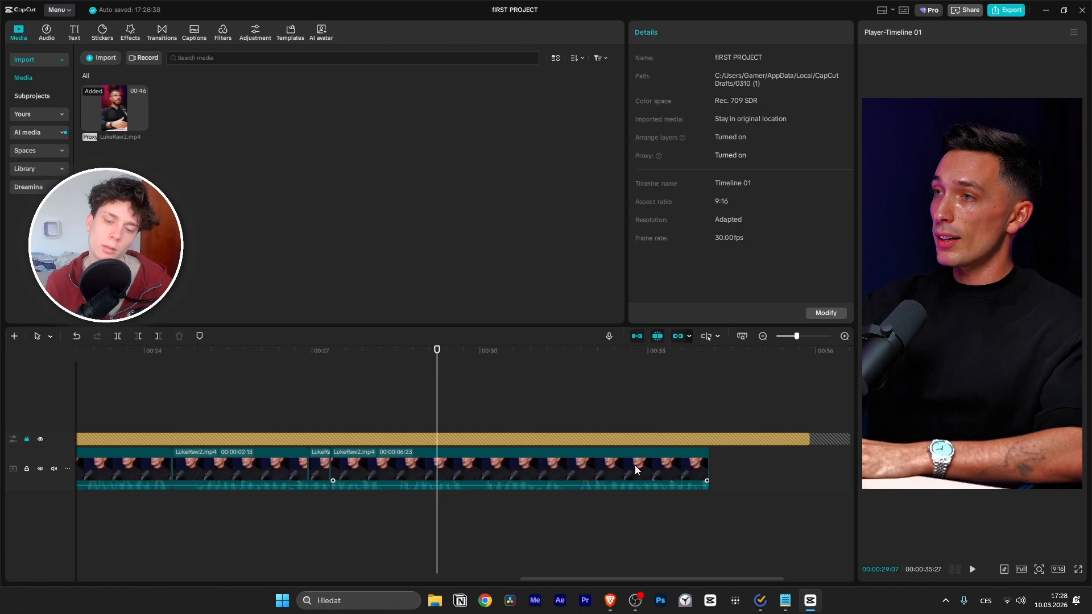
{"action": "key", "text": "space"}
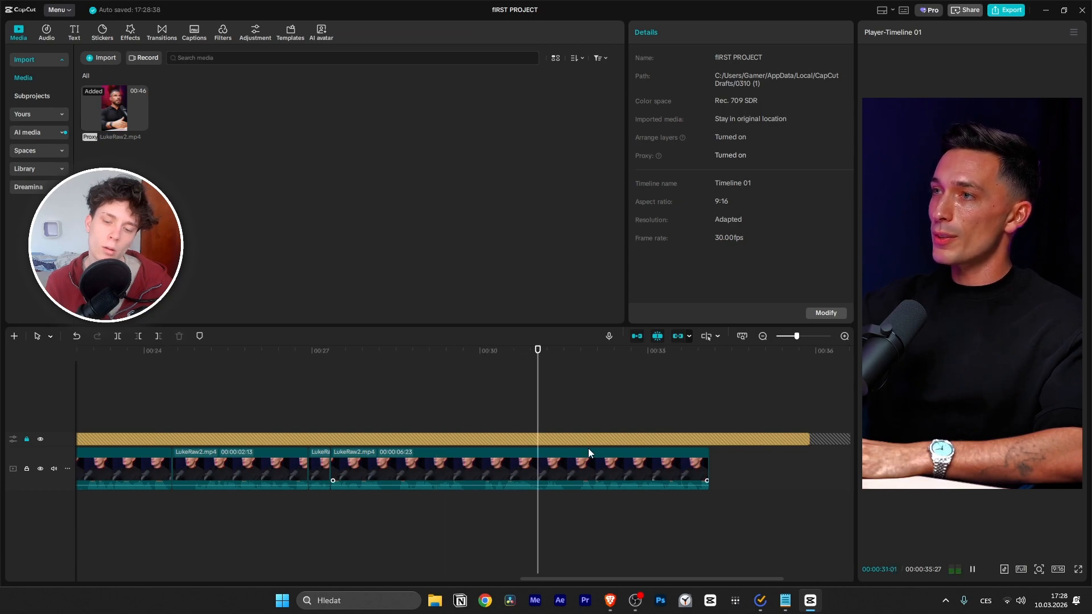
Step: Pause the playback and examine the cut clips along the whole timeline, especially the short segments around 00:00:26:07
{"action": "key", "text": "space"}
{"action": "left_click_drag", "start_coordinate": [581, 421], "coordinate": [654, 393]}
{"action": "scroll", "coordinate": [446, 407], "scroll_direction": "down", "scroll_amount": 3}
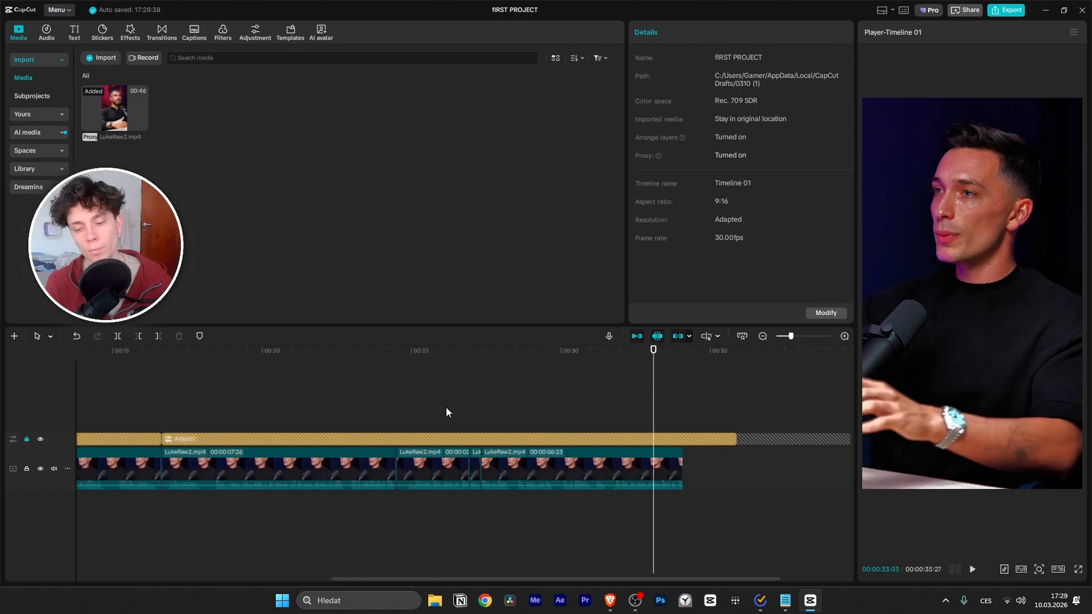
{"action": "scroll", "coordinate": [446, 407], "scroll_direction": "down", "scroll_amount": 3}
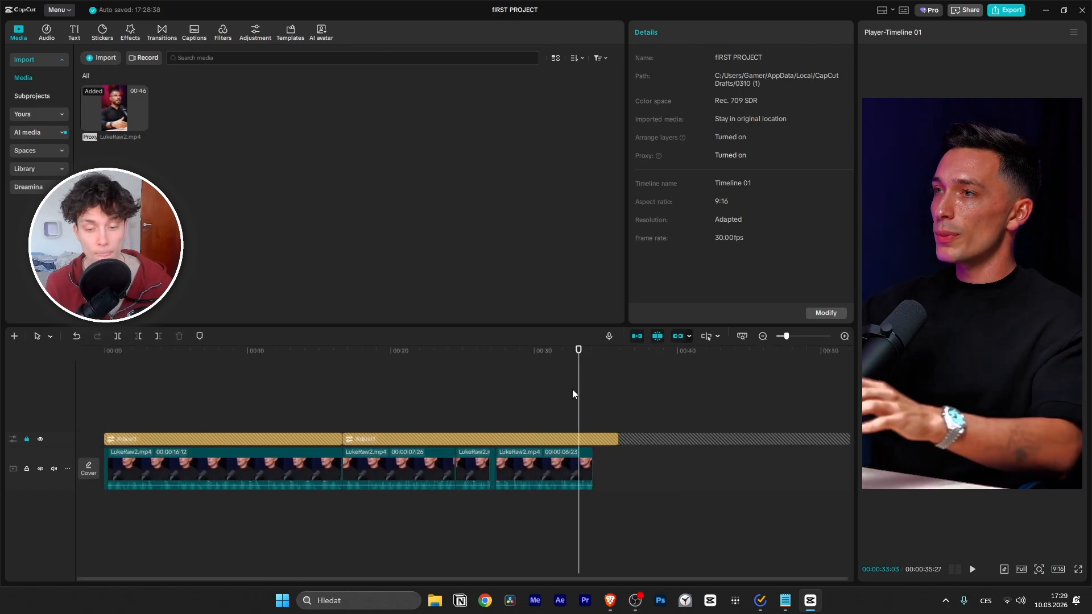
{"action": "left_click_drag", "start_coordinate": [575, 399], "coordinate": [481, 450]}
{"action": "scroll", "coordinate": [481, 460], "scroll_direction": "up", "scroll_amount": 2}
{"action": "scroll", "coordinate": [265, 491], "scroll_direction": "down", "scroll_amount": 5}
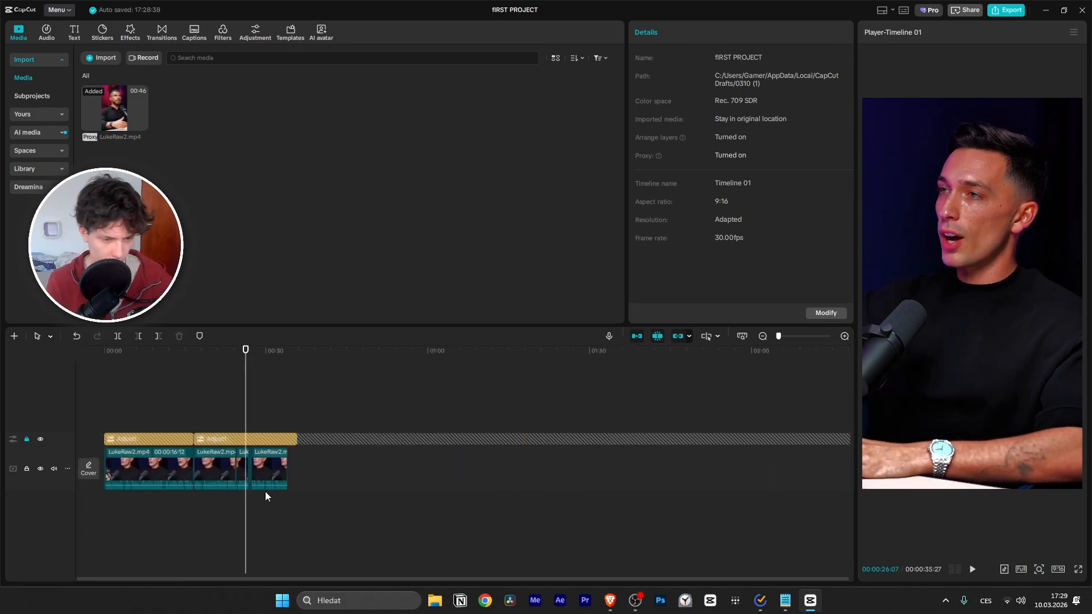
{"action": "scroll", "coordinate": [163, 466], "scroll_direction": "up", "scroll_amount": 3}
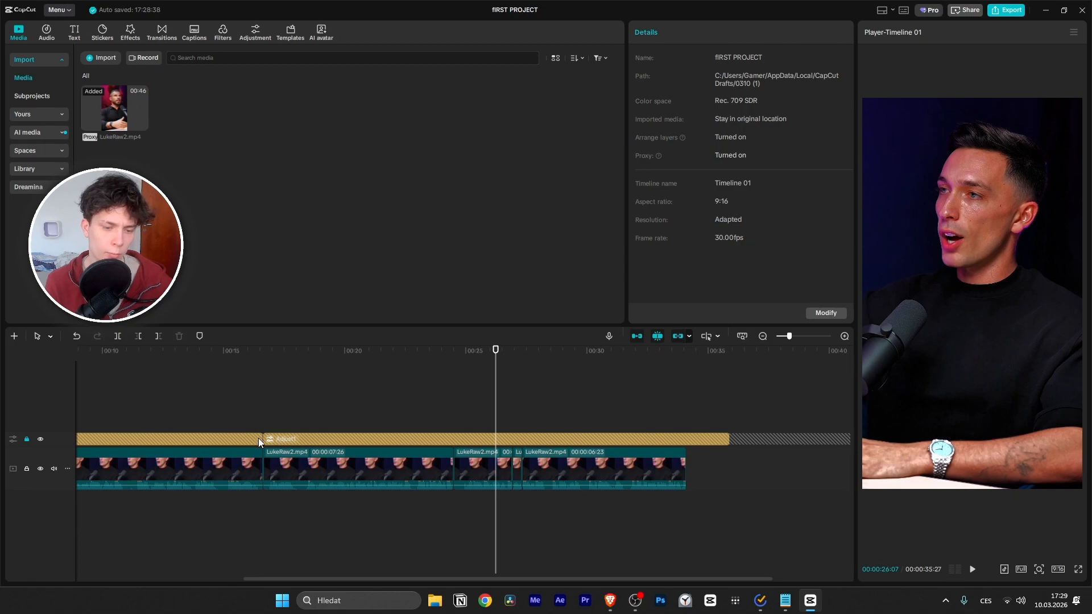
{"action": "scroll", "coordinate": [231, 478], "scroll_direction": "up", "scroll_amount": 2}
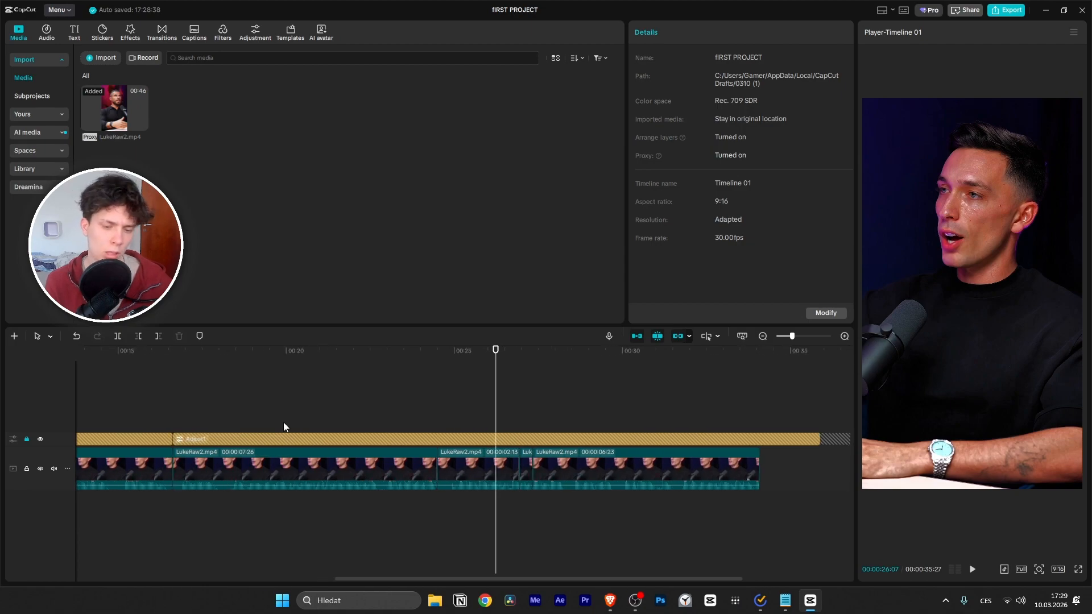
{"action": "scroll", "coordinate": [483, 458], "scroll_direction": "up", "scroll_amount": 3}
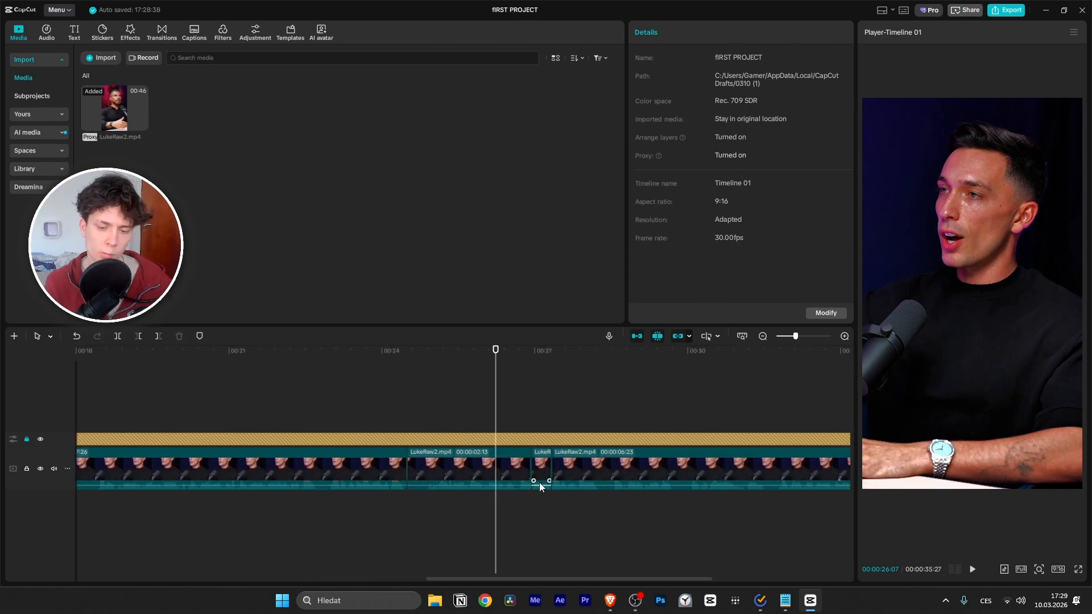
{"action": "scroll", "coordinate": [531, 472], "scroll_direction": "up", "scroll_amount": 1}
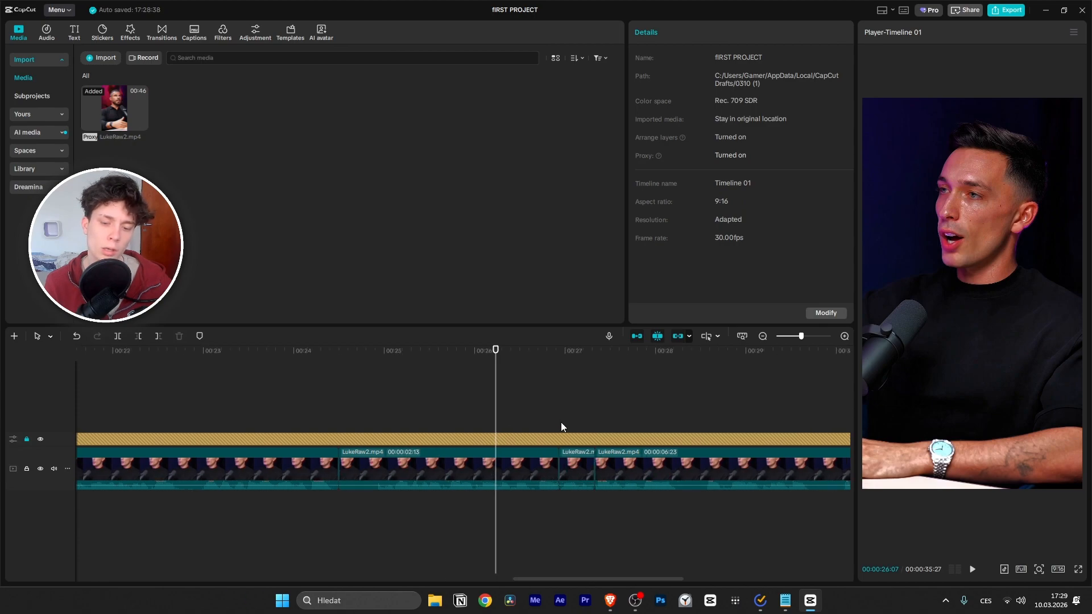
{"action": "scroll", "coordinate": [510, 470], "scroll_direction": "down", "scroll_amount": 2}
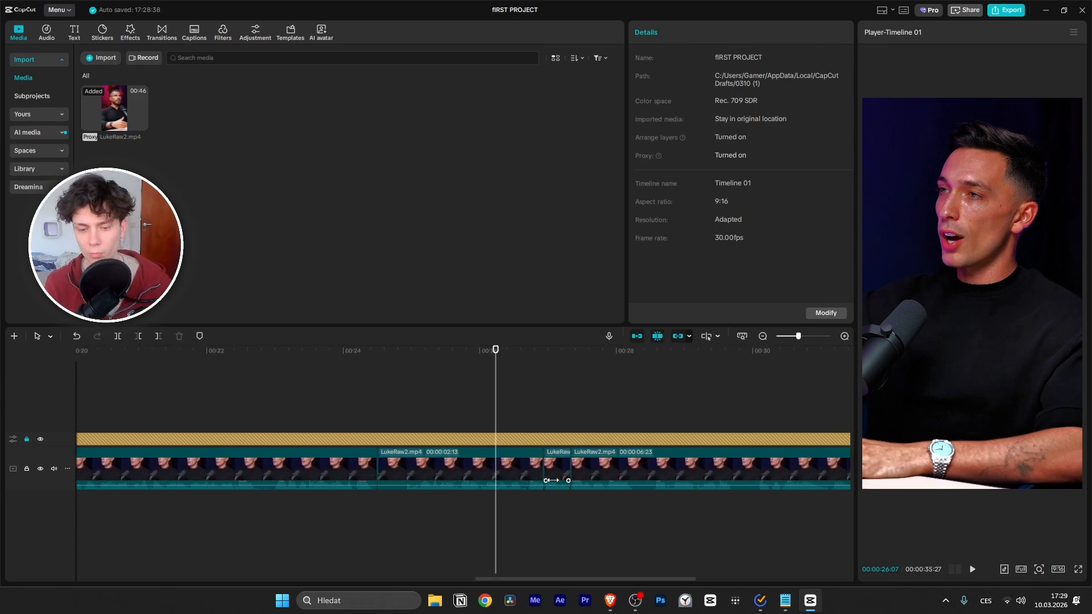
{"action": "scroll", "coordinate": [543, 472], "scroll_direction": "down", "scroll_amount": 1}
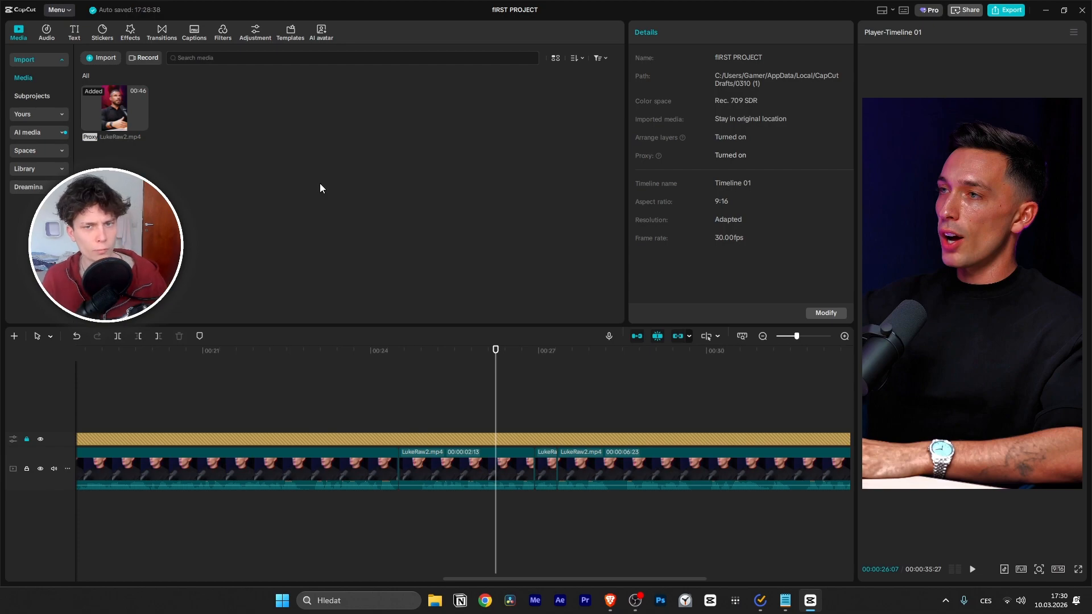
Step: Import the four clips posting slave.mp4, incorporate.mp4, chasing likes.mp4 and puppet.mp4 into the project media
{"action": "left_click", "coordinate": [100, 57]}
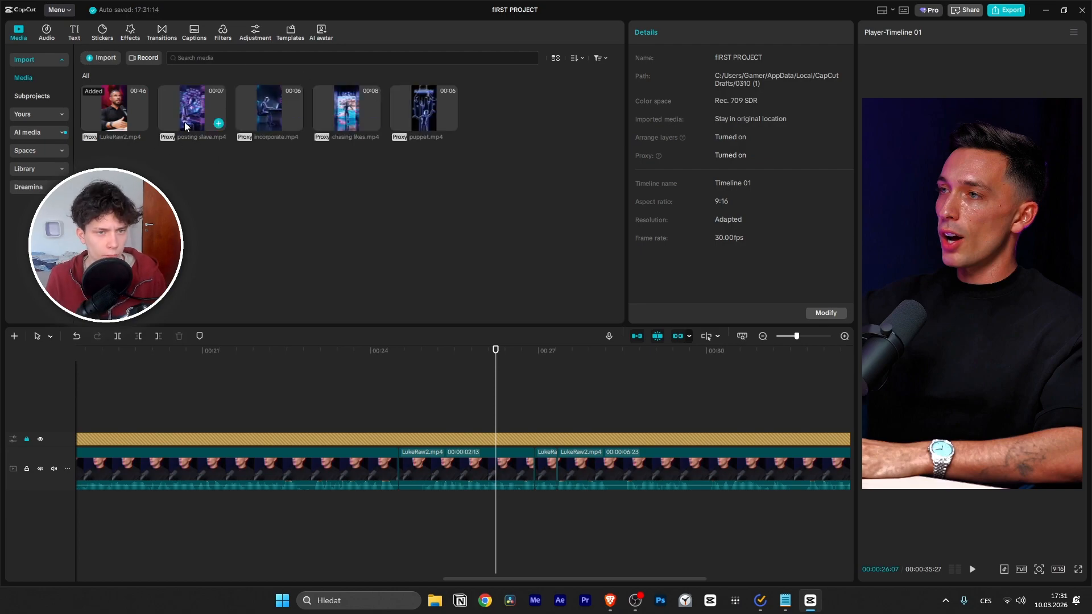
{"action": "left_click_drag", "start_coordinate": [483, 190], "coordinate": [313, 256]}
Step: Preview the imported clips posting slave, incorporate, chasing likes and puppet to compare their content
{"action": "left_click", "coordinate": [423, 111]}
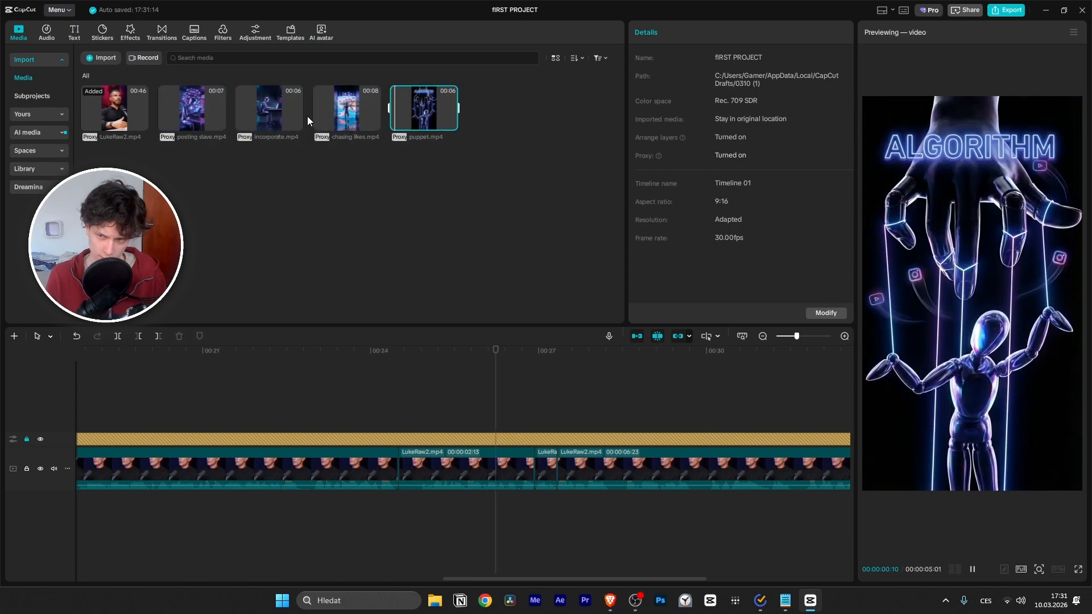
{"action": "left_click", "coordinate": [336, 118]}
{"action": "left_click", "coordinate": [272, 109]}
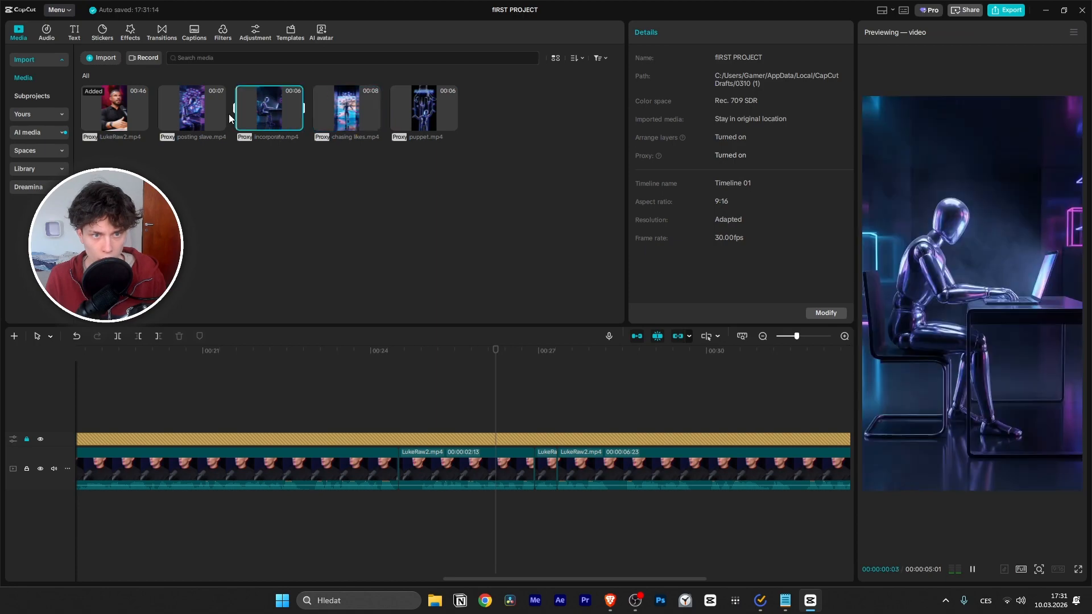
{"action": "left_click", "coordinate": [188, 115]}
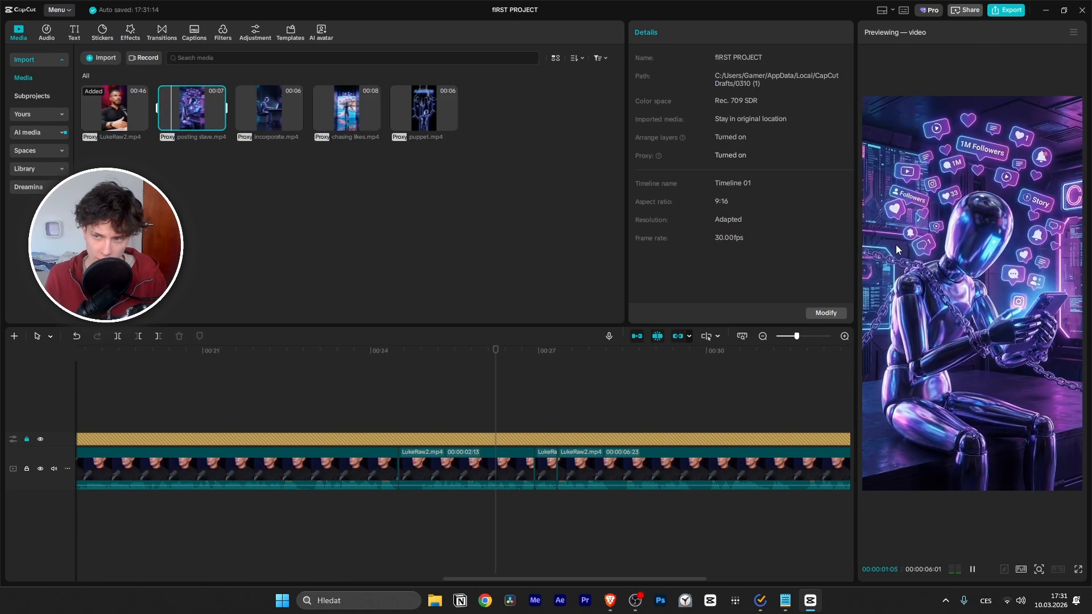
{"action": "left_click", "coordinate": [411, 100]}
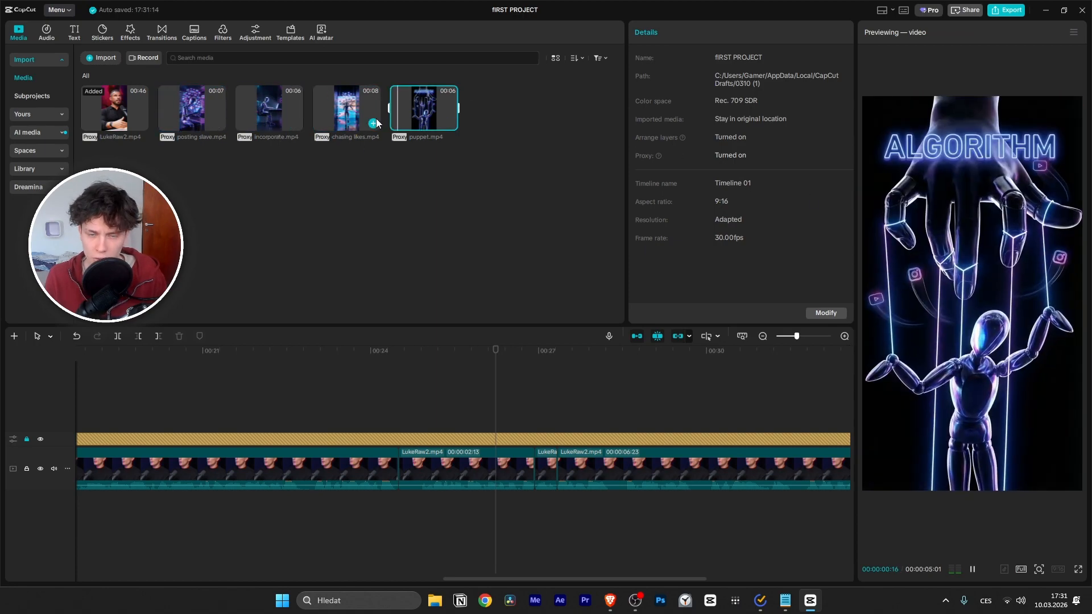
{"action": "left_click", "coordinate": [343, 113]}
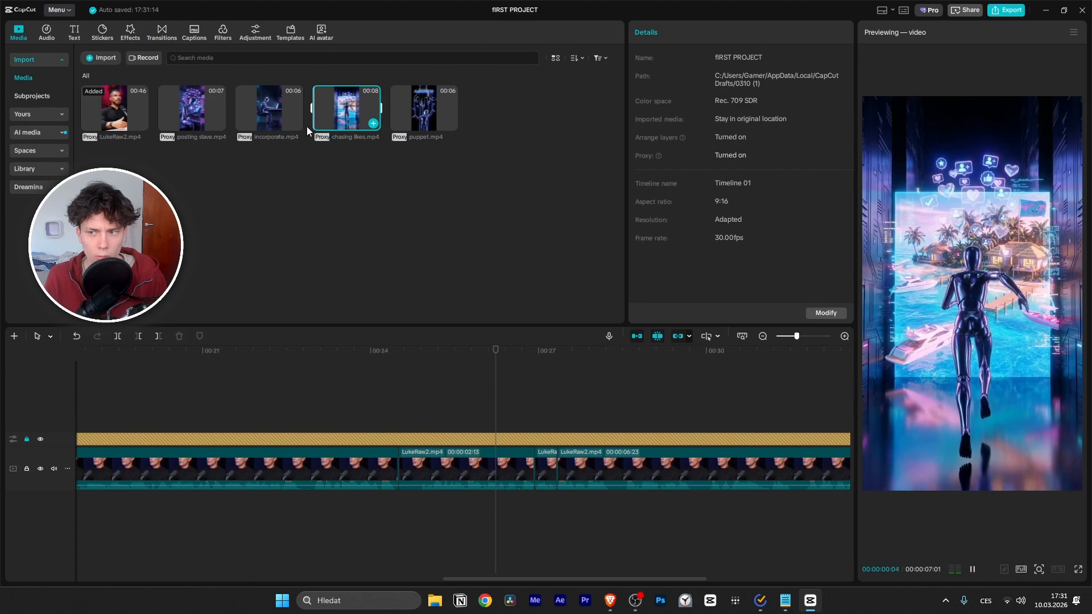
{"action": "left_click", "coordinate": [248, 99]}
{"action": "left_click", "coordinate": [210, 122]}
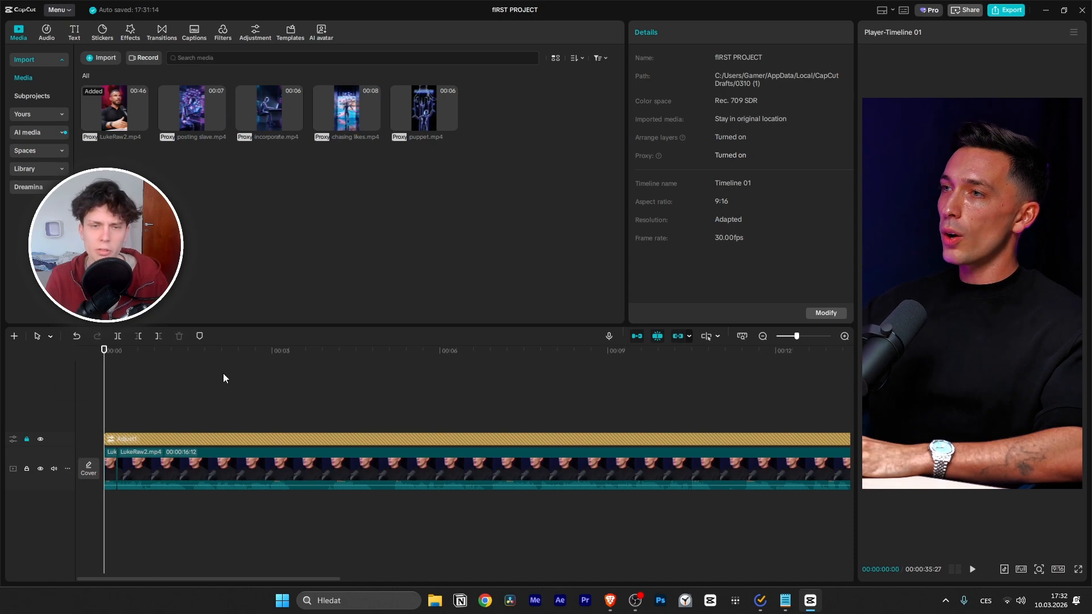
{"action": "scroll", "coordinate": [191, 409], "scroll_direction": "down", "scroll_amount": 3}
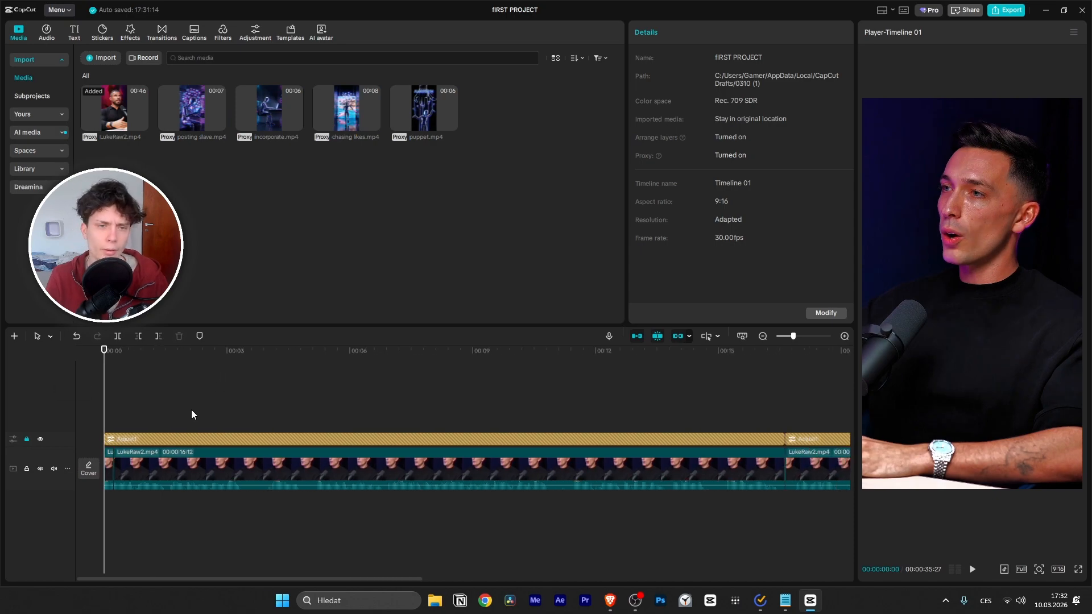
{"action": "left_click", "coordinate": [193, 104]}
{"action": "left_click", "coordinate": [282, 106]}
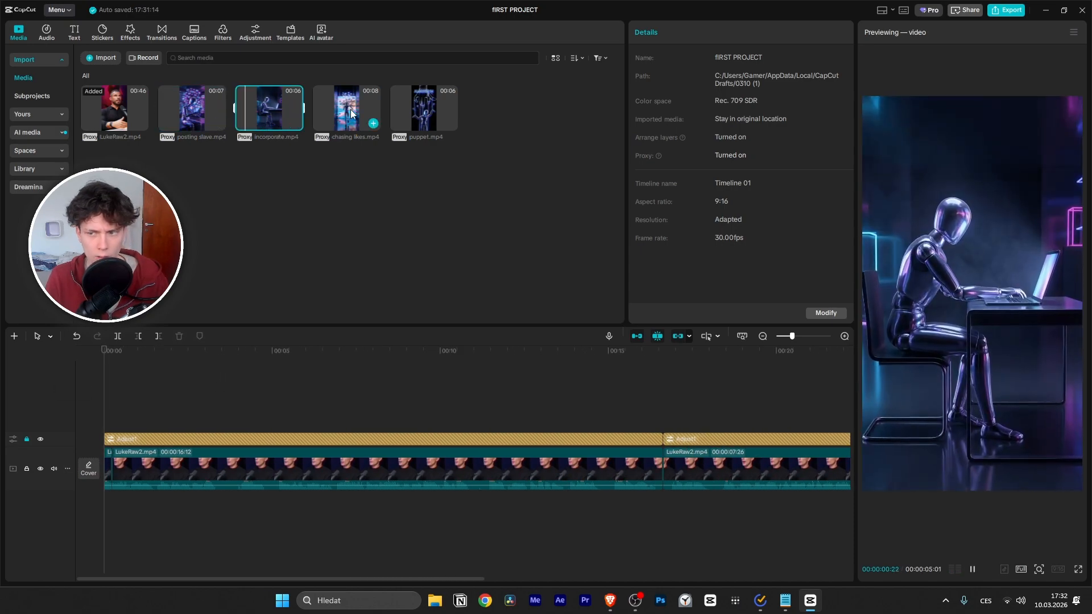
{"action": "left_click", "coordinate": [351, 113]}
{"action": "left_click", "coordinate": [399, 111]}
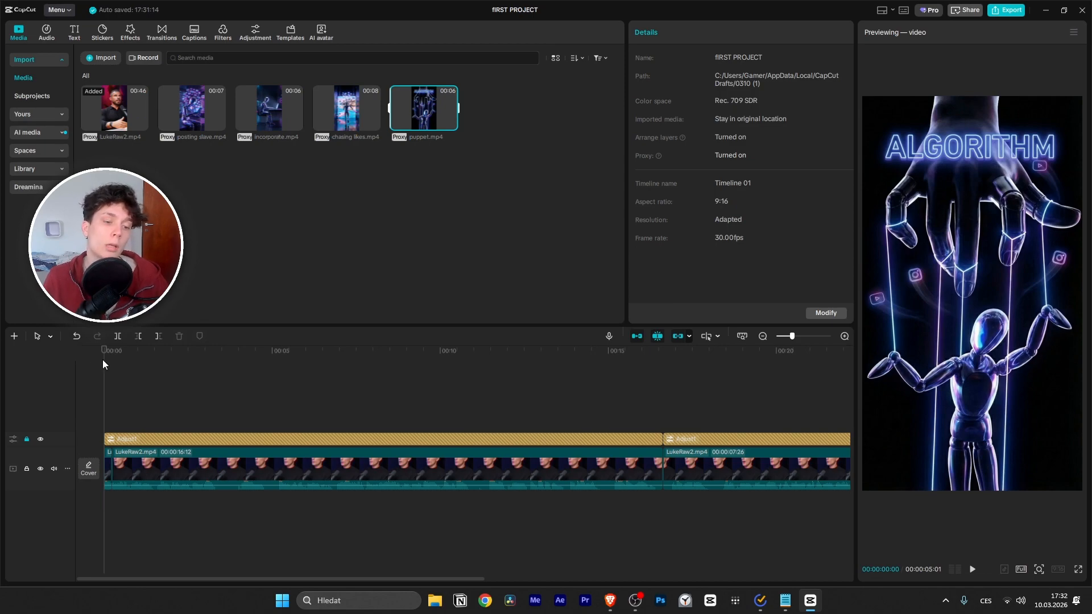
Step: Play the video from the start and place puppet.mp4 at 00:00:05:04 on a new track above the adjustment layer
{"action": "left_click", "coordinate": [195, 395]}
{"action": "key", "text": "space"}
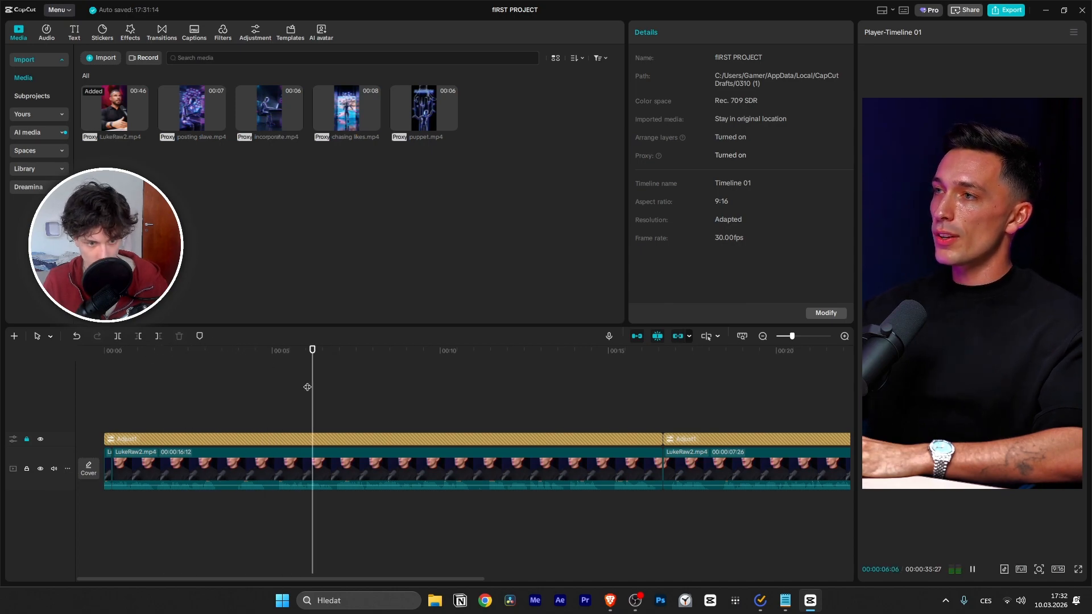
{"action": "left_click_drag", "start_coordinate": [314, 387], "coordinate": [276, 388]}
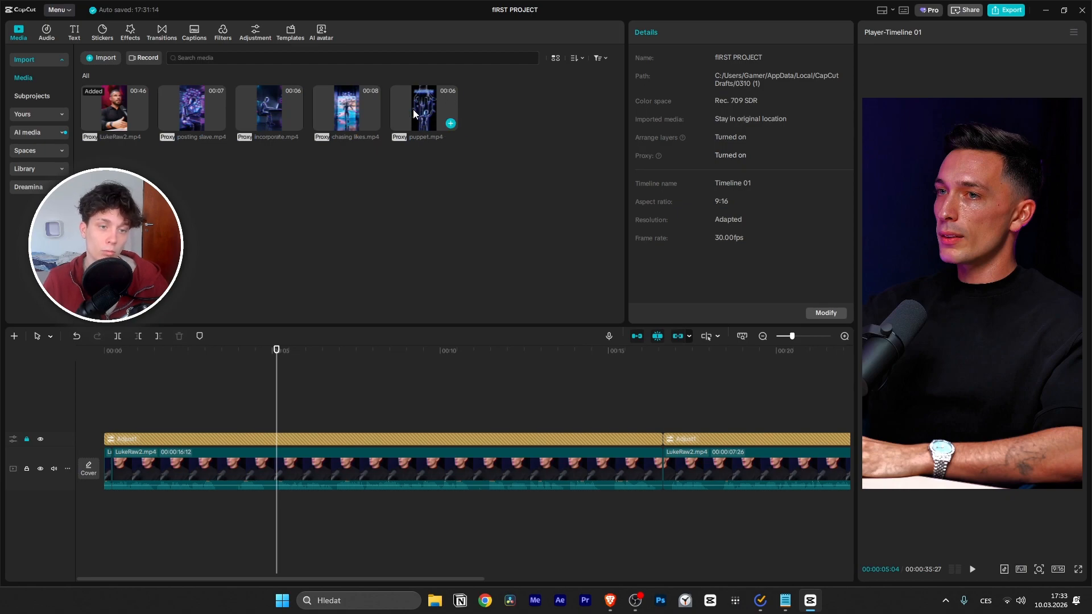
{"action": "left_click_drag", "start_coordinate": [441, 118], "coordinate": [276, 415]}
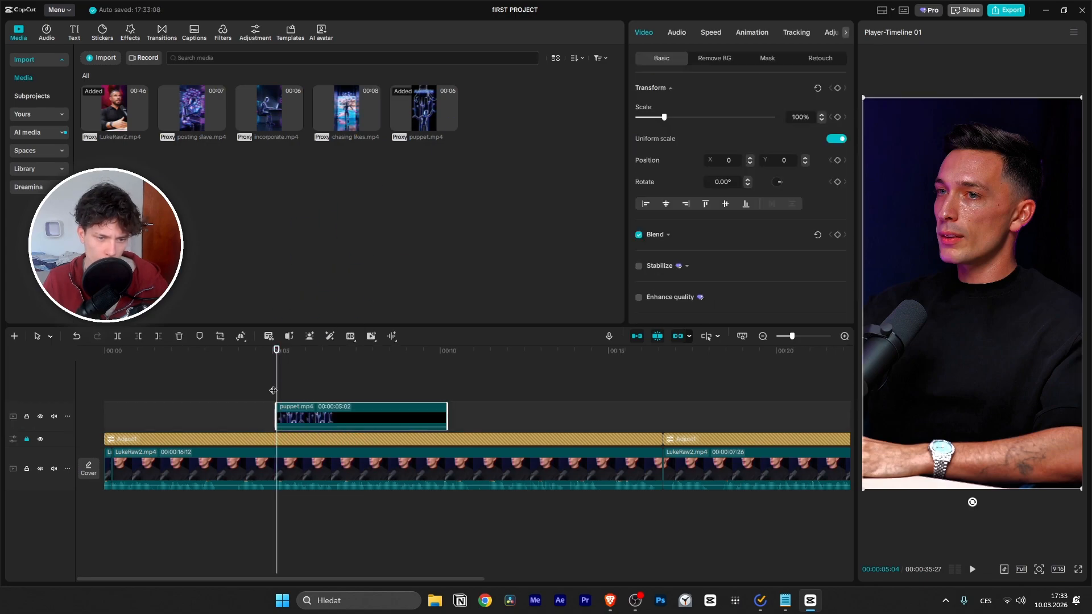
Step: Replay the section around puppet.mp4 and trim the clip's end until it is about two seconds long
{"action": "left_click", "coordinate": [247, 364]}
{"action": "key", "text": "space"}
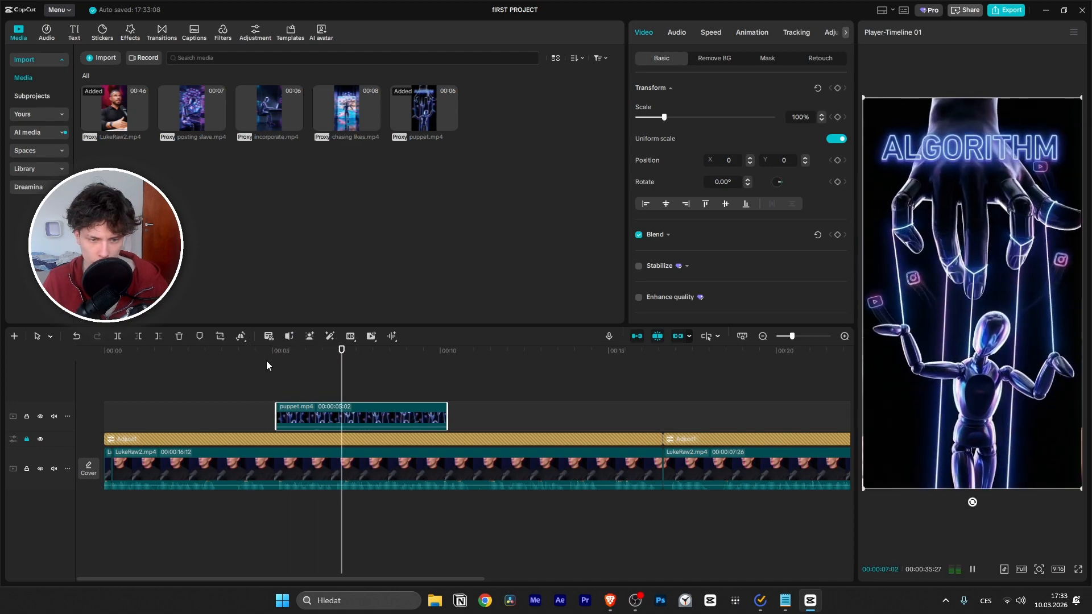
{"action": "key", "text": "space"}
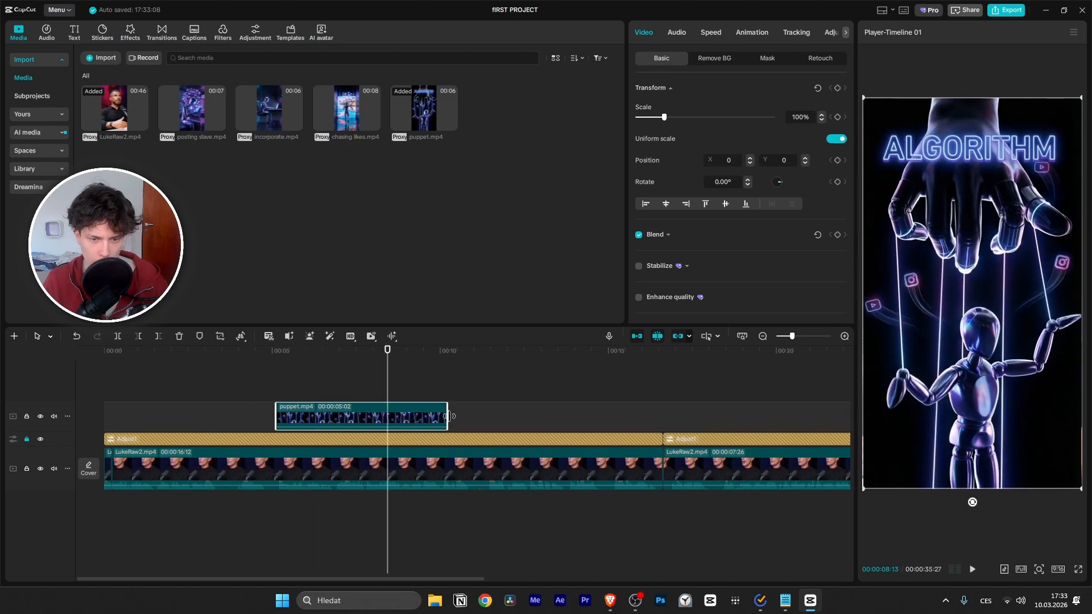
{"action": "left_click_drag", "start_coordinate": [446, 416], "coordinate": [354, 415]}
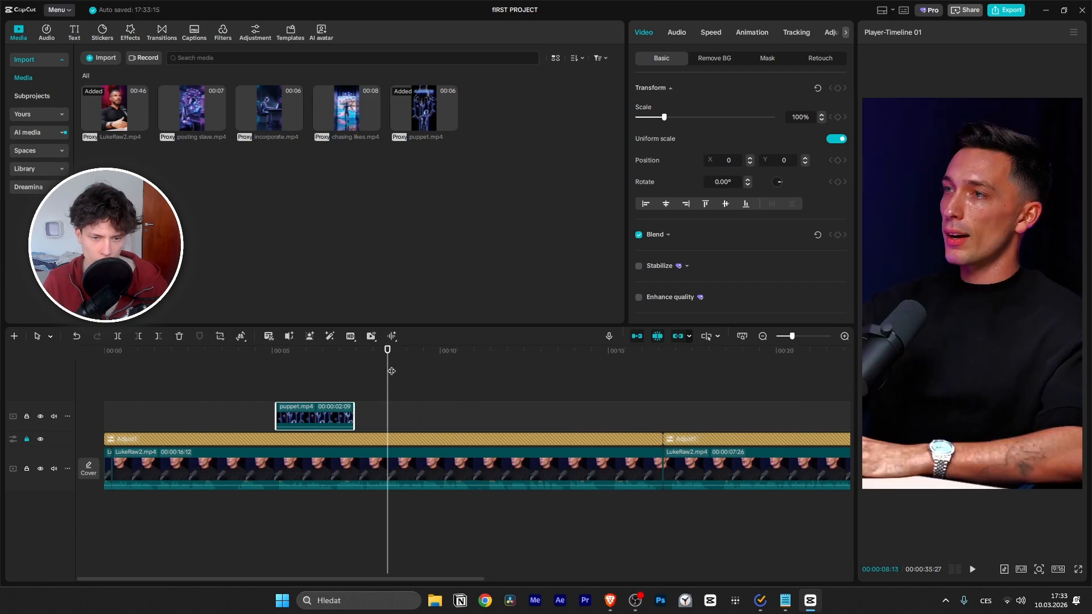
{"action": "left_click_drag", "start_coordinate": [391, 371], "coordinate": [268, 384]}
{"action": "key", "text": "space"}
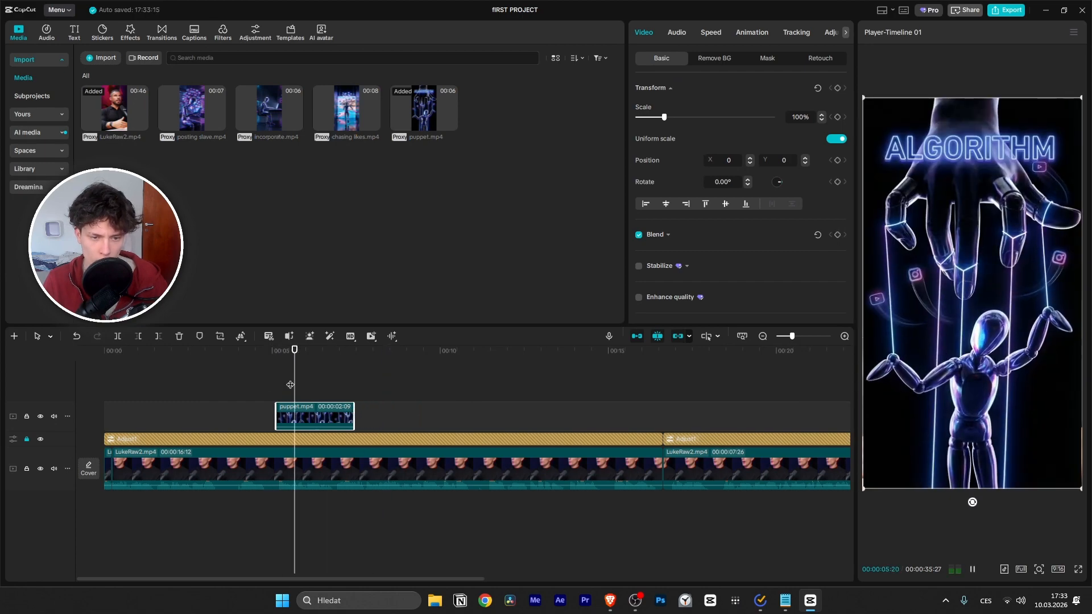
{"action": "key", "text": "space"}
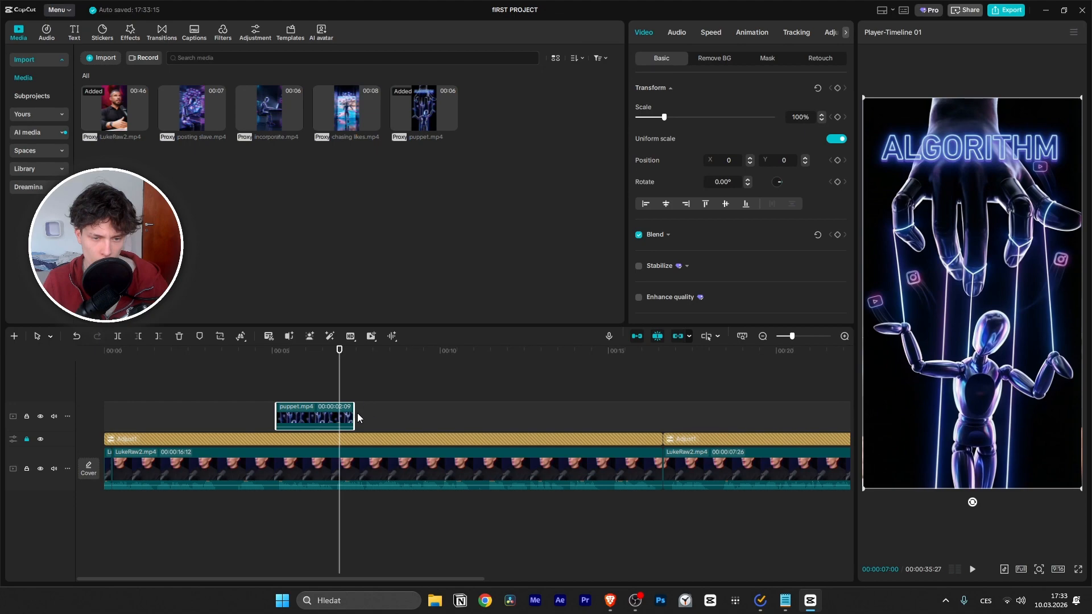
{"action": "key", "text": "space"}
{"action": "key", "text": "space"}
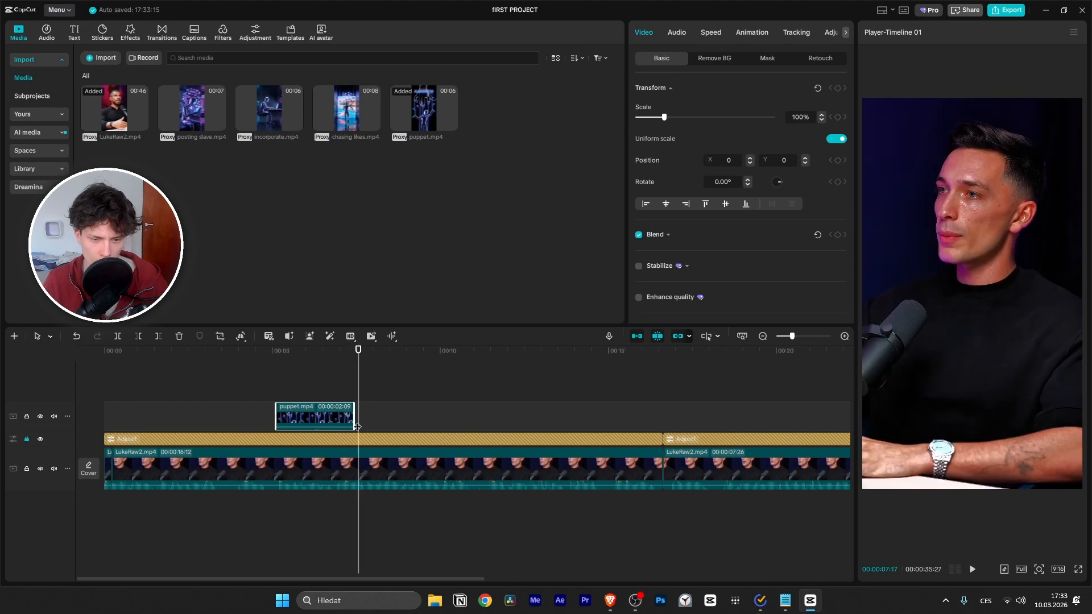
{"action": "left_click_drag", "start_coordinate": [357, 427], "coordinate": [345, 420]}
Step: Replay the puppet.mp4 section from 00:00:05:01 and place chasing likes.mp4 at 00:00:07:23 on the same upper track
{"action": "left_click_drag", "start_coordinate": [353, 382], "coordinate": [296, 389]}
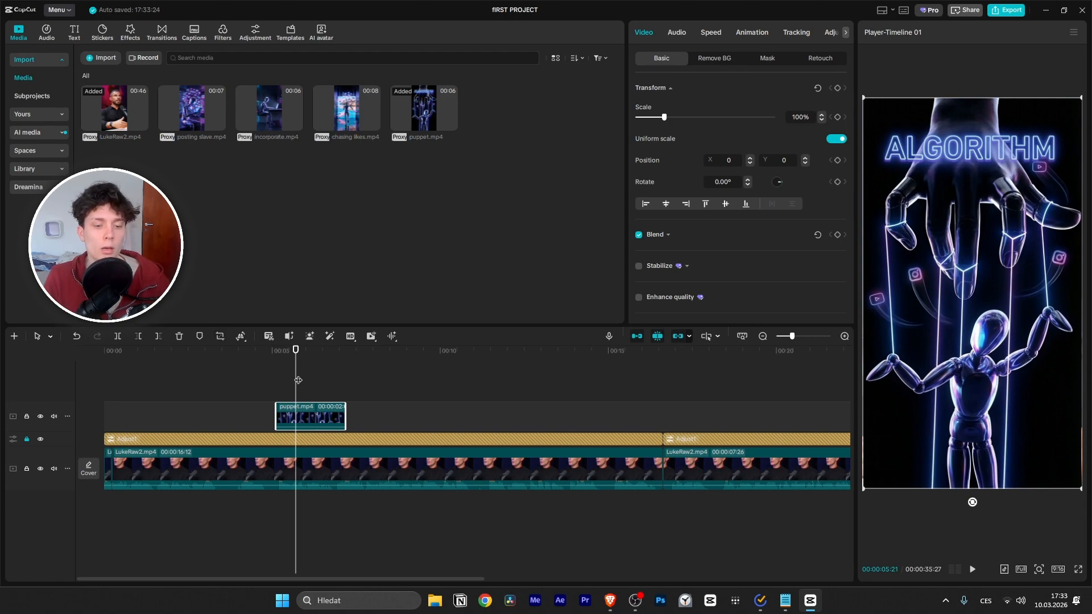
{"action": "left_click_drag", "start_coordinate": [296, 377], "coordinate": [273, 393]}
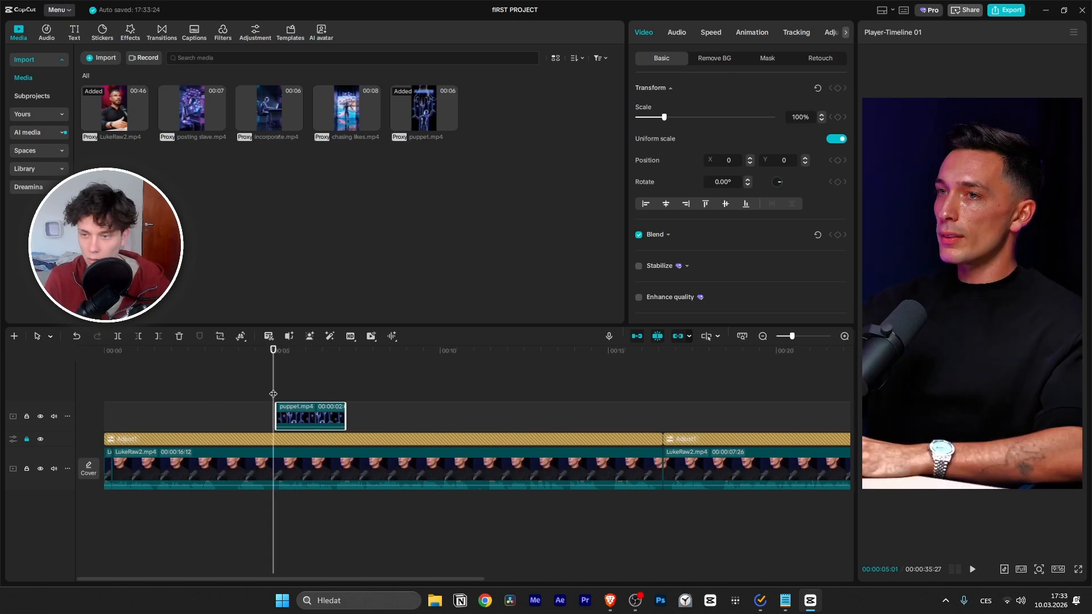
{"action": "key", "text": "space"}
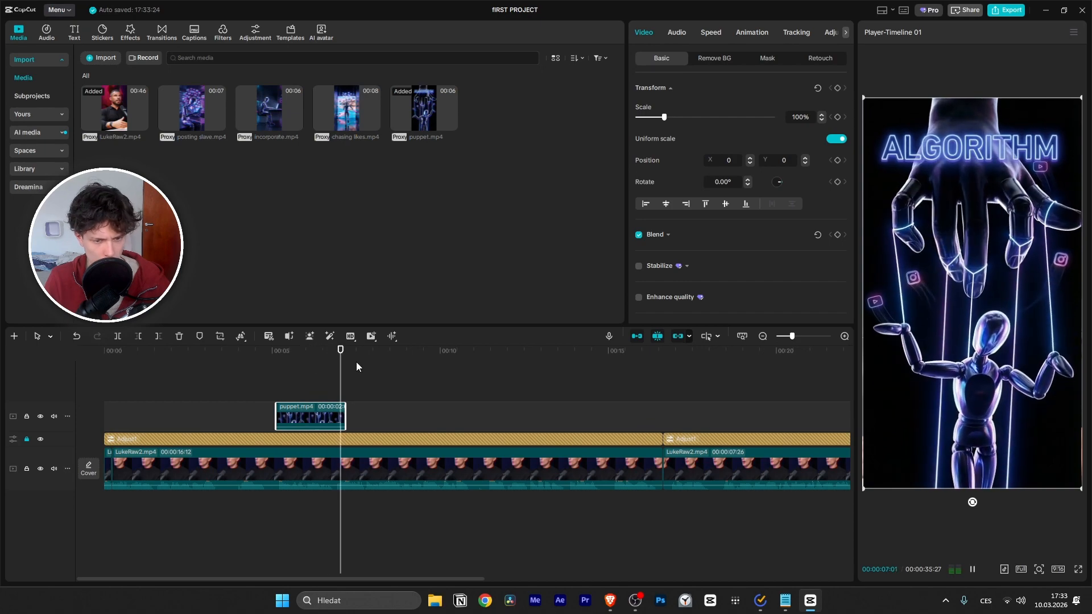
{"action": "key", "text": "space"}
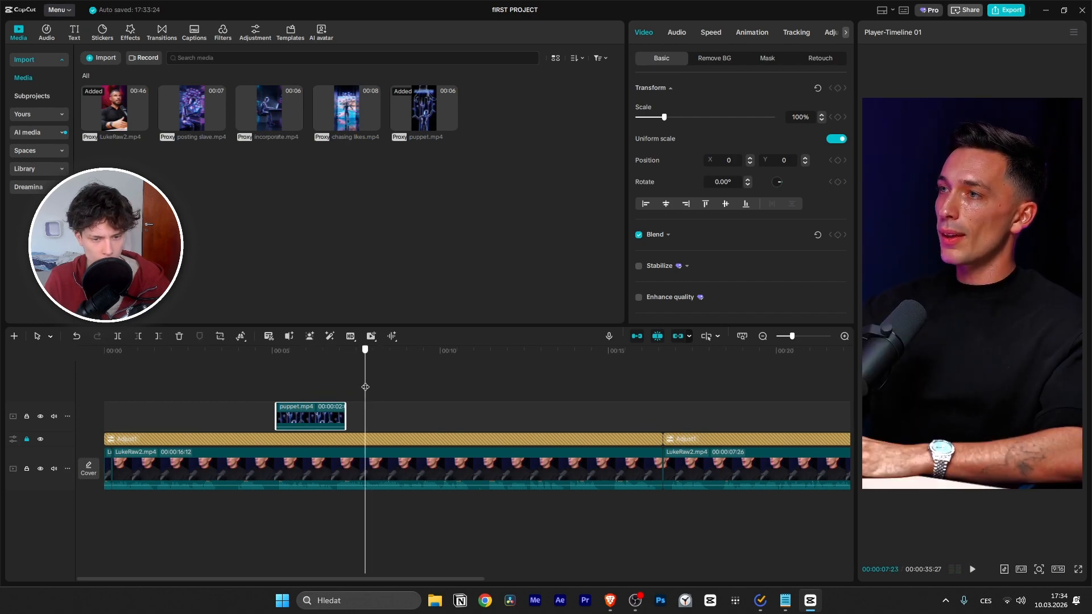
{"action": "left_click", "coordinate": [374, 127]}
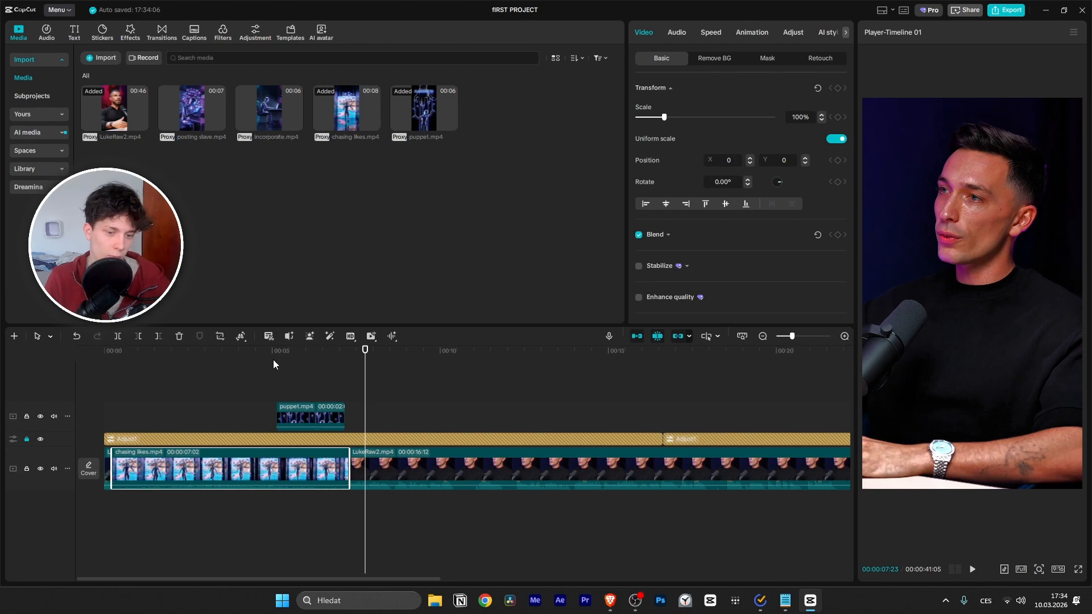
{"action": "key", "text": "ctrl+z"}
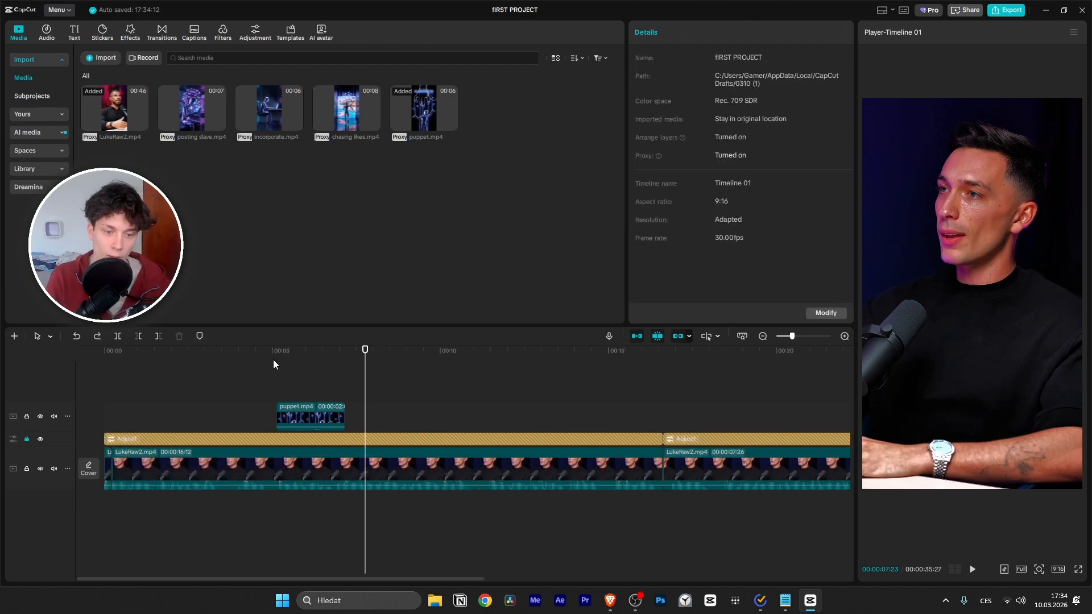
{"action": "left_click_drag", "start_coordinate": [351, 104], "coordinate": [367, 410]}
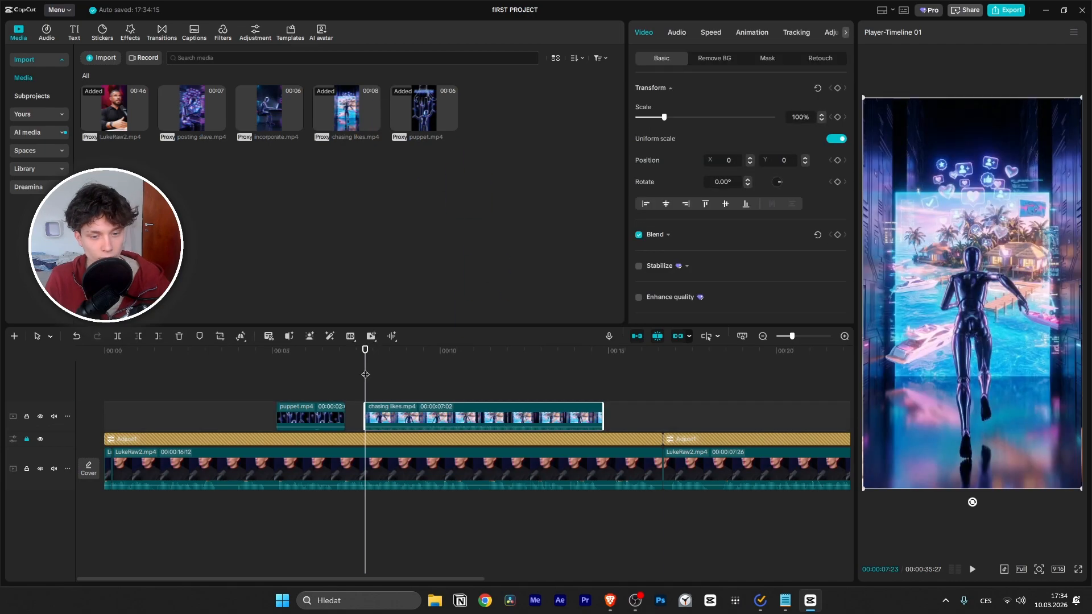
Step: Replay the chasing likes.mp4 section and trim the clip's end to 00:00:11:12, making it 00:00:03:19 long
{"action": "left_click_drag", "start_coordinate": [365, 374], "coordinate": [335, 375]}
{"action": "key", "text": "space"}
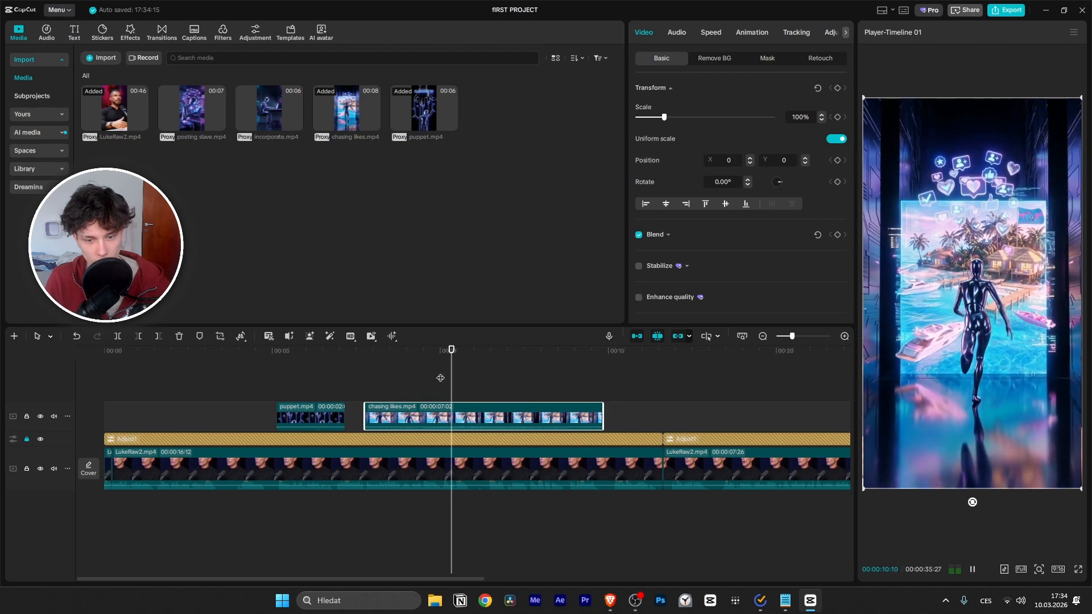
{"action": "key", "text": "space"}
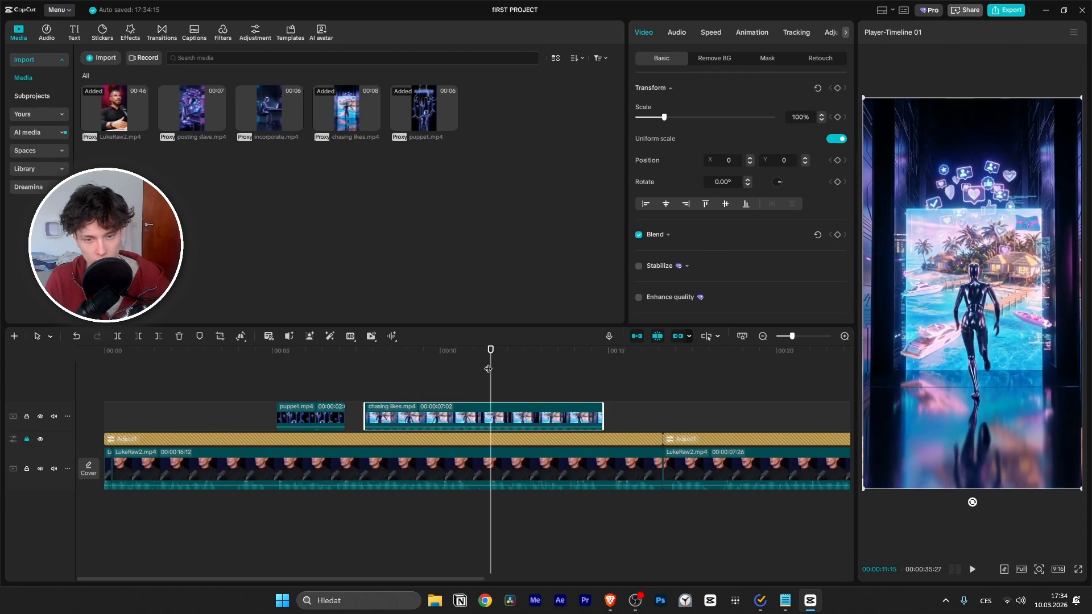
{"action": "left_click_drag", "start_coordinate": [489, 368], "coordinate": [480, 369]}
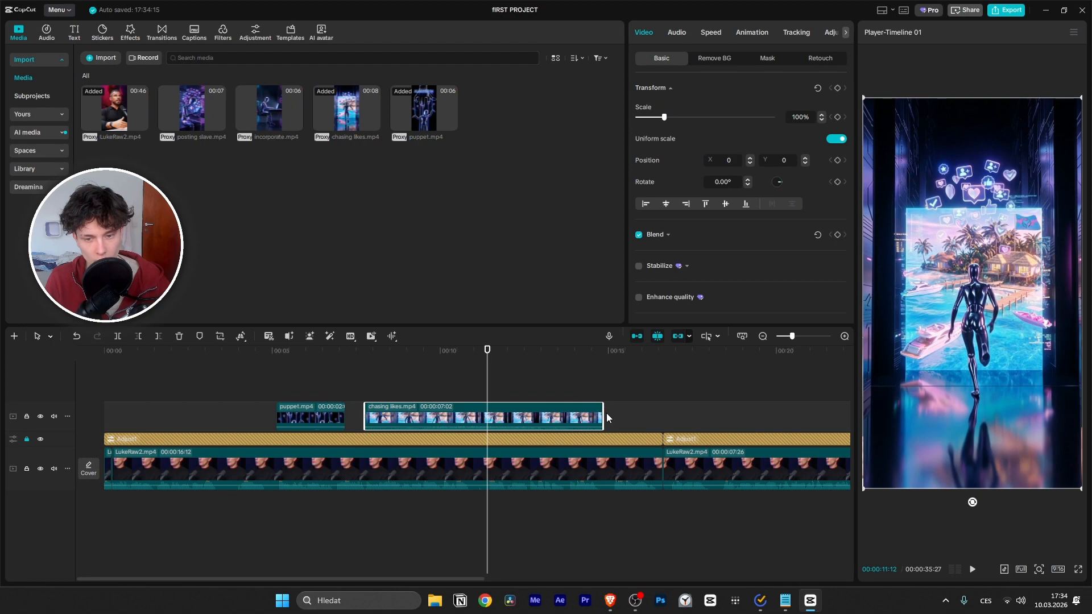
{"action": "left_click_drag", "start_coordinate": [602, 414], "coordinate": [484, 416]}
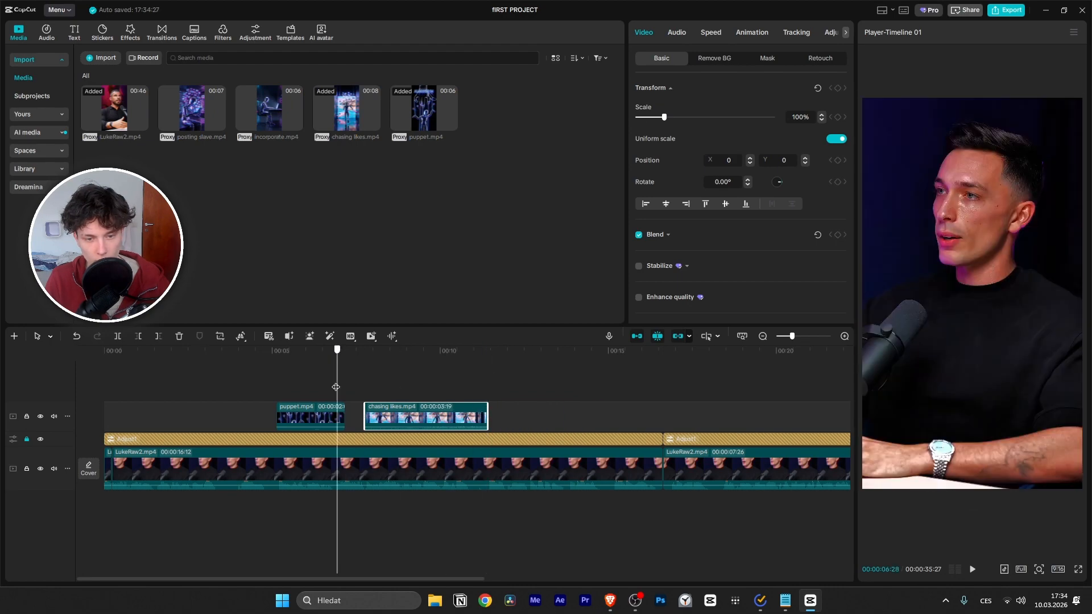
Step: Replay from around puppet.mp4 and place incorporate.mp4 at 00:00:12:18 on the same upper track
{"action": "key", "text": "space"}
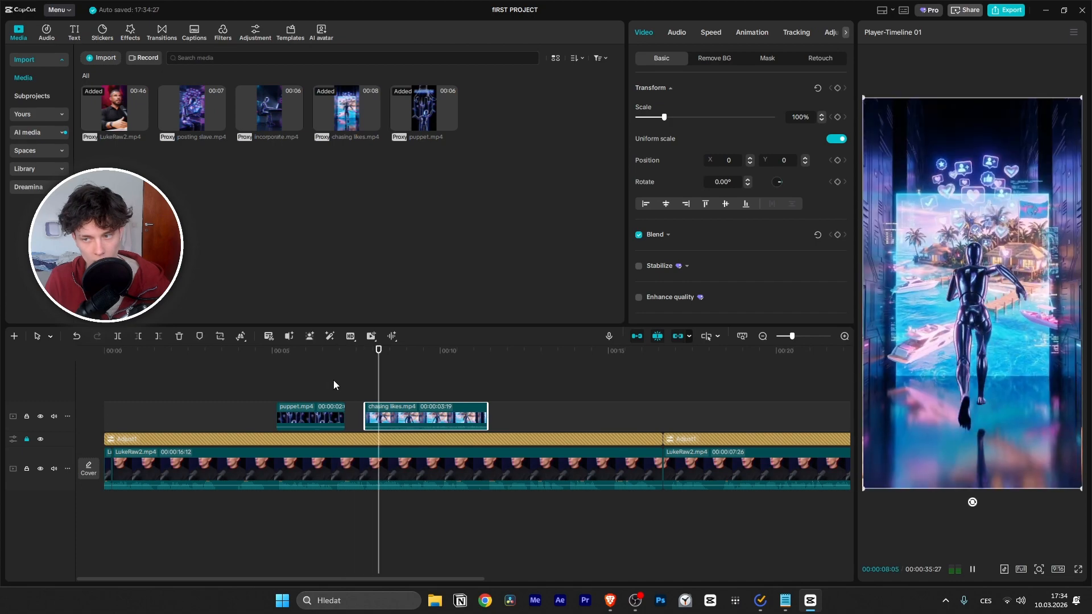
{"action": "key", "text": "space"}
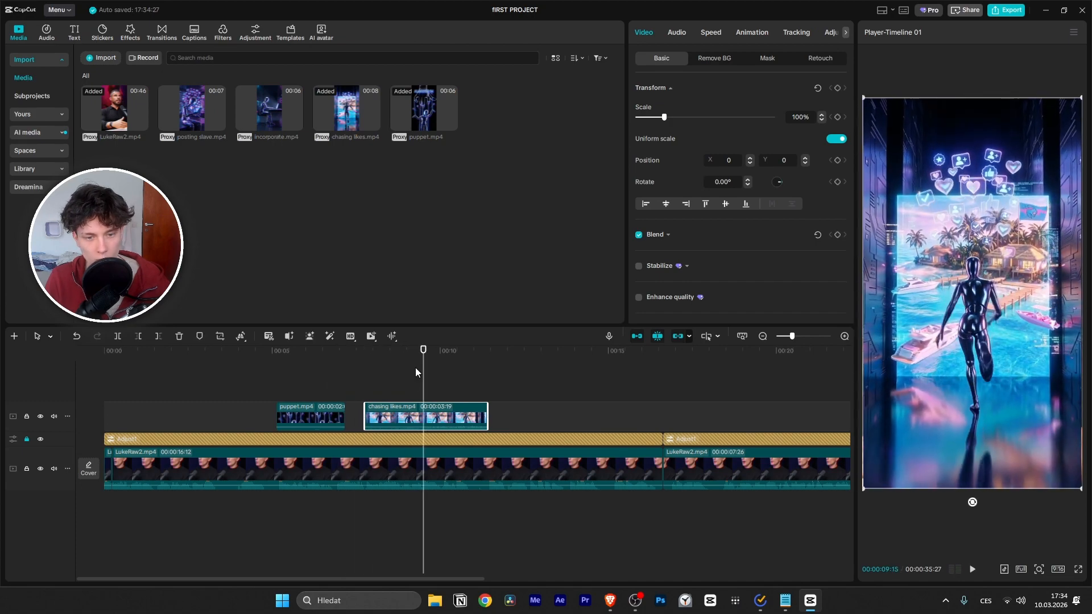
{"action": "left_click_drag", "start_coordinate": [423, 370], "coordinate": [281, 378]}
{"action": "key", "text": "space"}
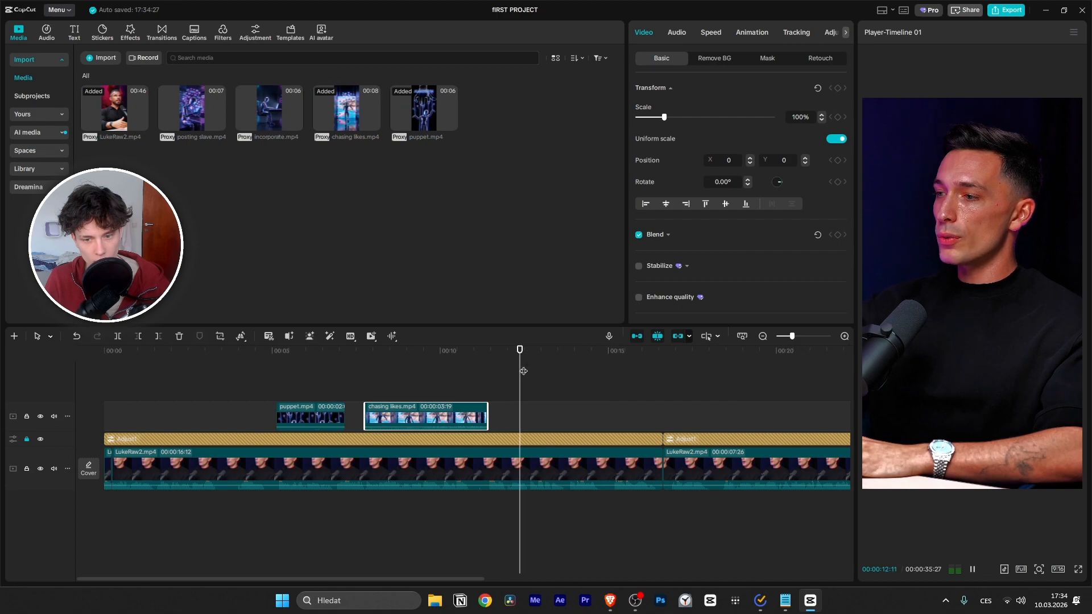
{"action": "mouse_move", "coordinate": [533, 384]}
{"action": "left_mouse_down"}
{"action": "mouse_move", "coordinate": [488, 385]}
{"action": "mouse_move", "coordinate": [528, 388]}
{"action": "left_mouse_up"}
{"action": "key", "text": "space"}
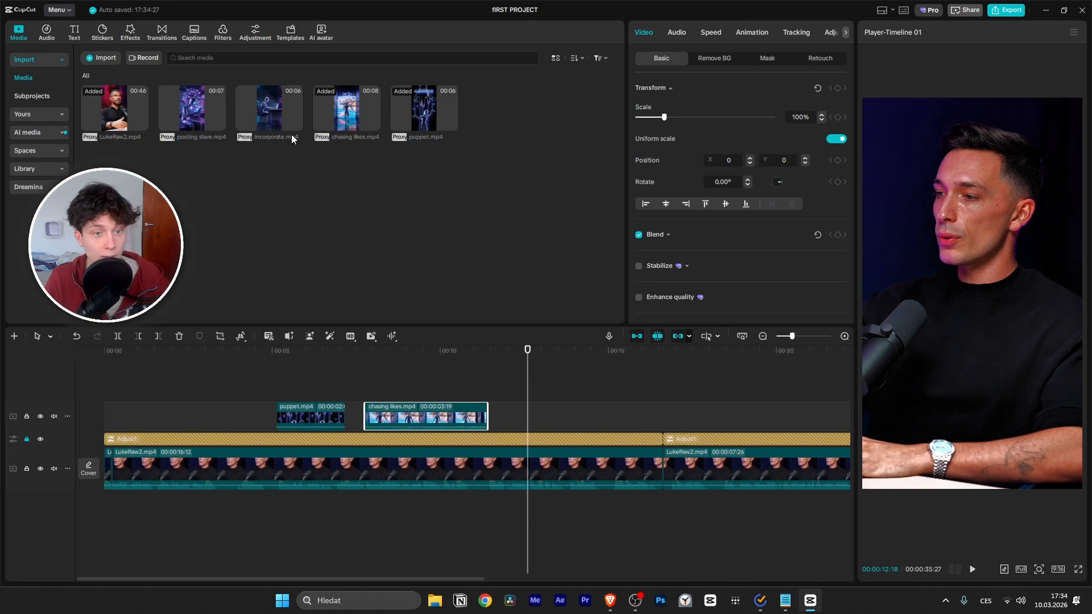
{"action": "left_click_drag", "start_coordinate": [302, 126], "coordinate": [525, 419]}
Step: Play through incorporate.mp4 and trim the clip's end to 00:00:15:03
{"action": "key", "text": "space"}
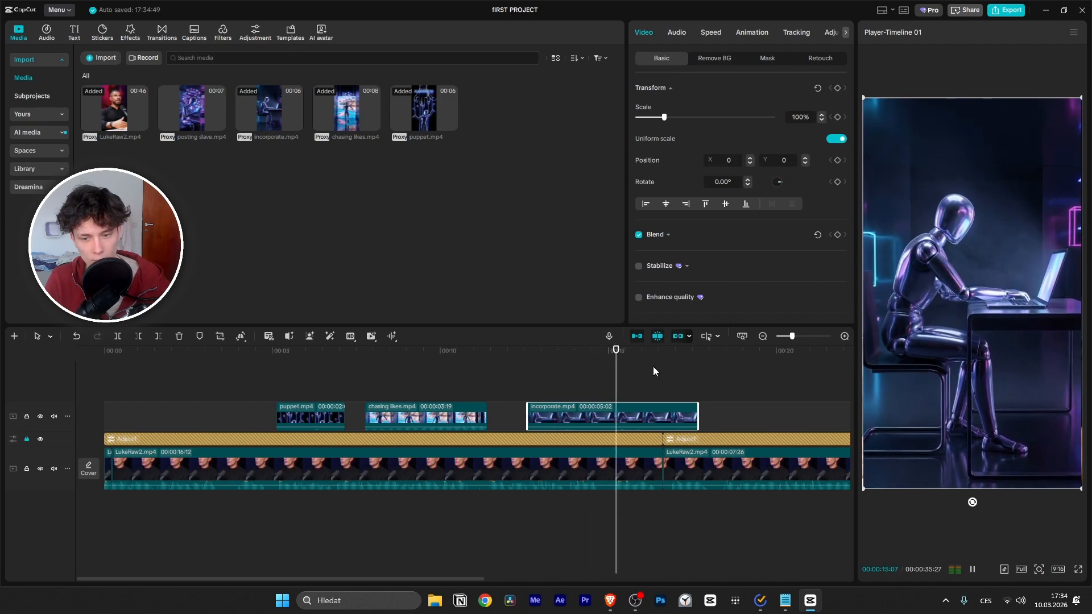
{"action": "key", "text": "space"}
{"action": "left_click_drag", "start_coordinate": [620, 358], "coordinate": [611, 358]}
{"action": "left_click_drag", "start_coordinate": [698, 416], "coordinate": [611, 416]}
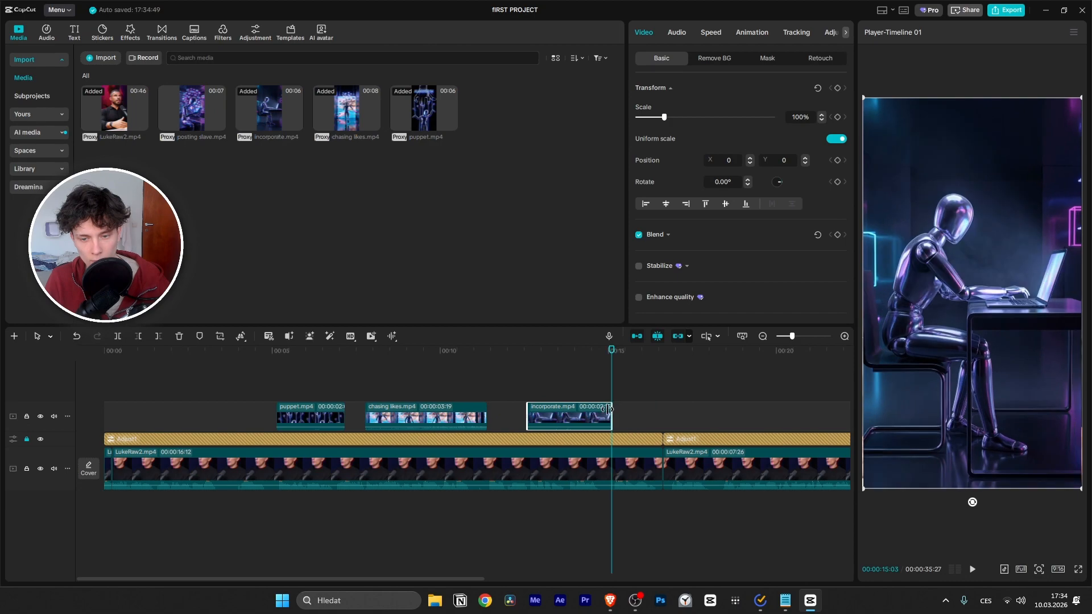
Step: Replay the incorporate.mp4 section, trim the clip's start until it is 00:00:02:01 long, and move it back to about 00:00:12:18
{"action": "left_click_drag", "start_coordinate": [610, 378], "coordinate": [530, 375]}
{"action": "key", "text": "space"}
{"action": "scroll", "coordinate": [663, 395], "scroll_direction": "up", "scroll_amount": 2}
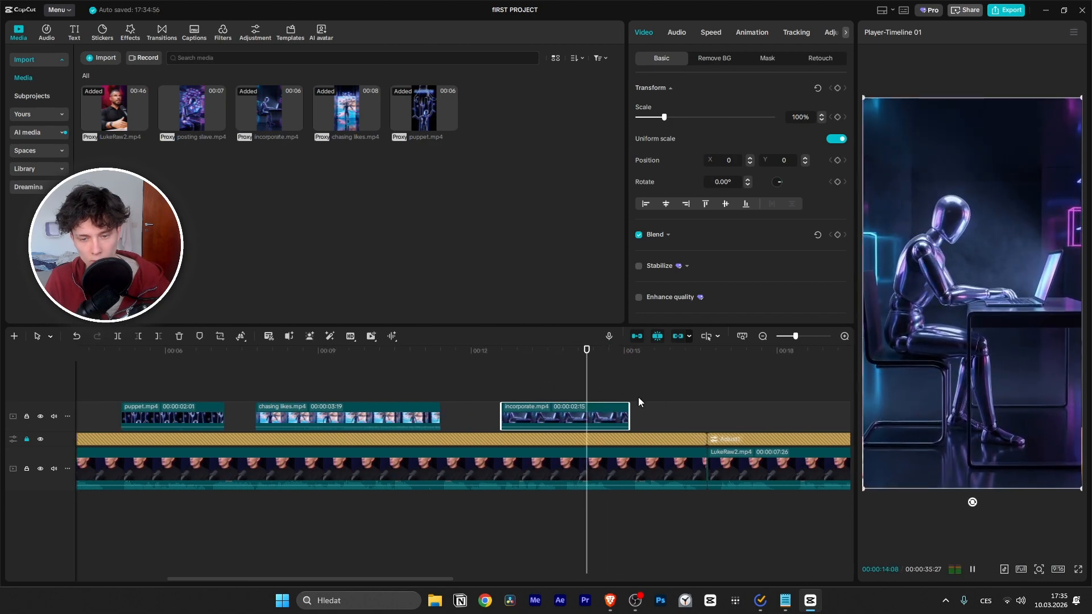
{"action": "left_click", "coordinate": [590, 369]}
{"action": "left_click", "coordinate": [494, 380]}
{"action": "key", "text": "space"}
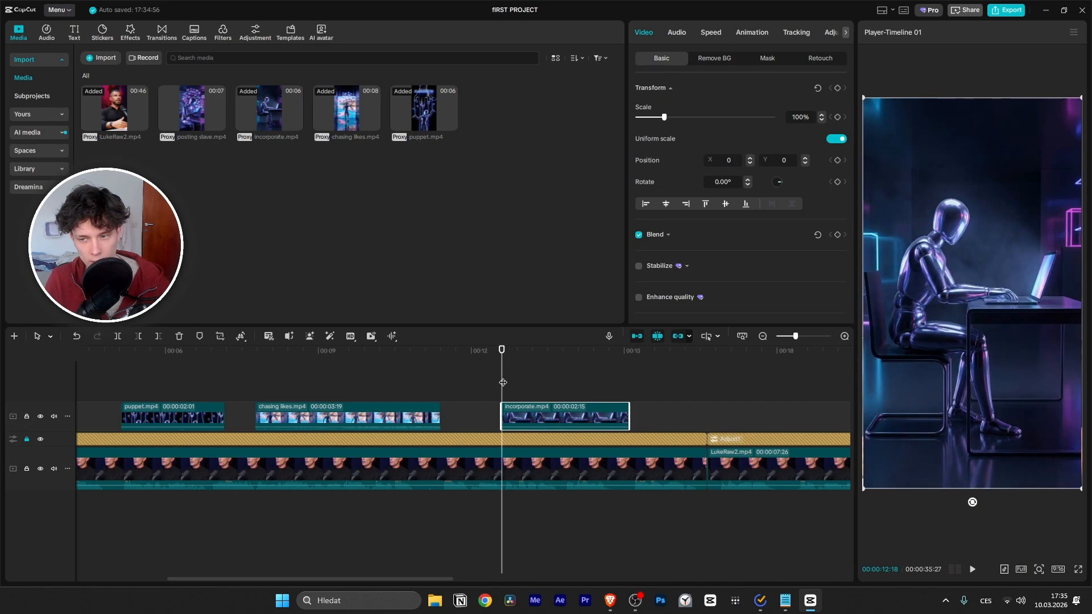
{"action": "left_click_drag", "start_coordinate": [497, 416], "coordinate": [529, 410]}
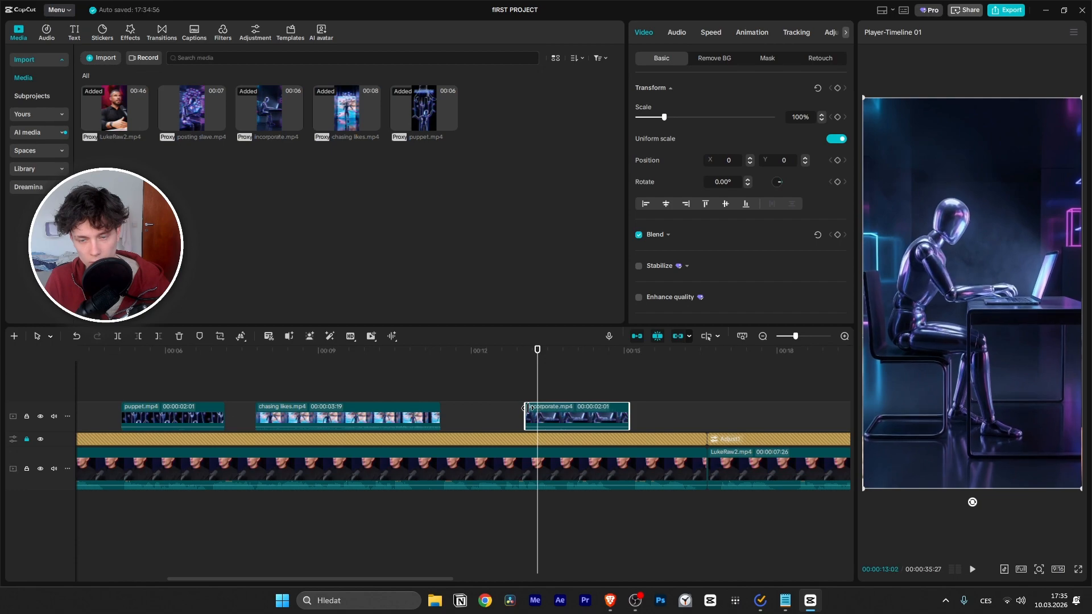
{"action": "left_click_drag", "start_coordinate": [597, 417], "coordinate": [583, 416]}
Step: Replay the incorporate.mp4 section and extend the clip's end until it is 00:00:02:17 long
{"action": "left_click_drag", "start_coordinate": [537, 373], "coordinate": [528, 414]}
{"action": "key", "text": "space"}
{"action": "key", "text": "space"}
{"action": "key", "text": "space"}
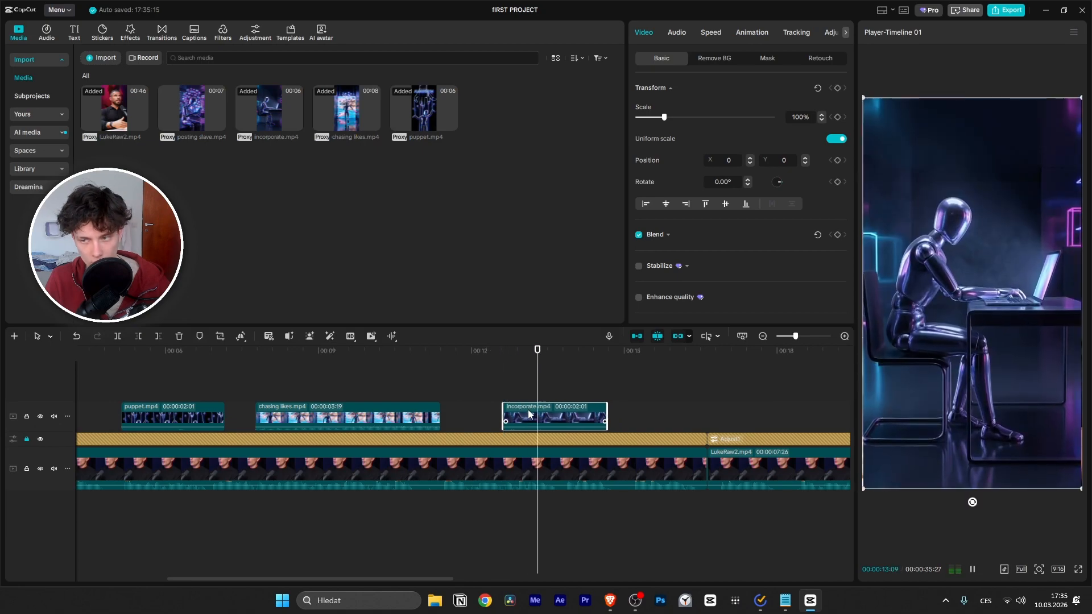
{"action": "key", "text": "space"}
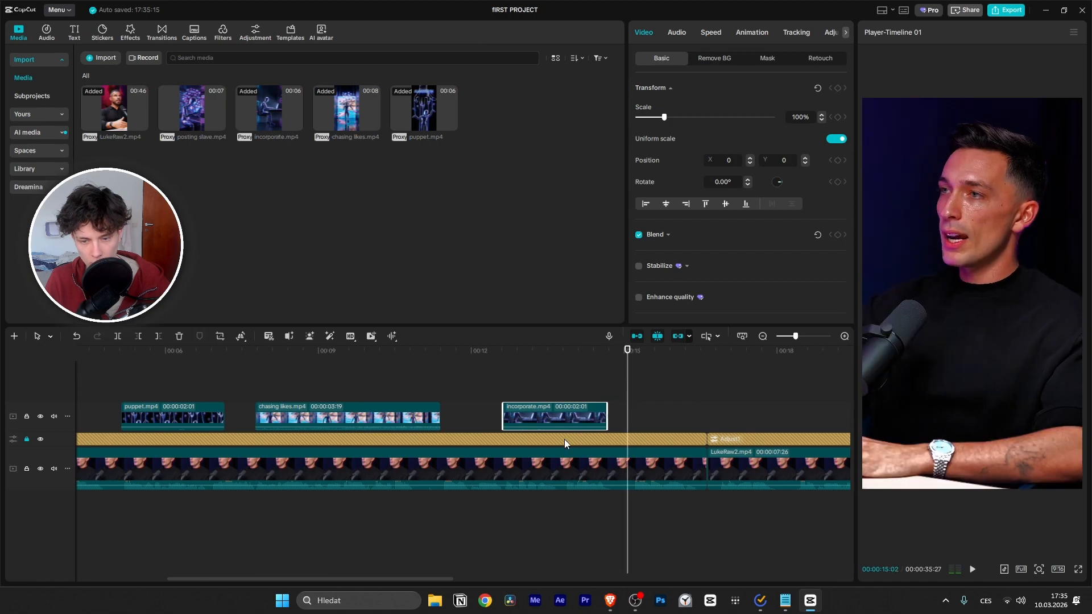
{"action": "left_click_drag", "start_coordinate": [612, 422], "coordinate": [622, 422]}
{"action": "left_click_drag", "start_coordinate": [627, 380], "coordinate": [587, 378]}
{"action": "key", "text": "space"}
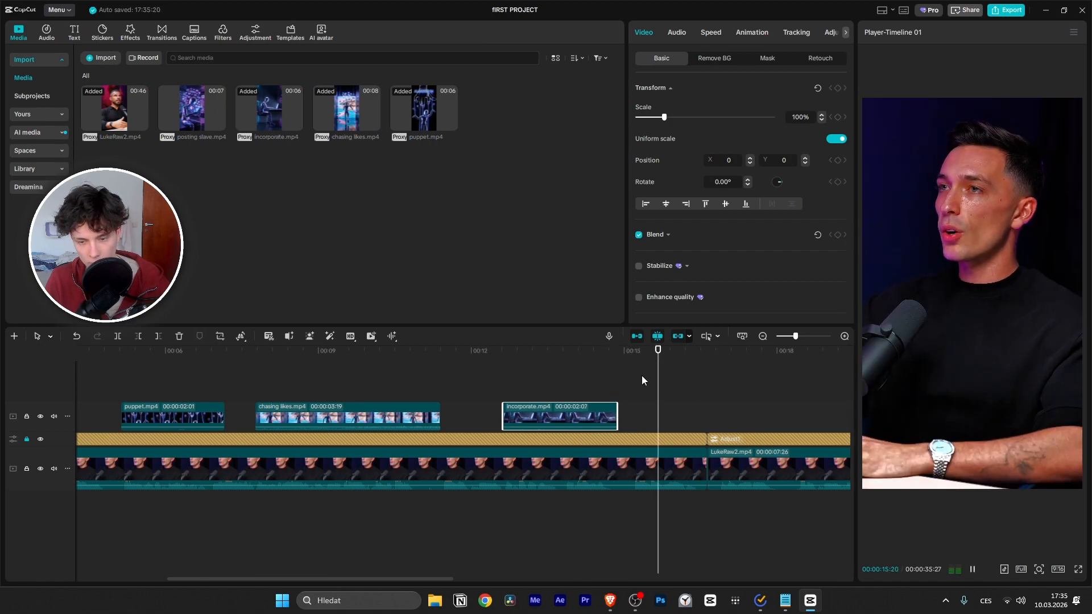
{"action": "key", "text": "space"}
{"action": "left_click_drag", "start_coordinate": [620, 408], "coordinate": [632, 411]}
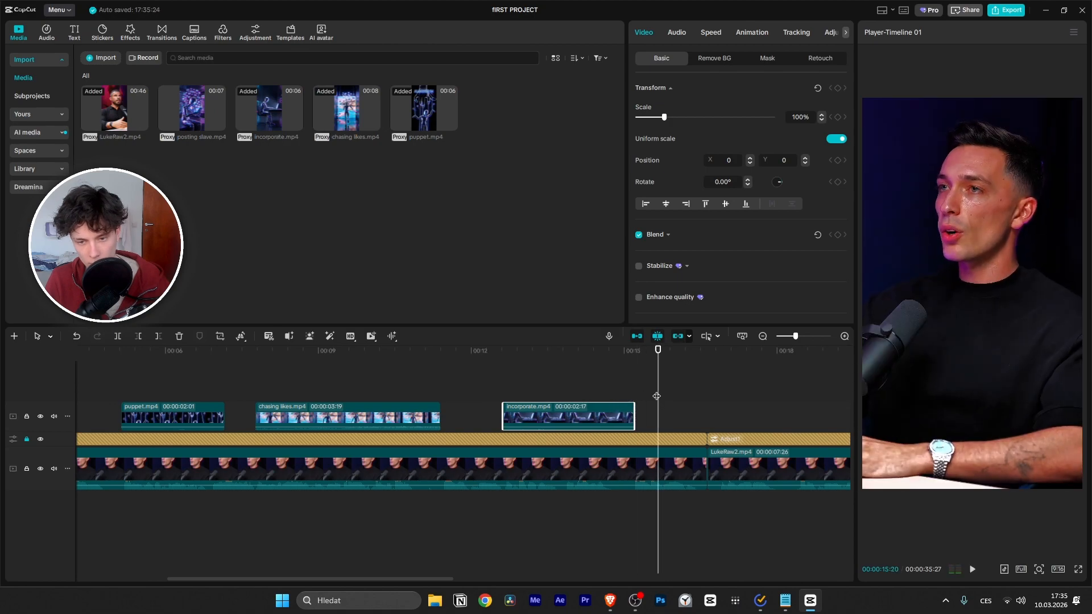
Step: Replay the start of chasing likes.mp4, trim its beginning to a 00:00:03:16 duration, and shift it to about 00:00:07:22
{"action": "key", "text": "space"}
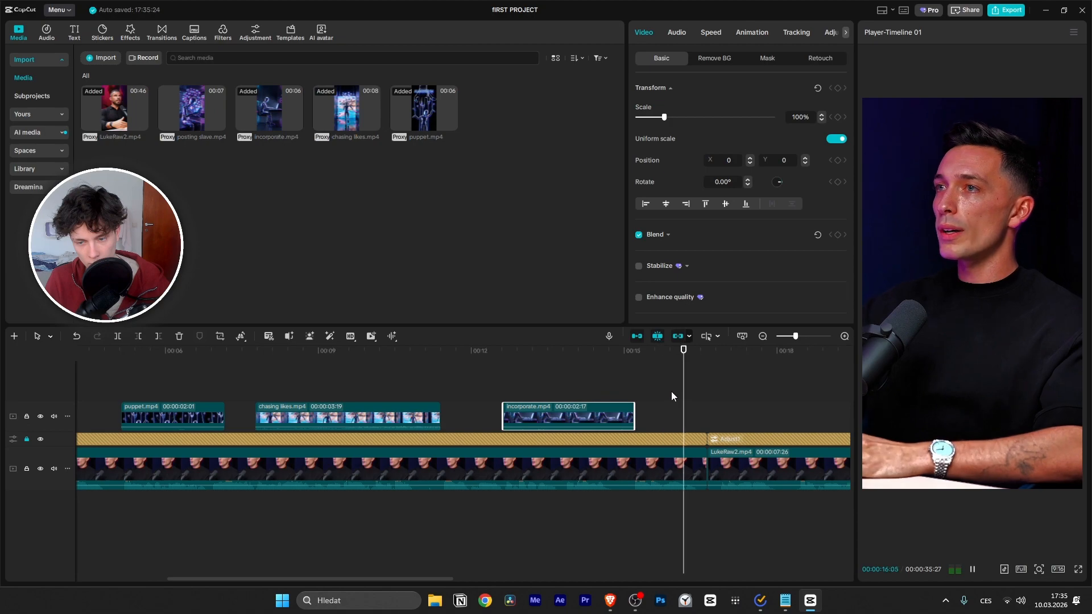
{"action": "left_click_drag", "start_coordinate": [724, 386], "coordinate": [261, 400]}
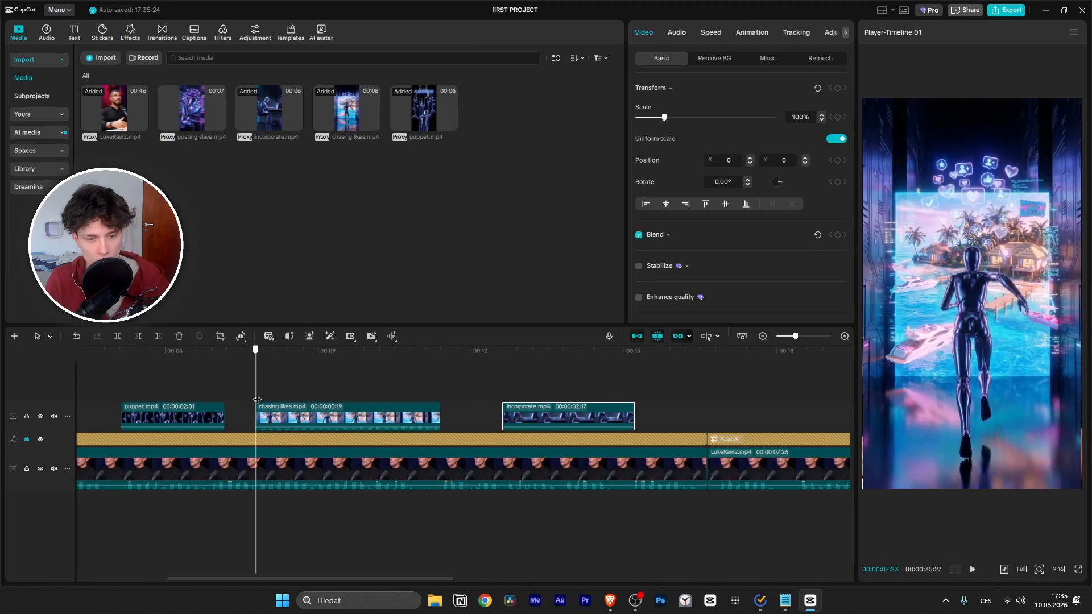
{"action": "key", "text": "space"}
{"action": "key", "text": "space"}
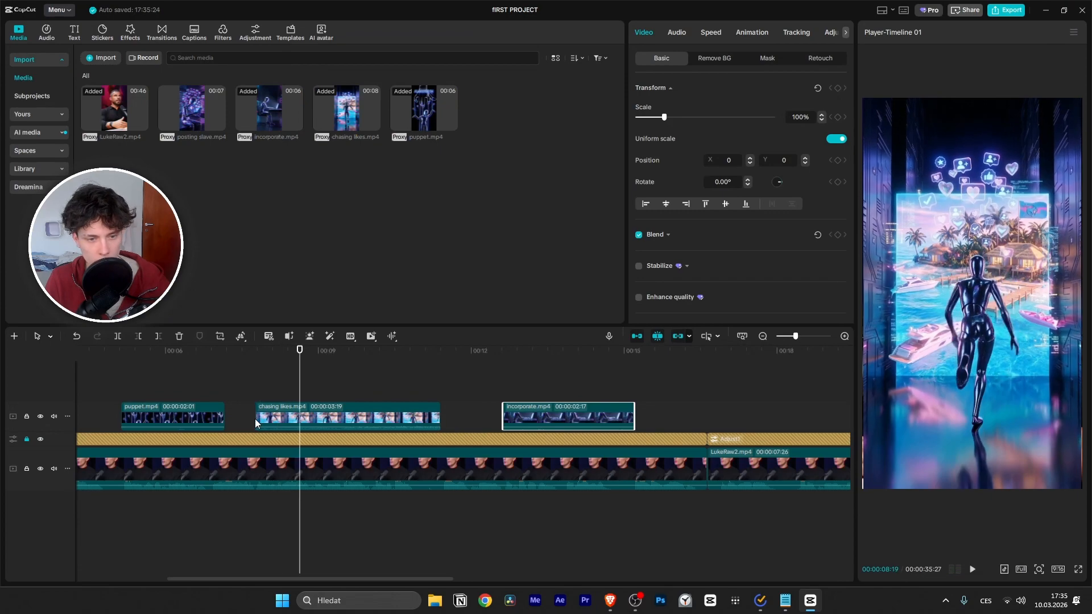
{"action": "left_click_drag", "start_coordinate": [254, 419], "coordinate": [264, 418]}
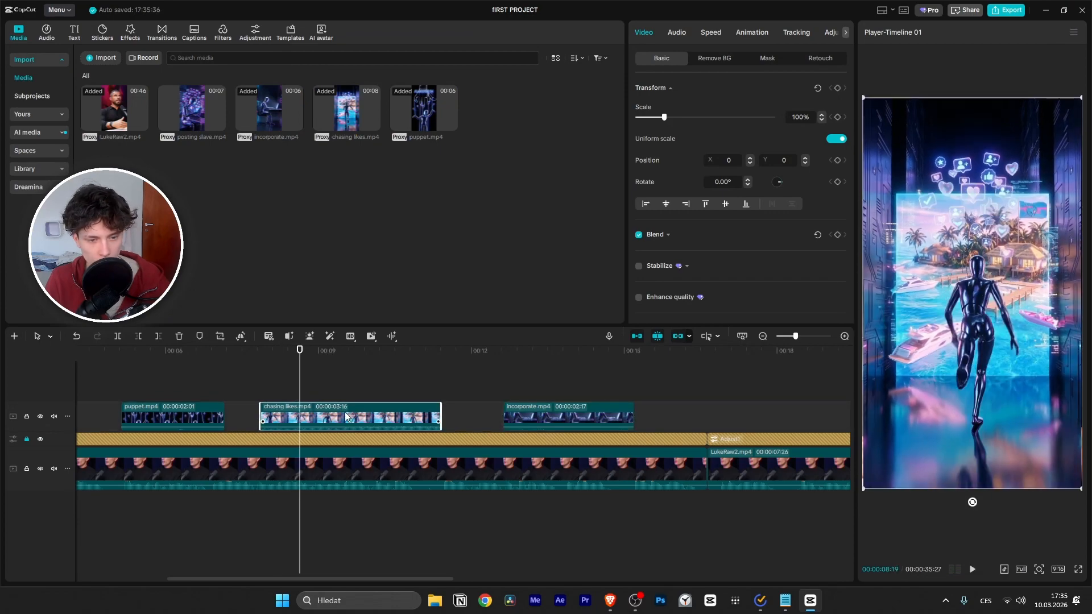
{"action": "left_click", "coordinate": [293, 379]}
{"action": "left_click", "coordinate": [247, 392]}
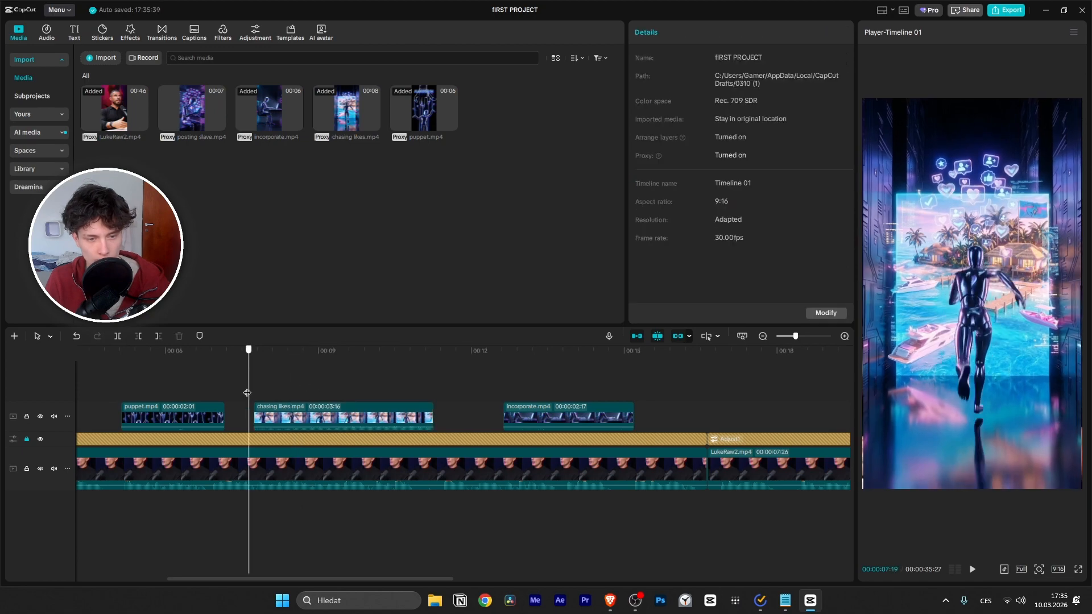
Step: Replay the chasing likes.mp4 section, extend the clip's end to a 00:00:03:20 duration, and play on through incorporate.mp4
{"action": "left_click", "coordinate": [204, 388]}
{"action": "key", "text": "space"}
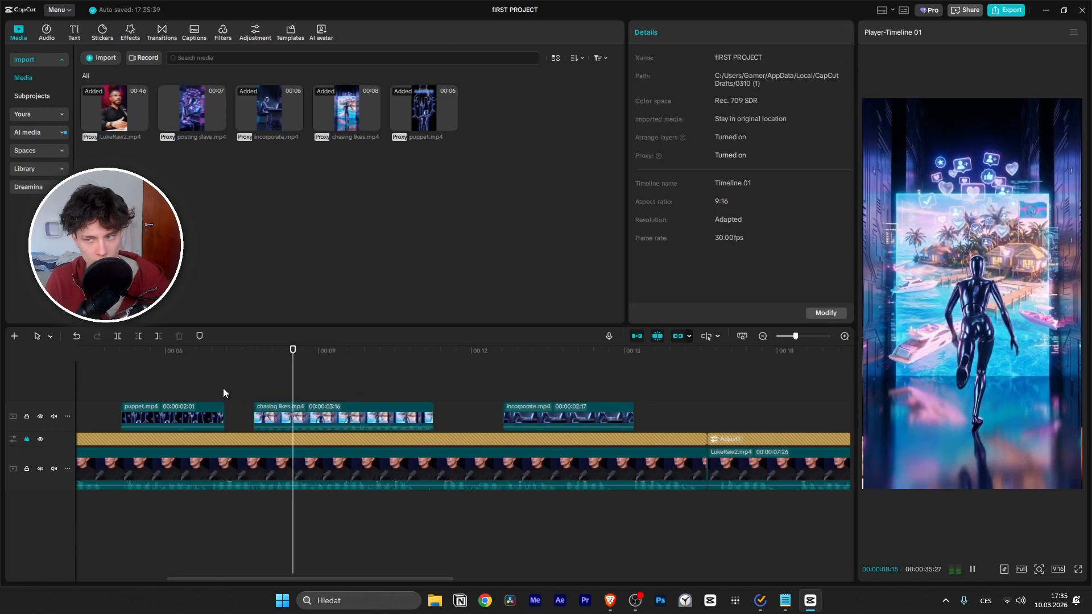
{"action": "left_click", "coordinate": [218, 392]}
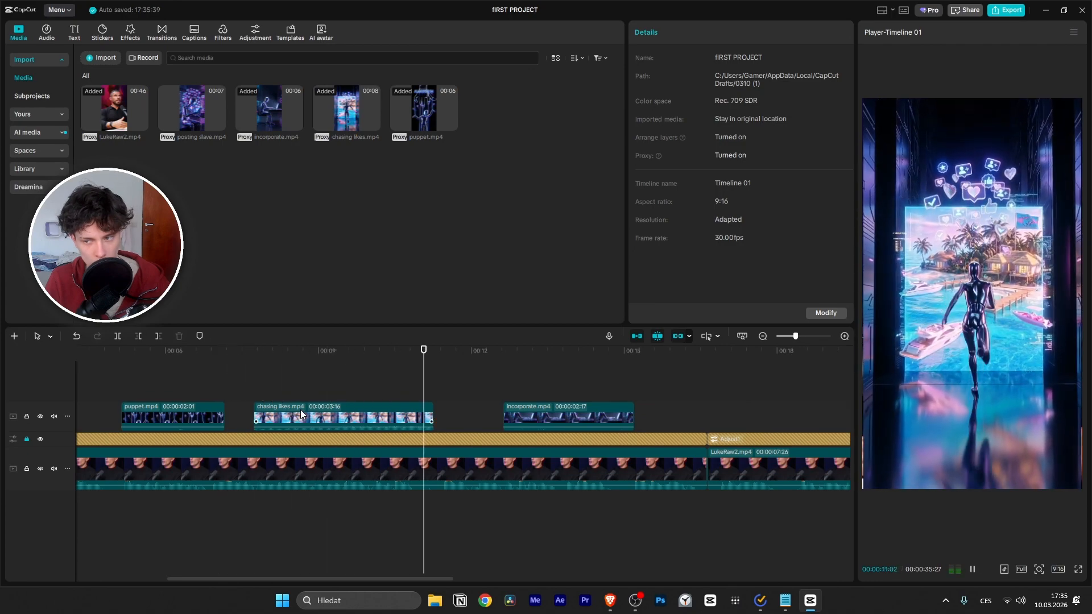
{"action": "key", "text": "space"}
{"action": "left_click_drag", "start_coordinate": [431, 419], "coordinate": [441, 419]}
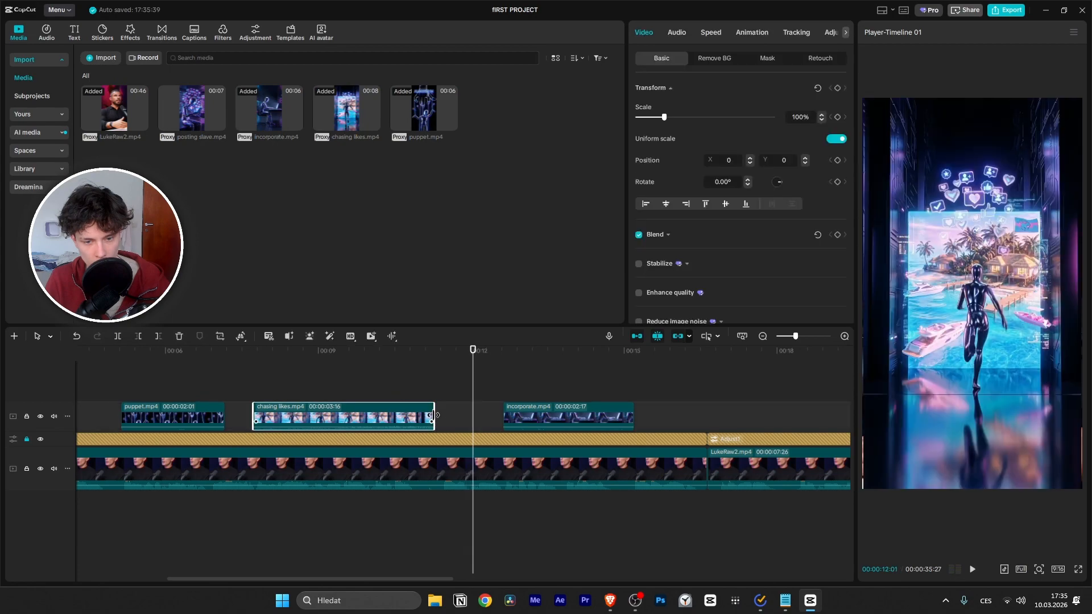
{"action": "left_click", "coordinate": [425, 351]}
{"action": "key", "text": "space"}
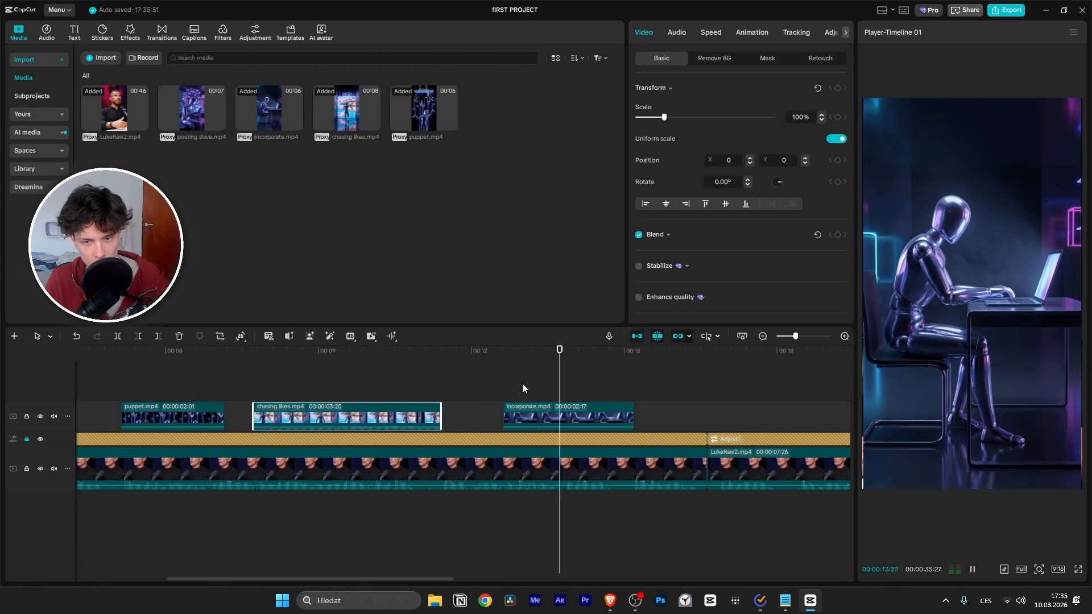
{"action": "key", "text": "space"}
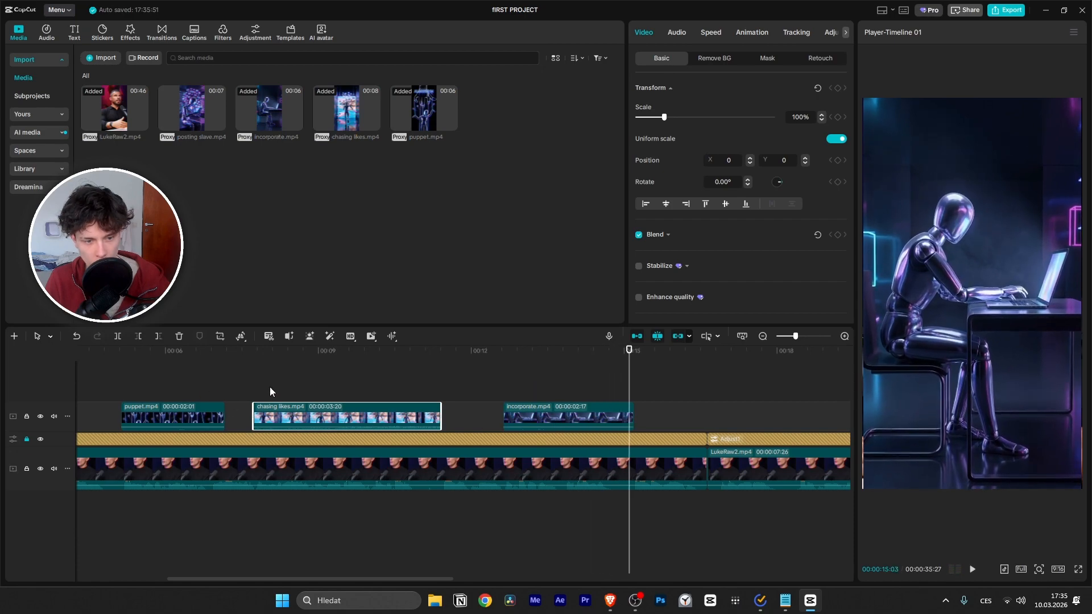
Step: Play the speech following incorporate.mp4 to find the next B-roll spot, and park the playhead at 00:00:19:09
{"action": "scroll", "coordinate": [288, 430], "scroll_direction": "up", "scroll_amount": 3, "text": "ctrl"}
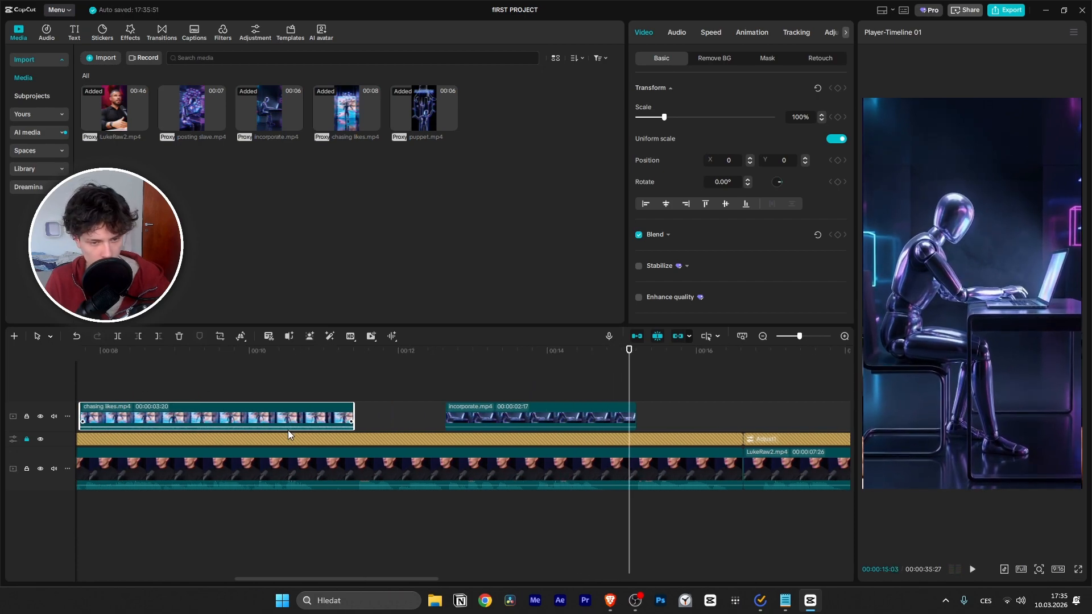
{"action": "left_click_drag", "start_coordinate": [364, 580], "coordinate": [271, 560]}
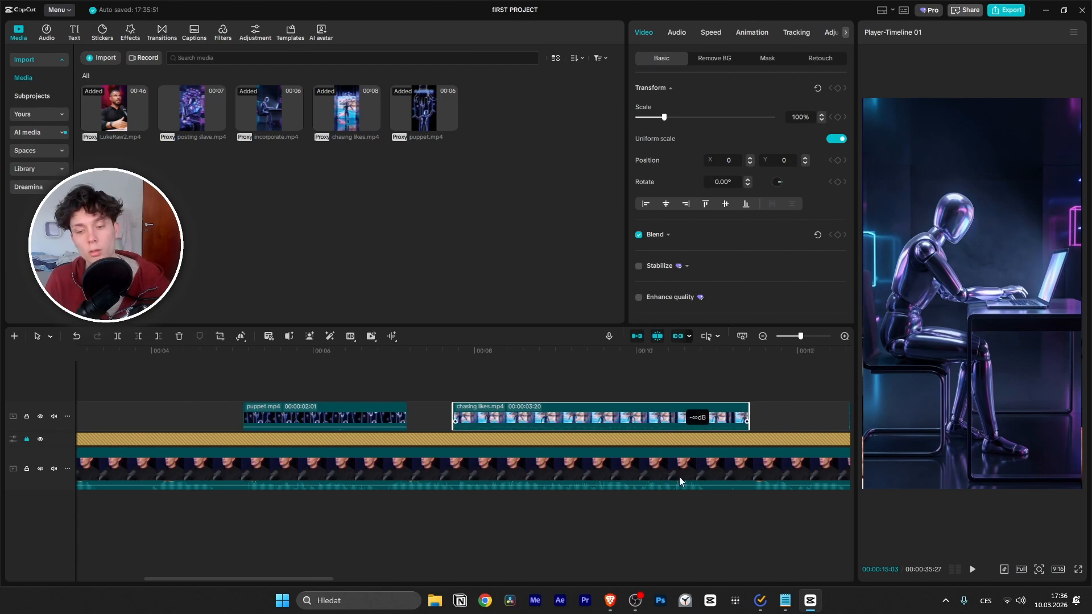
{"action": "scroll", "coordinate": [479, 397], "scroll_direction": "down", "scroll_amount": 3, "text": "ctrl"}
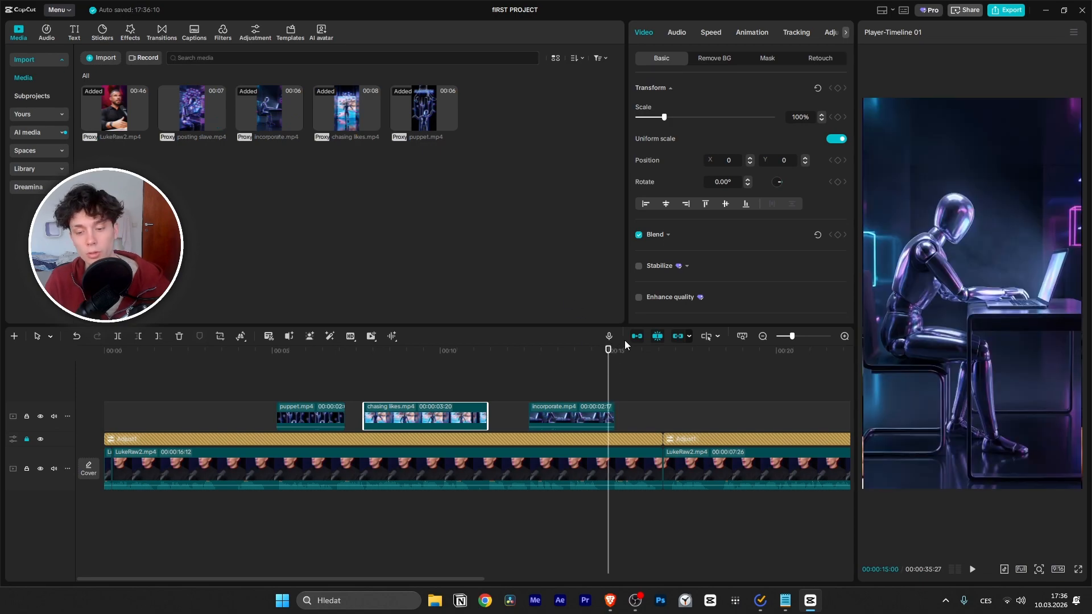
{"action": "key", "text": "space"}
{"action": "scroll", "coordinate": [697, 416], "scroll_direction": "down", "scroll_amount": 3, "text": "ctrl"}
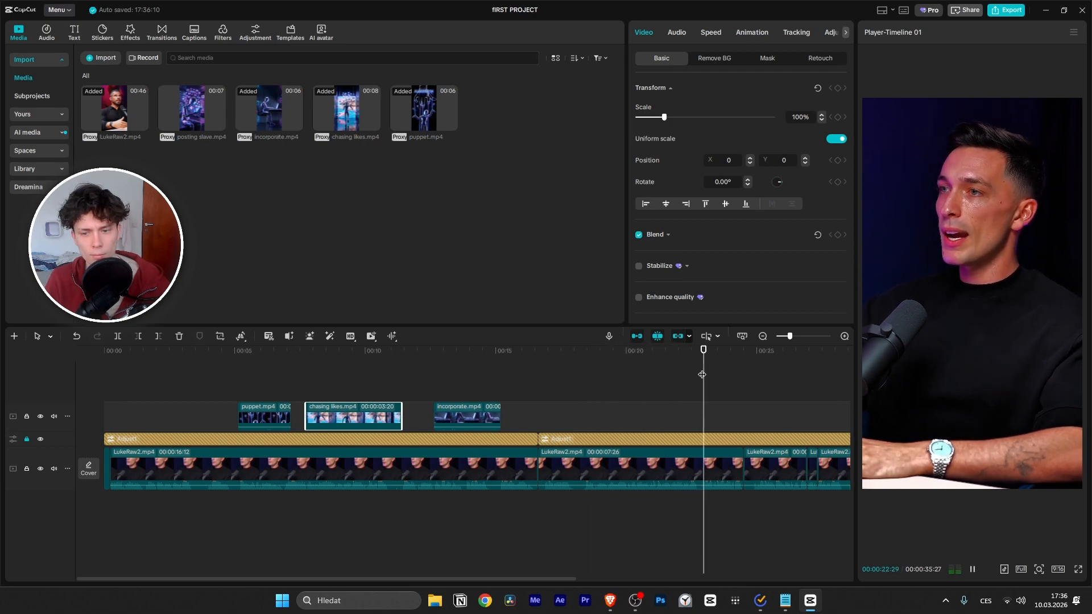
{"action": "key", "text": "space"}
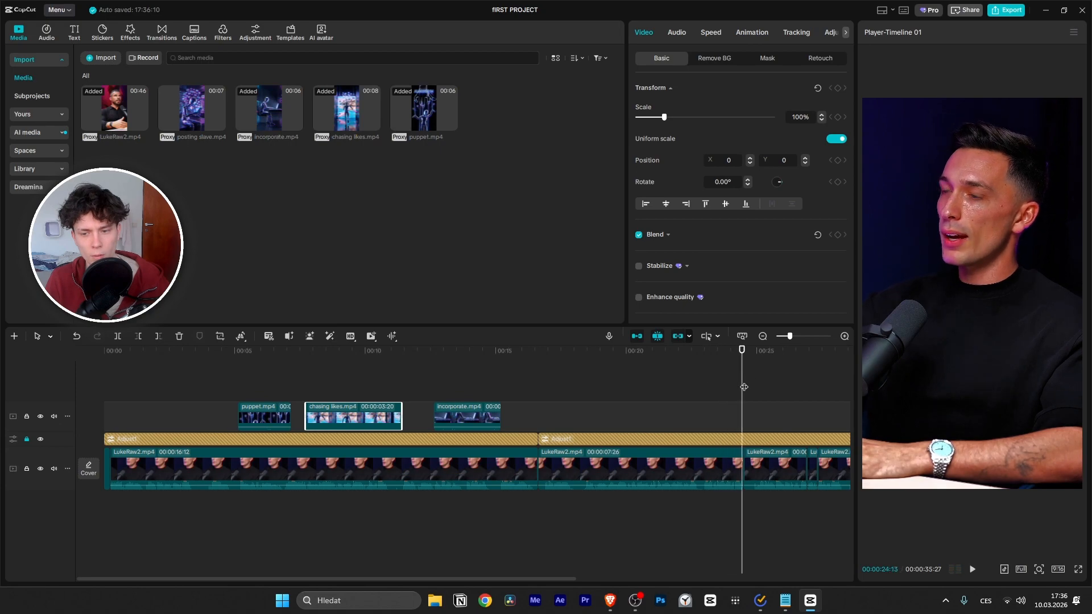
{"action": "left_click_drag", "start_coordinate": [742, 387], "coordinate": [579, 401]}
{"action": "key", "text": "space"}
{"action": "scroll", "coordinate": [609, 400], "scroll_direction": "up", "scroll_amount": 2}
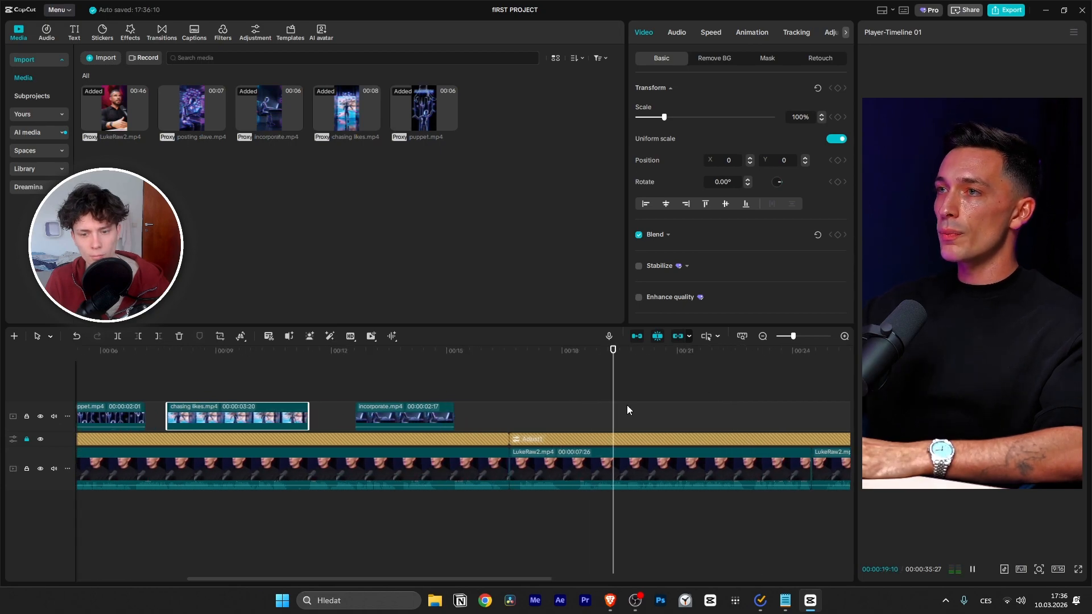
{"action": "left_click_drag", "start_coordinate": [651, 408], "coordinate": [553, 416]}
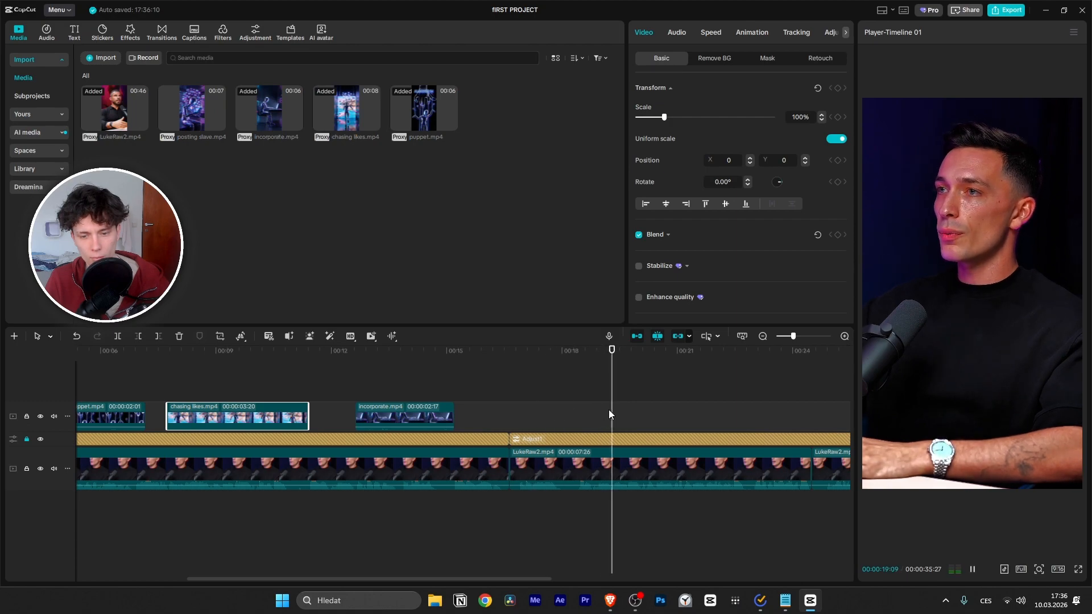
{"action": "key", "text": "space"}
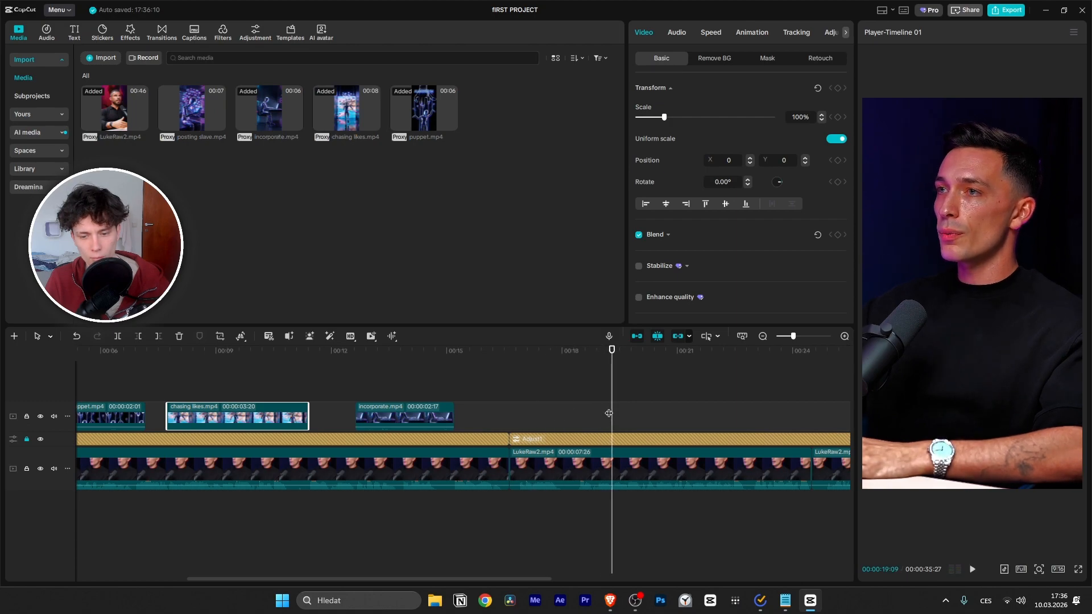
Step: Add a marker to the 00:00:07:26 LukeRaw2.mp4 clip at 00:00:19:09 and place posting slave.mp4 on the overlay track starting at that marker
{"action": "left_click", "coordinate": [623, 459]}
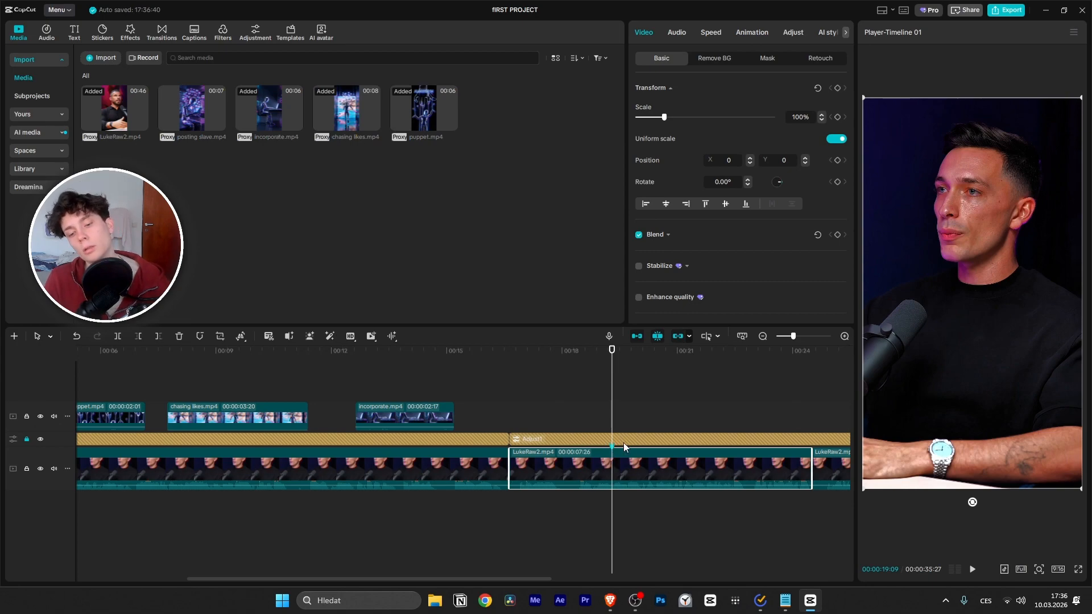
{"action": "left_click_drag", "start_coordinate": [614, 383], "coordinate": [653, 393]}
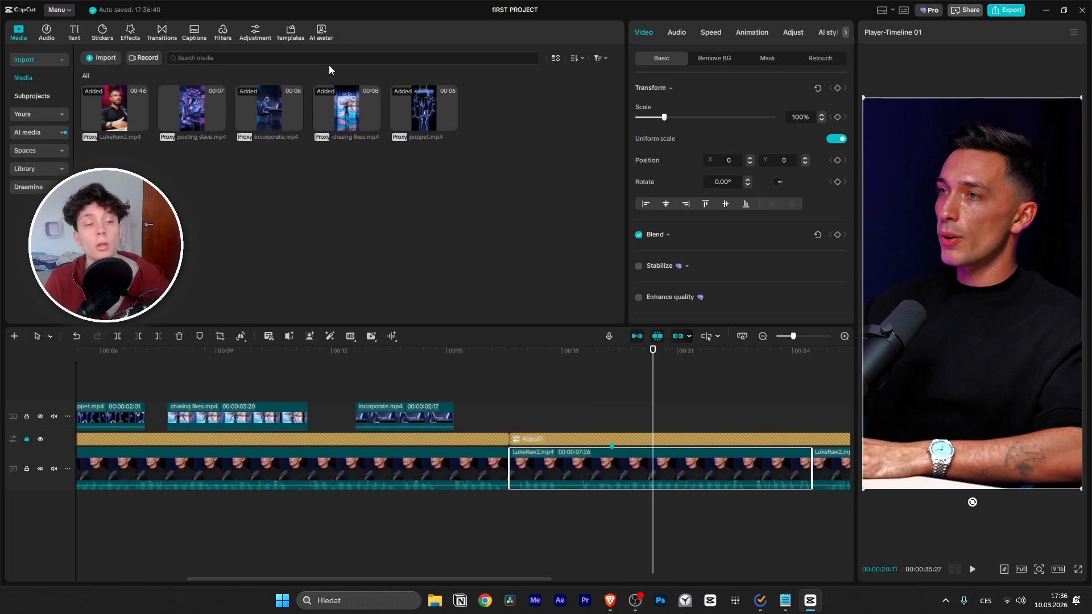
{"action": "left_click_drag", "start_coordinate": [178, 118], "coordinate": [613, 418]}
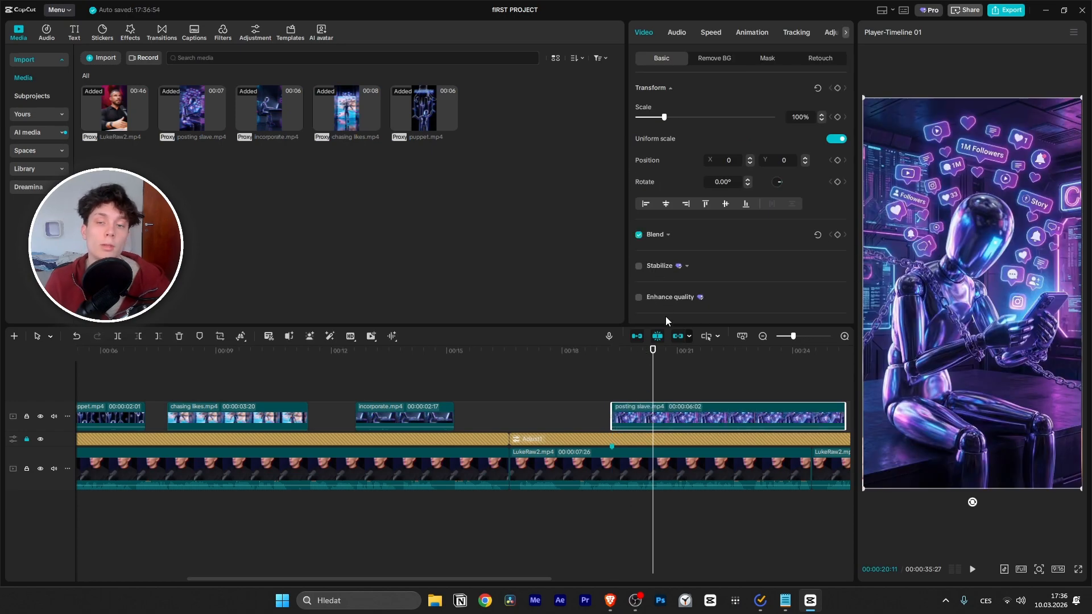
{"action": "key", "text": "m"}
Step: Replay the posting slave.mp4 section, trim its beginning to a 00:00:05:17 duration, and realign its start with the marker
{"action": "left_click_drag", "start_coordinate": [655, 381], "coordinate": [595, 368]}
{"action": "key", "text": "space"}
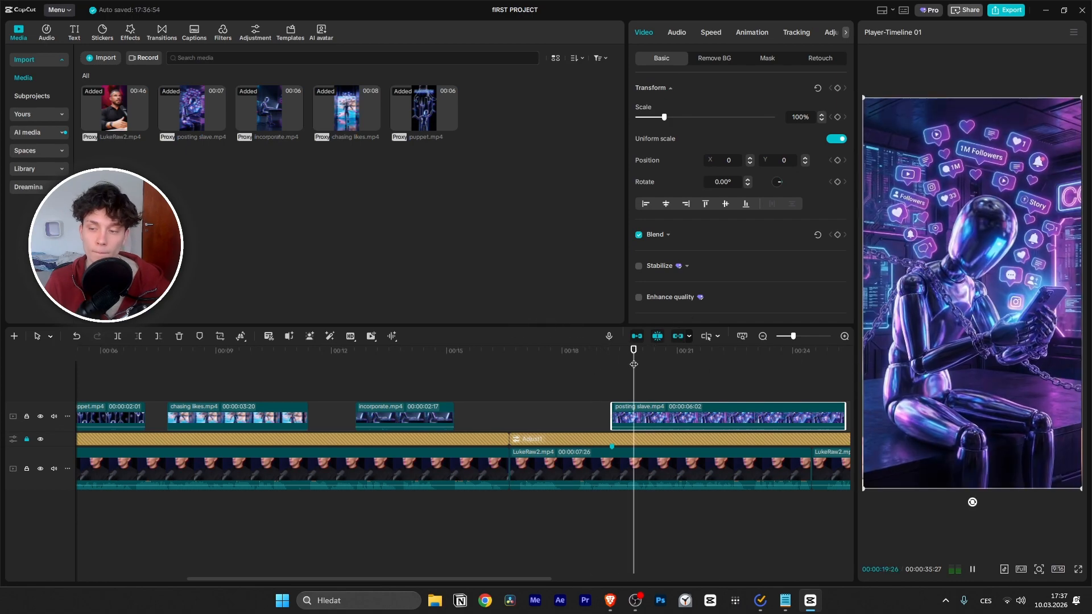
{"action": "scroll", "coordinate": [687, 393], "scroll_direction": "down", "scroll_amount": 1}
{"action": "key", "text": "space"}
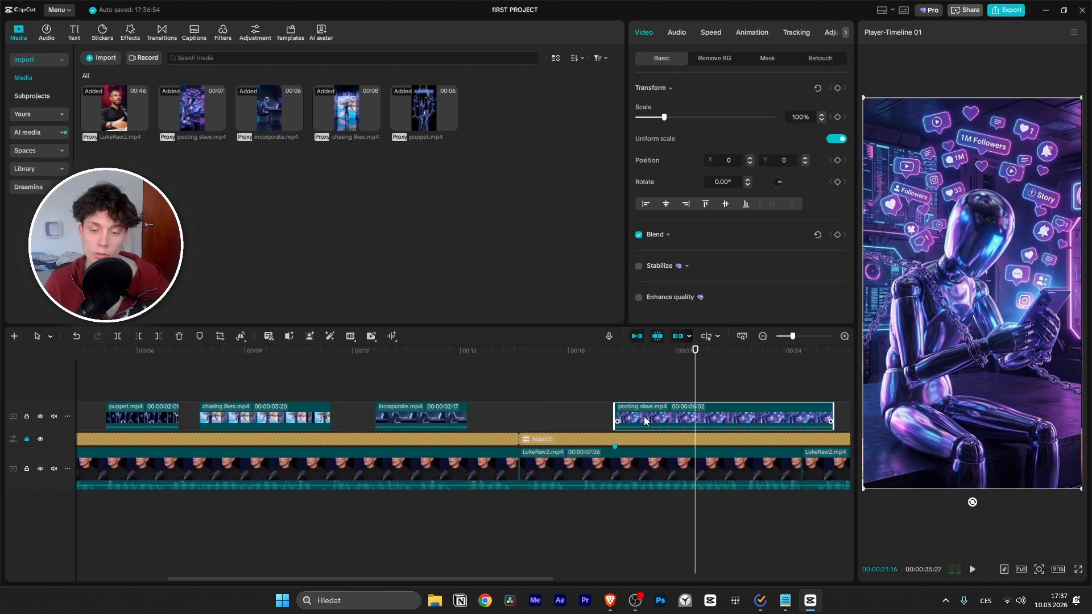
{"action": "left_click_drag", "start_coordinate": [614, 414], "coordinate": [638, 417]}
Step: Replay the posting slave.mp4 section and trim the clip's end at about 00:00:22:29, giving a 00:00:03:20 duration
{"action": "left_click", "coordinate": [607, 358]}
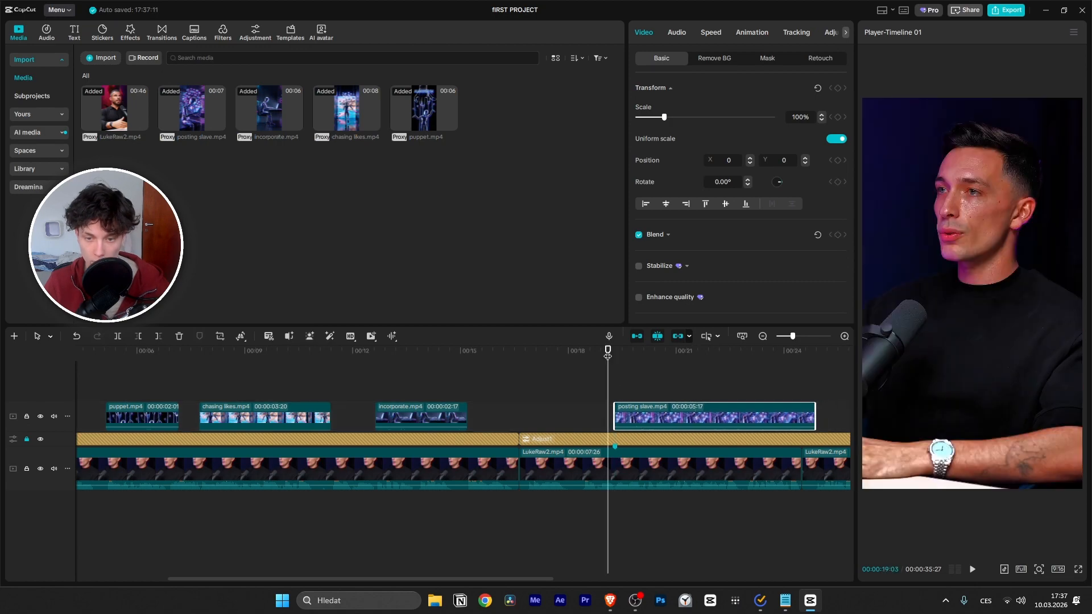
{"action": "key", "text": "space"}
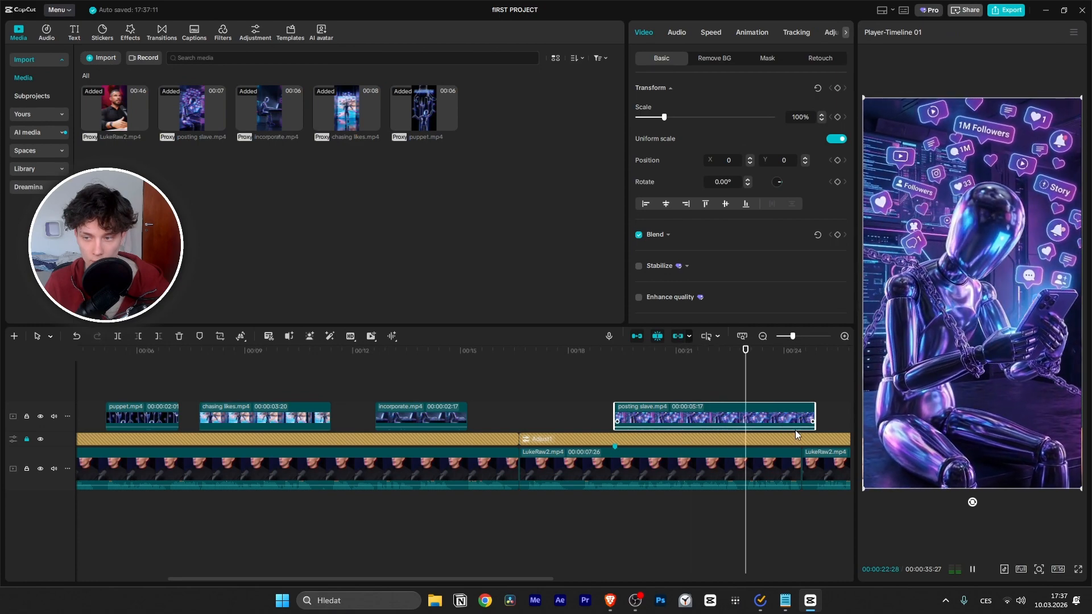
{"action": "key", "text": "space"}
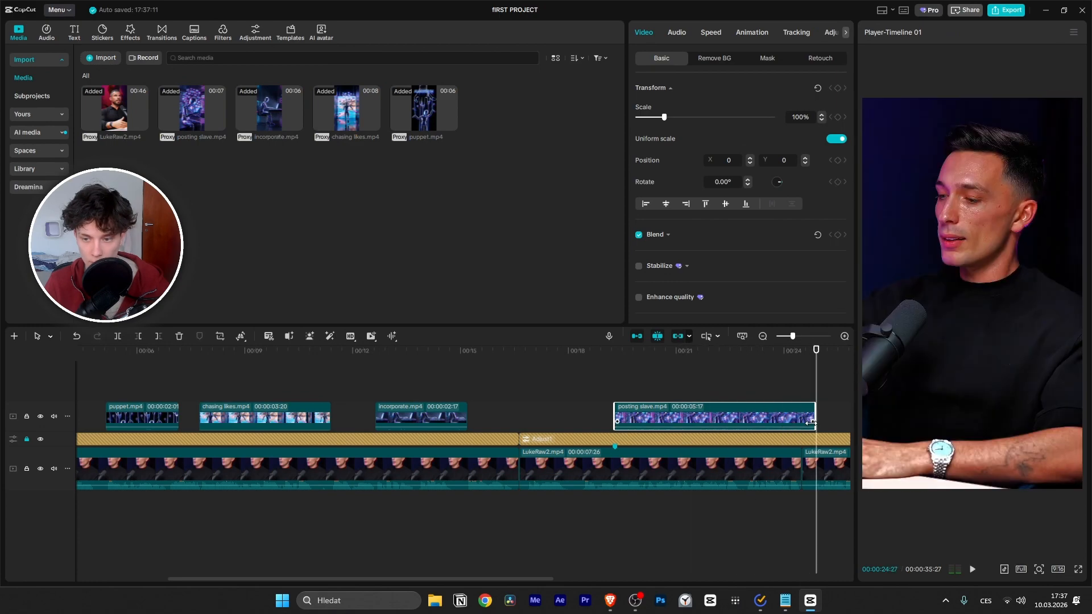
{"action": "scroll", "coordinate": [756, 406], "scroll_direction": "down", "scroll_amount": 2}
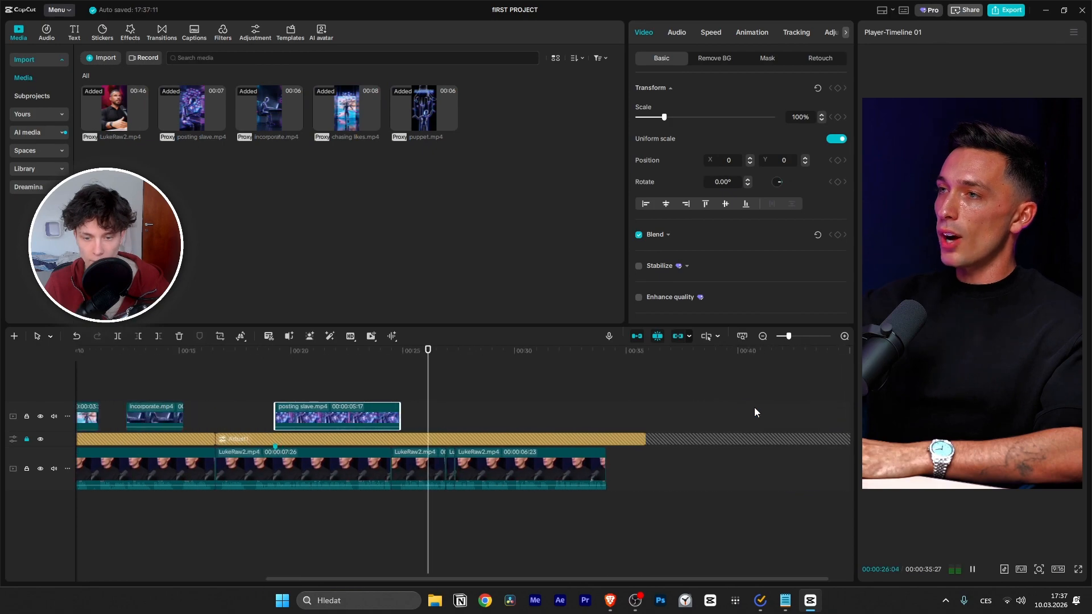
{"action": "left_click_drag", "start_coordinate": [457, 383], "coordinate": [260, 382]}
{"action": "key", "text": "space"}
{"action": "scroll", "coordinate": [318, 392], "scroll_direction": "up", "scroll_amount": 3}
{"action": "scroll", "coordinate": [382, 399], "scroll_direction": "up", "scroll_amount": 2}
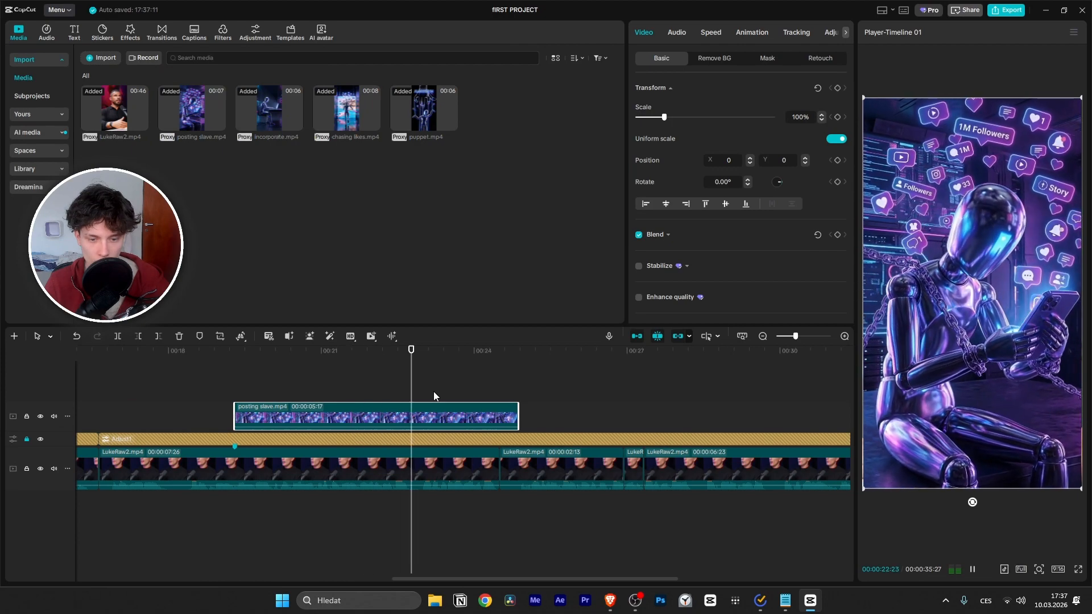
{"action": "key", "text": "space"}
{"action": "left_click_drag", "start_coordinate": [444, 396], "coordinate": [421, 399]}
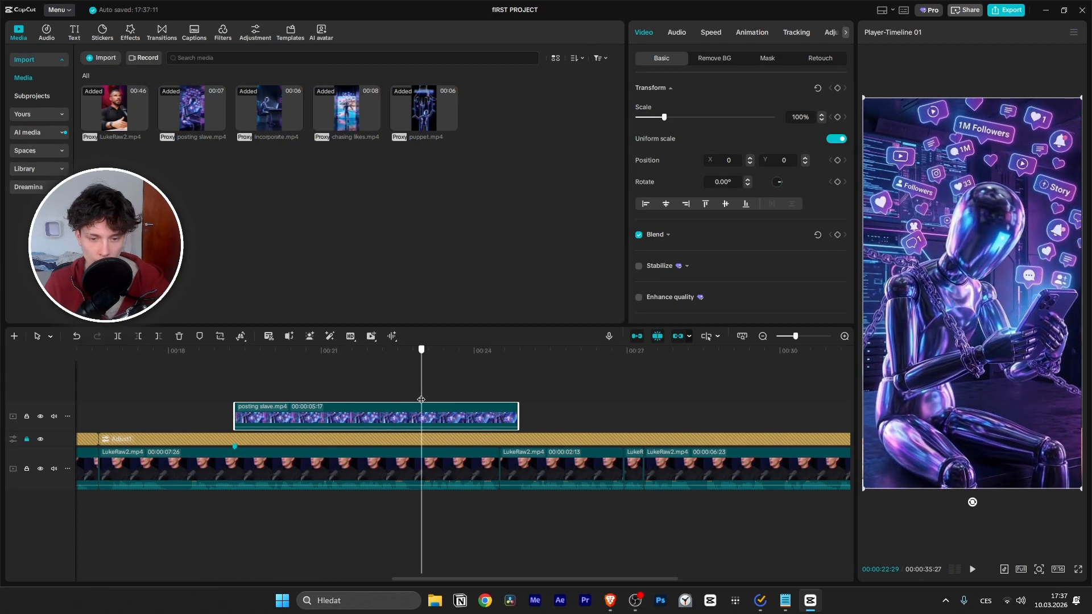
{"action": "left_click_drag", "start_coordinate": [520, 418], "coordinate": [419, 426]}
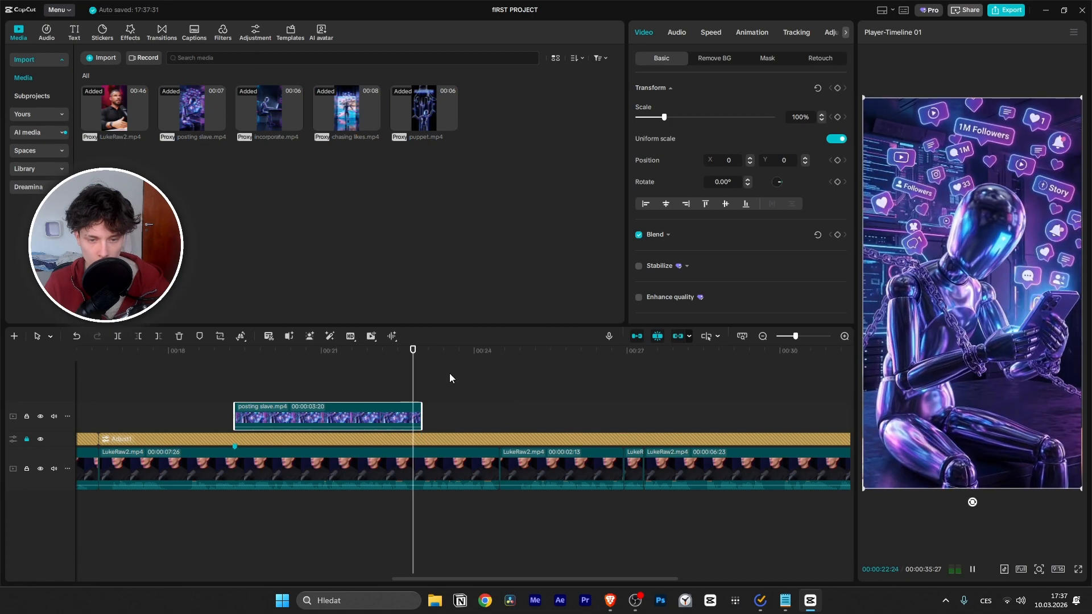
Step: Play from the end of posting slave.mp4 through the remaining talking-head footage to check the rest of the video
{"action": "key", "text": "space"}
{"action": "key", "text": "space"}
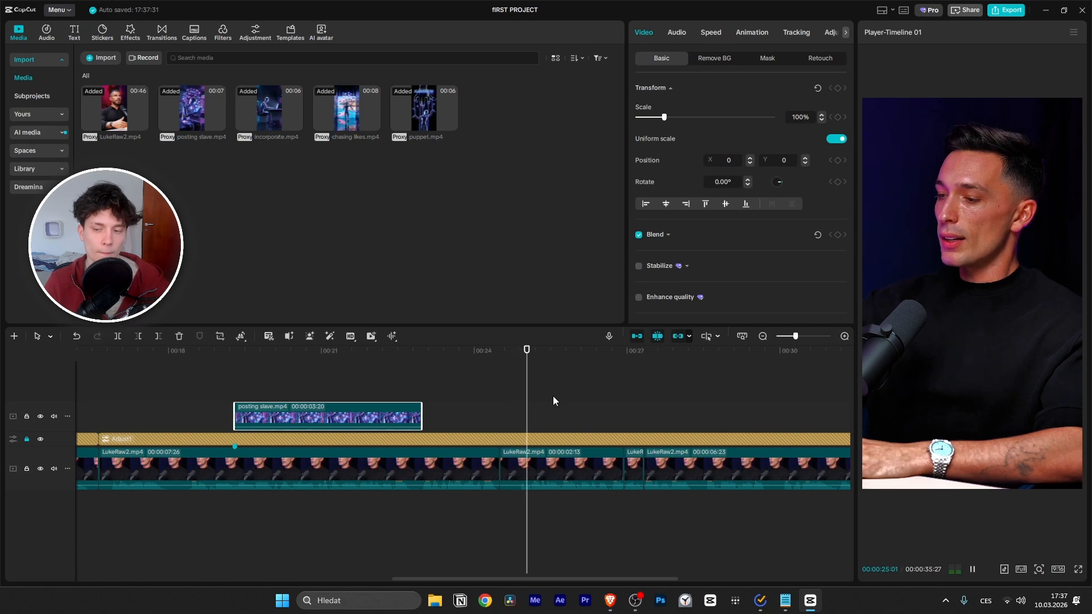
{"action": "scroll", "coordinate": [540, 408], "scroll_direction": "down", "scroll_amount": 4}
{"action": "scroll", "coordinate": [539, 410], "scroll_direction": "down", "scroll_amount": 8}
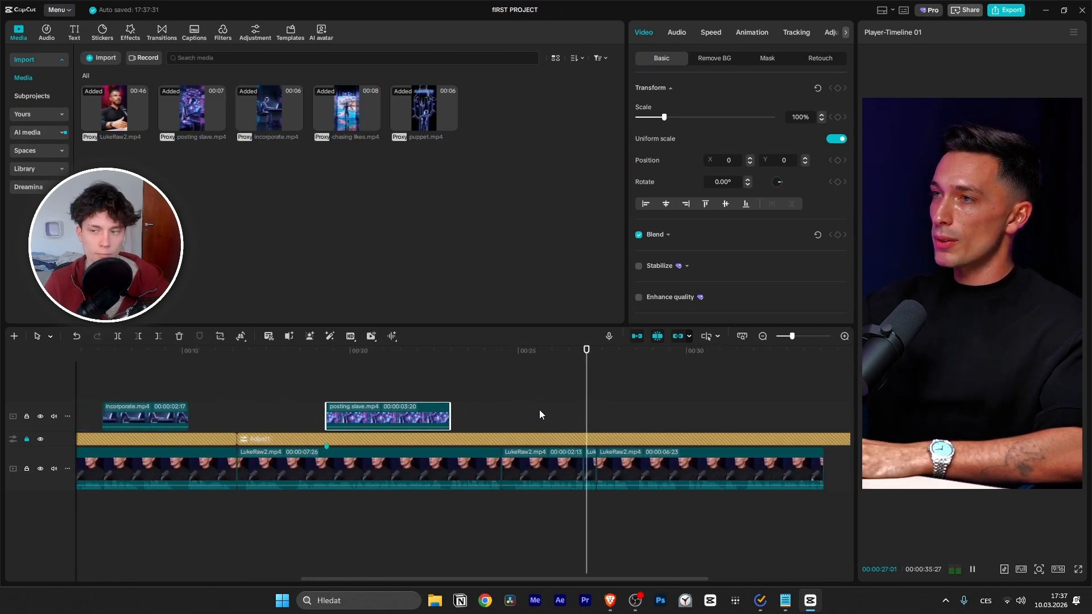
{"action": "scroll", "coordinate": [355, 444], "scroll_direction": "up", "scroll_amount": 6}
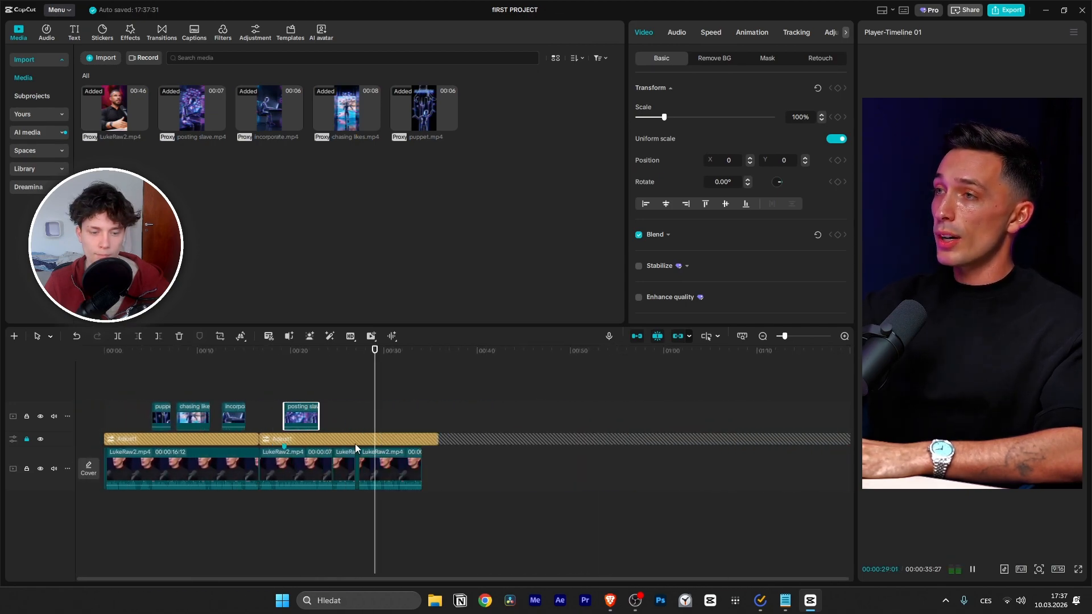
{"action": "scroll", "coordinate": [254, 448], "scroll_direction": "down", "scroll_amount": 2}
{"action": "scroll", "coordinate": [244, 449], "scroll_direction": "up", "scroll_amount": 3}
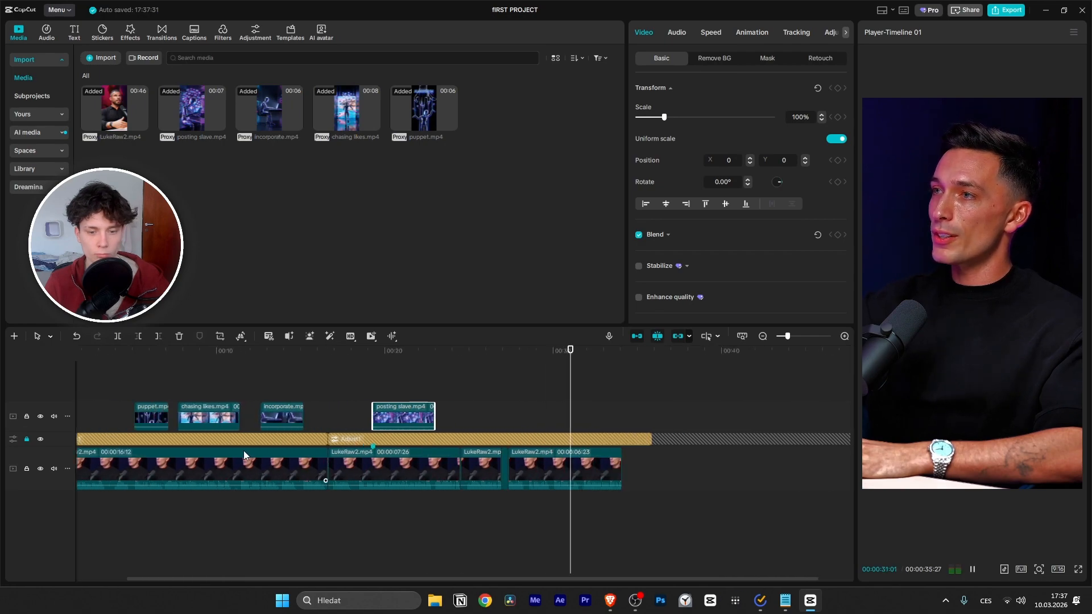
{"action": "scroll", "coordinate": [240, 466], "scroll_direction": "down", "scroll_amount": 3}
{"action": "scroll", "coordinate": [235, 465], "scroll_direction": "up", "scroll_amount": 2}
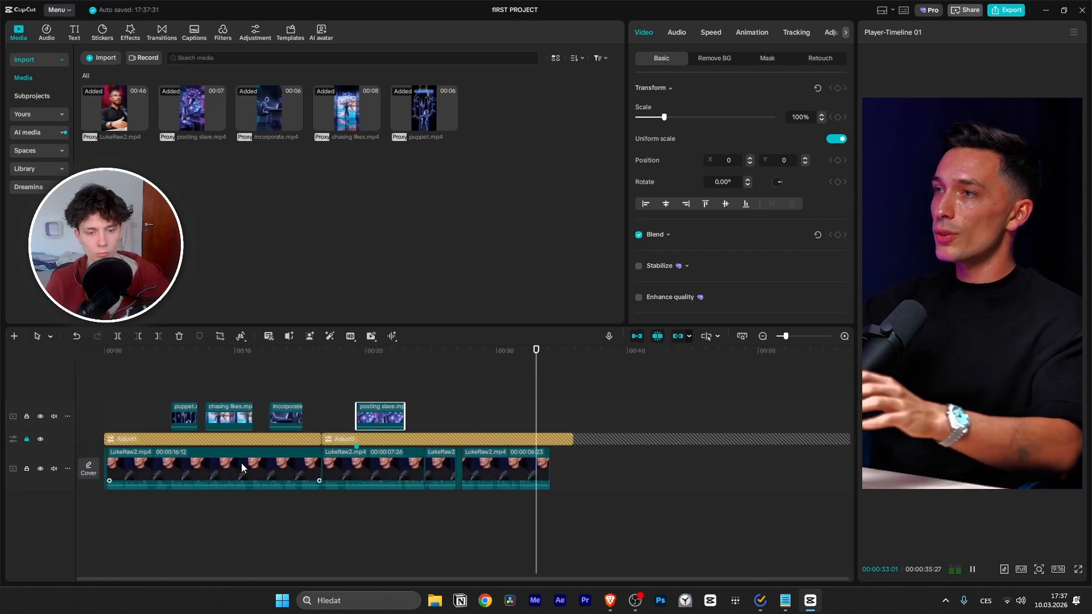
{"action": "scroll", "coordinate": [241, 463], "scroll_direction": "up", "scroll_amount": 1}
{"action": "key", "text": "space"}
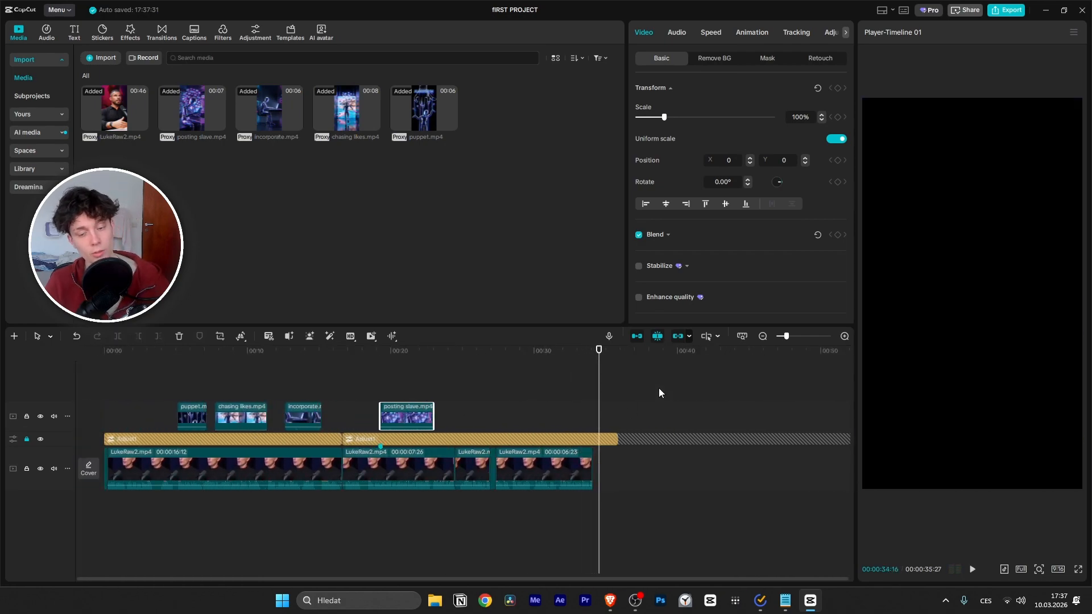
Step: Unlock the adjustment track and shorten the second Adjust1 layer to end with the last LukeRaw2.mp4 clip at 00:00:34:03
{"action": "left_click", "coordinate": [28, 440]}
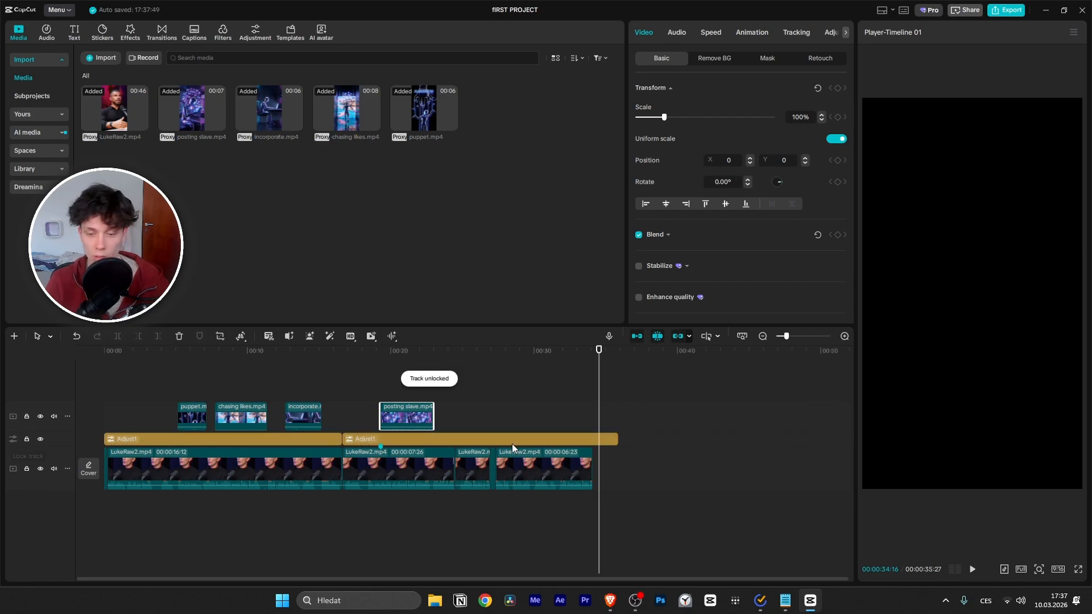
{"action": "left_click", "coordinate": [617, 432]}
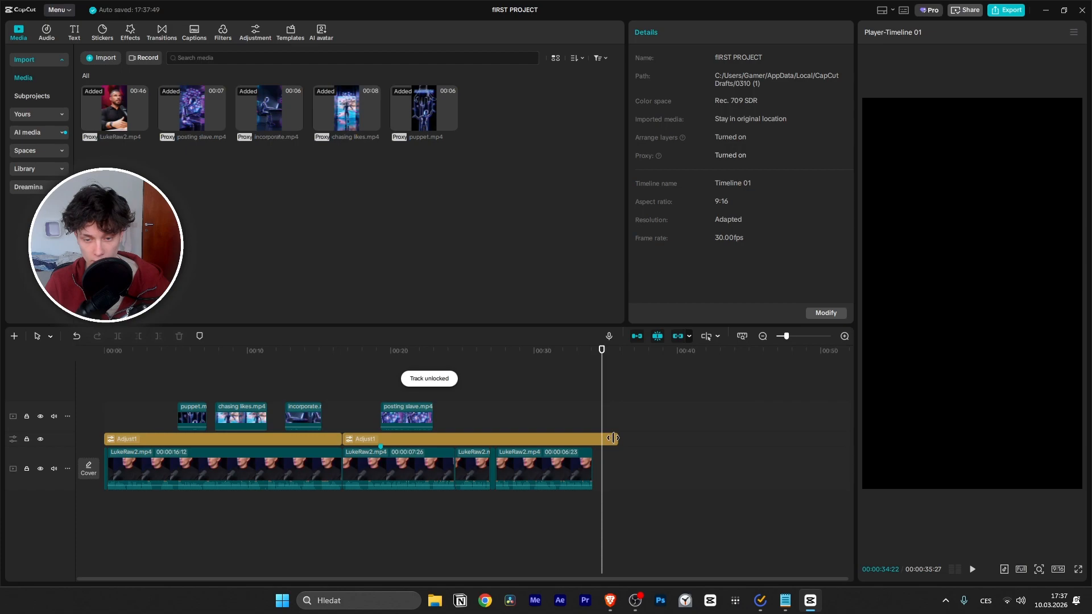
{"action": "left_click_drag", "start_coordinate": [613, 437], "coordinate": [592, 438]}
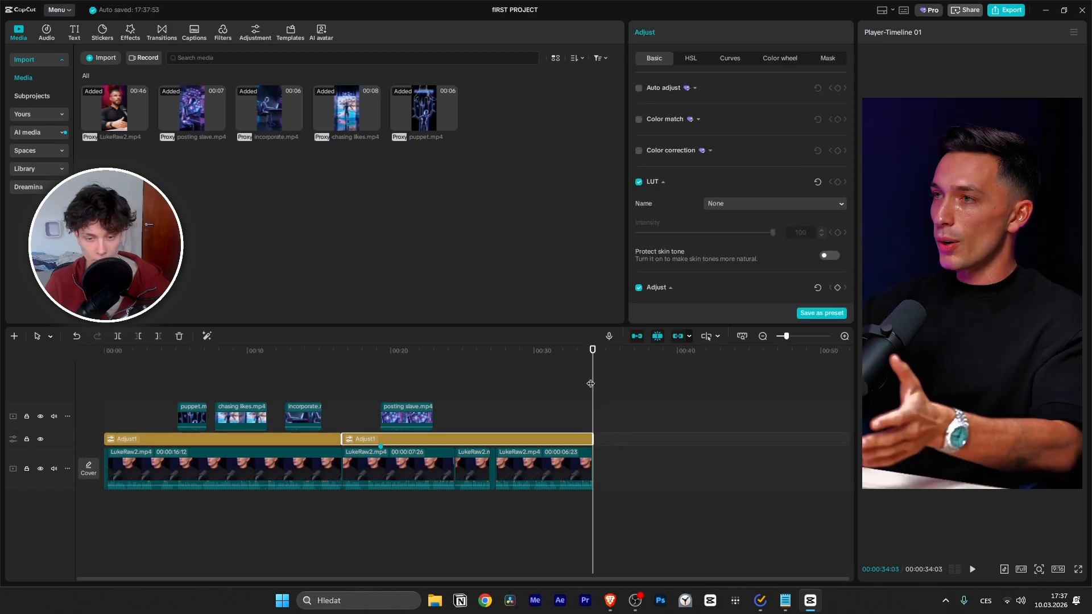
Step: Scrub from the timeline's start through the B-roll overlays up to posting slave.mp4, and return the playhead to the start
{"action": "left_click_drag", "start_coordinate": [590, 384], "coordinate": [36, 357]}
{"action": "scroll", "coordinate": [165, 390], "scroll_direction": "up", "scroll_amount": 2}
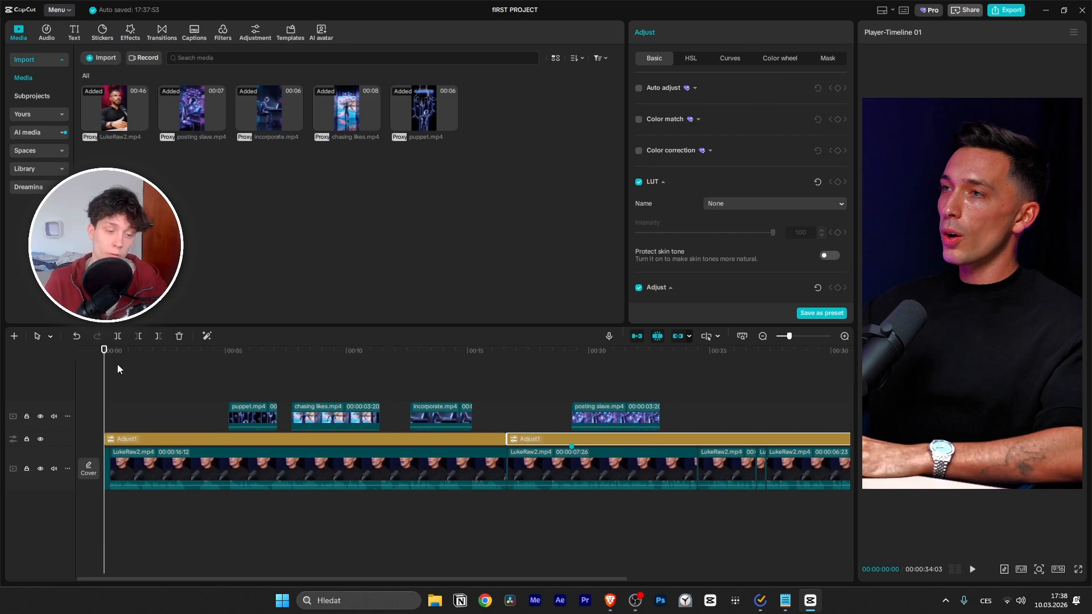
{"action": "left_click_drag", "start_coordinate": [202, 350], "coordinate": [620, 312]}
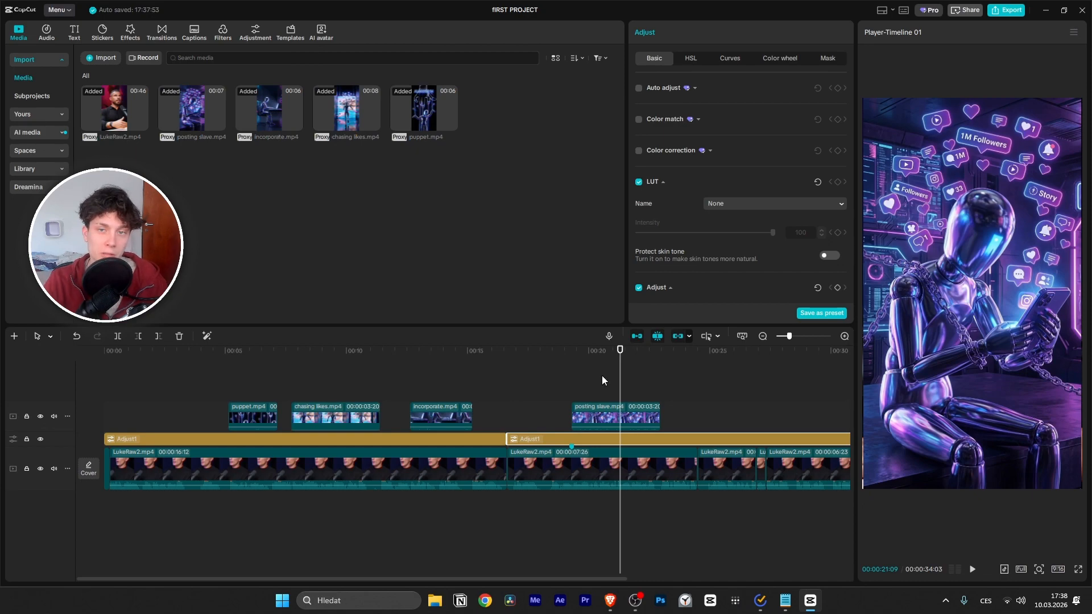
{"action": "scroll", "coordinate": [602, 375], "scroll_direction": "down", "scroll_amount": 3, "text": "ctrl"}
{"action": "left_click", "coordinate": [430, 350]}
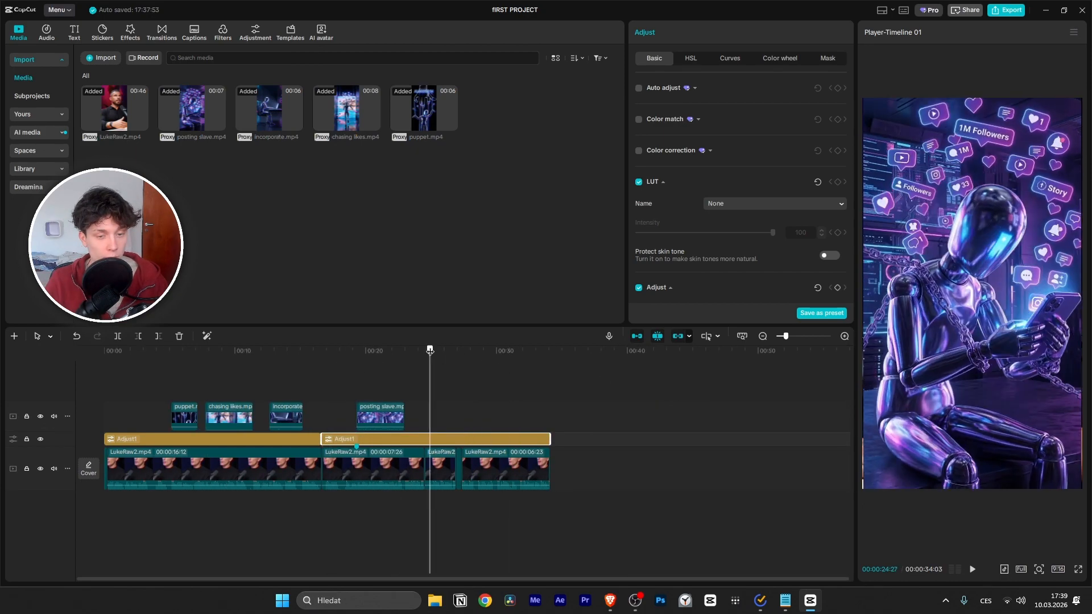
{"action": "left_click_drag", "start_coordinate": [430, 350], "coordinate": [73, 328]}
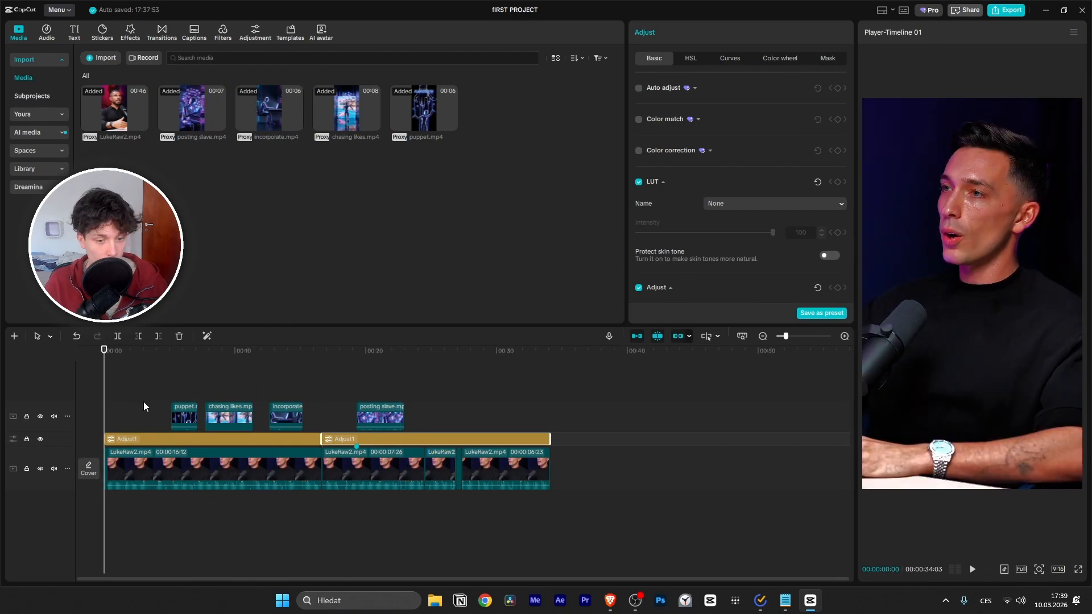
Step: Play the puppet.mp4 section, trim the overlay to a 00:00:01:23 duration starting at about 00:00:05:08, and replay it
{"action": "scroll", "coordinate": [143, 401], "scroll_direction": "up", "scroll_amount": 2, "text": "ctrl"}
{"action": "left_click", "coordinate": [204, 413]}
{"action": "scroll", "coordinate": [204, 413], "scroll_direction": "up", "scroll_amount": 2, "text": "ctrl"}
{"action": "scroll", "coordinate": [202, 414], "scroll_direction": "up", "scroll_amount": 2, "text": "ctrl"}
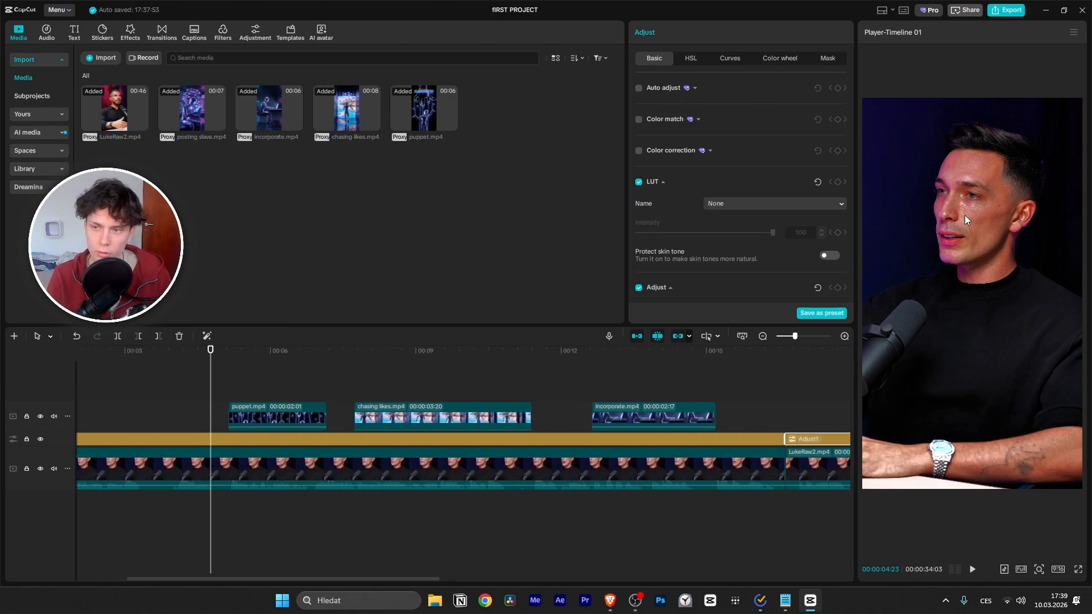
{"action": "key", "text": "space"}
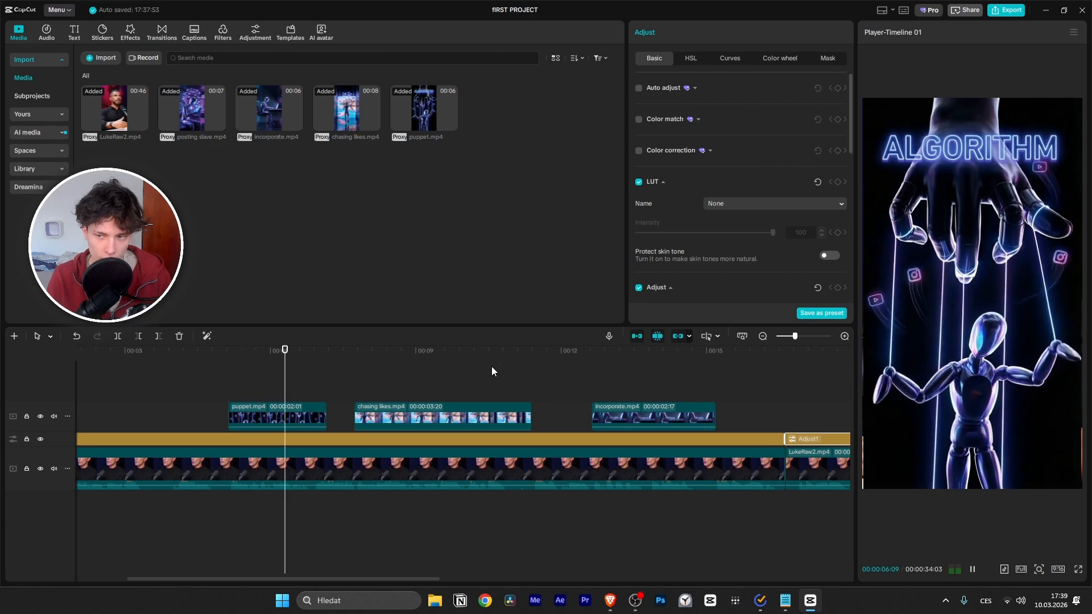
{"action": "left_click", "coordinate": [294, 411]}
{"action": "left_click_drag", "start_coordinate": [230, 414], "coordinate": [265, 416]}
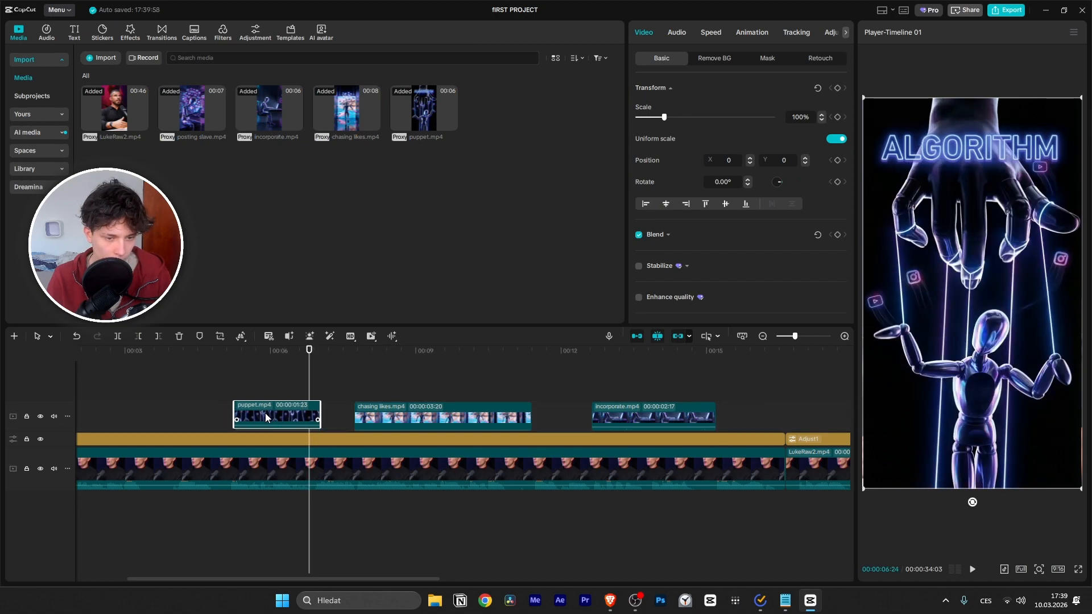
{"action": "left_click", "coordinate": [207, 360]}
{"action": "key", "text": "space"}
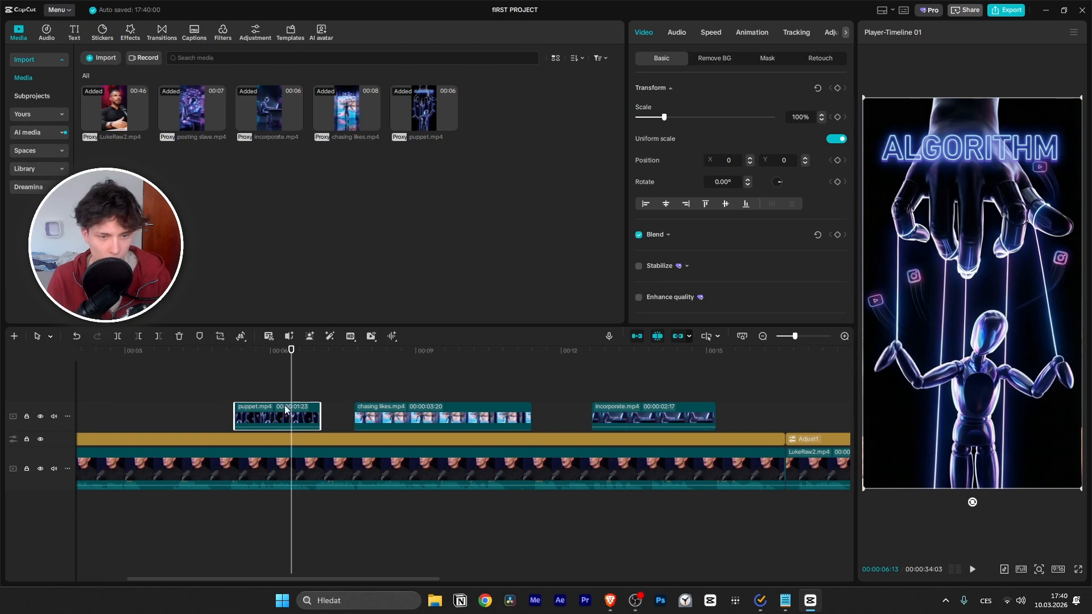
Step: Shorten the start of puppet.mp4 in the media library, replace the timeline's puppet.mp4 overlay with it keeping the original video effect, and replay
{"action": "left_click", "coordinate": [423, 116]}
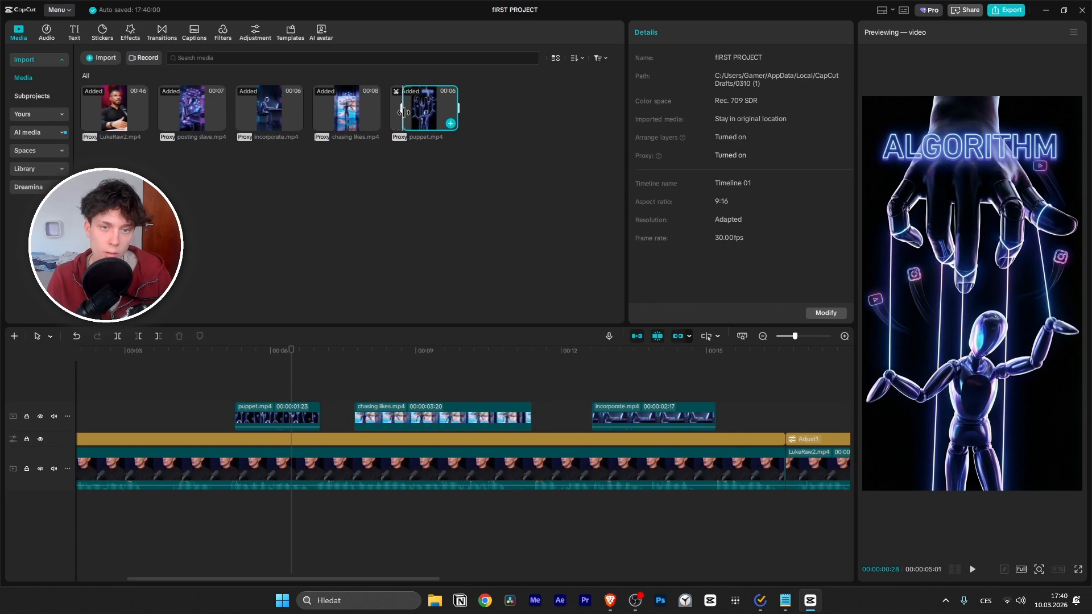
{"action": "left_click_drag", "start_coordinate": [400, 110], "coordinate": [247, 416]}
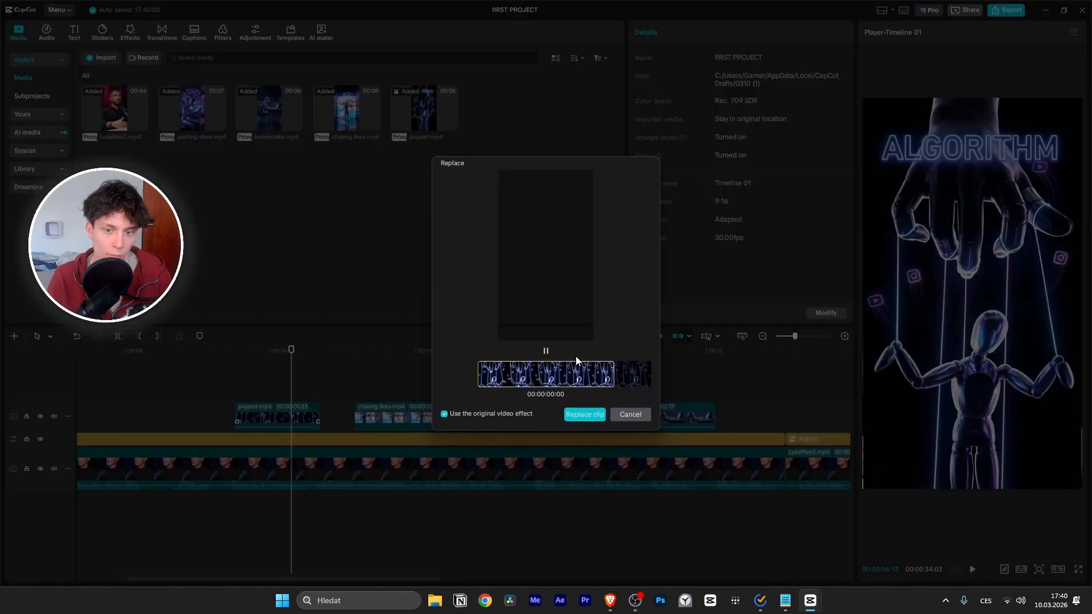
{"action": "left_click", "coordinate": [589, 414]}
{"action": "left_click_drag", "start_coordinate": [299, 357], "coordinate": [221, 371]}
{"action": "key", "text": "space"}
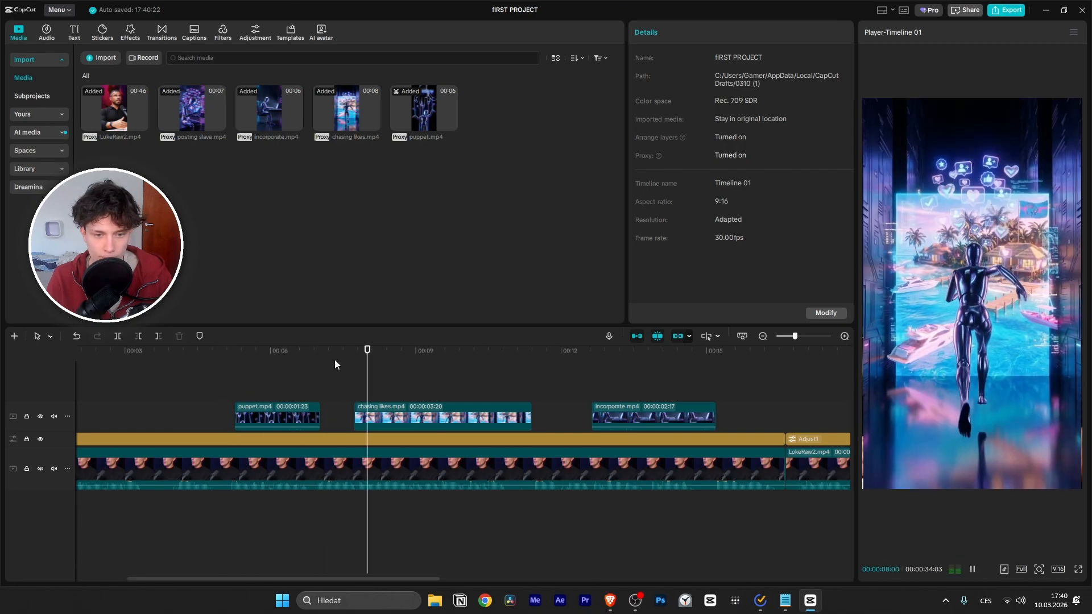
{"action": "key", "text": "space"}
Step: Place the playhead at the start of the puppet.mp4 overlay, select the clip and open its entrance animations
{"action": "left_click", "coordinate": [228, 386]}
{"action": "mouse_move", "coordinate": [228, 387]}
{"action": "left_mouse_down"}
{"action": "mouse_move", "coordinate": [385, 395]}
{"action": "mouse_move", "coordinate": [216, 399]}
{"action": "mouse_move", "coordinate": [236, 399]}
{"action": "left_mouse_up"}
{"action": "left_click", "coordinate": [259, 409]}
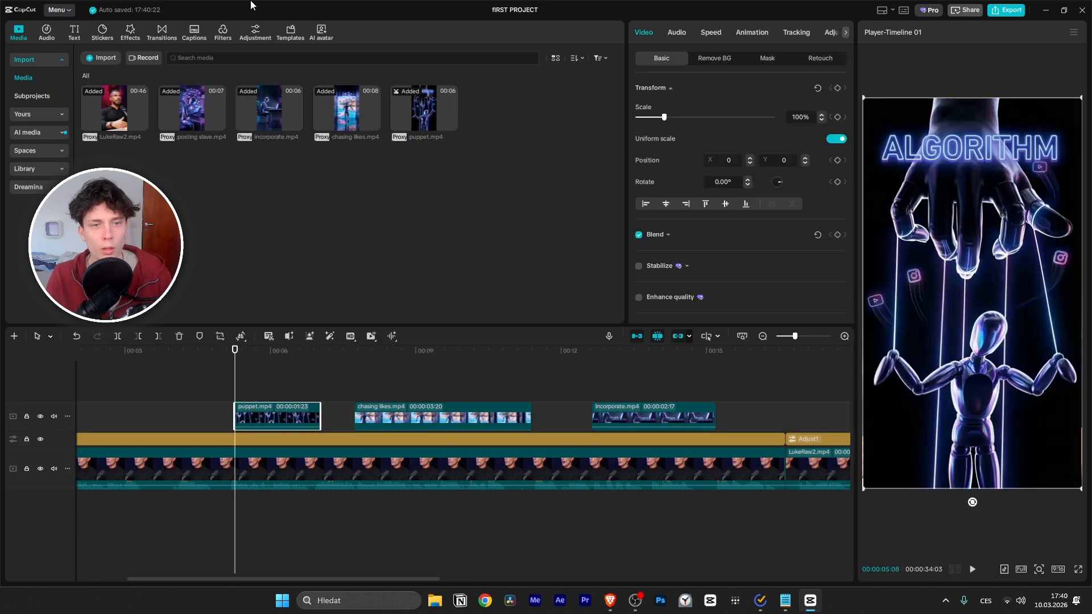
{"action": "left_click", "coordinate": [756, 30]}
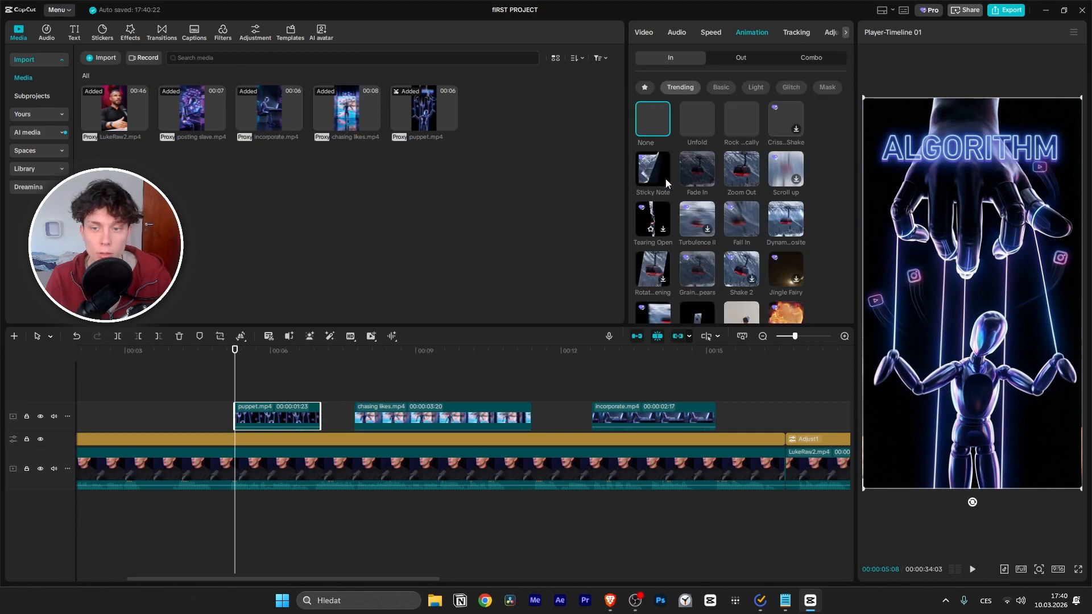
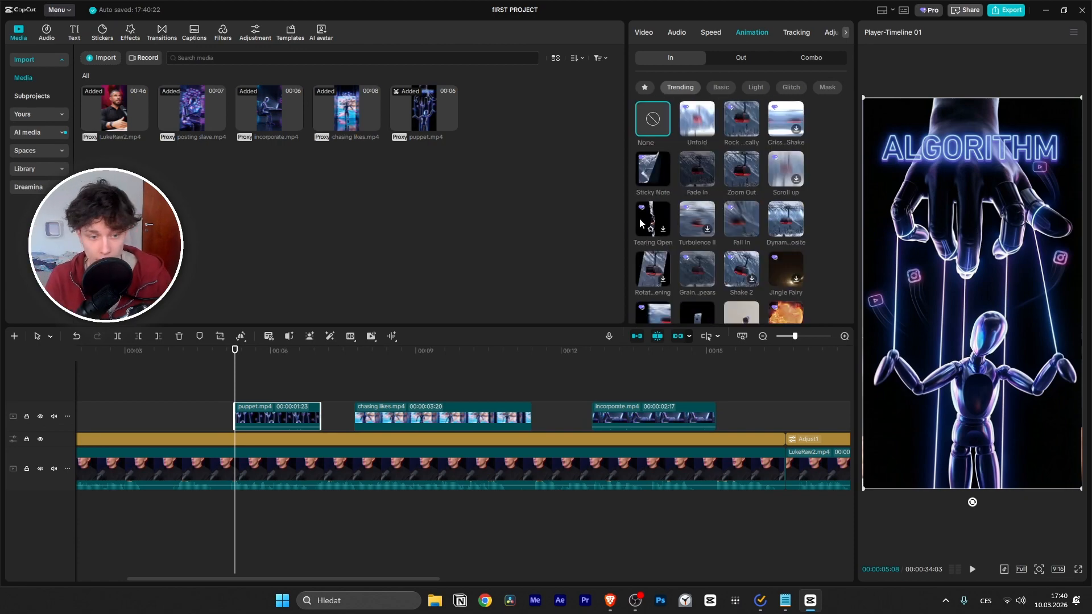
Step: Try the Rock Vertically, Unfold and shake entrance animations on puppet.mp4 and browse the favorites and trending presets
{"action": "left_click", "coordinate": [738, 127]}
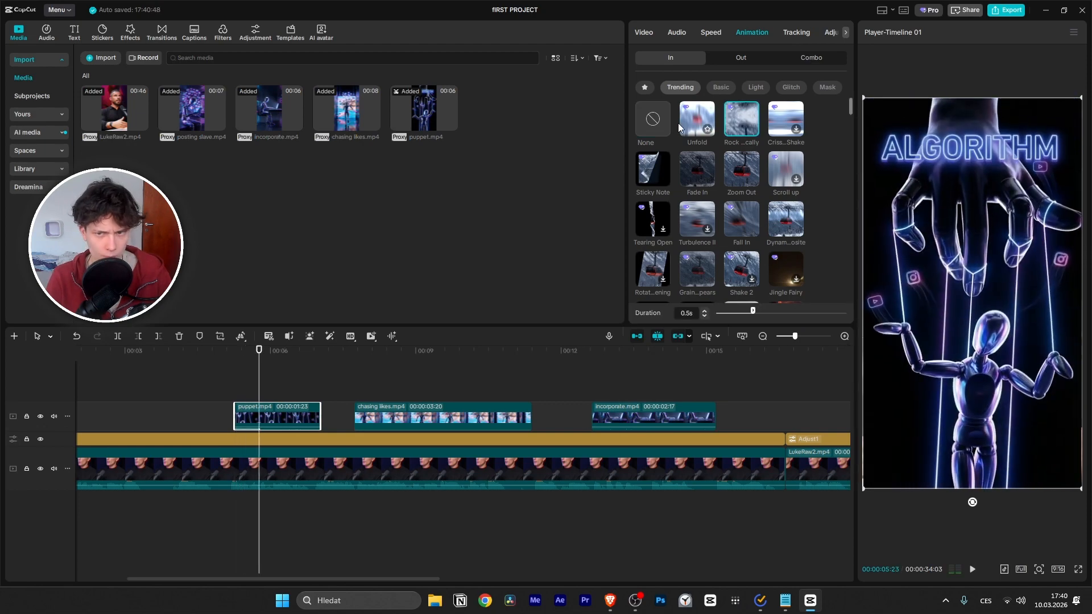
{"action": "left_click", "coordinate": [697, 119]}
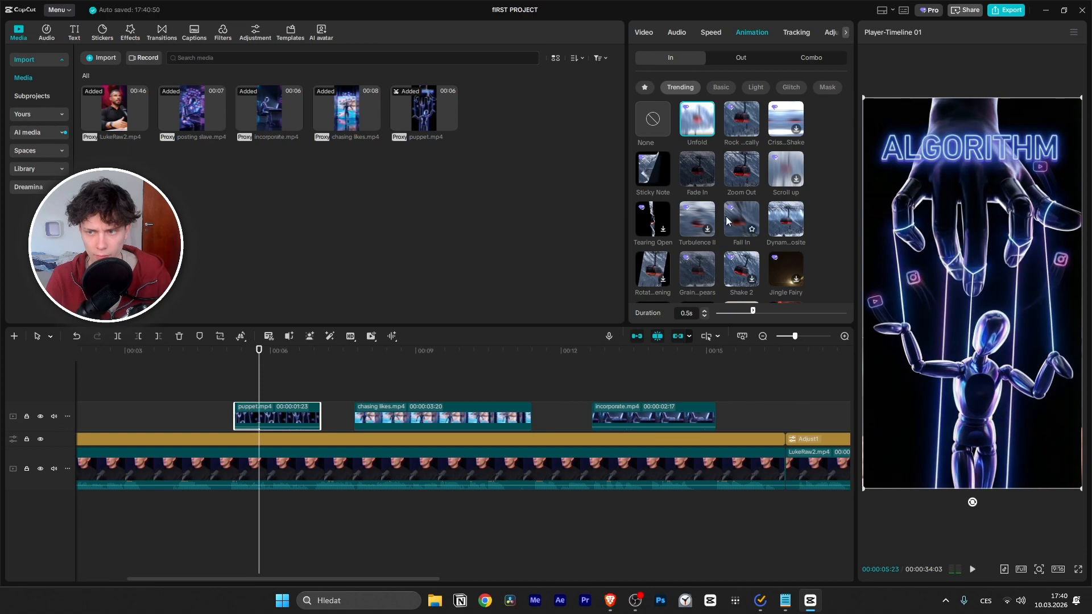
{"action": "left_click", "coordinate": [784, 131]}
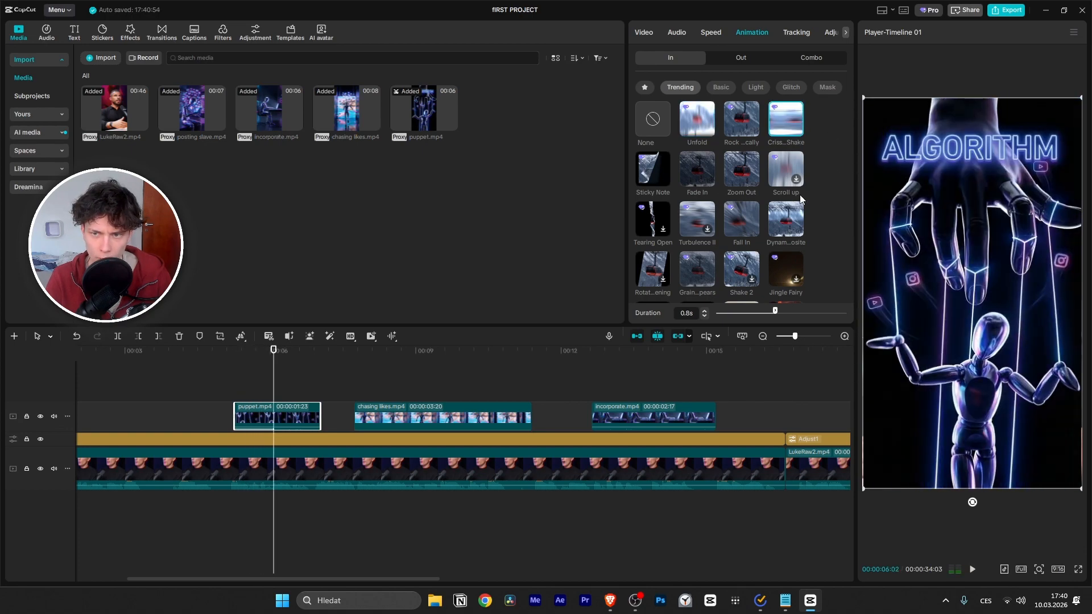
{"action": "scroll", "coordinate": [739, 204], "scroll_direction": "down", "scroll_amount": 5}
{"action": "scroll", "coordinate": [692, 215], "scroll_direction": "up", "scroll_amount": 5}
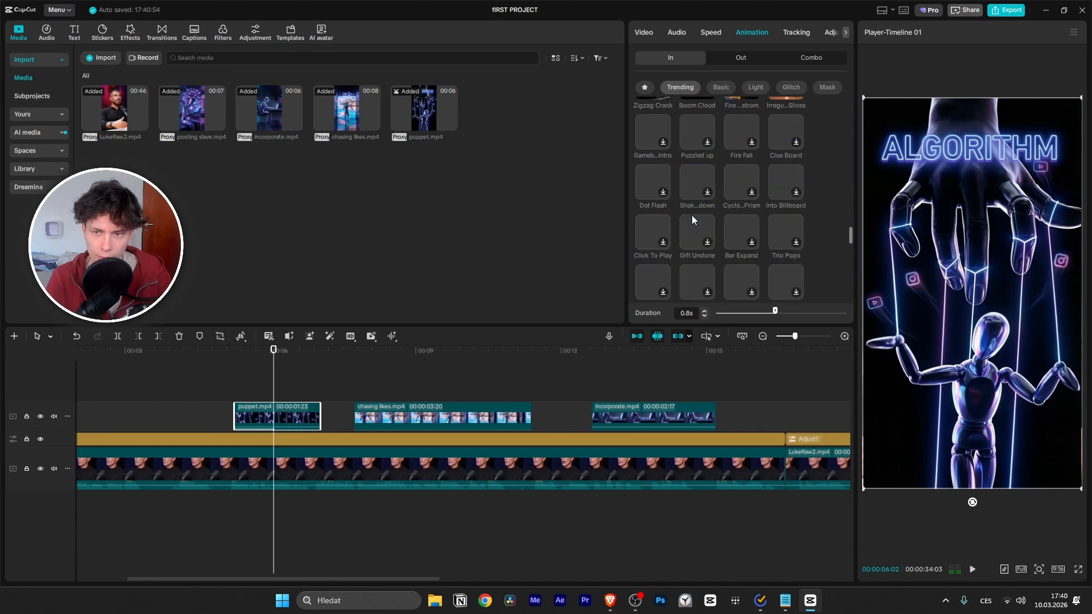
{"action": "left_click", "coordinate": [645, 87]}
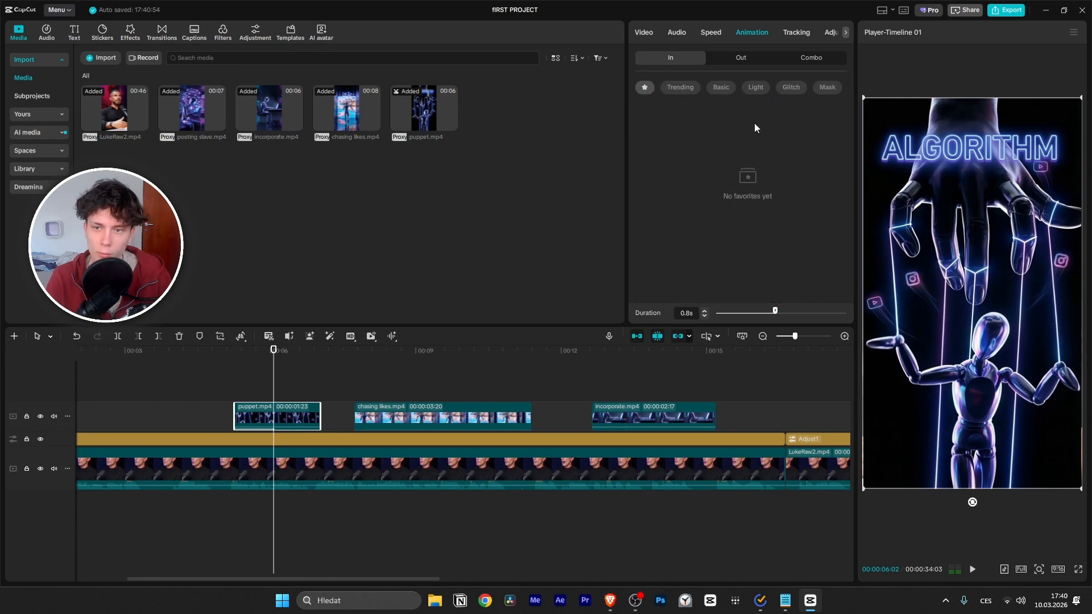
{"action": "left_click", "coordinate": [686, 90]}
{"action": "scroll", "coordinate": [687, 141], "scroll_direction": "down", "scroll_amount": 3}
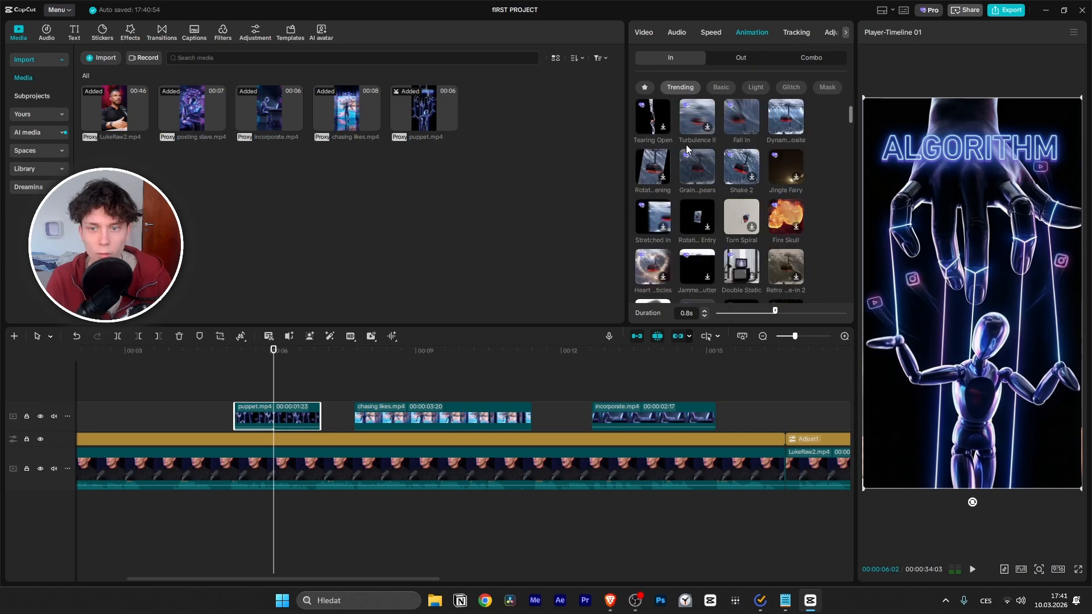
{"action": "scroll", "coordinate": [685, 144], "scroll_direction": "down", "scroll_amount": 6}
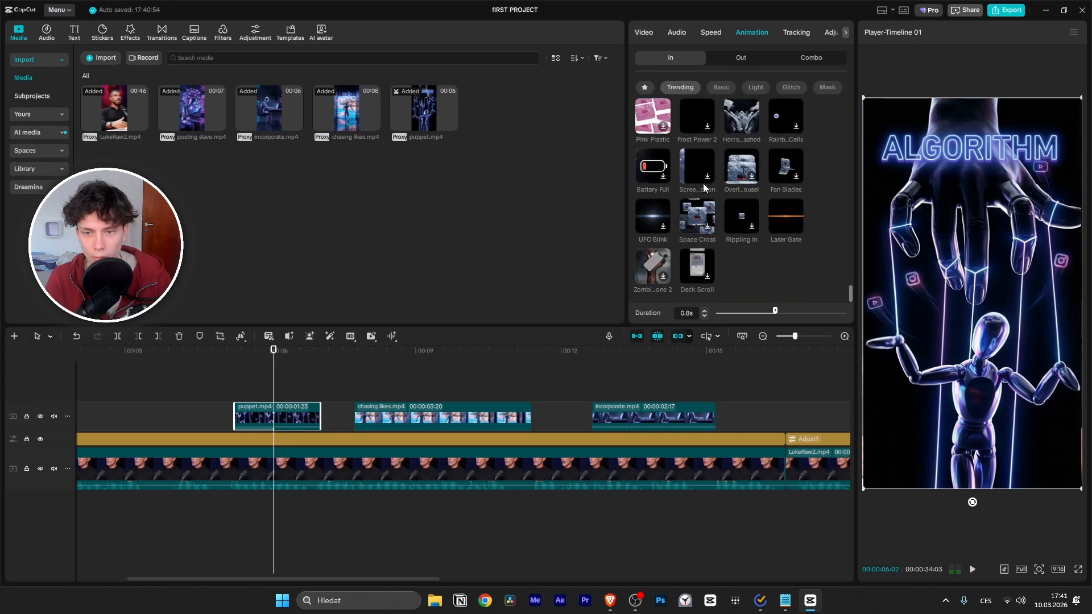
{"action": "scroll", "coordinate": [703, 183], "scroll_direction": "up", "scroll_amount": 10}
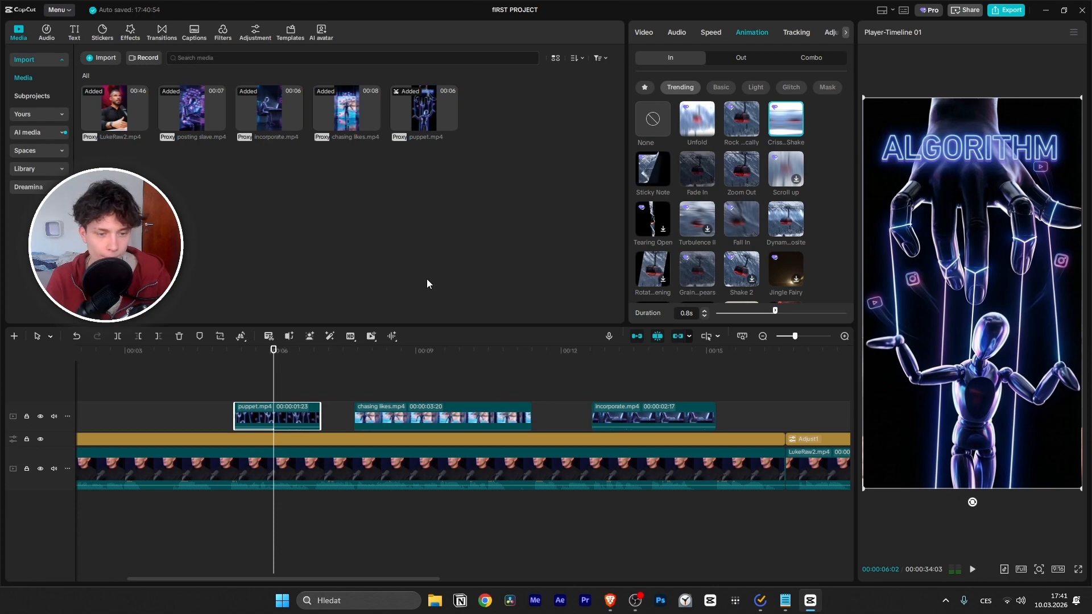
Step: Compare the Fade In and Zoom Out entrance animations on puppet.mp4, apply Fade In at 0.5s, and check the other trending presets
{"action": "left_click", "coordinate": [698, 166]}
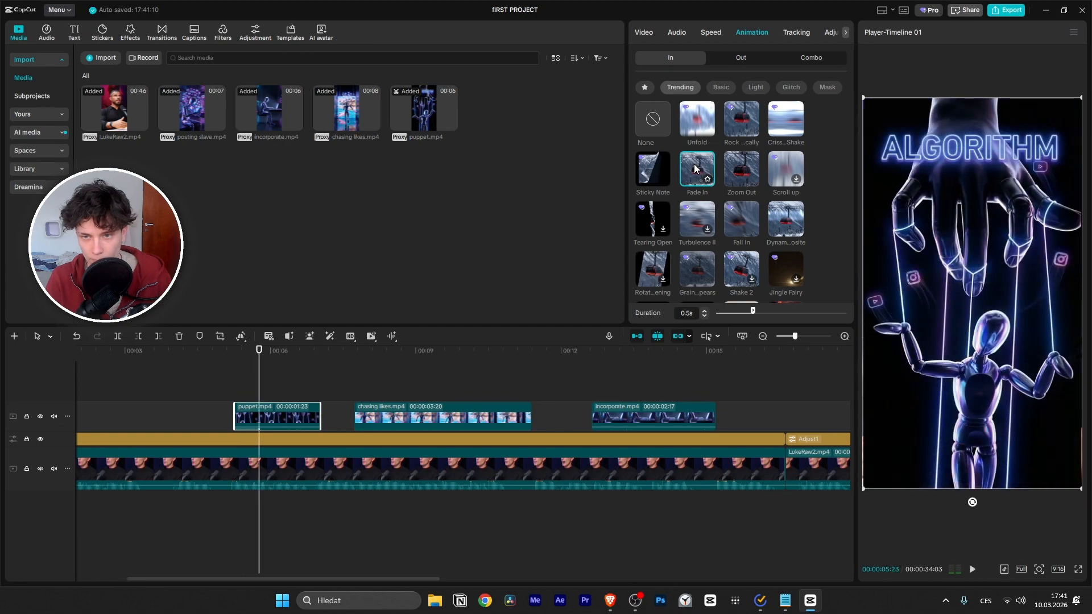
{"action": "left_click", "coordinate": [735, 177]}
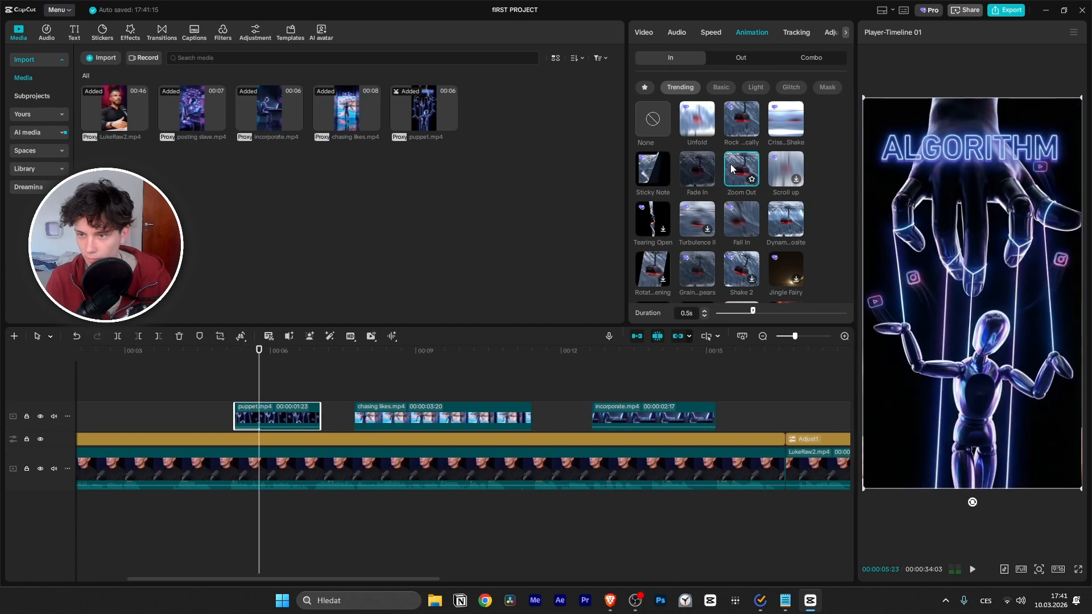
{"action": "left_click", "coordinate": [697, 165]}
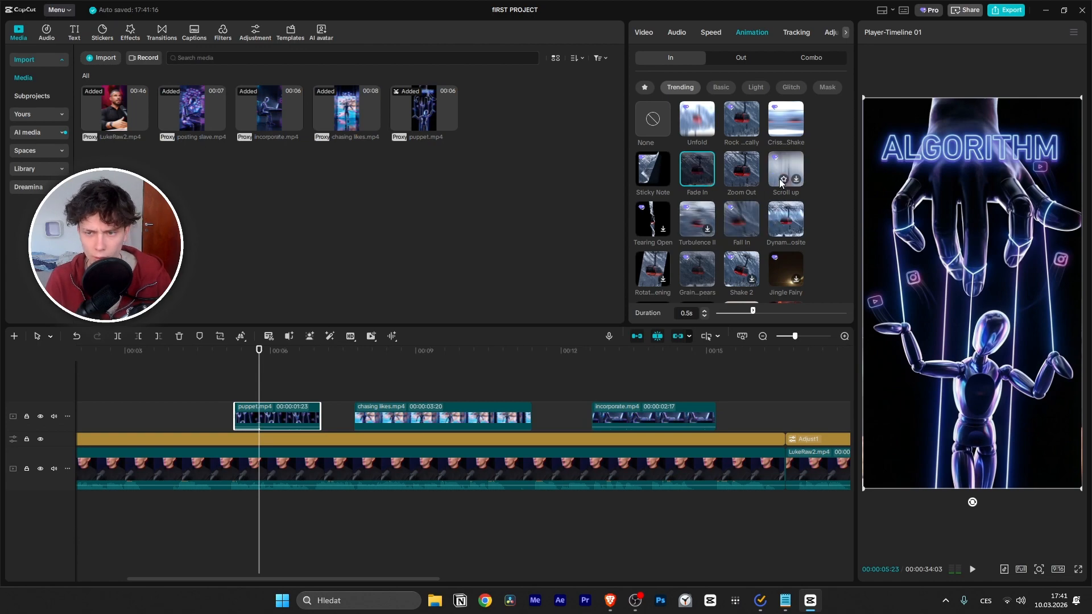
{"action": "scroll", "coordinate": [662, 131], "scroll_direction": "down", "scroll_amount": 1}
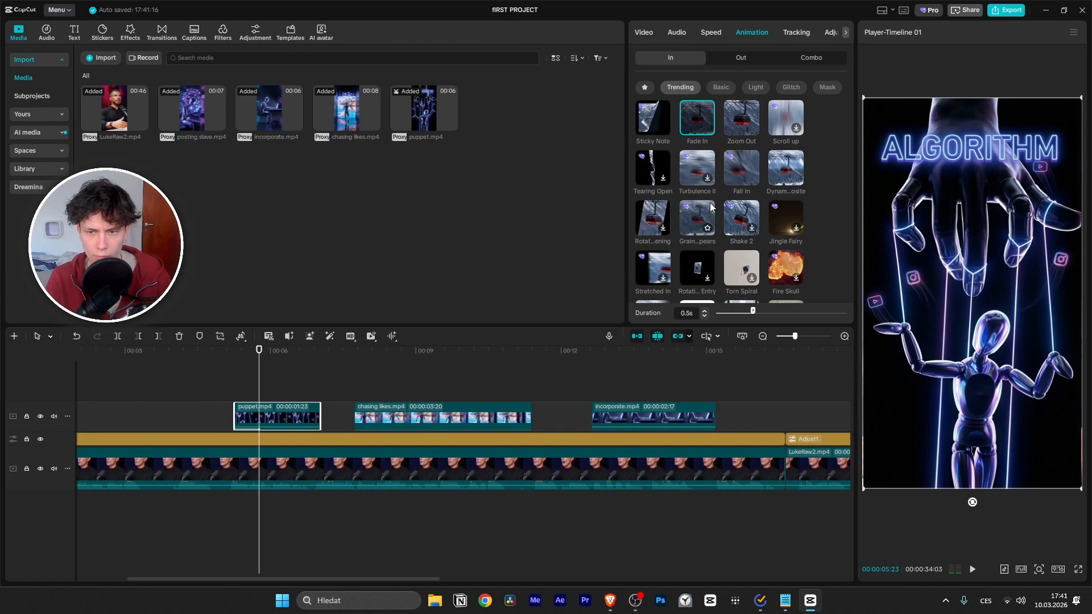
{"action": "scroll", "coordinate": [709, 202], "scroll_direction": "up", "scroll_amount": 1}
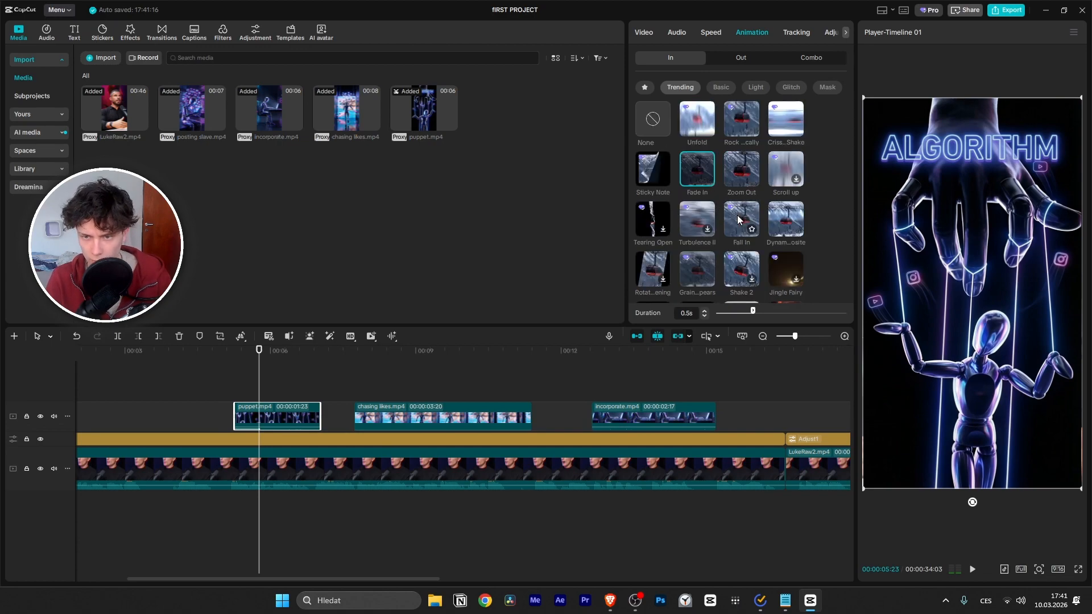
{"action": "scroll", "coordinate": [771, 230], "scroll_direction": "down", "scroll_amount": 1}
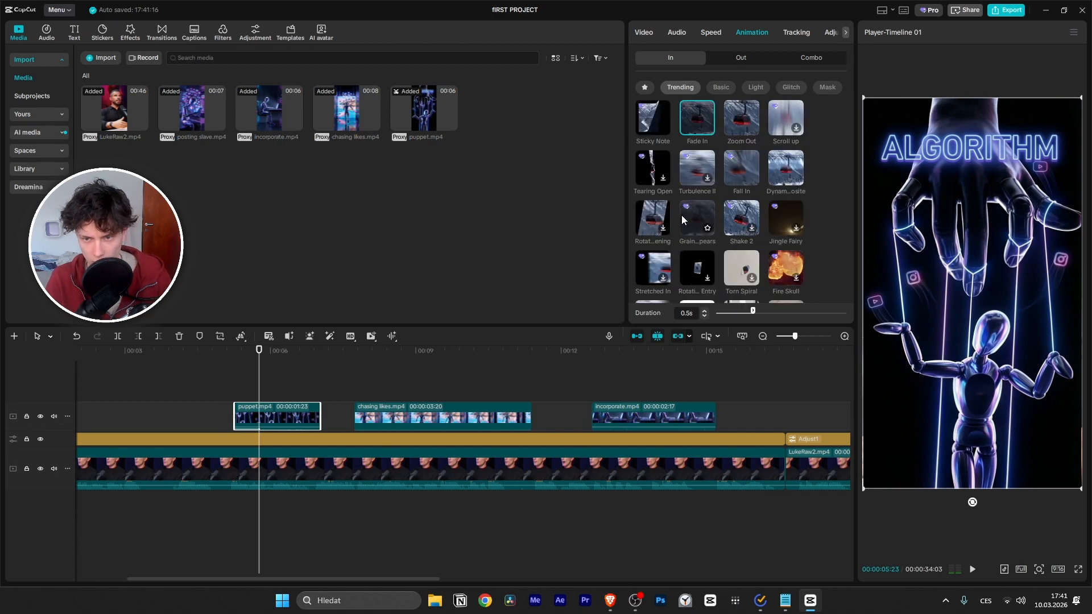
{"action": "scroll", "coordinate": [640, 215], "scroll_direction": "down", "scroll_amount": 2}
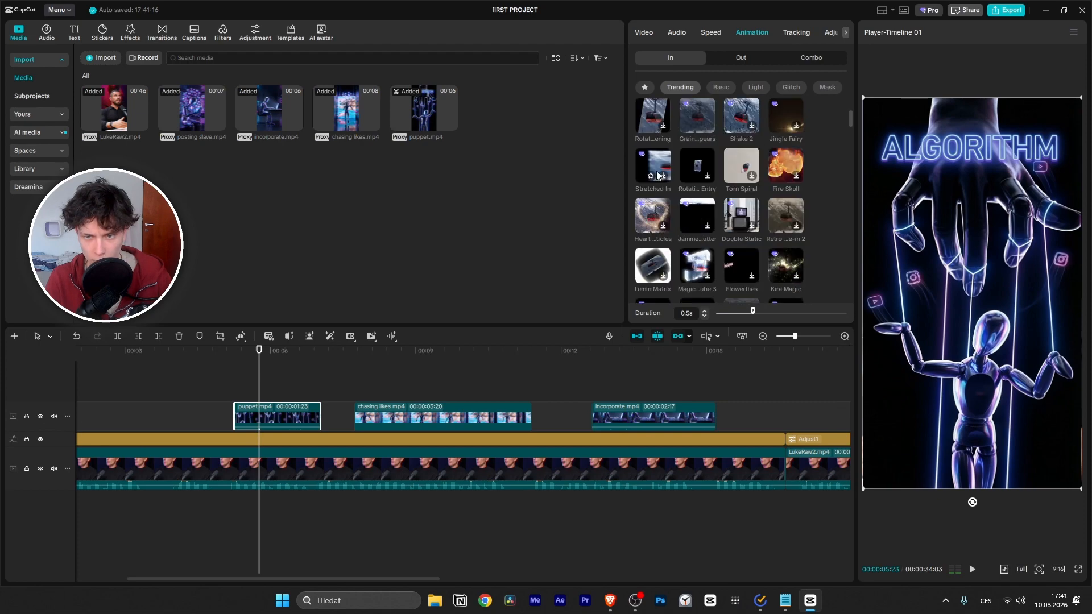
{"action": "scroll", "coordinate": [656, 170], "scroll_direction": "down", "scroll_amount": 5}
{"action": "scroll", "coordinate": [715, 188], "scroll_direction": "up", "scroll_amount": 8}
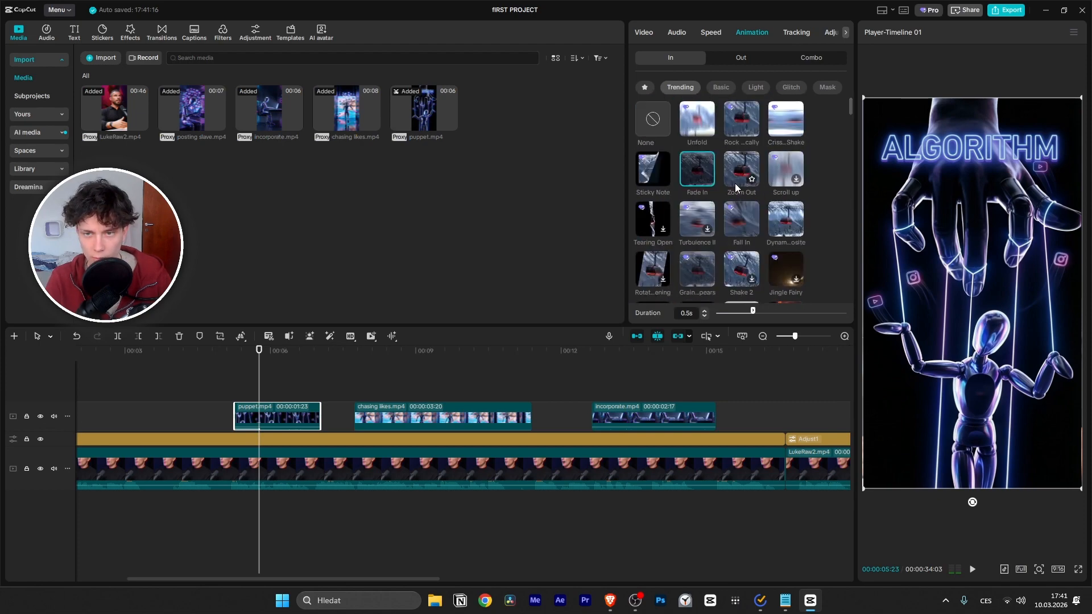
Step: Play from just before puppet.mp4 to check its fade-in, and place the playhead near the clip's end at 00:00:06:28
{"action": "left_click", "coordinate": [256, 356]}
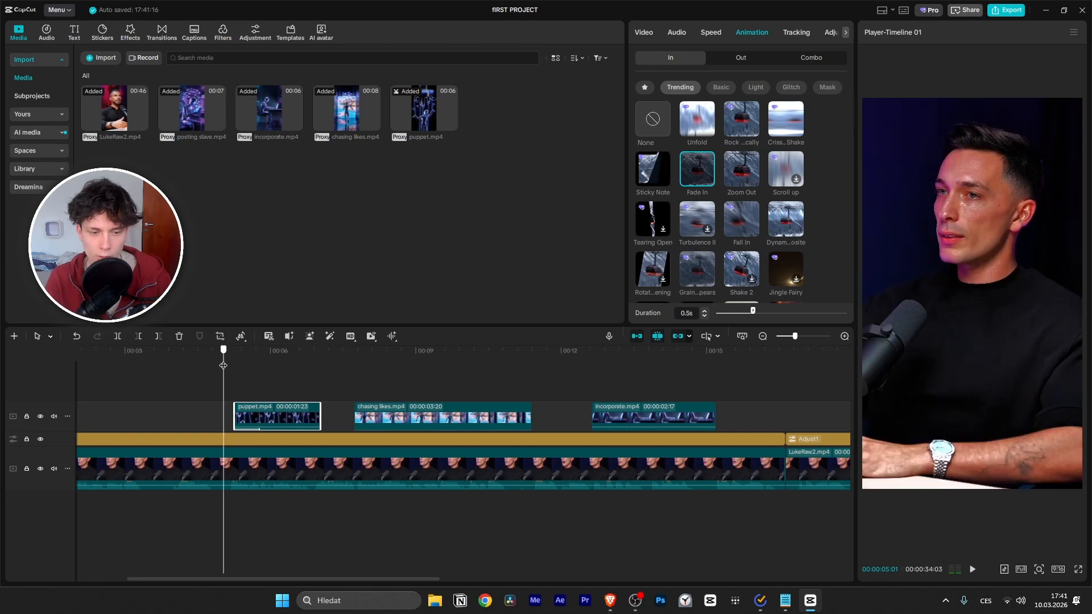
{"action": "key", "text": "space"}
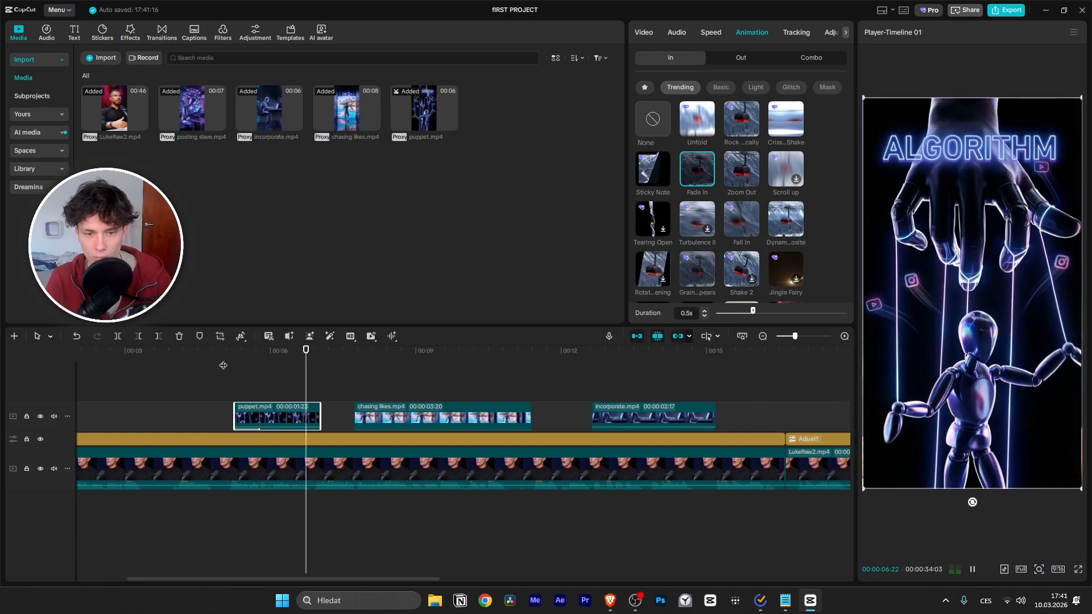
{"action": "left_click_drag", "start_coordinate": [352, 363], "coordinate": [317, 365]}
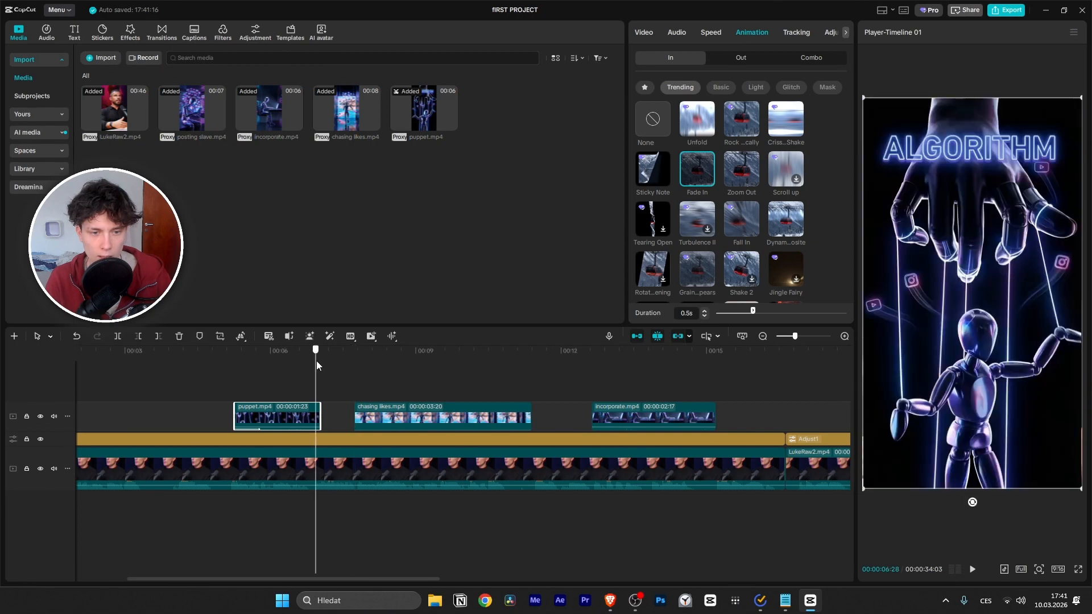
Step: Give puppet.mp4 a 0.3s exit animation, trying Smoke before settling on Fade Out, and replay the end of the clip
{"action": "left_click", "coordinate": [742, 60]}
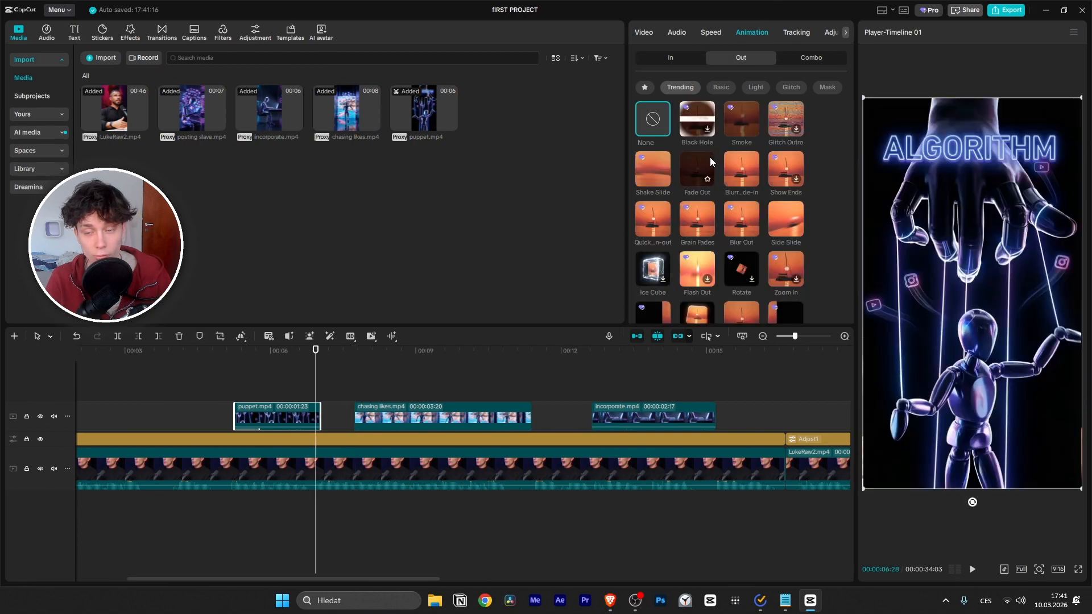
{"action": "left_click", "coordinate": [735, 108]}
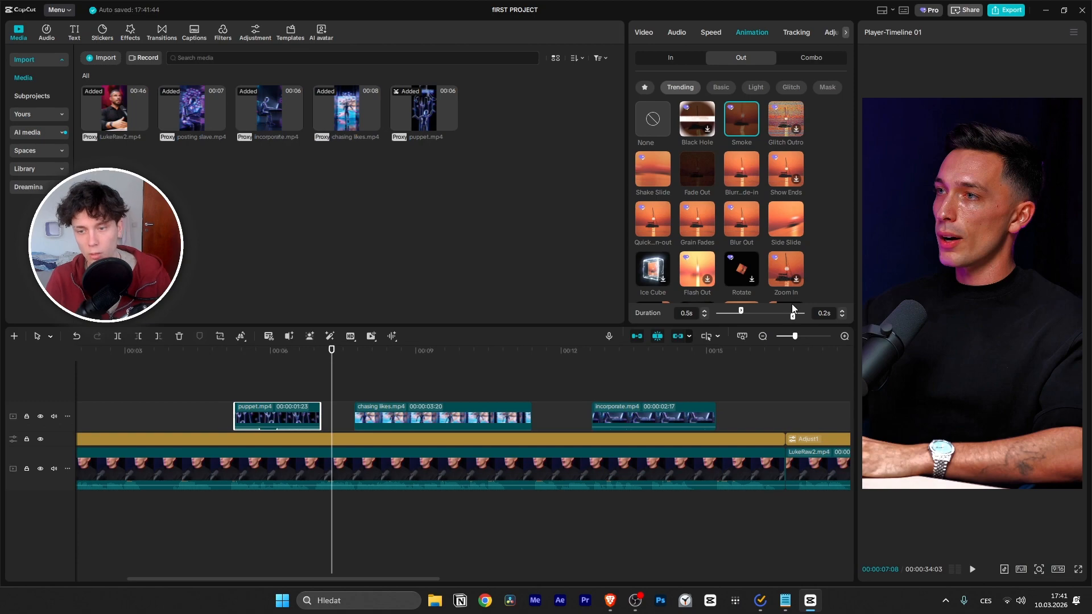
{"action": "left_click_drag", "start_coordinate": [789, 305], "coordinate": [787, 304]}
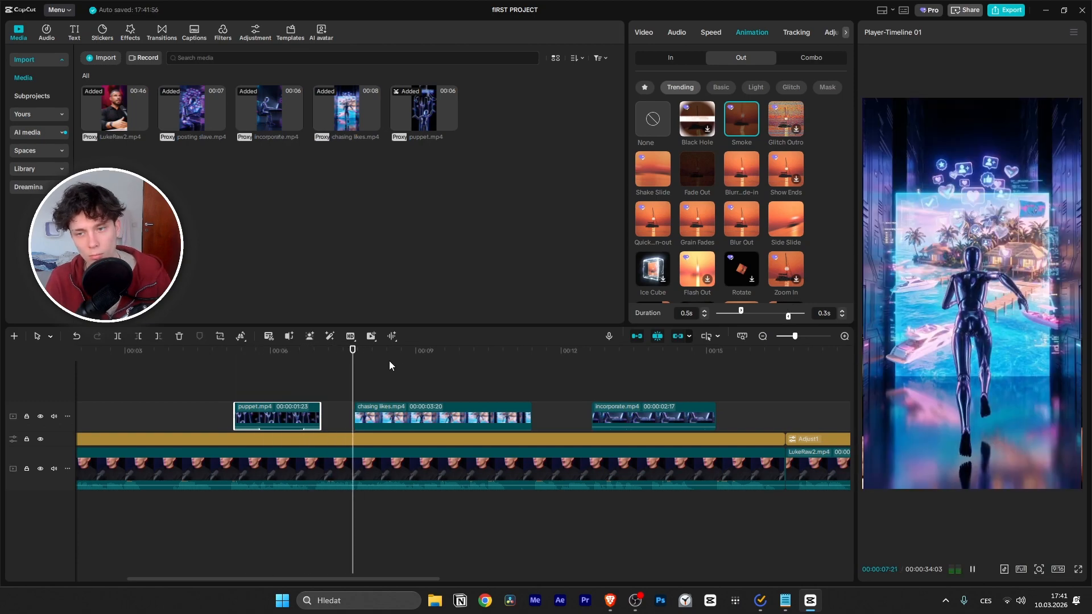
{"action": "key", "text": "space"}
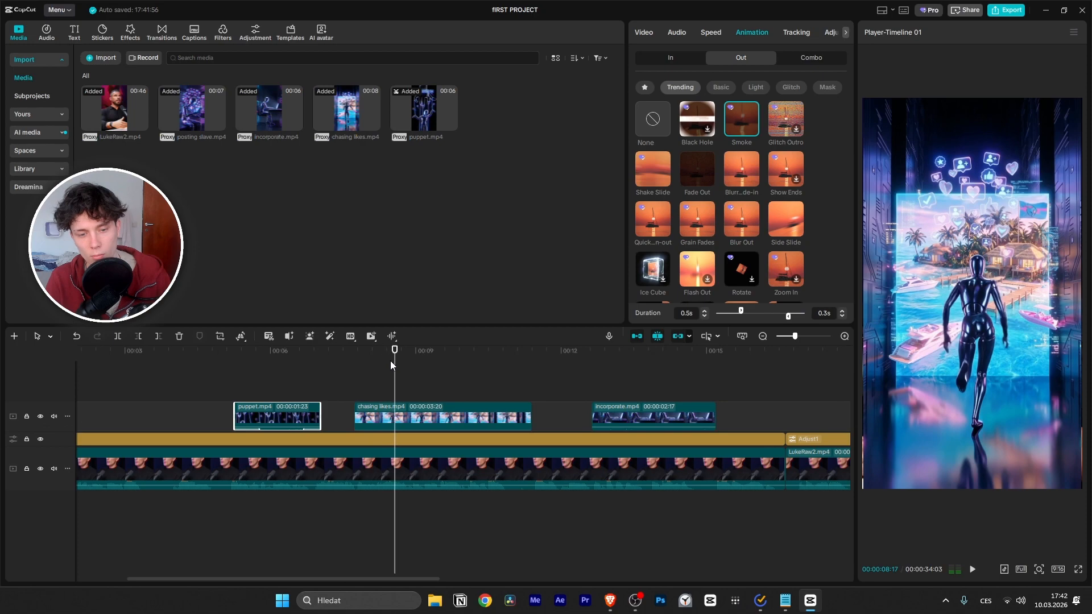
{"action": "left_click", "coordinate": [703, 166]}
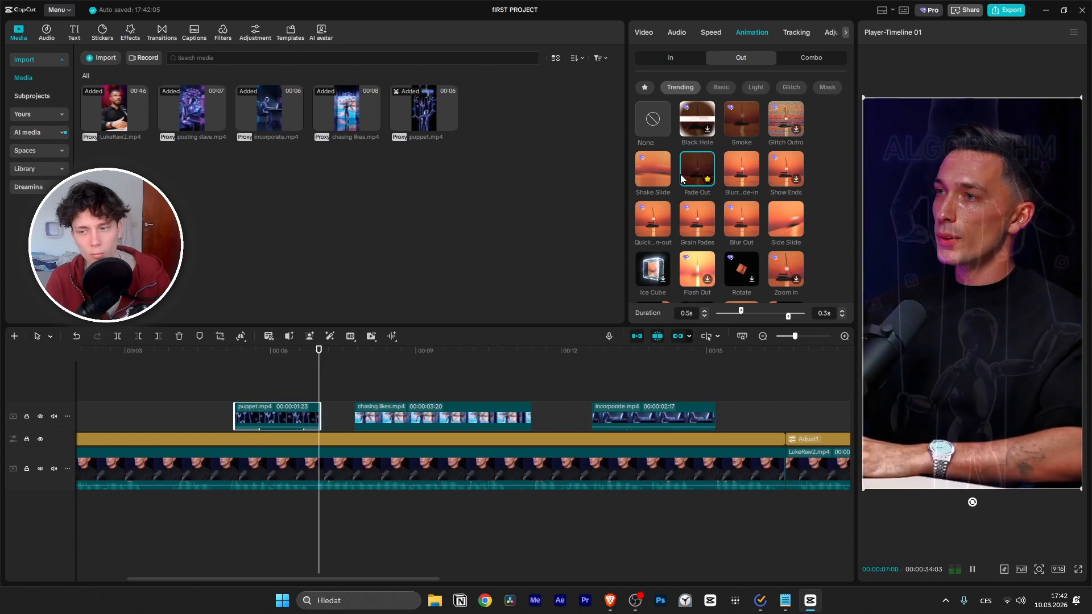
{"action": "key", "text": "space"}
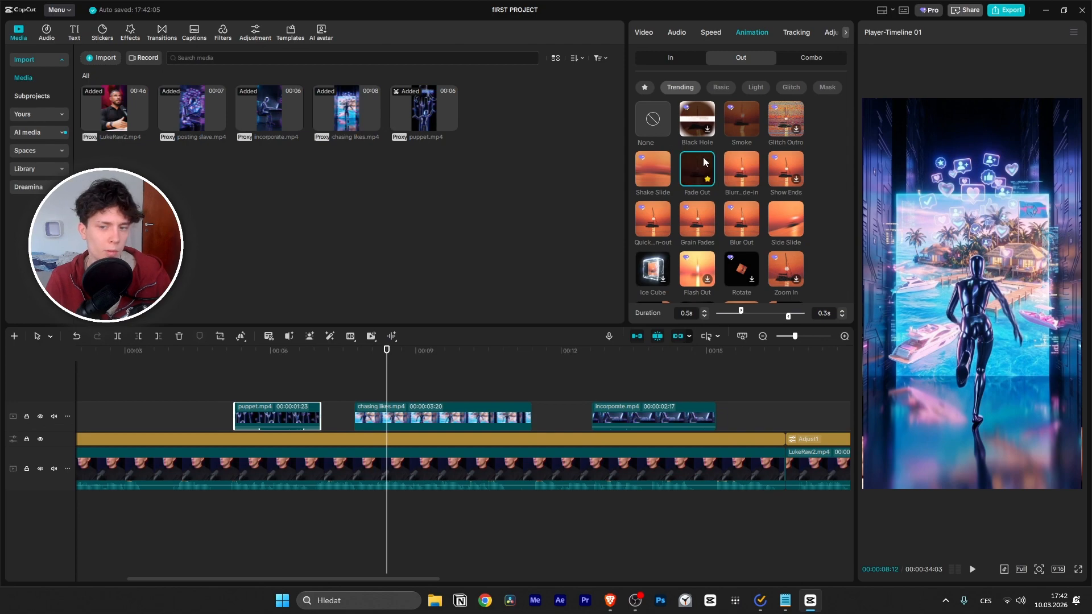
Step: Play from just before puppet.mp4 to review its fade-in and fade-out in one pass
{"action": "left_click_drag", "start_coordinate": [386, 364], "coordinate": [228, 377]}
{"action": "key", "text": "space"}
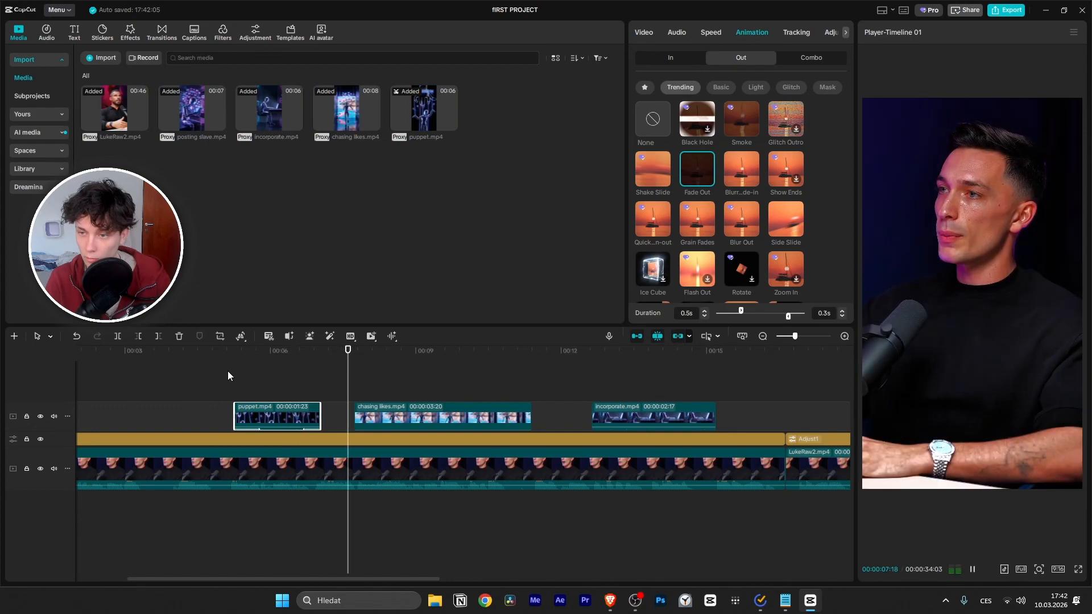
{"action": "key", "text": "space"}
Step: Give chasing likes.mp4 the Unfold entrance animation at 0.5s and play the clip's start to check it
{"action": "left_click_drag", "start_coordinate": [391, 376], "coordinate": [355, 376]}
{"action": "left_click", "coordinate": [400, 407]}
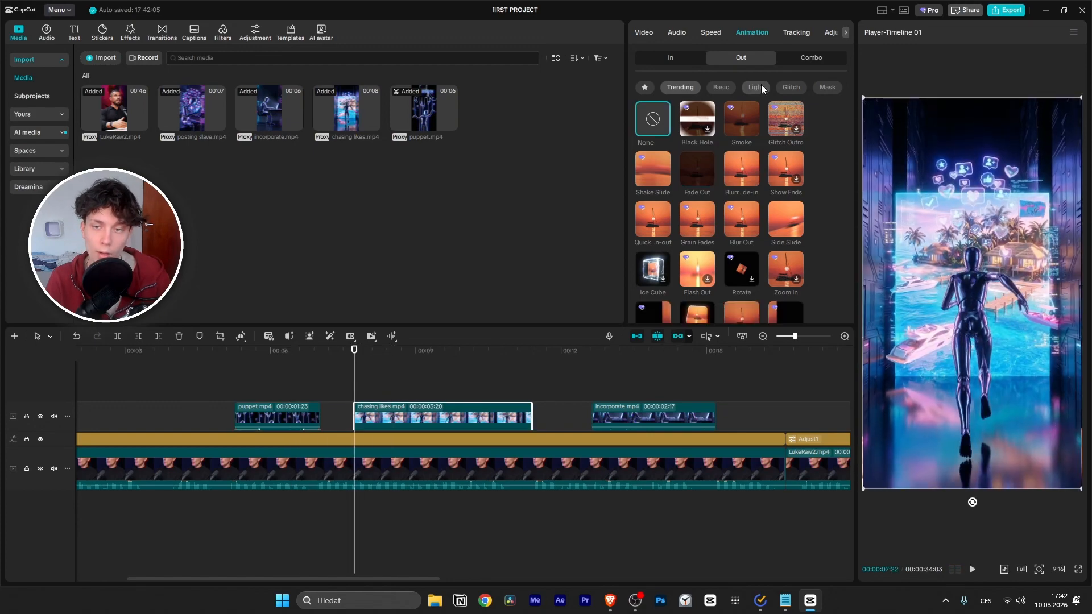
{"action": "left_click", "coordinate": [652, 62]}
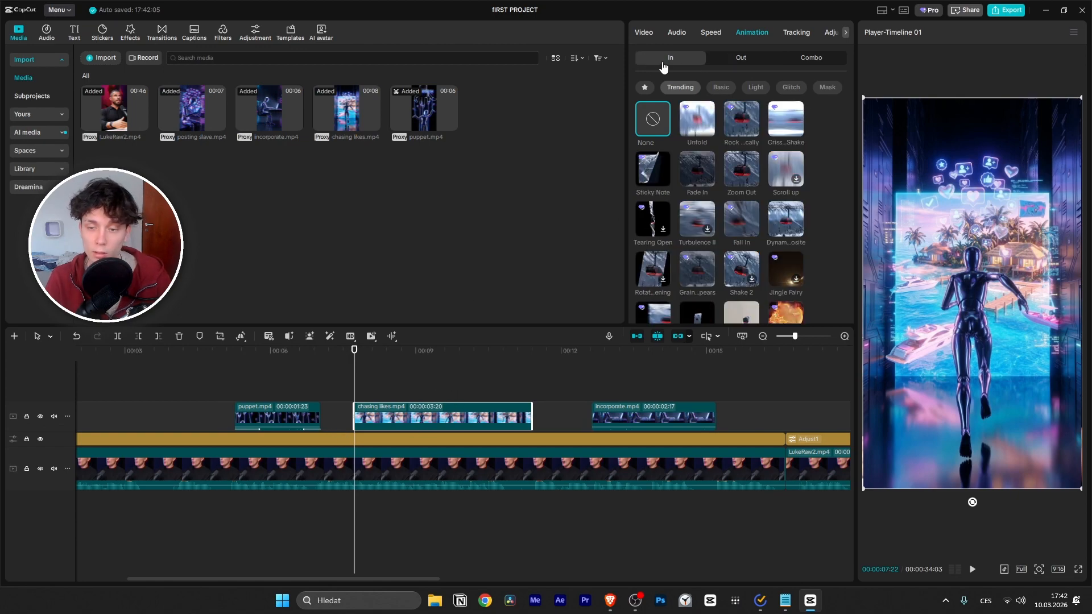
{"action": "left_click", "coordinate": [689, 131]}
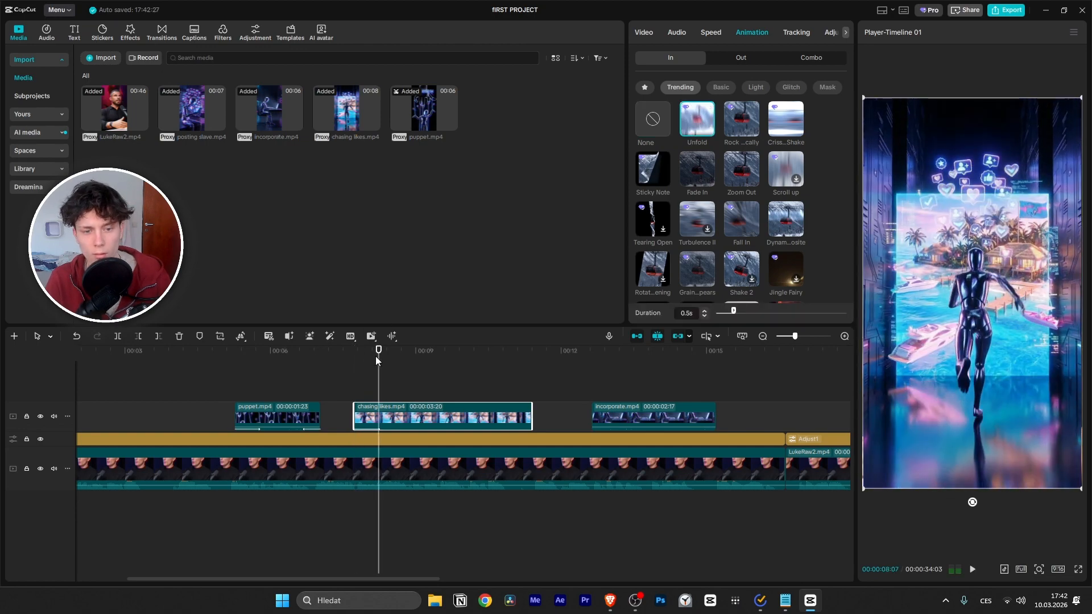
{"action": "left_click", "coordinate": [343, 351]}
{"action": "key", "text": "space"}
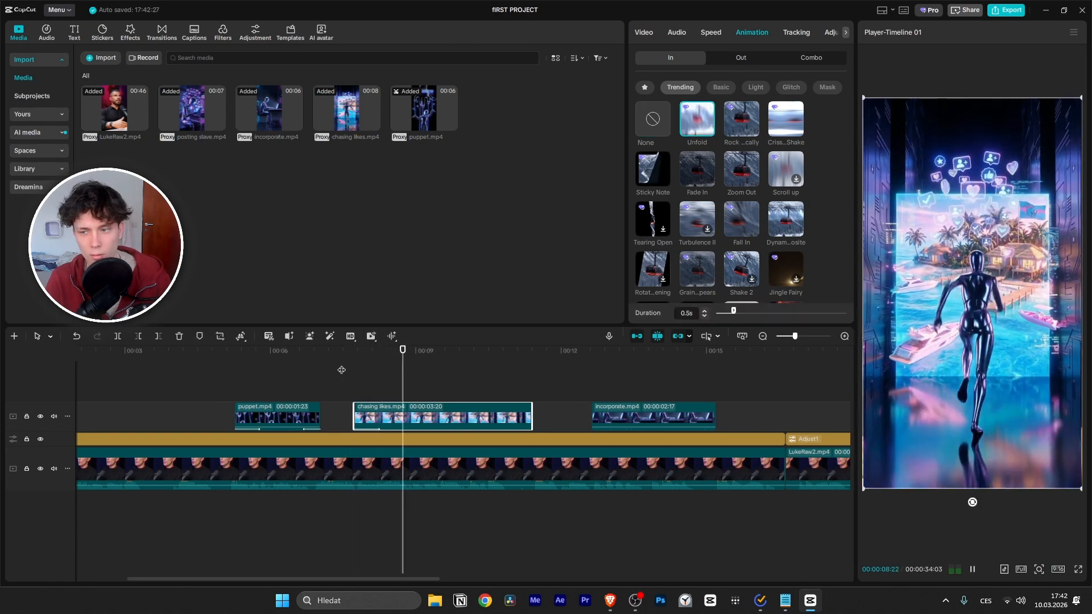
{"action": "key", "text": "space"}
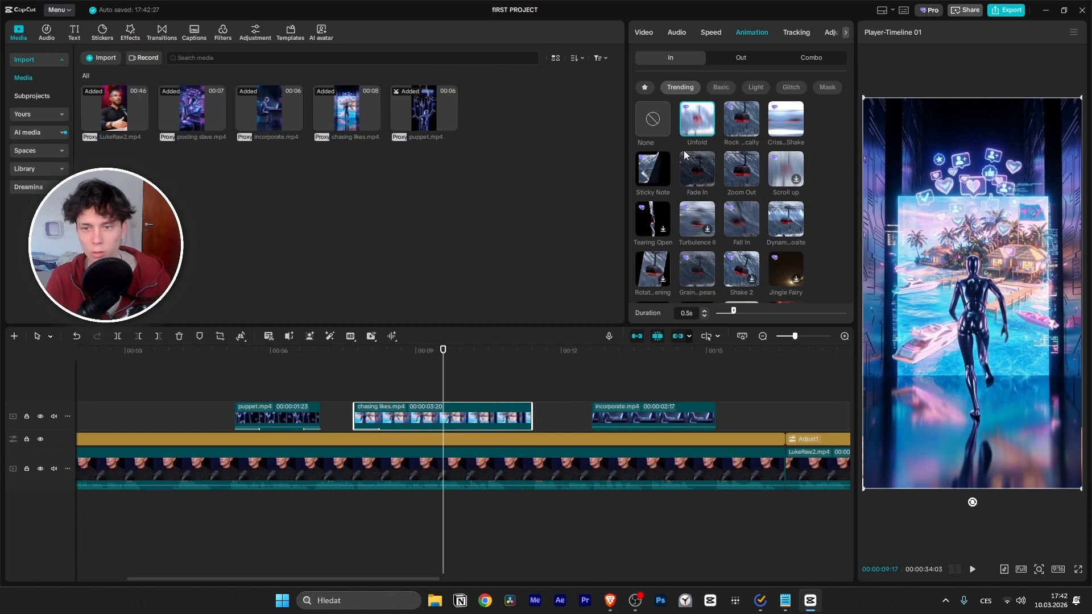
Step: Try the Scroll up and Criss-Cross Shake entrance animations on chasing likes.mp4 and browse the remaining trending presets
{"action": "left_click", "coordinate": [772, 162]}
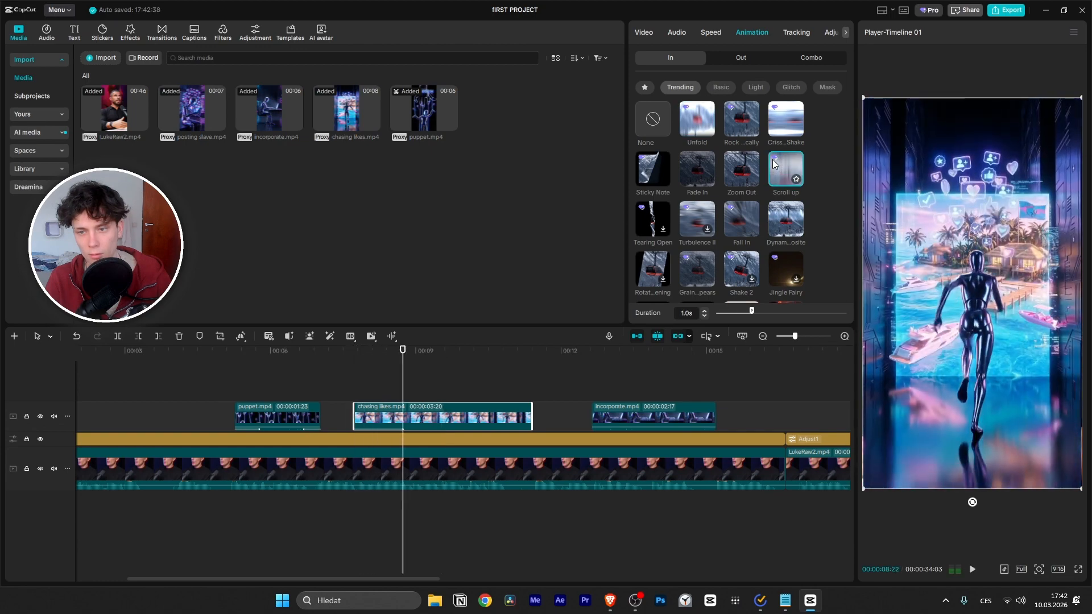
{"action": "left_click", "coordinate": [778, 112]}
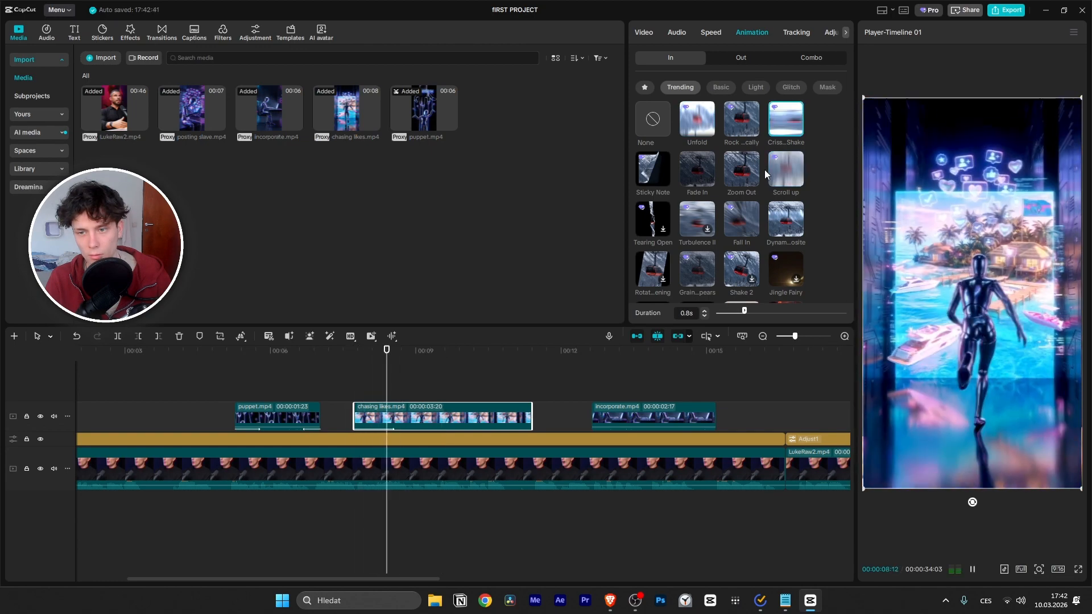
{"action": "scroll", "coordinate": [717, 141], "scroll_direction": "down", "scroll_amount": 15}
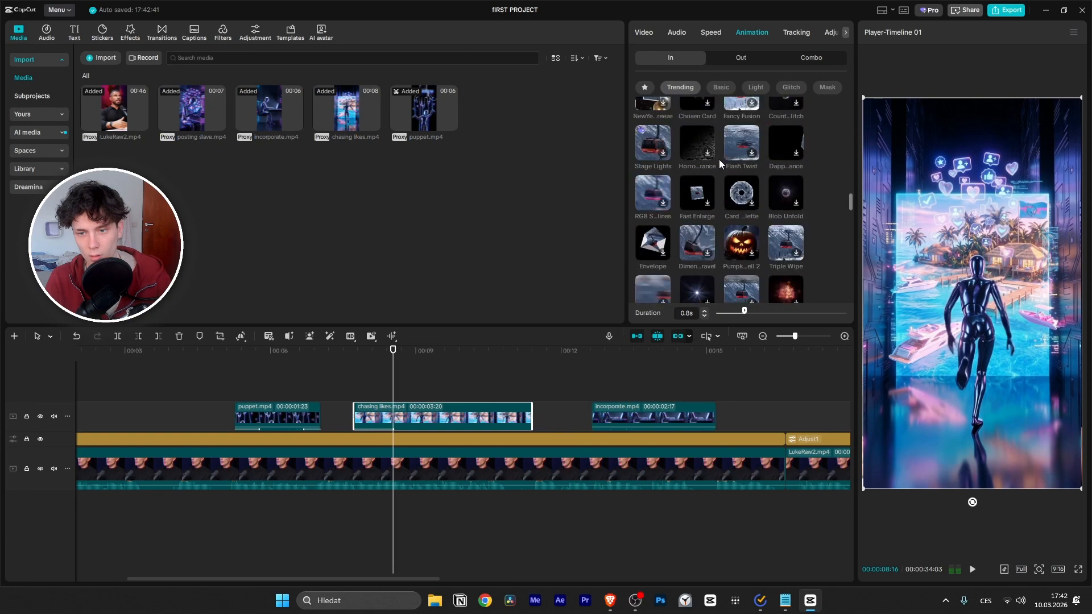
{"action": "scroll", "coordinate": [731, 183], "scroll_direction": "up", "scroll_amount": 5}
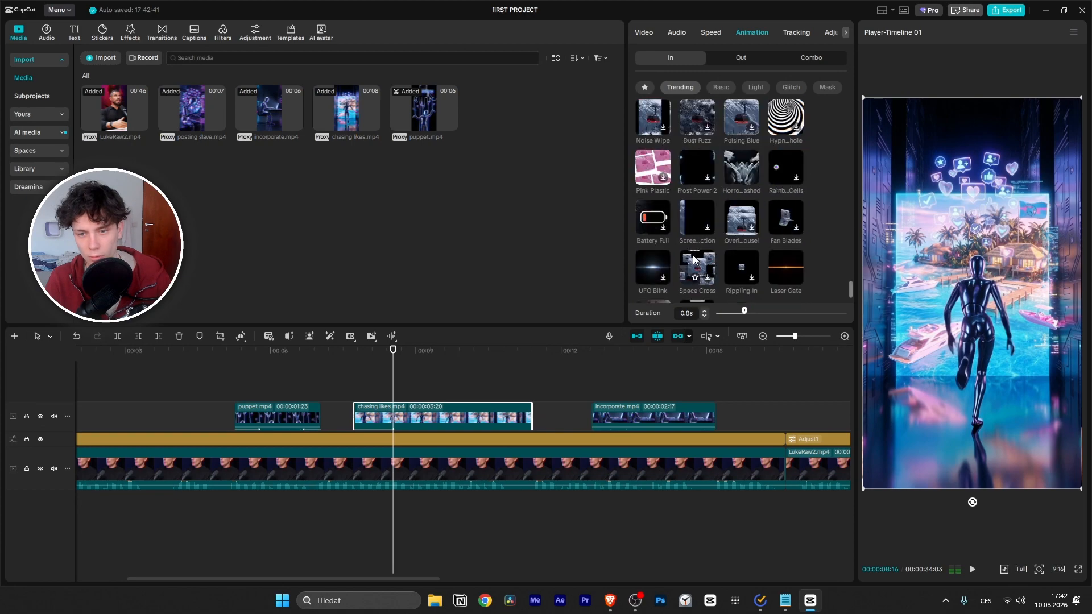
{"action": "scroll", "coordinate": [753, 233], "scroll_direction": "up", "scroll_amount": 5}
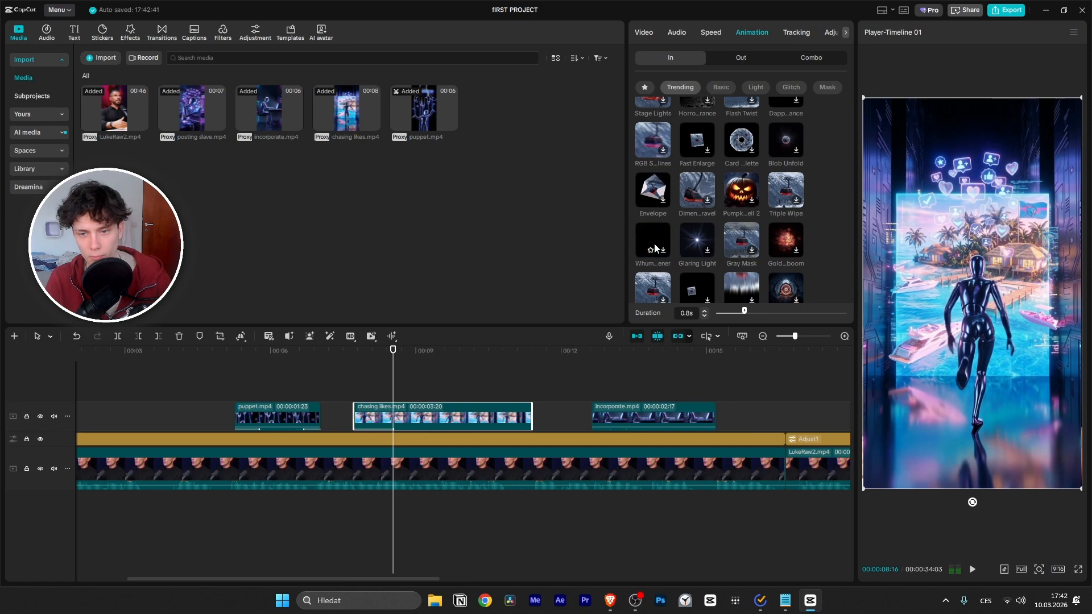
{"action": "scroll", "coordinate": [654, 248], "scroll_direction": "up", "scroll_amount": 2}
{"action": "scroll", "coordinate": [707, 249], "scroll_direction": "up", "scroll_amount": 4}
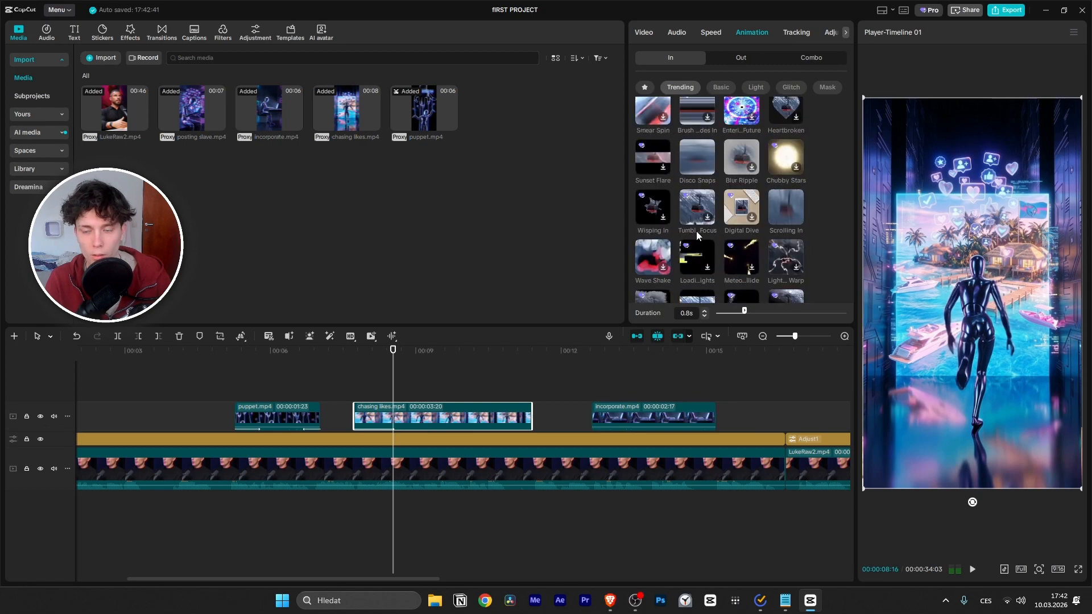
{"action": "scroll", "coordinate": [697, 233], "scroll_direction": "up", "scroll_amount": 3}
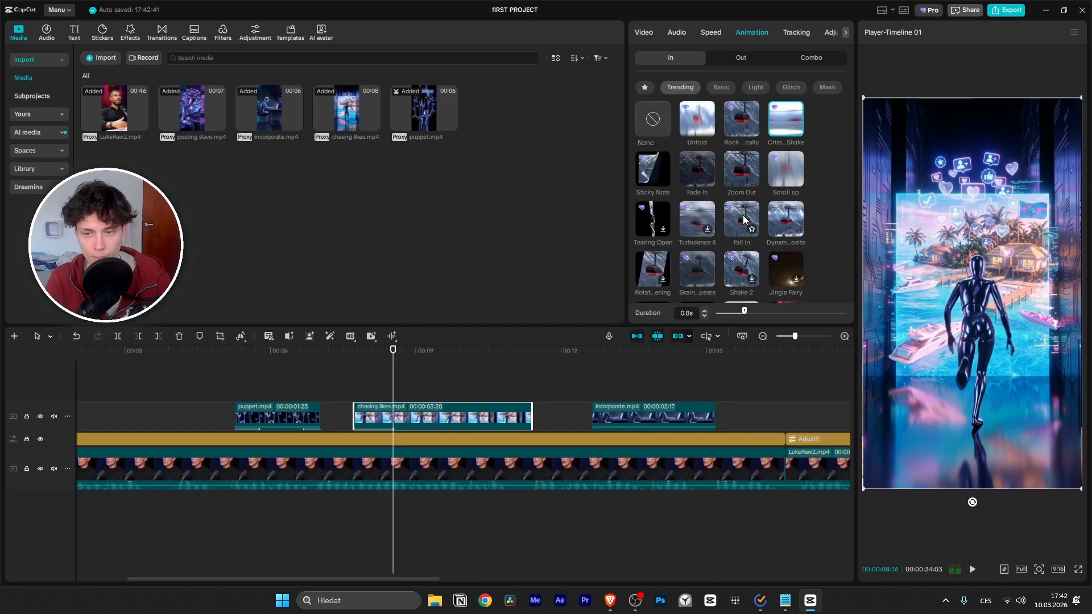
Step: Try Shake 2 on chasing likes.mp4, return to the Unfold entrance animation at 0.5s, and play through the clip's end
{"action": "left_click", "coordinate": [734, 267]}
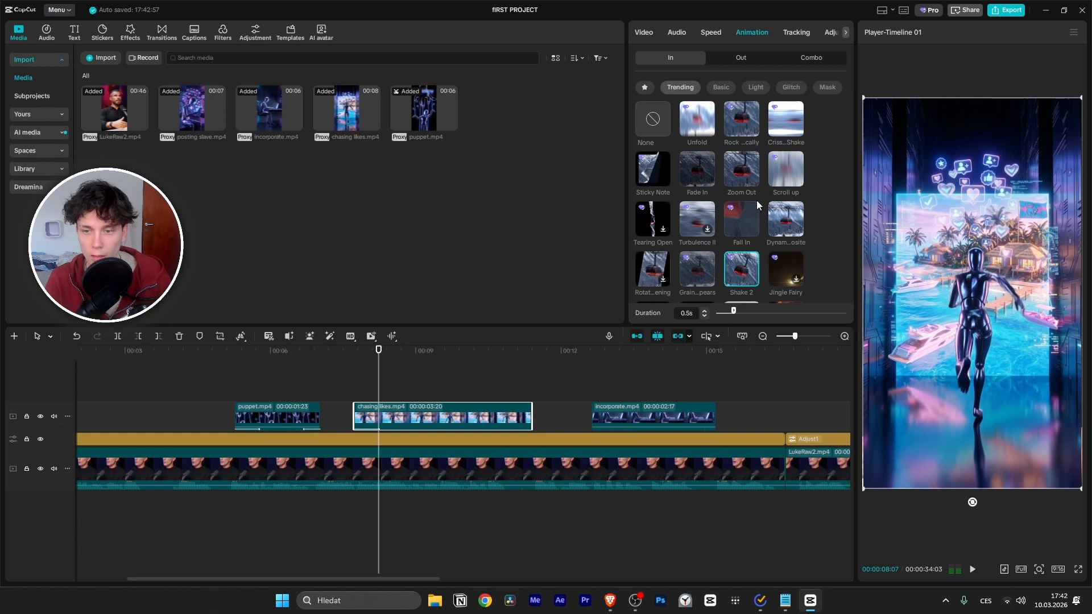
{"action": "left_click", "coordinate": [709, 127]}
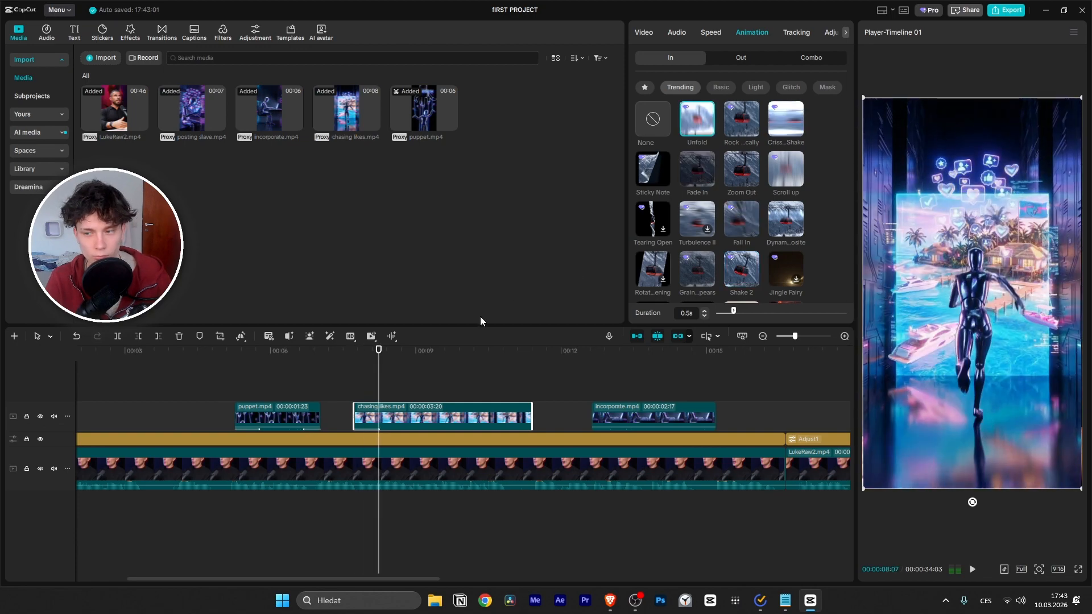
{"action": "key", "text": "space"}
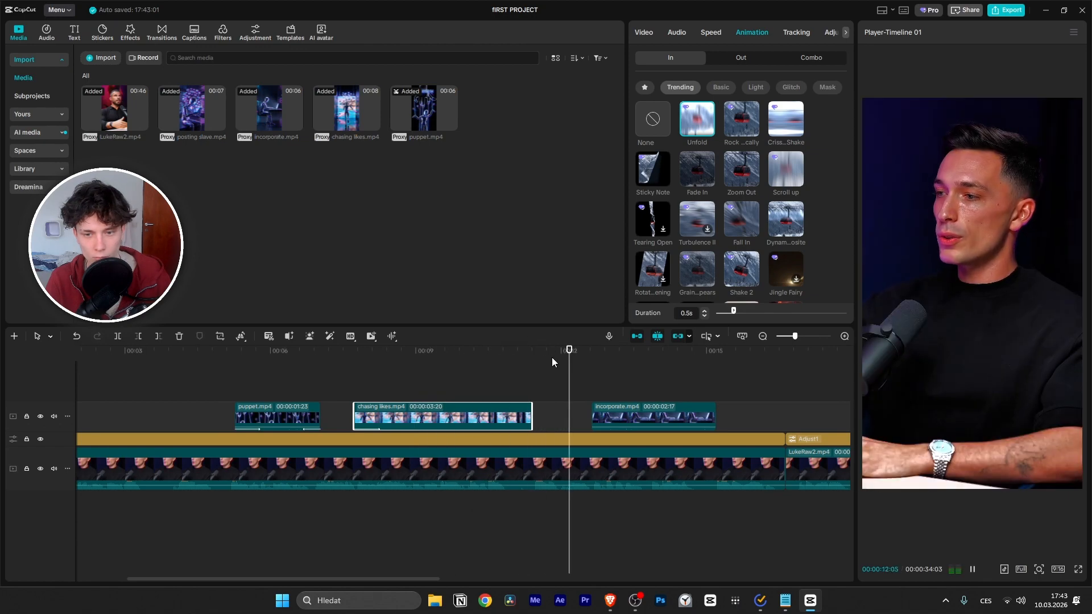
{"action": "key", "text": "space"}
Step: Give chasing likes.mp4 the Show Ends exit animation at 1.2s and play the end of the clip
{"action": "left_click_drag", "start_coordinate": [589, 370], "coordinate": [524, 370]}
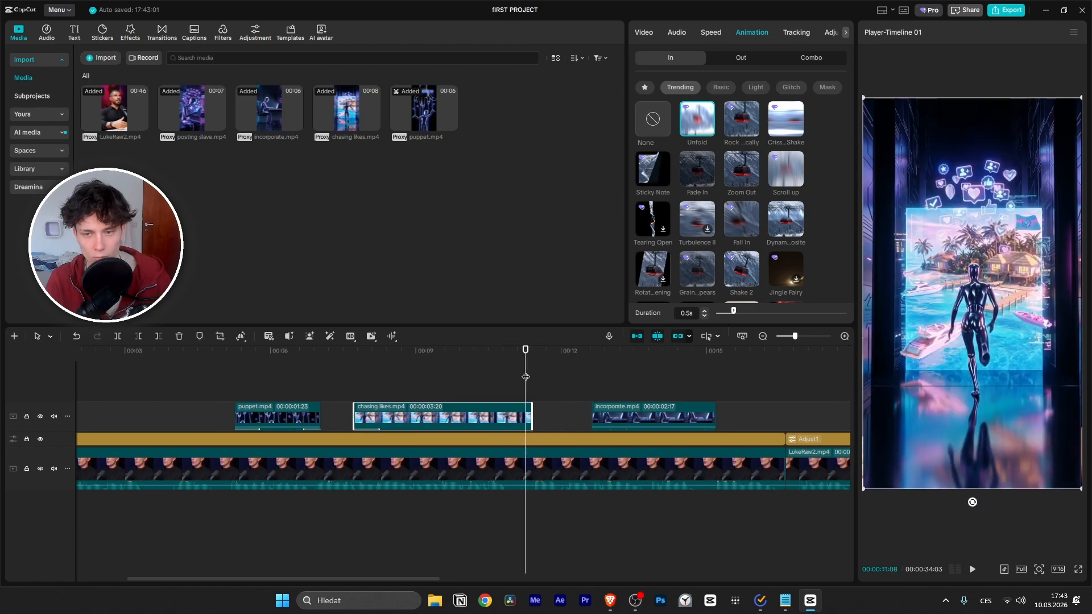
{"action": "left_click", "coordinate": [733, 58]}
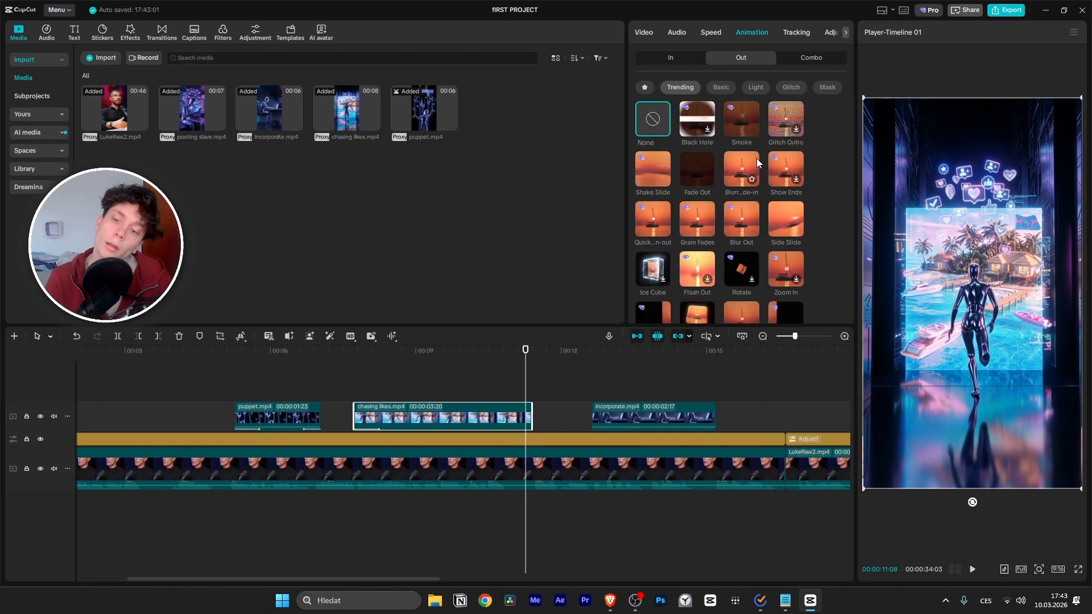
{"action": "left_click", "coordinate": [783, 170]}
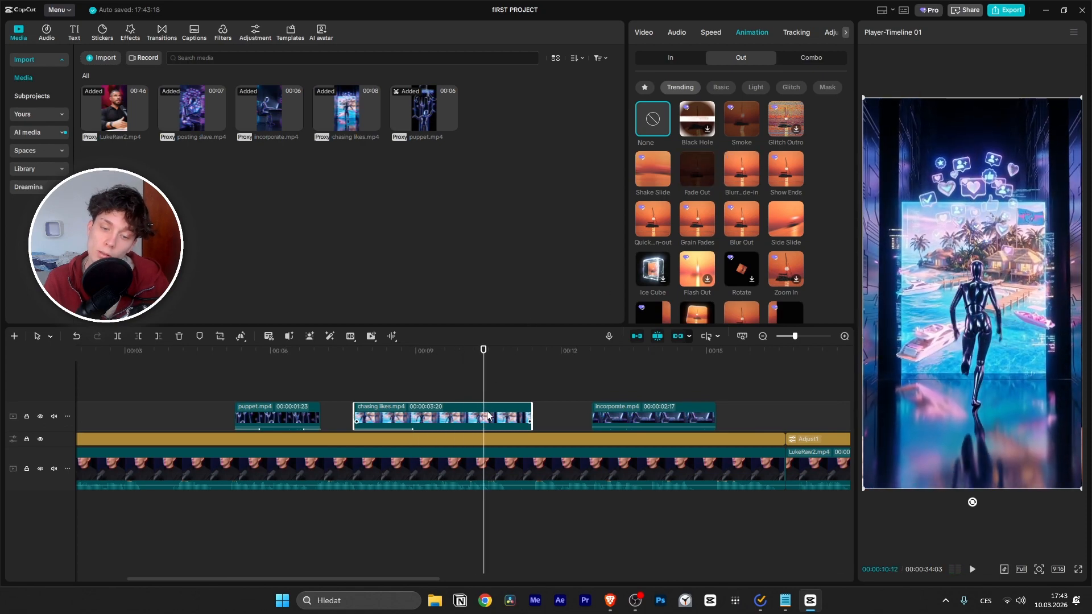
{"action": "left_click", "coordinate": [773, 176]}
{"action": "left_click", "coordinate": [460, 354]}
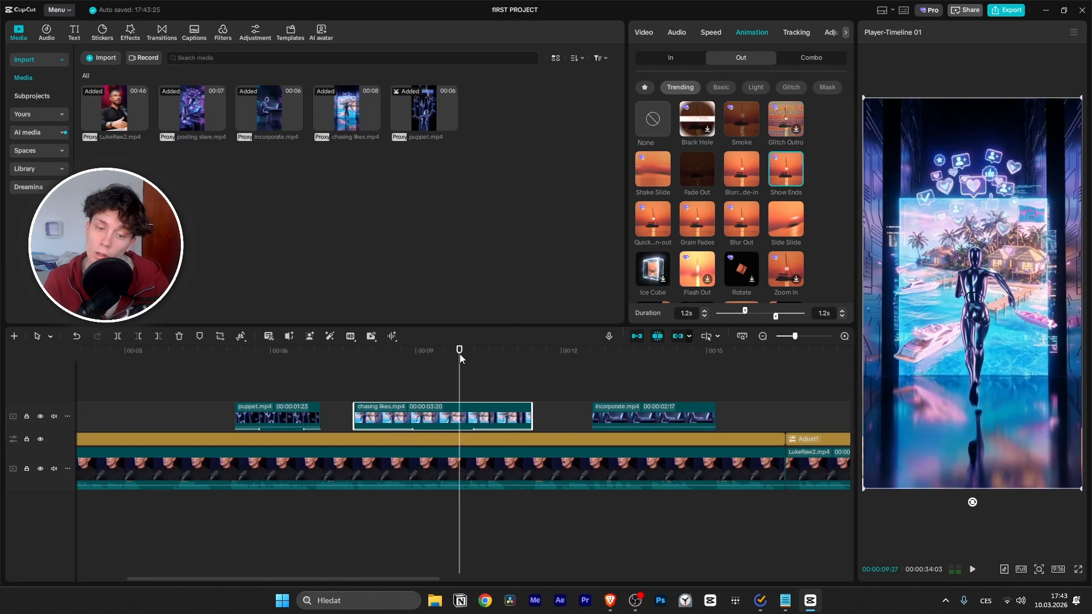
{"action": "key", "text": "space"}
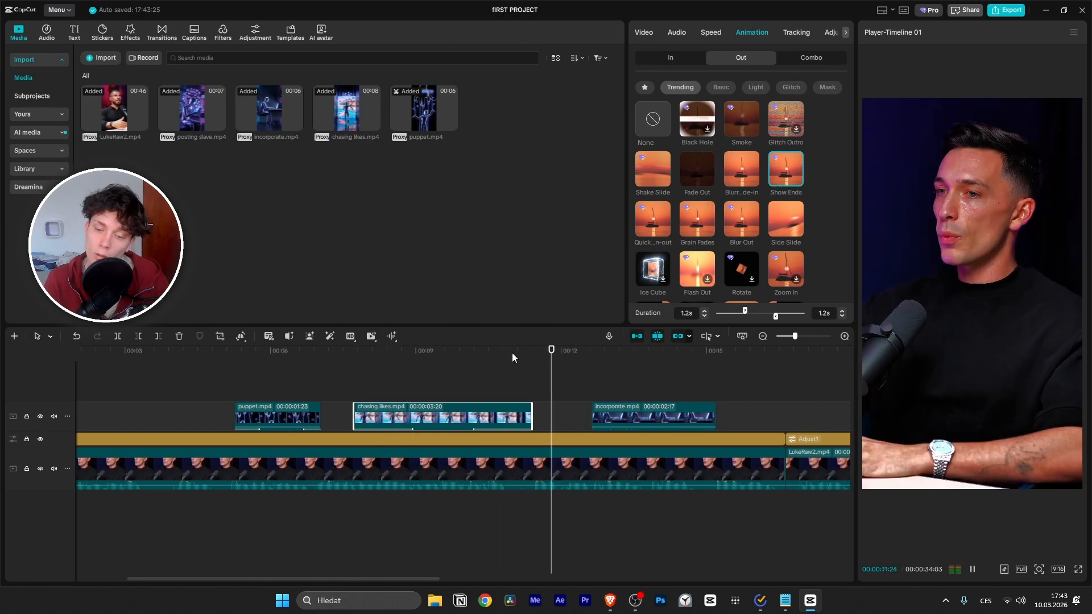
Step: Replay chasing likes.mp4 from its start and set its Unfold entrance duration to 0.5s
{"action": "left_click_drag", "start_coordinate": [512, 354], "coordinate": [343, 376]}
{"action": "key", "text": "space"}
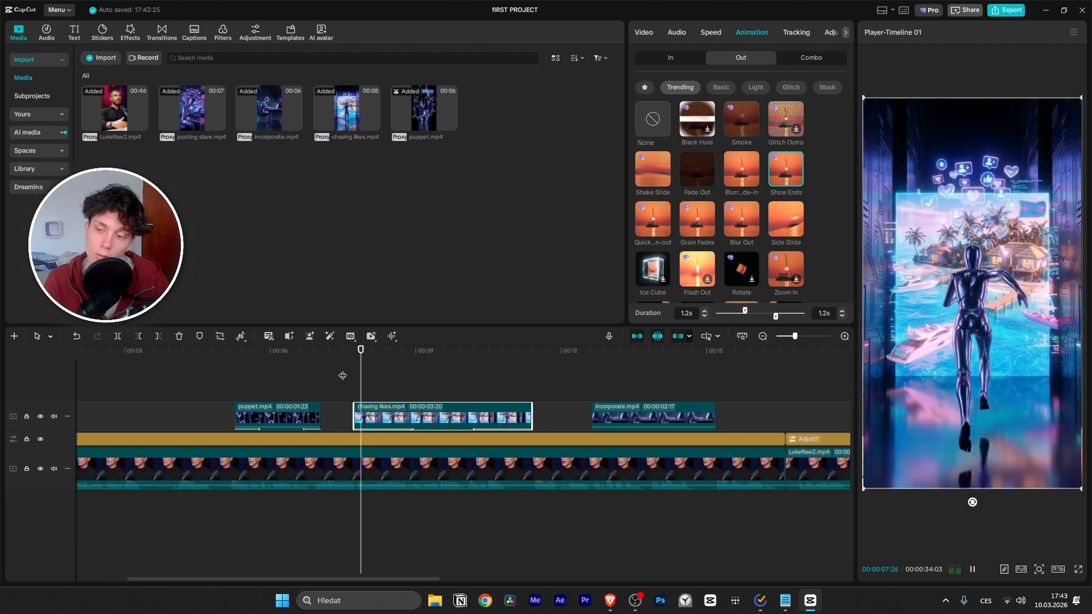
{"action": "key", "text": "space"}
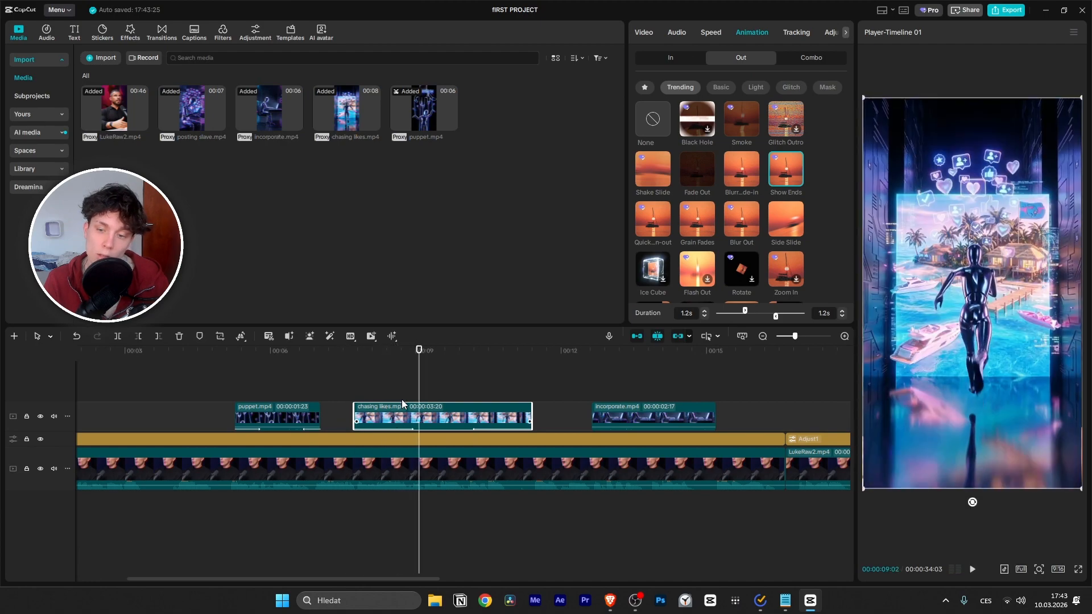
{"action": "left_click", "coordinate": [670, 62]}
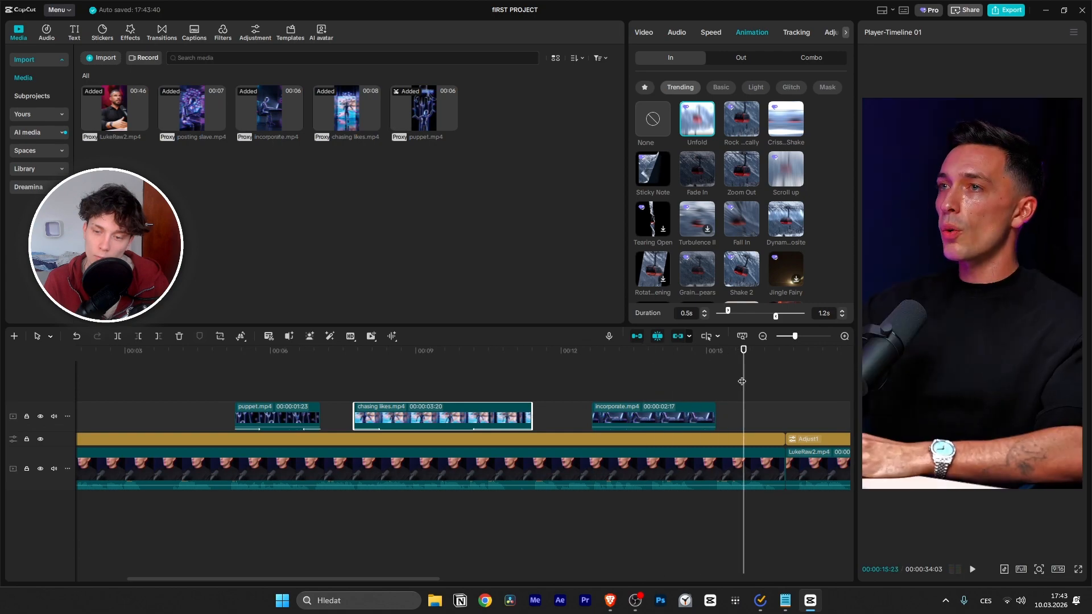
Step: Preview incorporate.mp4, place the playhead at its start, and apply the Glitch Intro entrance animation from the Glitch presets
{"action": "left_click", "coordinate": [561, 387]}
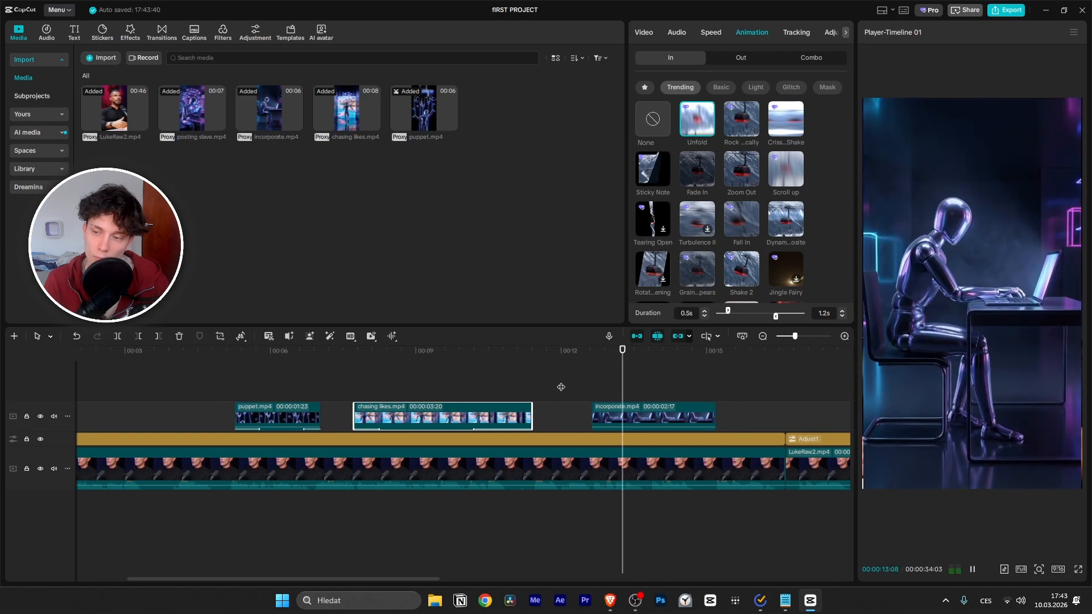
{"action": "key", "text": "space"}
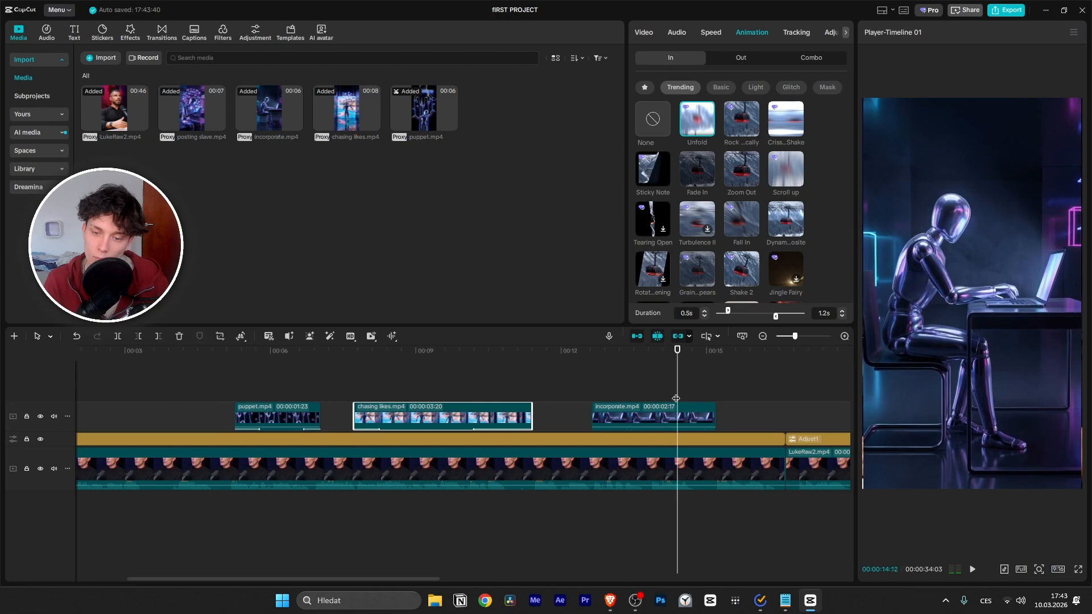
{"action": "left_click", "coordinate": [631, 419]}
{"action": "left_click", "coordinate": [592, 390]}
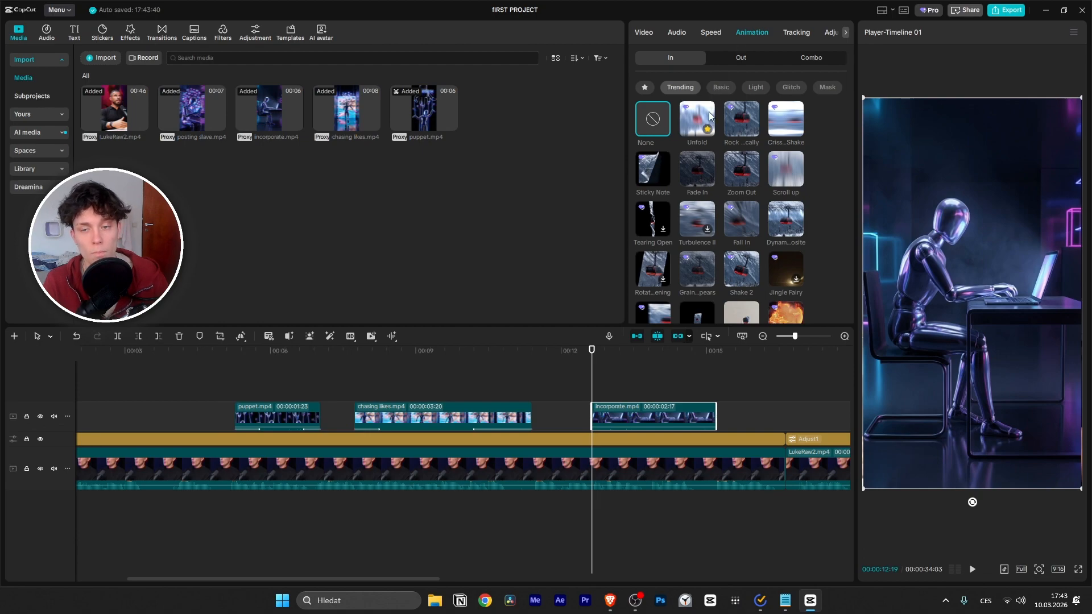
{"action": "left_click", "coordinate": [749, 85]}
{"action": "left_click", "coordinate": [793, 88]}
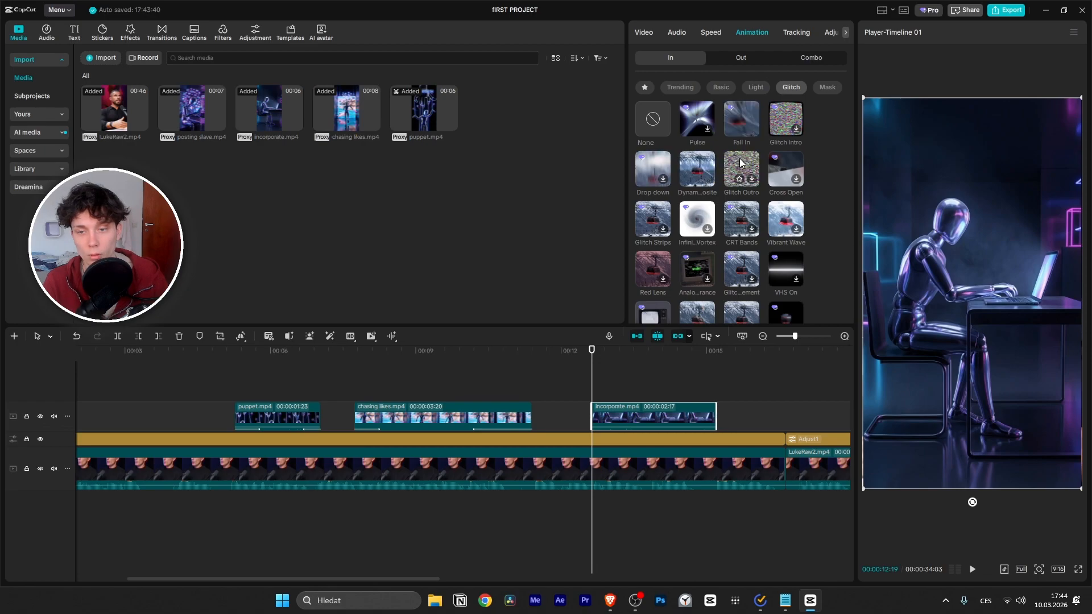
{"action": "left_click", "coordinate": [795, 118]}
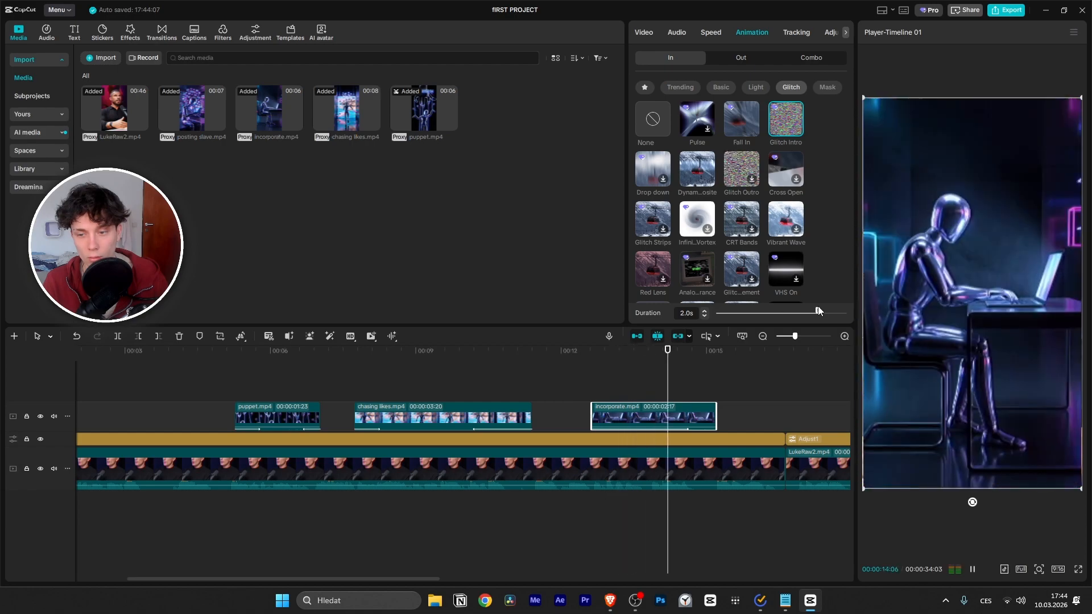
Step: Shorten incorporate.mp4's Glitch Intro to 0.5s and play from just before the clip to check it
{"action": "left_click_drag", "start_coordinate": [817, 311], "coordinate": [739, 313]}
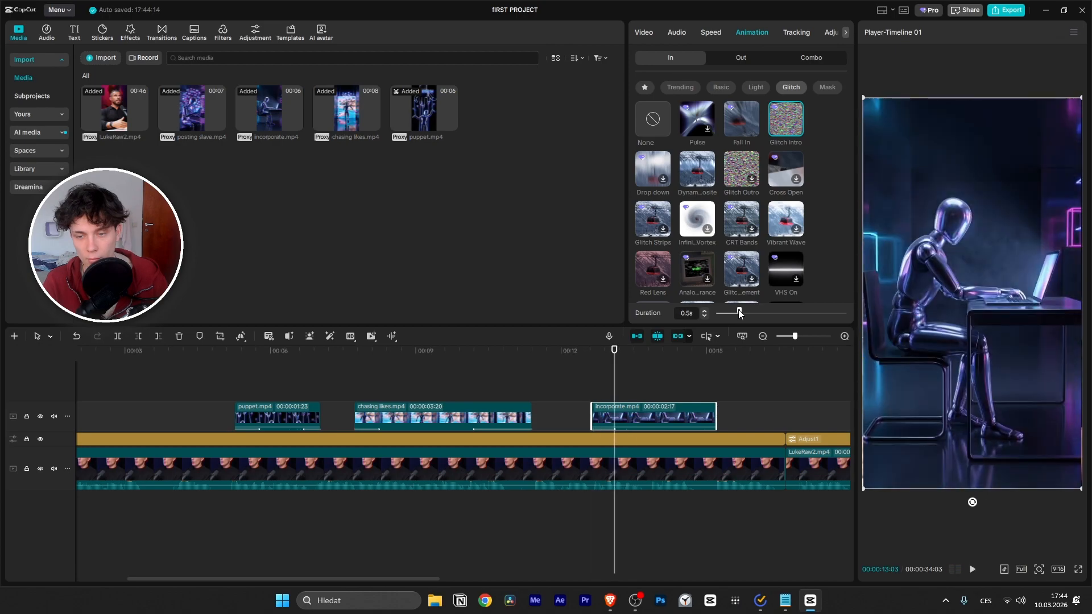
{"action": "key", "text": "space"}
{"action": "left_click", "coordinate": [582, 360]}
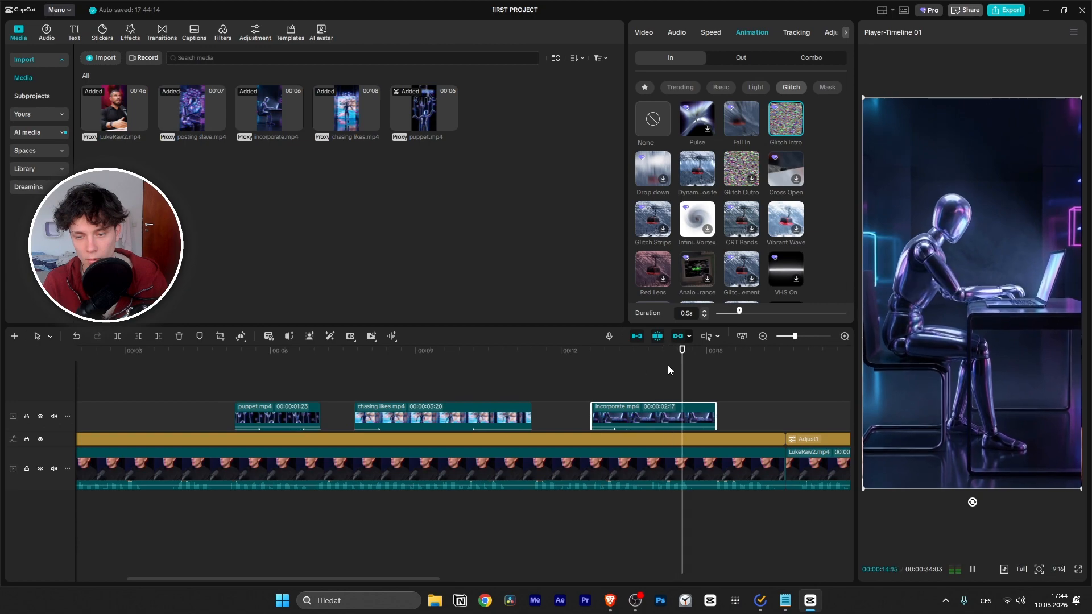
{"action": "key", "text": "space"}
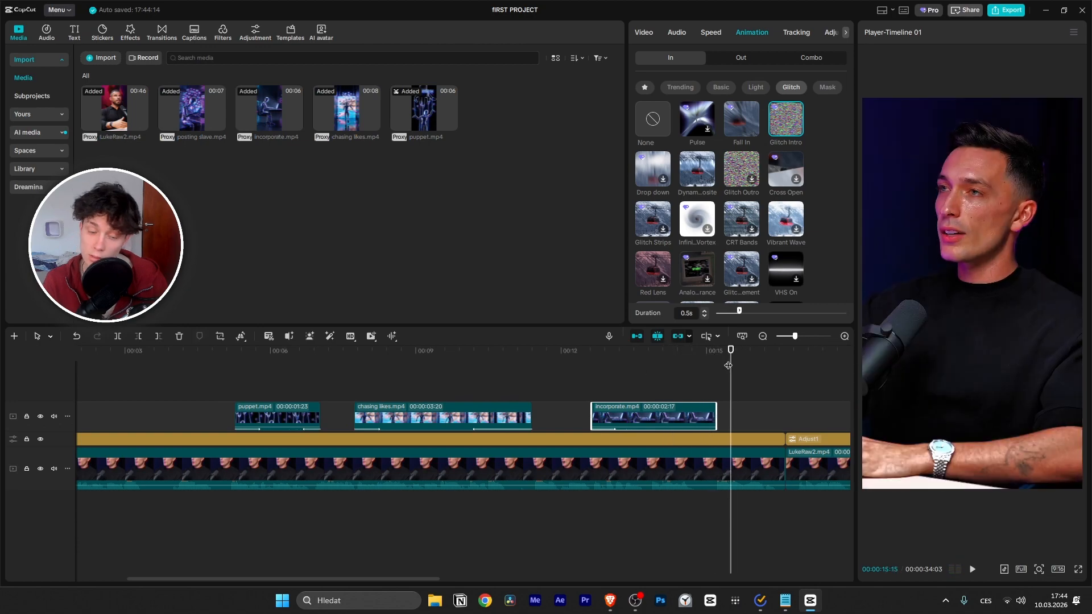
Step: Replay the start of puppet.mp4 and replace its entrance animation with Glitch Intro
{"action": "left_click_drag", "start_coordinate": [728, 364], "coordinate": [215, 389]}
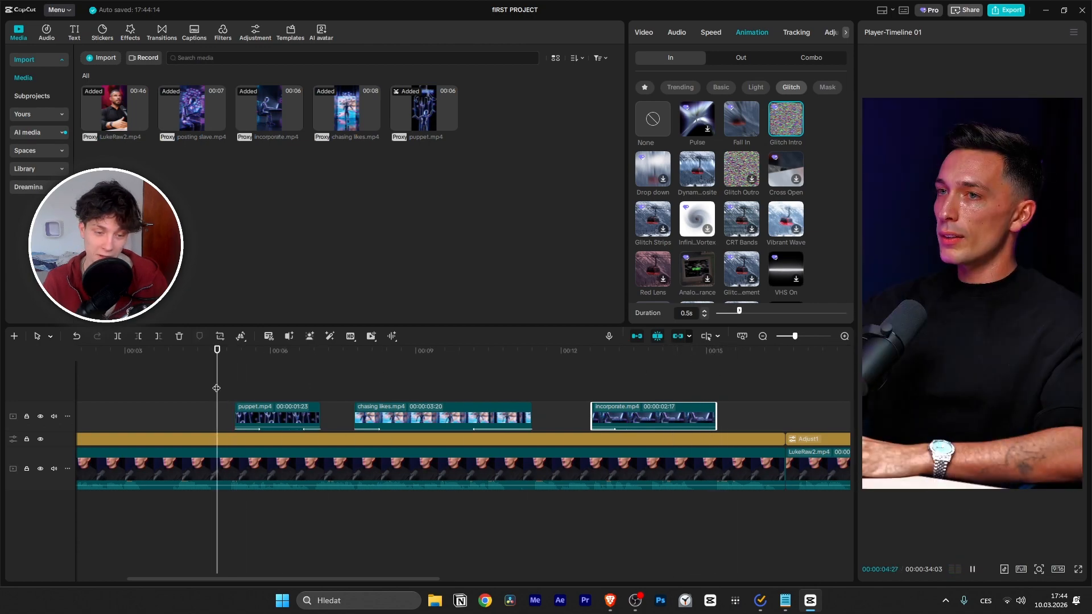
{"action": "key", "text": "space"}
{"action": "left_click", "coordinate": [248, 408]}
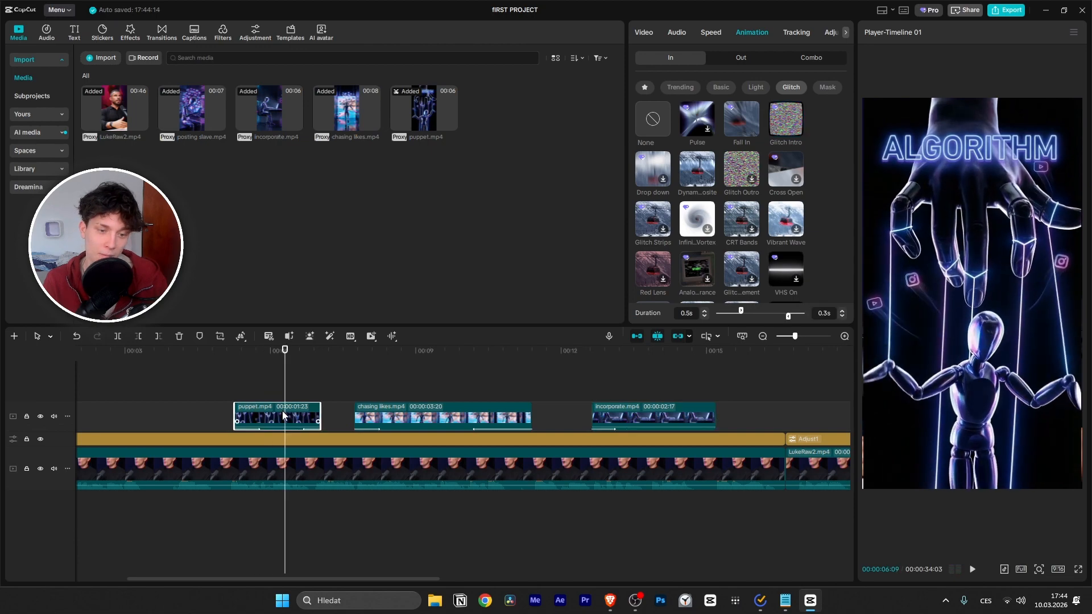
{"action": "left_click", "coordinate": [796, 130]}
{"action": "left_click", "coordinate": [788, 120]}
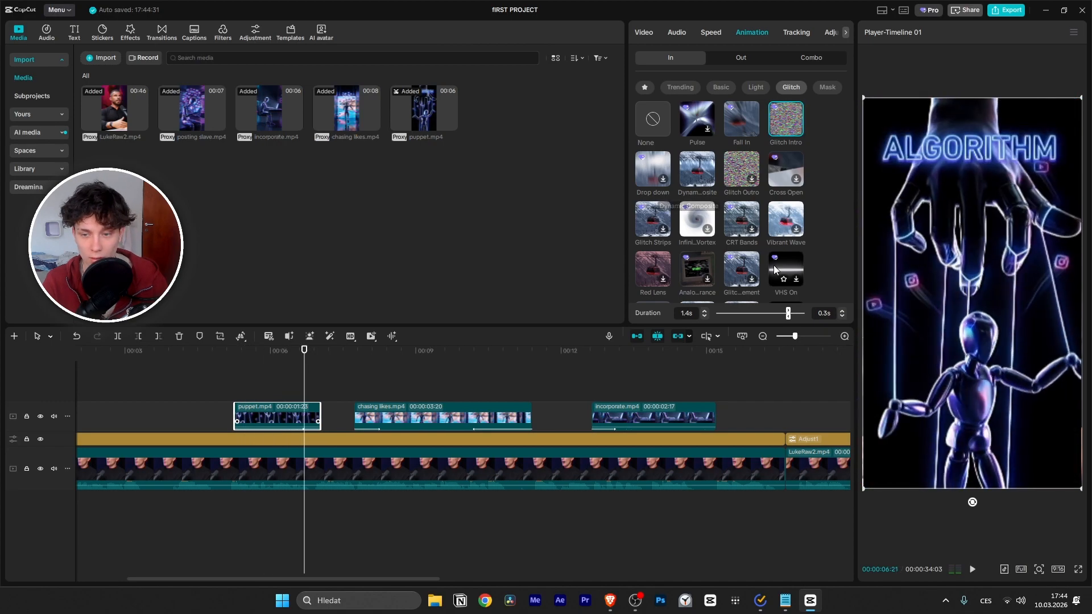
Step: Set puppet.mp4's Glitch Intro duration to 0.6s and replay chasing likes.mp4 from just before its start
{"action": "left_click_drag", "start_coordinate": [749, 316], "coordinate": [745, 313]}
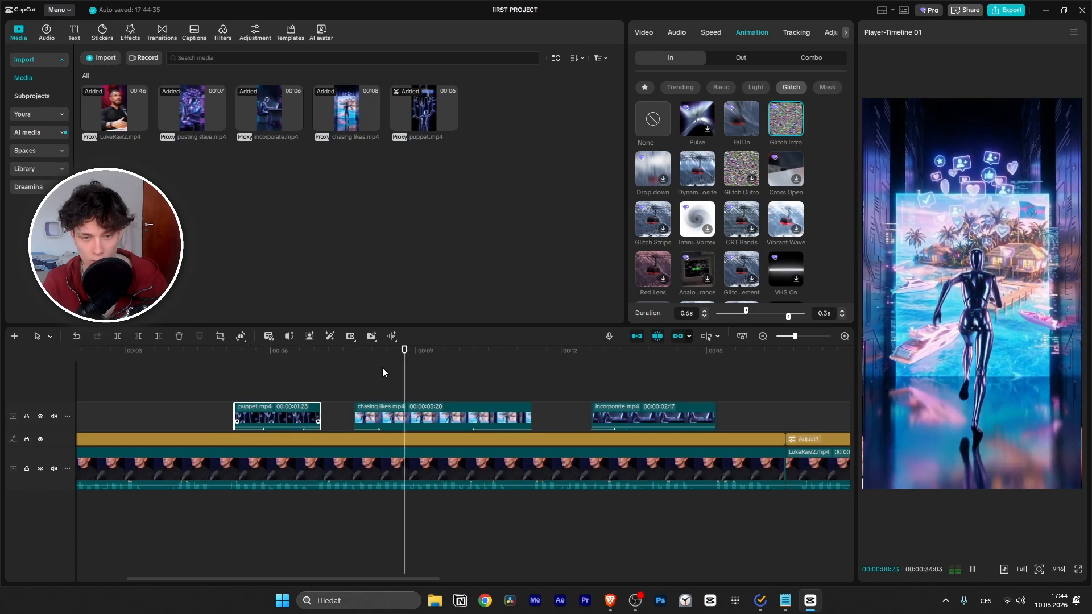
{"action": "left_click", "coordinate": [432, 410]}
{"action": "left_click_drag", "start_coordinate": [436, 387], "coordinate": [334, 387]}
{"action": "key", "text": "space"}
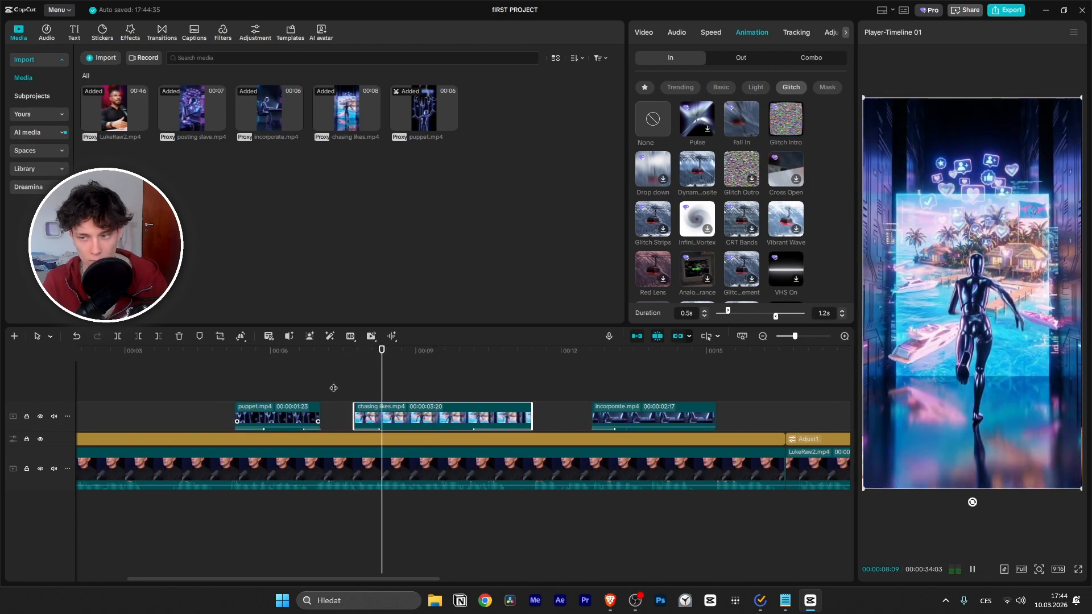
{"action": "key", "text": "space"}
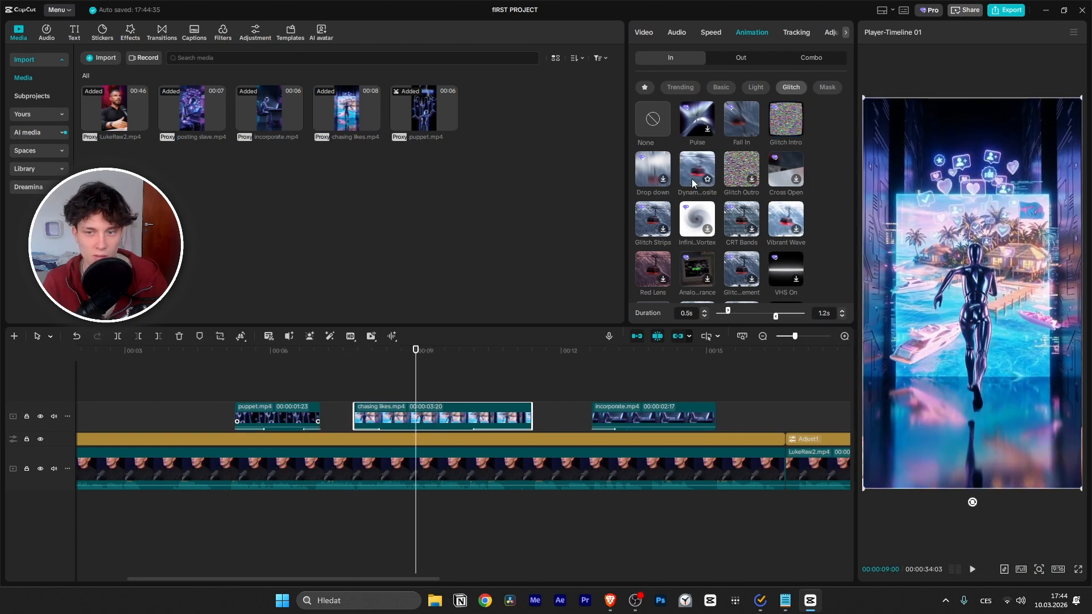
Step: Replace the entrance animation of chasing likes.mp4 with Glitch Strips and set its duration to 0.5s
{"action": "left_click", "coordinate": [650, 229]}
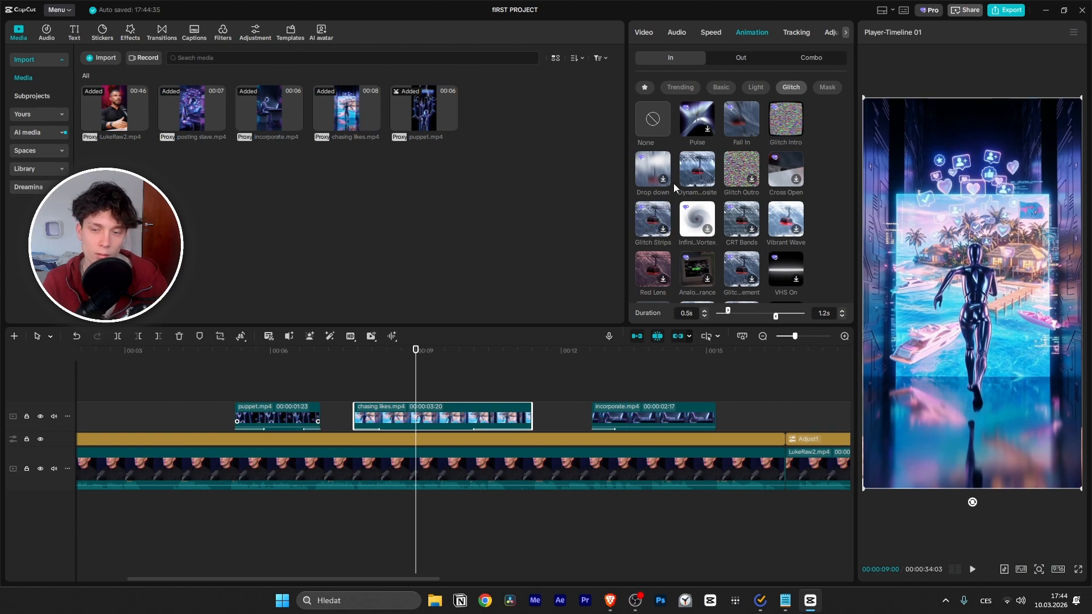
{"action": "left_click", "coordinate": [659, 223]}
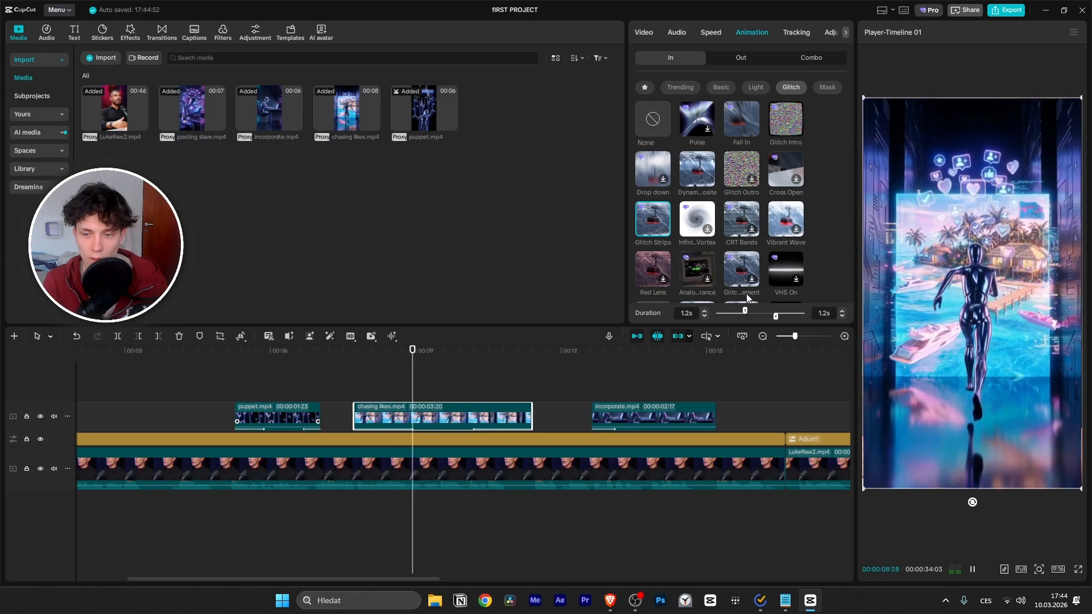
{"action": "left_click_drag", "start_coordinate": [746, 309], "coordinate": [735, 309]}
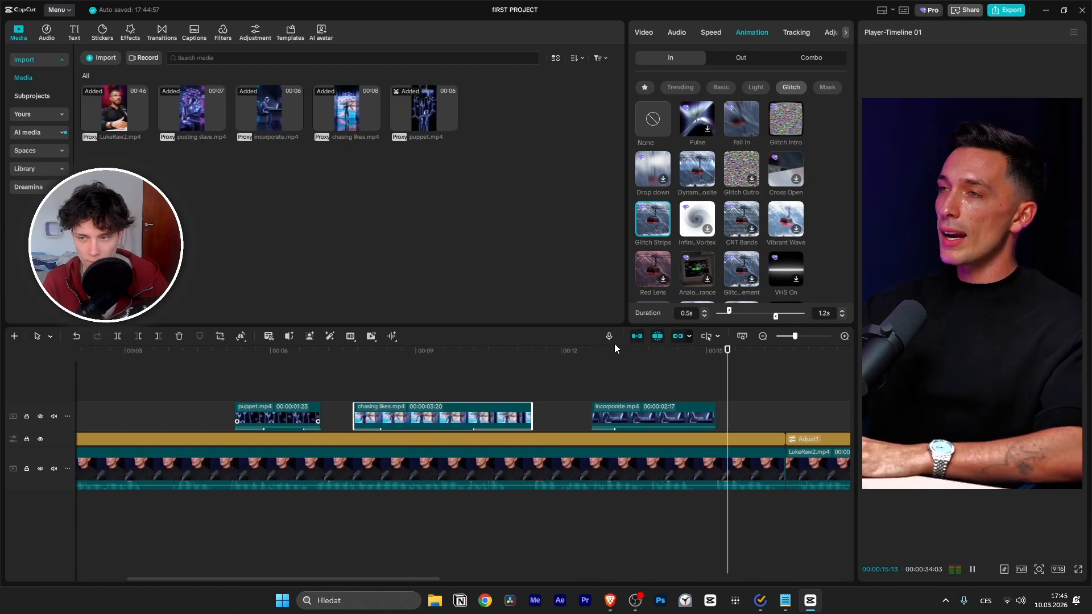
Step: Try the Glitc...ement entrance animation on incorporate.mp4, look through the other Glitch presets, and play the clip briefly
{"action": "key", "text": "space"}
{"action": "left_click", "coordinate": [677, 372]}
{"action": "left_click", "coordinate": [687, 422]}
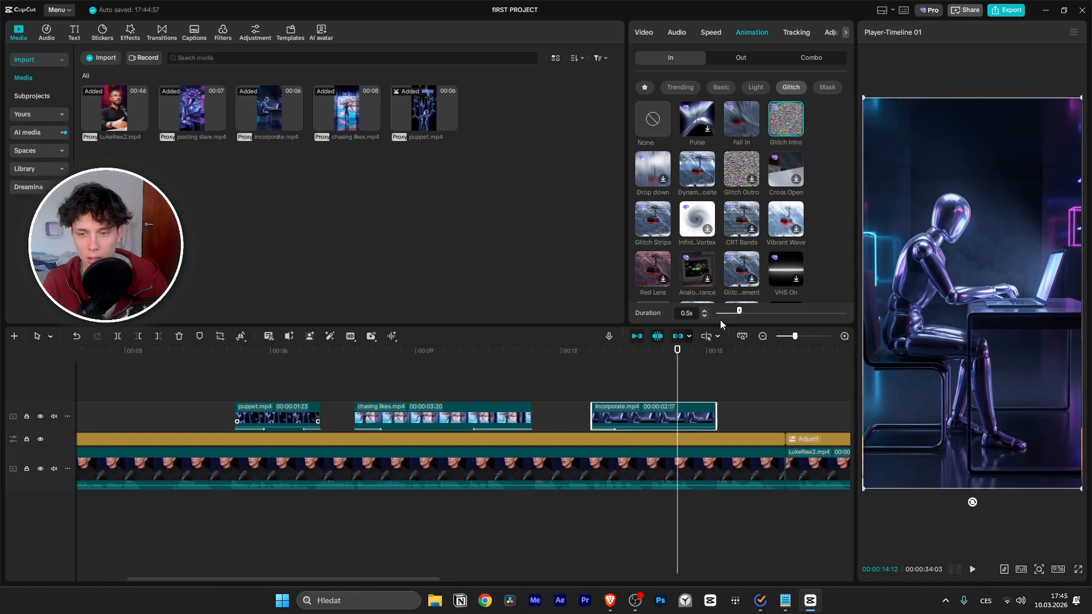
{"action": "scroll", "coordinate": [739, 228], "scroll_direction": "down", "scroll_amount": 1}
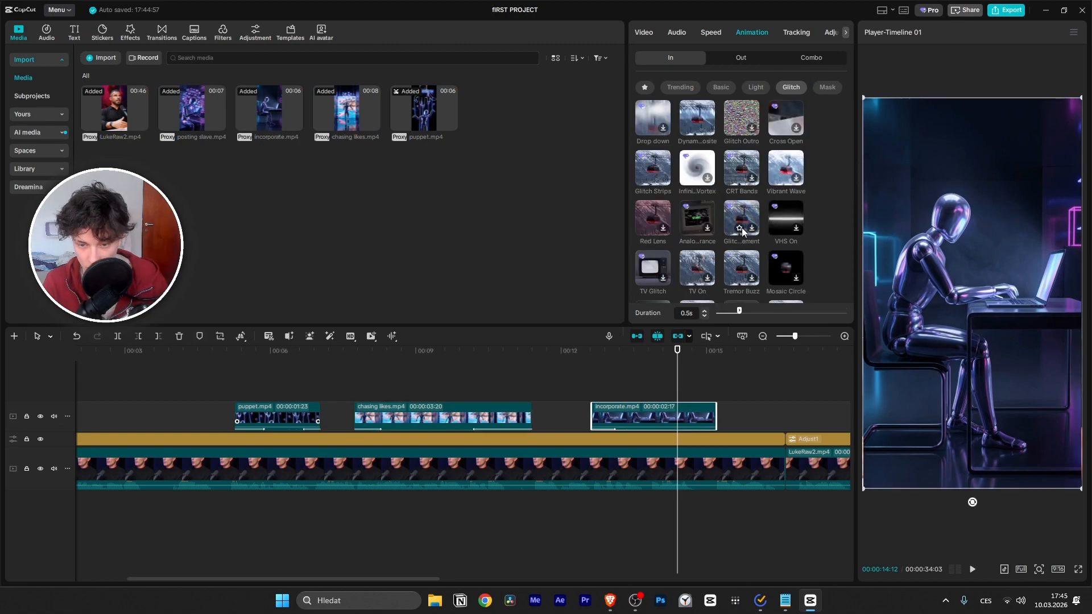
{"action": "left_click", "coordinate": [744, 215]}
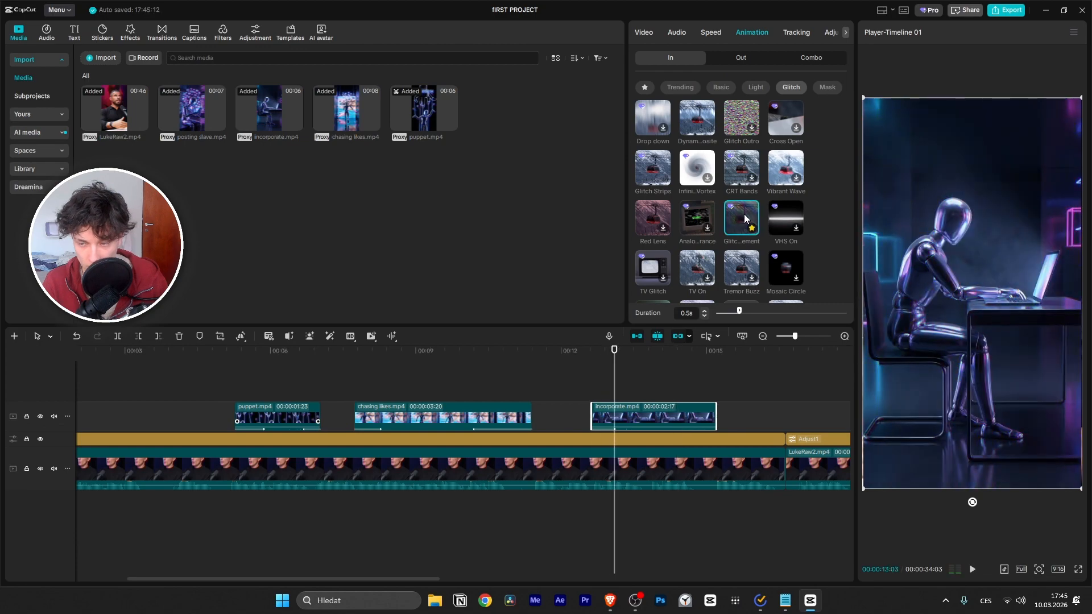
{"action": "scroll", "coordinate": [690, 251], "scroll_direction": "down", "scroll_amount": 1}
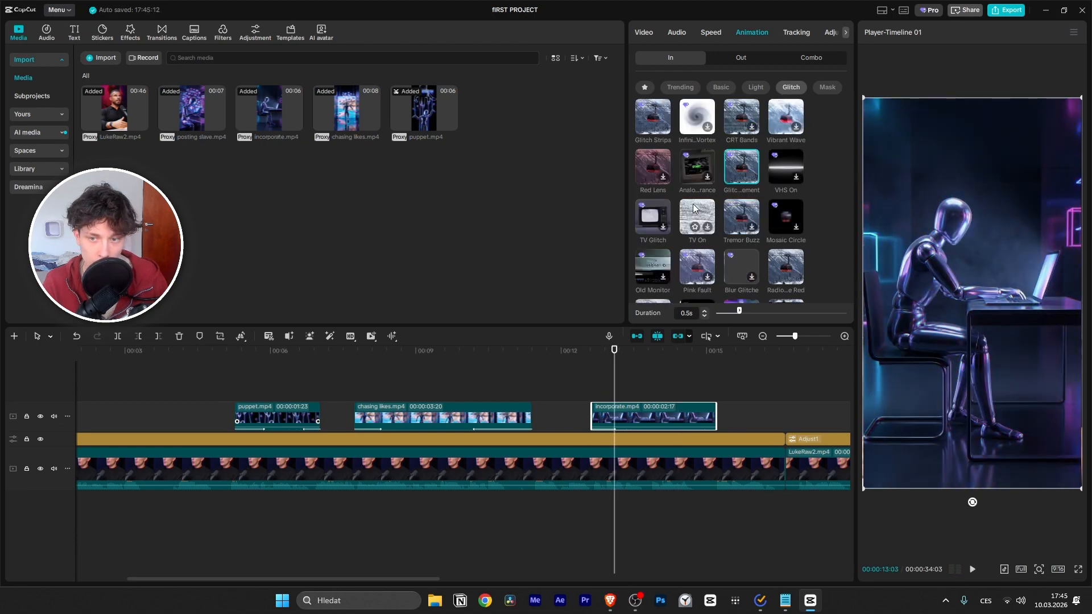
{"action": "scroll", "coordinate": [692, 221], "scroll_direction": "up", "scroll_amount": 2}
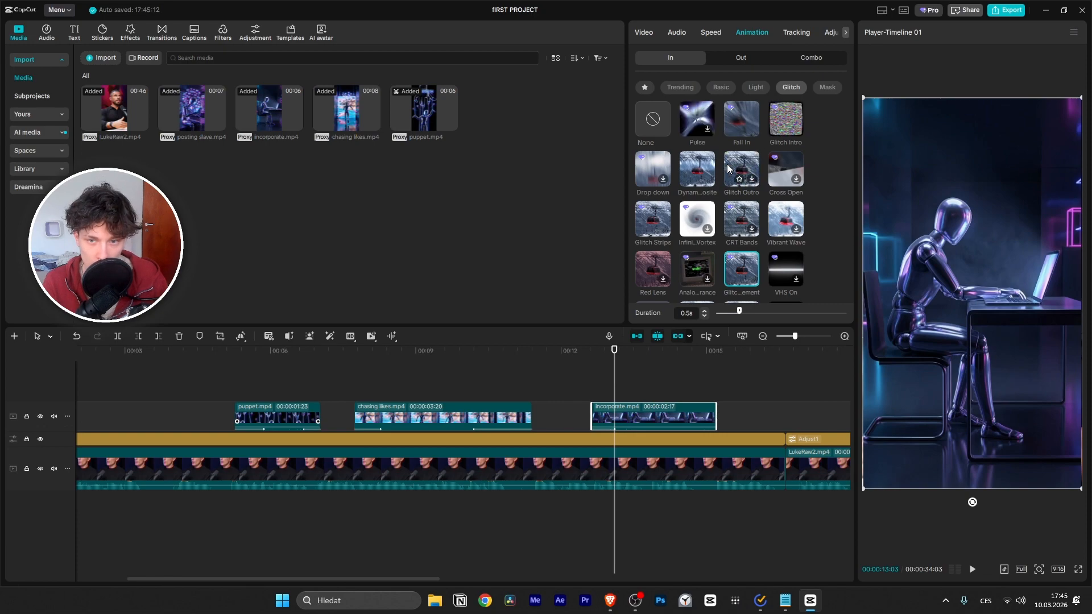
{"action": "key", "text": "space"}
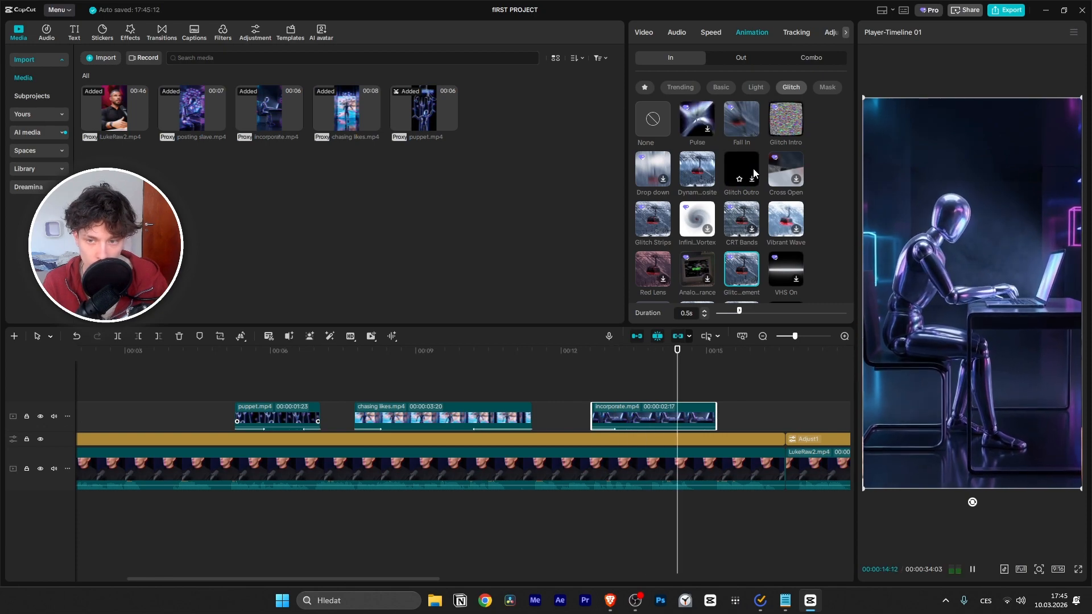
{"action": "key", "text": "space"}
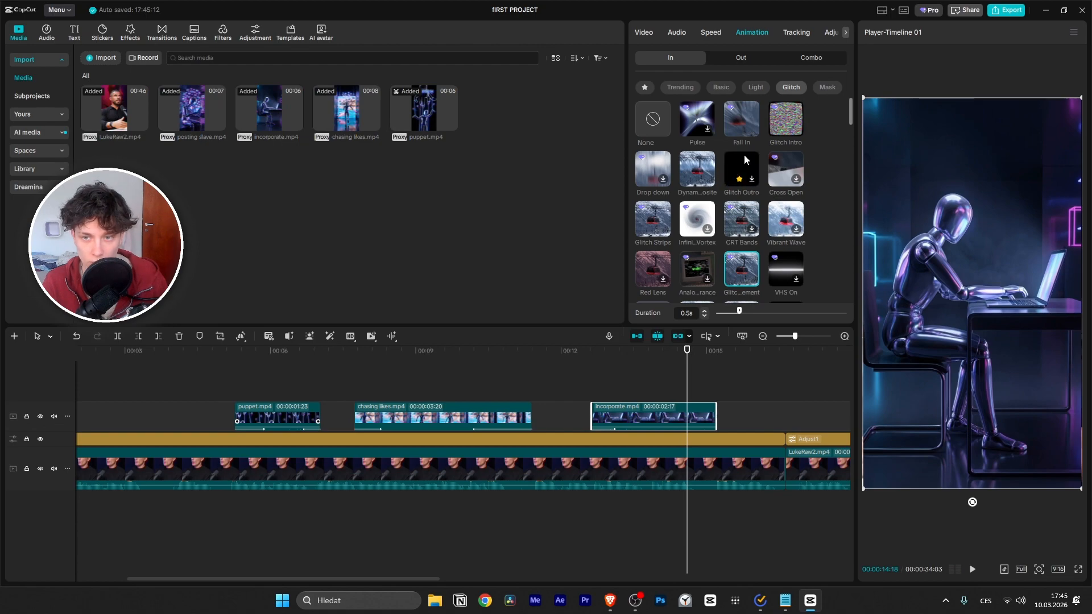
Step: Try Glitch Outro as the entrance animation of incorporate.mp4 and switch the clip back to Glitch Intro
{"action": "left_click", "coordinate": [742, 171]}
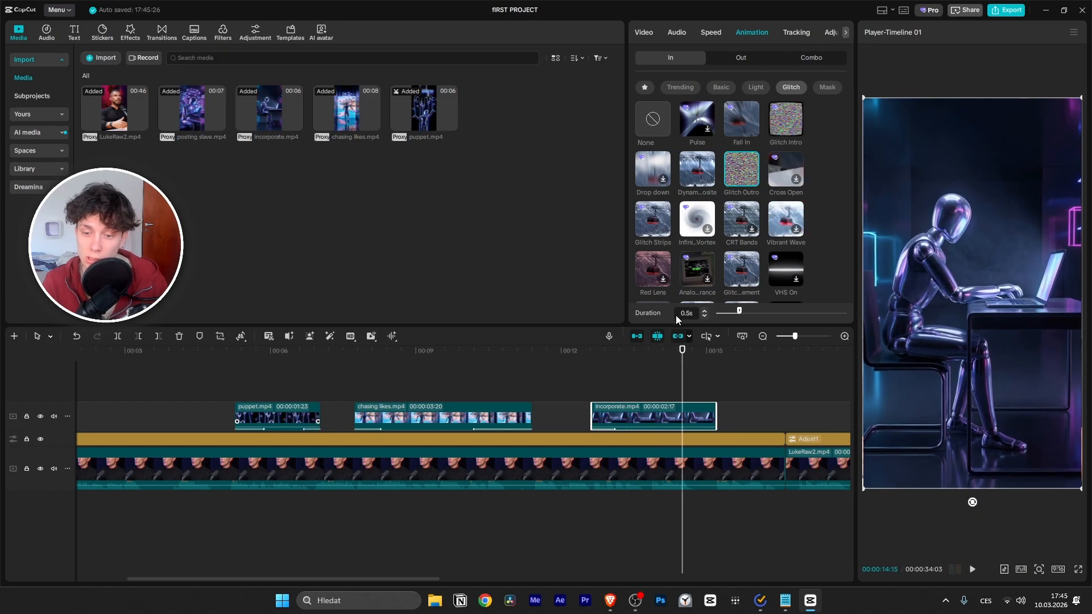
{"action": "left_click", "coordinate": [742, 172]}
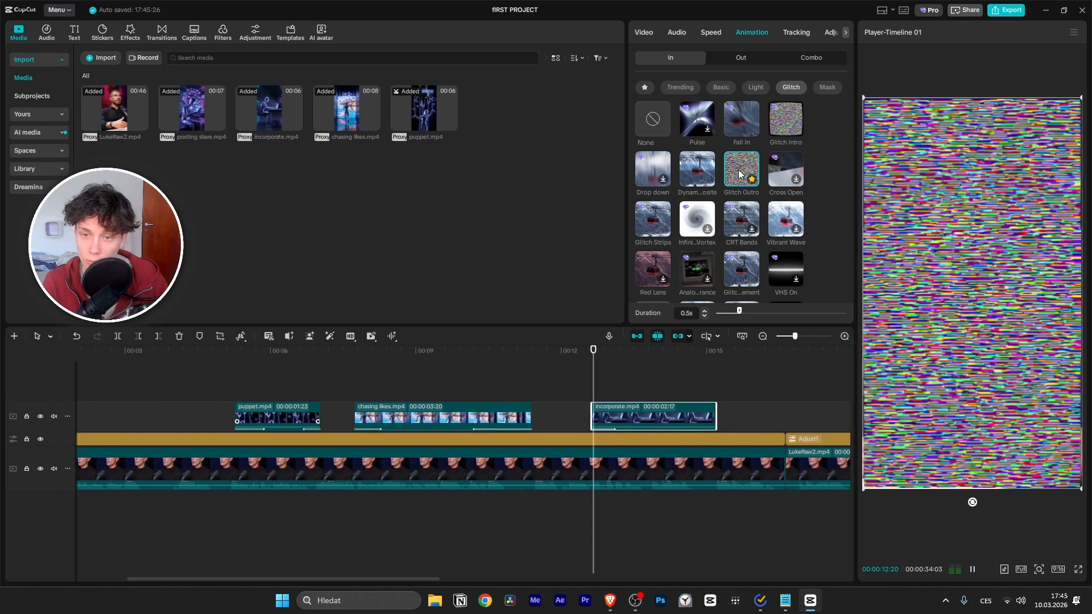
{"action": "left_click", "coordinate": [777, 129]}
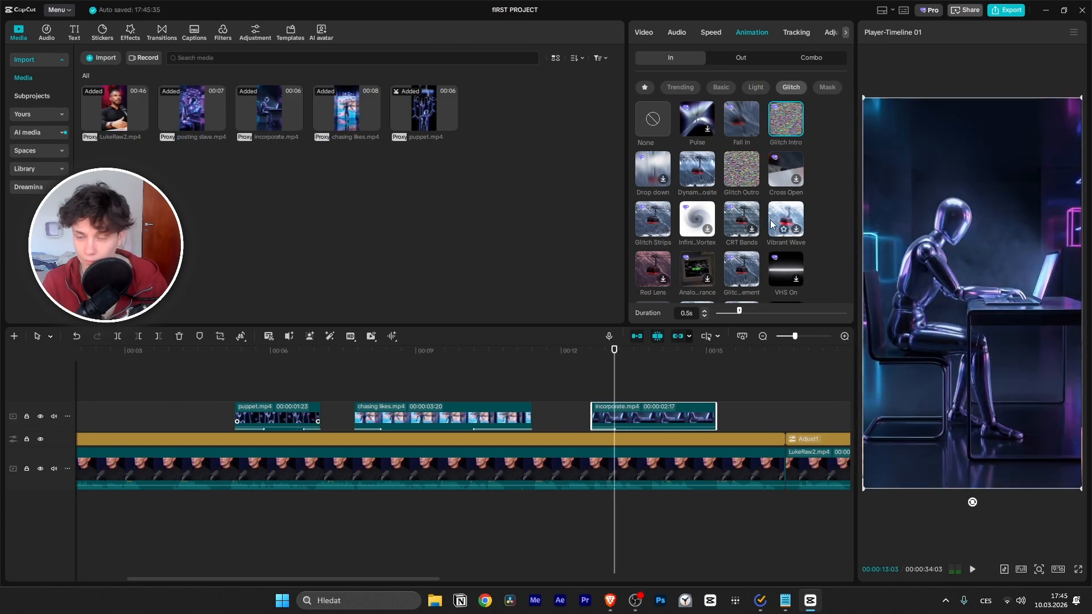
Step: Browse the Glitch entrance animations and apply the Glitc...ement one beside VHS On to the incorporate.mp4 clip
{"action": "scroll", "coordinate": [785, 177], "scroll_direction": "down", "scroll_amount": 5}
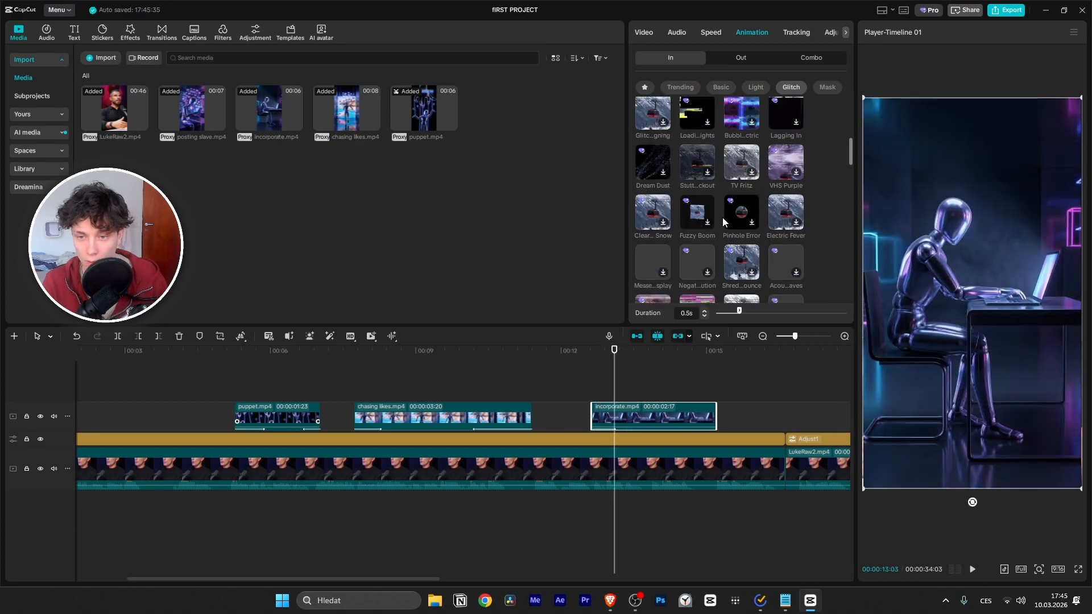
{"action": "scroll", "coordinate": [733, 182], "scroll_direction": "up", "scroll_amount": 5}
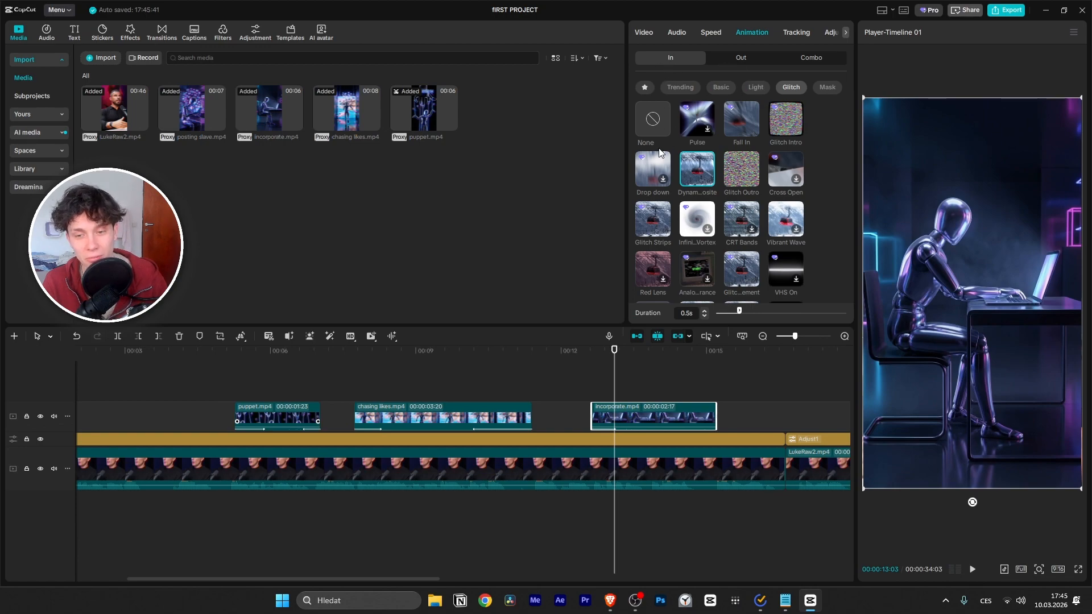
{"action": "scroll", "coordinate": [659, 153], "scroll_direction": "down", "scroll_amount": 2}
{"action": "scroll", "coordinate": [682, 171], "scroll_direction": "down", "scroll_amount": 3}
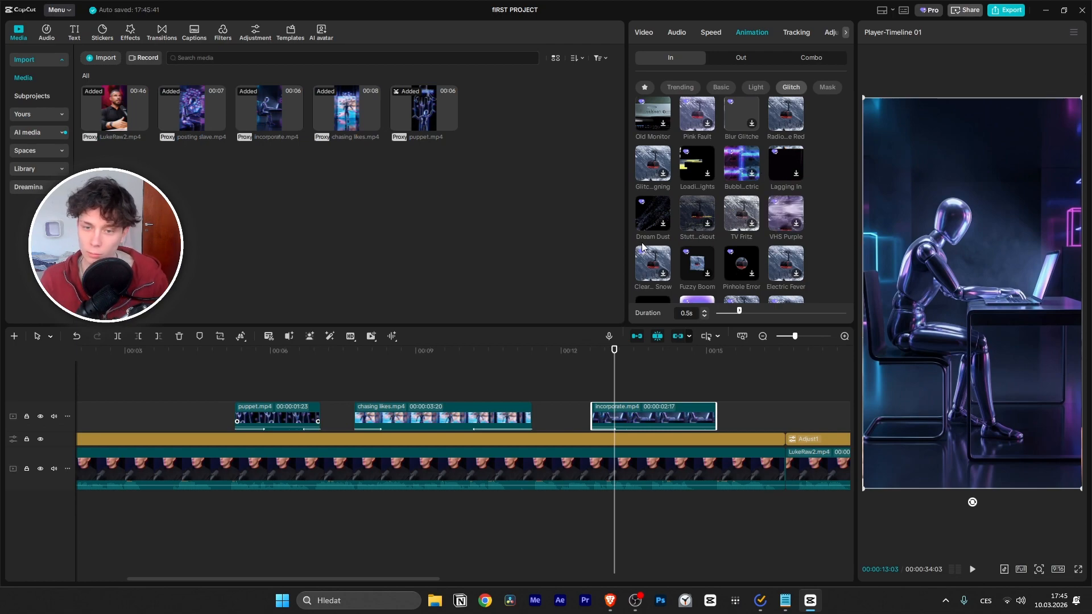
{"action": "scroll", "coordinate": [647, 259], "scroll_direction": "up", "scroll_amount": 1}
{"action": "scroll", "coordinate": [671, 225], "scroll_direction": "up", "scroll_amount": 1}
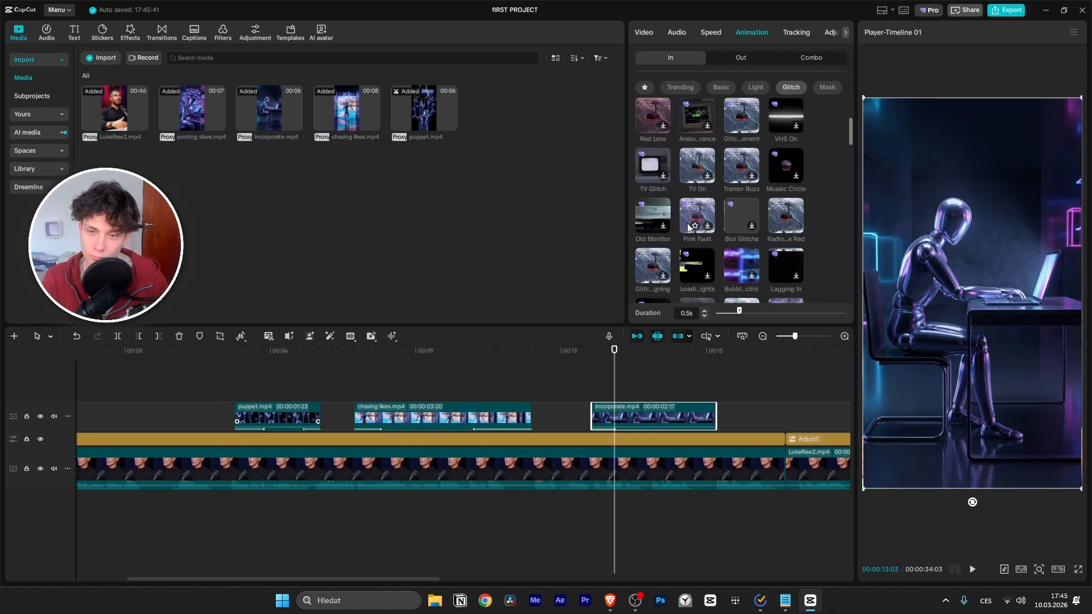
{"action": "scroll", "coordinate": [713, 213], "scroll_direction": "up", "scroll_amount": 1}
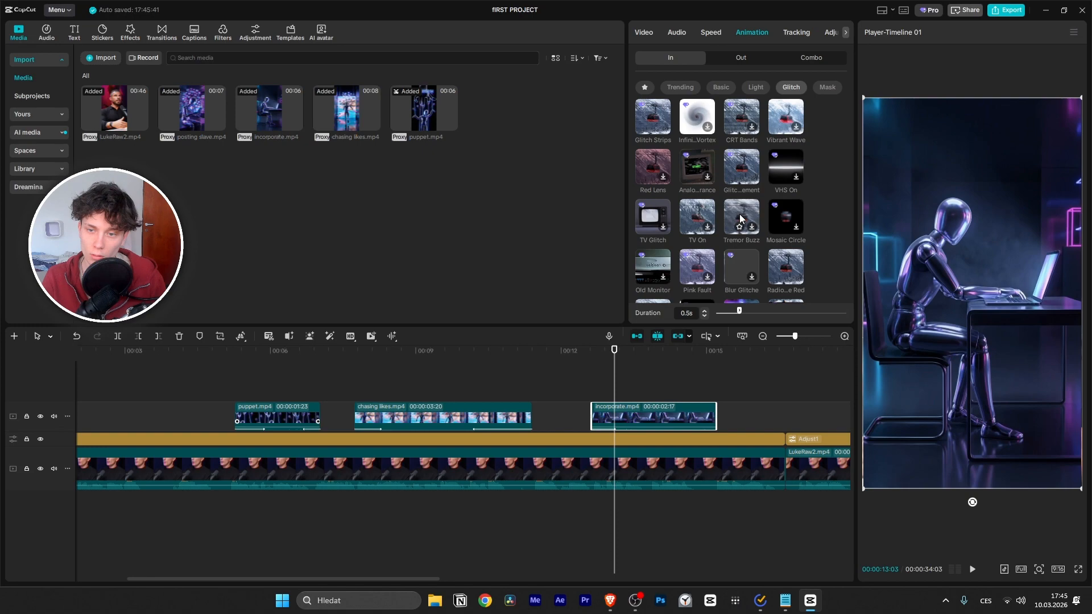
{"action": "left_click", "coordinate": [733, 167]}
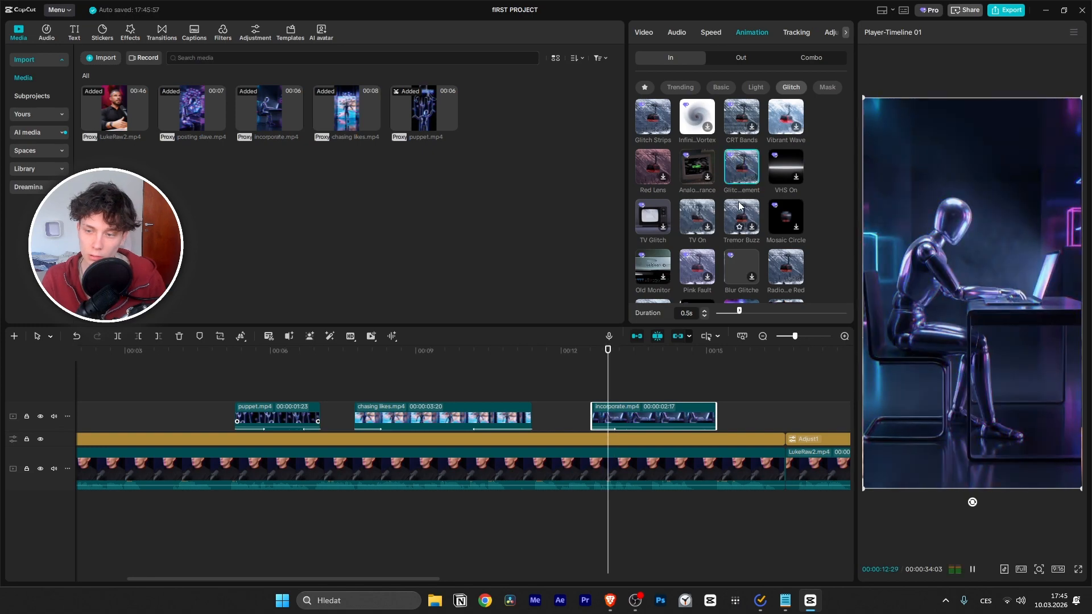
Step: Apply the Glitch Outro exit animation to incorporate.mp4 with a 0.3 s duration and play the result back
{"action": "left_click", "coordinate": [736, 58]}
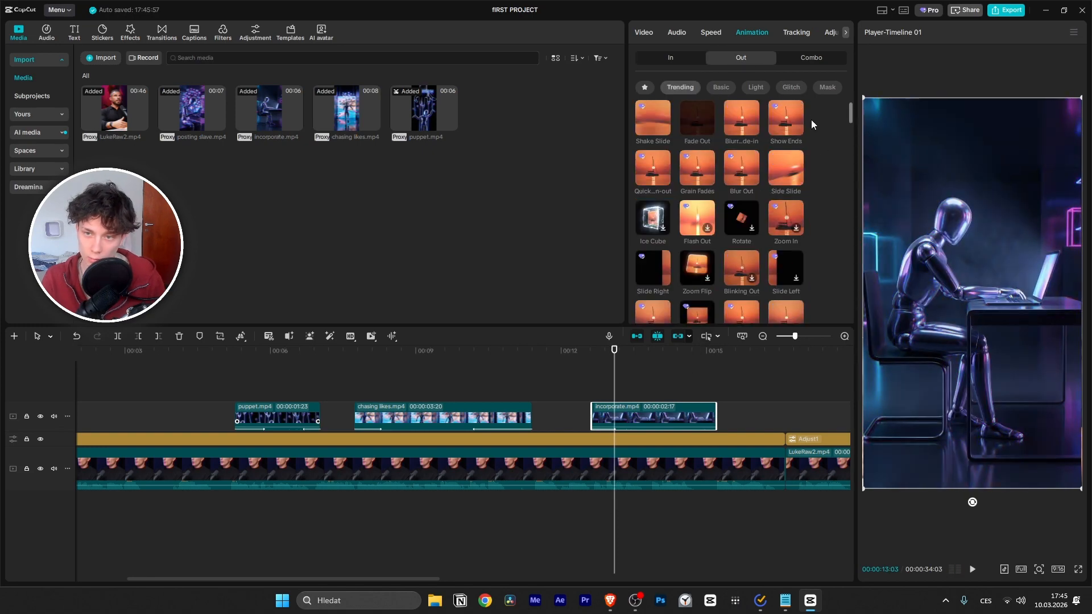
{"action": "left_click", "coordinate": [792, 87]}
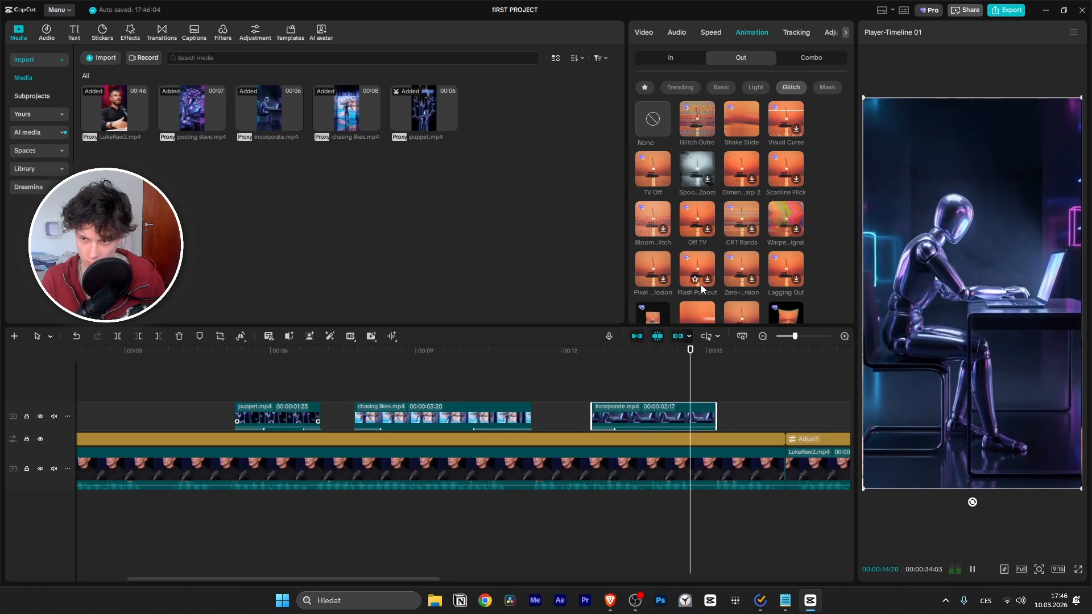
{"action": "left_click", "coordinate": [696, 116]}
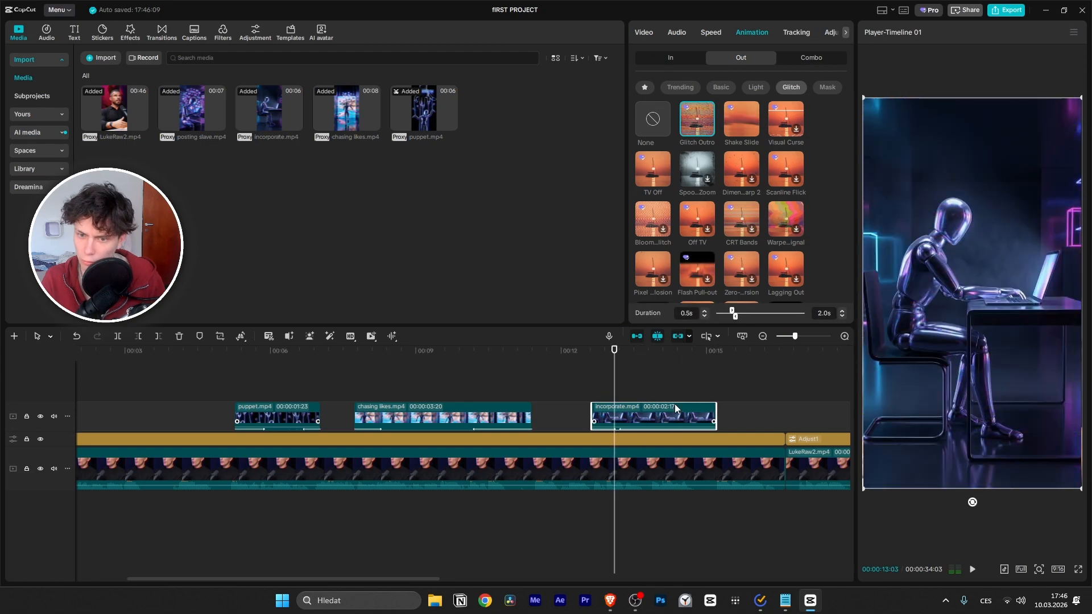
{"action": "left_click_drag", "start_coordinate": [734, 317], "coordinate": [793, 316]}
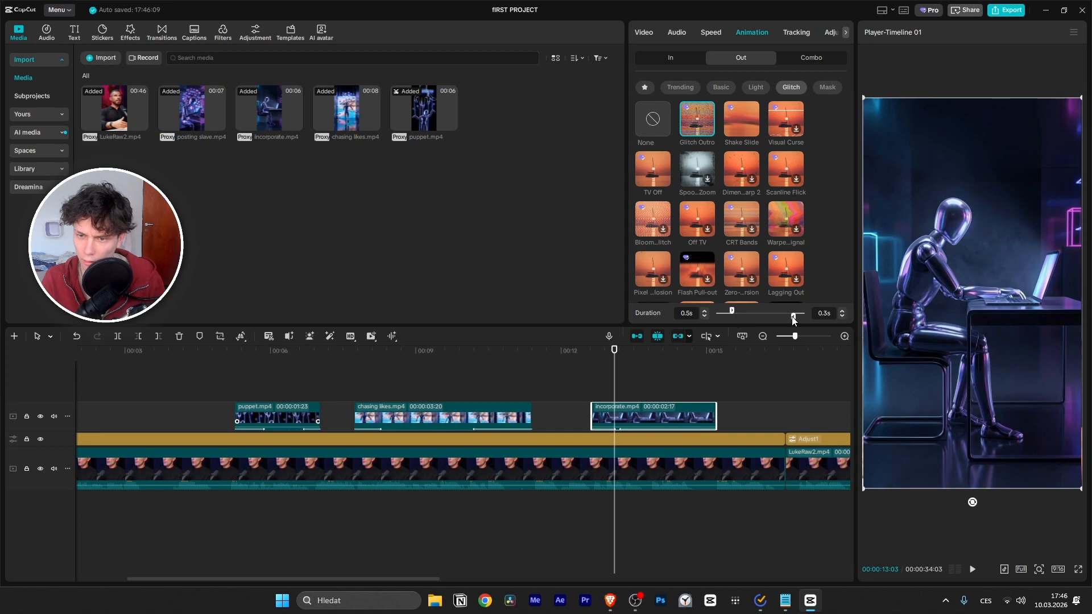
{"action": "left_click", "coordinate": [686, 55]}
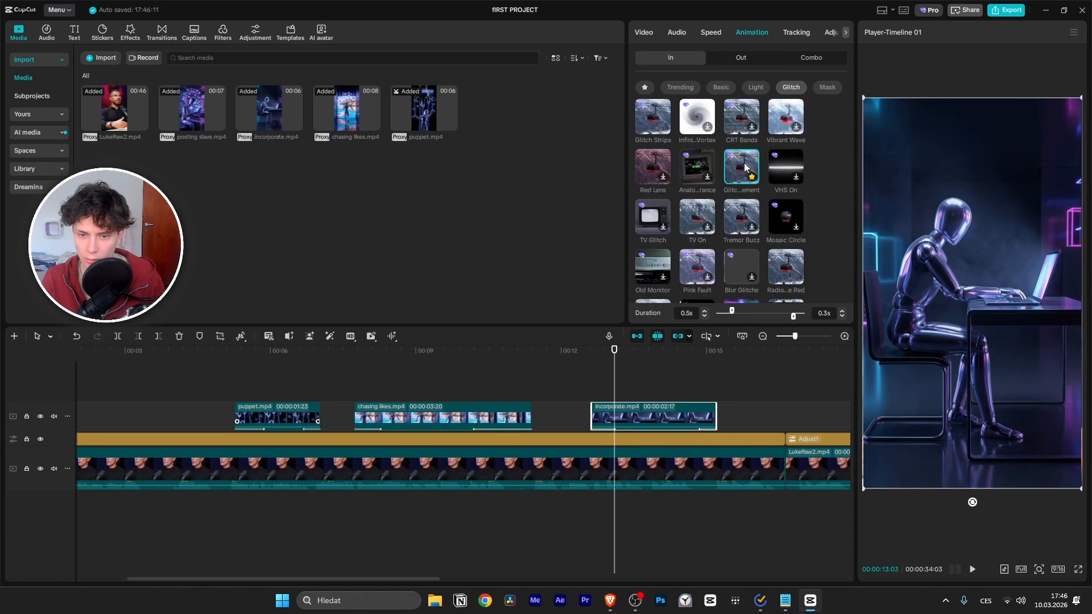
{"action": "left_click", "coordinate": [739, 58]}
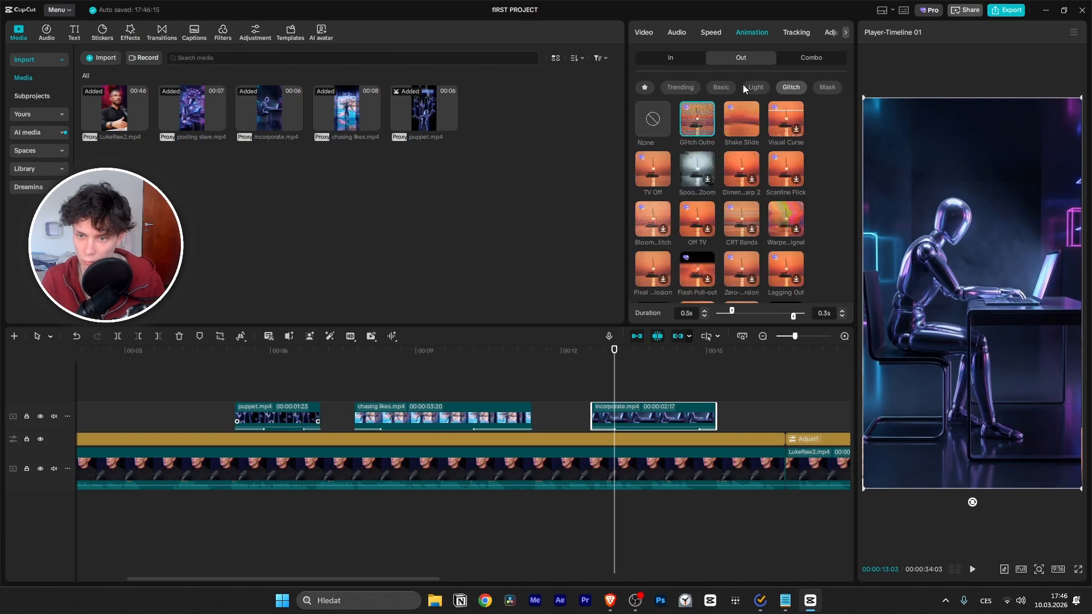
{"action": "key", "text": "space"}
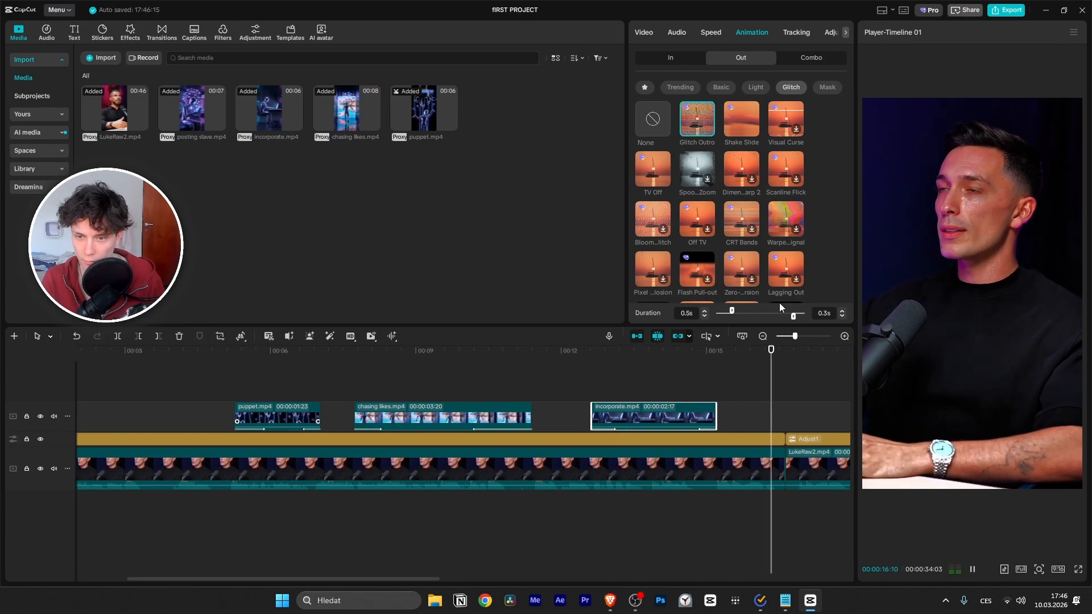
Step: Apply the Tremor Buzz glitch entrance animation to the posting slave.mp4 clip and set its duration to 0.4 s
{"action": "scroll", "coordinate": [701, 409], "scroll_direction": "down", "scroll_amount": 5}
{"action": "scroll", "coordinate": [674, 410], "scroll_direction": "up", "scroll_amount": 1}
{"action": "scroll", "coordinate": [674, 409], "scroll_direction": "down", "scroll_amount": 1}
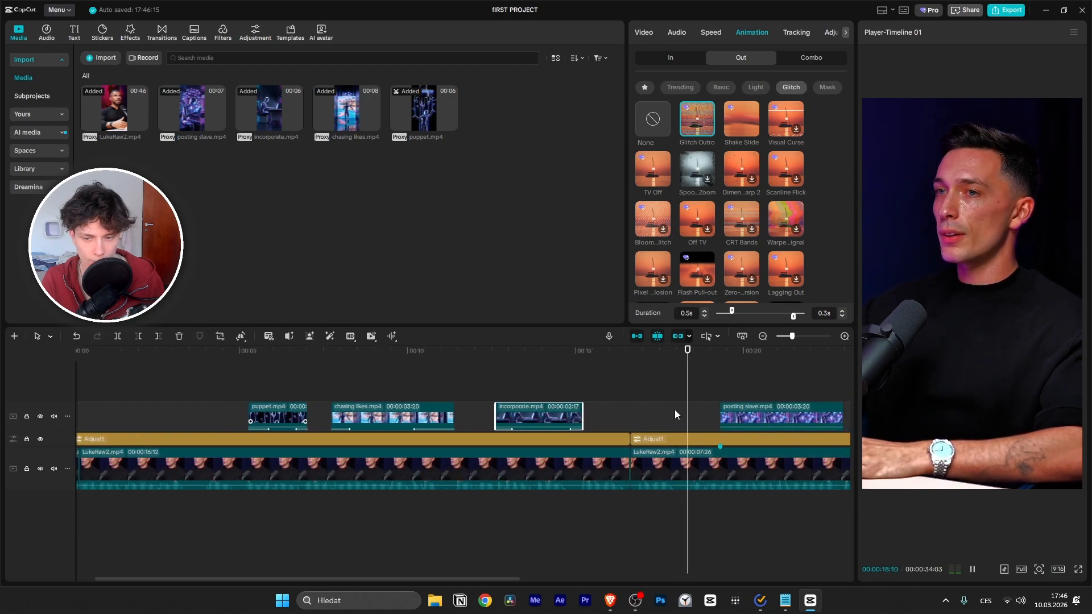
{"action": "scroll", "coordinate": [735, 415], "scroll_direction": "up", "scroll_amount": 1}
{"action": "scroll", "coordinate": [735, 414], "scroll_direction": "up", "scroll_amount": 3}
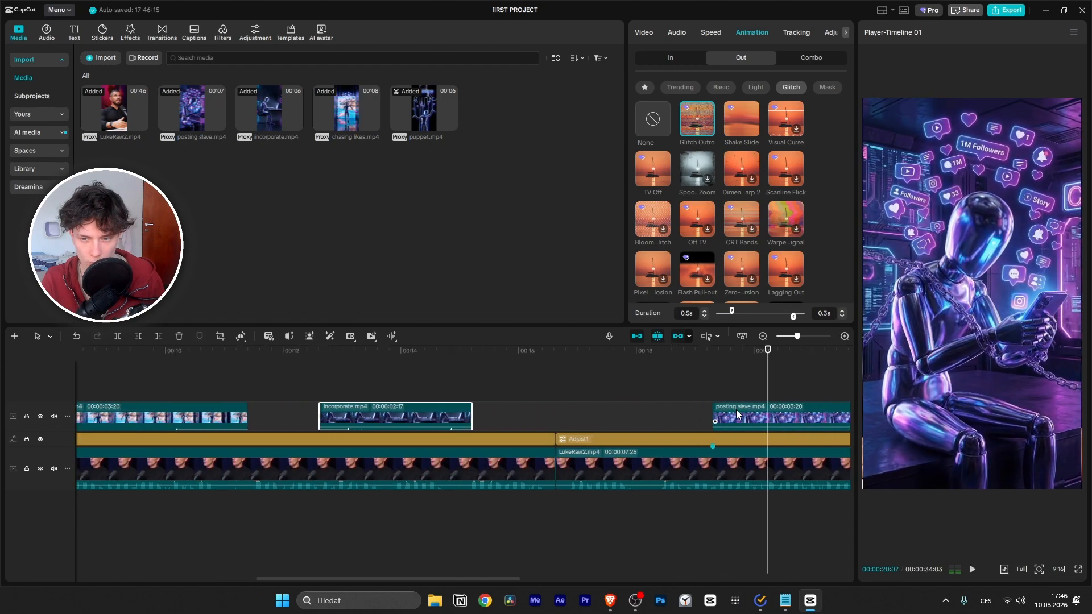
{"action": "left_click", "coordinate": [735, 414]}
{"action": "left_click", "coordinate": [687, 62]}
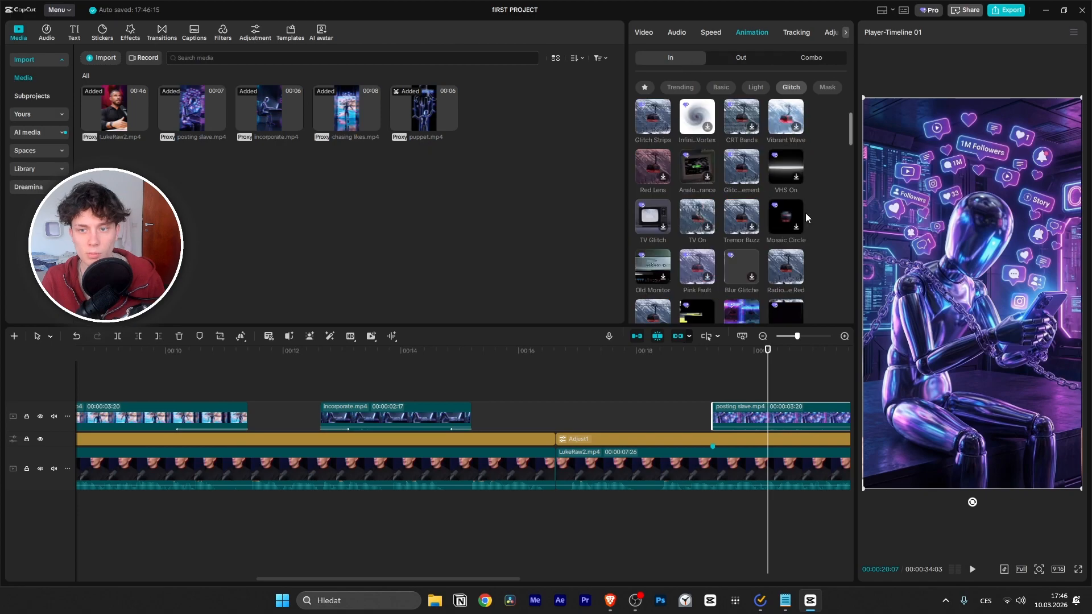
{"action": "scroll", "coordinate": [782, 189], "scroll_direction": "down", "scroll_amount": 3}
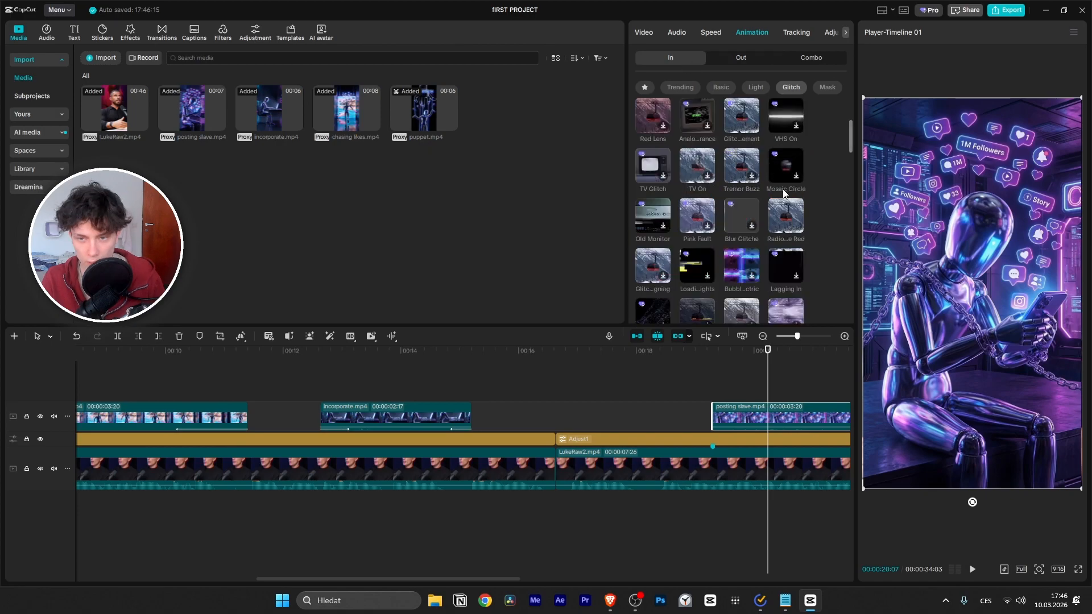
{"action": "left_click", "coordinate": [742, 166]}
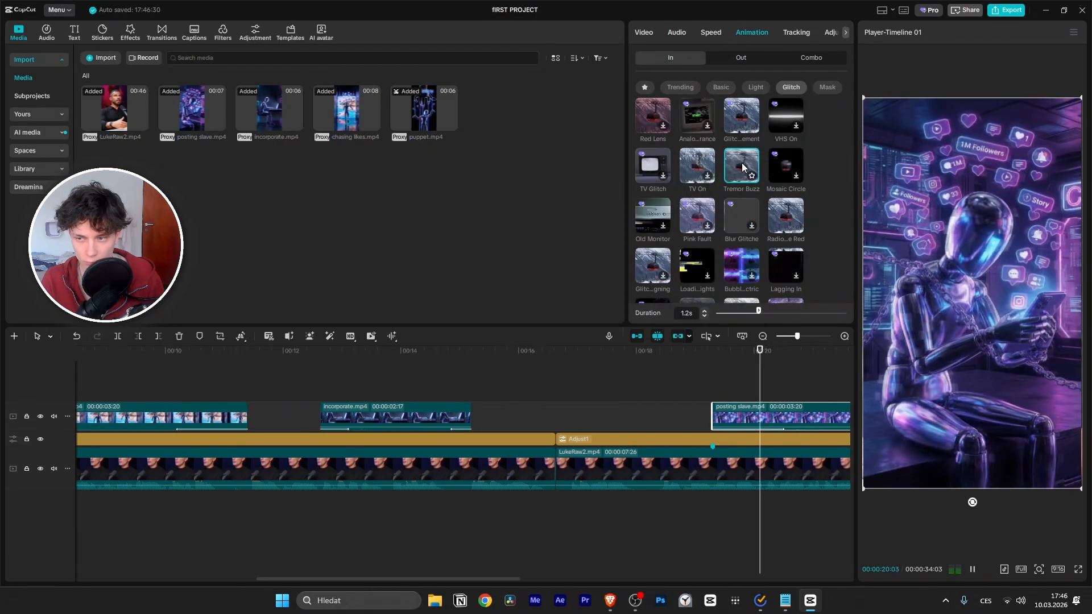
{"action": "left_click_drag", "start_coordinate": [756, 312], "coordinate": [730, 311]}
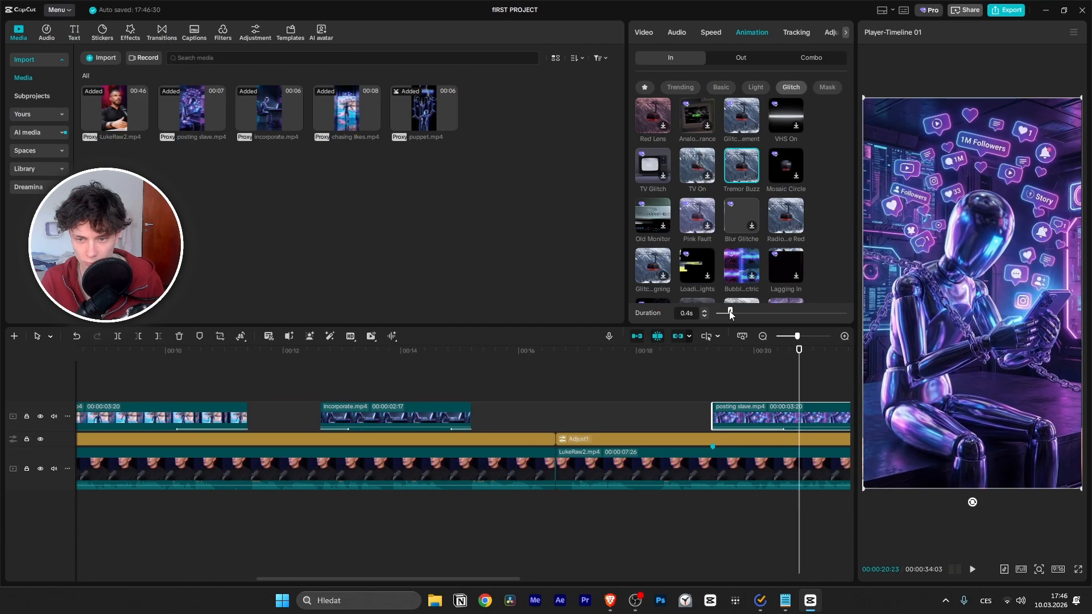
Step: Play back the posting slave.mp4 clip from just before its start to review the entrance animation
{"action": "left_click", "coordinate": [700, 361]}
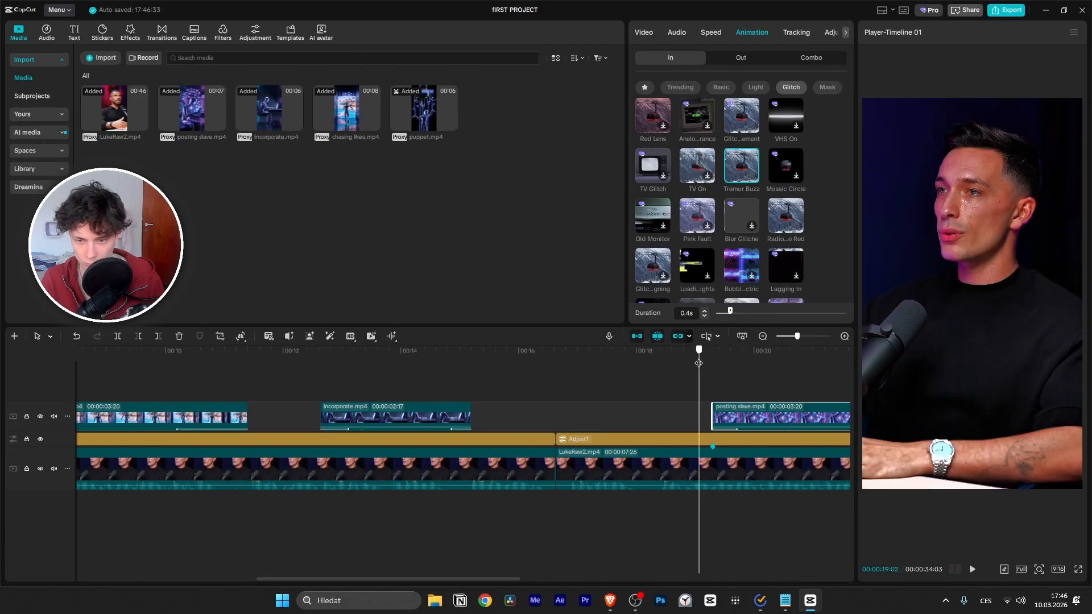
{"action": "key", "text": "space"}
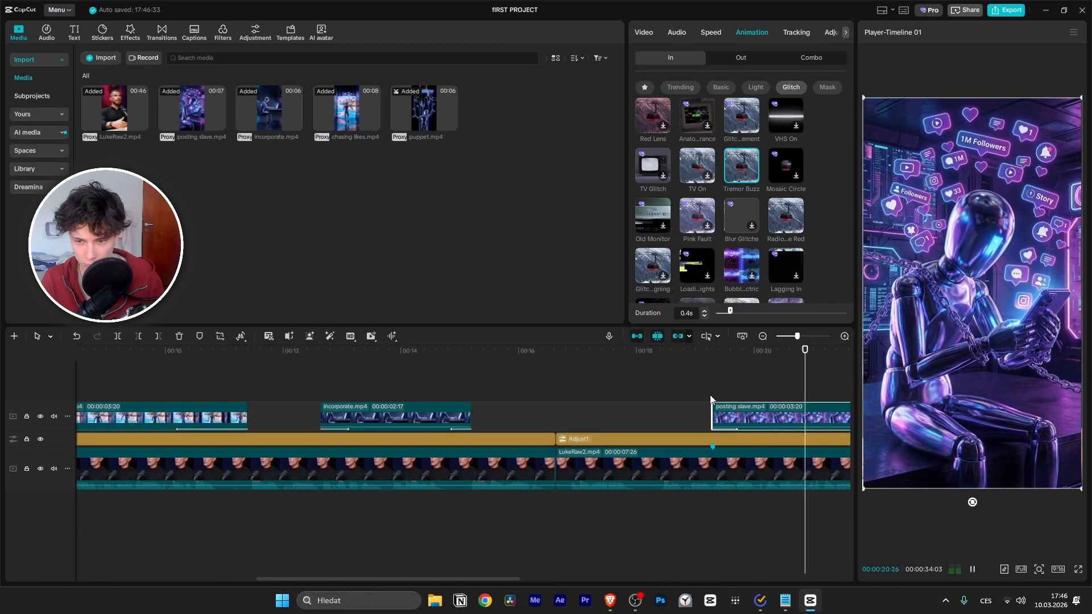
{"action": "scroll", "coordinate": [710, 396], "scroll_direction": "down", "scroll_amount": 4}
{"action": "scroll", "coordinate": [682, 401], "scroll_direction": "up", "scroll_amount": 1}
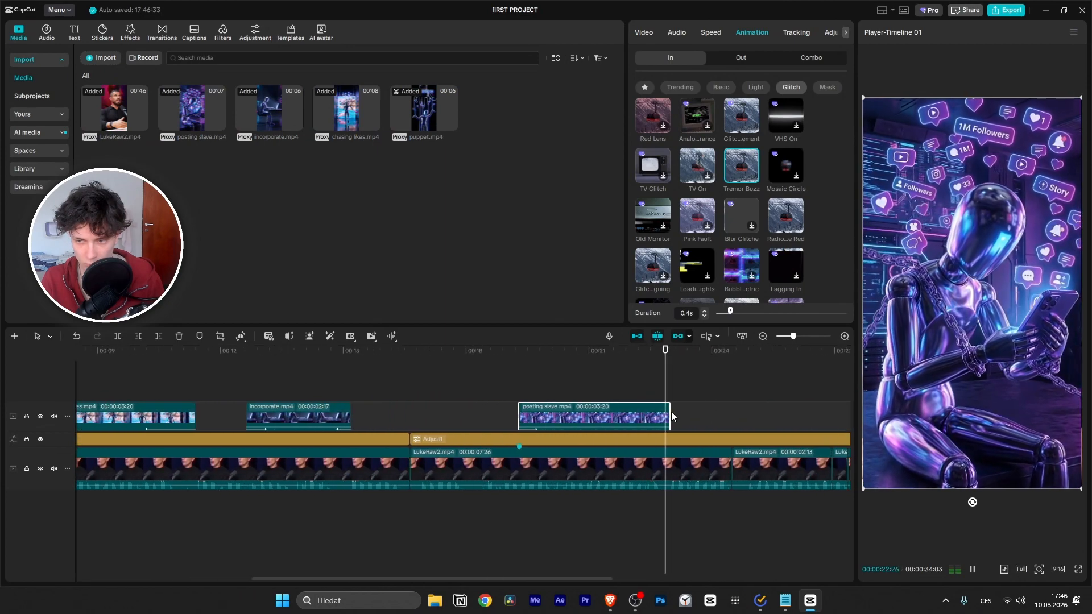
{"action": "key", "text": "space"}
{"action": "left_click_drag", "start_coordinate": [682, 378], "coordinate": [662, 379]}
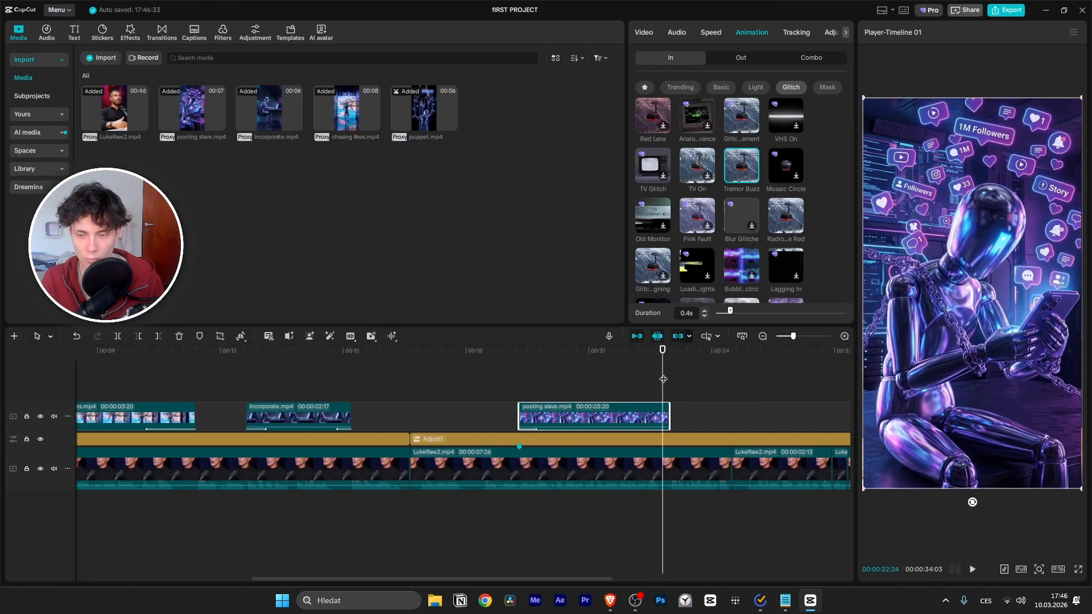
Step: Try the Off TV exit animation on the posting slave.mp4 clip, keeping Tremor Buzz as its entrance
{"action": "left_click", "coordinate": [741, 57]}
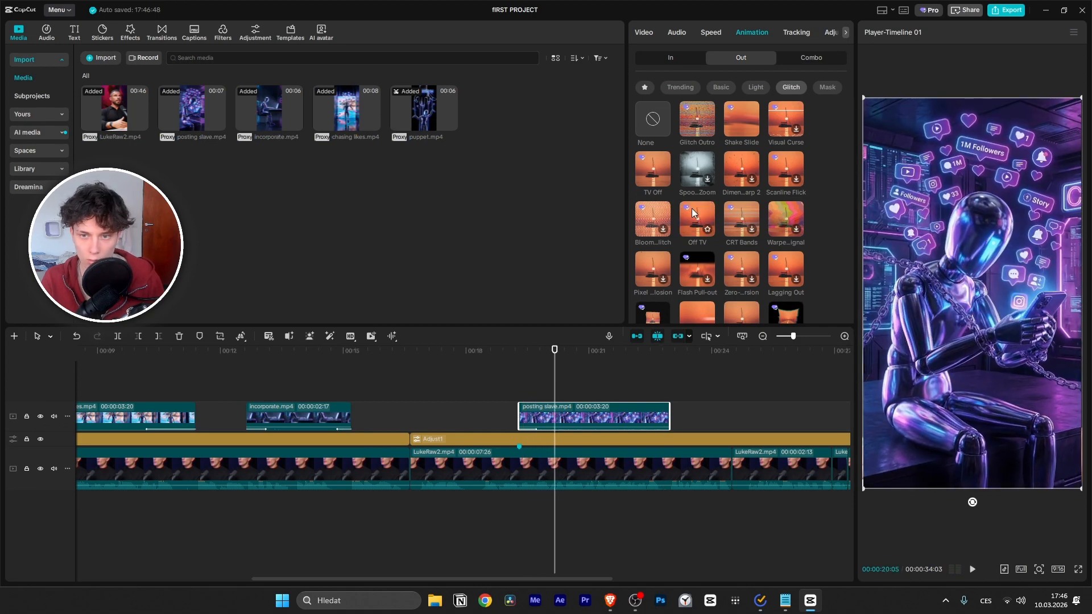
{"action": "left_click", "coordinate": [691, 208]}
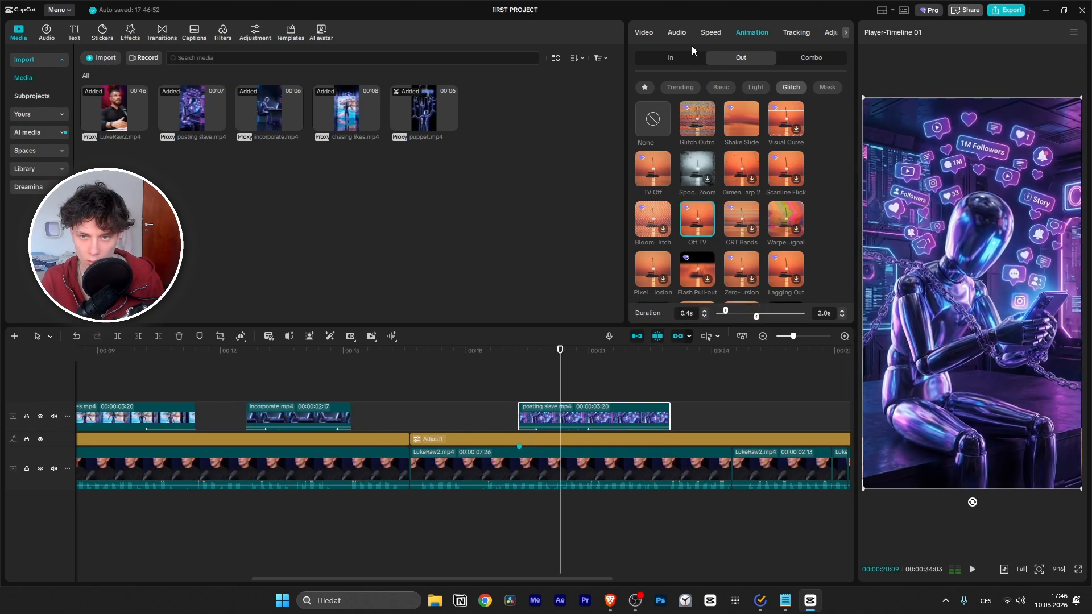
{"action": "left_click", "coordinate": [686, 59]}
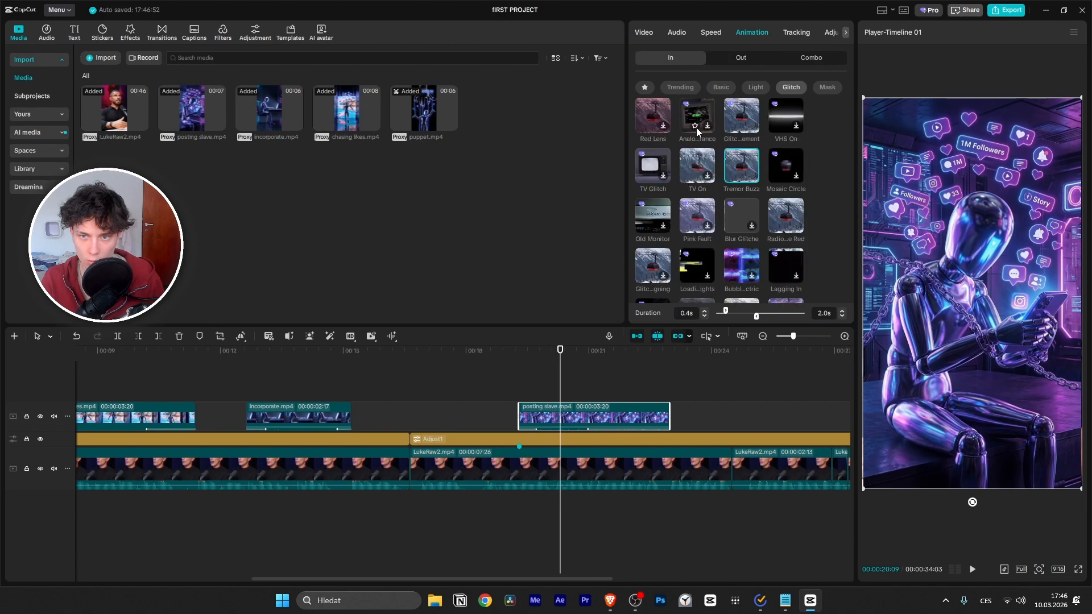
{"action": "left_click", "coordinate": [741, 168]}
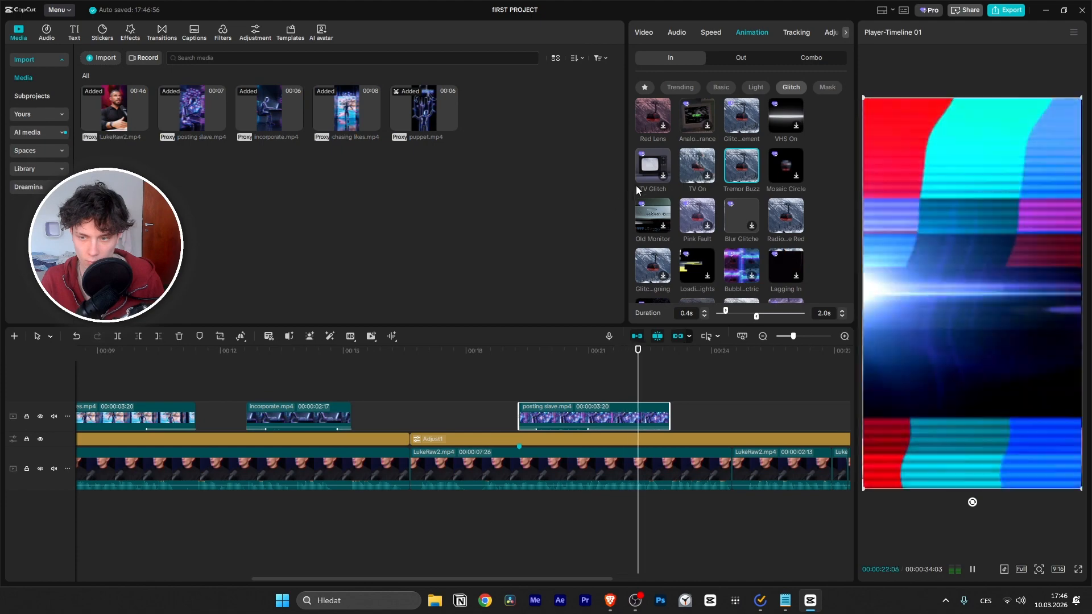
Step: Browse the Glitch exit animations and apply Glitch Outro to the posting slave.mp4 clip
{"action": "left_click", "coordinate": [732, 60]}
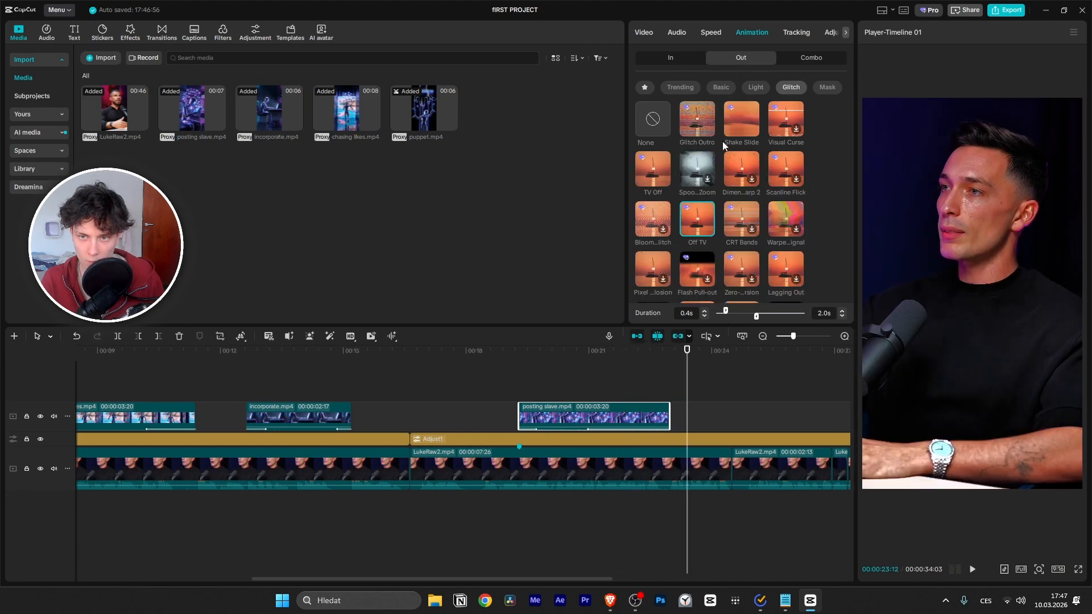
{"action": "scroll", "coordinate": [756, 193], "scroll_direction": "down", "scroll_amount": 1}
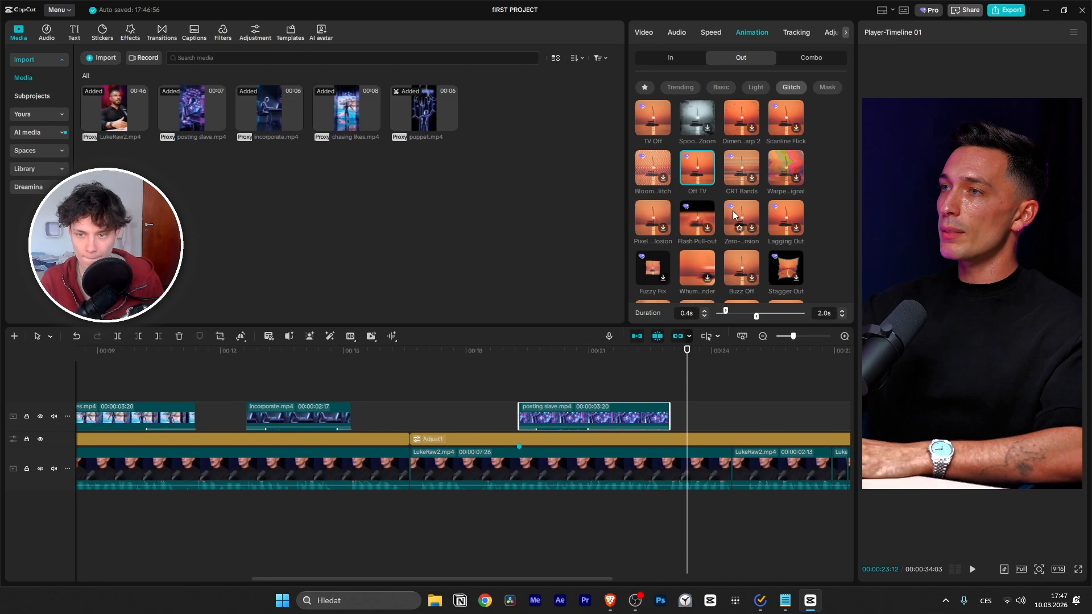
{"action": "scroll", "coordinate": [744, 222], "scroll_direction": "down", "scroll_amount": 5}
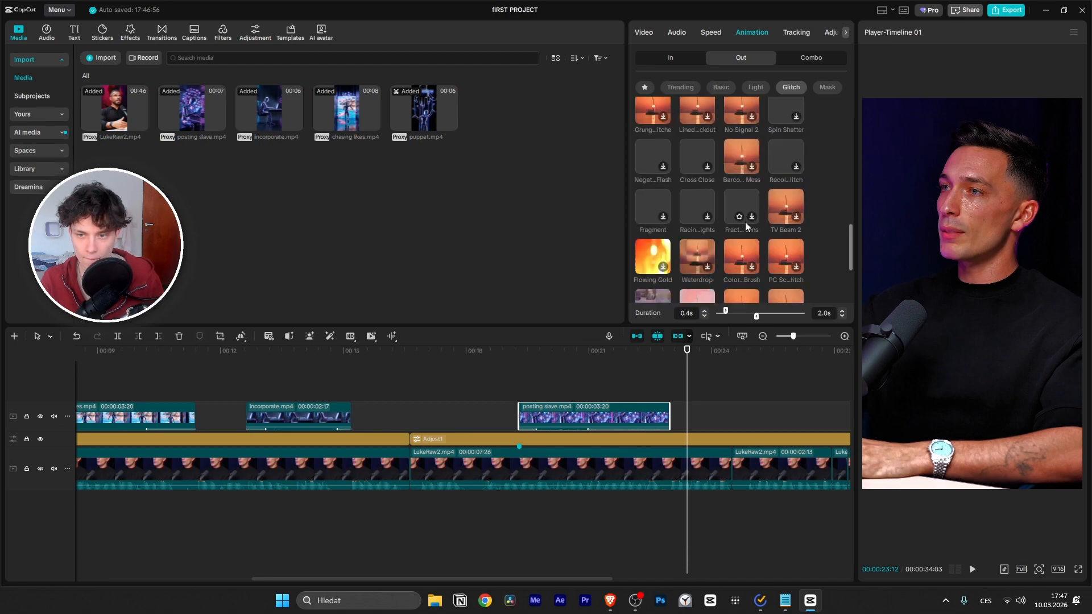
{"action": "scroll", "coordinate": [794, 207], "scroll_direction": "up", "scroll_amount": 8}
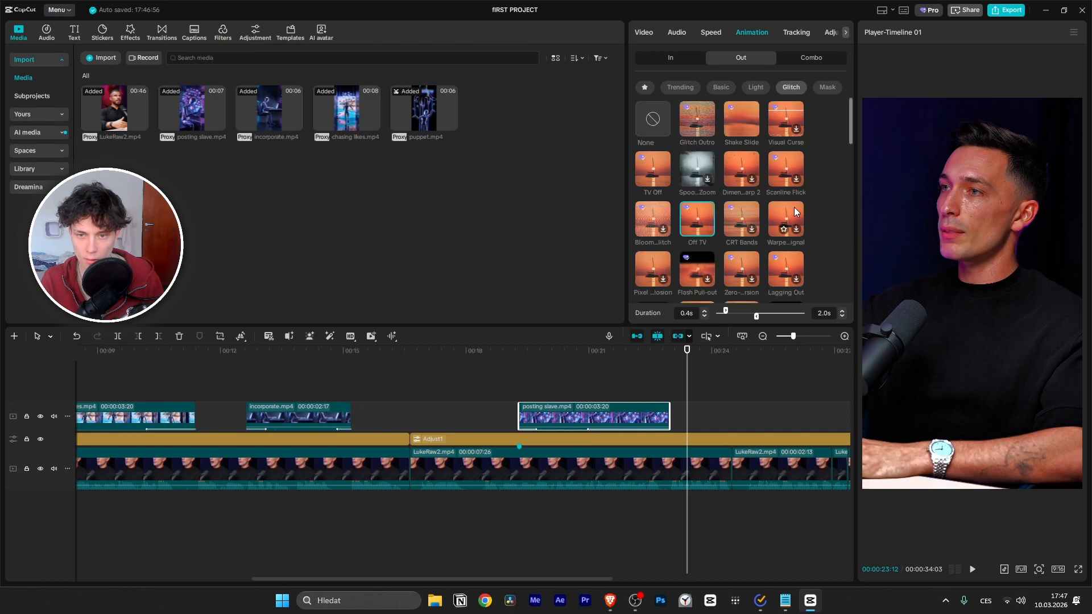
{"action": "left_click", "coordinate": [699, 118]}
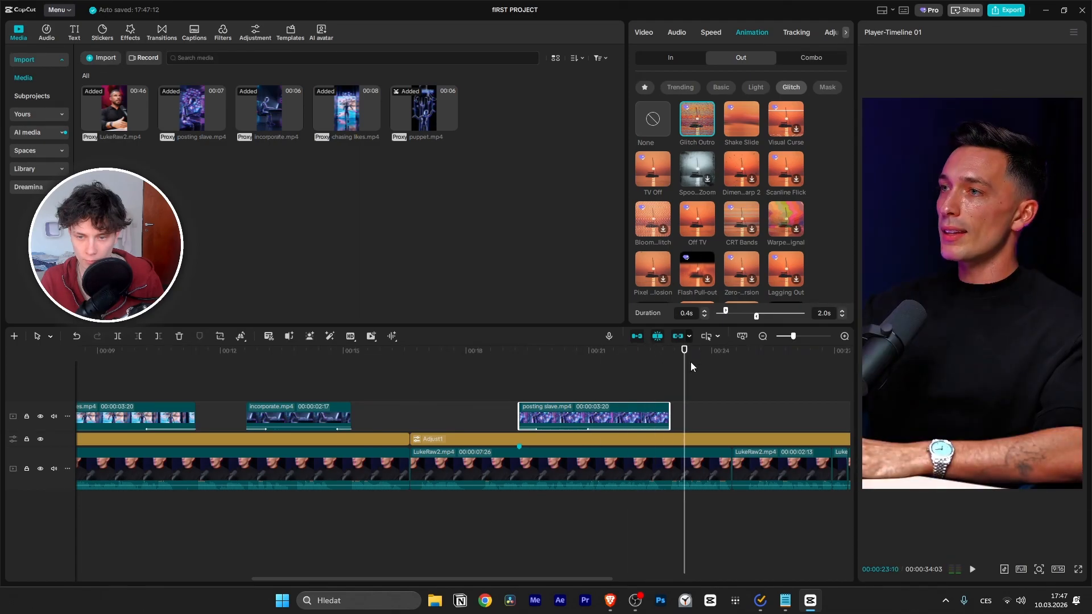
Step: Play back the timeline from the start of posting slave.mp4 to review its animations and the footage after it
{"action": "left_click_drag", "start_coordinate": [685, 363], "coordinate": [531, 383]}
{"action": "key", "text": "space"}
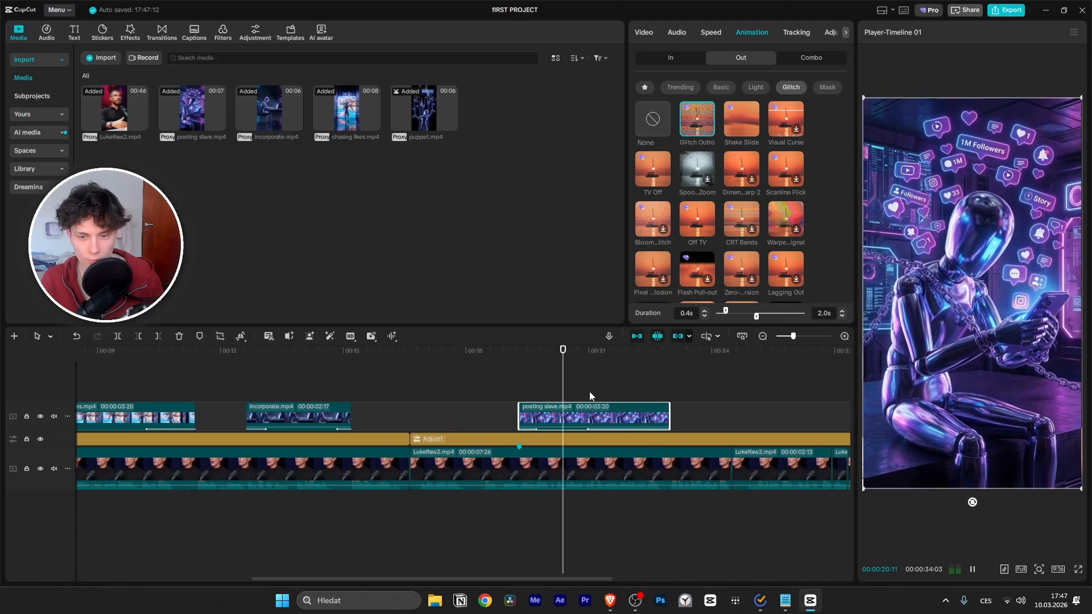
{"action": "scroll", "coordinate": [595, 395], "scroll_direction": "up", "scroll_amount": 3}
{"action": "scroll", "coordinate": [595, 395], "scroll_direction": "down", "scroll_amount": 3}
{"action": "scroll", "coordinate": [596, 395], "scroll_direction": "up", "scroll_amount": 1}
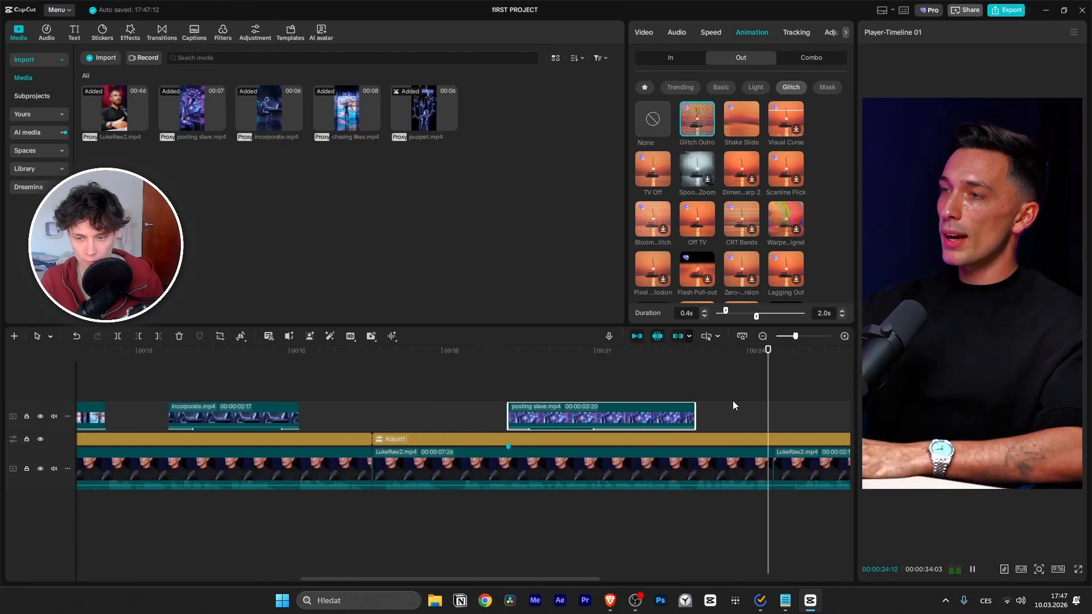
{"action": "scroll", "coordinate": [732, 400], "scroll_direction": "down", "scroll_amount": 2}
{"action": "scroll", "coordinate": [733, 400], "scroll_direction": "up", "scroll_amount": 1}
{"action": "scroll", "coordinate": [699, 409], "scroll_direction": "down", "scroll_amount": 3}
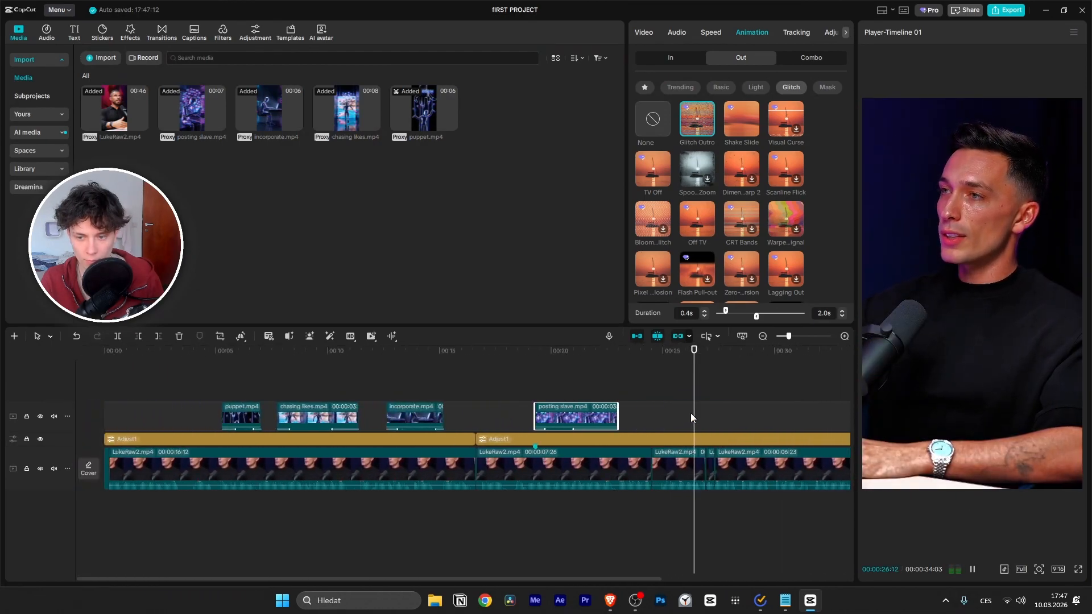
Step: Shorten the Glitch Outro exit animation on the posting slave.mp4 clip to 1.0 s
{"action": "scroll", "coordinate": [690, 413], "scroll_direction": "down", "scroll_amount": 1}
{"action": "scroll", "coordinate": [529, 443], "scroll_direction": "up", "scroll_amount": 3}
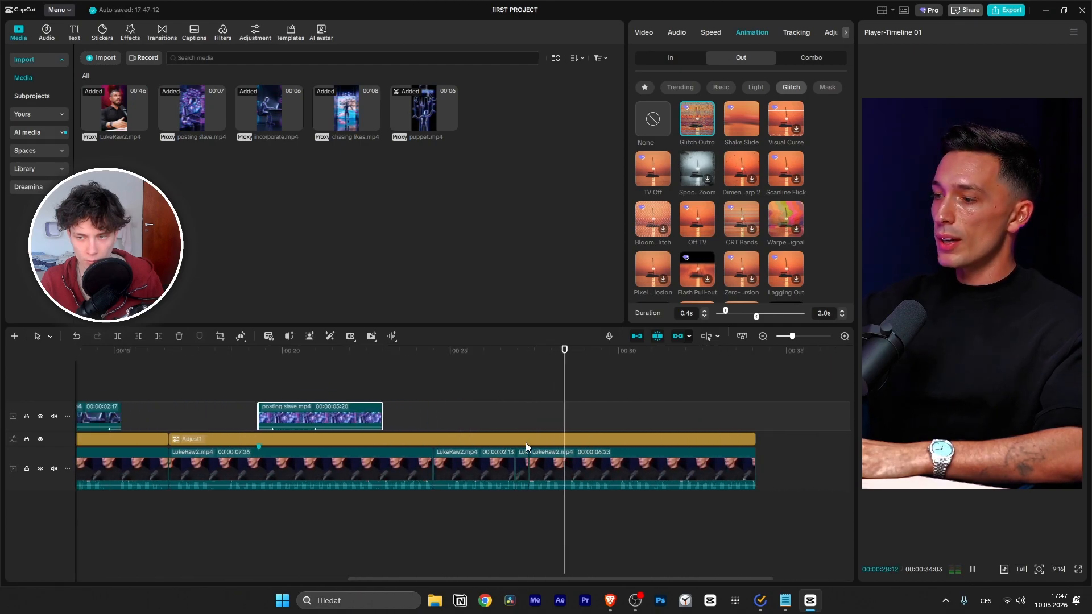
{"action": "left_click_drag", "start_coordinate": [566, 350], "coordinate": [778, 394]}
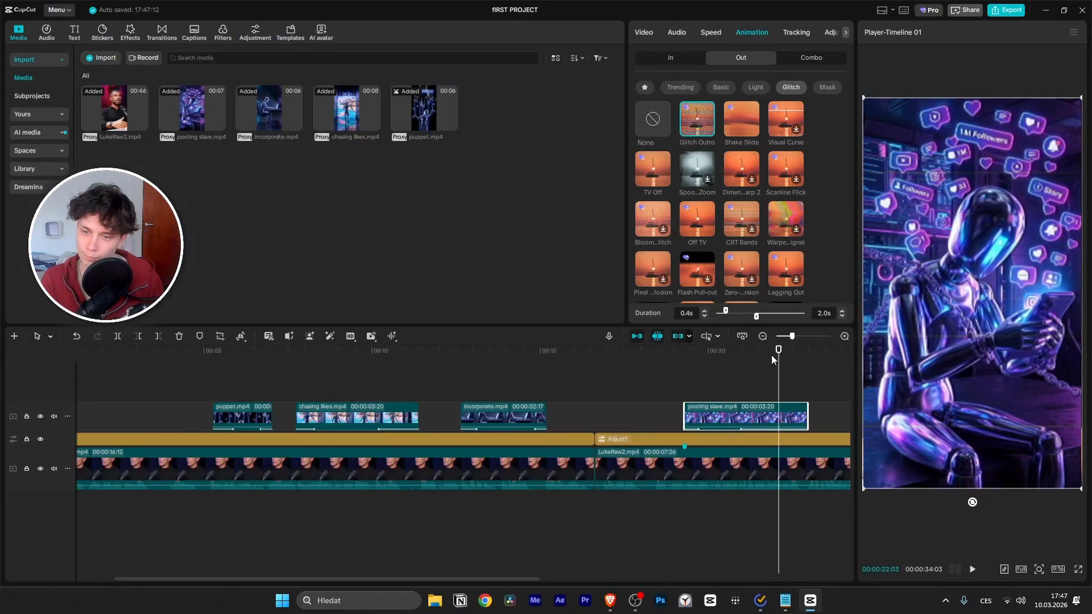
{"action": "left_click_drag", "start_coordinate": [756, 317], "coordinate": [780, 321]}
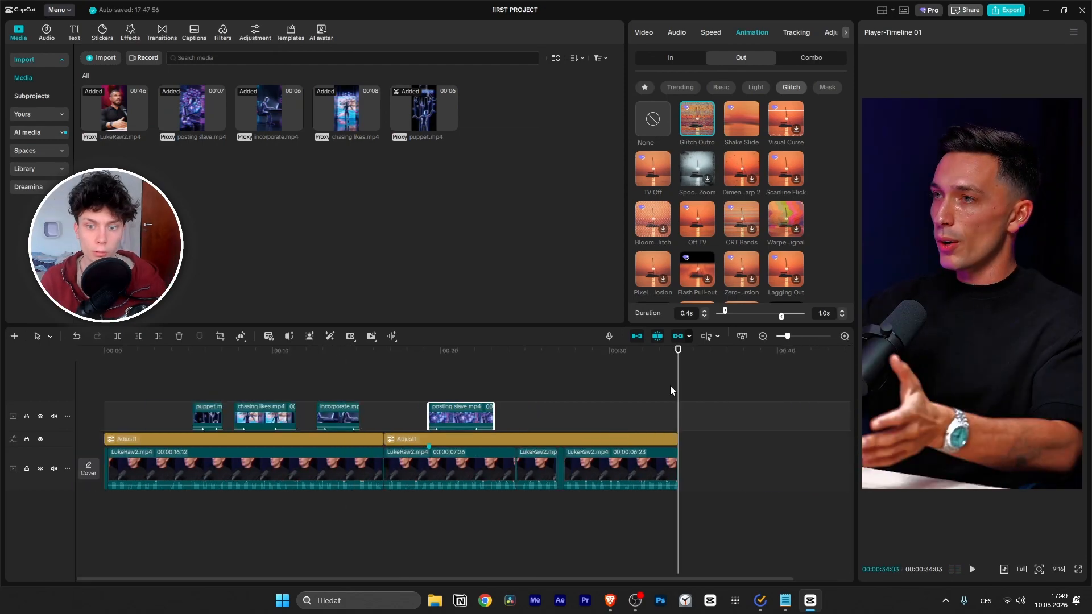
Step: Return the playhead to the timeline start and generate auto captions with English as the spoken language
{"action": "left_click_drag", "start_coordinate": [676, 373], "coordinate": [101, 407]}
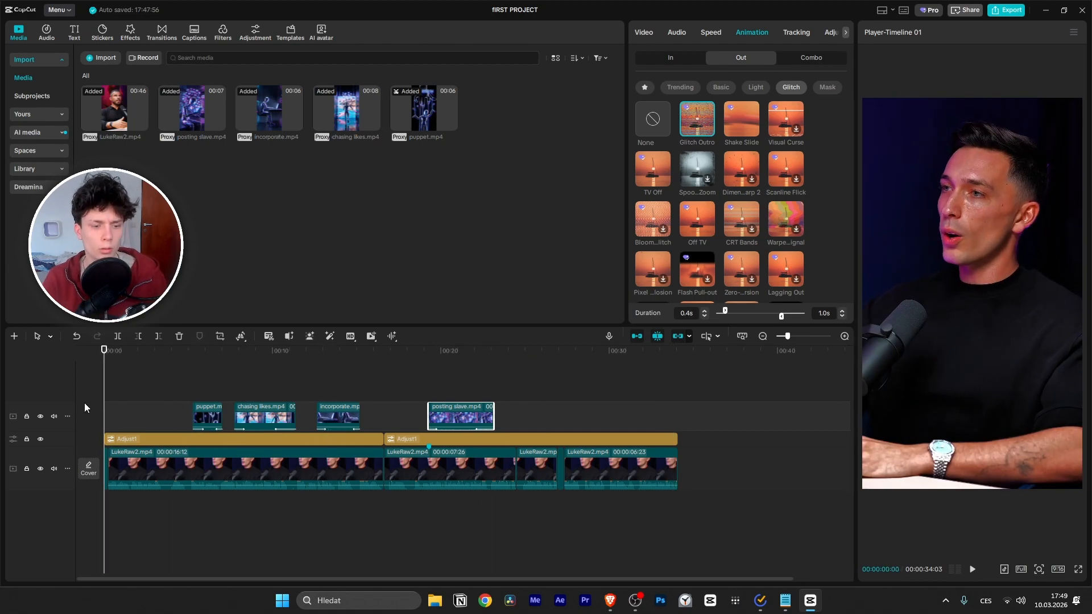
{"action": "scroll", "coordinate": [113, 408], "scroll_direction": "up", "scroll_amount": 1}
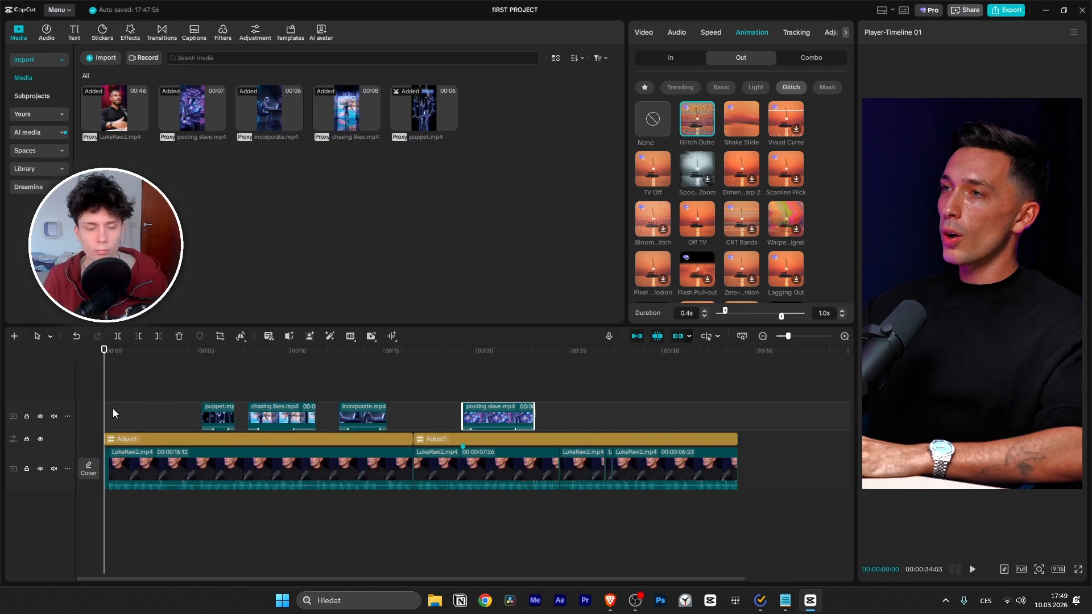
{"action": "scroll", "coordinate": [113, 408], "scroll_direction": "up", "scroll_amount": 1}
{"action": "scroll", "coordinate": [113, 409], "scroll_direction": "down", "scroll_amount": 1}
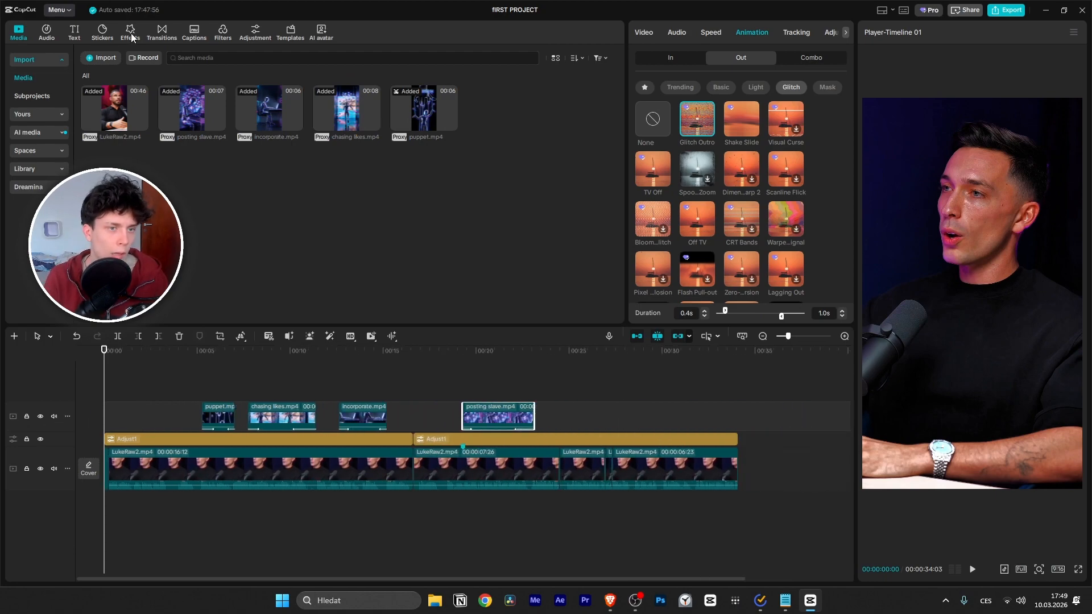
{"action": "left_click", "coordinate": [191, 37]}
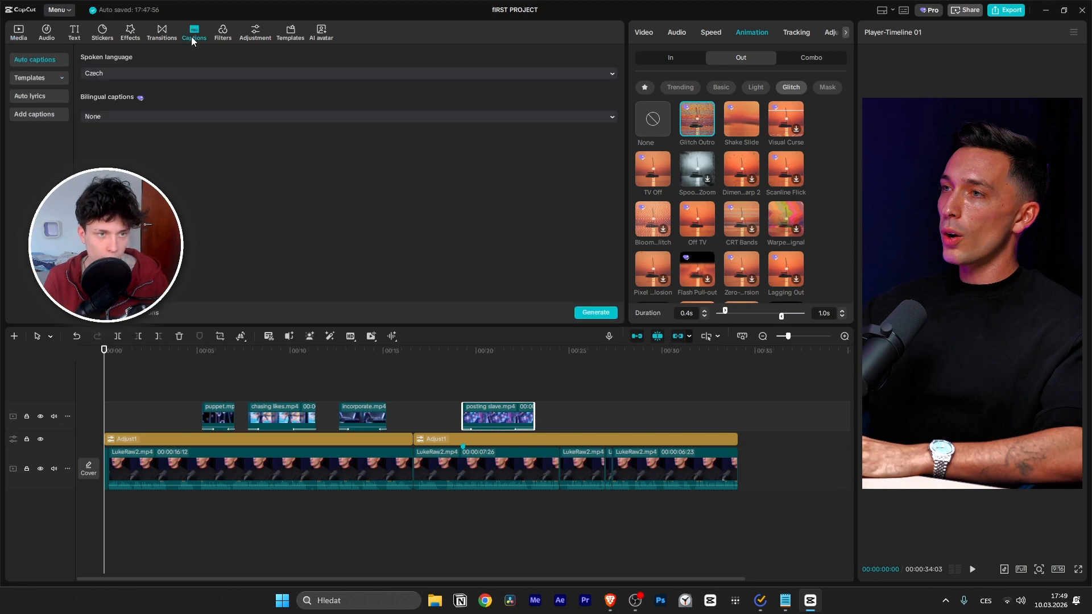
{"action": "left_click", "coordinate": [106, 74]}
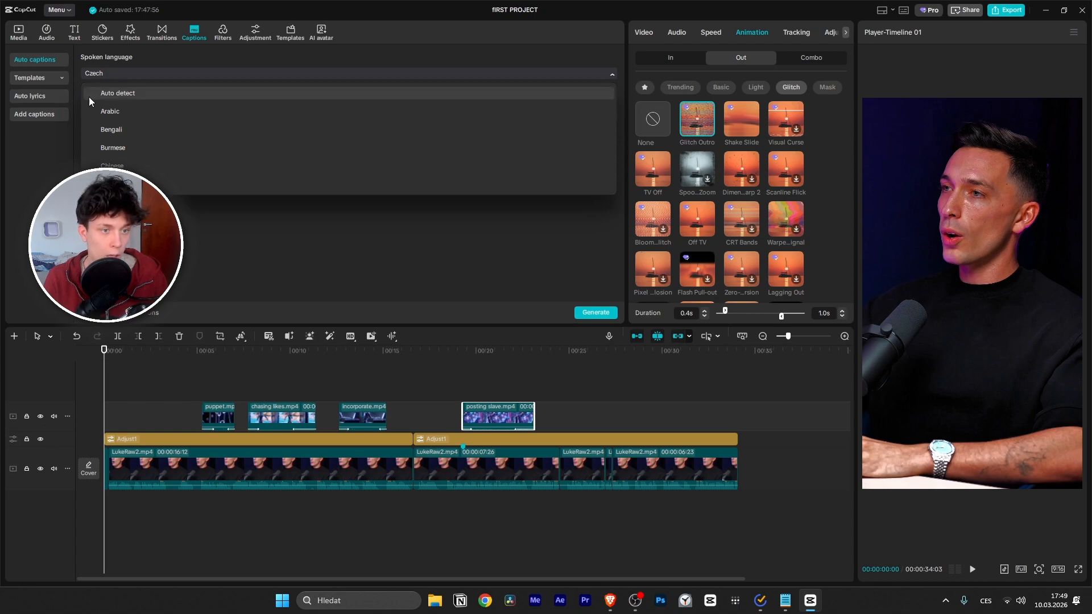
{"action": "left_click", "coordinate": [142, 72]}
{"action": "left_click", "coordinate": [142, 72]}
{"action": "scroll", "coordinate": [124, 134], "scroll_direction": "down", "scroll_amount": 3}
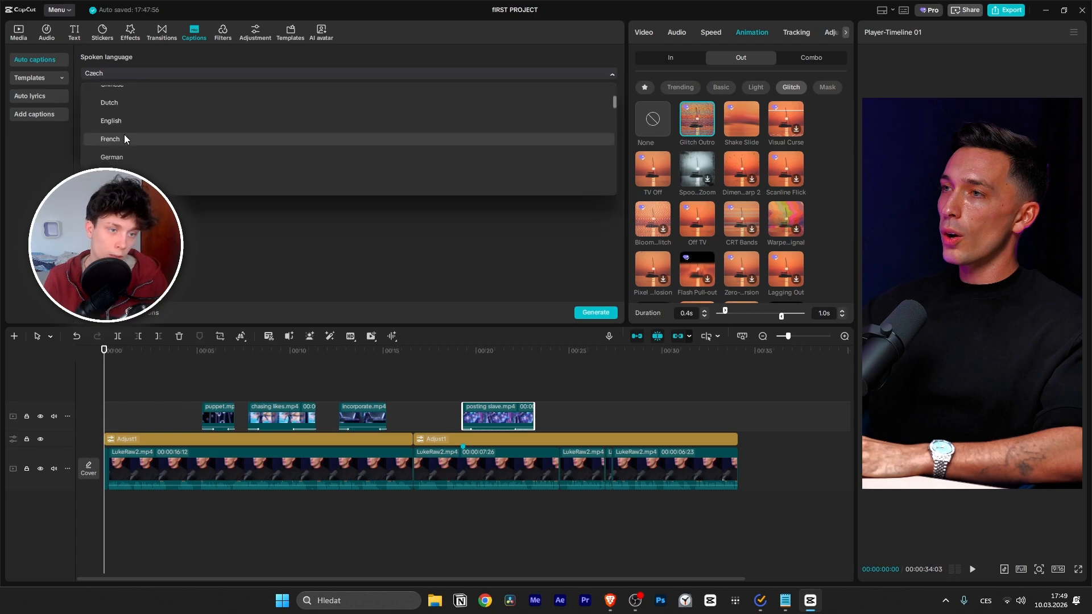
{"action": "left_click", "coordinate": [137, 123]}
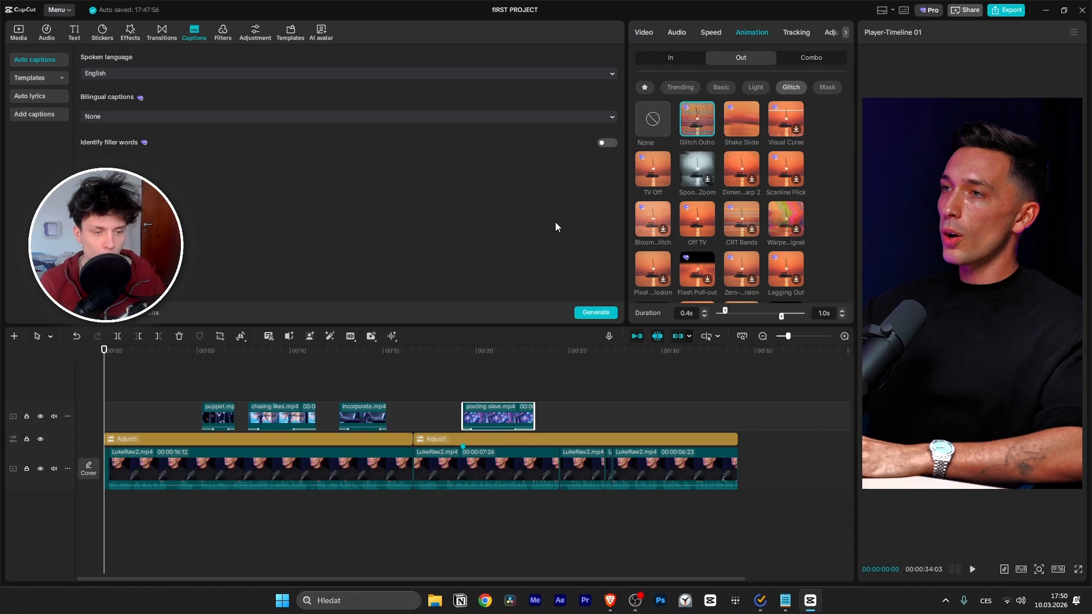
{"action": "left_click", "coordinate": [607, 313]}
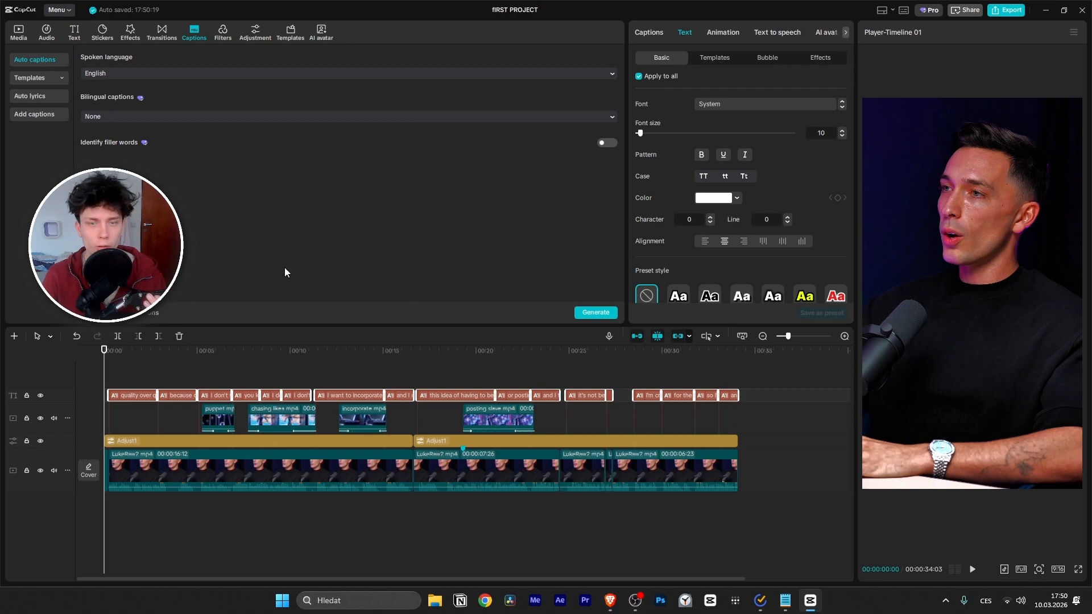
Step: Play the video from the start while checking the generated captions in the caption list against the speech
{"action": "left_click", "coordinate": [649, 32]}
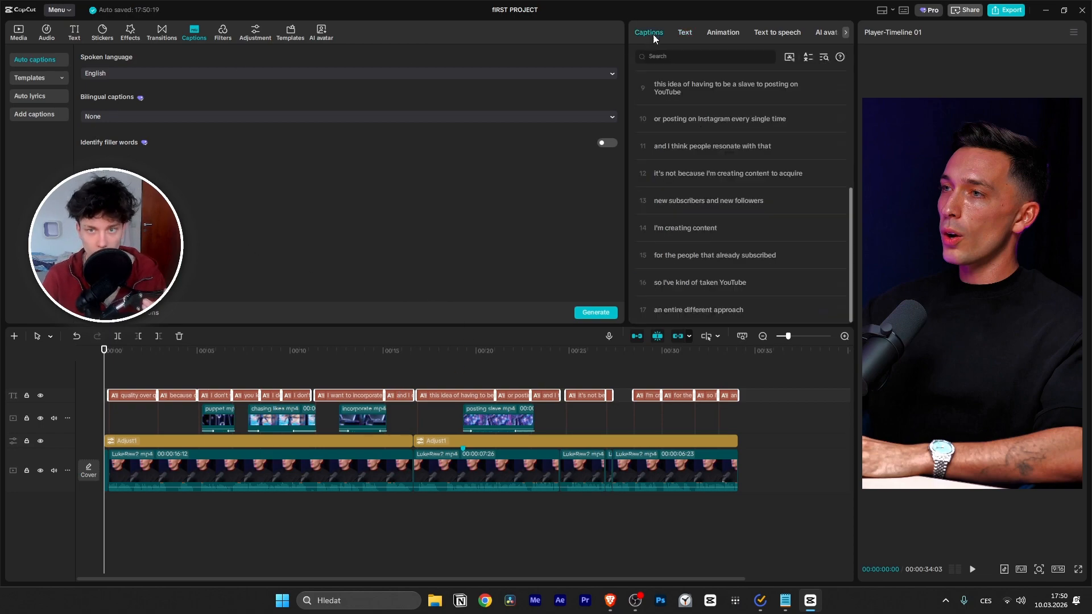
{"action": "scroll", "coordinate": [693, 217], "scroll_direction": "up", "scroll_amount": 8}
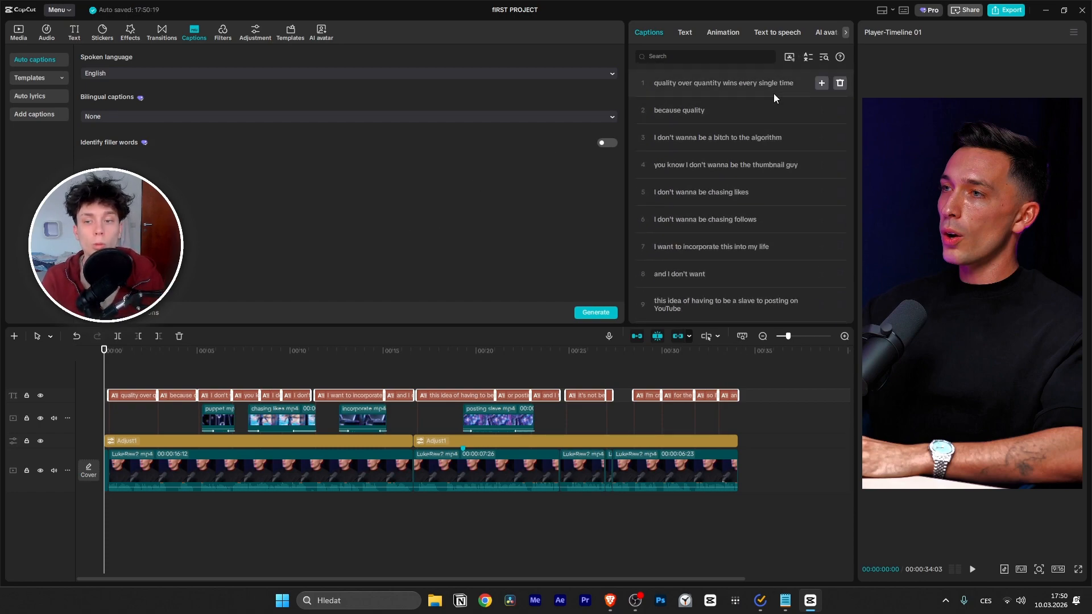
{"action": "key", "text": "space"}
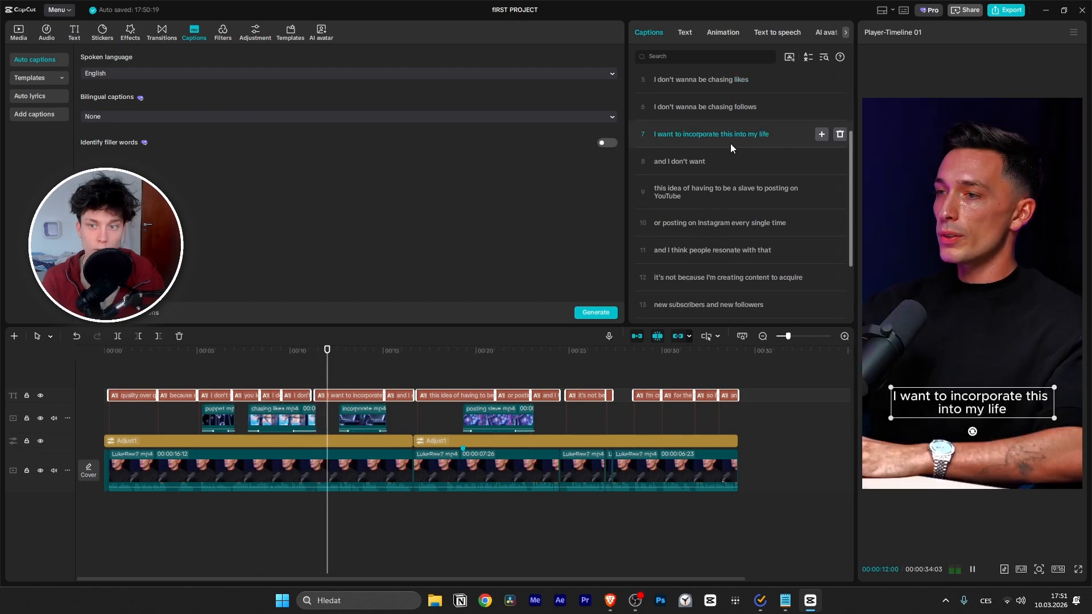
{"action": "key", "text": "space"}
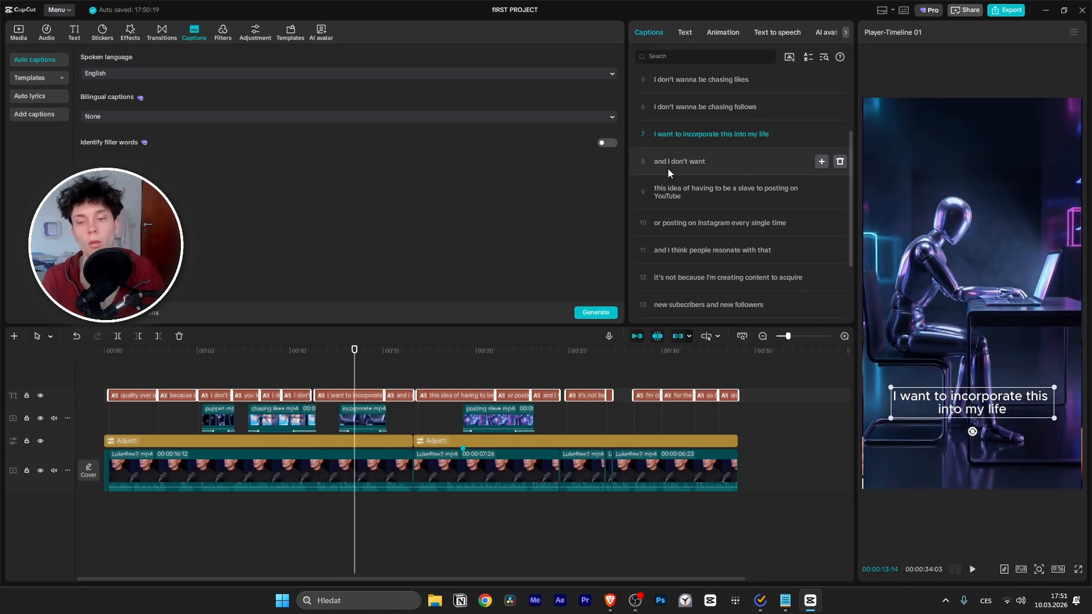
{"action": "scroll", "coordinate": [692, 166], "scroll_direction": "down", "scroll_amount": 3}
{"action": "scroll", "coordinate": [686, 172], "scroll_direction": "up", "scroll_amount": 3}
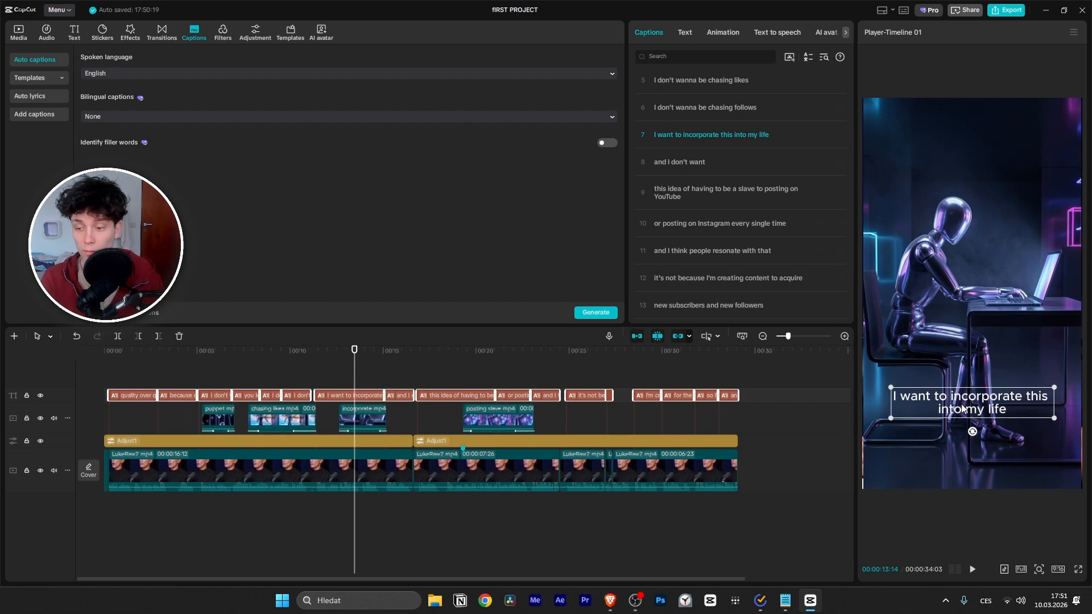
Step: Censor the swear word in the third caption so it reads "I don't wanna be a b.... to the algorithm"
{"action": "left_click_drag", "start_coordinate": [351, 373], "coordinate": [216, 373]}
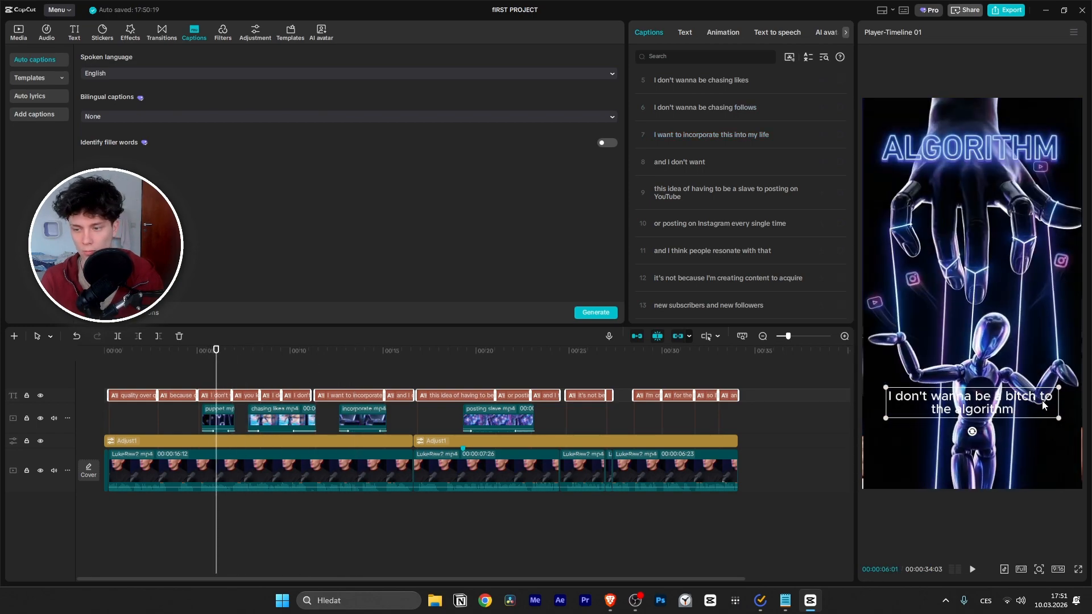
{"action": "left_click", "coordinate": [1021, 402]}
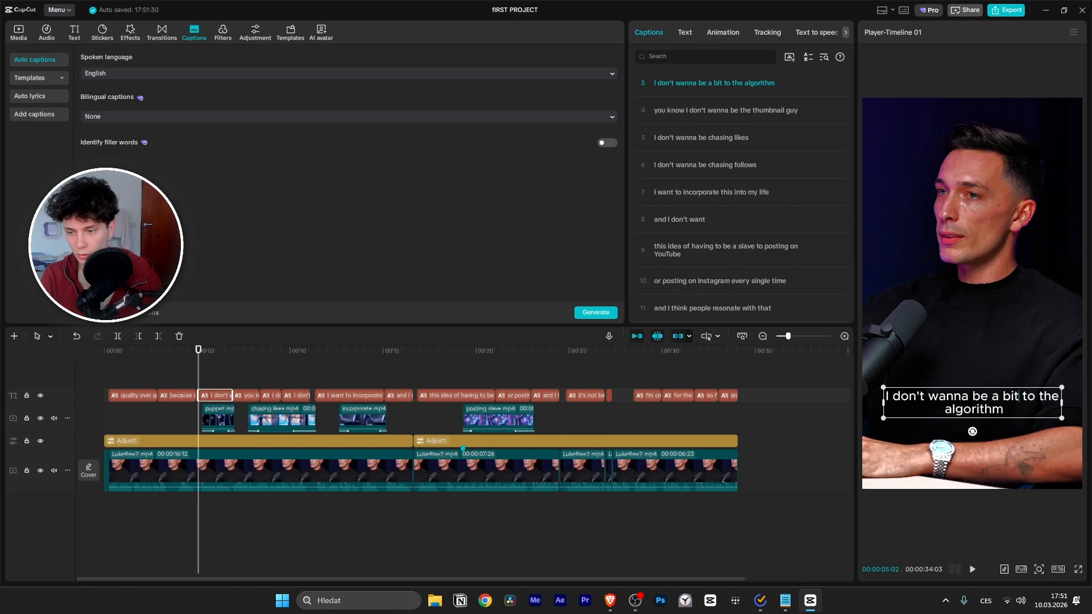
{"action": "key", "text": "BackSpace"}
{"action": "key", "text": "BackSpace"}
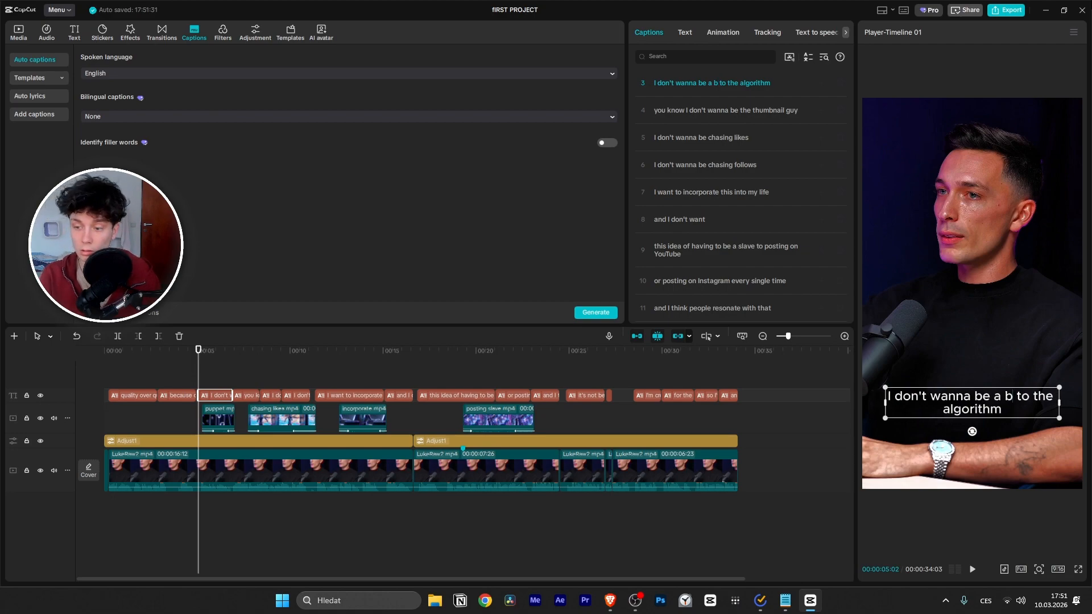
{"action": "type", "text": "...."}
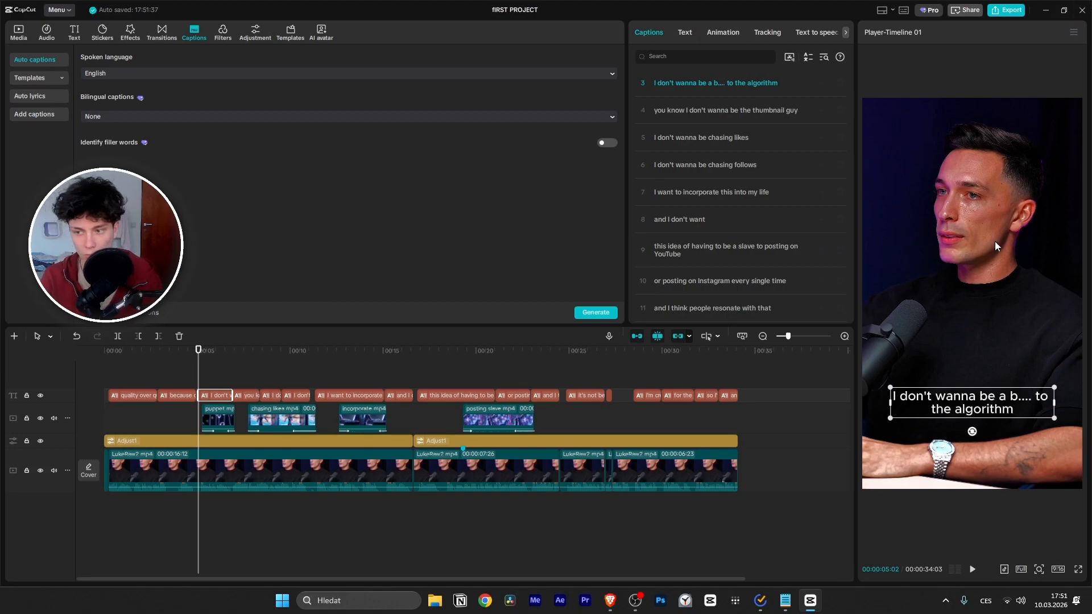
{"action": "left_click", "coordinate": [992, 244]}
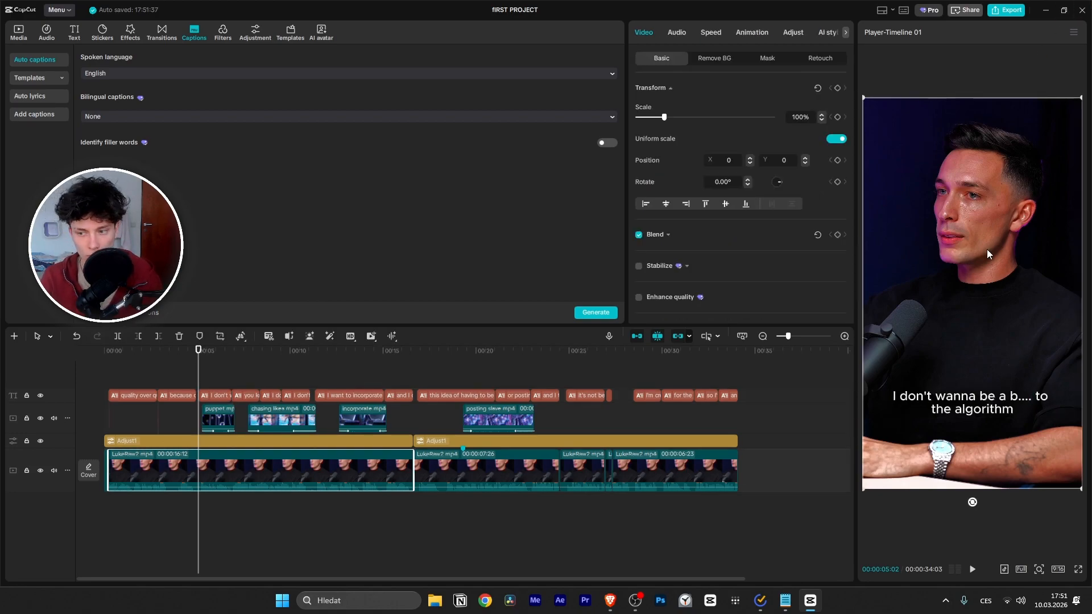
Step: Play on from the edited caption to the incorporate.mp4 clip, and shuttle in reverse at up to 4x speed to near the start
{"action": "key", "text": "space"}
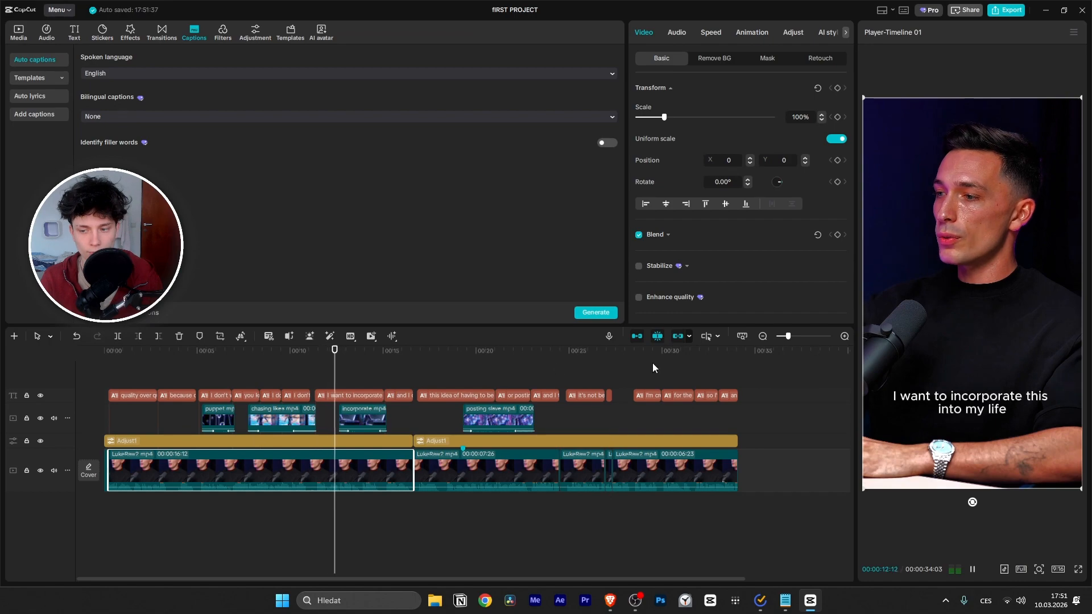
{"action": "key", "text": "space"}
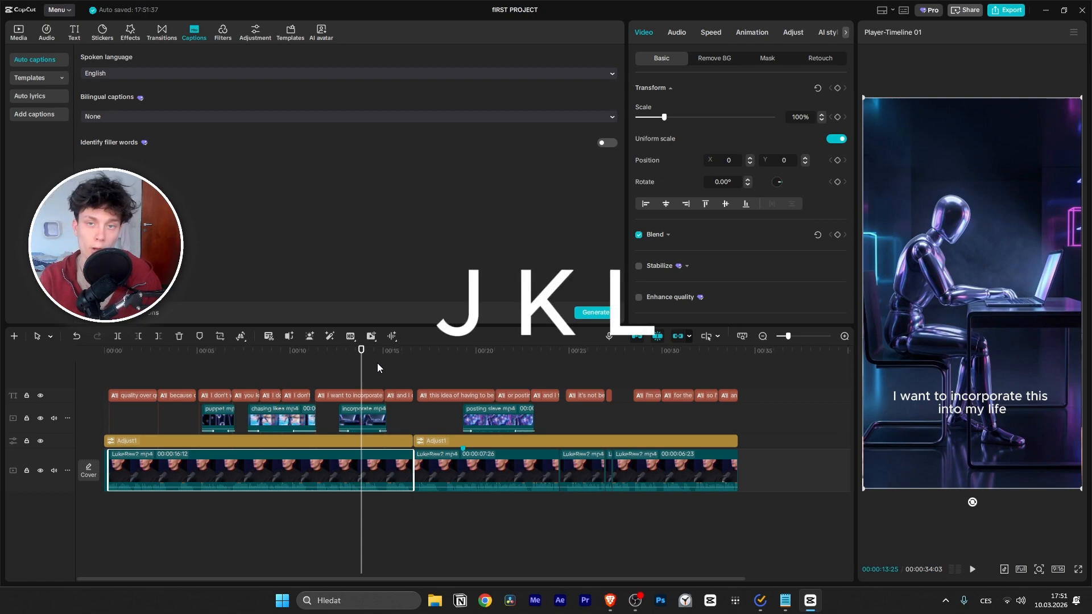
{"action": "key", "text": "j"}
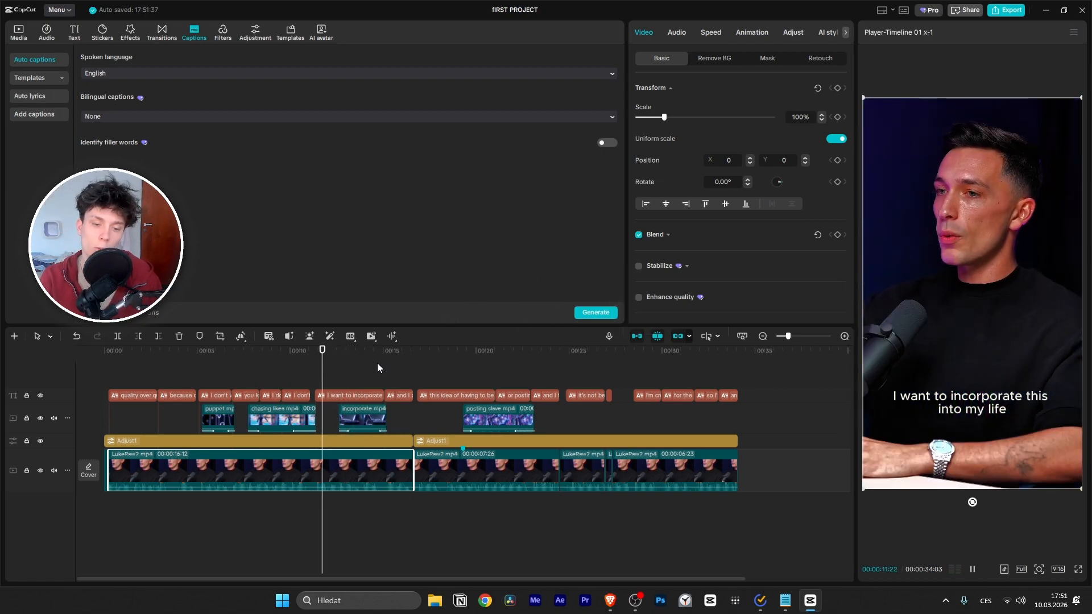
{"action": "key", "text": "j"}
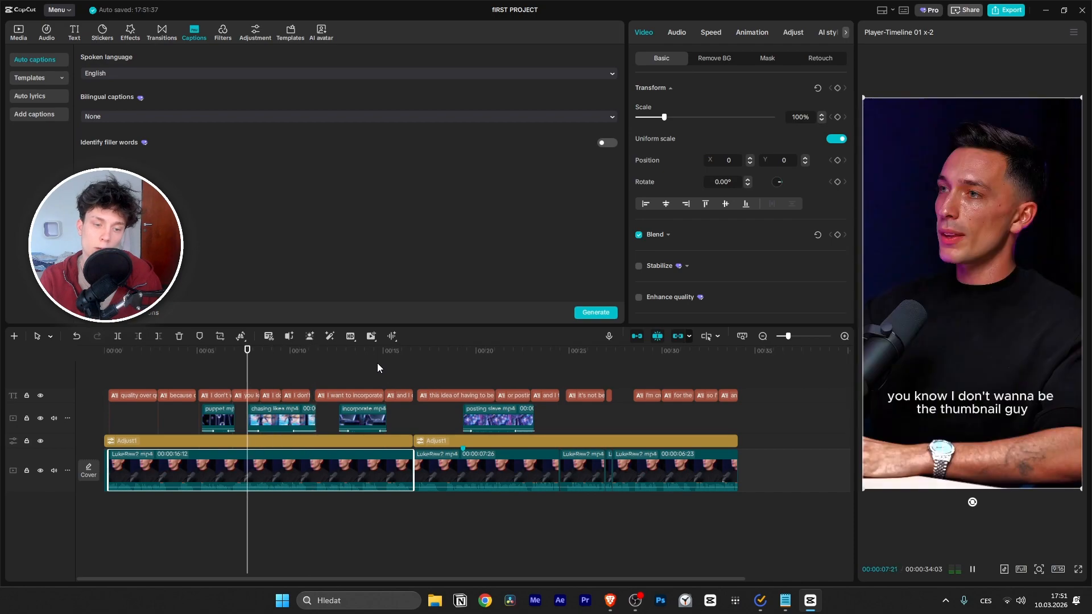
{"action": "key", "text": "j"}
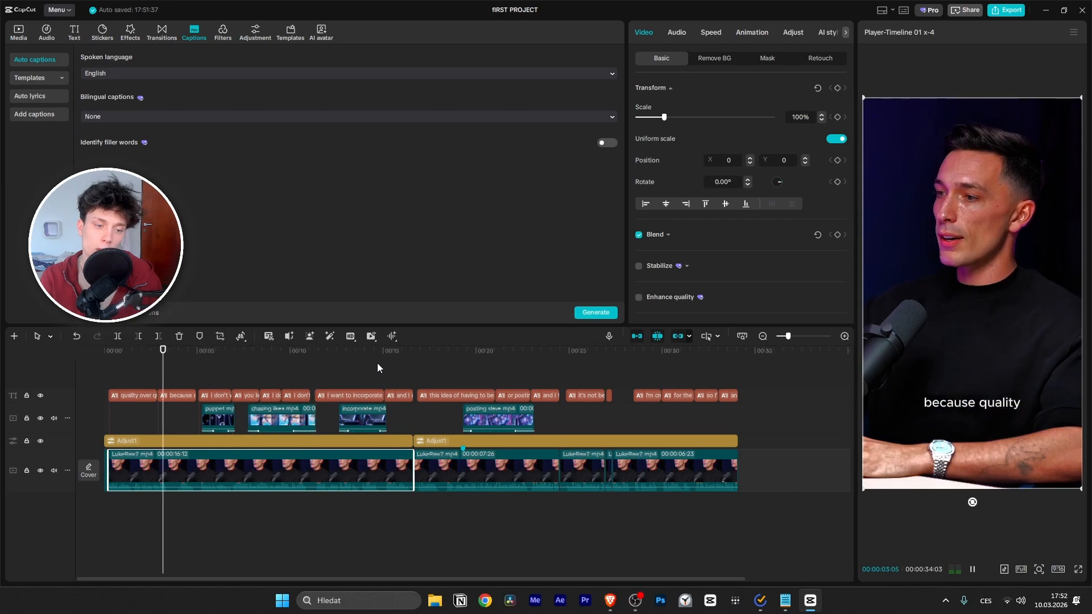
{"action": "key", "text": "k"}
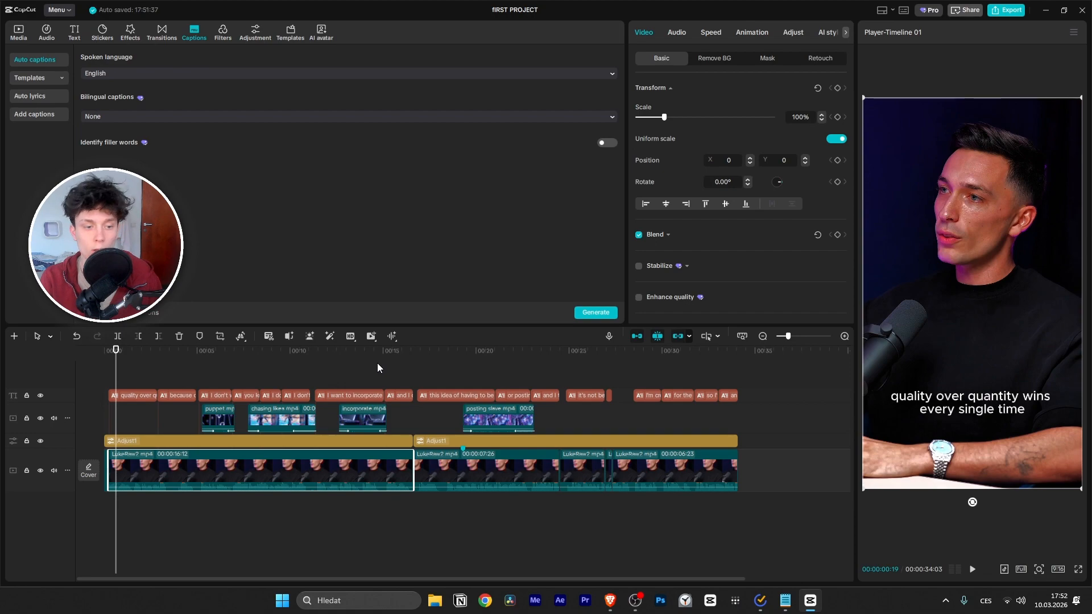
Step: Shuttle forward through the captioned timeline at up to 8x speed, pausing at the thumbnail guy caption and before the last group of captions
{"action": "key", "text": "l"}
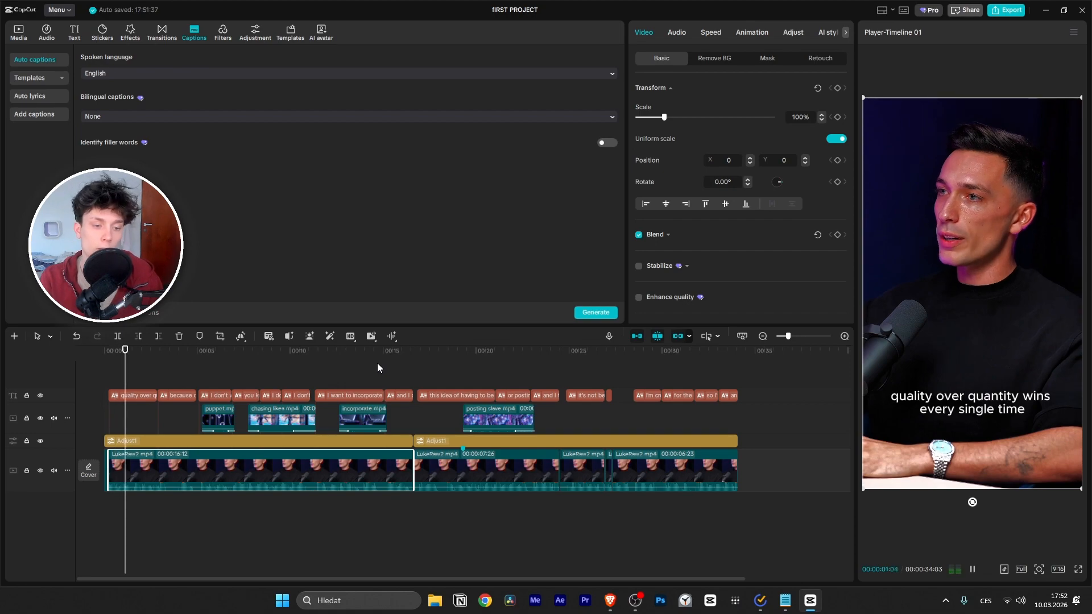
{"action": "key", "text": "l"}
{"action": "key", "text": "l"}
{"action": "key", "text": "l"}
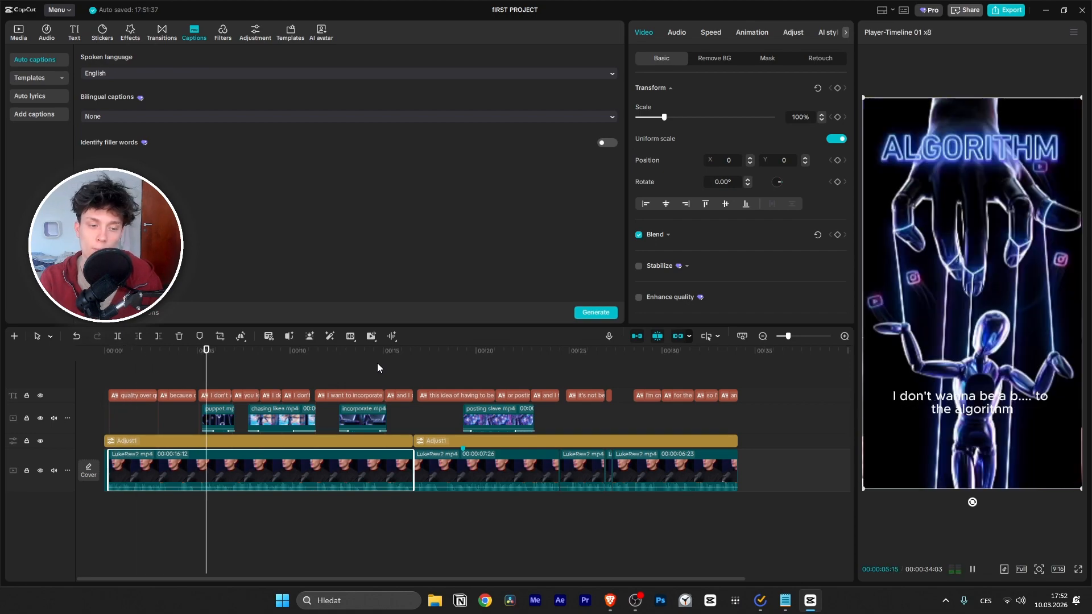
{"action": "key", "text": "k"}
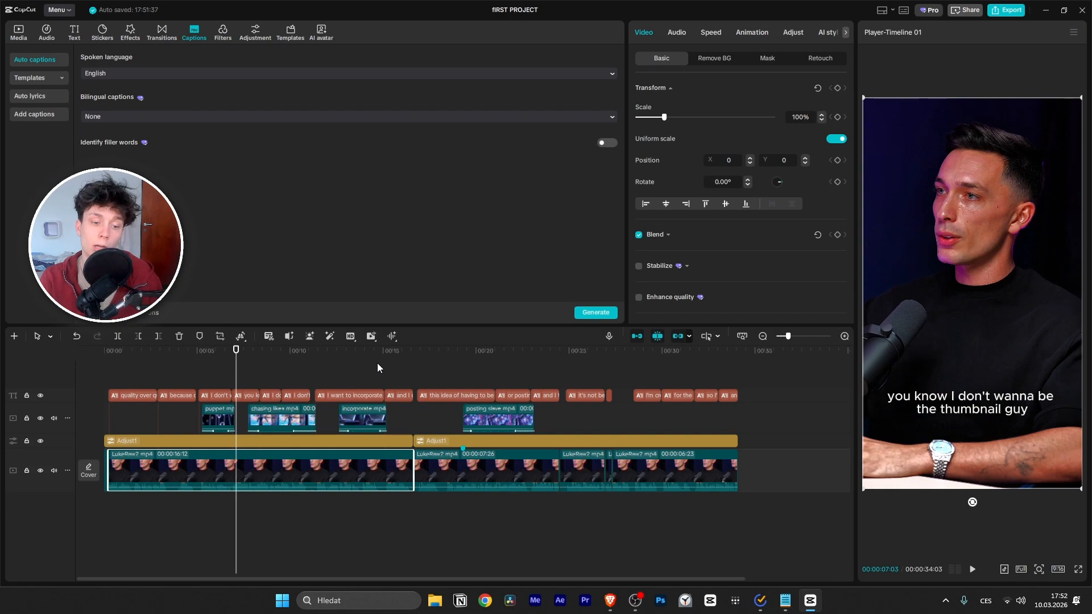
{"action": "key", "text": "l"}
{"action": "key", "text": "l"}
{"action": "key", "text": "l"}
{"action": "key", "text": "l"}
{"action": "key", "text": "l"}
{"action": "key", "text": "k"}
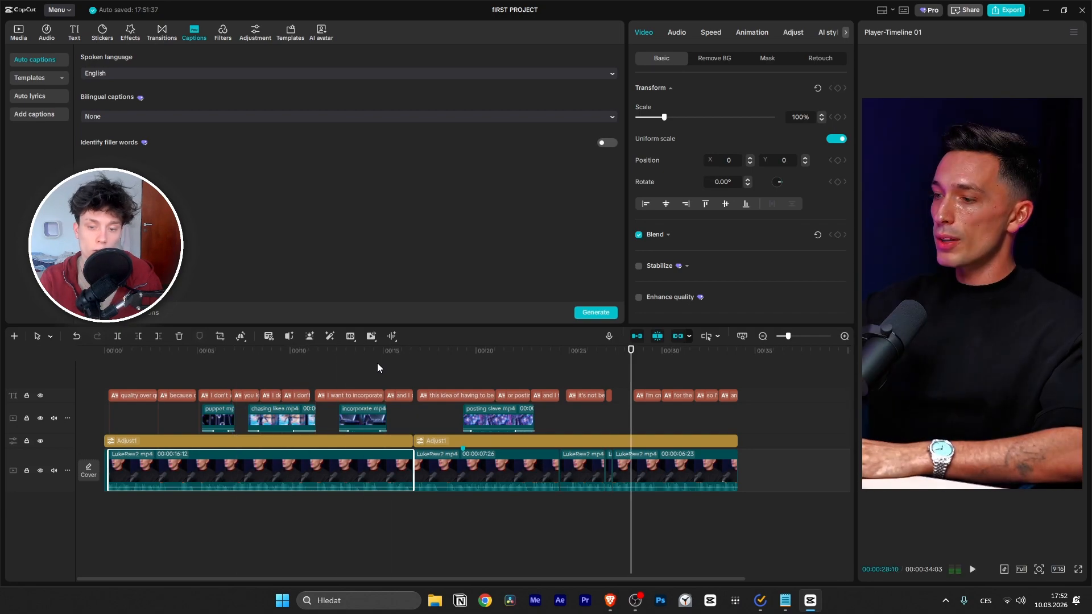
Step: Shuttle forward to the "for the people that already subscribed" caption, and in reverse at up to 8x speed to the incorporate.mp4 clip
{"action": "key", "text": "l"}
{"action": "key", "text": "l"}
{"action": "key", "text": "l"}
{"action": "key", "text": "j"}
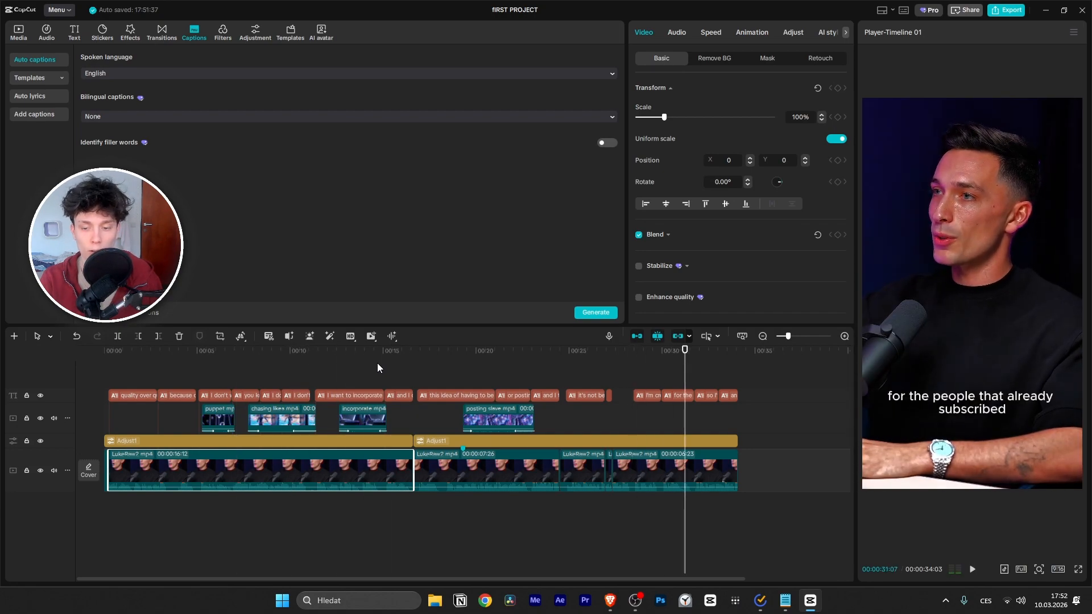
{"action": "key", "text": "j"}
{"action": "key", "text": "j"}
{"action": "key", "text": "j"}
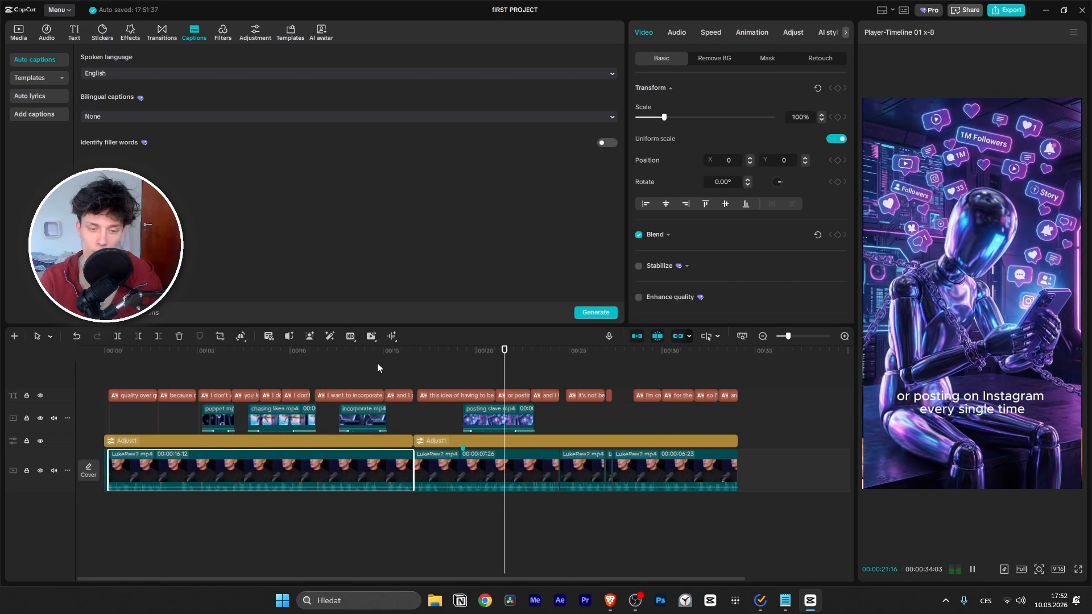
{"action": "key", "text": "k"}
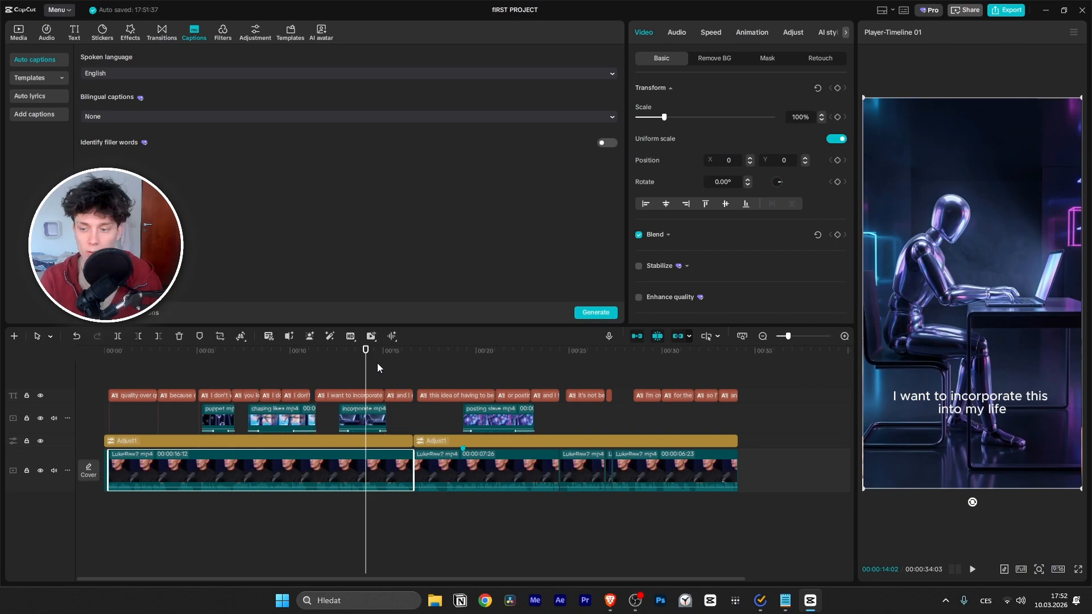
Step: Play the remaining captioned timeline at 2x speed to the end, rechecking the "it's not because I'm creating content to acquire" caption
{"action": "key", "text": "l"}
{"action": "key", "text": "l"}
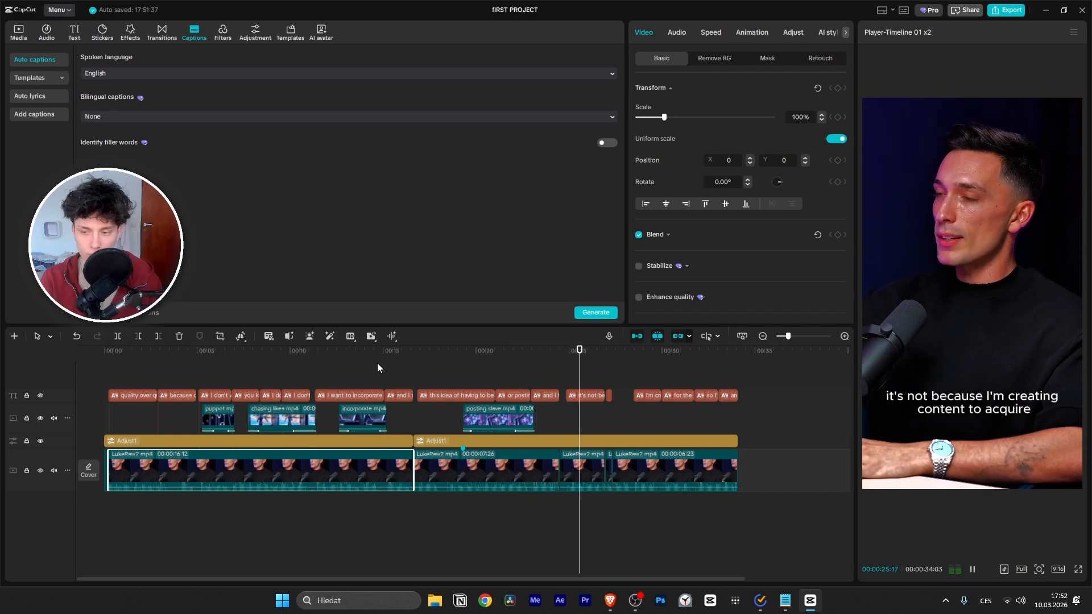
{"action": "key", "text": "j"}
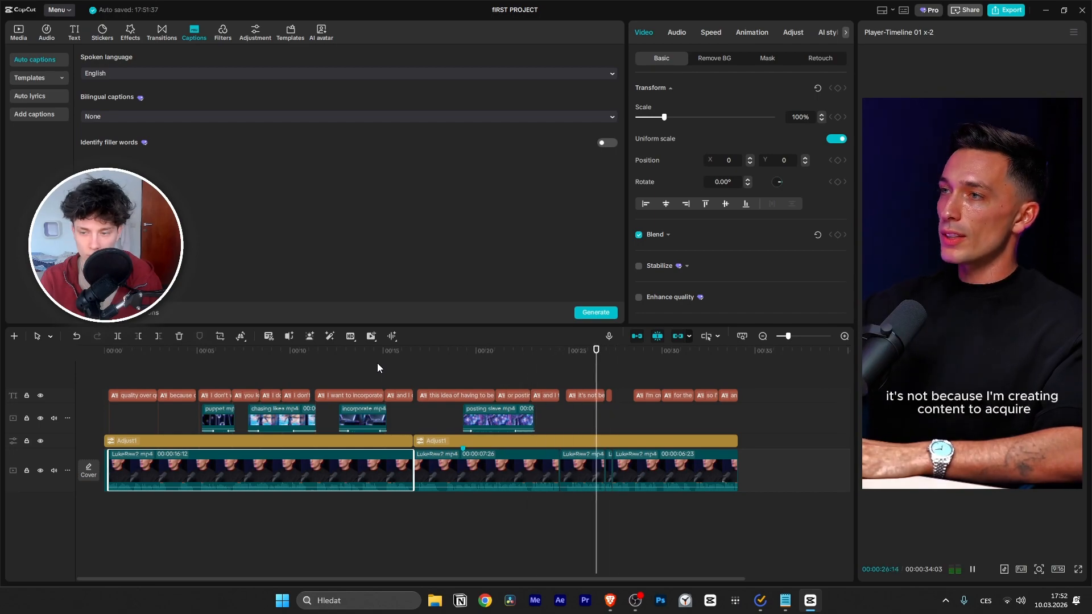
{"action": "key", "text": "k"}
{"action": "key", "text": "l"}
{"action": "key", "text": "l"}
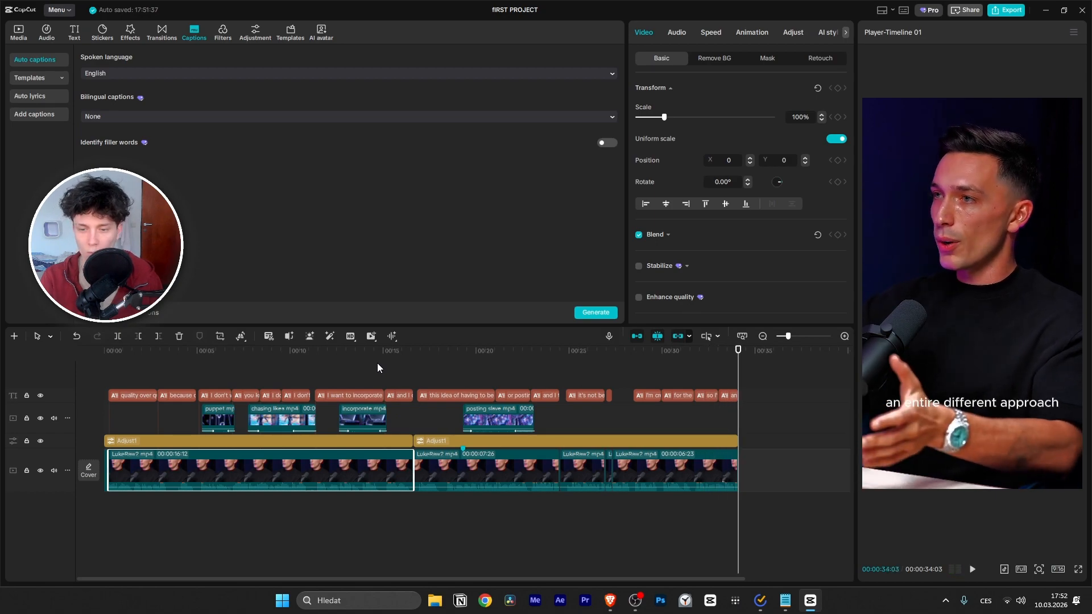
Step: Add the missing word to caption 16 so it reads "so I've kind of taken YouTube in"
{"action": "left_click_drag", "start_coordinate": [737, 354], "coordinate": [711, 349]}
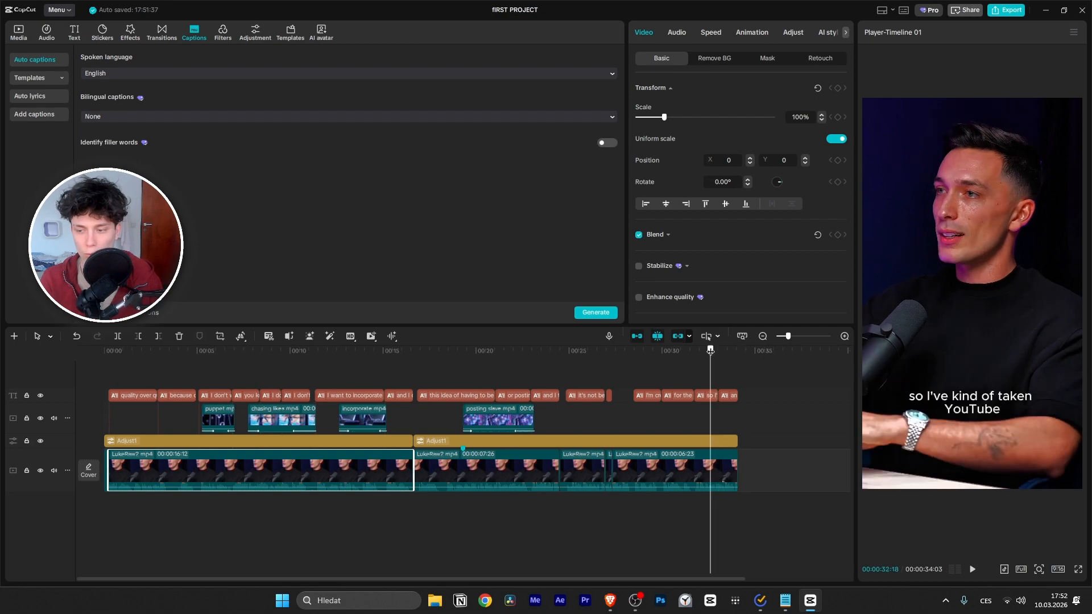
{"action": "left_click", "coordinate": [977, 393]}
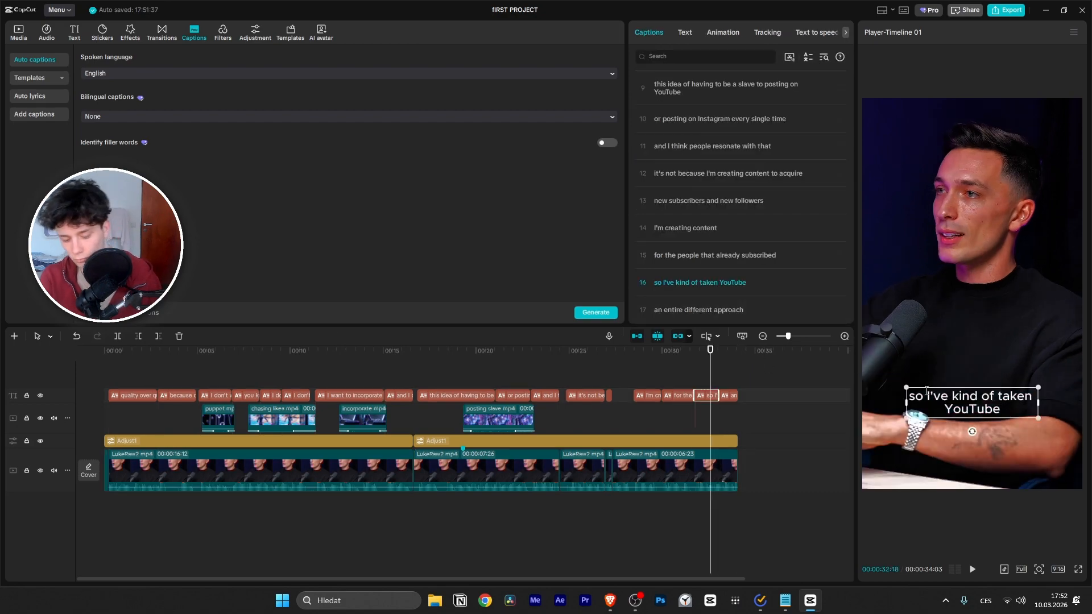
{"action": "type", "text": "IN"}
{"action": "key", "text": "BackSpace"}
{"action": "key", "text": "BackSpace"}
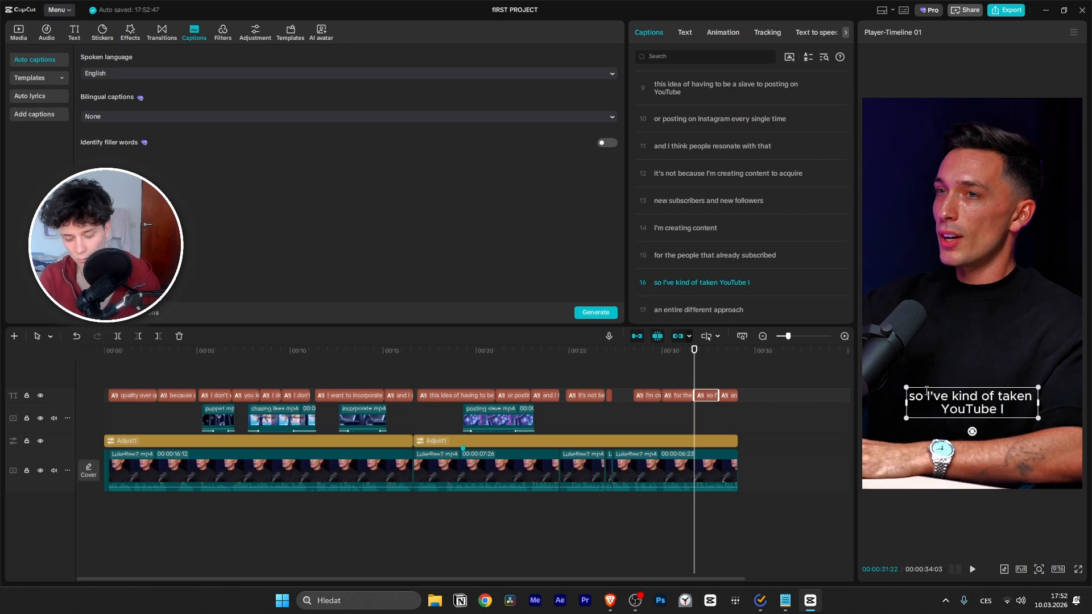
{"action": "key", "text": "Caps_Lock"}
{"action": "type", "text": "in"}
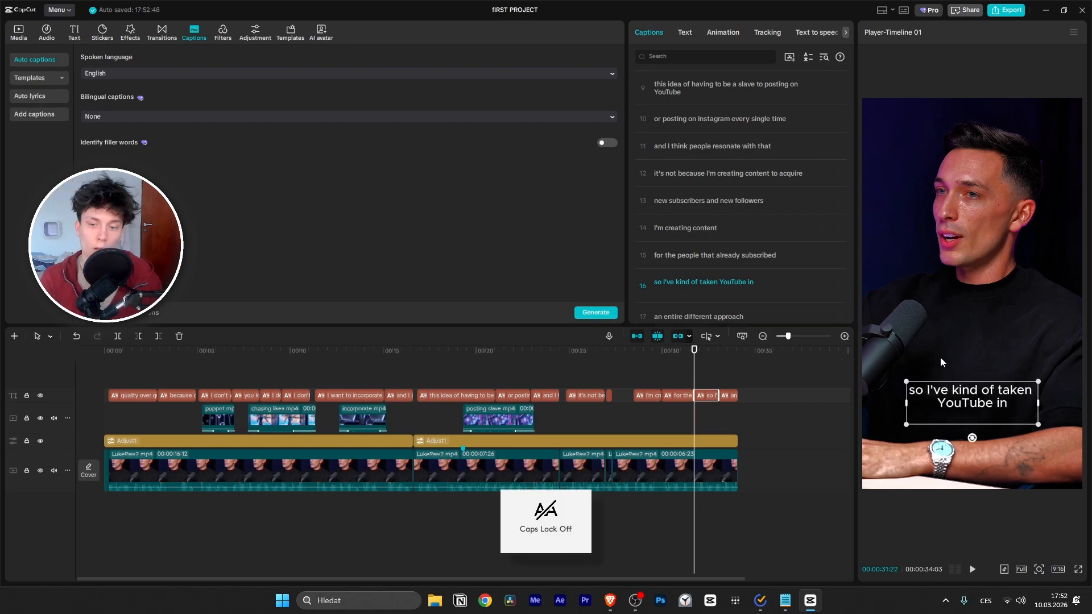
{"action": "left_click", "coordinate": [781, 396]}
Step: Play the opening from the start and extend the first caption's beginning to the very start of the timeline
{"action": "left_click_drag", "start_coordinate": [739, 357], "coordinate": [100, 333]}
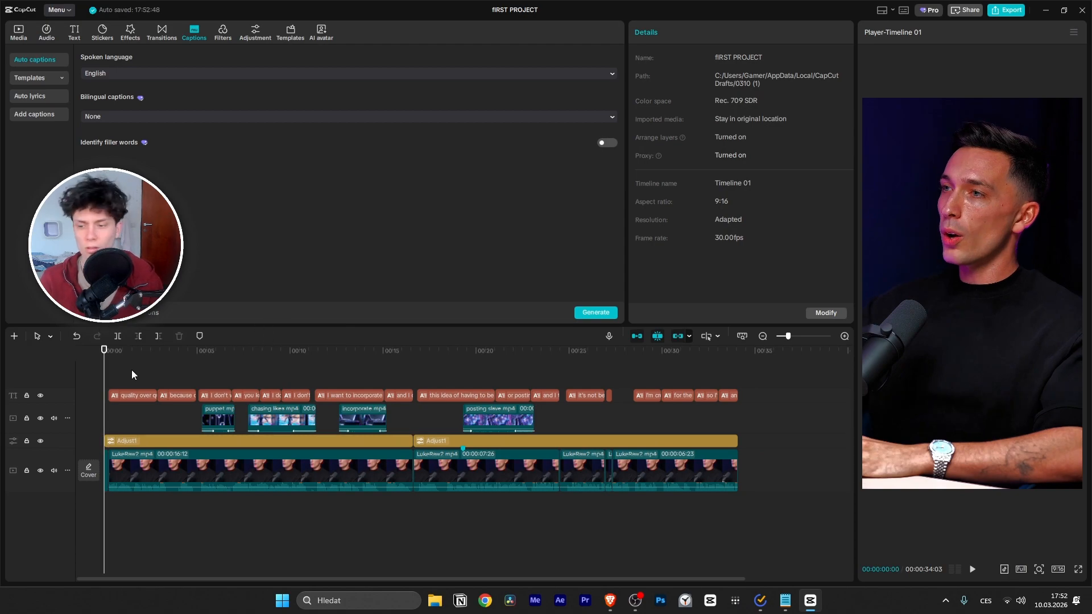
{"action": "key", "text": "space"}
{"action": "key", "text": "space"}
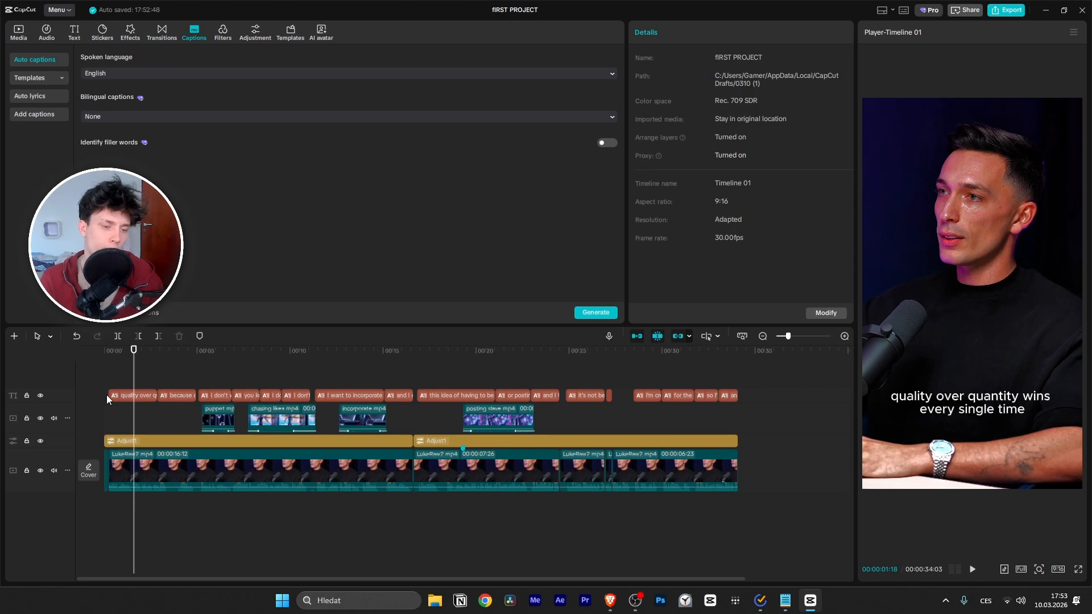
{"action": "left_click_drag", "start_coordinate": [111, 397], "coordinate": [92, 398]}
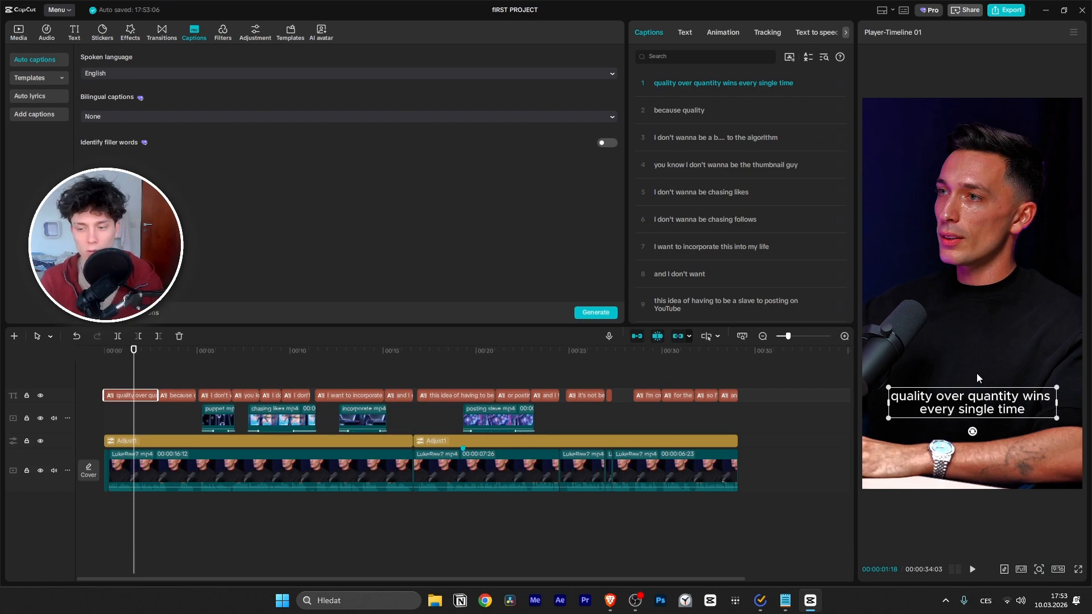
Step: Apply the bold uppercase text template with a purple word highlight to all main captions
{"action": "left_click", "coordinate": [712, 33]}
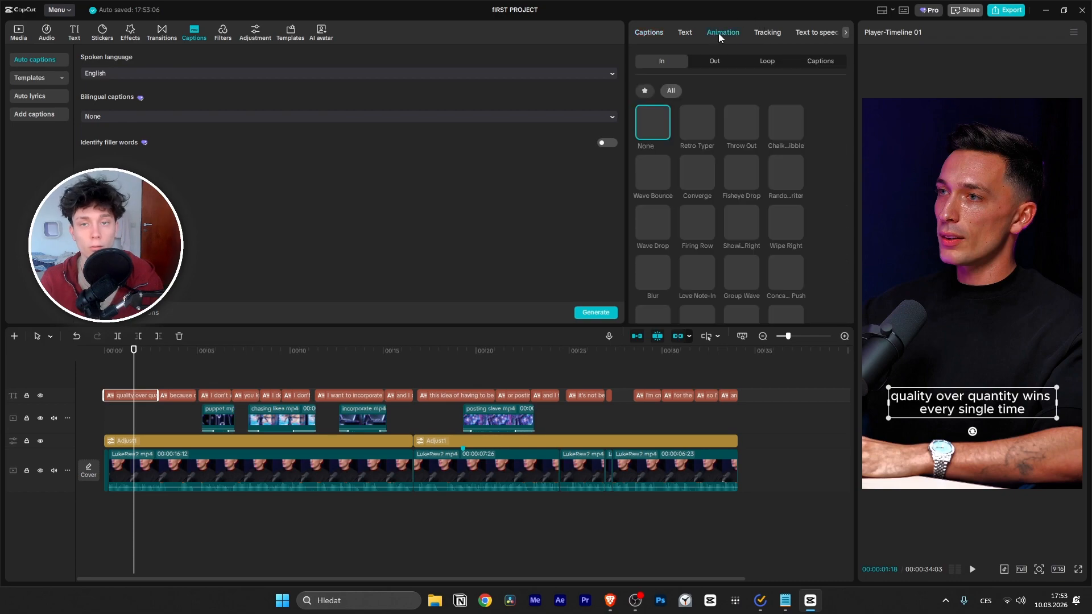
{"action": "left_click", "coordinate": [684, 32]}
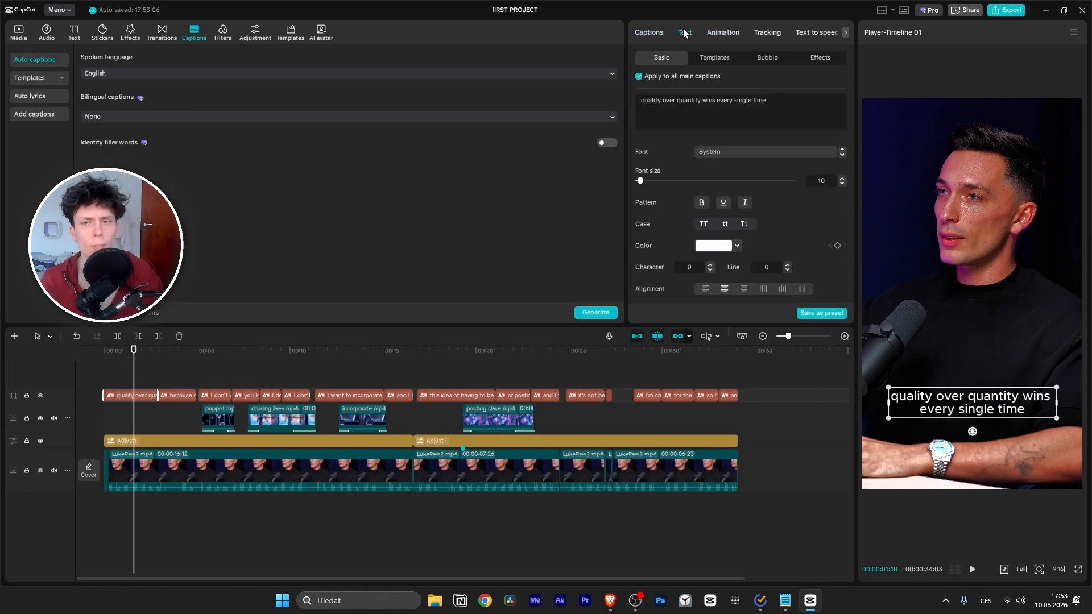
{"action": "left_click", "coordinate": [648, 32]}
{"action": "left_click", "coordinate": [685, 33]}
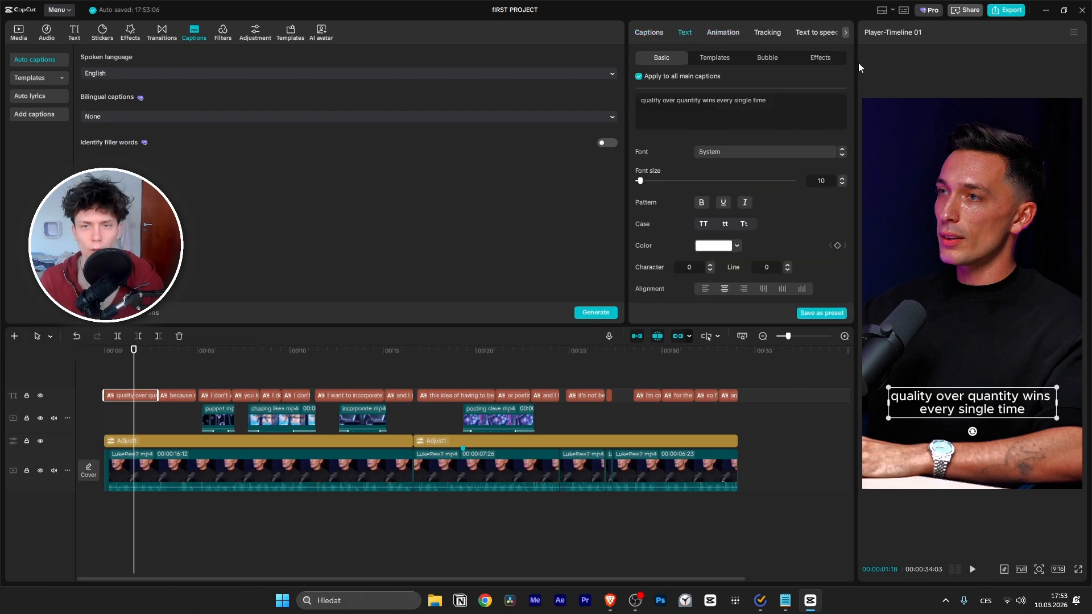
{"action": "left_click", "coordinate": [707, 61]}
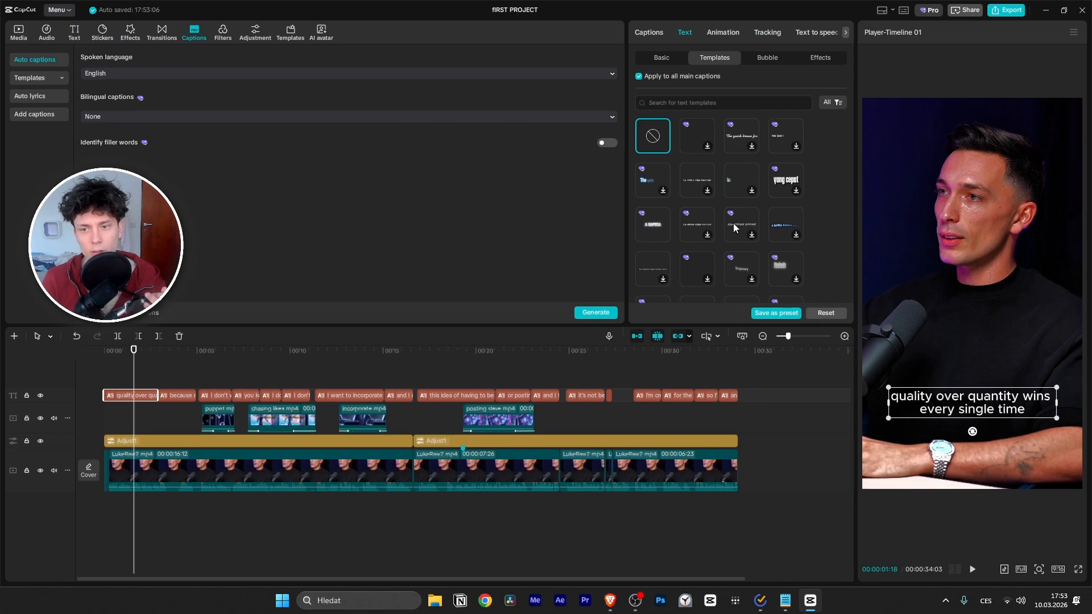
{"action": "scroll", "coordinate": [728, 137], "scroll_direction": "down", "scroll_amount": 2}
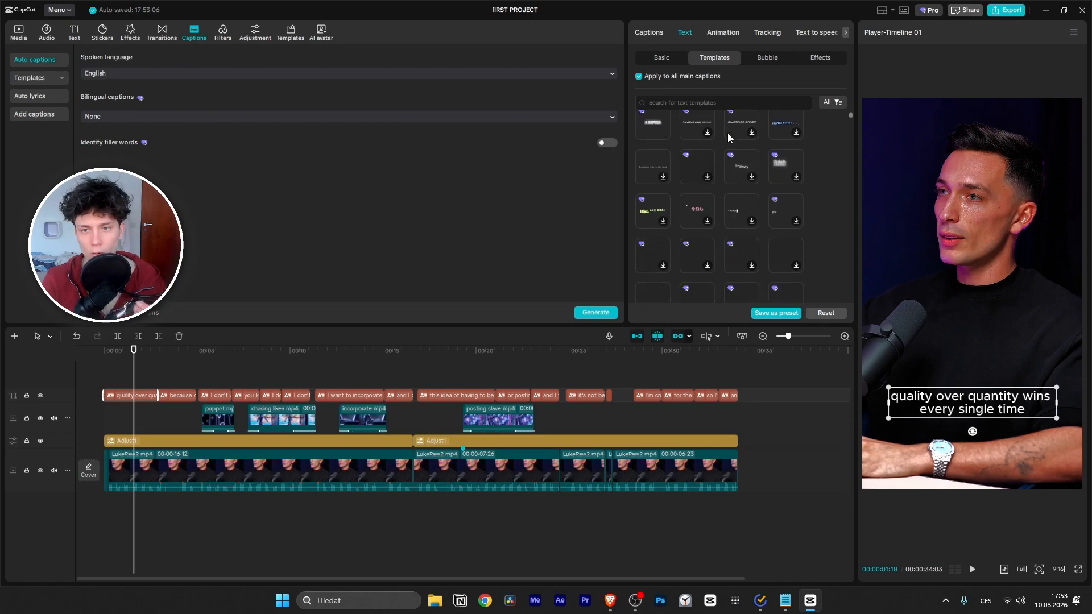
{"action": "scroll", "coordinate": [727, 138], "scroll_direction": "down", "scroll_amount": 1}
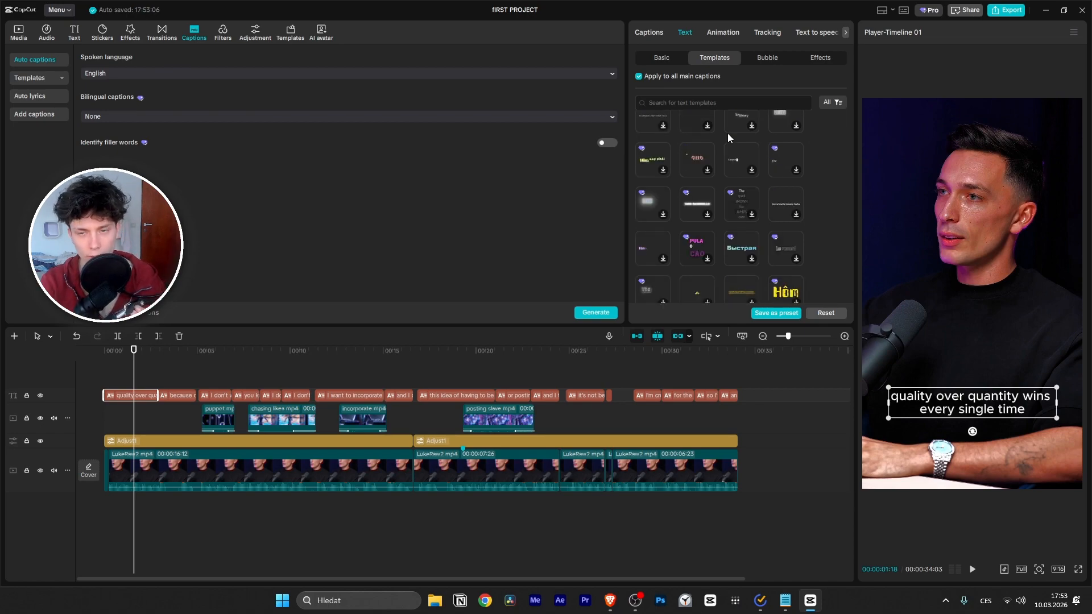
{"action": "scroll", "coordinate": [760, 162], "scroll_direction": "down", "scroll_amount": 4}
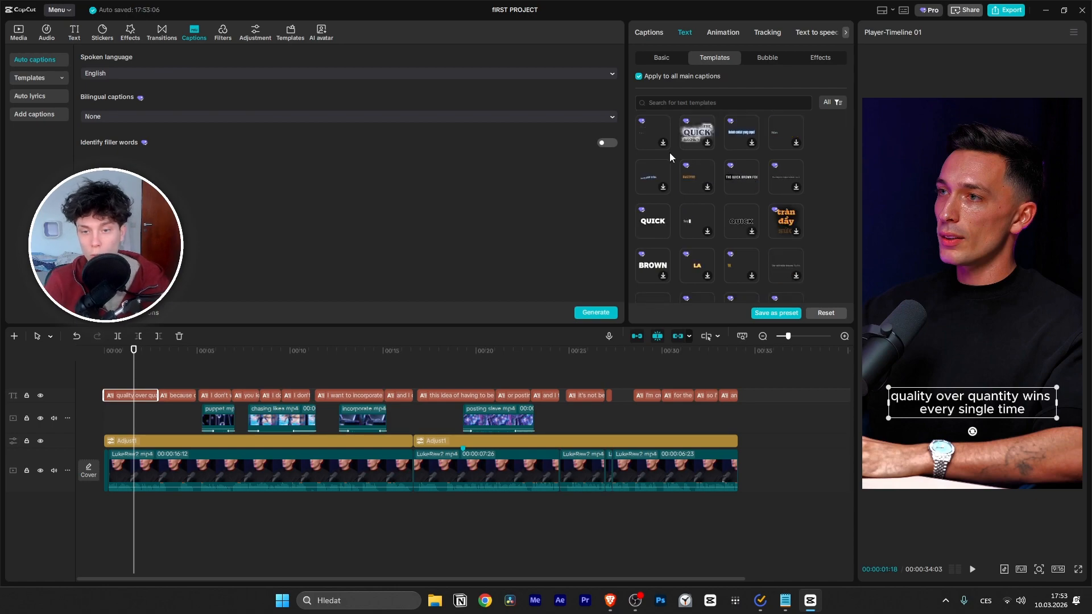
{"action": "scroll", "coordinate": [666, 155], "scroll_direction": "down", "scroll_amount": 2}
{"action": "scroll", "coordinate": [746, 170], "scroll_direction": "down", "scroll_amount": 1}
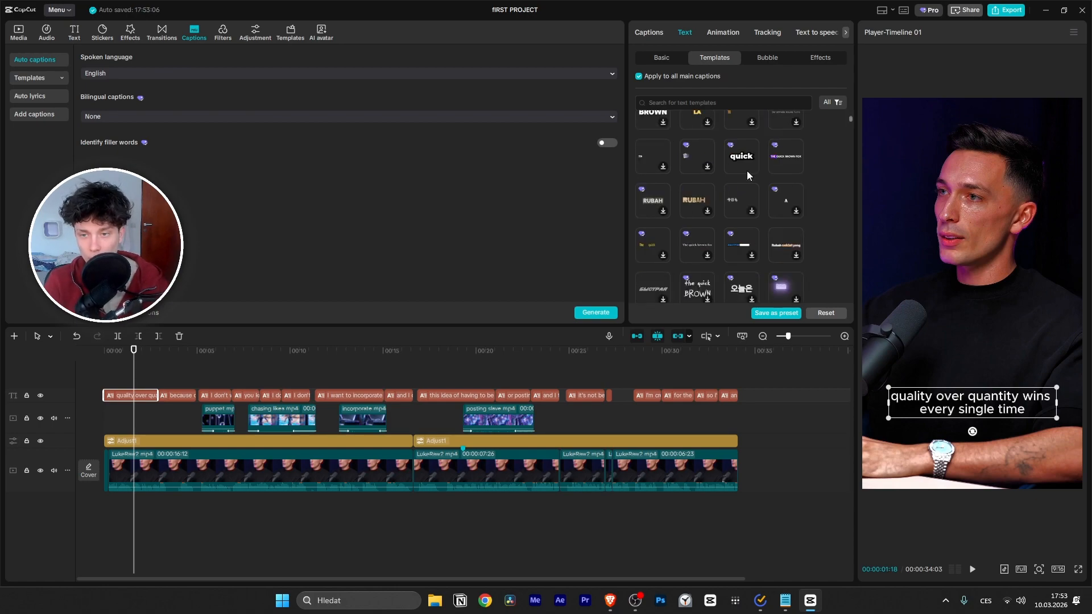
{"action": "left_click", "coordinate": [785, 165]}
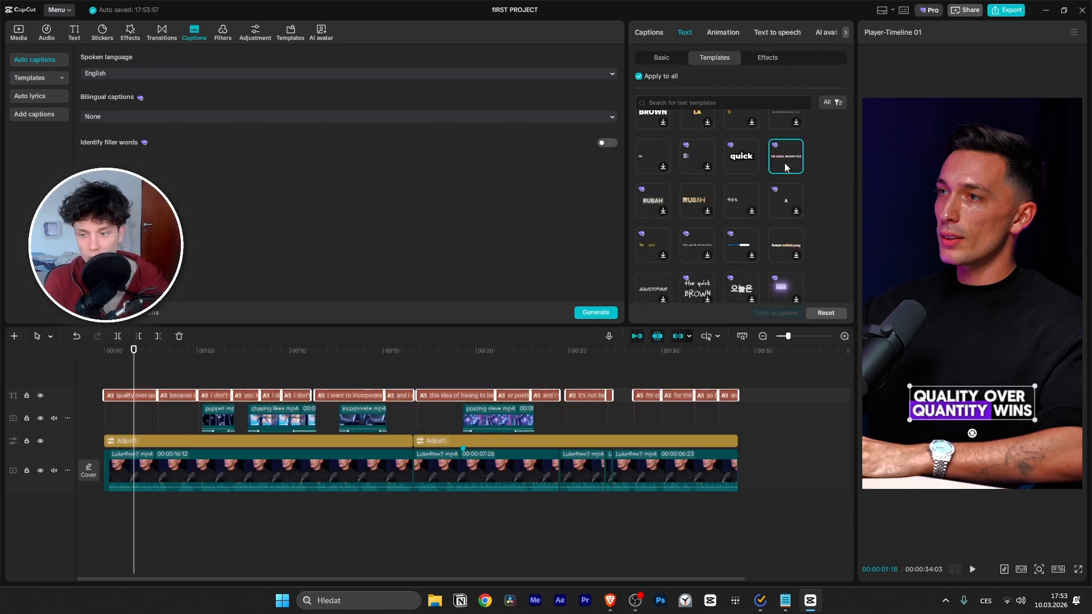
Step: Browse other text templates and apply the white italic "The quick" template to all captions
{"action": "scroll", "coordinate": [771, 166], "scroll_direction": "down", "scroll_amount": 2}
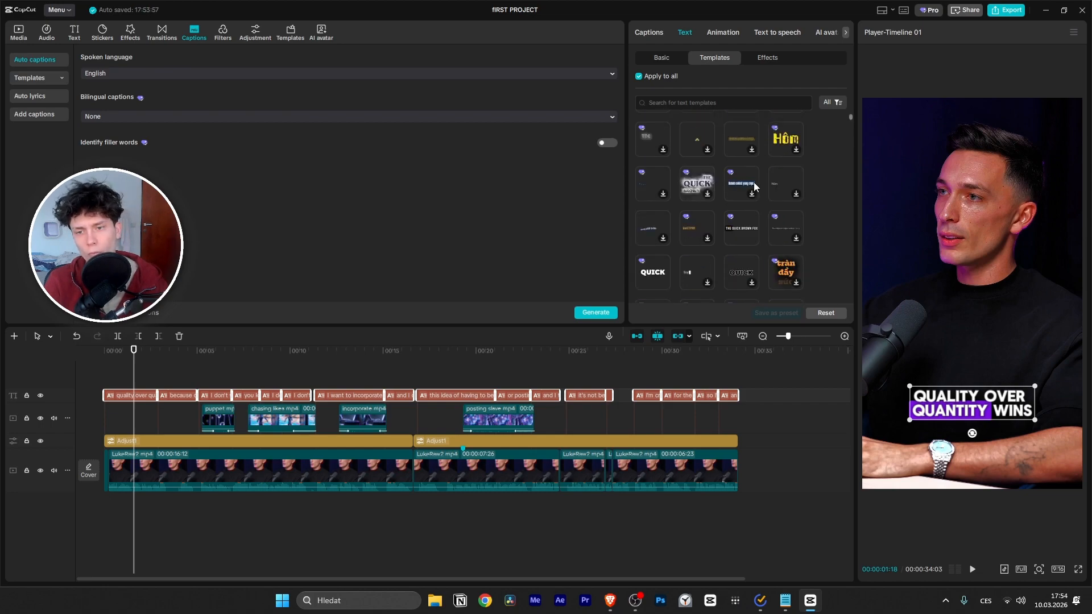
{"action": "scroll", "coordinate": [745, 176], "scroll_direction": "up", "scroll_amount": 3}
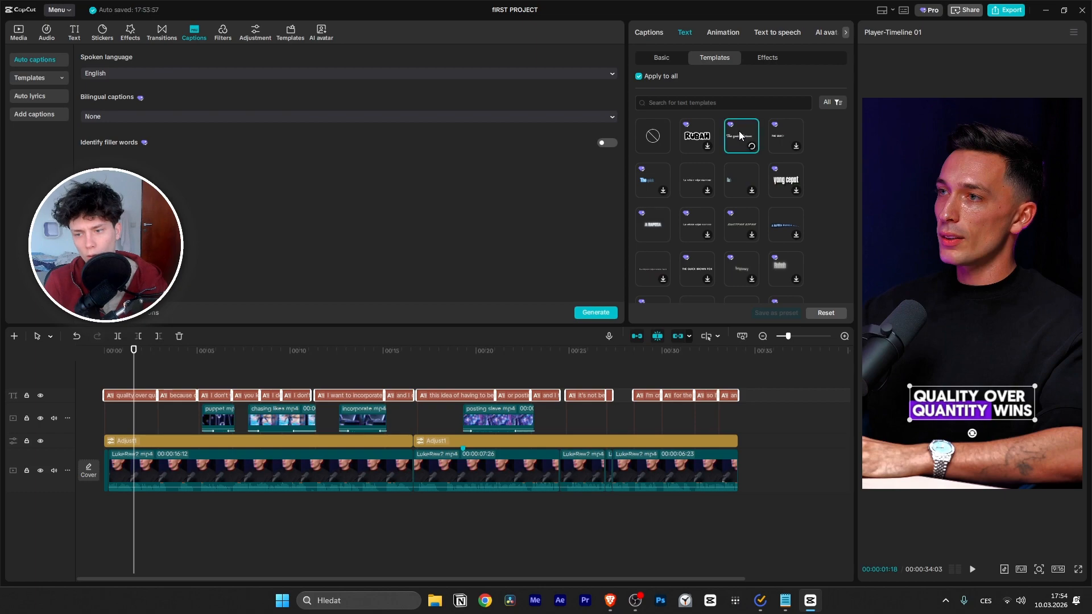
{"action": "scroll", "coordinate": [745, 208], "scroll_direction": "down", "scroll_amount": 3}
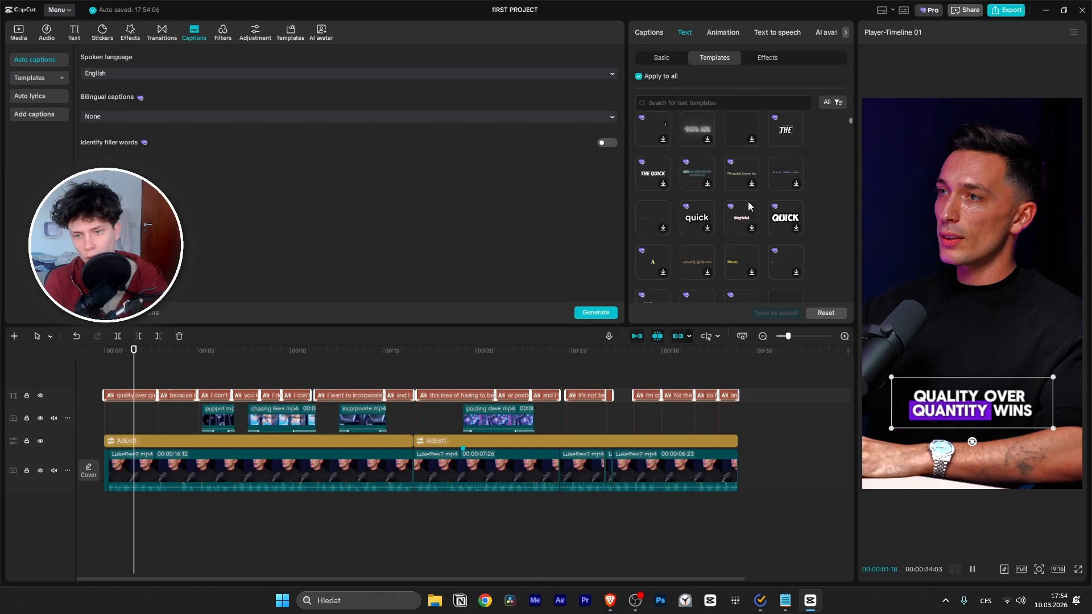
{"action": "scroll", "coordinate": [738, 199], "scroll_direction": "down", "scroll_amount": 2}
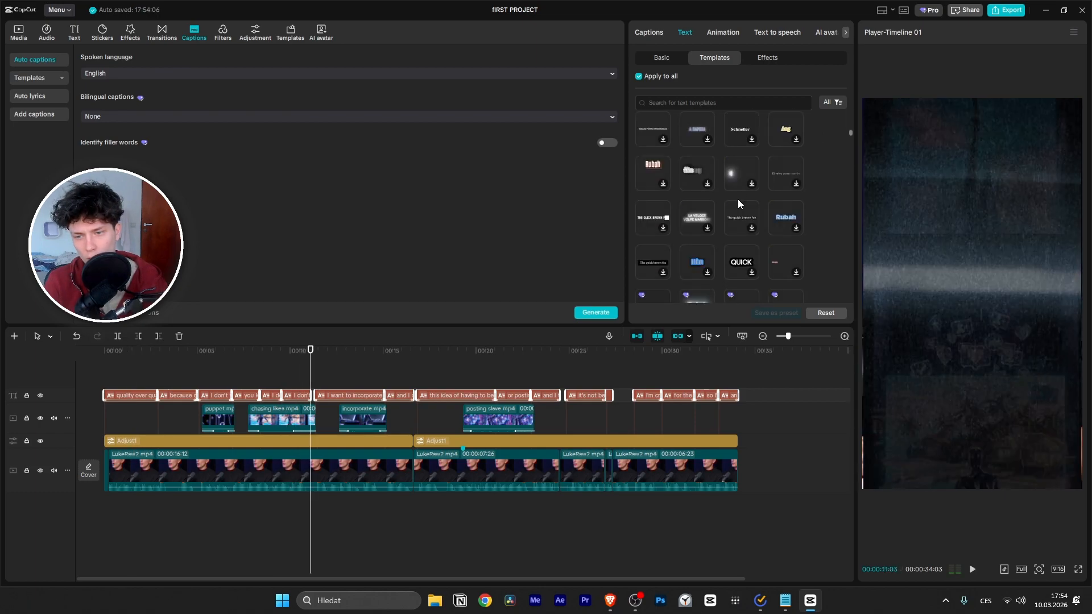
{"action": "scroll", "coordinate": [738, 199], "scroll_direction": "down", "scroll_amount": 3}
{"action": "scroll", "coordinate": [734, 177], "scroll_direction": "down", "scroll_amount": 3}
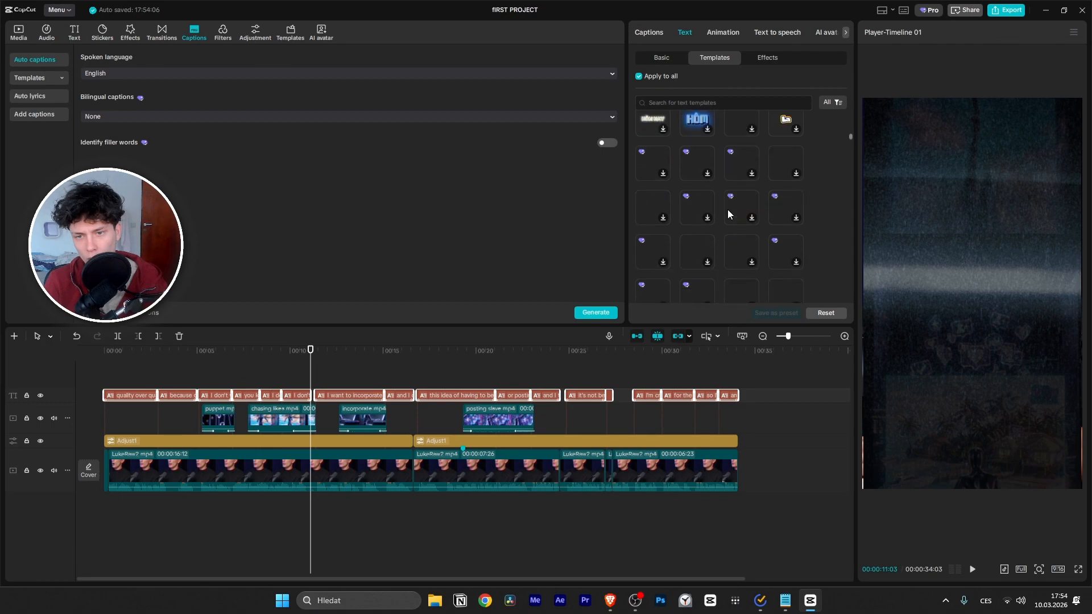
{"action": "scroll", "coordinate": [773, 202], "scroll_direction": "down", "scroll_amount": 2}
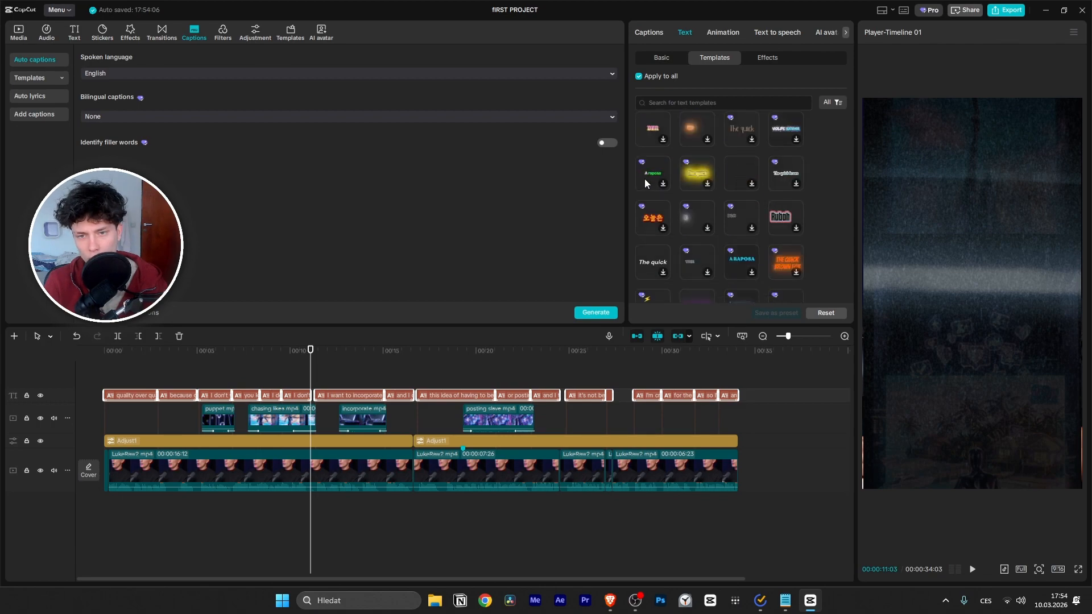
{"action": "left_click", "coordinate": [643, 179]}
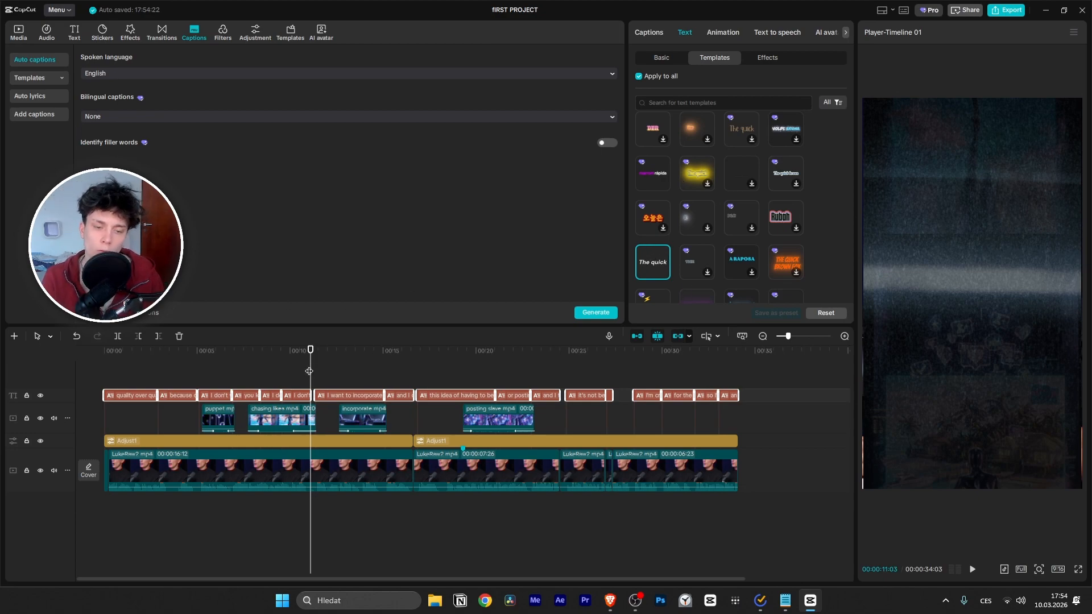
Step: Preview the restyled captions from the start of the timeline through the "because quality" caption
{"action": "left_click_drag", "start_coordinate": [309, 371], "coordinate": [104, 347]}
{"action": "key", "text": "space"}
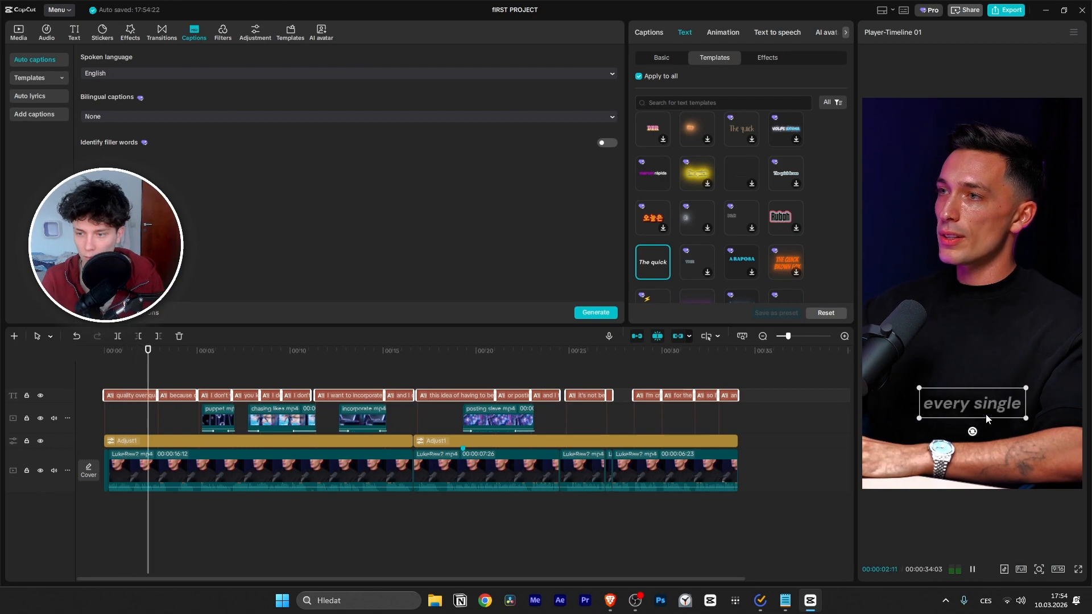
{"action": "key", "text": "space"}
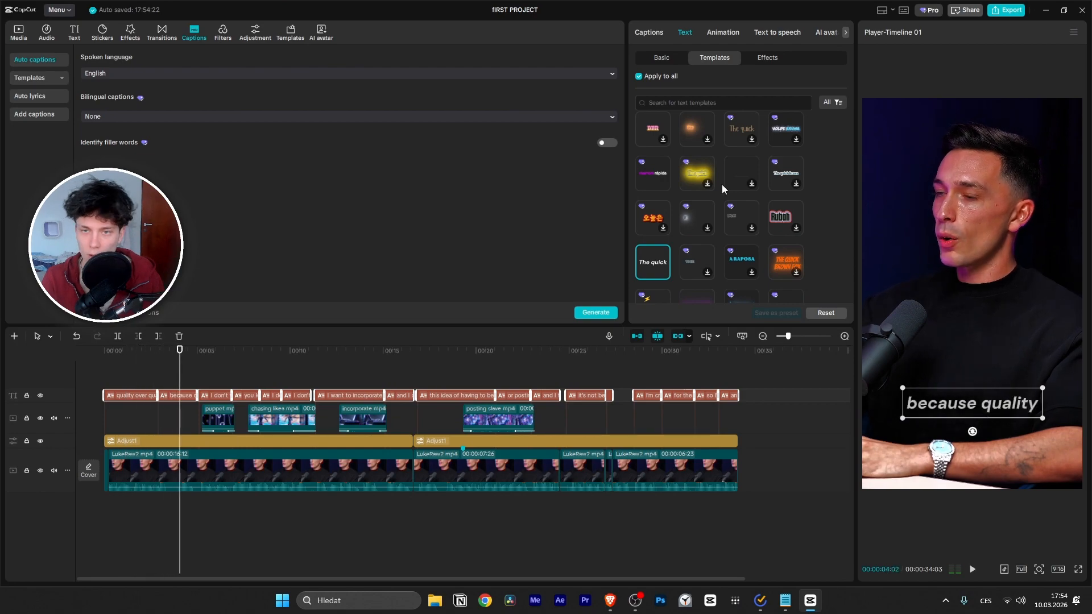
Step: Split the first caption into "quality over quantity" and "wins every single time", and play the opening to check it
{"action": "left_click", "coordinate": [652, 32]}
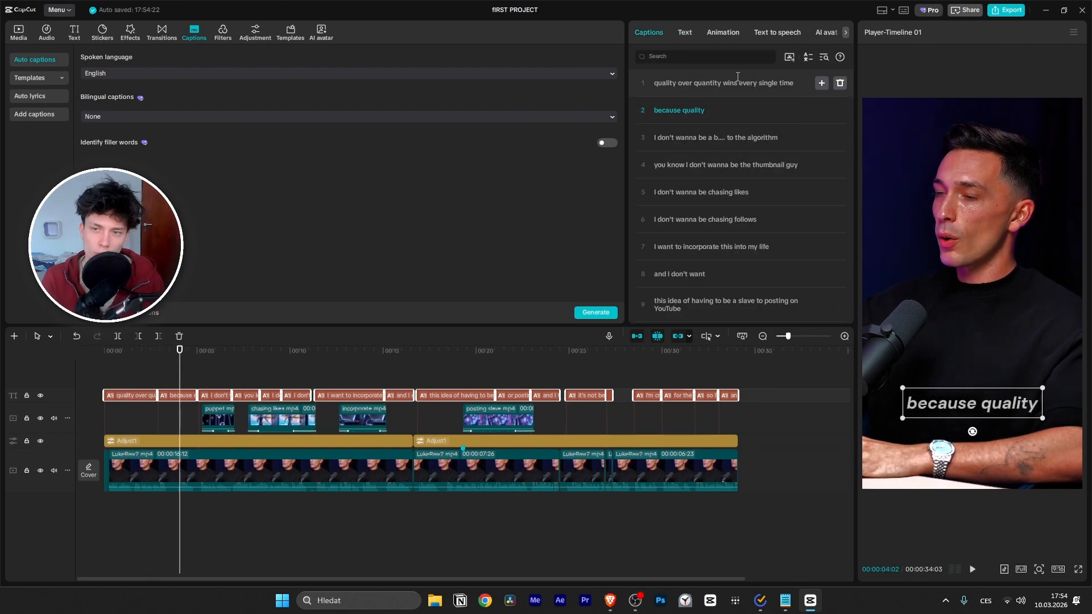
{"action": "left_click", "coordinate": [661, 83]}
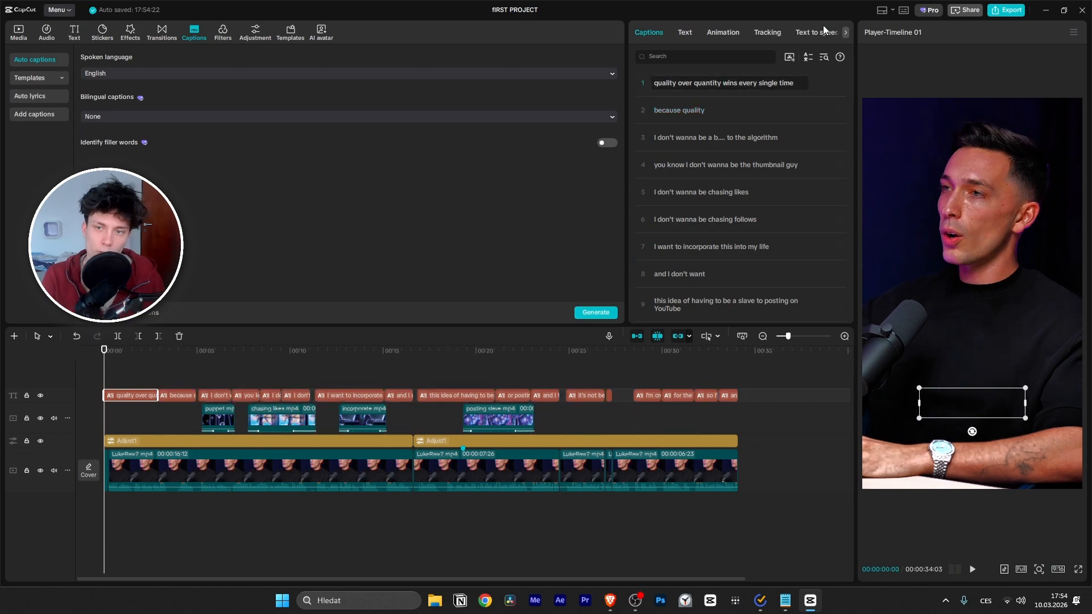
{"action": "key", "text": "Return"}
{"action": "key", "text": "space"}
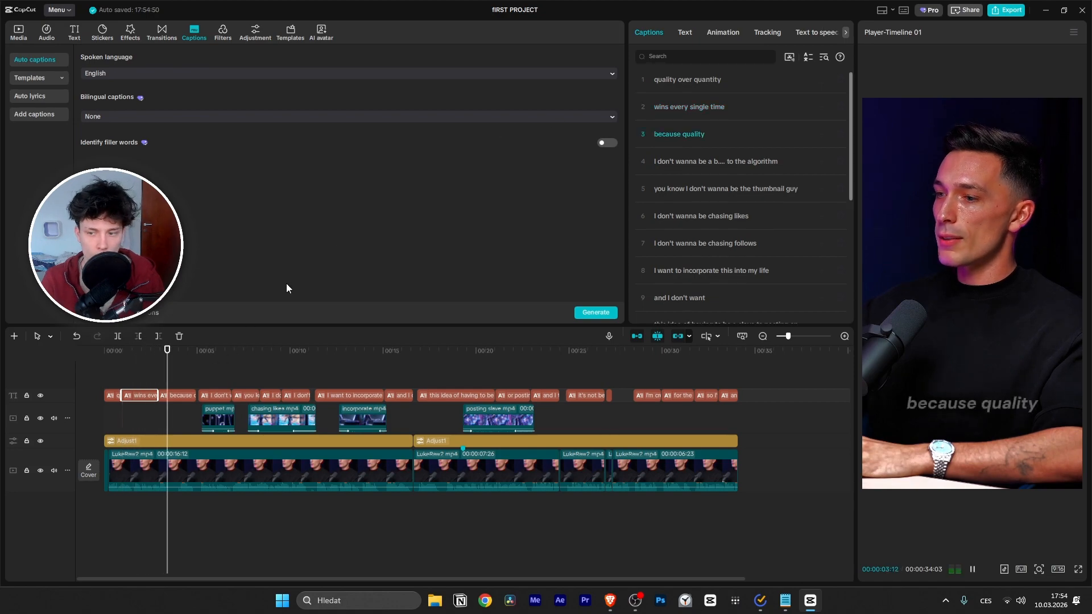
{"action": "key", "text": "space"}
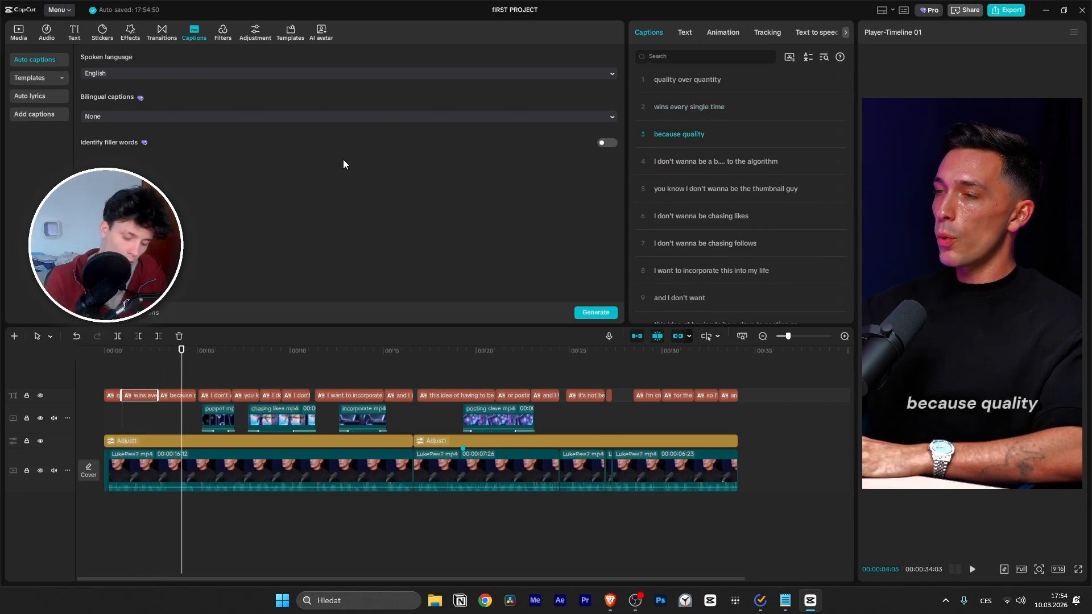
Step: Undo the split of the first caption and the italic template change, and play the restored caption style to check it
{"action": "key", "text": "ctrl+z"}
{"action": "key", "text": "ctrl+z"}
{"action": "key", "text": "space"}
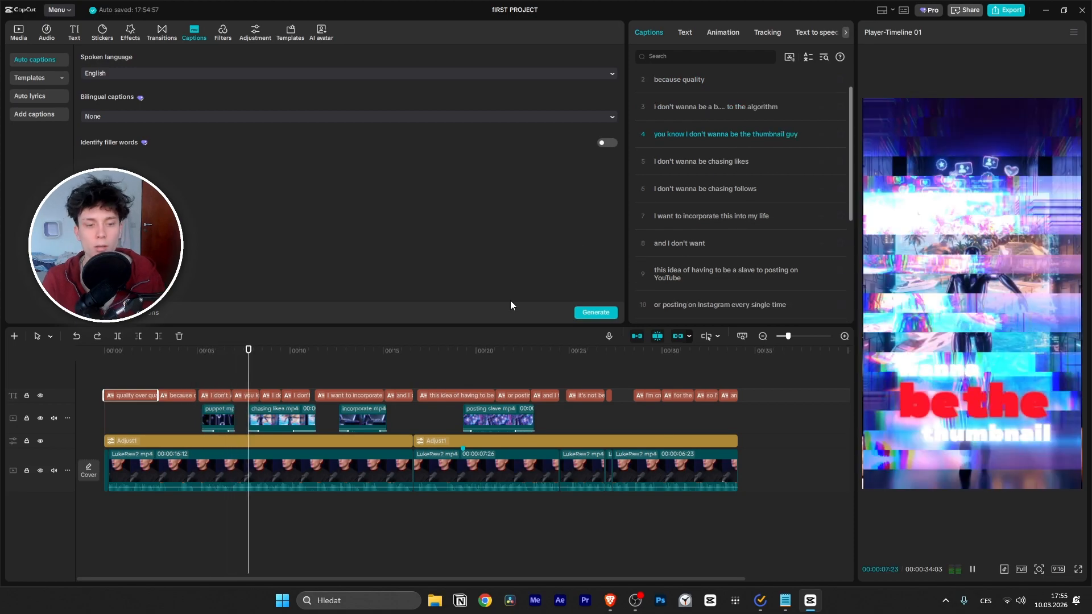
{"action": "key", "text": "space"}
Step: Look through the caption animations and text templates, and preview the captions through to about 15 seconds
{"action": "left_click", "coordinate": [721, 33]}
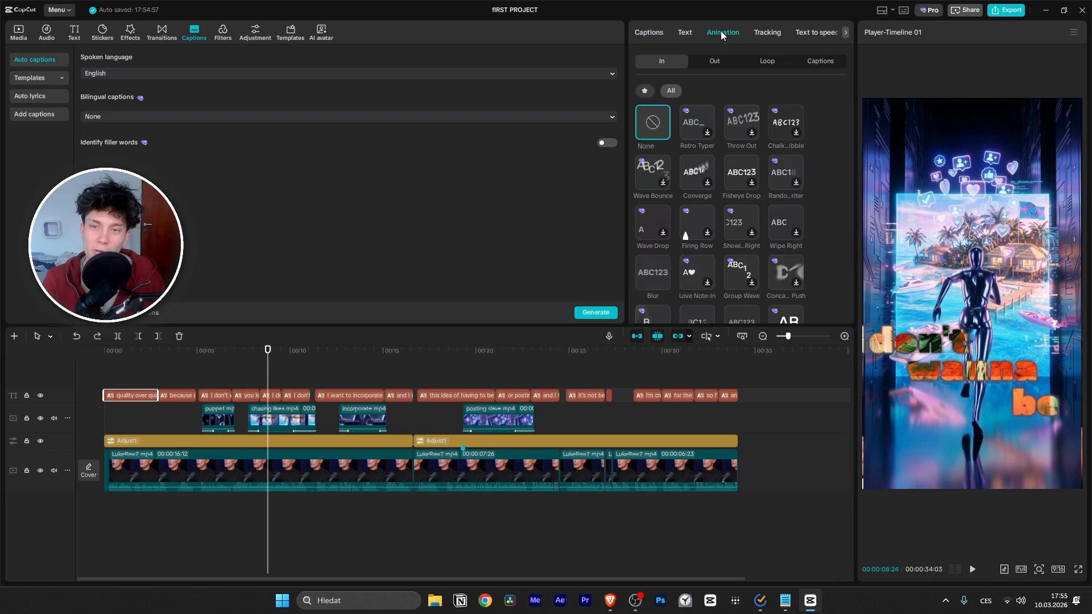
{"action": "left_click", "coordinate": [695, 35]}
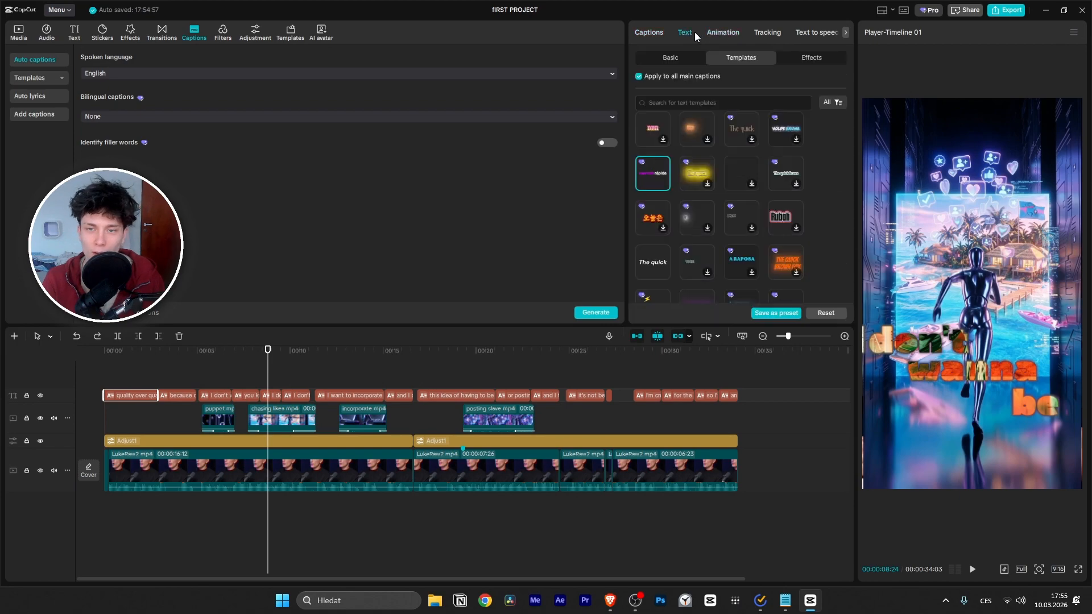
{"action": "left_click", "coordinate": [651, 174]}
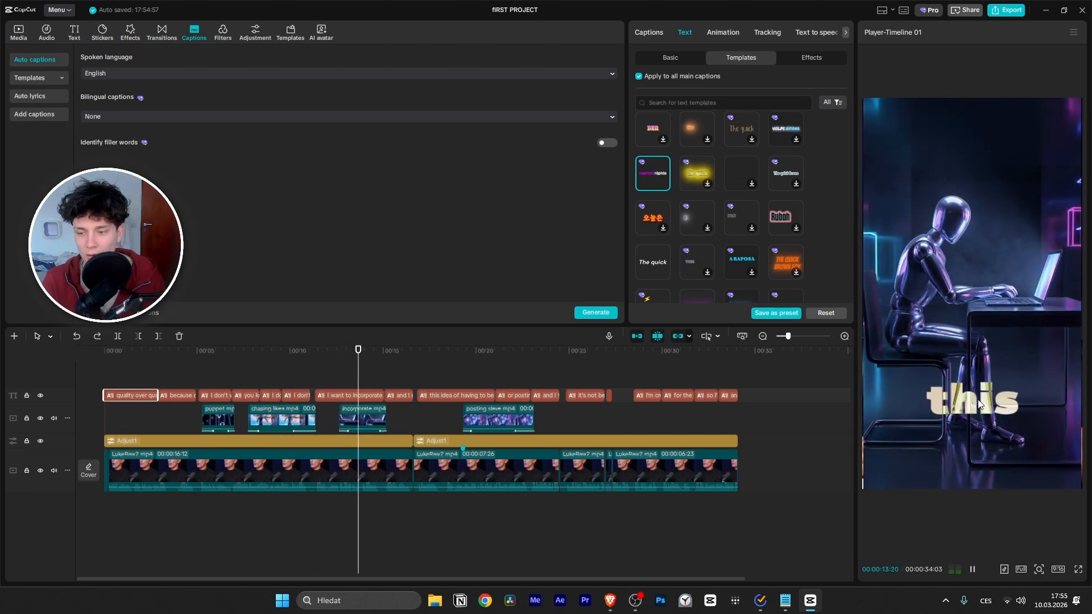
{"action": "key", "text": "space"}
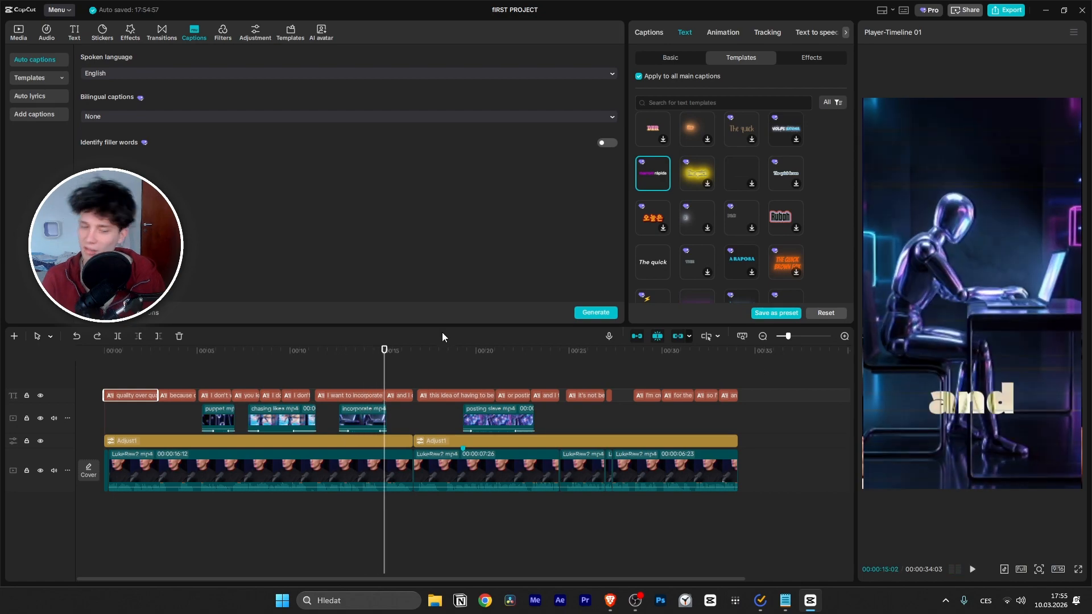
Step: Save the first caption's text style as a brand kit preset named "First tutorial"
{"action": "left_click_drag", "start_coordinate": [380, 367], "coordinate": [62, 378]}
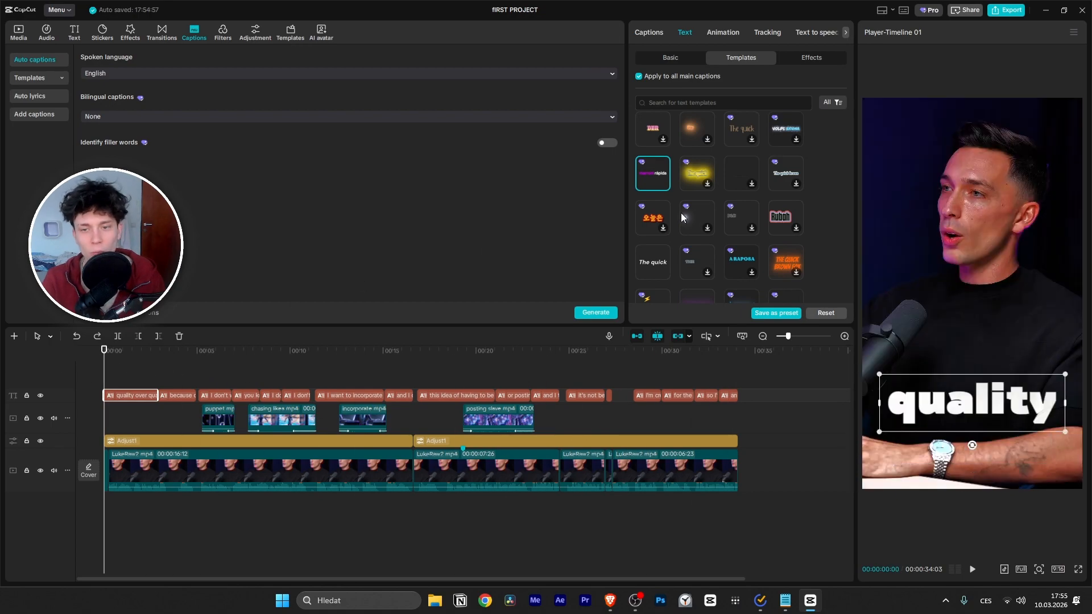
{"action": "scroll", "coordinate": [673, 204], "scroll_direction": "up", "scroll_amount": 3}
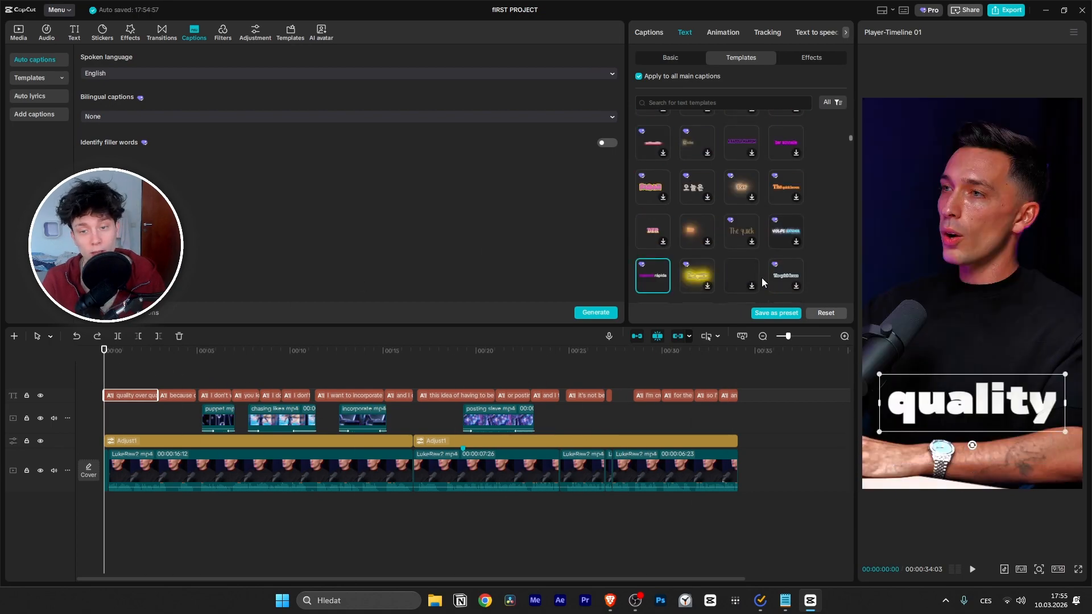
{"action": "left_click", "coordinate": [775, 313]}
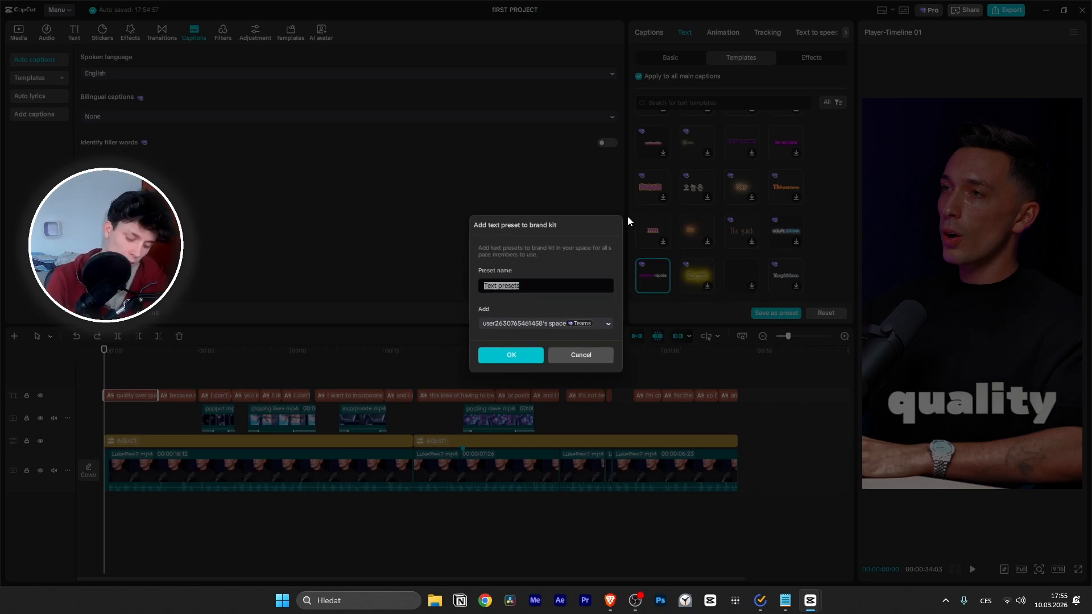
{"action": "type", "text": "First tutorial"}
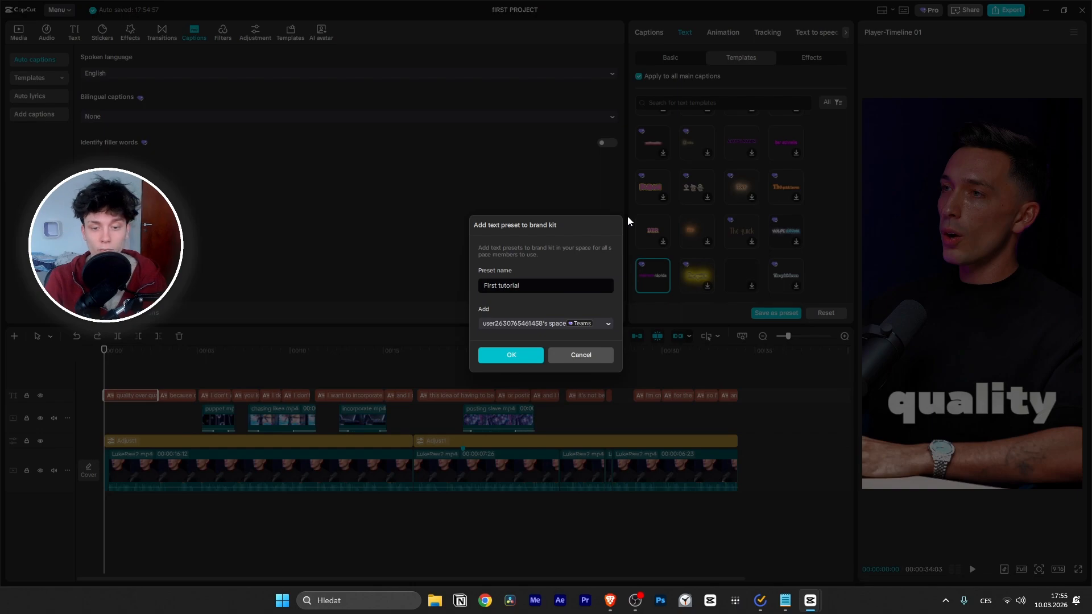
{"action": "key", "text": "Return"}
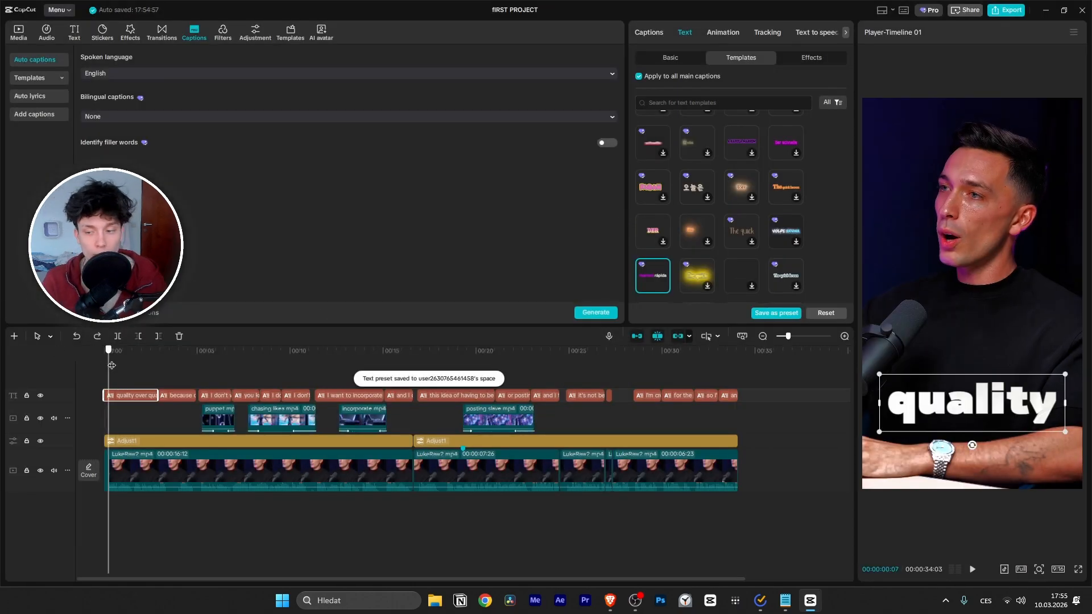
Step: Review the basic text settings and scale the main captions down to about three quarters of their size
{"action": "left_click", "coordinate": [666, 59]}
{"action": "scroll", "coordinate": [728, 193], "scroll_direction": "down", "scroll_amount": 3}
{"action": "scroll", "coordinate": [729, 192], "scroll_direction": "up", "scroll_amount": 3}
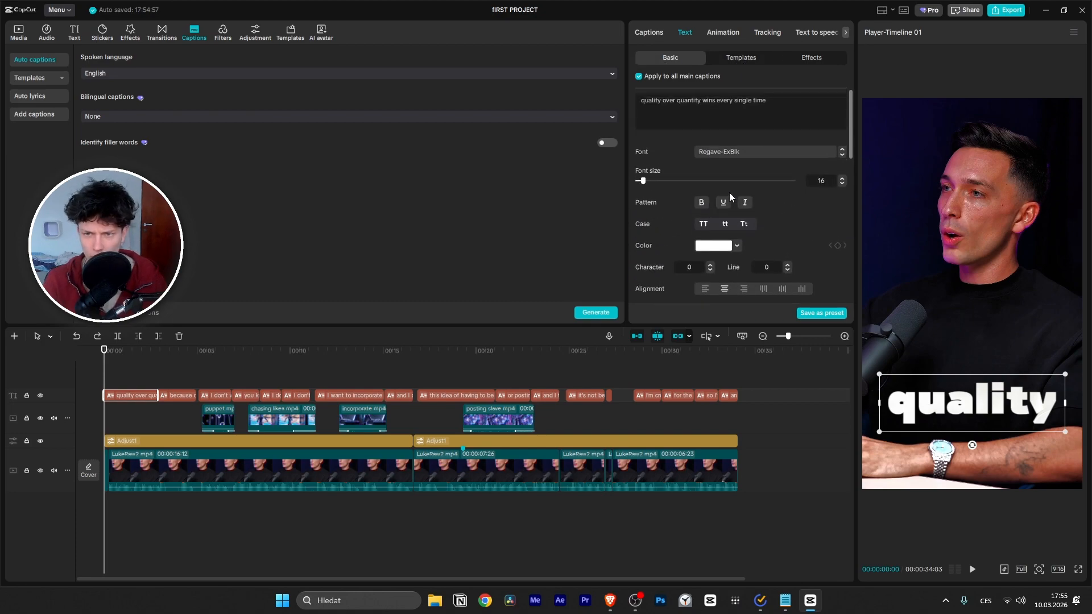
{"action": "scroll", "coordinate": [714, 150], "scroll_direction": "down", "scroll_amount": 2}
{"action": "scroll", "coordinate": [714, 150], "scroll_direction": "up", "scroll_amount": 2}
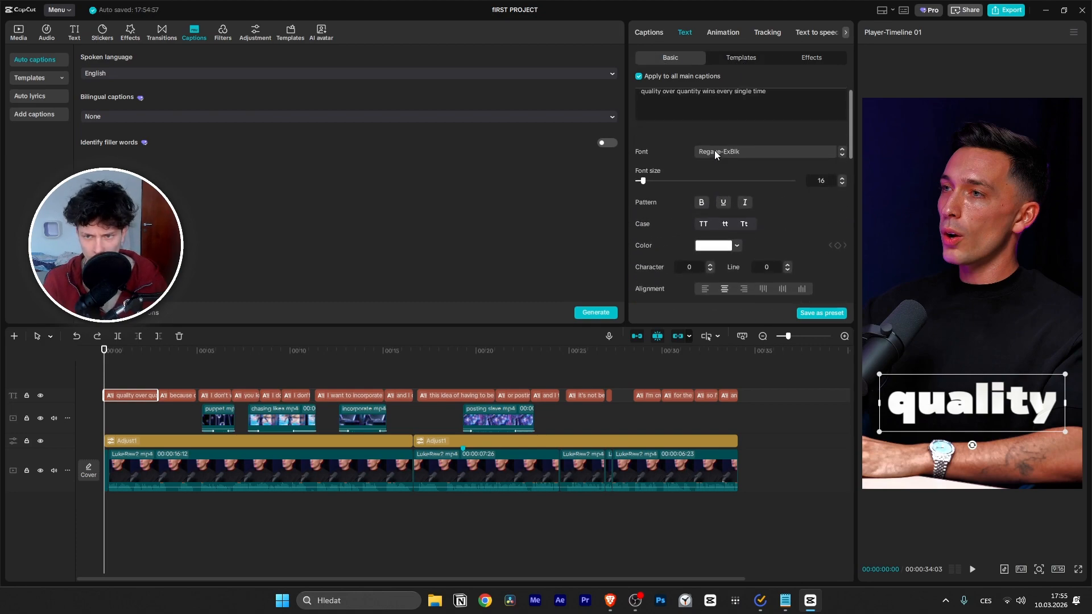
{"action": "left_click_drag", "start_coordinate": [1067, 372], "coordinate": [1041, 383]}
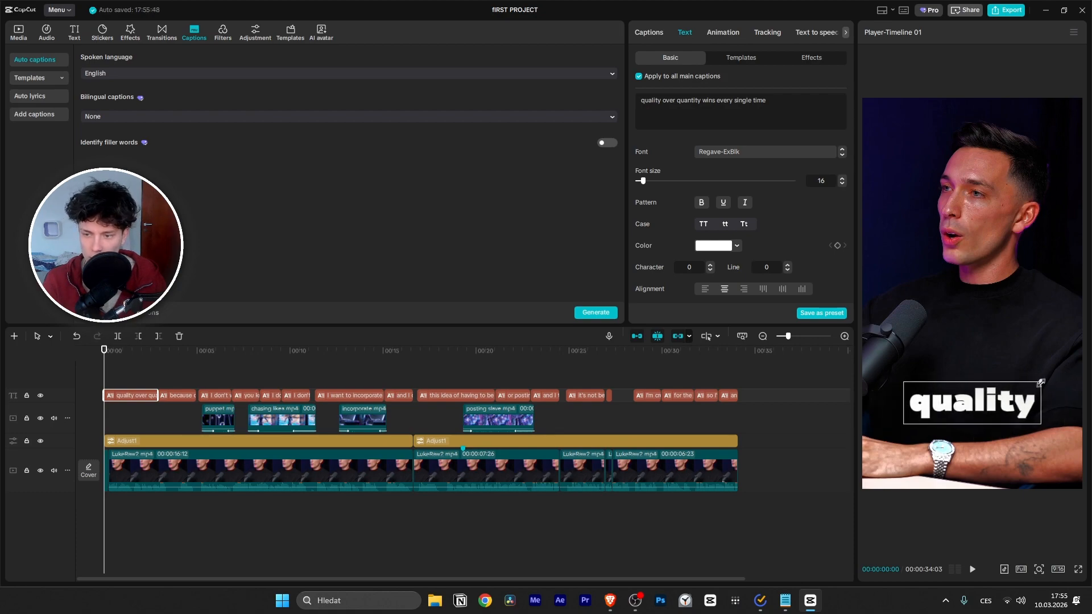
Step: Turn on the Instagram Reels preview overlay and move the captions up to just below the speaker's chin
{"action": "left_click", "coordinate": [1020, 568]}
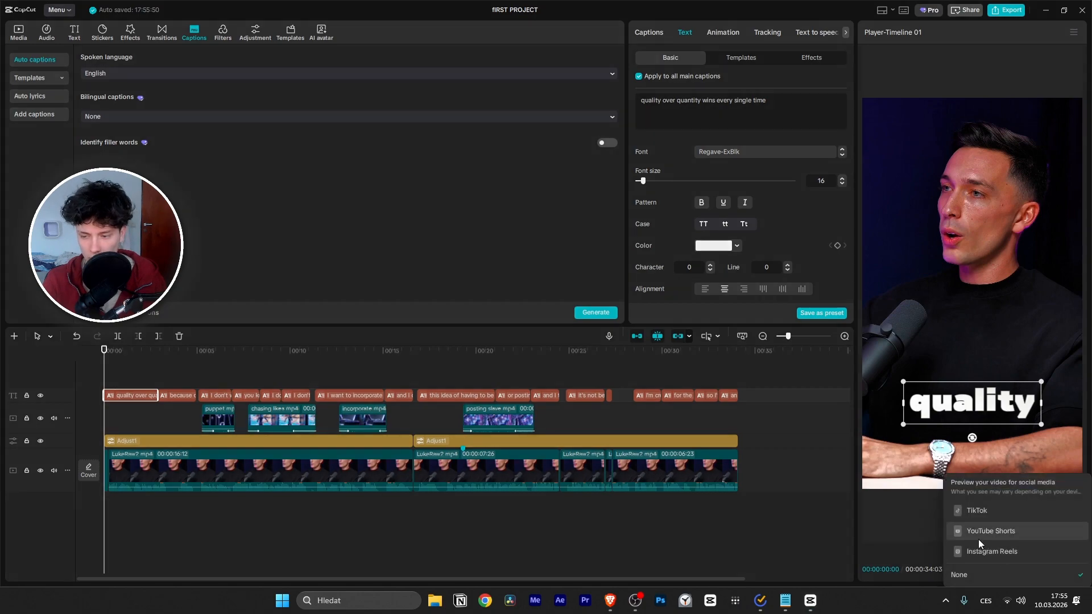
{"action": "left_click", "coordinate": [981, 550]}
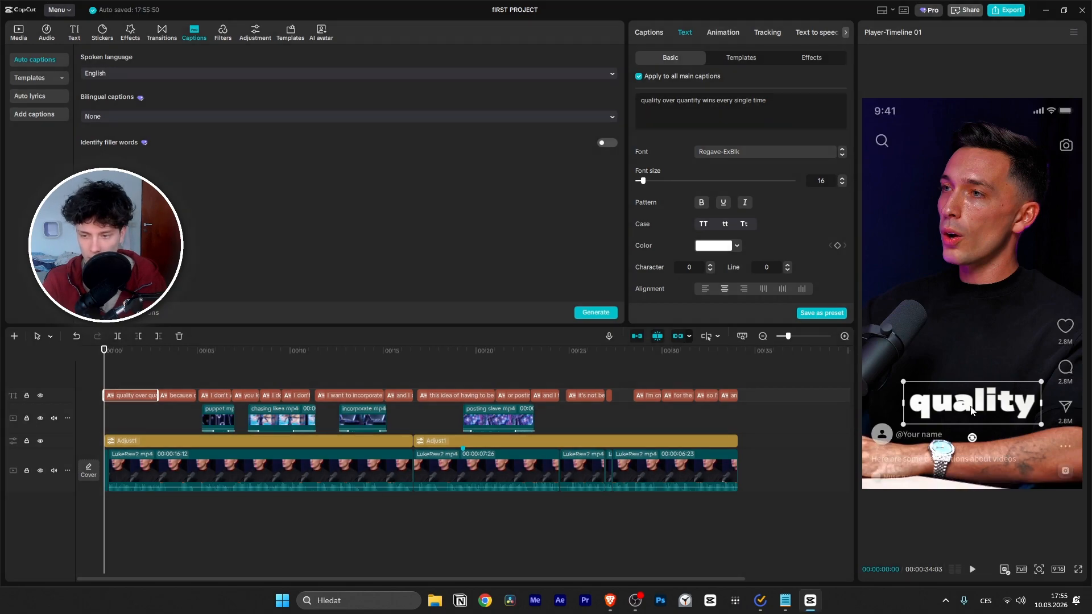
{"action": "left_click_drag", "start_coordinate": [970, 407], "coordinate": [972, 293]}
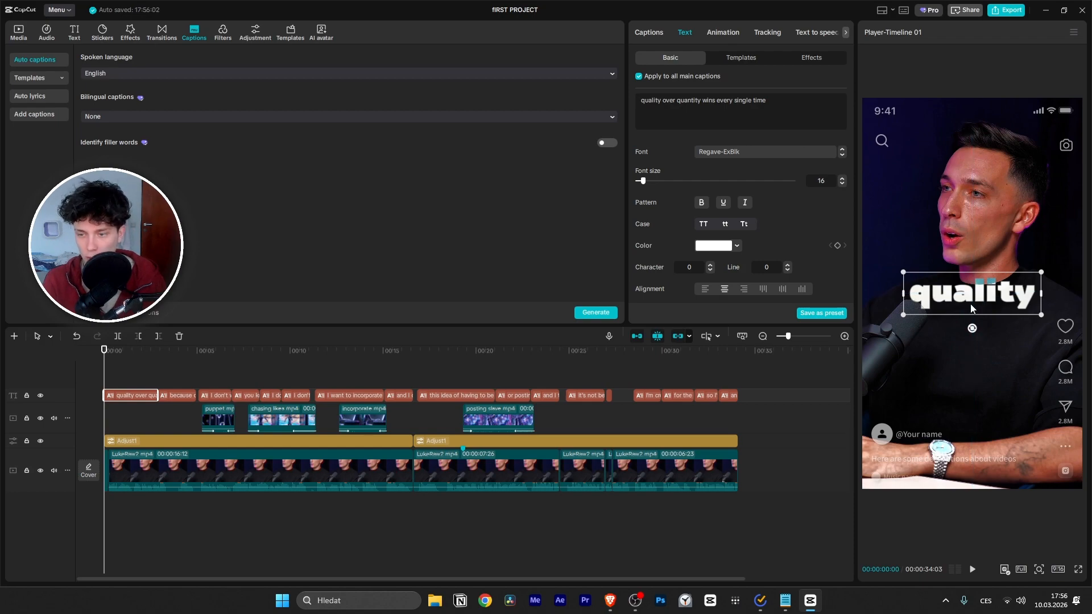
{"action": "mouse_move", "coordinate": [971, 308]}
{"action": "left_mouse_down"}
{"action": "mouse_move", "coordinate": [972, 341]}
{"action": "mouse_move", "coordinate": [971, 269]}
{"action": "mouse_move", "coordinate": [976, 305]}
{"action": "left_mouse_up"}
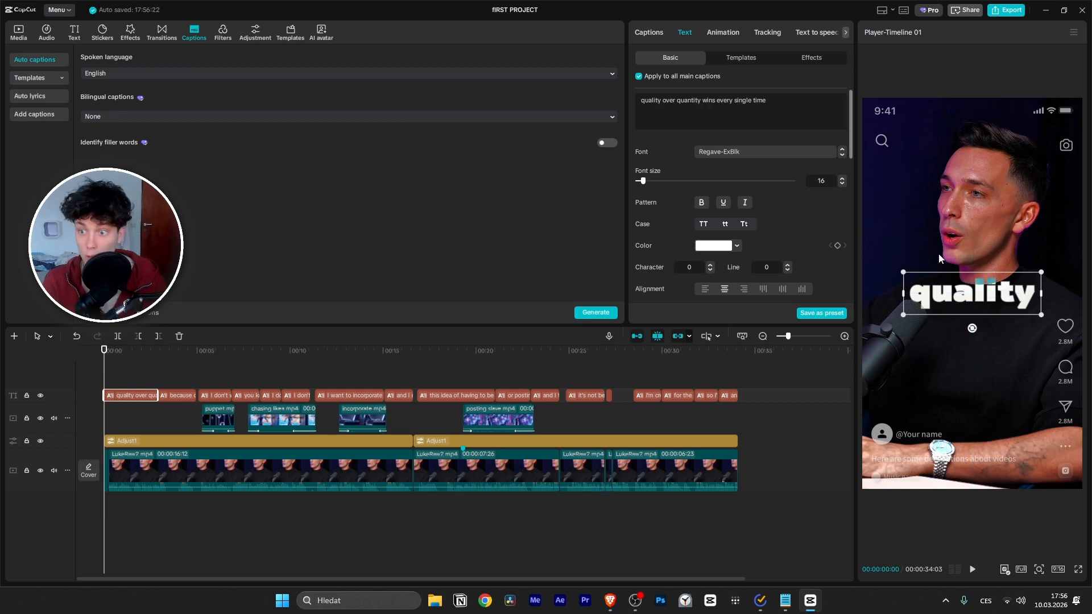
Step: Check the captions in playback and, on the "because quality" caption, set the font size to 14 for all main captions
{"action": "key", "text": "space"}
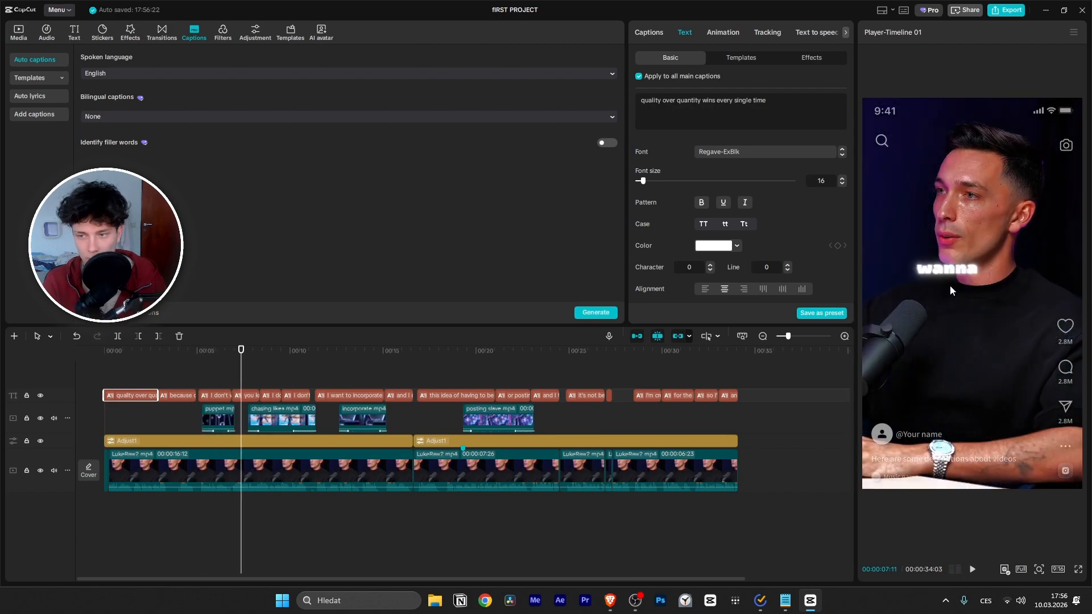
{"action": "key", "text": "space"}
{"action": "left_click", "coordinate": [965, 287]}
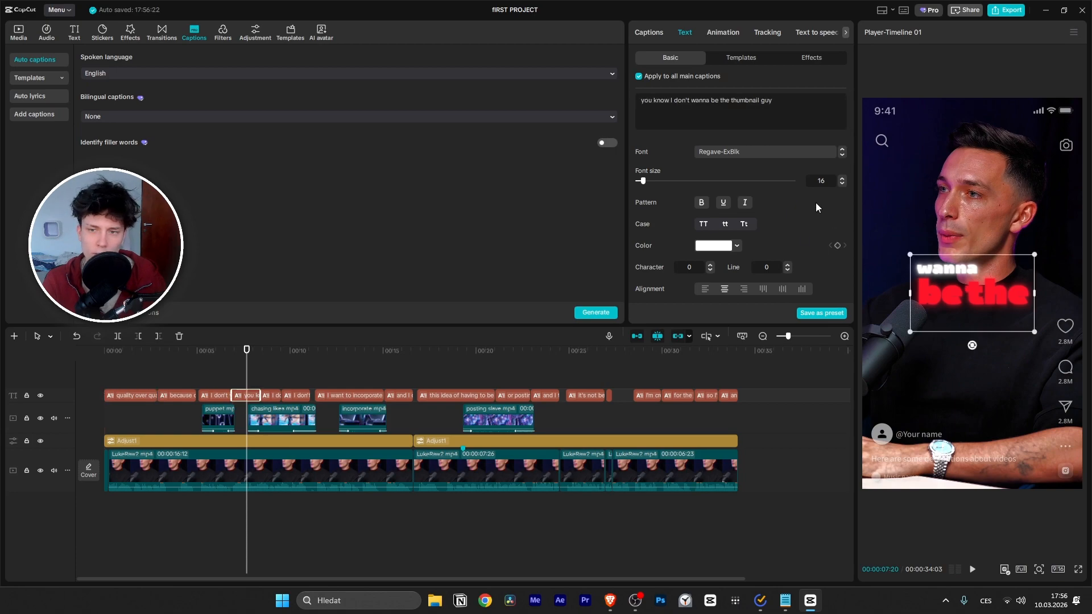
{"action": "left_click_drag", "start_coordinate": [247, 362], "coordinate": [182, 372]}
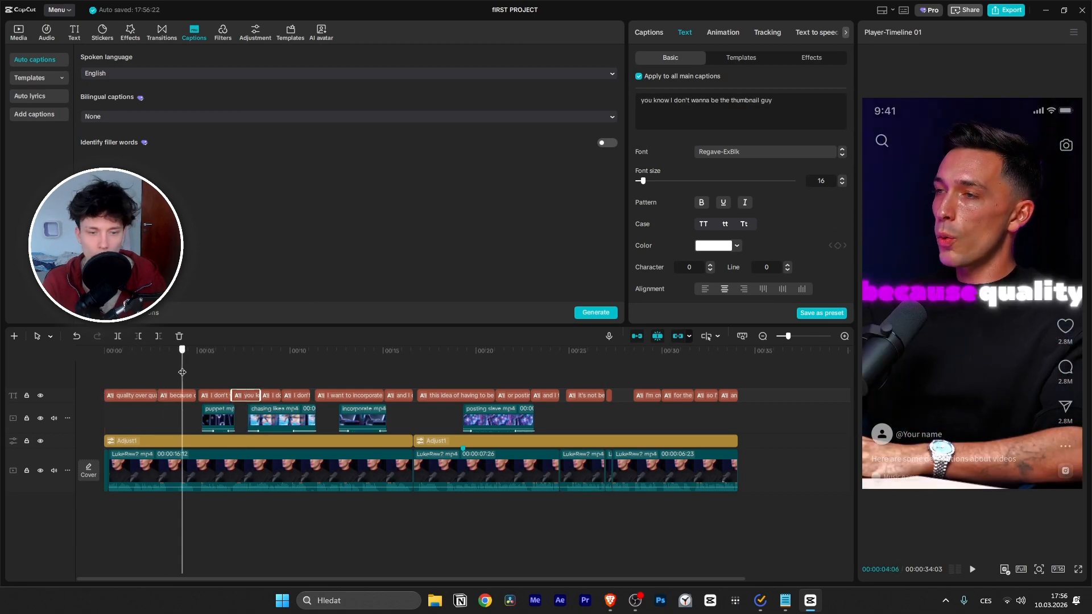
{"action": "left_click", "coordinate": [933, 308]}
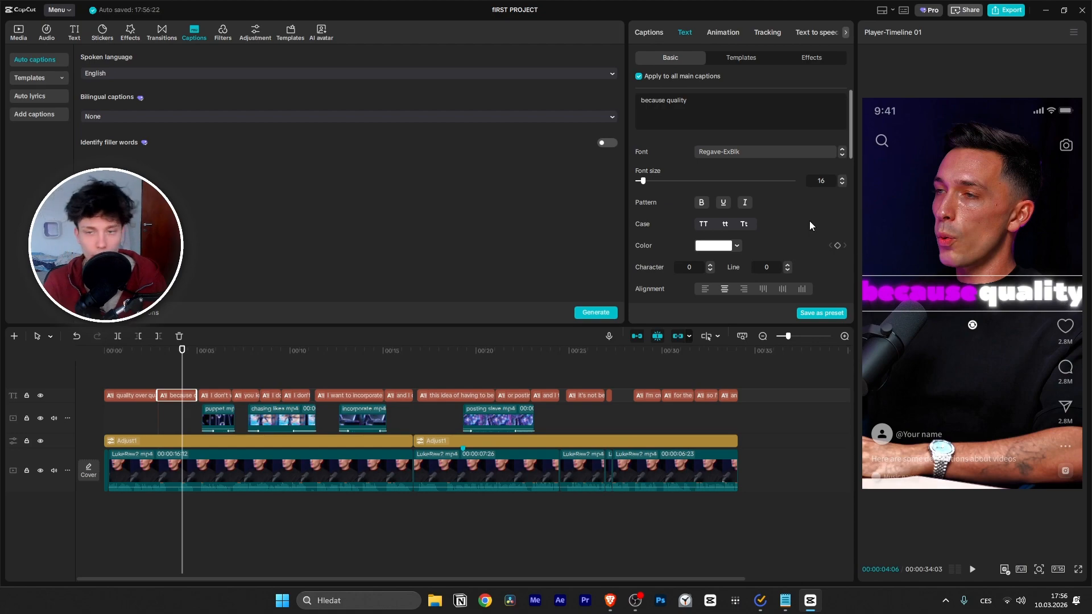
{"action": "left_click", "coordinate": [844, 185]}
{"action": "left_click", "coordinate": [844, 184]}
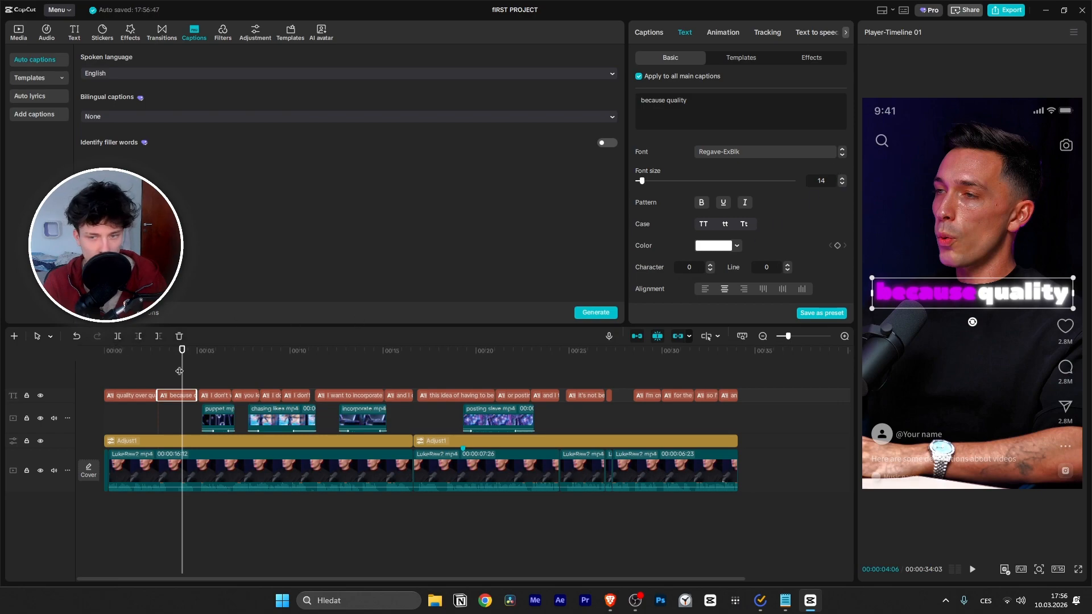
Step: Preview the resized captions from the "quantity" caption to about 29 seconds, speeding playback up to x2 for the last part
{"action": "left_click_drag", "start_coordinate": [193, 367], "coordinate": [130, 378]}
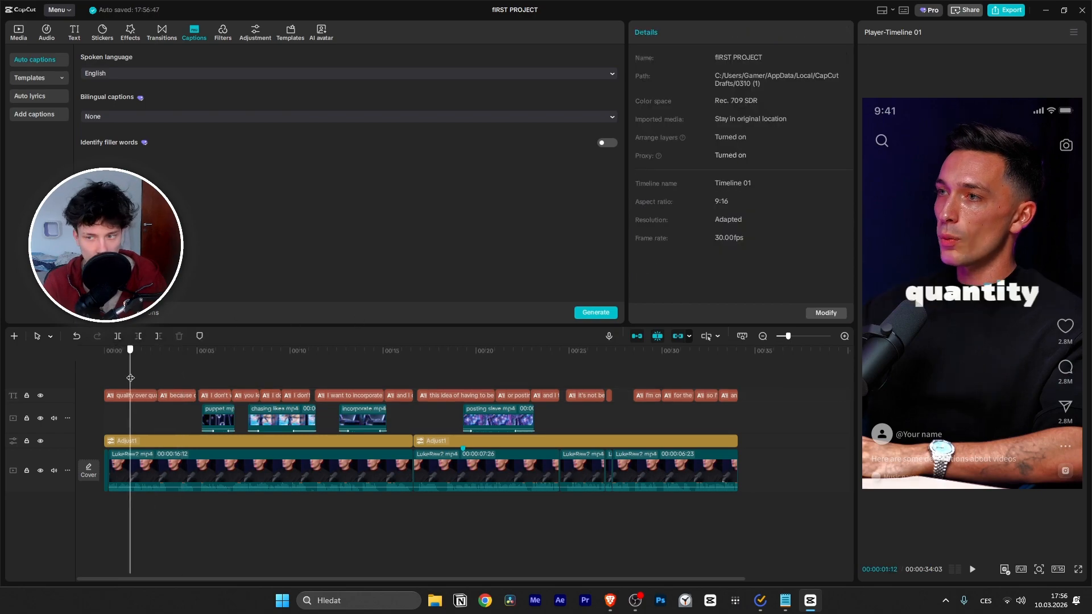
{"action": "key", "text": "space"}
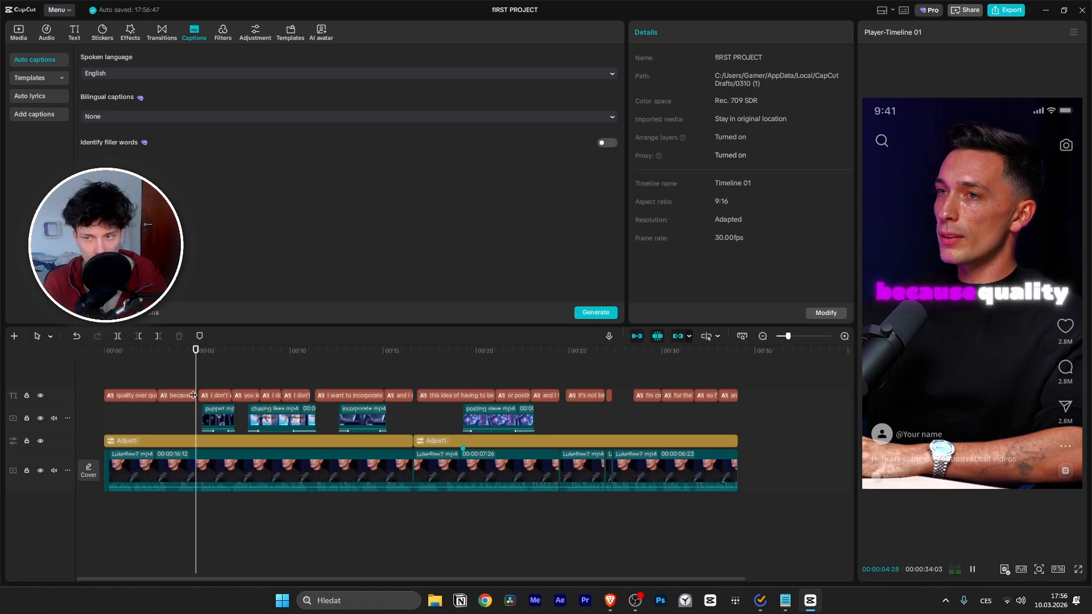
{"action": "key", "text": "space"}
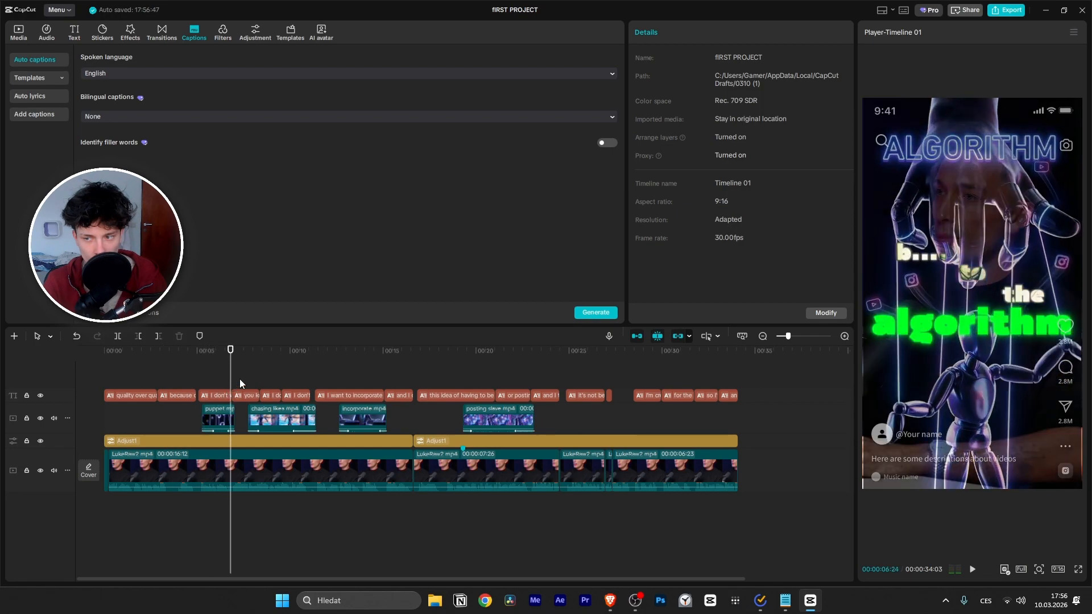
{"action": "key", "text": "space"}
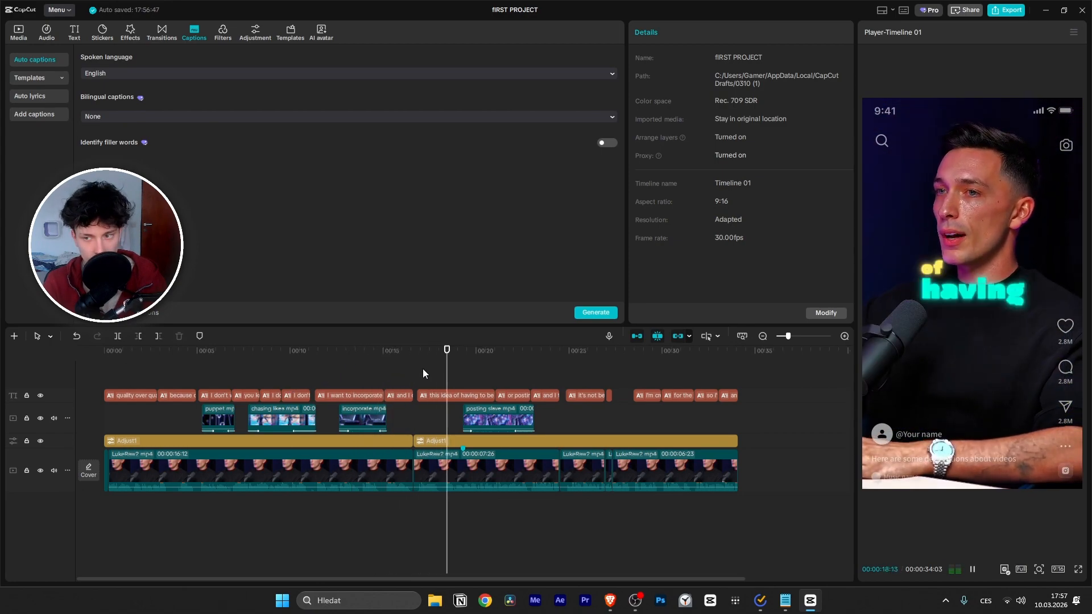
{"action": "key", "text": "space"}
{"action": "key", "text": "l"}
{"action": "key", "text": "l"}
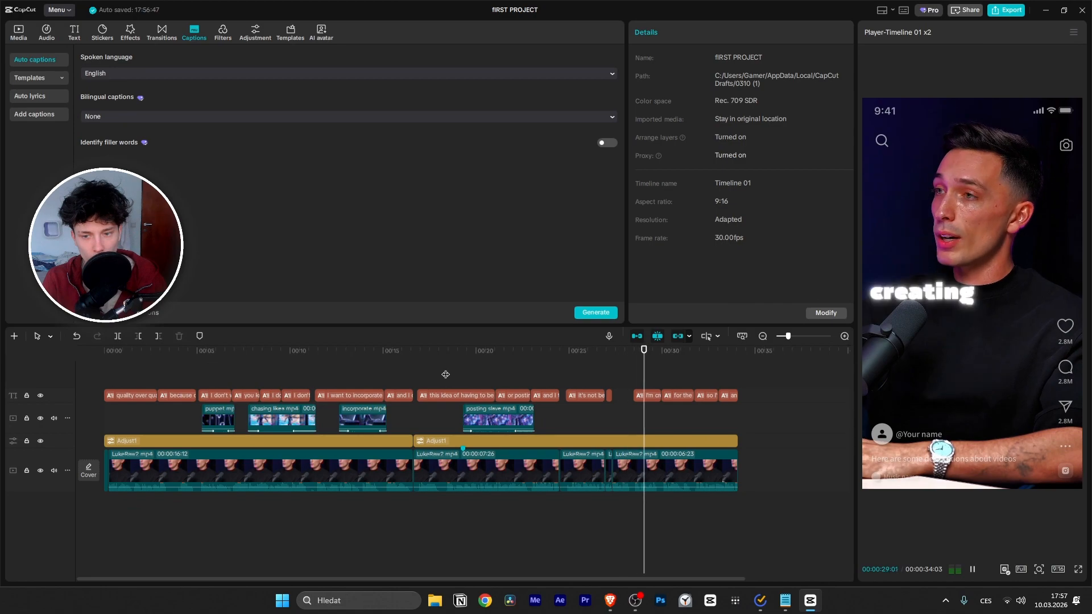
Step: Rewind to about 24 seconds and replay the section around the "new" caption at 27 seconds to check for missing words
{"action": "key", "text": "j"}
{"action": "key", "text": "j"}
{"action": "key", "text": "j"}
{"action": "key", "text": "j"}
{"action": "key", "text": "space"}
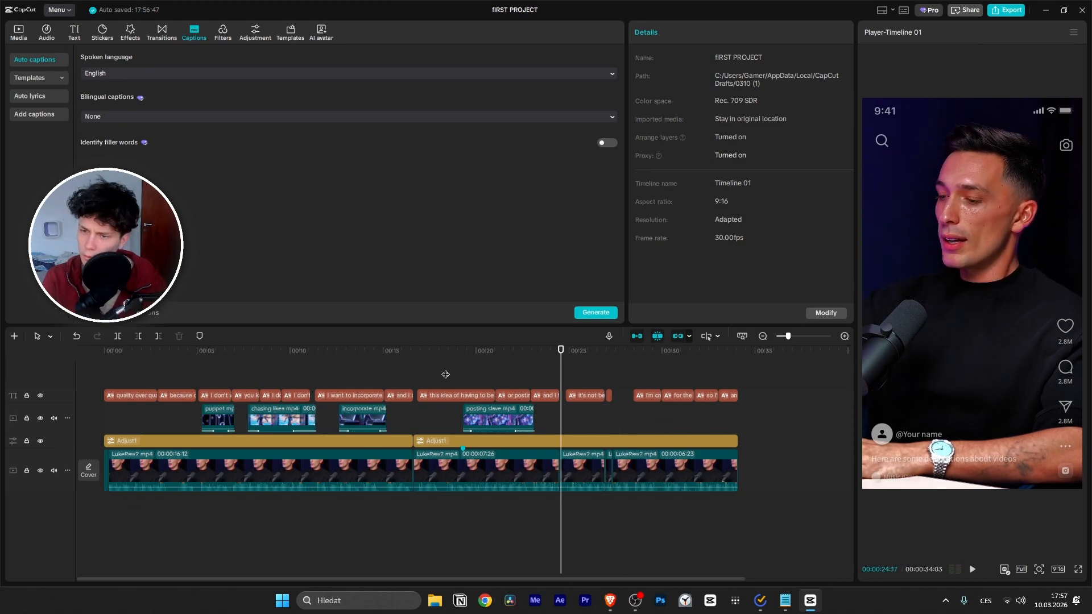
{"action": "key", "text": "space"}
{"action": "scroll", "coordinate": [602, 406], "scroll_direction": "up", "scroll_amount": 2}
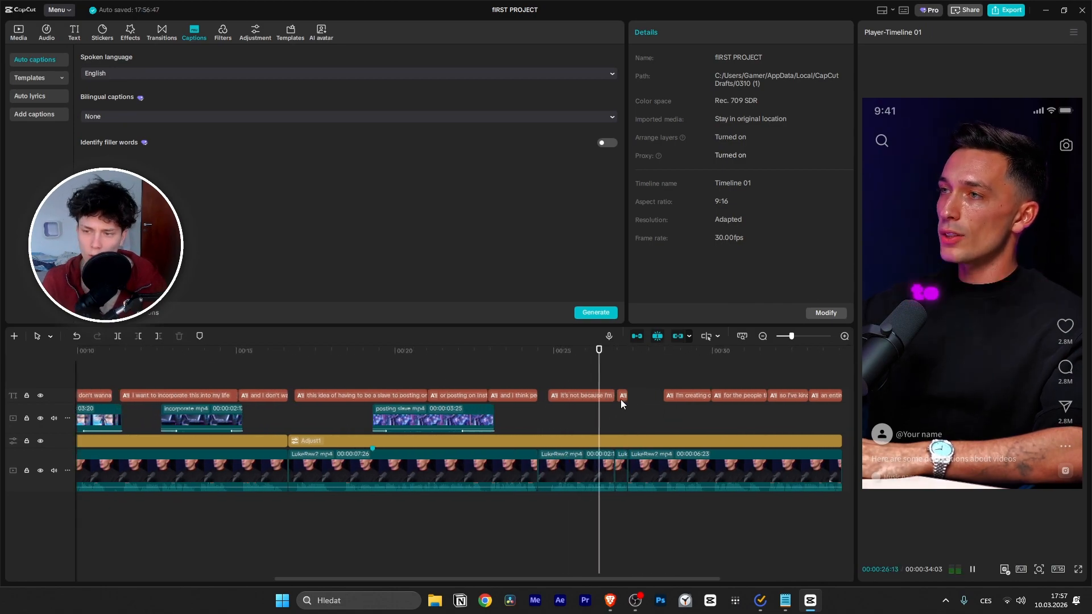
{"action": "scroll", "coordinate": [620, 399], "scroll_direction": "up", "scroll_amount": 2}
{"action": "key", "text": "space"}
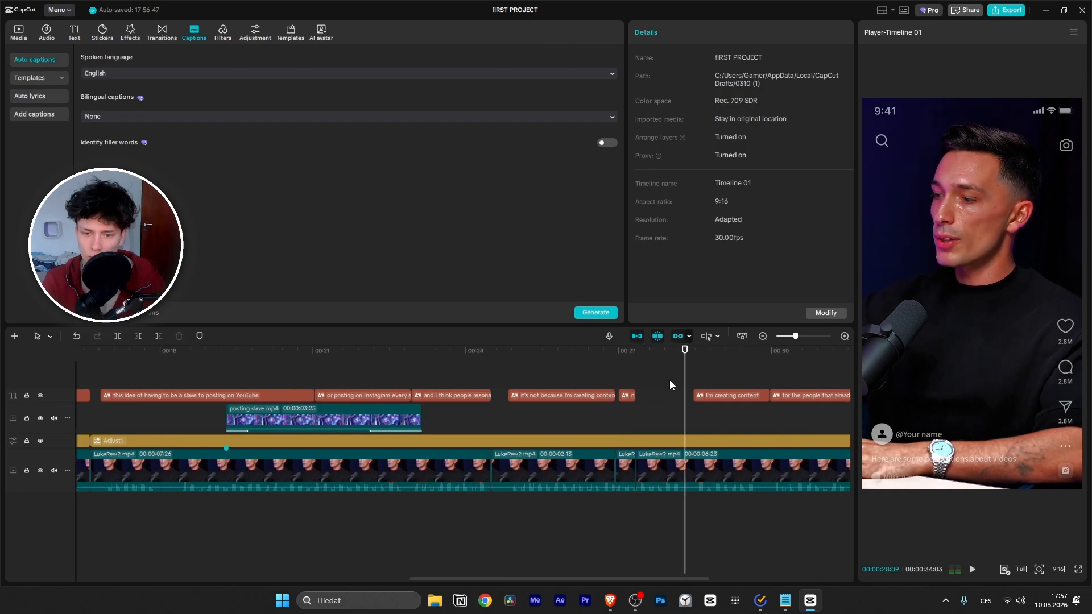
{"action": "left_click_drag", "start_coordinate": [670, 379], "coordinate": [622, 377]}
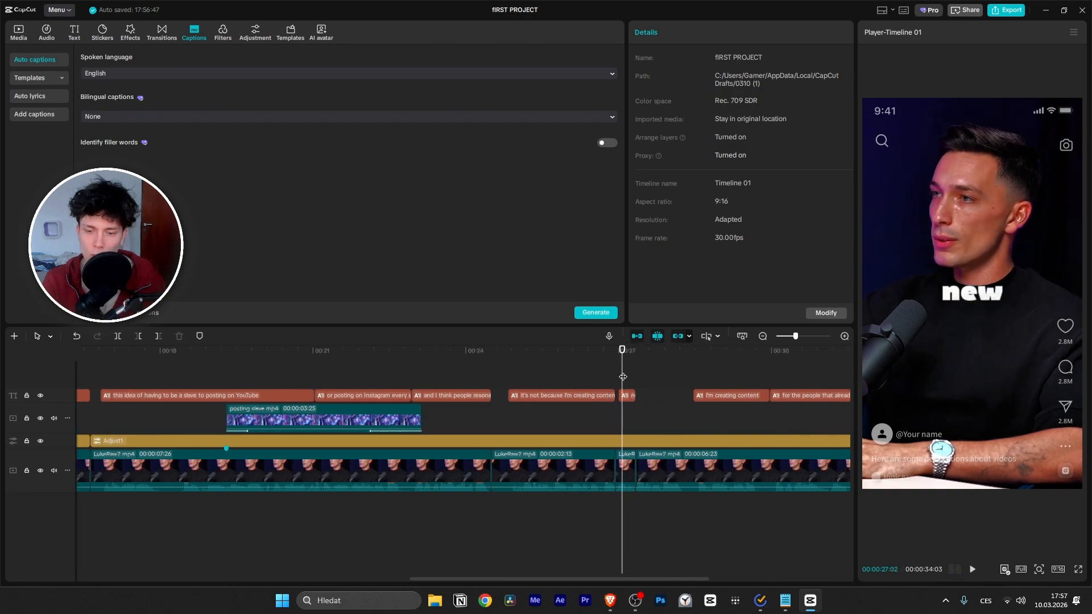
{"action": "key", "text": "space"}
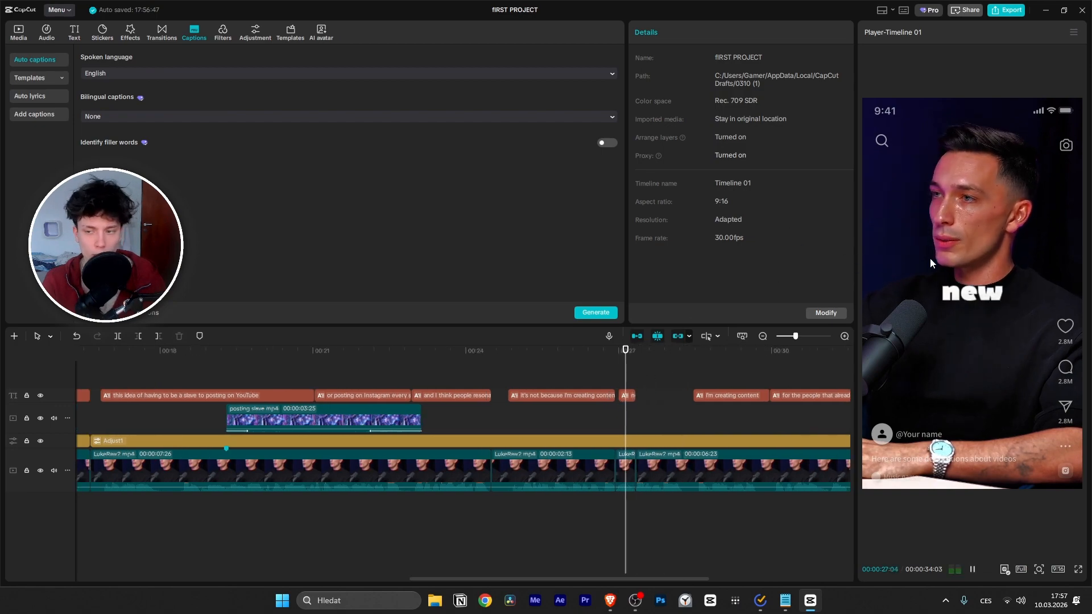
{"action": "key", "text": "space"}
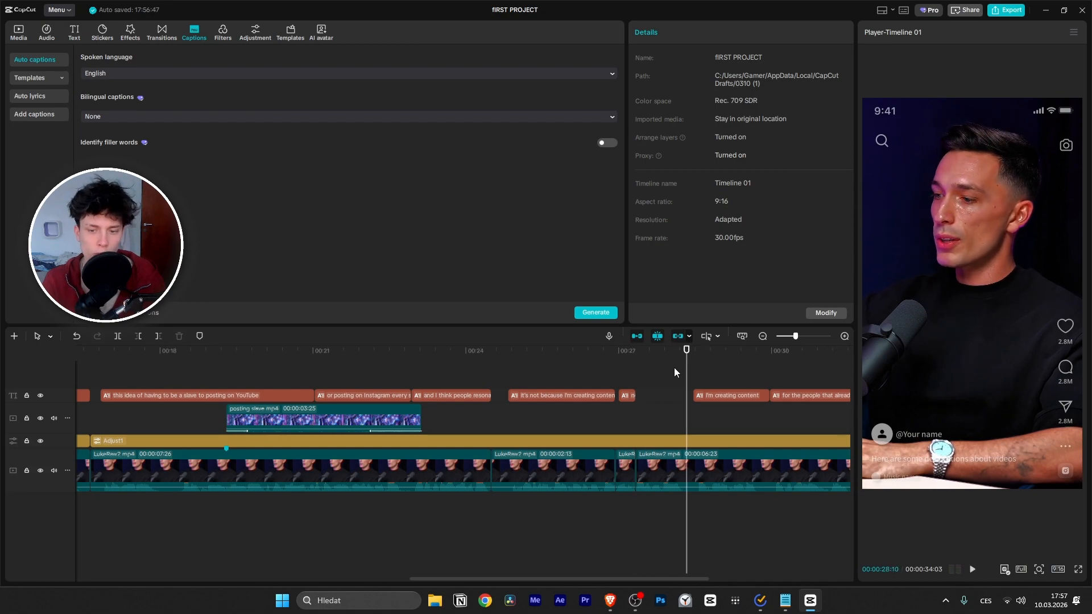
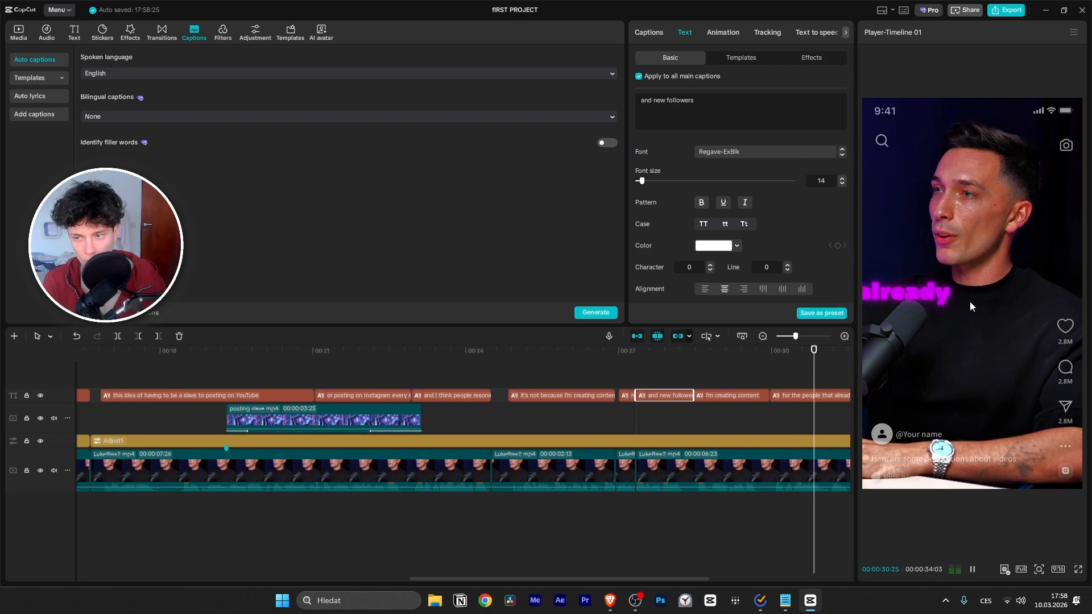
Step: Set the font size to 12 for only the "for the people that already subscribed" caption, without applying it to all main captions
{"action": "key", "text": "space"}
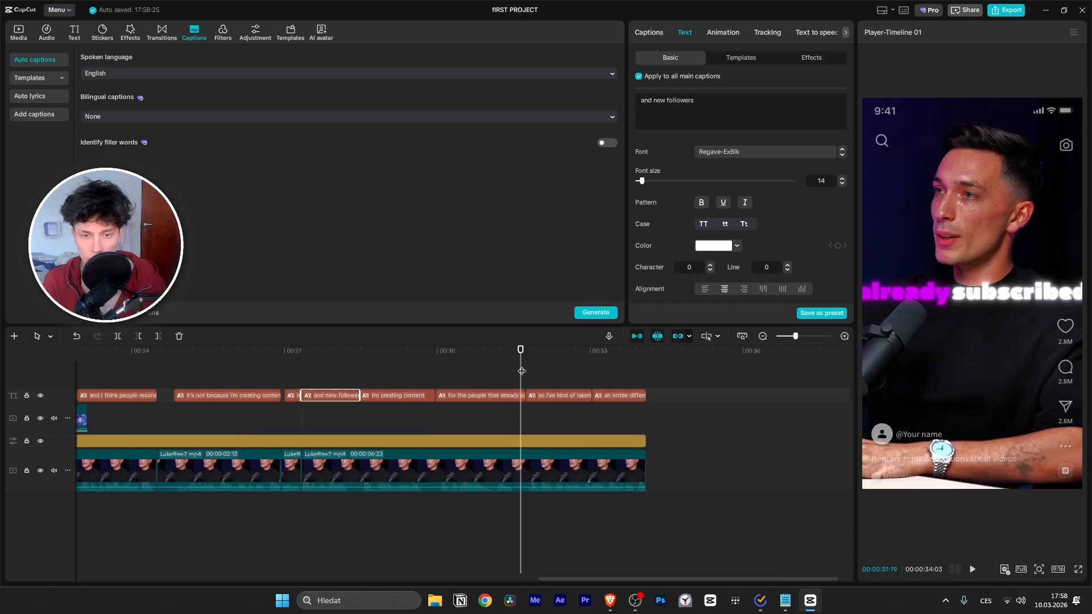
{"action": "left_click", "coordinate": [500, 397]}
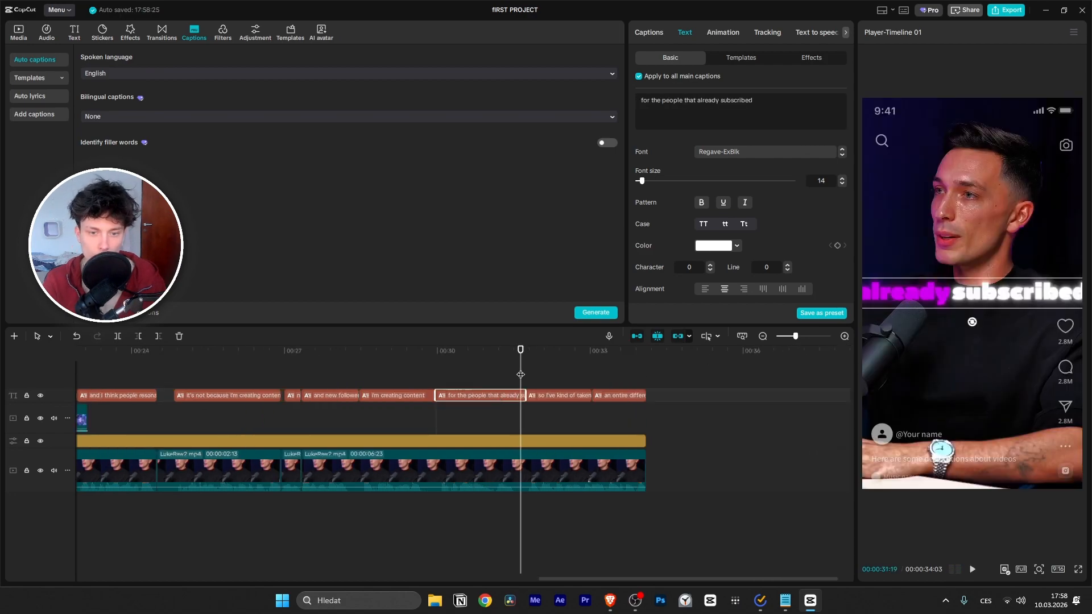
{"action": "left_click_drag", "start_coordinate": [520, 374], "coordinate": [476, 375]}
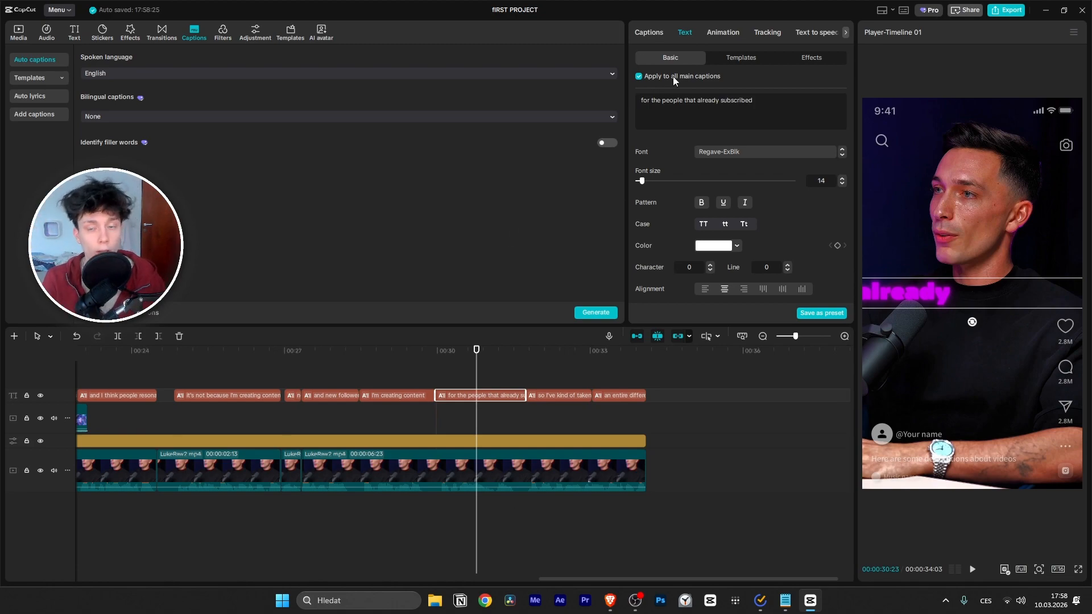
{"action": "scroll", "coordinate": [735, 206], "scroll_direction": "down", "scroll_amount": 3}
{"action": "scroll", "coordinate": [693, 209], "scroll_direction": "up", "scroll_amount": 3}
{"action": "scroll", "coordinate": [741, 243], "scroll_direction": "down", "scroll_amount": 2}
{"action": "scroll", "coordinate": [633, 188], "scroll_direction": "down", "scroll_amount": 5}
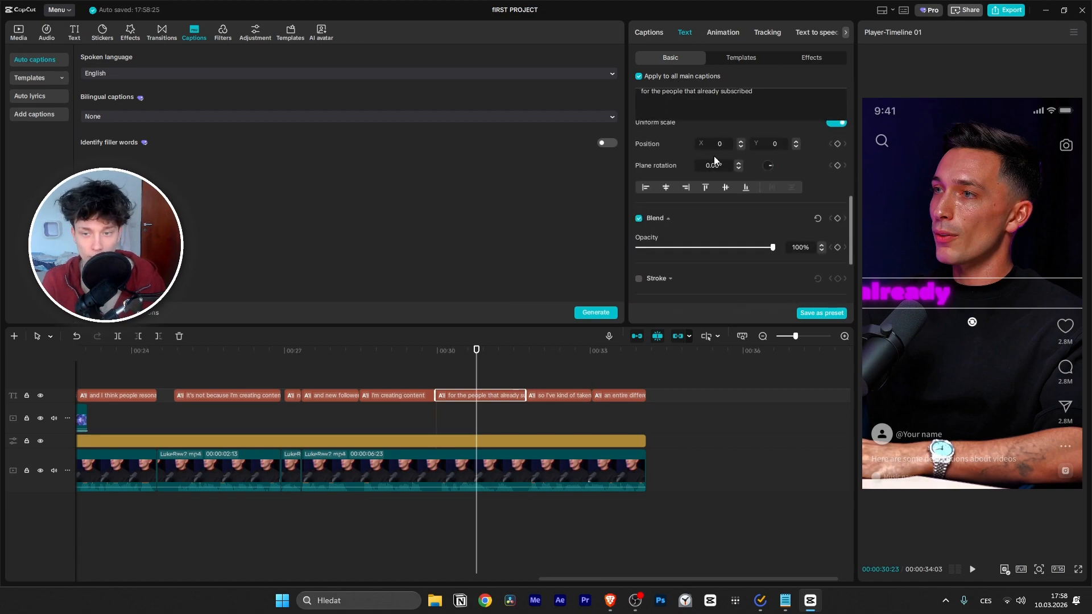
{"action": "scroll", "coordinate": [706, 243], "scroll_direction": "up", "scroll_amount": 6}
{"action": "scroll", "coordinate": [710, 236], "scroll_direction": "up", "scroll_amount": 2}
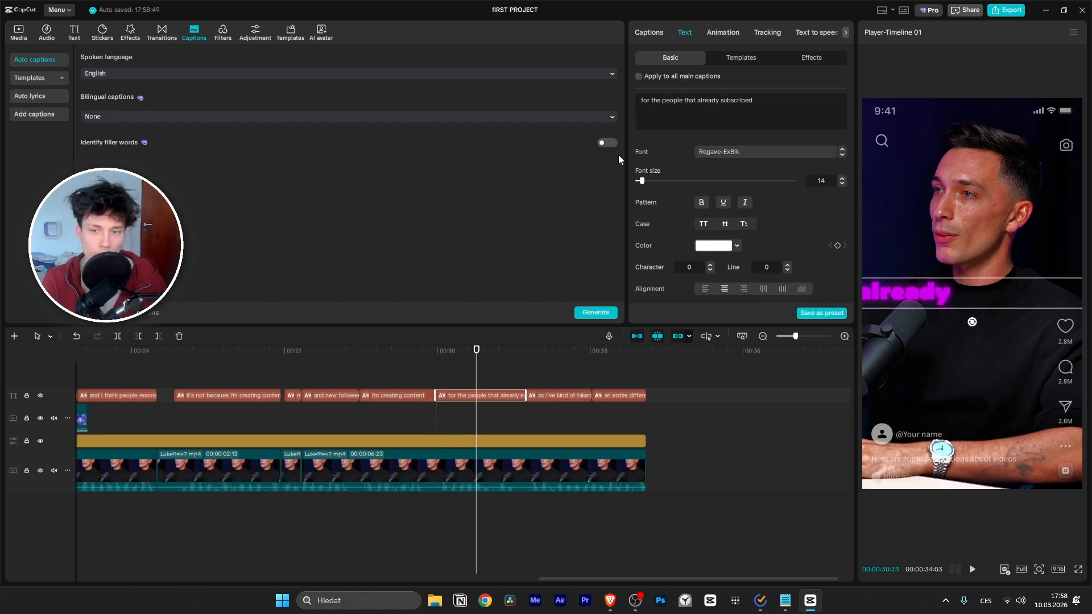
{"action": "left_click", "coordinate": [842, 184]}
{"action": "left_click", "coordinate": [841, 183]}
{"action": "left_click", "coordinate": [842, 184]}
{"action": "left_click", "coordinate": [842, 178]}
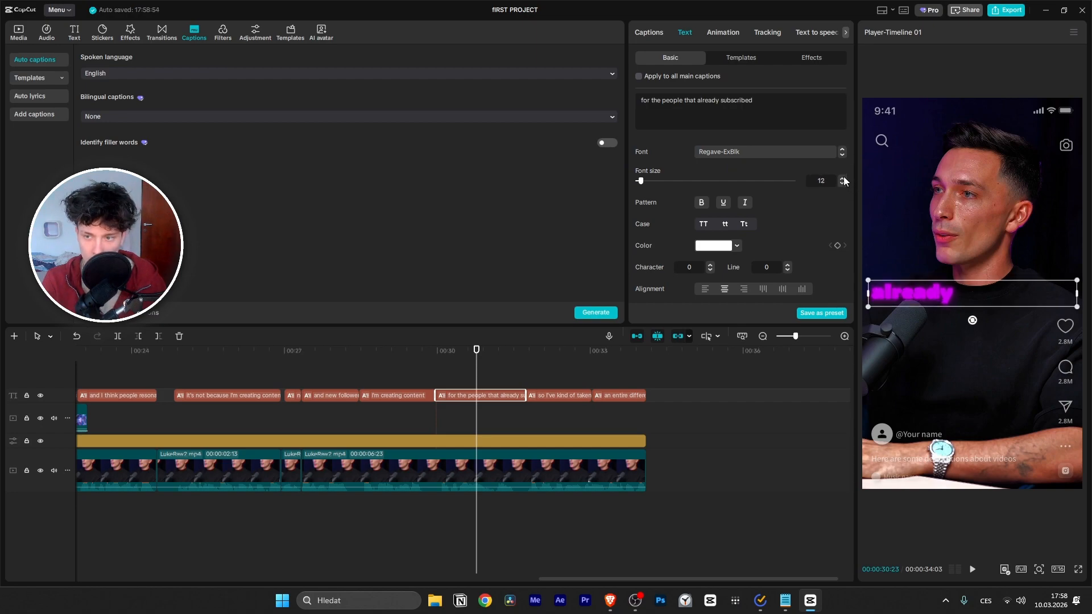
Step: Check the resized caption and the remaining captions up to the end of the video, and return to the start
{"action": "key", "text": "space"}
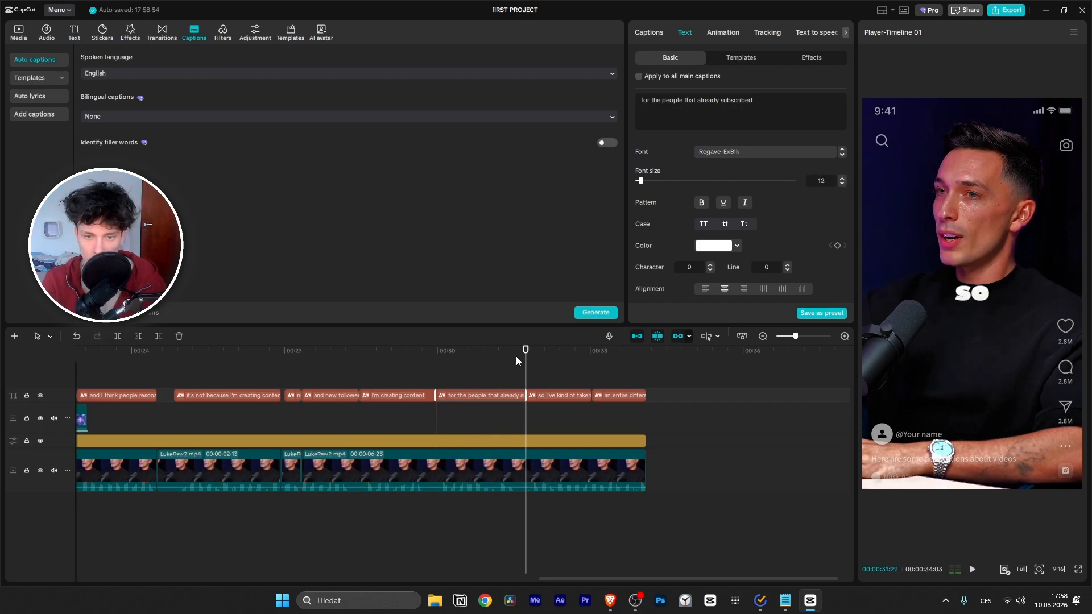
{"action": "left_click_drag", "start_coordinate": [531, 353], "coordinate": [720, 377]}
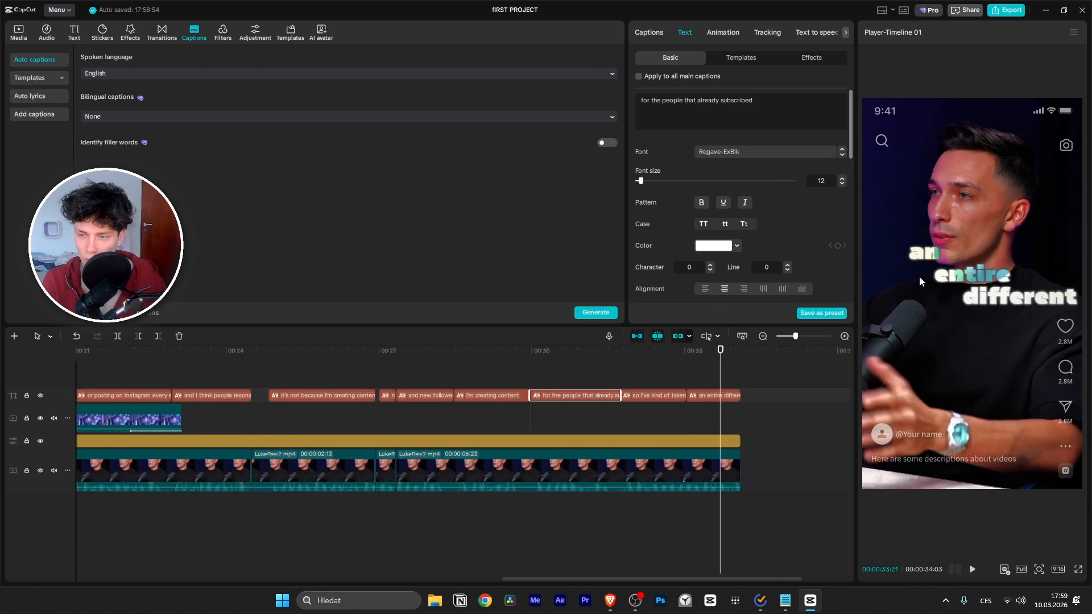
{"action": "left_click_drag", "start_coordinate": [720, 363], "coordinate": [5, 397]}
{"action": "left_click", "coordinate": [763, 336]}
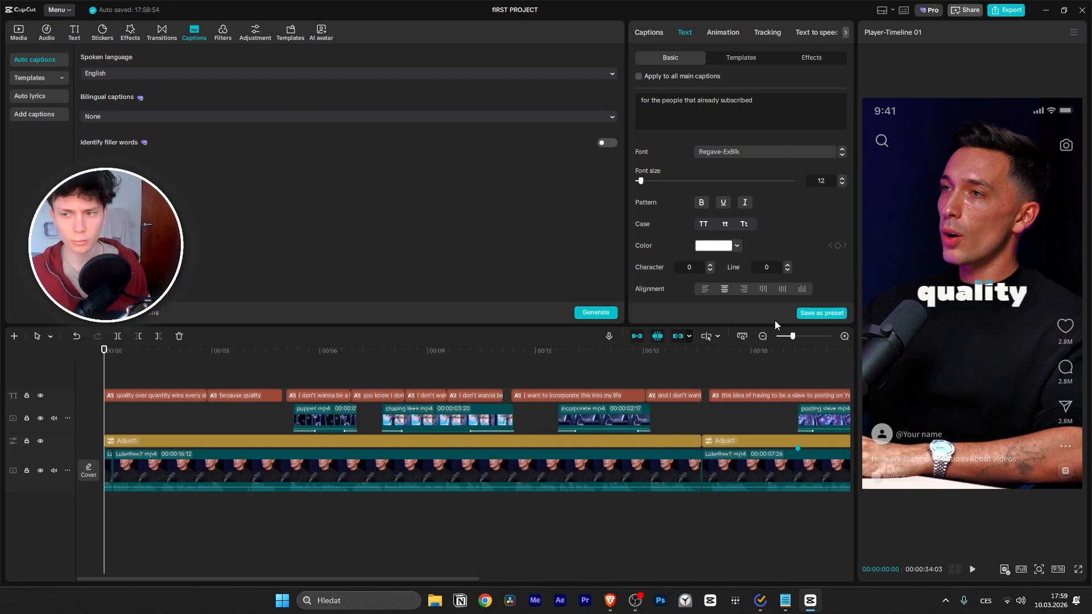
{"action": "scroll", "coordinate": [553, 383], "scroll_direction": "down", "scroll_amount": 5}
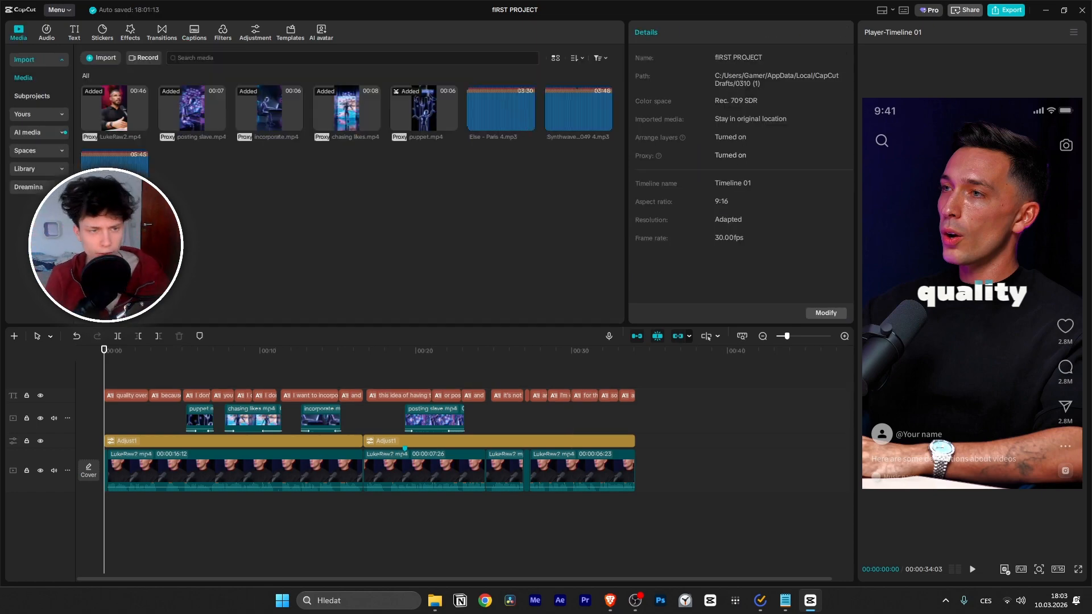
{"action": "left_click_drag", "start_coordinate": [214, 226], "coordinate": [19, 147]}
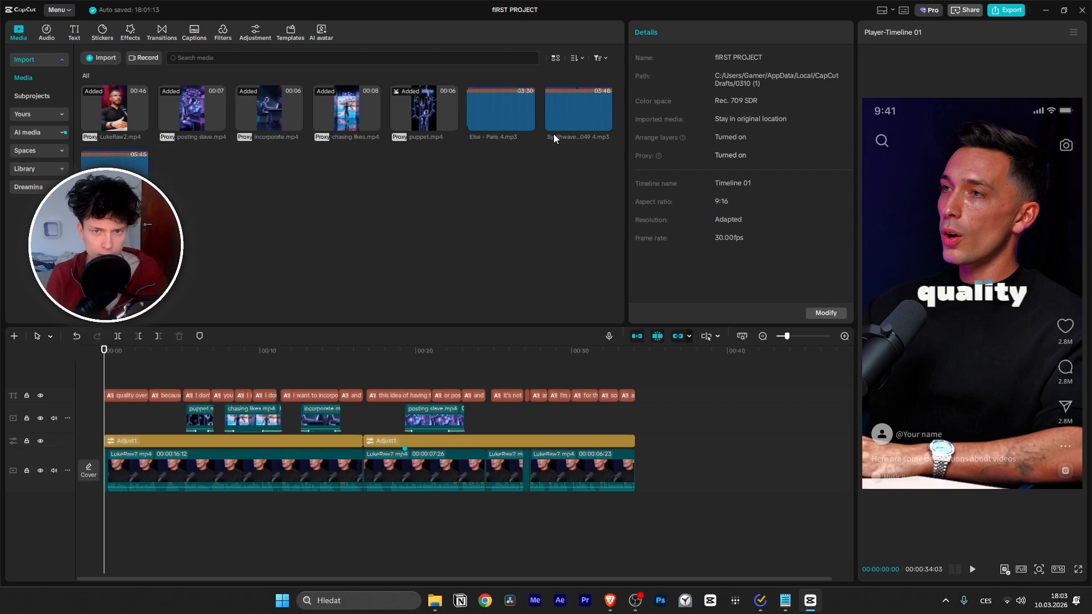
{"action": "left_click_drag", "start_coordinate": [586, 207], "coordinate": [493, 86]}
{"action": "left_click", "coordinate": [547, 248]}
{"action": "left_click_drag", "start_coordinate": [254, 231], "coordinate": [128, 174]}
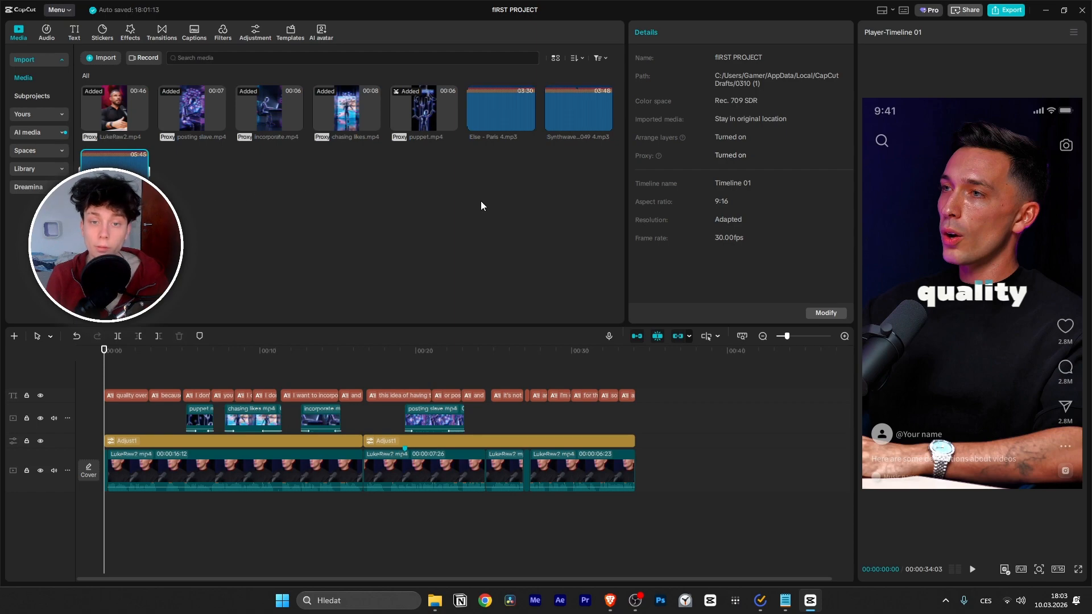
{"action": "left_click_drag", "start_coordinate": [464, 223], "coordinate": [558, 245]}
{"action": "mouse_move", "coordinate": [268, 235]}
{"action": "left_mouse_down"}
{"action": "mouse_move", "coordinate": [181, 197]}
{"action": "mouse_move", "coordinate": [160, 168]}
{"action": "left_mouse_up"}
{"action": "mouse_move", "coordinate": [487, 179]}
{"action": "left_mouse_down"}
{"action": "mouse_move", "coordinate": [615, 130]}
{"action": "mouse_move", "coordinate": [585, 218]}
{"action": "left_mouse_up"}
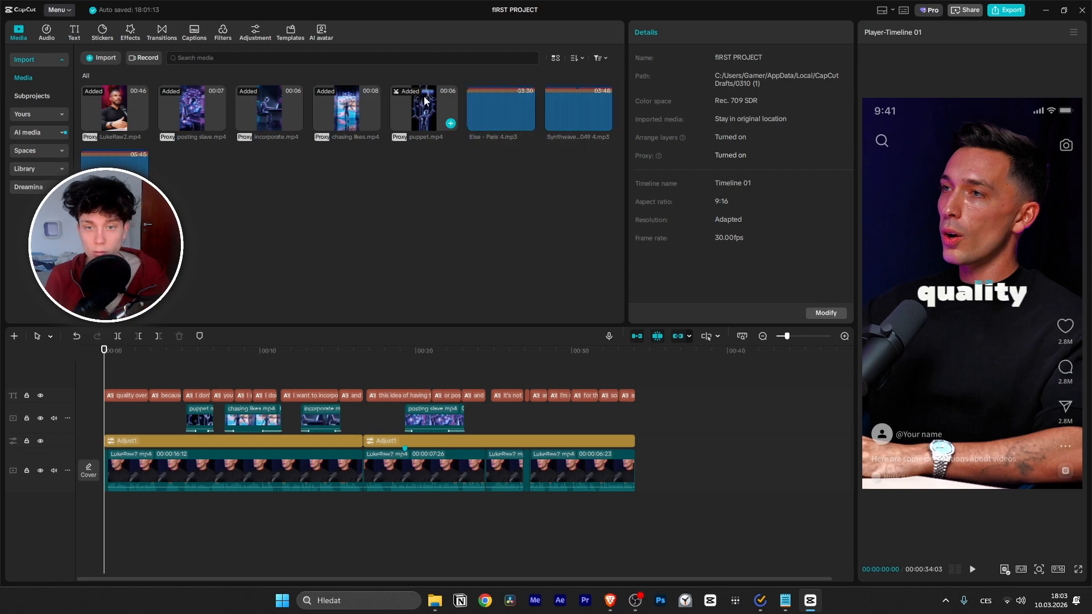
{"action": "left_click_drag", "start_coordinate": [234, 255], "coordinate": [114, 150]}
{"action": "left_click_drag", "start_coordinate": [496, 261], "coordinate": [582, 197]}
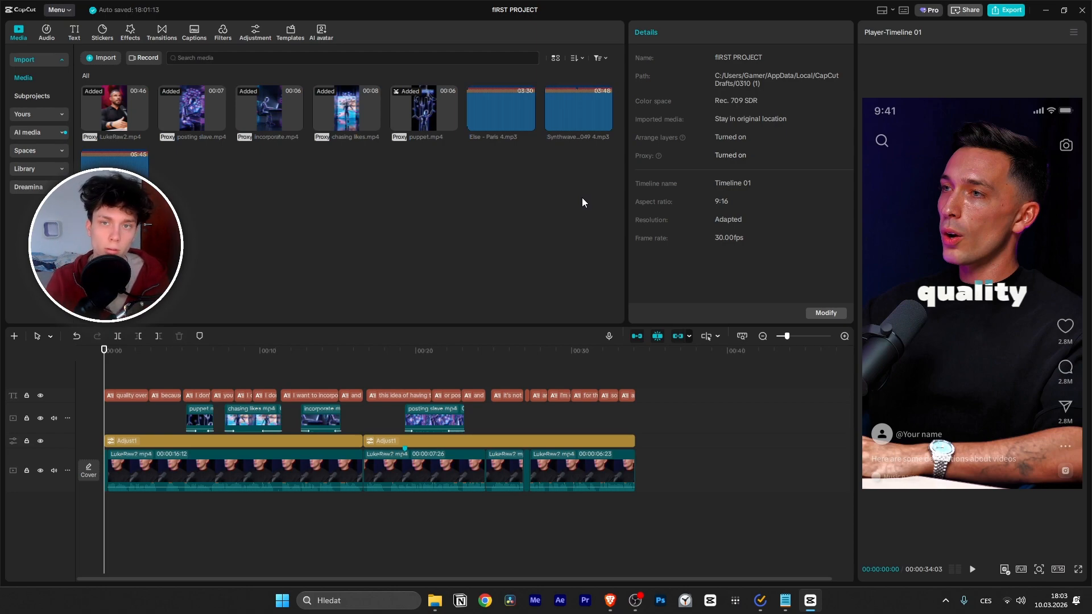
{"action": "left_click_drag", "start_coordinate": [309, 261], "coordinate": [610, 193]}
{"action": "left_click_drag", "start_coordinate": [599, 195], "coordinate": [498, 81]}
{"action": "left_click_drag", "start_coordinate": [260, 249], "coordinate": [523, 203]}
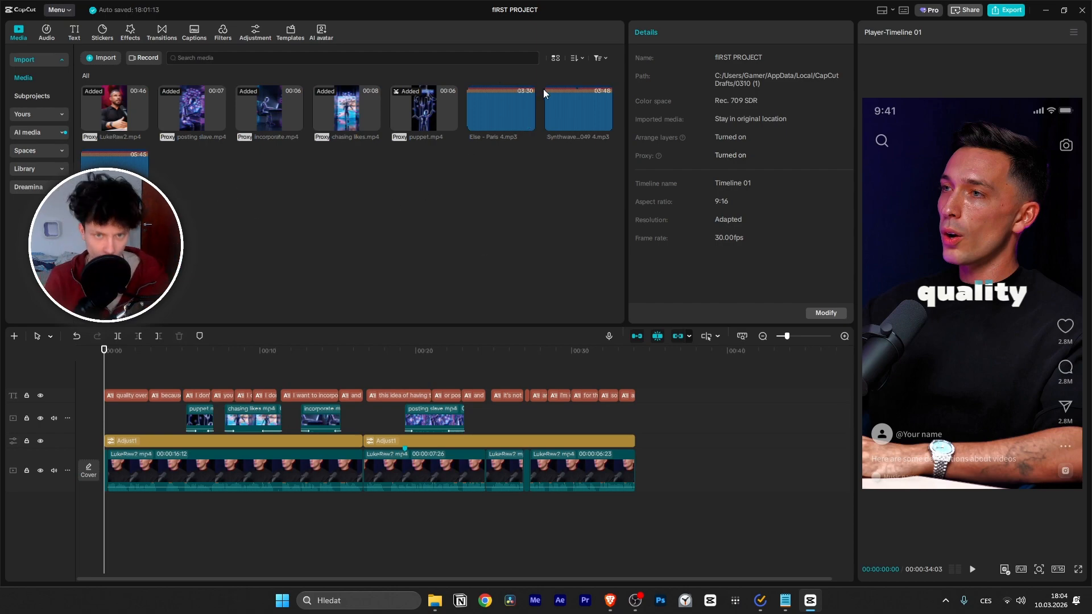
Step: Try Else - Paris 4.mp3 as background music from the start of the video, listen to it, and remove it
{"action": "left_click", "coordinate": [483, 93]}
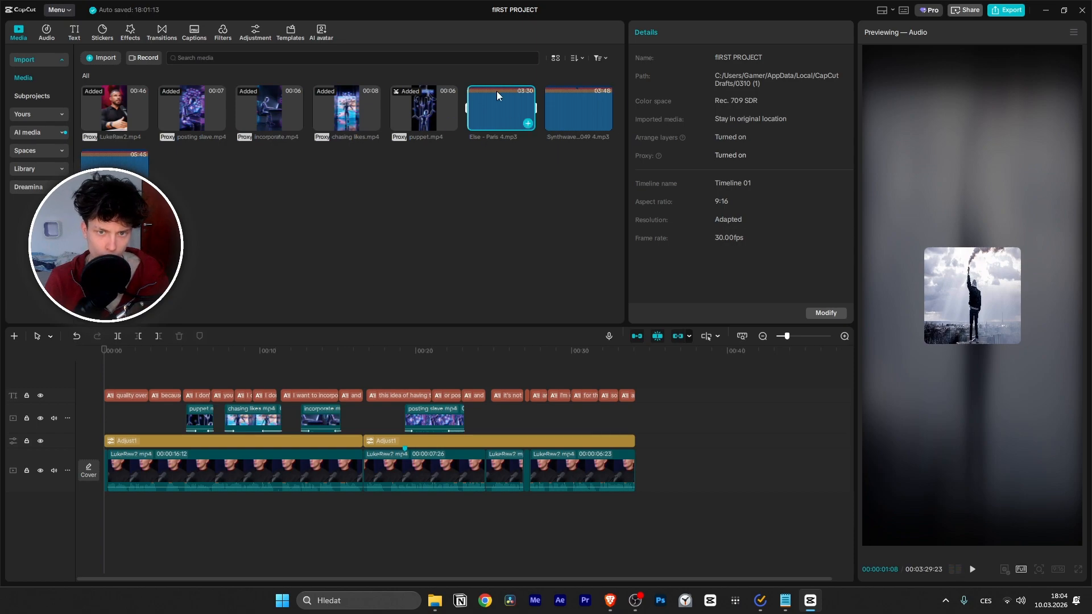
{"action": "left_click_drag", "start_coordinate": [510, 97], "coordinate": [104, 510]}
{"action": "key", "text": "space"}
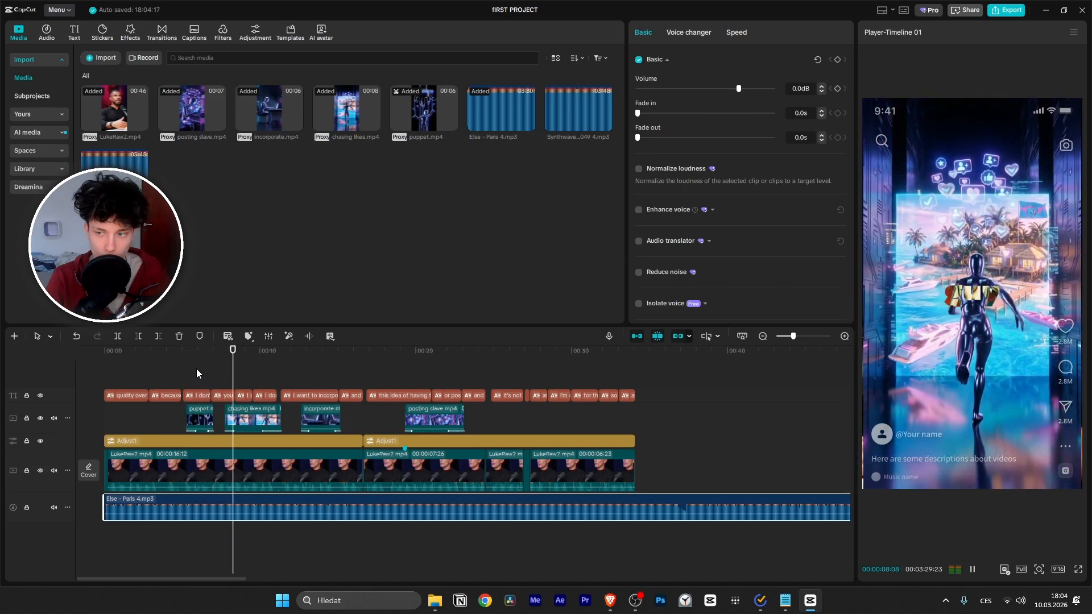
{"action": "key", "text": "space"}
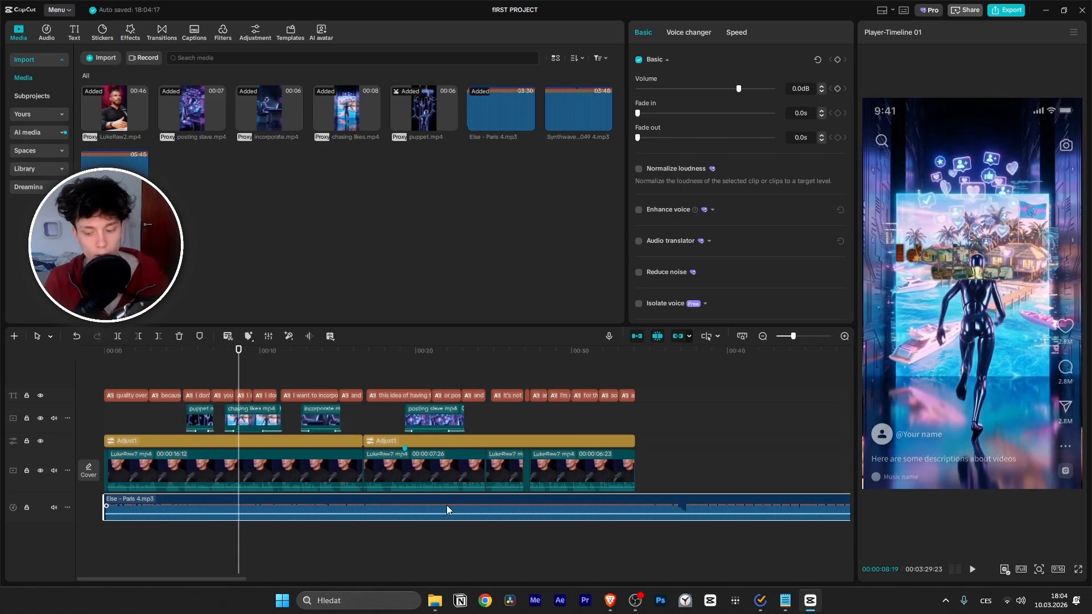
{"action": "key", "text": "Delete"}
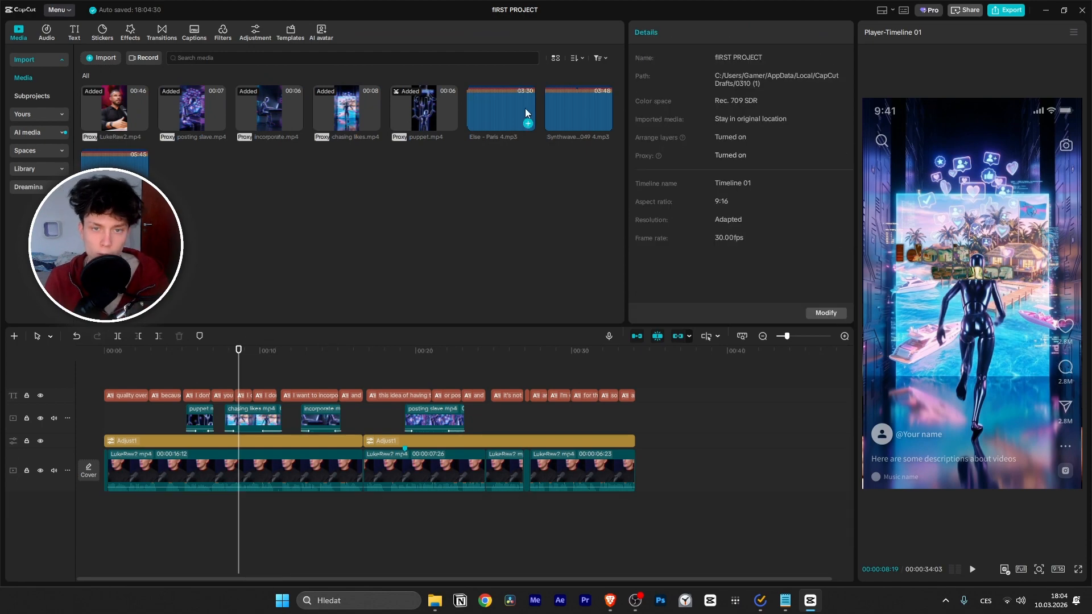
Step: Try the Synthwave goose - Blade Runner 2049 4.mp3 track under the video, listen to parts of it, and remove it
{"action": "left_click", "coordinate": [578, 106]}
{"action": "left_click_drag", "start_coordinate": [574, 114], "coordinate": [104, 515]}
{"action": "key", "text": "space"}
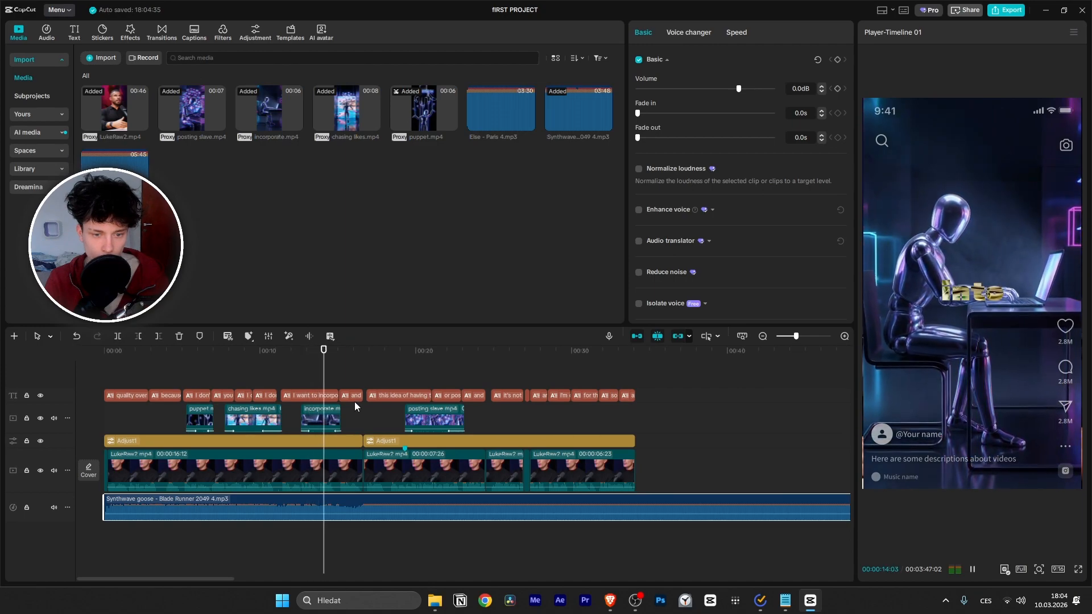
{"action": "left_click", "coordinate": [401, 350]}
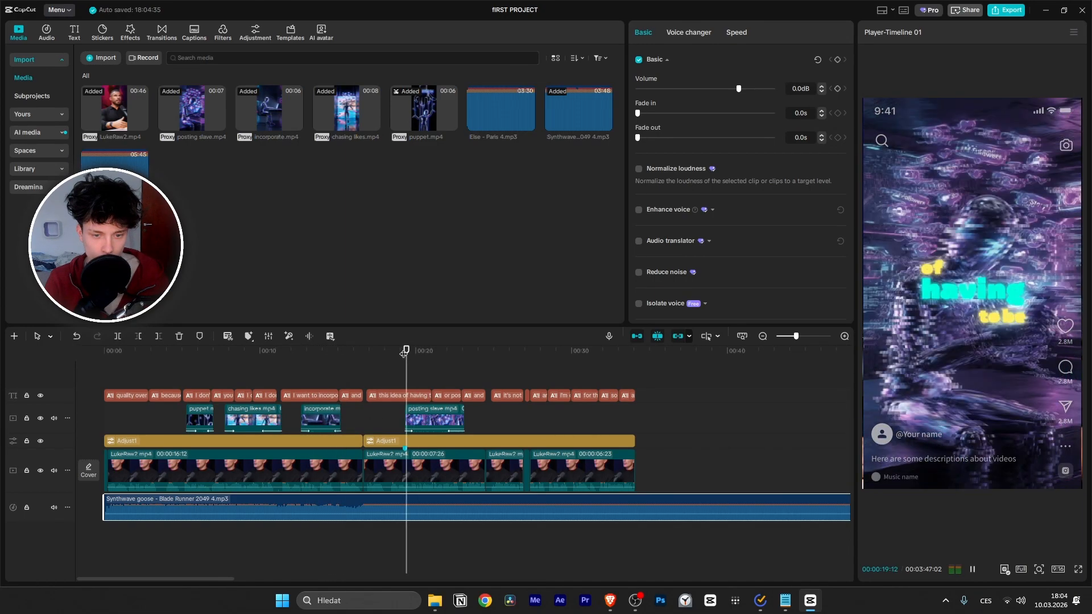
{"action": "scroll", "coordinate": [428, 377], "scroll_direction": "up", "scroll_amount": 2}
{"action": "scroll", "coordinate": [423, 384], "scroll_direction": "down", "scroll_amount": 1}
{"action": "key", "text": "space"}
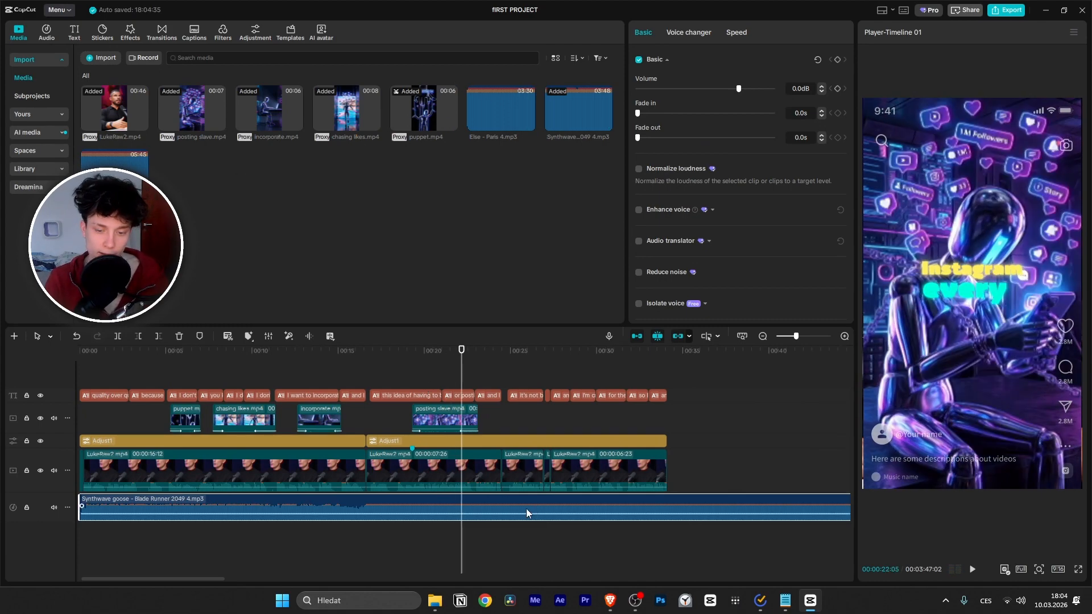
{"action": "key", "text": "Delete"}
Step: Add portwave - shadow lady (slowed) 4.mp3 as background music aligned to the start of the video, and return to the beginning
{"action": "left_click", "coordinate": [123, 181]}
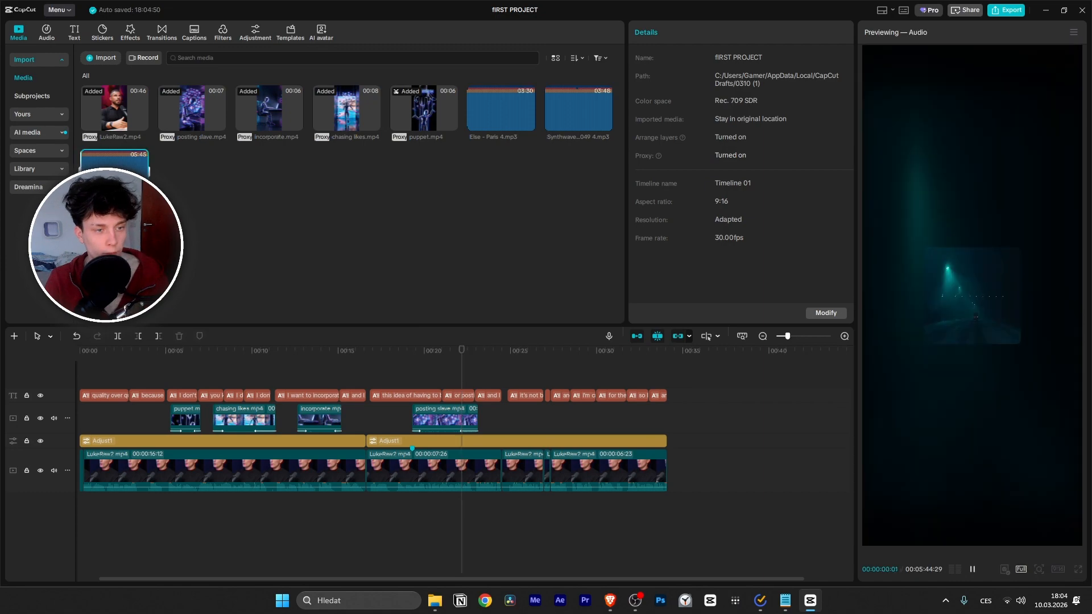
{"action": "left_click_drag", "start_coordinate": [122, 181], "coordinate": [492, 421]}
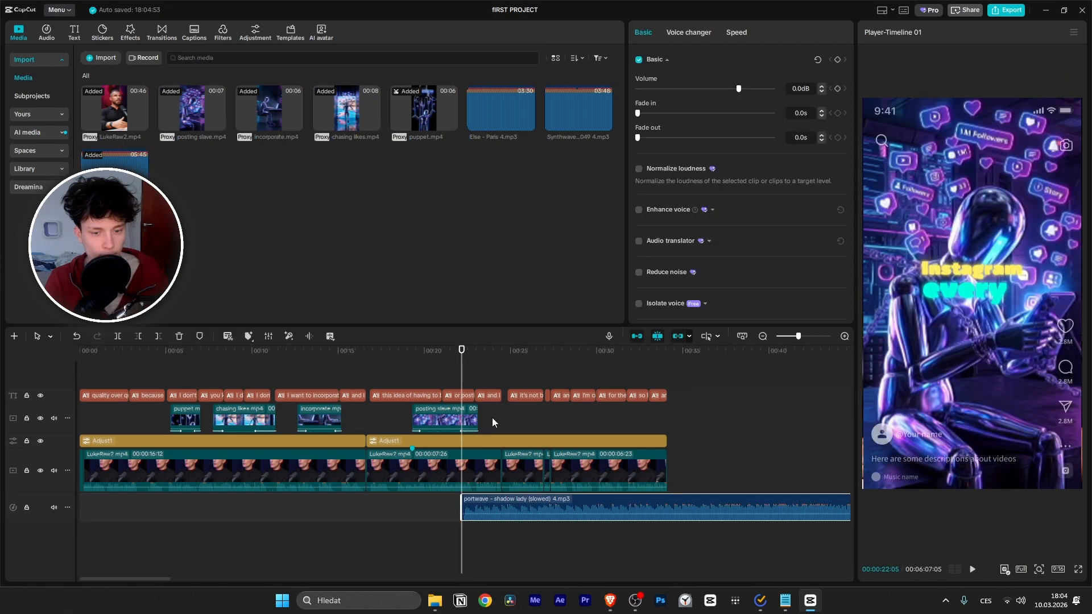
{"action": "left_click_drag", "start_coordinate": [509, 504], "coordinate": [133, 513]}
{"action": "left_click_drag", "start_coordinate": [462, 373], "coordinate": [0, 363]}
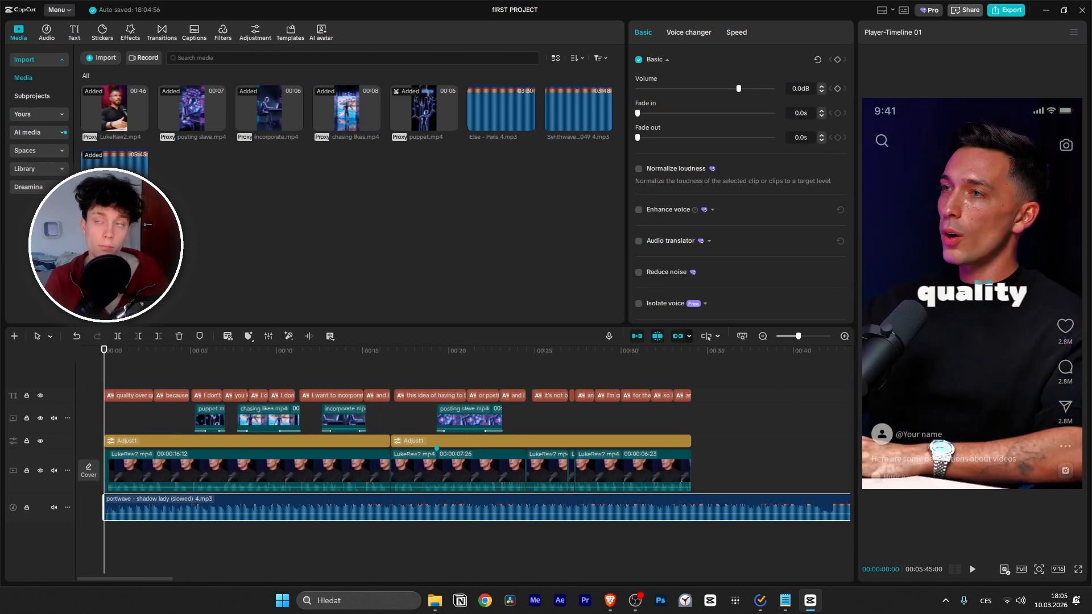
Step: Listen to the music under the speech for about nine seconds and lower the music track's volume to -8.5 dB
{"action": "key", "text": "space"}
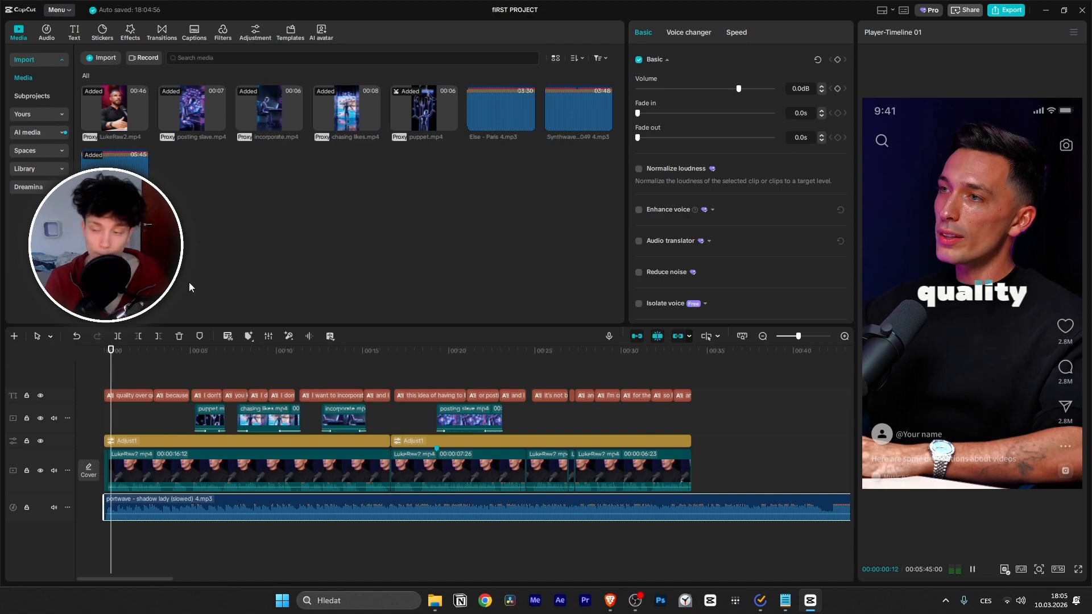
{"action": "scroll", "coordinate": [212, 367], "scroll_direction": "down", "scroll_amount": 1, "text": "ctrl"}
{"action": "scroll", "coordinate": [160, 380], "scroll_direction": "up", "scroll_amount": 4, "text": "ctrl"}
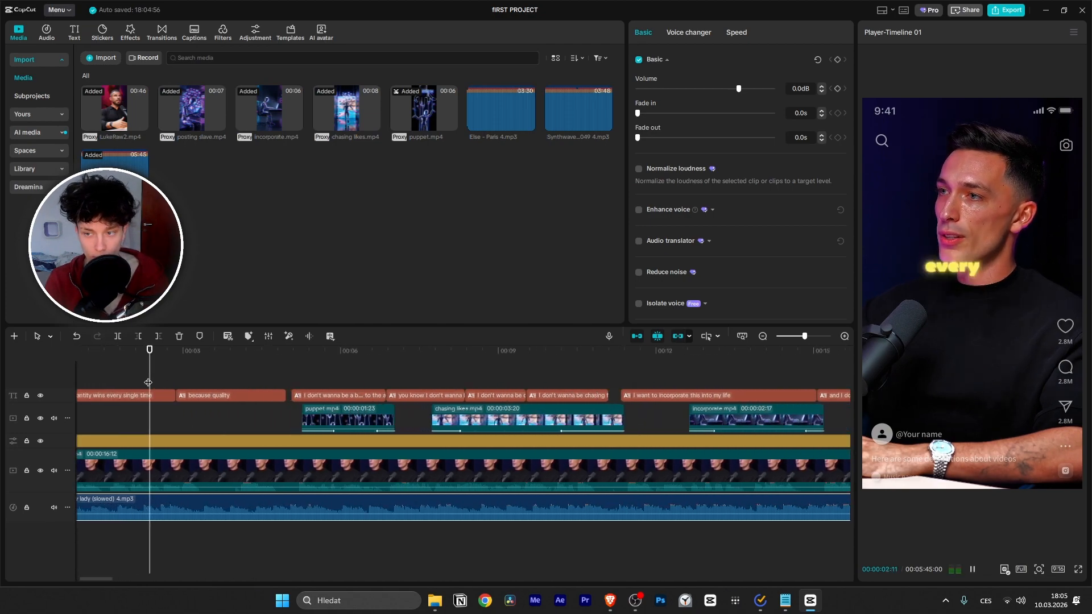
{"action": "scroll", "coordinate": [148, 382], "scroll_direction": "up", "scroll_amount": 2, "text": "ctrl"}
{"action": "scroll", "coordinate": [149, 381], "scroll_direction": "down", "scroll_amount": 2, "text": "ctrl"}
{"action": "scroll", "coordinate": [265, 384], "scroll_direction": "down", "scroll_amount": 2, "text": "ctrl"}
{"action": "scroll", "coordinate": [265, 384], "scroll_direction": "up", "scroll_amount": 1, "text": "ctrl"}
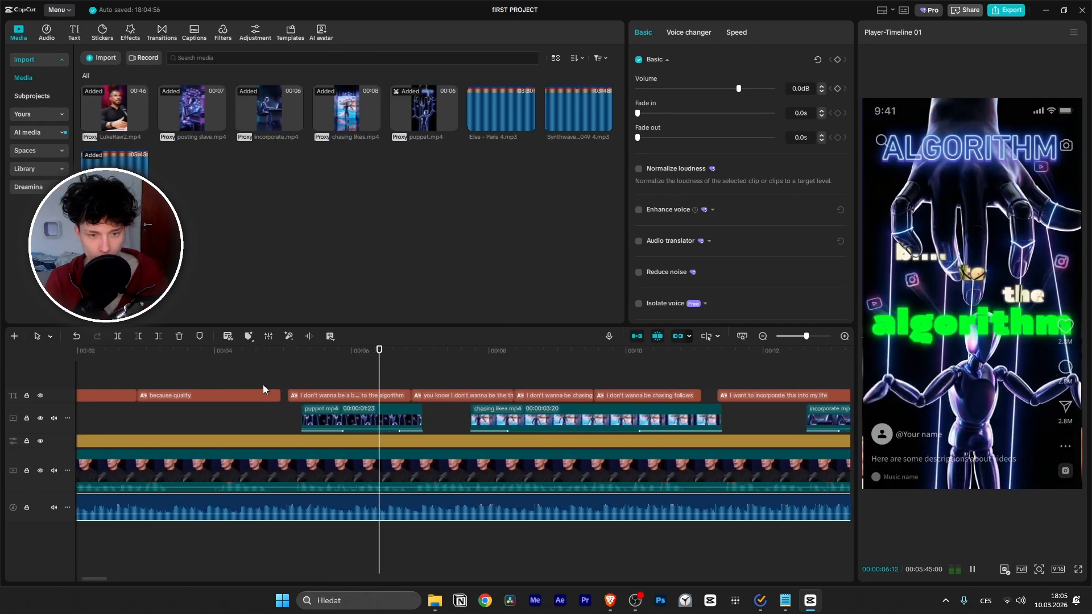
{"action": "scroll", "coordinate": [229, 401], "scroll_direction": "up", "scroll_amount": 2, "text": "ctrl"}
{"action": "scroll", "coordinate": [230, 402], "scroll_direction": "down", "scroll_amount": 3, "text": "ctrl"}
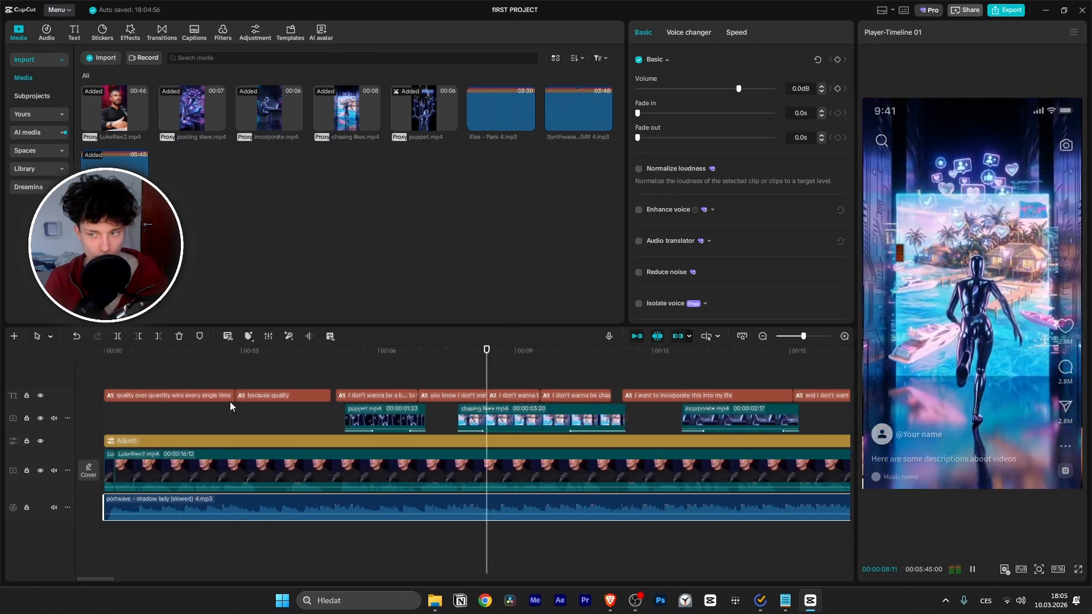
{"action": "scroll", "coordinate": [229, 401], "scroll_direction": "up", "scroll_amount": 1, "text": "ctrl"}
{"action": "key", "text": "space"}
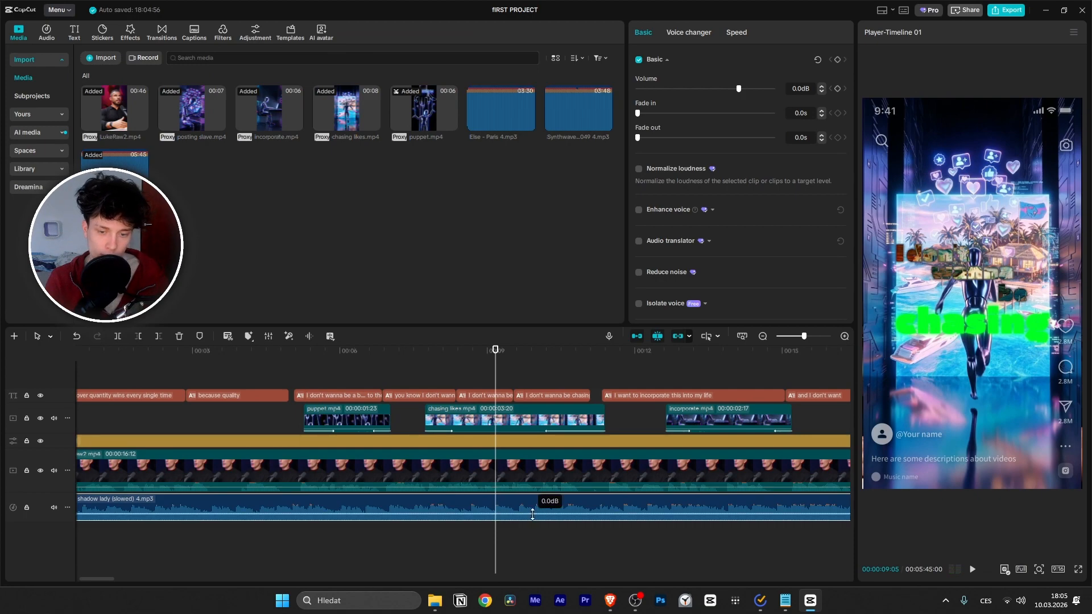
{"action": "left_click_drag", "start_coordinate": [539, 514], "coordinate": [549, 515]}
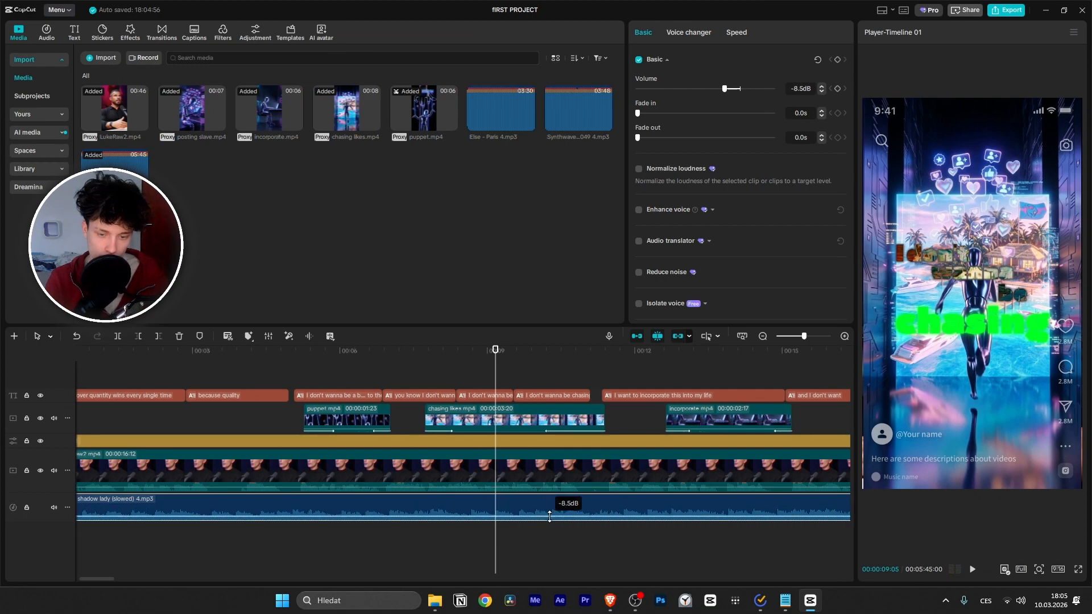
Step: Play the video on from about 9 to 24 seconds to judge the music level, and inspect the music track around the video's end
{"action": "key", "text": "space"}
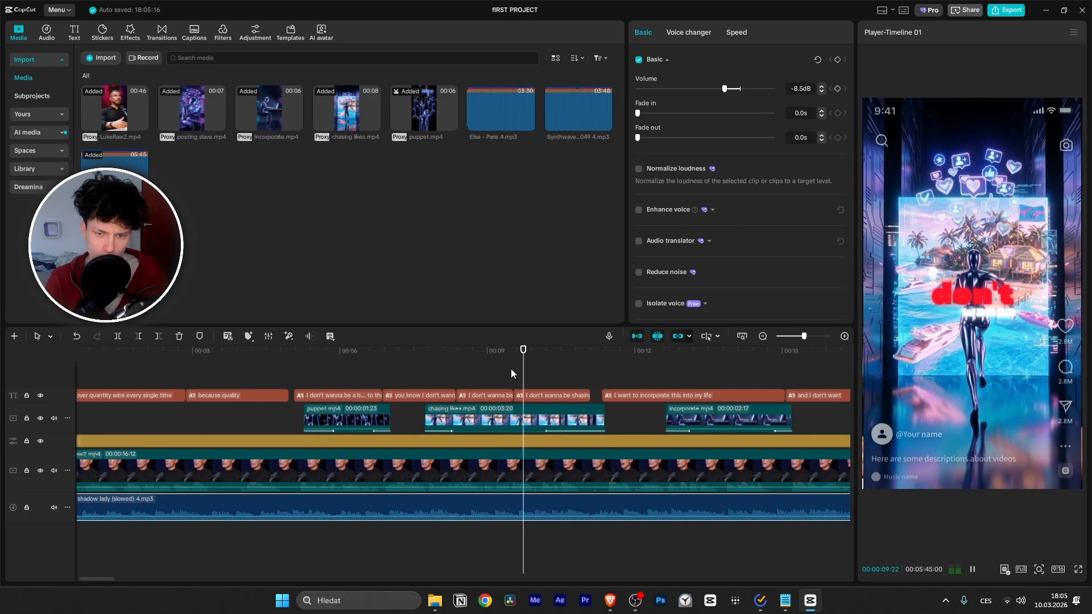
{"action": "scroll", "coordinate": [577, 403], "scroll_direction": "down", "scroll_amount": 1, "text": "ctrl"}
{"action": "scroll", "coordinate": [469, 389], "scroll_direction": "up", "scroll_amount": 2, "text": "ctrl"}
{"action": "scroll", "coordinate": [461, 395], "scroll_direction": "down", "scroll_amount": 2, "text": "ctrl"}
{"action": "scroll", "coordinate": [461, 395], "scroll_direction": "up", "scroll_amount": 2, "text": "ctrl"}
{"action": "scroll", "coordinate": [460, 394], "scroll_direction": "down", "scroll_amount": 2, "text": "ctrl"}
{"action": "scroll", "coordinate": [460, 395], "scroll_direction": "up", "scroll_amount": 3, "text": "ctrl"}
{"action": "scroll", "coordinate": [461, 395], "scroll_direction": "down", "scroll_amount": 3, "text": "ctrl"}
{"action": "scroll", "coordinate": [461, 394], "scroll_direction": "down", "scroll_amount": 2, "text": "ctrl"}
{"action": "scroll", "coordinate": [460, 394], "scroll_direction": "up", "scroll_amount": 2, "text": "ctrl"}
{"action": "scroll", "coordinate": [461, 394], "scroll_direction": "down", "scroll_amount": 2, "text": "ctrl"}
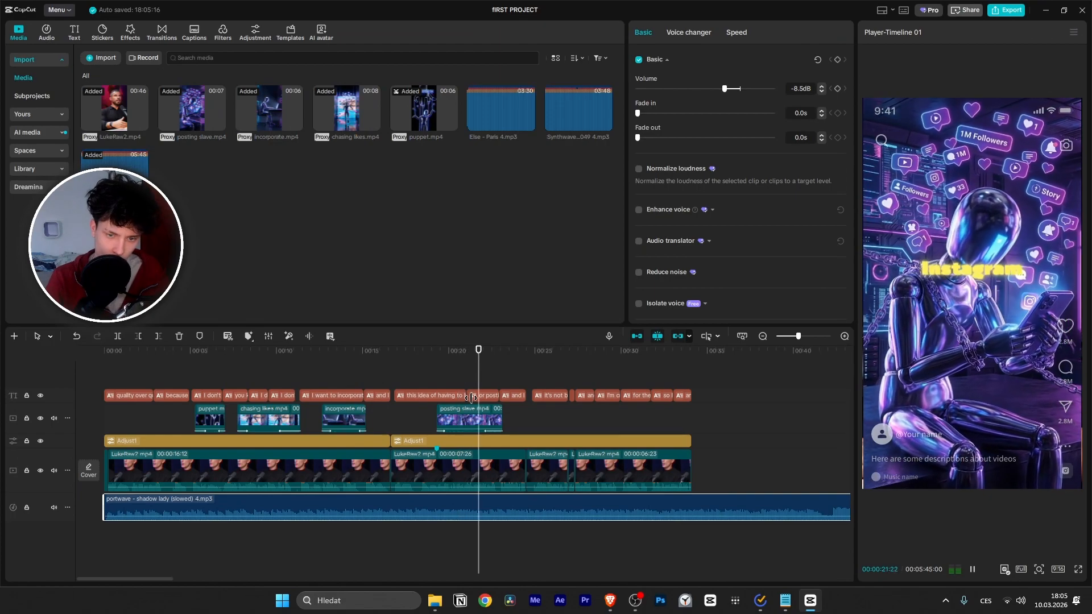
{"action": "key", "text": "space"}
{"action": "scroll", "coordinate": [583, 434], "scroll_direction": "down", "scroll_amount": 6}
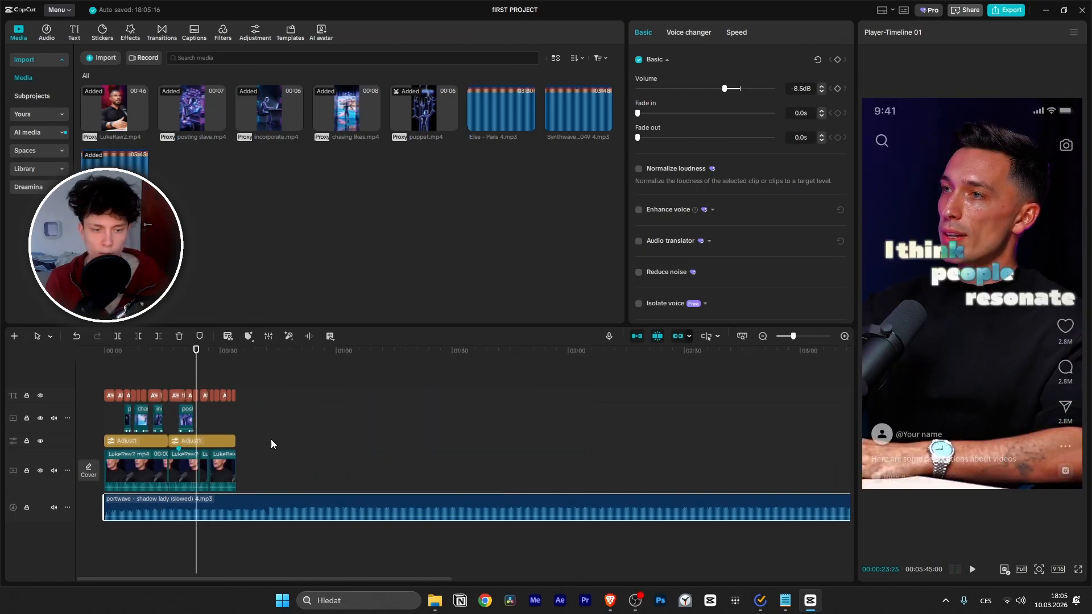
{"action": "scroll", "coordinate": [253, 441], "scroll_direction": "up", "scroll_amount": 6}
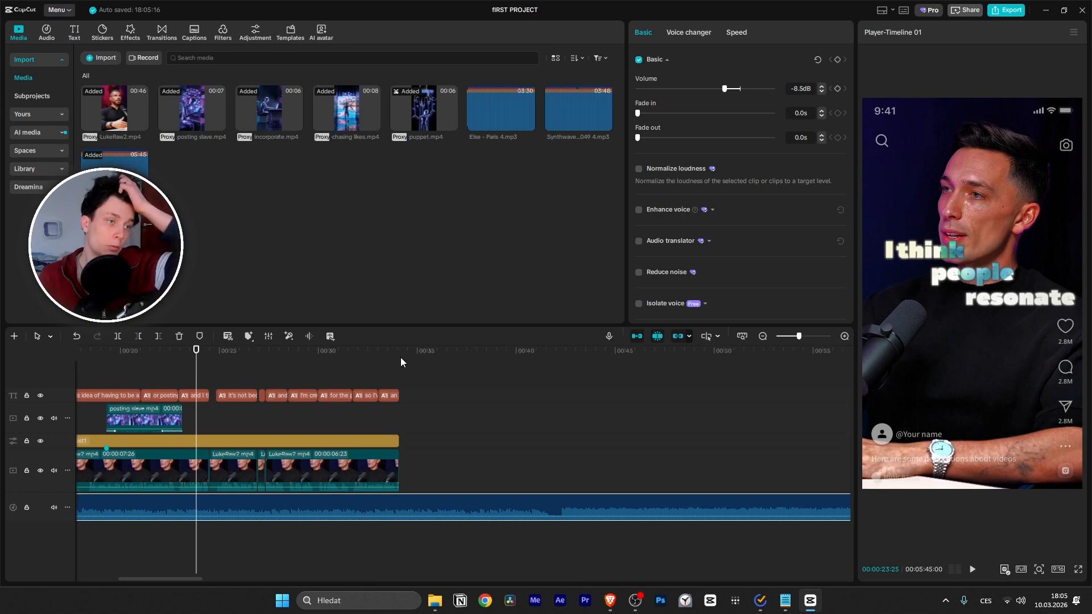
Step: Listen to the music beyond the video's end, split the music track at 00:37:25, and delete the part before the cut
{"action": "left_click_drag", "start_coordinate": [401, 361], "coordinate": [510, 372]}
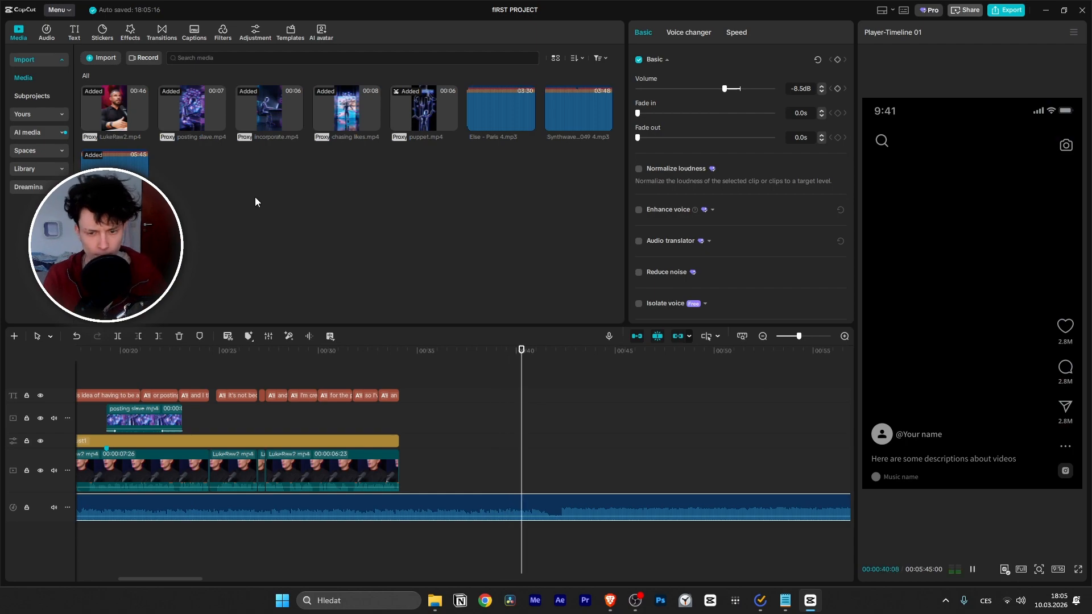
{"action": "scroll", "coordinate": [584, 437], "scroll_direction": "up", "scroll_amount": 3}
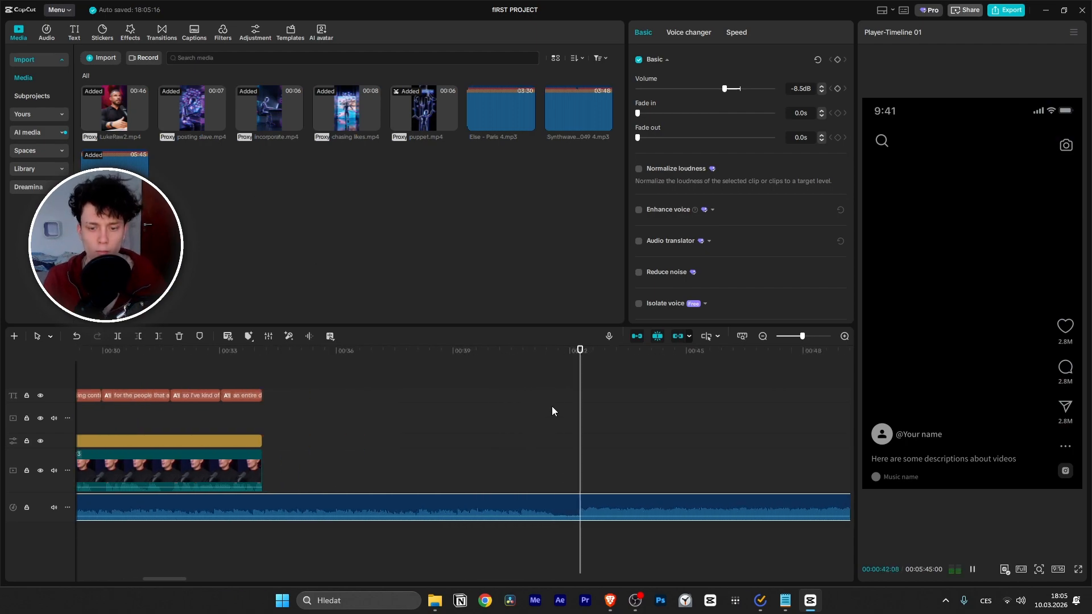
{"action": "scroll", "coordinate": [552, 406], "scroll_direction": "down", "scroll_amount": 2}
{"action": "scroll", "coordinate": [551, 406], "scroll_direction": "down", "scroll_amount": 1}
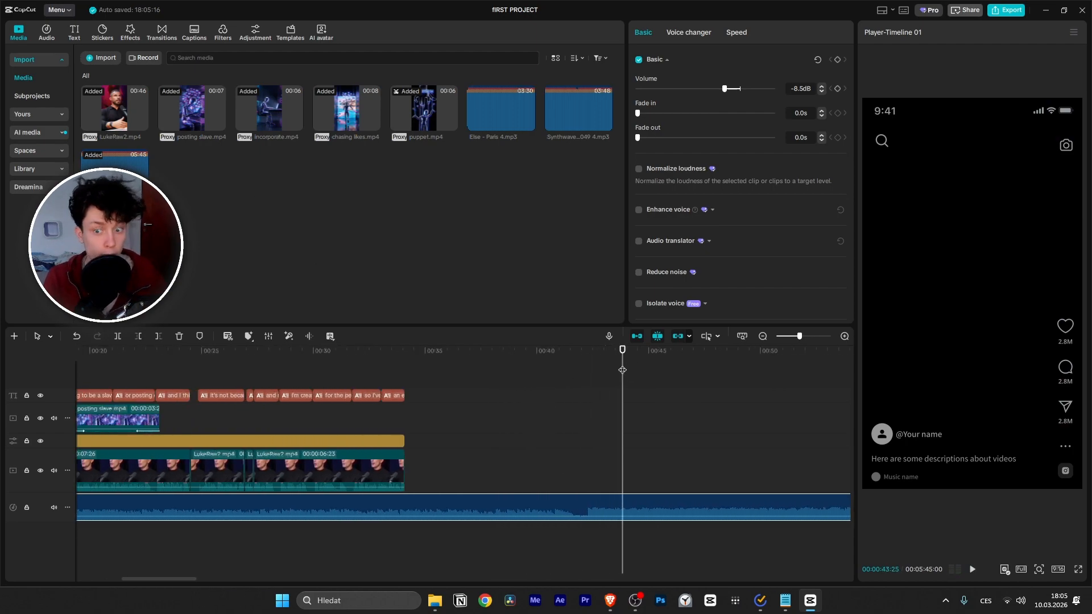
{"action": "left_click_drag", "start_coordinate": [586, 397], "coordinate": [659, 418]}
{"action": "key", "text": "ctrl+b"}
{"action": "left_click", "coordinate": [637, 500]}
{"action": "key", "text": "Delete"}
Step: Move the remaining portwave - shadow lady (slowed) 4.mp3 clip back so it starts at the beginning of the video
{"action": "left_click_drag", "start_coordinate": [719, 503], "coordinate": [157, 508]}
{"action": "scroll", "coordinate": [142, 506], "scroll_direction": "down", "scroll_amount": 2}
{"action": "scroll", "coordinate": [135, 505], "scroll_direction": "down", "scroll_amount": 2}
{"action": "mouse_move", "coordinate": [227, 509]}
{"action": "left_mouse_down"}
{"action": "mouse_move", "coordinate": [207, 511]}
{"action": "mouse_move", "coordinate": [216, 510]}
{"action": "left_mouse_up"}
{"action": "scroll", "coordinate": [162, 499], "scroll_direction": "up", "scroll_amount": 2}
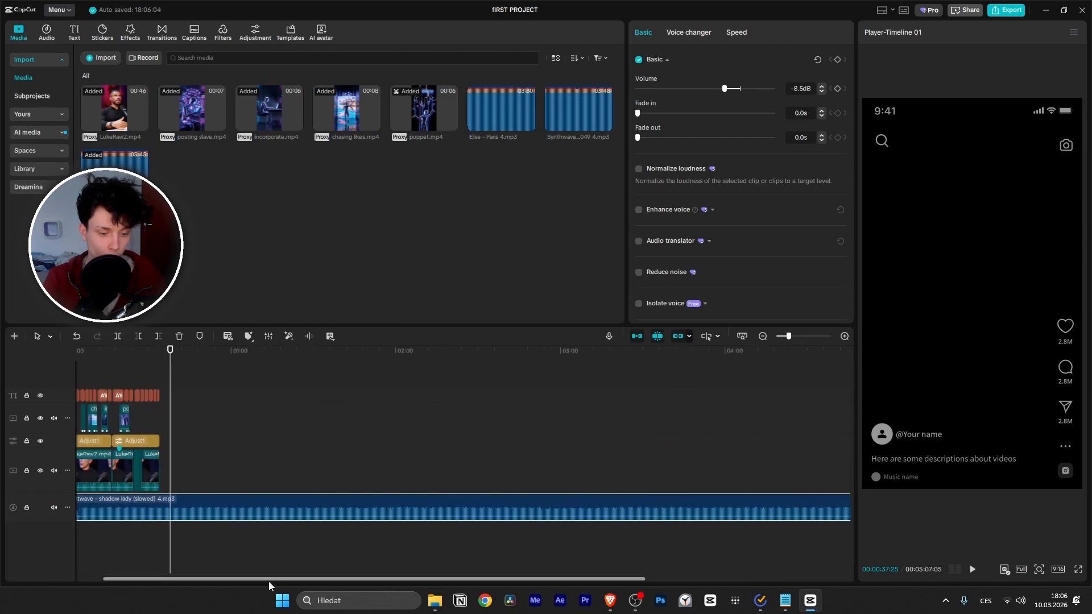
{"action": "left_click_drag", "start_coordinate": [269, 580], "coordinate": [229, 580]}
{"action": "scroll", "coordinate": [98, 521], "scroll_direction": "up", "scroll_amount": 6}
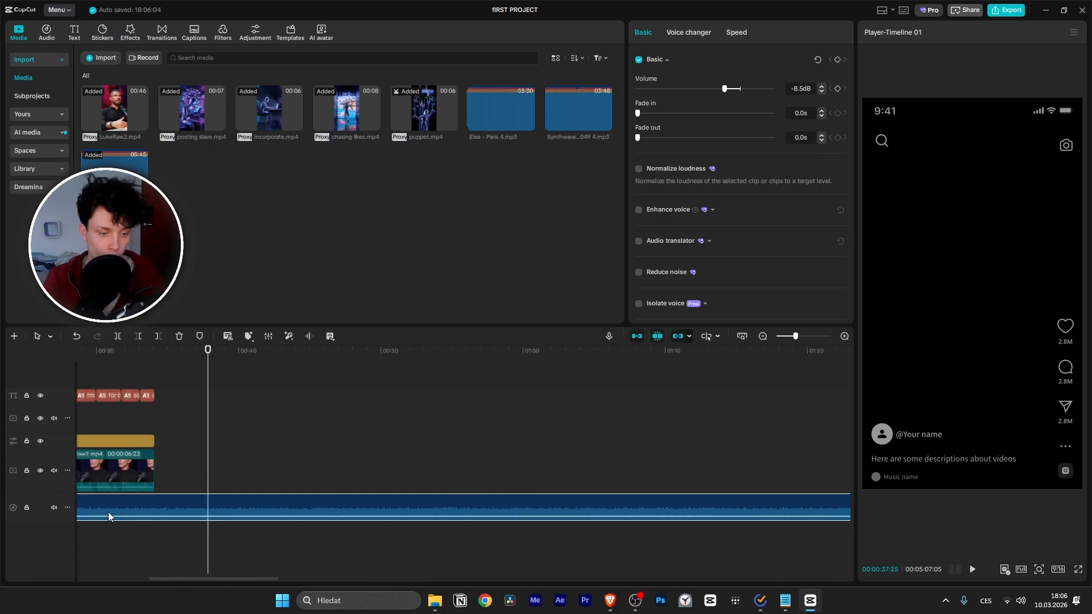
Step: Play the opening seven seconds with the repositioned music and replay the part around the puppet.mp4 clip to judge the beat change's timing
{"action": "left_click_drag", "start_coordinate": [211, 403], "coordinate": [24, 422]}
{"action": "key", "text": "space"}
{"action": "scroll", "coordinate": [154, 413], "scroll_direction": "up", "scroll_amount": 4}
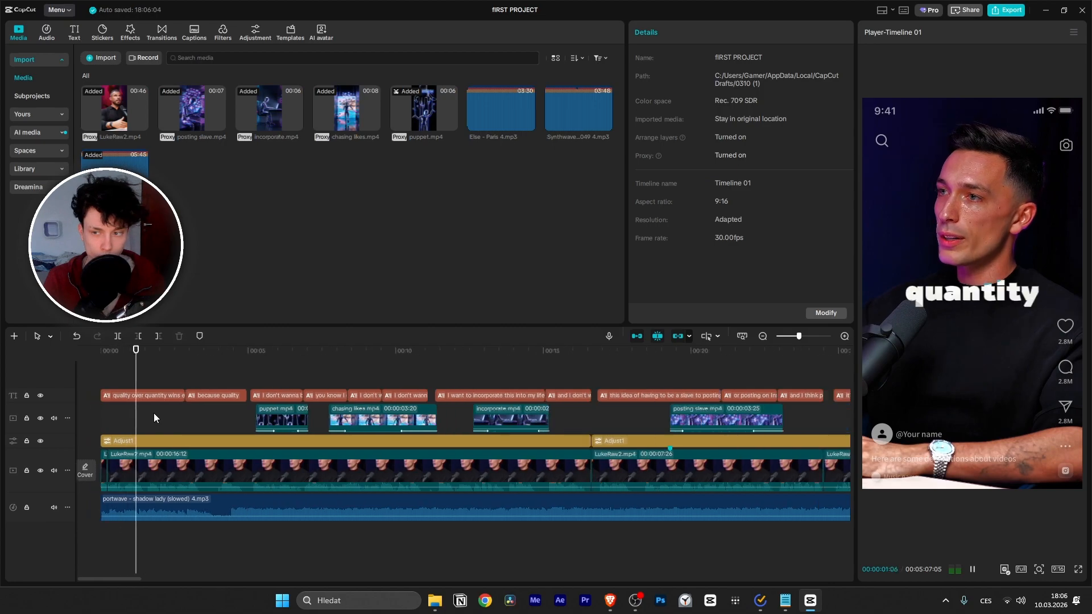
{"action": "scroll", "coordinate": [141, 424], "scroll_direction": "down", "scroll_amount": 3}
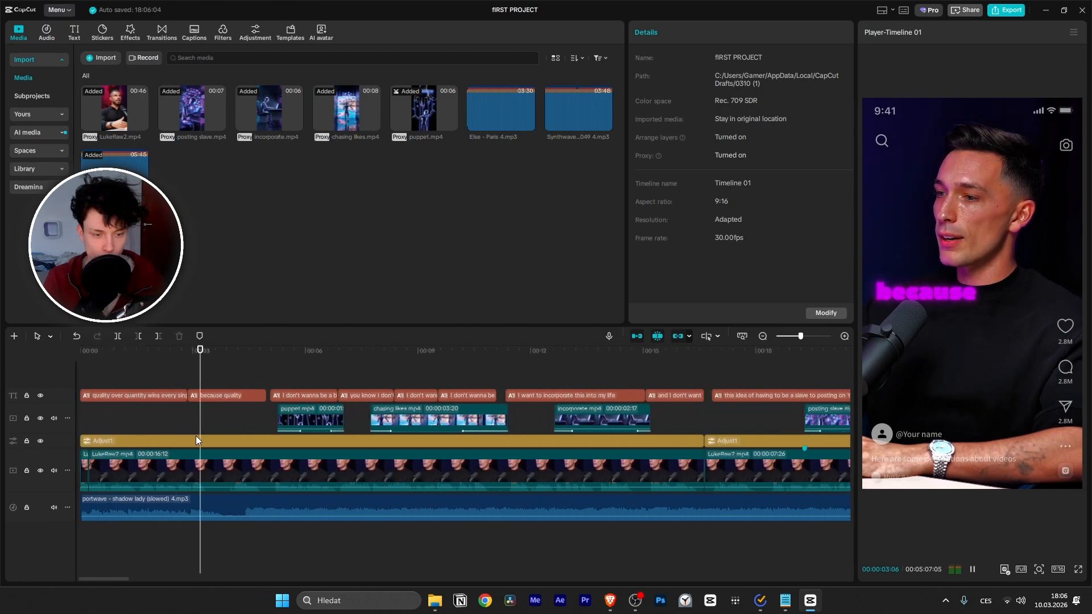
{"action": "scroll", "coordinate": [195, 437], "scroll_direction": "up", "scroll_amount": 3}
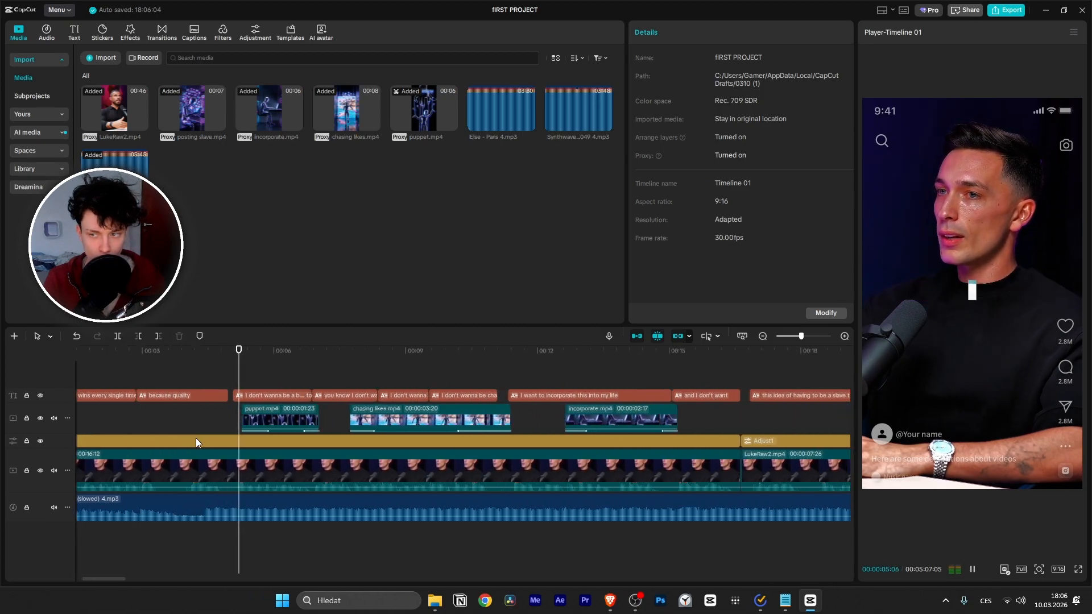
{"action": "scroll", "coordinate": [196, 438], "scroll_direction": "up", "scroll_amount": 1}
{"action": "key", "text": "space"}
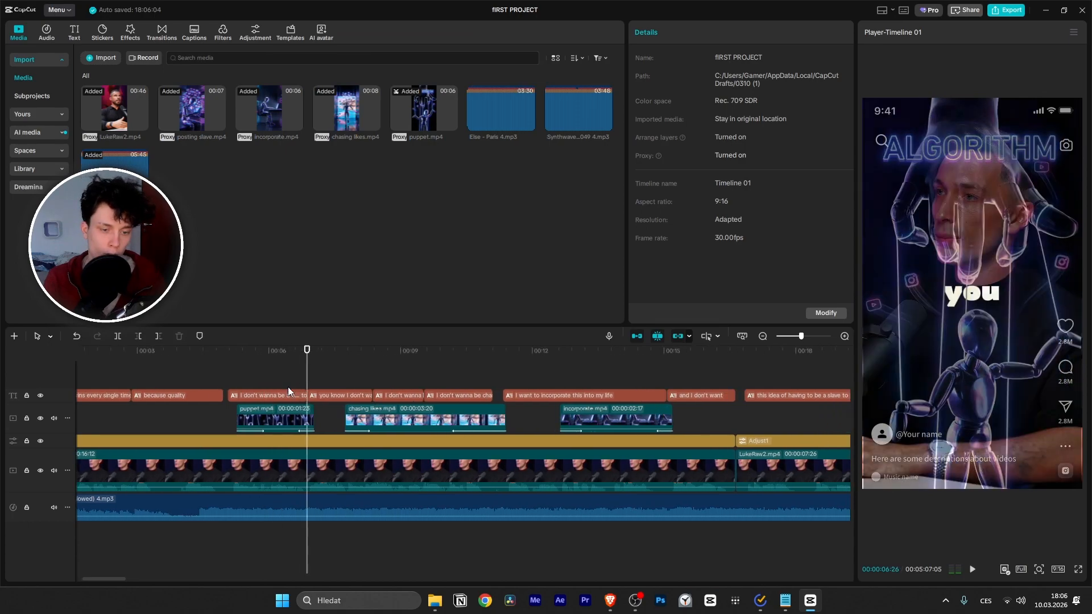
{"action": "left_click_drag", "start_coordinate": [311, 367], "coordinate": [202, 385]}
{"action": "key", "text": "space"}
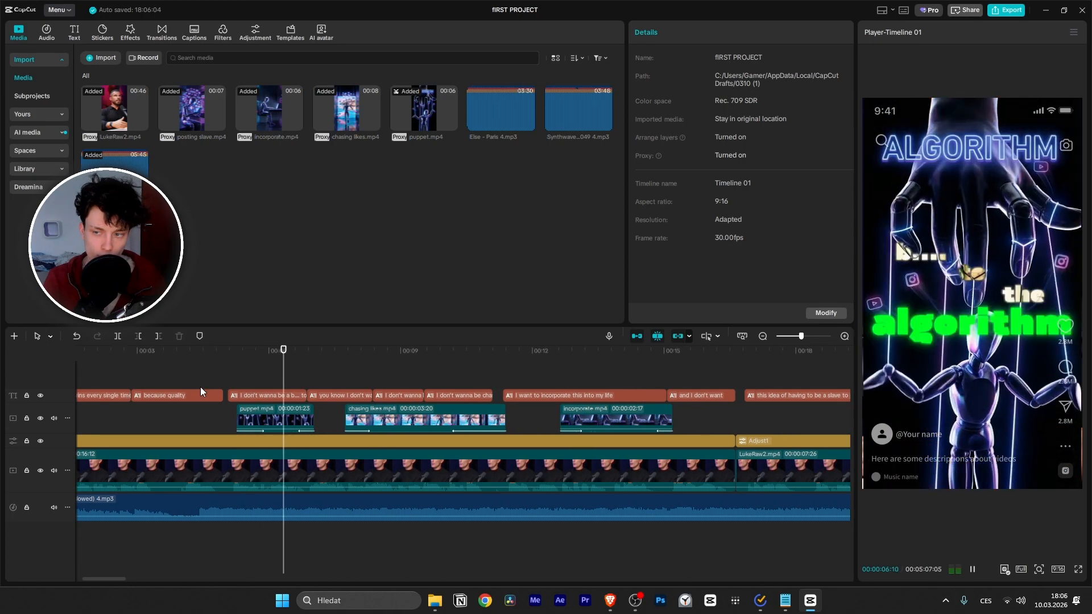
{"action": "key", "text": "space"}
{"action": "scroll", "coordinate": [272, 448], "scroll_direction": "down", "scroll_amount": 1}
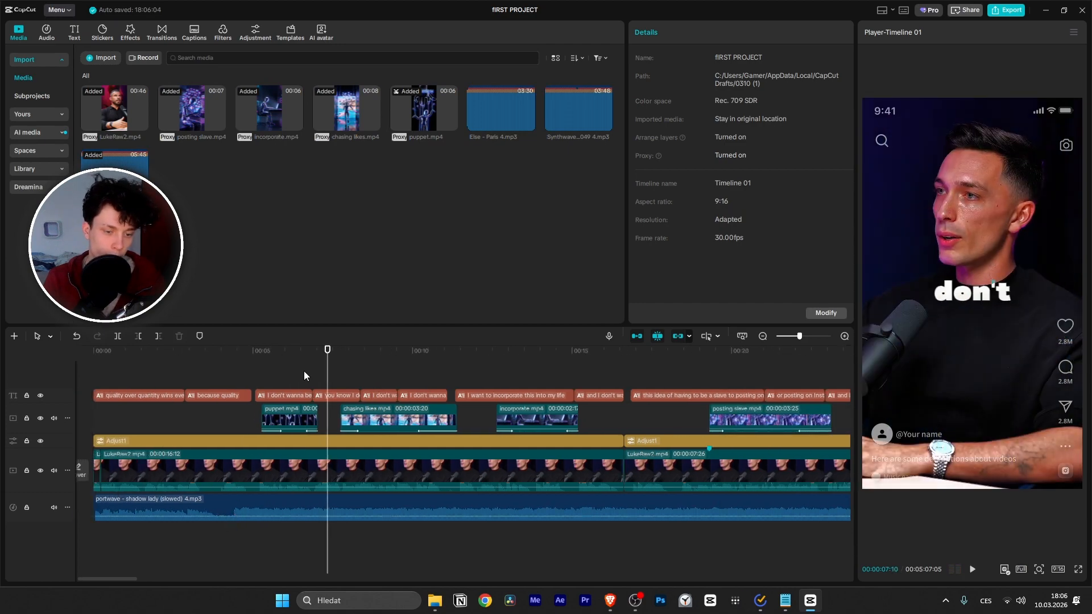
Step: Add a timeline marker at 00:05:08 where puppet.mp4 begins, and place the playhead on the music's beat change at 00:04:11
{"action": "left_click_drag", "start_coordinate": [335, 358], "coordinate": [261, 369]}
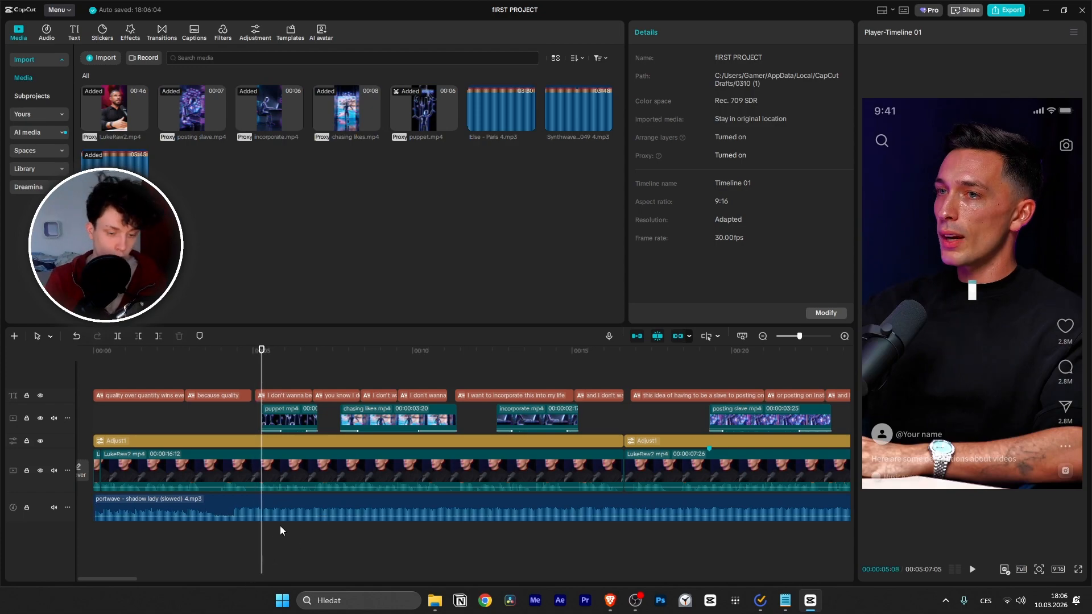
{"action": "key", "text": "m"}
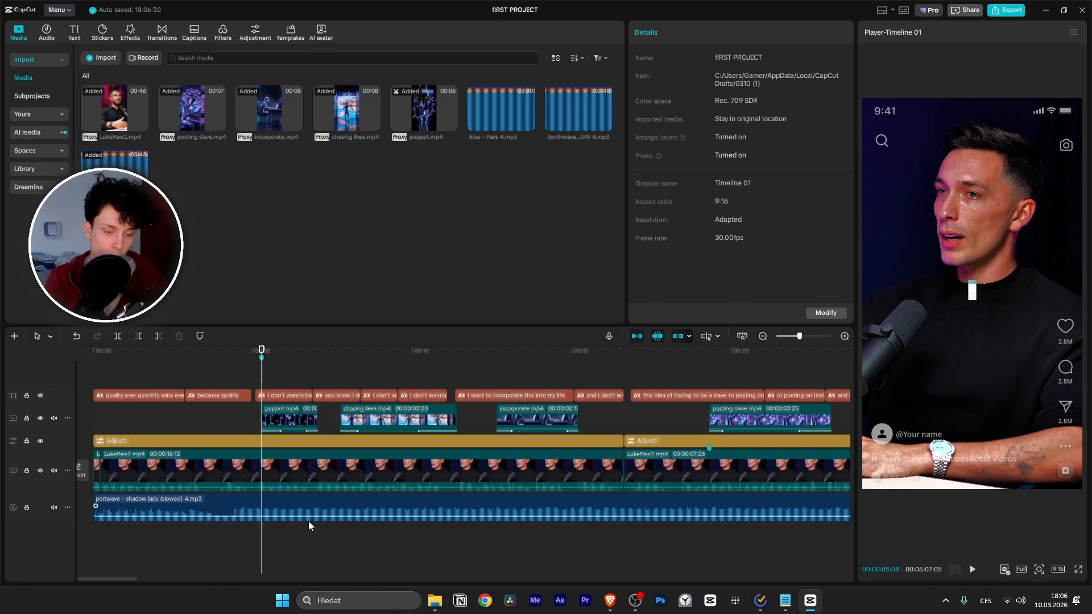
{"action": "mouse_move", "coordinate": [305, 506]}
{"action": "left_mouse_down"}
{"action": "mouse_move", "coordinate": [328, 505]}
{"action": "mouse_move", "coordinate": [303, 504]}
{"action": "left_mouse_up"}
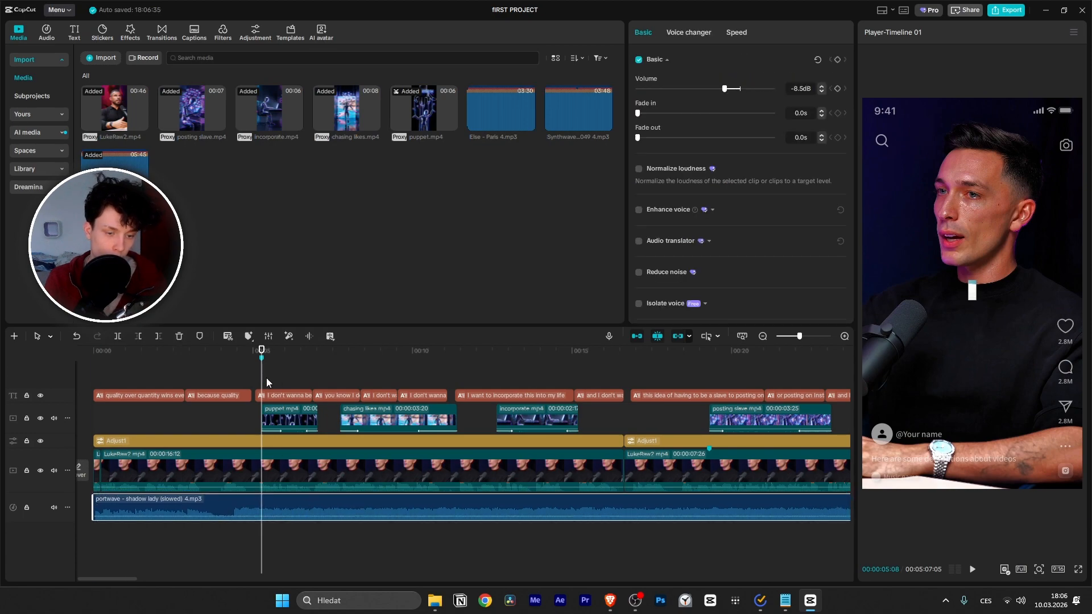
{"action": "left_click_drag", "start_coordinate": [262, 351], "coordinate": [231, 356]}
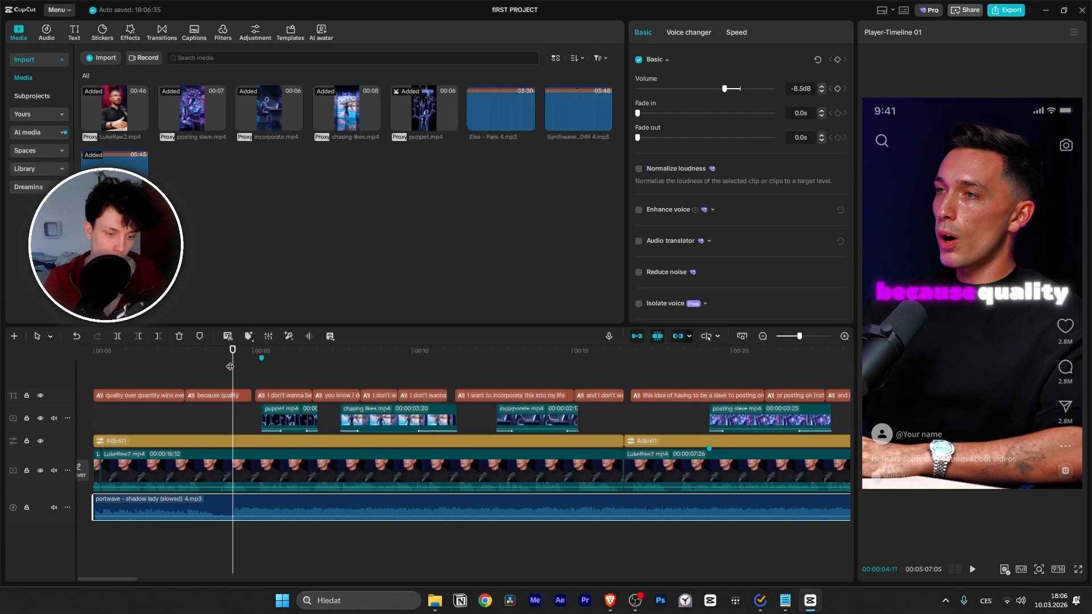
{"action": "key", "text": "Caps_Lock"}
{"action": "key", "text": "q"}
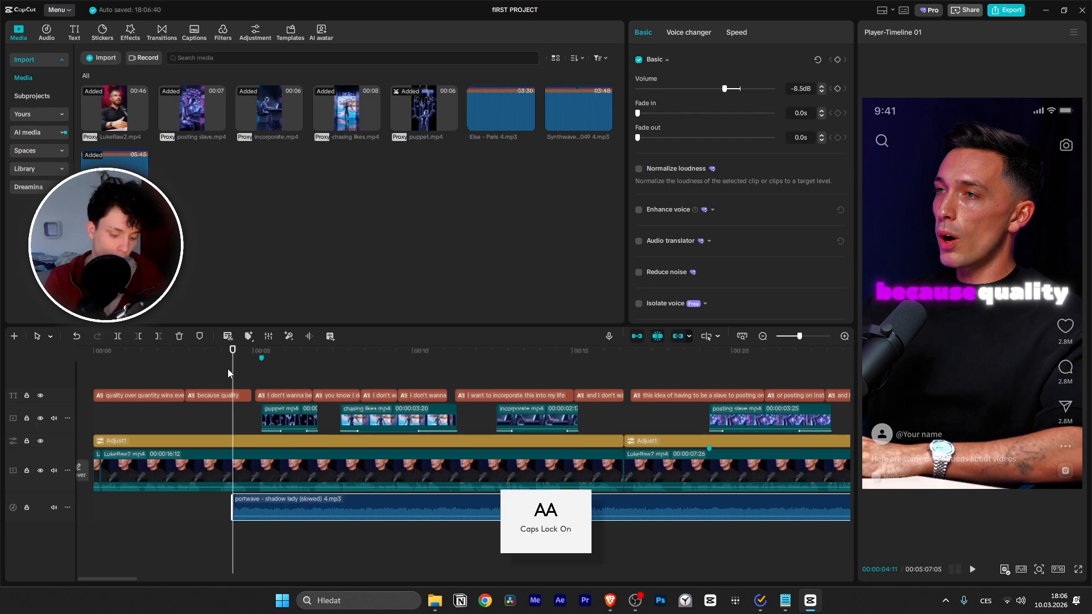
{"action": "key", "text": "ctrl+z"}
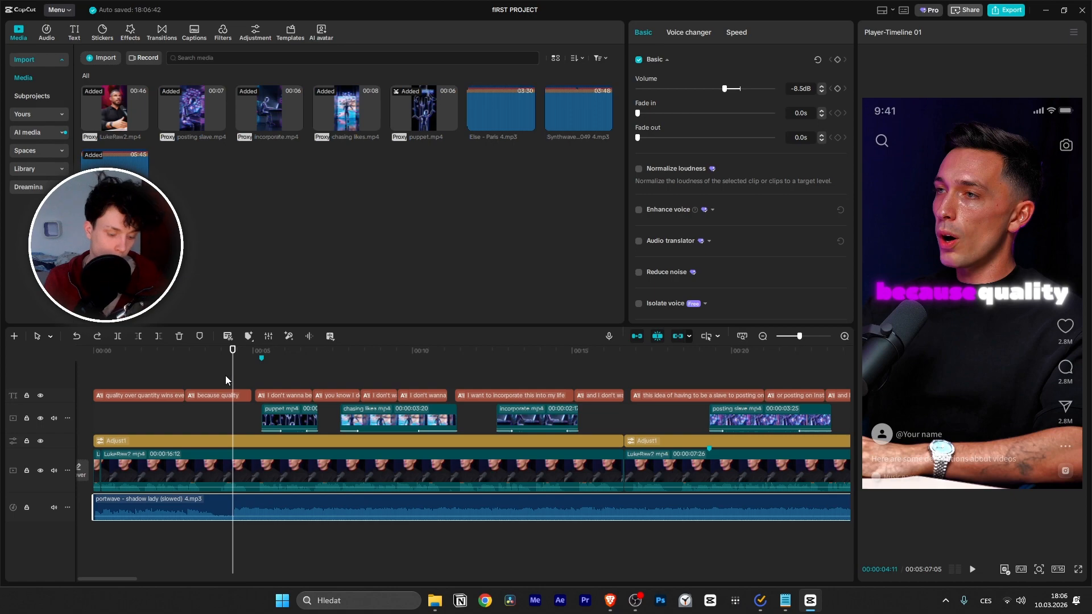
{"action": "key", "text": "ctrl+b"}
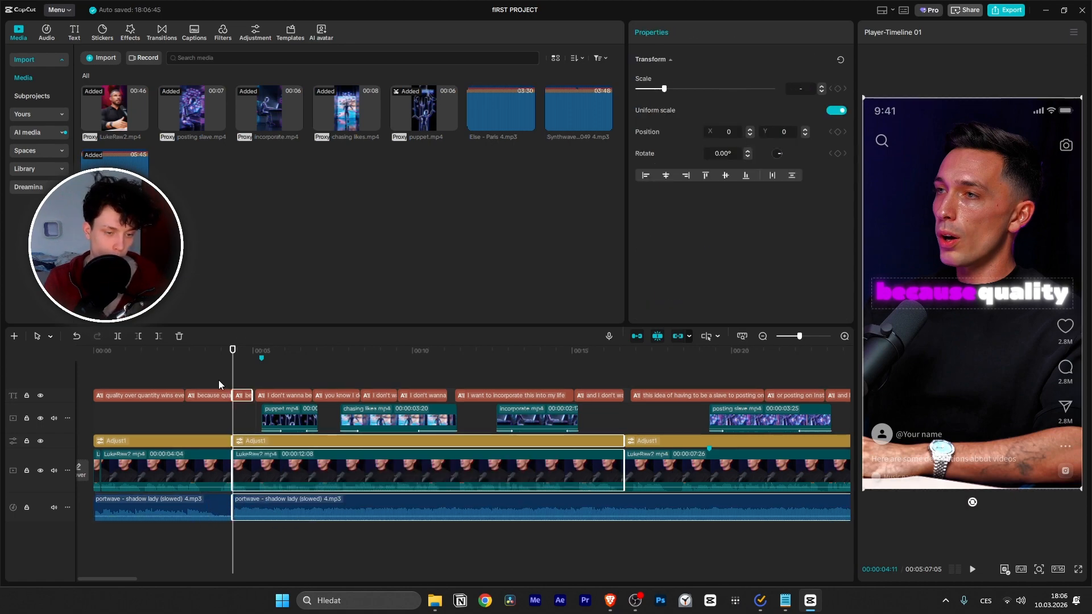
{"action": "key", "text": "ctrl+z"}
Step: Split only the music track at 00:04:11 and shift both music pieces so that the cut lines up with the timeline marker
{"action": "left_click", "coordinate": [259, 507]}
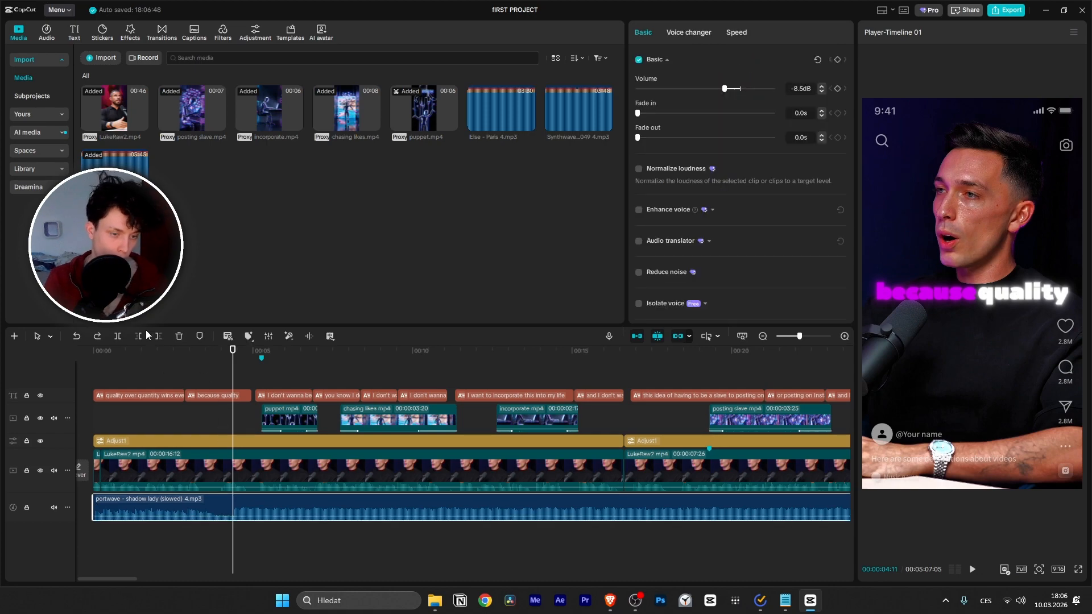
{"action": "left_click", "coordinate": [121, 337]}
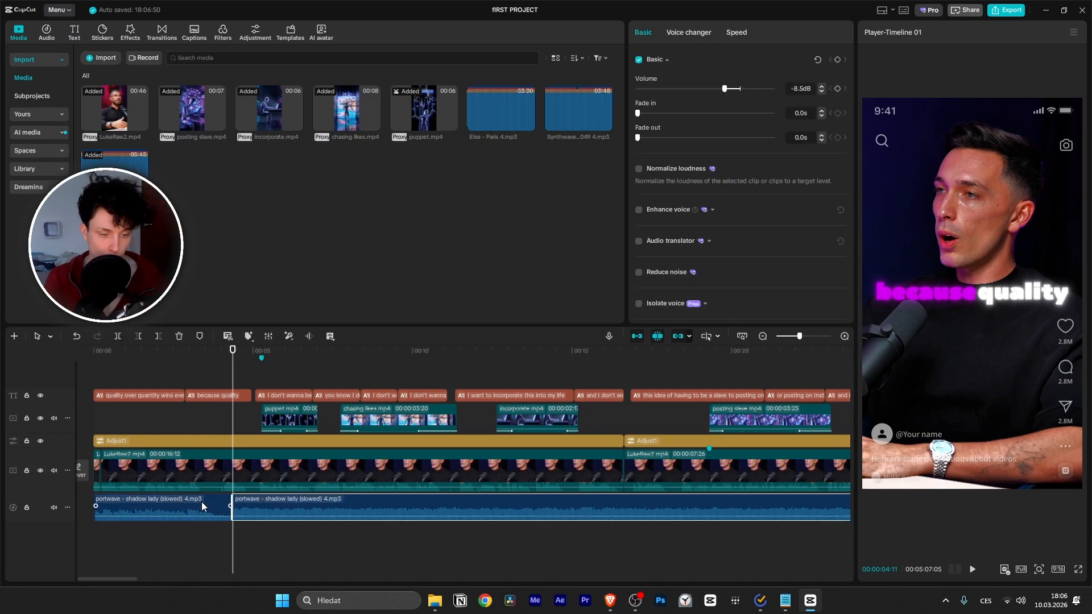
{"action": "left_click", "coordinate": [259, 504]}
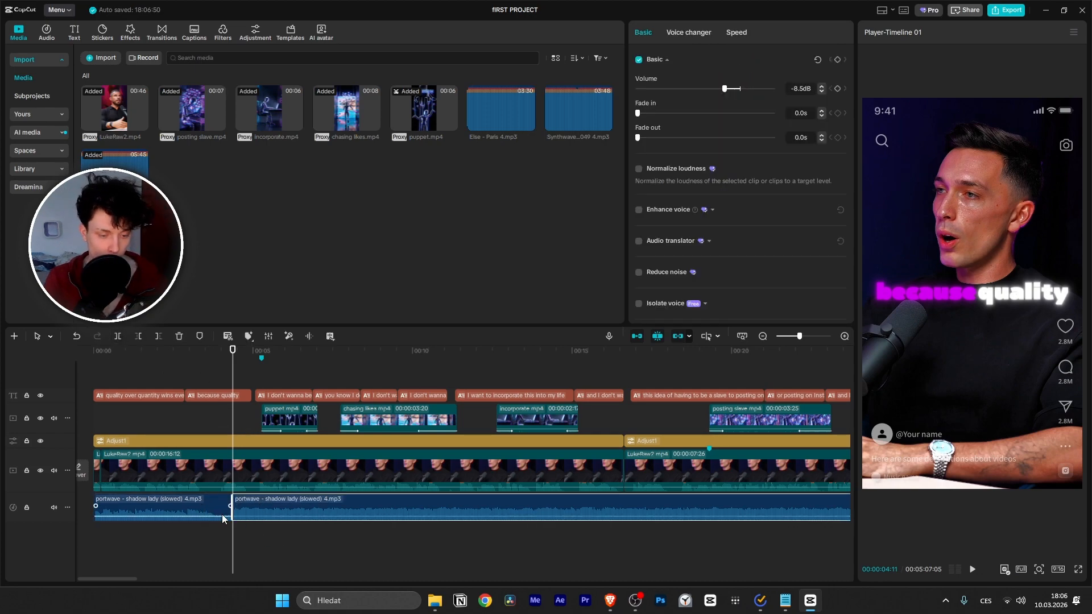
{"action": "left_click_drag", "start_coordinate": [325, 539], "coordinate": [320, 504]}
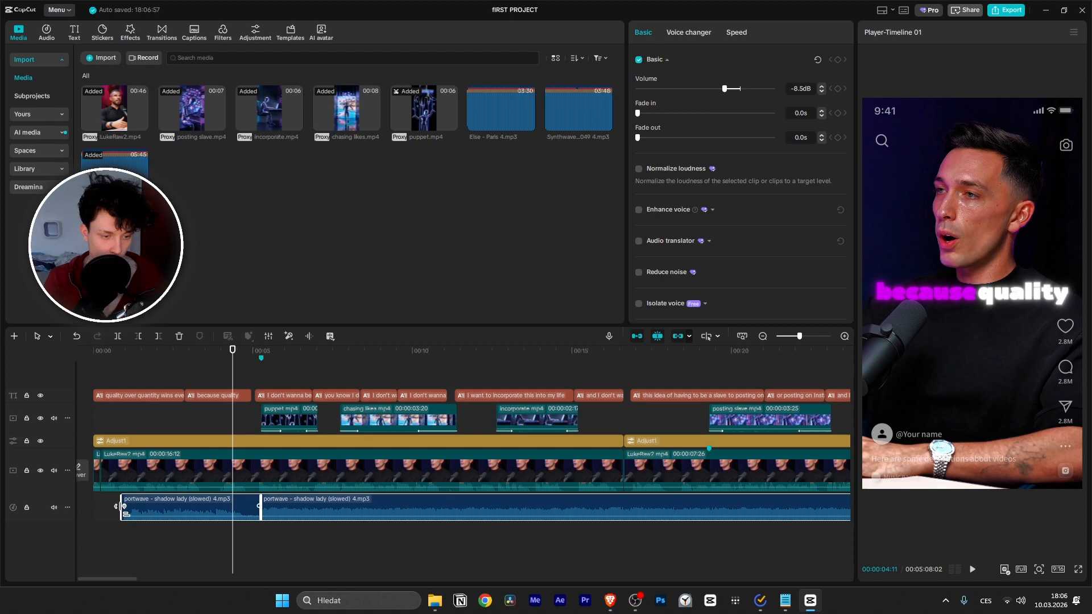
Step: Extend the start of the first music piece back to the beginning of the video to fill the gap
{"action": "left_click_drag", "start_coordinate": [84, 507], "coordinate": [14, 516]}
{"action": "left_click", "coordinate": [178, 515]}
{"action": "left_click_drag", "start_coordinate": [120, 505], "coordinate": [63, 499]}
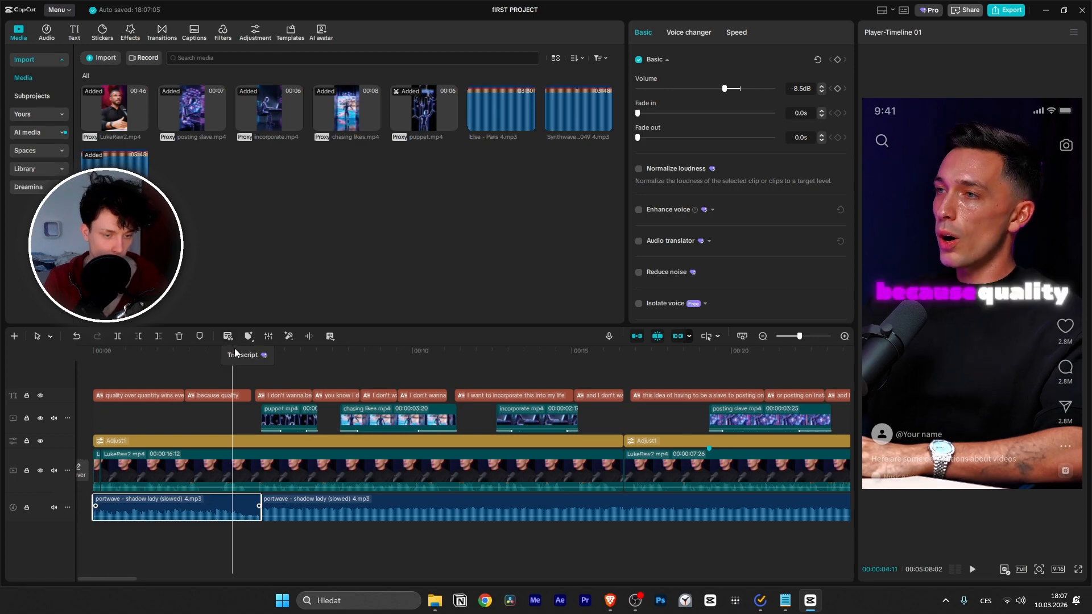
Step: Play the whole video from the start to its end to check how the retimed music fits the speech and overlay clips
{"action": "left_click_drag", "start_coordinate": [253, 381], "coordinate": [77, 414]}
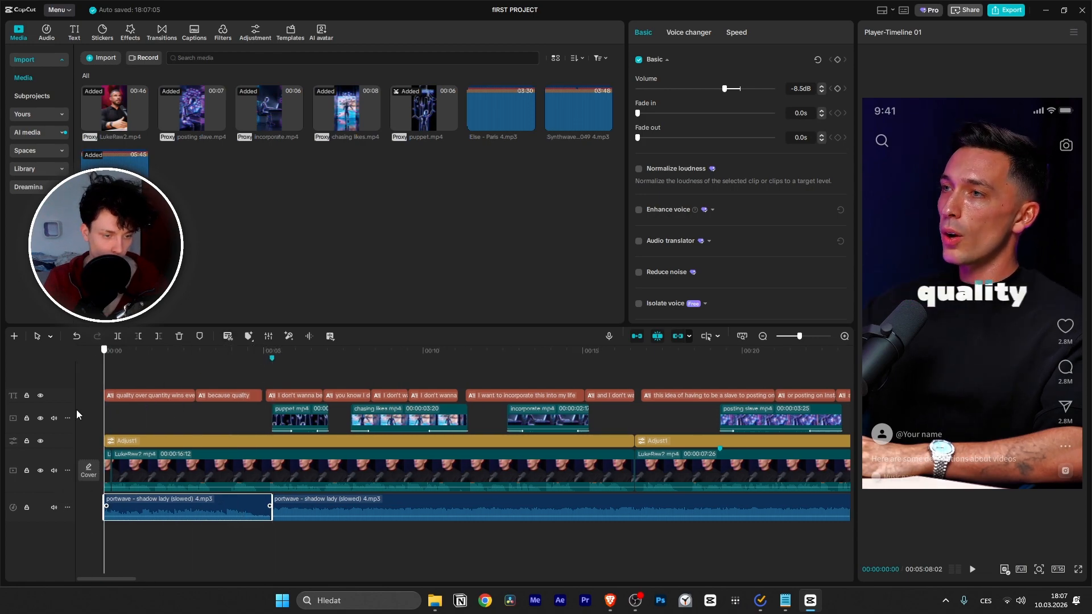
{"action": "key", "text": "space"}
{"action": "scroll", "coordinate": [282, 438], "scroll_direction": "up", "scroll_amount": 4}
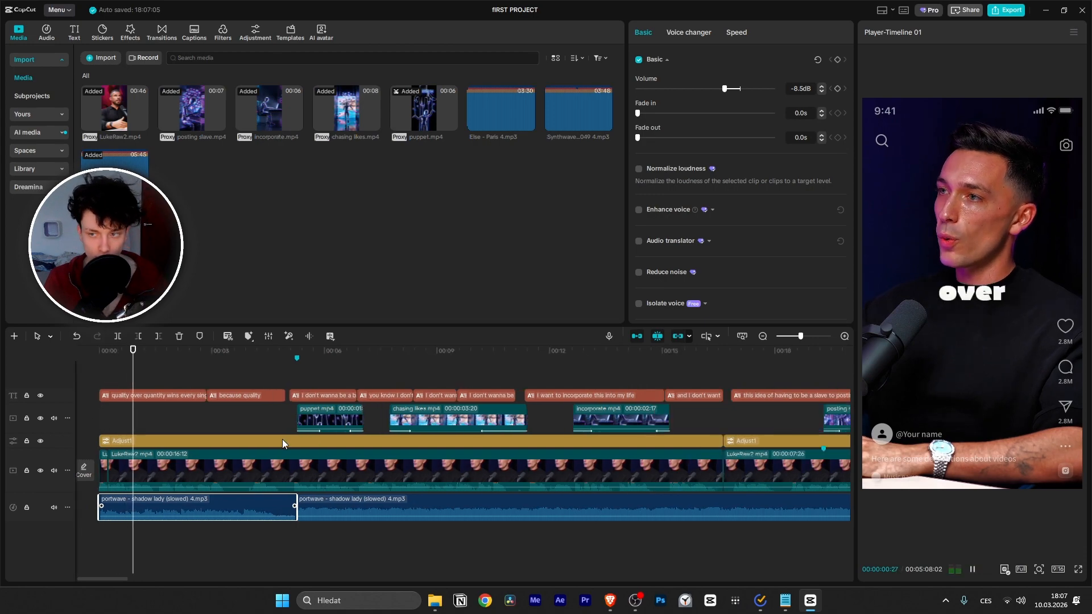
{"action": "scroll", "coordinate": [266, 440], "scroll_direction": "down", "scroll_amount": 3}
{"action": "scroll", "coordinate": [222, 465], "scroll_direction": "up", "scroll_amount": 2}
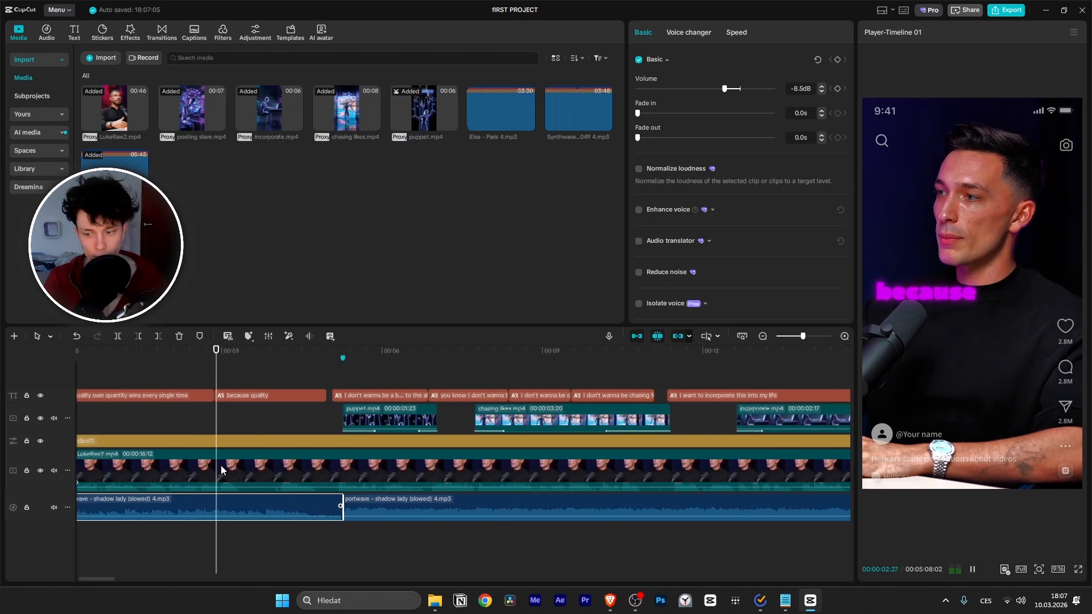
{"action": "scroll", "coordinate": [220, 465], "scroll_direction": "down", "scroll_amount": 1}
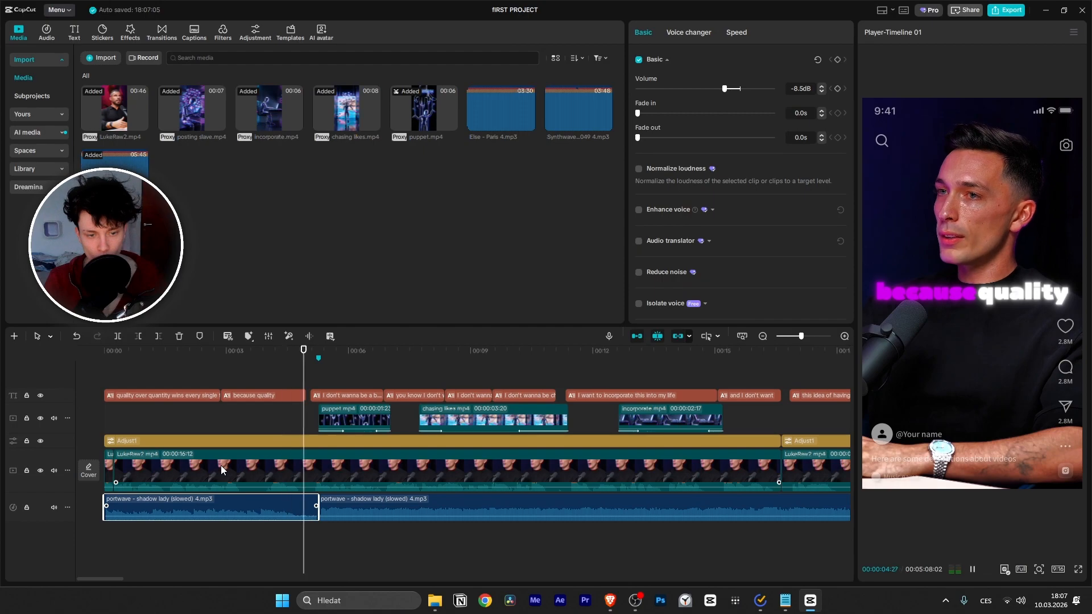
{"action": "scroll", "coordinate": [220, 465], "scroll_direction": "down", "scroll_amount": 2}
{"action": "scroll", "coordinate": [221, 465], "scroll_direction": "up", "scroll_amount": 4}
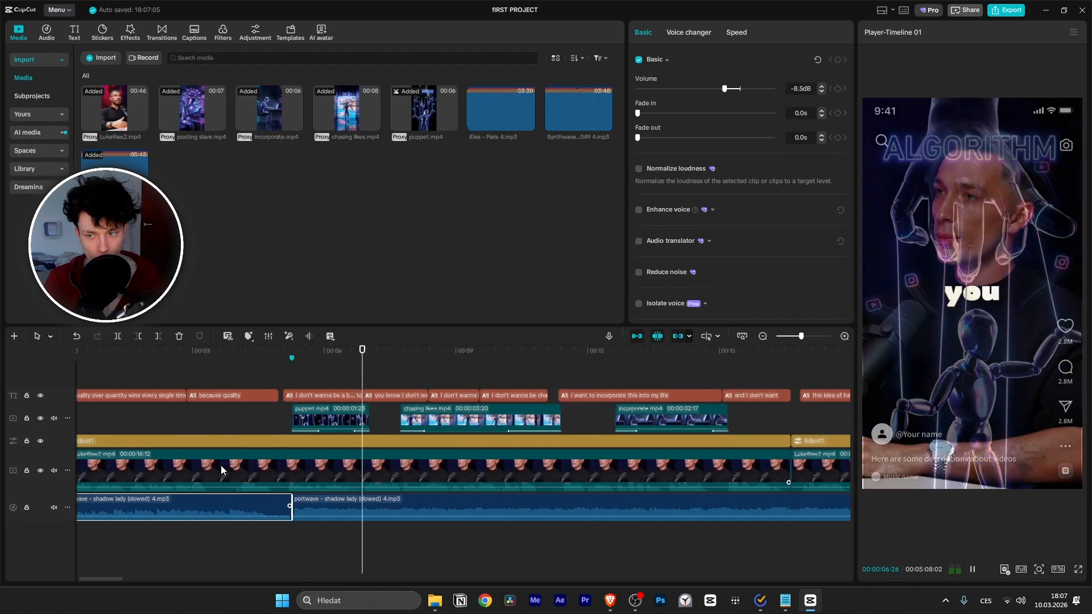
{"action": "scroll", "coordinate": [220, 465], "scroll_direction": "down", "scroll_amount": 1}
{"action": "scroll", "coordinate": [220, 465], "scroll_direction": "down", "scroll_amount": 3}
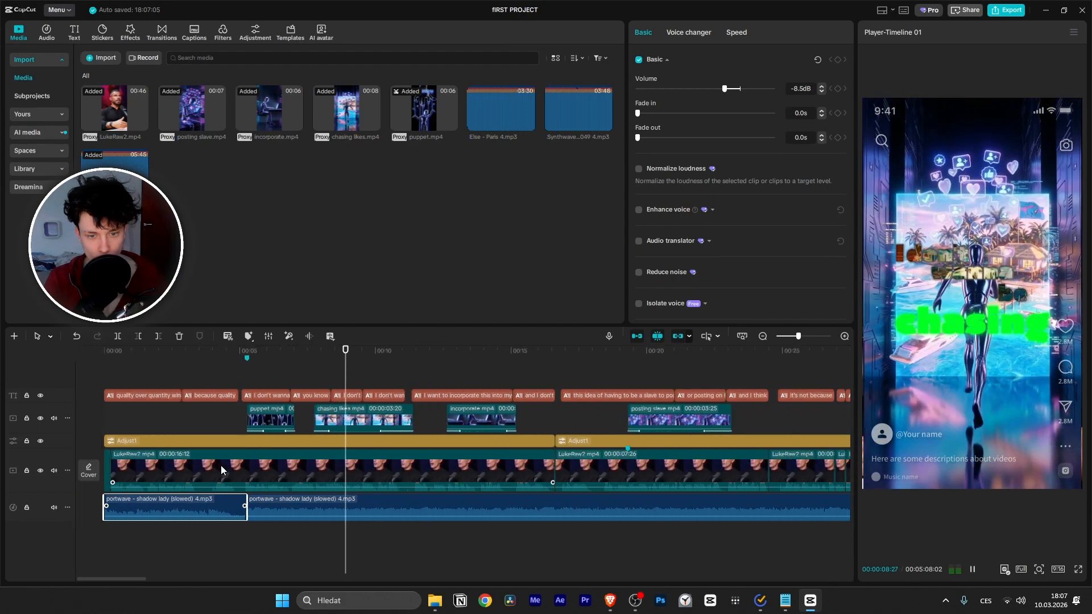
{"action": "scroll", "coordinate": [220, 465], "scroll_direction": "up", "scroll_amount": 2}
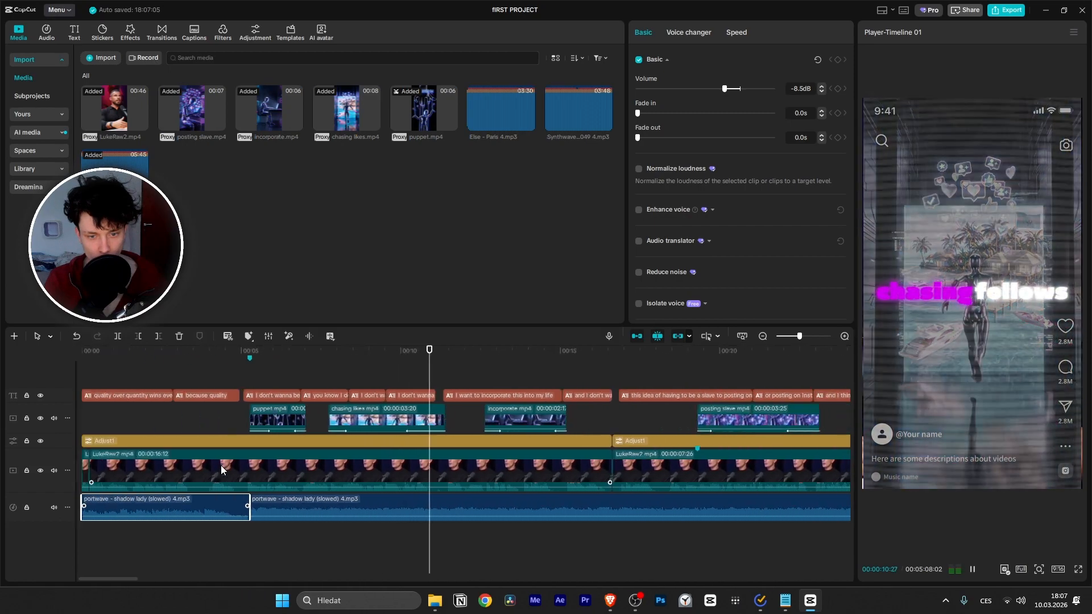
{"action": "scroll", "coordinate": [220, 465], "scroll_direction": "down", "scroll_amount": 2}
{"action": "scroll", "coordinate": [220, 465], "scroll_direction": "up", "scroll_amount": 3}
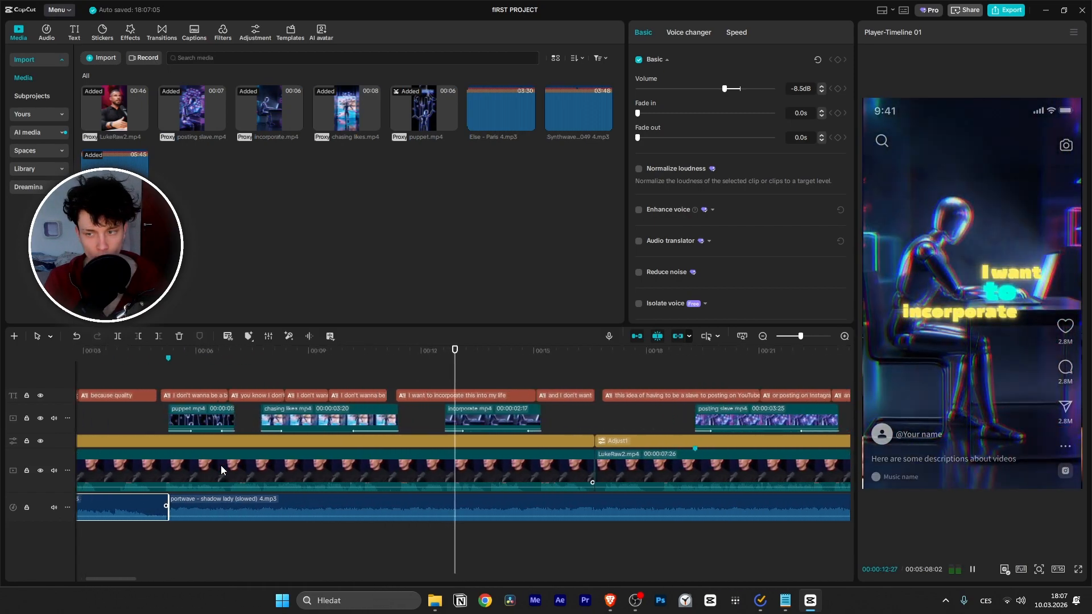
{"action": "scroll", "coordinate": [220, 465], "scroll_direction": "down", "scroll_amount": 5}
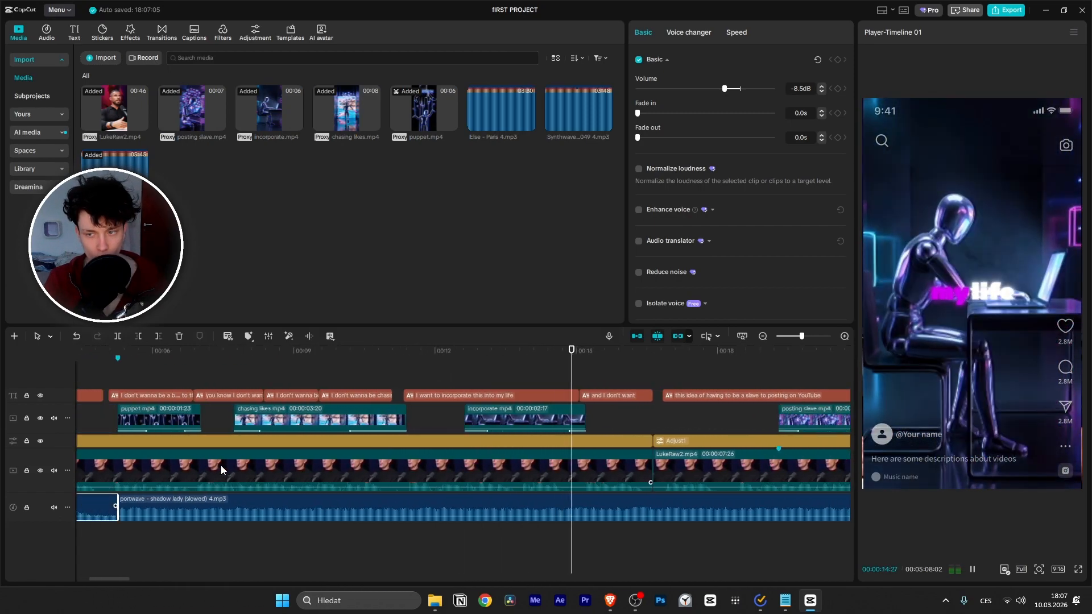
{"action": "scroll", "coordinate": [221, 465], "scroll_direction": "up", "scroll_amount": 4}
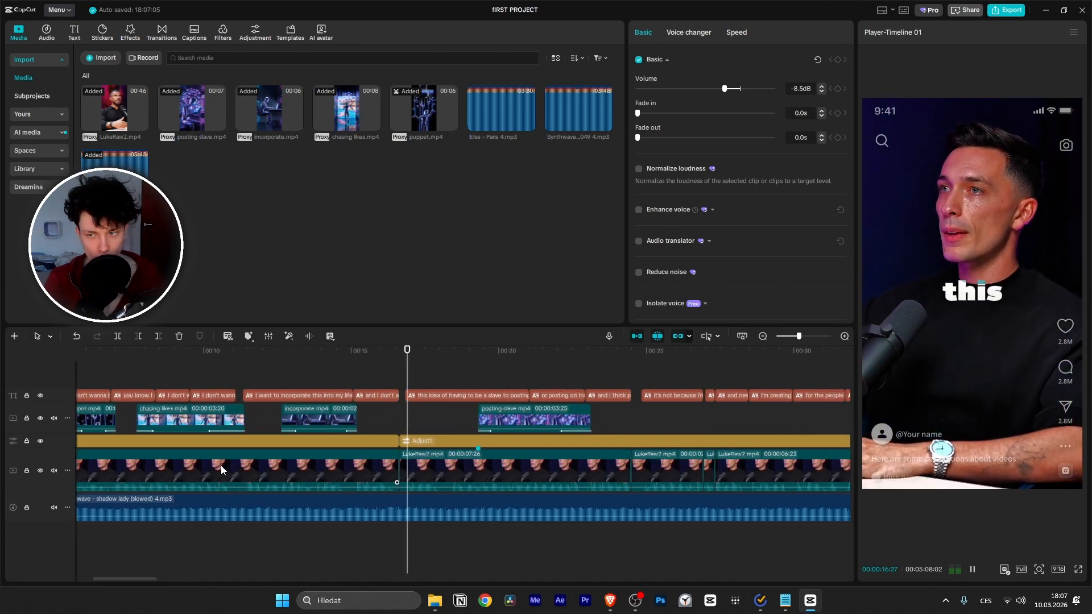
{"action": "scroll", "coordinate": [221, 465], "scroll_direction": "down", "scroll_amount": 3}
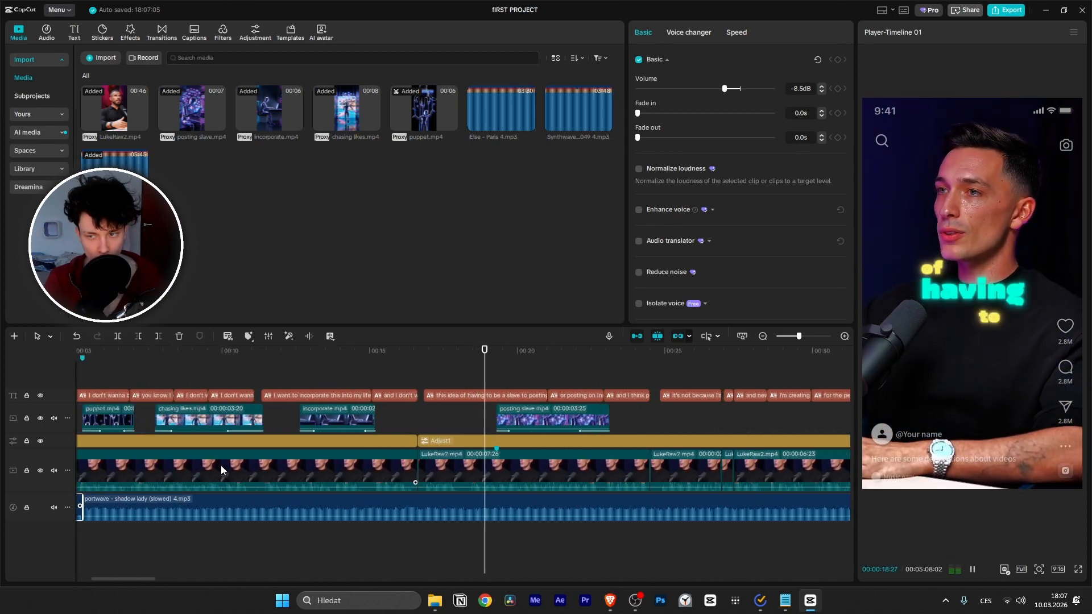
{"action": "scroll", "coordinate": [221, 465], "scroll_direction": "up", "scroll_amount": 3}
{"action": "scroll", "coordinate": [221, 465], "scroll_direction": "down", "scroll_amount": 3}
{"action": "scroll", "coordinate": [221, 465], "scroll_direction": "up", "scroll_amount": 3}
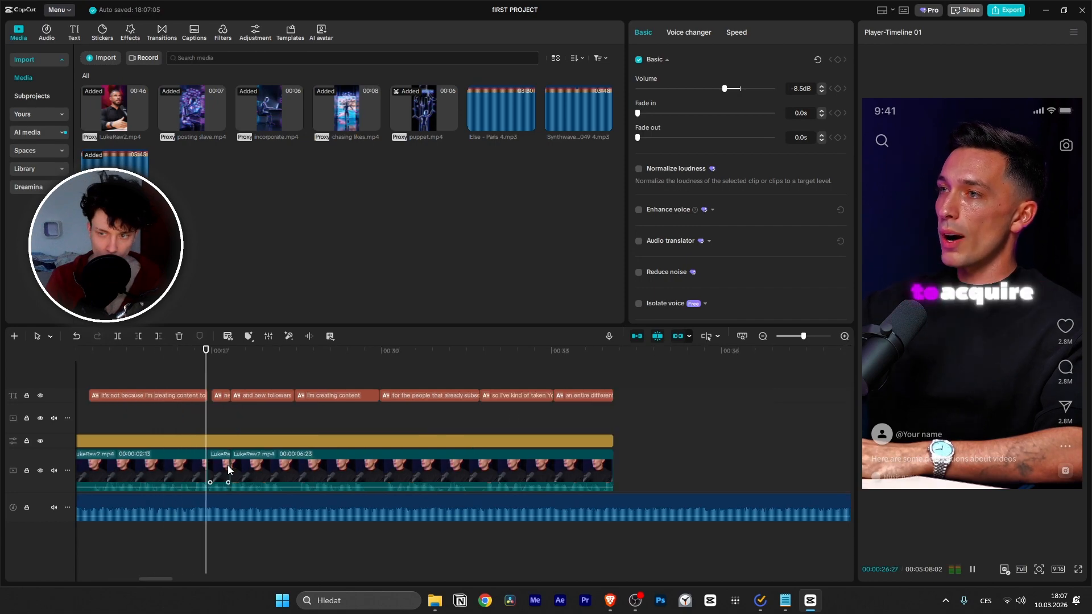
{"action": "scroll", "coordinate": [280, 427], "scroll_direction": "down", "scroll_amount": 4, "text": "ctrl"}
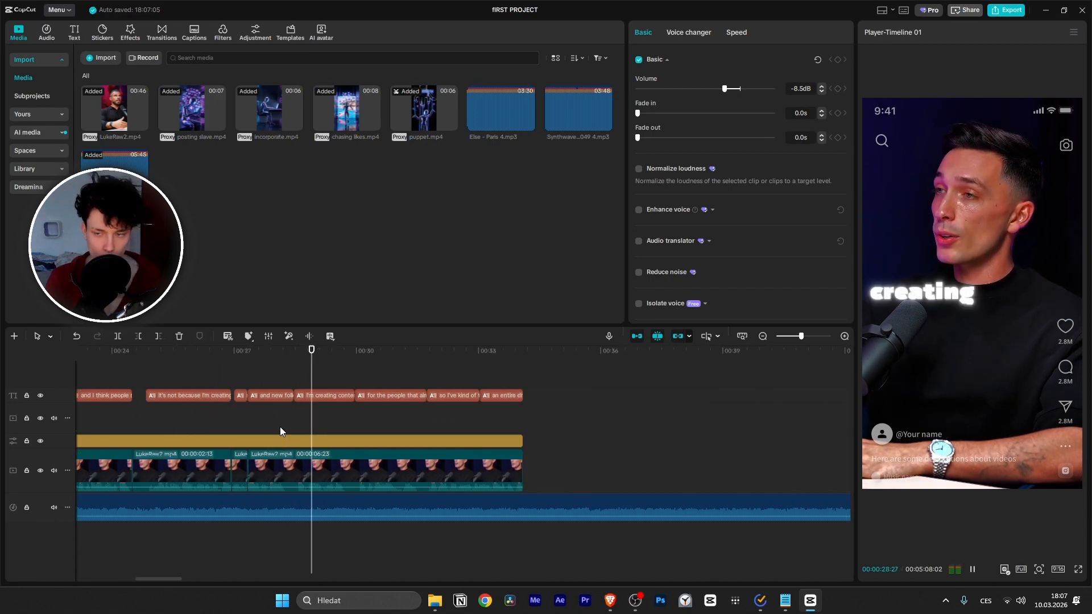
{"action": "scroll", "coordinate": [270, 427], "scroll_direction": "down", "scroll_amount": 2, "text": "ctrl"}
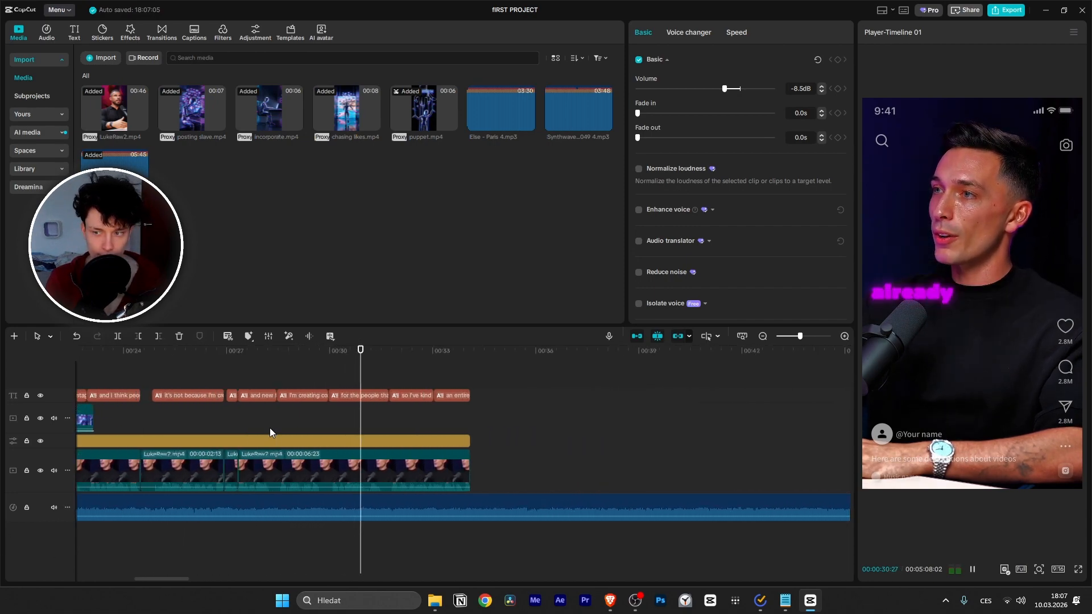
{"action": "scroll", "coordinate": [269, 428], "scroll_direction": "up", "scroll_amount": 3, "text": "ctrl"}
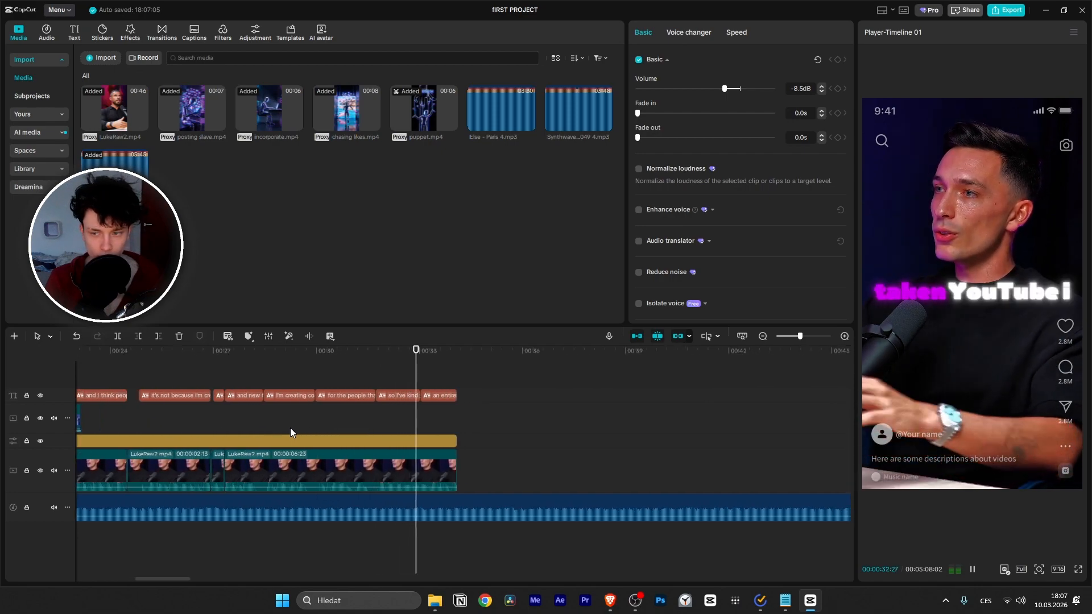
{"action": "key", "text": "space"}
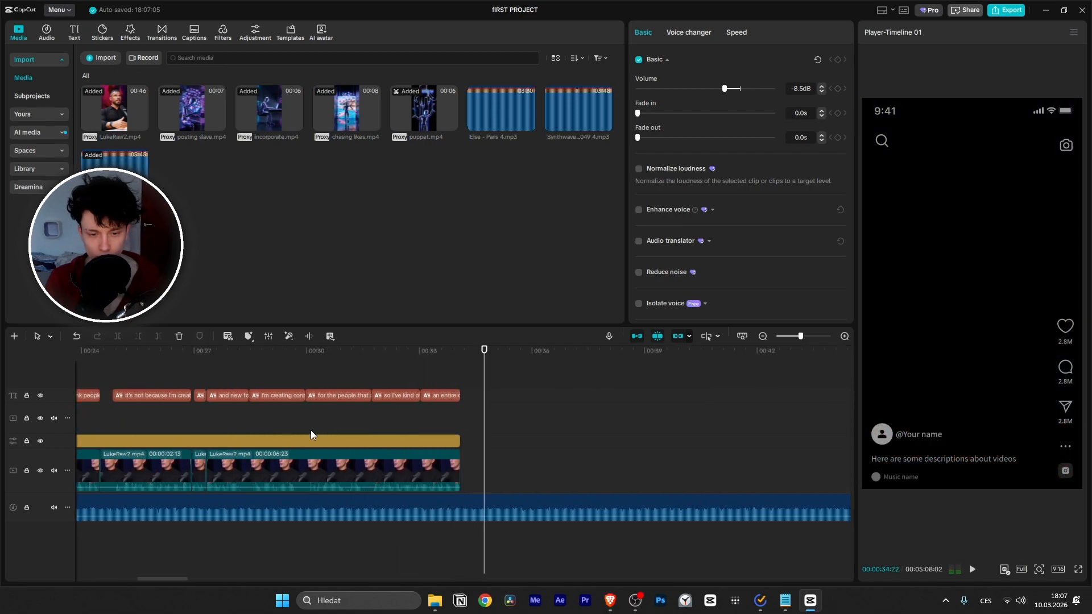
Step: Trim the end of the second music piece back to the end of the talking-head video
{"action": "scroll", "coordinate": [441, 455], "scroll_direction": "down", "scroll_amount": 8, "text": "ctrl"}
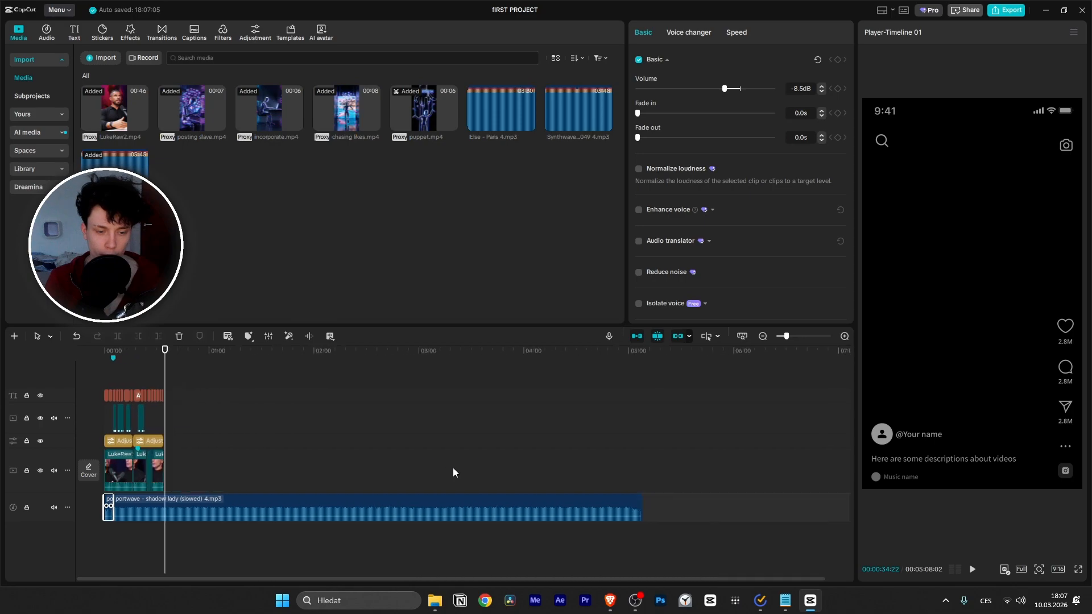
{"action": "left_click_drag", "start_coordinate": [466, 500], "coordinate": [145, 494]}
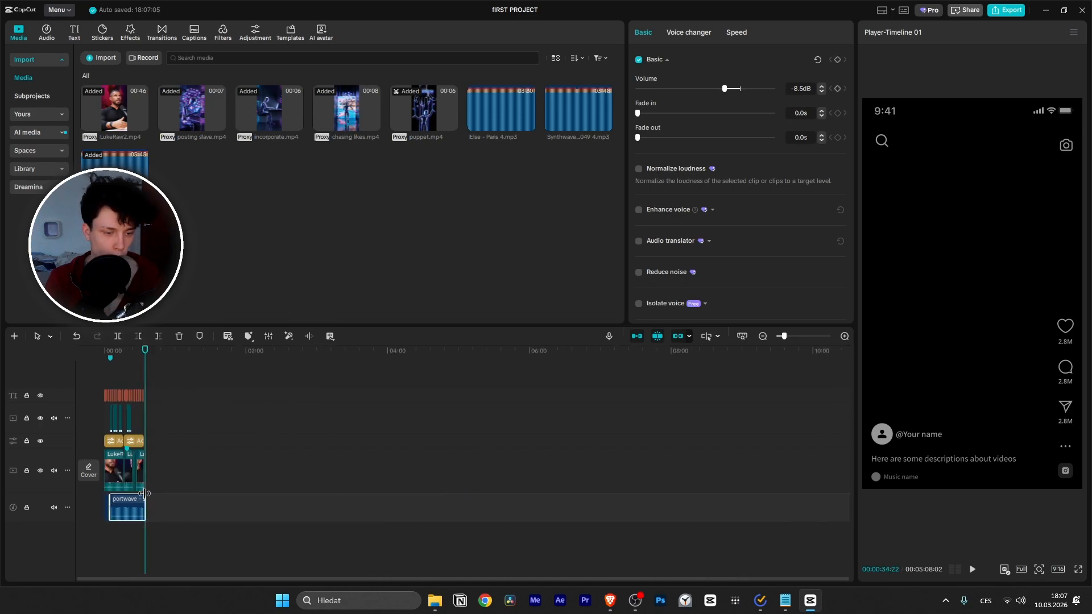
{"action": "scroll", "coordinate": [146, 499], "scroll_direction": "up", "scroll_amount": 8, "text": "ctrl"}
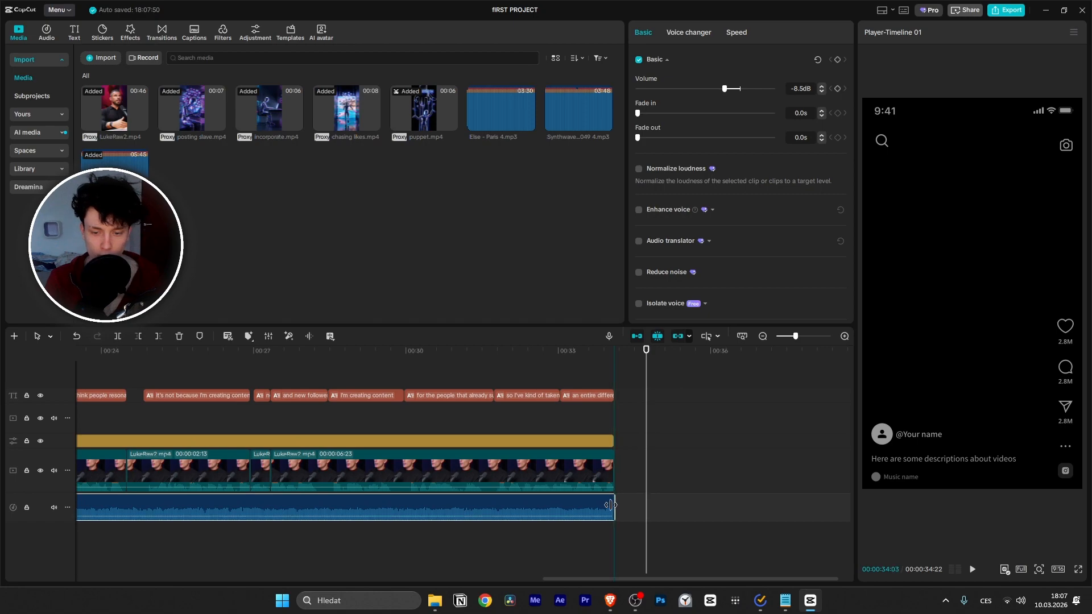
Step: Play the video's ending and its opening seconds with the trimmed music
{"action": "left_click_drag", "start_coordinate": [622, 351], "coordinate": [572, 350]}
{"action": "key", "text": "space"}
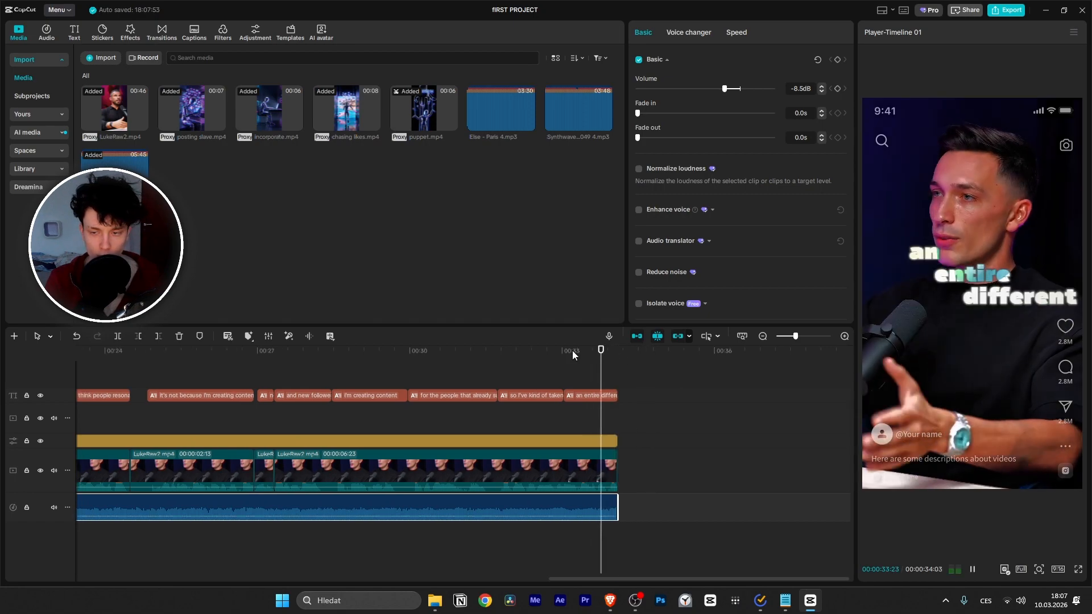
{"action": "key", "text": "space"}
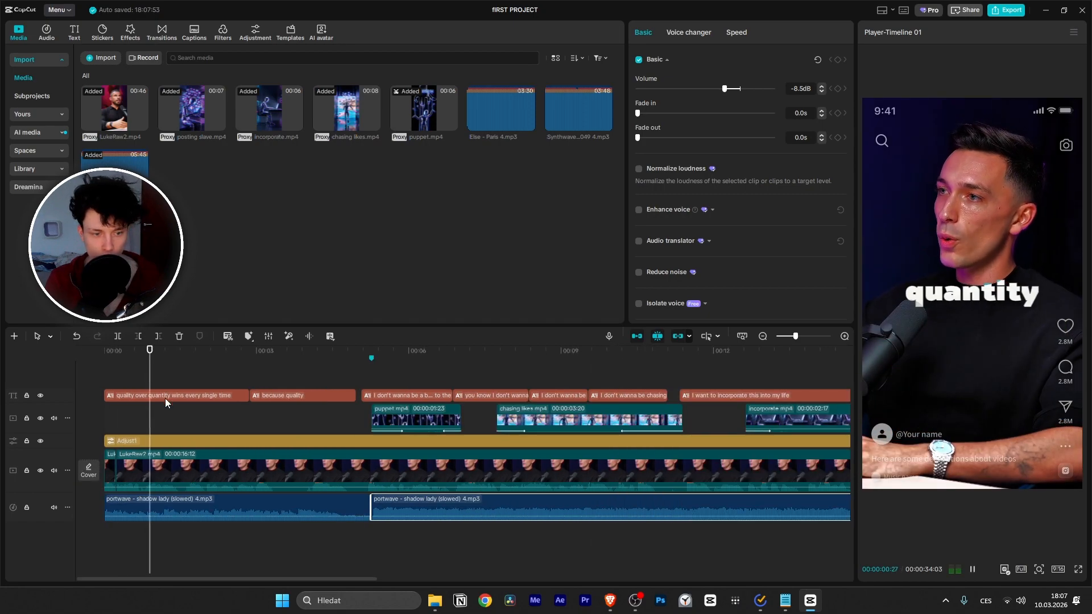
{"action": "key", "text": "space"}
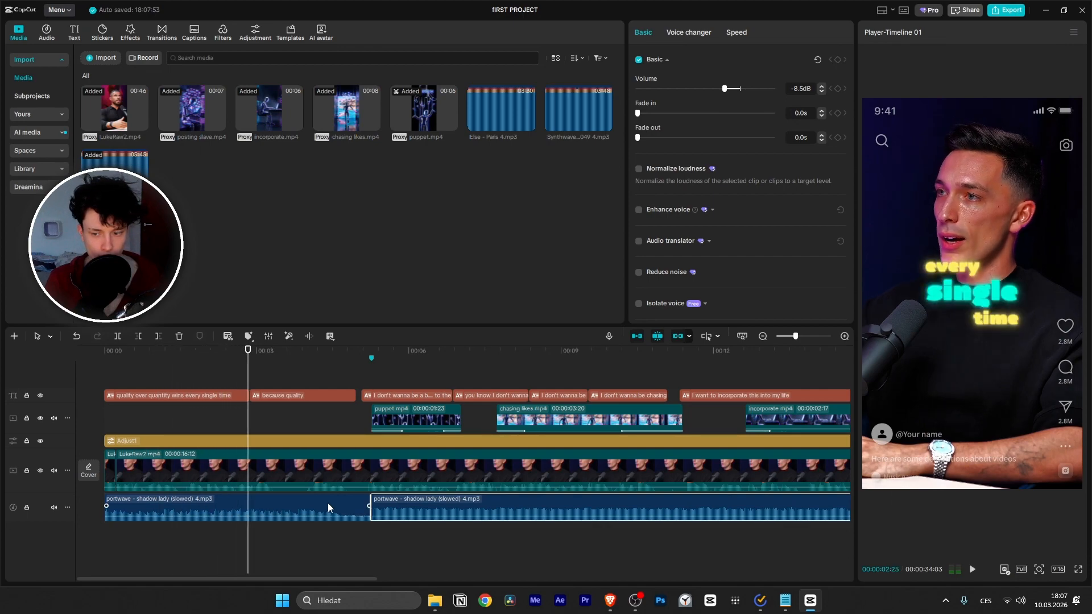
Step: Show the audio level meter and play up to the puppet.mp4 clip to check the combined voice and music levels
{"action": "left_click", "coordinate": [955, 571]}
{"action": "key", "text": "space"}
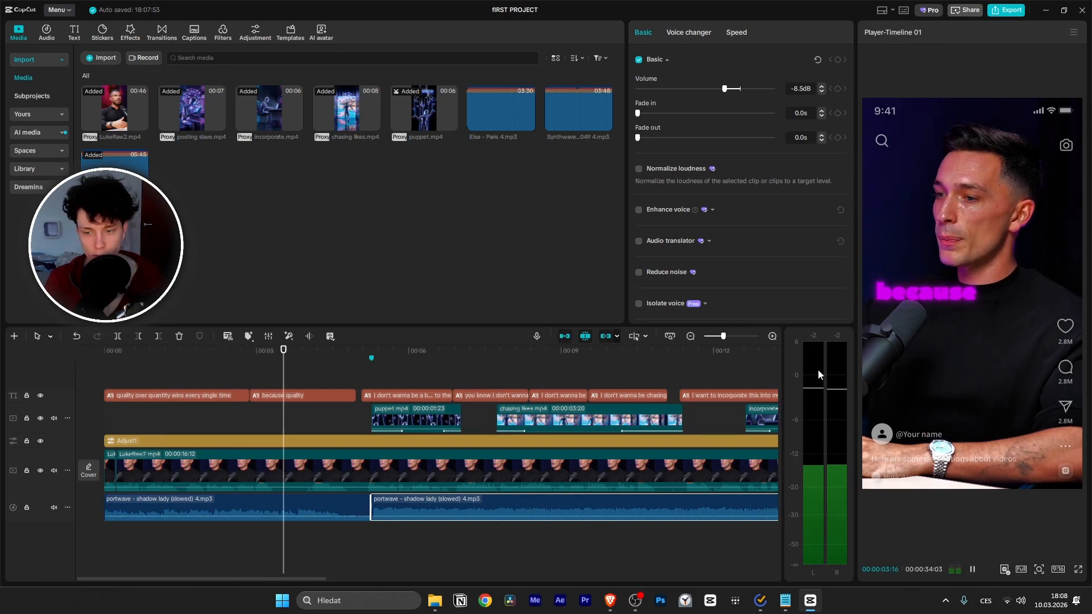
{"action": "key", "text": "space"}
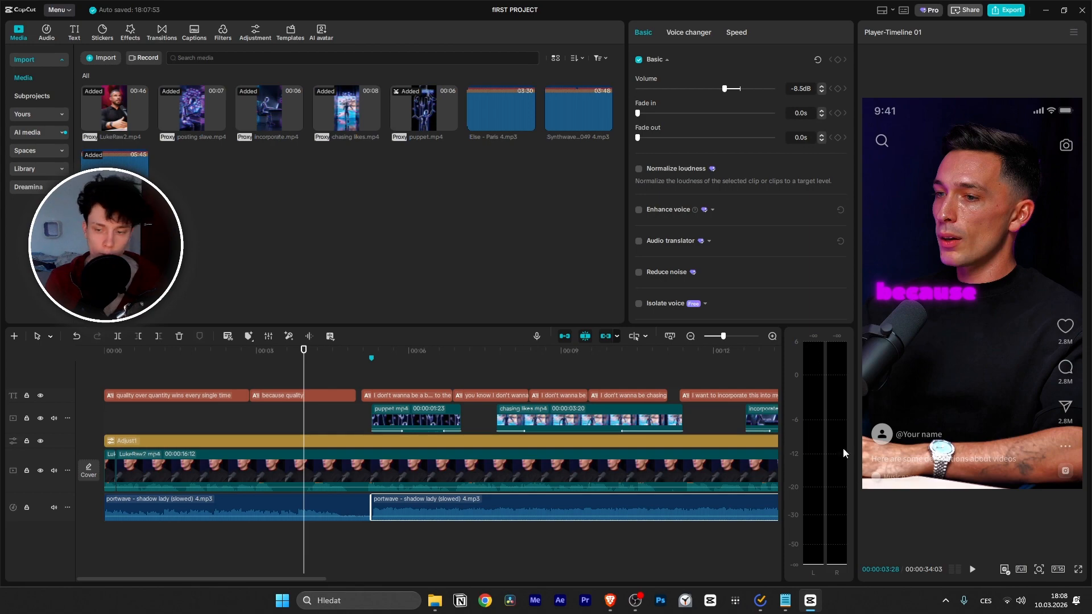
{"action": "left_click", "coordinate": [955, 569]}
{"action": "left_click", "coordinate": [955, 570]}
{"action": "key", "text": "space"}
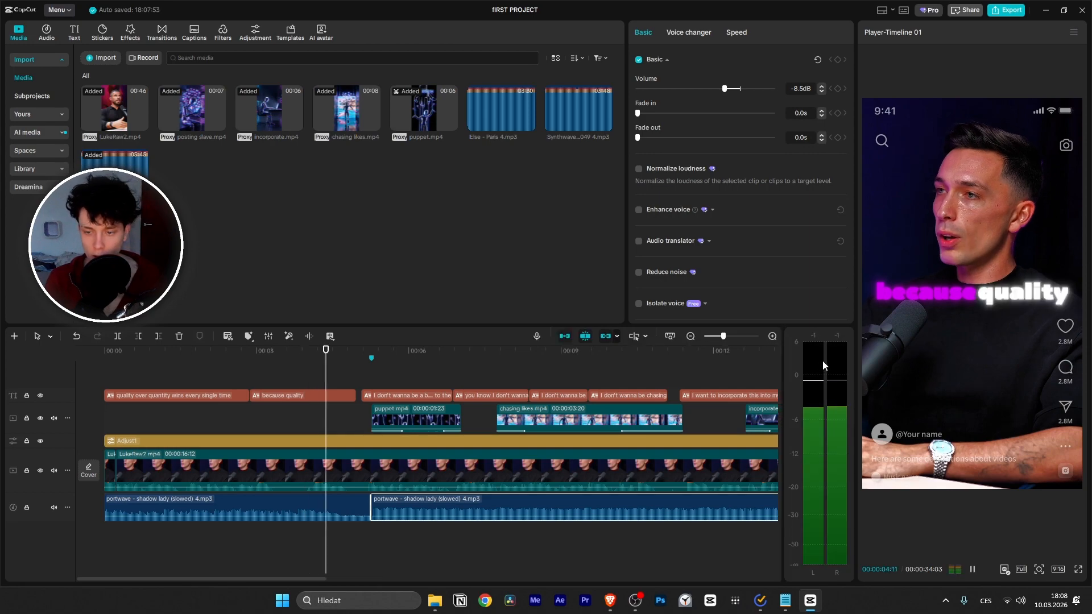
{"action": "key", "text": "space"}
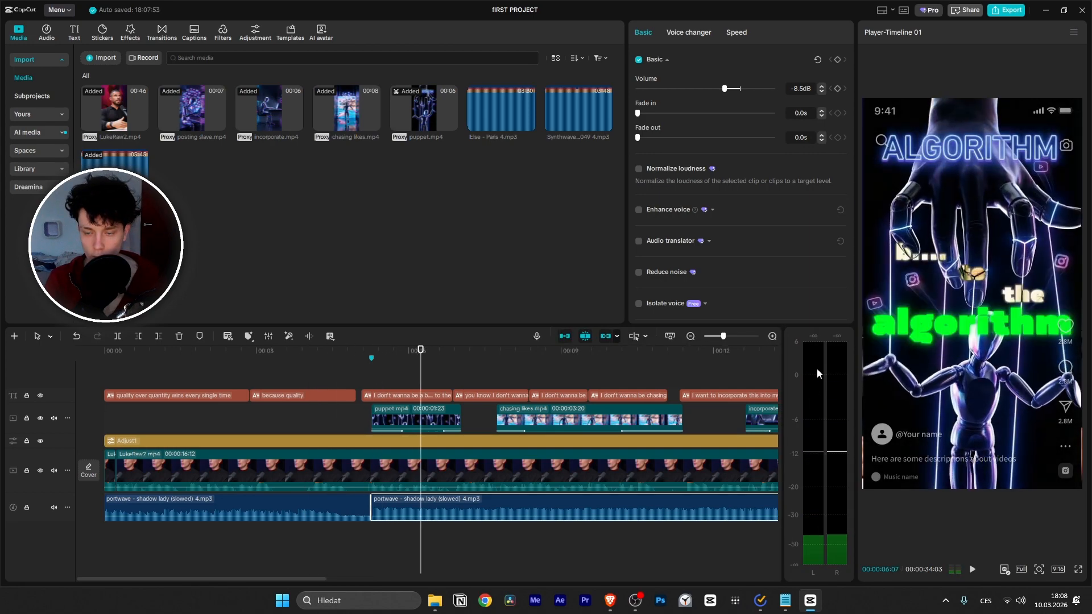
Step: Raise the second music piece's volume to 12.2 dB, test it against the level meter, and lower it again
{"action": "left_click_drag", "start_coordinate": [610, 516], "coordinate": [609, 495]}
{"action": "key", "text": "space"}
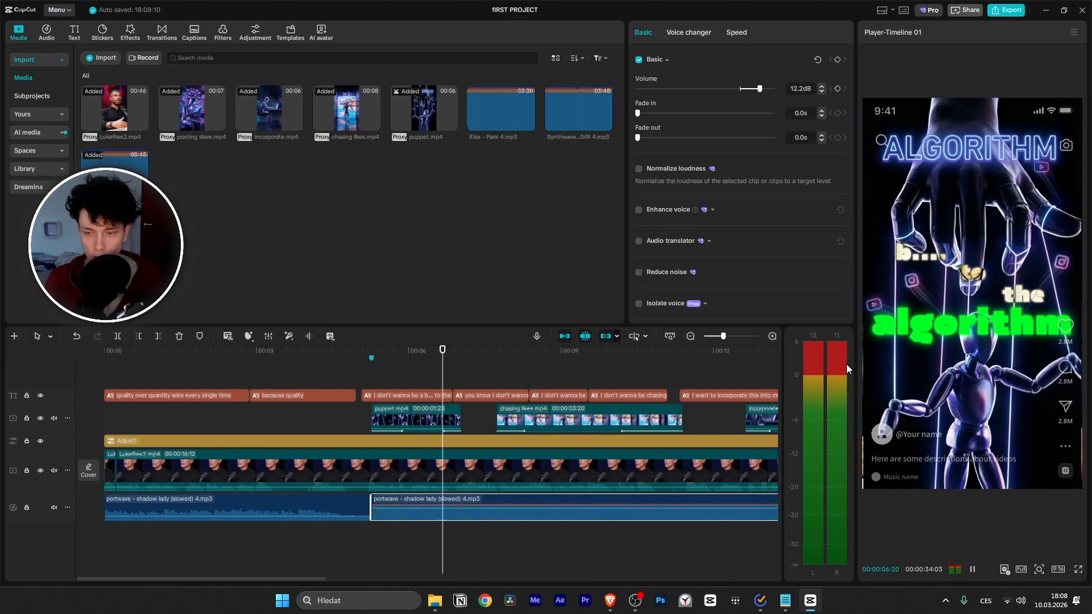
{"action": "key", "text": "space"}
{"action": "left_click_drag", "start_coordinate": [597, 508], "coordinate": [598, 514]}
Step: Select both music pieces and play the opening from the start while watching the level meter
{"action": "left_click", "coordinate": [339, 508]}
{"action": "left_click_drag", "start_coordinate": [462, 371], "coordinate": [108, 417]}
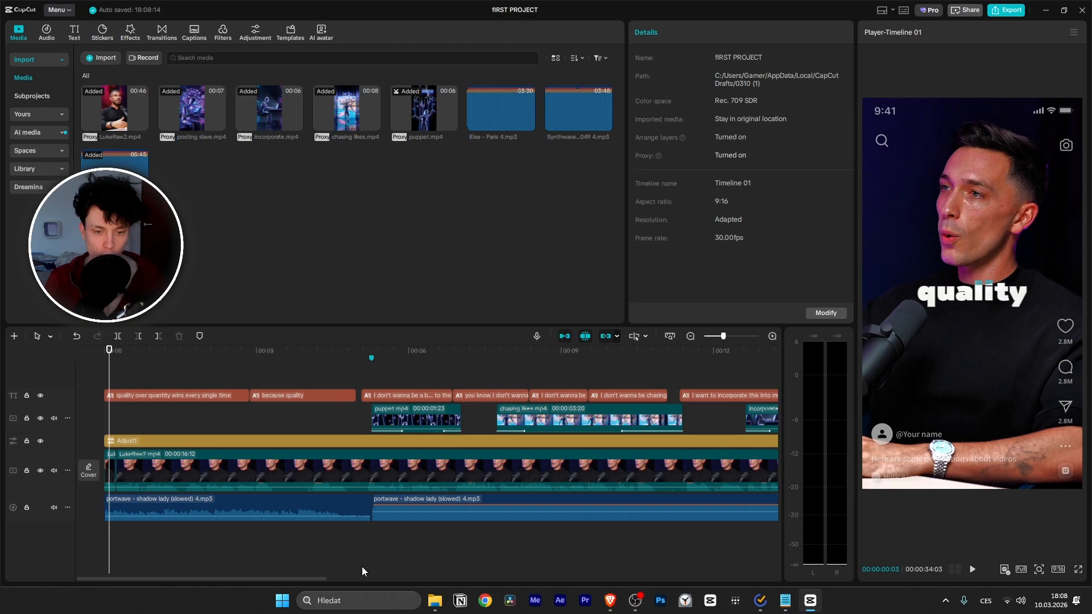
{"action": "left_click", "coordinate": [279, 510]}
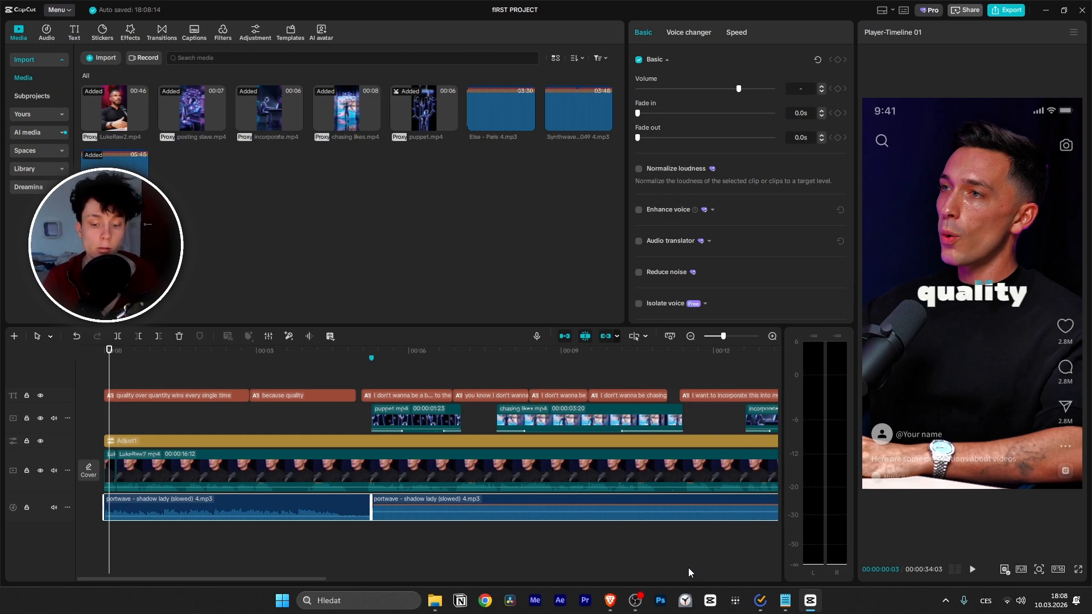
{"action": "left_click_drag", "start_coordinate": [109, 376], "coordinate": [78, 376]}
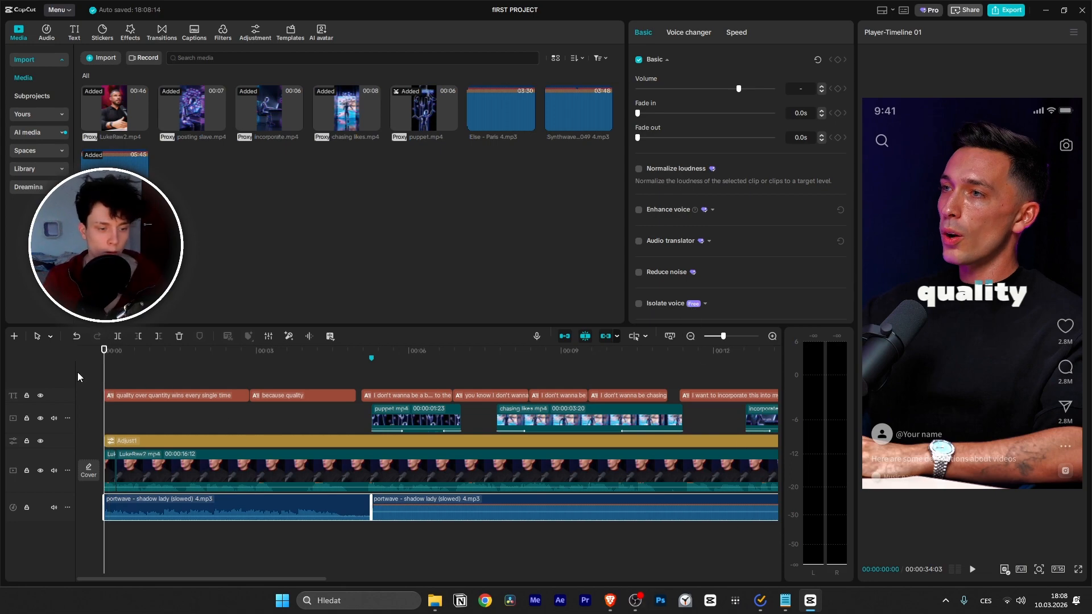
{"action": "key", "text": "space"}
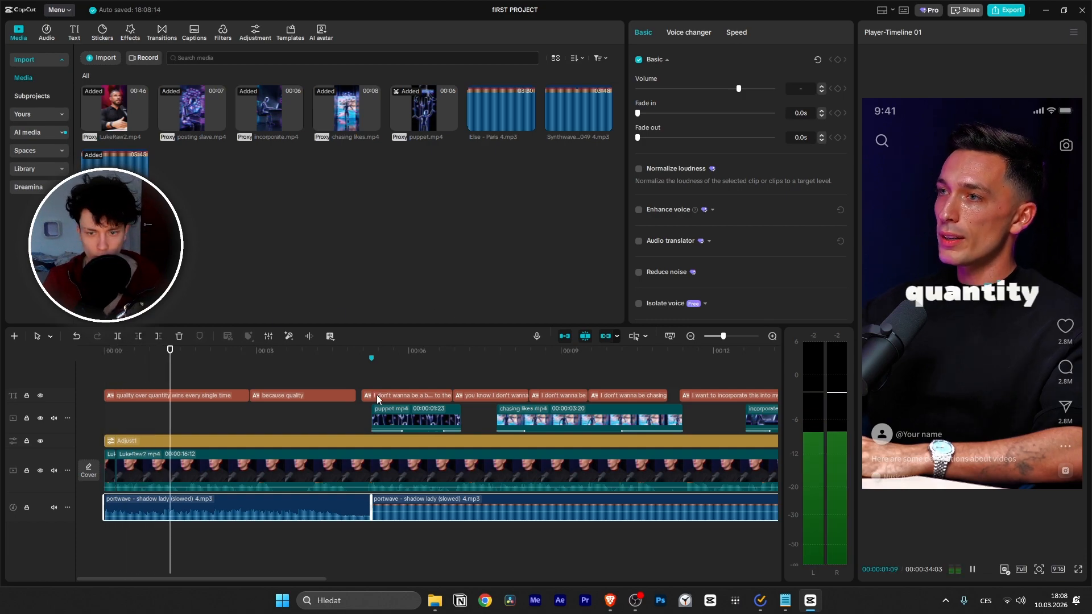
Step: Replay the opening from the start several times while watching the level meter
{"action": "left_click", "coordinate": [183, 388]}
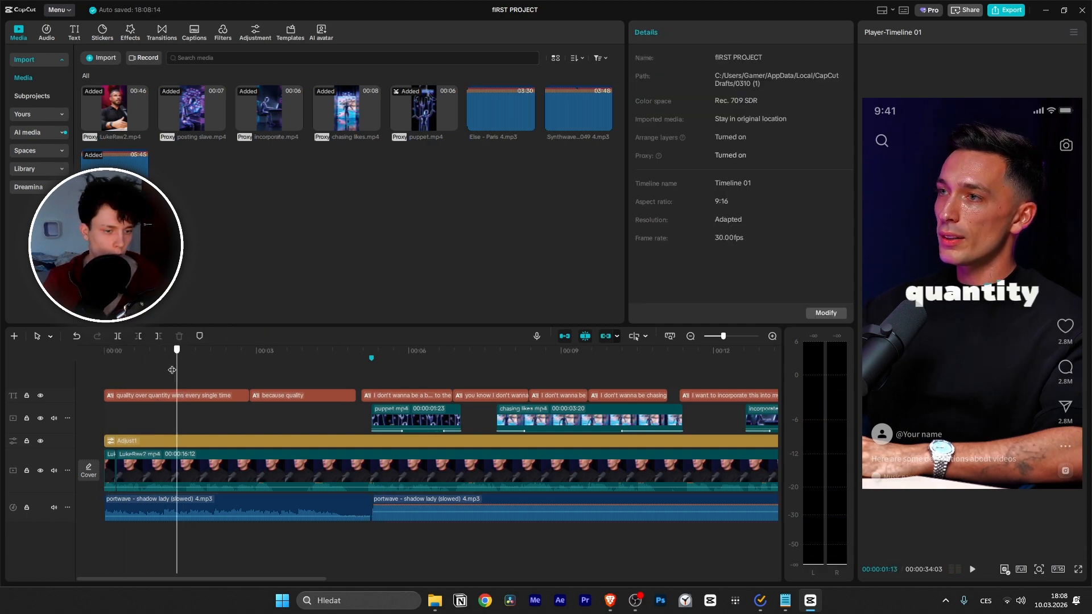
{"action": "left_click", "coordinate": [83, 378]}
{"action": "key", "text": "space"}
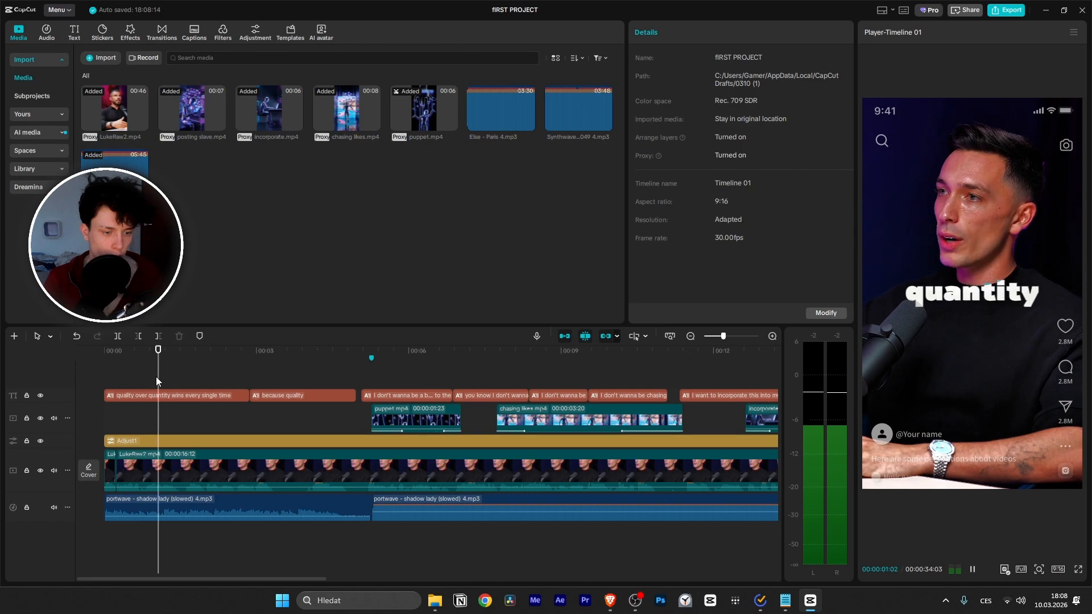
{"action": "key", "text": "space"}
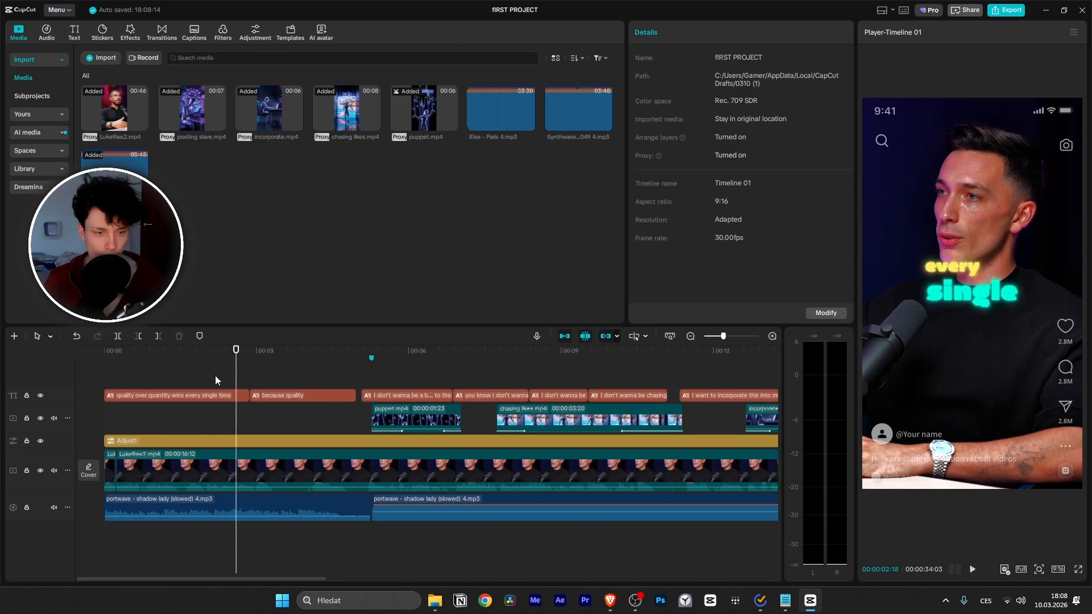
{"action": "key", "text": "Home"}
{"action": "key", "text": "space"}
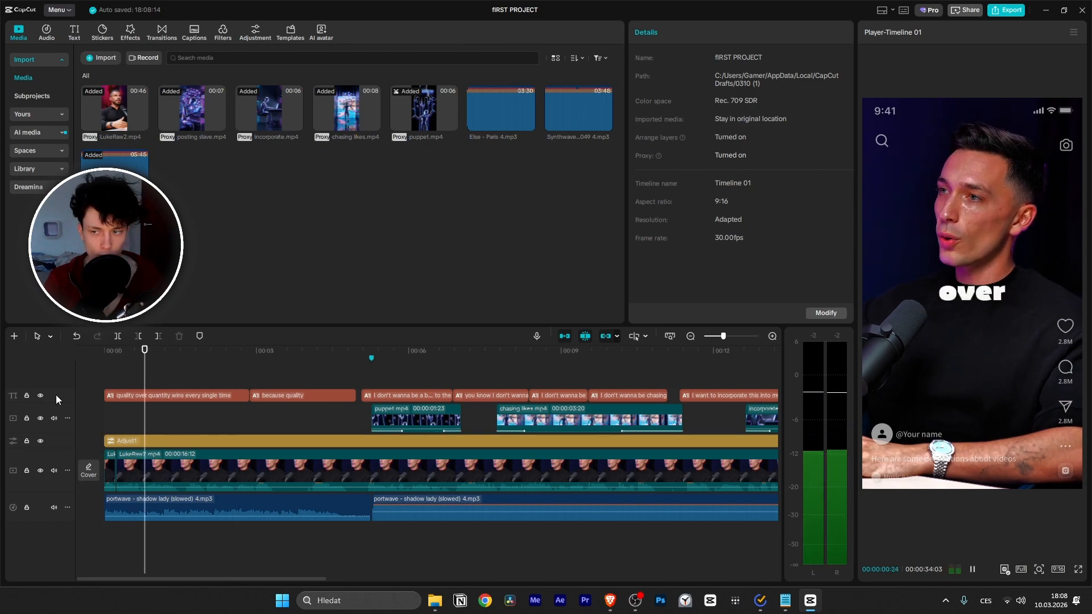
Step: Lower the second music piece's volume to -4.1 dB and return the playhead to the "because quality" caption
{"action": "left_click", "coordinate": [376, 510]}
{"action": "left_click_drag", "start_coordinate": [392, 517], "coordinate": [396, 514]}
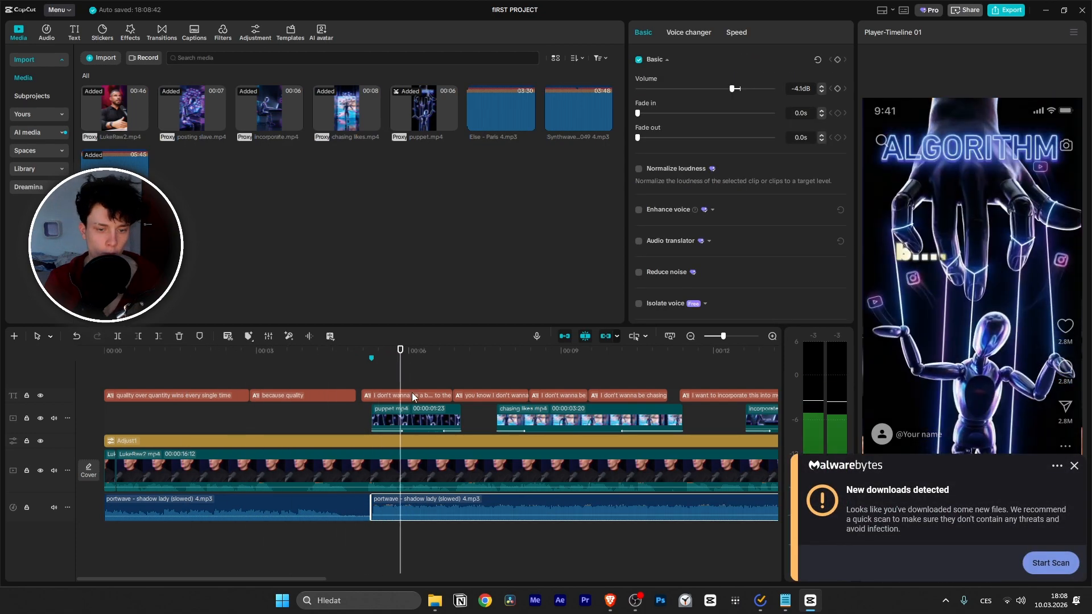
{"action": "left_click_drag", "start_coordinate": [410, 380], "coordinate": [275, 387]}
Step: Set the first music piece's volume to -10 dB and play the opening from the start to check it
{"action": "left_click", "coordinate": [318, 509]}
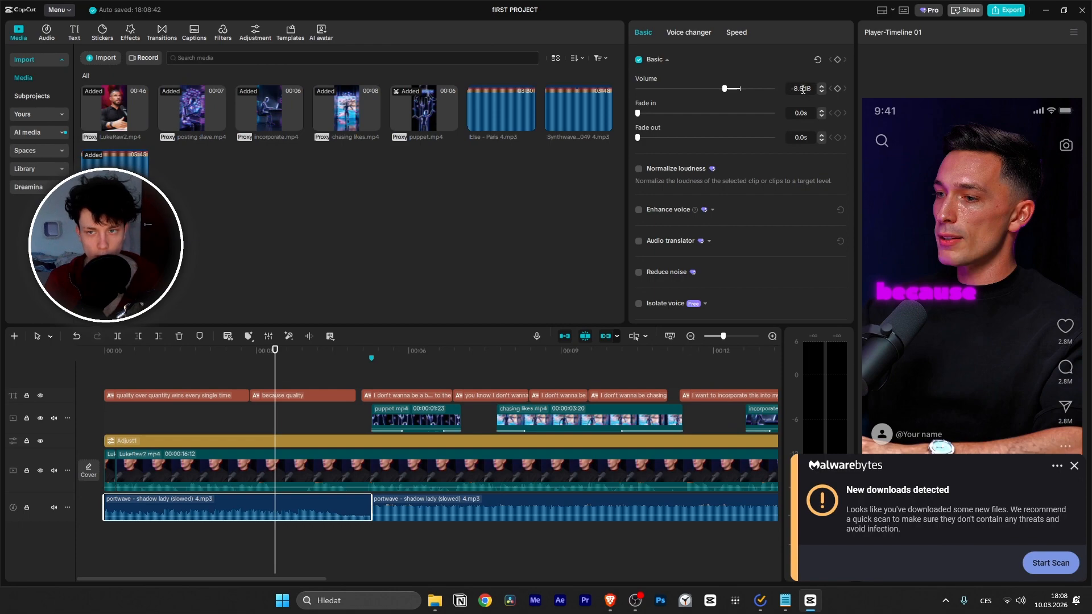
{"action": "type", "text": "10"}
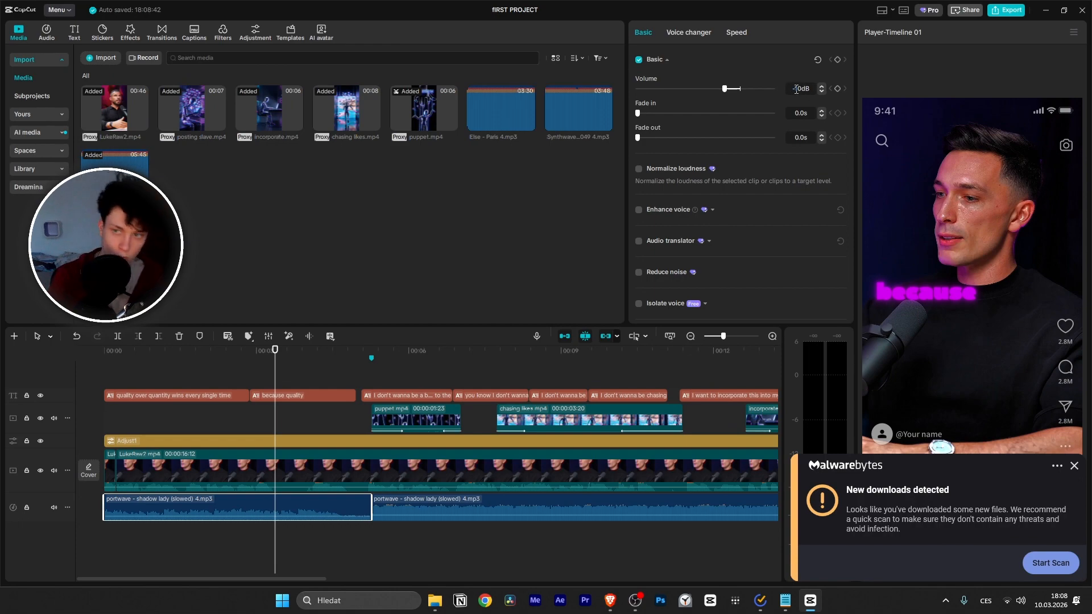
{"action": "key", "text": "Return"}
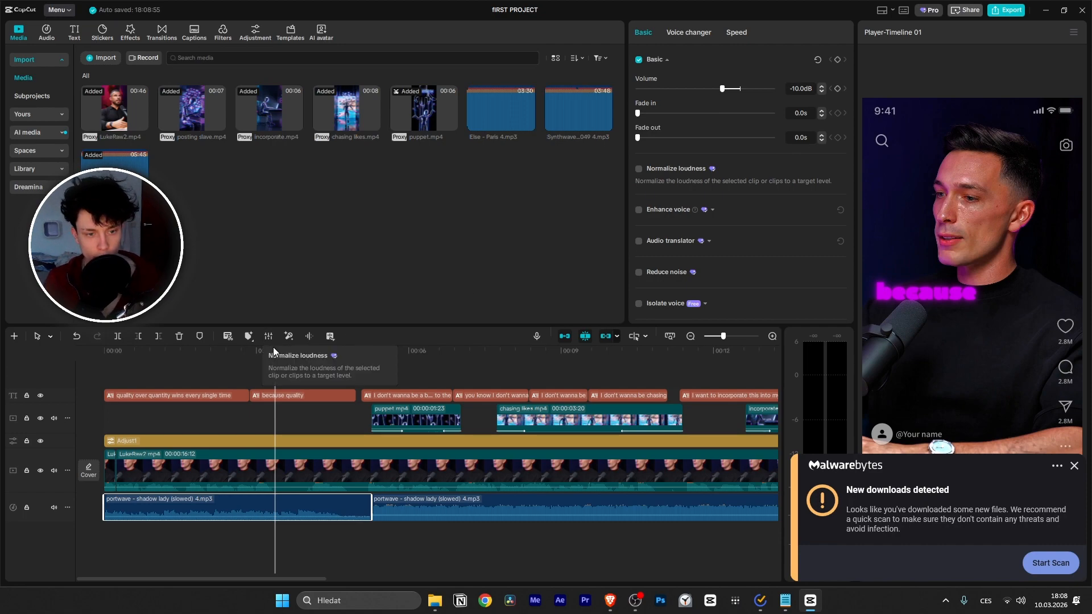
{"action": "left_click_drag", "start_coordinate": [275, 354], "coordinate": [3, 385]}
{"action": "key", "text": "space"}
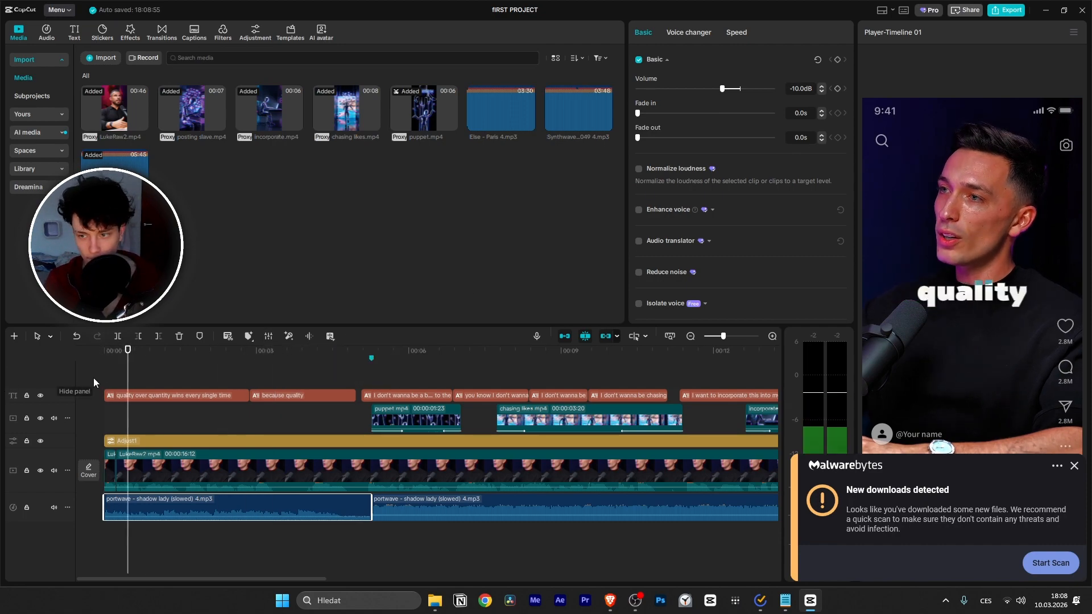
{"action": "scroll", "coordinate": [162, 430], "scroll_direction": "up", "scroll_amount": 2}
{"action": "scroll", "coordinate": [161, 440], "scroll_direction": "down", "scroll_amount": 3}
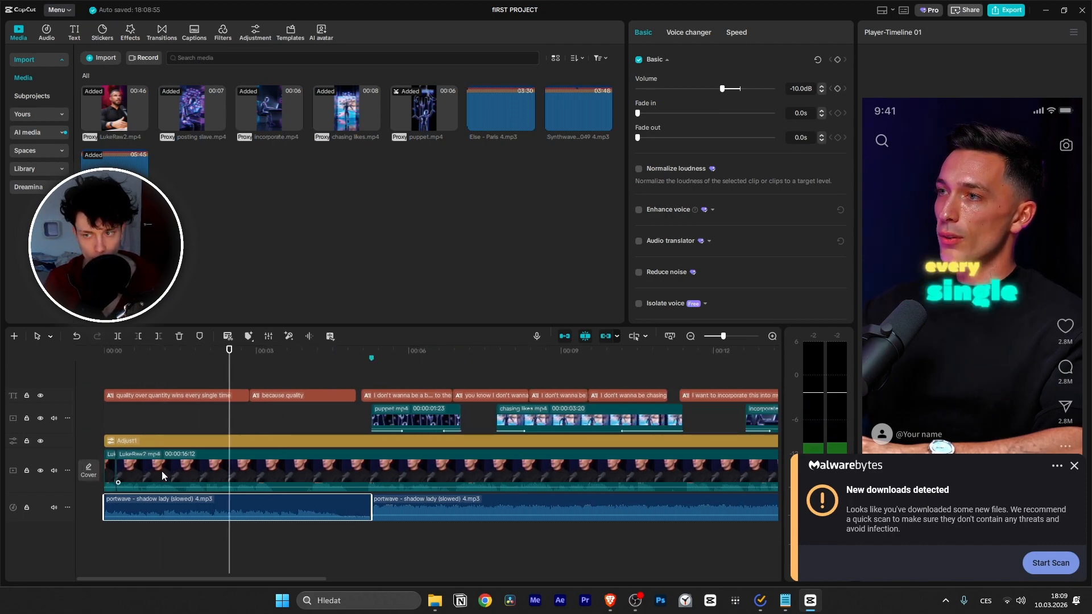
{"action": "scroll", "coordinate": [218, 464], "scroll_direction": "up", "scroll_amount": 2}
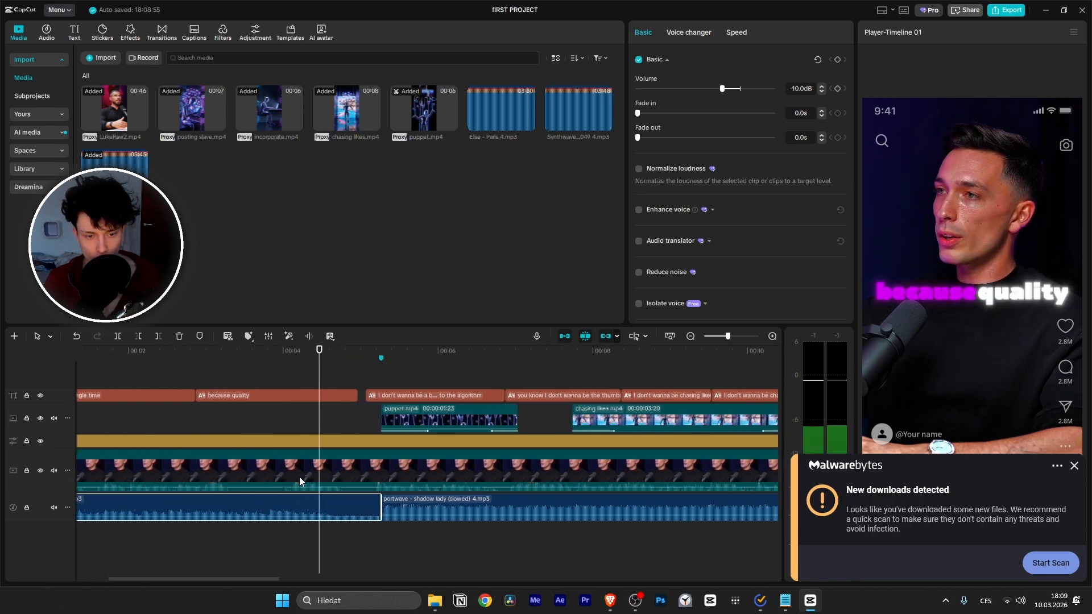
Step: Set the second music piece's volume to -10 dB and play through the puppet.mp4 and chasing likes.mp4 clips
{"action": "left_click", "coordinate": [442, 507]}
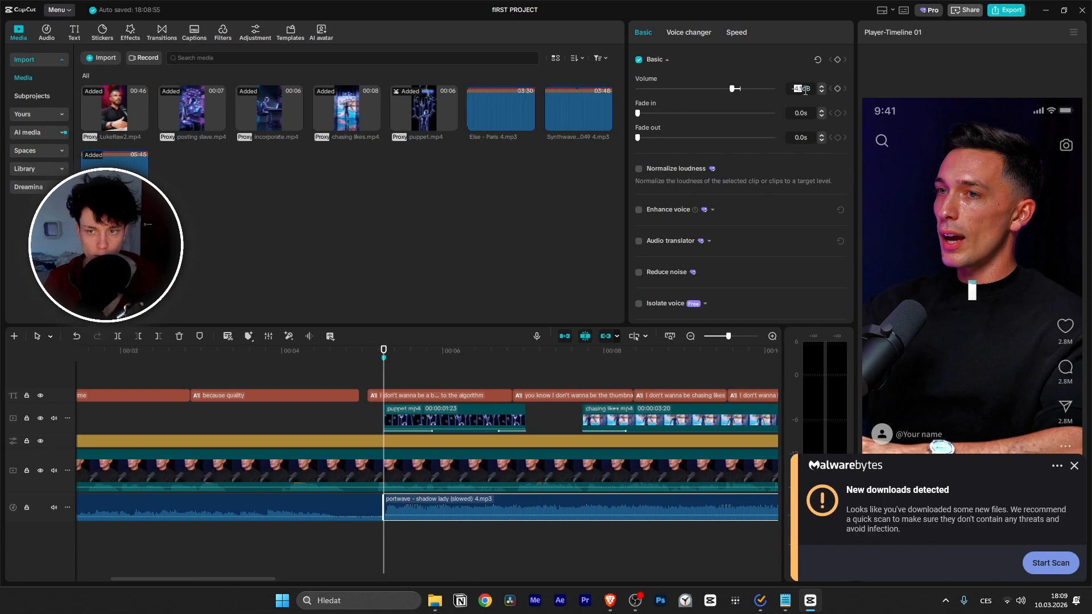
{"action": "type", "text": "-10"}
{"action": "key", "text": "Return"}
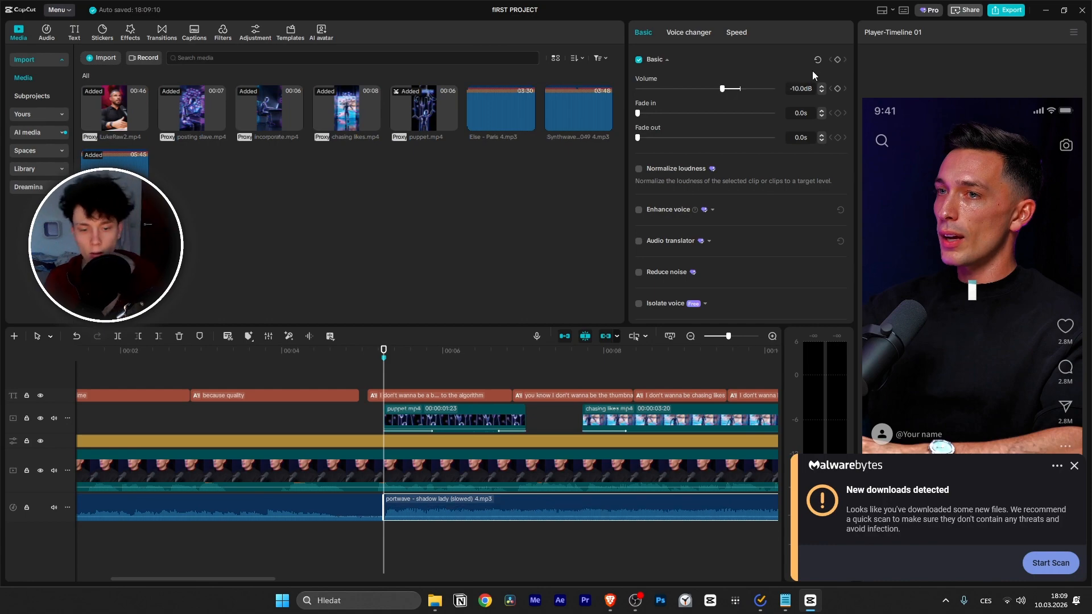
{"action": "left_click", "coordinate": [340, 364]}
{"action": "key", "text": "space"}
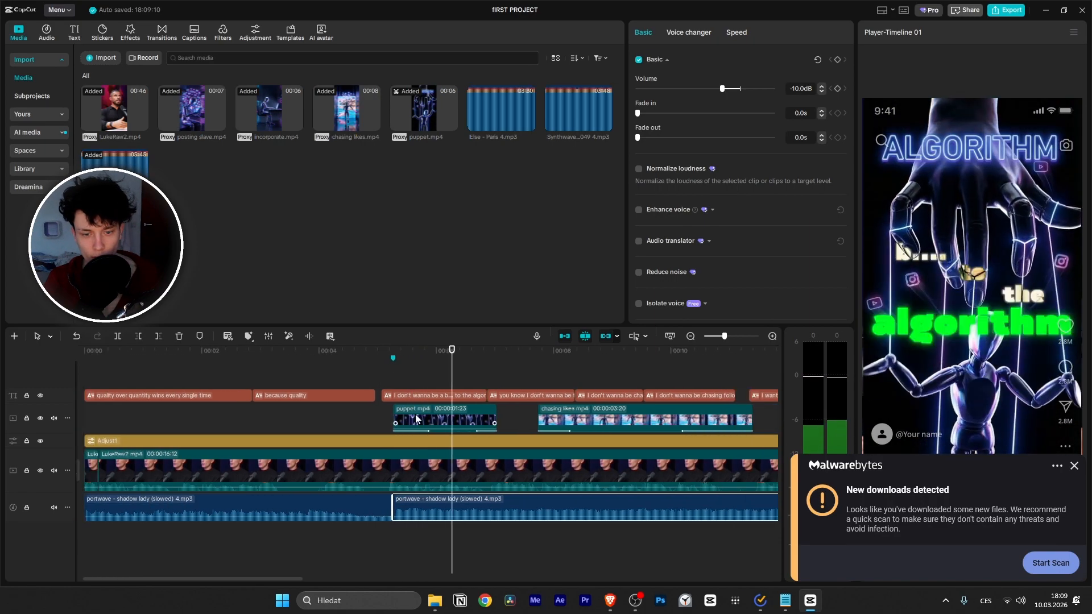
{"action": "scroll", "coordinate": [426, 421], "scroll_direction": "down", "scroll_amount": 4}
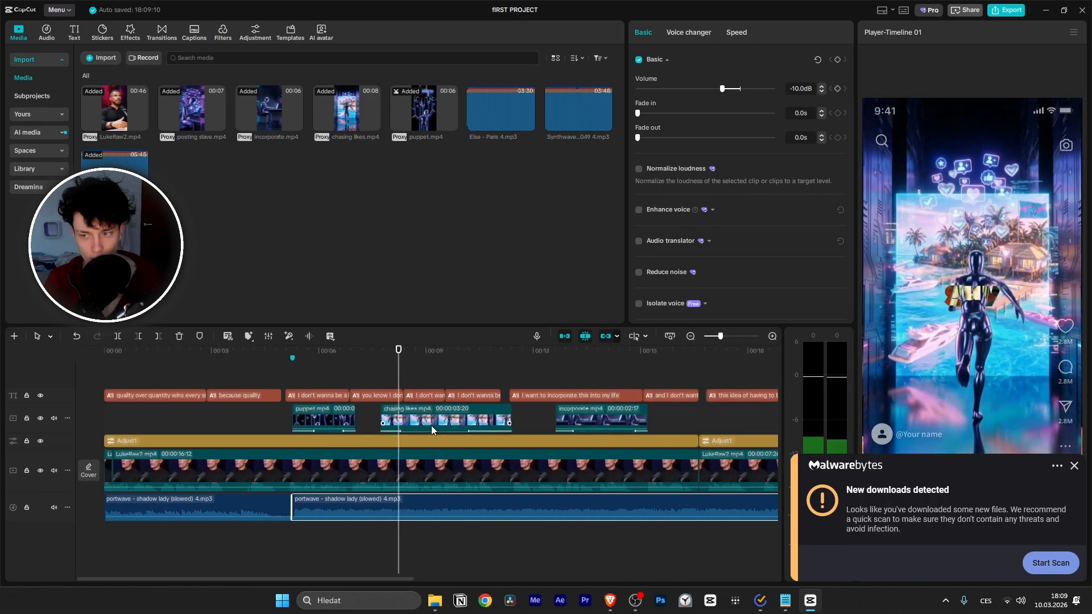
{"action": "scroll", "coordinate": [431, 425], "scroll_direction": "up", "scroll_amount": 3}
{"action": "scroll", "coordinate": [420, 428], "scroll_direction": "down", "scroll_amount": 2}
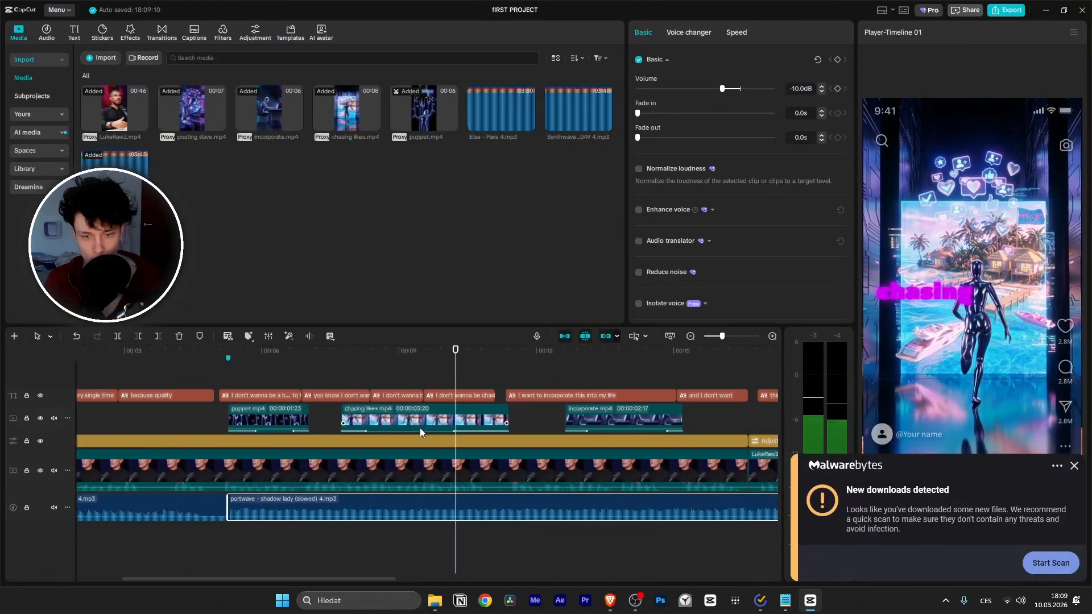
Step: Lower the second music piece's volume gradually to -12.0 dB during playback
{"action": "left_click", "coordinate": [821, 86]}
{"action": "left_click", "coordinate": [822, 91]}
{"action": "left_click", "coordinate": [821, 92]}
{"action": "left_click", "coordinate": [822, 92]}
{"action": "left_click", "coordinate": [822, 91]}
{"action": "left_click", "coordinate": [821, 92]}
{"action": "left_click", "coordinate": [823, 93]}
{"action": "left_click", "coordinate": [823, 92]}
{"action": "left_click", "coordinate": [823, 93]}
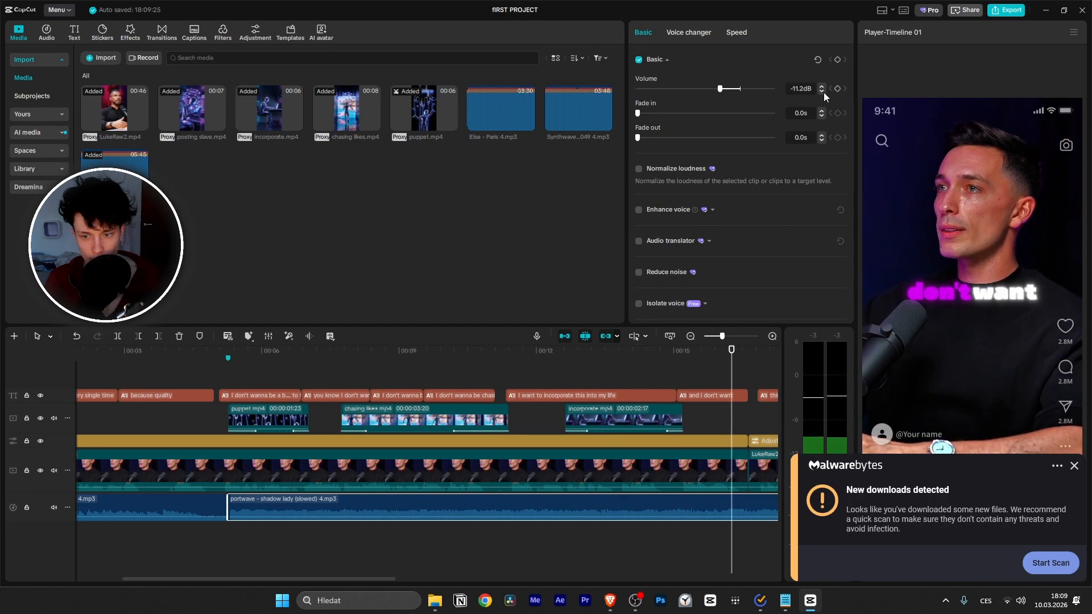
{"action": "left_click", "coordinate": [824, 92]}
{"action": "left_click", "coordinate": [823, 92]}
{"action": "left_click", "coordinate": [823, 92]}
{"action": "left_click", "coordinate": [823, 92]}
{"action": "left_click", "coordinate": [823, 92]}
{"action": "left_click", "coordinate": [823, 92]}
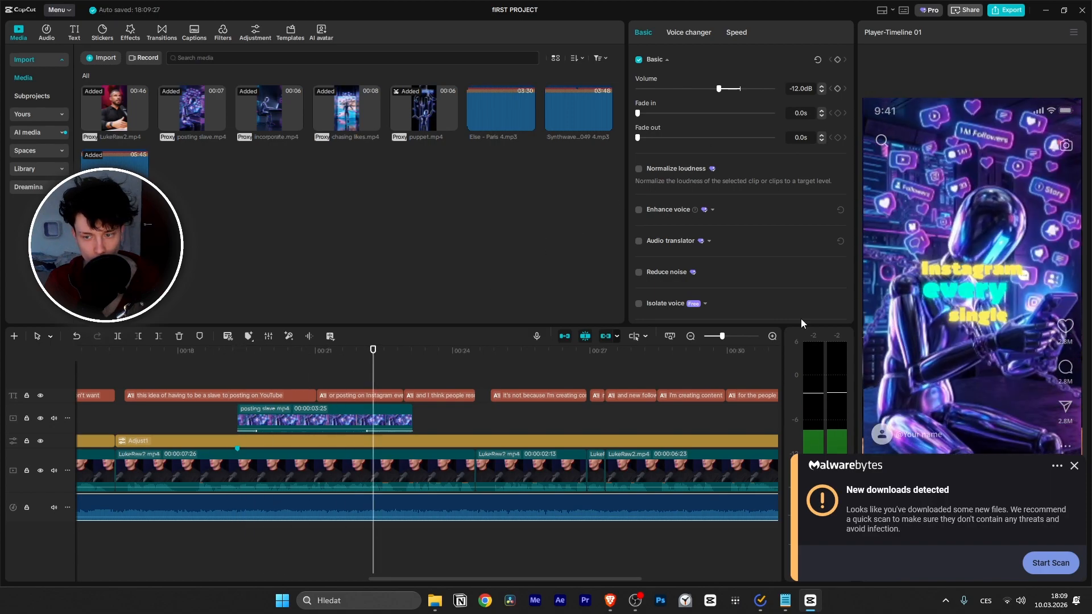
Step: Dismiss the Malwarebytes notification and lower the second music piece's volume to -13.0 dB during playback
{"action": "left_click", "coordinate": [1073, 466]}
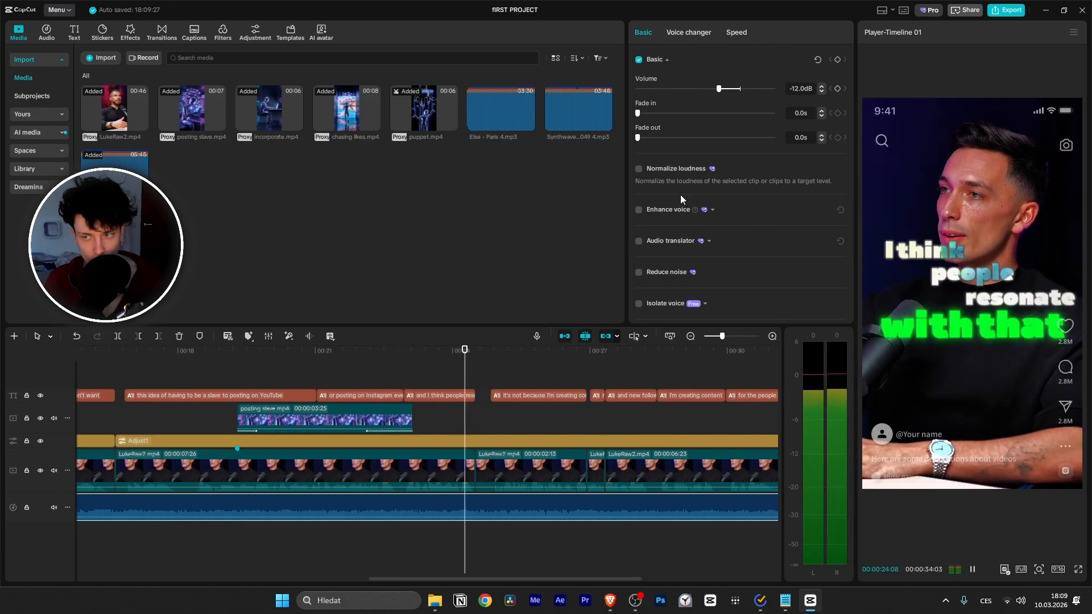
{"action": "left_click", "coordinate": [821, 91]}
{"action": "left_click", "coordinate": [821, 91]}
{"action": "left_click", "coordinate": [821, 91]}
{"action": "left_click", "coordinate": [821, 91]}
{"action": "left_click", "coordinate": [821, 91]}
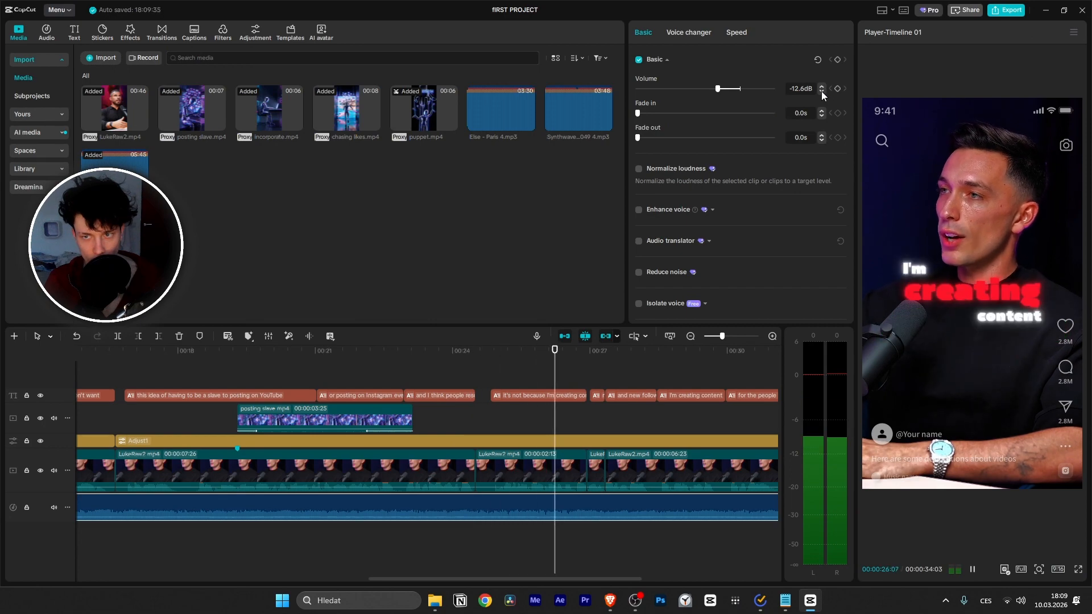
{"action": "left_click", "coordinate": [821, 91]}
{"action": "left_click", "coordinate": [821, 91]}
{"action": "left_click", "coordinate": [821, 91]}
{"action": "left_click", "coordinate": [821, 91]}
{"action": "left_click", "coordinate": [821, 91]}
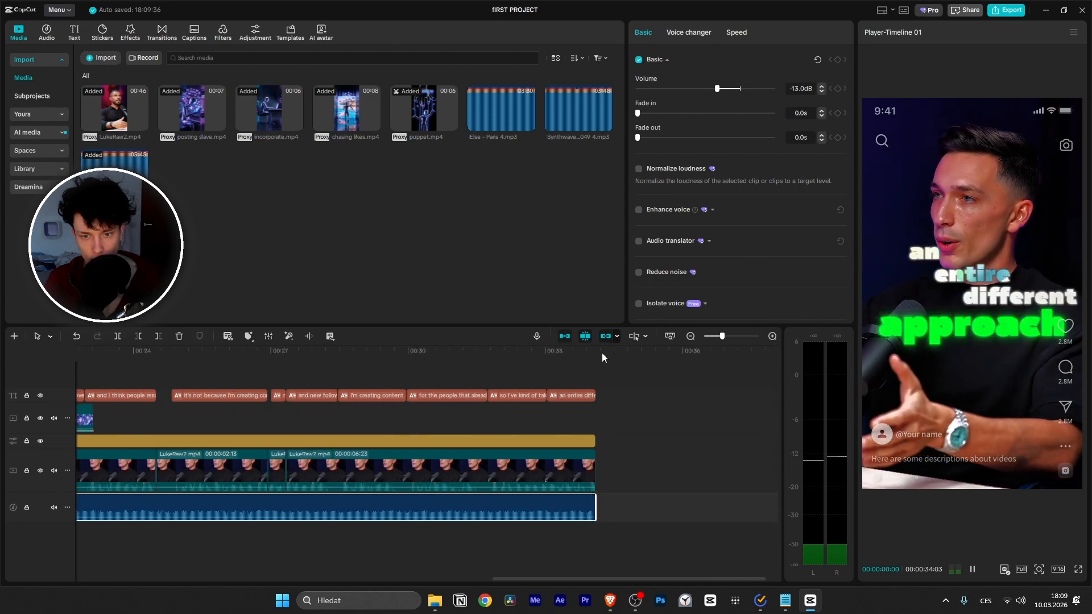
Step: Replay the start of the second music piece over the puppet.mp4 clip and lower its volume to -14.0 dB
{"action": "scroll", "coordinate": [300, 404], "scroll_direction": "down", "scroll_amount": 2}
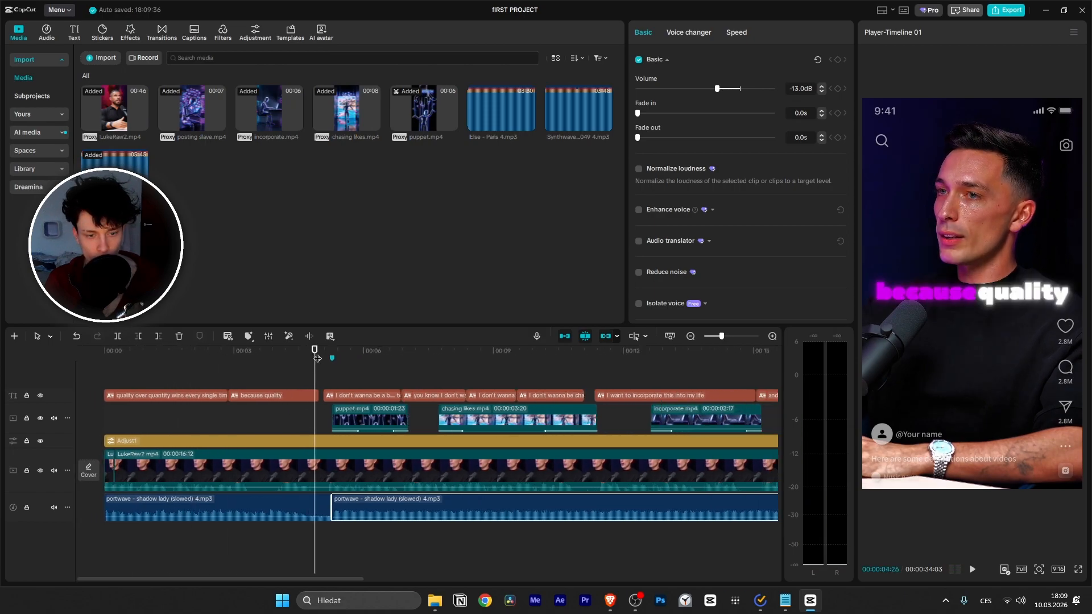
{"action": "scroll", "coordinate": [359, 404], "scroll_direction": "up", "scroll_amount": 2}
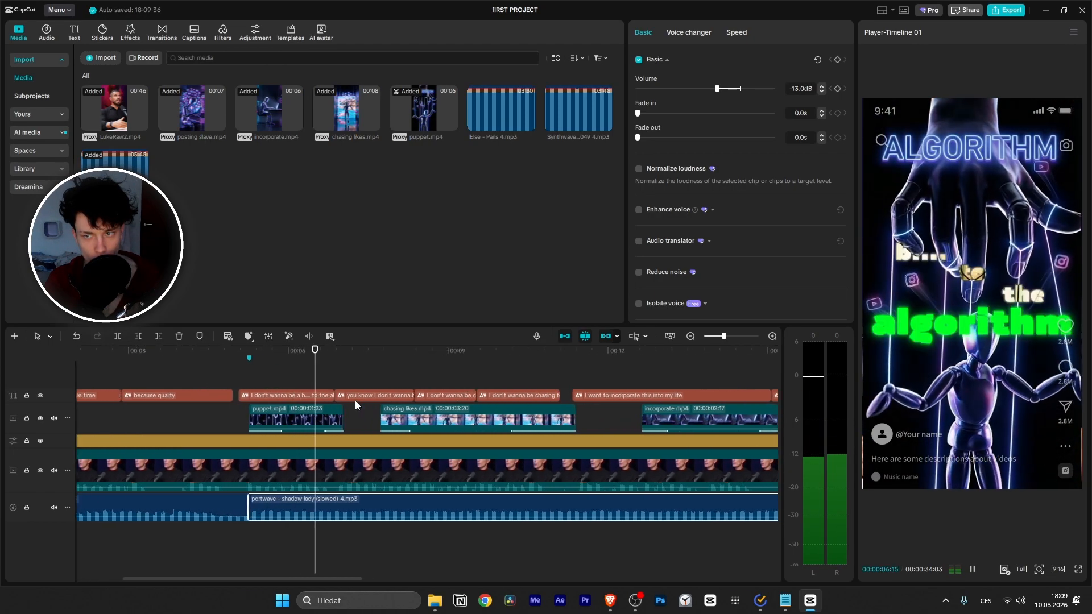
{"action": "scroll", "coordinate": [352, 400], "scroll_direction": "up", "scroll_amount": 1}
{"action": "key", "text": "space"}
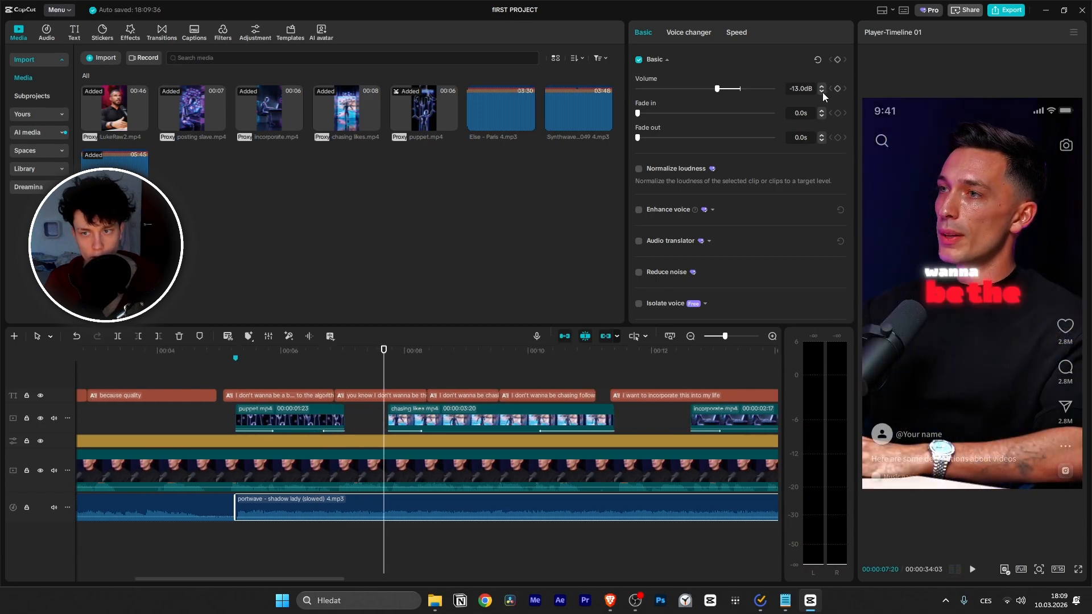
{"action": "left_click", "coordinate": [824, 93]}
{"action": "left_click", "coordinate": [823, 92]}
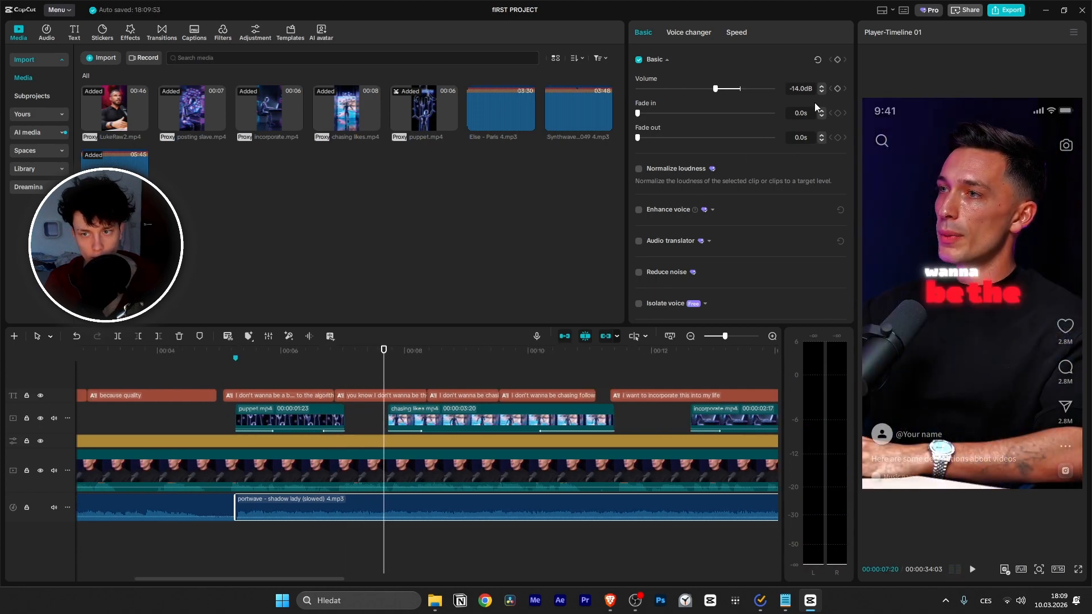
Step: Play the transition between the two music pieces into the puppet.mp4 clip while watching the level meter
{"action": "key", "text": "space"}
{"action": "left_click_drag", "start_coordinate": [408, 352], "coordinate": [182, 388]}
{"action": "key", "text": "space"}
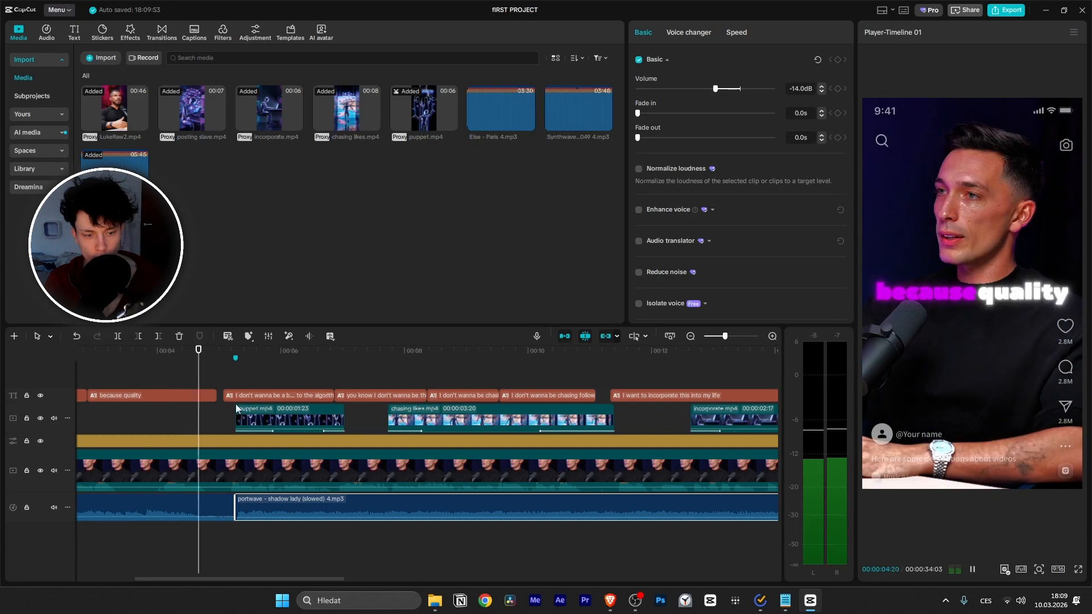
{"action": "left_click", "coordinate": [268, 424]}
{"action": "scroll", "coordinate": [267, 424], "scroll_direction": "down", "scroll_amount": 1}
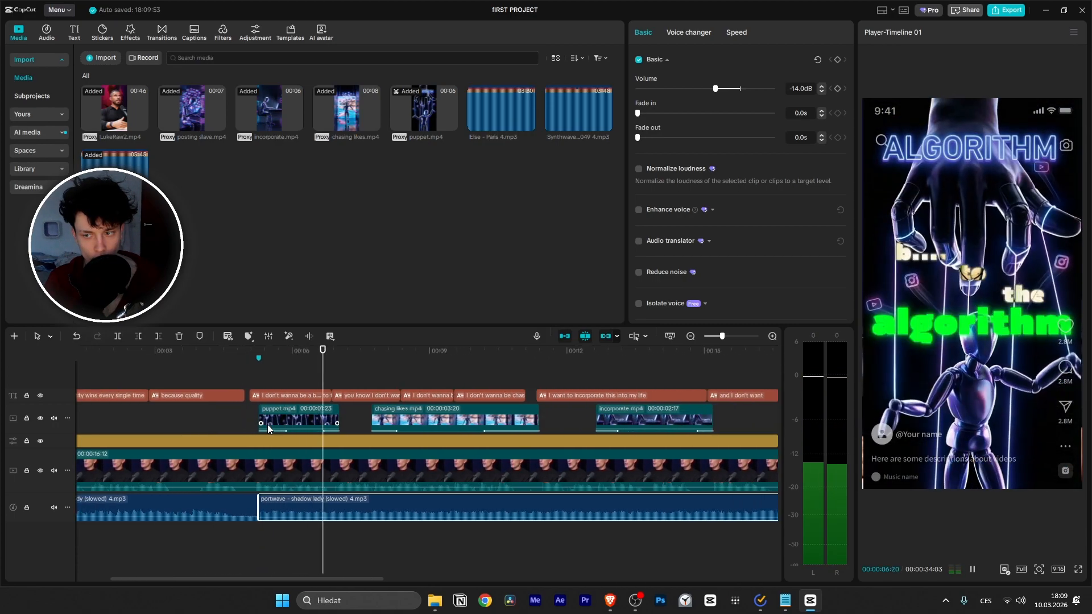
{"action": "scroll", "coordinate": [268, 424], "scroll_direction": "up", "scroll_amount": 2}
{"action": "scroll", "coordinate": [268, 424], "scroll_direction": "down", "scroll_amount": 2}
{"action": "key", "text": "space"}
{"action": "left_click_drag", "start_coordinate": [386, 349], "coordinate": [204, 397]}
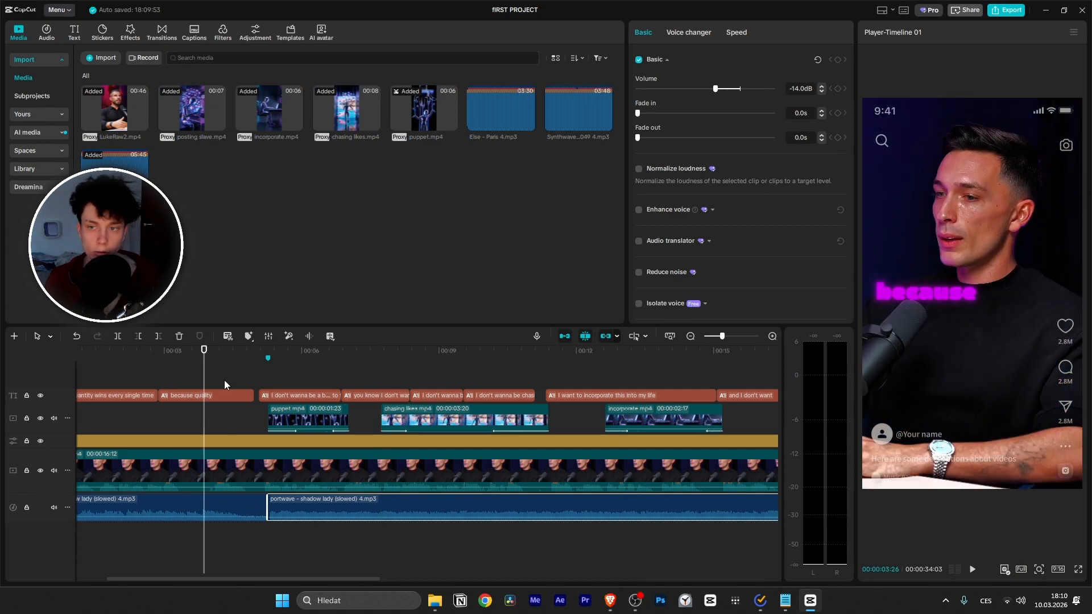
Step: Compare the volume settings of the first and second music pieces
{"action": "left_click", "coordinate": [235, 497]}
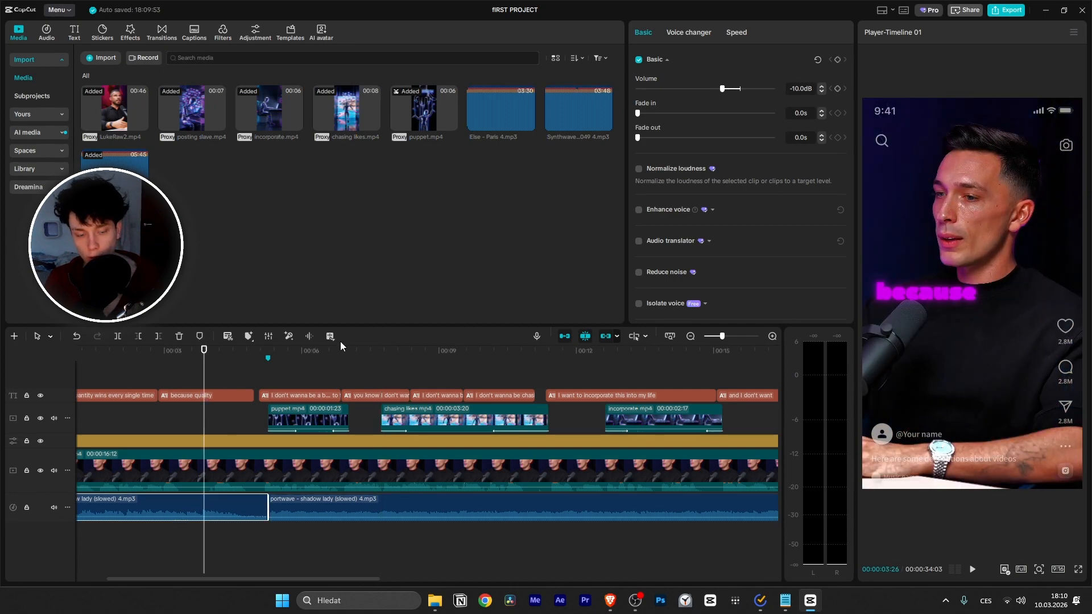
{"action": "left_click", "coordinate": [349, 369]}
{"action": "left_click", "coordinate": [452, 508]}
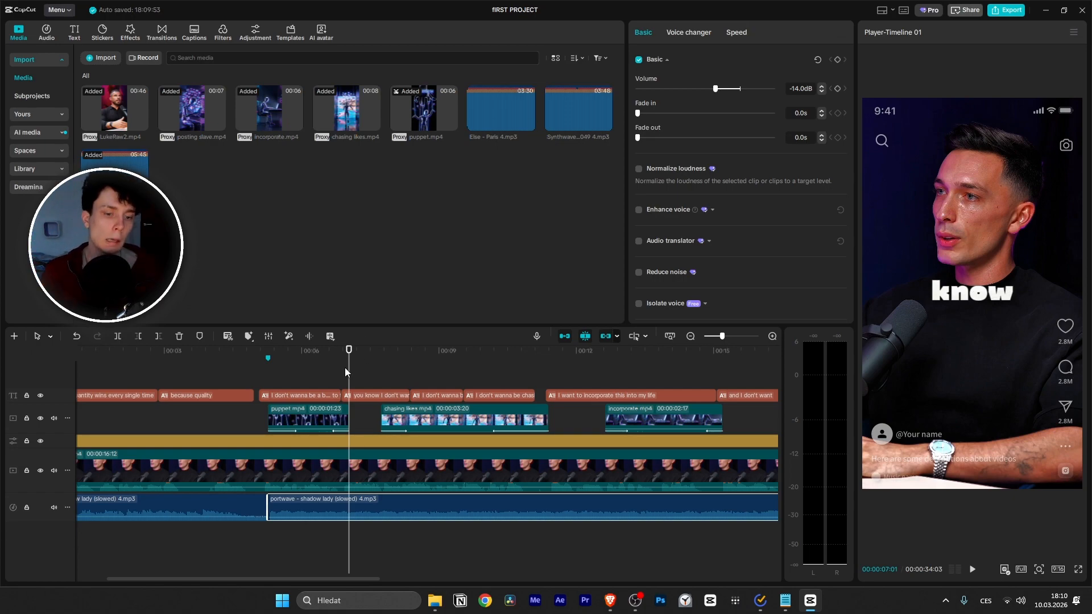
Step: Play the video from the start to review the mix, and place the playhead just before the second music piece
{"action": "left_click_drag", "start_coordinate": [357, 351], "coordinate": [86, 454]}
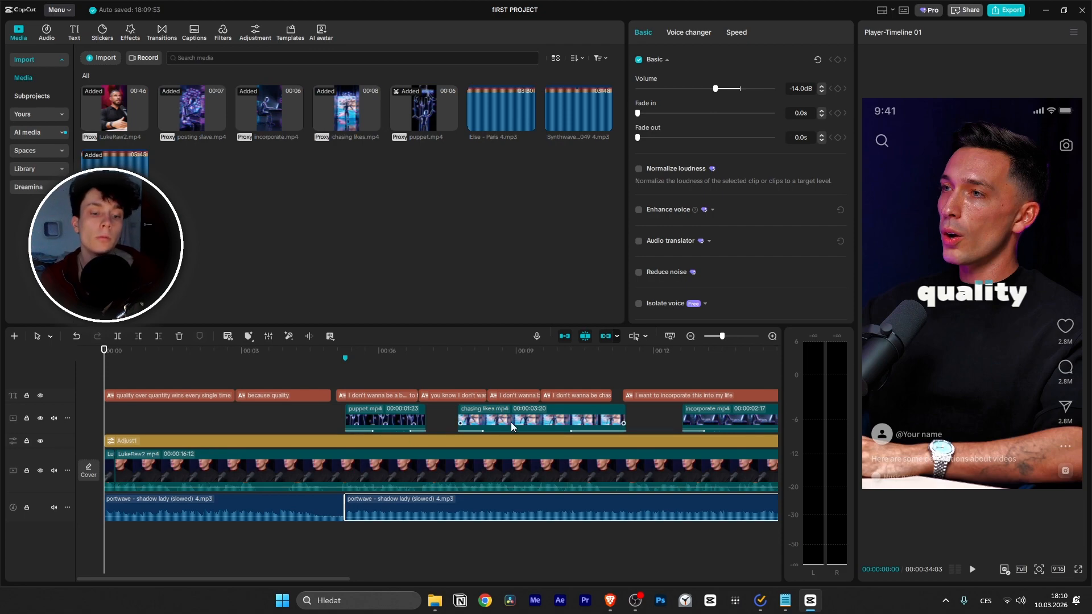
{"action": "left_click_drag", "start_coordinate": [253, 350], "coordinate": [347, 357]}
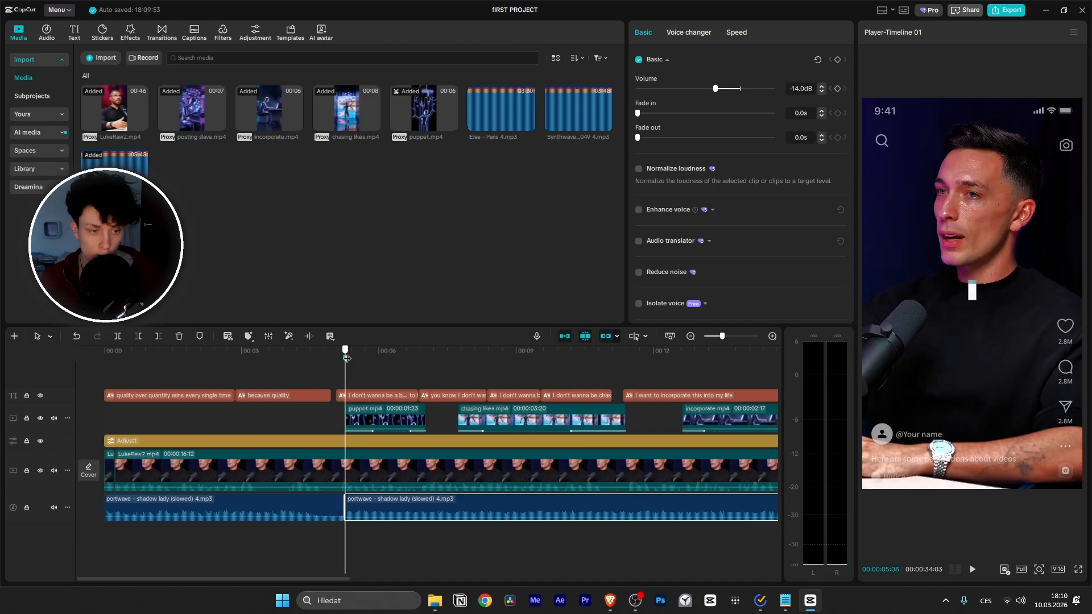
{"action": "left_click_drag", "start_coordinate": [346, 358], "coordinate": [91, 409]}
{"action": "key", "text": "space"}
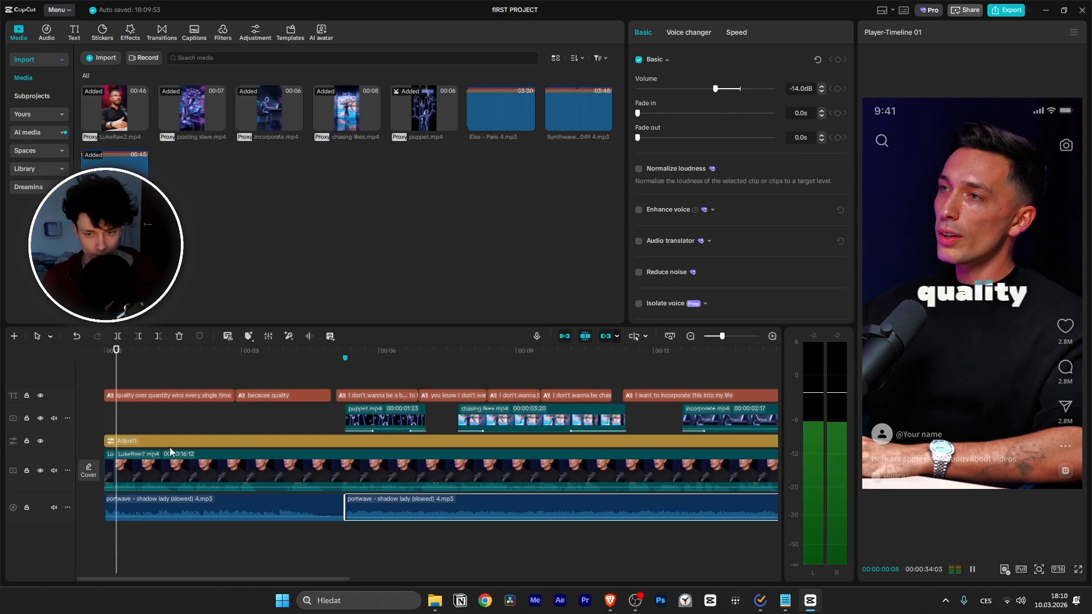
{"action": "scroll", "coordinate": [217, 437], "scroll_direction": "down", "scroll_amount": 2}
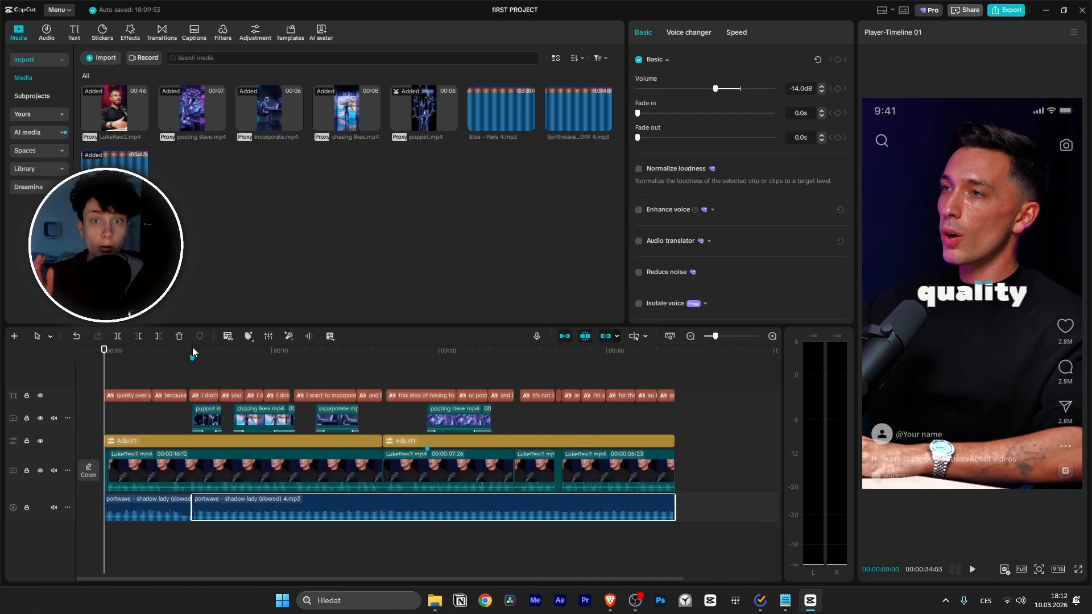
{"action": "left_click_drag", "start_coordinate": [103, 350], "coordinate": [183, 398]}
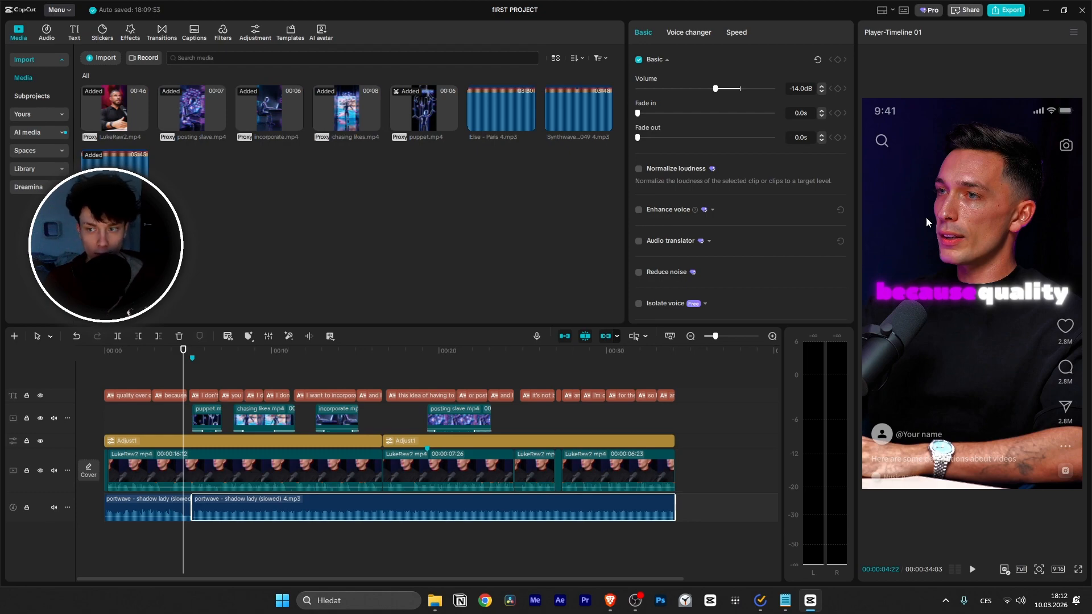
Step: Open the project's export settings and check the resolution options, keeping the resolution at 1080P
{"action": "left_click_drag", "start_coordinate": [181, 367], "coordinate": [164, 419]}
{"action": "left_click_drag", "start_coordinate": [657, 543], "coordinate": [398, 539]}
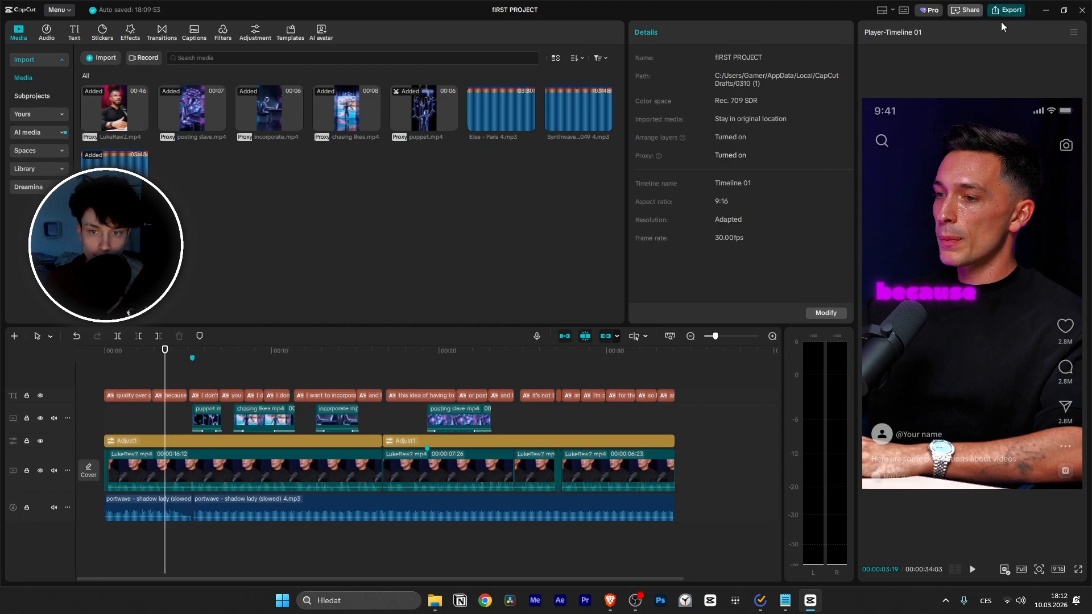
{"action": "key", "text": "ctrl+e"}
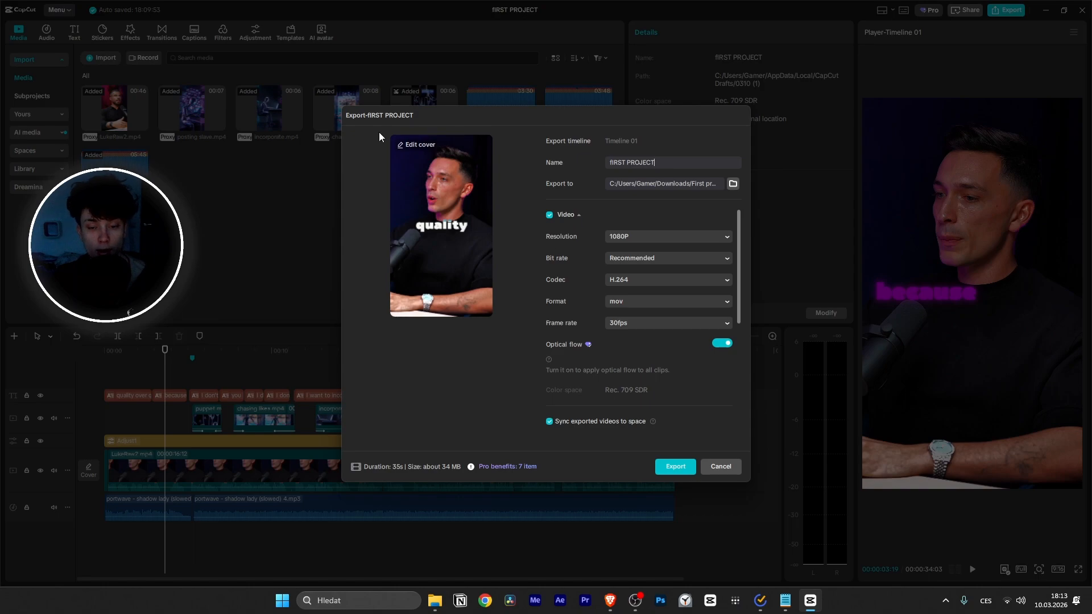
{"action": "left_click", "coordinate": [621, 237]}
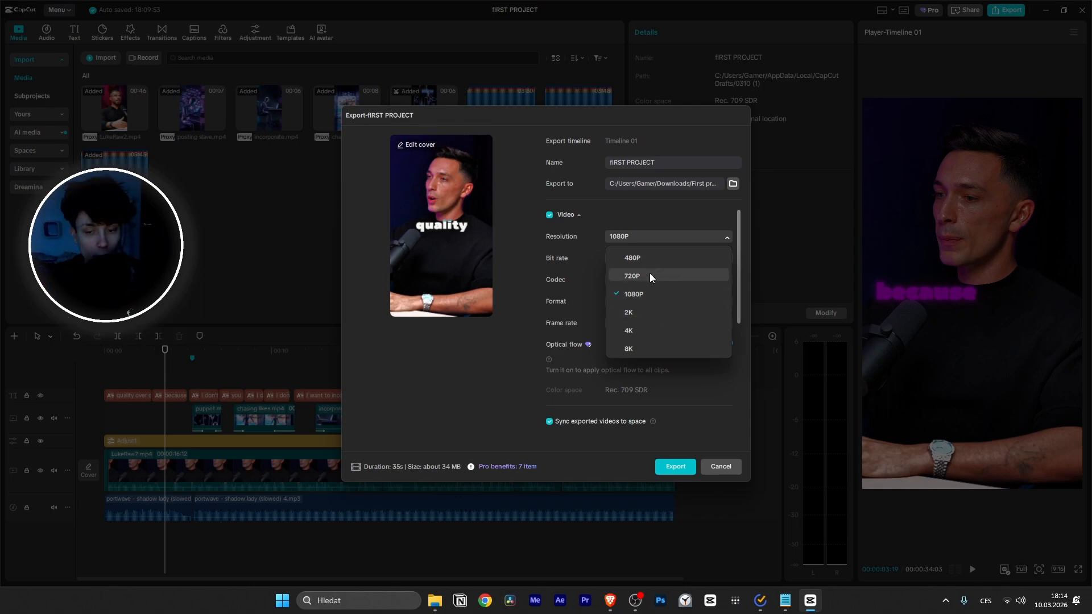
{"action": "left_click", "coordinate": [652, 224]}
{"action": "left_click", "coordinate": [642, 226]}
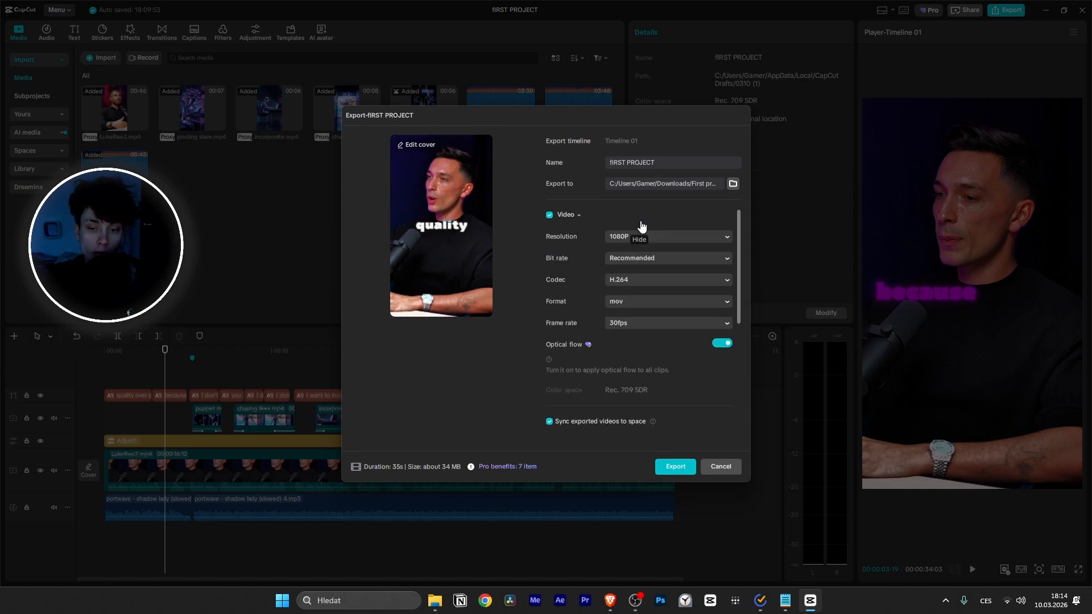
Step: Keep the export bit rate at Recommended and set the file format to mp4
{"action": "left_click", "coordinate": [646, 259]}
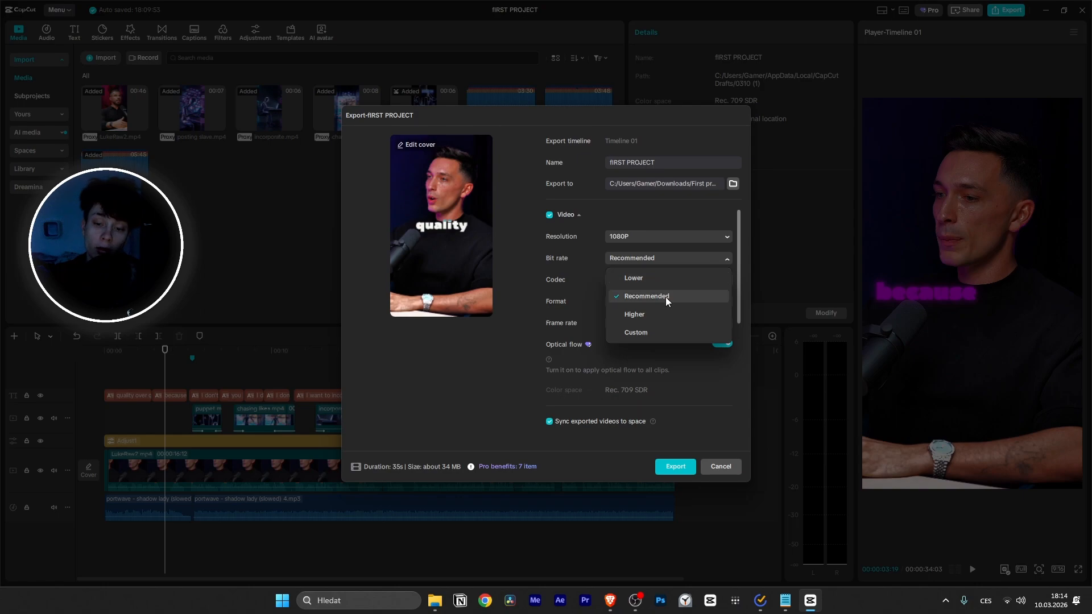
{"action": "left_click", "coordinate": [689, 259]}
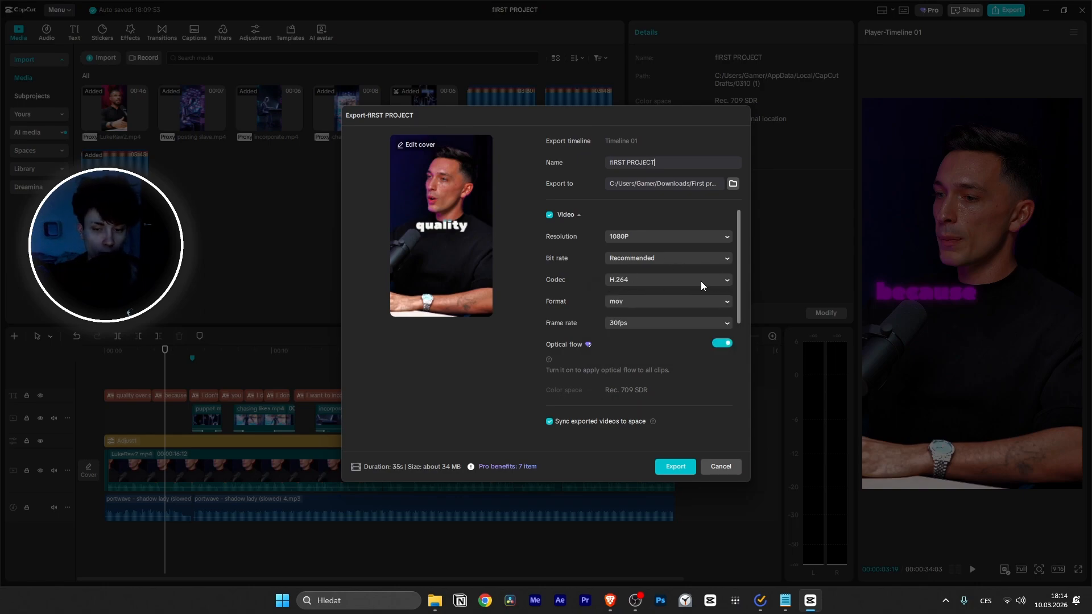
{"action": "left_click", "coordinate": [669, 304]}
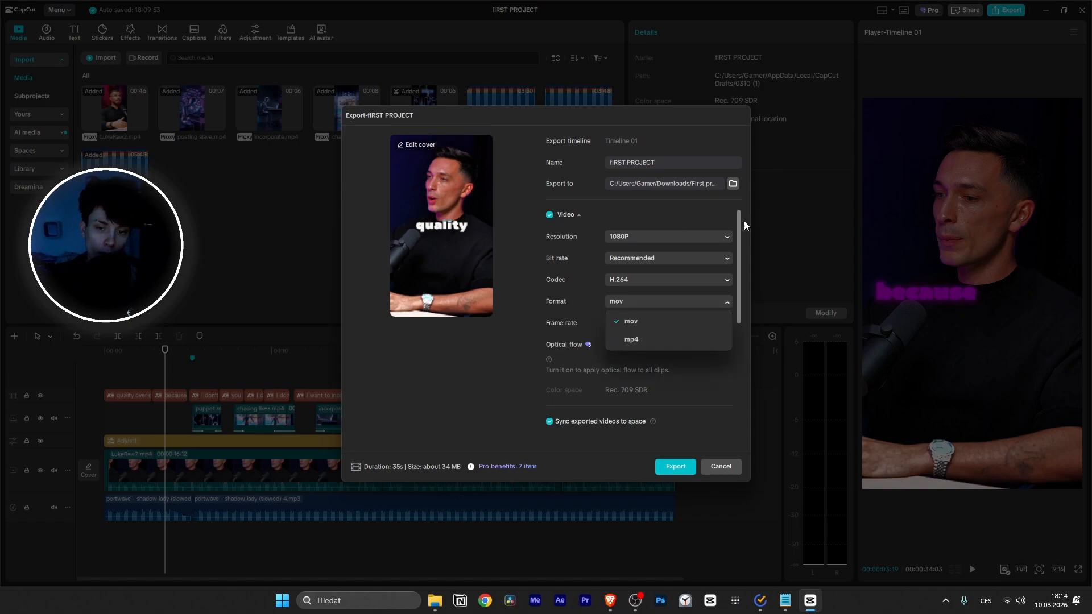
{"action": "left_click", "coordinate": [629, 341]}
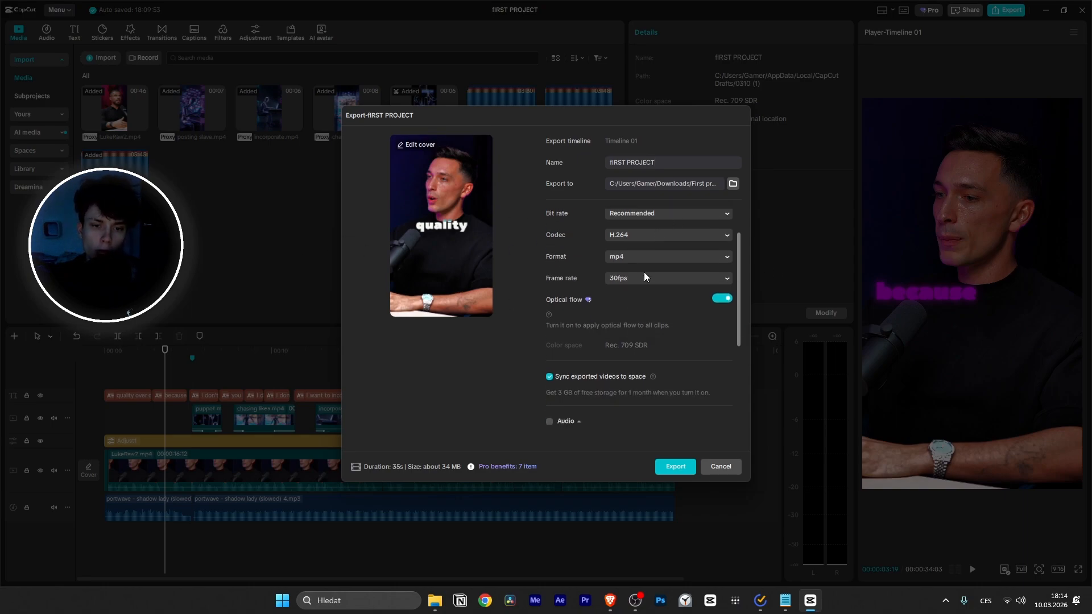
Step: Compare the available export frame rates and set the frame rate to 59.94fps
{"action": "scroll", "coordinate": [653, 259], "scroll_direction": "down", "scroll_amount": 1}
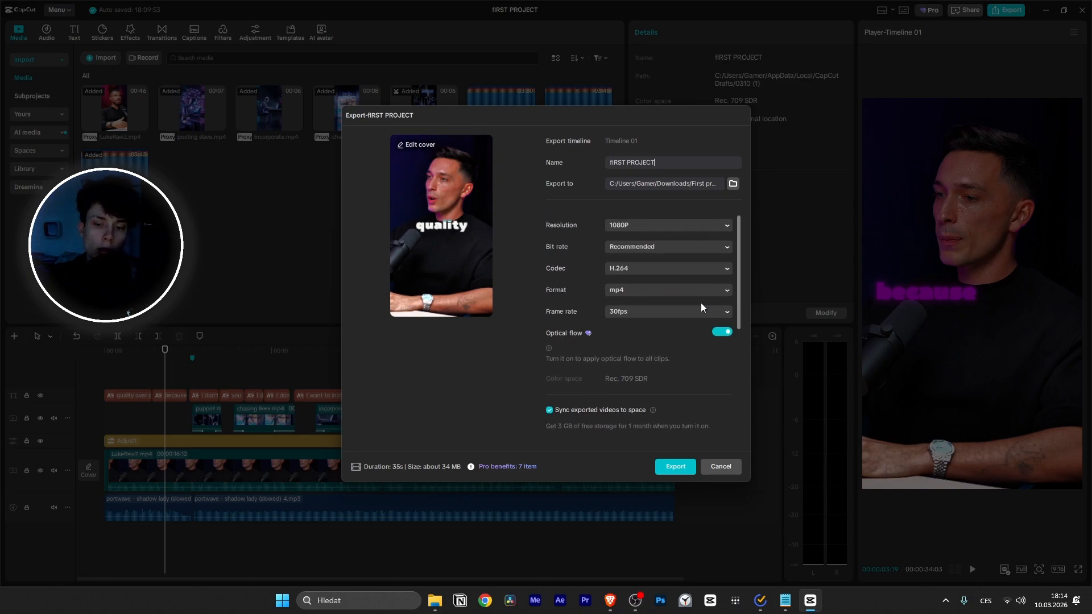
{"action": "left_click", "coordinate": [636, 313]}
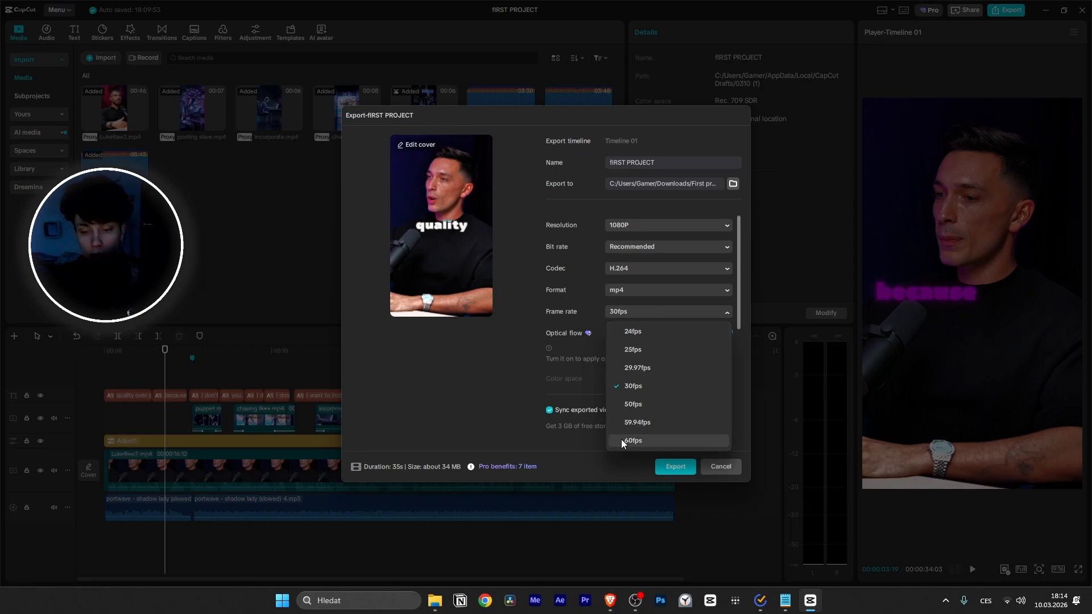
{"action": "left_click", "coordinate": [607, 312]}
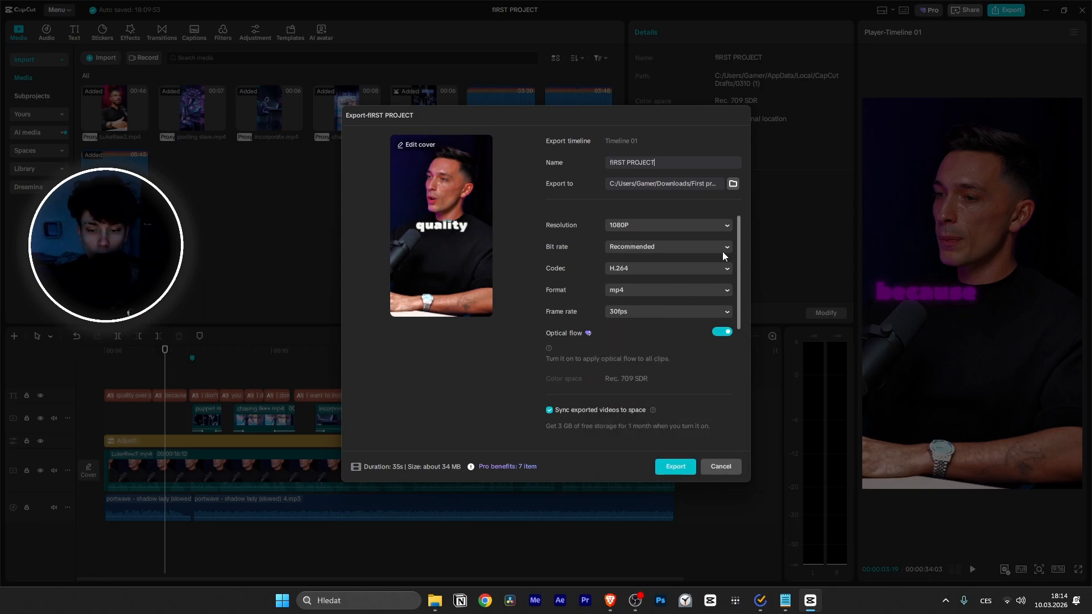
{"action": "scroll", "coordinate": [656, 255], "scroll_direction": "down", "scroll_amount": 2}
{"action": "scroll", "coordinate": [629, 223], "scroll_direction": "up", "scroll_amount": 3}
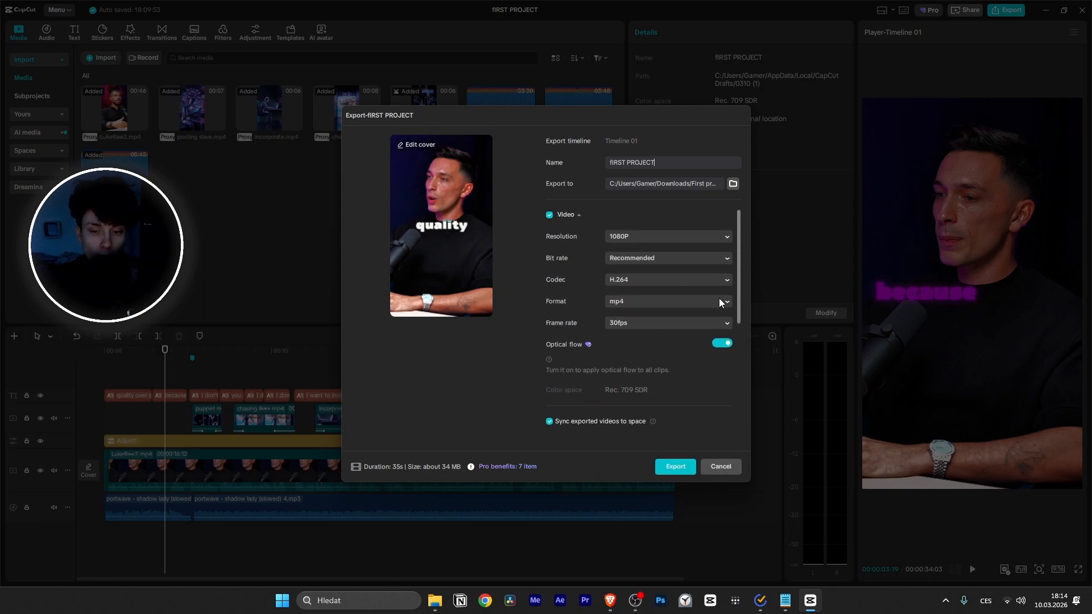
{"action": "left_click", "coordinate": [641, 323]}
{"action": "left_click", "coordinate": [688, 302]}
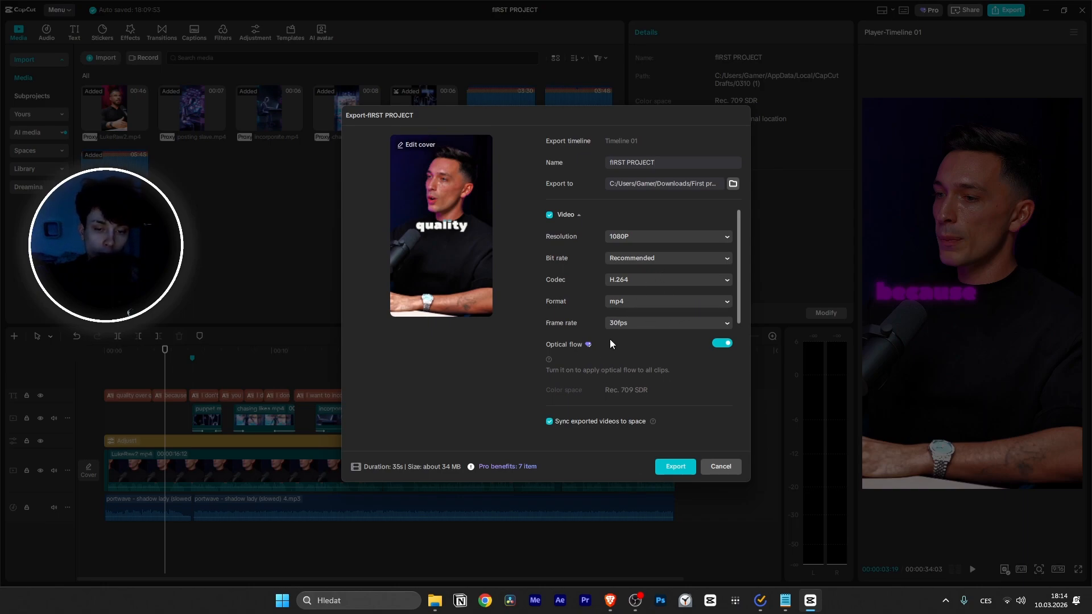
{"action": "scroll", "coordinate": [648, 321], "scroll_direction": "down", "scroll_amount": 3}
{"action": "scroll", "coordinate": [637, 331], "scroll_direction": "up", "scroll_amount": 2}
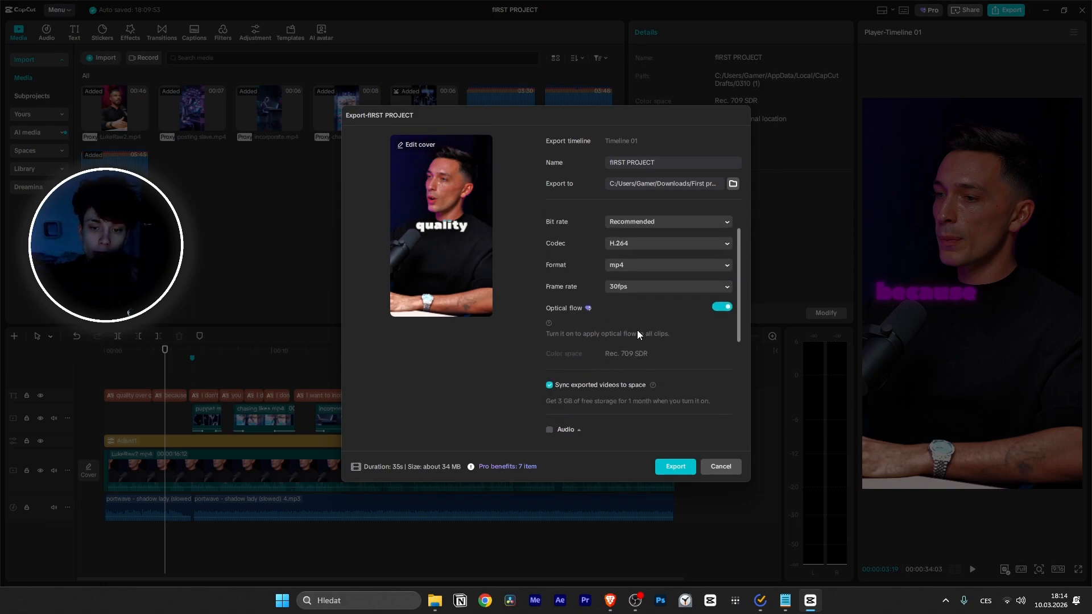
{"action": "left_click", "coordinate": [638, 287]}
{"action": "left_click", "coordinate": [654, 396]}
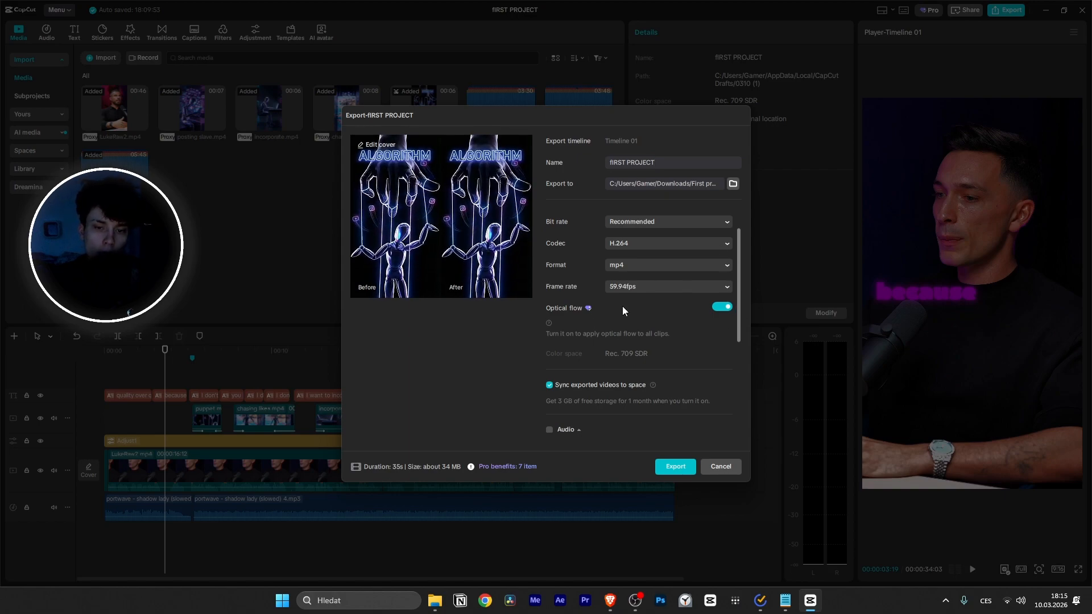
{"action": "left_click", "coordinate": [629, 286]}
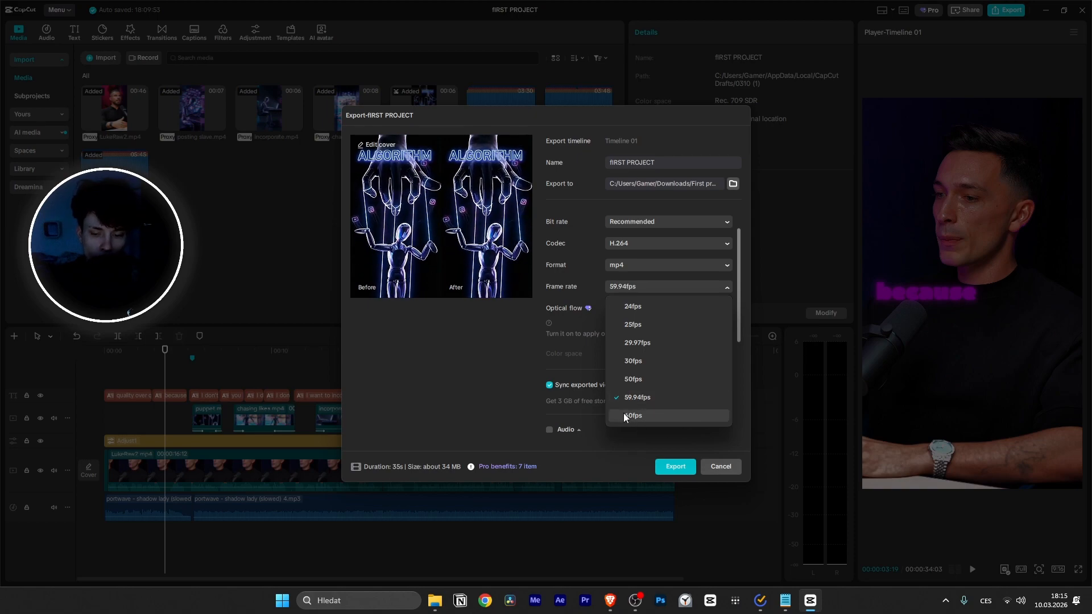
{"action": "left_click", "coordinate": [554, 334]}
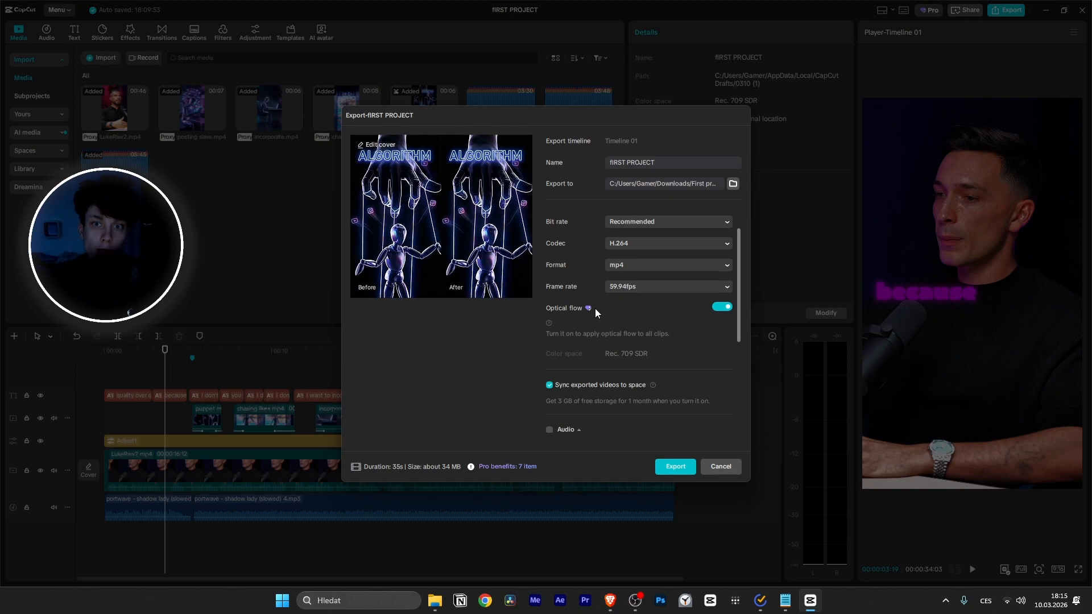
Step: Look through the remaining audio, GIF and captions export options, and export the video
{"action": "scroll", "coordinate": [581, 306], "scroll_direction": "up", "scroll_amount": 1}
{"action": "scroll", "coordinate": [581, 337], "scroll_direction": "down", "scroll_amount": 2}
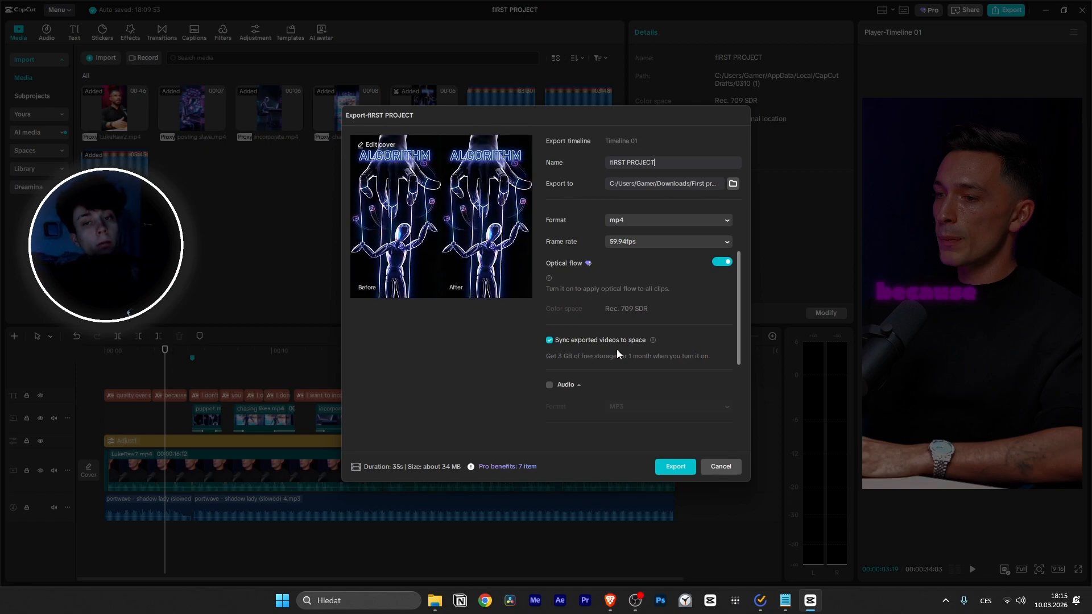
{"action": "scroll", "coordinate": [633, 320], "scroll_direction": "up", "scroll_amount": 3}
{"action": "scroll", "coordinate": [633, 320], "scroll_direction": "down", "scroll_amount": 1}
{"action": "scroll", "coordinate": [634, 320], "scroll_direction": "down", "scroll_amount": 5}
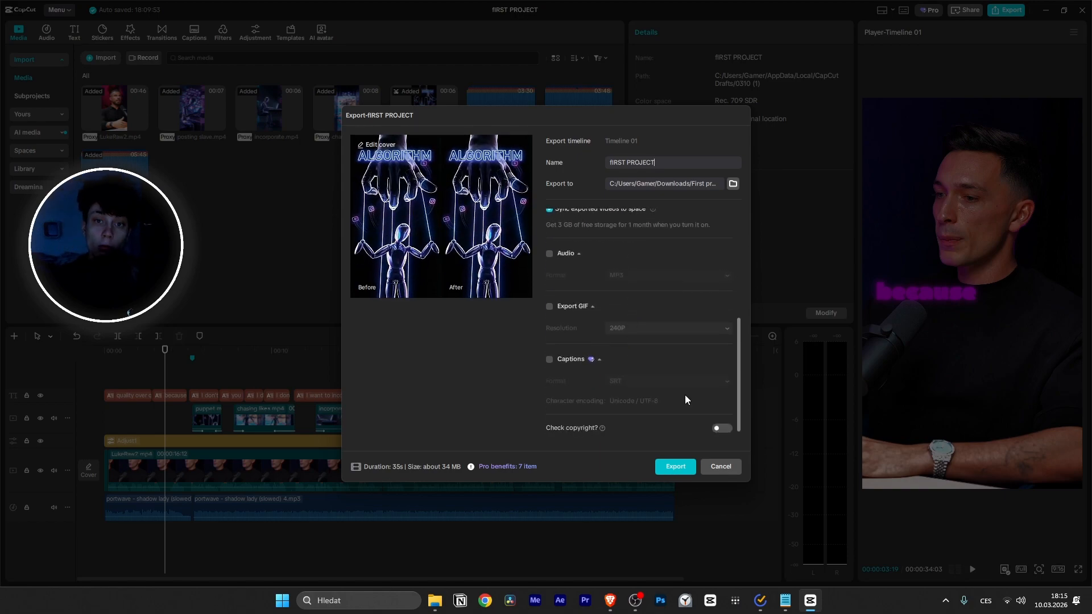
{"action": "left_click", "coordinate": [675, 473]}
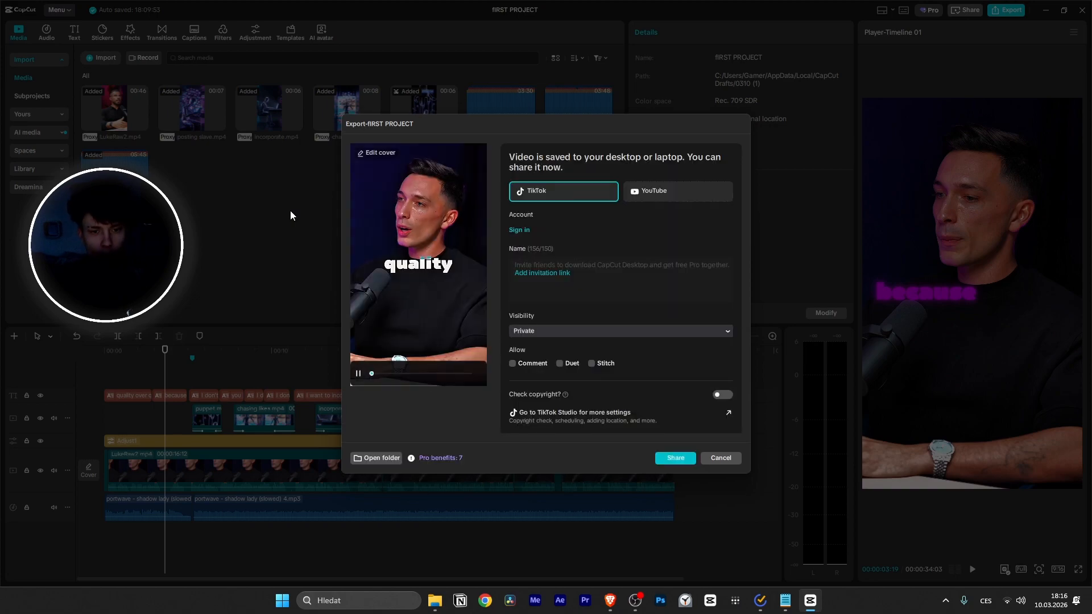
Step: Preview the exported video from a few points along its length and pause it
{"action": "left_click", "coordinate": [398, 374]}
{"action": "left_click", "coordinate": [448, 374]}
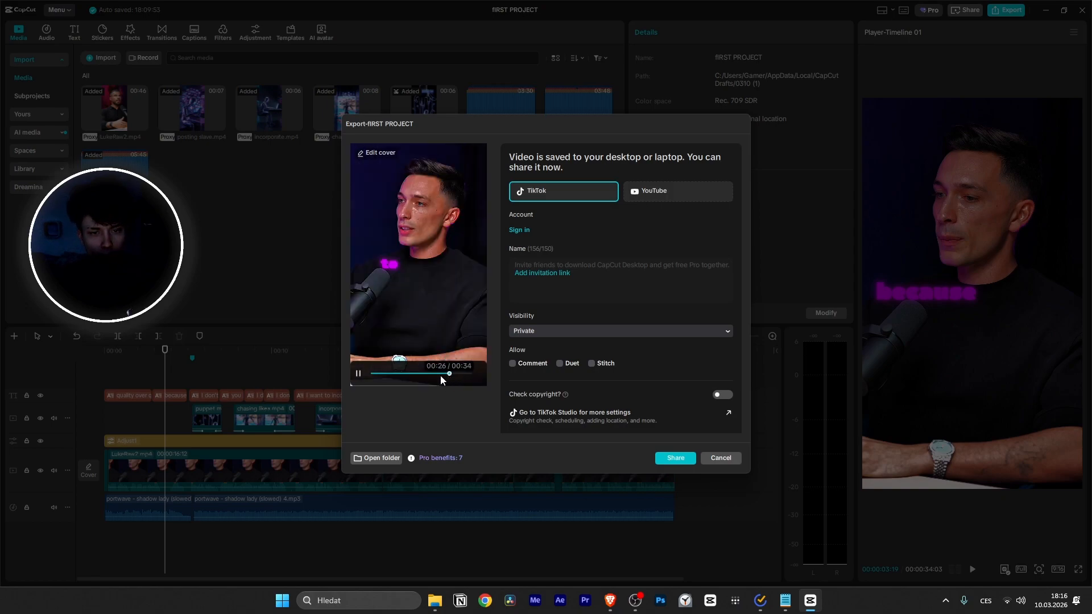
{"action": "left_click", "coordinate": [357, 375]}
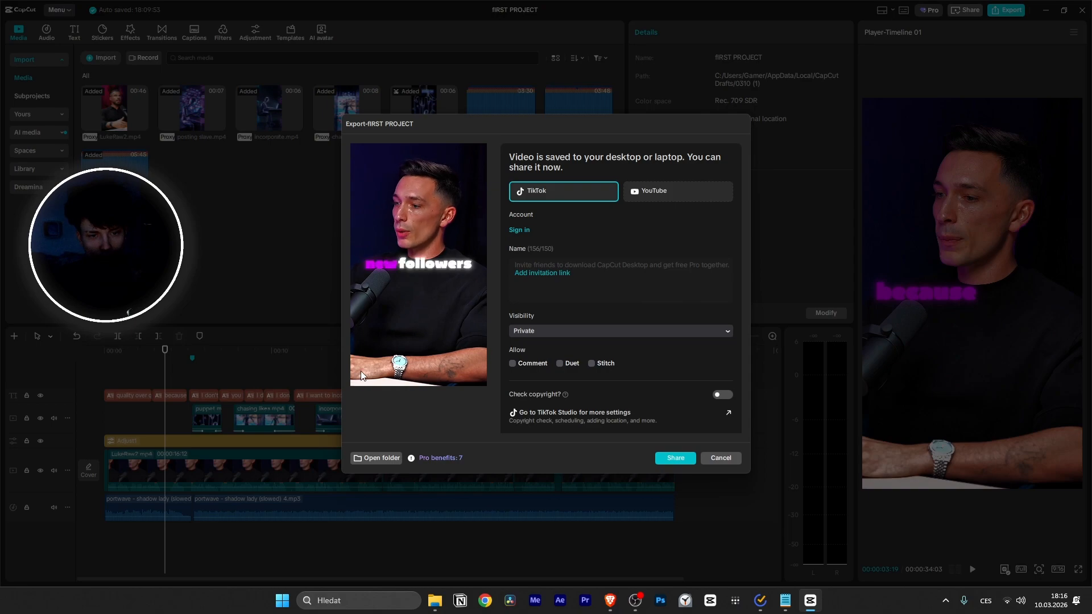
{"action": "left_click", "coordinate": [384, 340]}
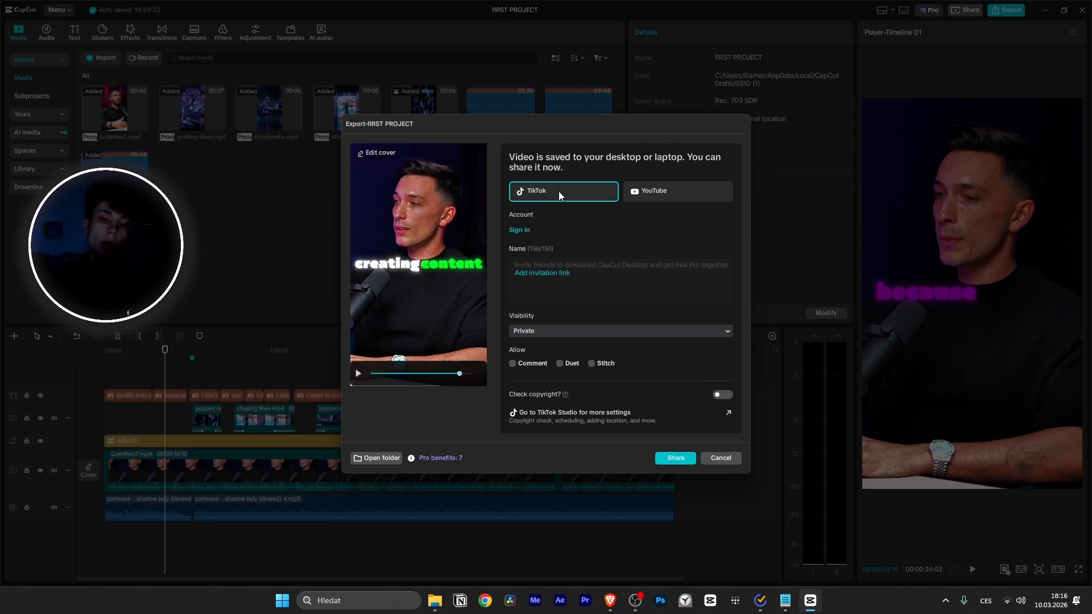
Step: Look through the TikTok sharing options offered for the exported video
{"action": "scroll", "coordinate": [624, 288], "scroll_direction": "down", "scroll_amount": 3}
{"action": "scroll", "coordinate": [609, 312], "scroll_direction": "up", "scroll_amount": 2}
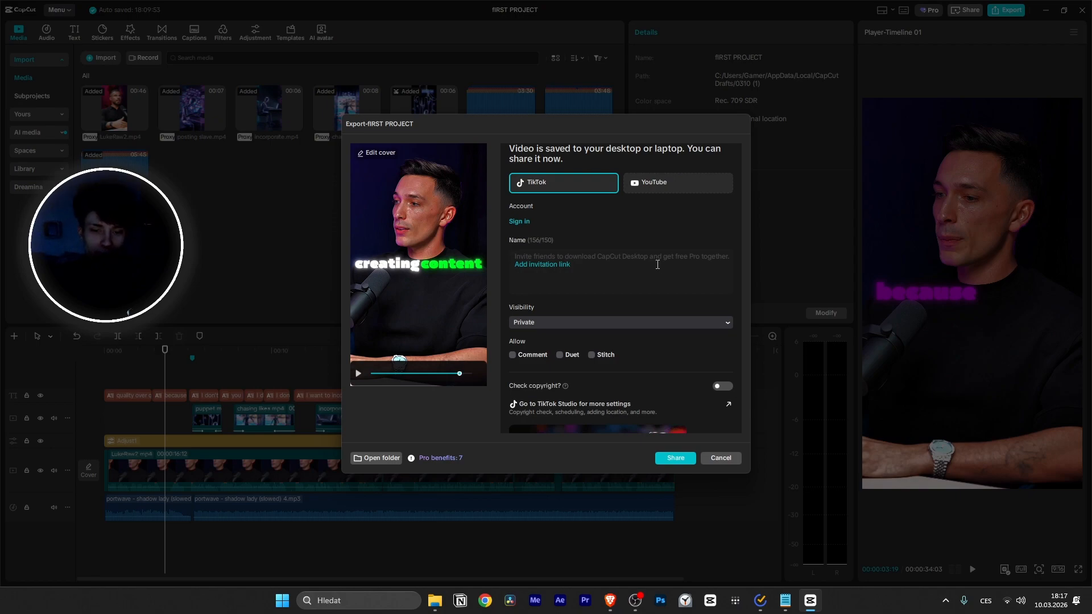
{"action": "scroll", "coordinate": [658, 264], "scroll_direction": "down", "scroll_amount": 2}
{"action": "scroll", "coordinate": [657, 265], "scroll_direction": "up", "scroll_amount": 1}
{"action": "scroll", "coordinate": [657, 264], "scroll_direction": "up", "scroll_amount": 2}
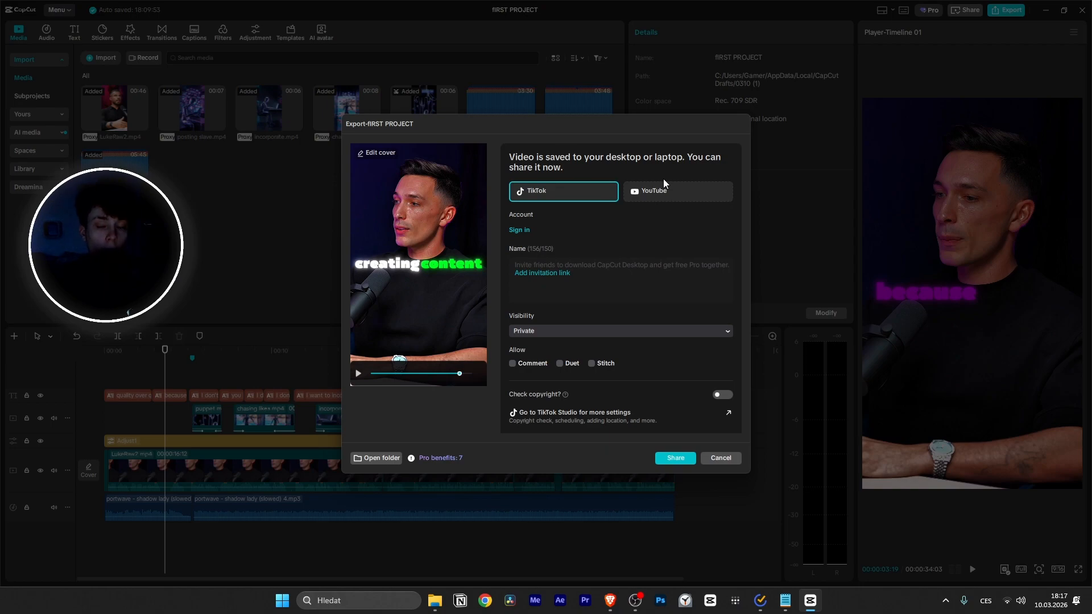
{"action": "scroll", "coordinate": [548, 210], "scroll_direction": "down", "scroll_amount": 2}
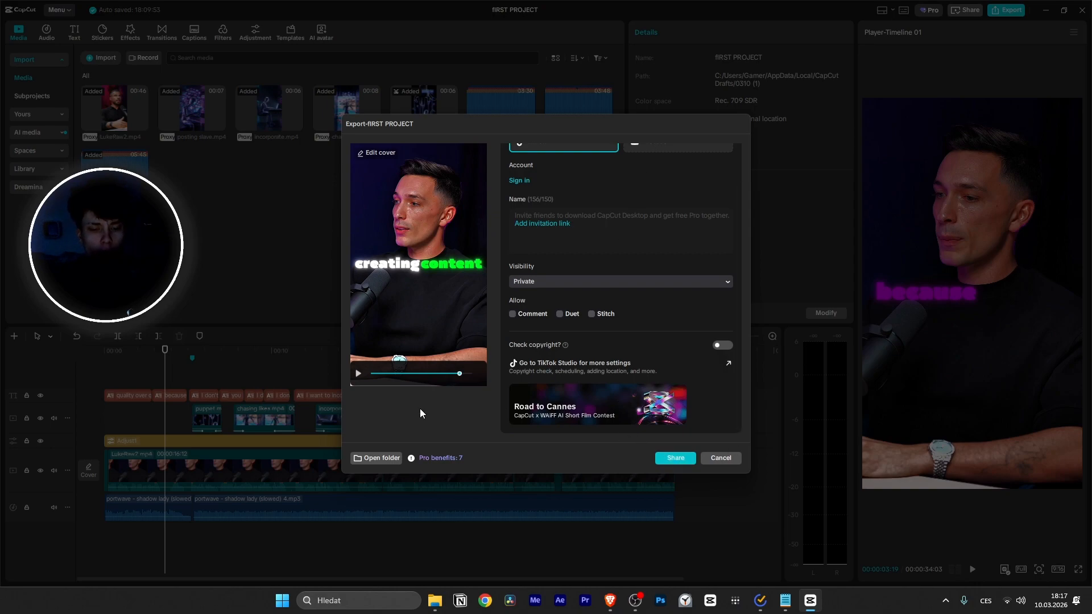
Step: Open the export folder, select the exported fIRST PROJECT video file, and close the folder
{"action": "left_click", "coordinate": [361, 465]}
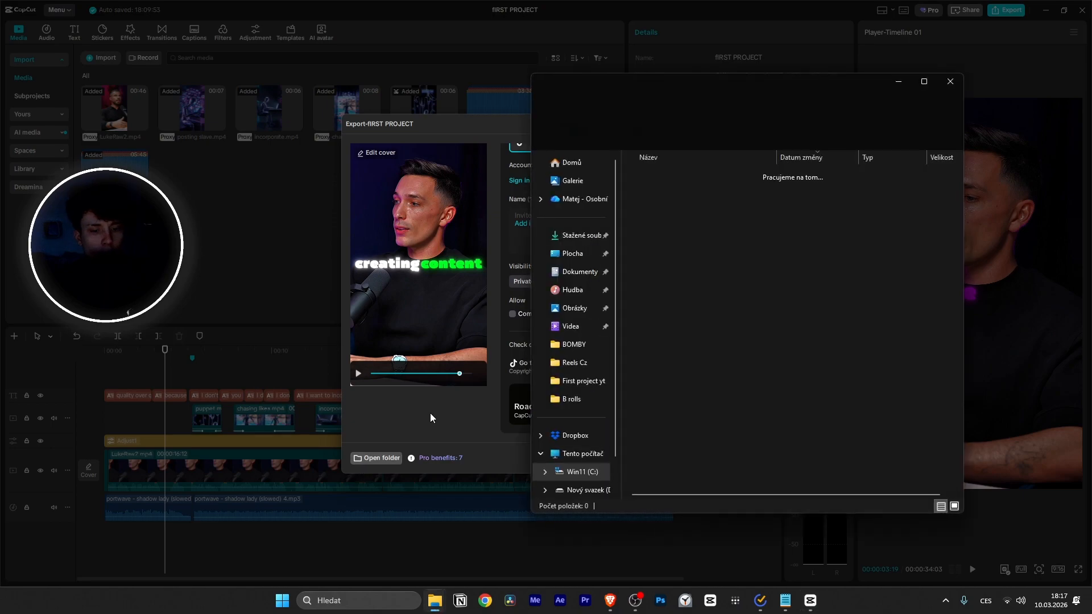
{"action": "left_click_drag", "start_coordinate": [692, 411], "coordinate": [693, 371]}
{"action": "left_click", "coordinate": [675, 193]}
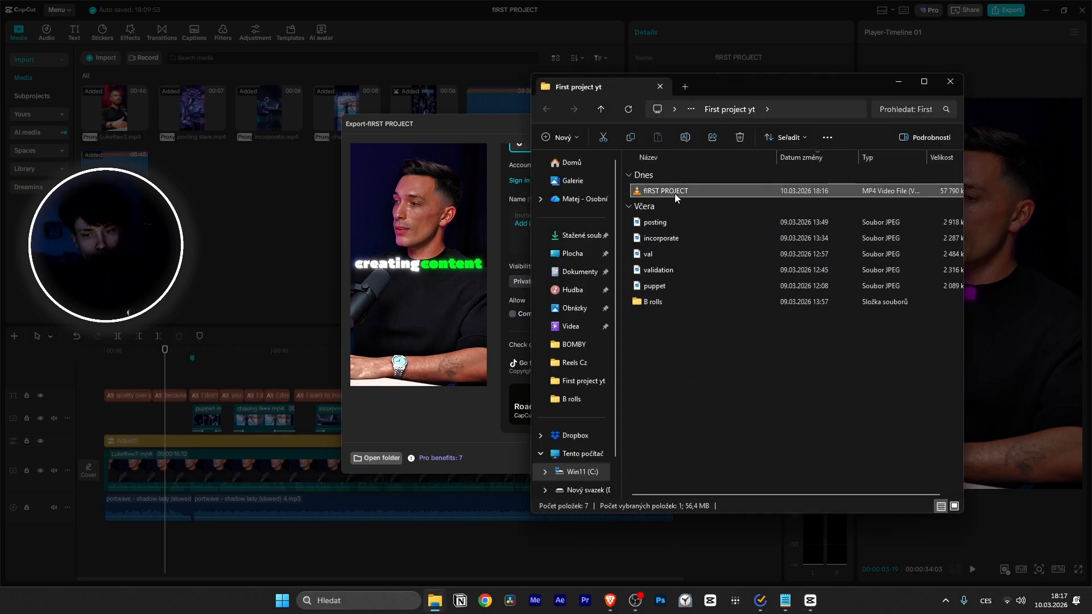
{"action": "left_click", "coordinate": [948, 82]}
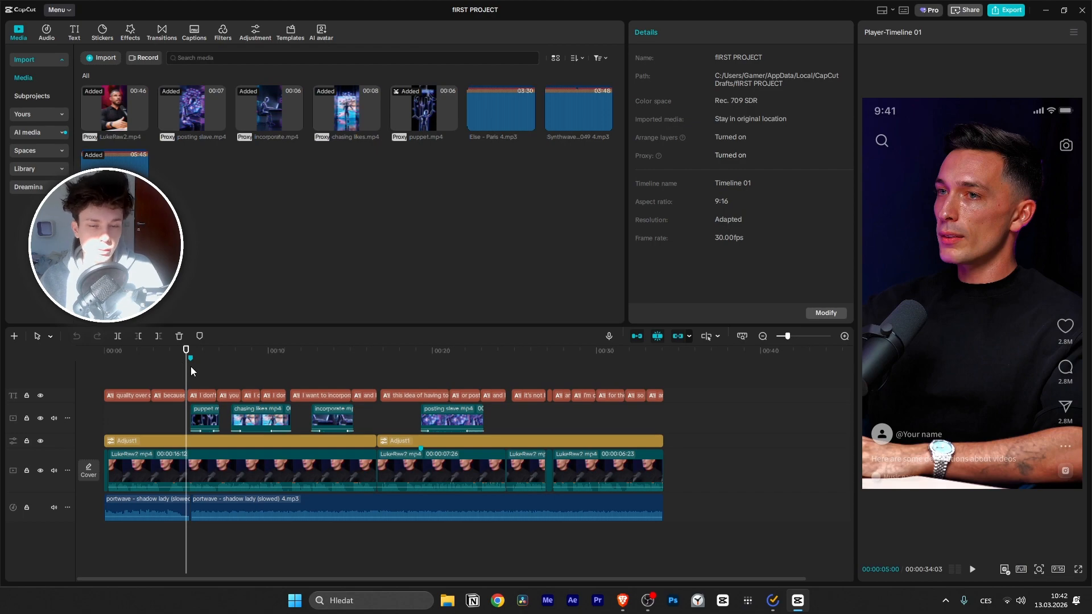
Step: Select the short LukeRaw2.mp4 clip at the start of the timeline and add a 100% scale keyframe on its first frame
{"action": "left_click_drag", "start_coordinate": [187, 370], "coordinate": [107, 365]}
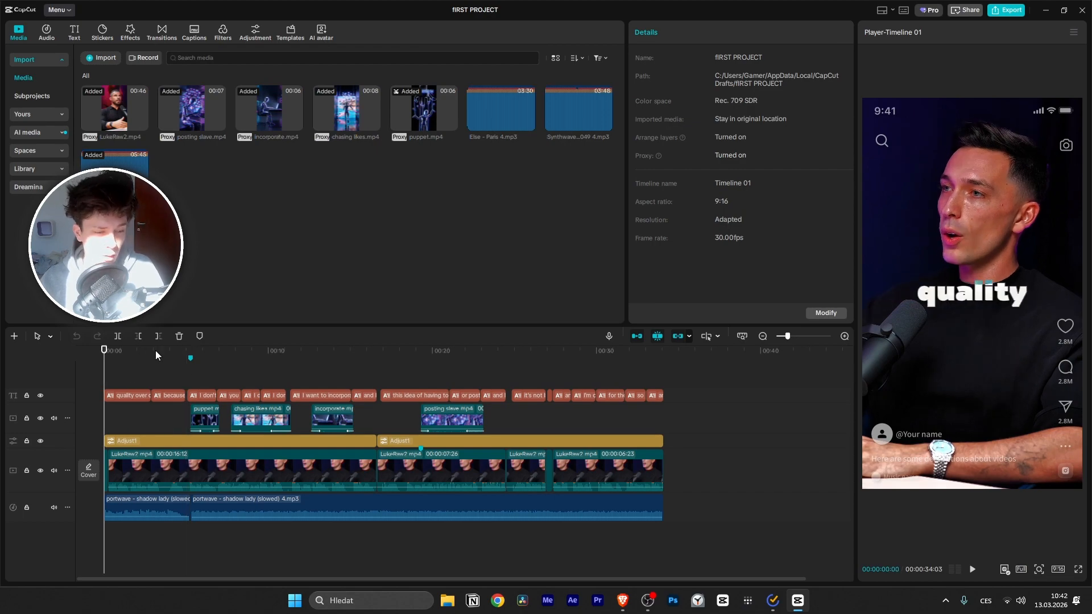
{"action": "scroll", "coordinate": [146, 420], "scroll_direction": "up", "scroll_amount": 5}
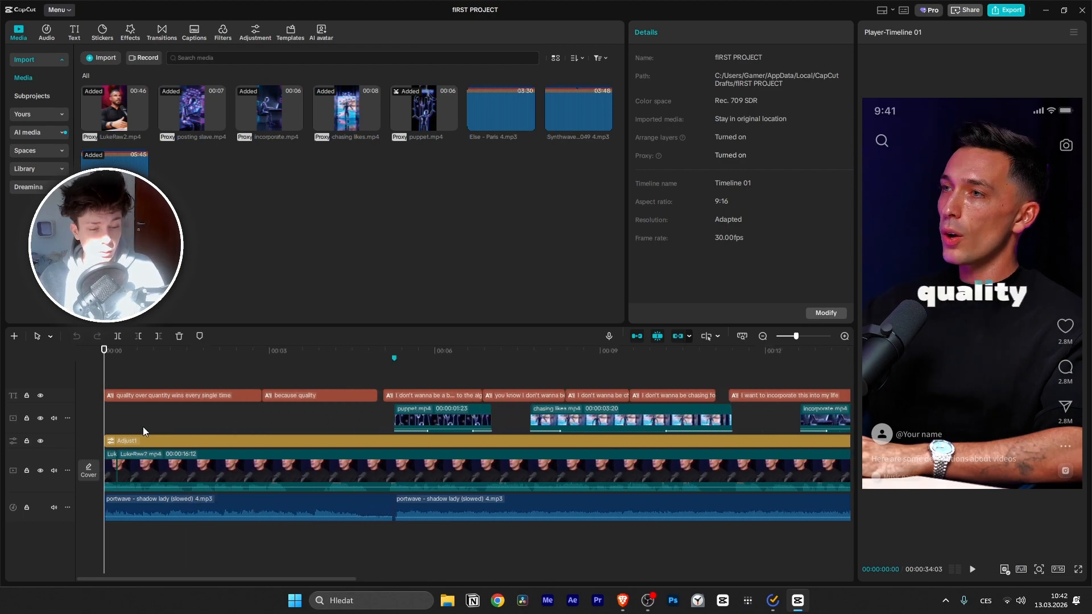
{"action": "scroll", "coordinate": [146, 421], "scroll_direction": "up", "scroll_amount": 2}
{"action": "left_click", "coordinate": [116, 469]}
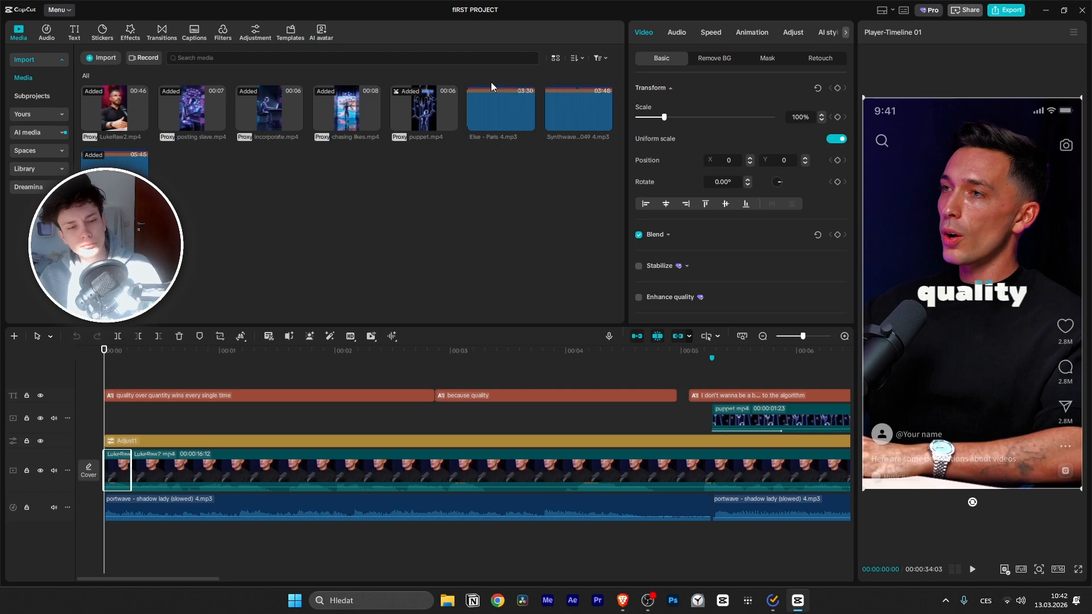
{"action": "mouse_move", "coordinate": [377, 344]}
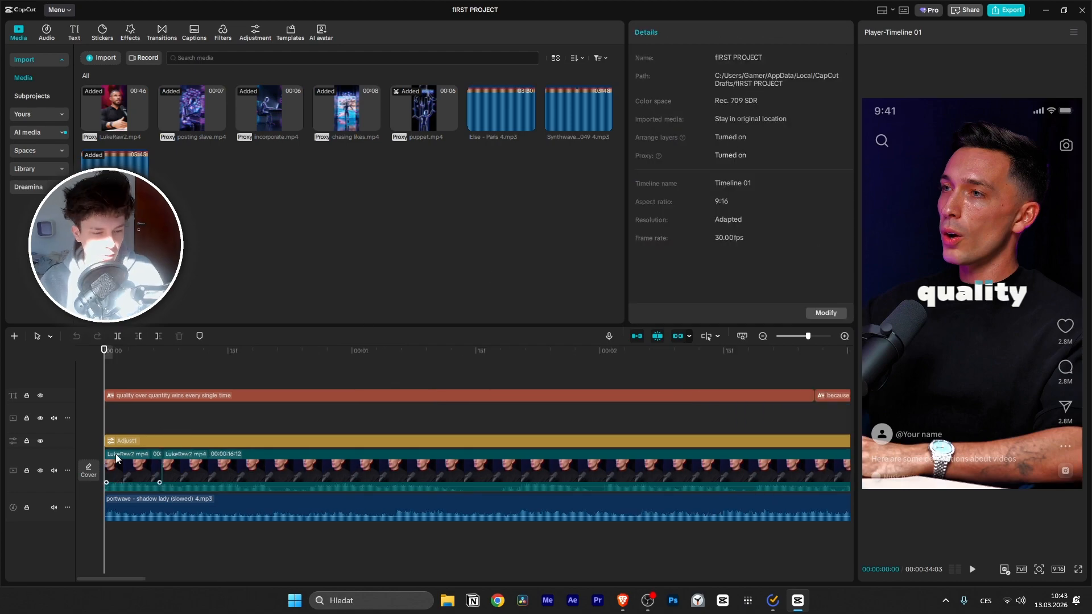
{"action": "left_click", "coordinate": [116, 458]}
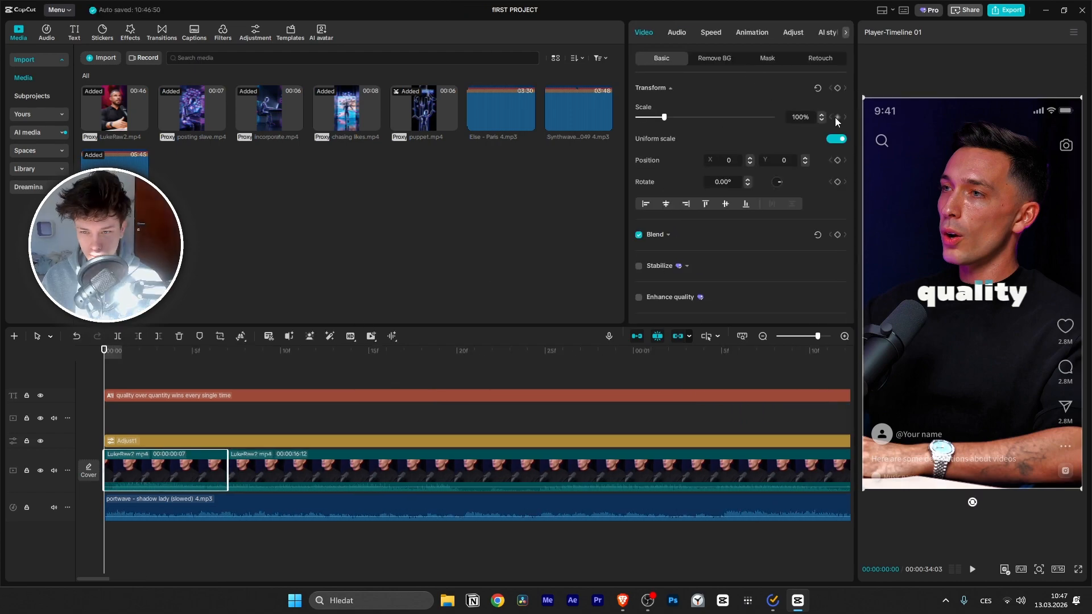
{"action": "left_click", "coordinate": [837, 117]}
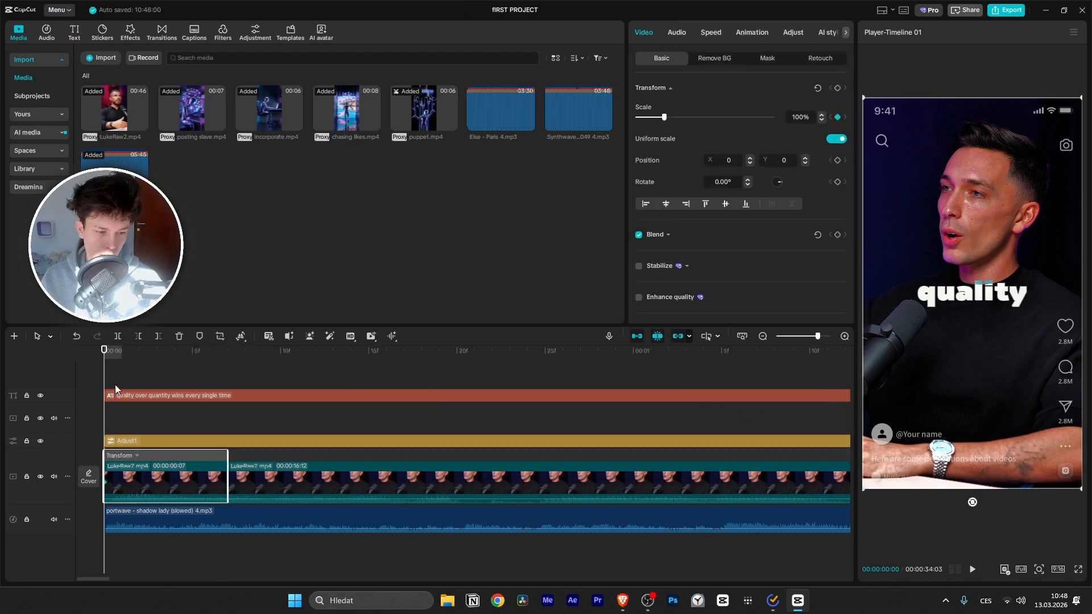
Step: Add a 121% scale keyframe at the end of the short opening clip and play the zoom from the start
{"action": "left_click_drag", "start_coordinate": [104, 377], "coordinate": [230, 390]}
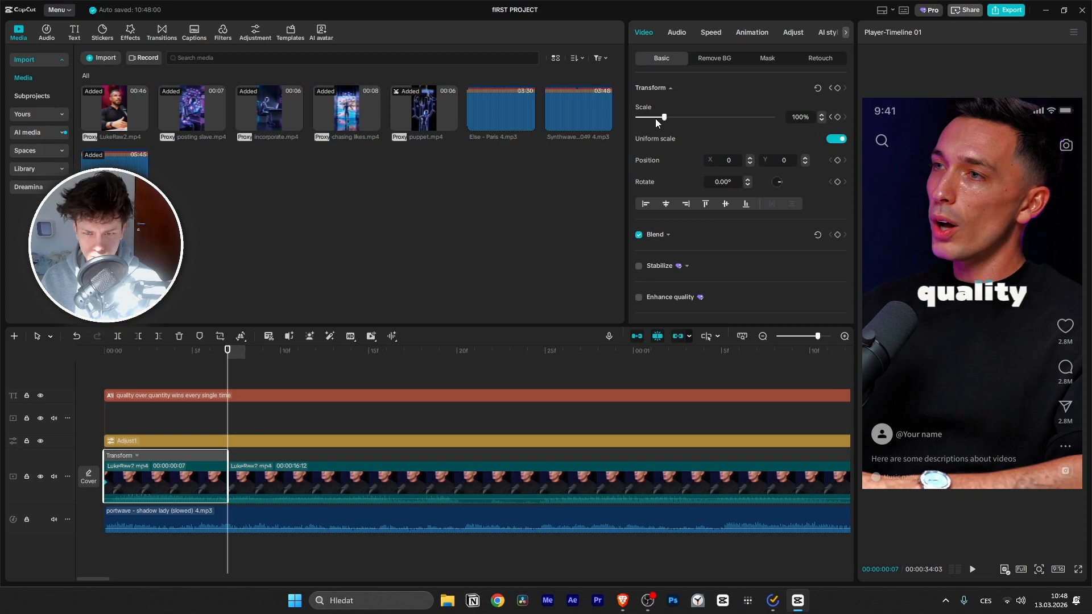
{"action": "left_click_drag", "start_coordinate": [667, 121], "coordinate": [670, 120]}
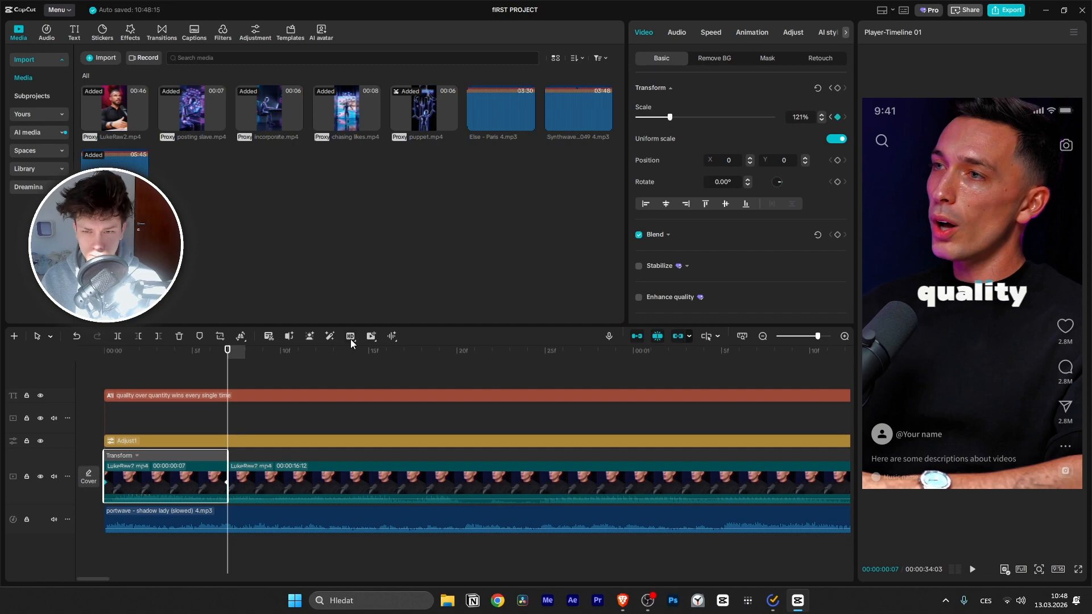
{"action": "left_click_drag", "start_coordinate": [226, 362], "coordinate": [8, 404]}
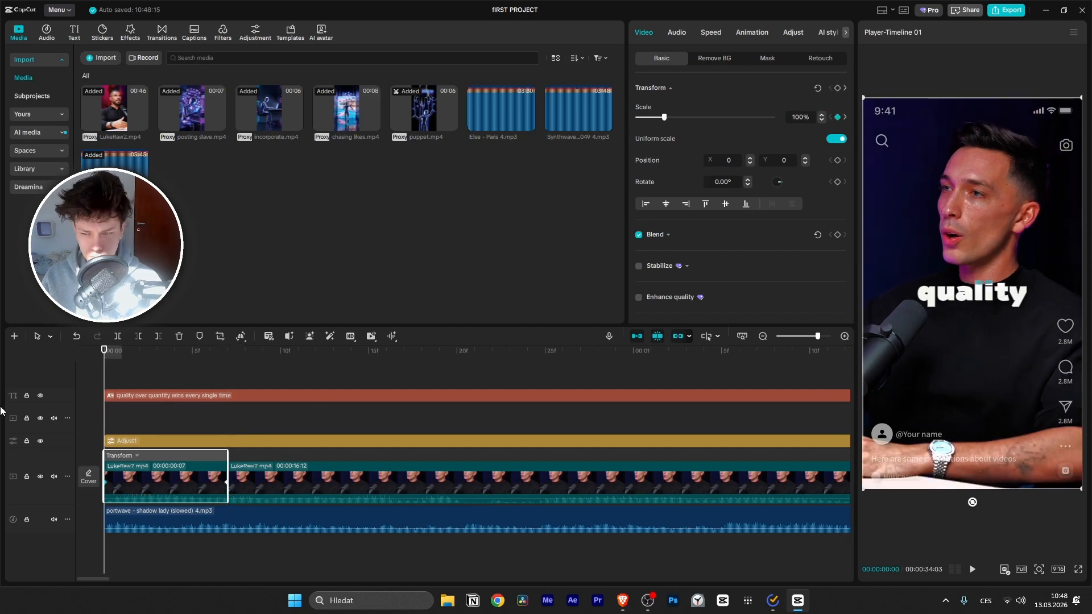
{"action": "key", "text": "space"}
{"action": "key", "text": "space"}
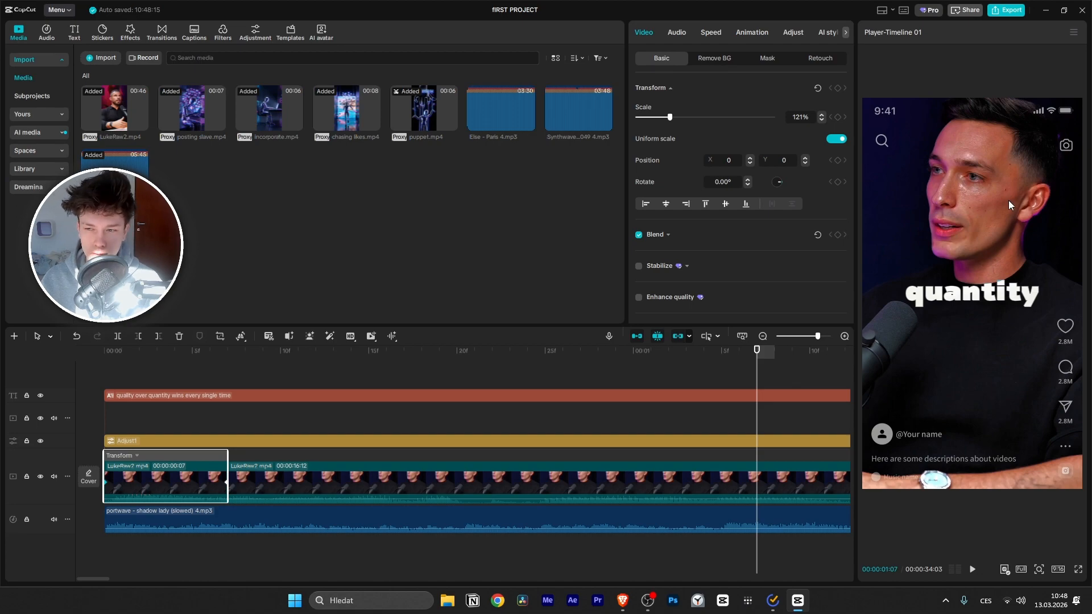
Step: Reposition the second LukeRaw2.mp4 clip in the frame to X 67, Y -45 and play the opening to check the framing
{"action": "mouse_move", "coordinate": [957, 190]}
{"action": "left_mouse_down"}
{"action": "mouse_move", "coordinate": [933, 141]}
{"action": "mouse_move", "coordinate": [957, 207]}
{"action": "mouse_move", "coordinate": [925, 204]}
{"action": "mouse_move", "coordinate": [963, 211]}
{"action": "left_mouse_up"}
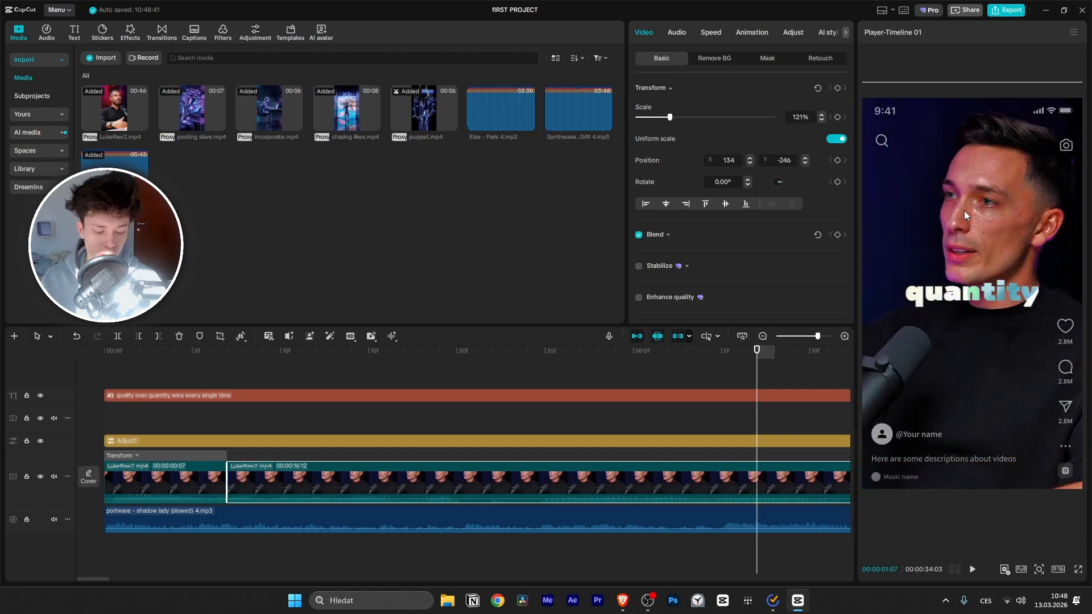
{"action": "key", "text": "ctrl+z"}
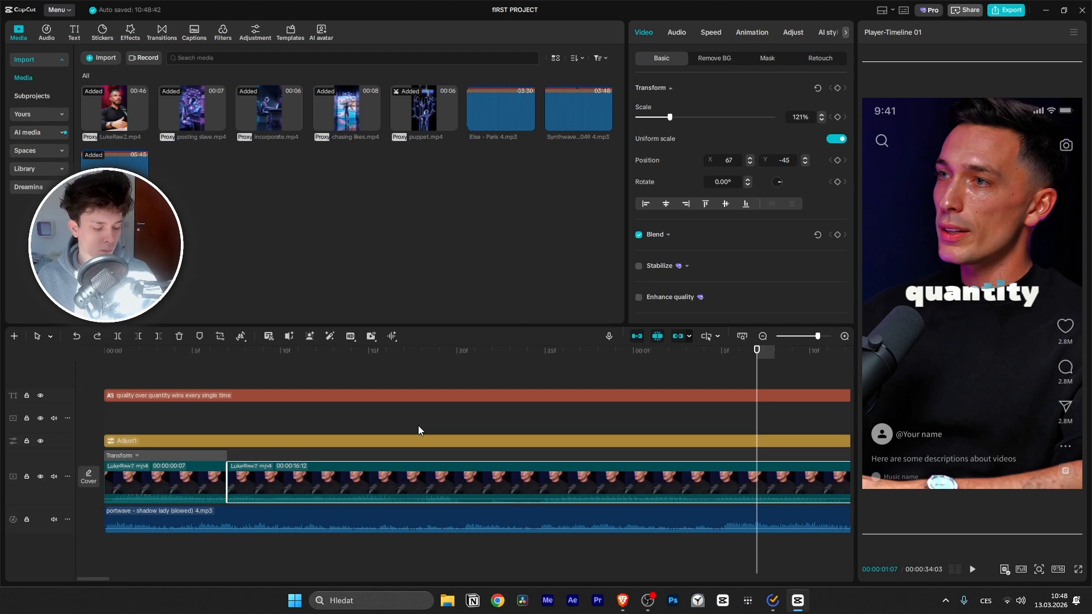
{"action": "scroll", "coordinate": [323, 473], "scroll_direction": "down", "scroll_amount": 5}
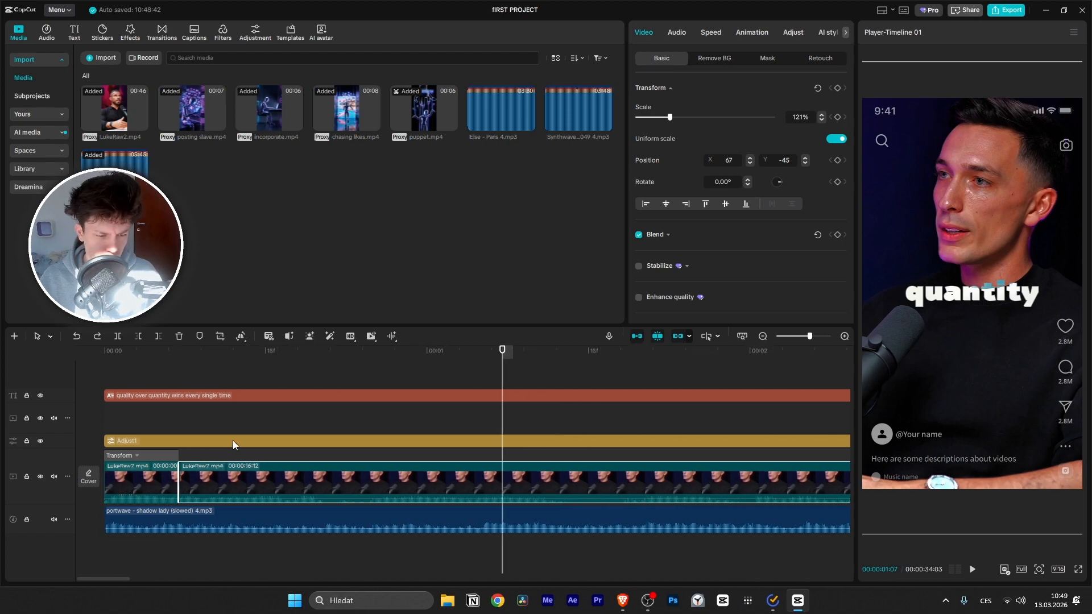
{"action": "scroll", "coordinate": [233, 440], "scroll_direction": "down", "scroll_amount": 5}
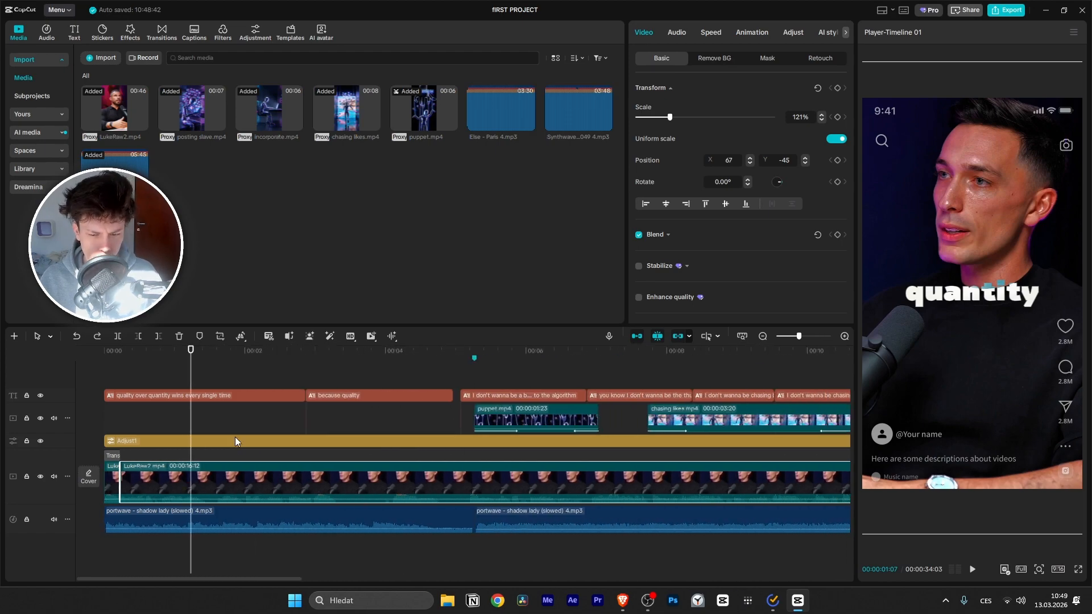
{"action": "scroll", "coordinate": [243, 438], "scroll_direction": "down", "scroll_amount": 2}
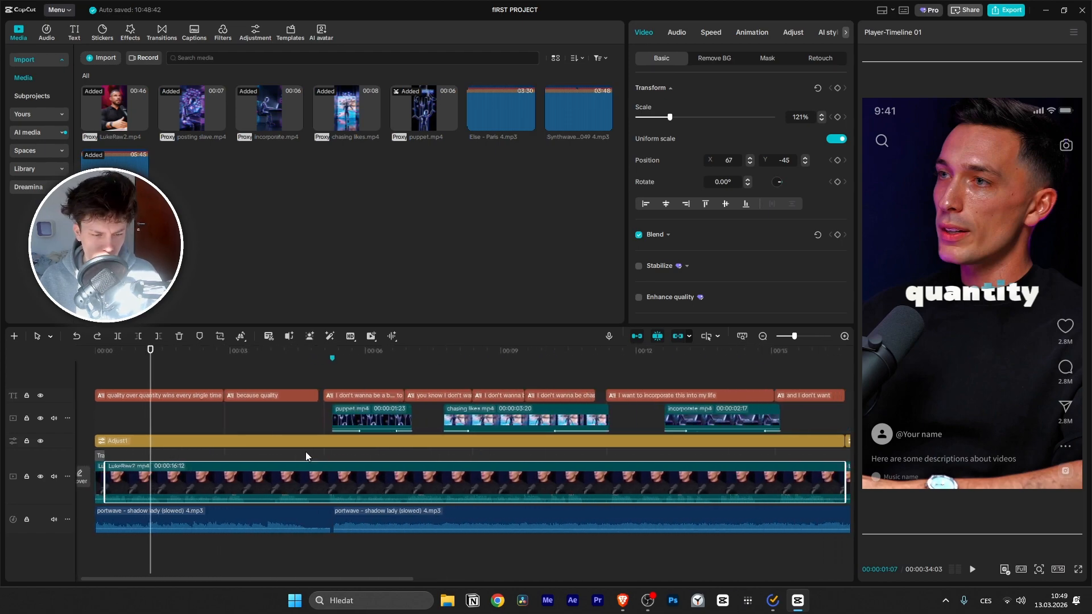
{"action": "left_click_drag", "start_coordinate": [151, 351], "coordinate": [89, 350]}
{"action": "key", "text": "space"}
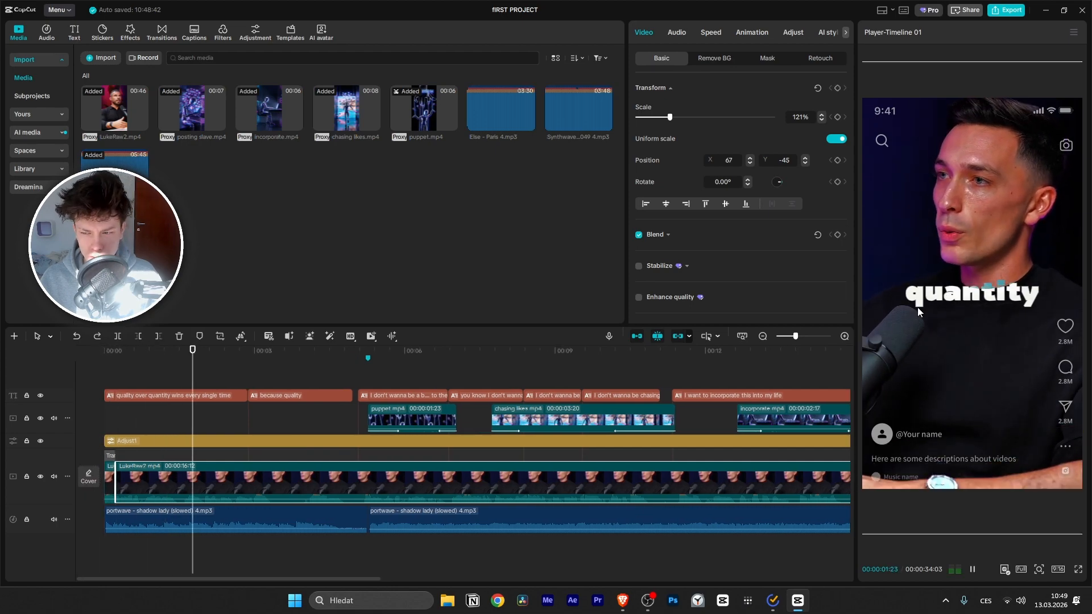
{"action": "key", "text": "space"}
Step: Keyframe the second clip's scale at 121% on its first frame and 129% at the timeline marker, and preview the slow zoom
{"action": "left_click_drag", "start_coordinate": [210, 350], "coordinate": [116, 370]}
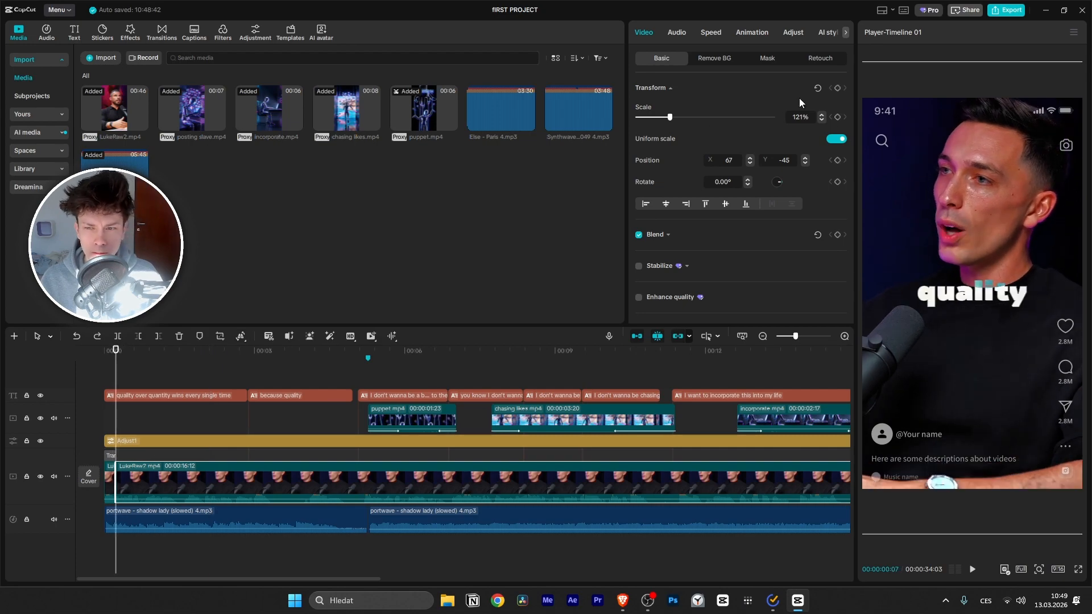
{"action": "left_click", "coordinate": [837, 117]}
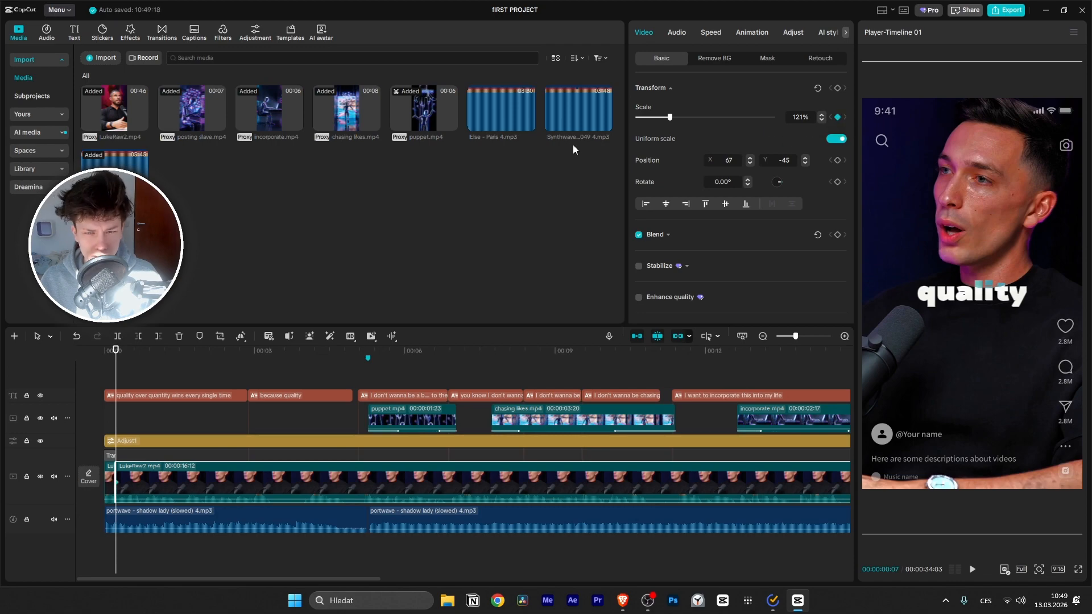
{"action": "left_click_drag", "start_coordinate": [116, 349], "coordinate": [366, 381]}
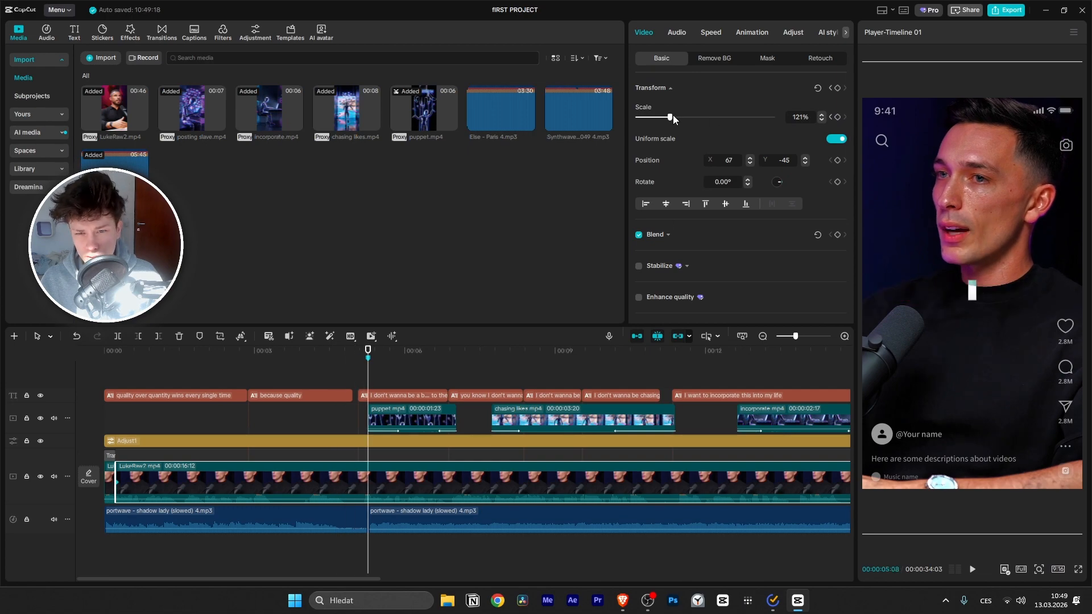
{"action": "left_click_drag", "start_coordinate": [670, 118], "coordinate": [673, 119]}
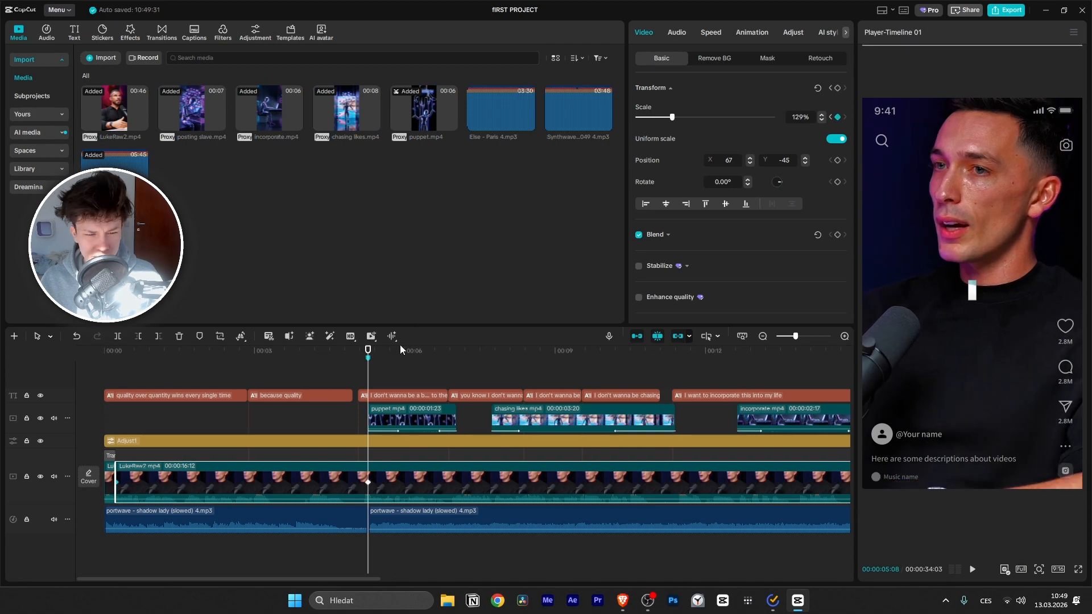
{"action": "left_click_drag", "start_coordinate": [368, 350], "coordinate": [115, 389]}
{"action": "key", "text": "space"}
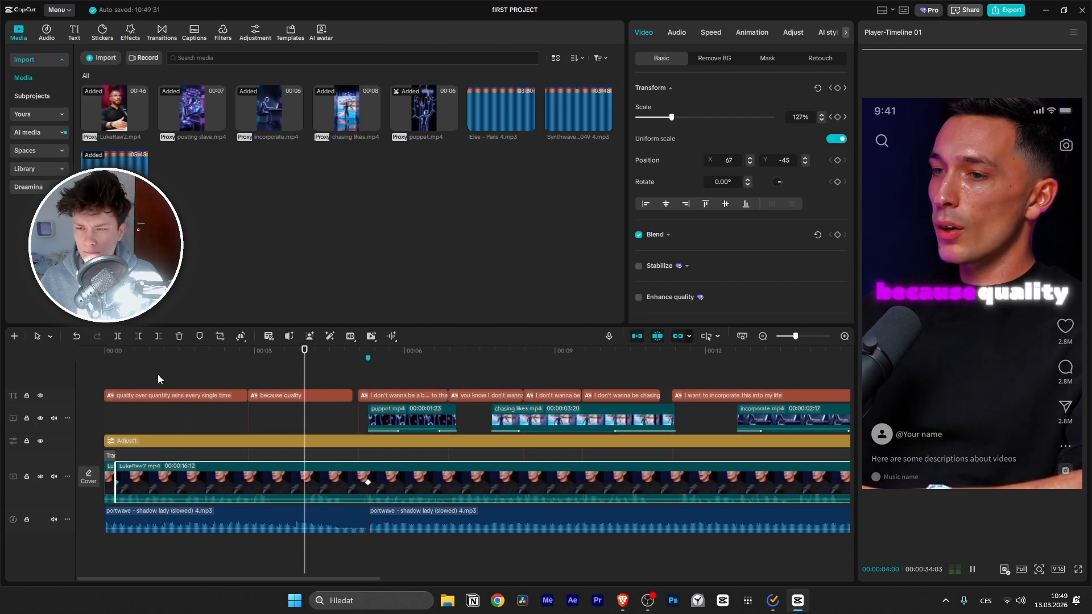
{"action": "key", "text": "space"}
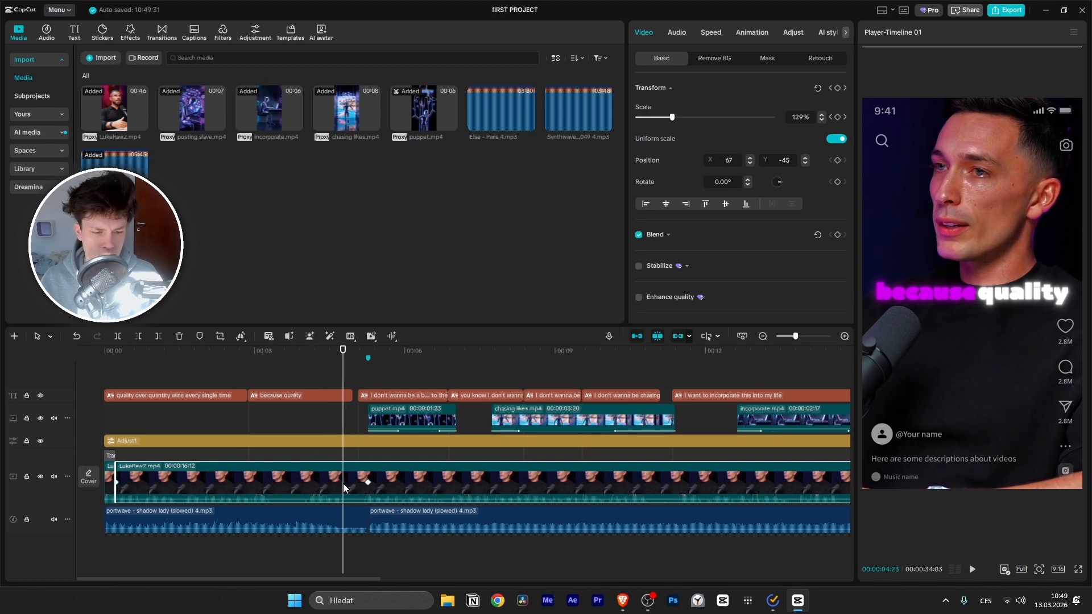
Step: Split the tracks at 00:00:02:25, just before the "because quality" caption, and play across the cut
{"action": "left_click_drag", "start_coordinate": [344, 357], "coordinate": [116, 422]}
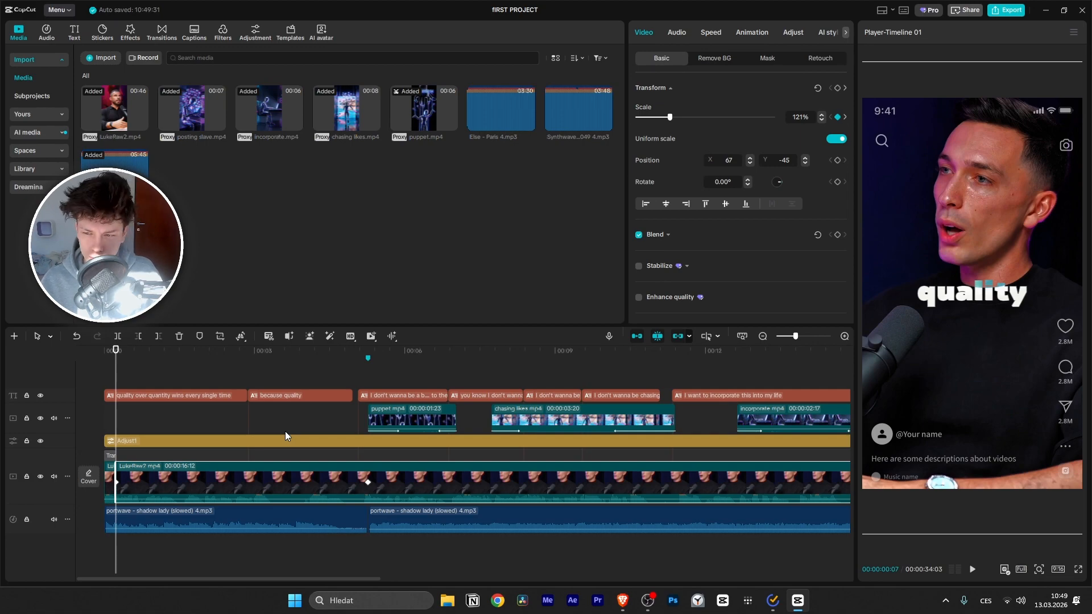
{"action": "key", "text": "space"}
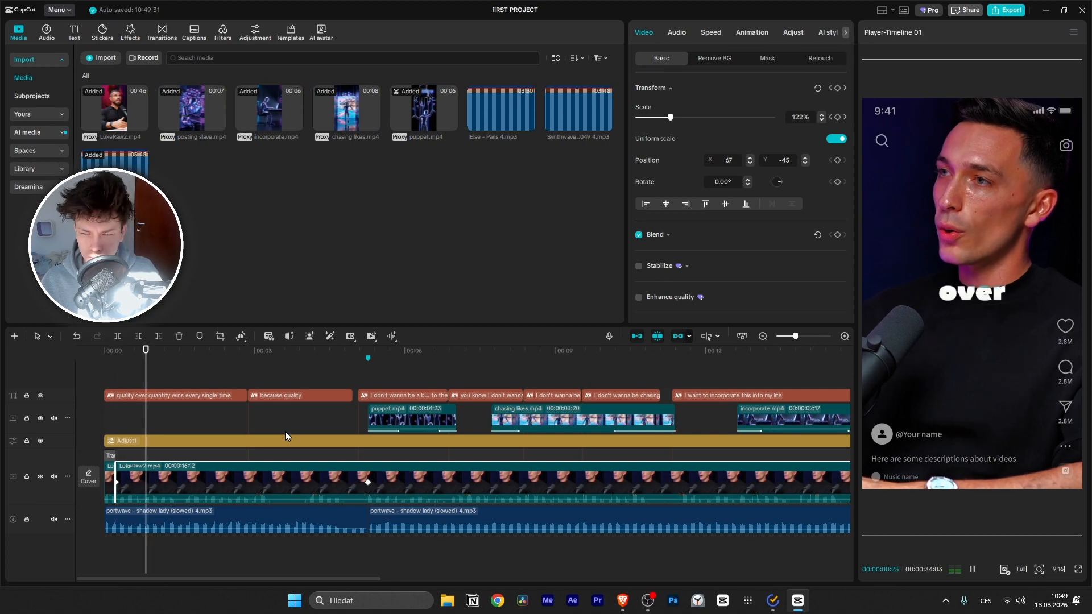
{"action": "key", "text": "space"}
{"action": "key", "text": "ctrl+b"}
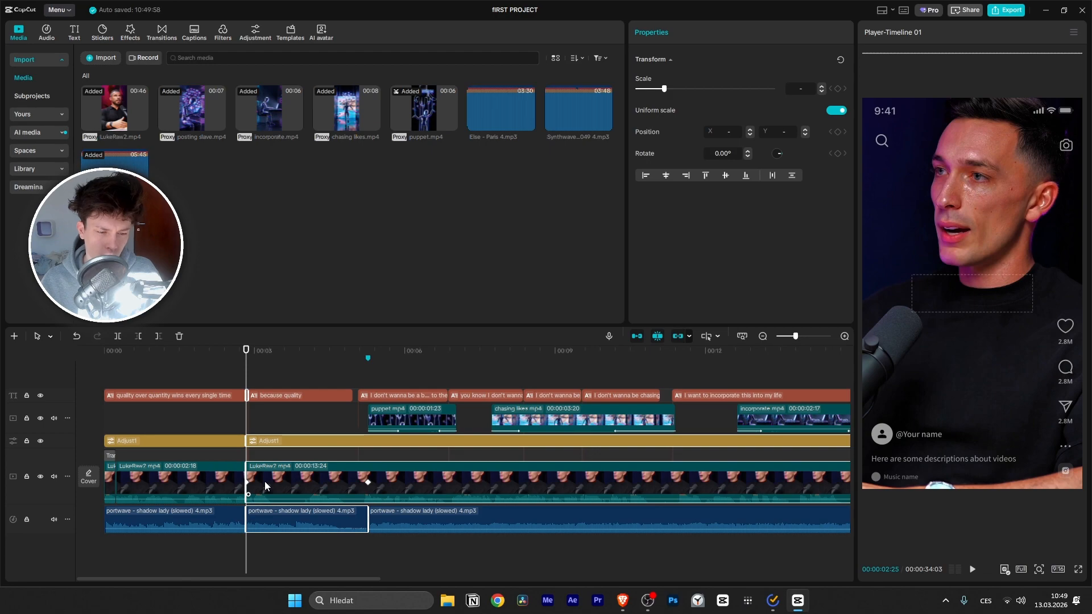
{"action": "left_click_drag", "start_coordinate": [245, 367], "coordinate": [126, 375]}
{"action": "key", "text": "space"}
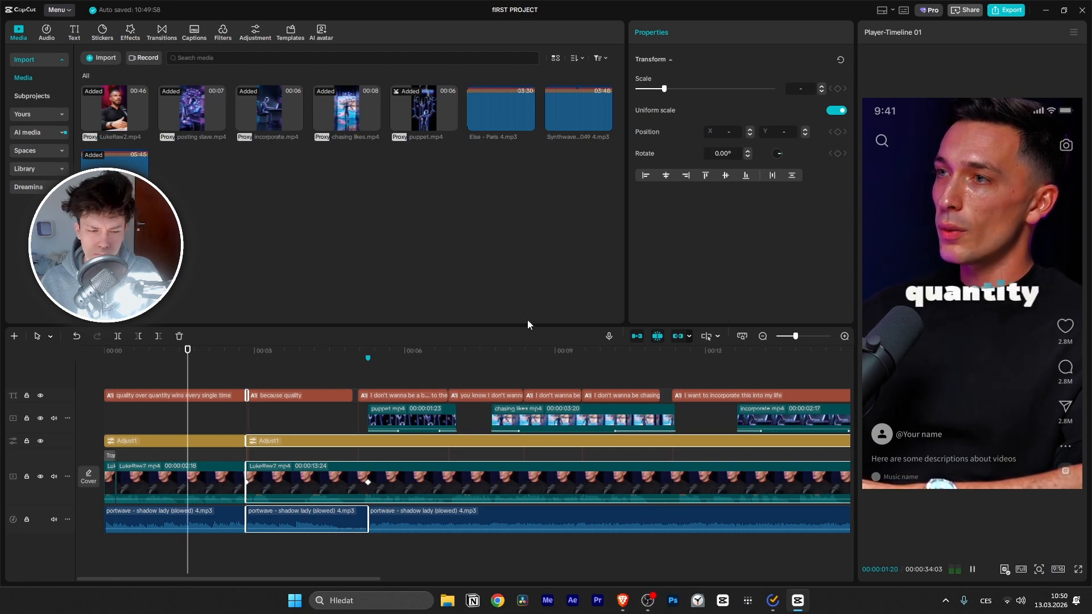
{"action": "key", "text": "space"}
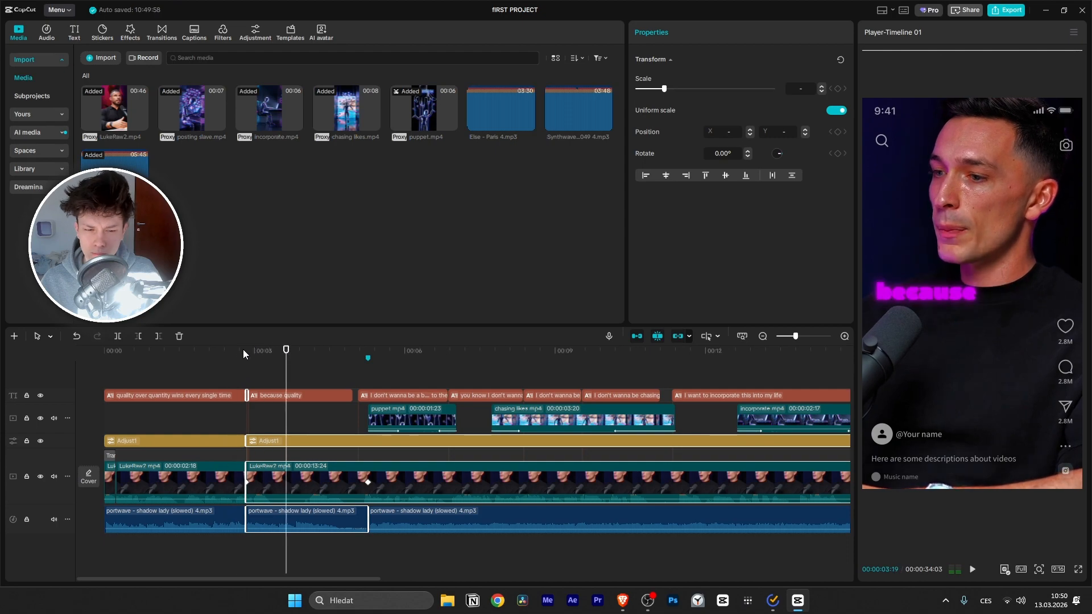
Step: Delete the scale keyframe at the start of the clip following the 00:00:02:25 cut and replay the opening
{"action": "left_click_drag", "start_coordinate": [283, 348], "coordinate": [246, 358]}
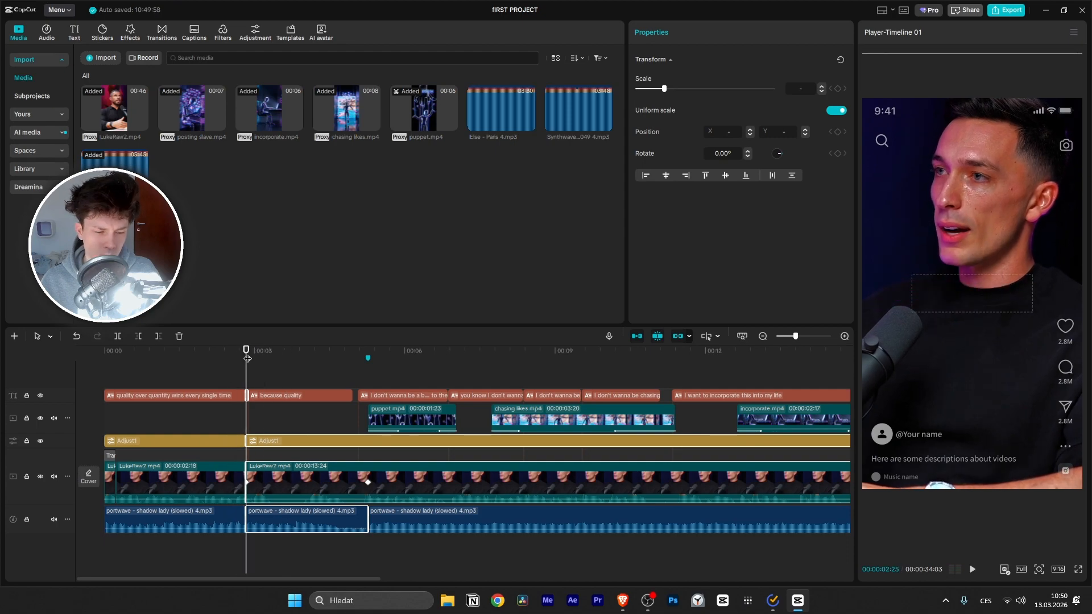
{"action": "left_click", "coordinate": [251, 486]}
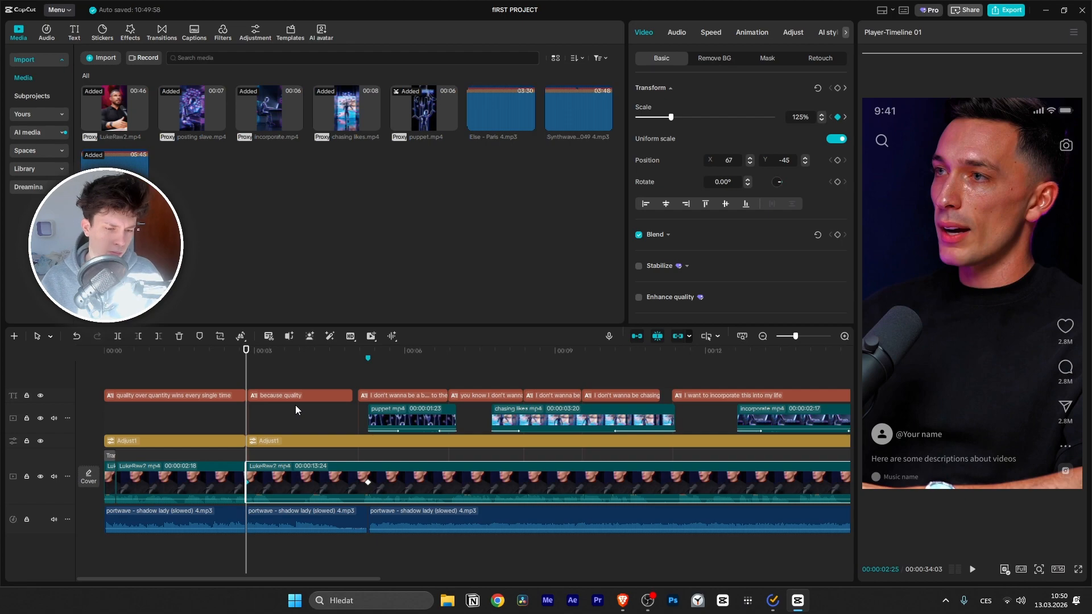
{"action": "left_click_drag", "start_coordinate": [246, 387], "coordinate": [113, 398]}
{"action": "key", "text": "space"}
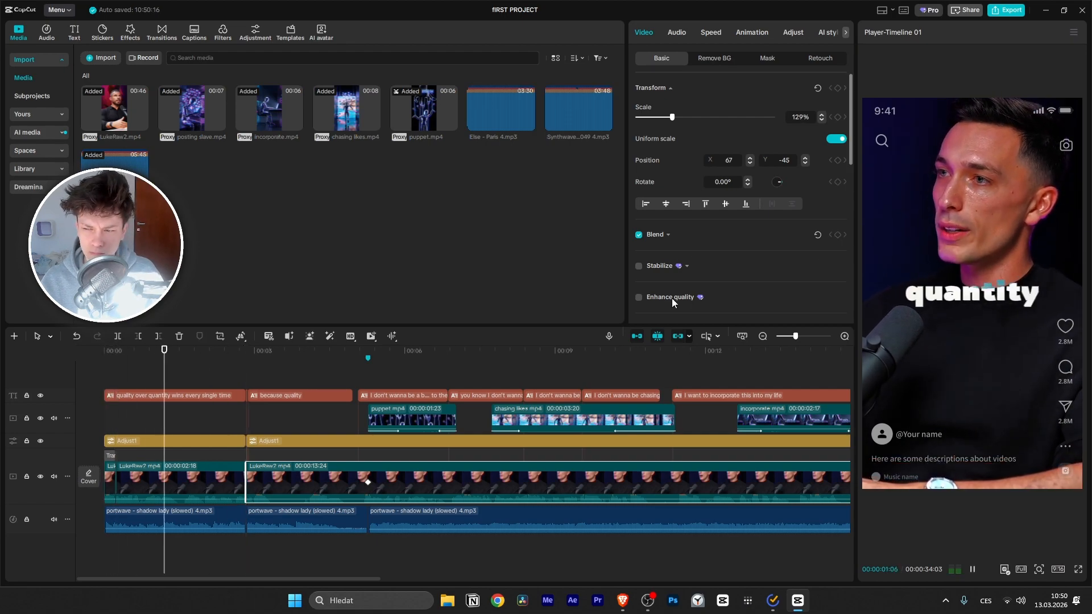
{"action": "key", "text": "space"}
{"action": "left_click_drag", "start_coordinate": [279, 358], "coordinate": [117, 383]}
{"action": "key", "text": "space"}
{"action": "key", "text": "space"}
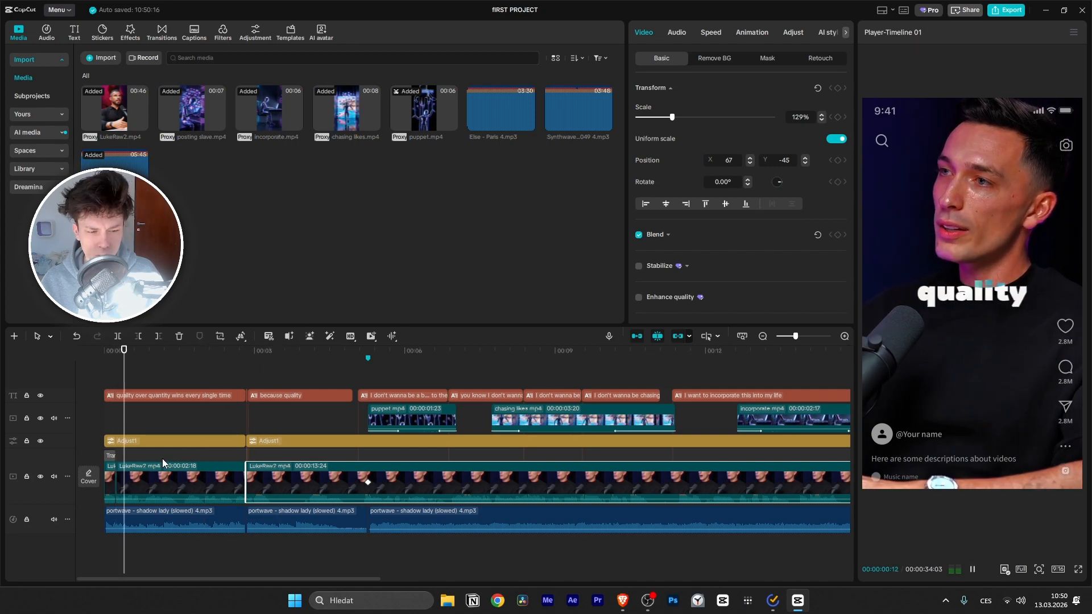
Step: Split the tracks at 00:00:01:25, just before the word "wins", and play across the new cut
{"action": "left_click", "coordinate": [169, 475]}
{"action": "key", "text": "Right"}
{"action": "key", "text": "Right"}
{"action": "key", "text": "Right"}
{"action": "key", "text": "Right"}
{"action": "key", "text": "Right"}
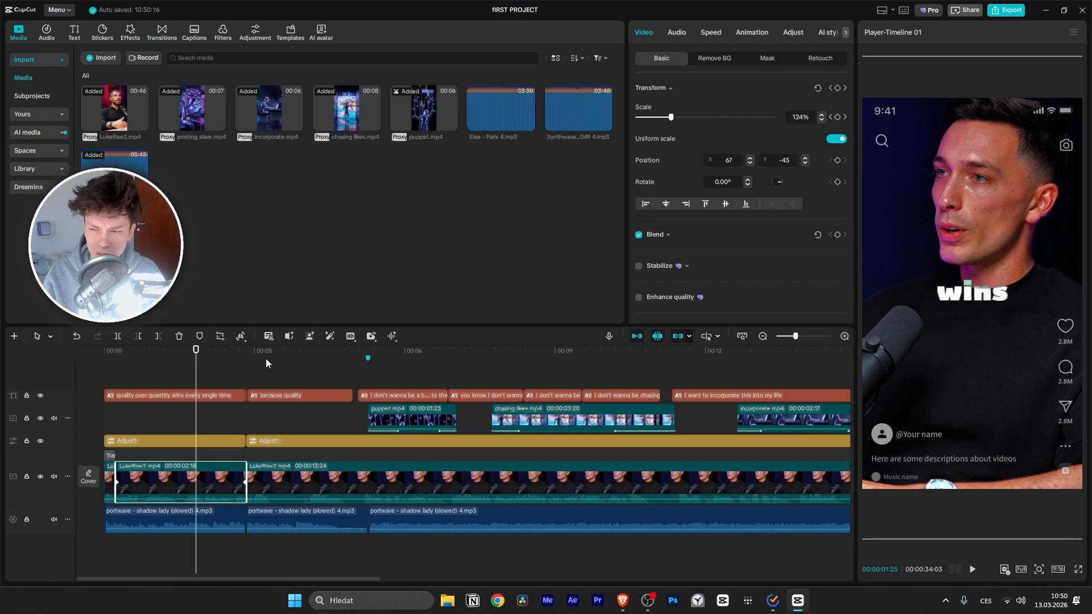
{"action": "key", "text": "ctrl+b"}
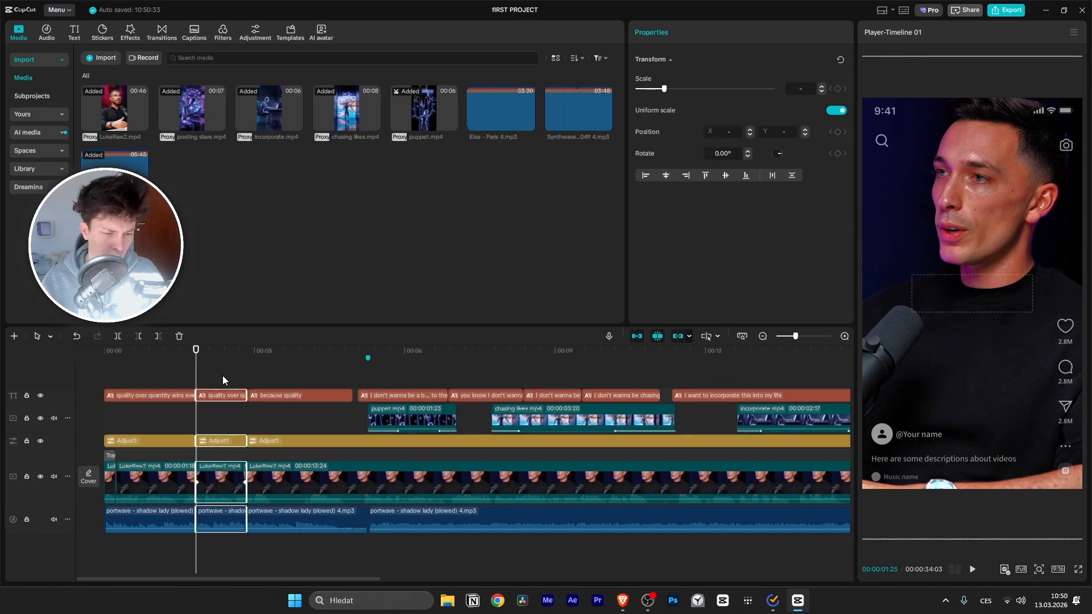
{"action": "left_click_drag", "start_coordinate": [196, 364], "coordinate": [117, 366]}
{"action": "key", "text": "space"}
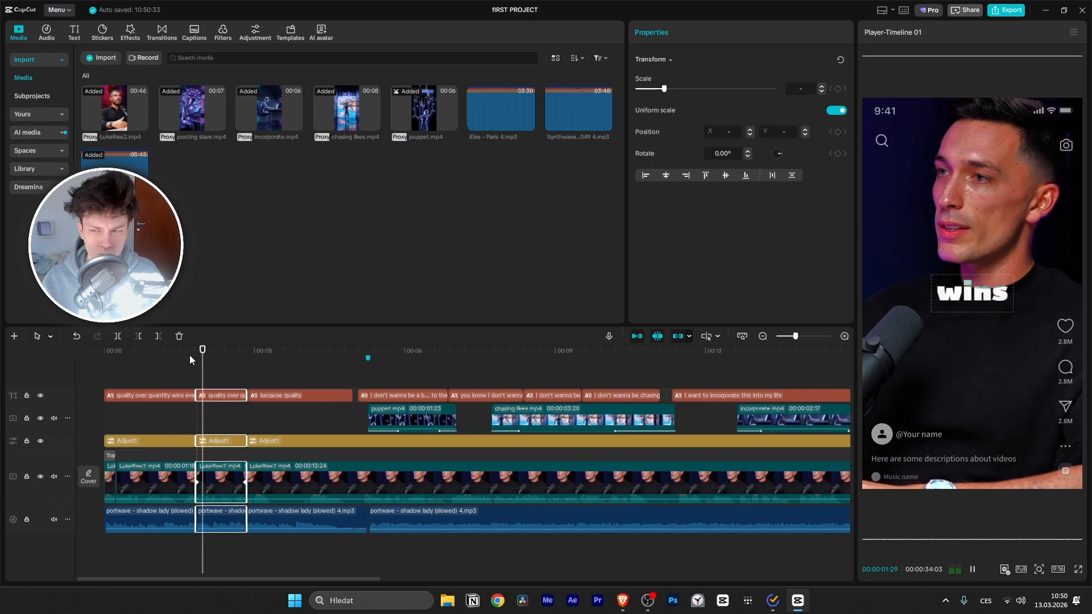
{"action": "key", "text": "space"}
Step: Delete the start and end scale keyframes of the short clip between the 00:00:01:25 and 00:00:02:25 cuts and replay it
{"action": "left_click_drag", "start_coordinate": [215, 357], "coordinate": [195, 363]}
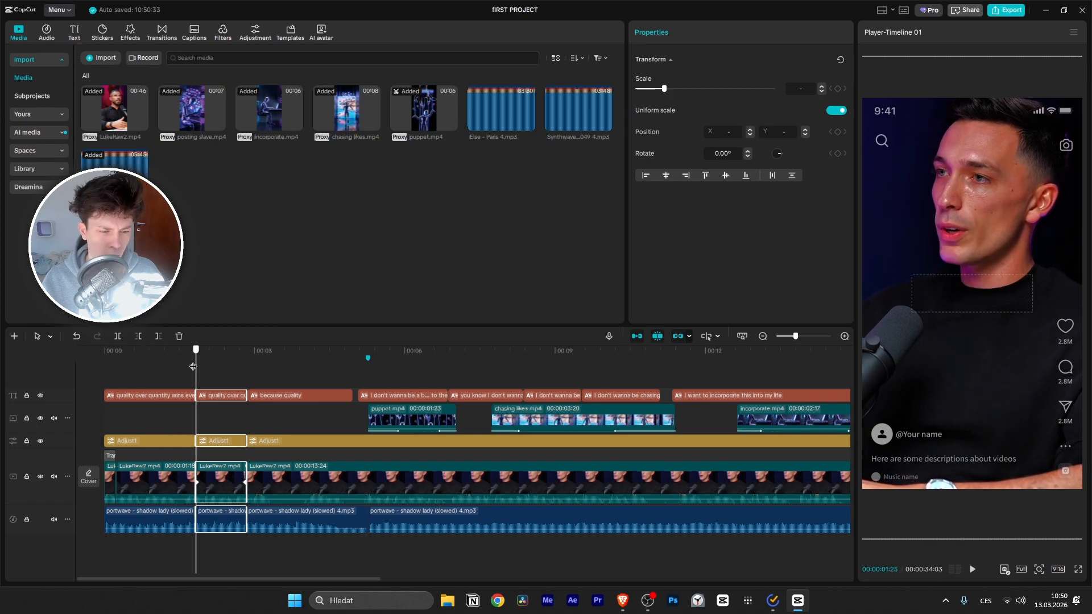
{"action": "left_click", "coordinate": [200, 483]}
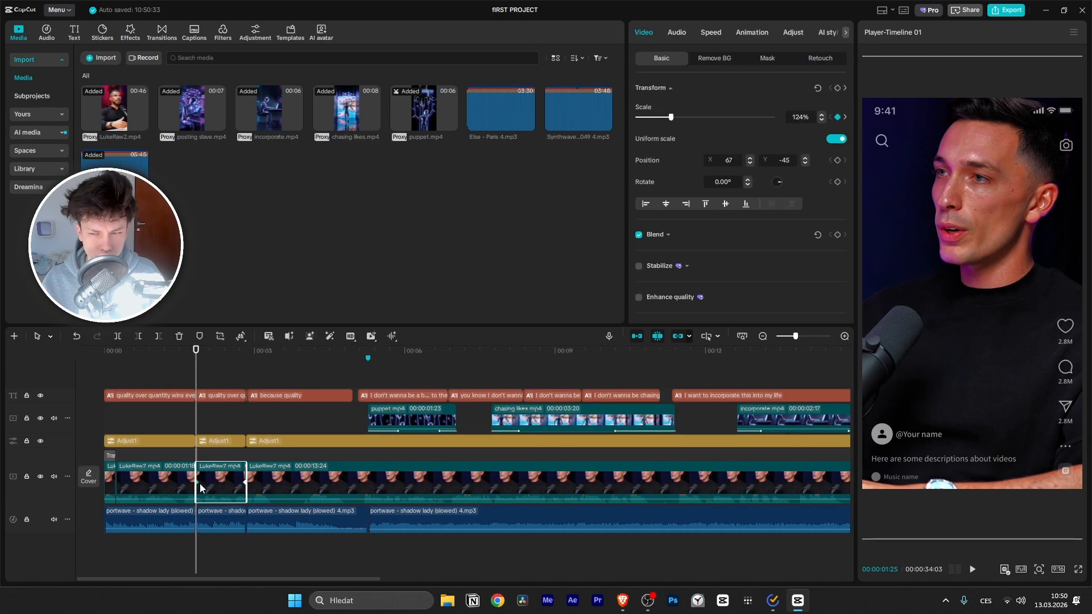
{"action": "key", "text": "Delete"}
{"action": "left_click", "coordinate": [245, 486]}
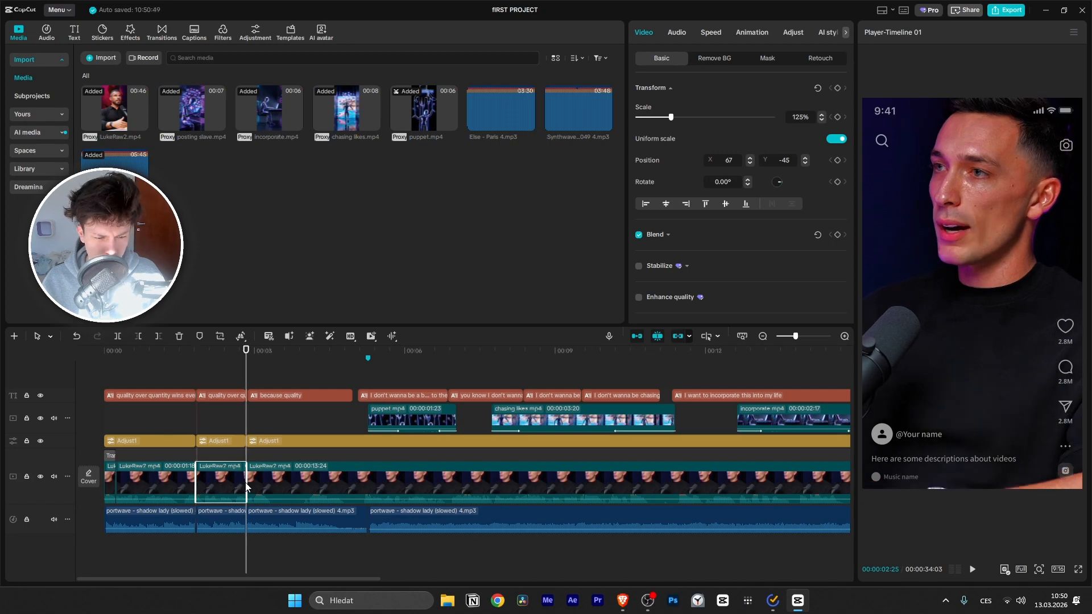
{"action": "left_click_drag", "start_coordinate": [251, 351], "coordinate": [157, 352]}
{"action": "key", "text": "space"}
{"action": "key", "text": "space"}
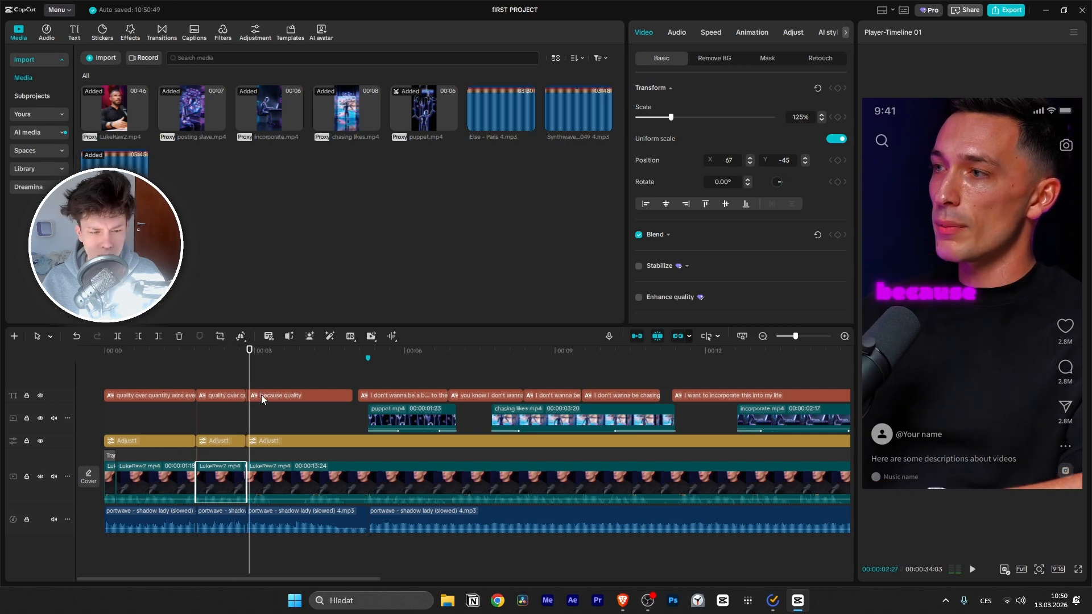
Step: Reduce the scale of the short clip beginning at 00:00:01:25 to 113% and play the section to check it
{"action": "left_click_drag", "start_coordinate": [252, 377], "coordinate": [197, 391]}
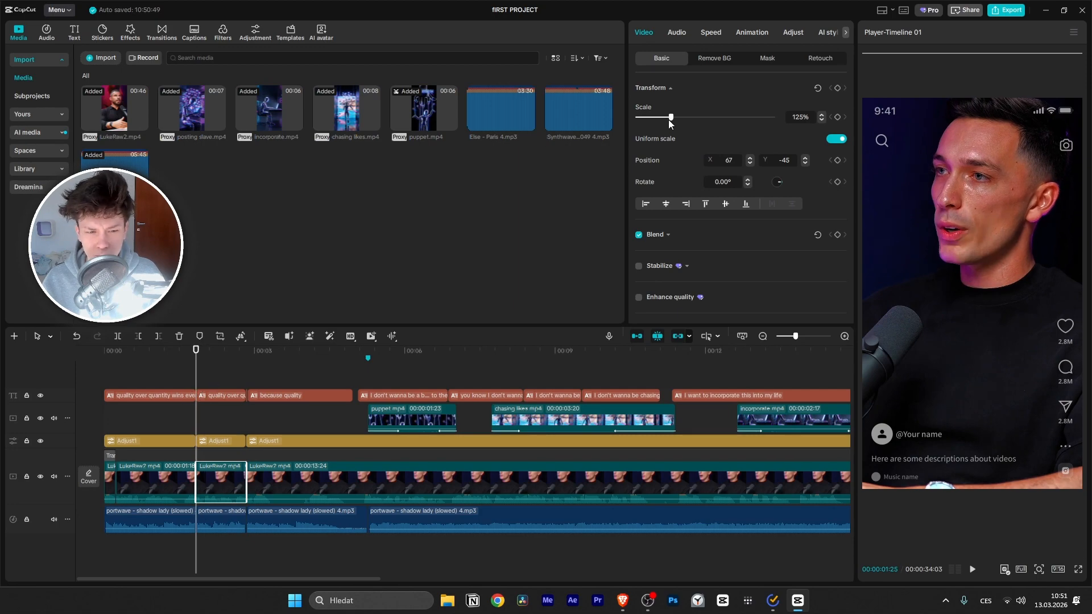
{"action": "left_click_drag", "start_coordinate": [671, 121], "coordinate": [668, 120]}
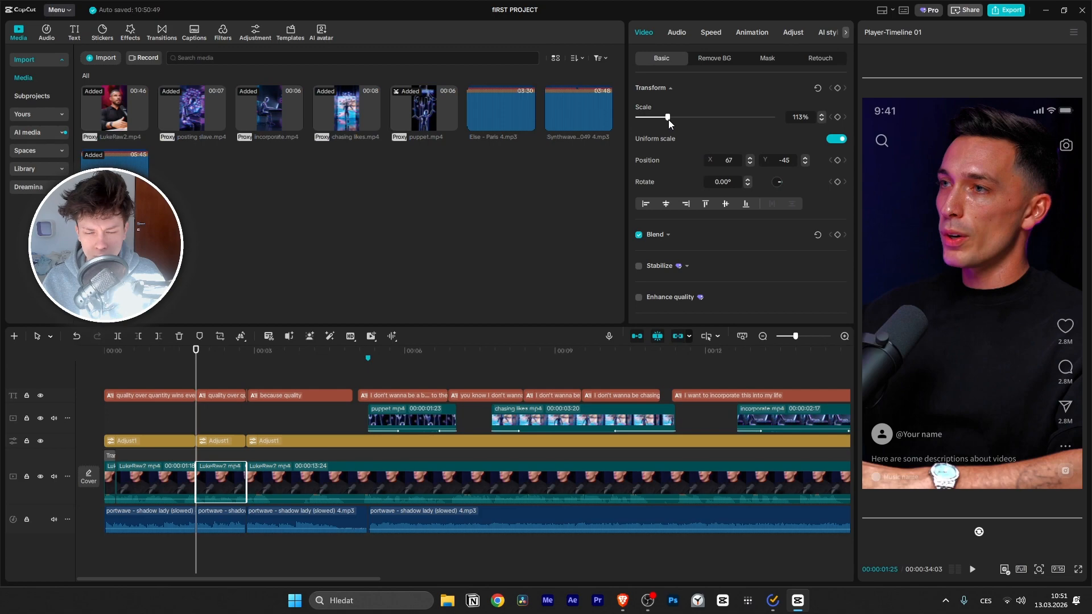
{"action": "left_click_drag", "start_coordinate": [194, 360], "coordinate": [150, 366]}
{"action": "key", "text": "space"}
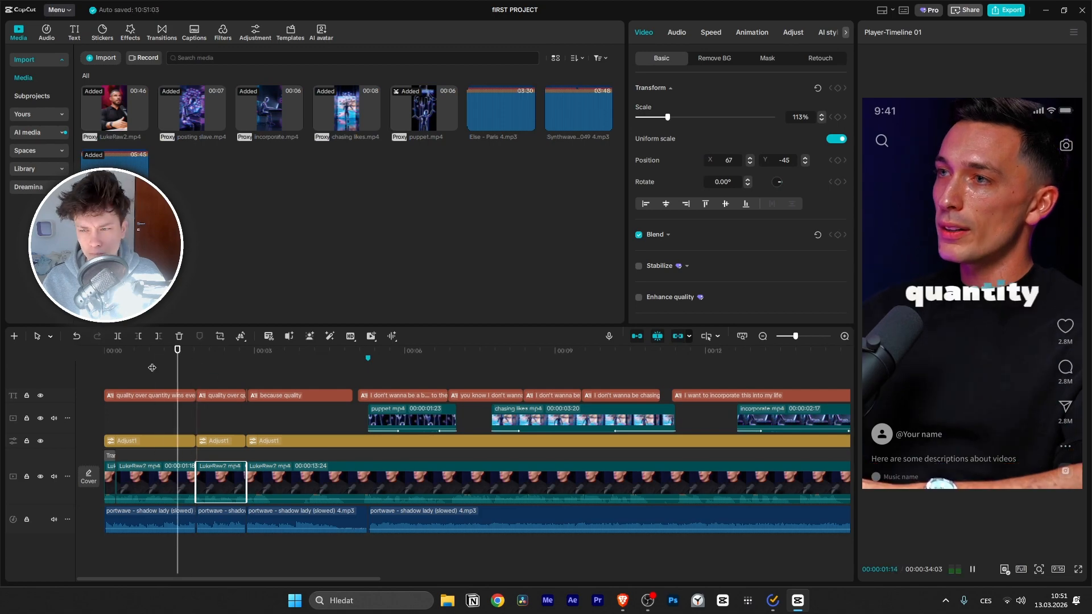
Step: Replay the opening across the 00:00:01:25 and 00:00:02:25 cuts to check the scale changes
{"action": "key", "text": "space"}
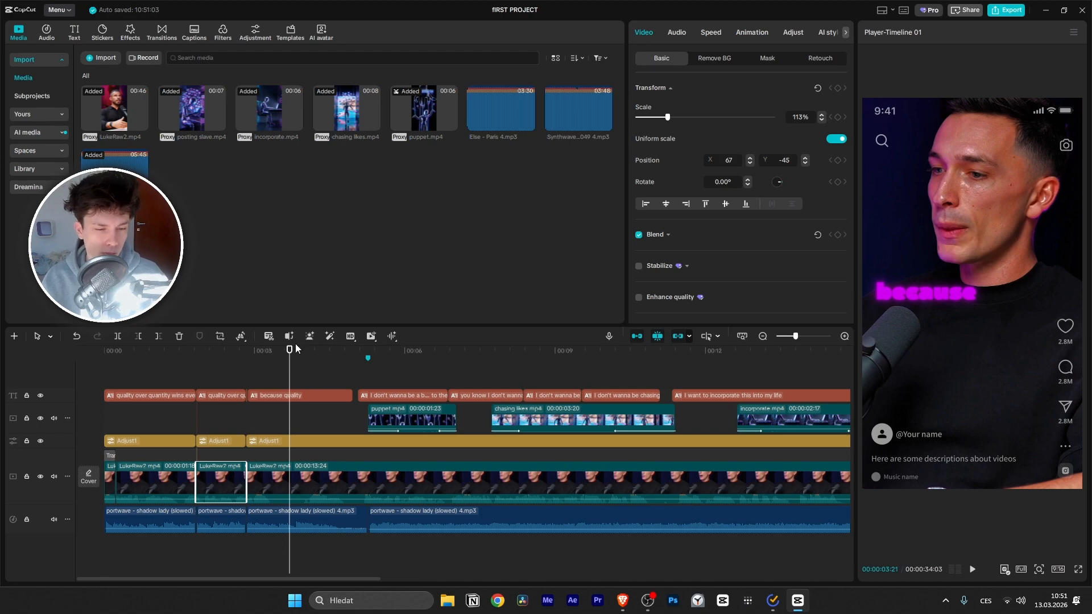
{"action": "left_click_drag", "start_coordinate": [289, 349], "coordinate": [140, 375]}
{"action": "key", "text": "space"}
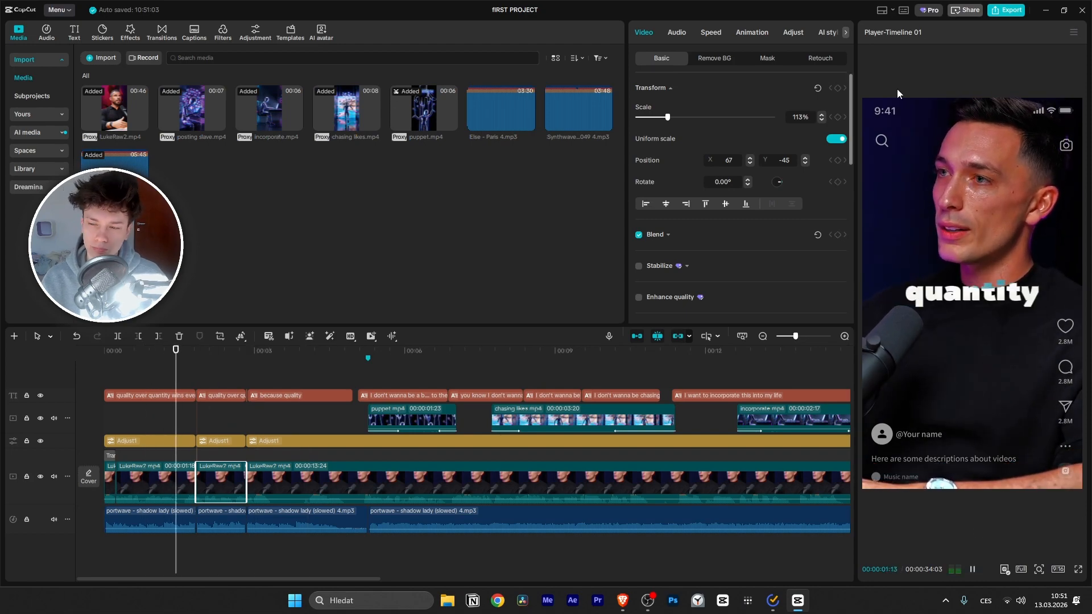
{"action": "key", "text": "space"}
{"action": "key", "text": "space"}
{"action": "key", "text": "space"}
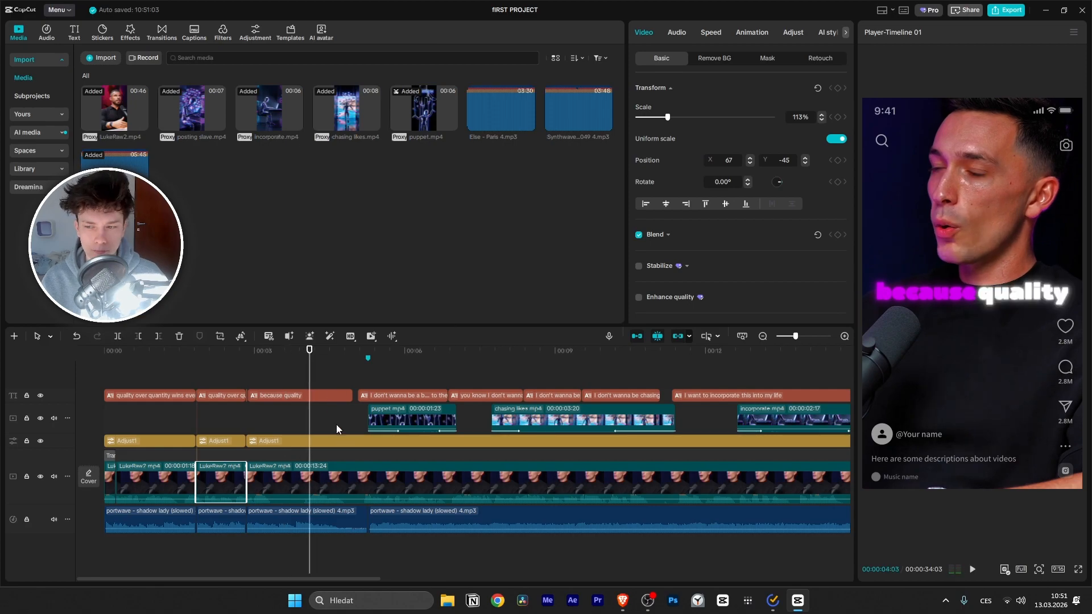
{"action": "key", "text": "space"}
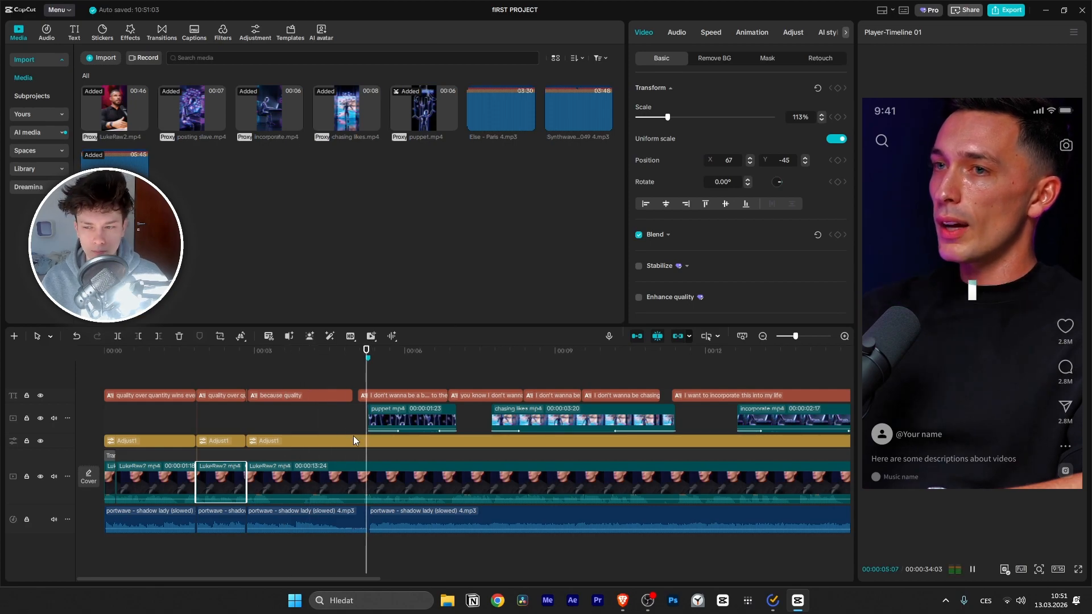
Step: Extend the start of the puppet.mp4 overlay earlier, to a duration of 00:00:01:29, and play the section
{"action": "left_click", "coordinate": [449, 357]}
{"action": "left_click_drag", "start_coordinate": [450, 357], "coordinate": [360, 369]}
{"action": "left_click_drag", "start_coordinate": [373, 422], "coordinate": [357, 422]}
{"action": "left_click", "coordinate": [322, 358]}
{"action": "key", "text": "space"}
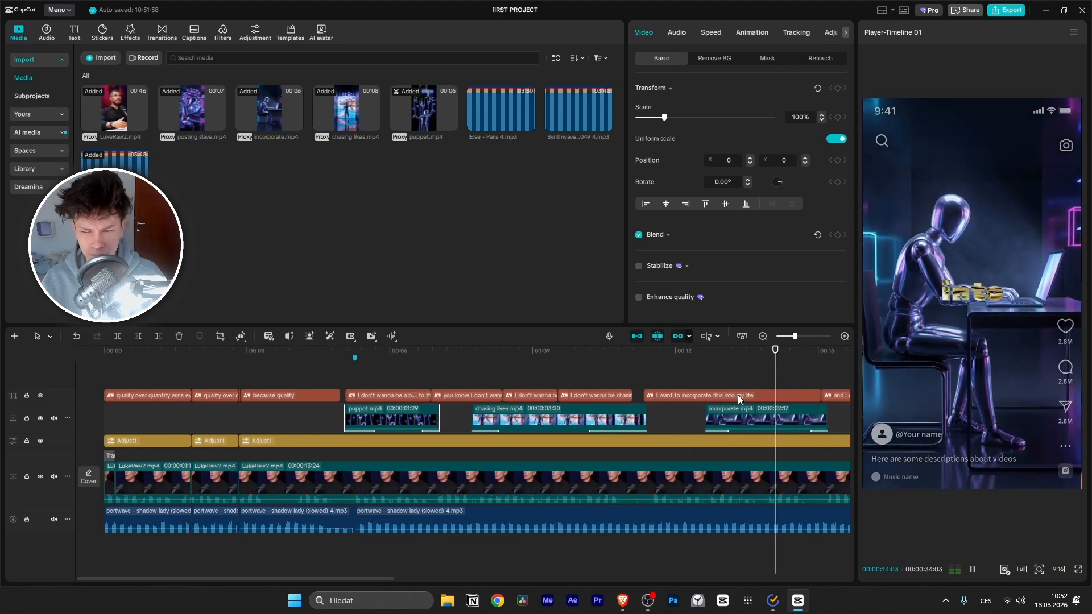
Step: Play through to the talking-head cut after the "and I don't want" caption and examine the frames around 00:00:16:18
{"action": "scroll", "coordinate": [736, 394], "scroll_direction": "down", "scroll_amount": 4}
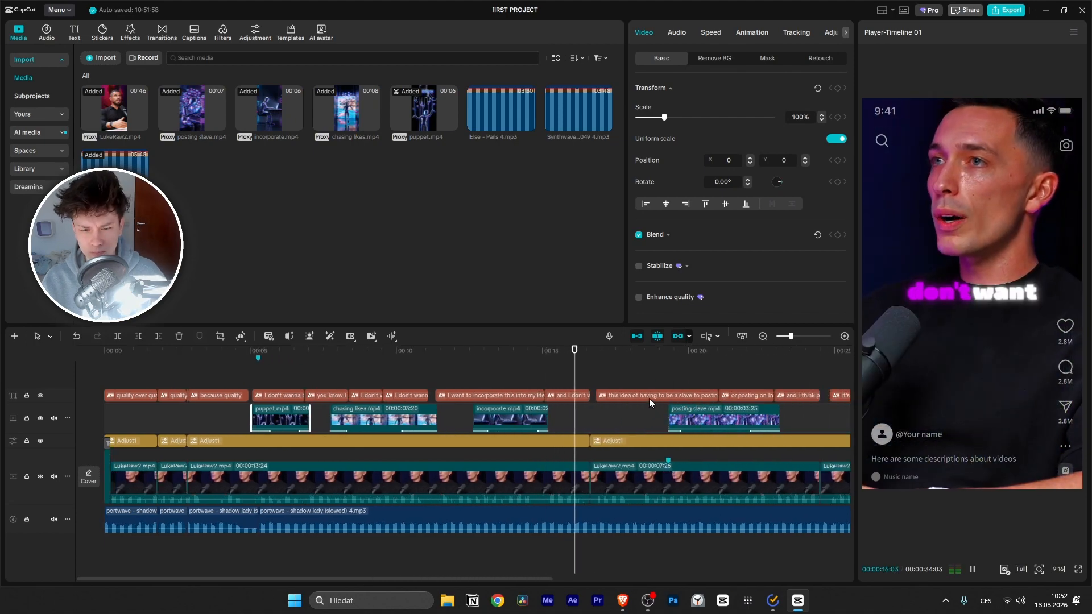
{"action": "key", "text": "space"}
{"action": "key", "text": "space"}
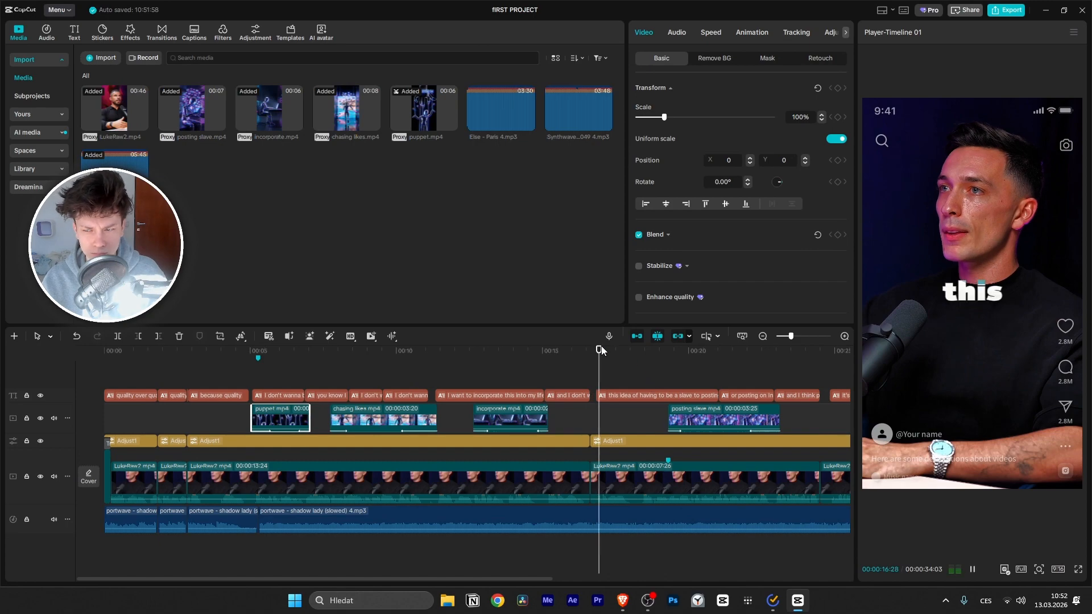
{"action": "left_click_drag", "start_coordinate": [627, 350], "coordinate": [590, 351]}
{"action": "key", "text": "space"}
{"action": "left_click", "coordinate": [596, 352]}
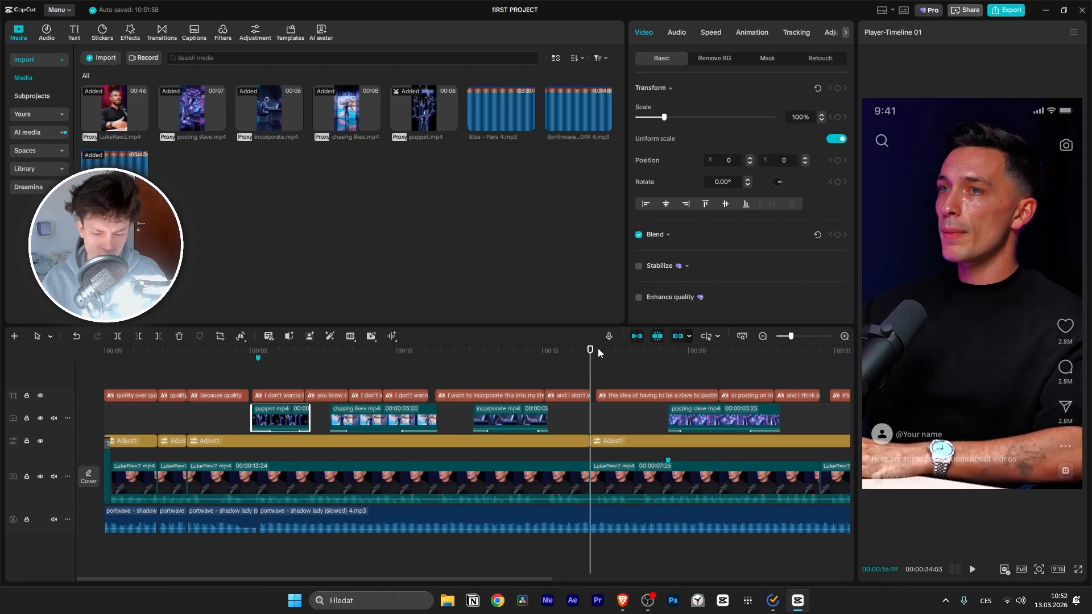
{"action": "key", "text": "Left"}
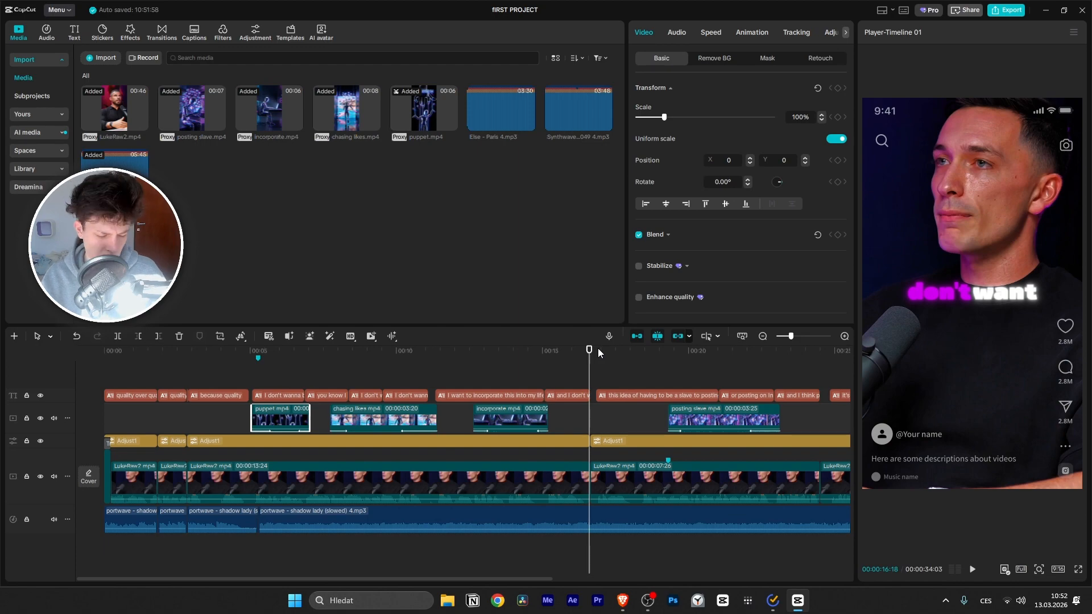
{"action": "left_click", "coordinate": [605, 482]}
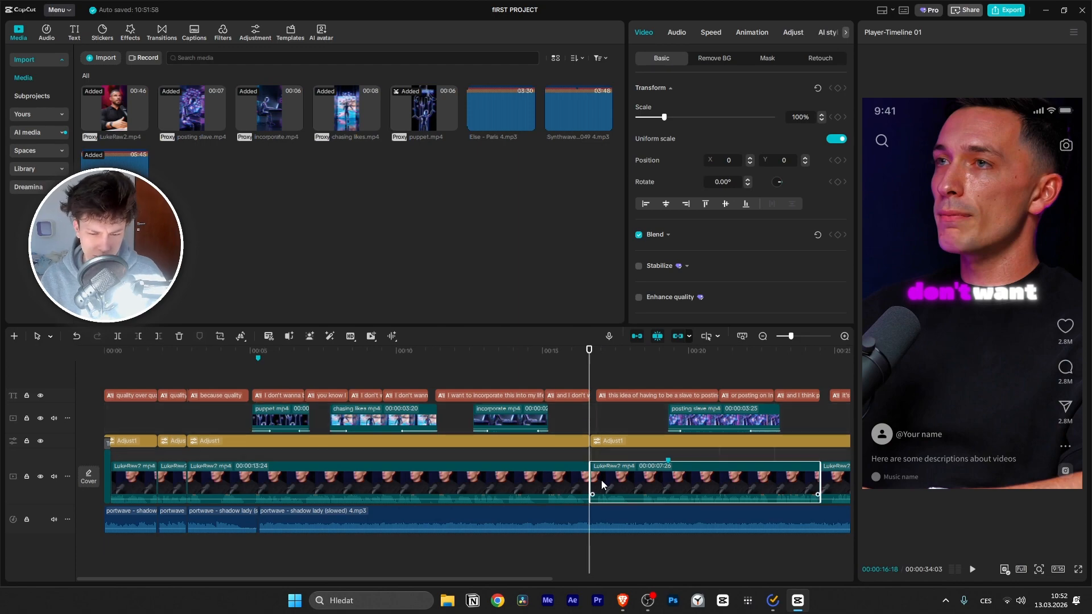
{"action": "scroll", "coordinate": [568, 472], "scroll_direction": "up", "scroll_amount": 5}
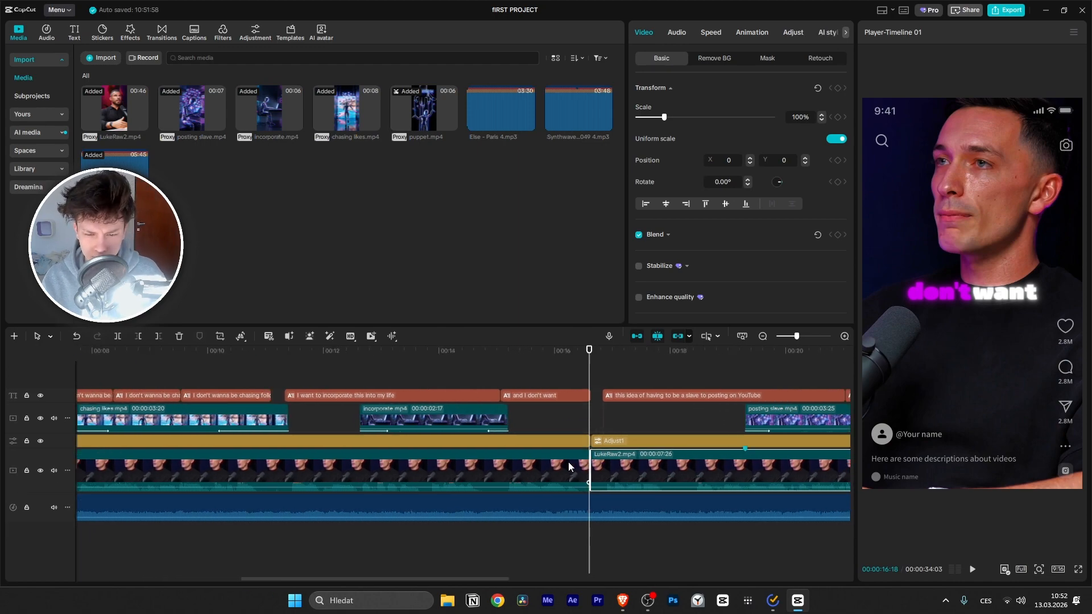
{"action": "left_click", "coordinate": [568, 461]}
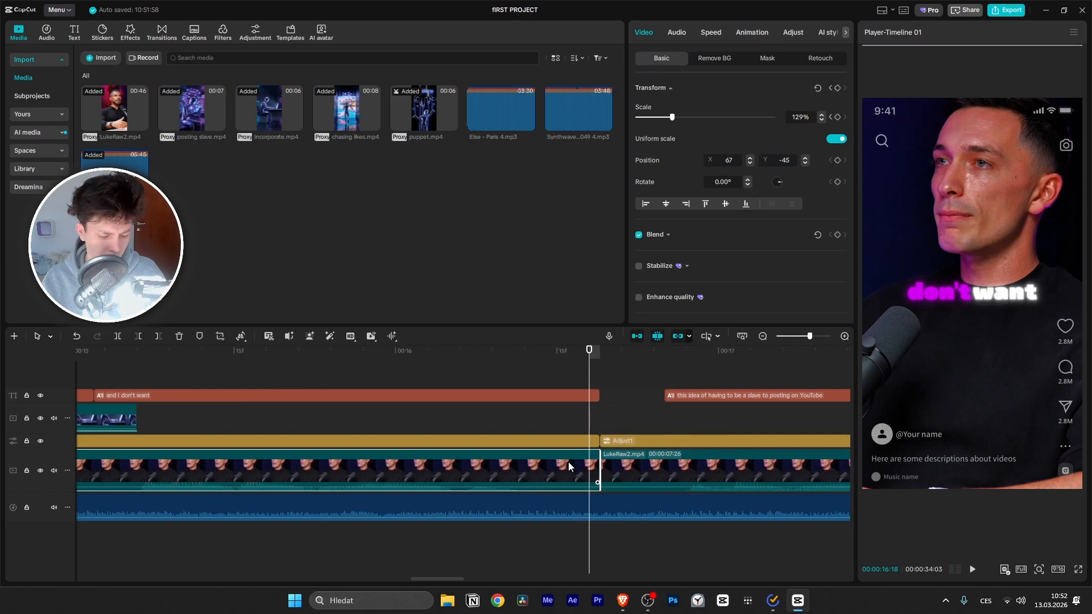
{"action": "key", "text": "Delete"}
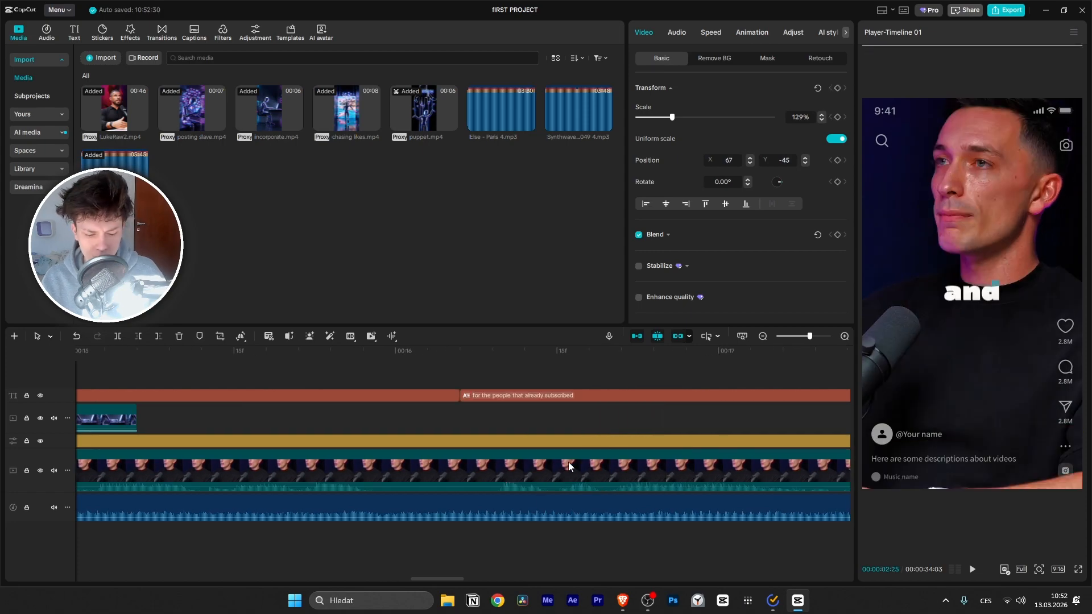
{"action": "key", "text": "ctrl+z"}
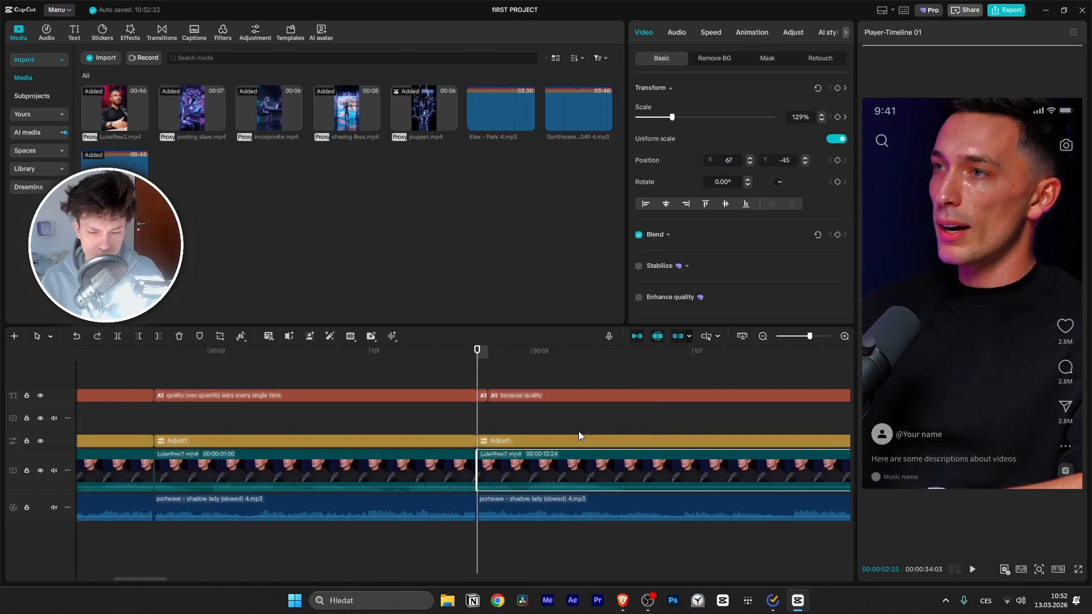
Step: Examine the frames around the 00:00:02:25 cut one by one and play across it
{"action": "left_click", "coordinate": [472, 350]}
{"action": "key", "text": "Right"}
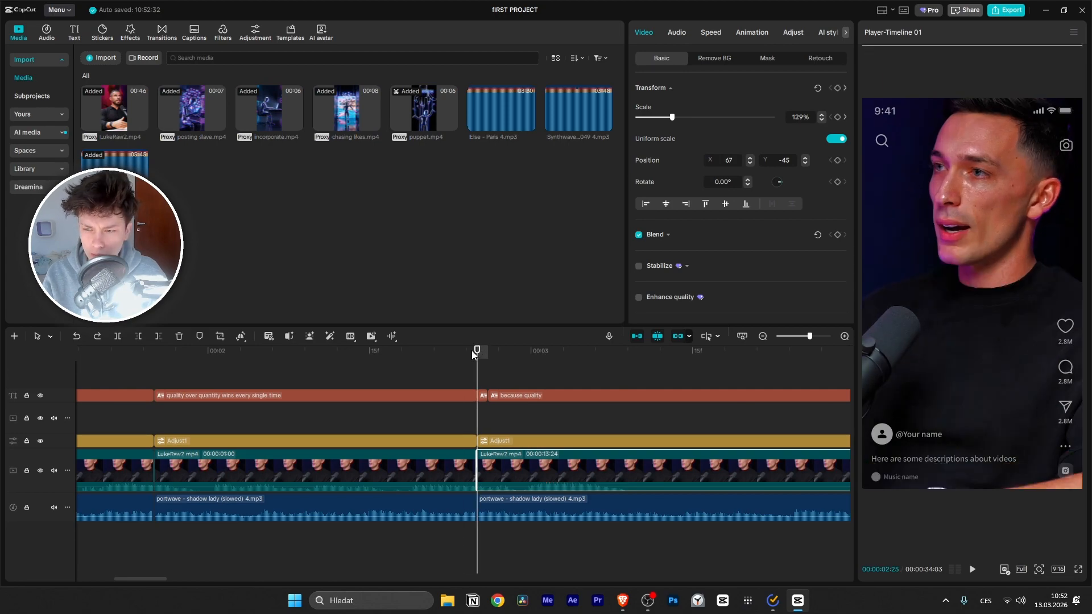
{"action": "key", "text": "Left"}
{"action": "key", "text": "Right"}
{"action": "key", "text": "Left"}
{"action": "key", "text": "Left"}
{"action": "key", "text": "Left"}
{"action": "key", "text": "Left"}
{"action": "key", "text": "Left"}
{"action": "key", "text": "Left"}
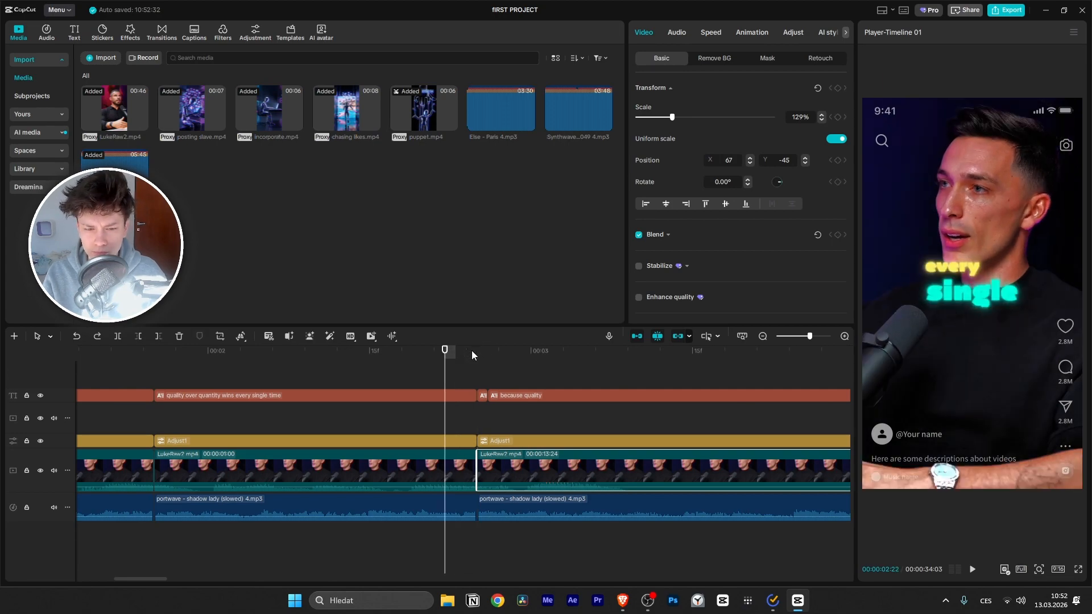
{"action": "key", "text": "space"}
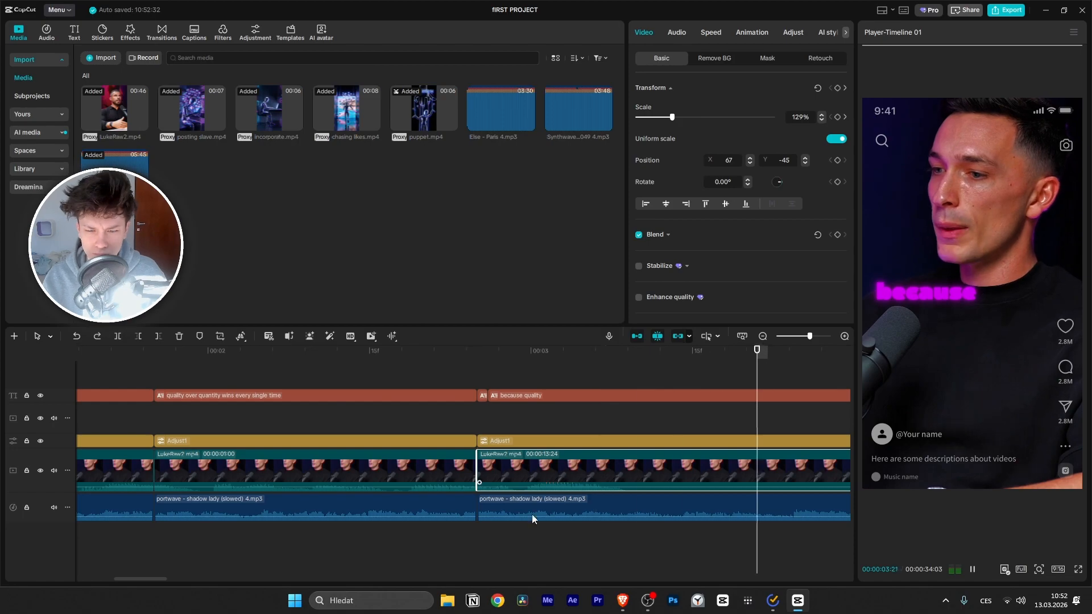
{"action": "scroll", "coordinate": [627, 465], "scroll_direction": "down", "scroll_amount": 5}
{"action": "scroll", "coordinate": [405, 439], "scroll_direction": "down", "scroll_amount": 4}
{"action": "key", "text": "space"}
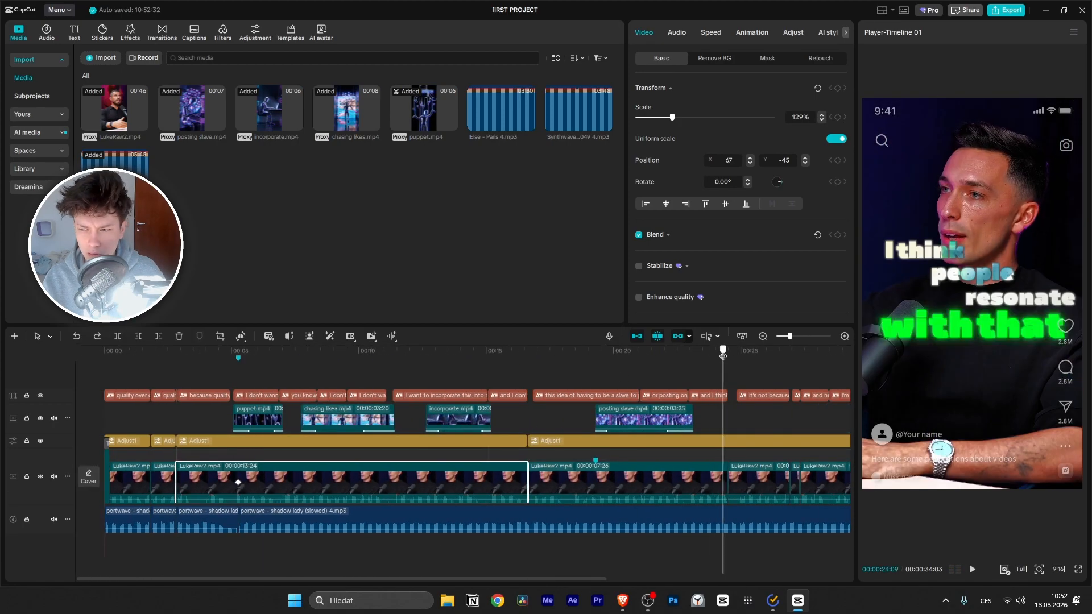
Step: Split the tracks at 00:00:16:18, just before the existing cut that follows the "and I don't want" caption
{"action": "left_click", "coordinate": [678, 358]}
{"action": "left_click_drag", "start_coordinate": [678, 359], "coordinate": [359, 398]}
{"action": "key", "text": "space"}
{"action": "scroll", "coordinate": [667, 382], "scroll_direction": "up", "scroll_amount": 2}
{"action": "key", "text": "space"}
{"action": "key", "text": "space"}
{"action": "scroll", "coordinate": [365, 405], "scroll_direction": "up", "scroll_amount": 3}
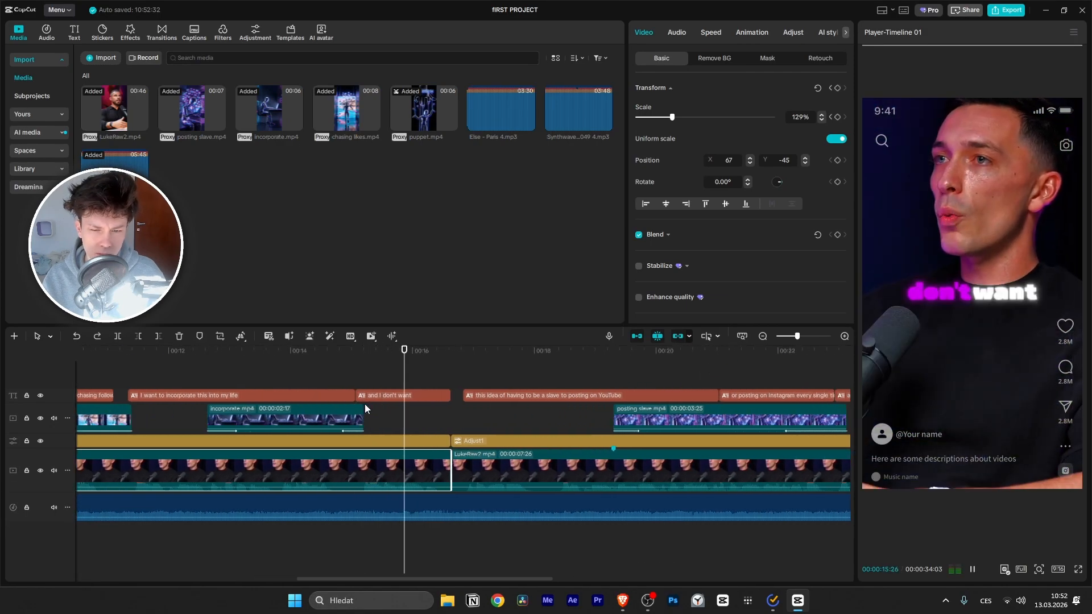
{"action": "key", "text": "space"}
{"action": "key", "text": "Right"}
{"action": "key", "text": "Right"}
{"action": "key", "text": "Left"}
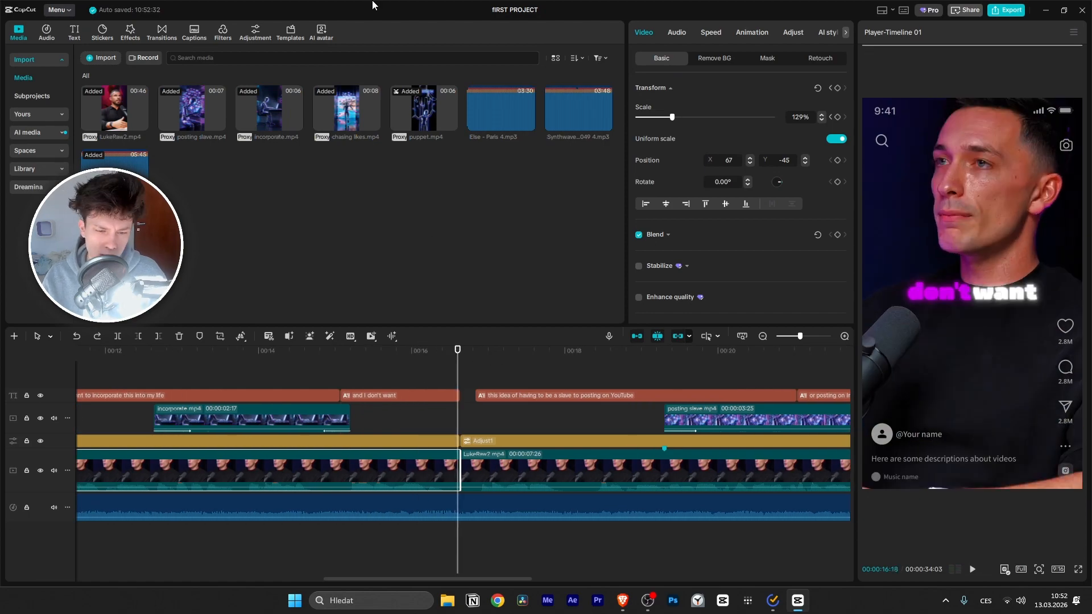
{"action": "key", "text": "ctrl+b"}
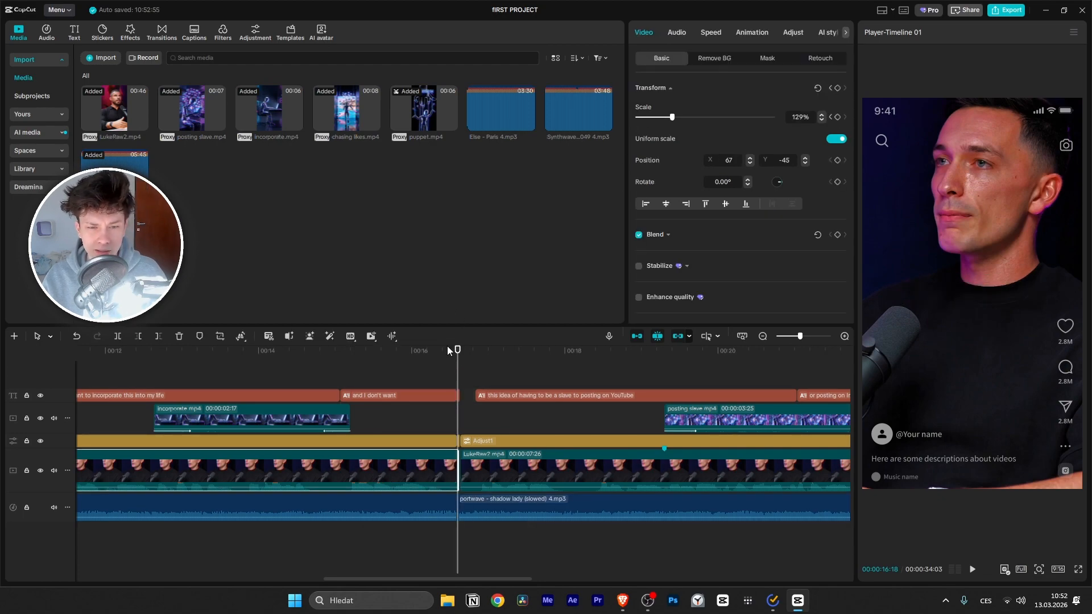
Step: Split the tracks at 00:00:15:06, where the incorporate.mp4 overlay ends, and reduce the scale of the short talking-head clip after it to 117%
{"action": "left_click_drag", "start_coordinate": [456, 352], "coordinate": [351, 367]}
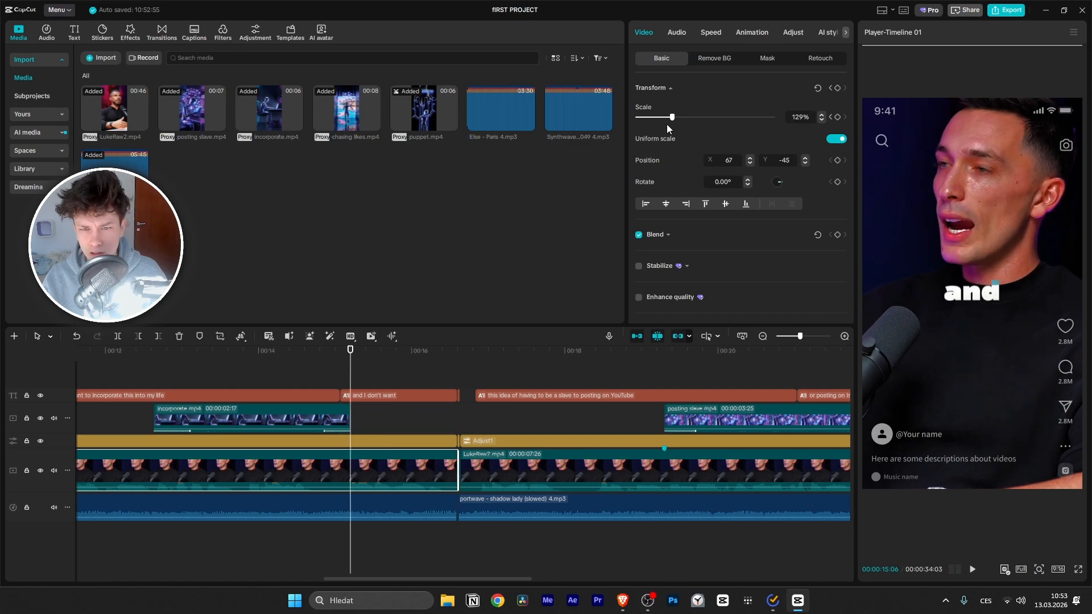
{"action": "left_click_drag", "start_coordinate": [673, 123], "coordinate": [671, 123]}
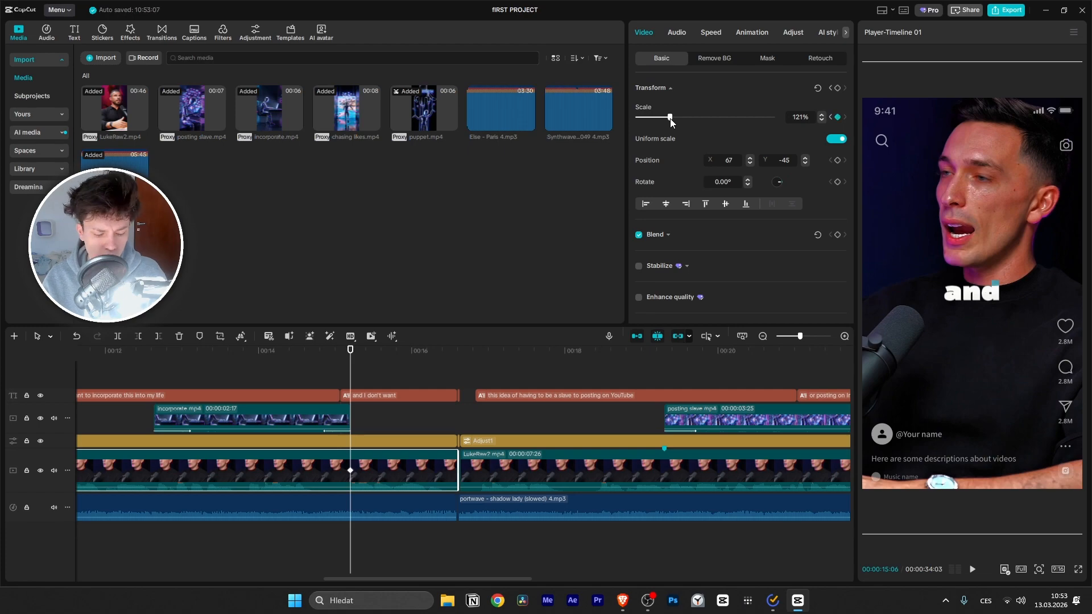
{"action": "key", "text": "ctrl+z"}
{"action": "key", "text": "ctrl+b"}
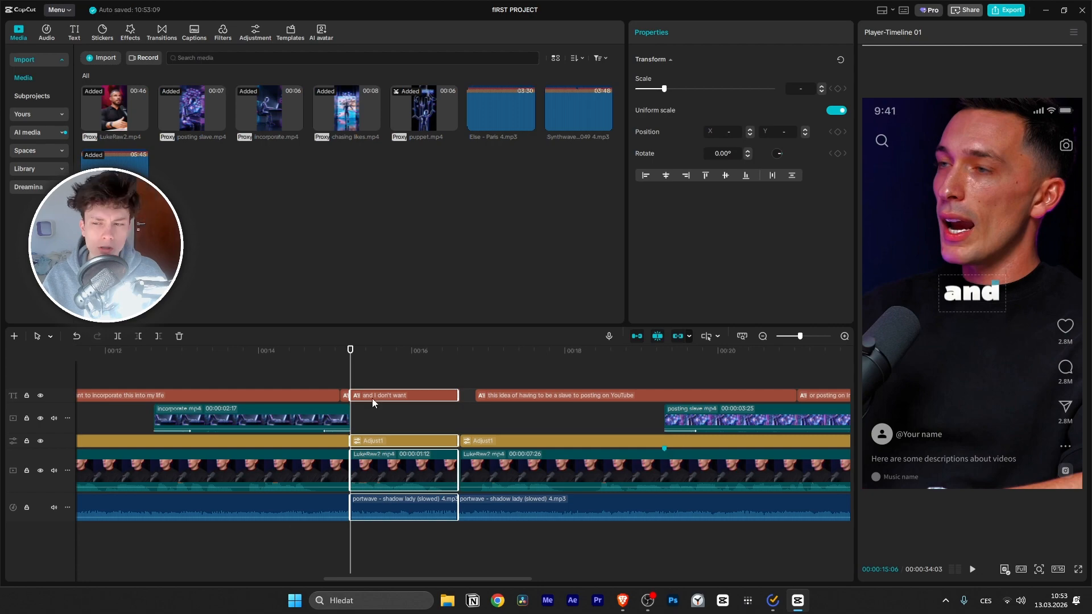
{"action": "left_click", "coordinate": [391, 467]}
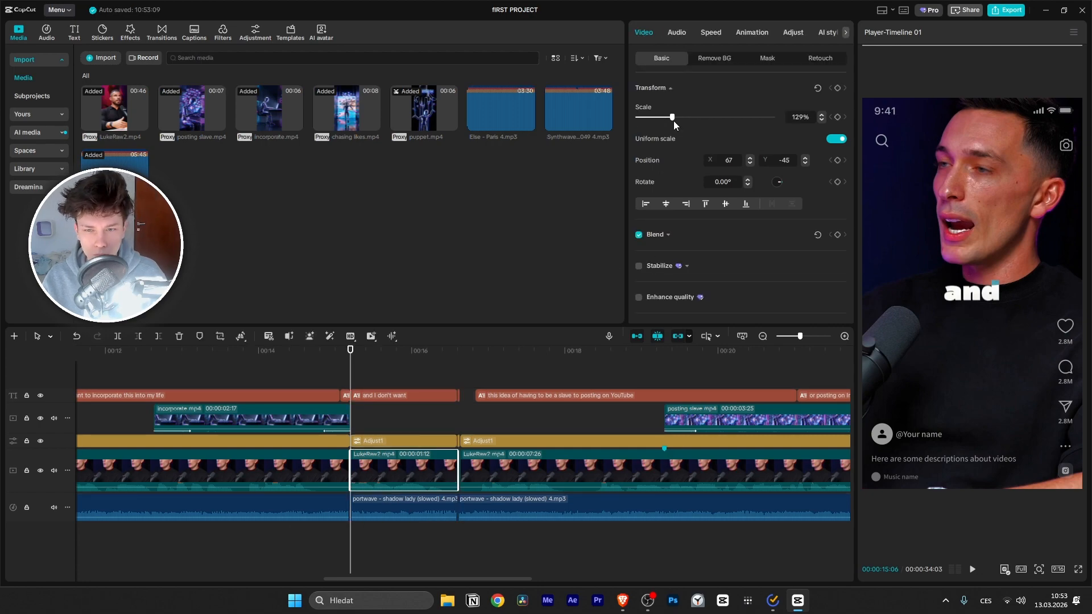
{"action": "left_click_drag", "start_coordinate": [673, 119], "coordinate": [669, 122]}
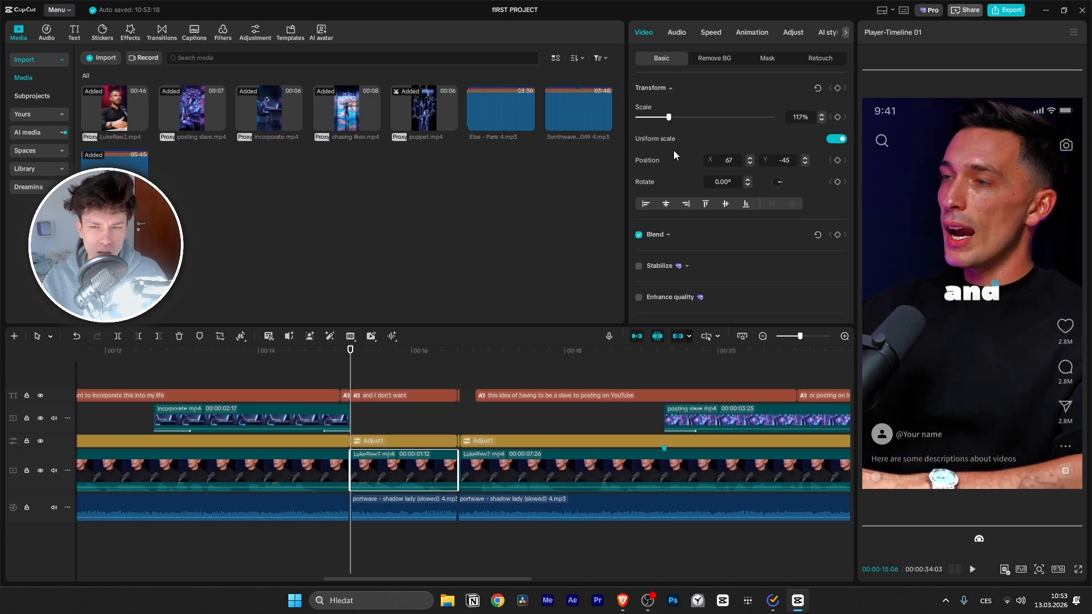
Step: Keyframe the scale of the 'and I don't want' clip from 117% at its start to 171% at its end, and play it back
{"action": "left_click", "coordinate": [837, 116]}
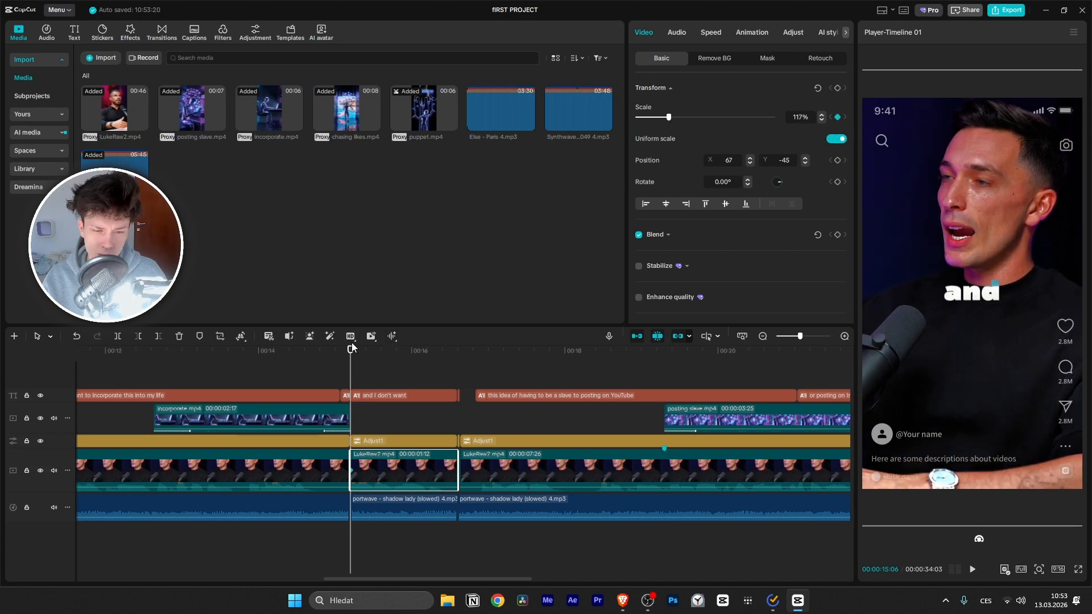
{"action": "left_click_drag", "start_coordinate": [350, 357], "coordinate": [458, 357]}
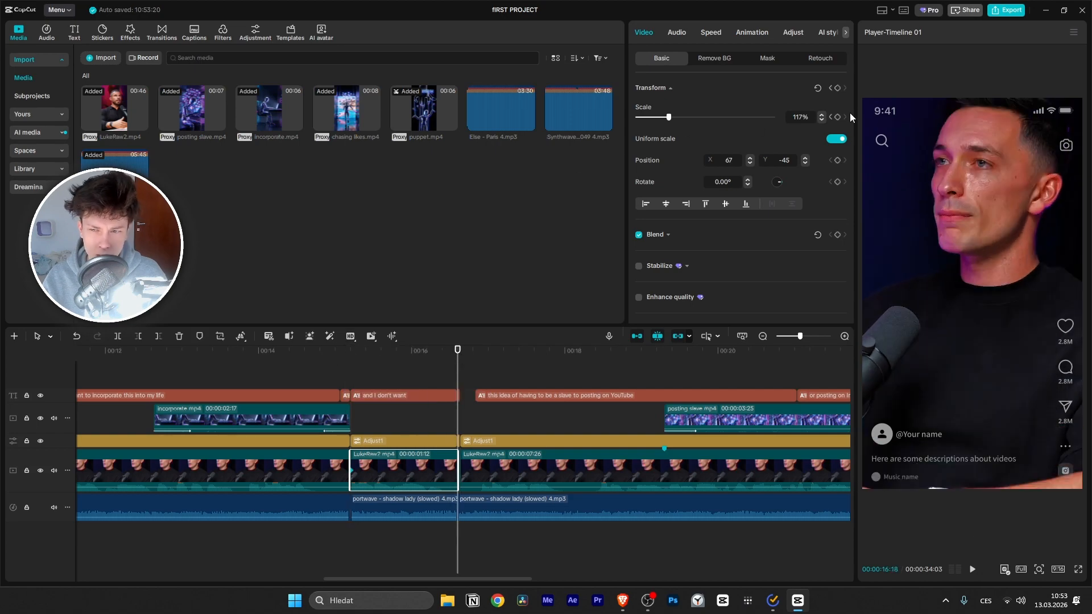
{"action": "left_click_drag", "start_coordinate": [670, 117], "coordinate": [685, 121]}
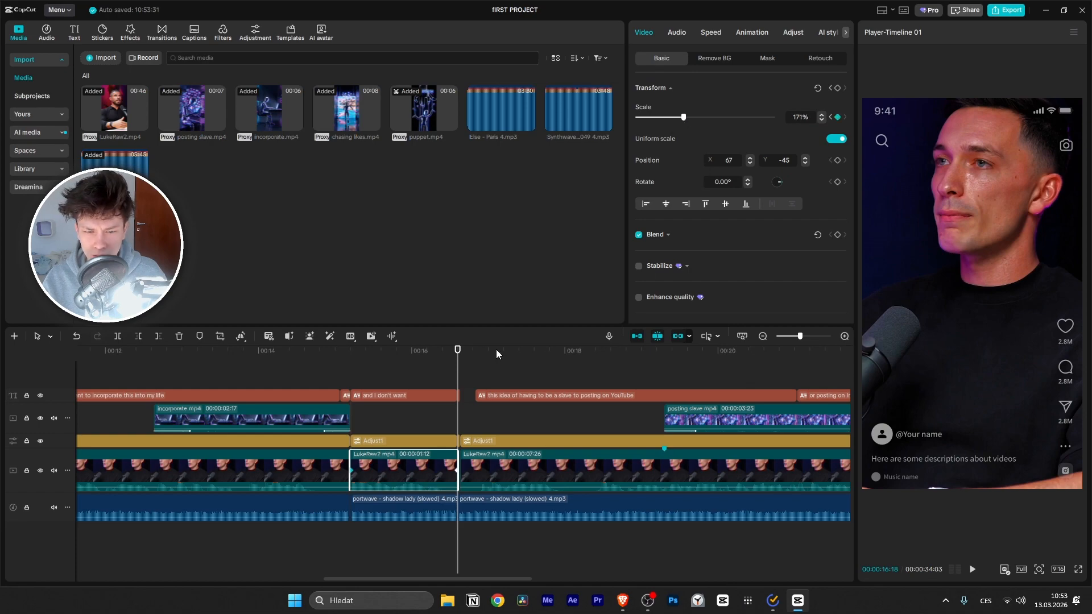
{"action": "key", "text": "space"}
{"action": "left_click", "coordinate": [363, 355]}
{"action": "left_click", "coordinate": [351, 354]}
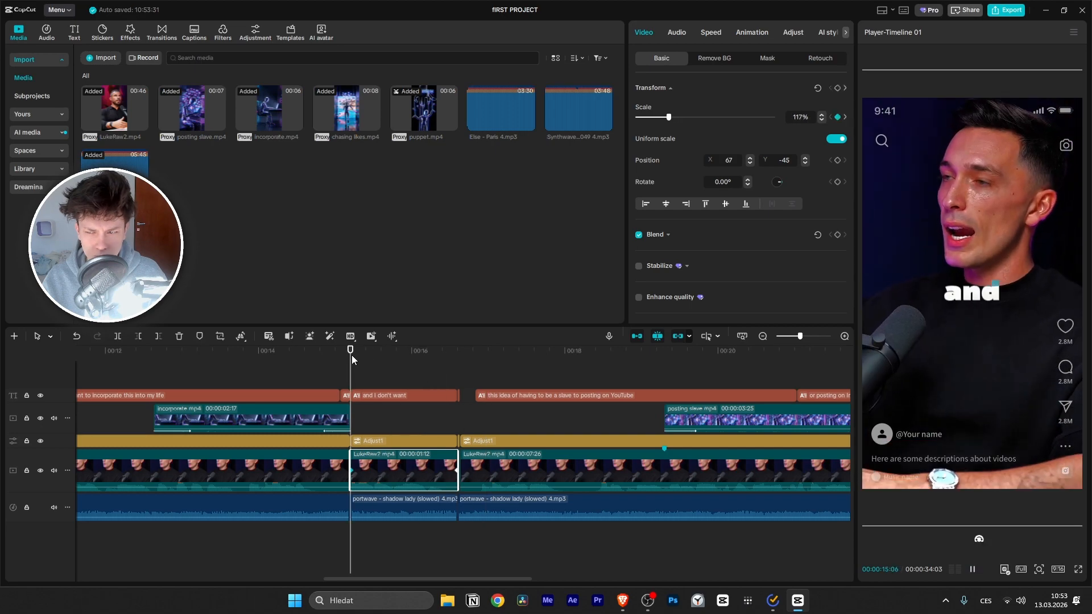
{"action": "key", "text": "space"}
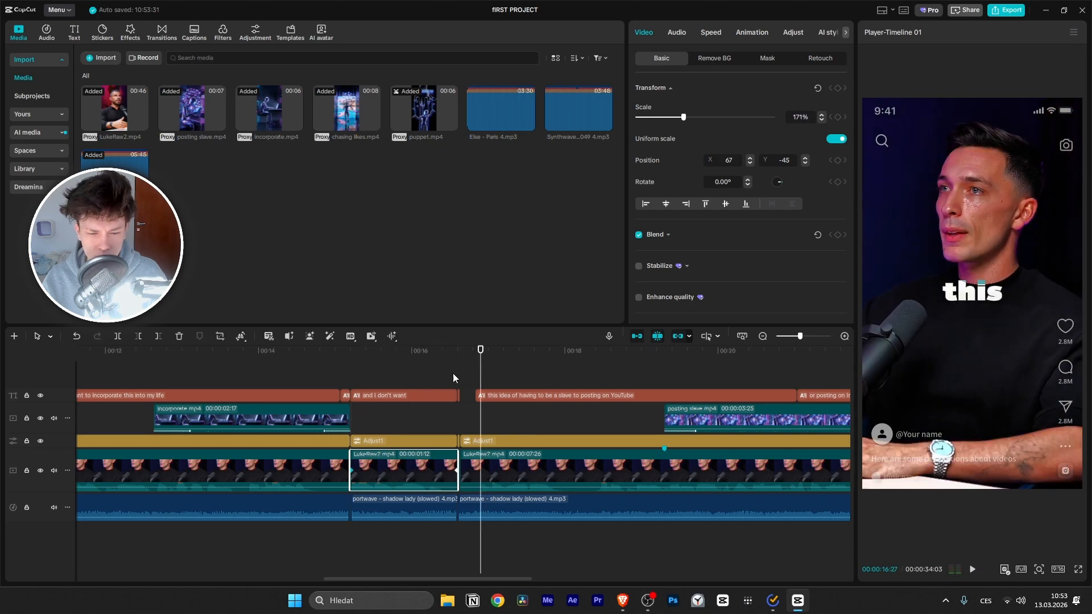
Step: Lower the clip's ending scale keyframe to 129% and play the zoom back
{"action": "left_click_drag", "start_coordinate": [481, 357], "coordinate": [457, 392]}
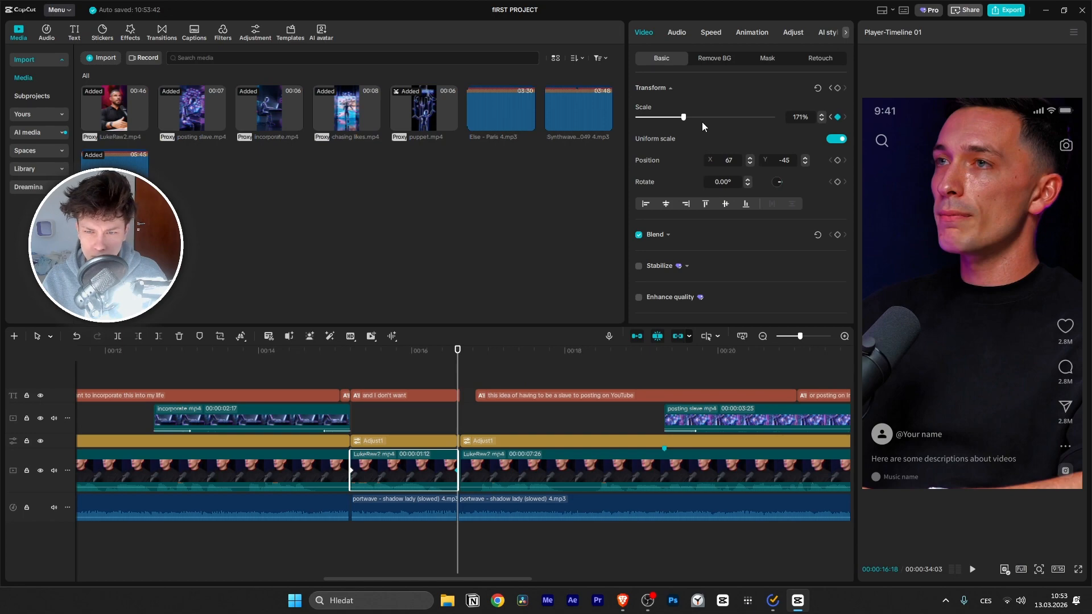
{"action": "left_click_drag", "start_coordinate": [685, 119], "coordinate": [672, 119]}
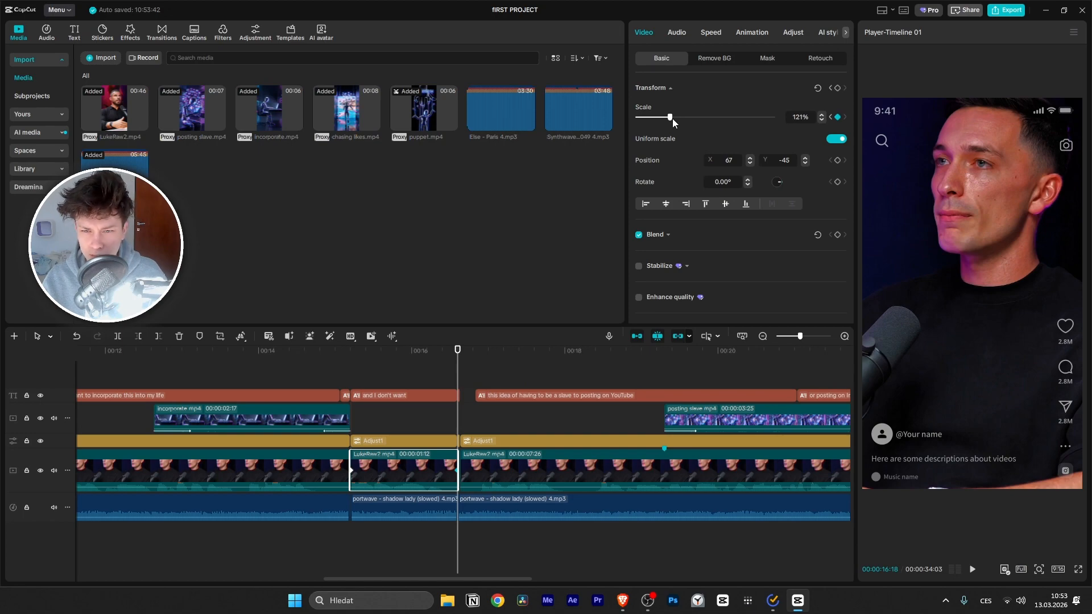
{"action": "left_click_drag", "start_coordinate": [672, 118], "coordinate": [674, 119]}
{"action": "left_click_drag", "start_coordinate": [456, 355], "coordinate": [349, 382]}
{"action": "key", "text": "space"}
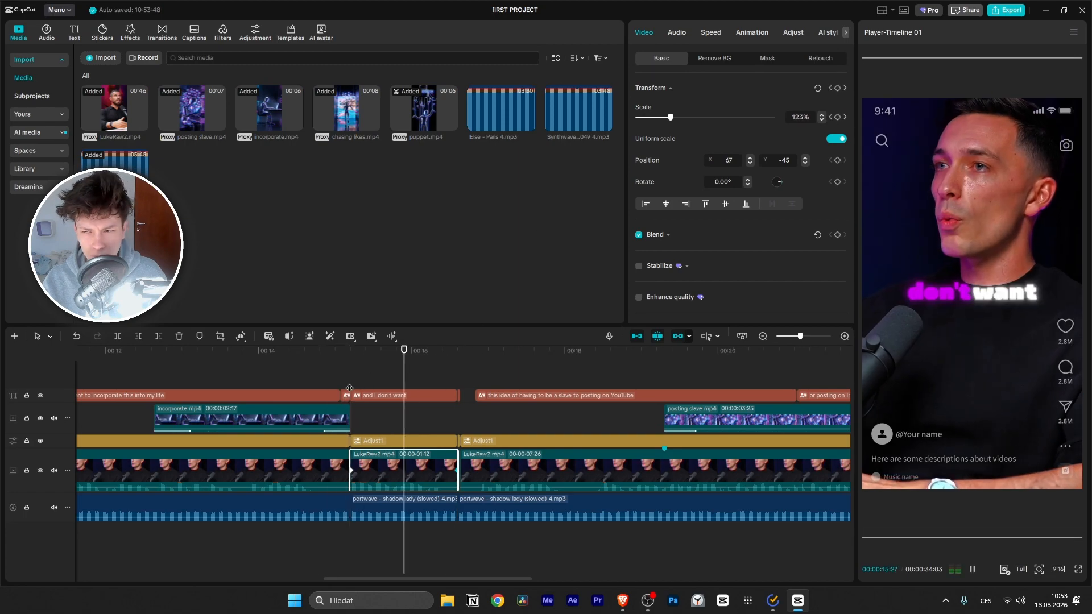
{"action": "key", "text": "space"}
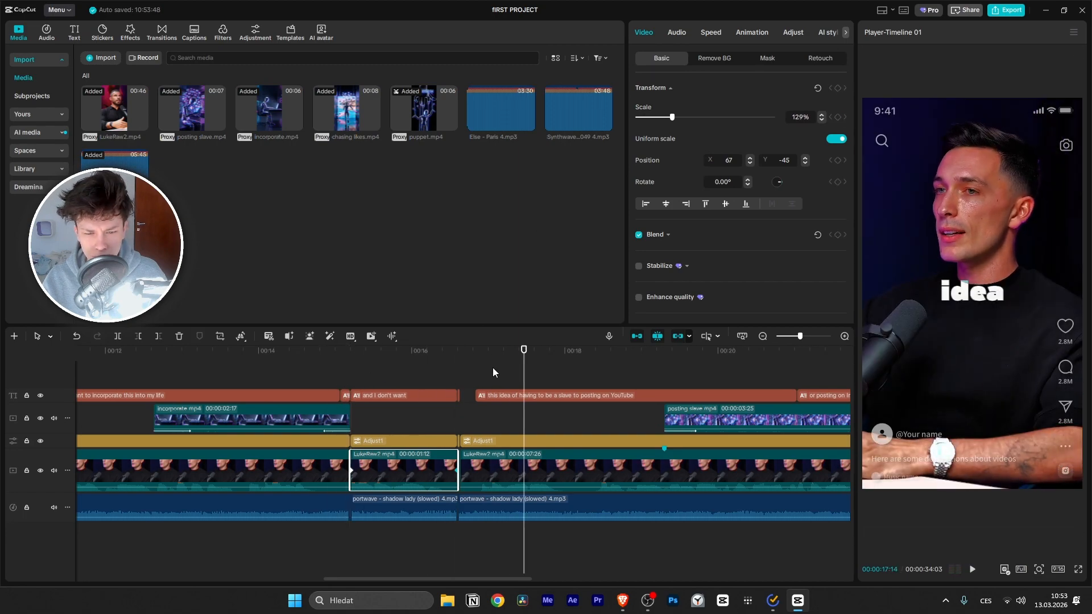
{"action": "left_click_drag", "start_coordinate": [525, 357], "coordinate": [459, 370]}
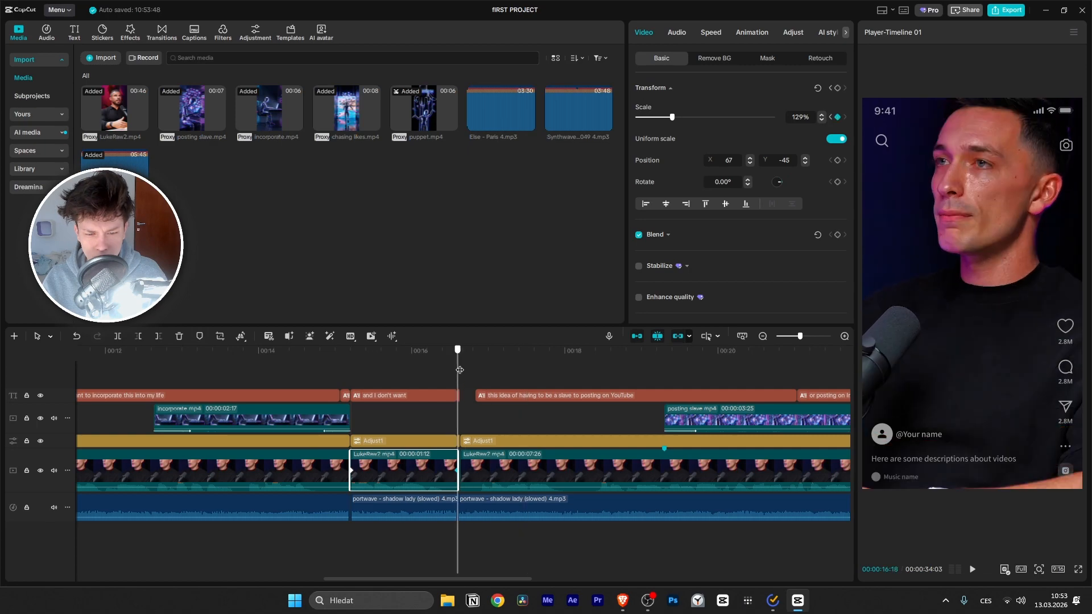
Step: Examine the one-frame leftover clip at the cut after 'and I don't want' and the clips around it
{"action": "left_click", "coordinate": [476, 463]}
{"action": "scroll", "coordinate": [444, 465], "scroll_direction": "left", "scroll_amount": 5}
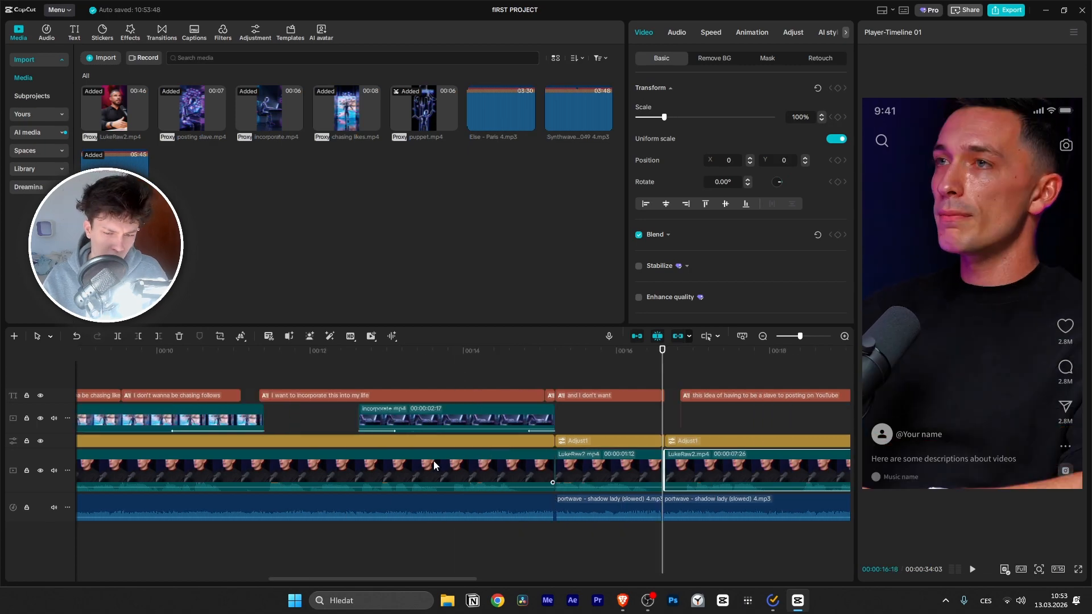
{"action": "scroll", "coordinate": [681, 444], "scroll_direction": "up", "scroll_amount": 8}
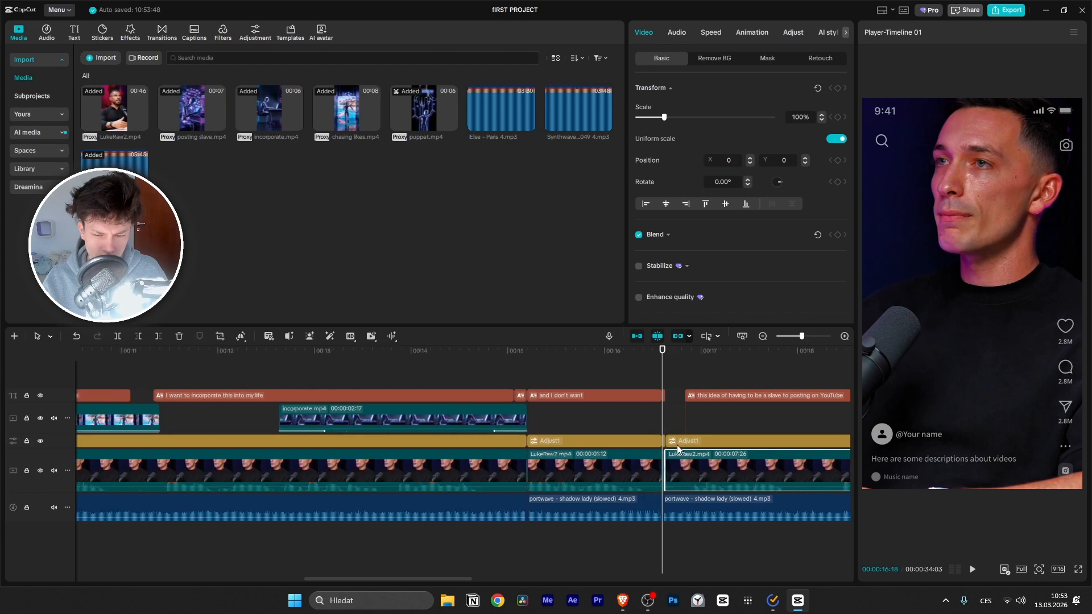
{"action": "left_click", "coordinate": [711, 461]}
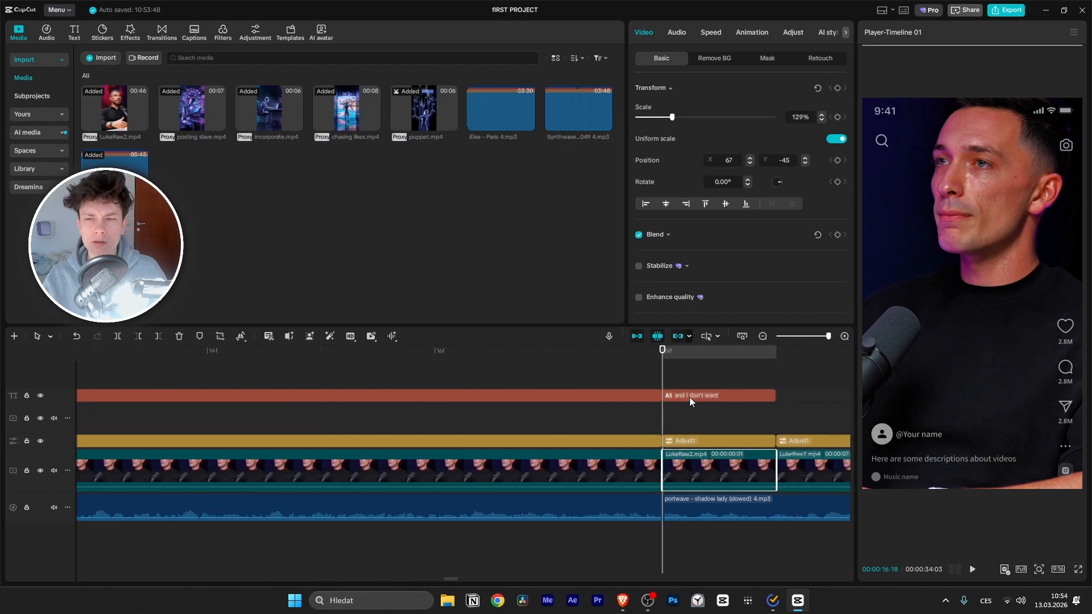
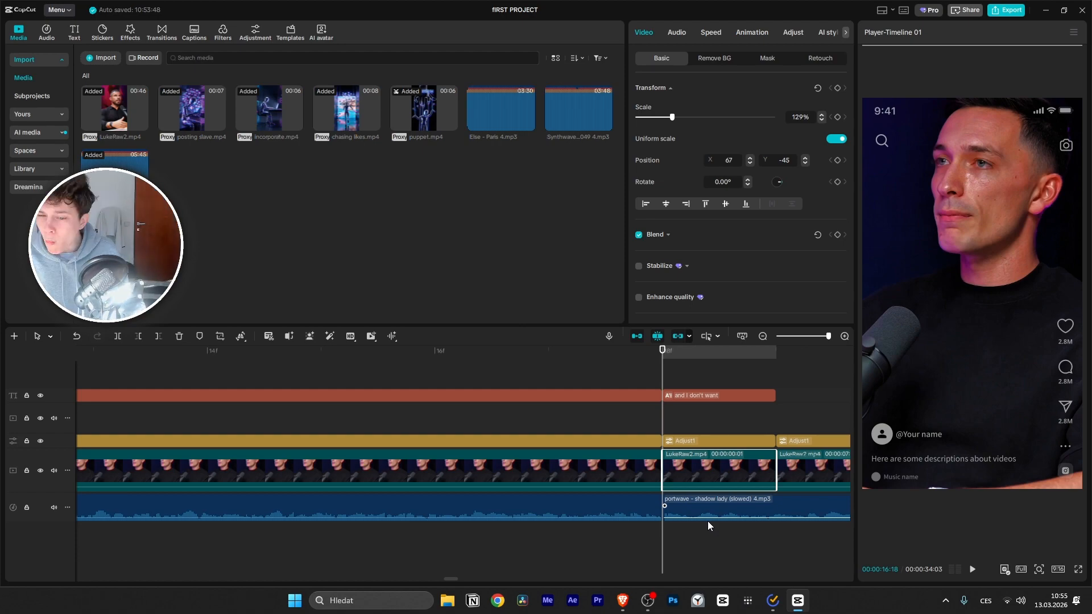
{"action": "left_click_drag", "start_coordinate": [597, 357], "coordinate": [478, 356]}
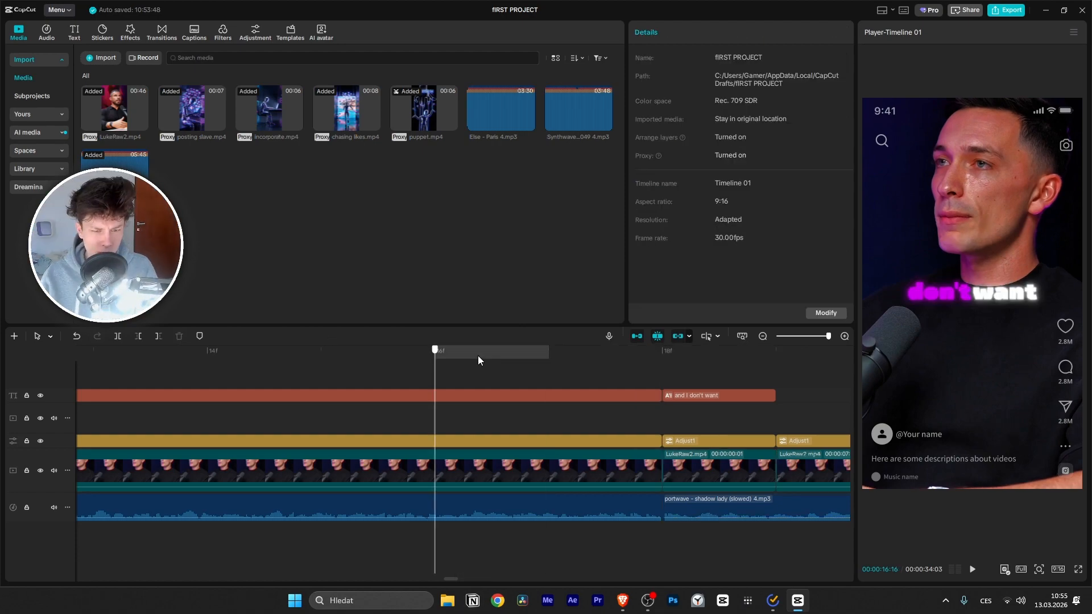
{"action": "scroll", "coordinate": [466, 385], "scroll_direction": "down", "scroll_amount": 8}
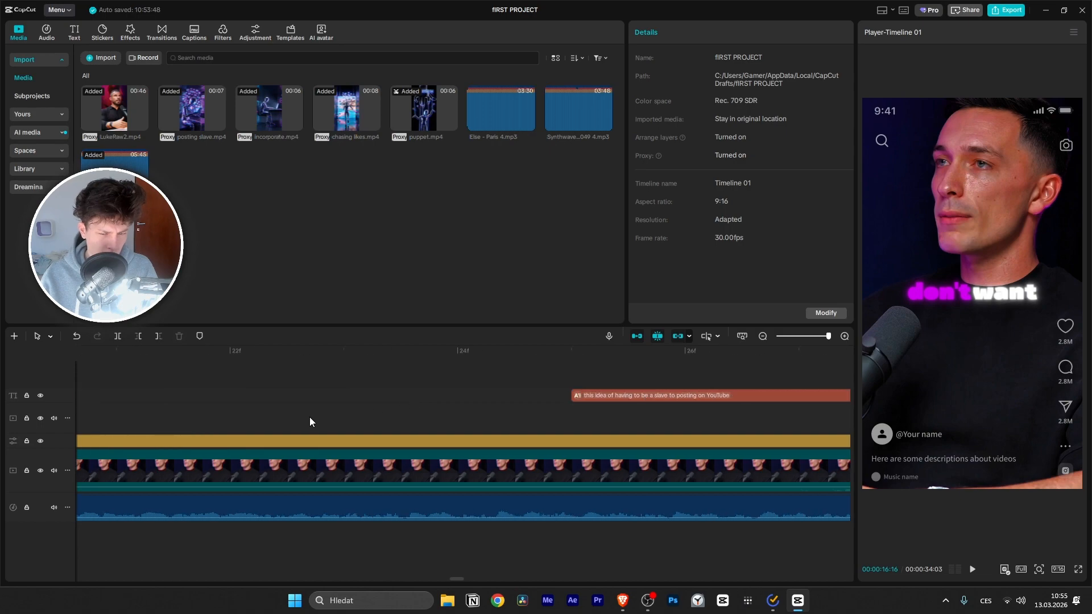
{"action": "scroll", "coordinate": [354, 407], "scroll_direction": "down", "scroll_amount": 3}
{"action": "scroll", "coordinate": [354, 407], "scroll_direction": "down", "scroll_amount": 10}
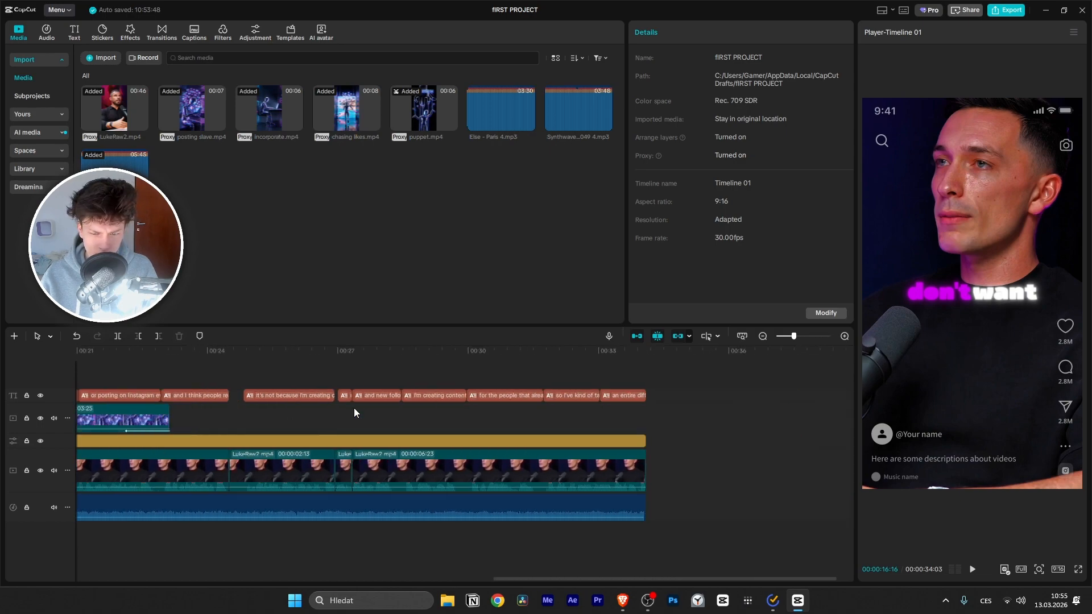
{"action": "scroll", "coordinate": [303, 418], "scroll_direction": "up", "scroll_amount": 5}
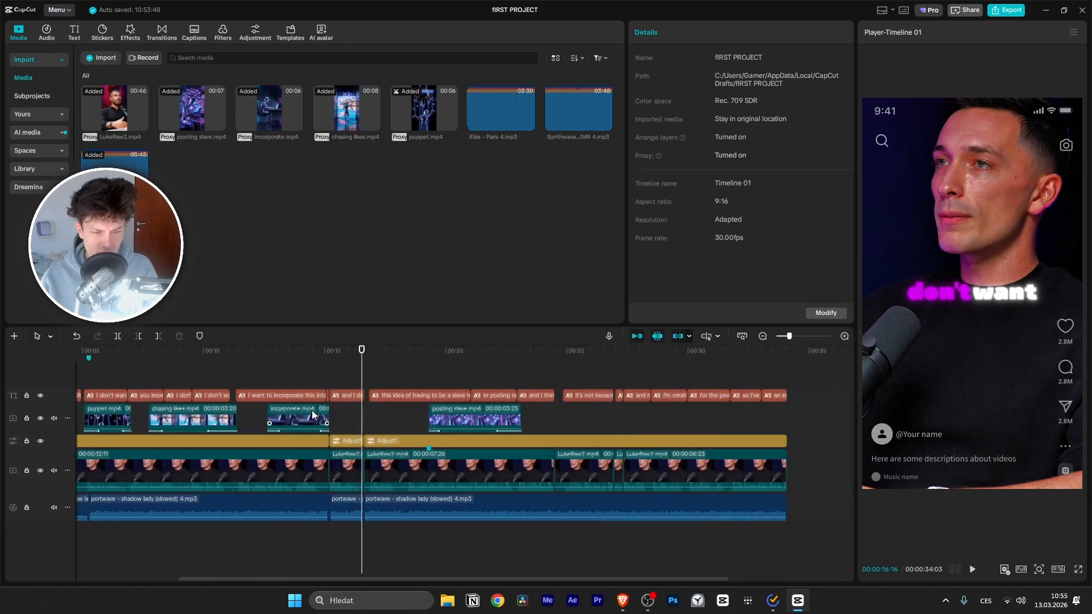
{"action": "mouse_move", "coordinate": [360, 361]}
{"action": "left_mouse_down"}
{"action": "mouse_move", "coordinate": [427, 361]}
{"action": "mouse_move", "coordinate": [353, 362]}
{"action": "left_mouse_up"}
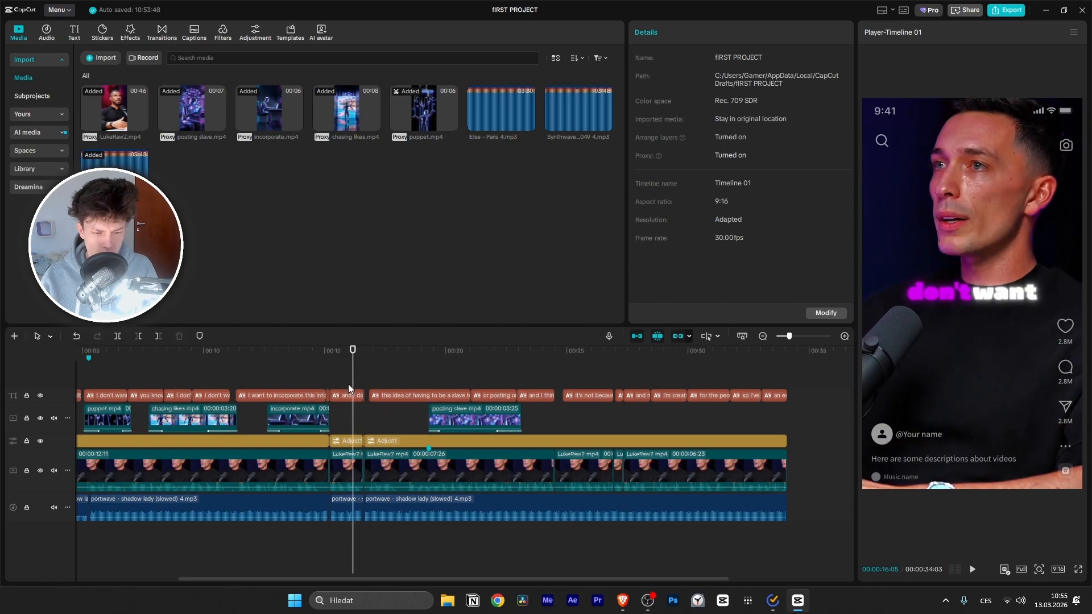
{"action": "scroll", "coordinate": [312, 425], "scroll_direction": "left", "scroll_amount": 3}
{"action": "scroll", "coordinate": [421, 432], "scroll_direction": "up", "scroll_amount": 2}
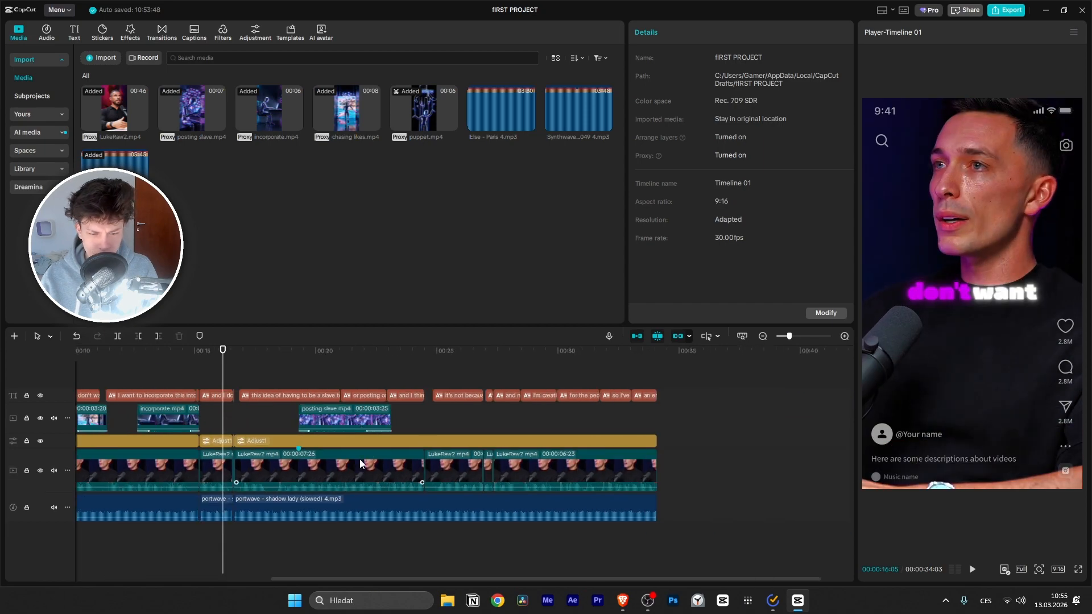
{"action": "scroll", "coordinate": [183, 476], "scroll_direction": "up", "scroll_amount": 3}
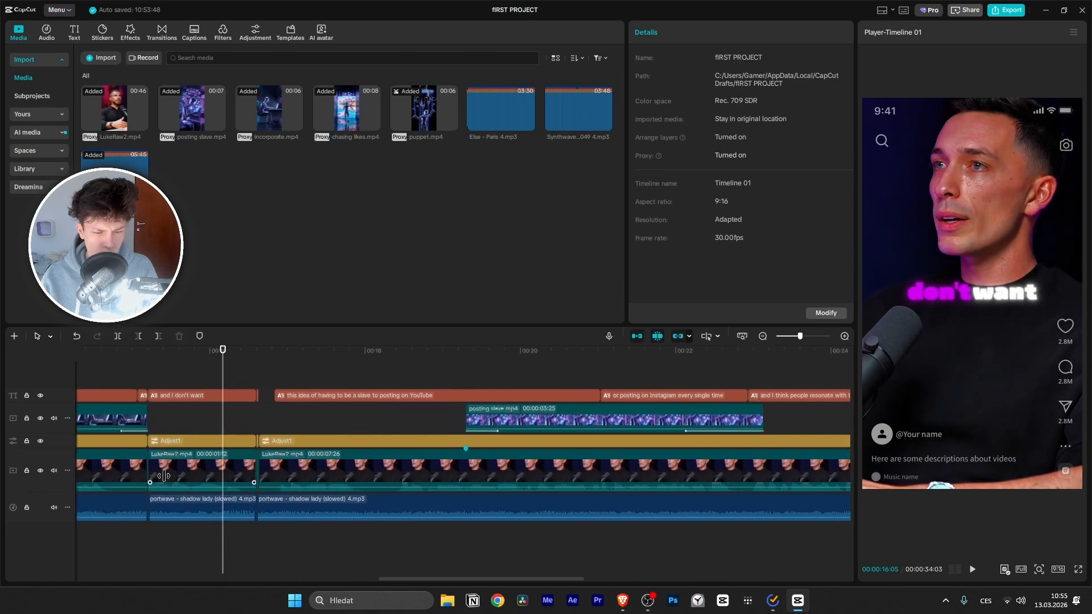
Step: Play the timeline from just before the zoomed clip through the cut into the following clip
{"action": "left_click_drag", "start_coordinate": [463, 578], "coordinate": [384, 526]}
{"action": "left_click_drag", "start_coordinate": [528, 357], "coordinate": [433, 374]}
{"action": "key", "text": "space"}
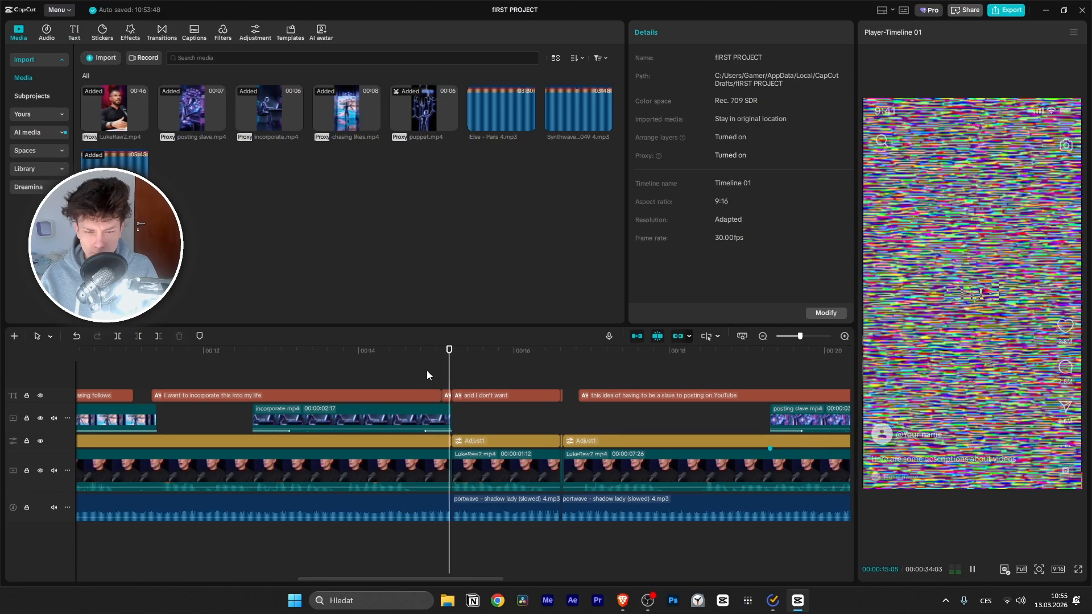
{"action": "key", "text": "space"}
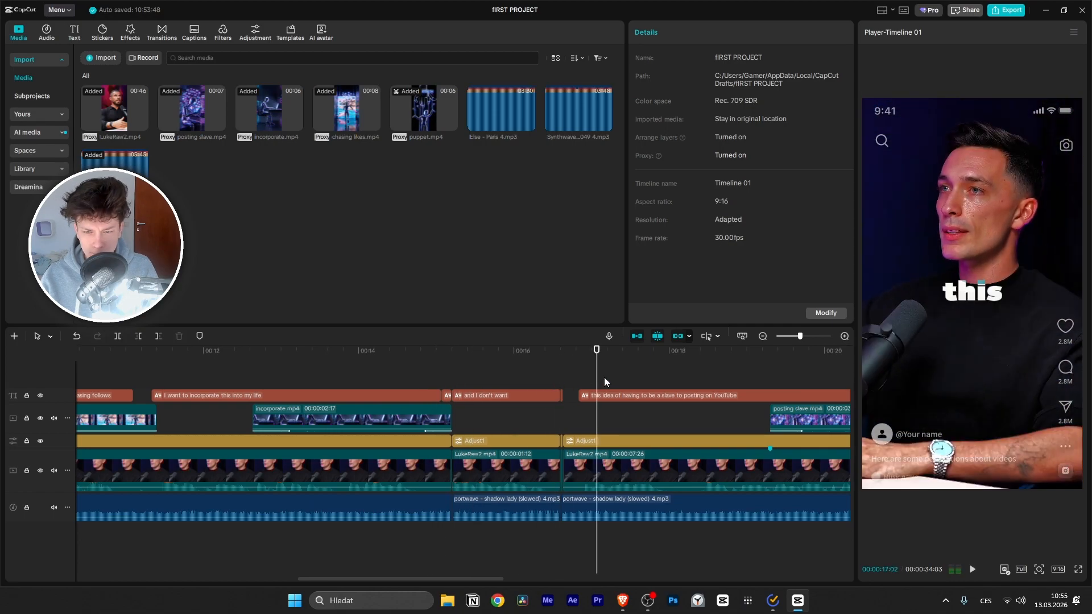
Step: Locate the one-frame leftover clip at 00:00:16:18 and delete it, closing the gap between its neighbours
{"action": "scroll", "coordinate": [563, 408], "scroll_direction": "left", "scroll_amount": 3}
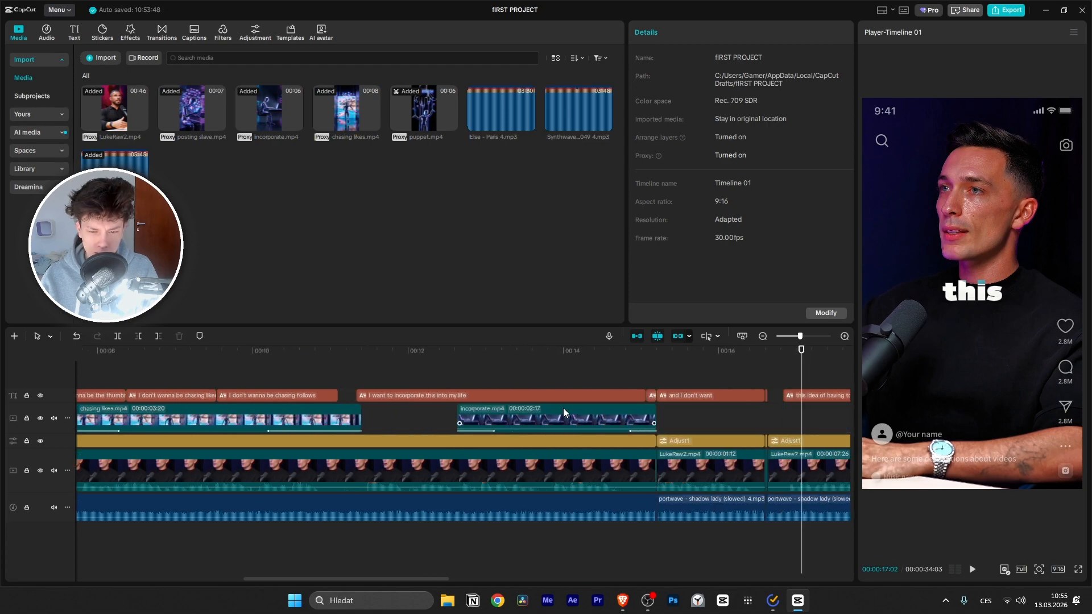
{"action": "scroll", "coordinate": [625, 434], "scroll_direction": "up", "scroll_amount": 4}
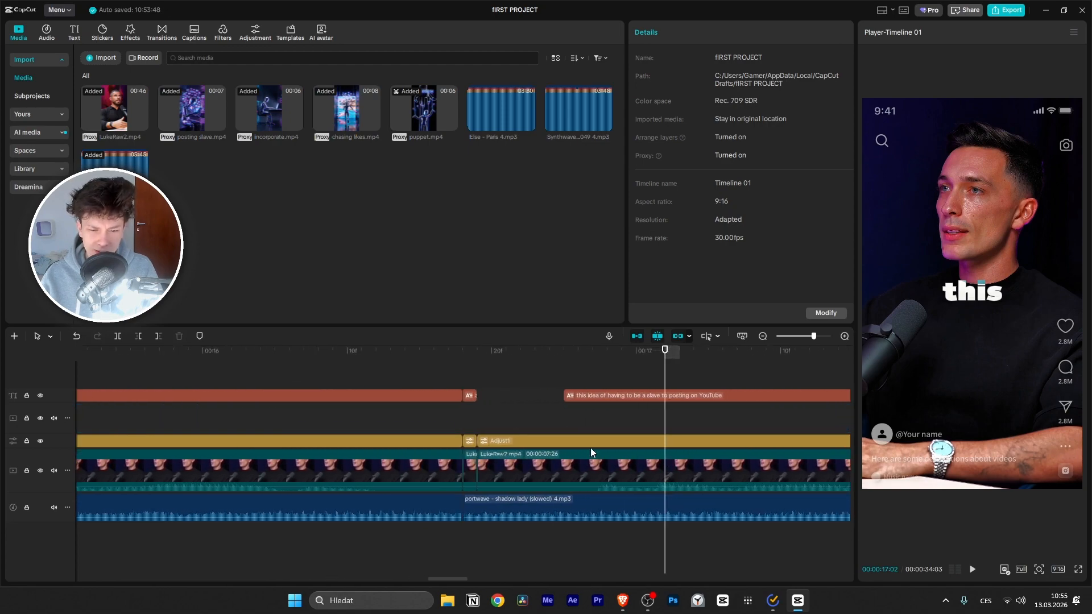
{"action": "left_click_drag", "start_coordinate": [662, 355], "coordinate": [467, 390]}
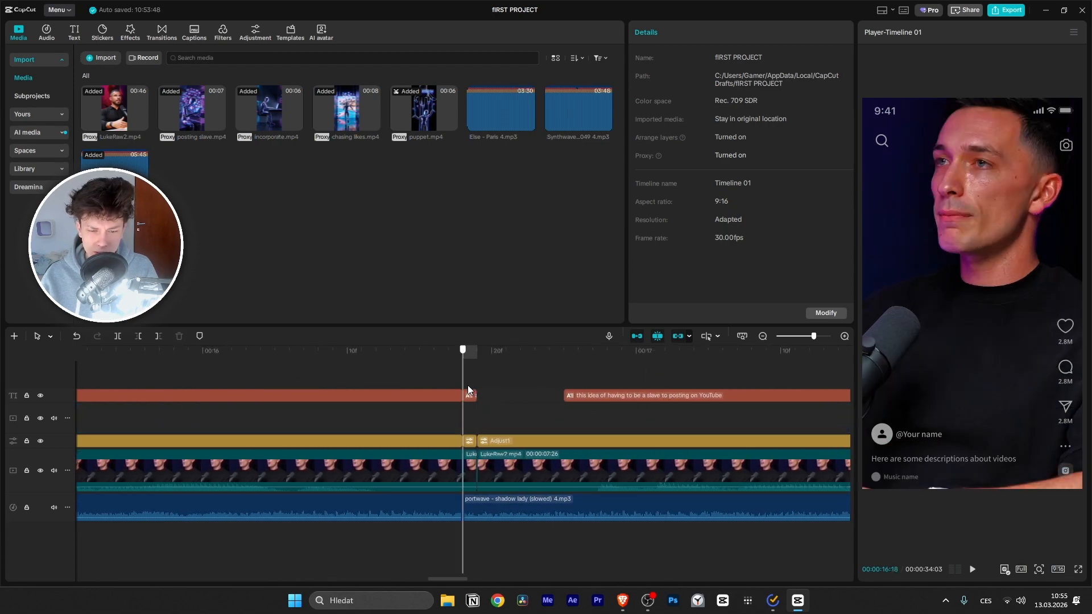
{"action": "left_click", "coordinate": [607, 369]}
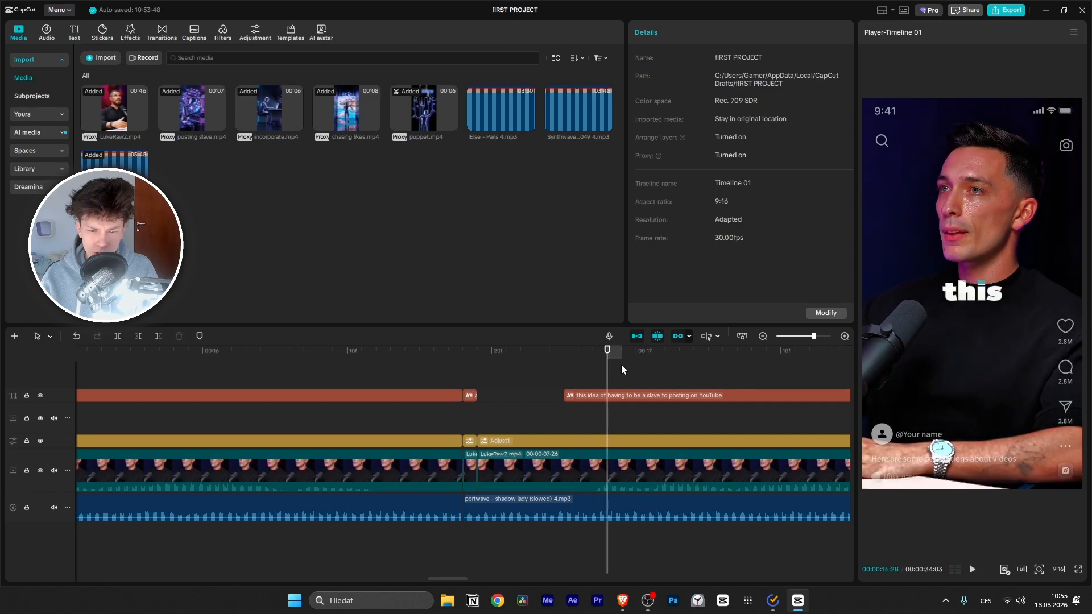
{"action": "left_click_drag", "start_coordinate": [607, 357], "coordinate": [443, 377]}
{"action": "key", "text": "space"}
{"action": "key", "text": "space"}
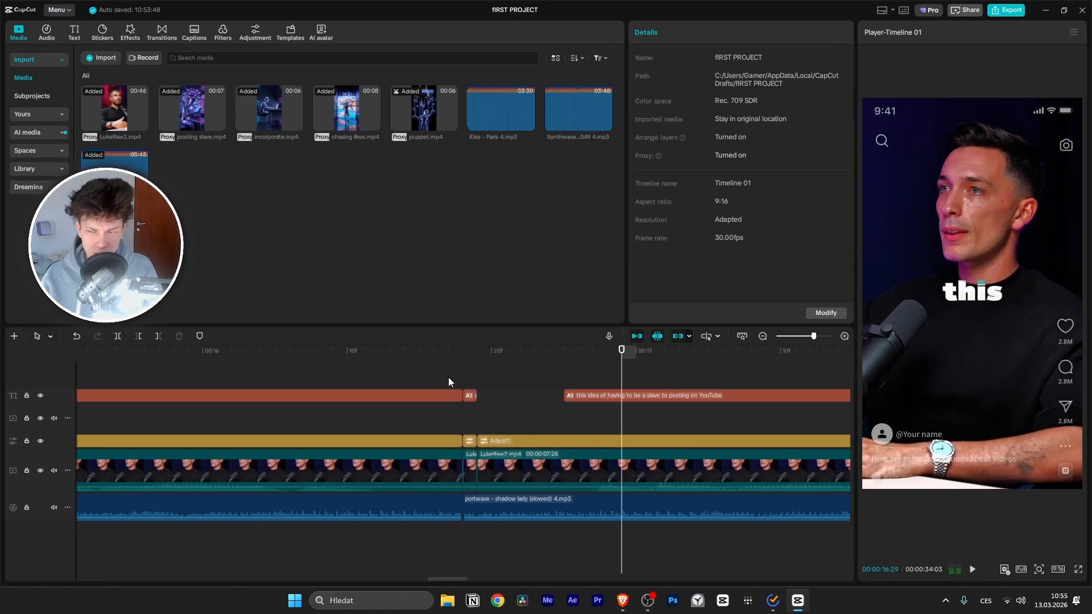
{"action": "left_click", "coordinate": [471, 374]}
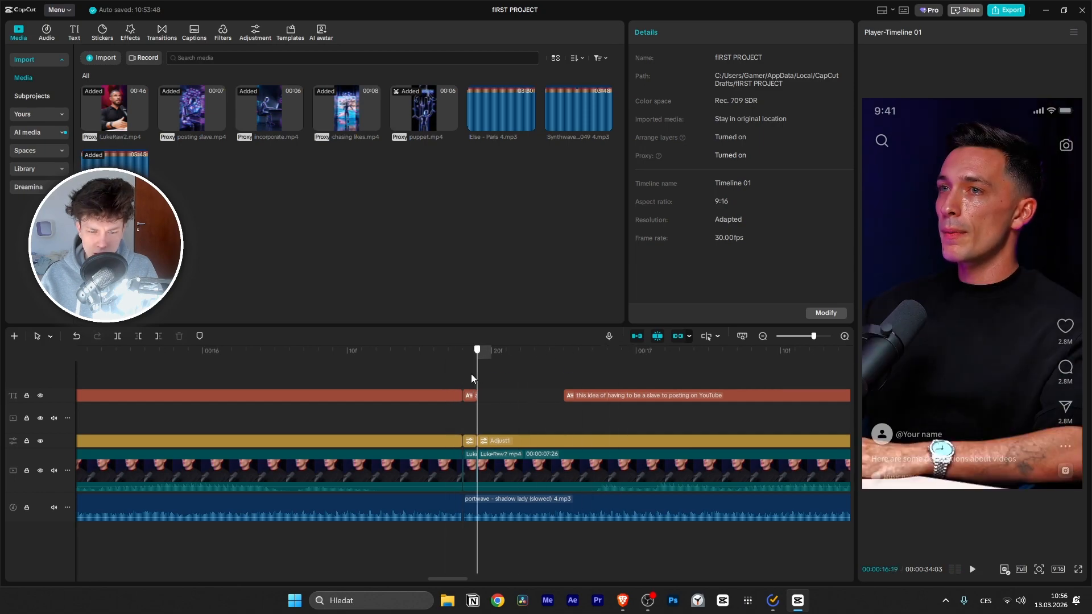
{"action": "left_click", "coordinate": [472, 477]}
{"action": "key", "text": "Delete"}
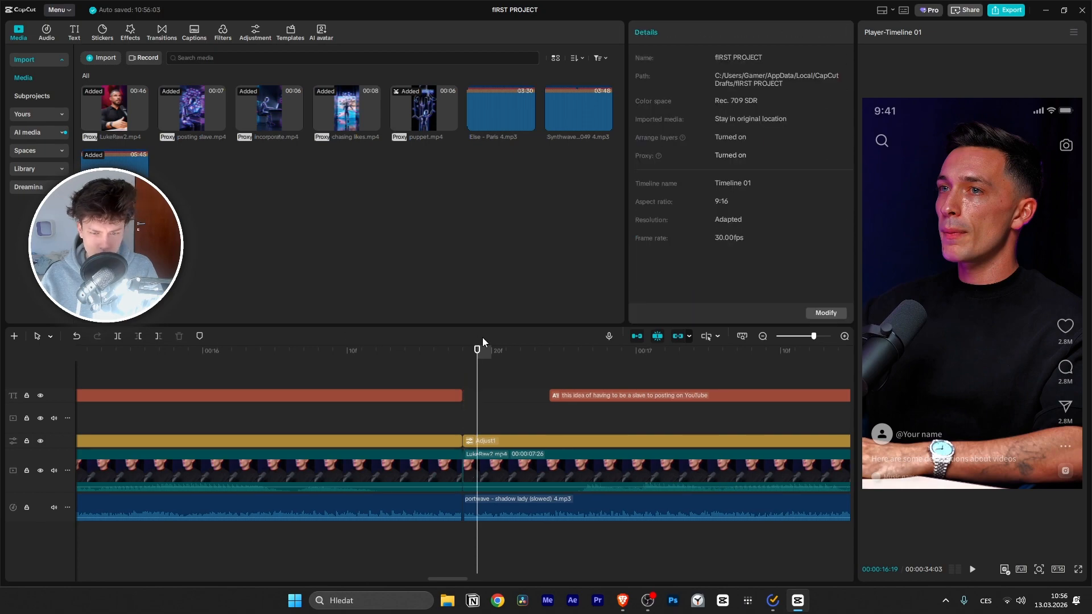
Step: Play back the cleaned-up cut at 00:00:16:18 several times to check the transition
{"action": "left_click", "coordinate": [428, 362]}
{"action": "key", "text": "space"}
{"action": "key", "text": "space"}
{"action": "left_click", "coordinate": [372, 364]}
{"action": "key", "text": "space"}
{"action": "left_click_drag", "start_coordinate": [697, 358], "coordinate": [211, 415]}
{"action": "key", "text": "space"}
{"action": "key", "text": "space"}
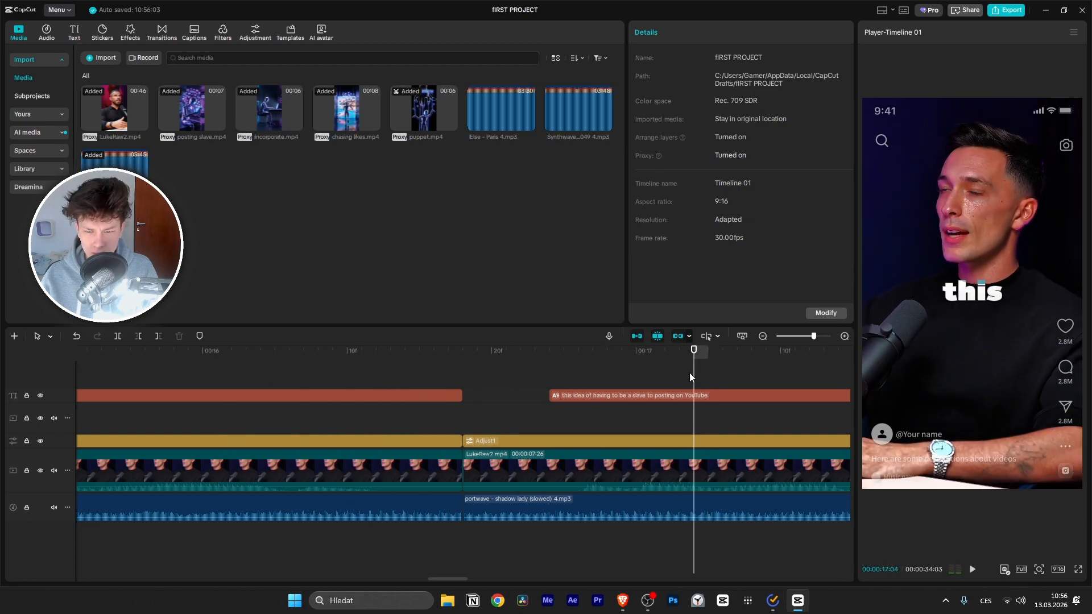
Step: Set the scale of the clip starting at 00:00:16:18 to 113% and add a scale keyframe at its start
{"action": "left_click_drag", "start_coordinate": [693, 358], "coordinate": [465, 394]}
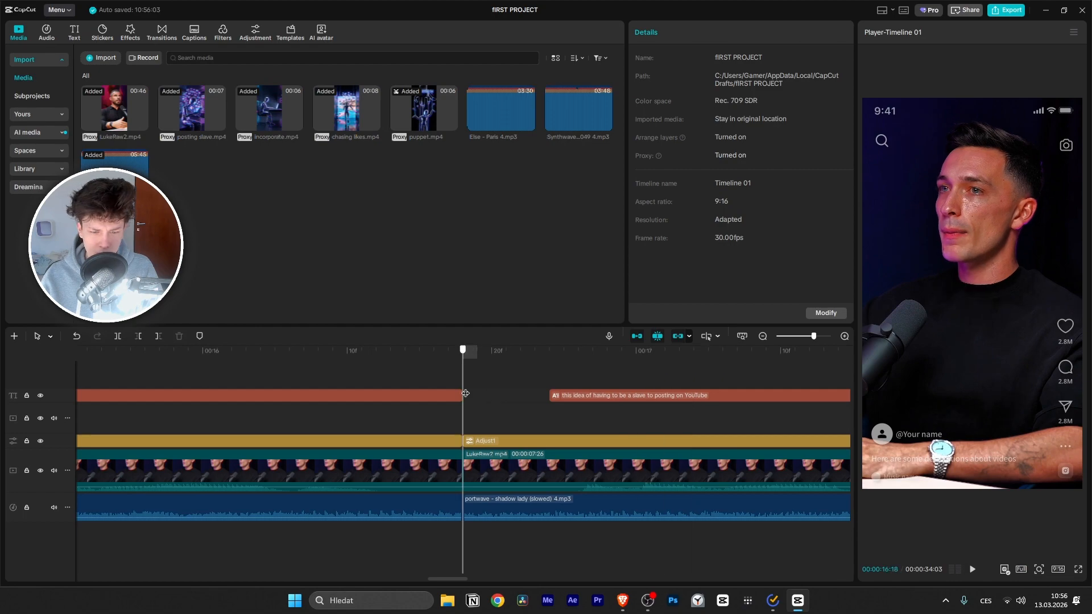
{"action": "left_click", "coordinate": [503, 472]}
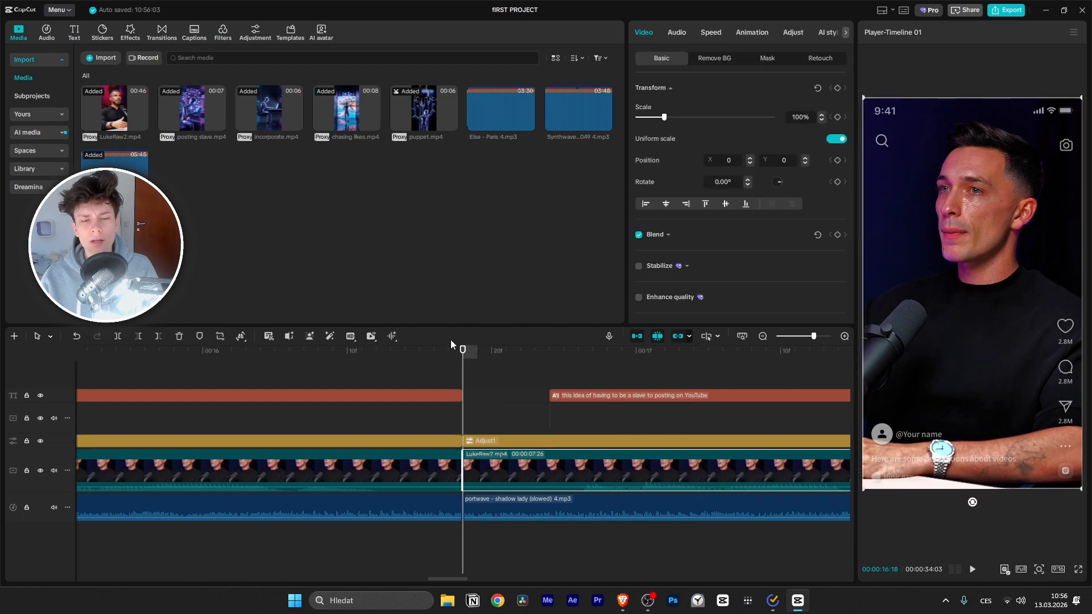
{"action": "left_click", "coordinate": [416, 463]}
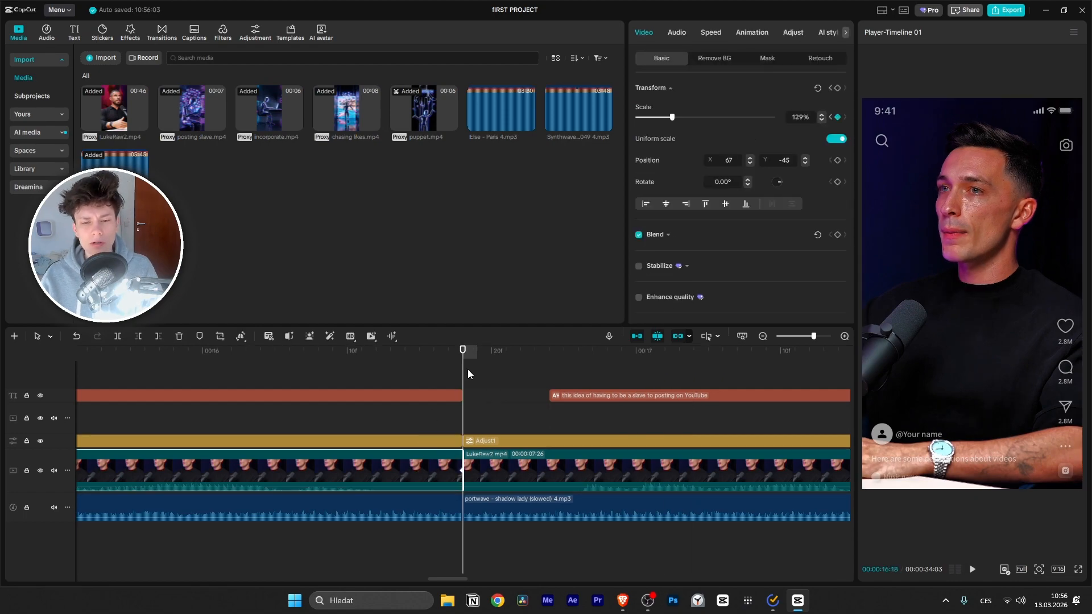
{"action": "left_click", "coordinate": [504, 472]}
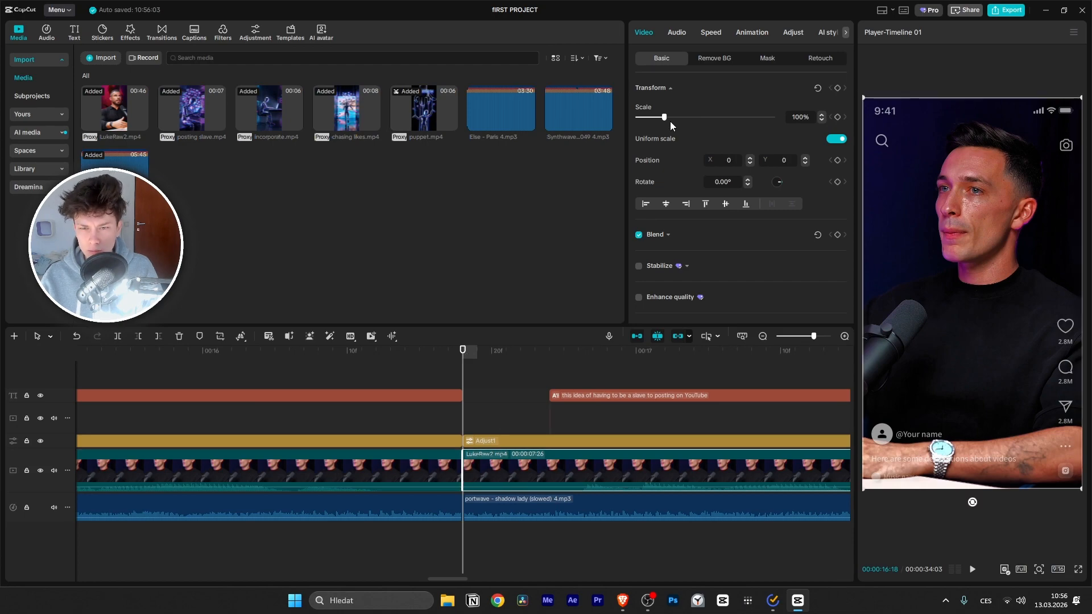
{"action": "left_click_drag", "start_coordinate": [665, 118], "coordinate": [667, 118]}
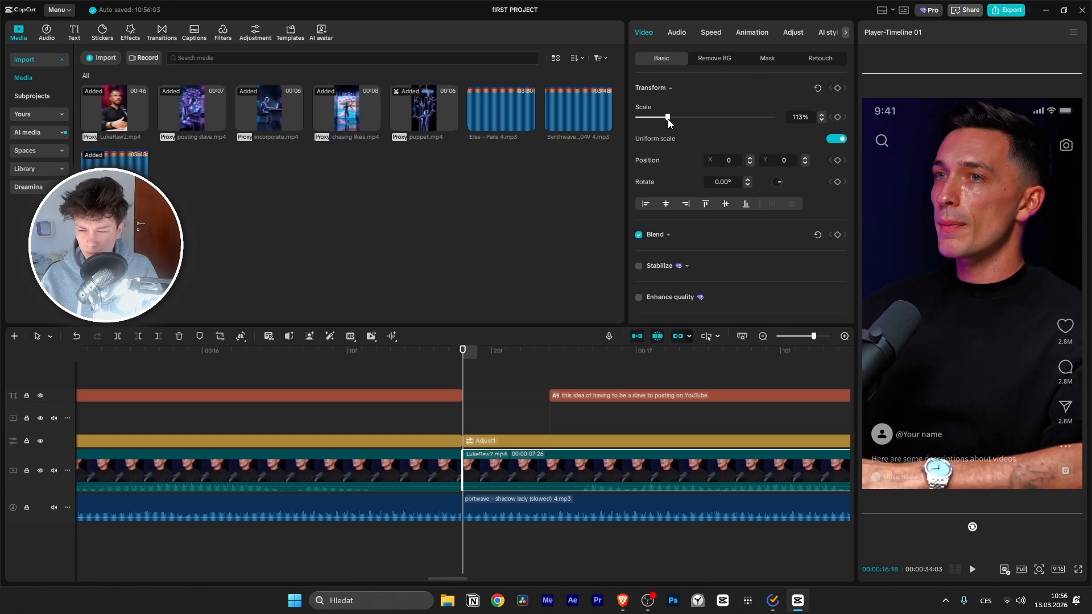
{"action": "left_click", "coordinate": [836, 117]}
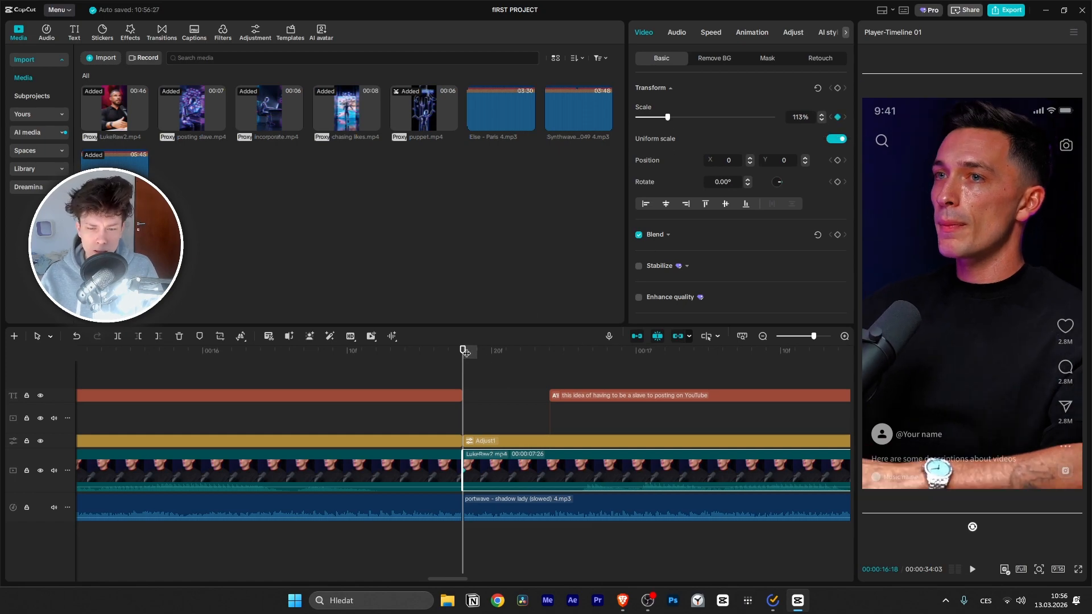
{"action": "mouse_move", "coordinate": [461, 350]}
{"action": "left_mouse_down"}
{"action": "mouse_move", "coordinate": [612, 348]}
{"action": "mouse_move", "coordinate": [463, 351]}
{"action": "left_mouse_up"}
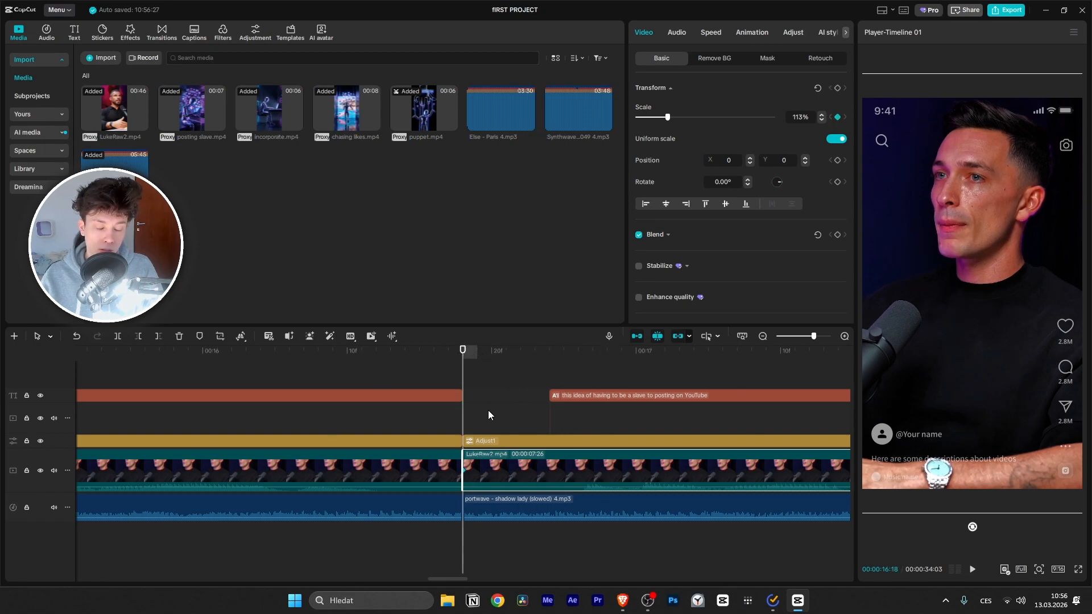
Step: Play the clip after the 00:00:16:18 cut a few times, up to where the posting slave.mp4 overlay begins
{"action": "scroll", "coordinate": [488, 431], "scroll_direction": "right", "scroll_amount": 3}
{"action": "scroll", "coordinate": [320, 425], "scroll_direction": "left", "scroll_amount": 3}
{"action": "scroll", "coordinate": [400, 415], "scroll_direction": "down", "scroll_amount": 1}
{"action": "scroll", "coordinate": [400, 419], "scroll_direction": "down", "scroll_amount": 3}
{"action": "key", "text": "space"}
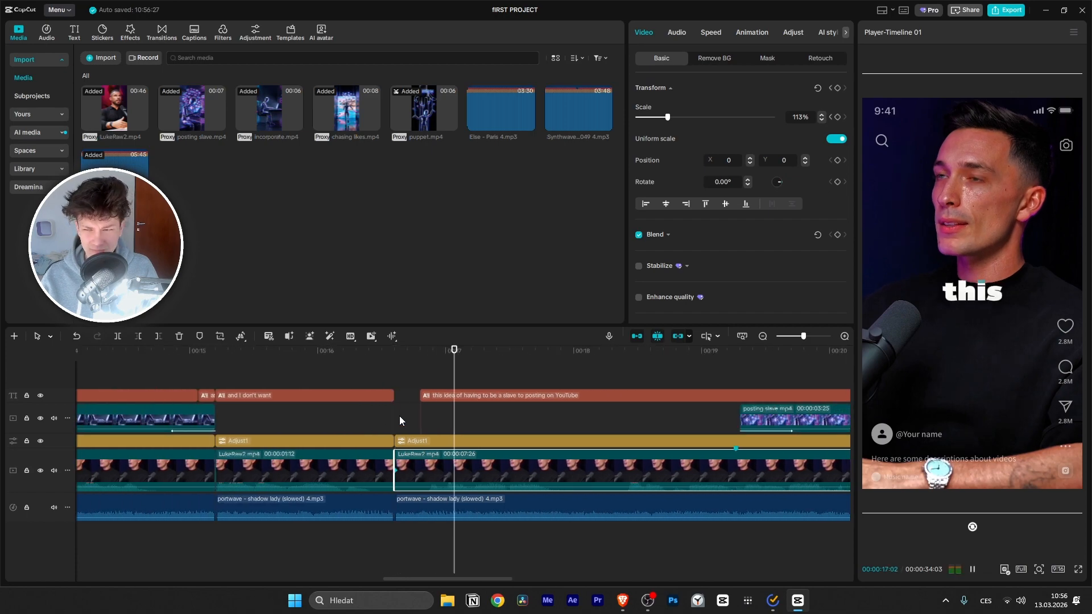
{"action": "key", "text": "space"}
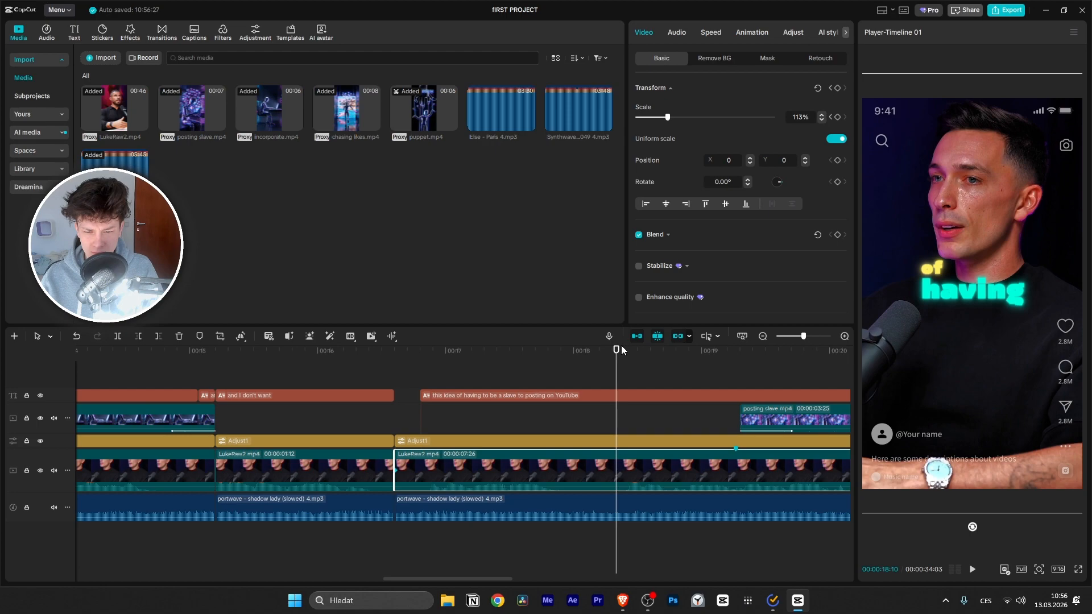
{"action": "left_click_drag", "start_coordinate": [616, 348], "coordinate": [458, 360]}
{"action": "key", "text": "space"}
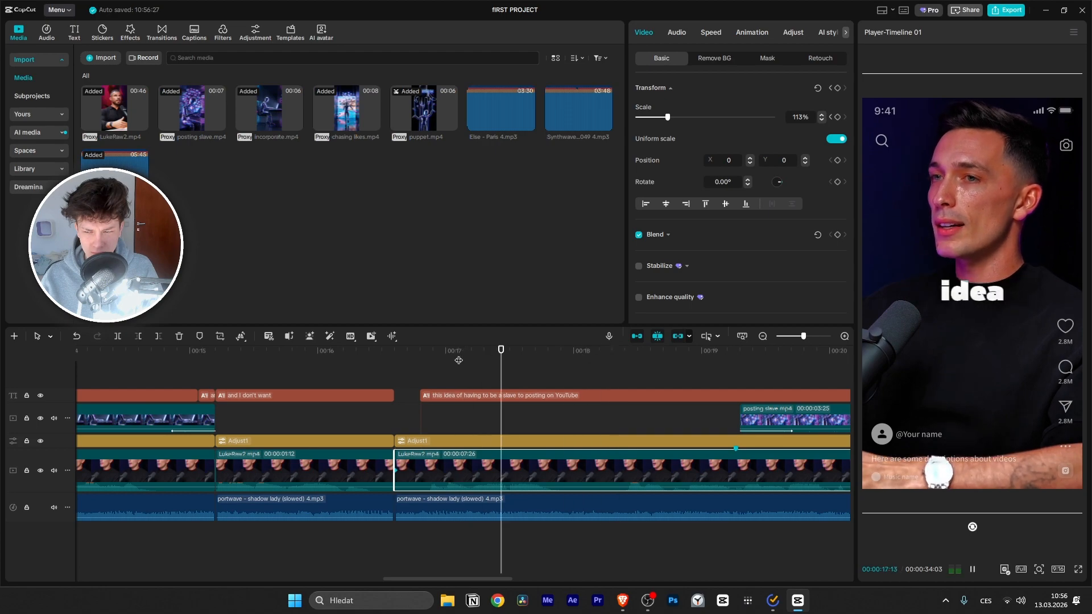
{"action": "key", "text": "space"}
{"action": "key", "text": "space"}
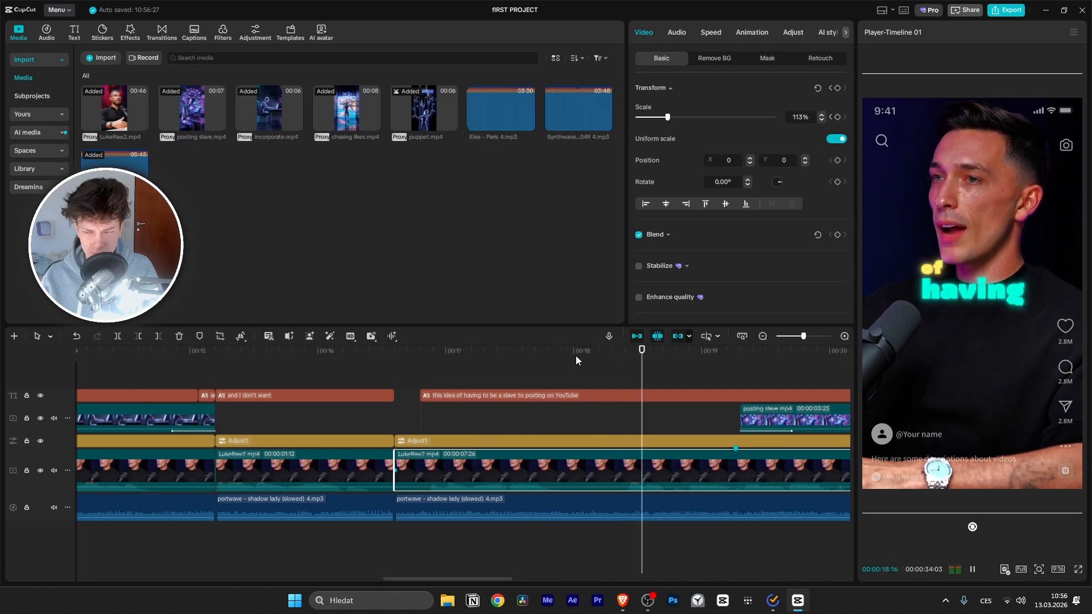
{"action": "key", "text": "space"}
Step: Keyframe the clip's scale at 129% where the posting slave.mp4 overlay begins, at 00:00:19:09, and play the zoom back
{"action": "left_click_drag", "start_coordinate": [775, 351], "coordinate": [740, 383]}
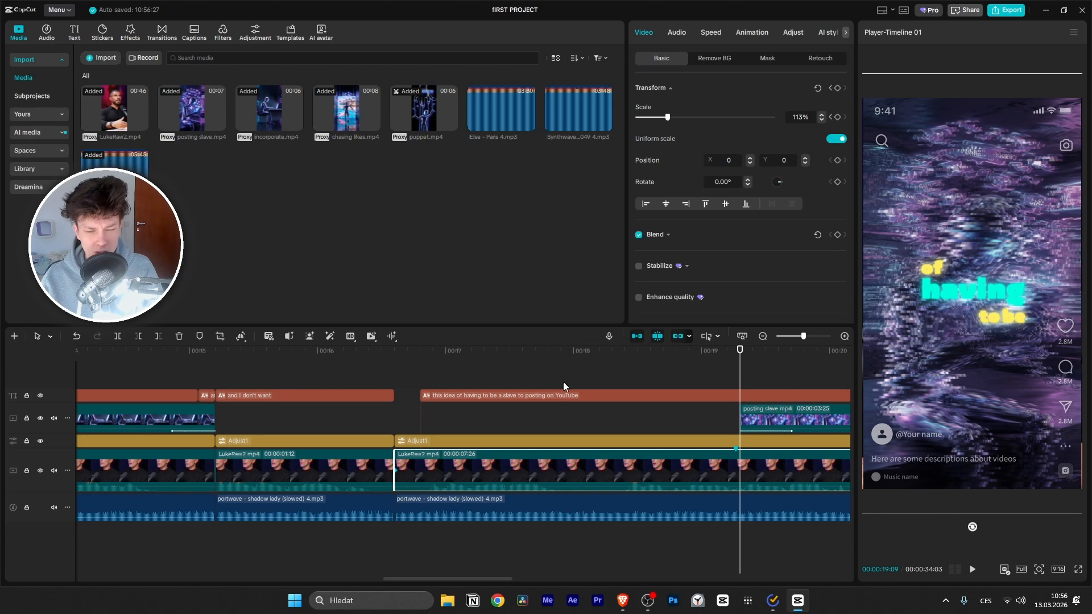
{"action": "left_click_drag", "start_coordinate": [668, 121], "coordinate": [671, 123]}
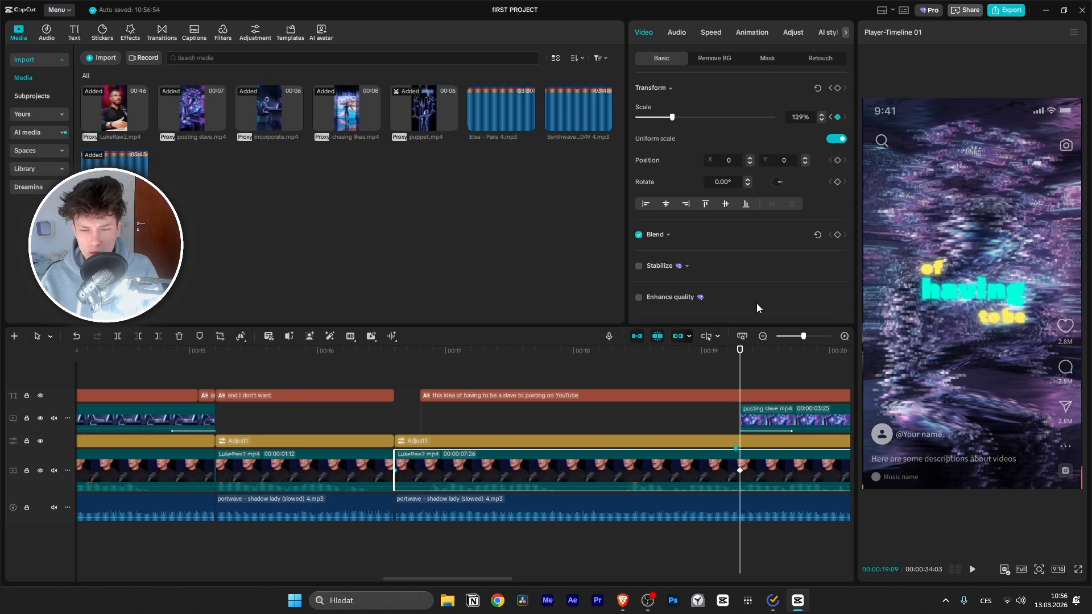
{"action": "left_click_drag", "start_coordinate": [739, 353], "coordinate": [390, 404]}
{"action": "key", "text": "space"}
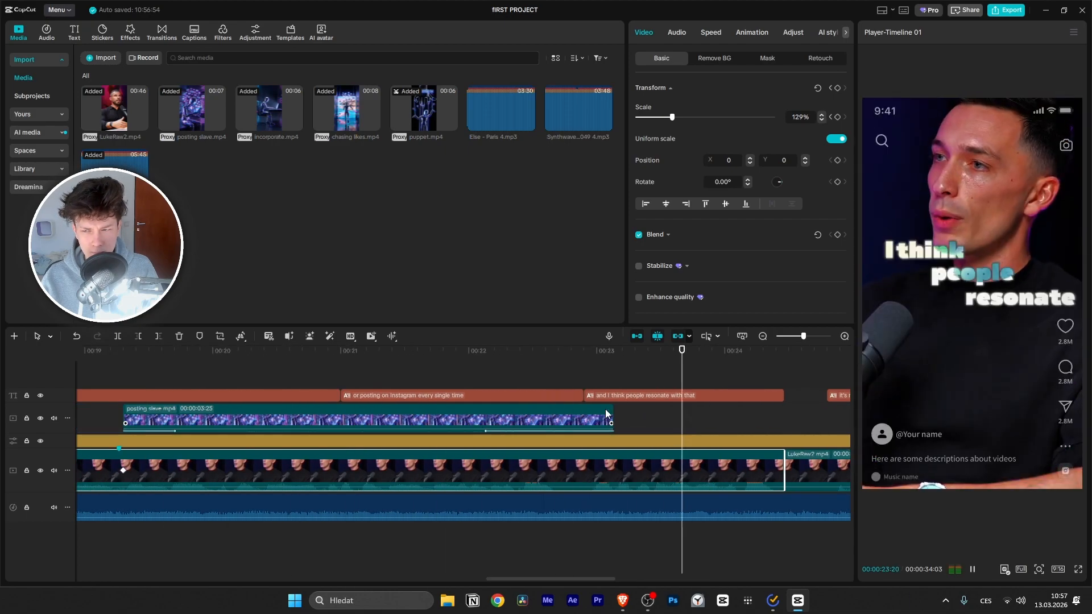
{"action": "key", "text": "space"}
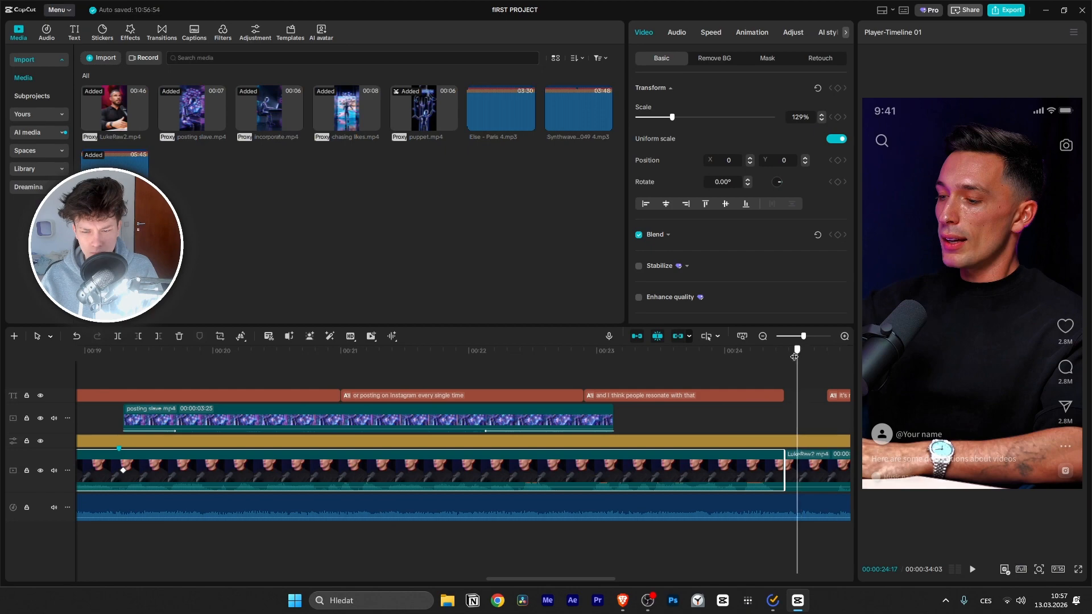
Step: Split the talking-head clip, caption, adjustment and music at 00:00:23:04, where the posting slave.mp4 overlay ends
{"action": "left_click", "coordinate": [612, 383]}
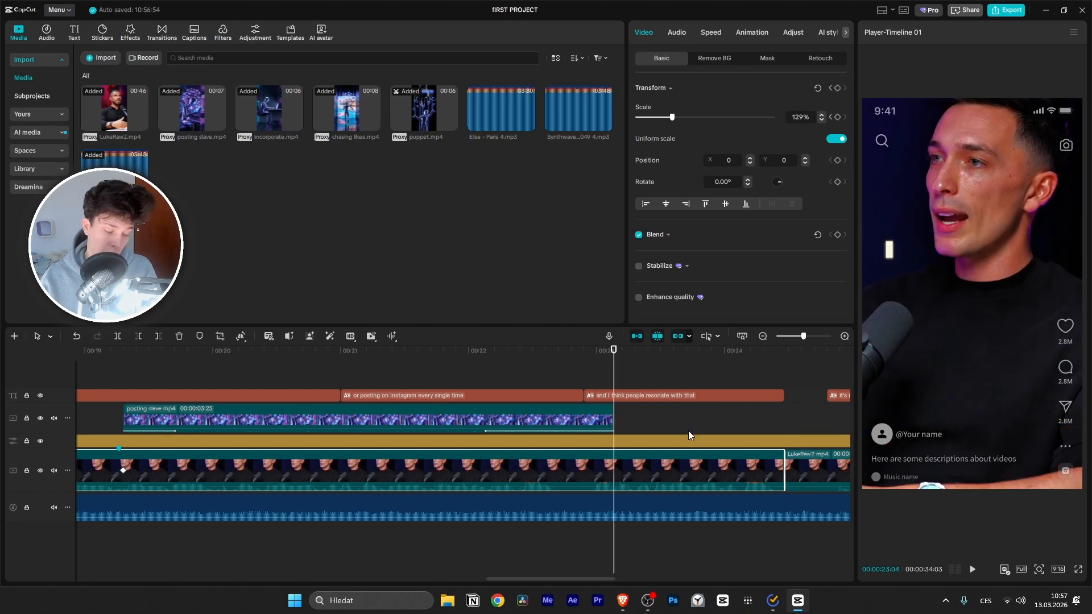
{"action": "key", "text": "ctrl+b"}
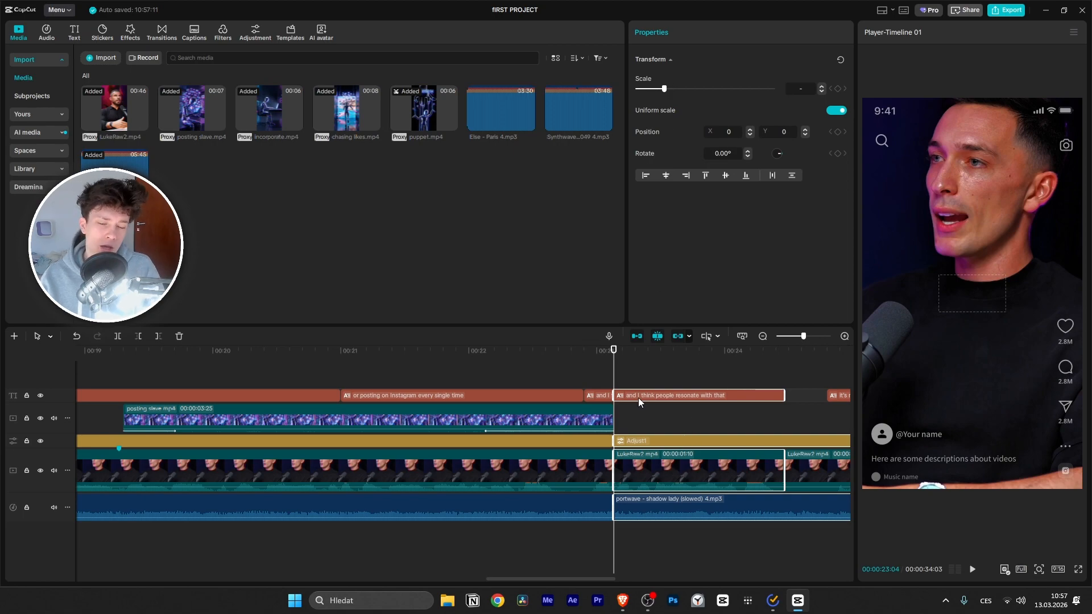
{"action": "left_click", "coordinate": [681, 432]}
Step: Set the scale of the talking-head clip after the 00:00:23:04 split to 104% and add a scale keyframe at its start
{"action": "left_click", "coordinate": [659, 466]}
{"action": "mouse_move", "coordinate": [613, 382]}
{"action": "left_mouse_down"}
{"action": "mouse_move", "coordinate": [625, 381]}
{"action": "mouse_move", "coordinate": [611, 383]}
{"action": "left_mouse_up"}
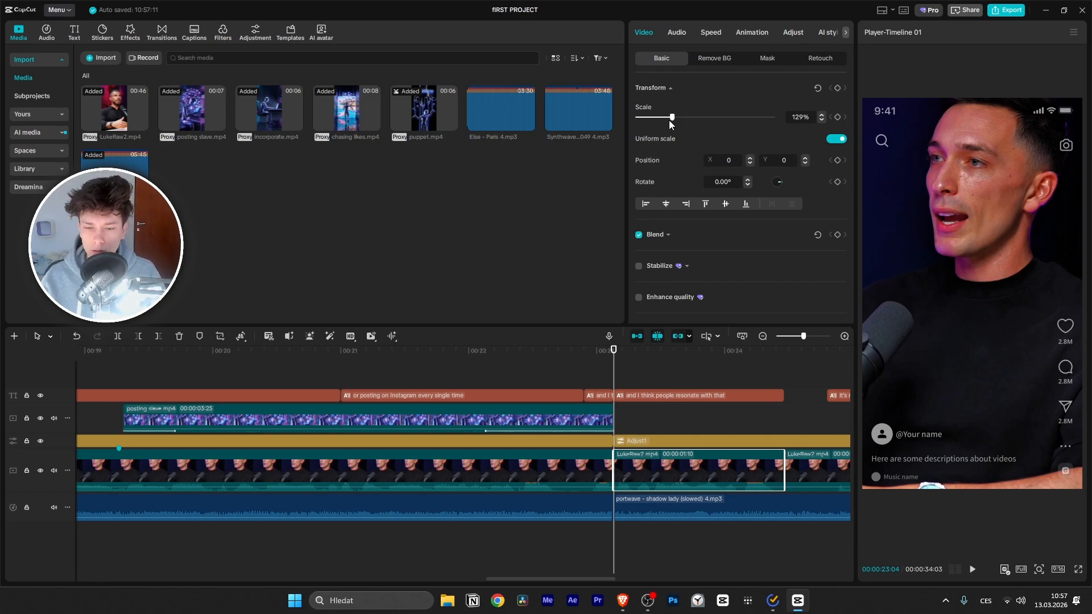
{"action": "left_click_drag", "start_coordinate": [672, 117], "coordinate": [666, 117]}
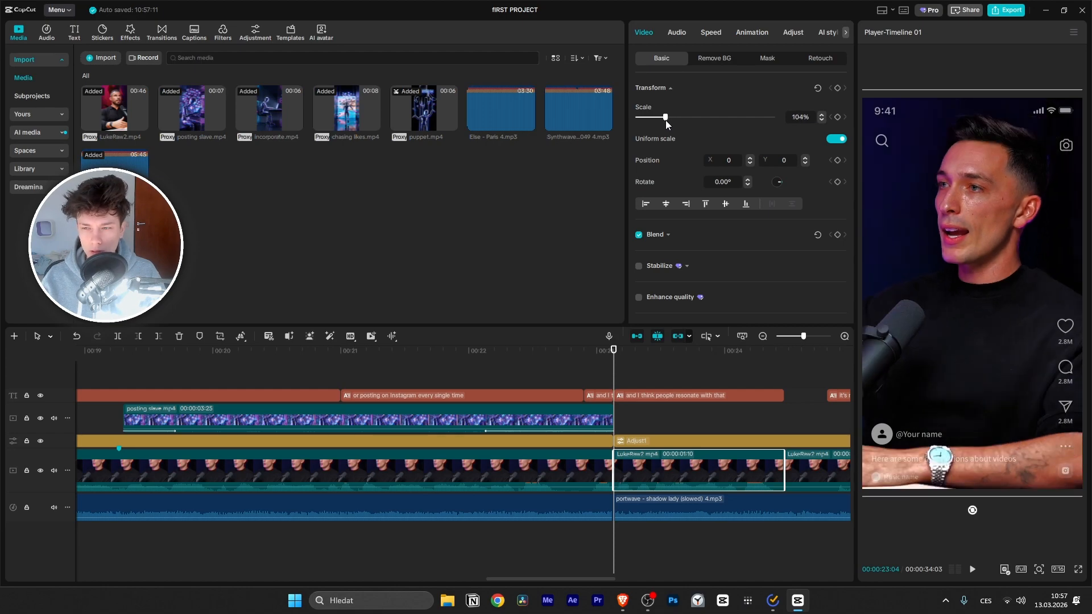
{"action": "left_click", "coordinate": [838, 117]}
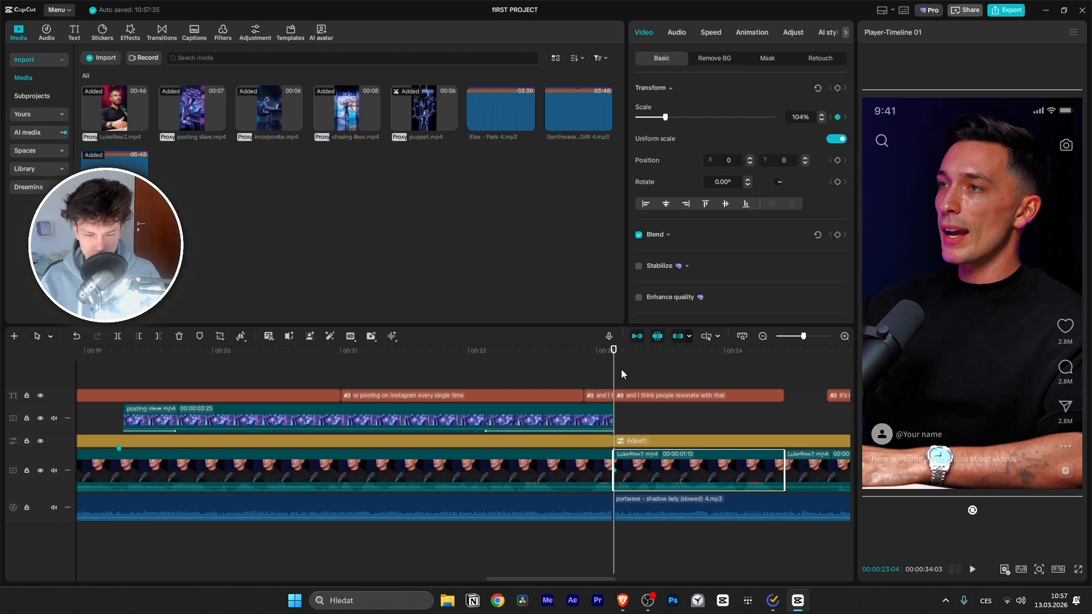
Step: Keyframe the scale at 129% near the end of the 'and I think people resonate with that' clip, at 00:00:24:13, and preview the zoom
{"action": "left_click_drag", "start_coordinate": [613, 365], "coordinate": [779, 368]}
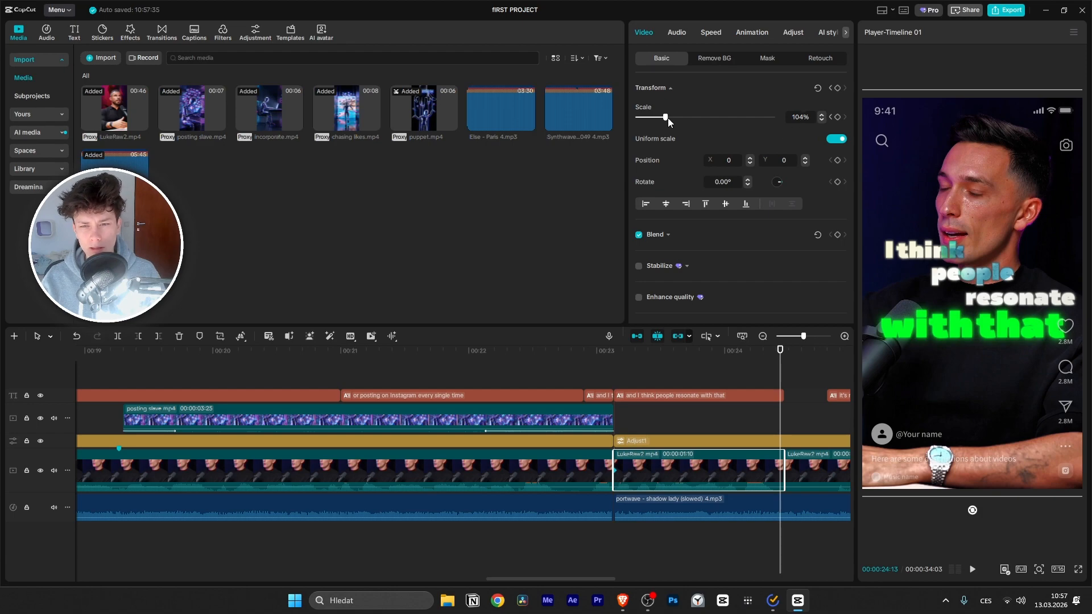
{"action": "left_click_drag", "start_coordinate": [666, 118], "coordinate": [673, 118]}
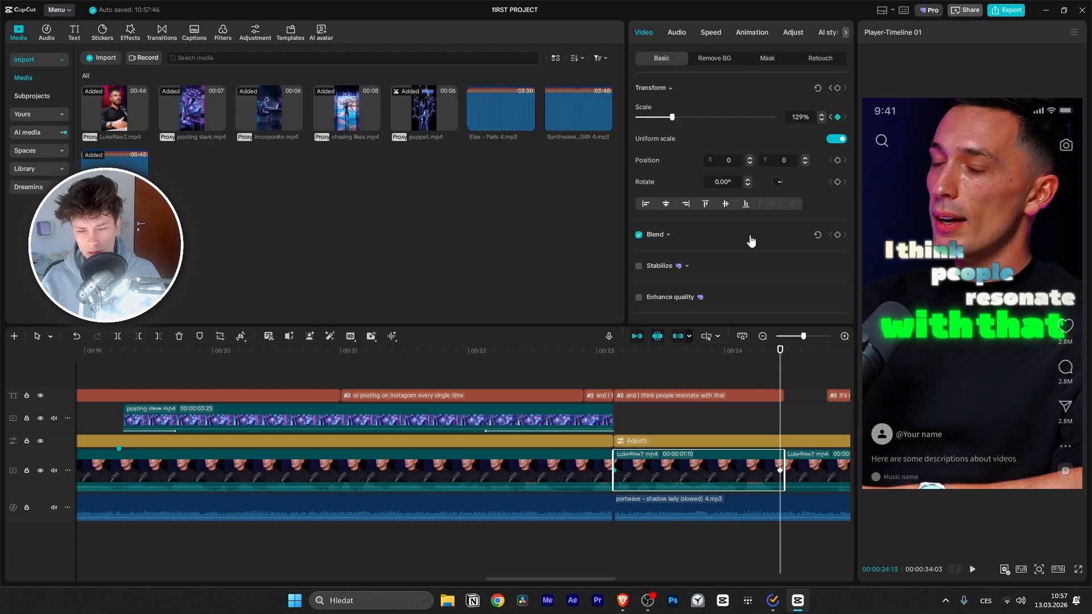
{"action": "left_click_drag", "start_coordinate": [776, 356], "coordinate": [613, 364]}
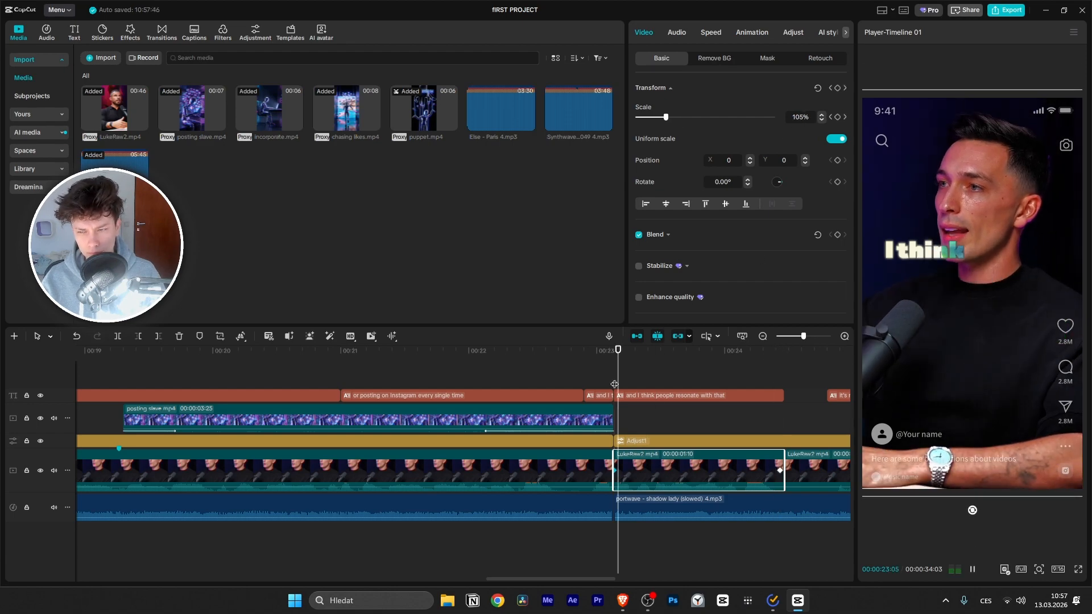
{"action": "key", "text": "space"}
{"action": "key", "text": "space"}
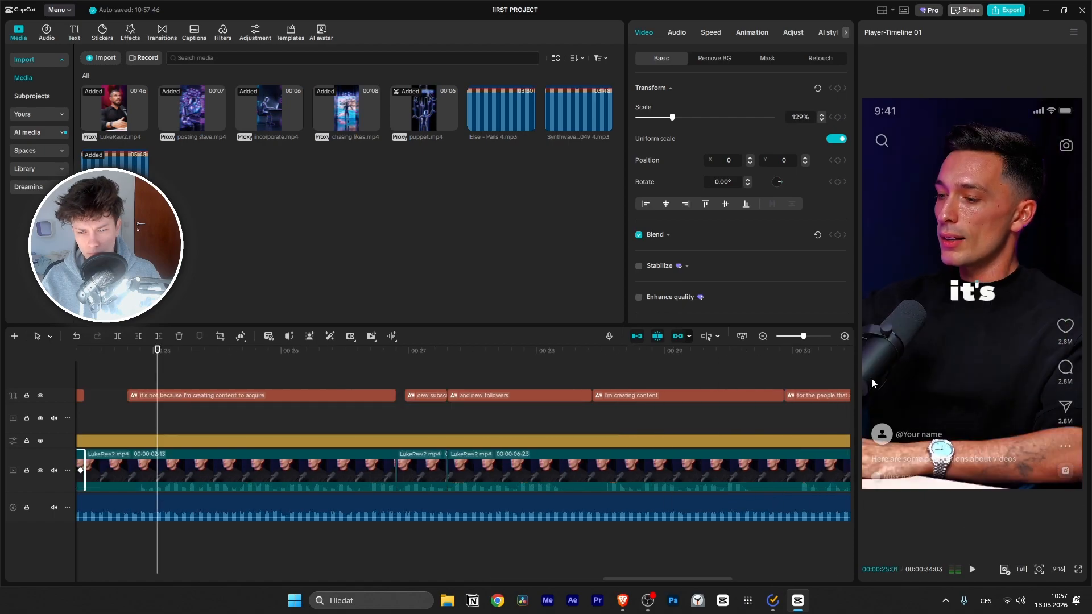
{"action": "left_click_drag", "start_coordinate": [159, 366], "coordinate": [350, 391]}
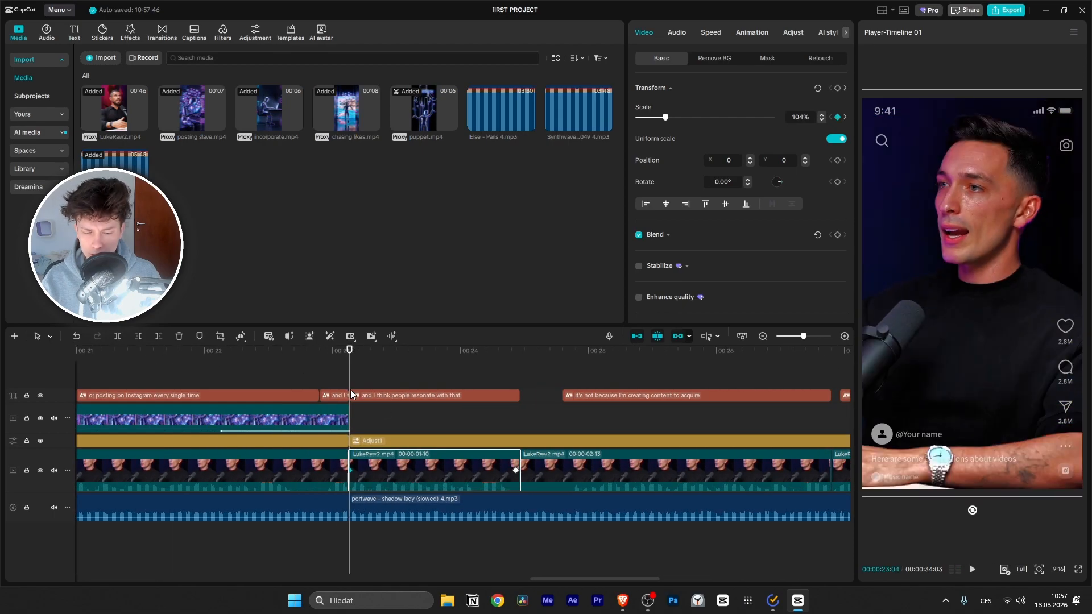
Step: Move the clip's 129% scale keyframe back to shortly after its starting keyframe and play back the faster zoom
{"action": "left_click", "coordinate": [515, 470]}
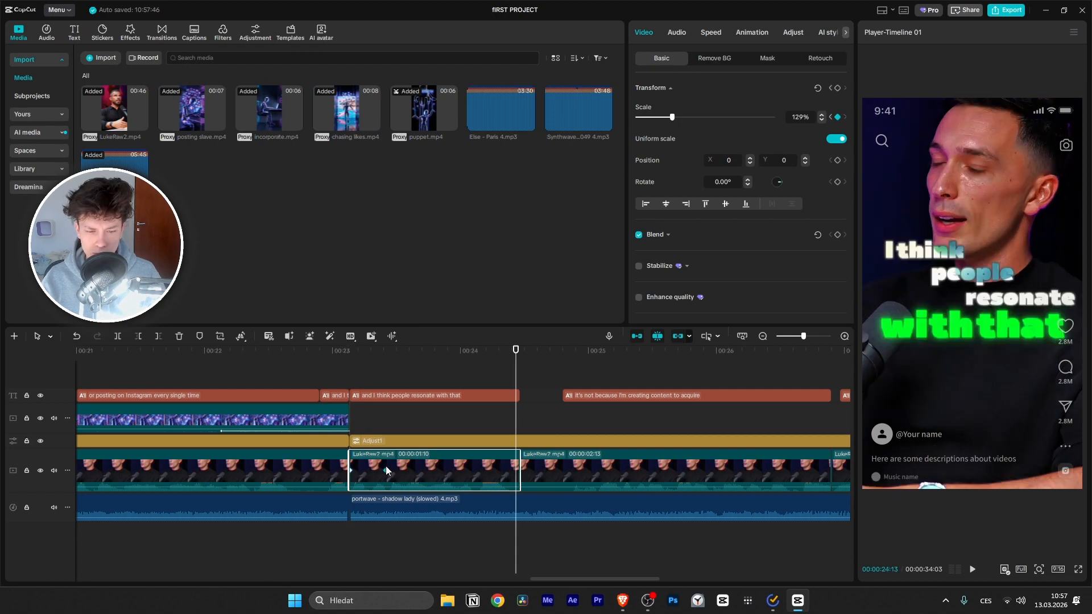
{"action": "left_click_drag", "start_coordinate": [515, 357], "coordinate": [348, 388]}
{"action": "key", "text": "space"}
{"action": "key", "text": "space"}
{"action": "left_click", "coordinate": [472, 354]}
{"action": "left_click_drag", "start_coordinate": [472, 355], "coordinate": [294, 375]}
{"action": "key", "text": "space"}
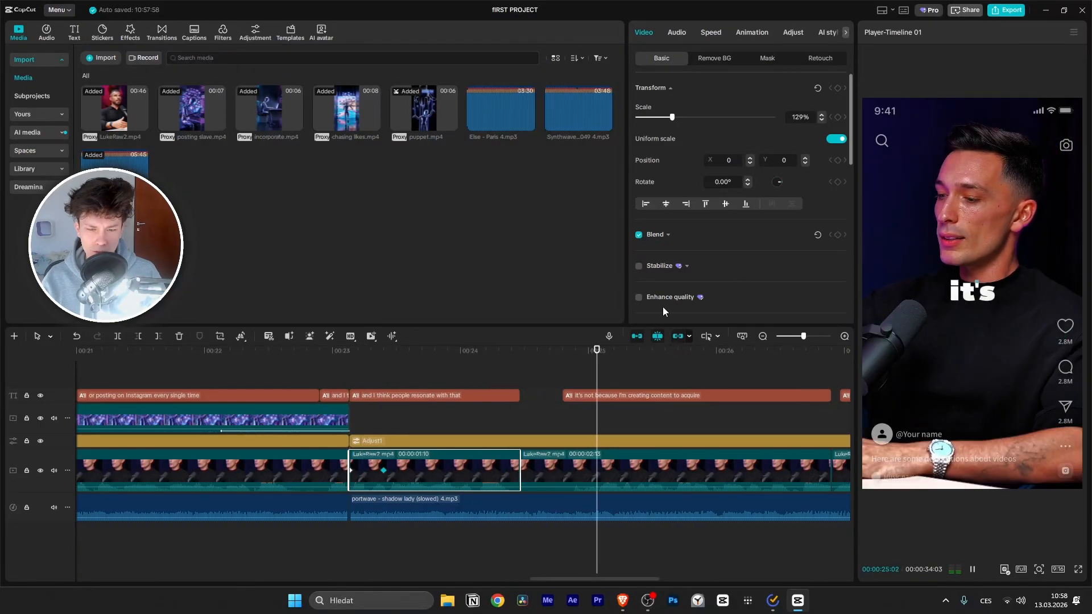
{"action": "key", "text": "space"}
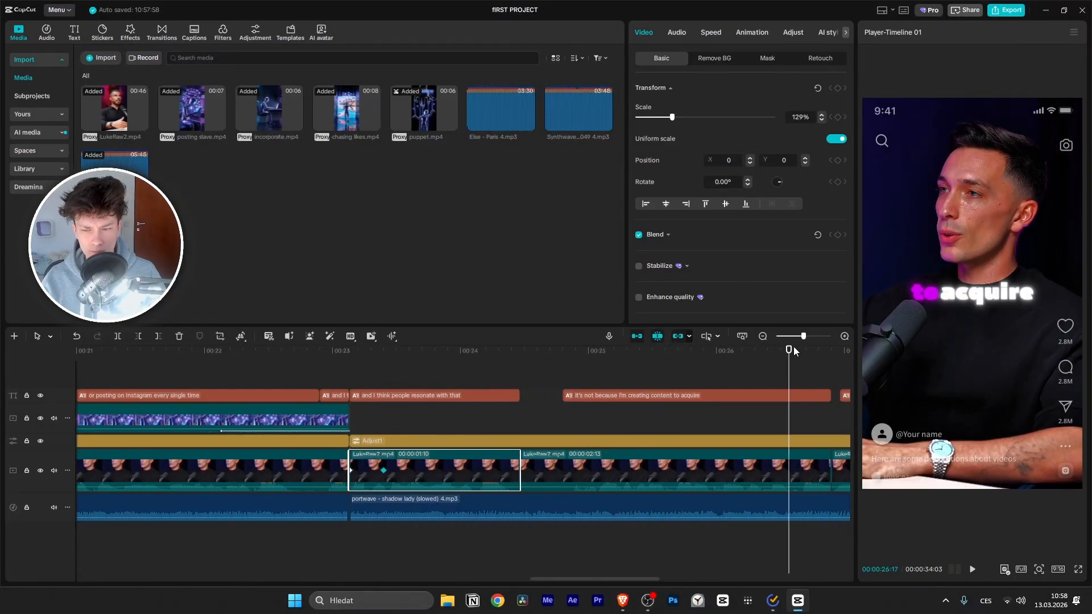
Step: Set the scale of the clip starting at 00:00:24:14 to 113% and add a scale keyframe at its start
{"action": "left_click_drag", "start_coordinate": [789, 354], "coordinate": [521, 388]}
{"action": "left_click", "coordinate": [556, 481]}
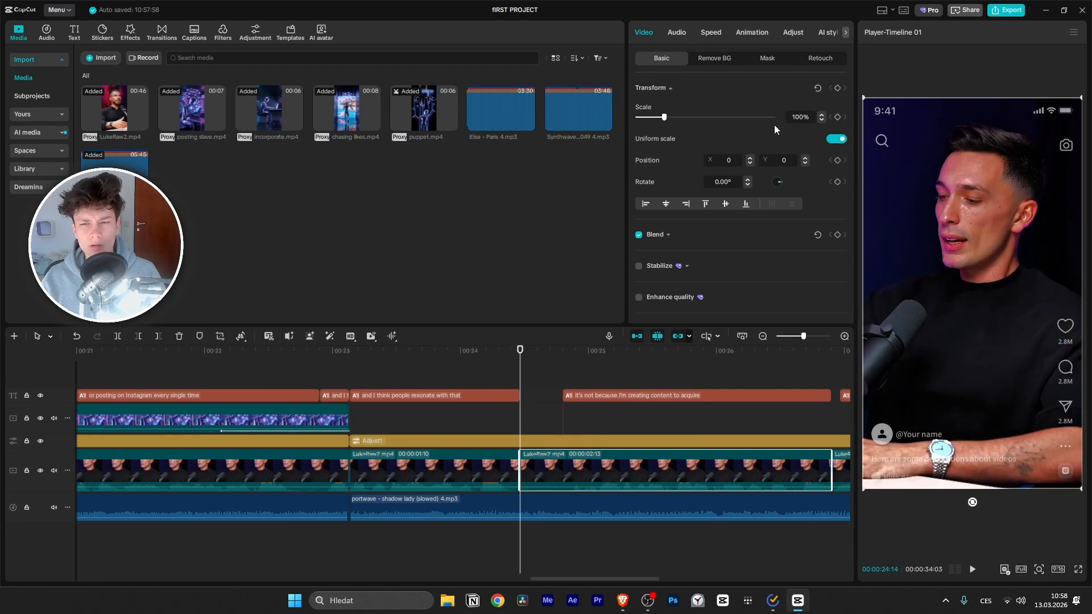
{"action": "left_click_drag", "start_coordinate": [664, 119], "coordinate": [667, 120]}
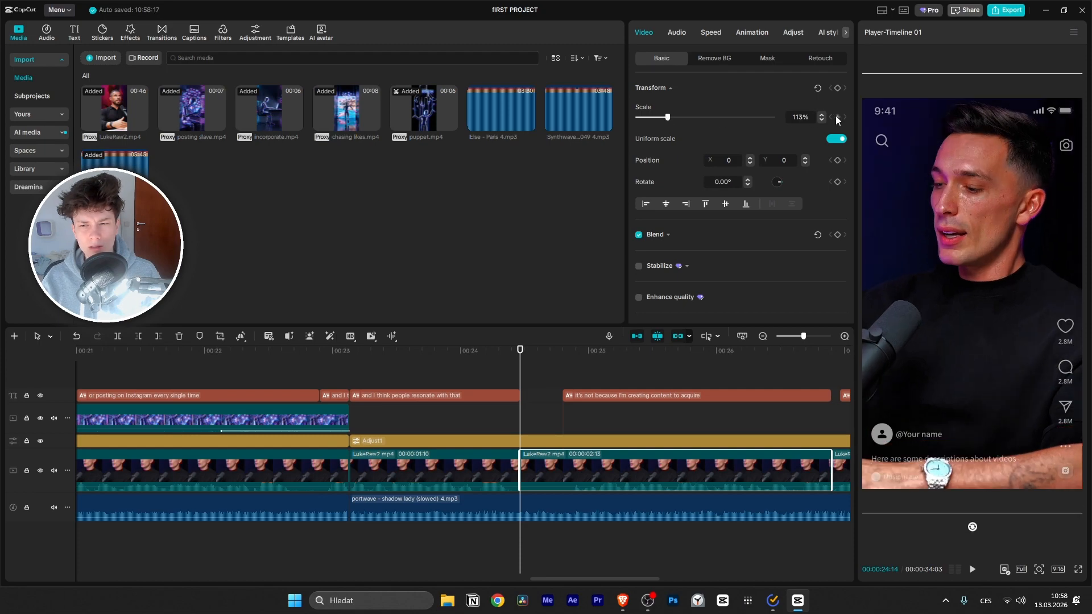
{"action": "left_click_drag", "start_coordinate": [521, 348], "coordinate": [521, 388]}
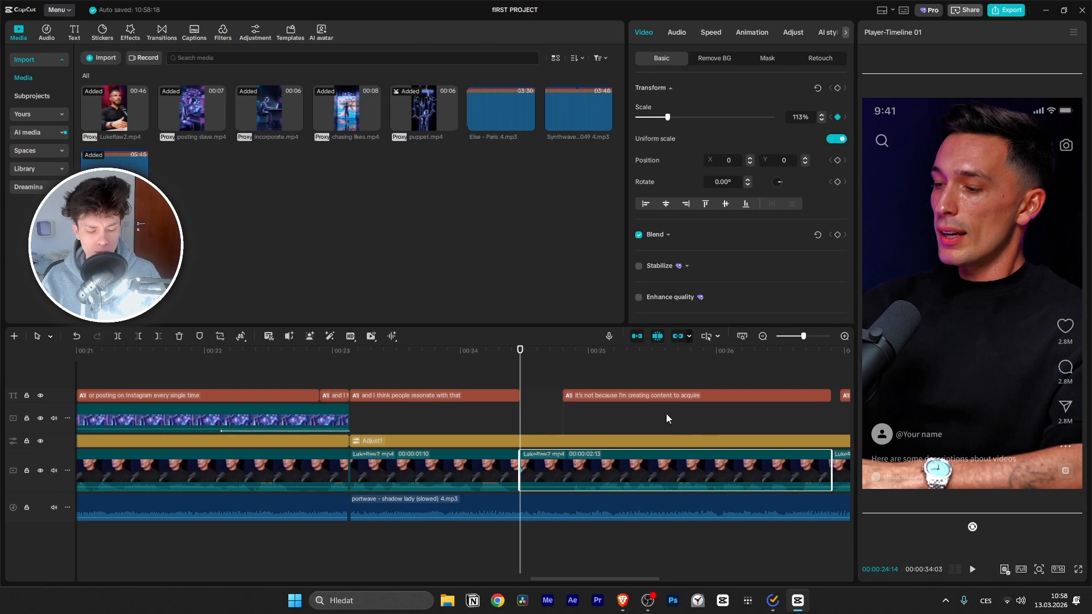
Step: Keyframe the scale at 131% at the end of the 'it's not because I'm creating content to acquire' clip, at 00:00:26:27, and preview the zoom
{"action": "key", "text": "space"}
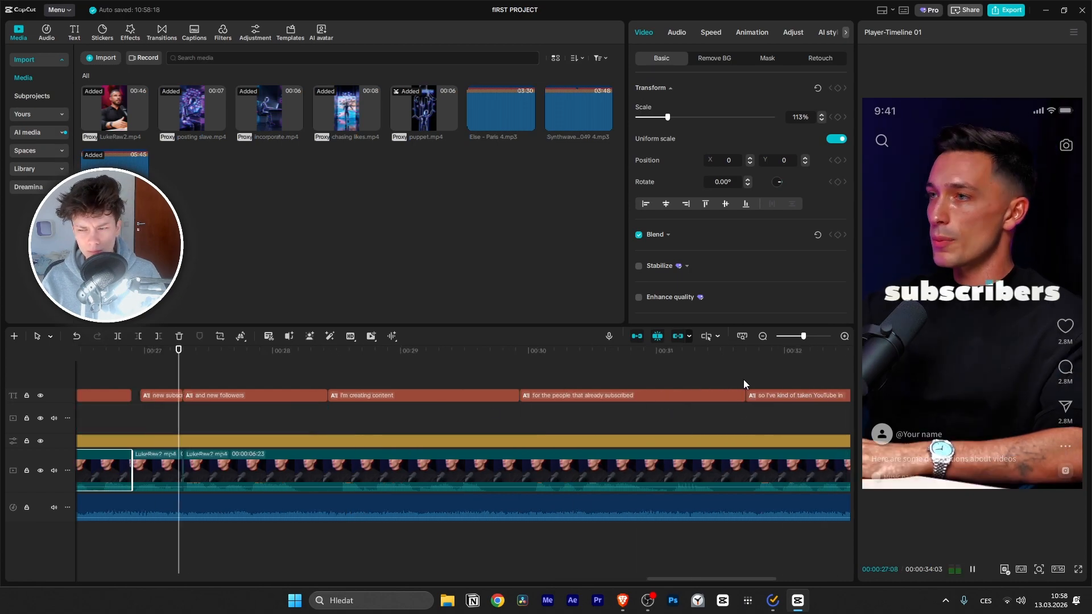
{"action": "key", "text": "space"}
{"action": "left_click_drag", "start_coordinate": [260, 361], "coordinate": [173, 383]}
{"action": "key", "text": "space"}
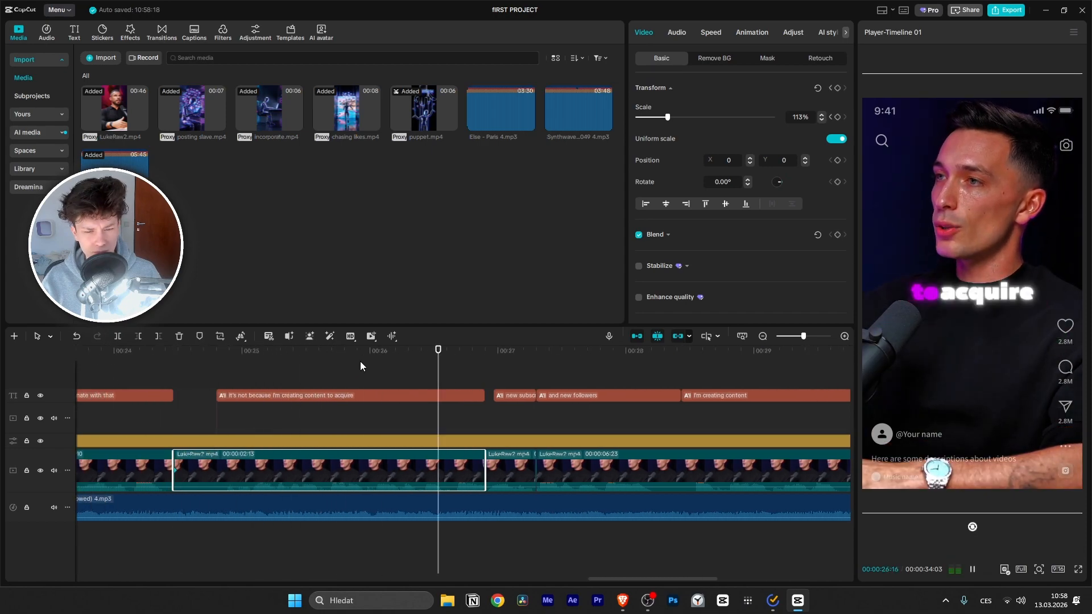
{"action": "key", "text": "space"}
{"action": "left_click_drag", "start_coordinate": [503, 353], "coordinate": [482, 354]}
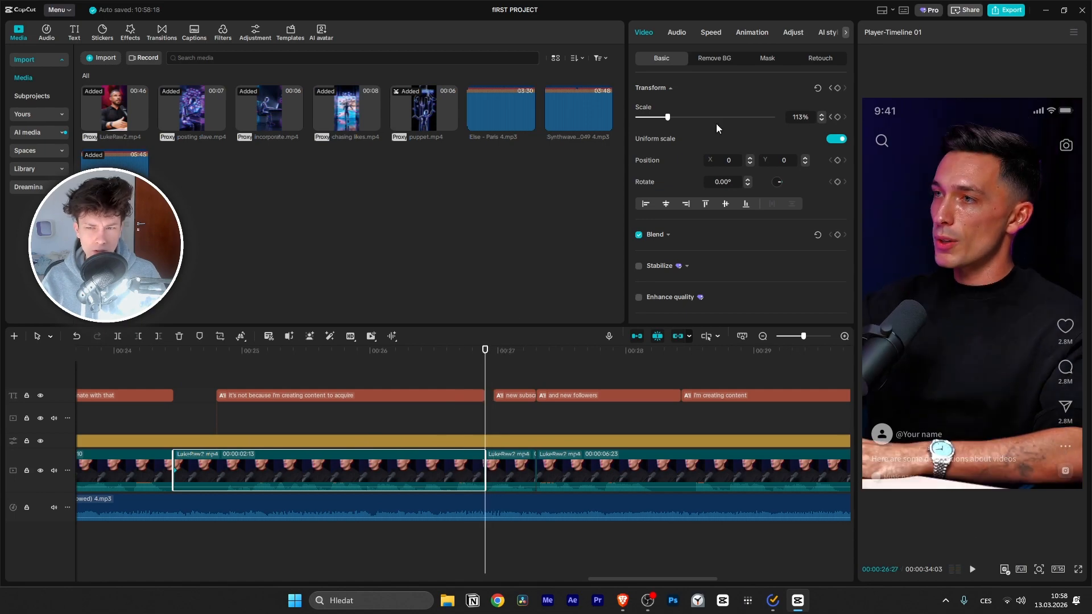
{"action": "left_click", "coordinate": [837, 116]}
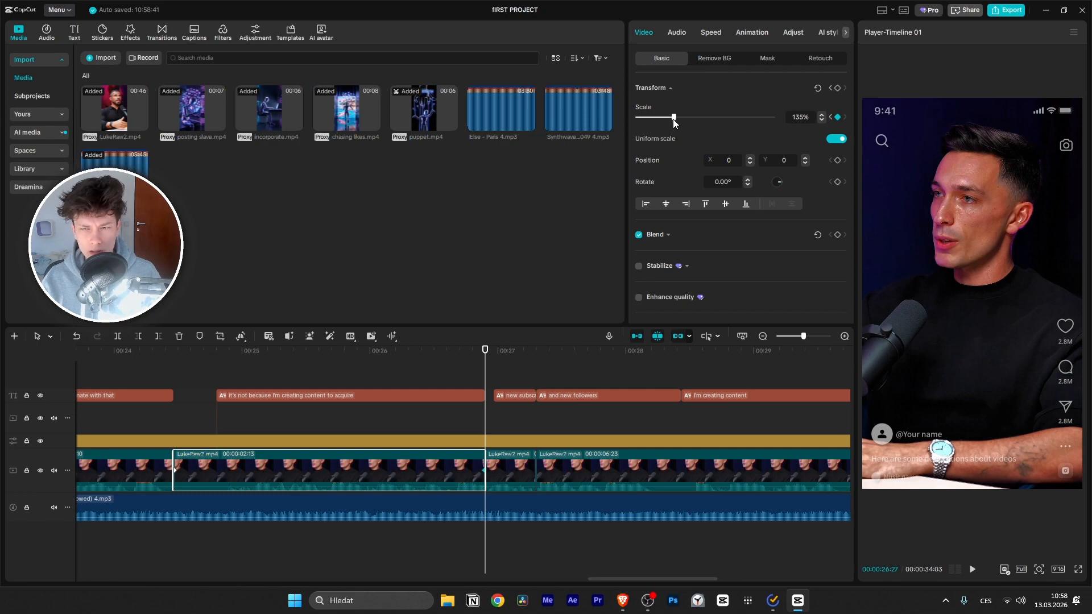
{"action": "left_click_drag", "start_coordinate": [486, 360], "coordinate": [173, 364]}
{"action": "key", "text": "space"}
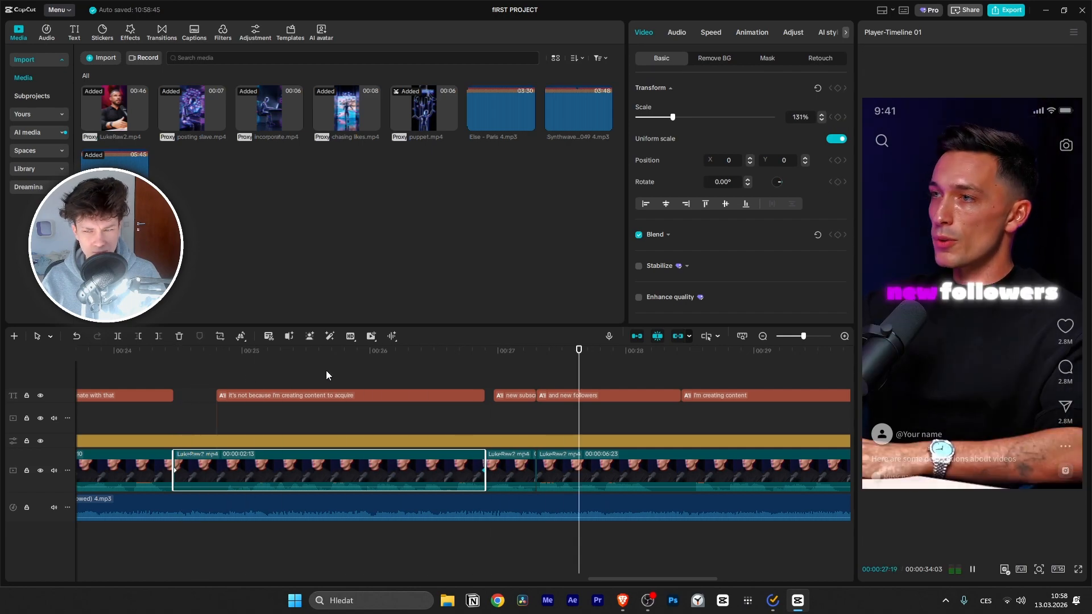
{"action": "key", "text": "space"}
Step: Set the scale of the short talking-head clip starting at 00:00:26:27 to 108% and play back the cut
{"action": "left_click_drag", "start_coordinate": [680, 353], "coordinate": [486, 374]}
{"action": "left_click", "coordinate": [497, 469]}
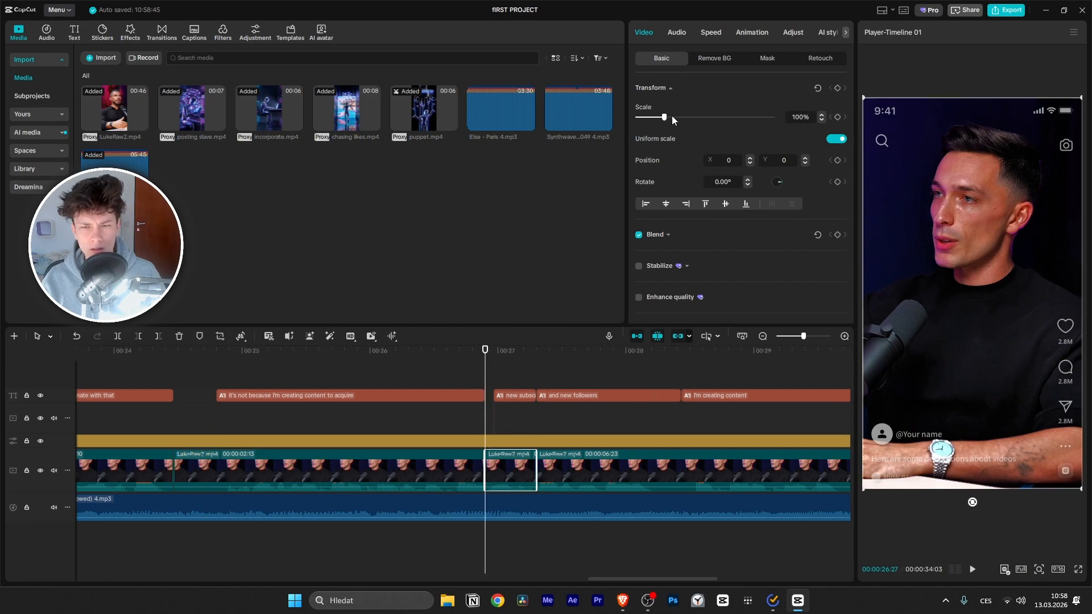
{"action": "left_click_drag", "start_coordinate": [664, 117], "coordinate": [667, 118]}
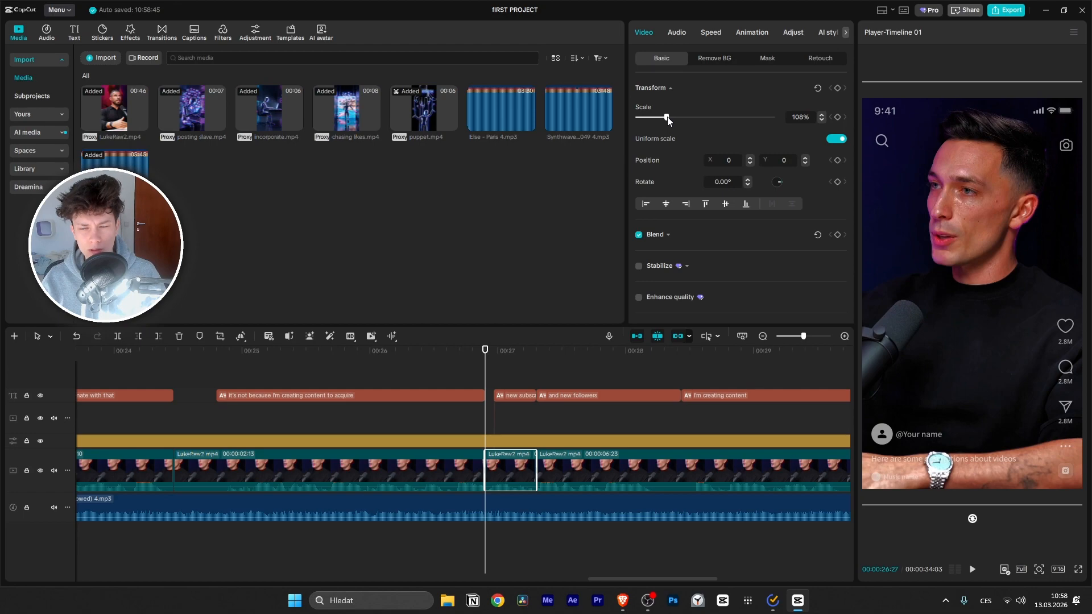
{"action": "key", "text": "space"}
{"action": "left_click_drag", "start_coordinate": [573, 357], "coordinate": [463, 371]}
{"action": "key", "text": "space"}
{"action": "key", "text": "space"}
{"action": "left_click_drag", "start_coordinate": [695, 356], "coordinate": [488, 386]}
{"action": "key", "text": "space"}
{"action": "key", "text": "space"}
Step: Step frame by frame to the end of the 'and new followers' caption and split the layers at 00:00:28:12
{"action": "left_click_drag", "start_coordinate": [684, 351], "coordinate": [537, 393]}
{"action": "key", "text": "space"}
{"action": "key", "text": "space"}
{"action": "key", "text": "Right"}
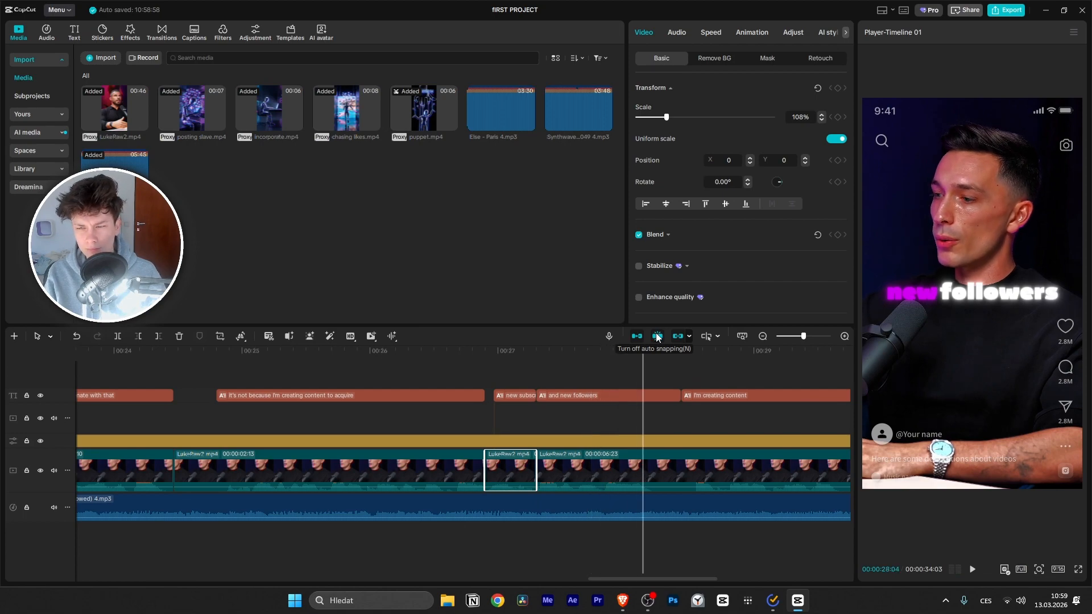
{"action": "key", "text": "space"}
{"action": "key", "text": "Left"}
{"action": "key", "text": "Left"}
{"action": "key", "text": "Left"}
{"action": "key", "text": "Left"}
{"action": "key", "text": "Left"}
{"action": "key", "text": "Left"}
{"action": "key", "text": "Left"}
{"action": "key", "text": "Left"}
{"action": "key", "text": "Left"}
{"action": "key", "text": "Left"}
{"action": "key", "text": "Left"}
{"action": "key", "text": "Left"}
{"action": "key", "text": "Left"}
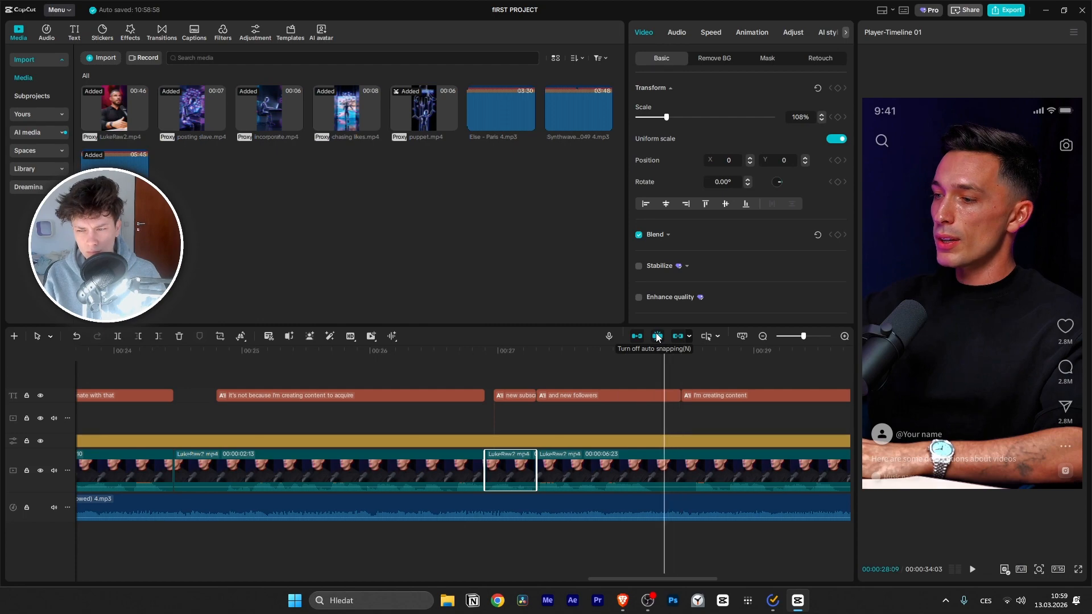
{"action": "key", "text": "Left"}
{"action": "key", "text": "Right"}
{"action": "key", "text": "Left"}
{"action": "left_click", "coordinate": [655, 480]}
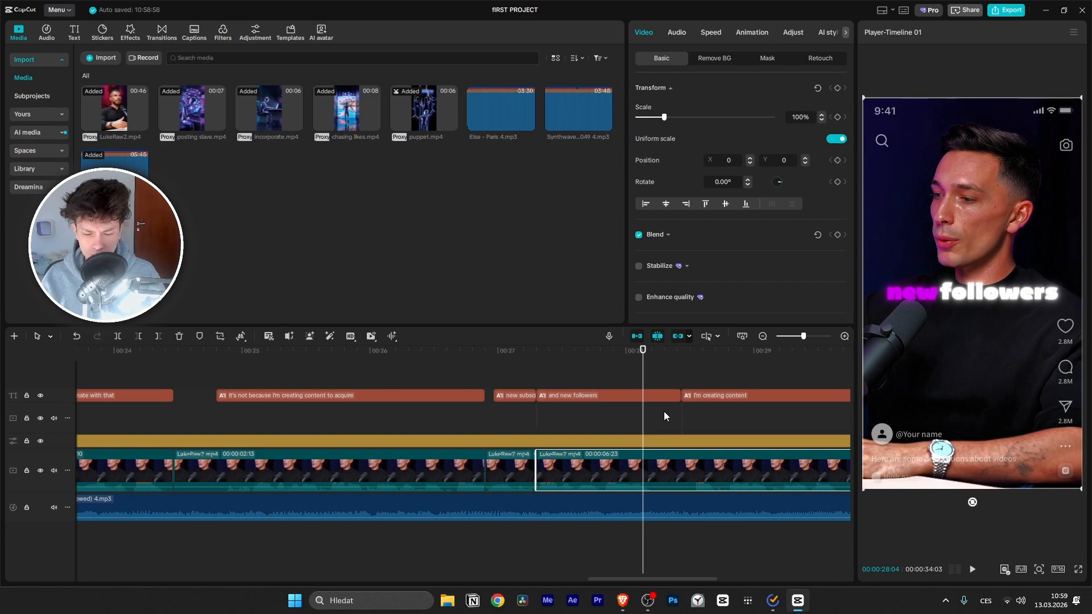
{"action": "key", "text": "Right"}
{"action": "key", "text": "Right"}
{"action": "key", "text": "Right"}
{"action": "key", "text": "Right"}
{"action": "key", "text": "Right"}
{"action": "key", "text": "Right"}
{"action": "key", "text": "Right"}
{"action": "key", "text": "Right"}
{"action": "key", "text": "Right"}
{"action": "key", "text": "Right"}
{"action": "key", "text": "Right"}
{"action": "key", "text": "Right"}
{"action": "key", "text": "Right"}
{"action": "key", "text": "Left"}
{"action": "key", "text": "Left"}
{"action": "key", "text": "Left"}
{"action": "key", "text": "Left"}
{"action": "key", "text": "Left"}
{"action": "key", "text": "Left"}
{"action": "key", "text": "Right"}
{"action": "key", "text": "Right"}
{"action": "key", "text": "Left"}
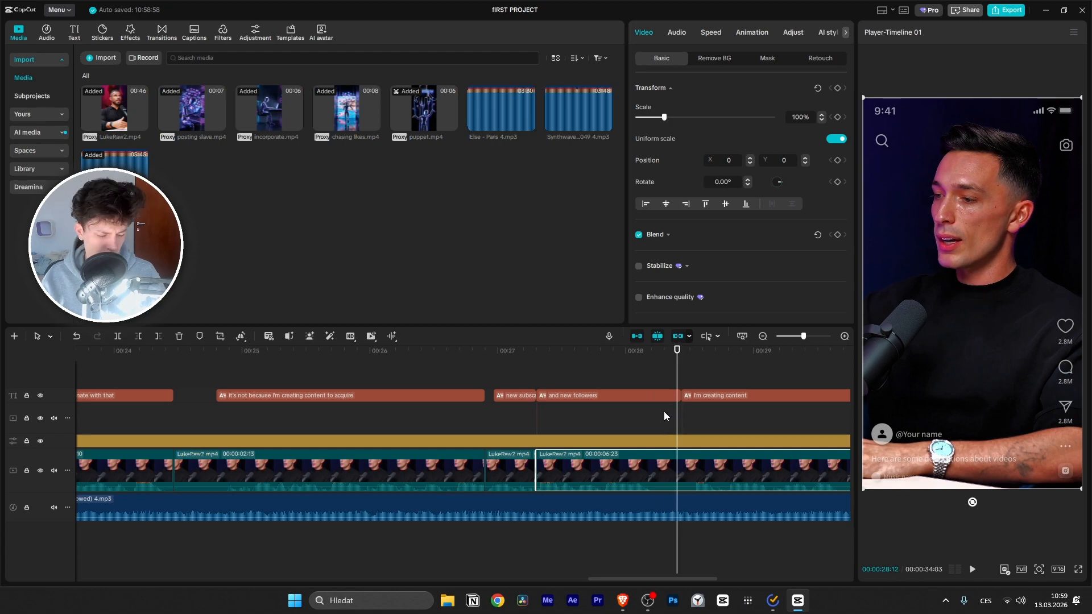
{"action": "key", "text": "ctrl+b"}
Step: Set the scale of the 'and new followers' clip to 108% to match the short clip before it, and play back the result
{"action": "left_click", "coordinate": [646, 469]}
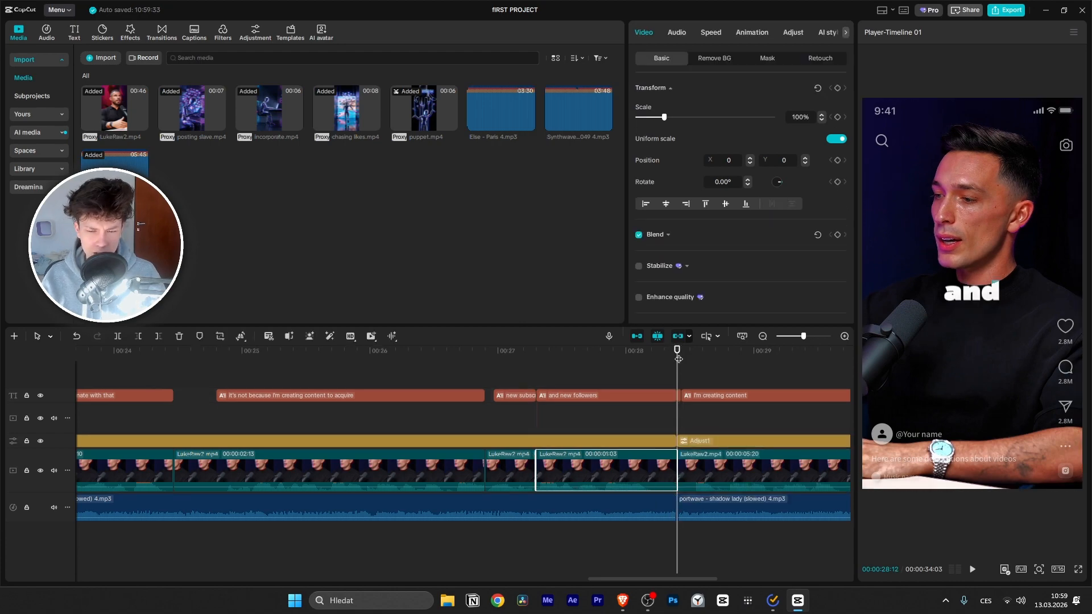
{"action": "left_click_drag", "start_coordinate": [678, 358], "coordinate": [510, 396]}
{"action": "left_click", "coordinate": [510, 470]}
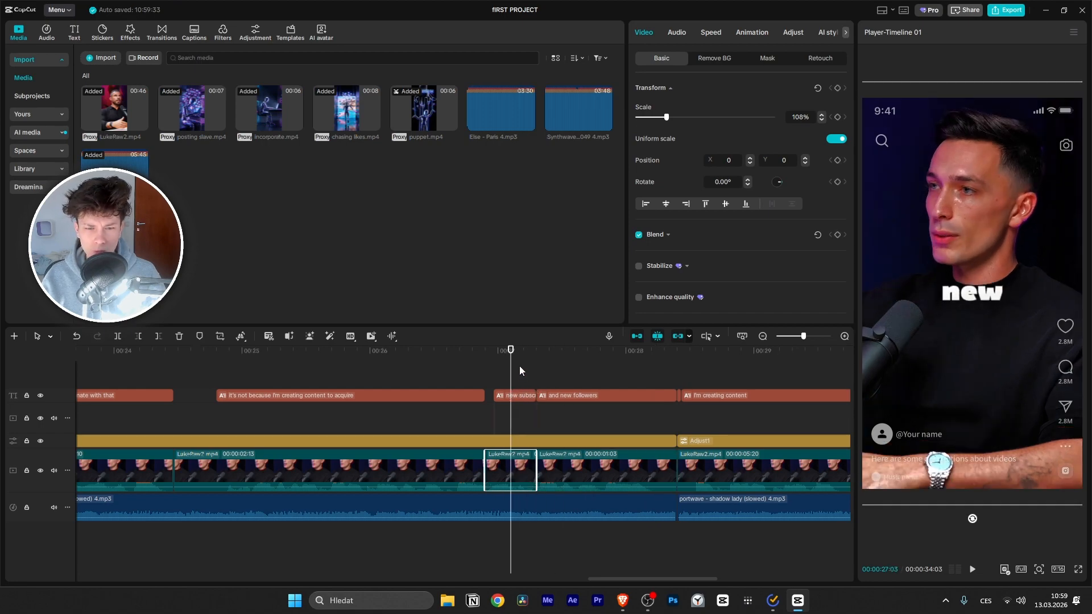
{"action": "left_click_drag", "start_coordinate": [503, 350], "coordinate": [535, 360]}
{"action": "left_click", "coordinate": [565, 456]}
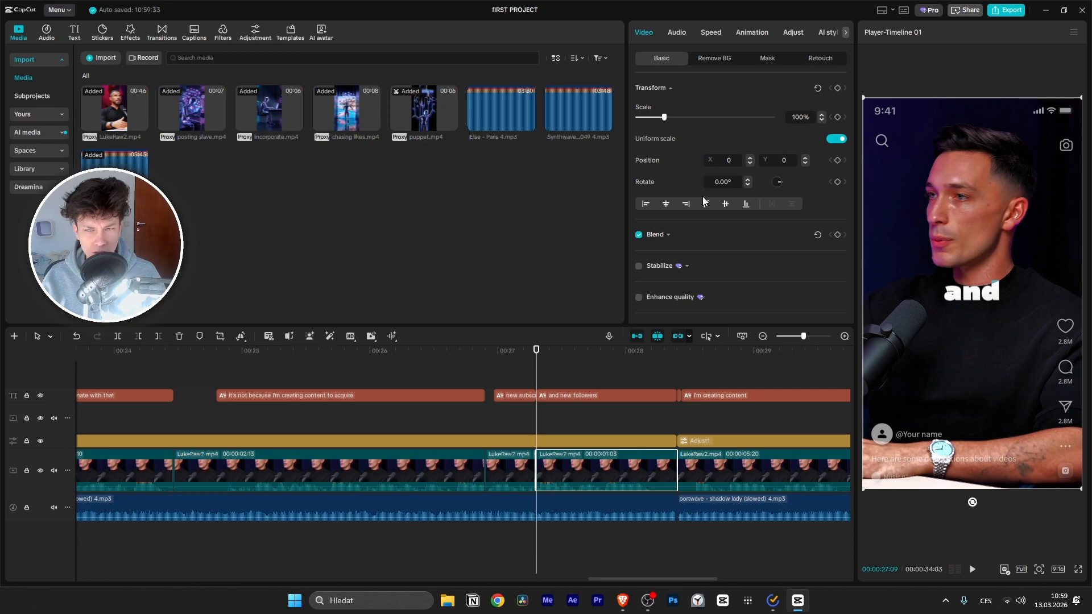
{"action": "left_click", "coordinate": [800, 117]}
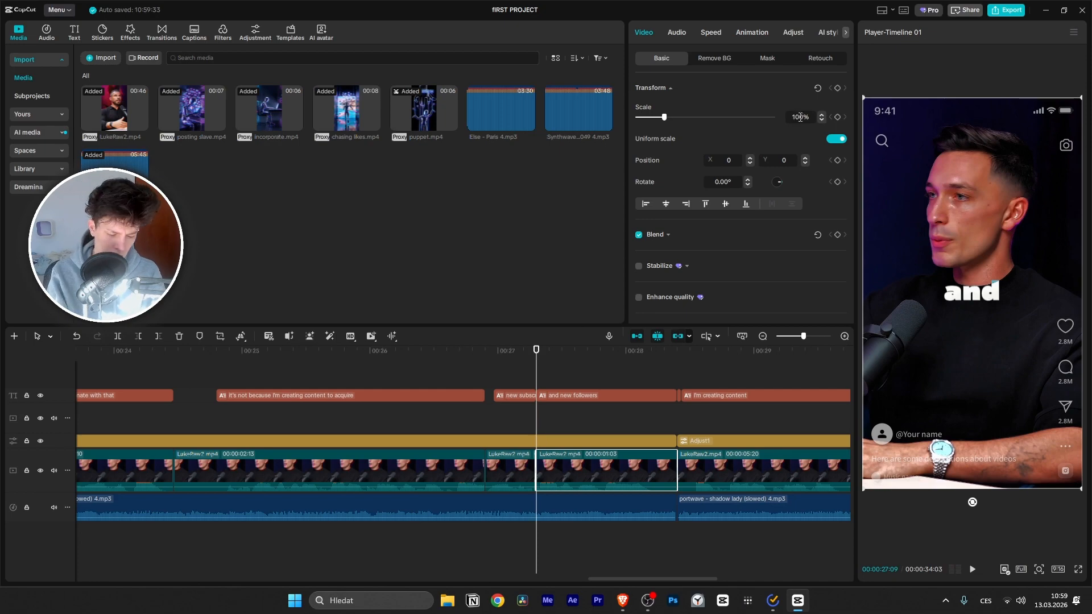
{"action": "key", "text": "Return"}
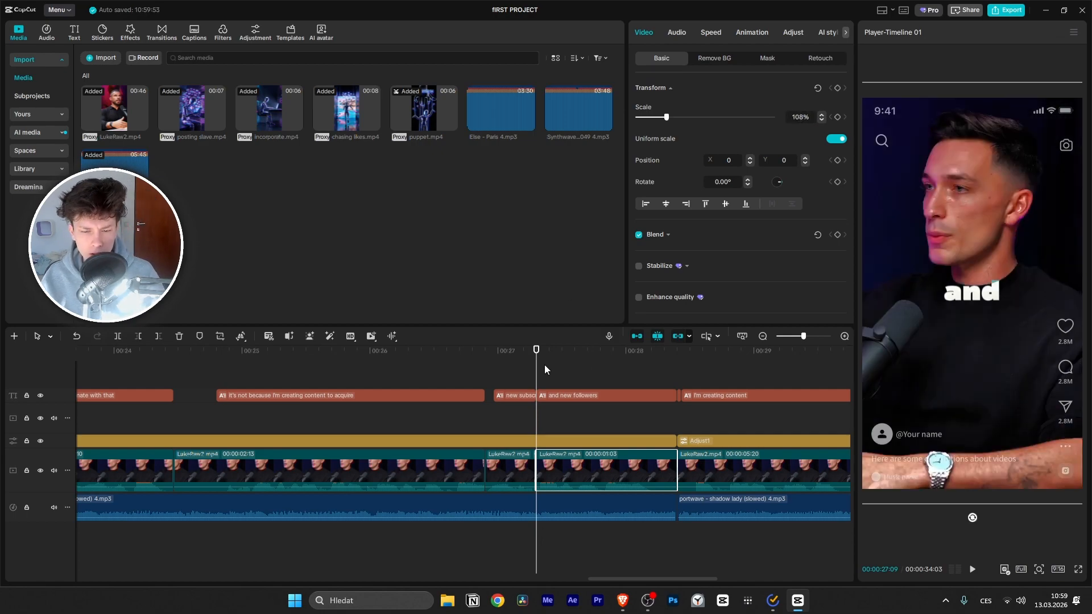
{"action": "left_click_drag", "start_coordinate": [537, 350], "coordinate": [486, 354]}
{"action": "key", "text": "space"}
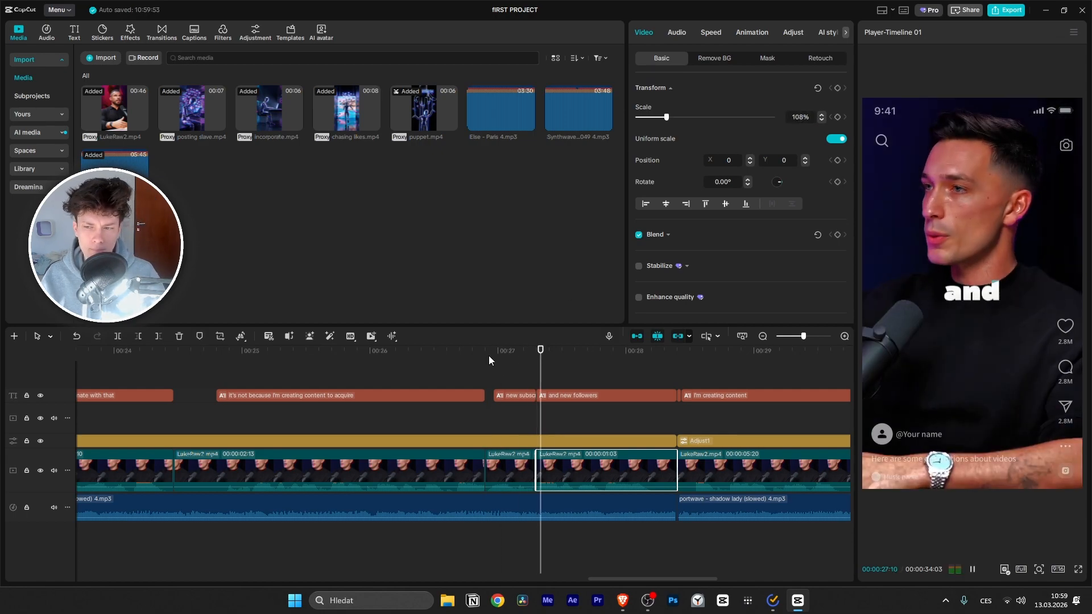
{"action": "key", "text": "space"}
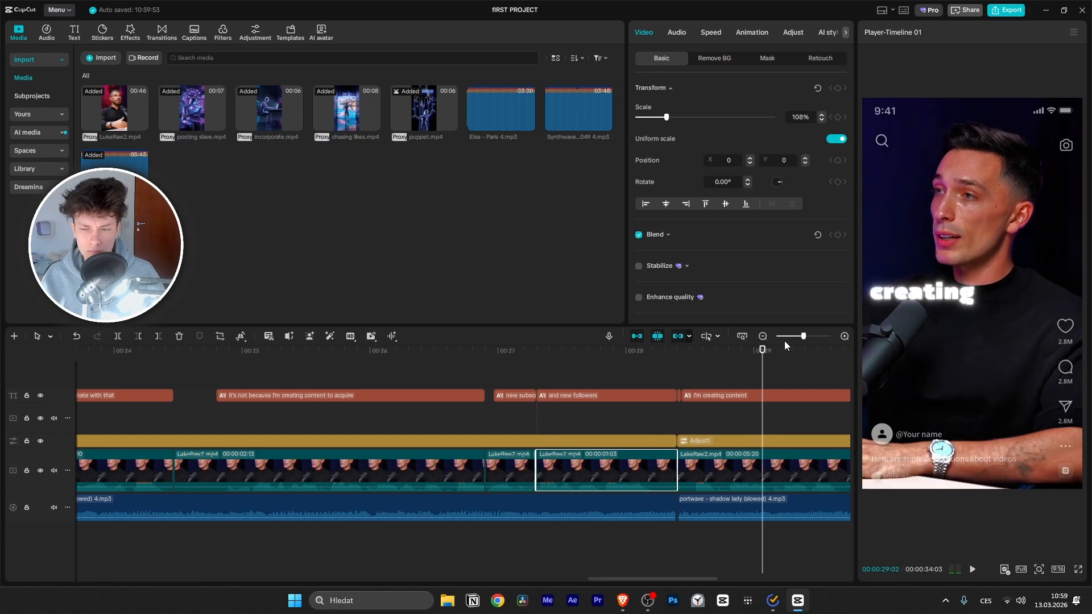
Step: Add a 100% scale keyframe on the word 'creating', at 00:00:29:02, in the clip starting at 00:00:28:12
{"action": "left_click", "coordinate": [676, 378]}
{"action": "key", "text": "space"}
{"action": "key", "text": "space"}
{"action": "left_click_drag", "start_coordinate": [801, 354], "coordinate": [613, 364]}
{"action": "key", "text": "space"}
{"action": "key", "text": "space"}
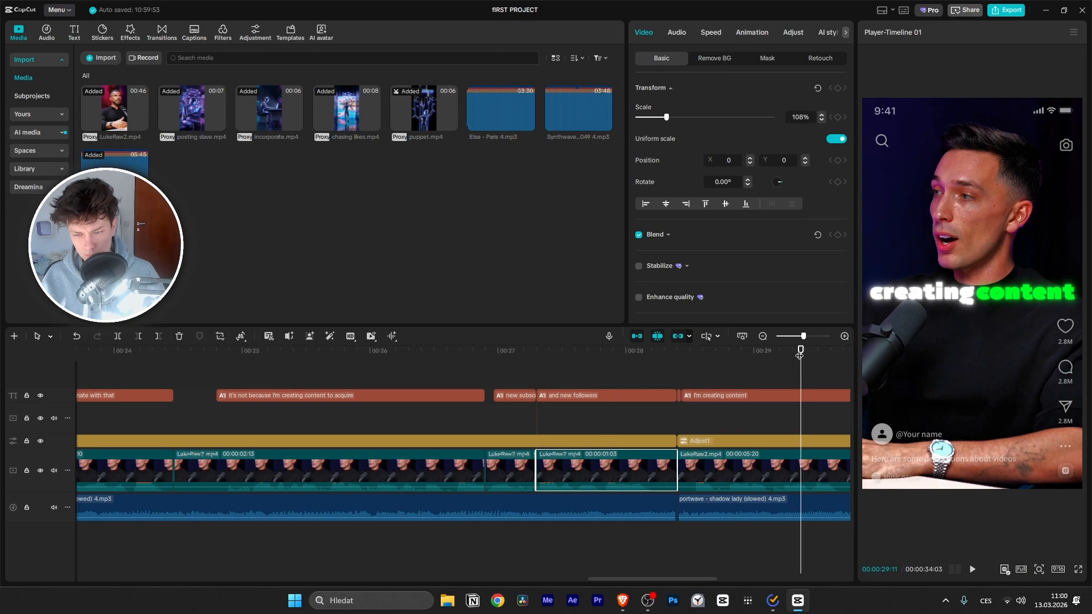
{"action": "left_click", "coordinate": [793, 475]}
{"action": "left_click_drag", "start_coordinate": [801, 356], "coordinate": [675, 359]}
{"action": "key", "text": "space"}
{"action": "key", "text": "space"}
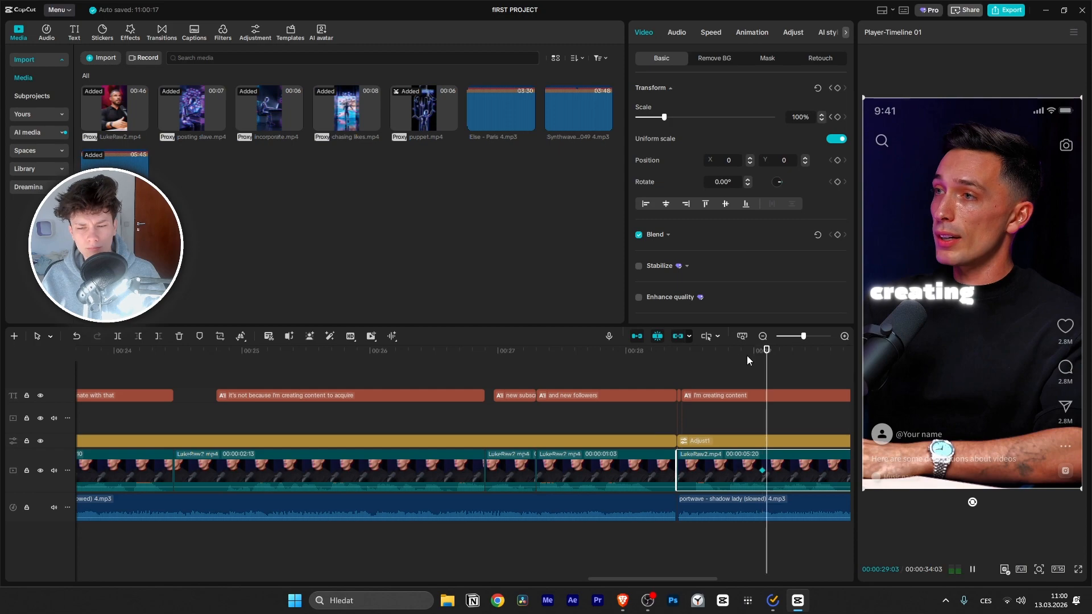
Step: Set the scale to 113% at 00:00:29:13 in the 'I'm creating content' clip and play back the zoom
{"action": "key", "text": "space"}
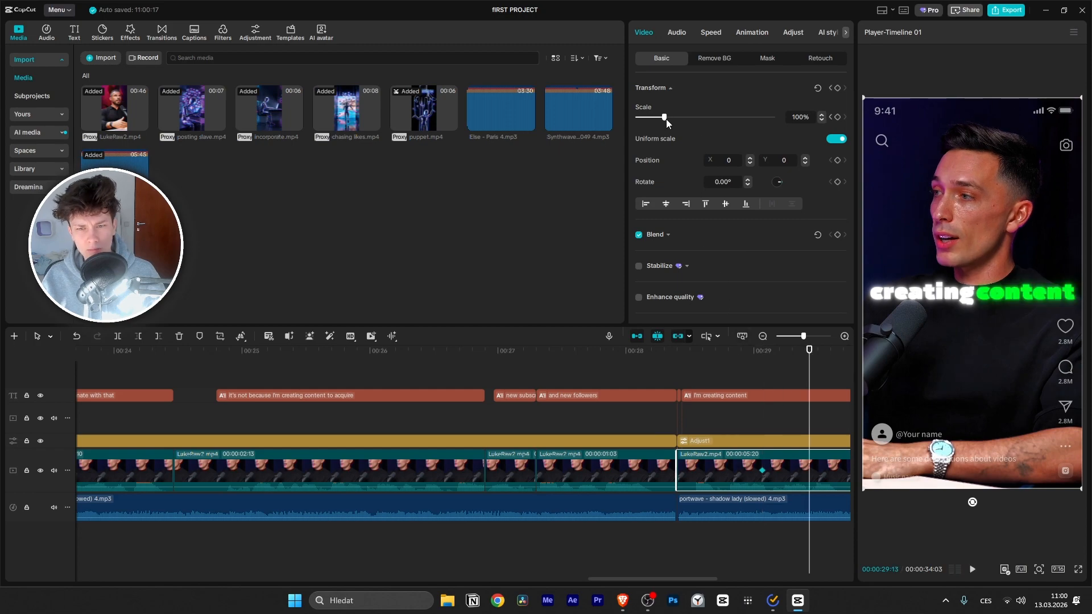
{"action": "left_click_drag", "start_coordinate": [664, 117], "coordinate": [667, 117]}
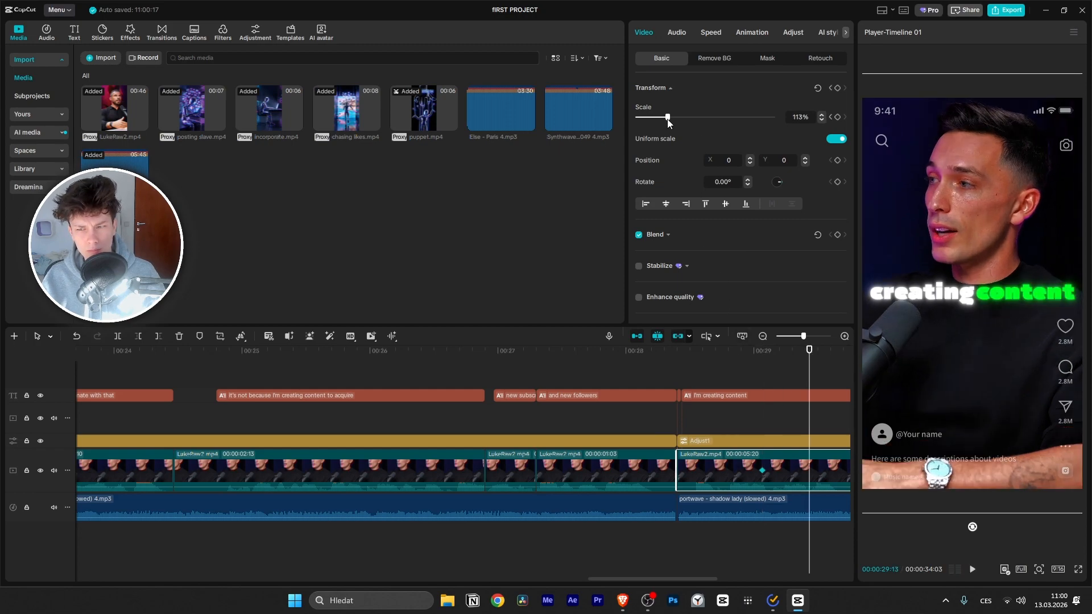
{"action": "left_click_drag", "start_coordinate": [808, 356], "coordinate": [738, 358]}
{"action": "key", "text": "space"}
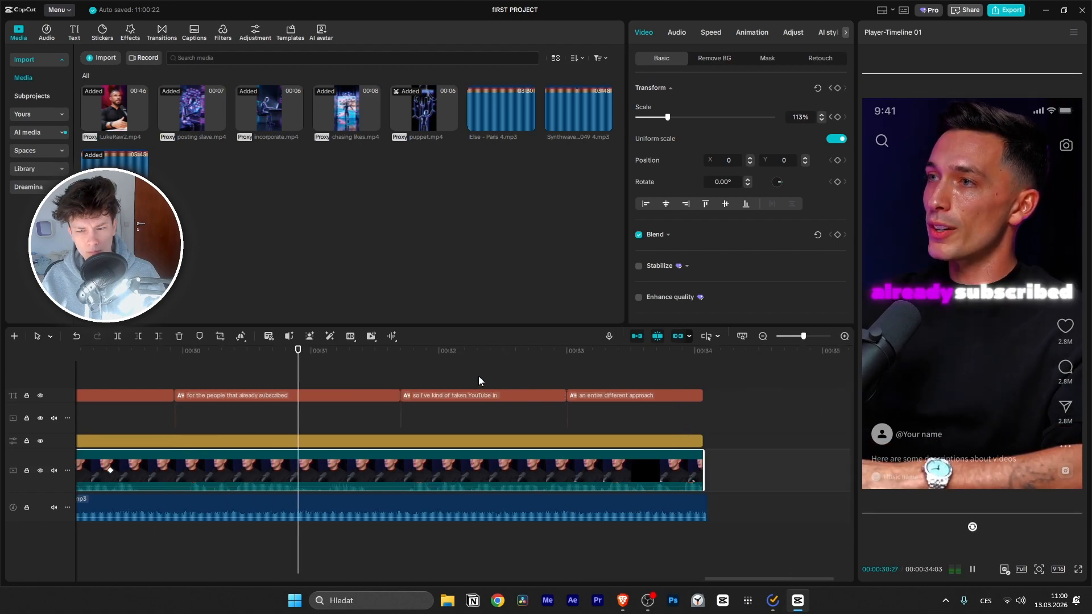
Step: Split the adjustment, talking-head and music layers at 00:00:31:21, where 'so I've kind of taken YouTube in' starts, and replay the preceding section
{"action": "left_click_drag", "start_coordinate": [444, 351], "coordinate": [402, 358]}
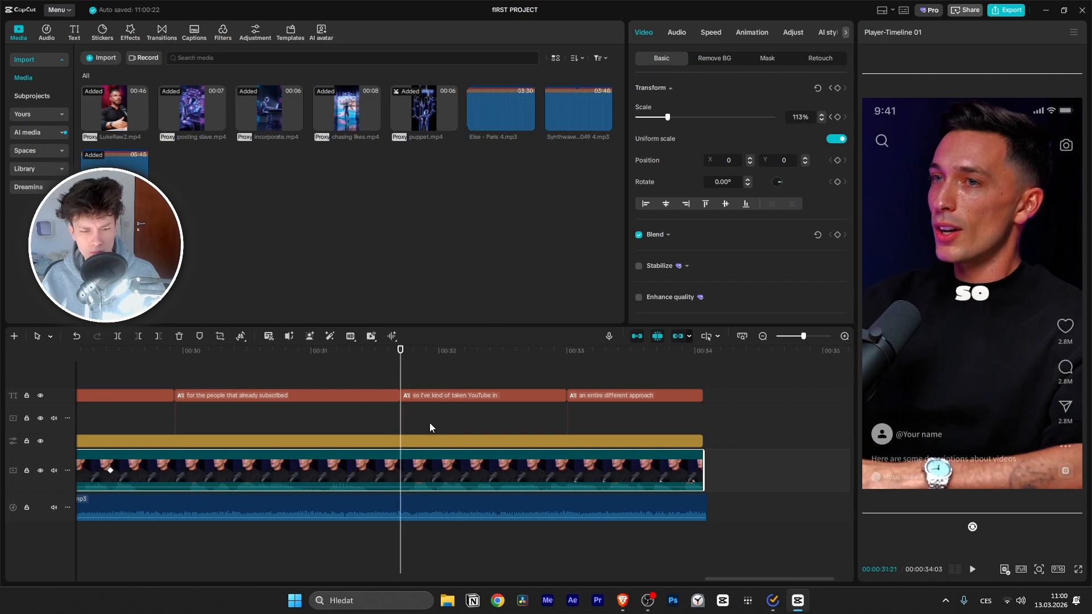
{"action": "key", "text": "ctrl+b"}
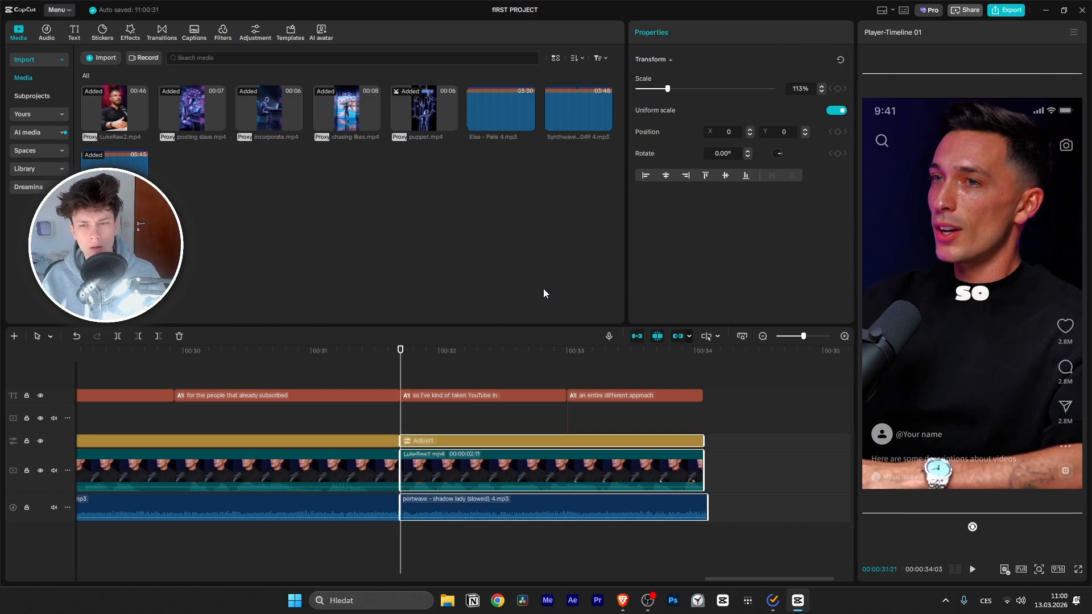
{"action": "left_click", "coordinate": [554, 455]}
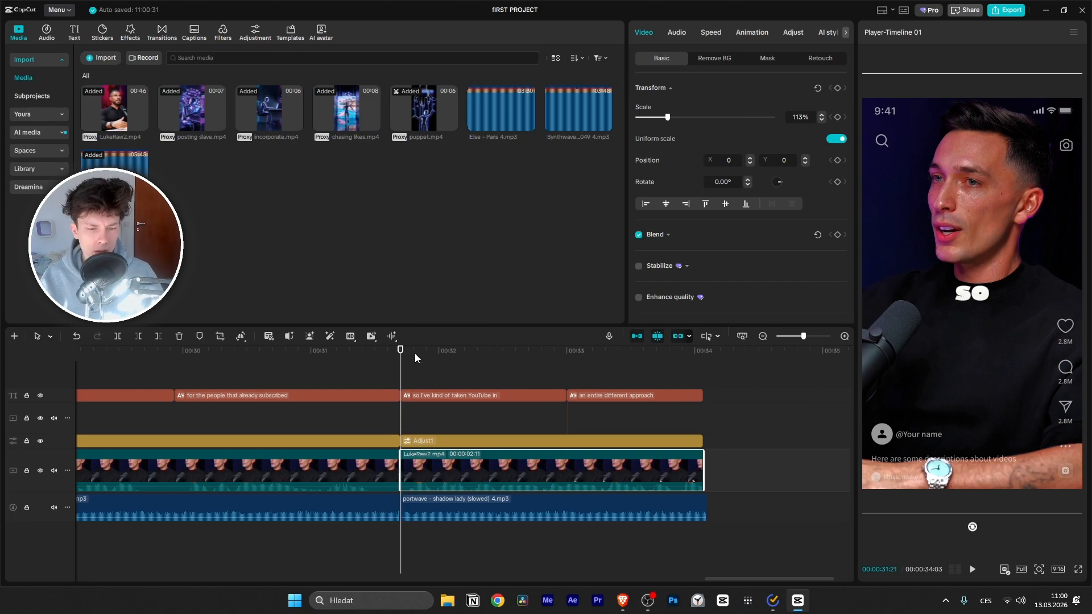
{"action": "left_click_drag", "start_coordinate": [393, 357], "coordinate": [237, 400]}
{"action": "key", "text": "space"}
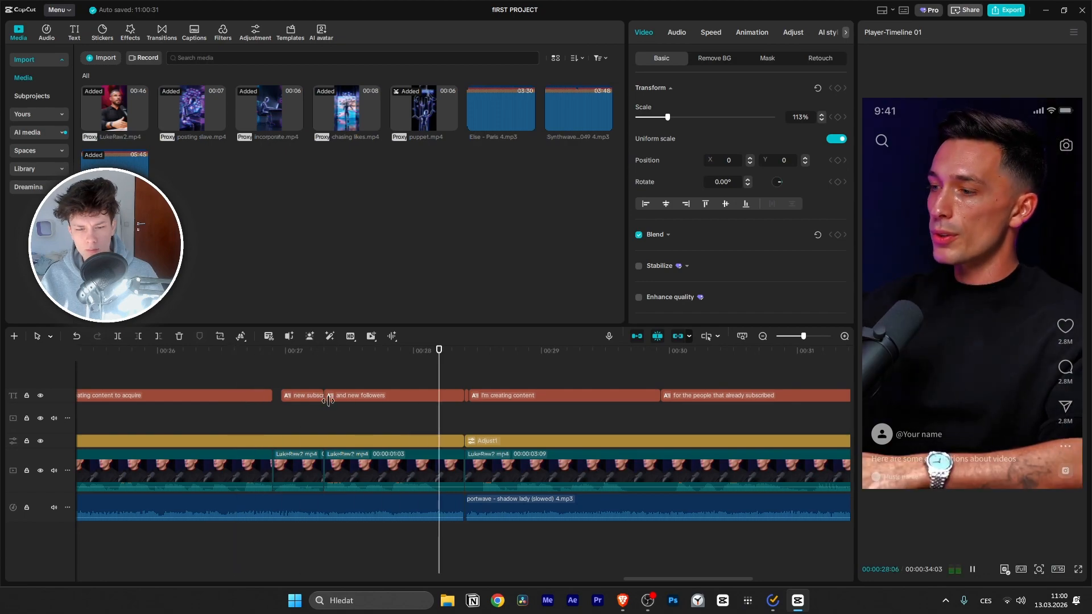
{"action": "key", "text": "space"}
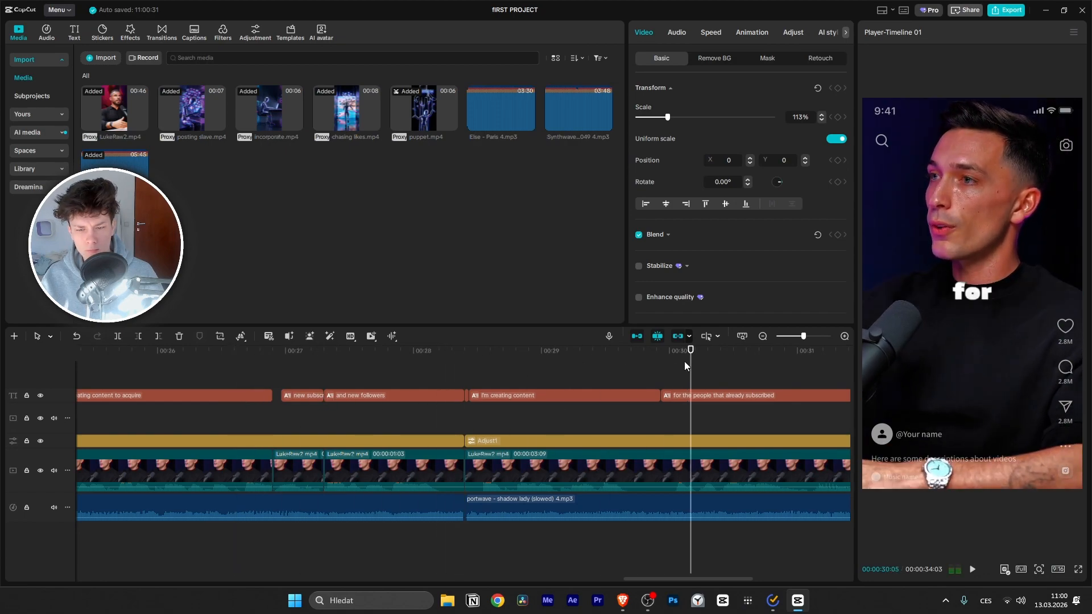
Step: Keyframe a larger scale at the end of the 'I'm creating content' clip, at 00:00:31:21, and preview the slow zoom
{"action": "left_click", "coordinate": [708, 459]}
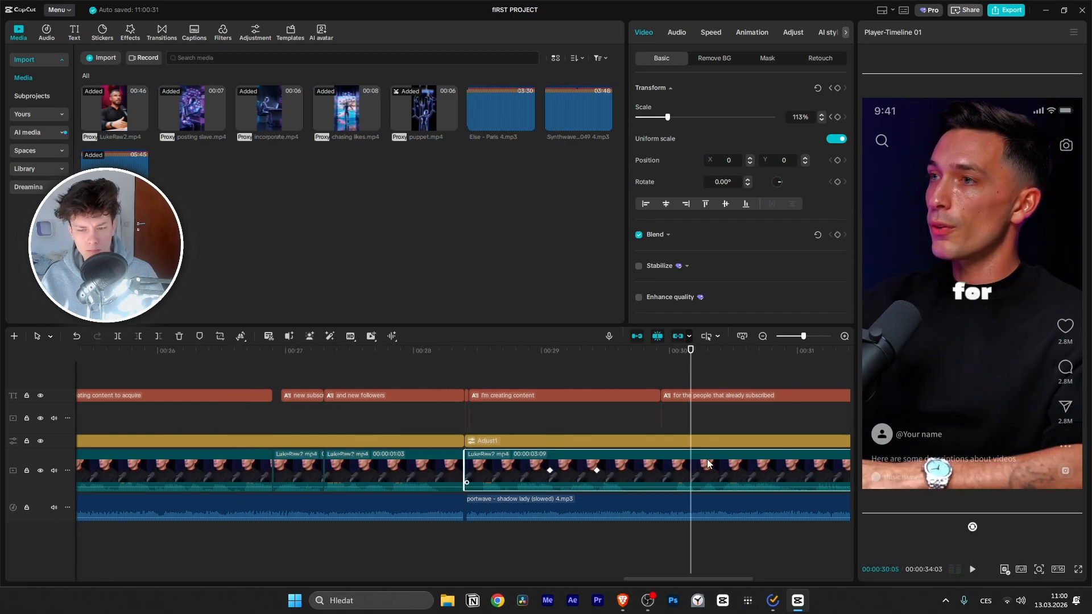
{"action": "left_click", "coordinate": [595, 472]}
{"action": "key", "text": "space"}
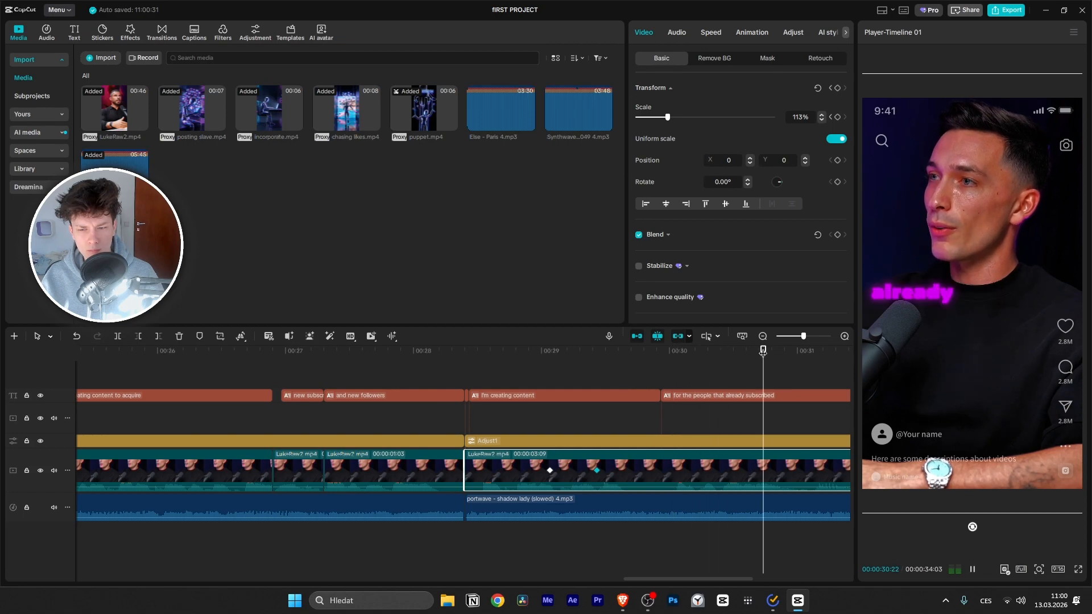
{"action": "key", "text": "space"}
{"action": "left_click_drag", "start_coordinate": [313, 349], "coordinate": [530, 396]}
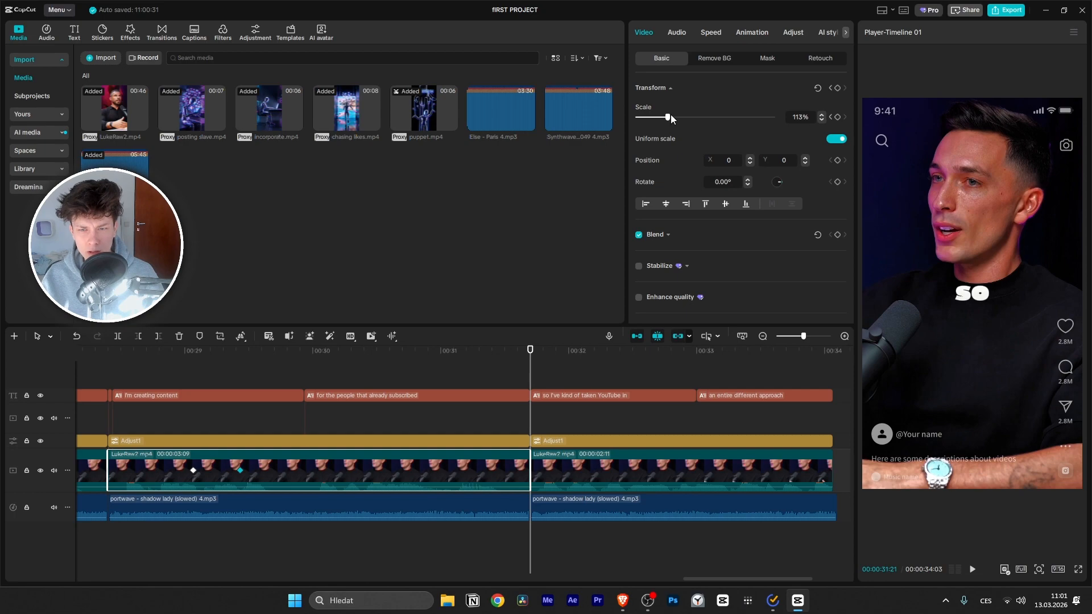
{"action": "left_click_drag", "start_coordinate": [668, 117], "coordinate": [674, 117]}
{"action": "left_click_drag", "start_coordinate": [531, 345], "coordinate": [192, 398]}
{"action": "key", "text": "space"}
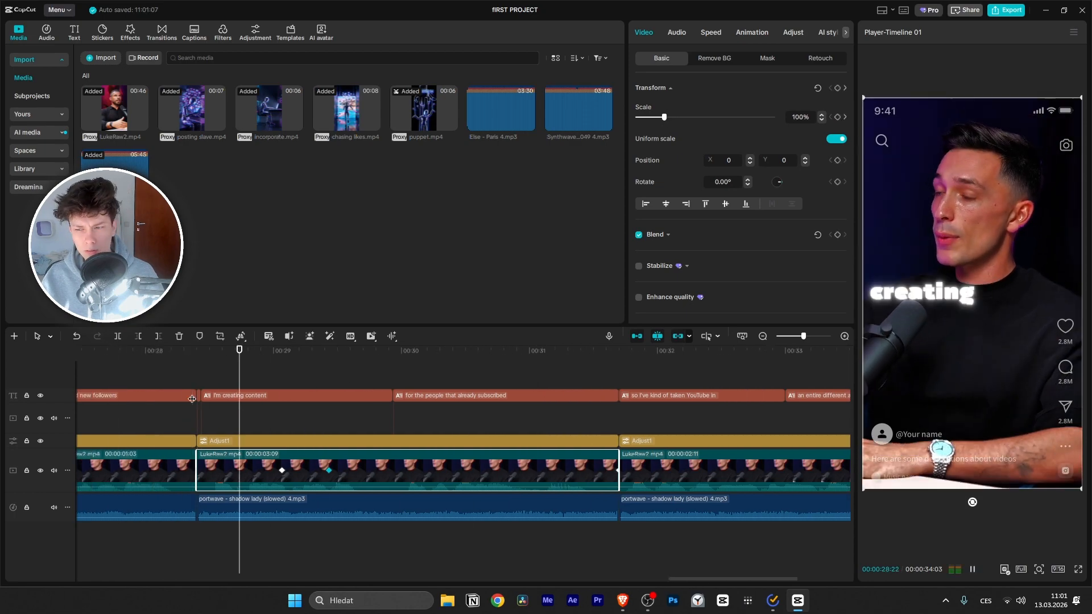
{"action": "key", "text": "space"}
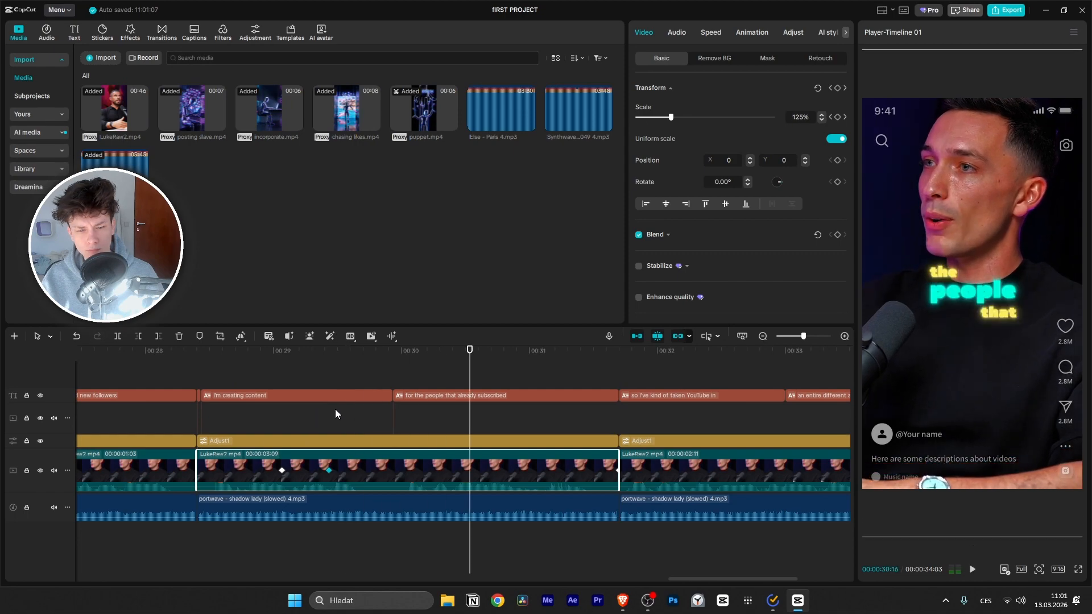
Step: Replay the 'I'm creating content' zoom, then try splitting the caption, adjustment, talking-head and music layers at the 00:00:29:13 keyframe
{"action": "left_click_drag", "start_coordinate": [471, 358], "coordinate": [194, 404]}
{"action": "key", "text": "space"}
{"action": "key", "text": "space"}
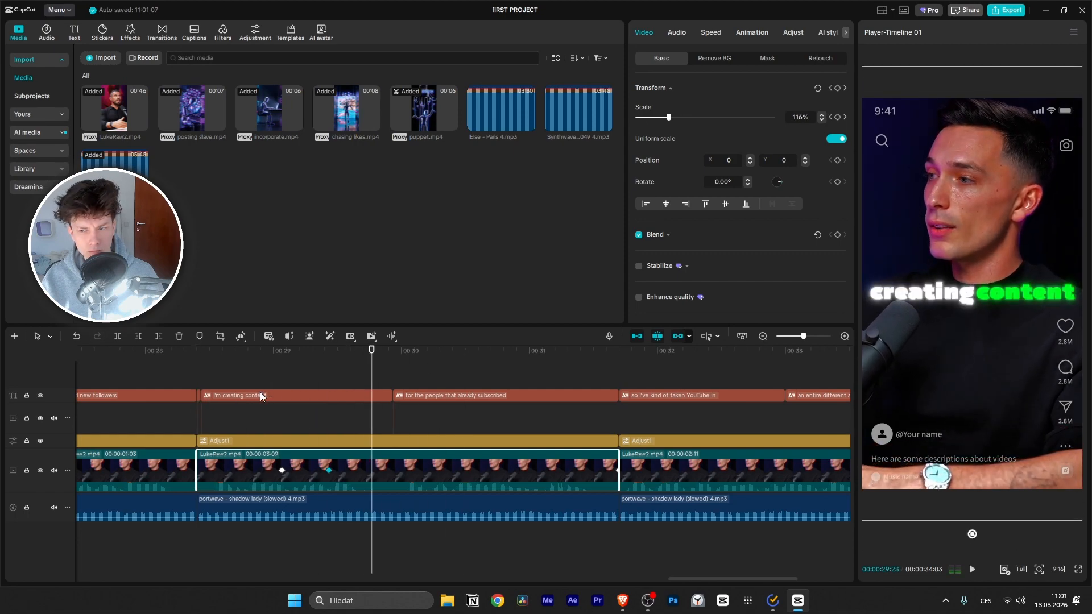
{"action": "left_click_drag", "start_coordinate": [381, 354], "coordinate": [328, 364]}
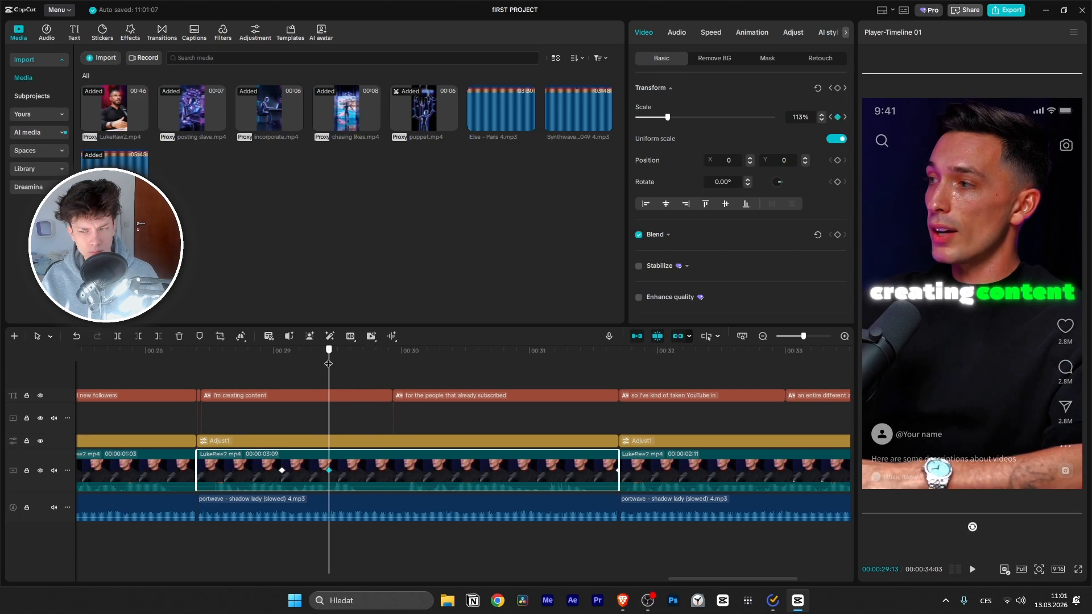
{"action": "key", "text": "ctrl+b"}
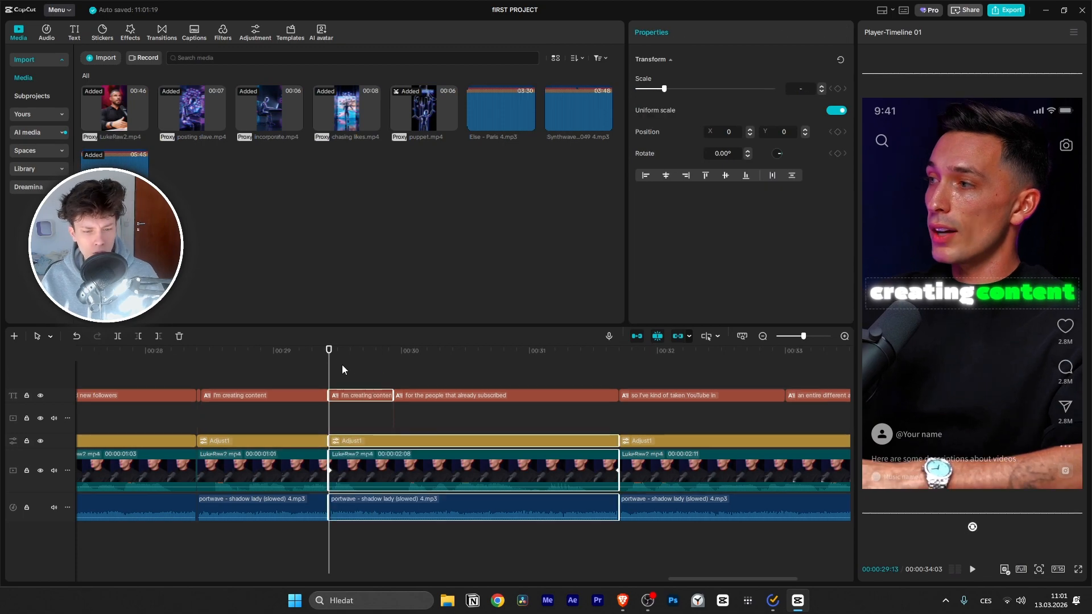
{"action": "left_click_drag", "start_coordinate": [327, 356], "coordinate": [198, 378]}
{"action": "key", "text": "space"}
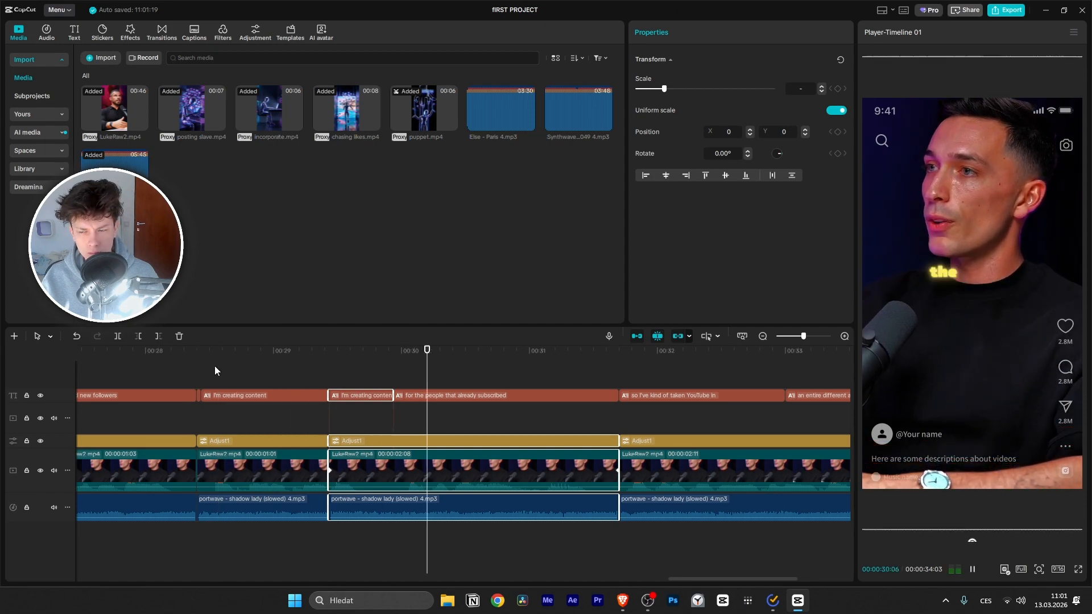
{"action": "left_click_drag", "start_coordinate": [690, 350], "coordinate": [199, 390]}
{"action": "key", "text": "space"}
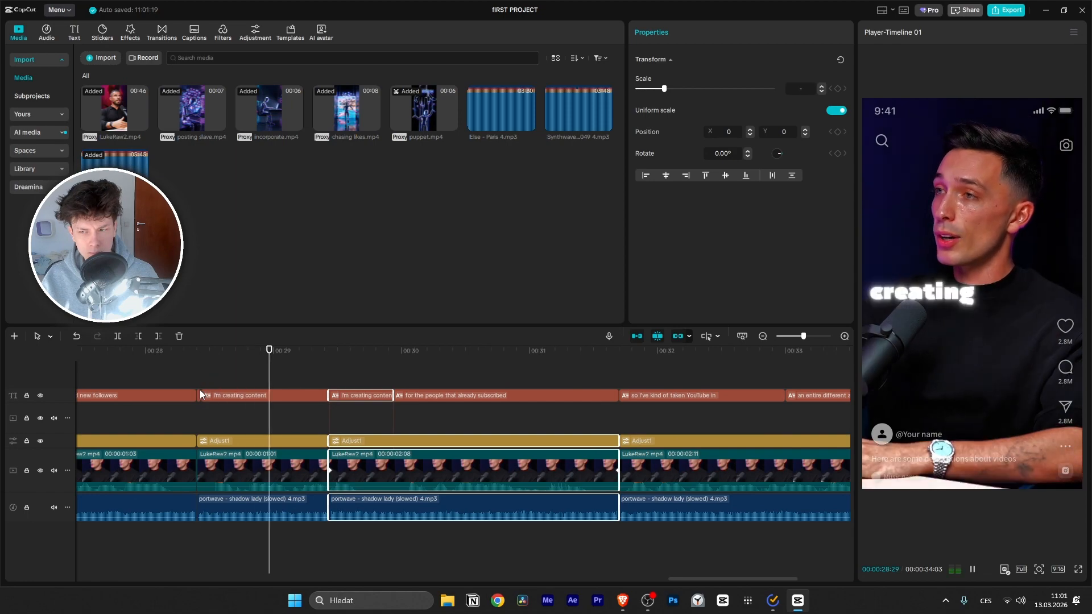
{"action": "key", "text": "space"}
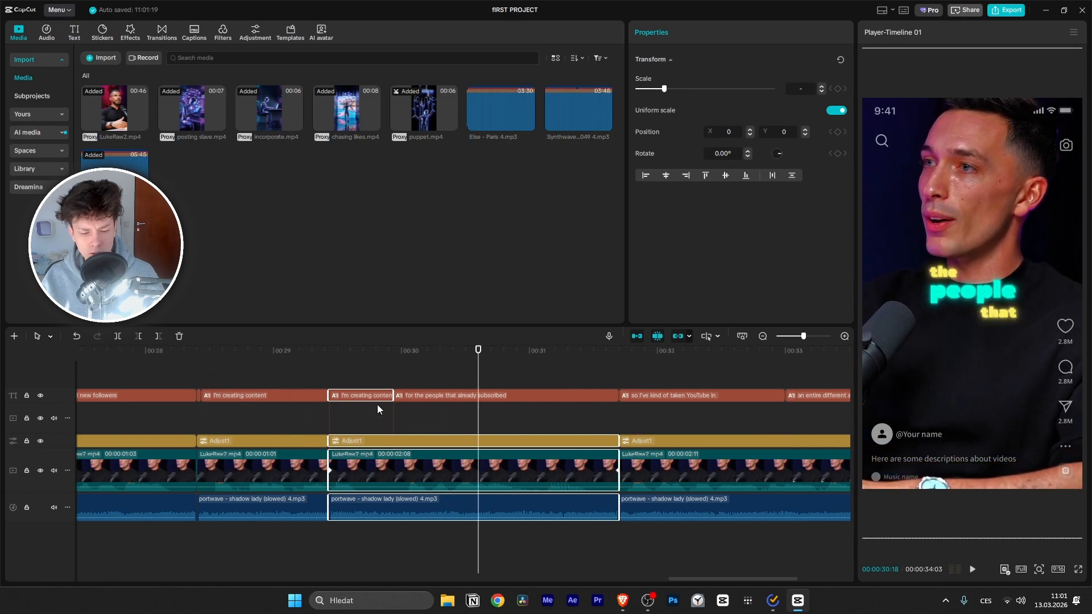
{"action": "key", "text": "ctrl+z"}
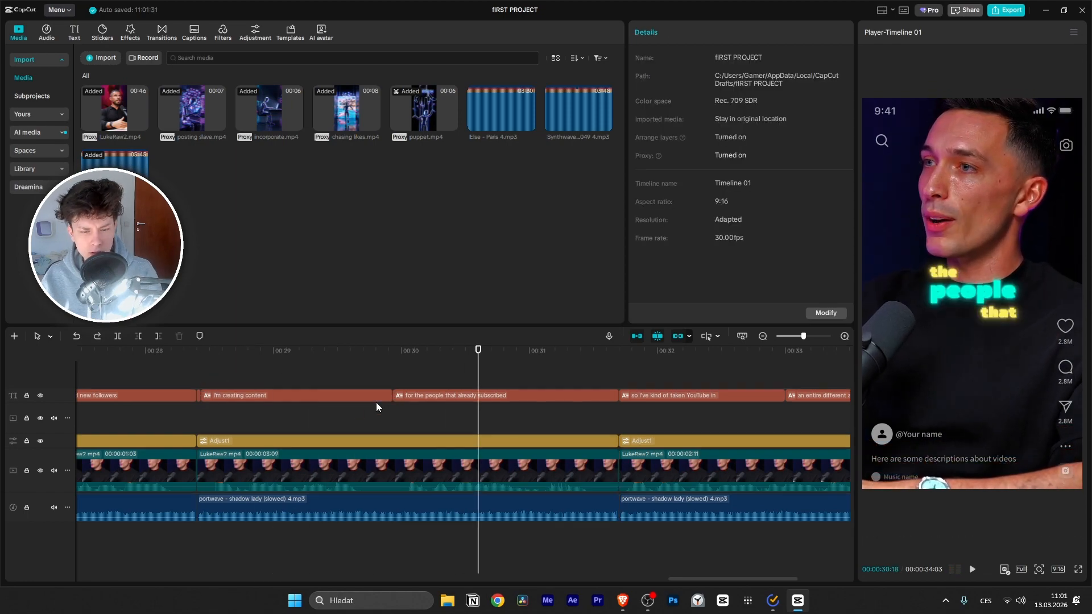
Step: Recheck the zoom and remove the closing scale keyframe at 00:00:31:21 from the 'I'm creating content' clip
{"action": "left_click", "coordinate": [418, 463]}
{"action": "left_click", "coordinate": [329, 470]}
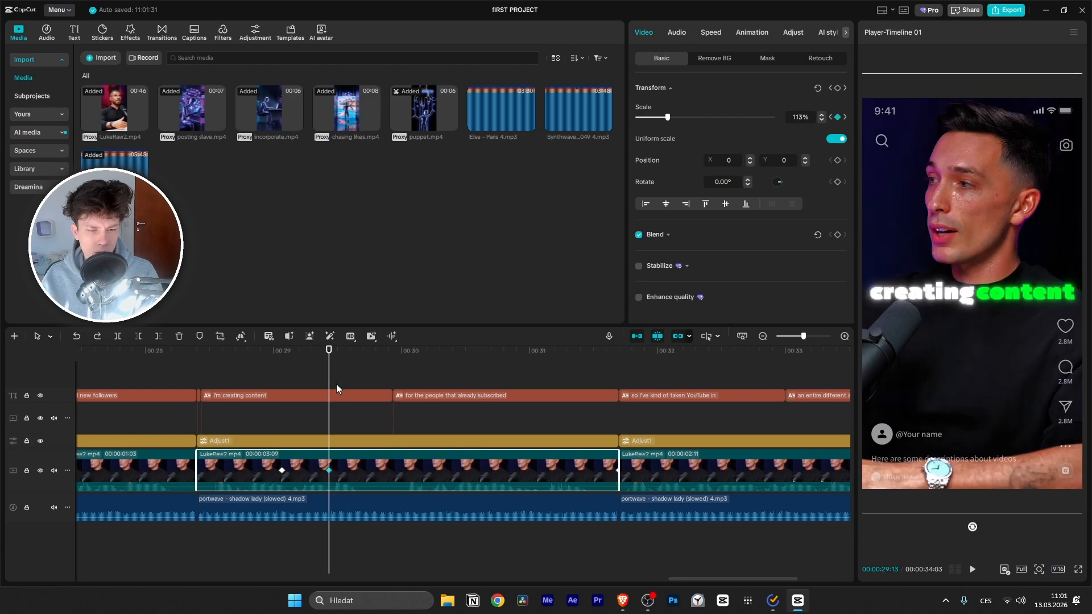
{"action": "left_click_drag", "start_coordinate": [329, 361], "coordinate": [226, 367]}
{"action": "key", "text": "space"}
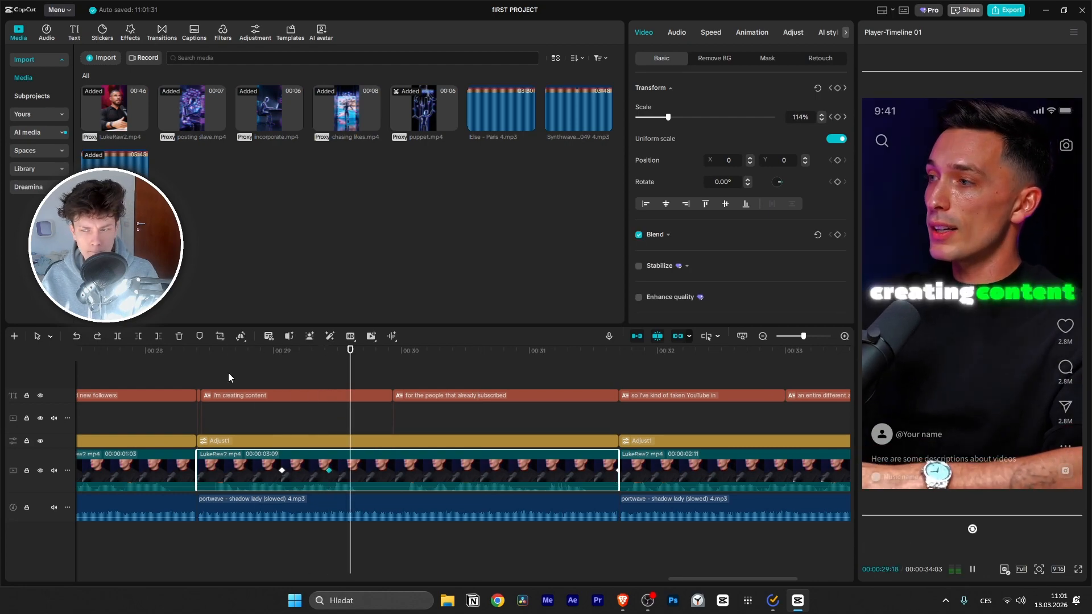
{"action": "left_click", "coordinate": [616, 471]}
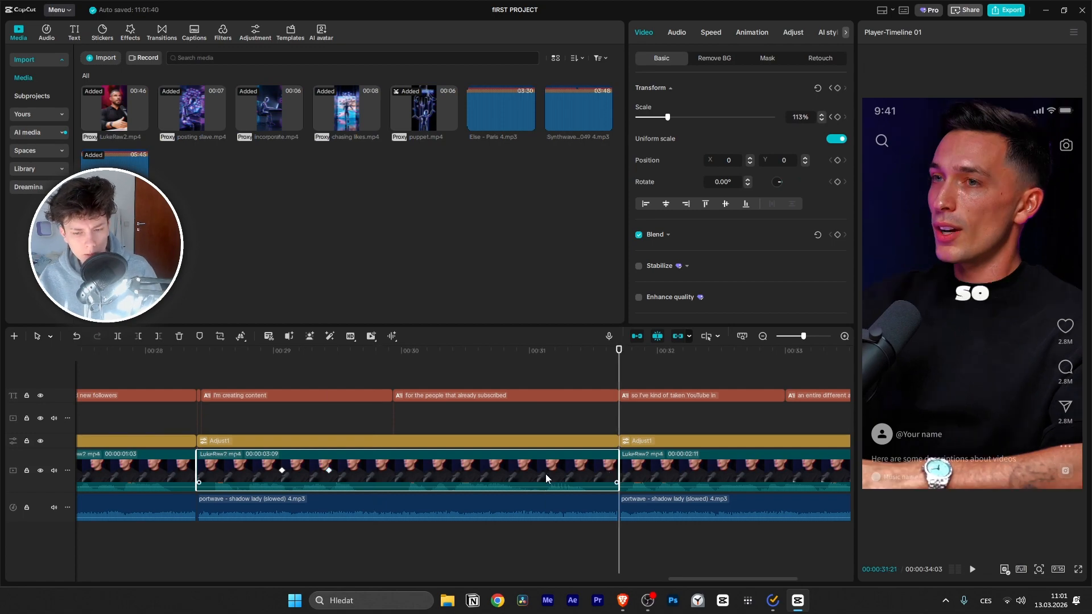
Step: Split the caption, adjustment, talking-head and music layers at 00:00:29:23, just after the word 'content'
{"action": "left_click_drag", "start_coordinate": [617, 367], "coordinate": [229, 434]}
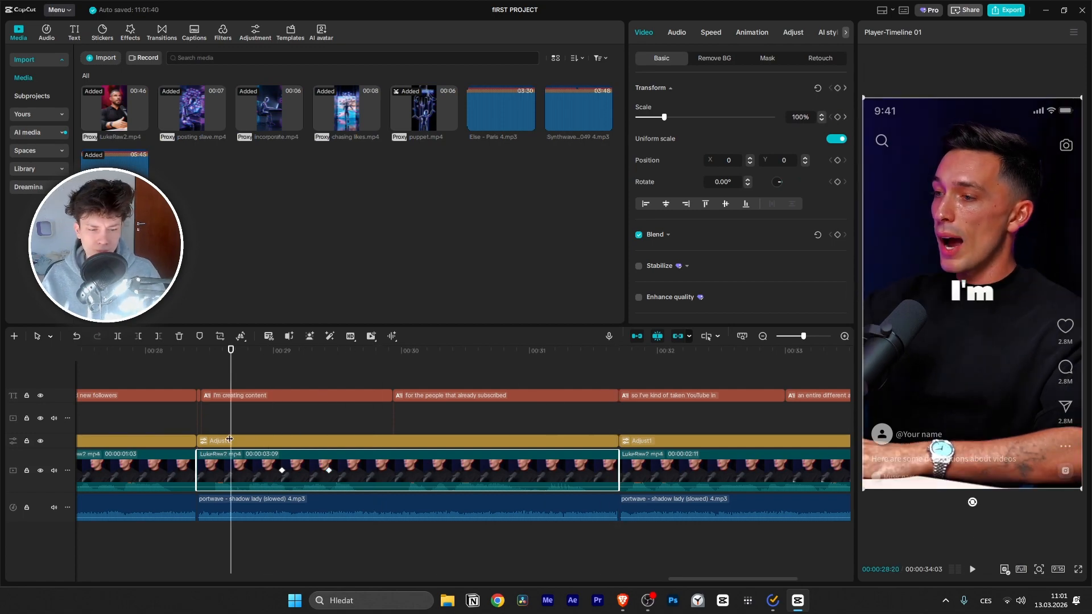
{"action": "key", "text": "space"}
{"action": "key", "text": "space"}
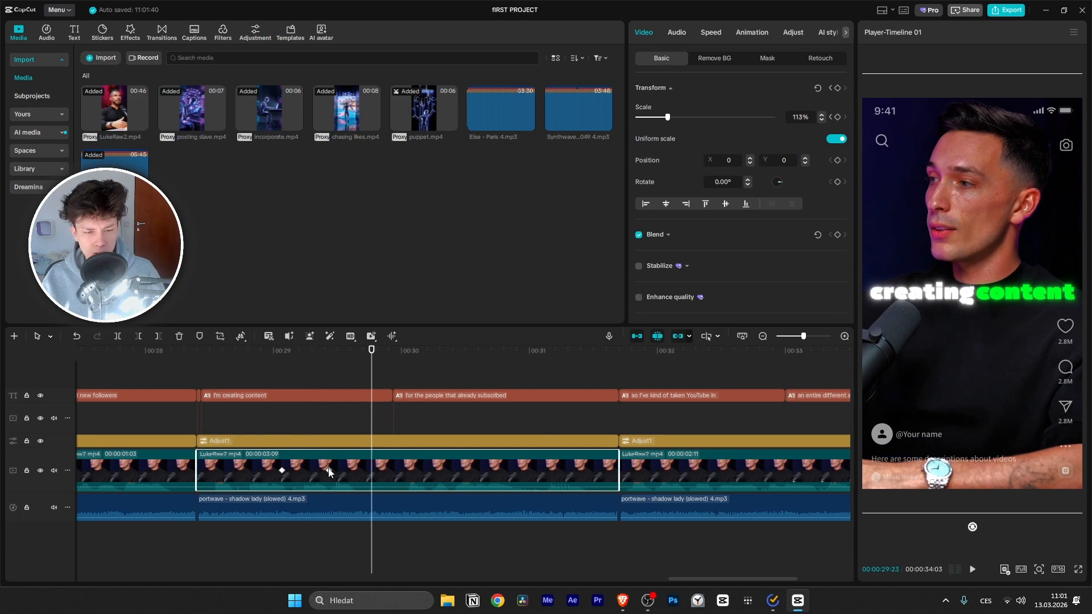
{"action": "key", "text": "ctrl+b"}
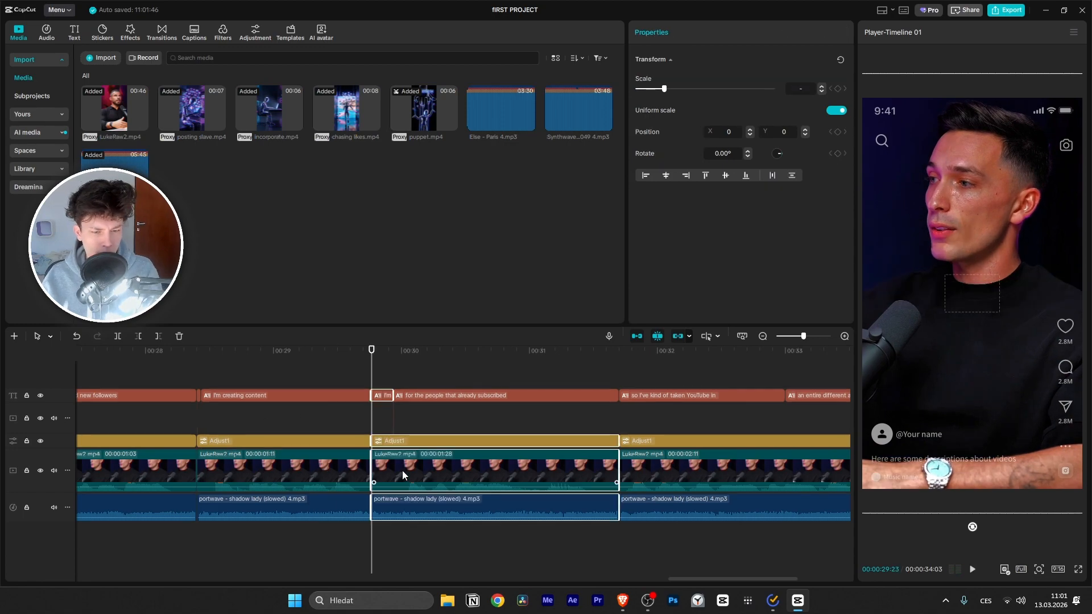
Step: Keyframe the split-off talking-head clip's scale from 113% at 00:00:30:02 to 125% at 00:00:31:19, and play the video to its end
{"action": "left_click", "coordinate": [407, 464]}
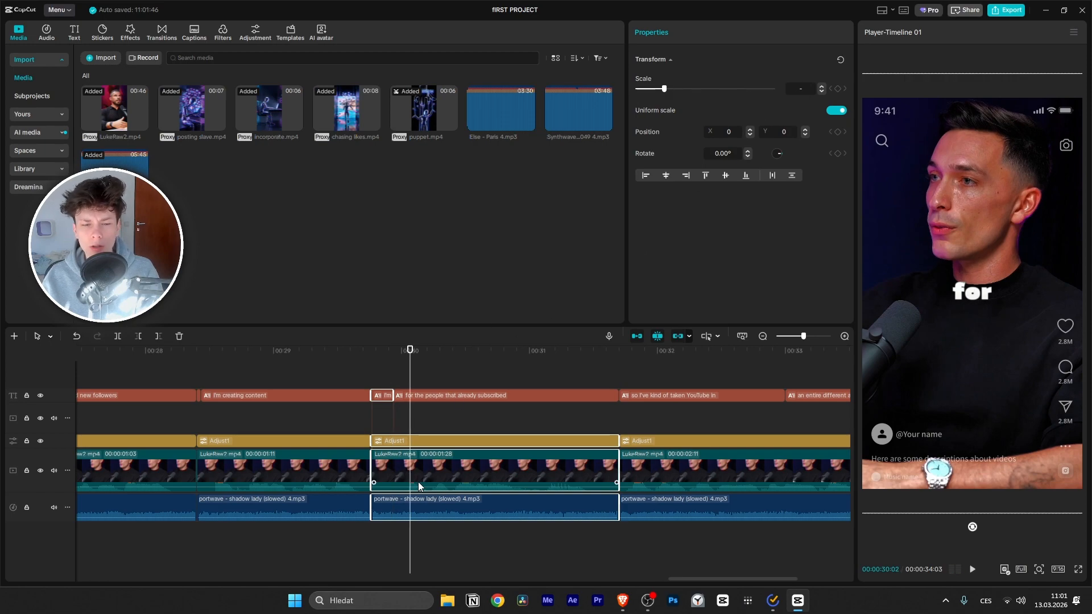
{"action": "left_click", "coordinate": [445, 461]}
{"action": "left_click", "coordinate": [836, 118]}
{"action": "left_click_drag", "start_coordinate": [416, 350], "coordinate": [613, 388]}
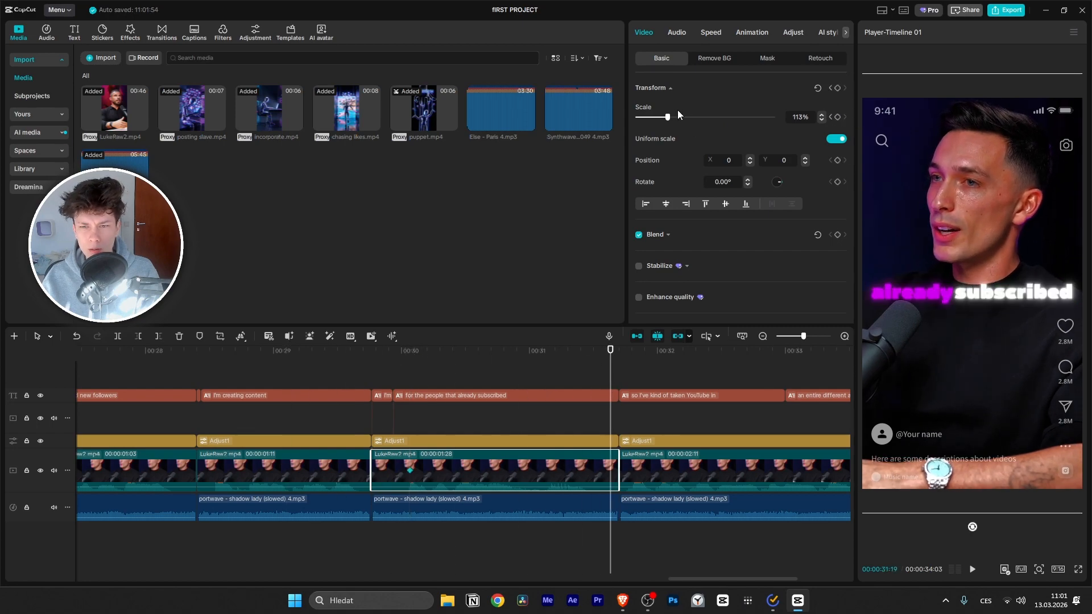
{"action": "left_click_drag", "start_coordinate": [671, 119], "coordinate": [672, 119]}
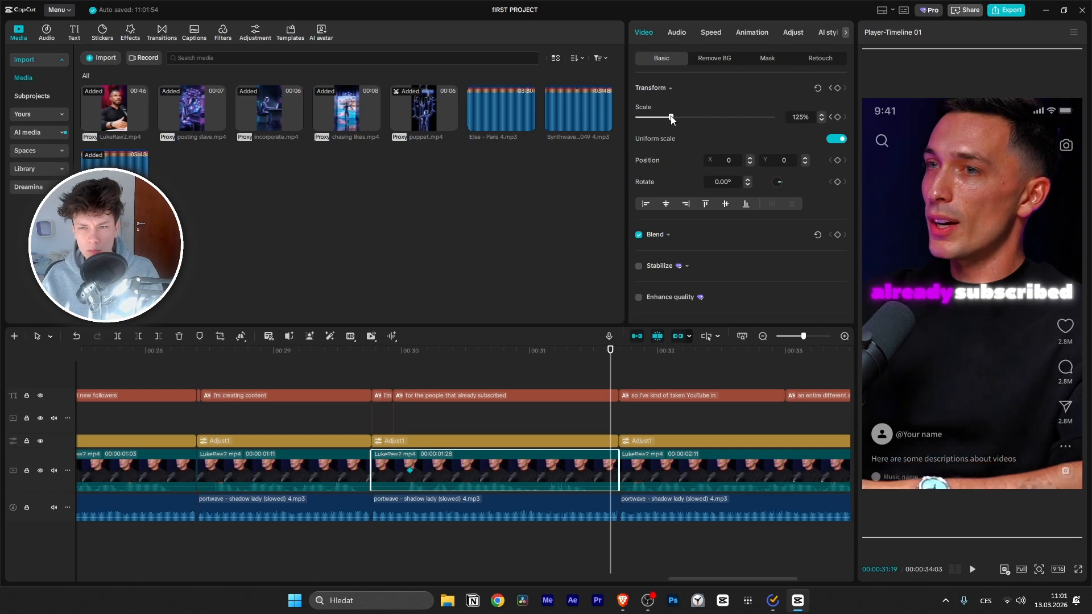
{"action": "left_click", "coordinate": [295, 351]}
{"action": "key", "text": "space"}
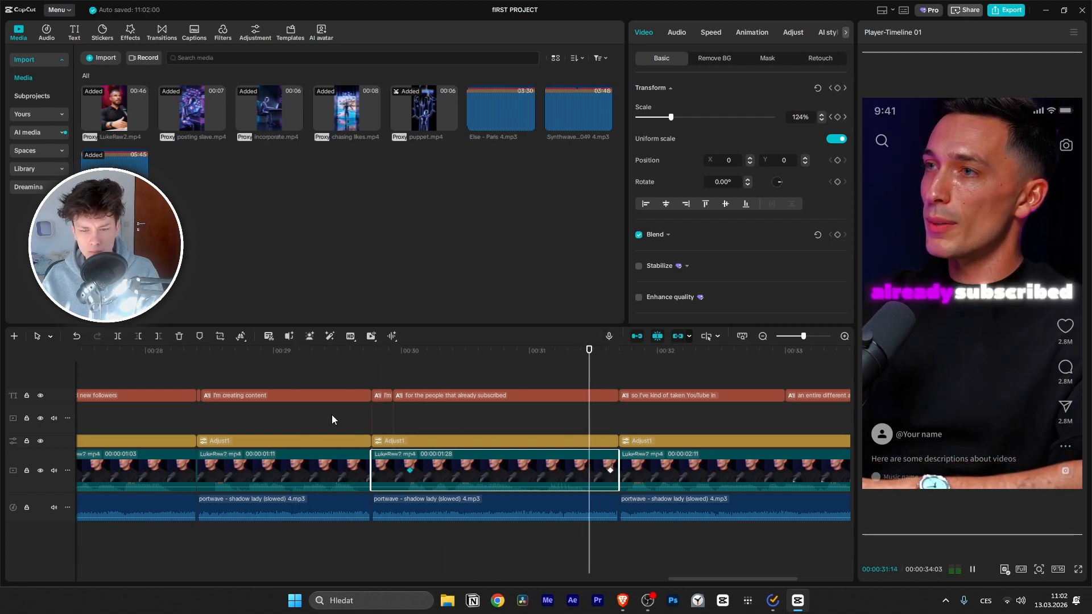
{"action": "key", "text": "space"}
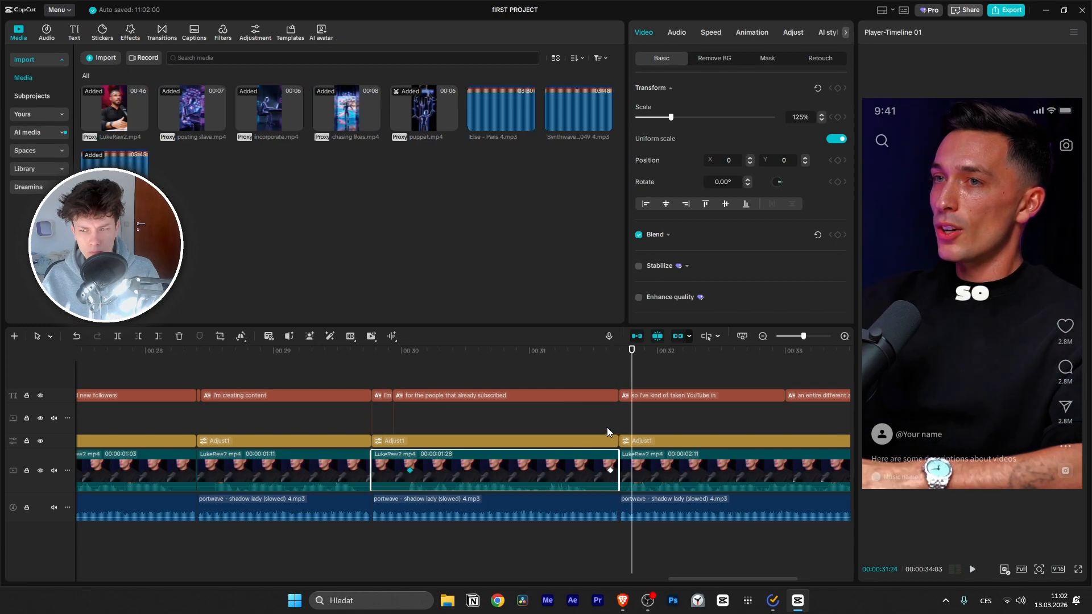
{"action": "key", "text": "space"}
{"action": "scroll", "coordinate": [735, 395], "scroll_direction": "down", "scroll_amount": 2}
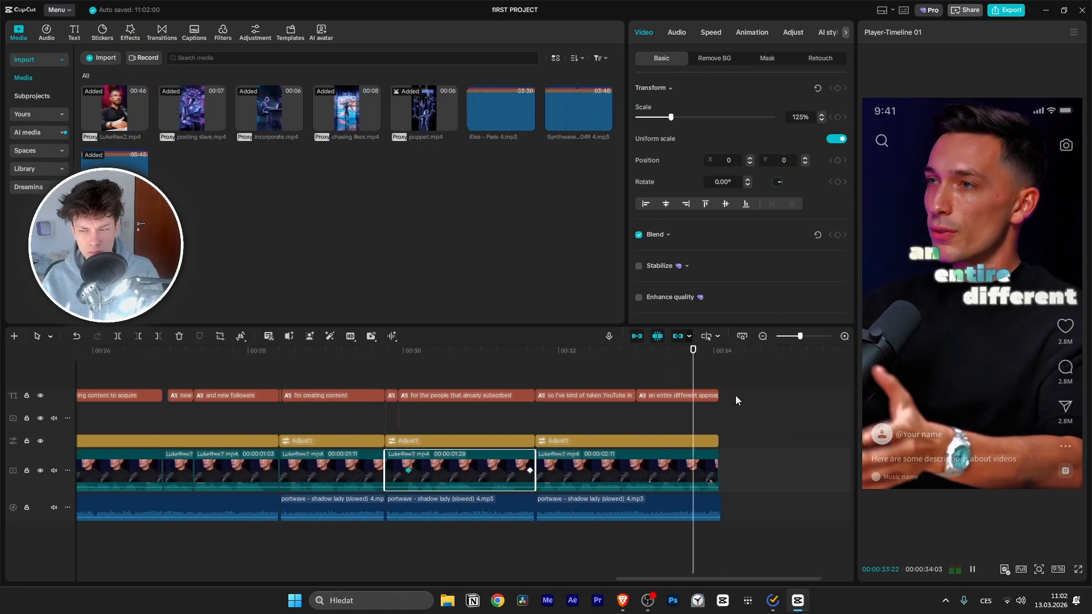
Step: Preview the blue grinning-face sticker from the trending stickers and add it at the very start of the video
{"action": "left_click_drag", "start_coordinate": [618, 350], "coordinate": [104, 402]}
{"action": "scroll", "coordinate": [343, 433], "scroll_direction": "down", "scroll_amount": 1}
{"action": "scroll", "coordinate": [342, 432], "scroll_direction": "down", "scroll_amount": 3}
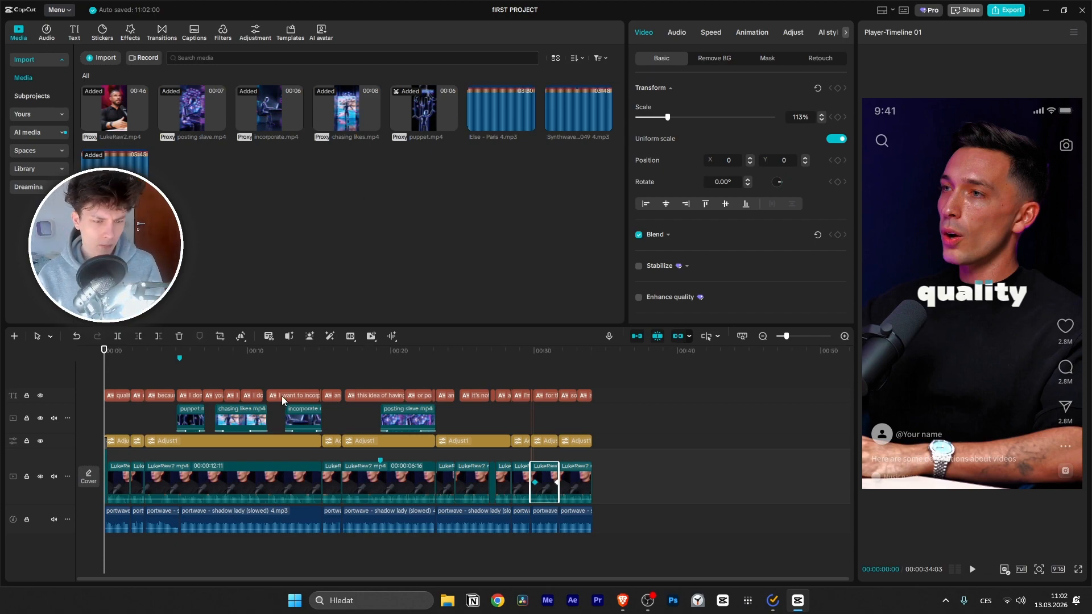
{"action": "scroll", "coordinate": [145, 418], "scroll_direction": "up", "scroll_amount": 6, "text": "ctrl"}
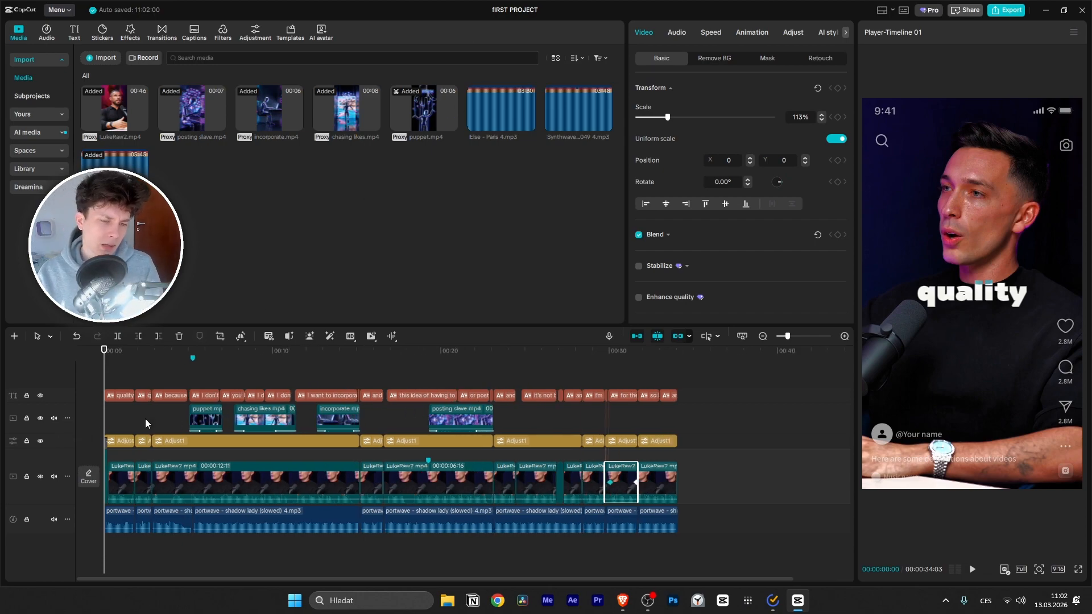
{"action": "scroll", "coordinate": [196, 438], "scroll_direction": "up", "scroll_amount": 2, "text": "ctrl"}
{"action": "scroll", "coordinate": [200, 435], "scroll_direction": "down", "scroll_amount": 3, "text": "ctrl"}
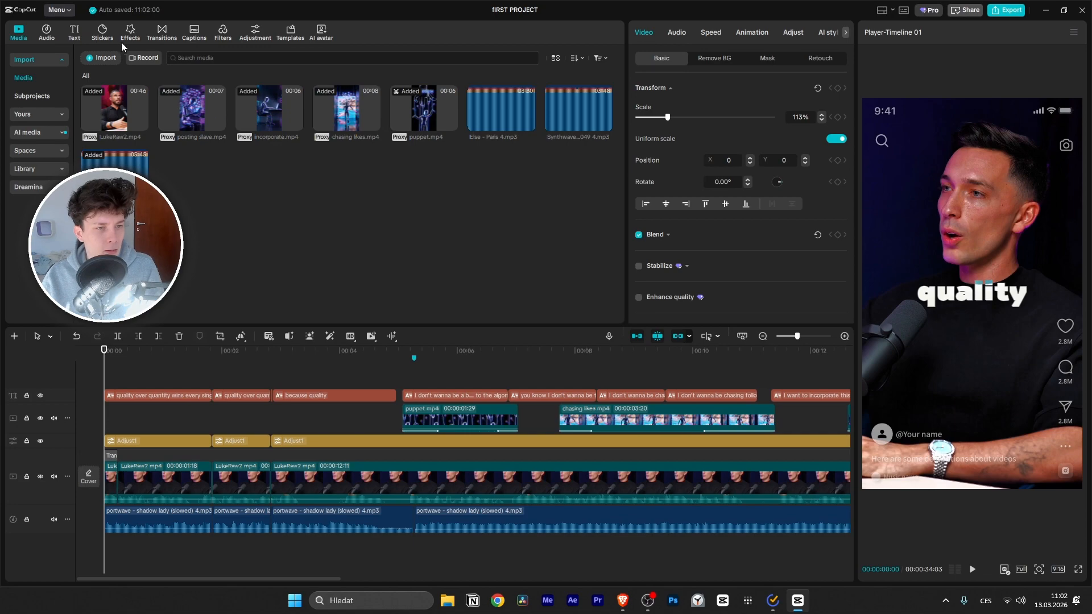
{"action": "left_click", "coordinate": [103, 33]}
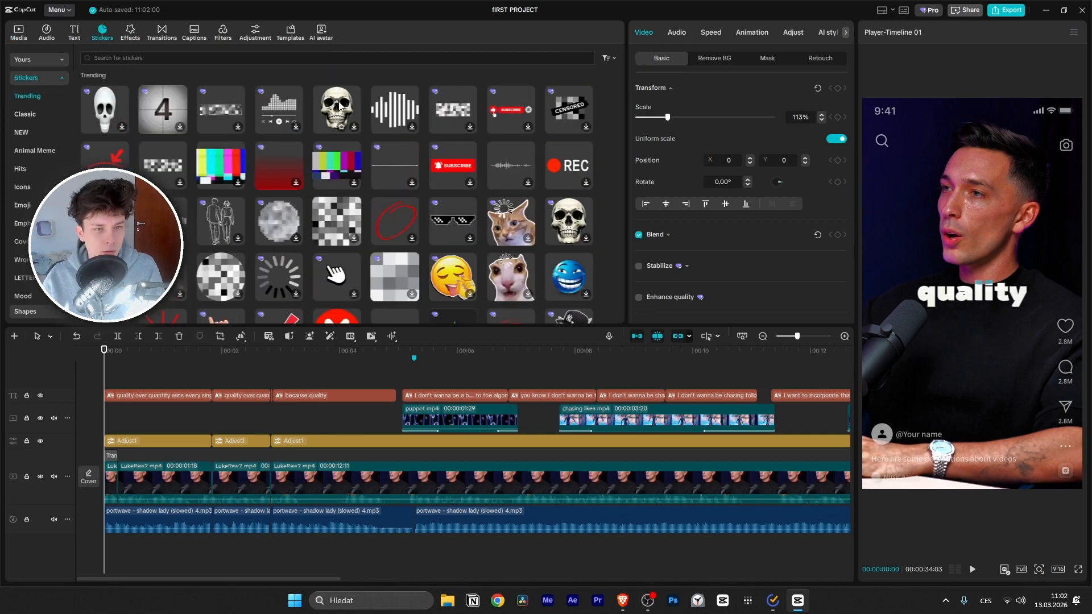
{"action": "left_click", "coordinate": [574, 278]}
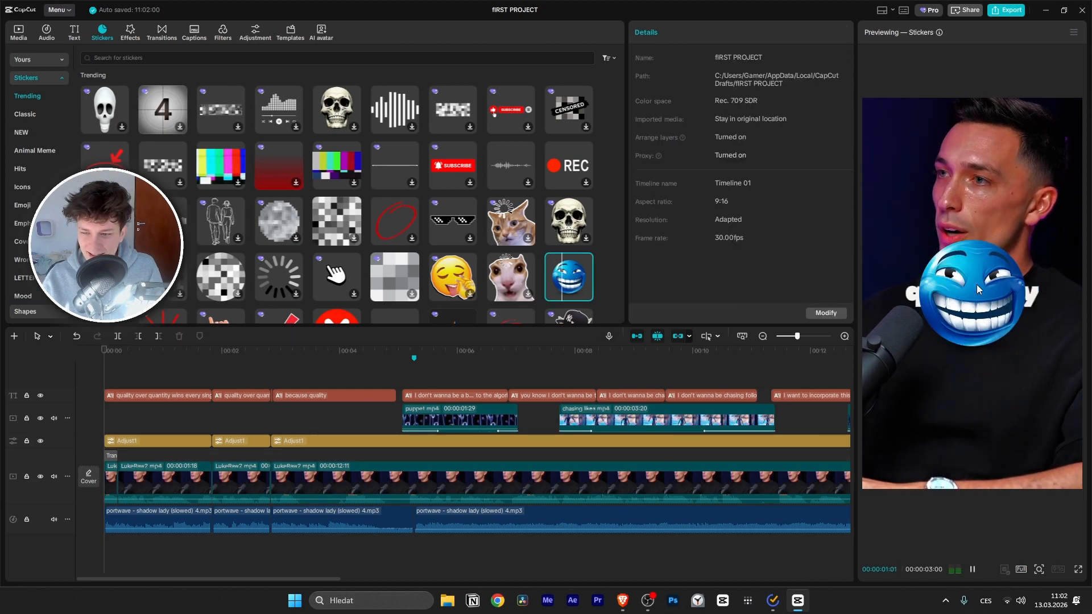
{"action": "key", "text": "space"}
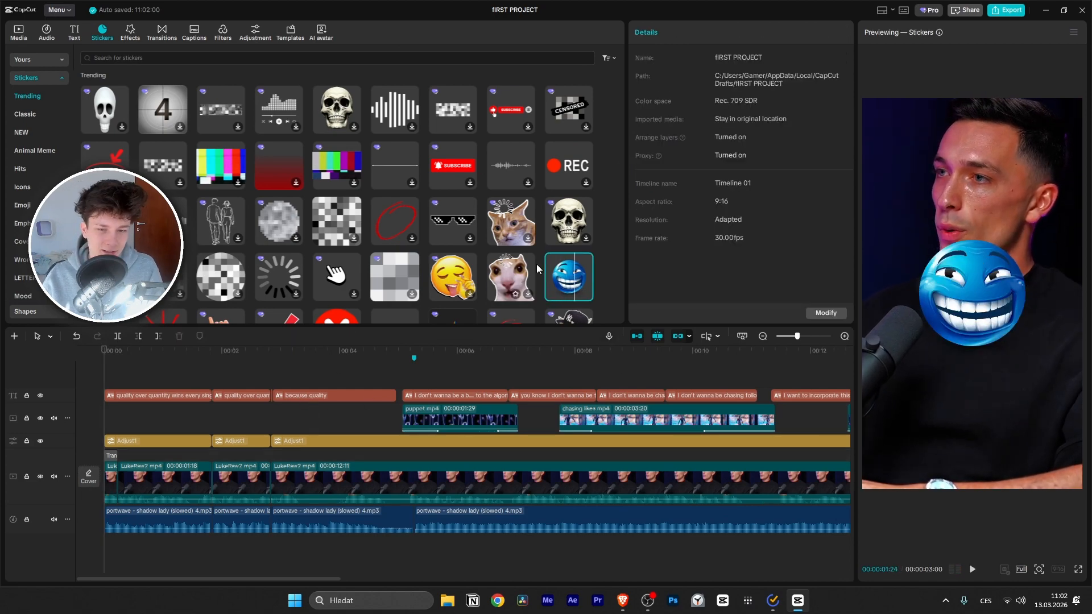
{"action": "left_click", "coordinate": [583, 292]}
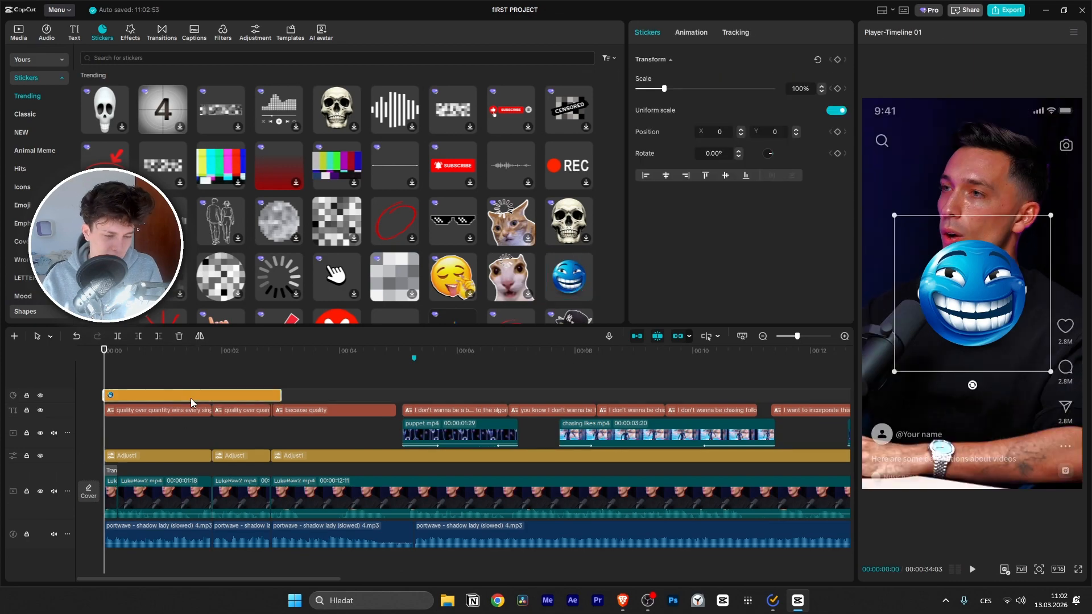
Step: Add the loading cat sticker and the yellow smiling emoji sticker at the start of the video, above the blue face
{"action": "left_click", "coordinate": [515, 232]}
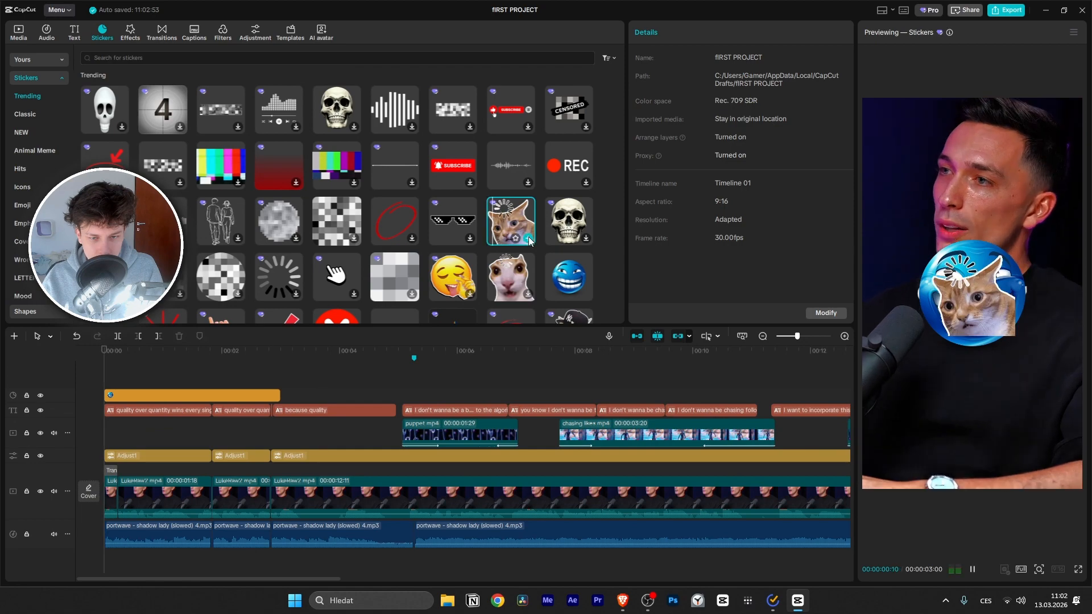
{"action": "left_click", "coordinate": [527, 237]}
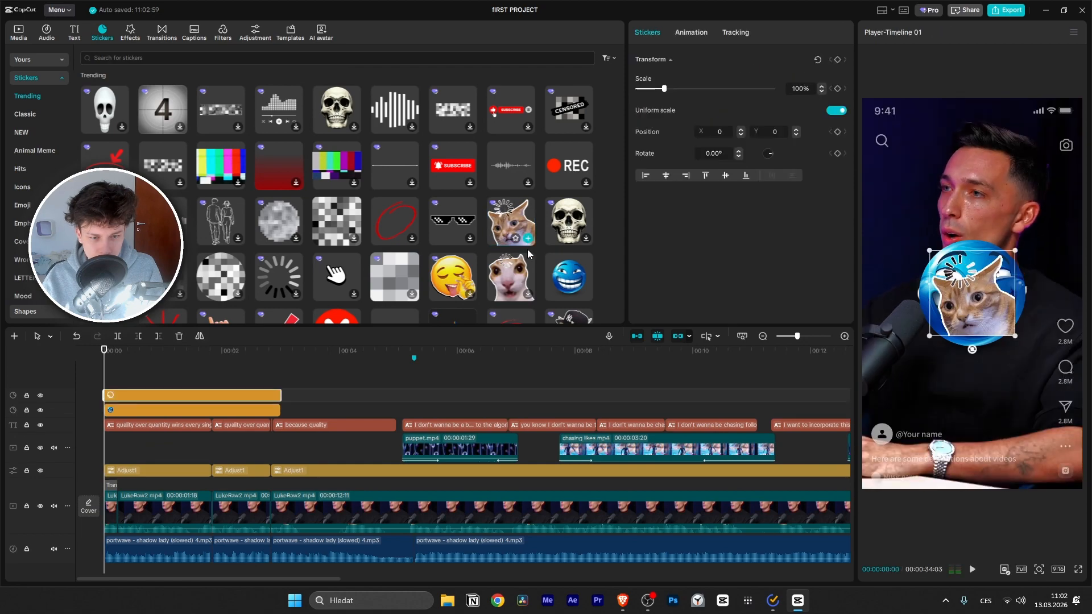
{"action": "left_click", "coordinate": [463, 283]}
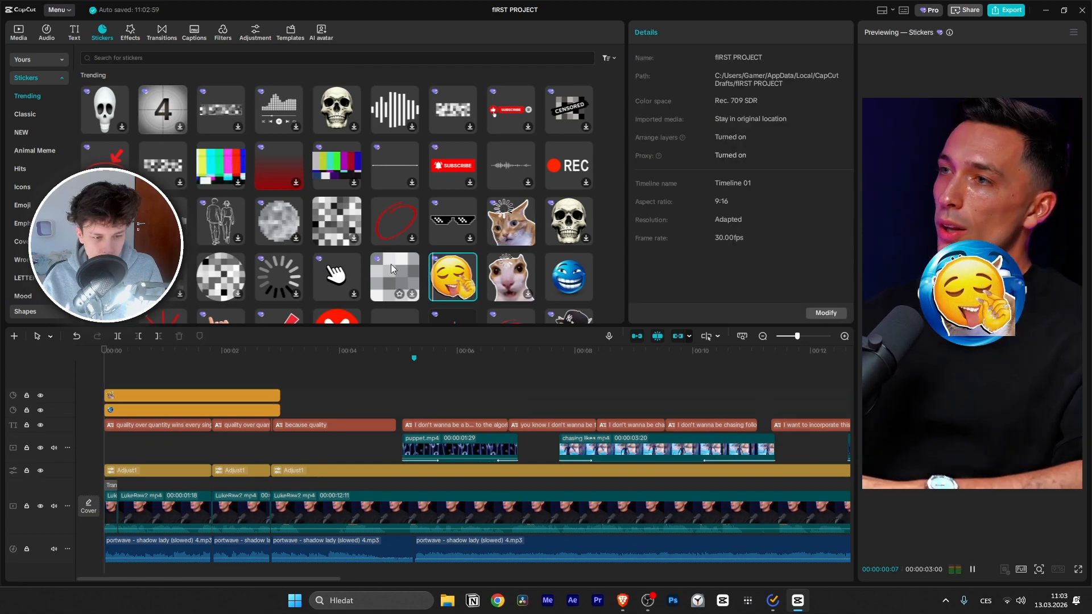
{"action": "left_click", "coordinate": [471, 294]}
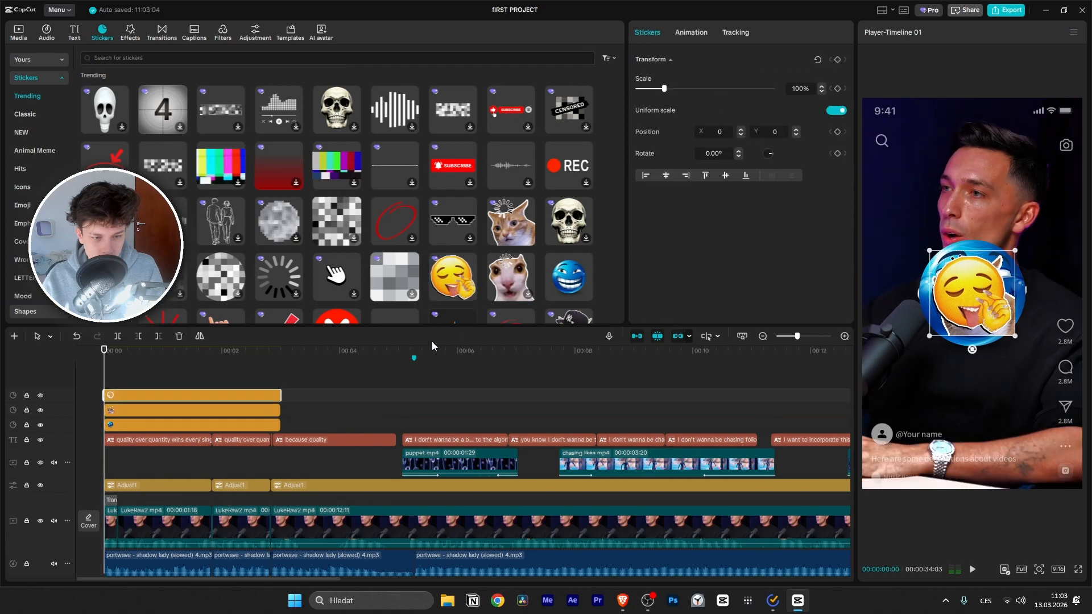
{"action": "left_click_drag", "start_coordinate": [280, 367], "coordinate": [310, 414]}
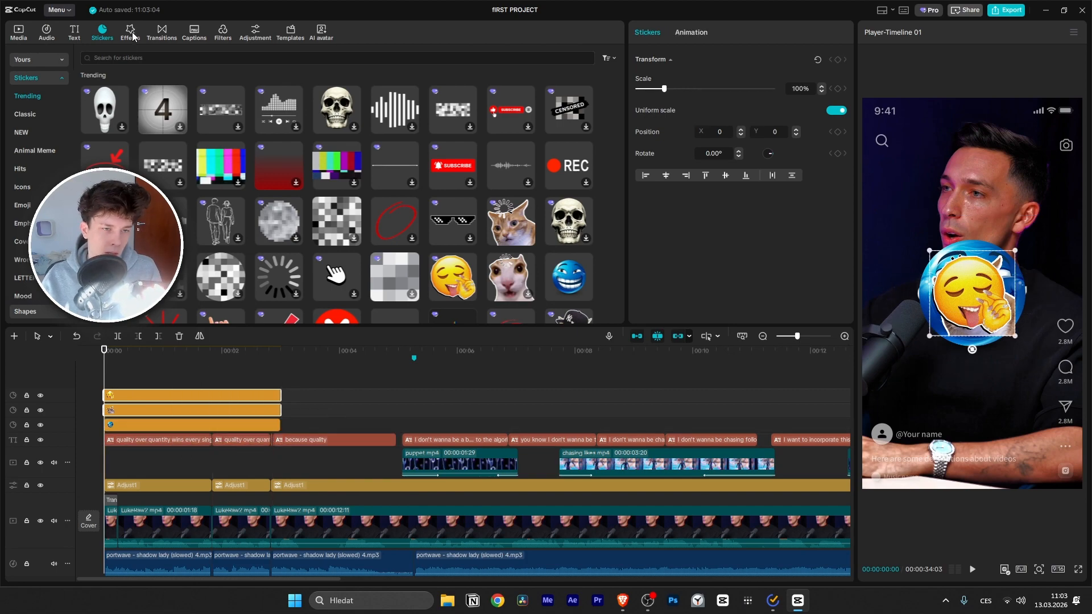
Step: Add a default text overlay at the start of the video and change its wording to 'text 1'
{"action": "left_click", "coordinate": [75, 33]}
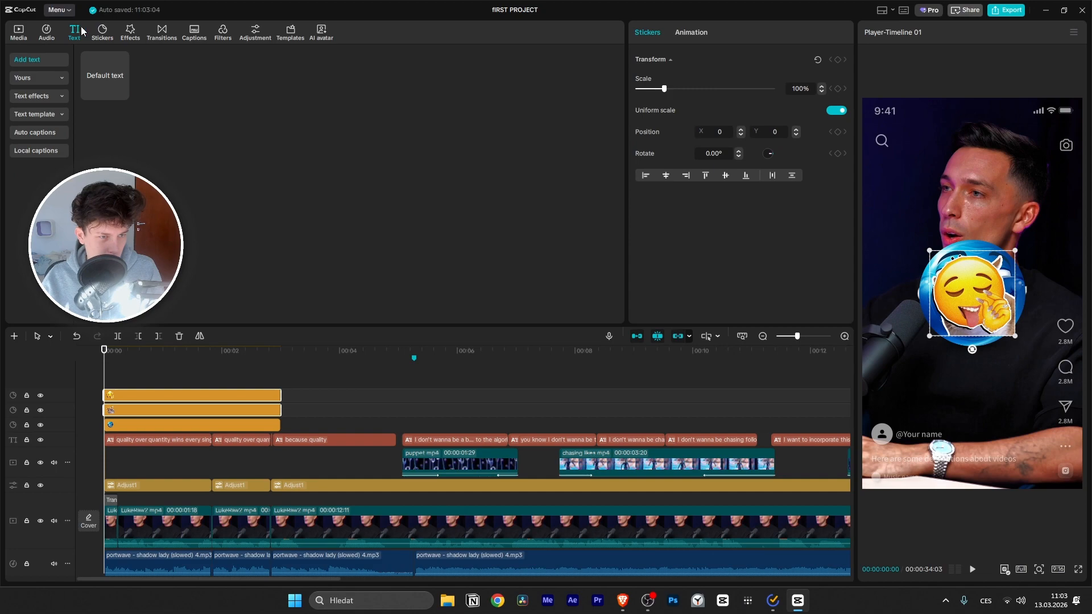
{"action": "left_click", "coordinate": [121, 93]}
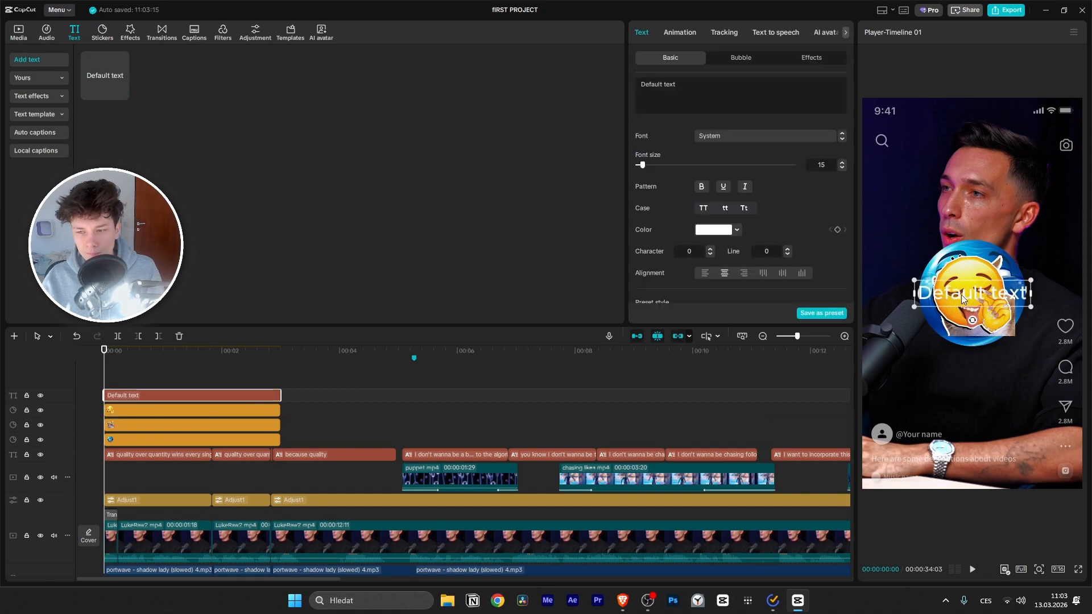
{"action": "type", "text": "text 1"}
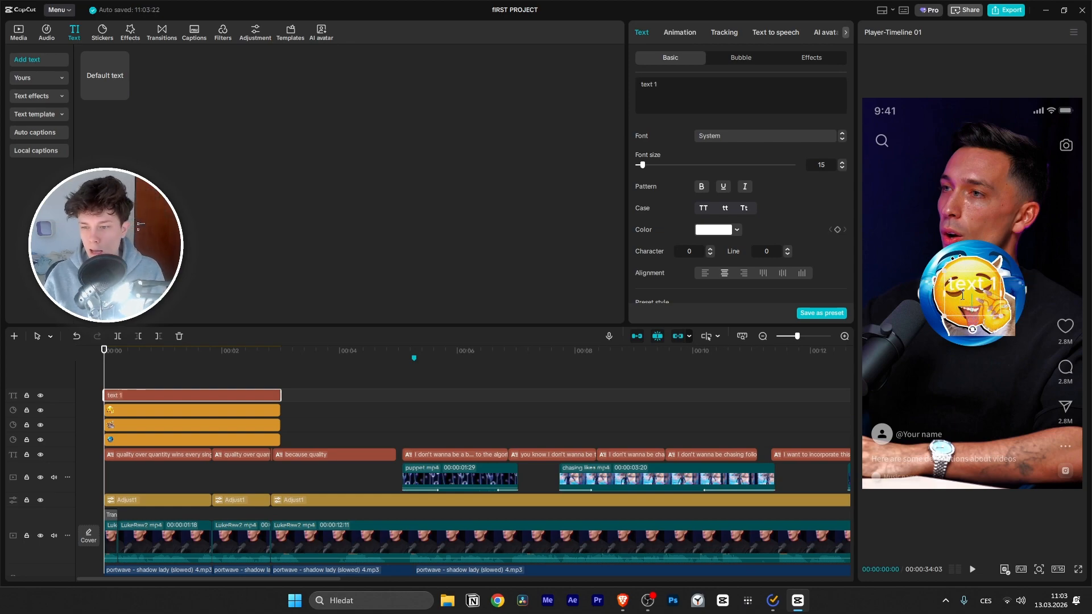
Step: Spread out the text, emoji and cat overlays on the frame, move the blue face to about X 47, Y 179, and start playback
{"action": "left_click", "coordinate": [970, 154]}
{"action": "left_click_drag", "start_coordinate": [983, 288], "coordinate": [921, 183]}
{"action": "left_click_drag", "start_coordinate": [967, 295], "coordinate": [967, 386]}
{"action": "left_click_drag", "start_coordinate": [960, 333], "coordinate": [1000, 203]}
{"action": "left_click", "coordinate": [979, 276]}
{"action": "key", "text": "space"}
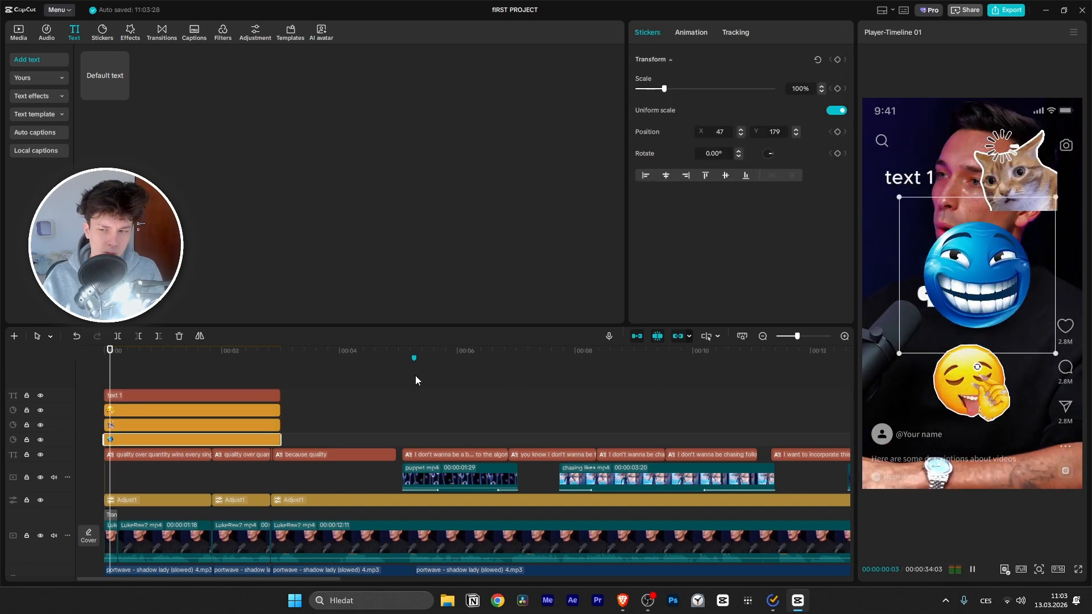
Step: Stop playback and make two staggered copies each of the cat and smiling emoji stickers on new tracks, from about 2 to 3.5 seconds
{"action": "key", "text": "space"}
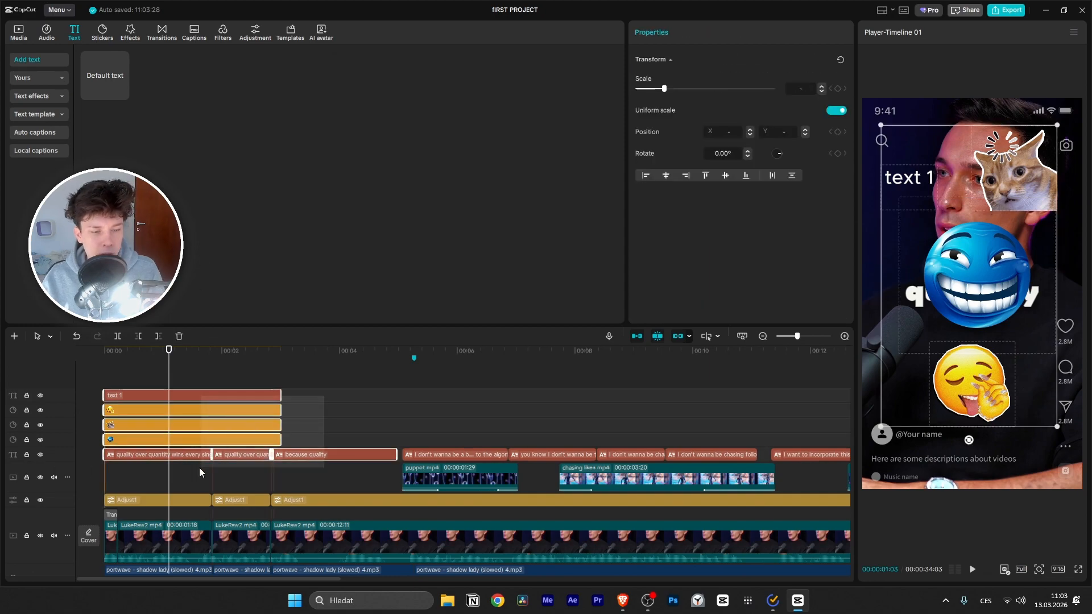
{"action": "left_click", "coordinate": [318, 391]}
{"action": "scroll", "coordinate": [243, 459], "scroll_direction": "down", "scroll_amount": 1}
{"action": "scroll", "coordinate": [241, 462], "scroll_direction": "up", "scroll_amount": 1}
{"action": "scroll", "coordinate": [241, 461], "scroll_direction": "down", "scroll_amount": 1}
{"action": "scroll", "coordinate": [239, 464], "scroll_direction": "up", "scroll_amount": 1}
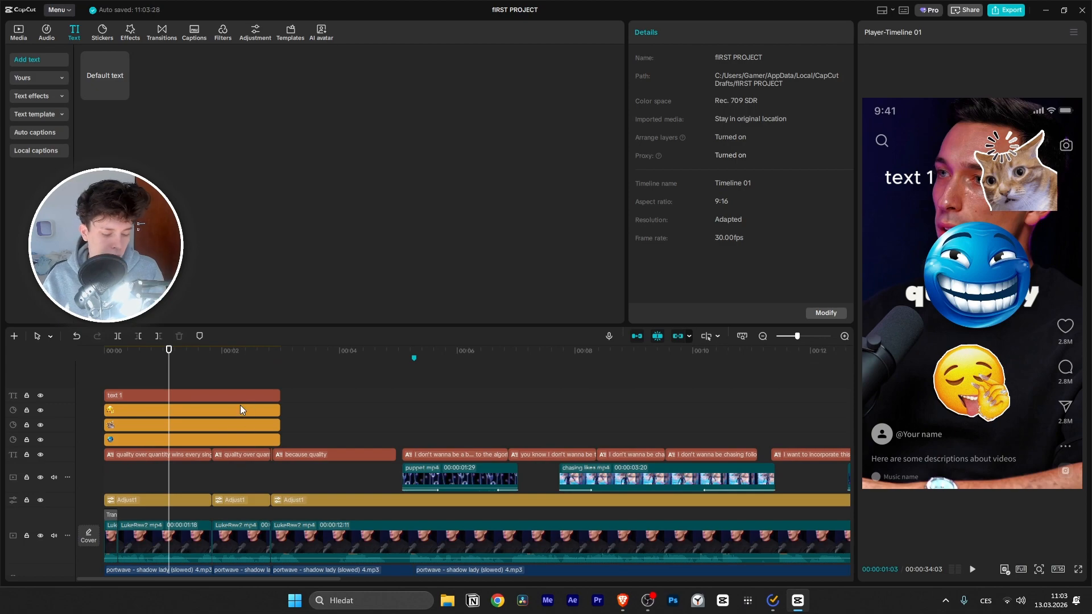
{"action": "left_click_drag", "start_coordinate": [225, 411], "coordinate": [440, 410]}
{"action": "left_click_drag", "start_coordinate": [274, 422], "coordinate": [455, 387]}
{"action": "left_click_drag", "start_coordinate": [261, 451], "coordinate": [454, 433]}
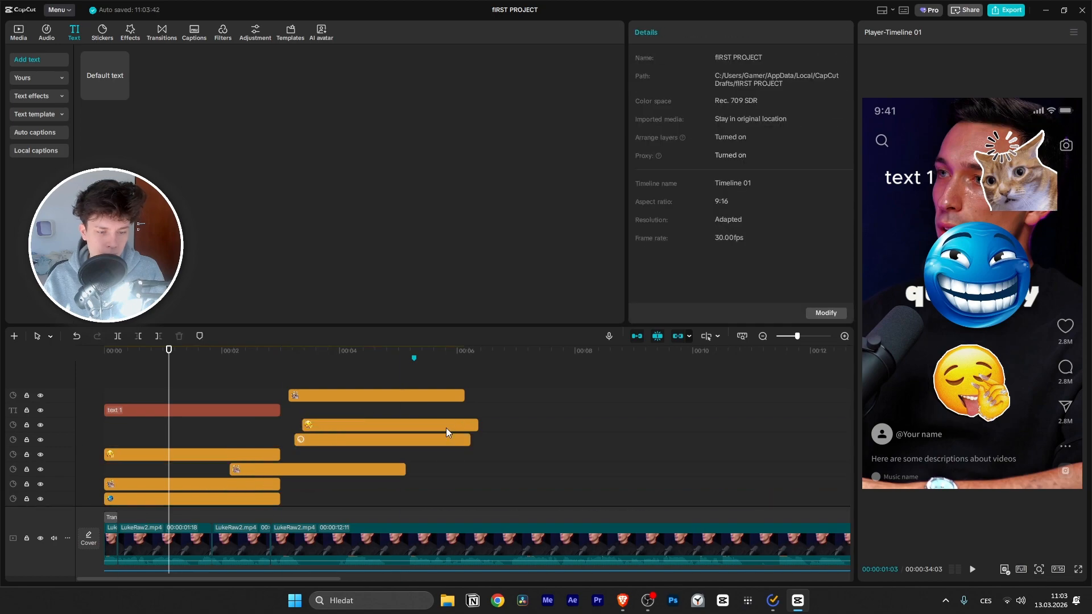
{"action": "scroll", "coordinate": [318, 458], "scroll_direction": "down", "scroll_amount": 3}
{"action": "scroll", "coordinate": [272, 454], "scroll_direction": "up", "scroll_amount": 2}
{"action": "scroll", "coordinate": [272, 453], "scroll_direction": "down", "scroll_amount": 2}
{"action": "scroll", "coordinate": [272, 454], "scroll_direction": "up", "scroll_amount": 5}
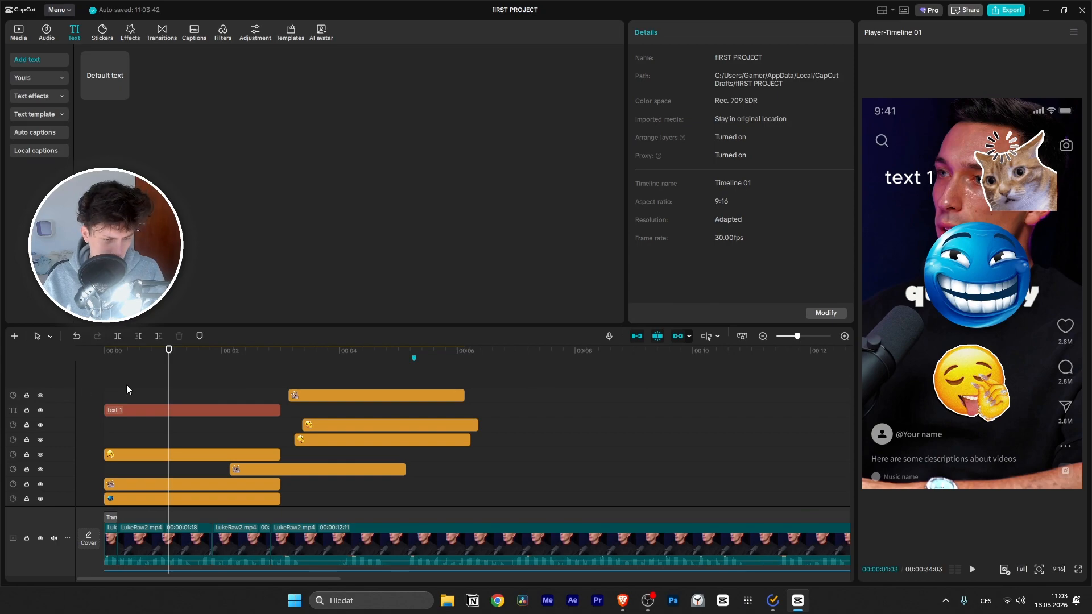
Step: Combine all sticker and text overlays into one compound clip and break it back into separate clips
{"action": "left_click_drag", "start_coordinate": [169, 369], "coordinate": [388, 466]}
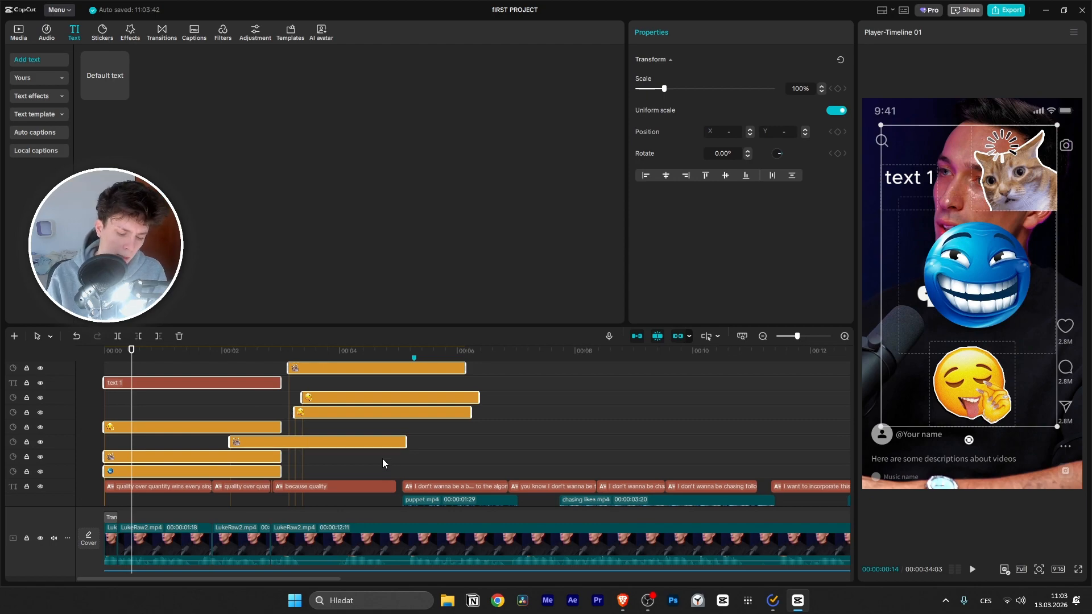
{"action": "key", "text": "alt+g"}
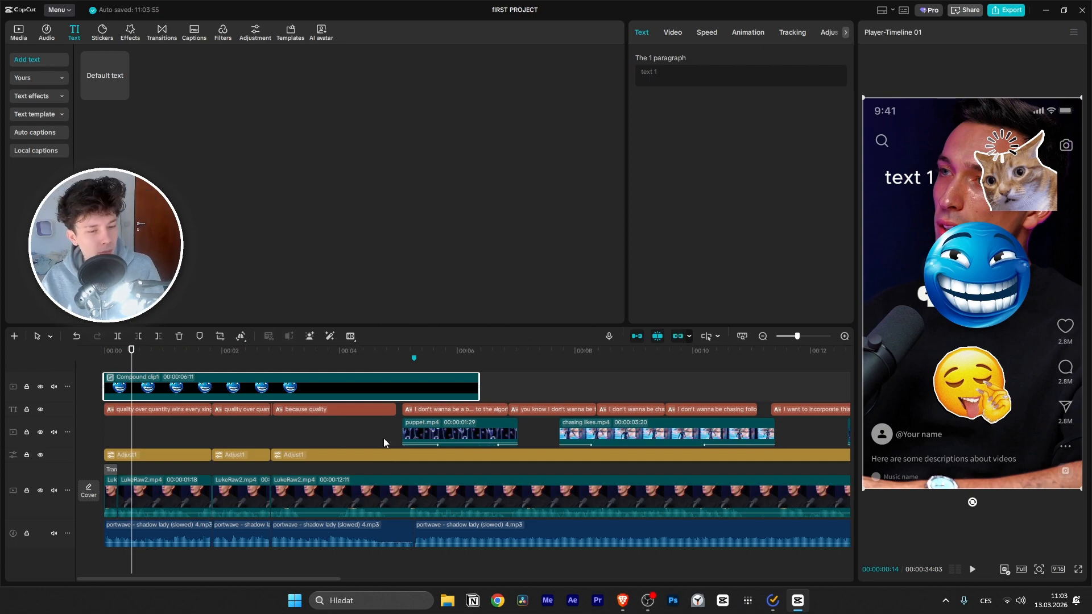
{"action": "right_click", "coordinate": [299, 381]}
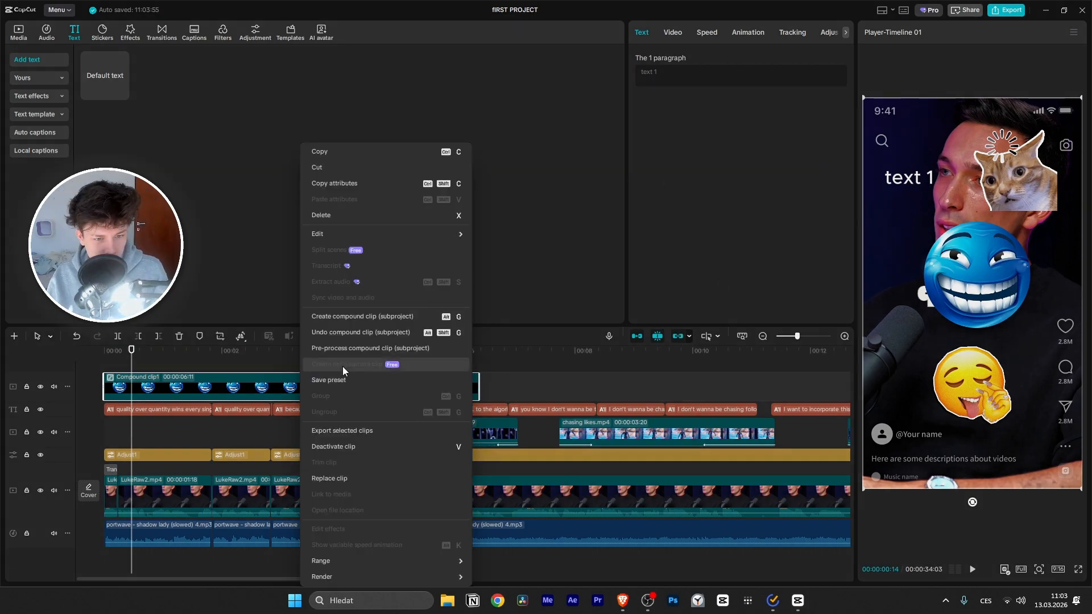
{"action": "left_click", "coordinate": [374, 331]}
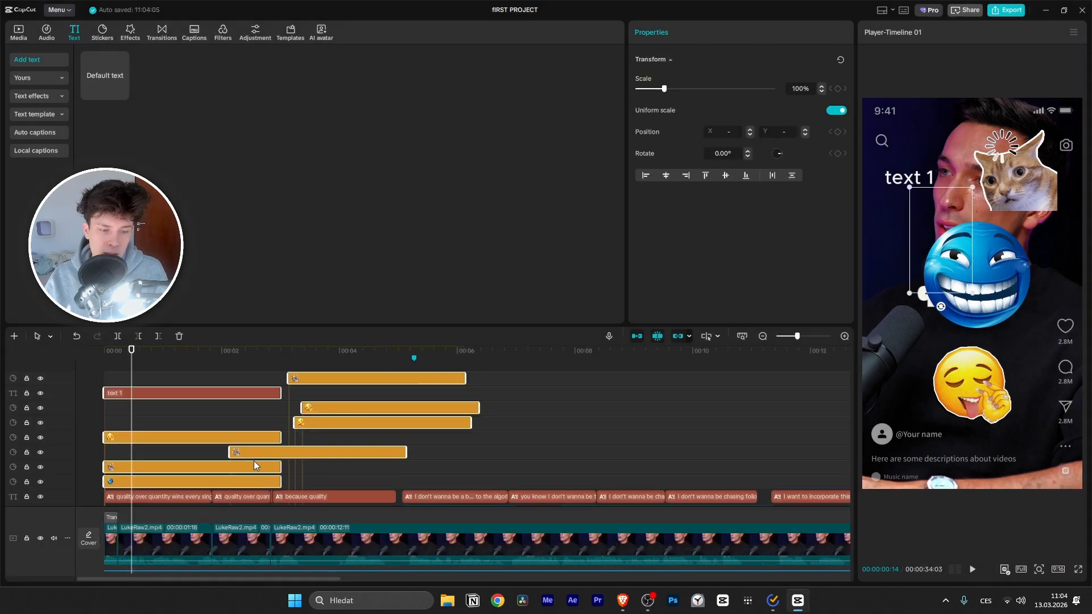
Step: Regroup the selected sticker and text overlays as a compound clip and play a short part of it
{"action": "right_click", "coordinate": [378, 407]}
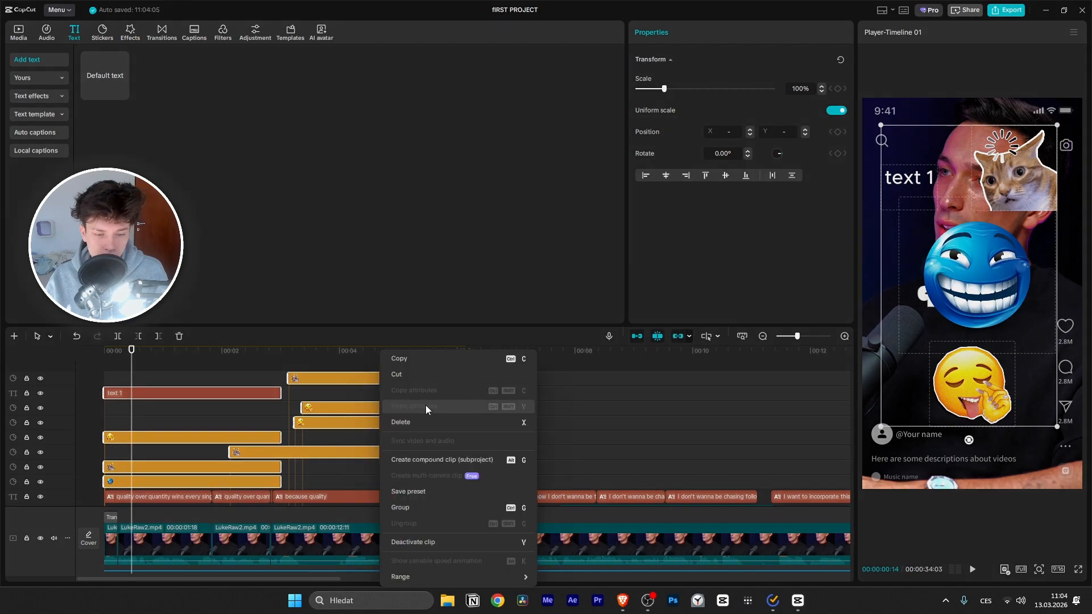
{"action": "left_click", "coordinate": [427, 457]}
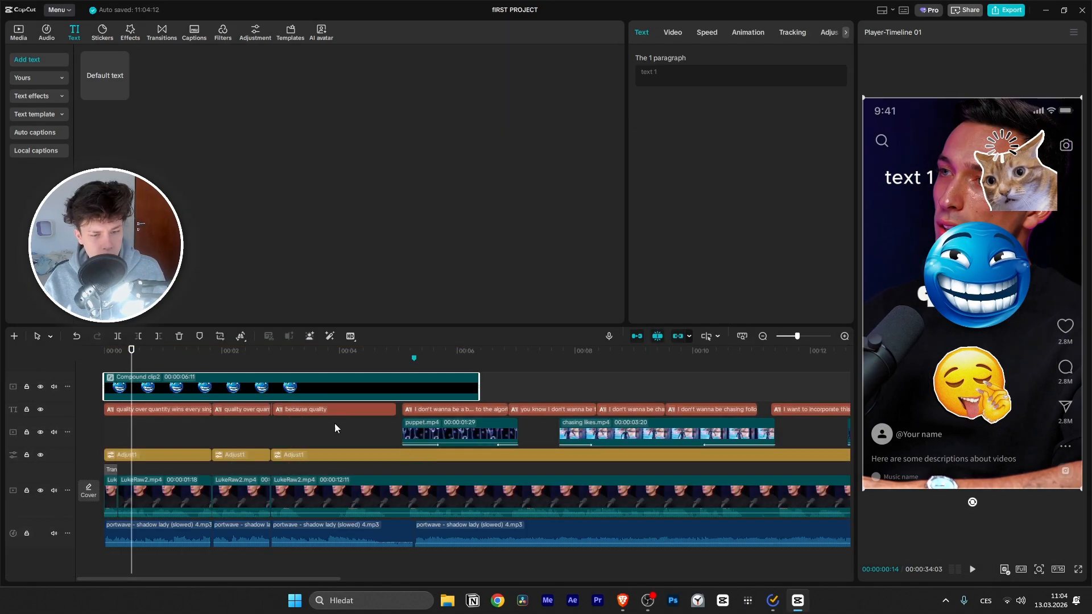
{"action": "key", "text": "space"}
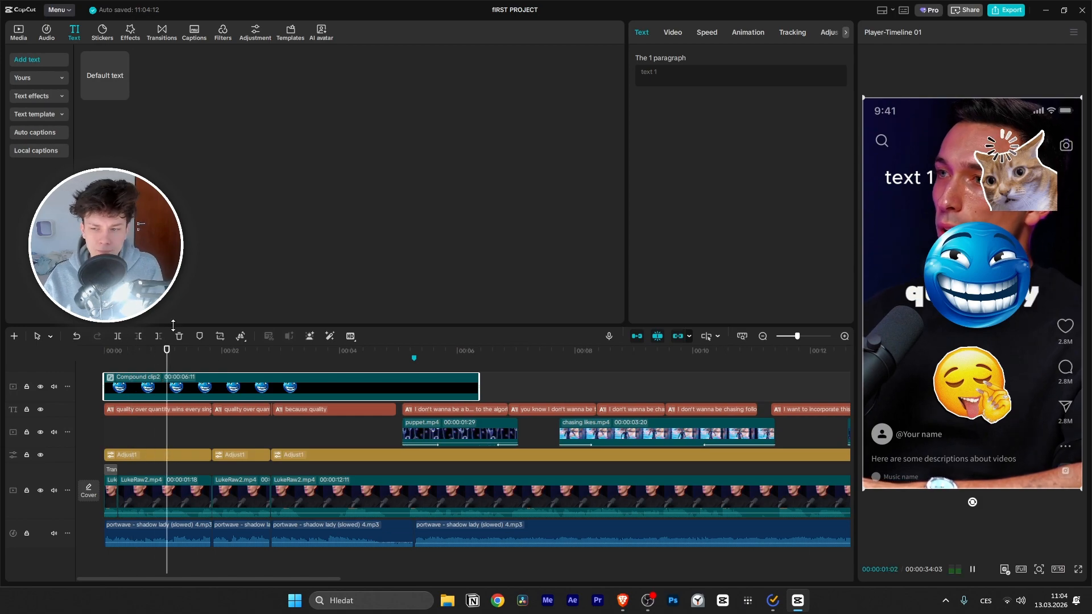
{"action": "key", "text": "space"}
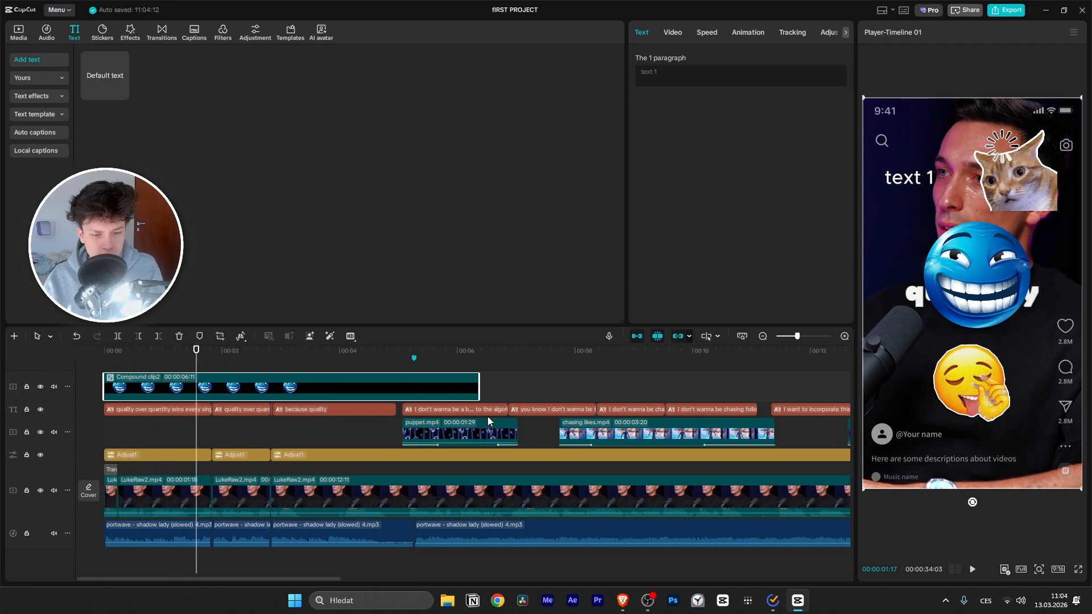
Step: Open the compound clip and move its two copied smiling emojis, one to the frame's centre and one to the lower right edge
{"action": "double_click", "coordinate": [279, 392]}
{"action": "left_click_drag", "start_coordinate": [477, 416], "coordinate": [159, 547]}
{"action": "left_click", "coordinate": [452, 461]}
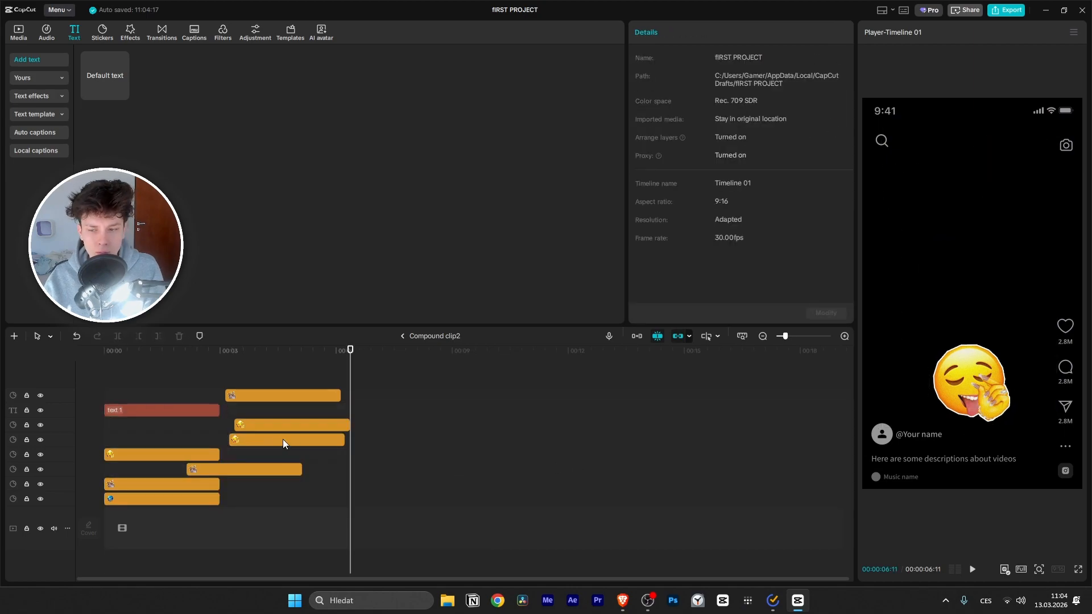
{"action": "left_click", "coordinate": [278, 424]}
{"action": "left_click_drag", "start_coordinate": [967, 374], "coordinate": [1035, 359]}
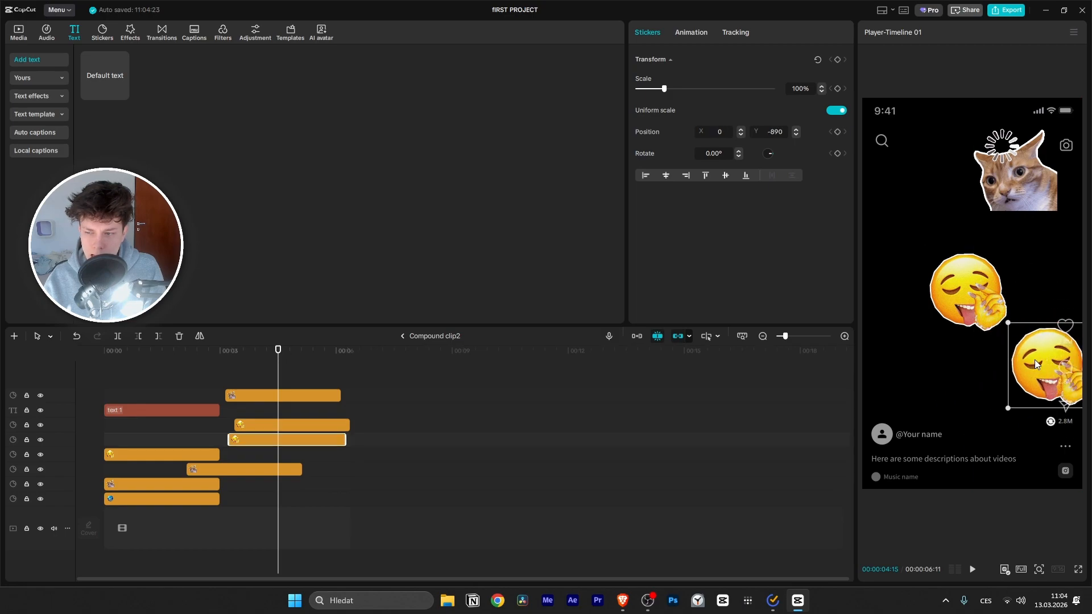
Step: Return to the main timeline and play the video from the start to check the edited compound clip
{"action": "left_click", "coordinate": [403, 336]}
{"action": "left_click_drag", "start_coordinate": [164, 354], "coordinate": [46, 347]}
{"action": "key", "text": "space"}
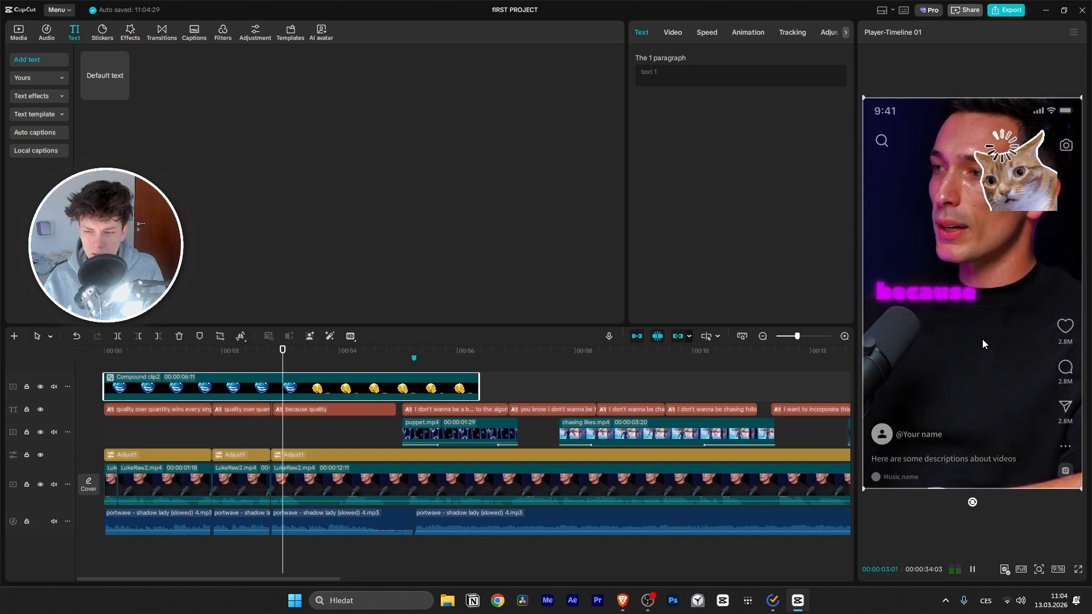
{"action": "key", "text": "space"}
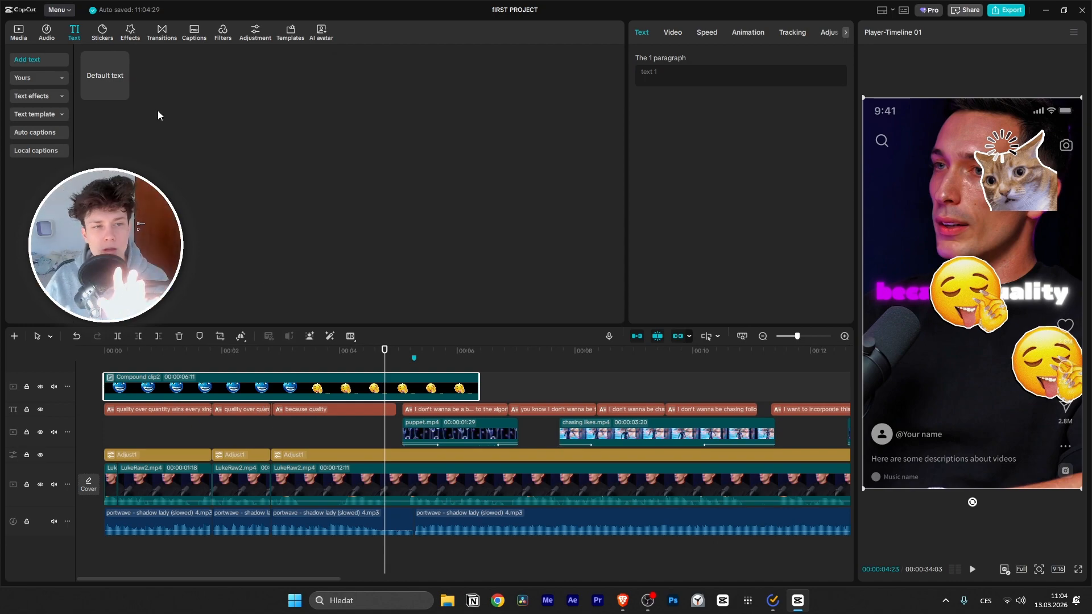
Step: Search the effects for 'glow' and apply Glow 2 to the compound clip
{"action": "left_click", "coordinate": [130, 33]}
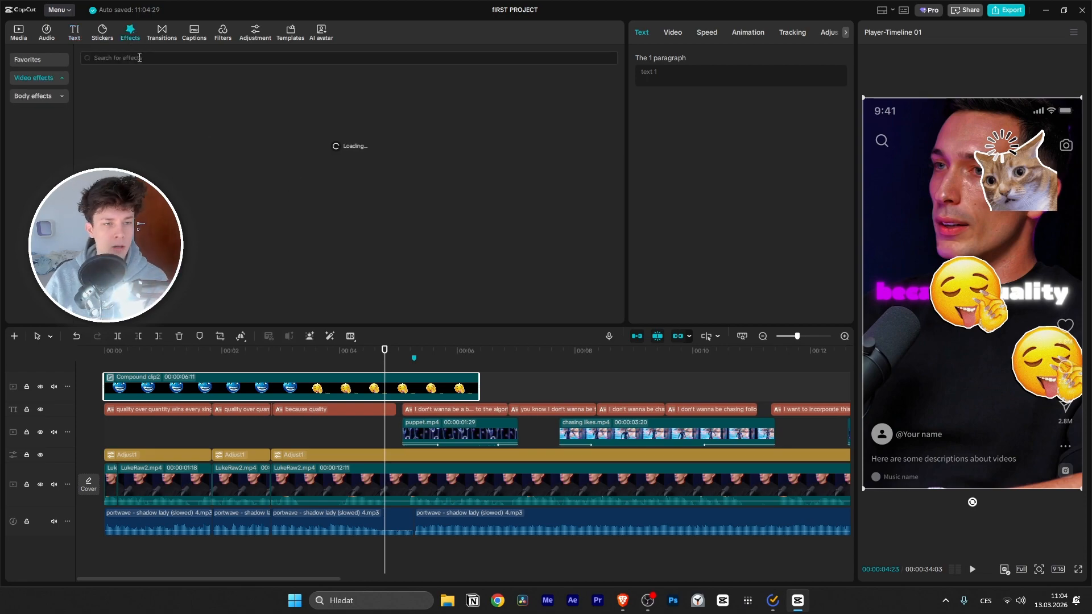
{"action": "left_click", "coordinate": [140, 58]}
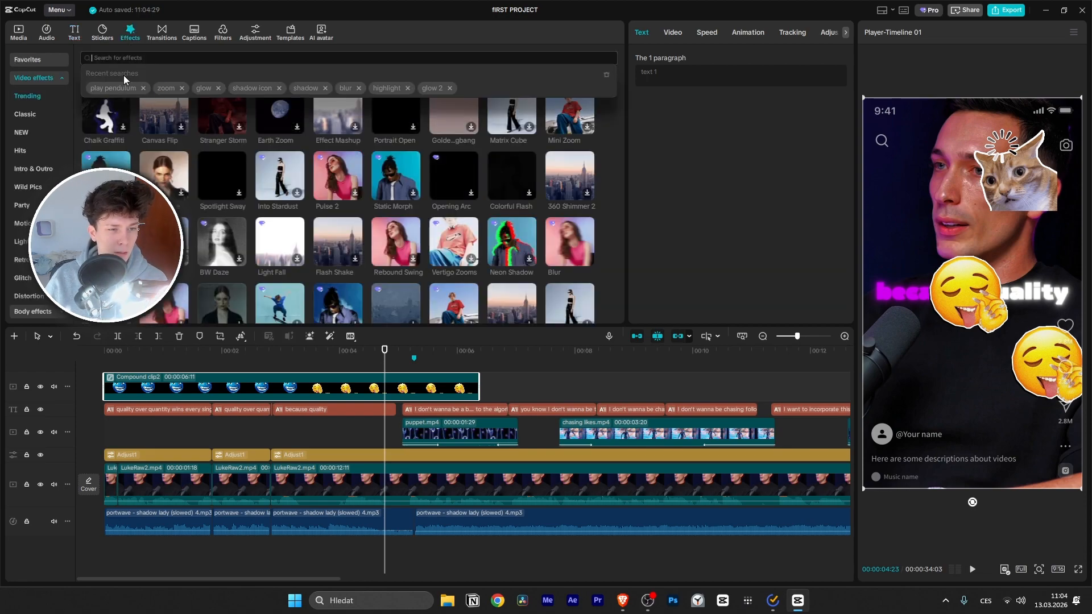
{"action": "type", "text": "glow"}
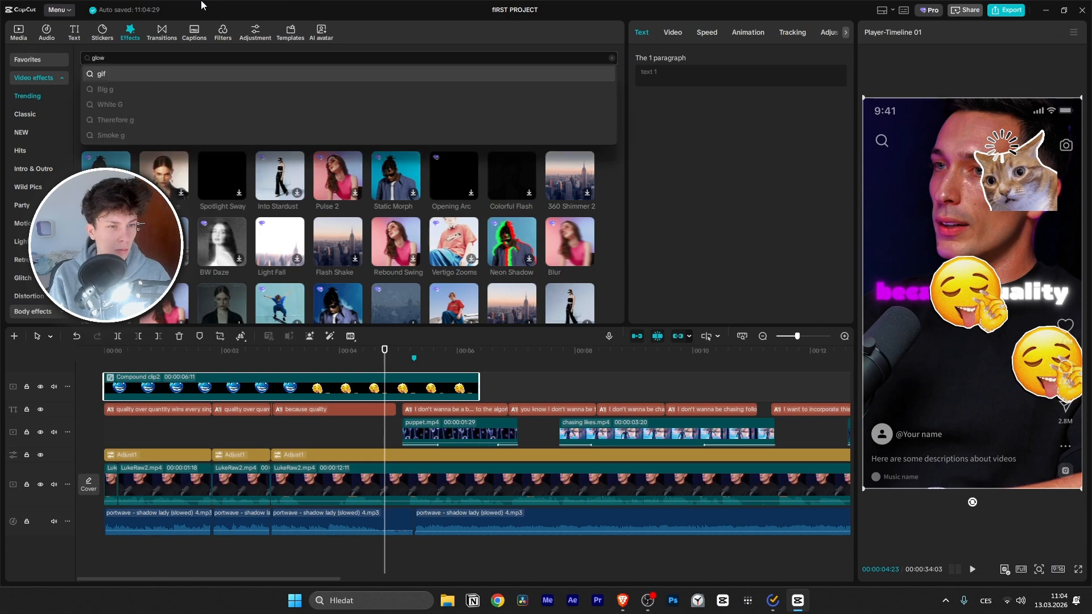
{"action": "key", "text": "Return"}
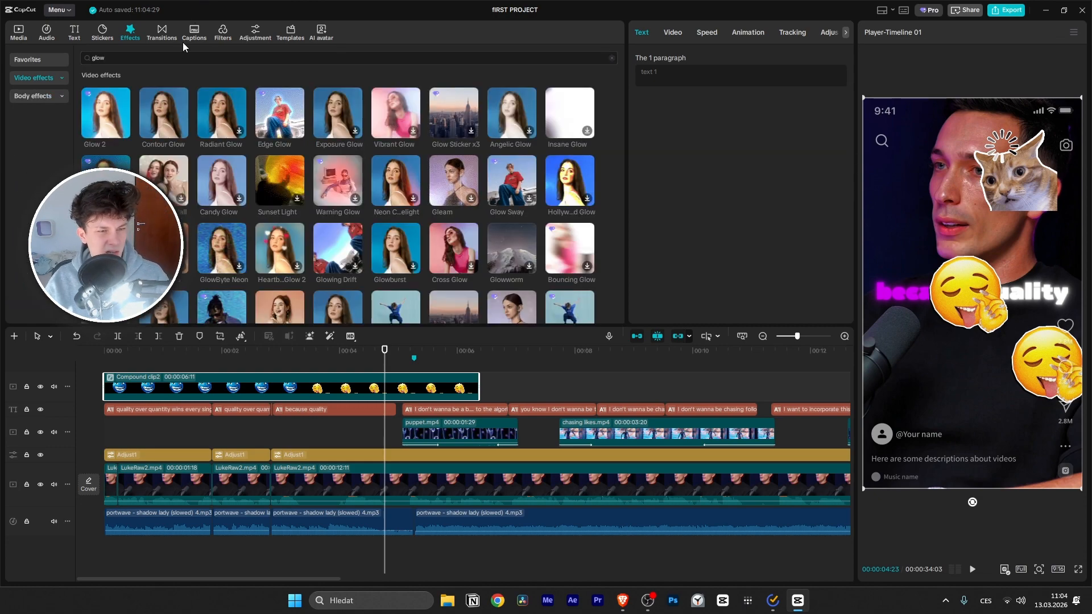
{"action": "left_click_drag", "start_coordinate": [123, 128], "coordinate": [273, 380]}
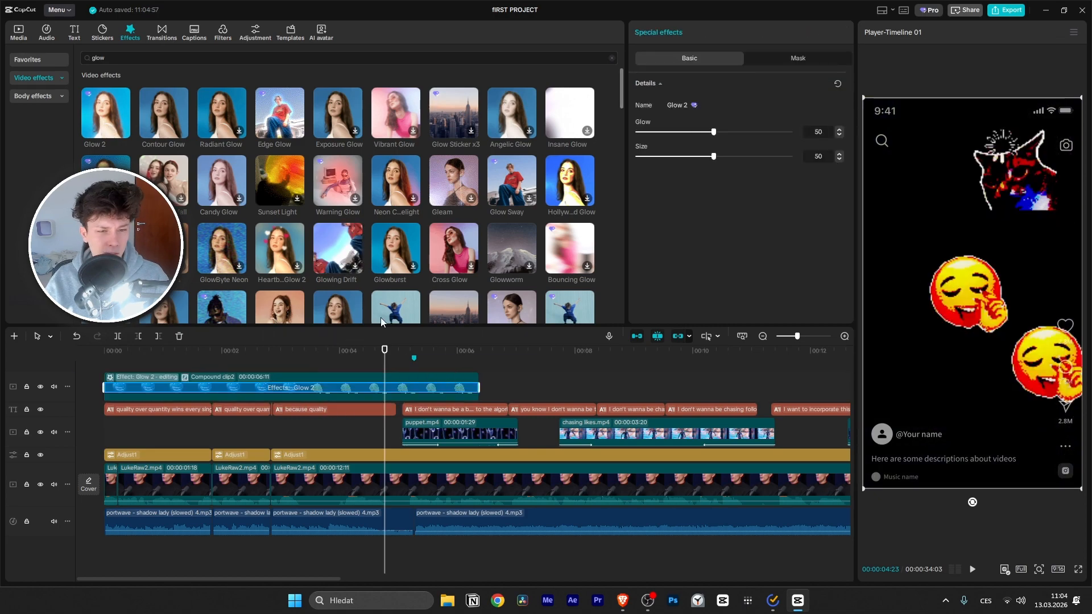
Step: Preview the Glow 2 effect from the start of the video and undo it
{"action": "left_click_drag", "start_coordinate": [386, 350], "coordinate": [15, 421]}
{"action": "key", "text": "space"}
{"action": "key", "text": "space"}
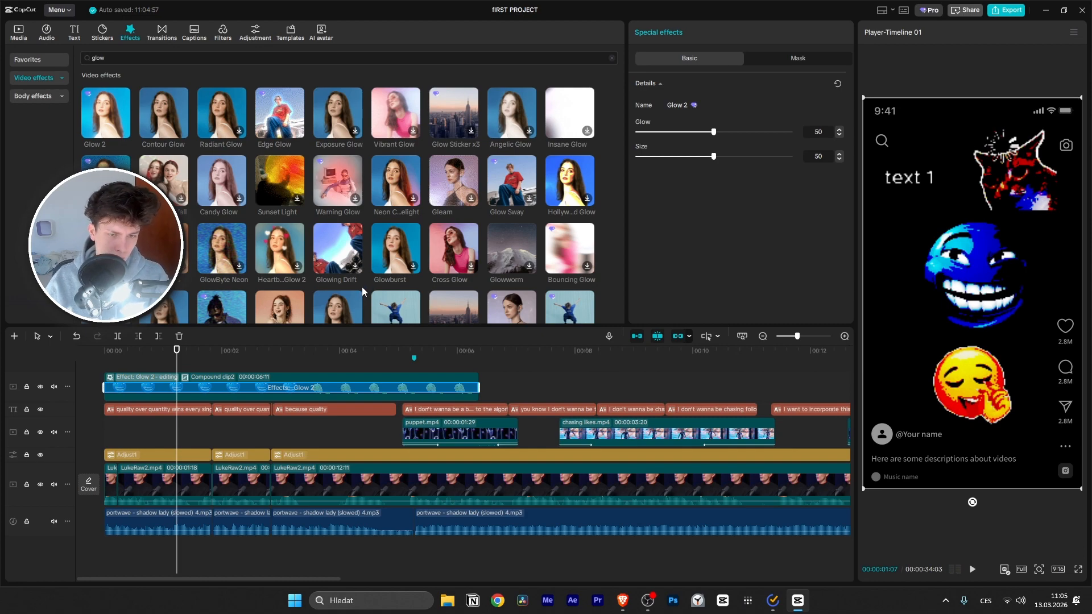
{"action": "key", "text": "ctrl+z"}
Step: Try Edge Glow on the compound clip with a short preview, undo it, and browse the remaining glow effects
{"action": "left_click_drag", "start_coordinate": [283, 124], "coordinate": [279, 389]}
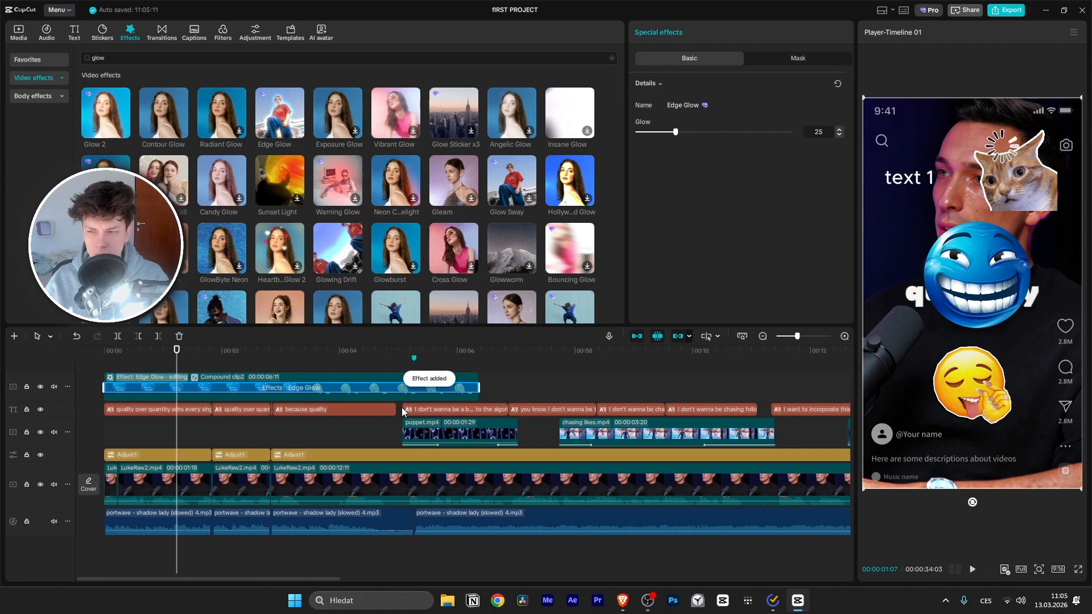
{"action": "key", "text": "space"}
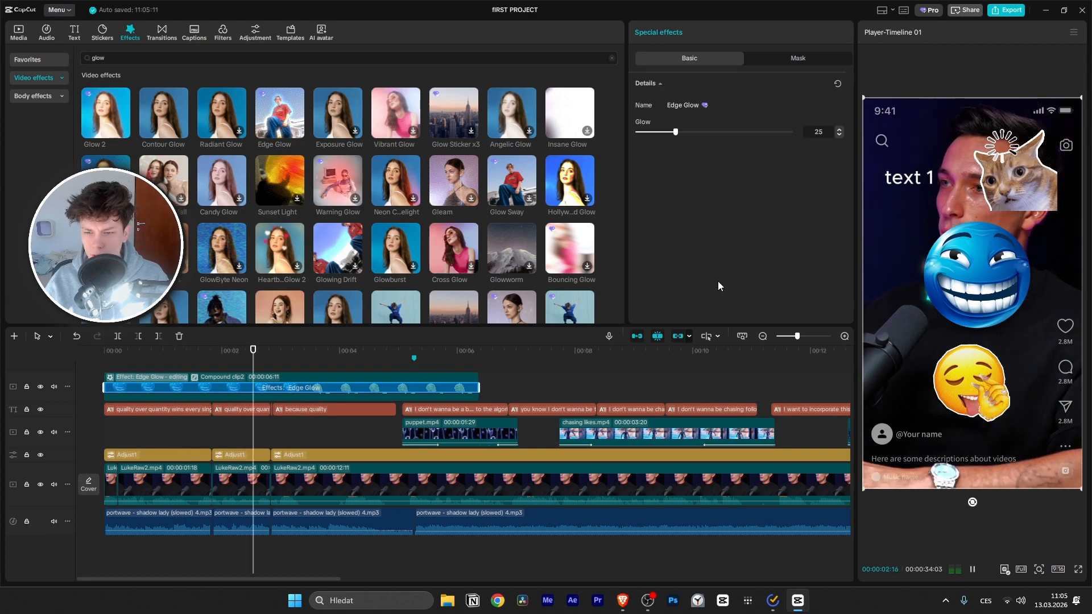
{"action": "key", "text": "space"}
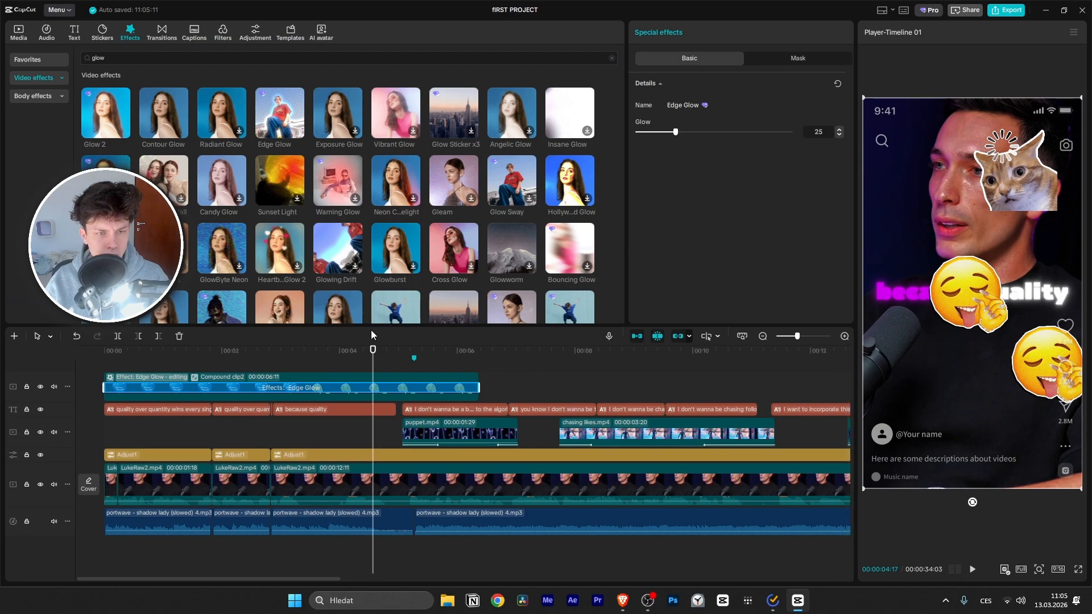
{"action": "key", "text": "ctrl+z"}
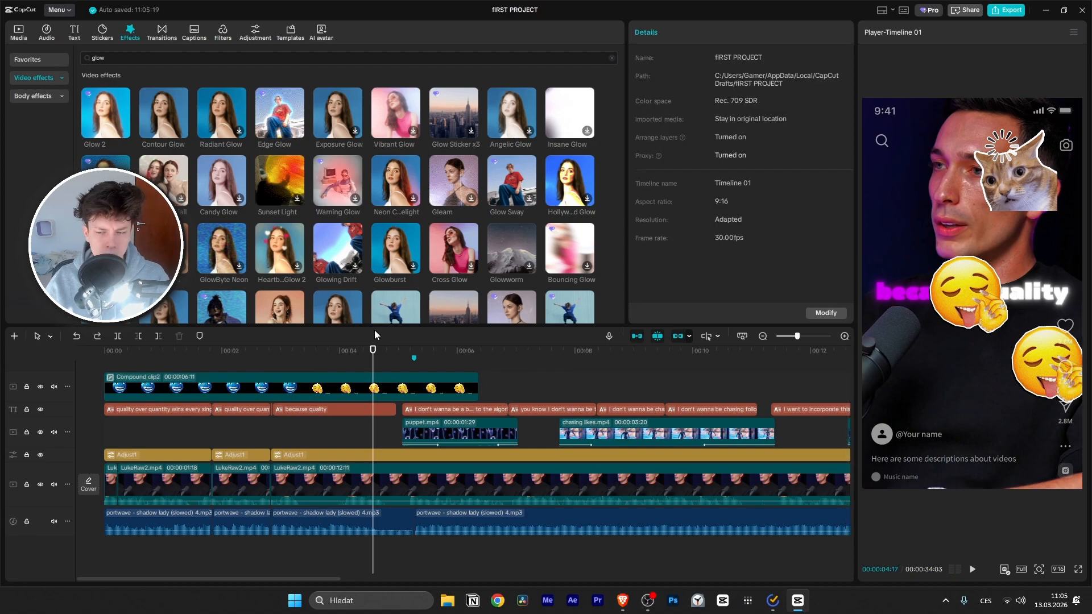
{"action": "scroll", "coordinate": [317, 183], "scroll_direction": "down", "scroll_amount": 10}
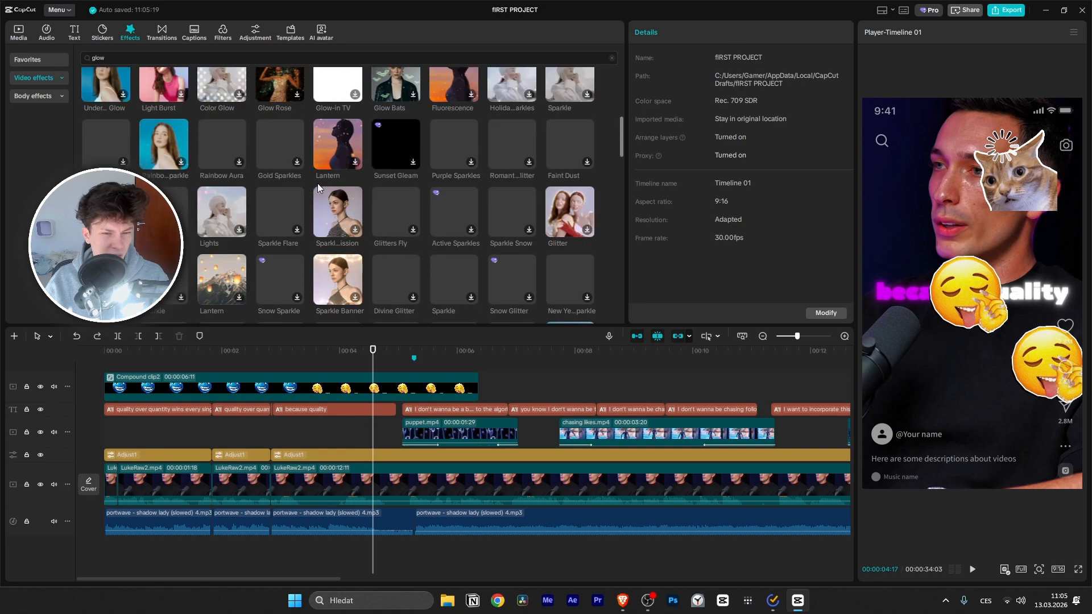
{"action": "scroll", "coordinate": [317, 183], "scroll_direction": "up", "scroll_amount": 10}
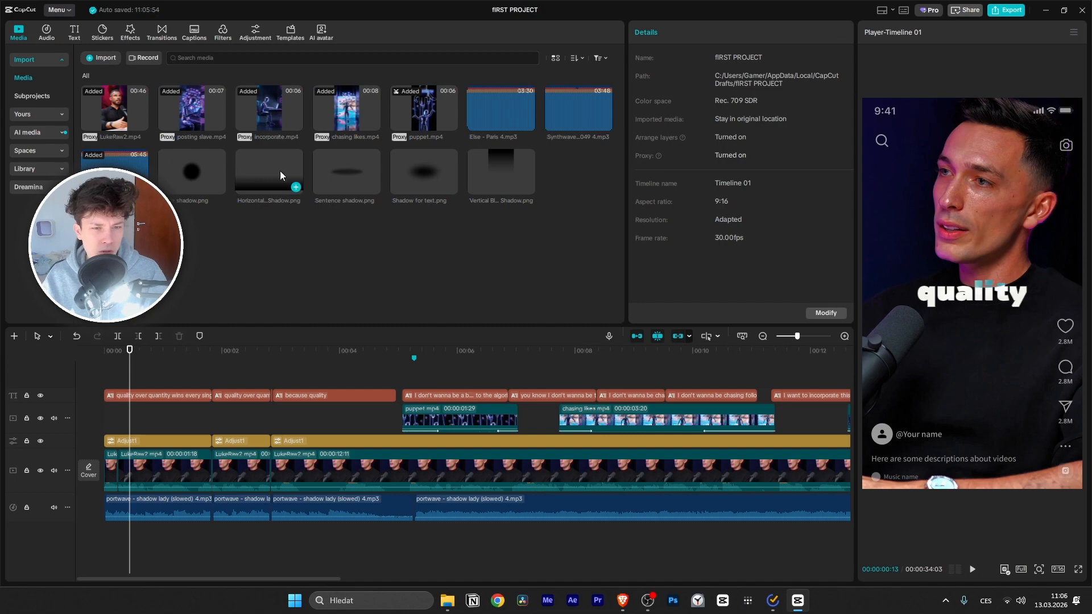
{"action": "left_click_drag", "start_coordinate": [544, 223], "coordinate": [406, 274]}
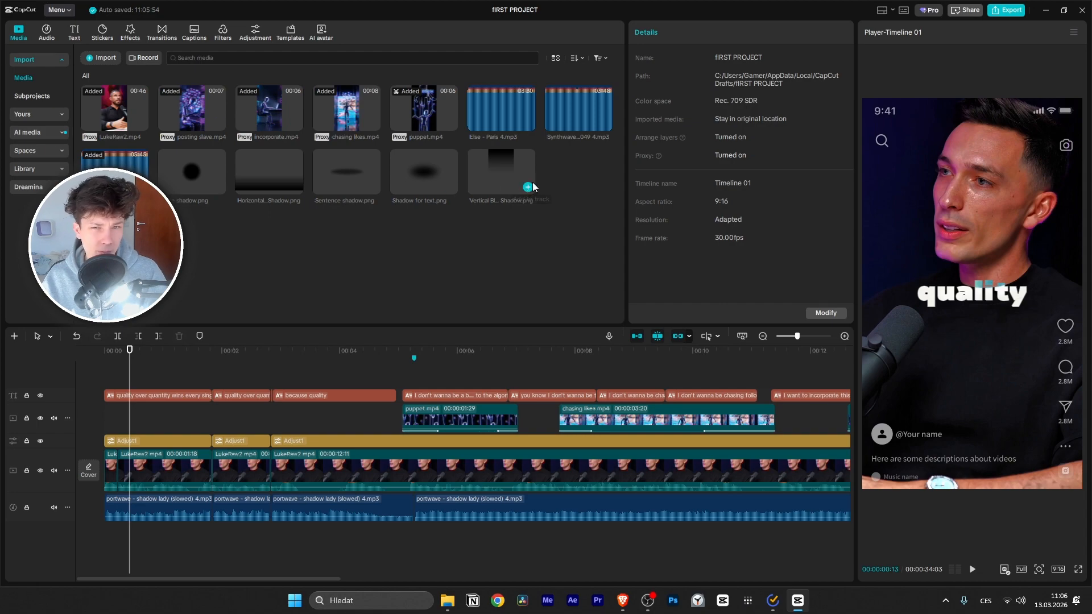
{"action": "left_click", "coordinate": [527, 188]}
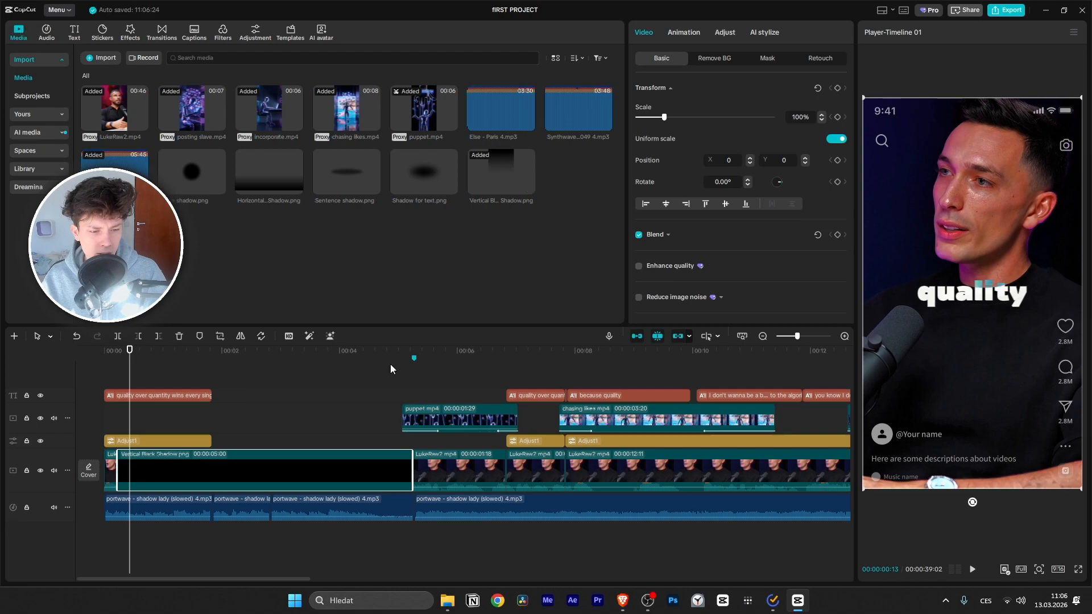
{"action": "key", "text": "ctrl+z"}
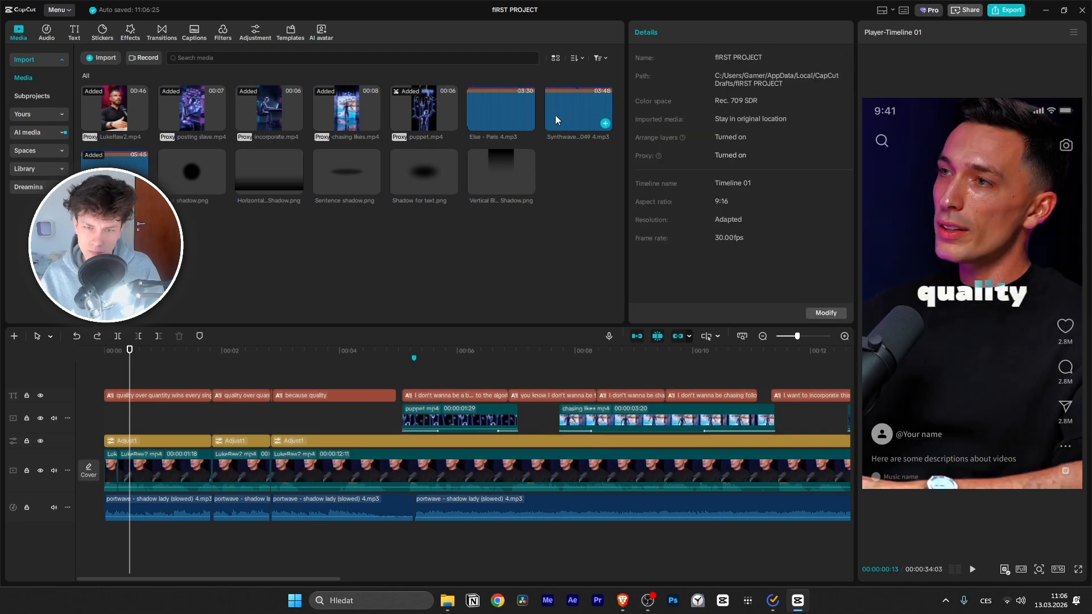
Step: Overlay Vertical Black Shadow.png above the captions at the start of the video, lasting 00:00:05:02, and rotate it to -180°
{"action": "left_click_drag", "start_coordinate": [496, 171], "coordinate": [194, 328]}
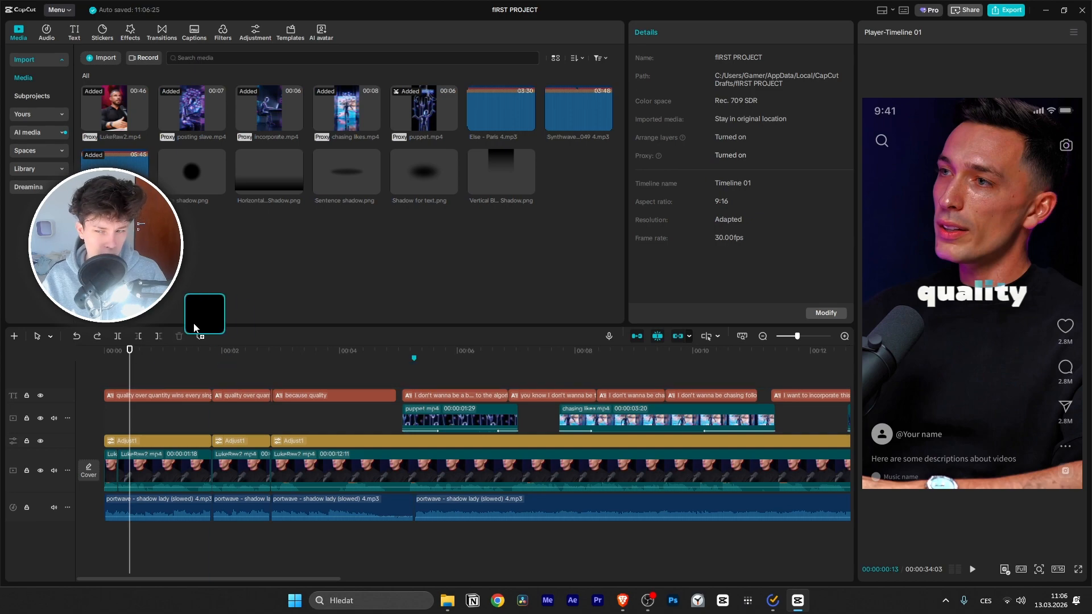
{"action": "left_click_drag", "start_coordinate": [194, 328], "coordinate": [104, 372]}
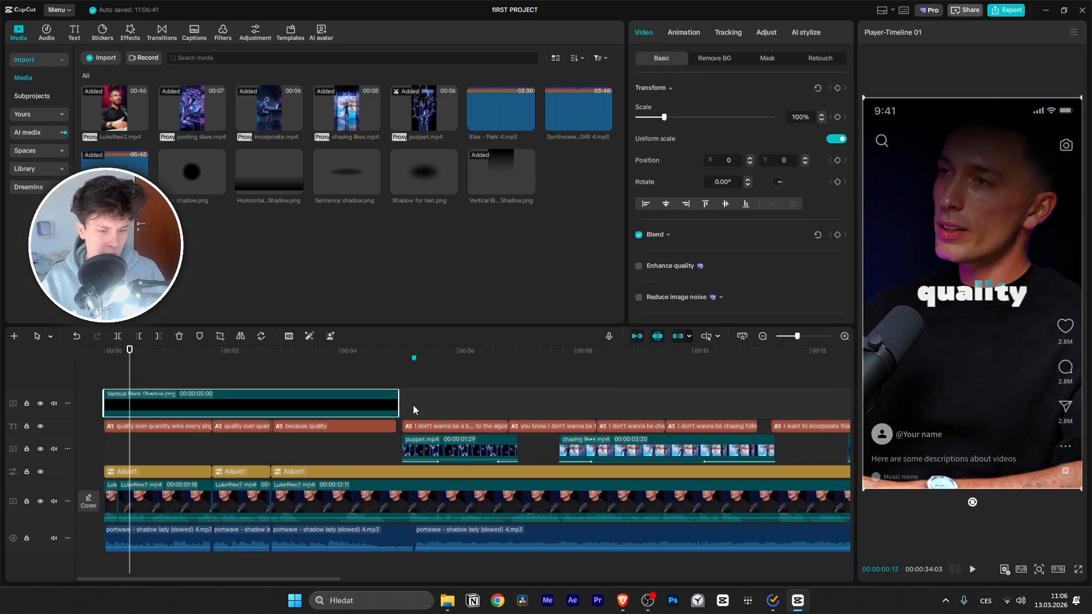
{"action": "mouse_move", "coordinate": [400, 404]}
{"action": "left_mouse_down"}
{"action": "mouse_move", "coordinate": [419, 405]}
{"action": "mouse_move", "coordinate": [402, 404]}
{"action": "left_mouse_up"}
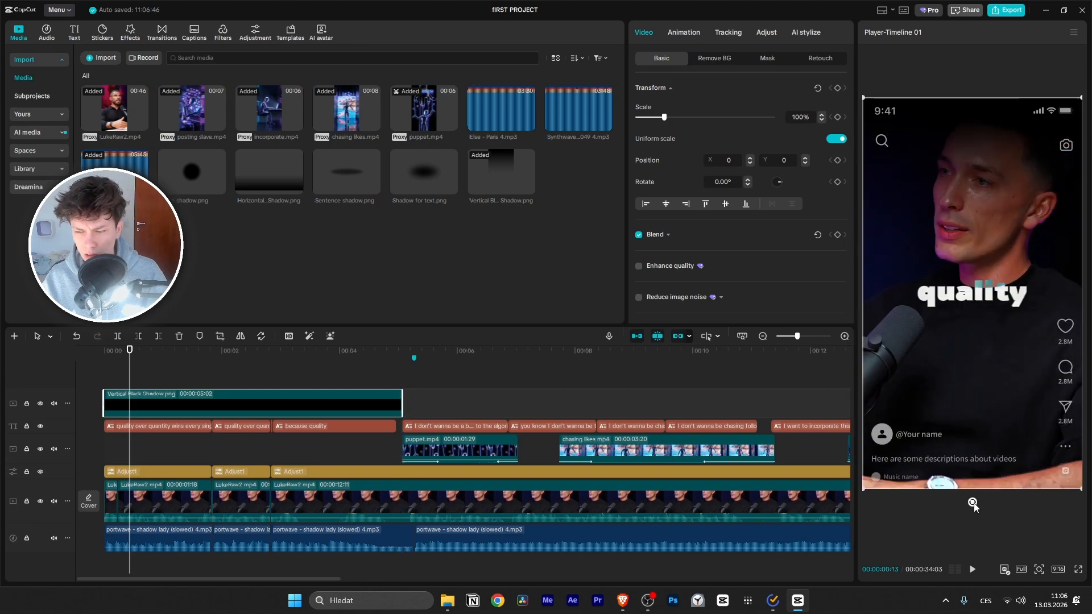
{"action": "left_click_drag", "start_coordinate": [972, 503], "coordinate": [985, 141]}
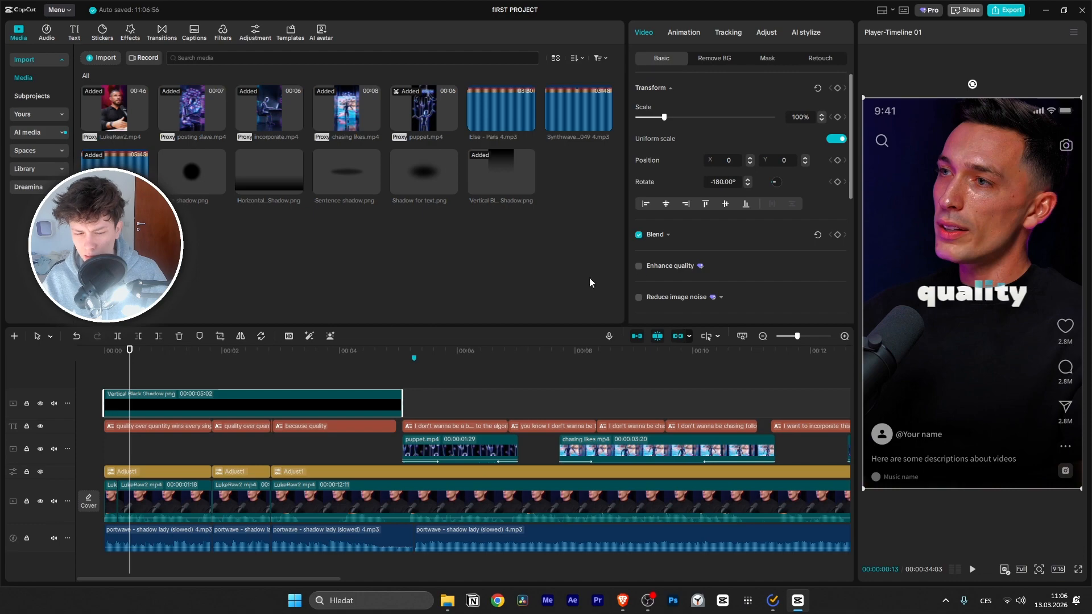
Step: Compare the first frame with and without the Vertical Black Shadow.png overlay by repeatedly deactivating and reactivating the clip
{"action": "left_click_drag", "start_coordinate": [128, 351], "coordinate": [67, 367]}
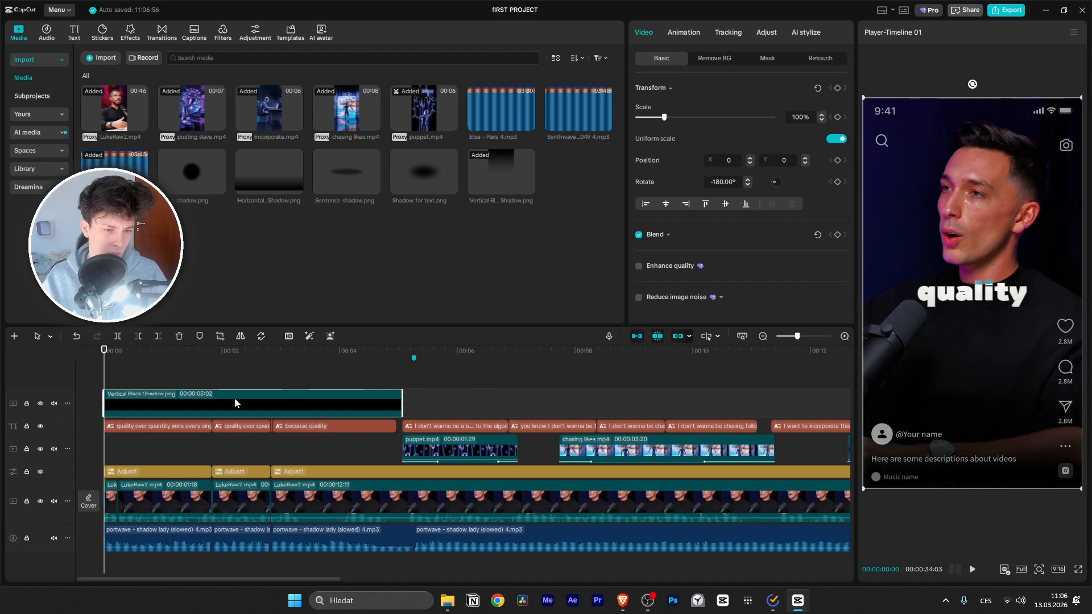
{"action": "right_click", "coordinate": [250, 409]}
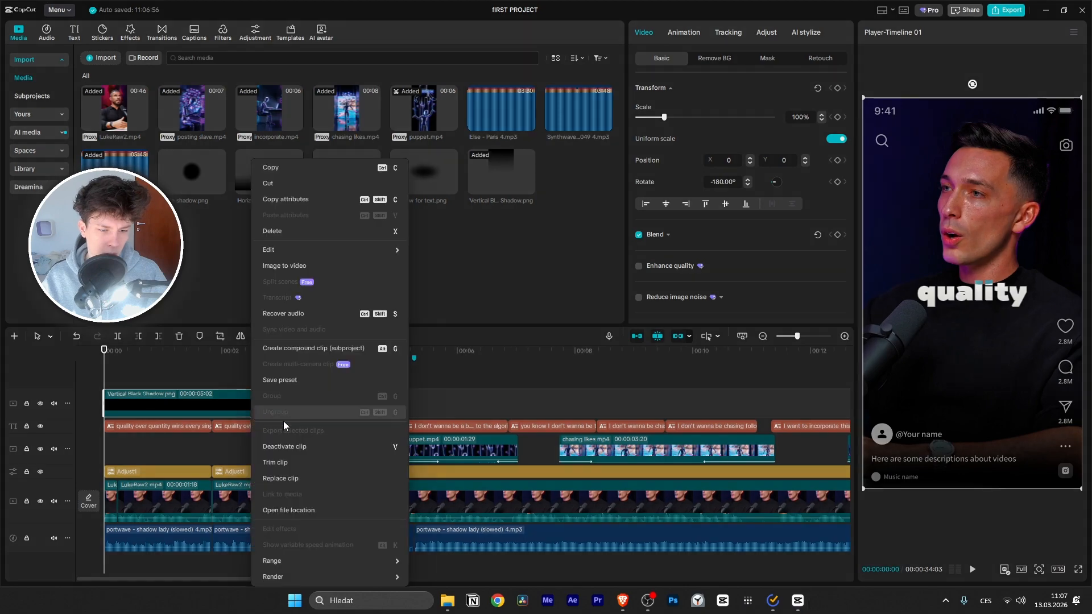
{"action": "left_click", "coordinate": [314, 445]}
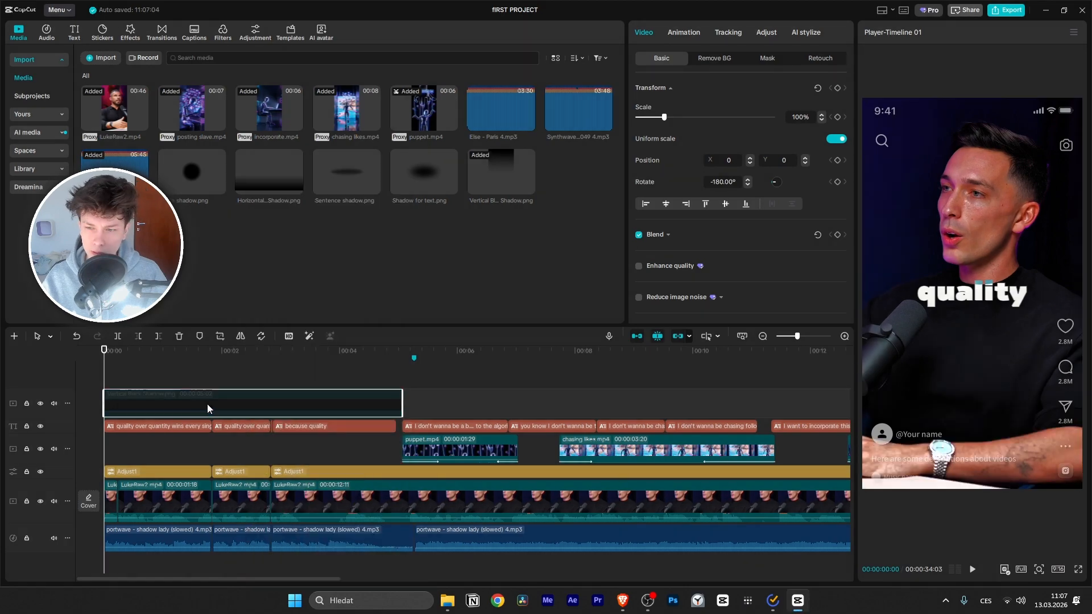
{"action": "key", "text": "v"}
{"action": "key", "text": "v"}
{"action": "key", "text": "v"}
{"action": "key", "text": "v"}
{"action": "key", "text": "v"}
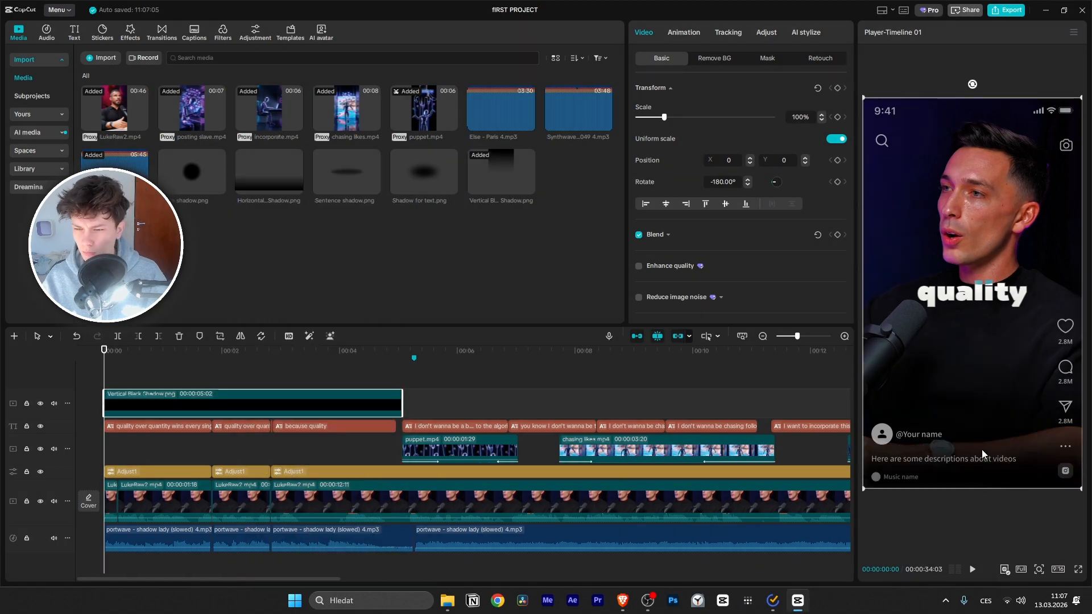
{"action": "key", "text": "v"}
{"action": "key", "text": "v"}
{"action": "key", "text": "v"}
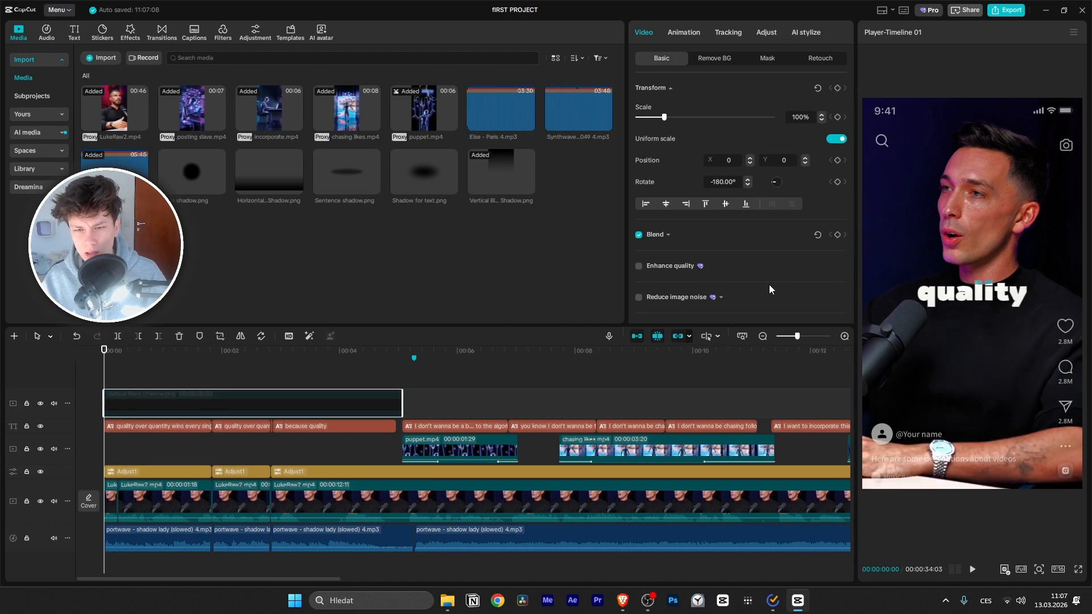
{"action": "key", "text": "v"}
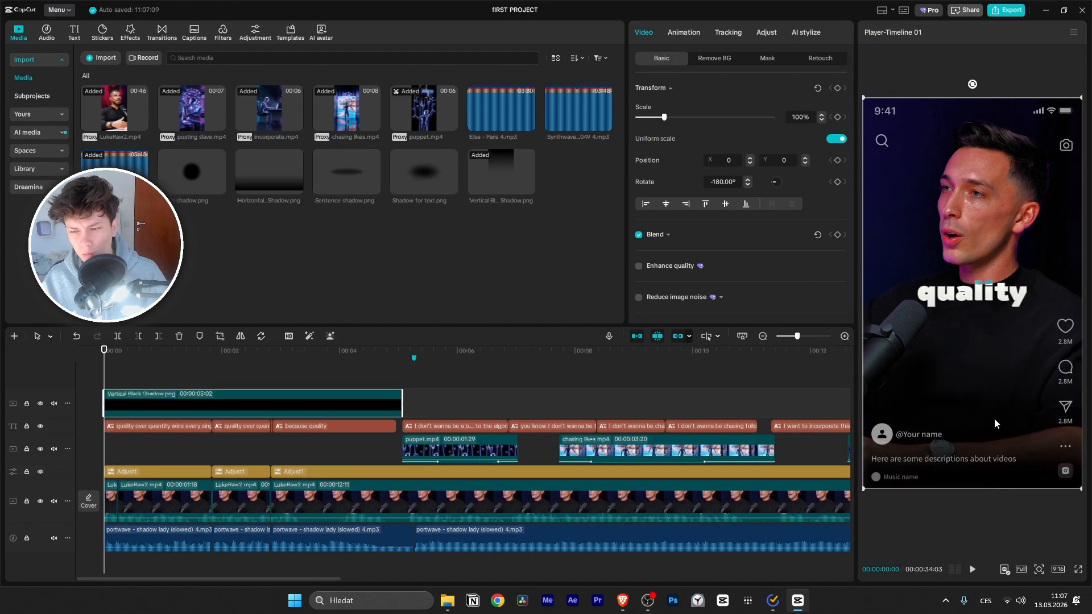
Step: Add a Split mask to the Vertical Black Shadow.png overlay and move it down to Y 273
{"action": "left_click", "coordinate": [776, 60]}
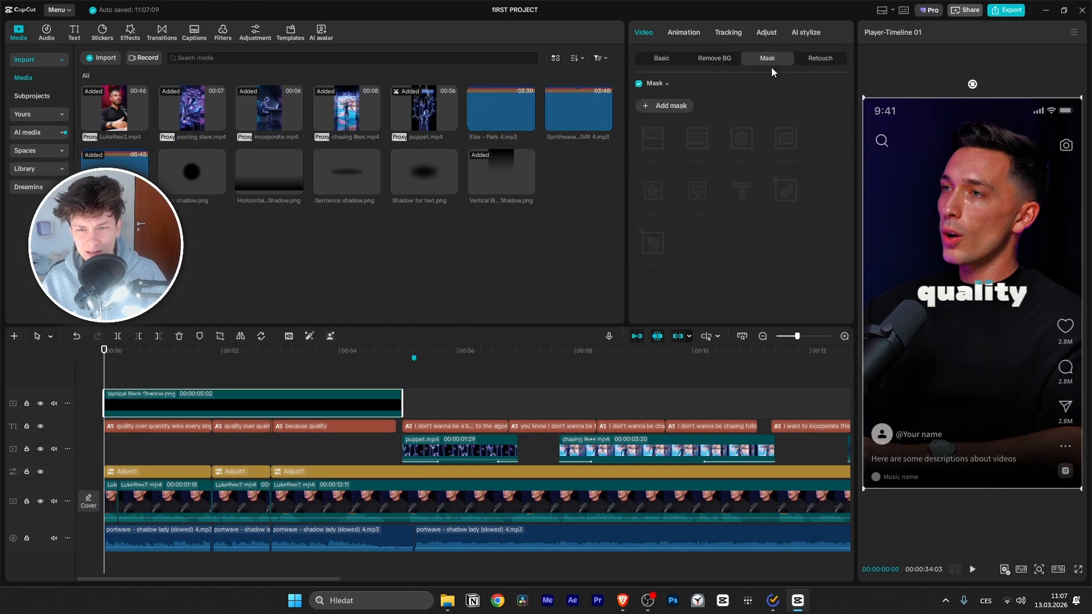
{"action": "left_click", "coordinate": [676, 107]}
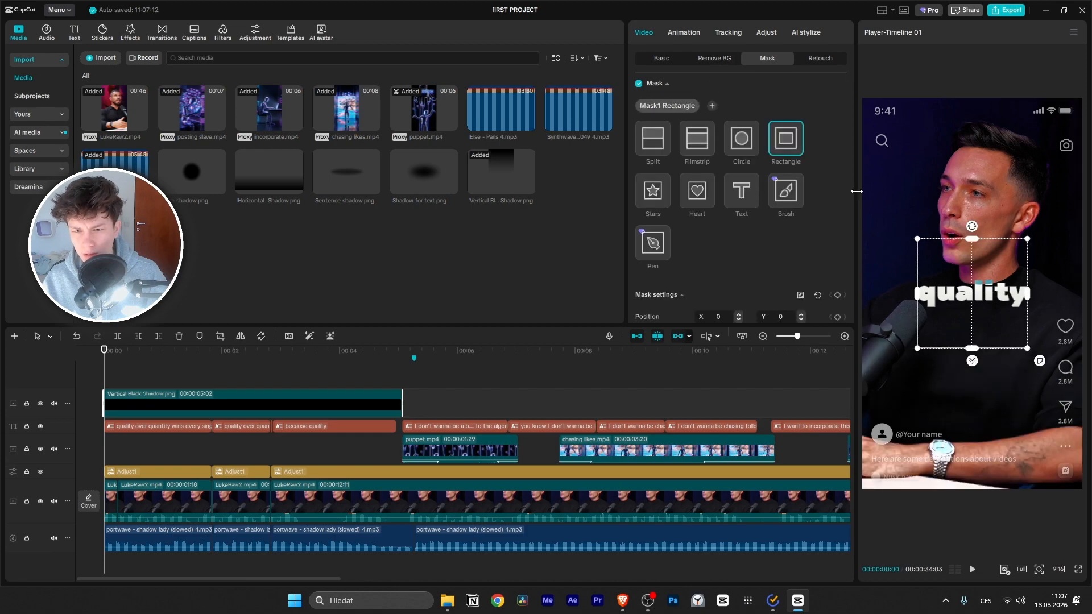
{"action": "left_click", "coordinate": [656, 140]}
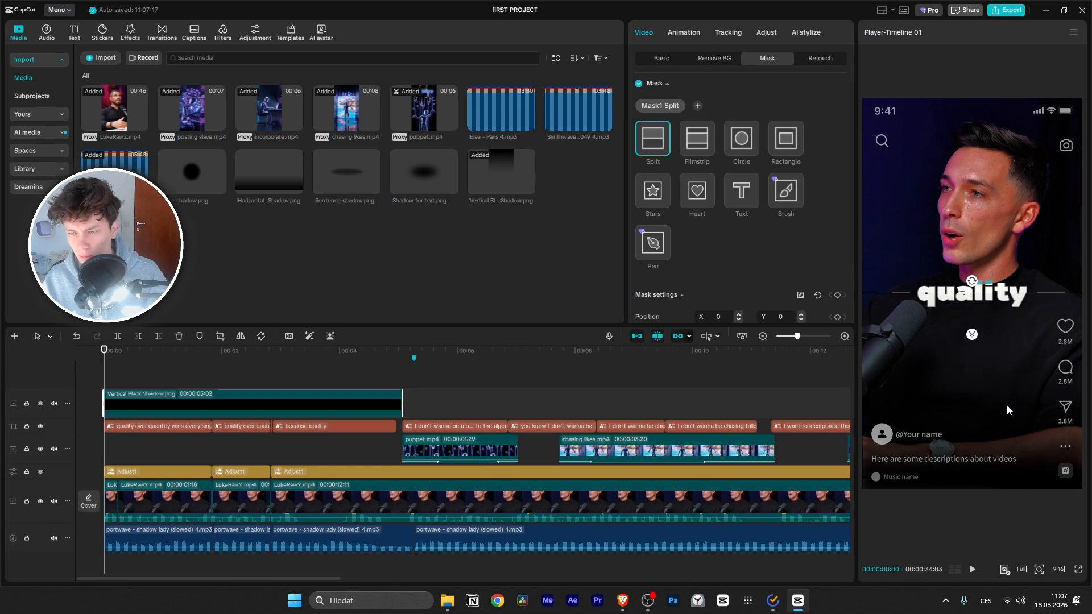
{"action": "left_click_drag", "start_coordinate": [1005, 300], "coordinate": [975, 435]}
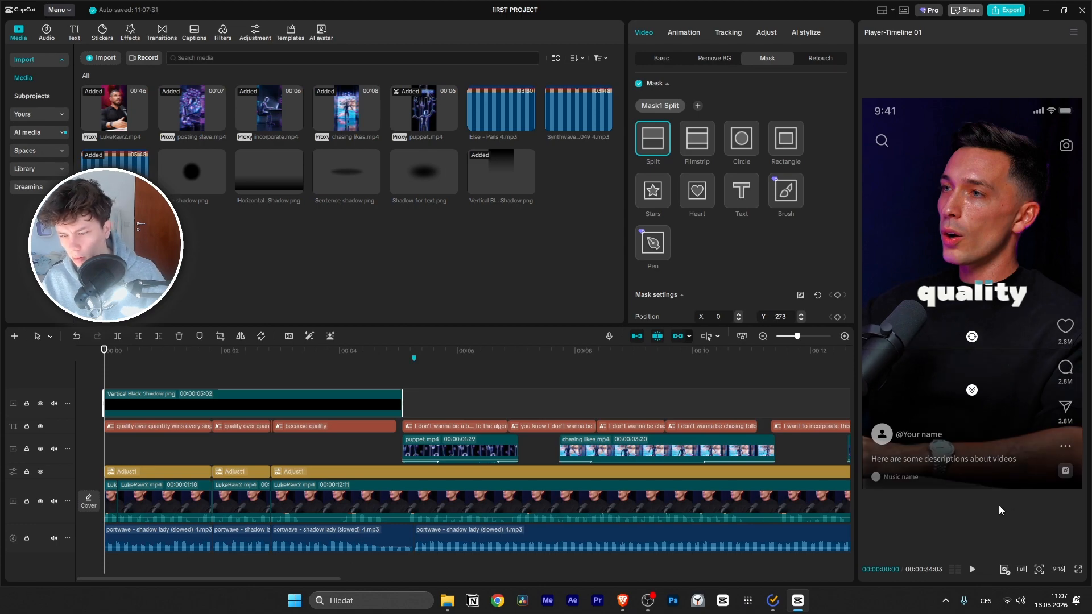
Step: Play the video to check the masked shadow, including in the full-screen preview
{"action": "left_click", "coordinate": [141, 353]}
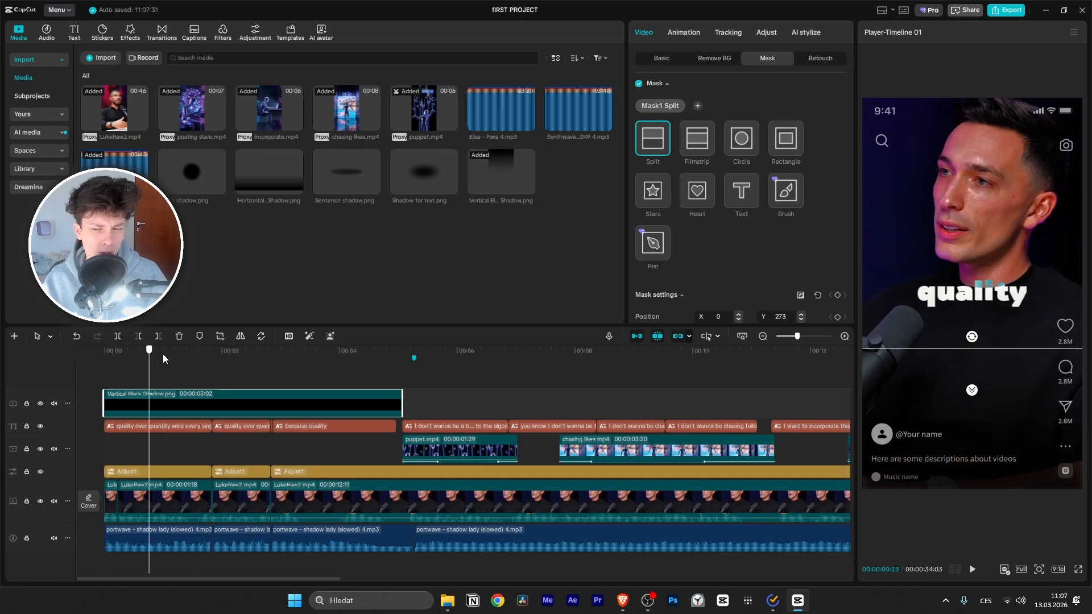
{"action": "key", "text": "space"}
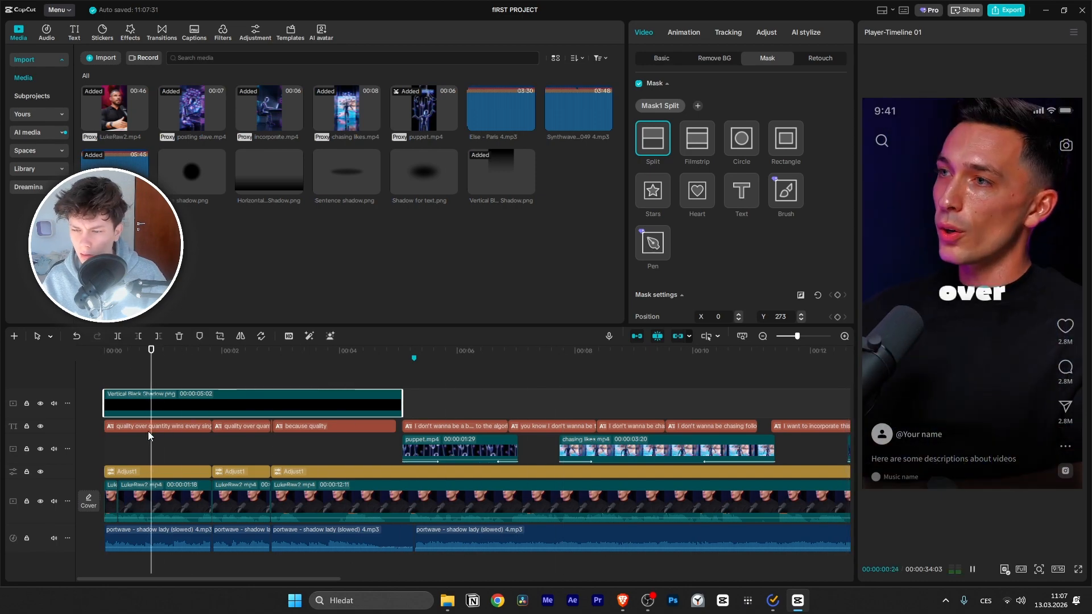
{"action": "key", "text": "space"}
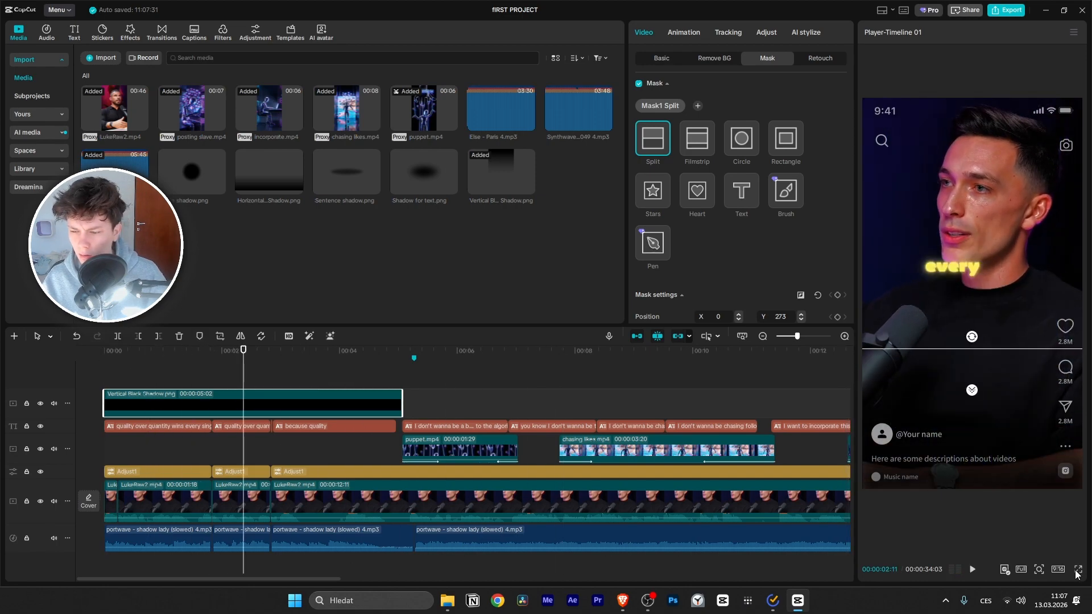
{"action": "left_click", "coordinate": [1077, 570]}
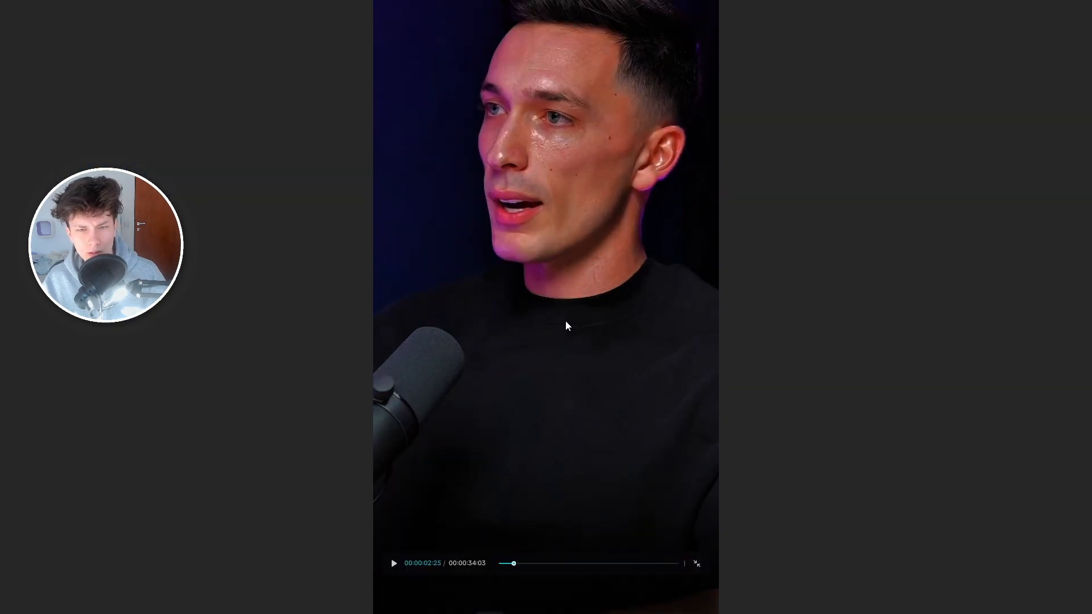
{"action": "key", "text": "Escape"}
Step: Replay the opening seconds from the start to review the shadow behind the captions
{"action": "left_click_drag", "start_coordinate": [270, 346], "coordinate": [64, 371]}
{"action": "key", "text": "space"}
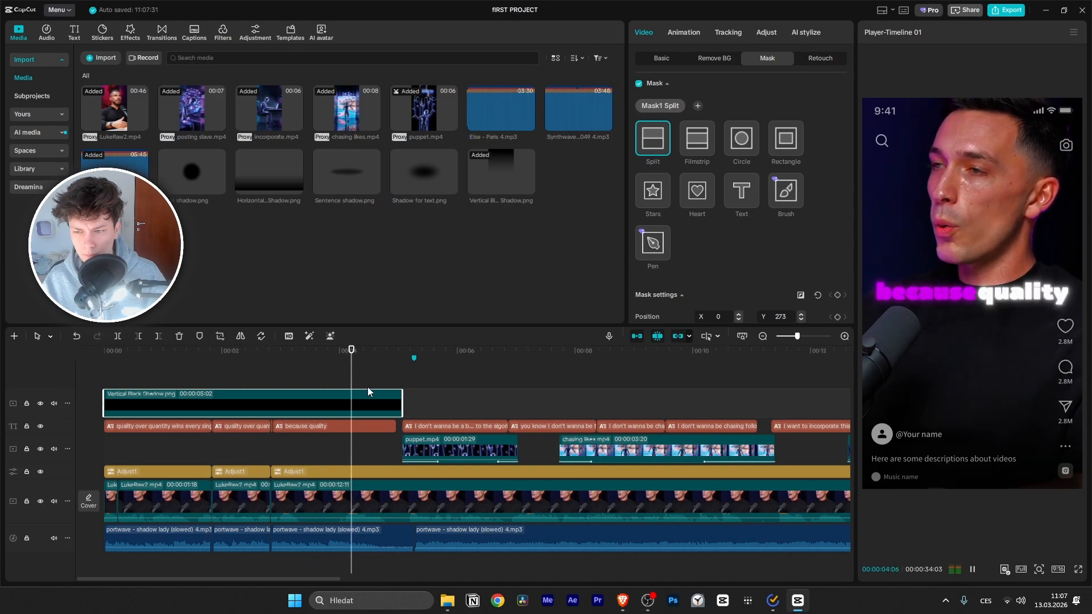
{"action": "left_click_drag", "start_coordinate": [463, 359], "coordinate": [49, 403]}
{"action": "key", "text": "space"}
{"action": "key", "text": "space"}
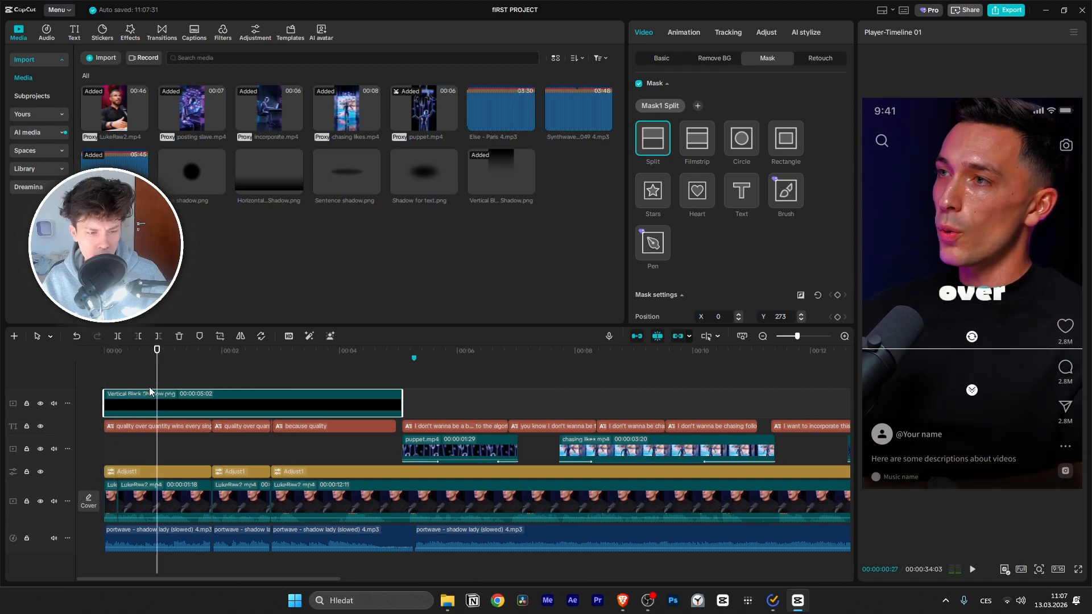
{"action": "left_click_drag", "start_coordinate": [154, 384], "coordinate": [74, 398]}
{"action": "key", "text": "space"}
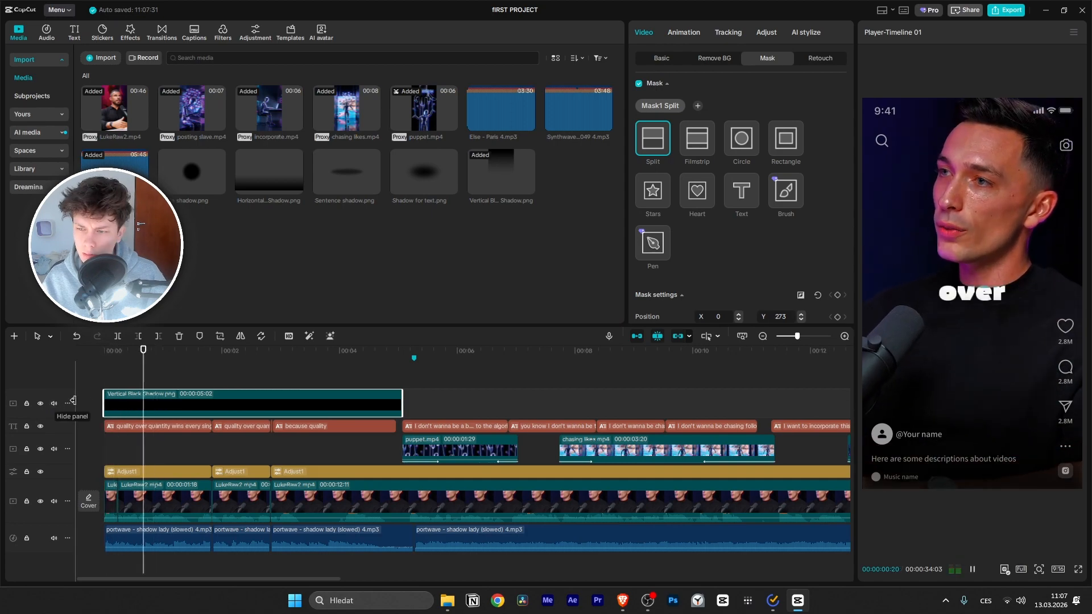
{"action": "key", "text": "space"}
Step: Select the short first LukeRaw2.mp4 clip and replay the intro to examine its zoom motion
{"action": "left_click", "coordinate": [116, 496]}
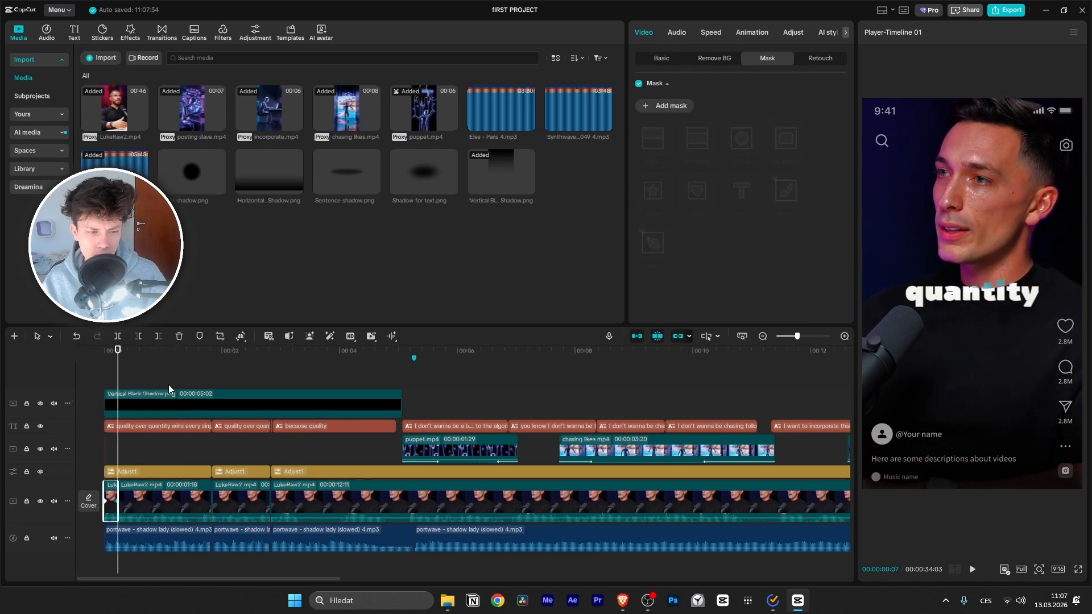
{"action": "left_click_drag", "start_coordinate": [115, 355], "coordinate": [66, 374]}
{"action": "key", "text": "space"}
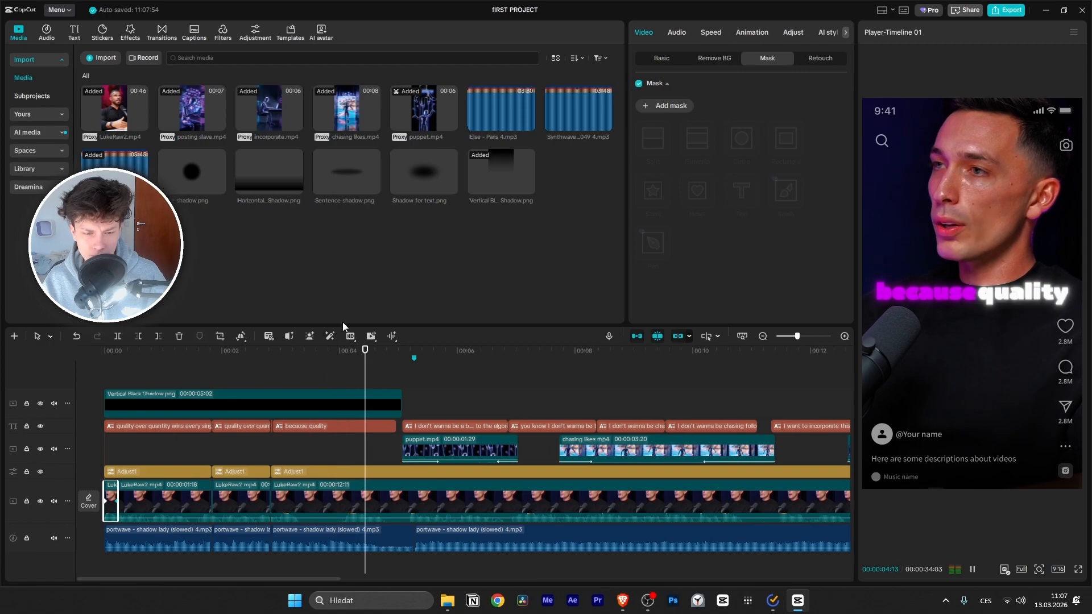
{"action": "left_click_drag", "start_coordinate": [420, 353], "coordinate": [50, 411]}
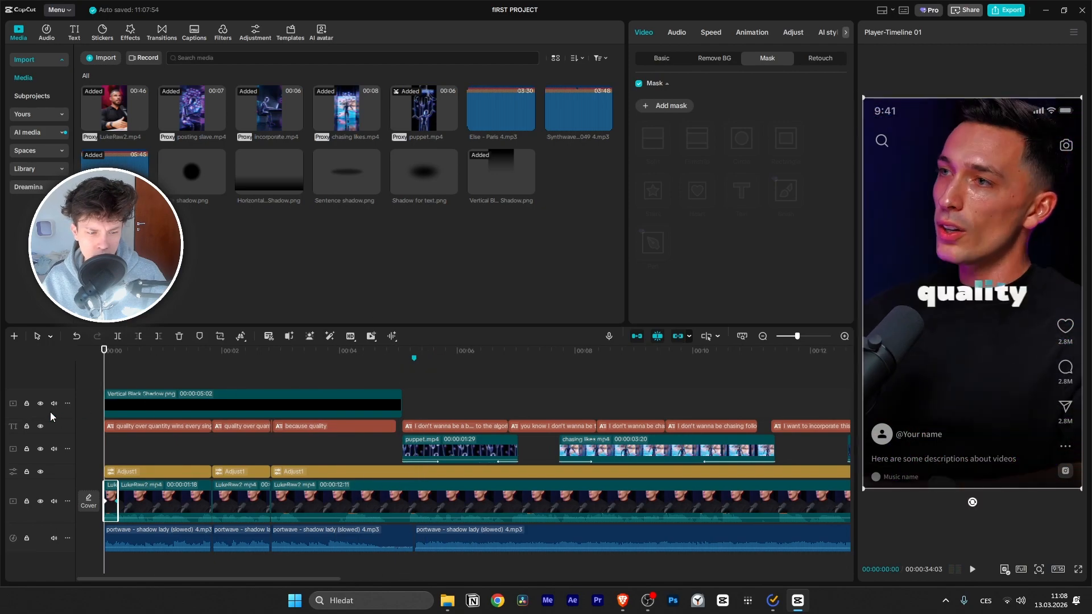
{"action": "key", "text": "space"}
{"action": "left_click_drag", "start_coordinate": [209, 353], "coordinate": [112, 472]}
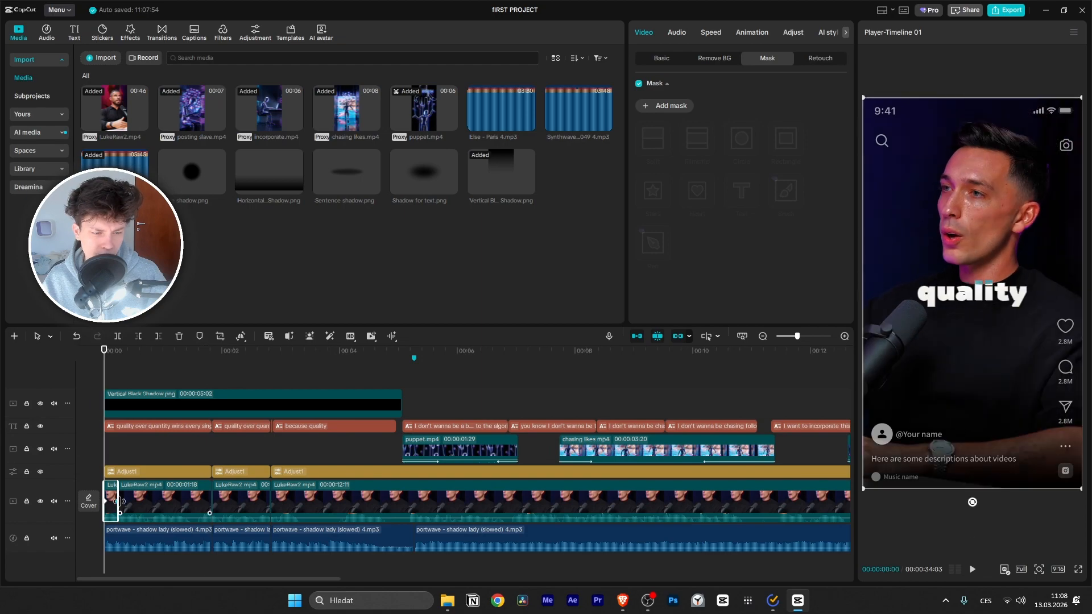
{"action": "key", "text": "space"}
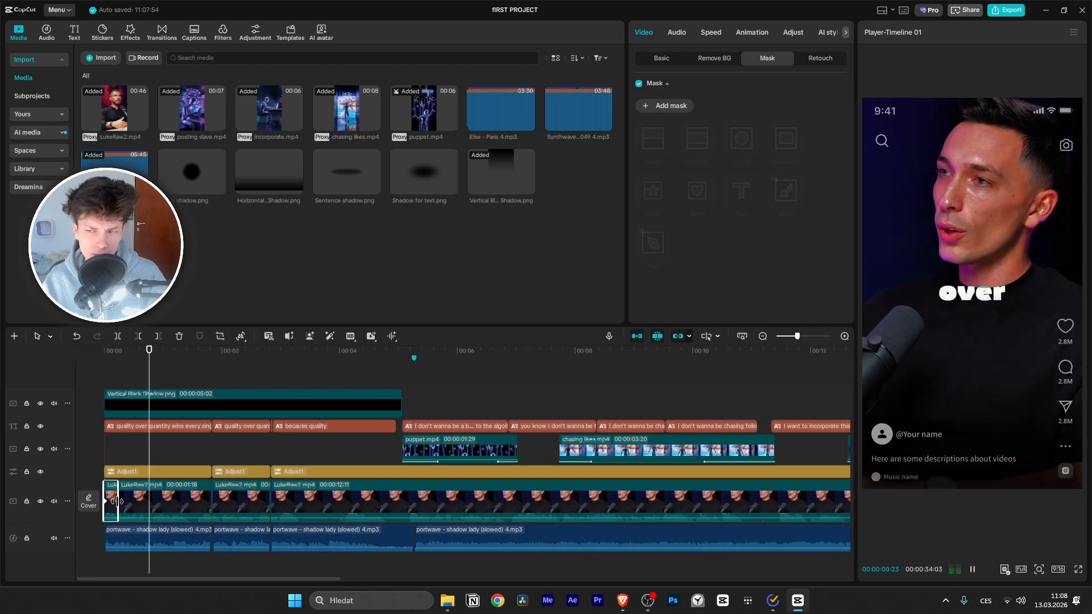
Step: Move the starting keyframe of the second LukeRaw2.mp4 clip slightly later and preview the zoom
{"action": "left_click", "coordinate": [161, 498]}
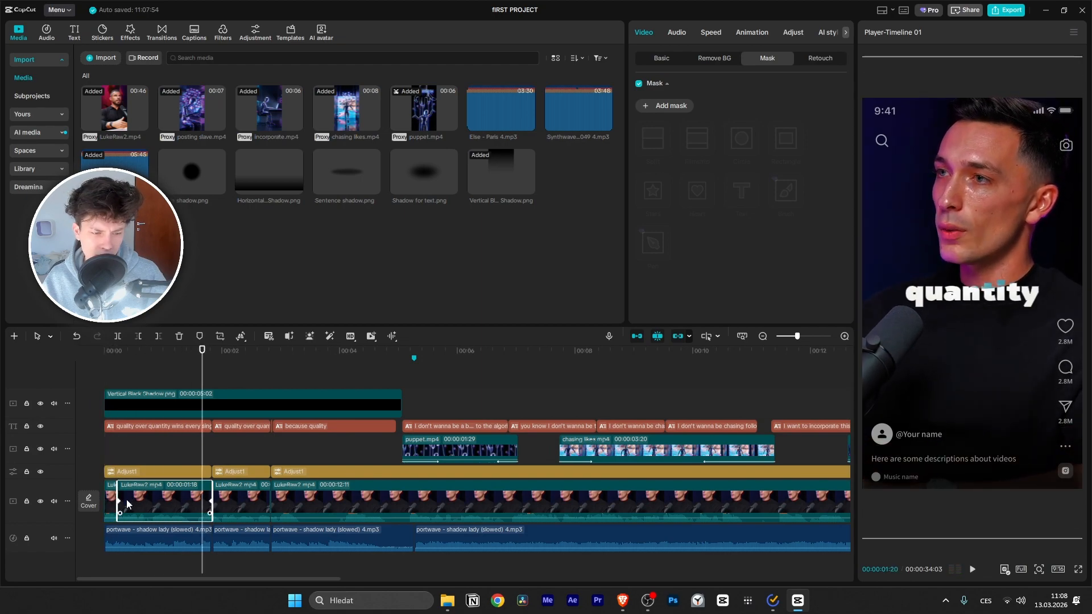
{"action": "left_click", "coordinate": [119, 504]}
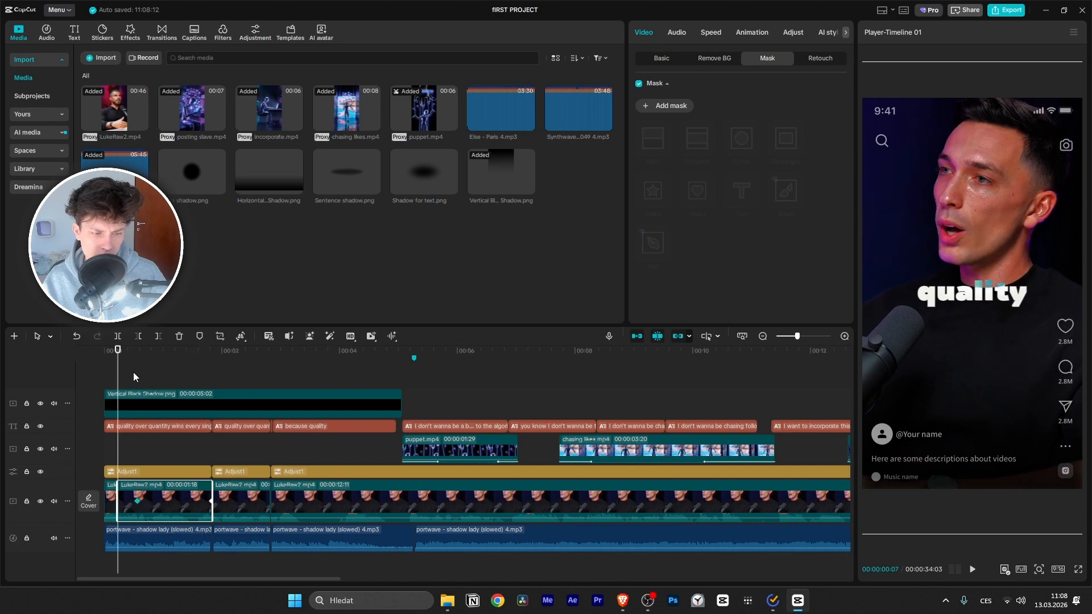
{"action": "key", "text": "space"}
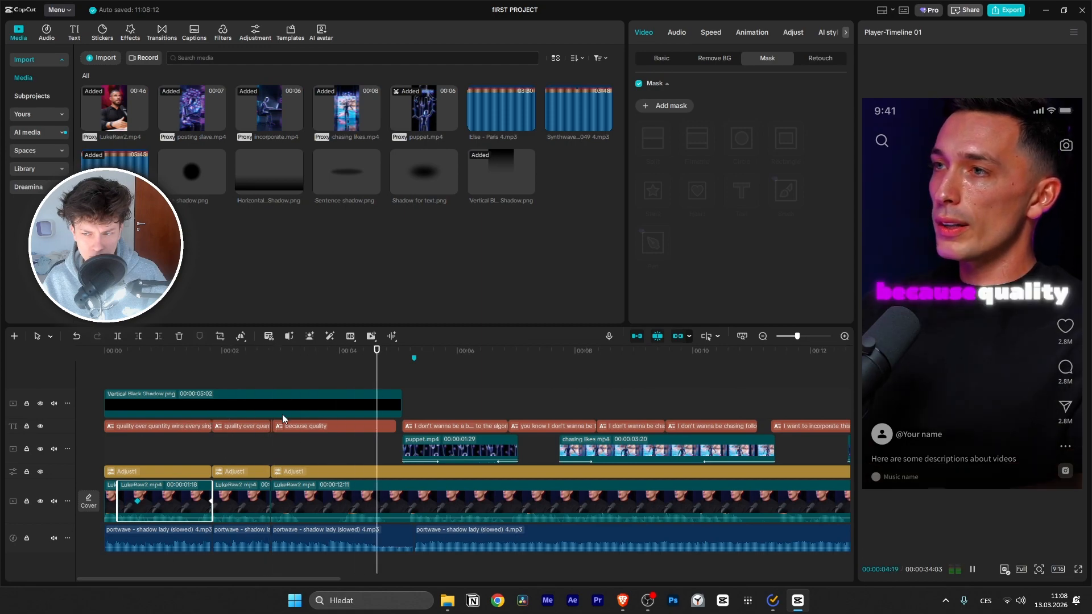
{"action": "key", "text": "space"}
{"action": "left_click_drag", "start_coordinate": [414, 353], "coordinate": [196, 409]}
{"action": "key", "text": "space"}
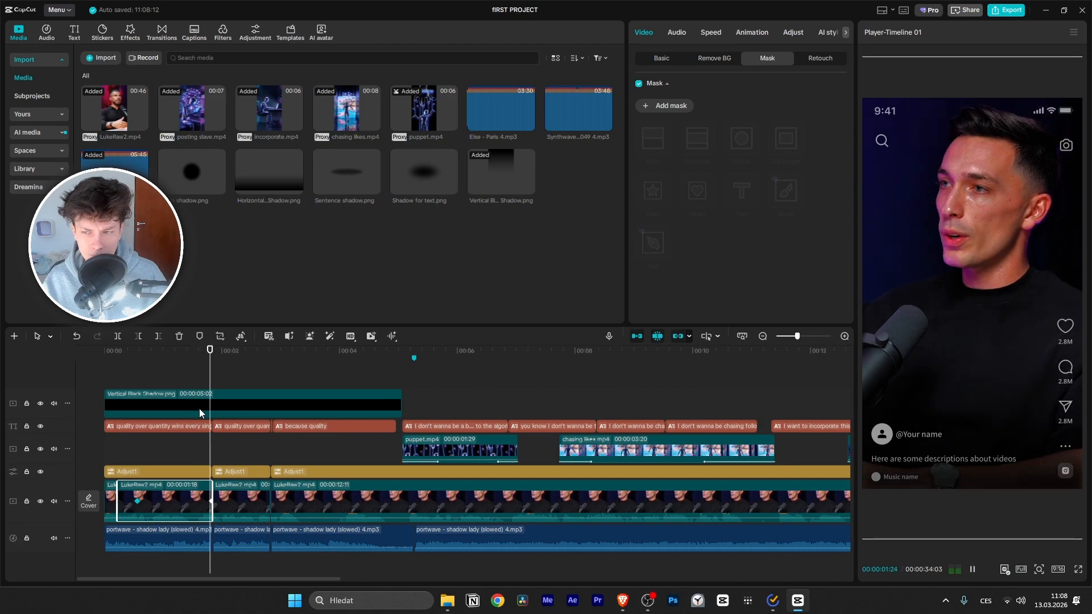
{"action": "key", "text": "space"}
Step: Keyframe the third LukeRaw2.mp4 clip's scale from 113% at its start (00:00:01:25) to 146% near its end (00:00:02:24)
{"action": "left_click_drag", "start_coordinate": [274, 367], "coordinate": [212, 388]}
{"action": "left_click", "coordinate": [235, 505]}
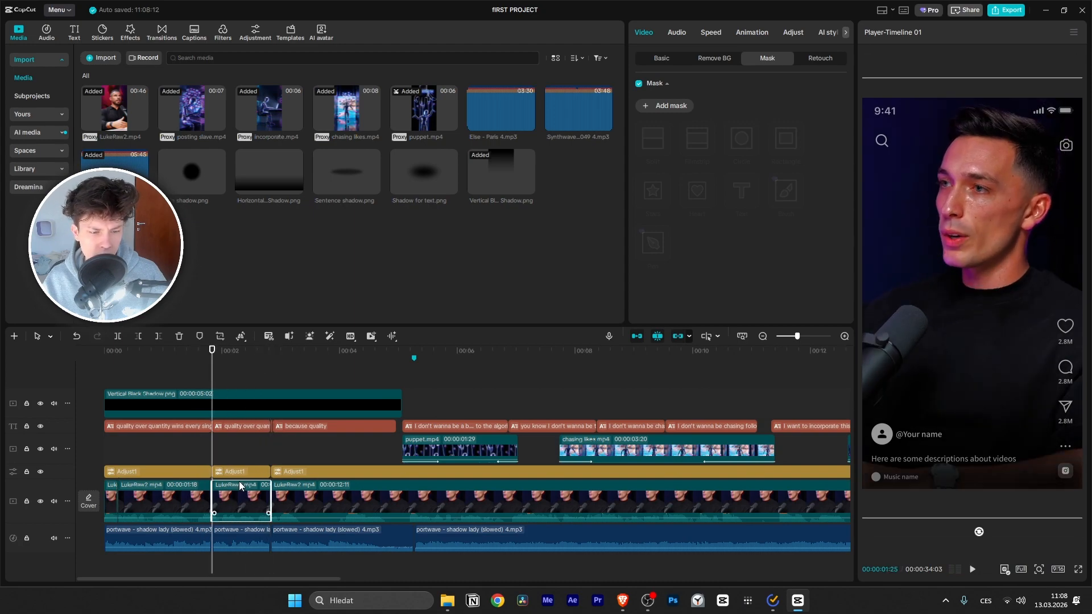
{"action": "left_click", "coordinate": [672, 34]}
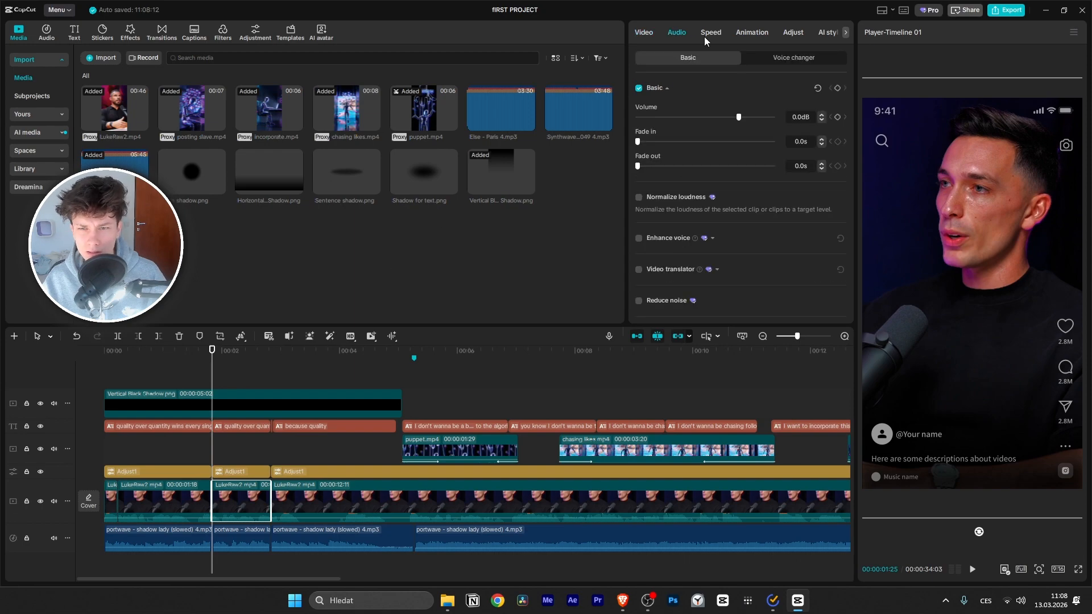
{"action": "left_click", "coordinate": [650, 35]}
{"action": "left_click", "coordinate": [665, 58]}
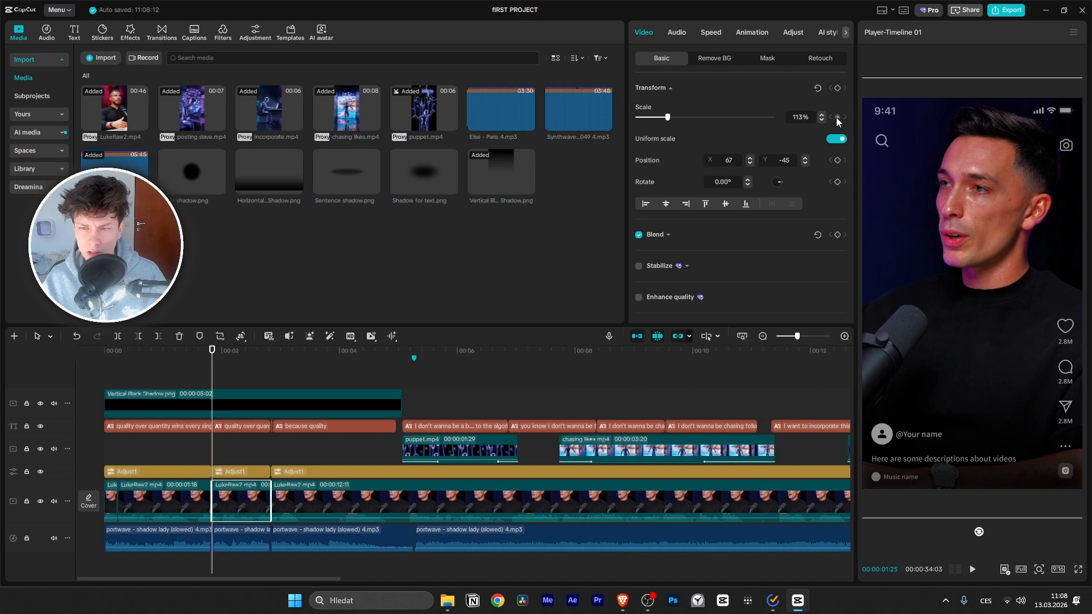
{"action": "key", "text": "space"}
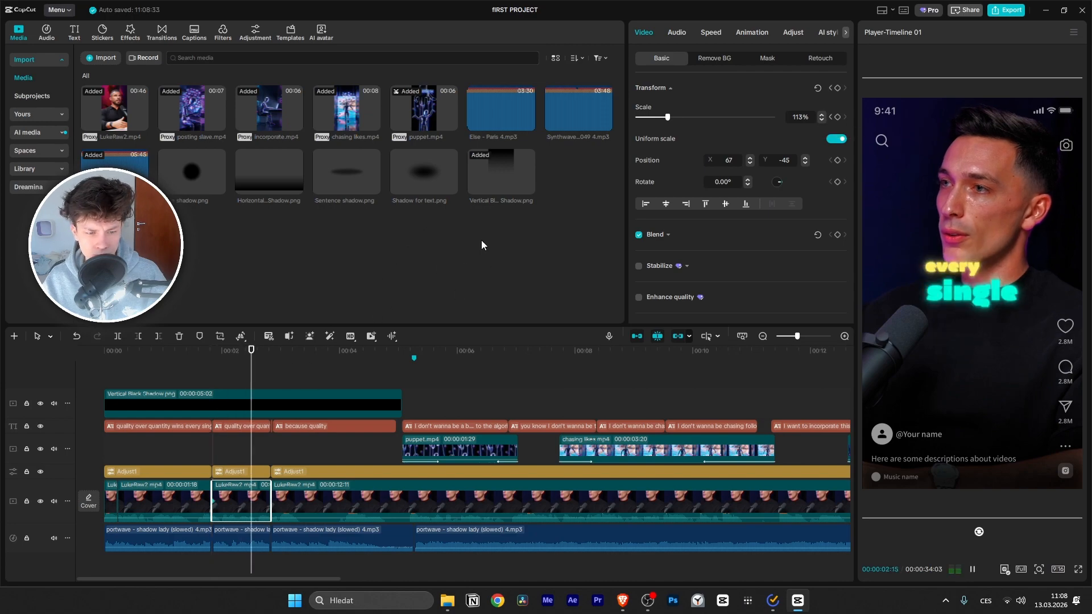
{"action": "left_click_drag", "start_coordinate": [667, 118], "coordinate": [676, 119]}
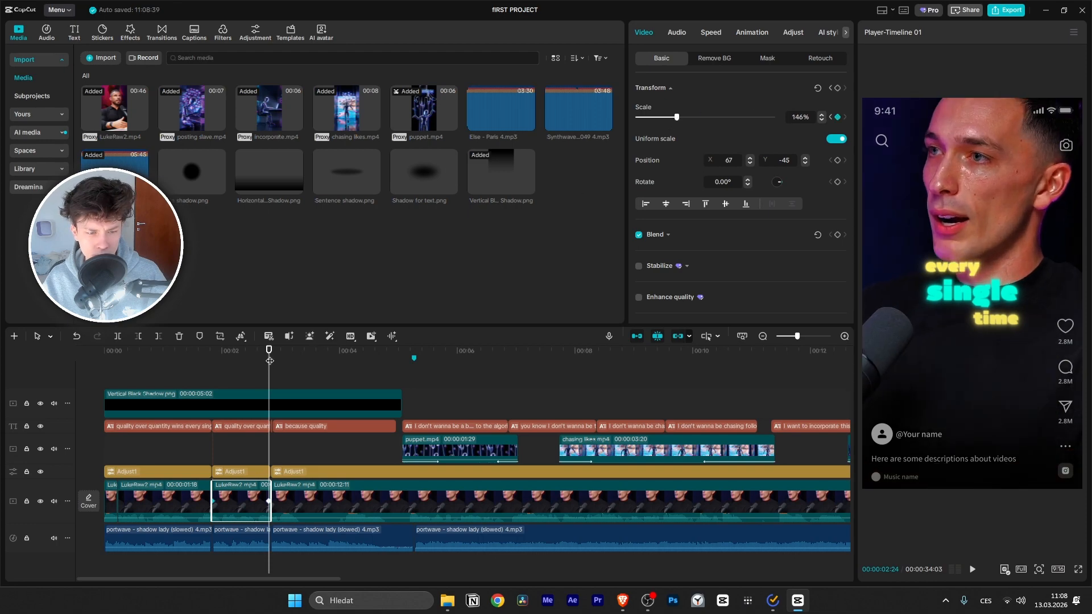
Step: Preview the third LukeRaw2.mp4 clip's zoom and move its starting scale keyframe later, toward the middle of the clip
{"action": "left_click_drag", "start_coordinate": [273, 356], "coordinate": [84, 387]}
{"action": "key", "text": "space"}
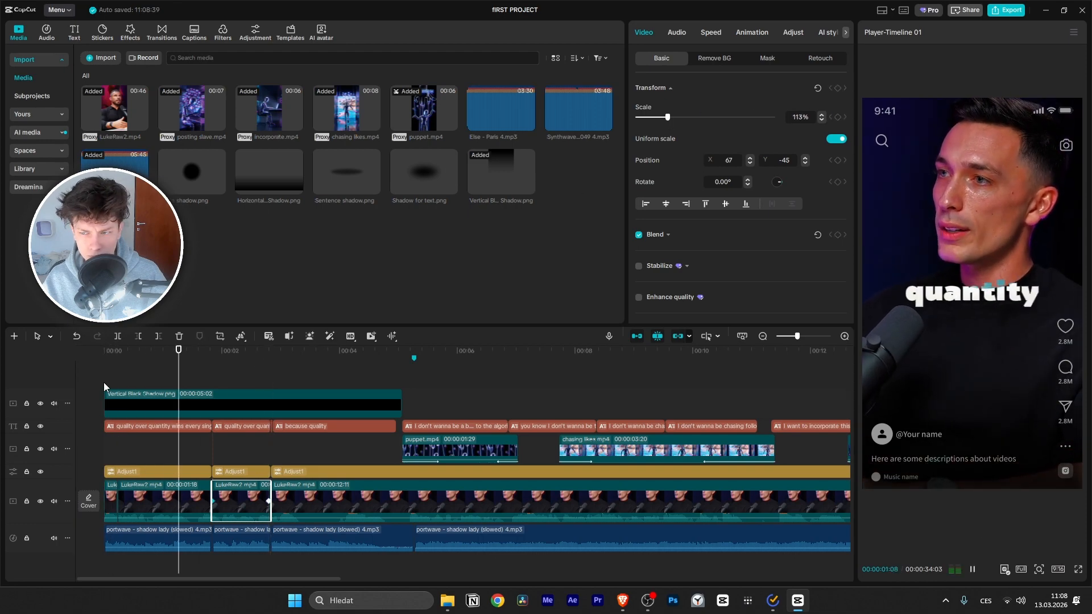
{"action": "key", "text": "space"}
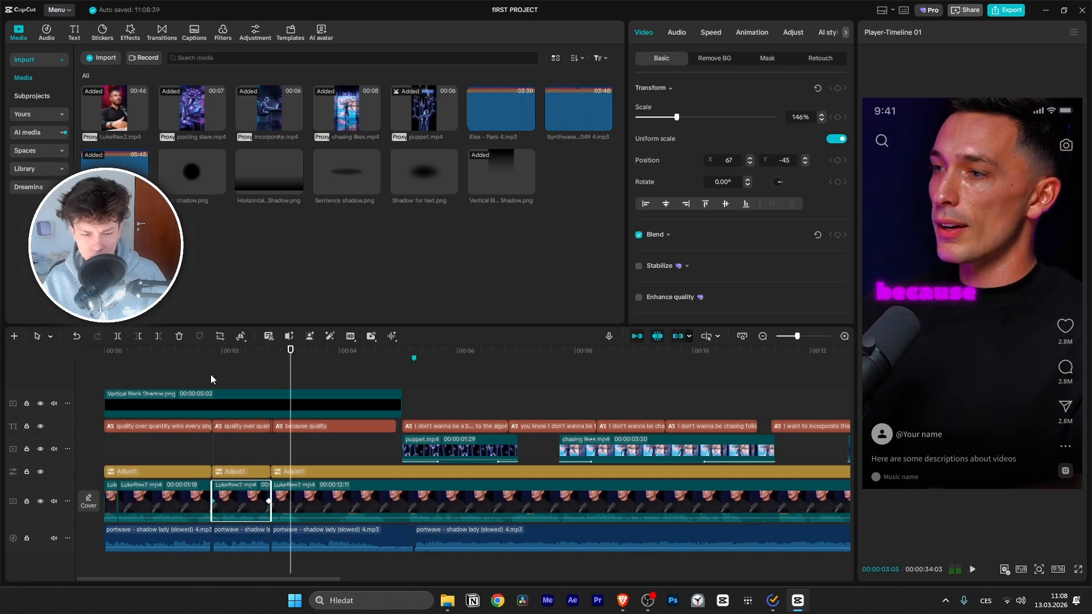
{"action": "left_click_drag", "start_coordinate": [290, 358], "coordinate": [178, 375]}
{"action": "key", "text": "space"}
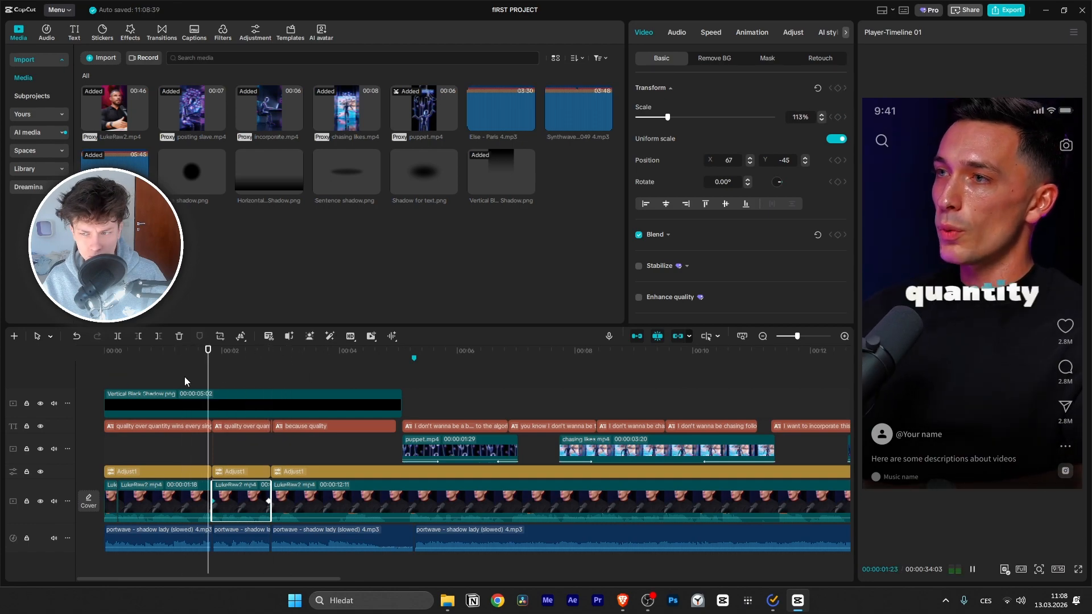
{"action": "left_click", "coordinate": [215, 505]}
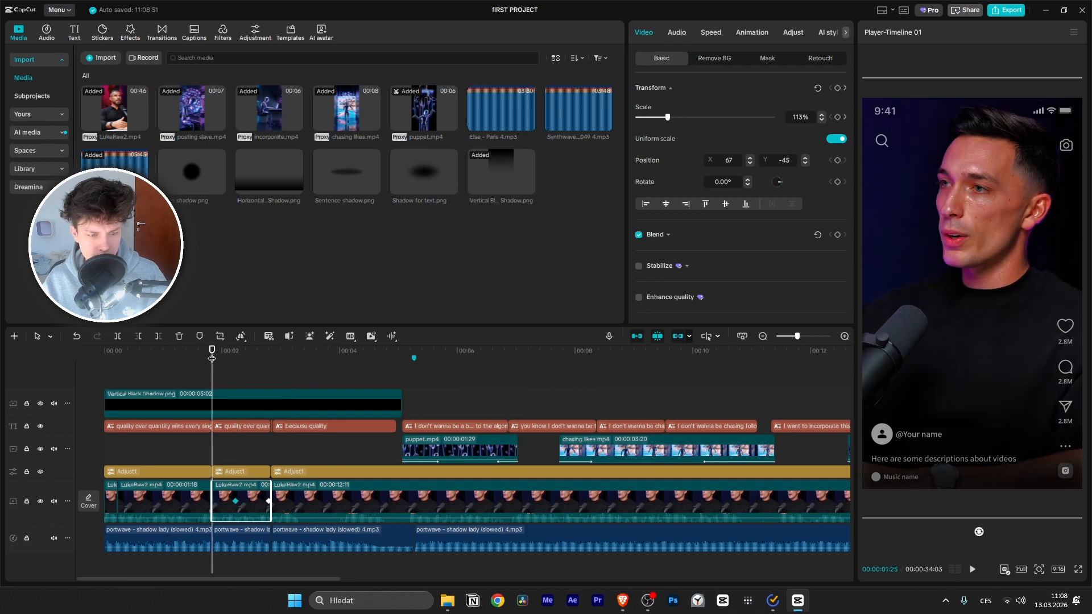
Step: Preview the third LukeRaw2.mp4 clip's zoom, try to trim the clip's end slightly shorter, and undo the trim
{"action": "key", "text": "space"}
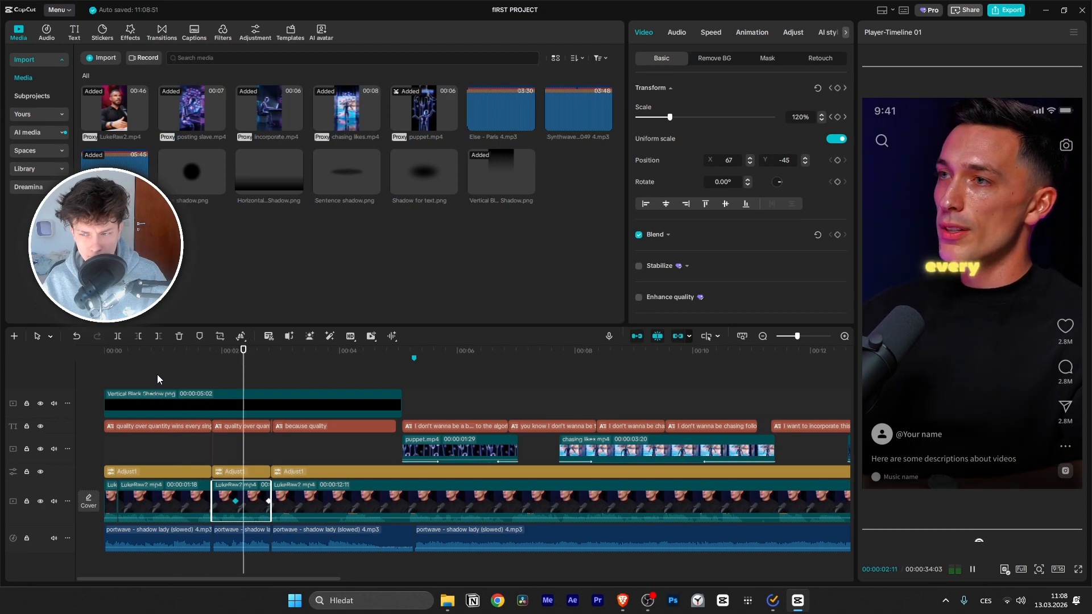
{"action": "key", "text": "space"}
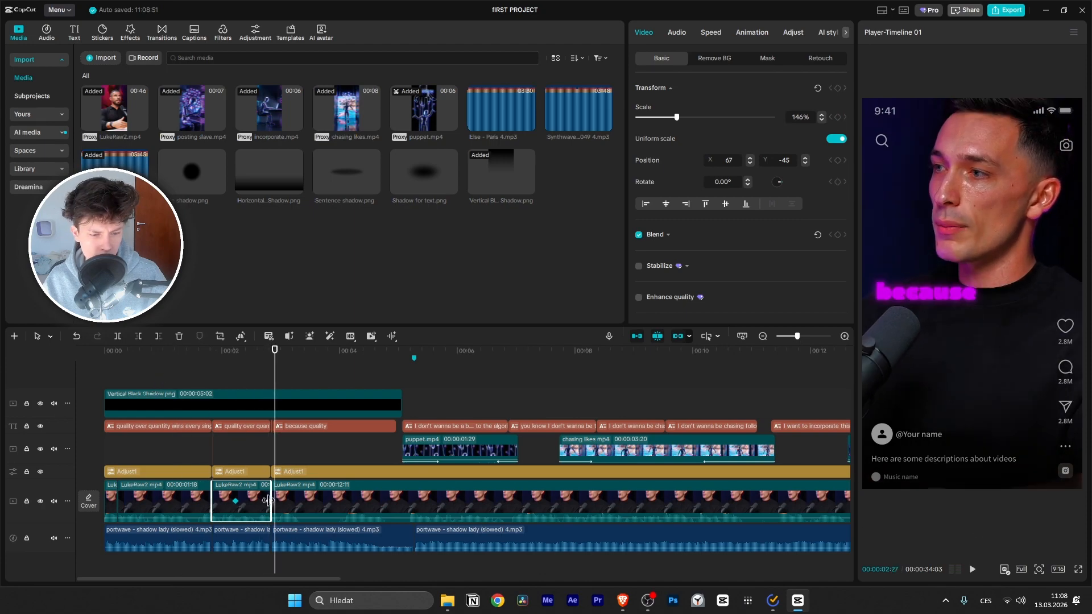
{"action": "left_click", "coordinate": [268, 498]}
{"action": "left_click_drag", "start_coordinate": [268, 498], "coordinate": [266, 498]}
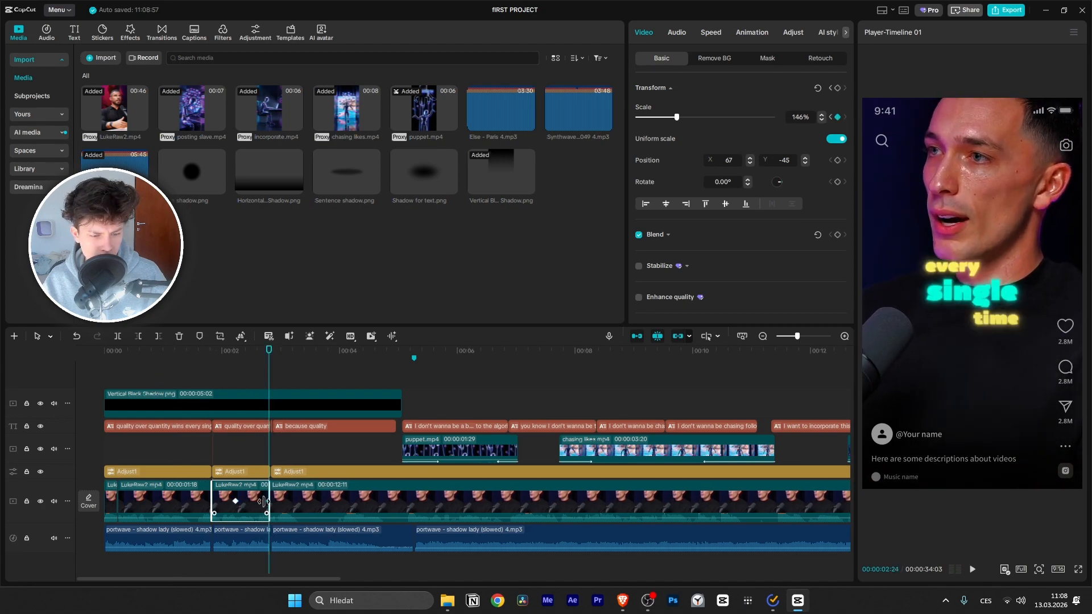
{"action": "key", "text": "ctrl+z"}
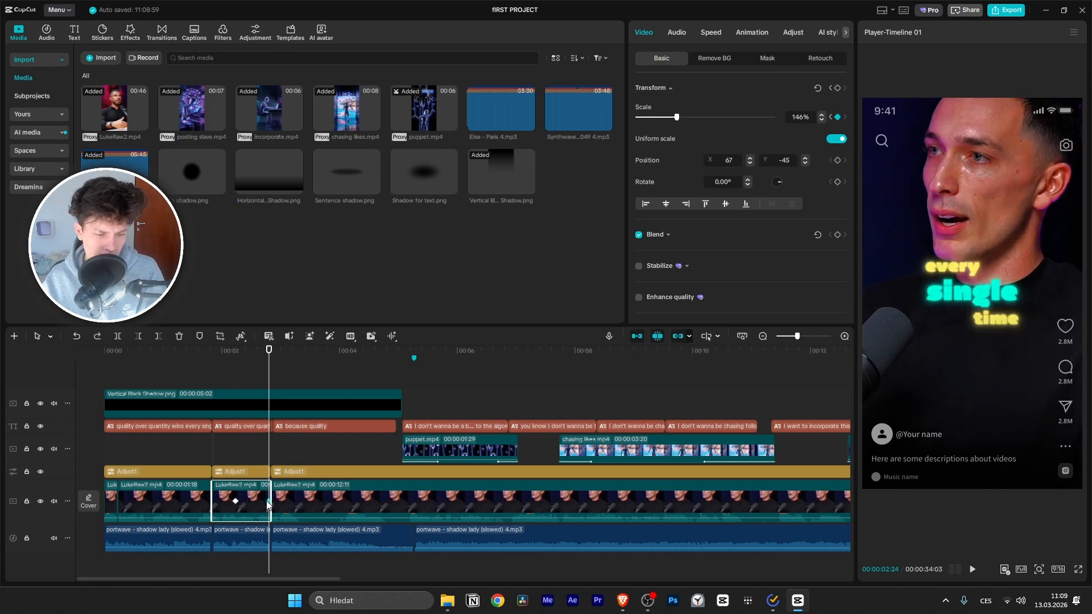
Step: Move both scale keyframes of the third LukeRaw2.mp4 clip earlier, placing the first just after the clip's start, and preview the zoom
{"action": "left_click_drag", "start_coordinate": [234, 501], "coordinate": [218, 502]}
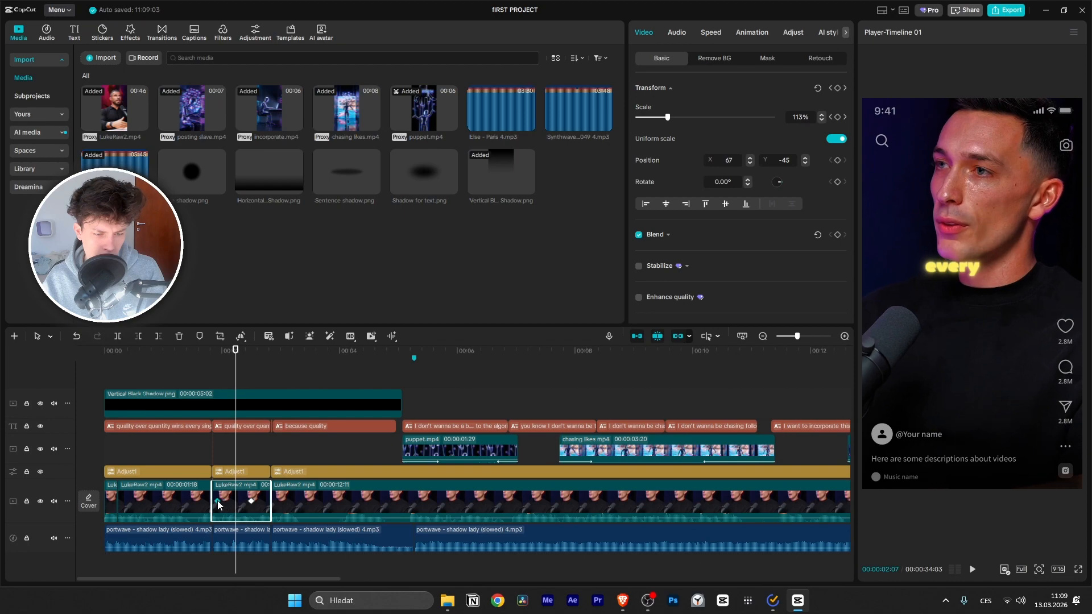
{"action": "key", "text": "space"}
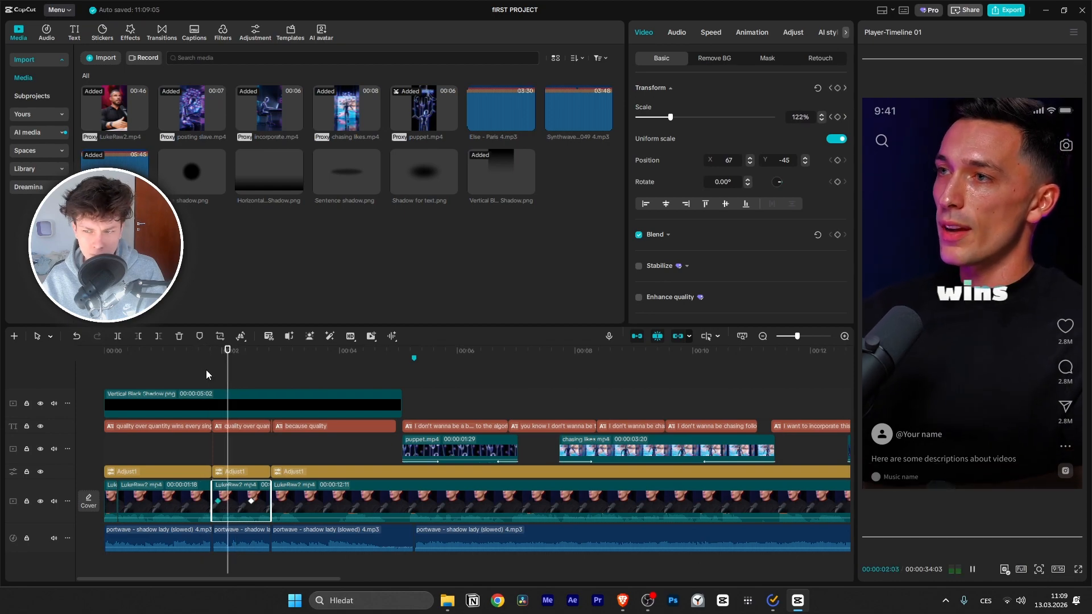
{"action": "key", "text": "space"}
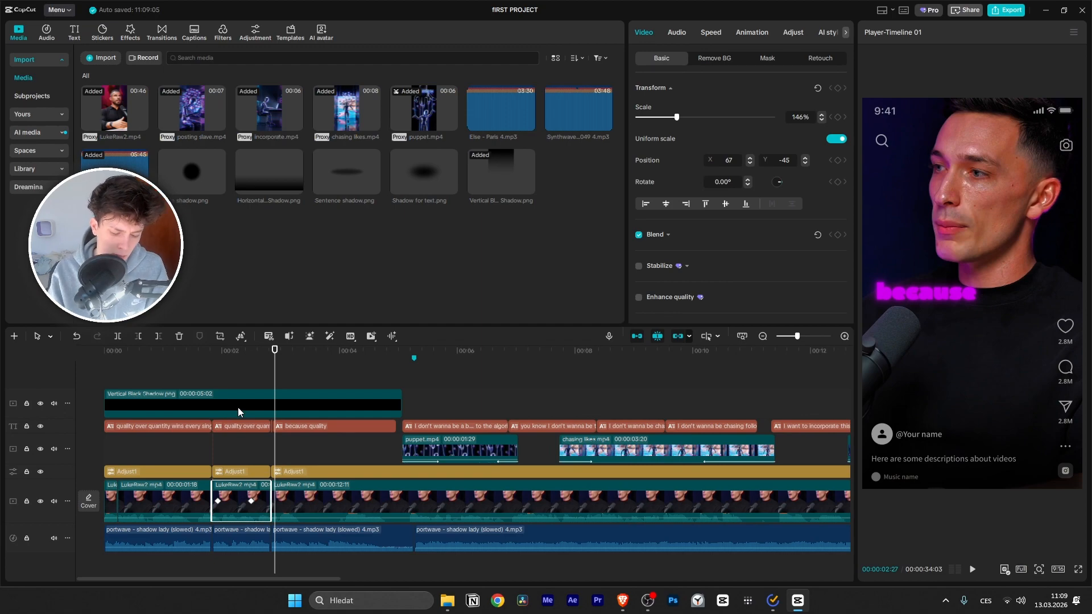
Step: Display the third LukeRaw2.mp4 clip's keyframe graph and expand its scale curve
{"action": "key", "text": "alt+k"}
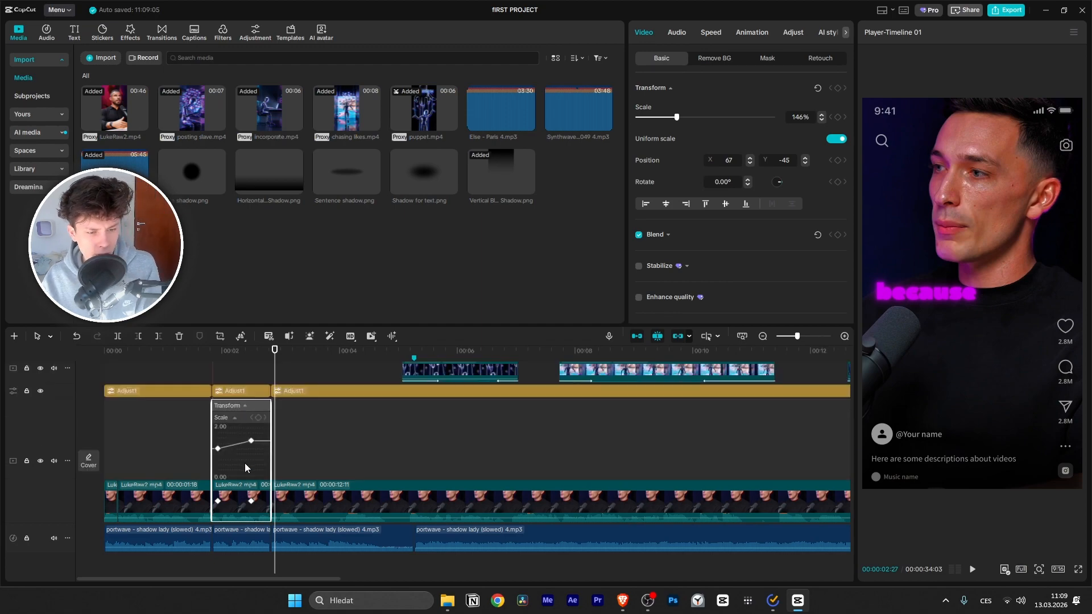
{"action": "left_click", "coordinate": [234, 417]}
{"action": "left_click", "coordinate": [235, 474]}
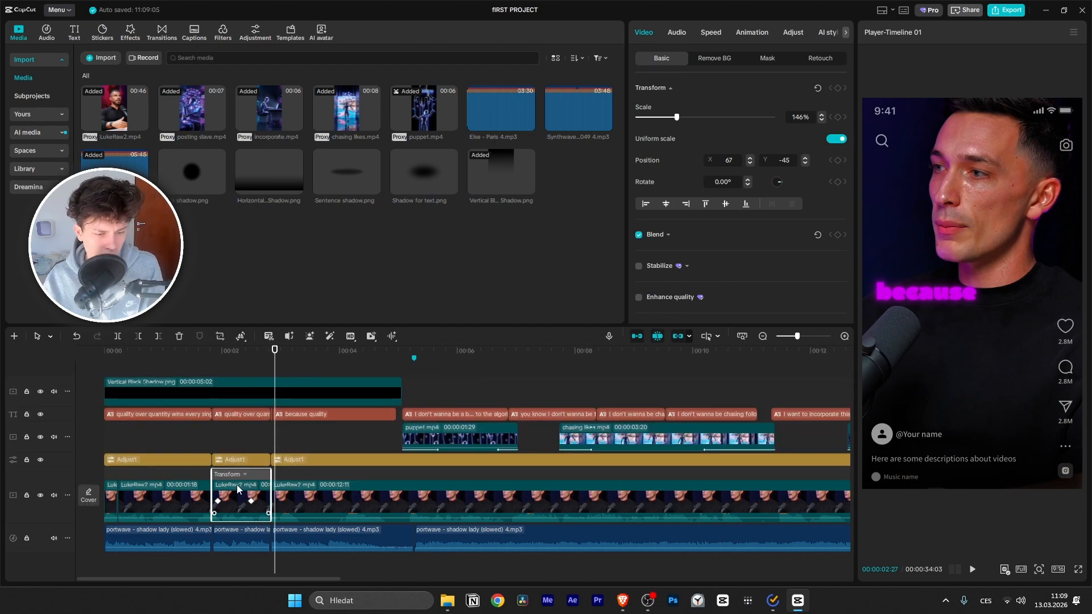
{"action": "left_click", "coordinate": [235, 417]}
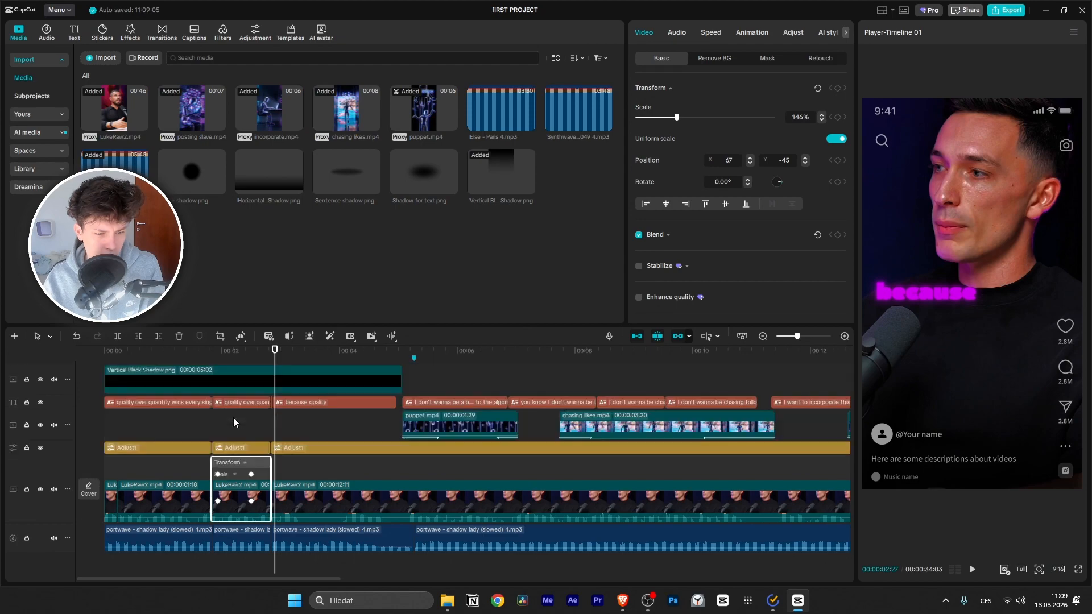
{"action": "left_click", "coordinate": [231, 474]}
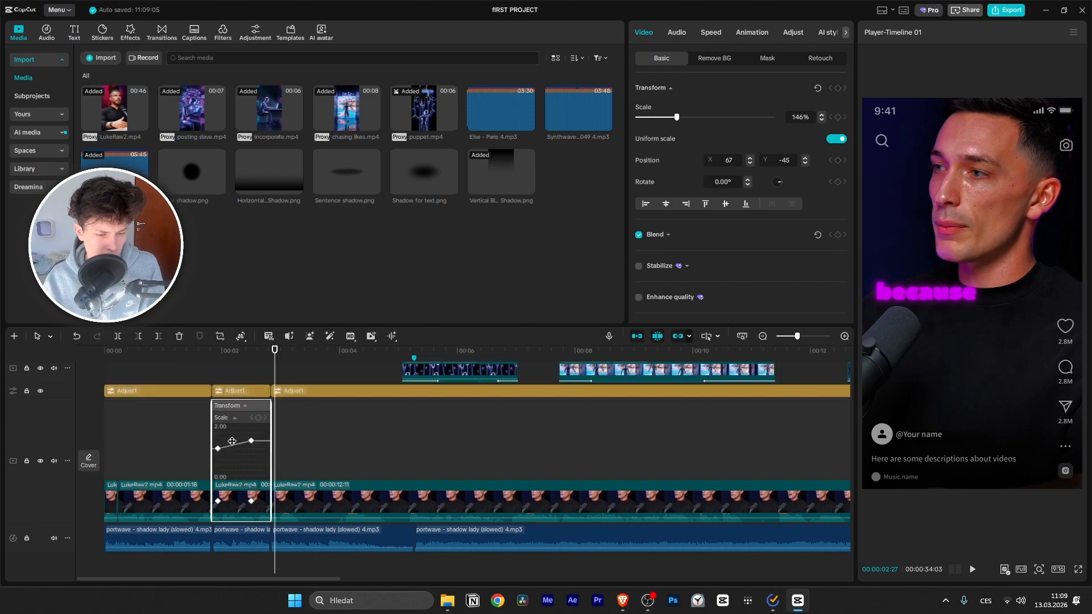
{"action": "scroll", "coordinate": [190, 429], "scroll_direction": "up", "scroll_amount": 3}
{"action": "scroll", "coordinate": [190, 429], "scroll_direction": "up", "scroll_amount": 1}
{"action": "left_click", "coordinate": [193, 417]}
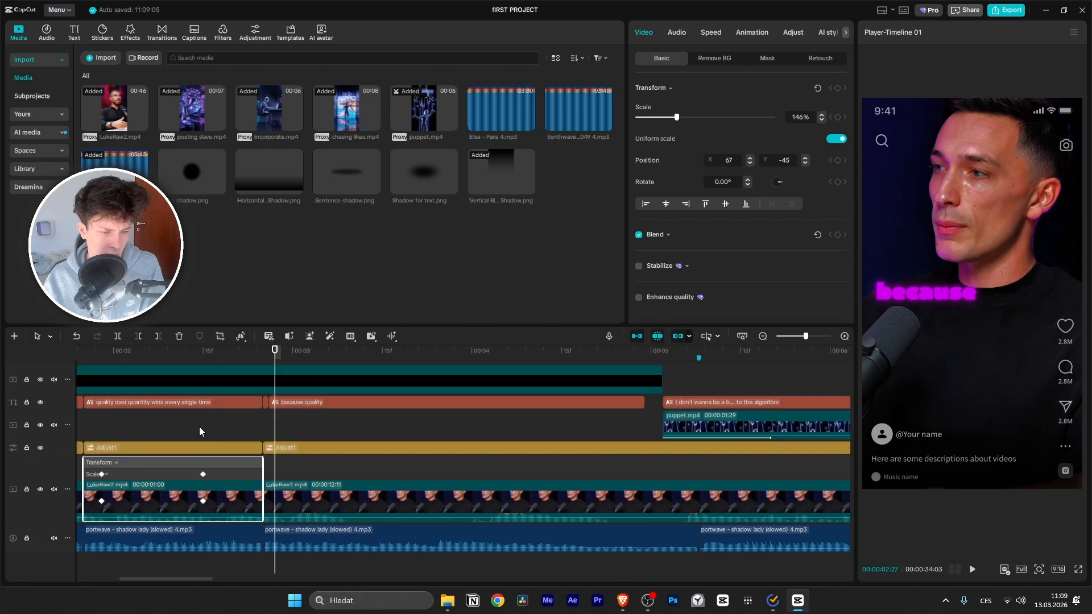
{"action": "left_click", "coordinate": [113, 463]}
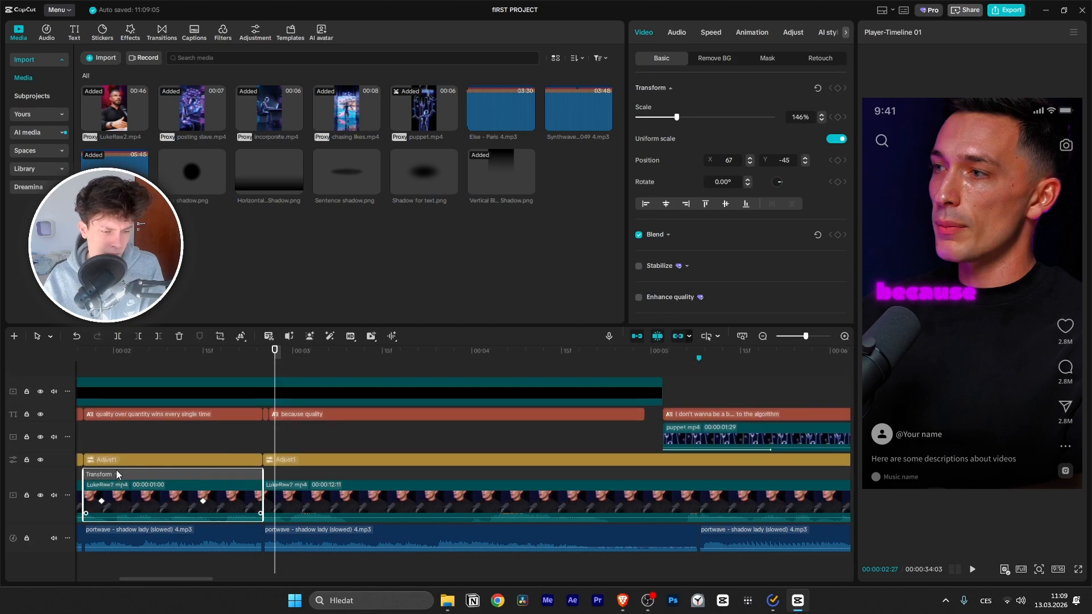
{"action": "left_click", "coordinate": [102, 475]}
Step: Apply the Linear preset curve between the third LukeRaw2.mp4 clip's scale keyframes and preview the zoom
{"action": "left_click", "coordinate": [194, 417]}
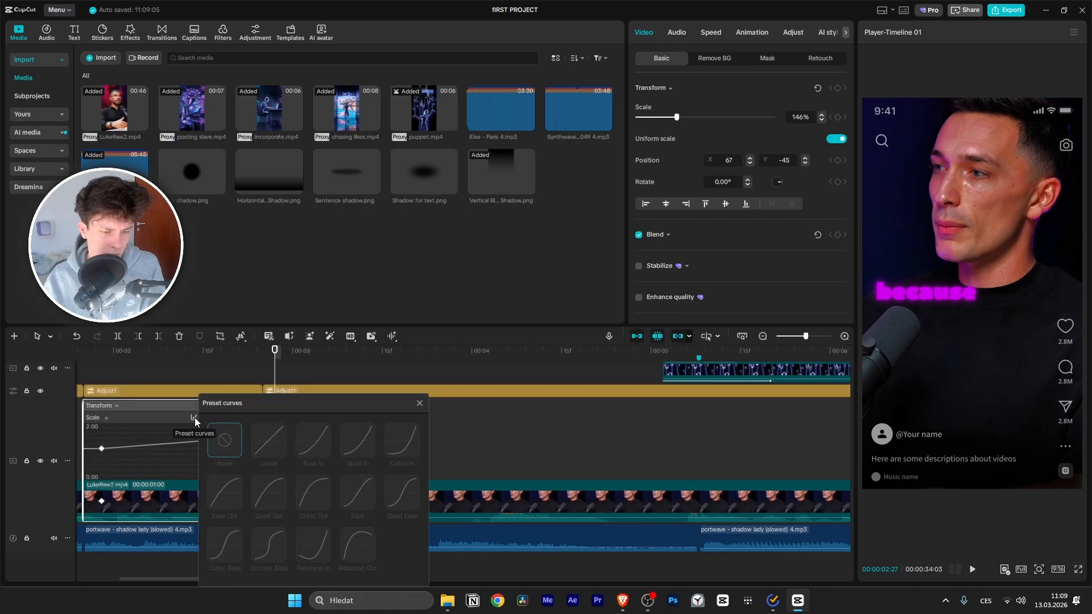
{"action": "left_click", "coordinate": [166, 447]}
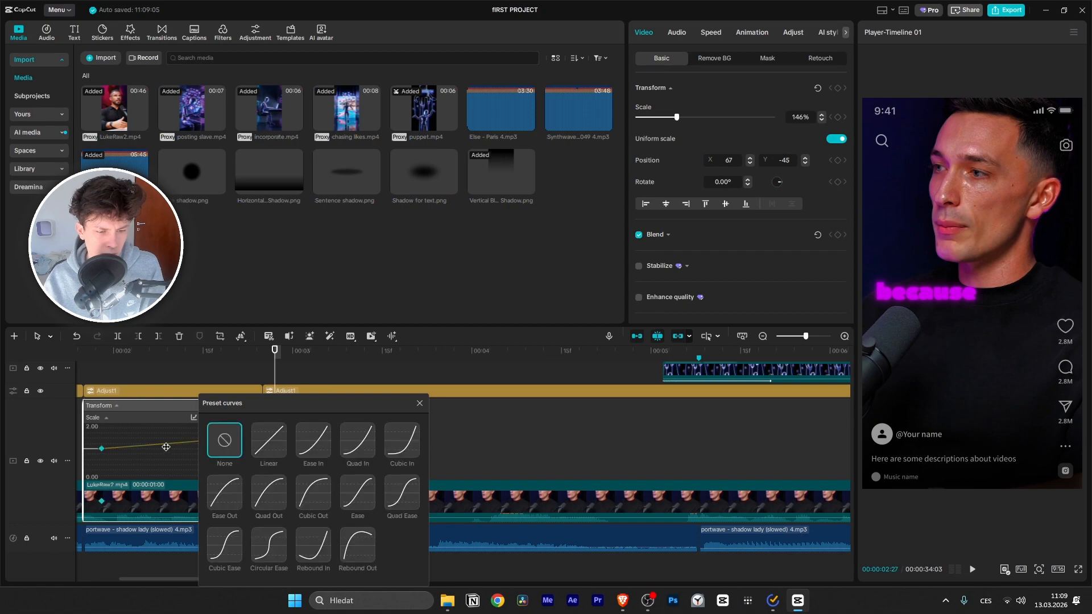
{"action": "left_click", "coordinate": [258, 437]}
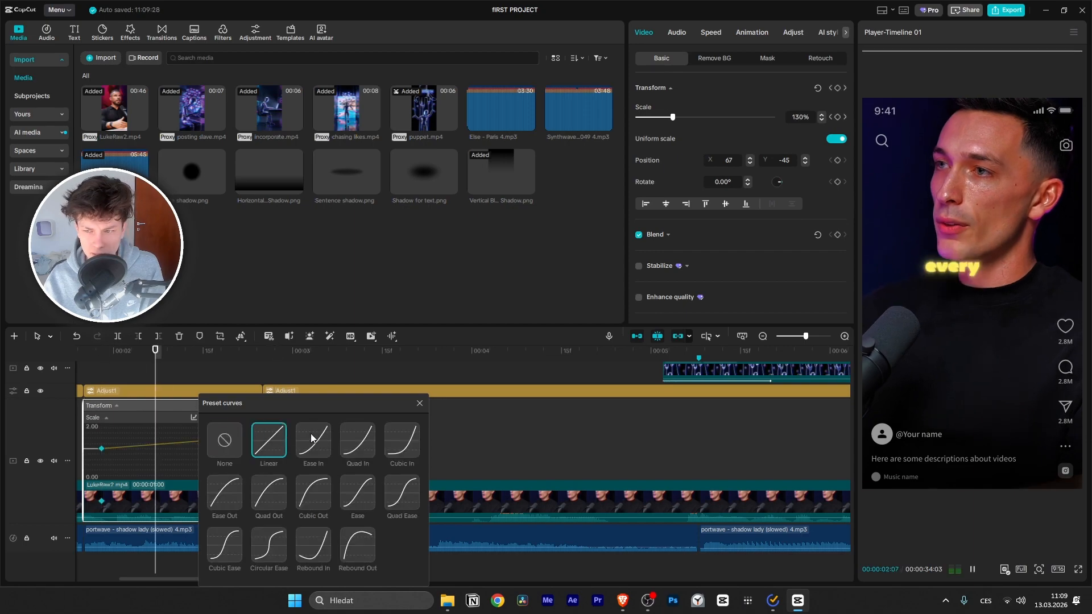
{"action": "left_click", "coordinate": [420, 403]}
{"action": "left_click_drag", "start_coordinate": [353, 360], "coordinate": [194, 385]}
{"action": "key", "text": "space"}
{"action": "key", "text": "space"}
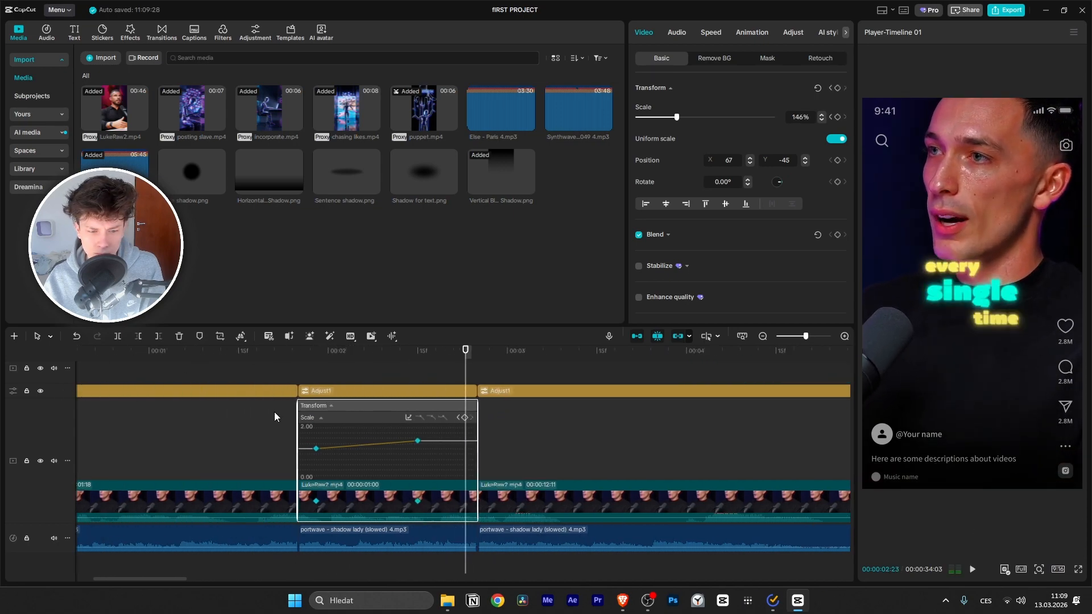
Step: Move the third LukeRaw2.mp4 clip's first scale keyframe to the very start of the clip and replay the zoom
{"action": "left_click", "coordinate": [317, 504]}
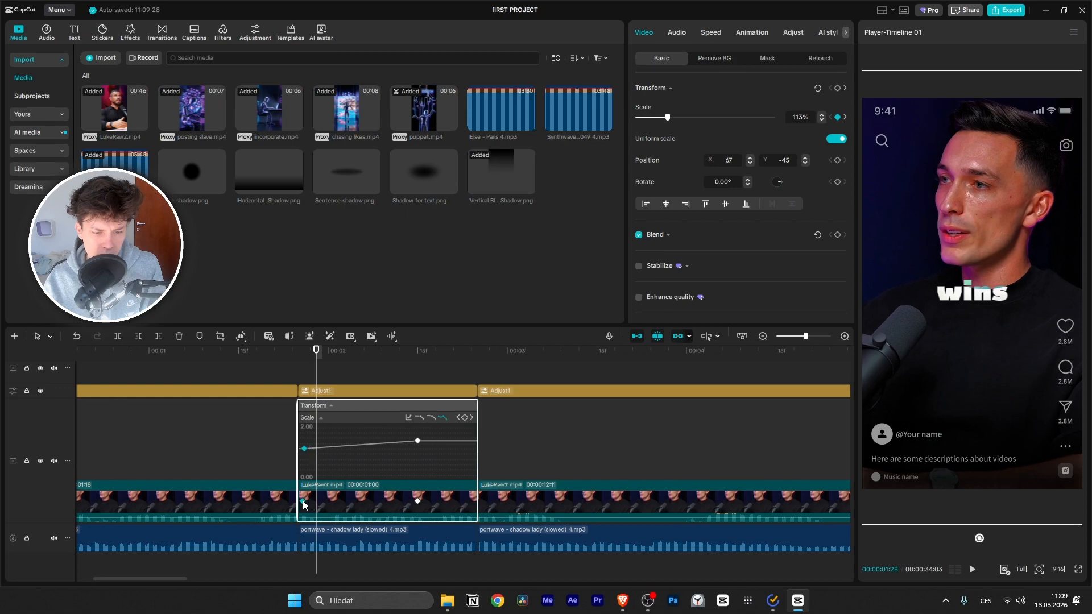
{"action": "left_click", "coordinate": [186, 355]}
{"action": "key", "text": "space"}
{"action": "key", "text": "space"}
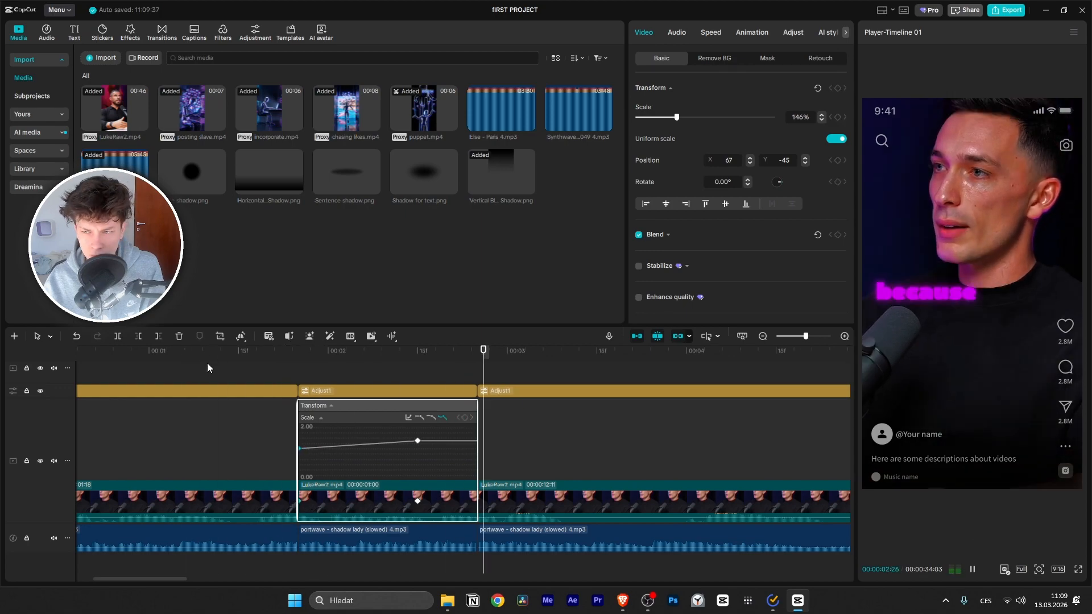
{"action": "left_click_drag", "start_coordinate": [514, 352], "coordinate": [113, 358]}
{"action": "key", "text": "space"}
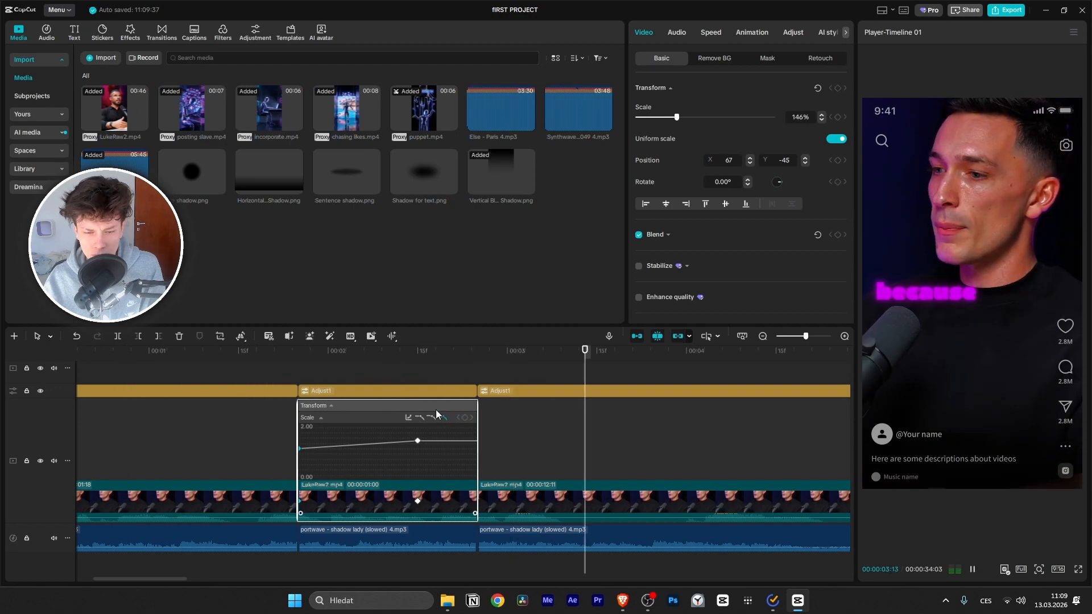
Step: Collapse the third LukeRaw2.mp4 clip's scale graph and preview the short into the chasing likes.mp4 section
{"action": "scroll", "coordinate": [451, 419], "scroll_direction": "down", "scroll_amount": 5}
{"action": "scroll", "coordinate": [452, 419], "scroll_direction": "down", "scroll_amount": 3}
{"action": "key", "text": "space"}
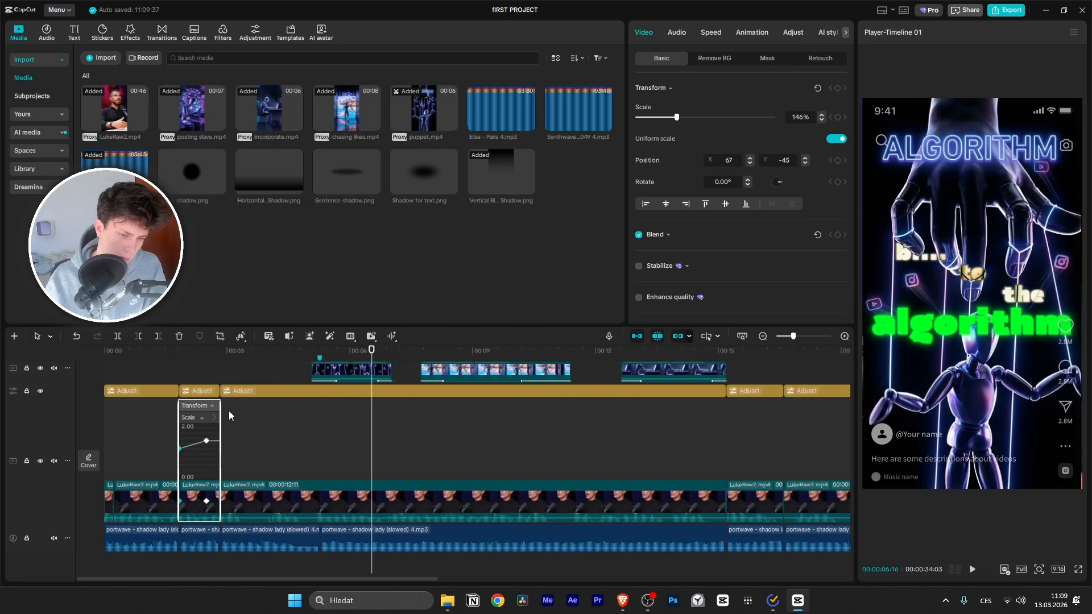
{"action": "left_click", "coordinate": [208, 408]}
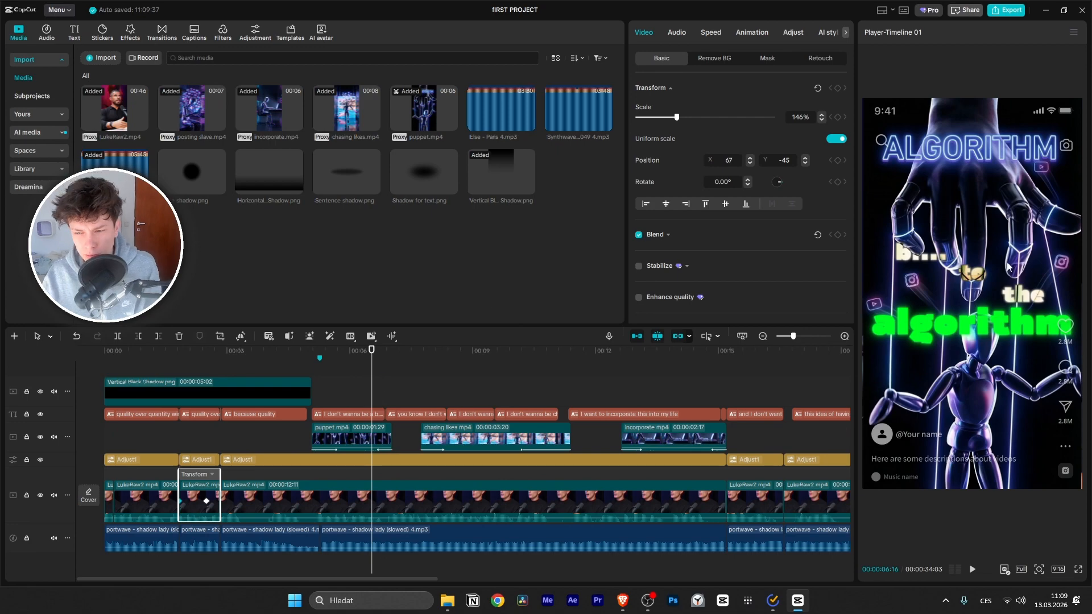
{"action": "key", "text": "space"}
{"action": "key", "text": "space"}
Step: Duplicate the Vertical Black Shadow overlay into the gaps before and after chasing likes.mp4, fitting each copy to its gap
{"action": "left_click", "coordinate": [294, 390]}
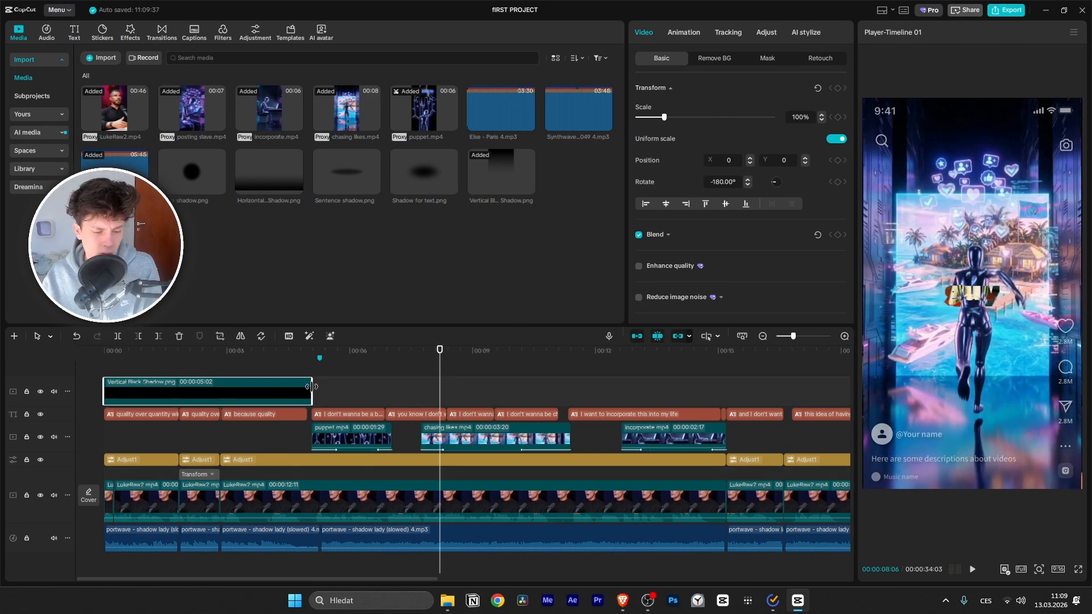
{"action": "mouse_move", "coordinate": [312, 390]}
{"action": "left_mouse_down"}
{"action": "mouse_move", "coordinate": [324, 390]}
{"action": "mouse_move", "coordinate": [312, 392]}
{"action": "left_mouse_up"}
{"action": "left_click_drag", "start_coordinate": [205, 397], "coordinate": [498, 394]}
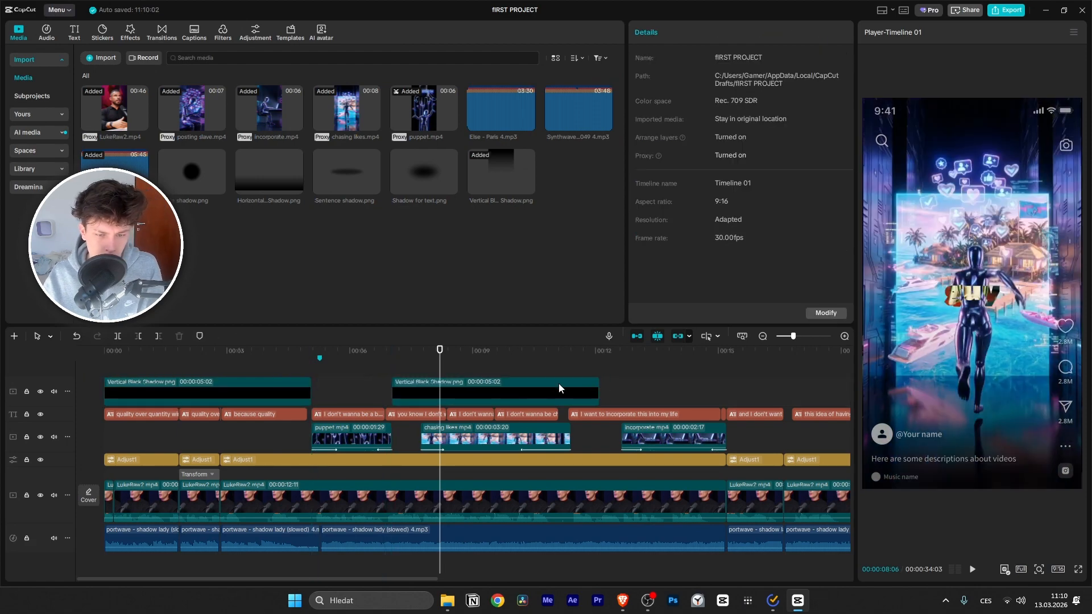
{"action": "left_click_drag", "start_coordinate": [597, 390], "coordinate": [622, 390]}
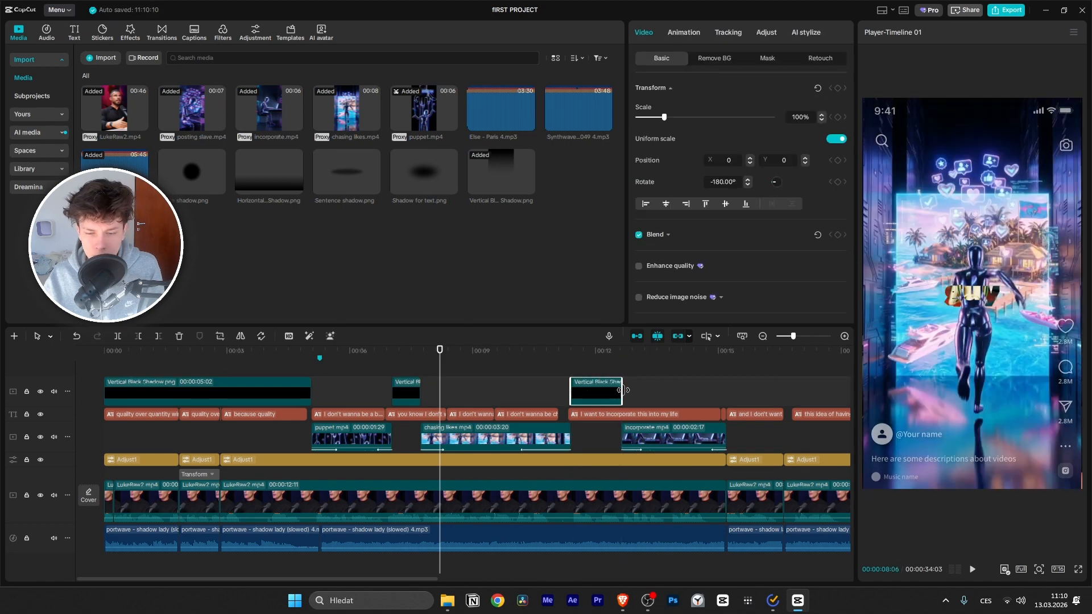
Step: Place another Vertical Black Shadow copy directly after posting slave.mp4 and extend it to a duration of 00:00:04:03
{"action": "left_click_drag", "start_coordinate": [751, 394], "coordinate": [751, 392]}
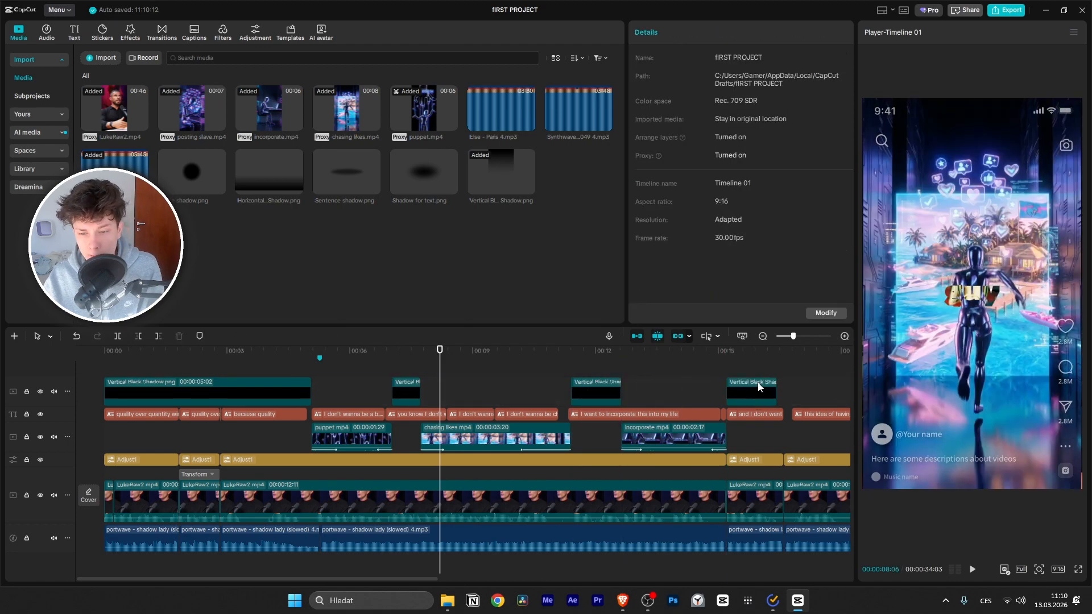
{"action": "scroll", "coordinate": [705, 395], "scroll_direction": "down", "scroll_amount": 2}
{"action": "scroll", "coordinate": [689, 396], "scroll_direction": "down", "scroll_amount": 1}
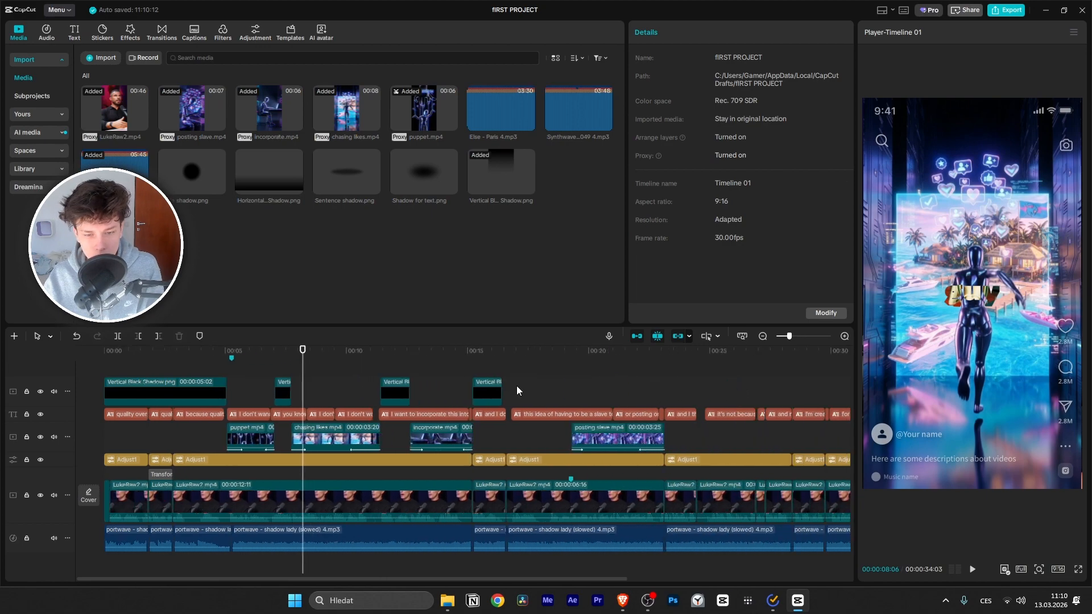
{"action": "left_click_drag", "start_coordinate": [500, 396], "coordinate": [735, 398]}
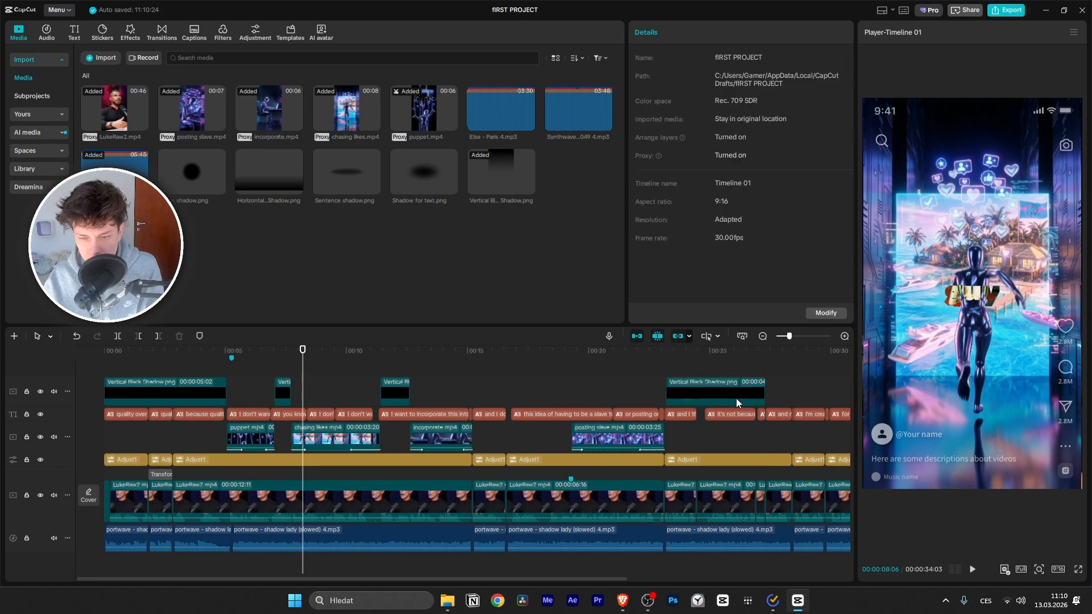
Step: Select the shadow overlay after posting slave.mp4 and play that talking-head section to check the shadow behind the captions
{"action": "scroll", "coordinate": [714, 395], "scroll_direction": "up", "scroll_amount": 3}
{"action": "scroll", "coordinate": [714, 395], "scroll_direction": "left", "scroll_amount": 5}
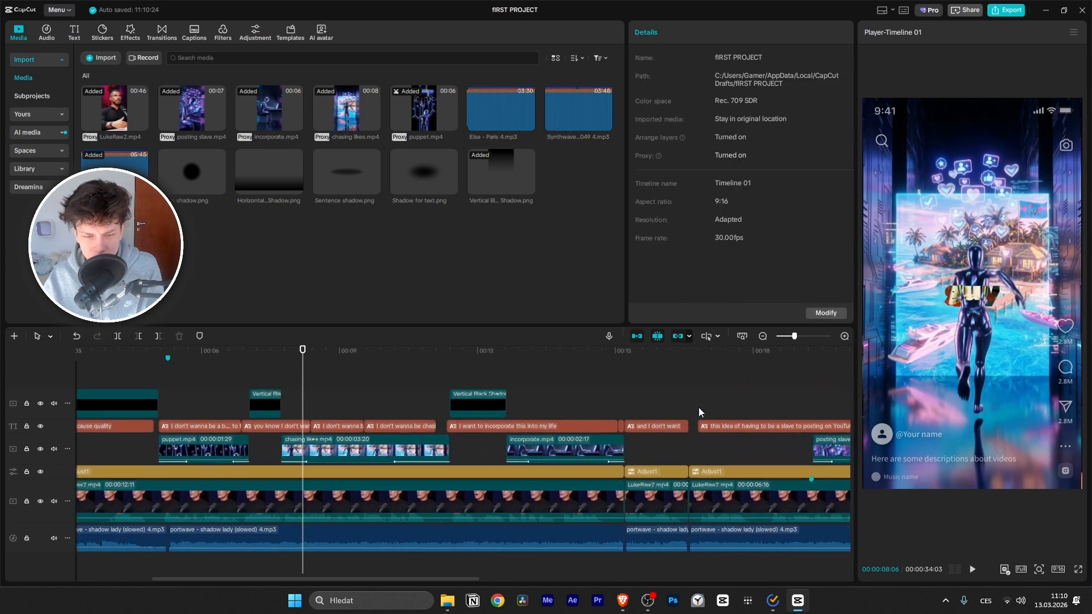
{"action": "scroll", "coordinate": [517, 484], "scroll_direction": "right", "scroll_amount": 15}
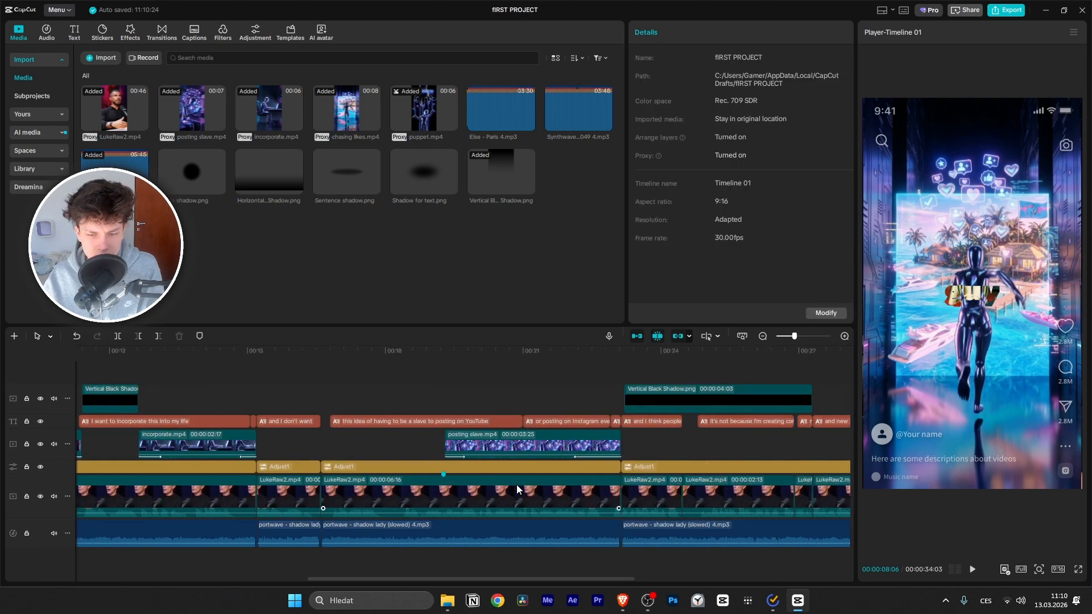
{"action": "left_click_drag", "start_coordinate": [528, 406], "coordinate": [523, 407]}
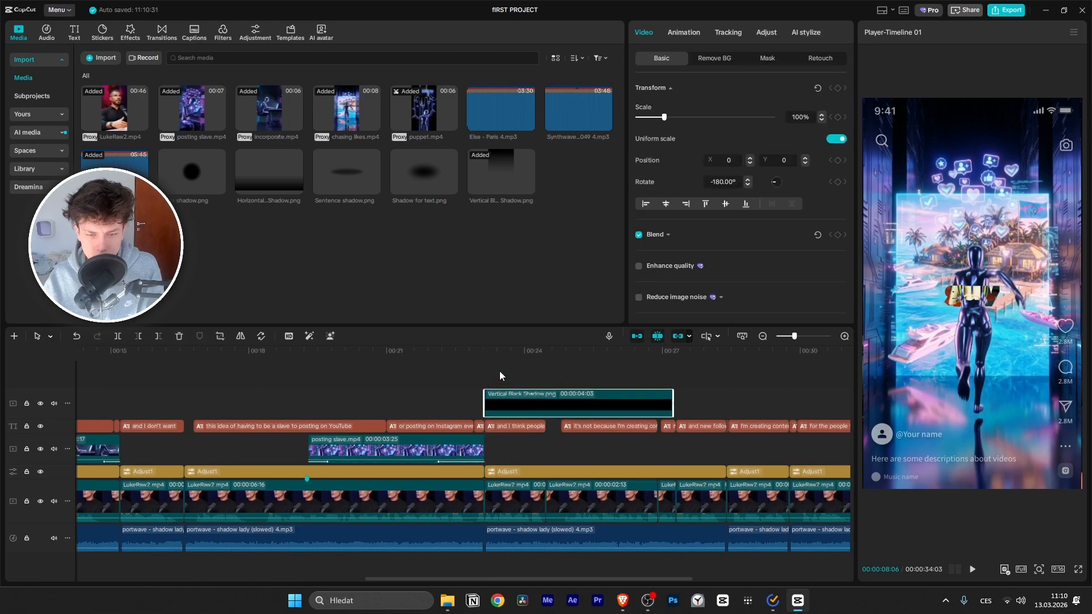
{"action": "left_click", "coordinate": [458, 353]}
{"action": "key", "text": "space"}
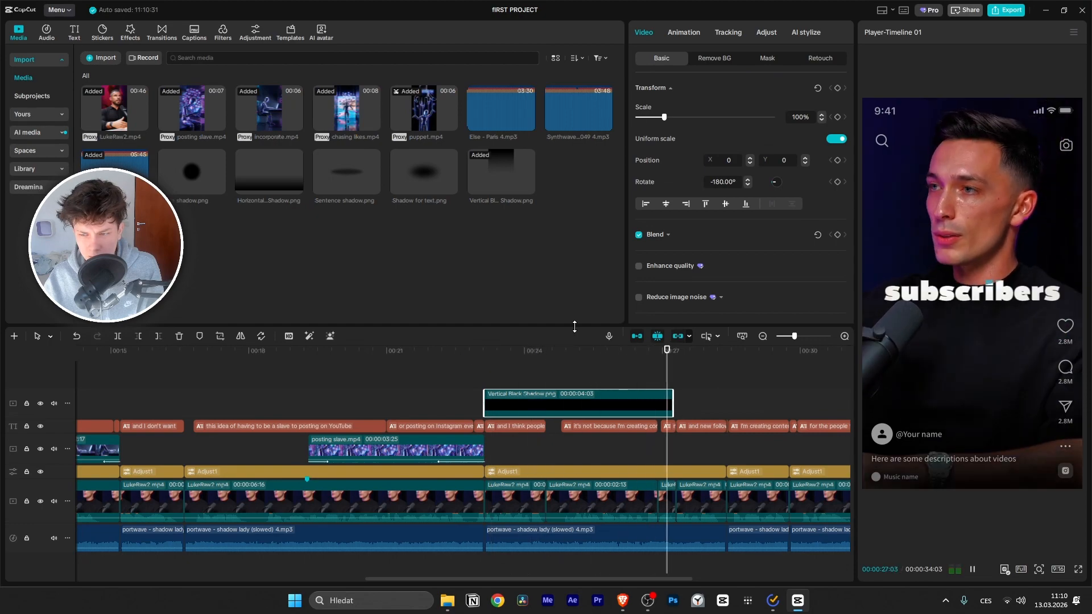
{"action": "key", "text": "space"}
Step: Extend the last Vertical Black Shadow overlay to 00:00:10:28 so it reaches the end of the short, and preview the ending
{"action": "scroll", "coordinate": [700, 391], "scroll_direction": "down", "scroll_amount": 5}
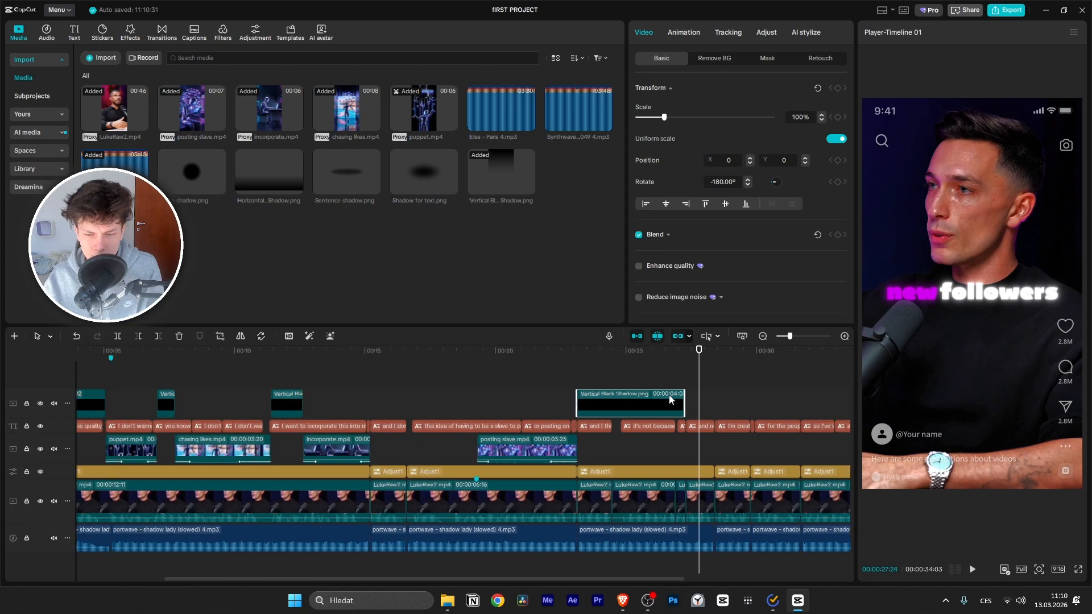
{"action": "left_click_drag", "start_coordinate": [529, 389], "coordinate": [634, 399]}
{"action": "key", "text": "space"}
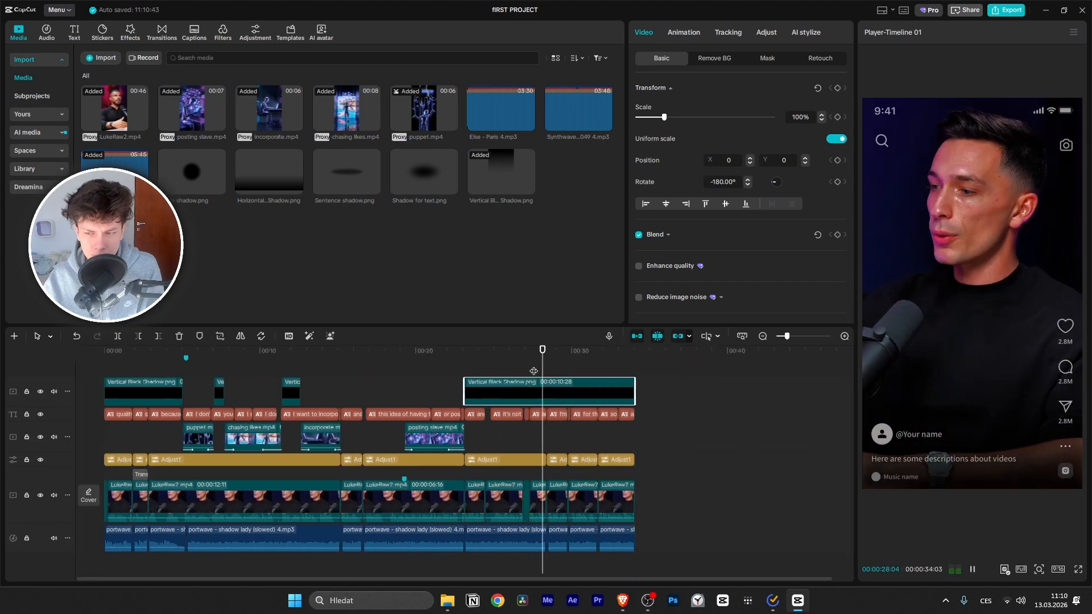
{"action": "scroll", "coordinate": [594, 383], "scroll_direction": "up", "scroll_amount": 3}
{"action": "scroll", "coordinate": [594, 388], "scroll_direction": "up", "scroll_amount": 3}
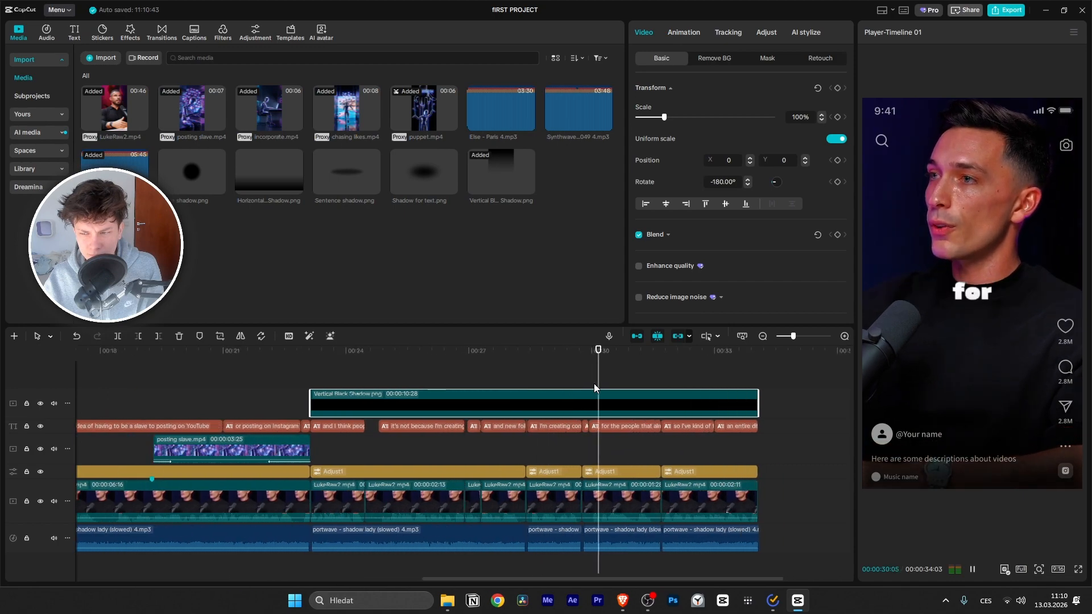
Step: Play the ending of the short, then return to the start and replay the opening talking-head section to check the shadow overlays
{"action": "scroll", "coordinate": [600, 385], "scroll_direction": "up", "scroll_amount": 2}
{"action": "scroll", "coordinate": [600, 385], "scroll_direction": "down", "scroll_amount": 2}
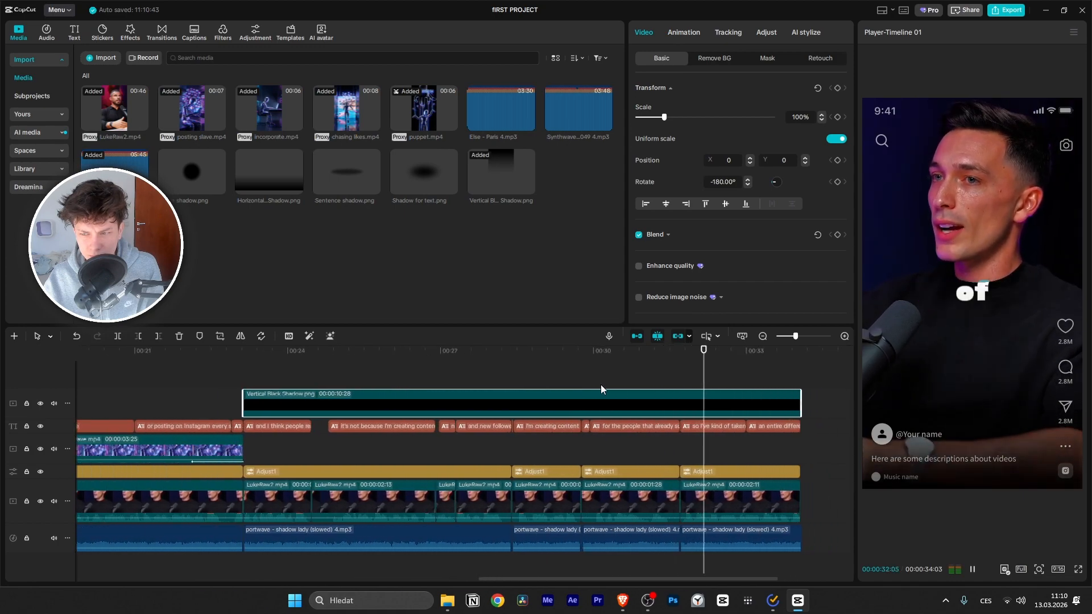
{"action": "scroll", "coordinate": [601, 384], "scroll_direction": "up", "scroll_amount": 2}
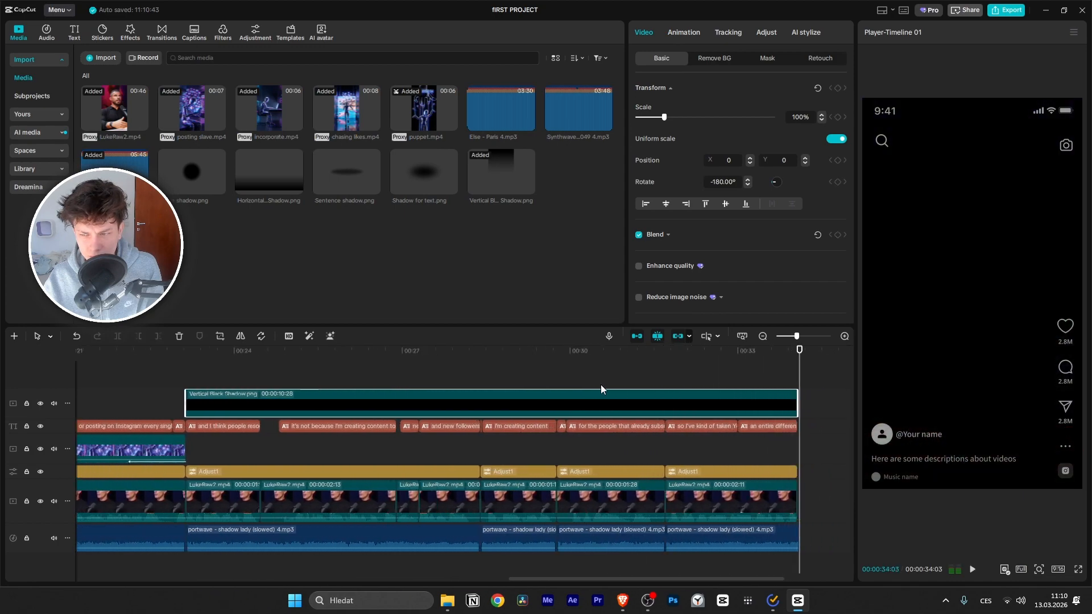
{"action": "scroll", "coordinate": [338, 382], "scroll_direction": "down", "scroll_amount": 4}
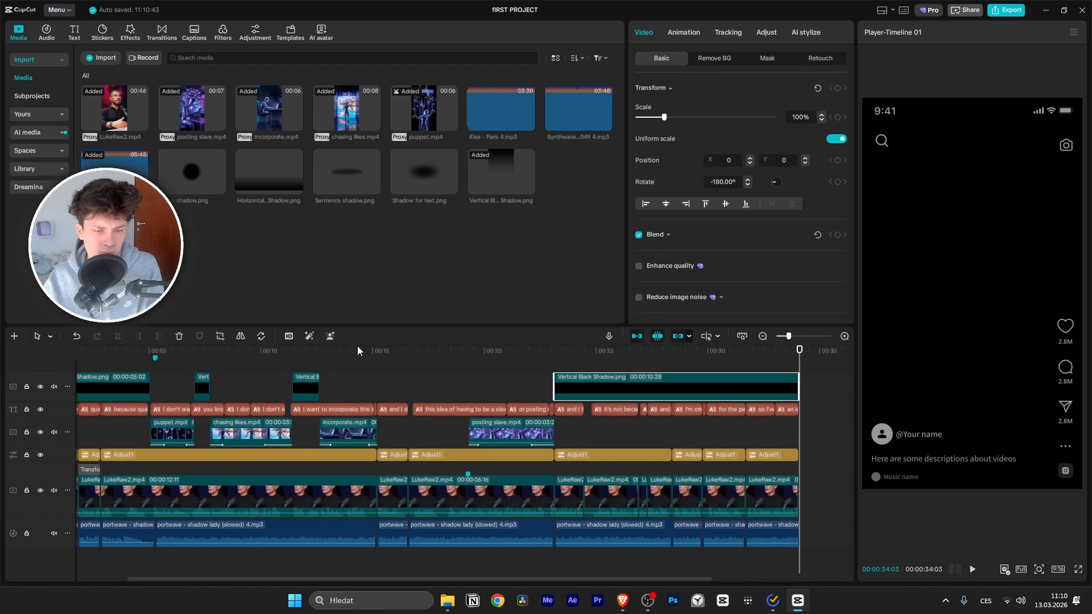
{"action": "key", "text": "space"}
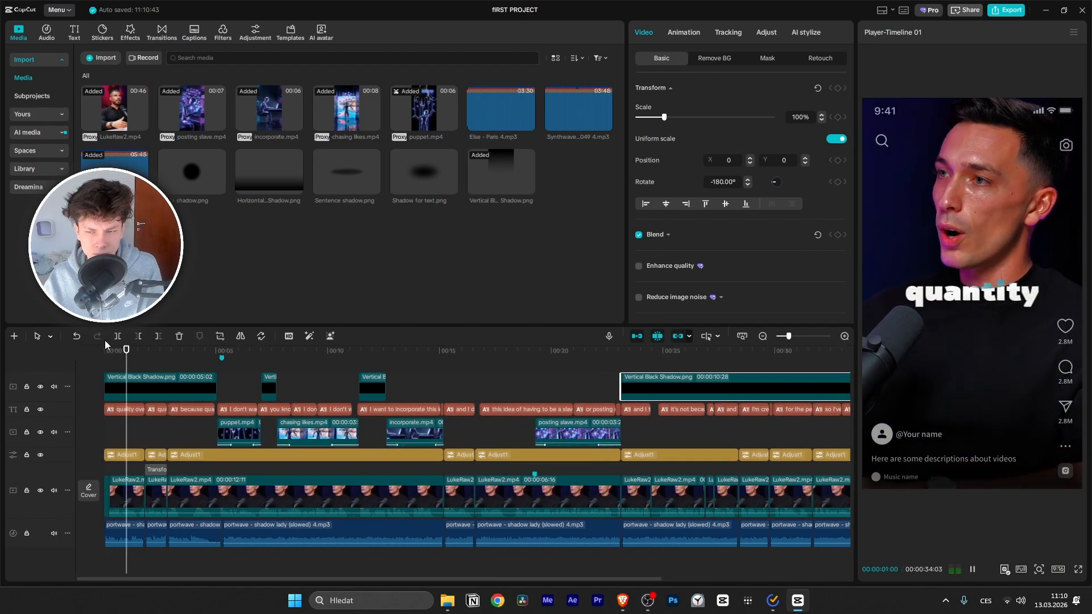
{"action": "left_click", "coordinate": [127, 350]}
{"action": "left_click_drag", "start_coordinate": [127, 351], "coordinate": [105, 351]}
{"action": "scroll", "coordinate": [120, 479], "scroll_direction": "up", "scroll_amount": 6}
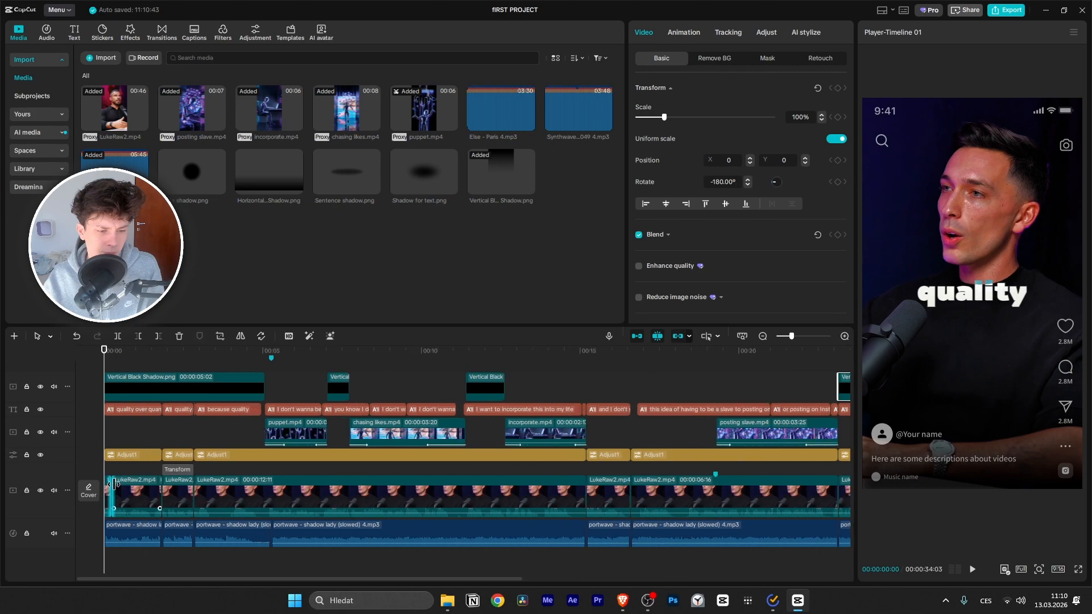
{"action": "scroll", "coordinate": [174, 494], "scroll_direction": "up", "scroll_amount": 2}
{"action": "left_click", "coordinate": [174, 493]}
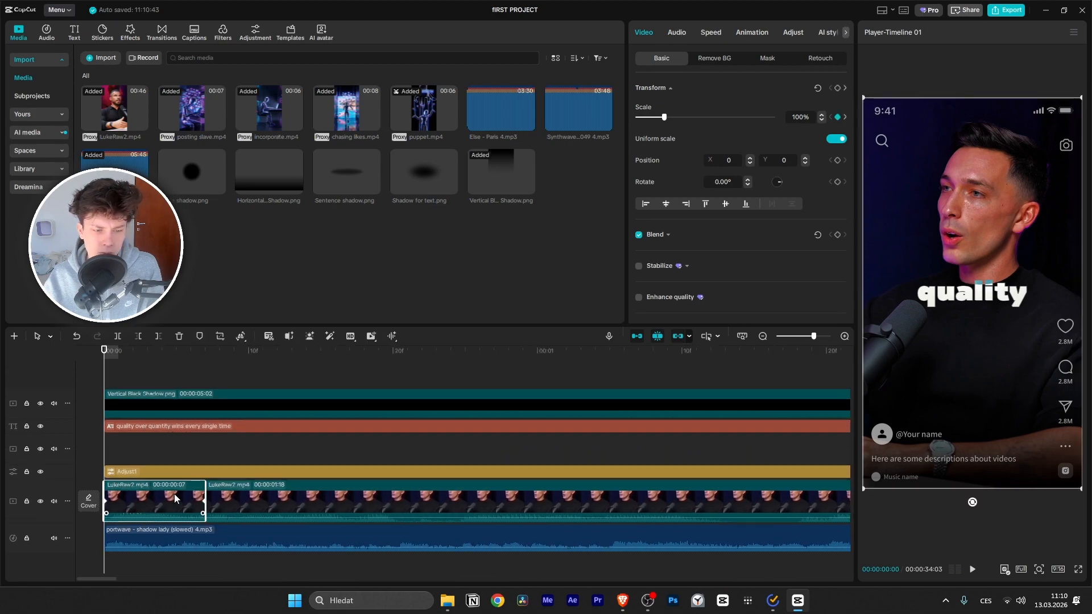
{"action": "key", "text": "space"}
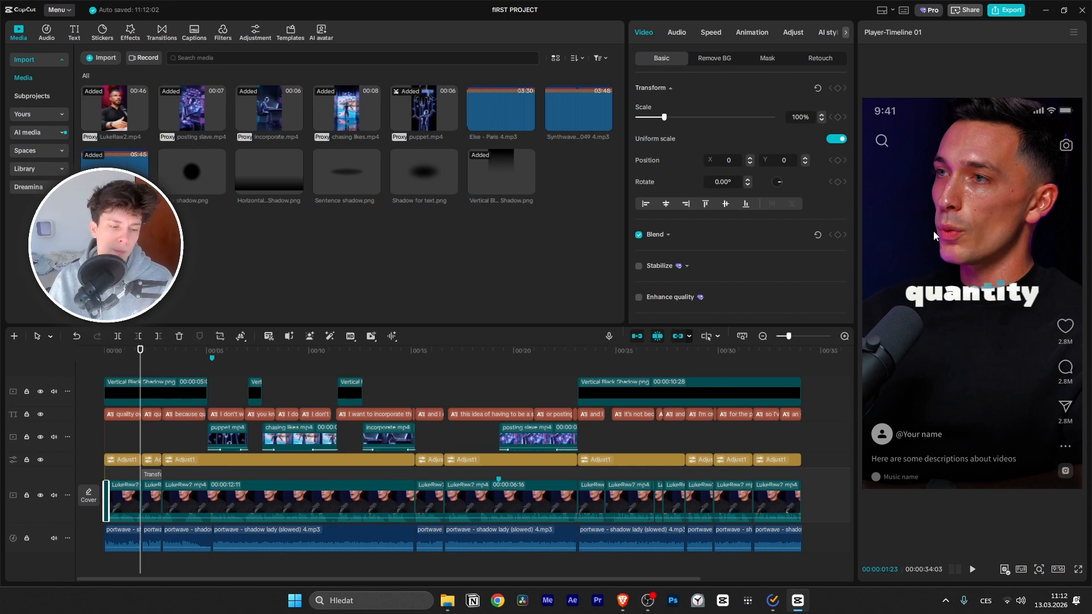
Step: Add the trending blue grinning-face sticker at the start of the timeline, above the Vertical Black Shadow overlay
{"action": "mouse_move", "coordinate": [431, 185]}
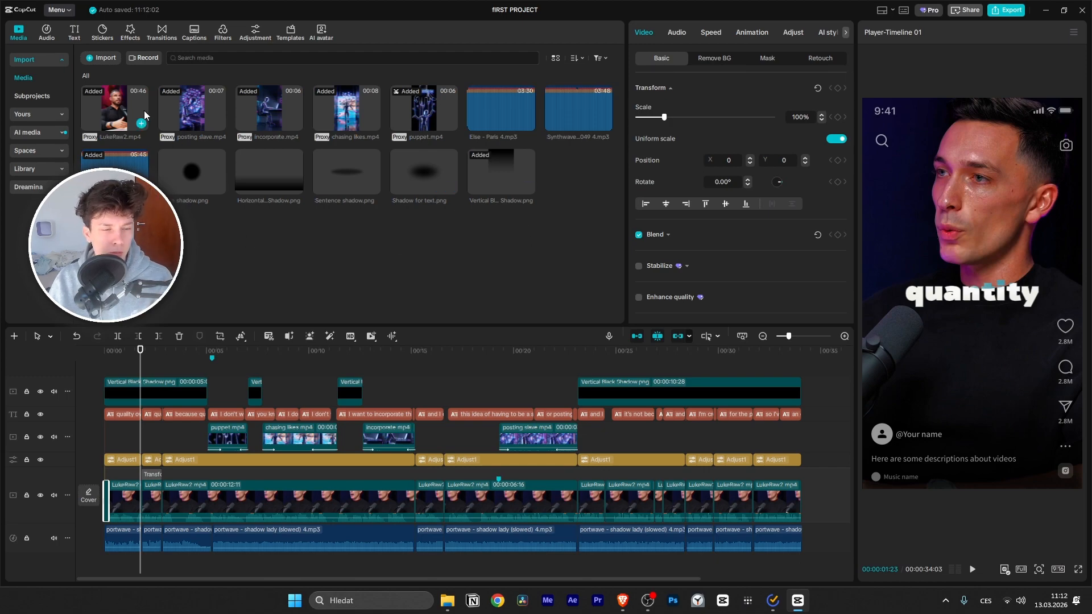
{"action": "left_click", "coordinate": [103, 31]}
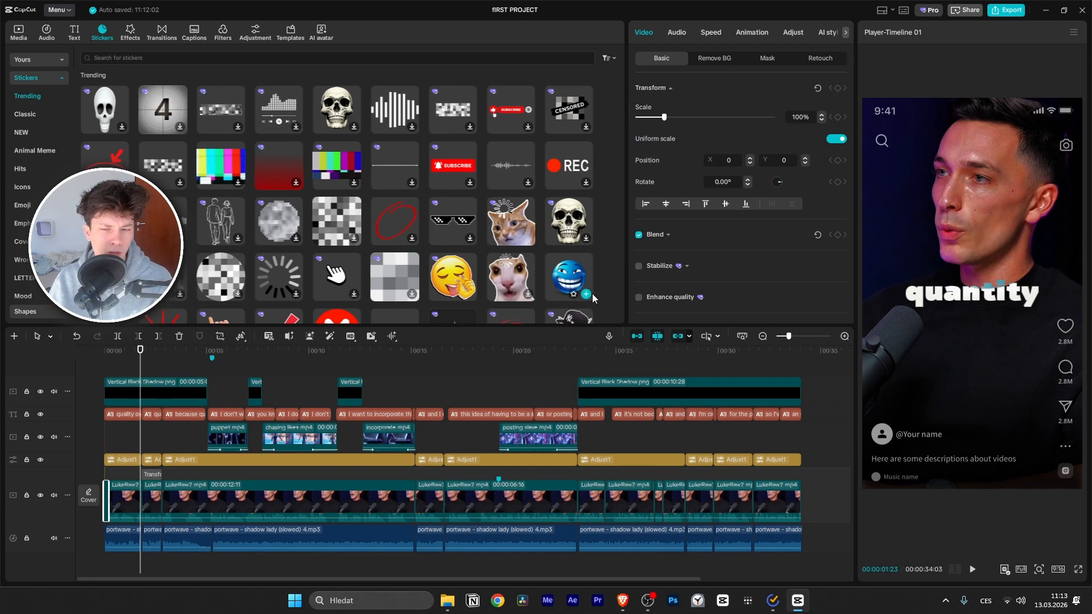
{"action": "left_click_drag", "start_coordinate": [589, 298], "coordinate": [100, 369]}
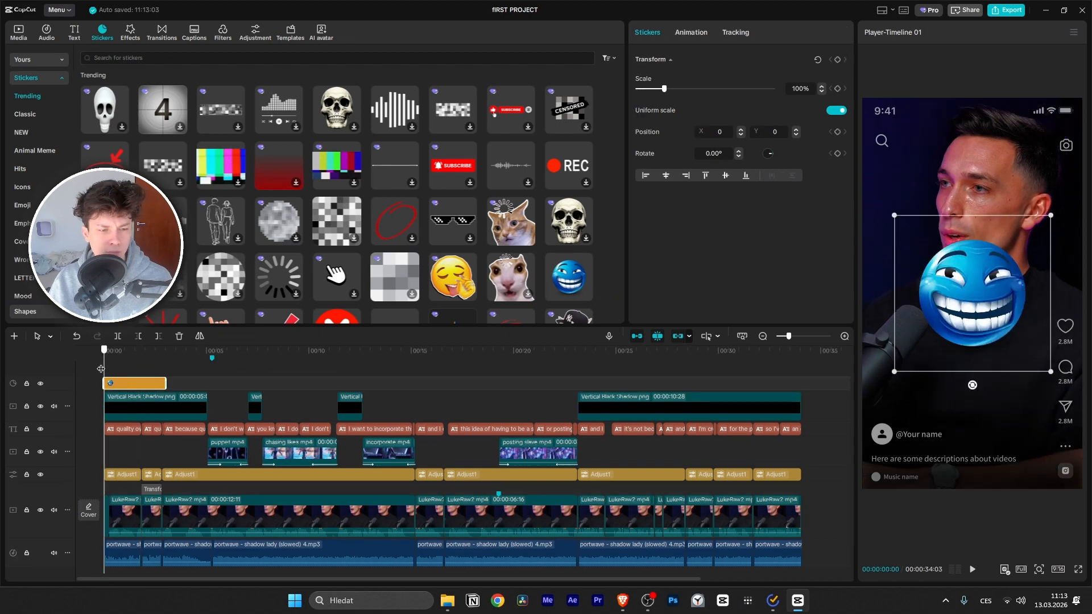
Step: Search the video effects library for the Play Pendulum effect
{"action": "left_click", "coordinate": [124, 38]}
{"action": "left_click", "coordinate": [154, 57]}
{"action": "type", "text": "play"}
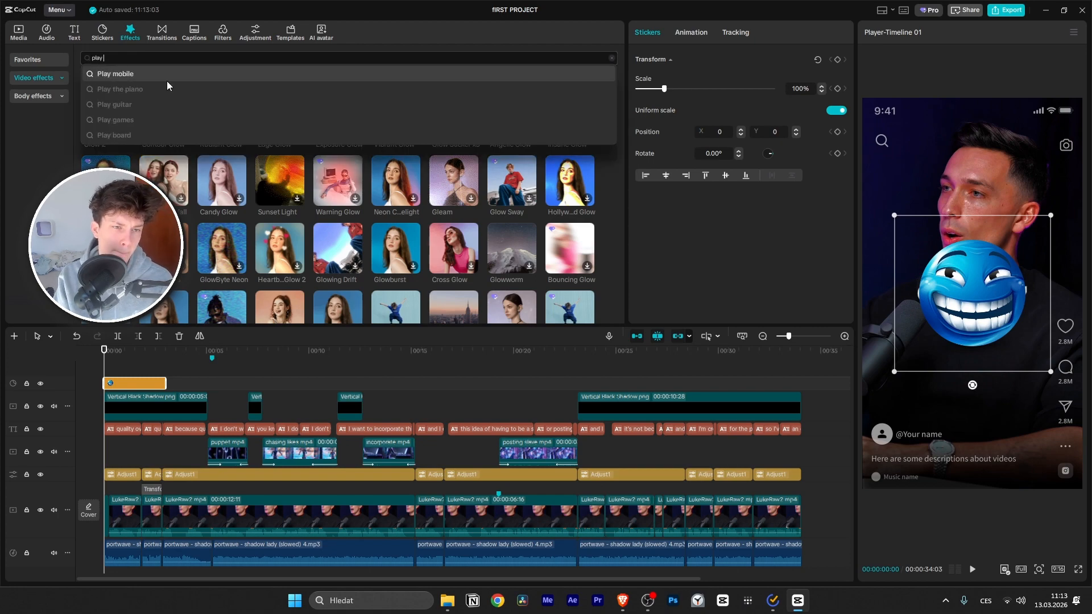
{"action": "type", "text": " pe"}
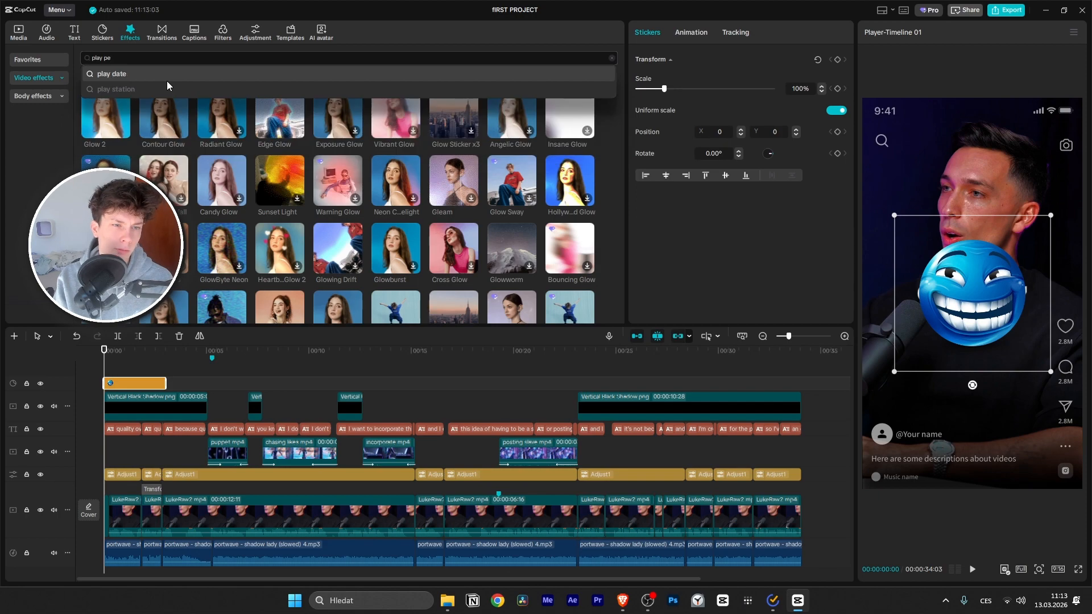
{"action": "type", "text": "ndu"}
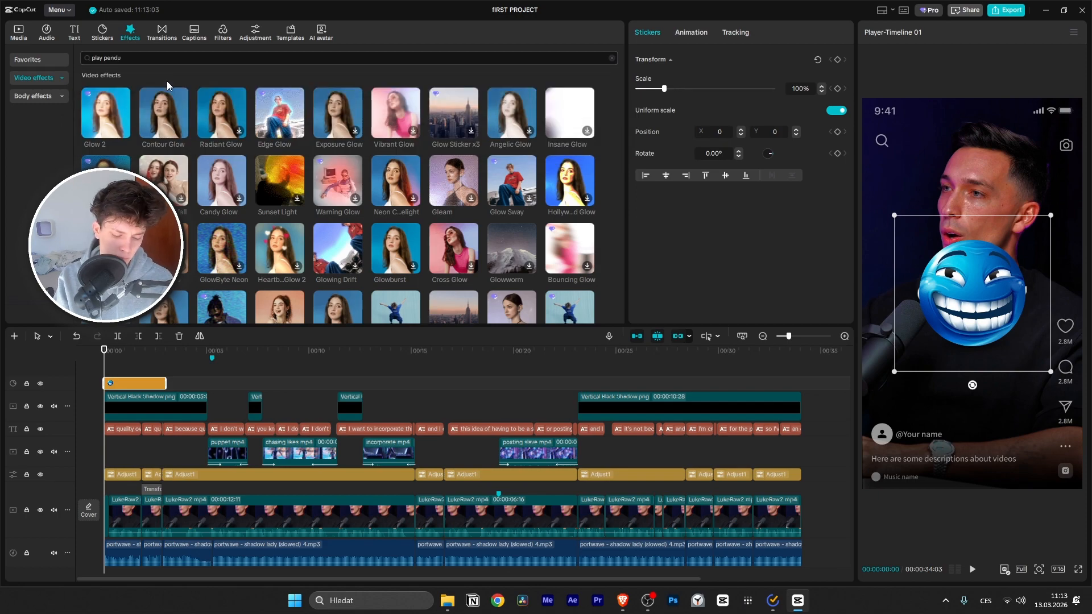
{"action": "type", "text": "llum"}
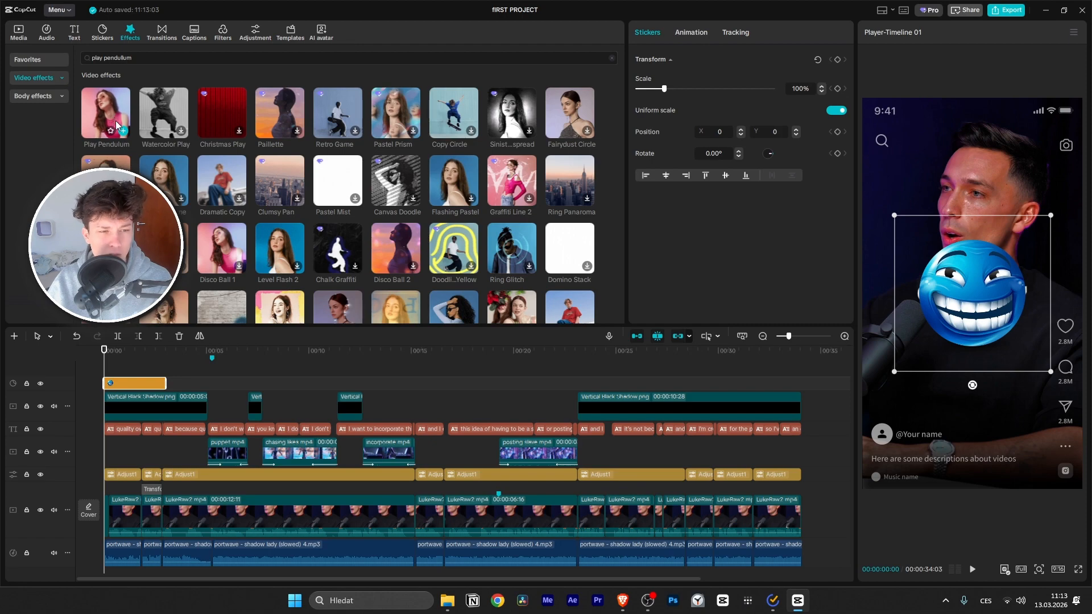
Step: Try to apply the Play Pendulum effect directly to the emoji sticker, then delete the added effect
{"action": "left_click_drag", "start_coordinate": [114, 113], "coordinate": [124, 399]}
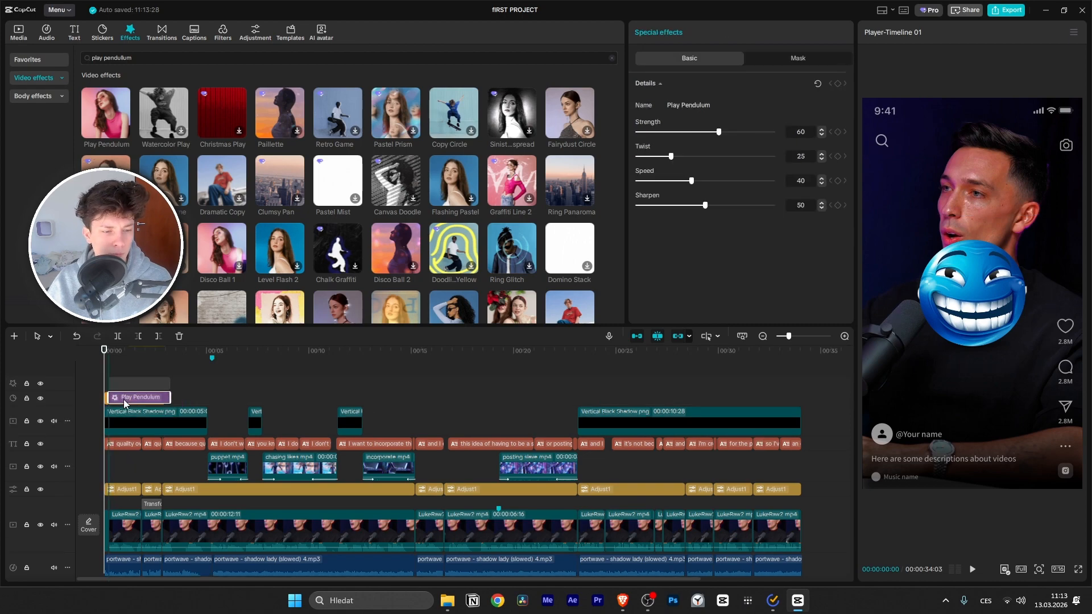
{"action": "left_click", "coordinate": [176, 336]}
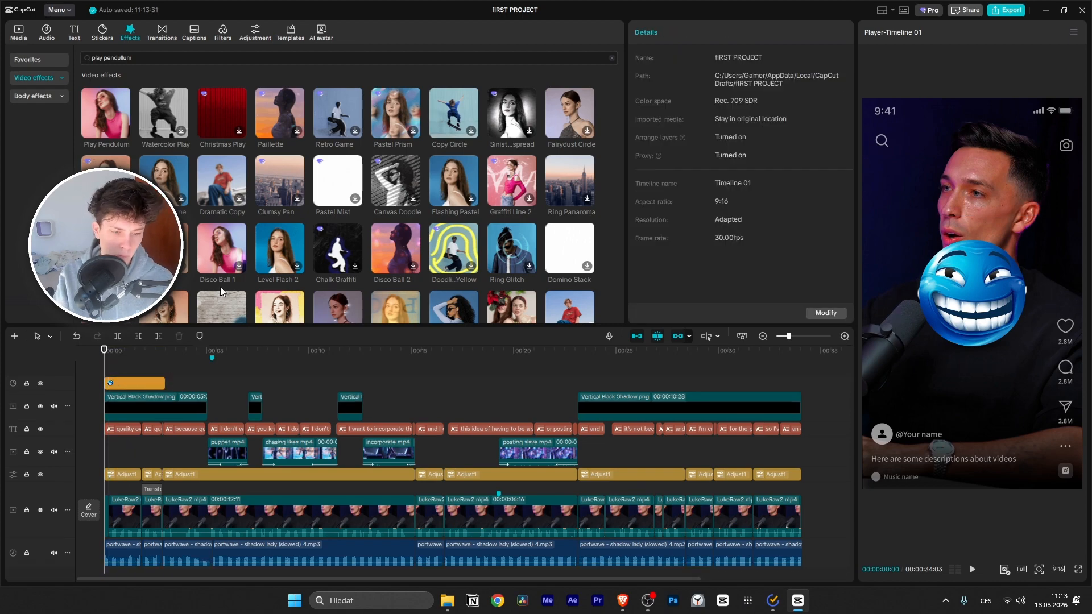
{"action": "mouse_move", "coordinate": [105, 118]}
{"action": "left_click_drag", "start_coordinate": [109, 128], "coordinate": [112, 385]}
{"action": "left_click_drag", "start_coordinate": [115, 387], "coordinate": [113, 389]}
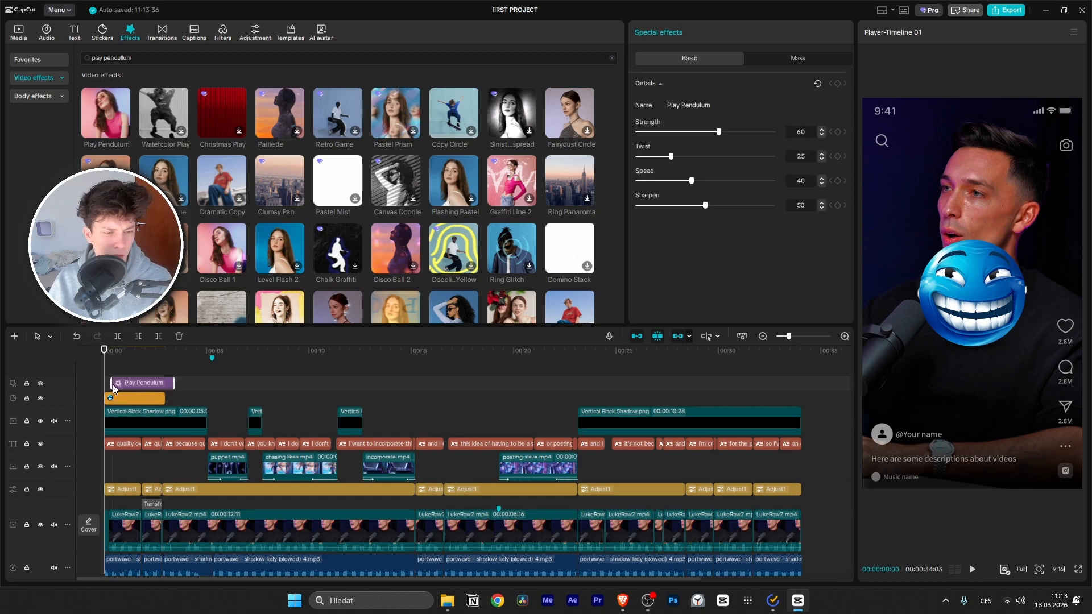
{"action": "key", "text": "Delete"}
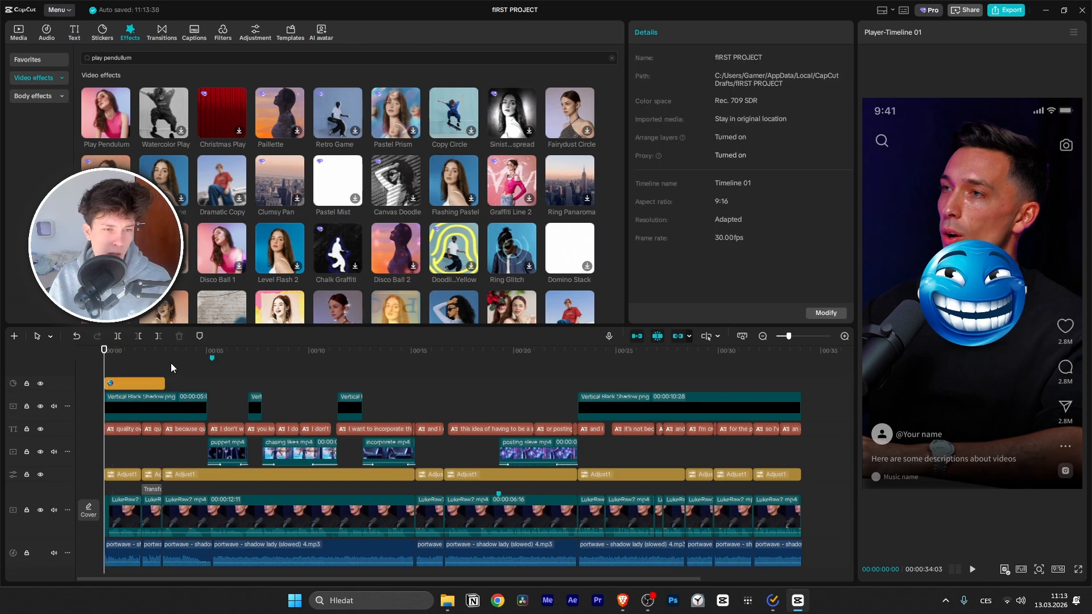
Step: Convert the emoji sticker into a compound clip, apply the Play Pendulum effect to it and preview the motion
{"action": "left_click", "coordinate": [154, 384]}
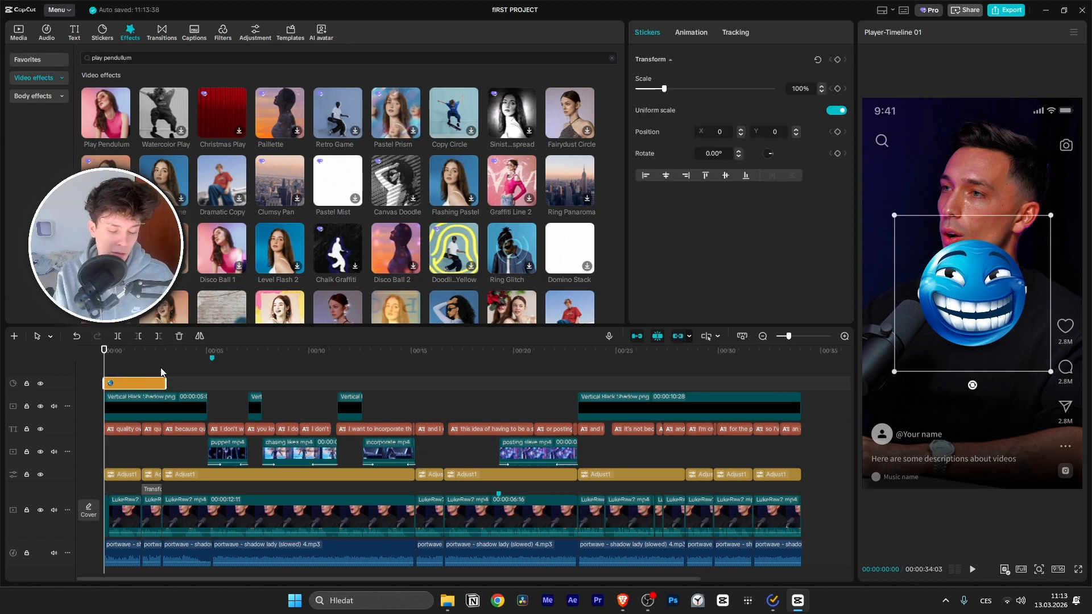
{"action": "key", "text": "alt+g"}
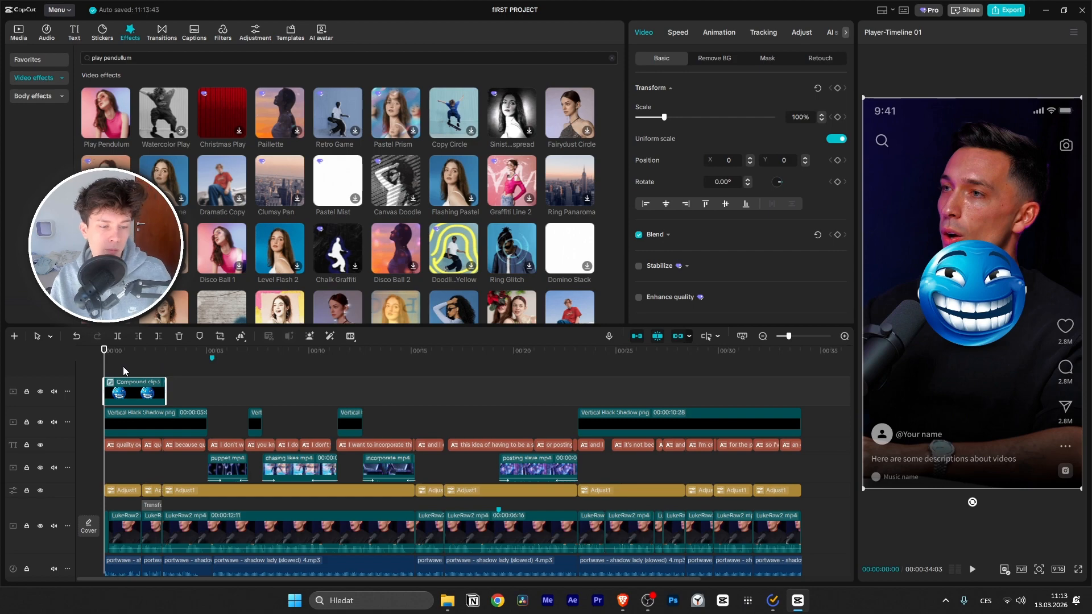
{"action": "left_click_drag", "start_coordinate": [102, 112], "coordinate": [134, 392]}
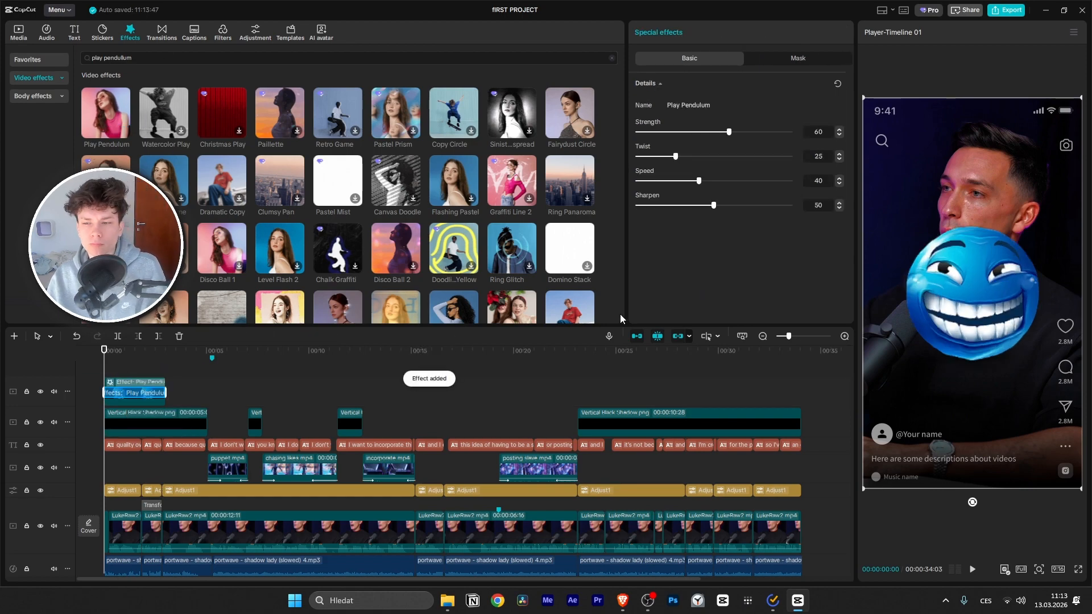
{"action": "key", "text": "space"}
{"action": "key", "text": "space"}
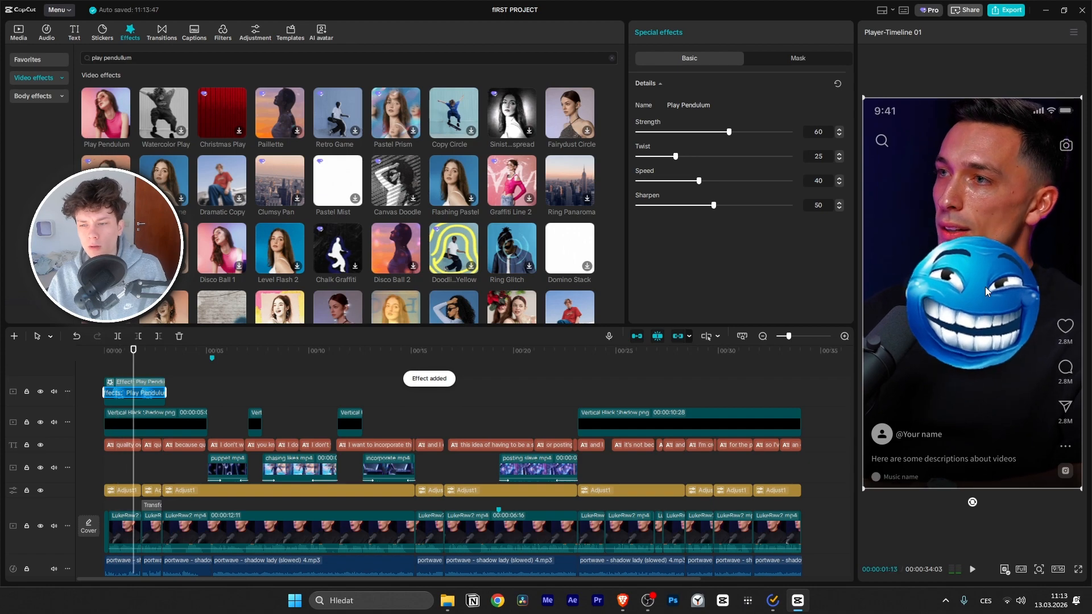
Step: Look through the emoji compound clip's video, animation, tracking, adjust and speed settings for the Play Pendulum controls
{"action": "left_click", "coordinate": [1020, 237]}
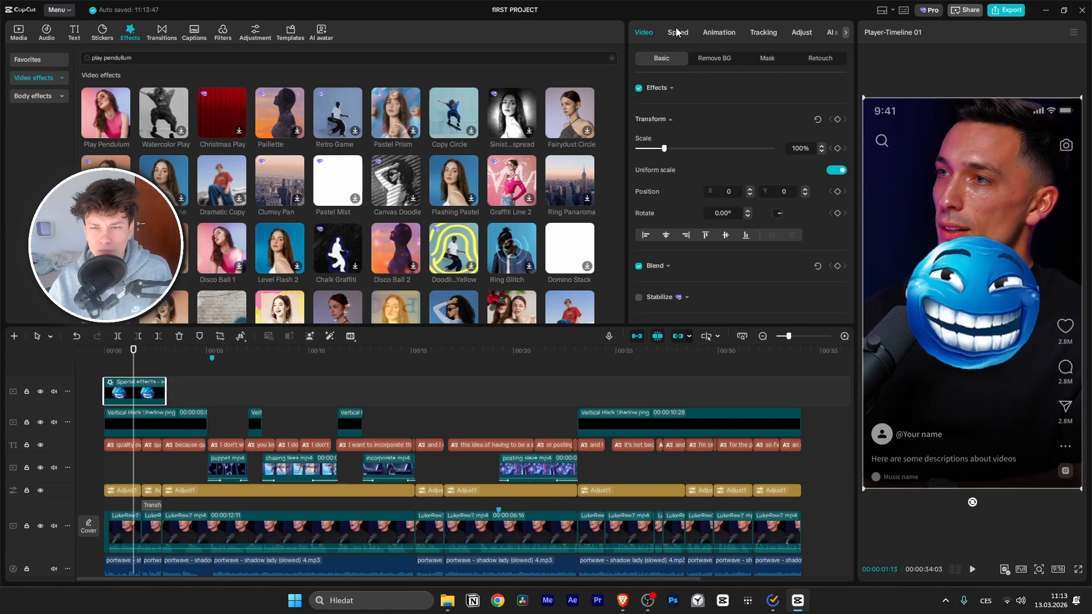
{"action": "scroll", "coordinate": [701, 116], "scroll_direction": "down", "scroll_amount": 5}
{"action": "scroll", "coordinate": [702, 116], "scroll_direction": "up", "scroll_amount": 3}
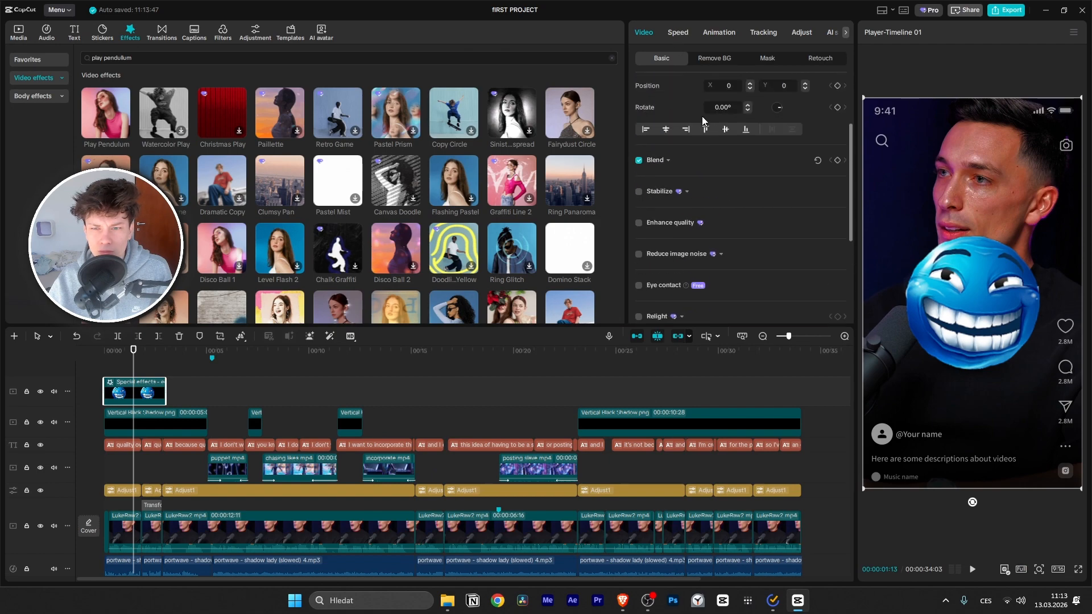
{"action": "left_click", "coordinate": [719, 32]}
{"action": "left_click", "coordinate": [763, 32]}
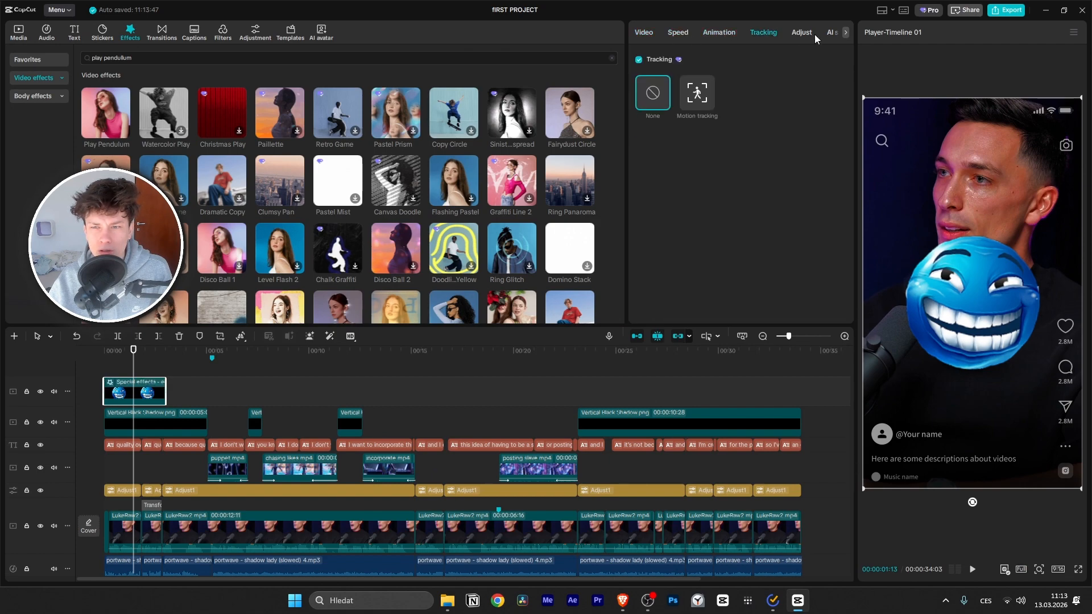
{"action": "left_click", "coordinate": [803, 33]}
{"action": "scroll", "coordinate": [775, 98], "scroll_direction": "down", "scroll_amount": 5}
{"action": "left_click", "coordinate": [846, 32]}
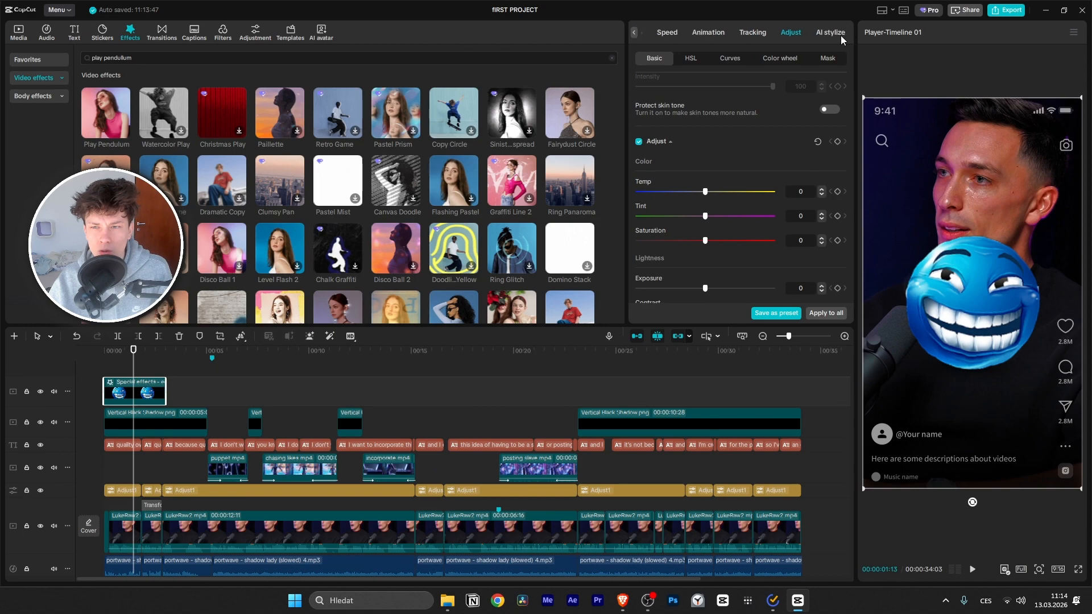
{"action": "left_click", "coordinate": [762, 34]}
{"action": "left_click", "coordinate": [707, 36]}
{"action": "left_click", "coordinate": [673, 36]}
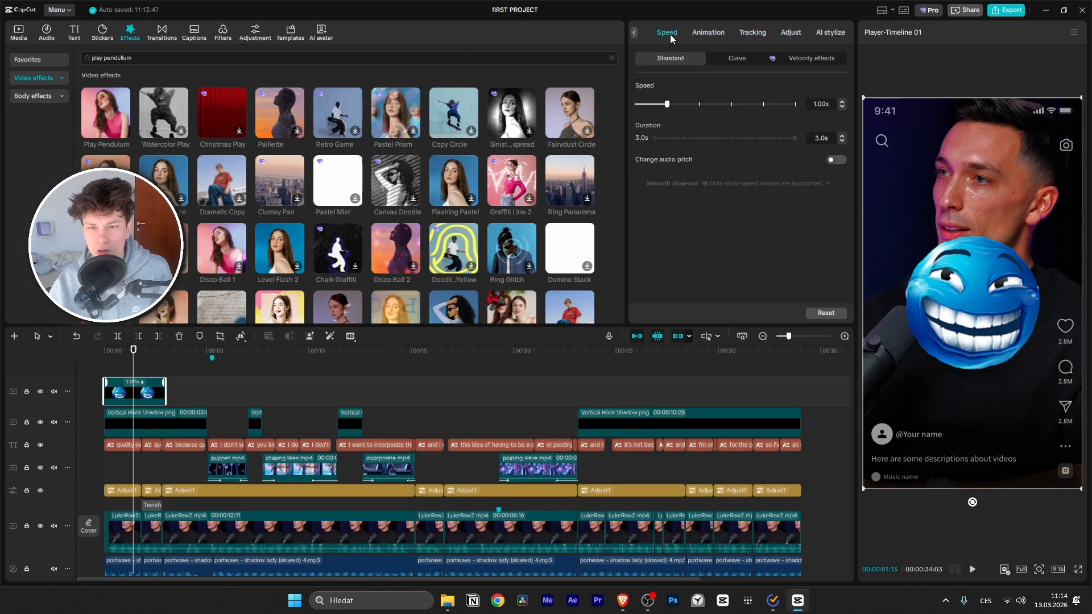
{"action": "left_click", "coordinate": [639, 33]}
{"action": "left_click", "coordinate": [651, 33]}
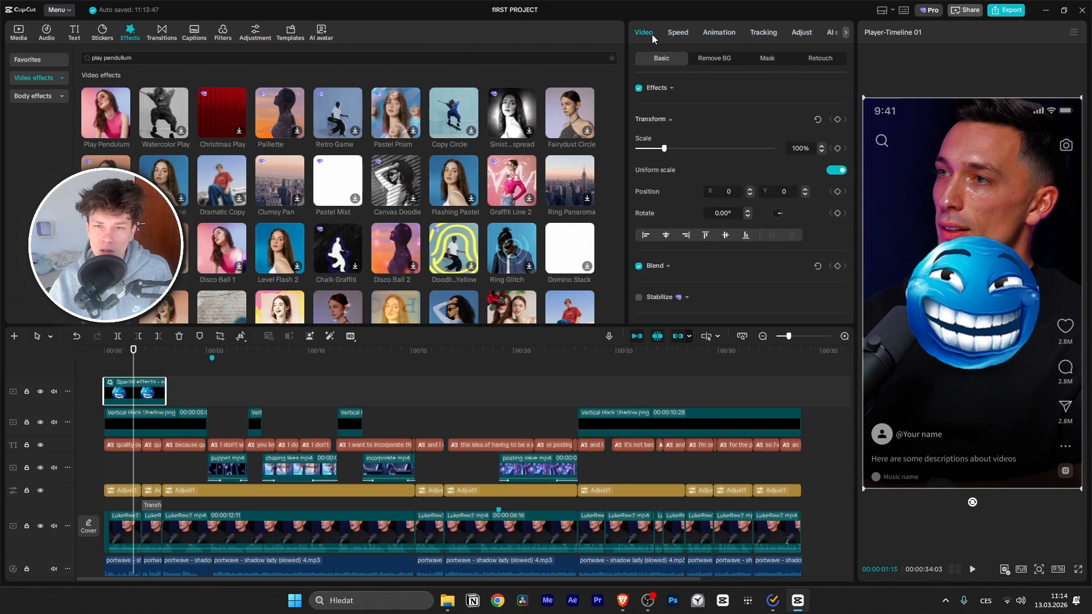
{"action": "scroll", "coordinate": [728, 186], "scroll_direction": "down", "scroll_amount": 10}
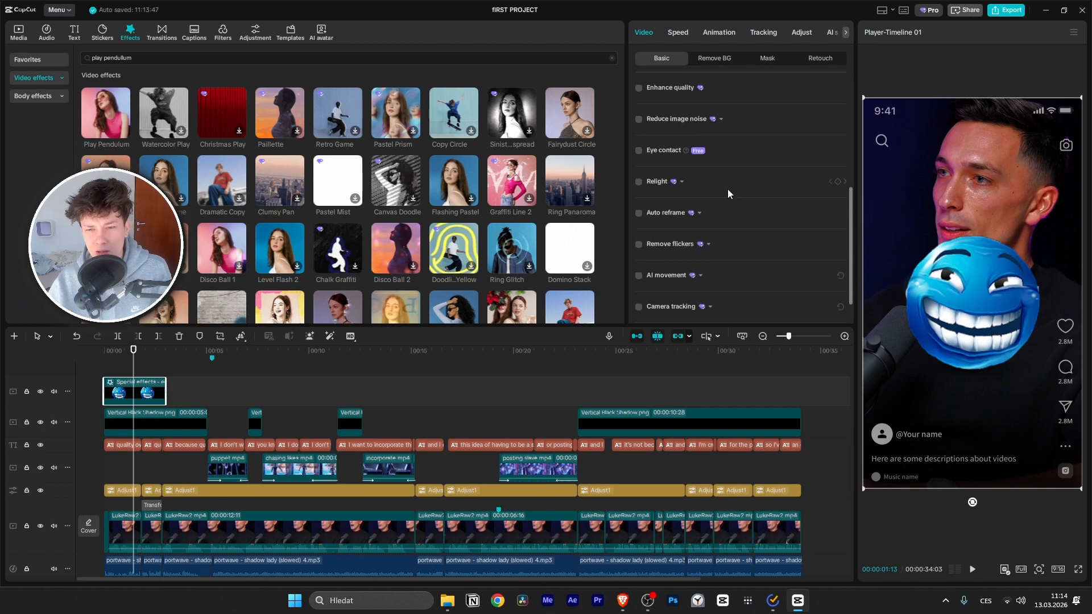
Step: Reapply the Play Pendulum effect to the emoji compound clip and return the playhead to the start of the timeline
{"action": "key", "text": "alt+g"}
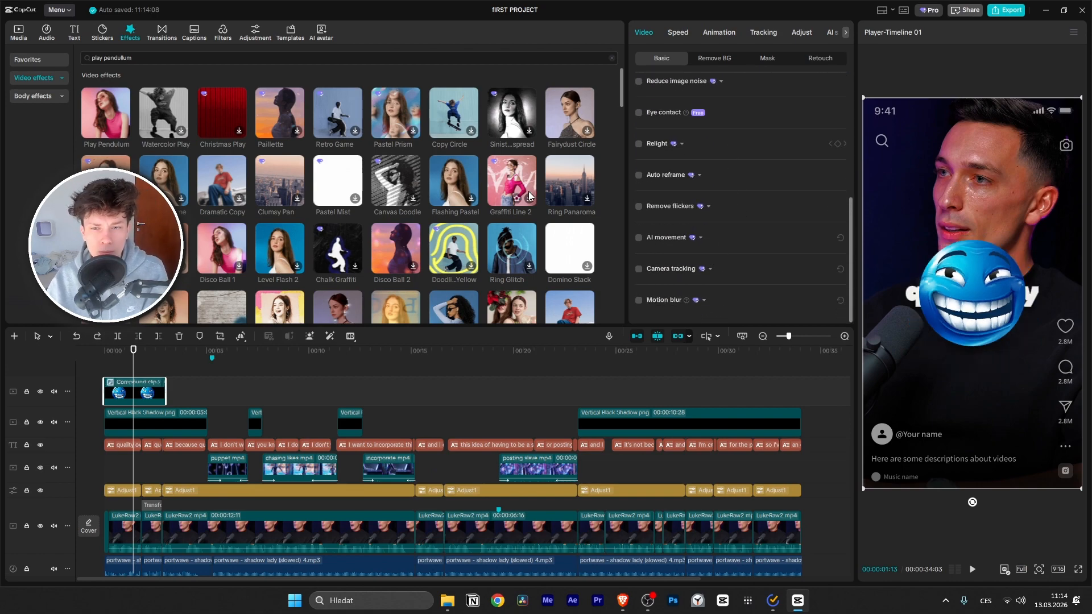
{"action": "left_click_drag", "start_coordinate": [110, 109], "coordinate": [145, 378]}
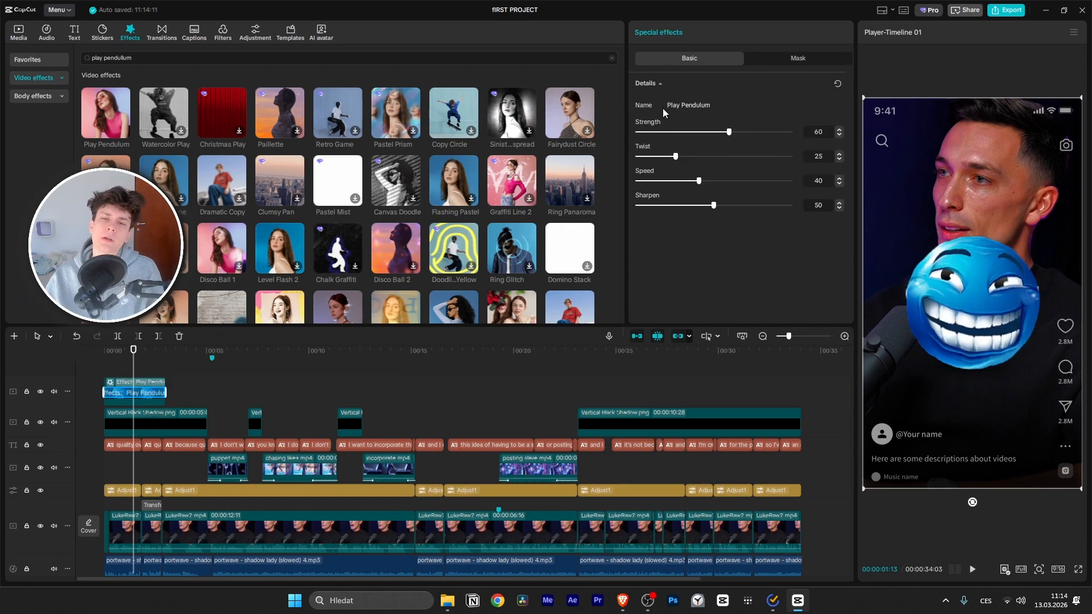
{"action": "left_click_drag", "start_coordinate": [135, 365], "coordinate": [101, 368]}
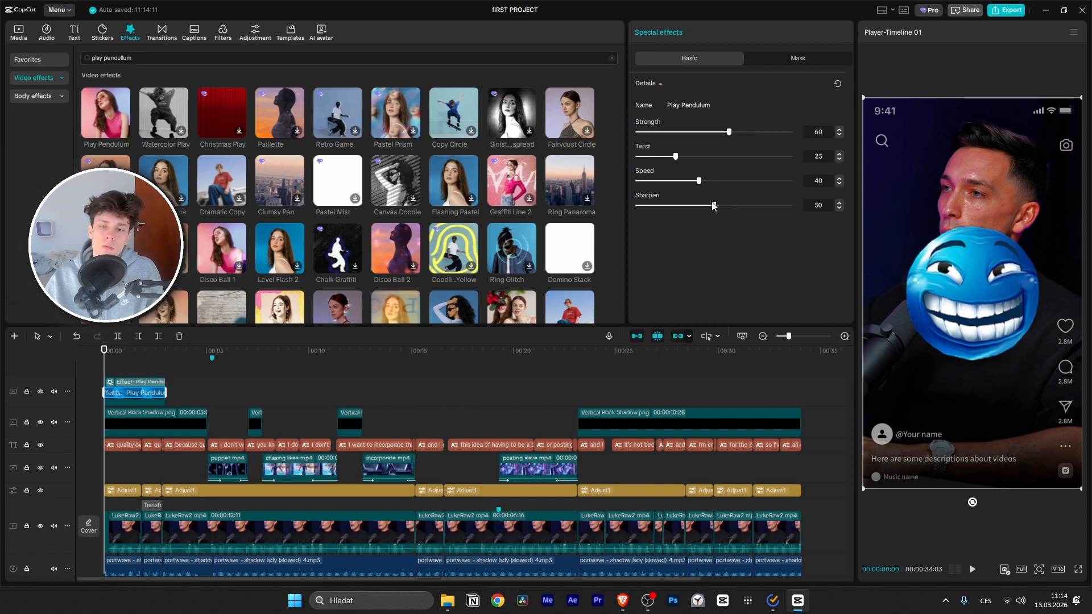
Step: Set the Play Pendulum effect's Speed to 3, Twist to 1 and Strength to 12, and preview the movement
{"action": "left_click_drag", "start_coordinate": [699, 181], "coordinate": [638, 158]}
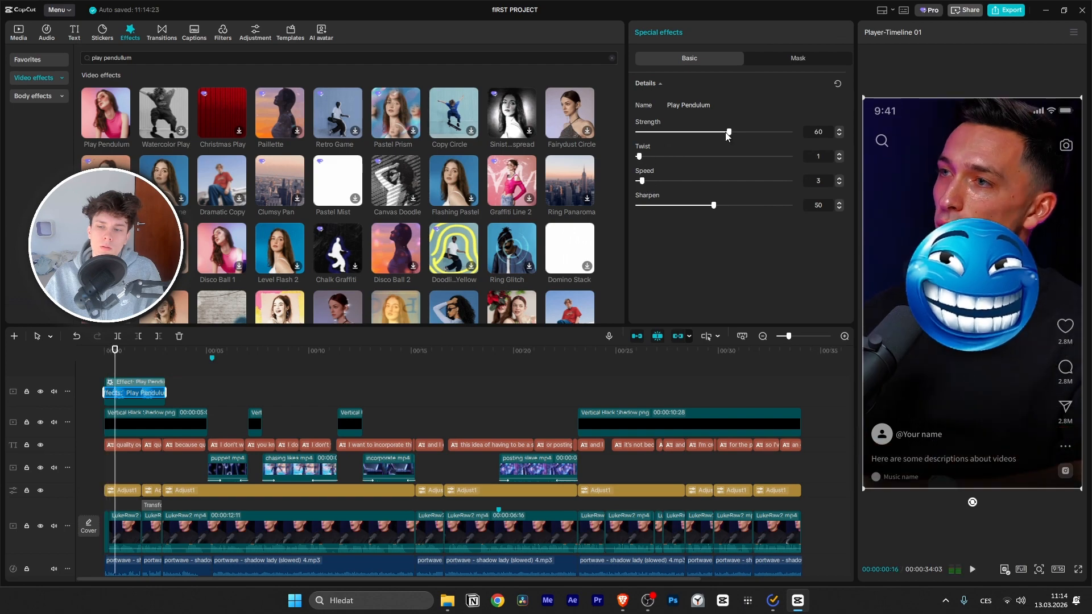
{"action": "left_click_drag", "start_coordinate": [726, 135], "coordinate": [656, 136]}
{"action": "key", "text": "space"}
{"action": "key", "text": "space"}
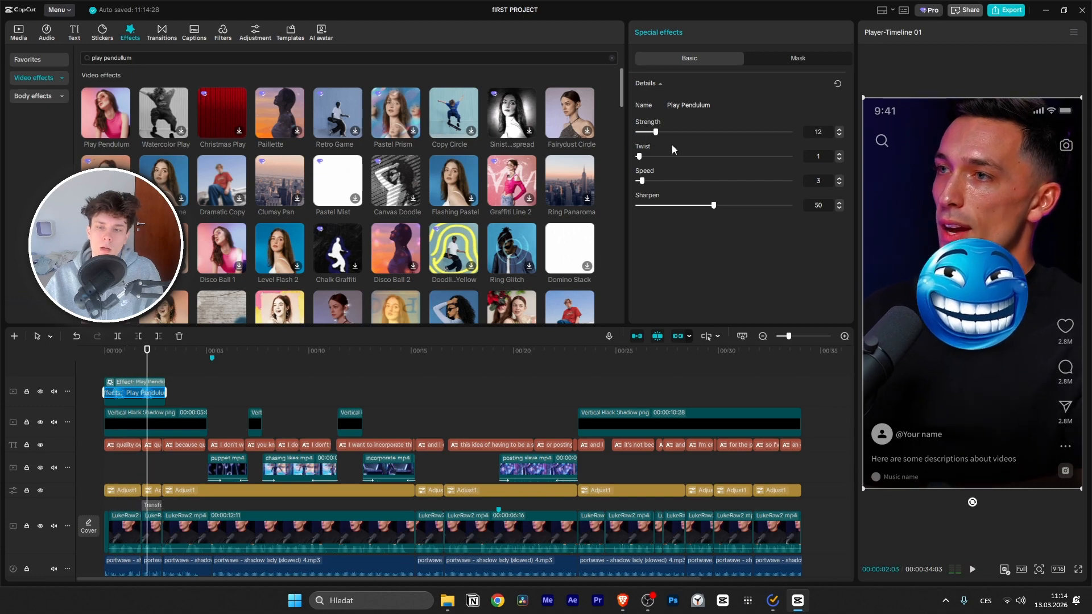
Step: Set the Play Pendulum effect's Strength to 21 and replay the emoji clip from the start
{"action": "left_click_drag", "start_coordinate": [658, 133], "coordinate": [669, 132]}
{"action": "left_click_drag", "start_coordinate": [144, 365], "coordinate": [105, 364]}
{"action": "key", "text": "space"}
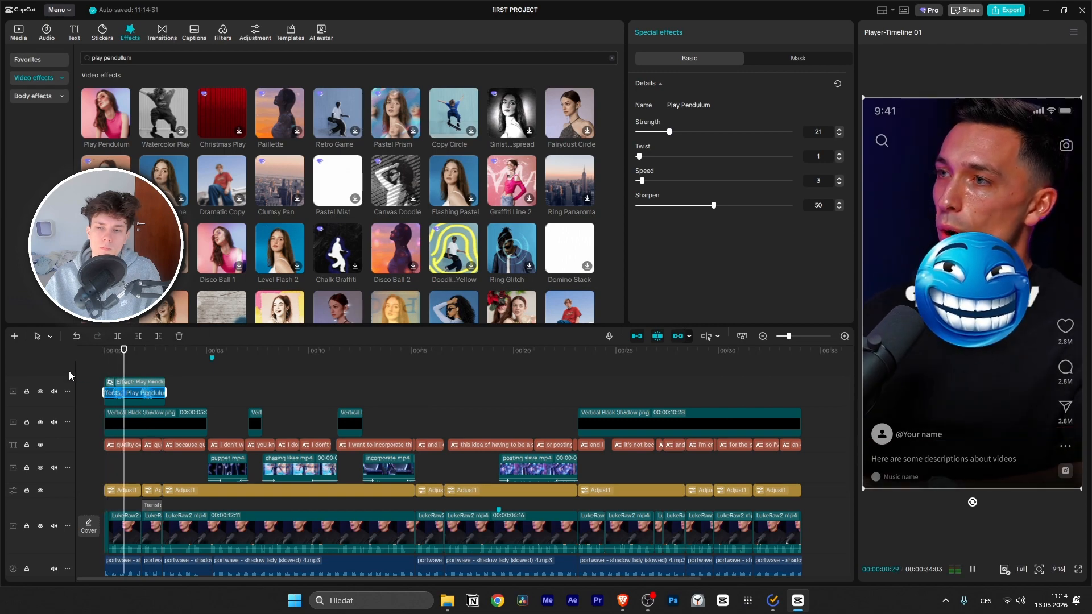
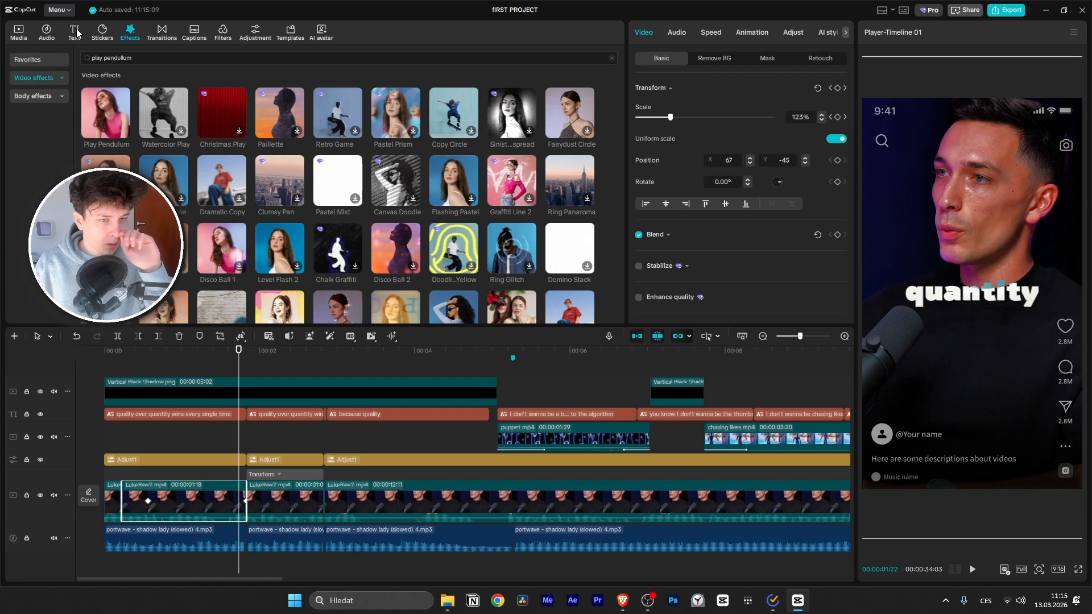
Step: Add the favourite Film Erase transition to the talking-head cut just before 2 seconds and preview it
{"action": "left_click", "coordinate": [161, 32]}
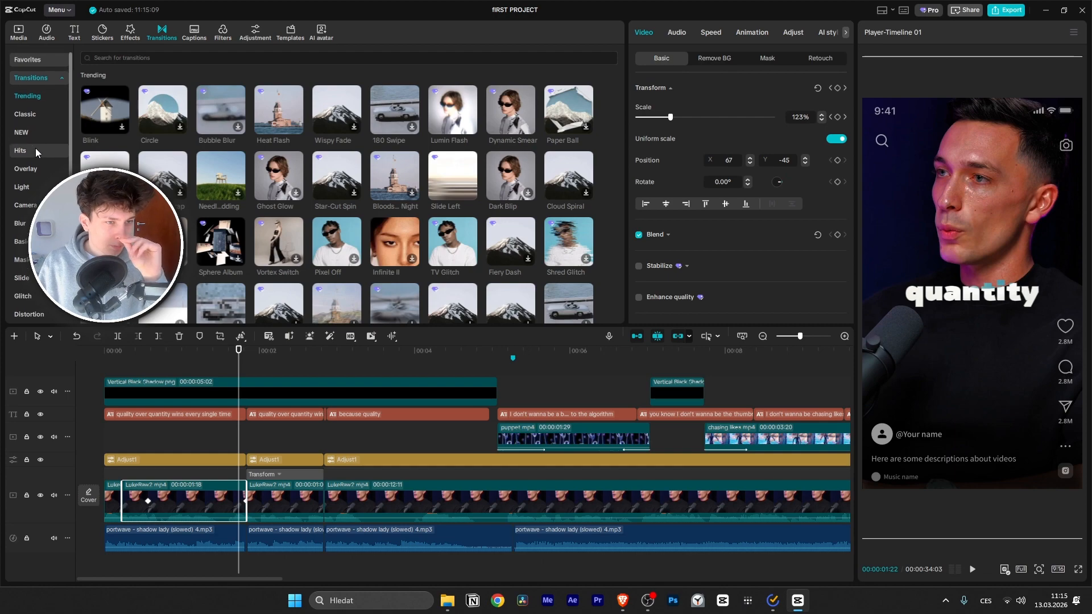
{"action": "left_click", "coordinate": [47, 61]}
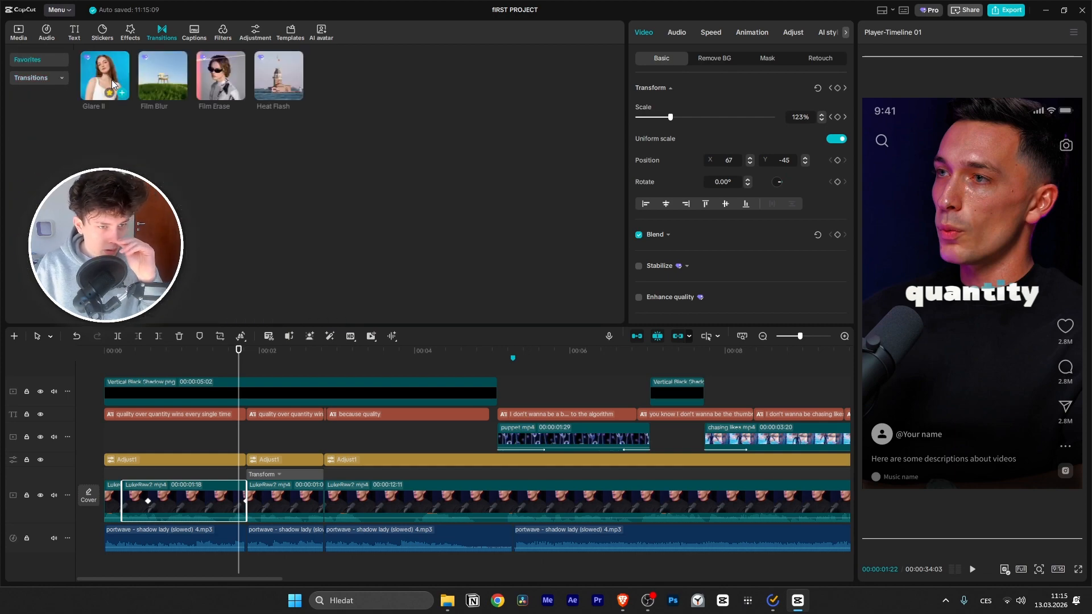
{"action": "left_click", "coordinate": [238, 93]}
{"action": "left_click_drag", "start_coordinate": [240, 366], "coordinate": [171, 369]}
{"action": "key", "text": "space"}
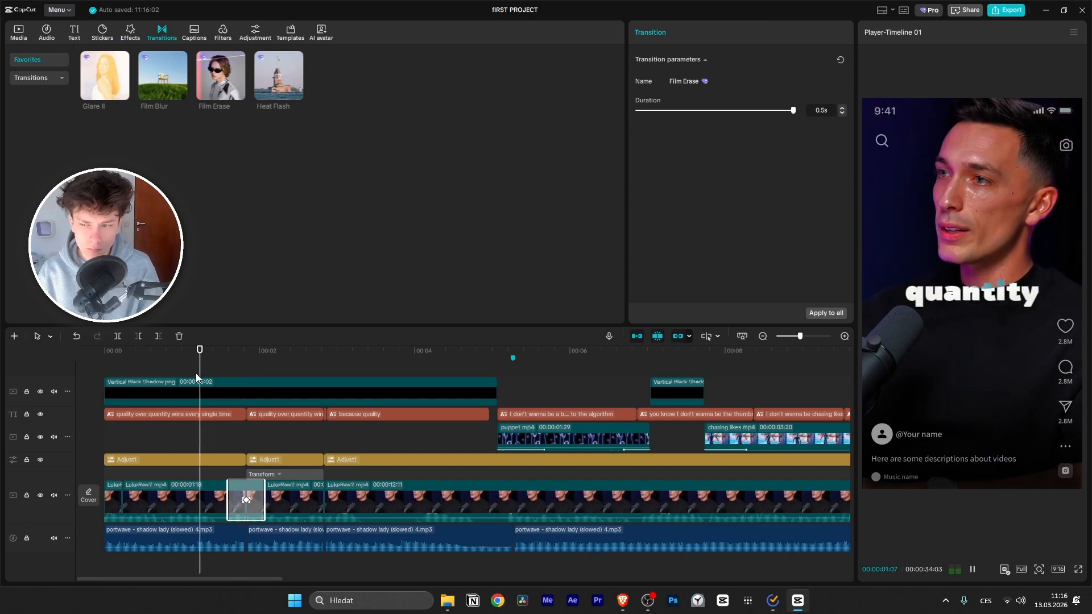
{"action": "key", "text": "space"}
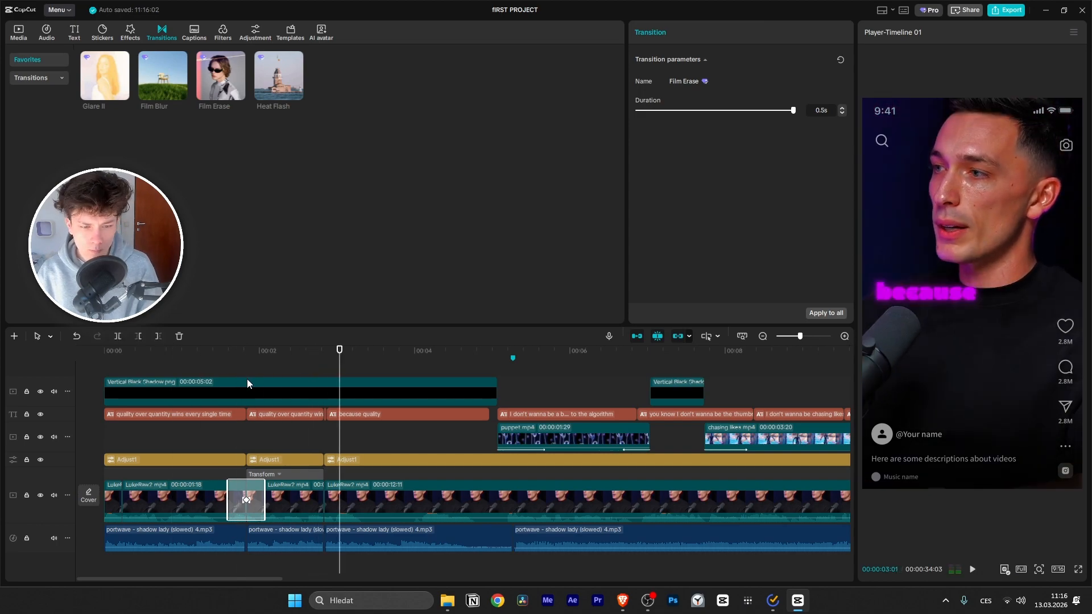
Step: Replay the Film Erase transition from the cut and from shortly before it to judge the look
{"action": "left_click", "coordinate": [242, 373]}
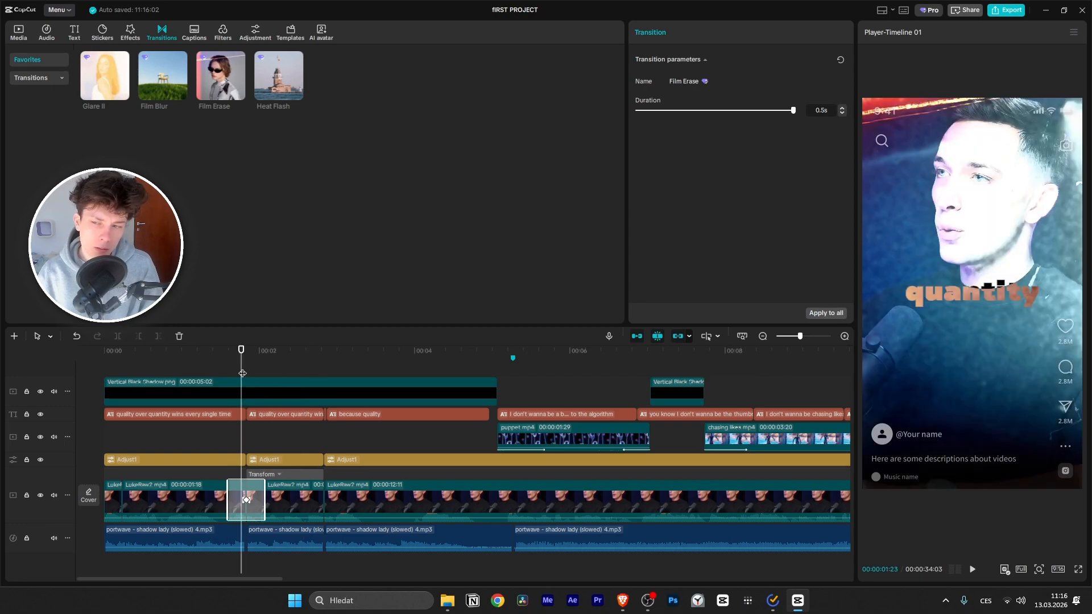
{"action": "key", "text": "space"}
{"action": "key", "text": "space"}
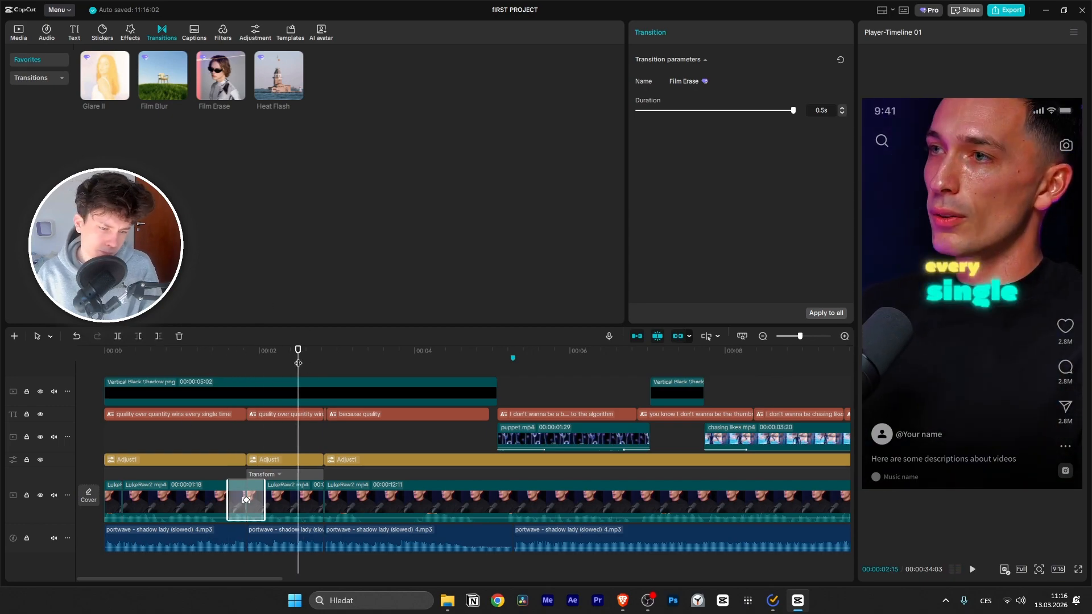
{"action": "left_click_drag", "start_coordinate": [298, 363], "coordinate": [199, 392]}
{"action": "key", "text": "space"}
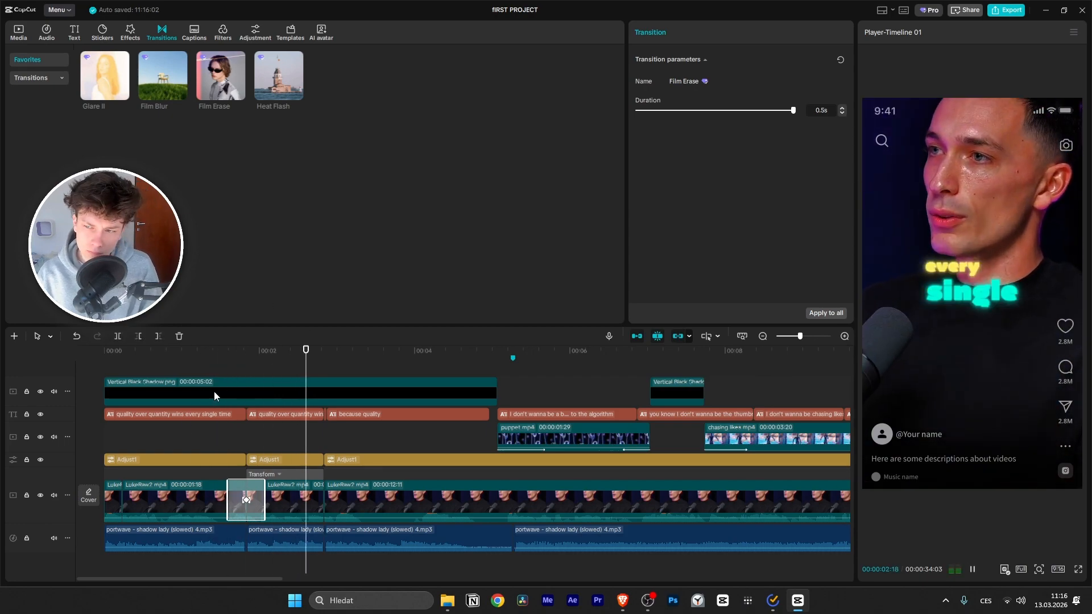
{"action": "key", "text": "space"}
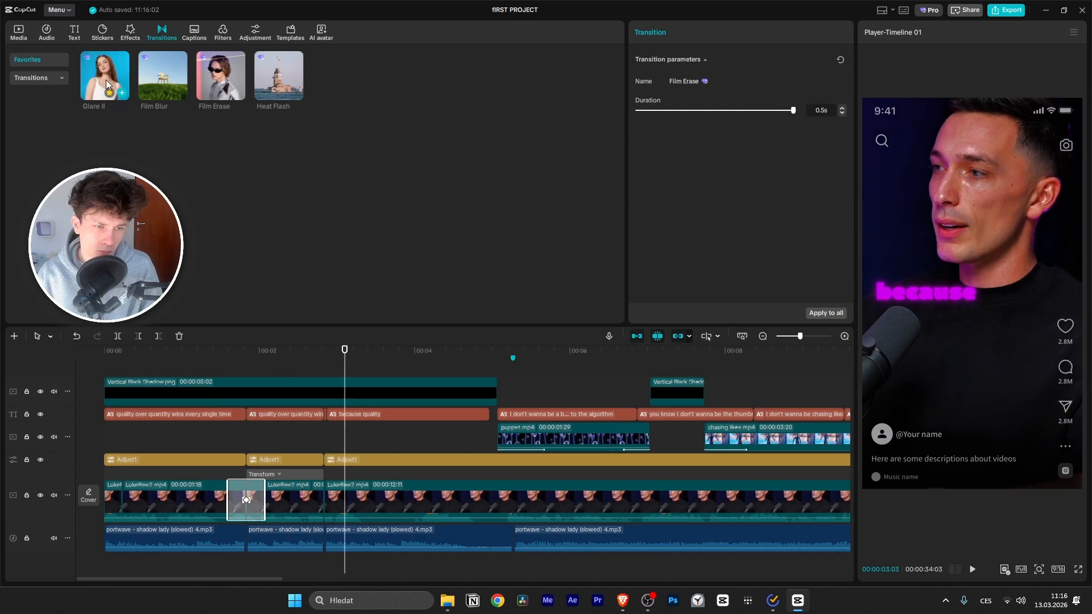
Step: Undo the Film Erase transition, and try the favourite Glare II transition near 3 seconds before undoing that as well
{"action": "key", "text": "ctrl+z"}
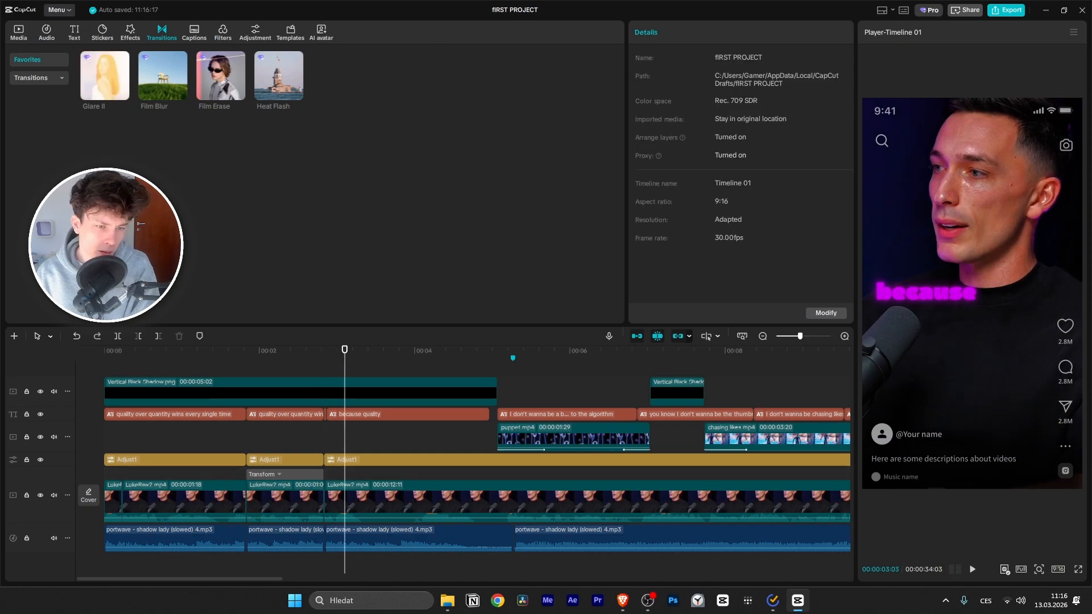
{"action": "left_click", "coordinate": [121, 92]}
{"action": "key", "text": "ctrl+z"}
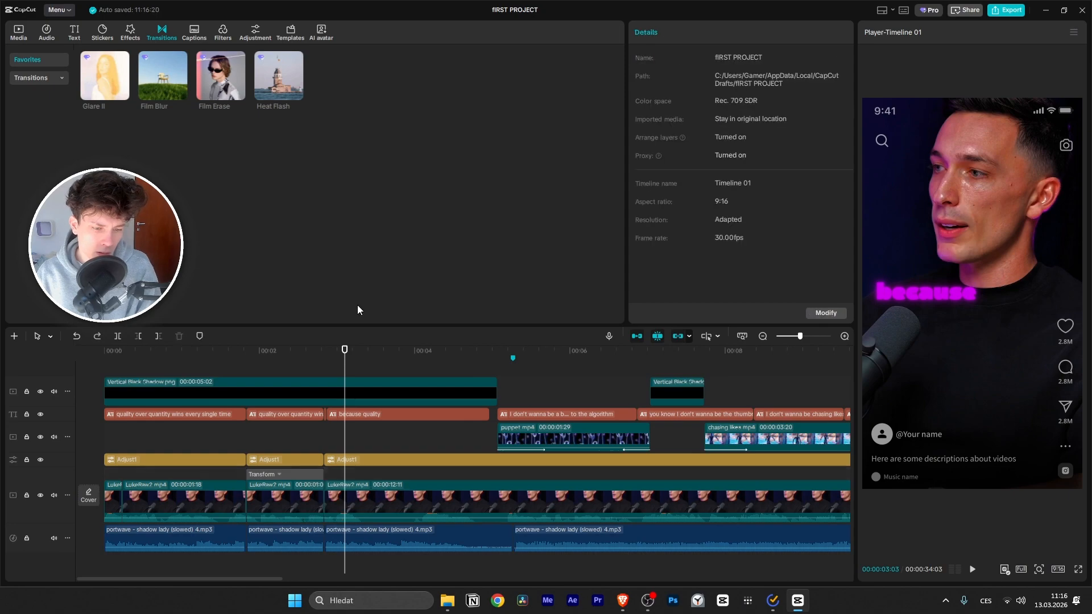
Step: Add the favourite Glare II transition to the talking-head cut just before 2 seconds and preview it
{"action": "mouse_move", "coordinate": [215, 372]}
{"action": "left_mouse_down"}
{"action": "mouse_move", "coordinate": [207, 376]}
{"action": "mouse_move", "coordinate": [224, 367]}
{"action": "left_mouse_up"}
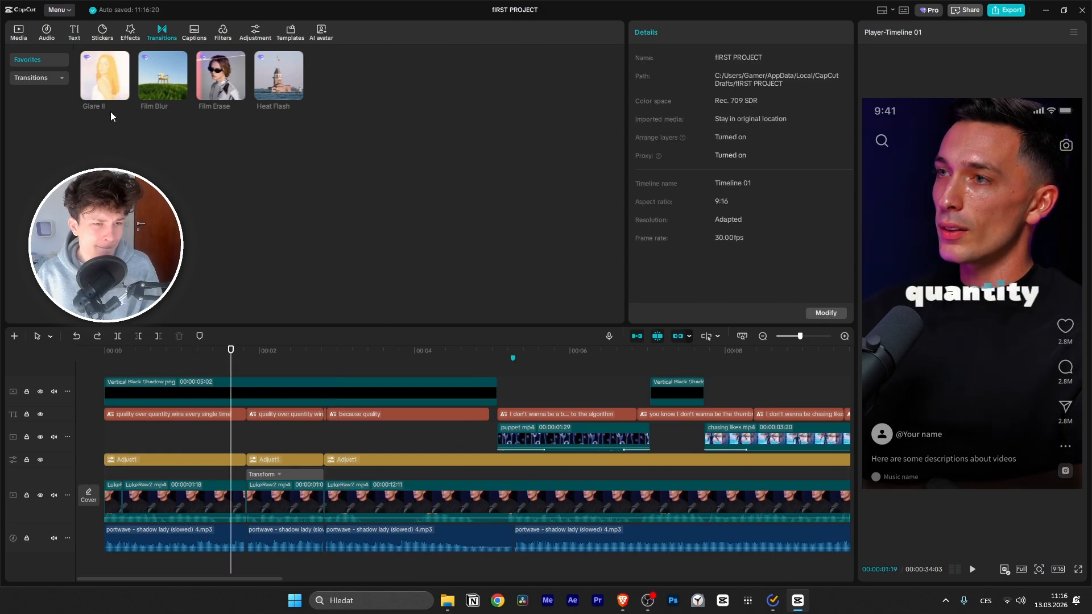
{"action": "left_click", "coordinate": [125, 94]}
{"action": "key", "text": "space"}
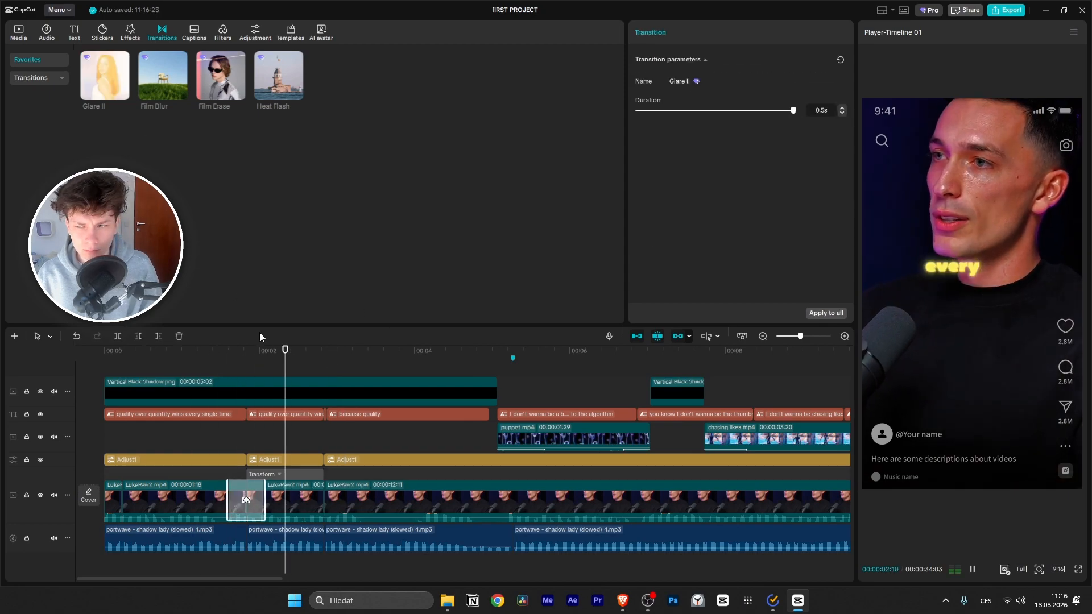
{"action": "key", "text": "space"}
Step: Shorten the Glare II transition to 0.3 s and play through the cut
{"action": "left_click_drag", "start_coordinate": [262, 503], "coordinate": [253, 500]}
{"action": "left_click", "coordinate": [217, 376]}
{"action": "key", "text": "space"}
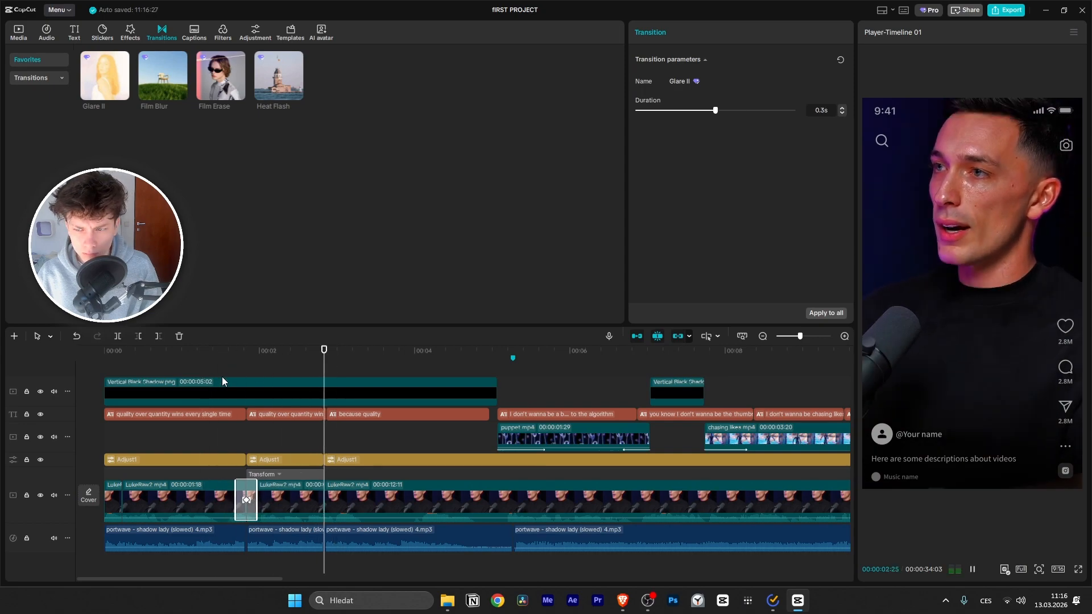
{"action": "left_click", "coordinate": [327, 373]}
{"action": "left_click", "coordinate": [245, 374]}
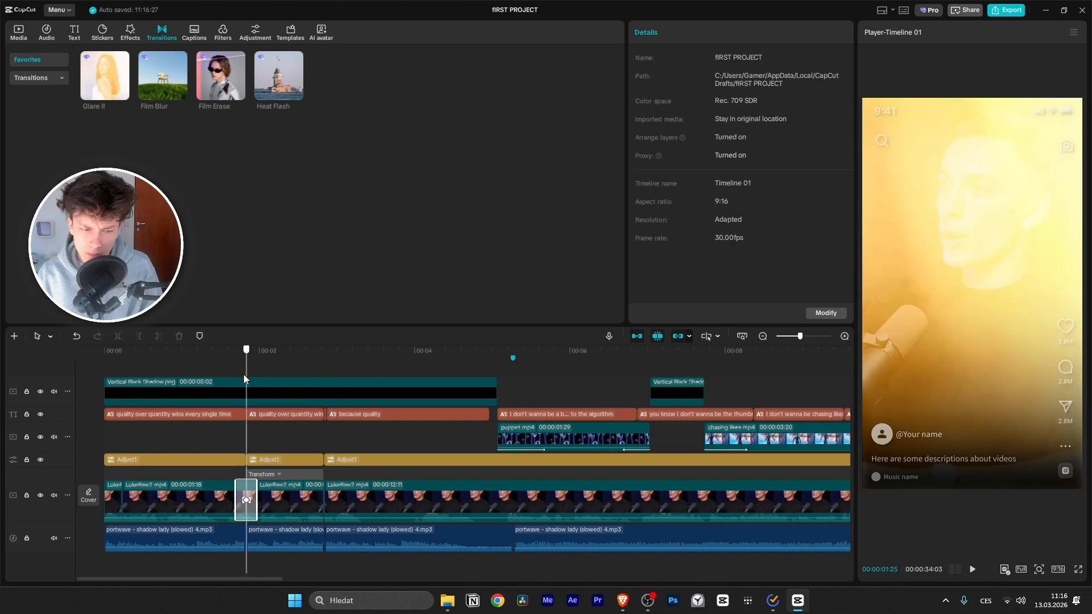
Step: Replay the shortened Glare II transition several times to check its timing against the captions
{"action": "key", "text": "space"}
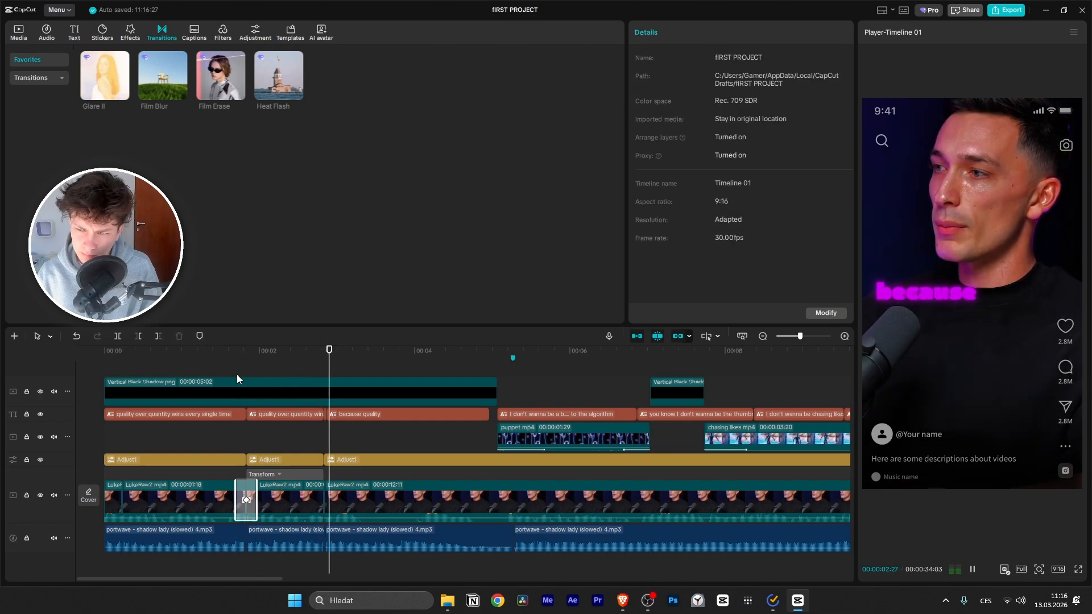
{"action": "key", "text": "space"}
{"action": "left_click", "coordinate": [315, 364]}
{"action": "left_click", "coordinate": [200, 369]}
{"action": "key", "text": "space"}
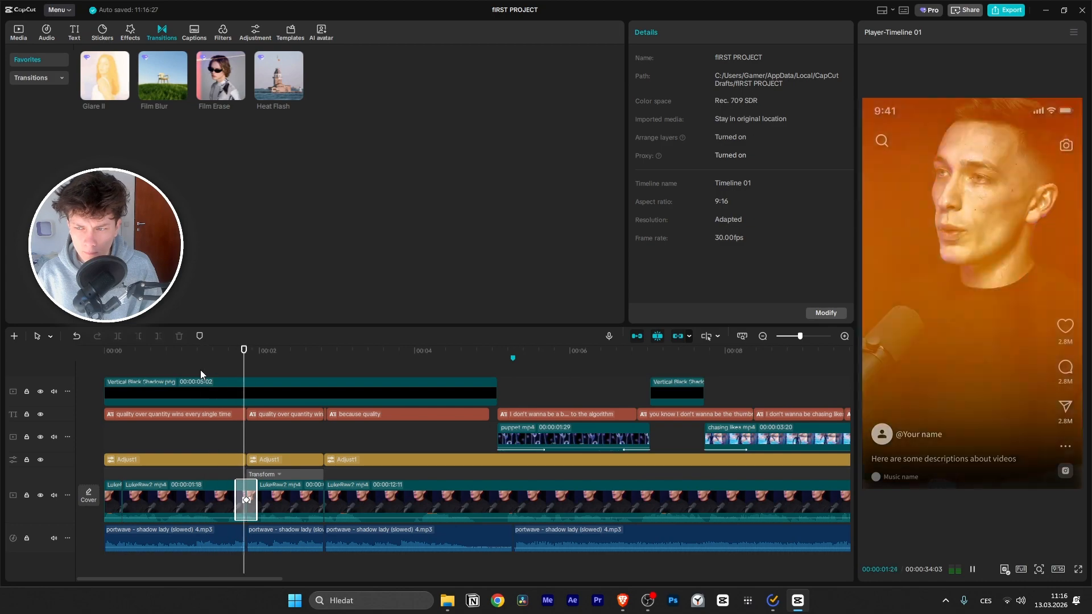
{"action": "key", "text": "space"}
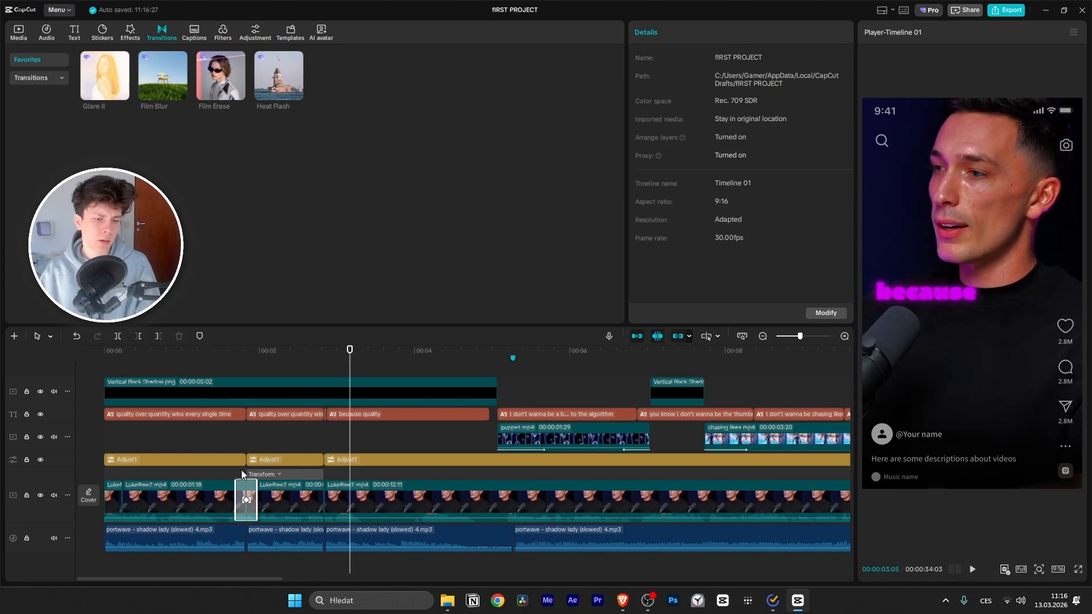
{"action": "left_click_drag", "start_coordinate": [347, 363], "coordinate": [231, 384]}
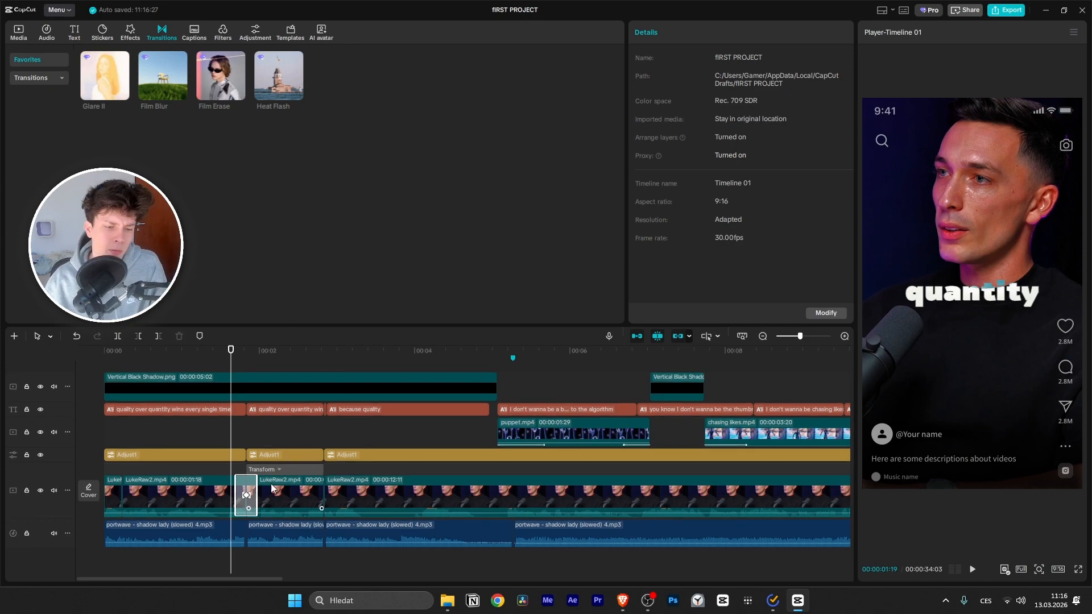
{"action": "scroll", "coordinate": [246, 460], "scroll_direction": "up", "scroll_amount": 1}
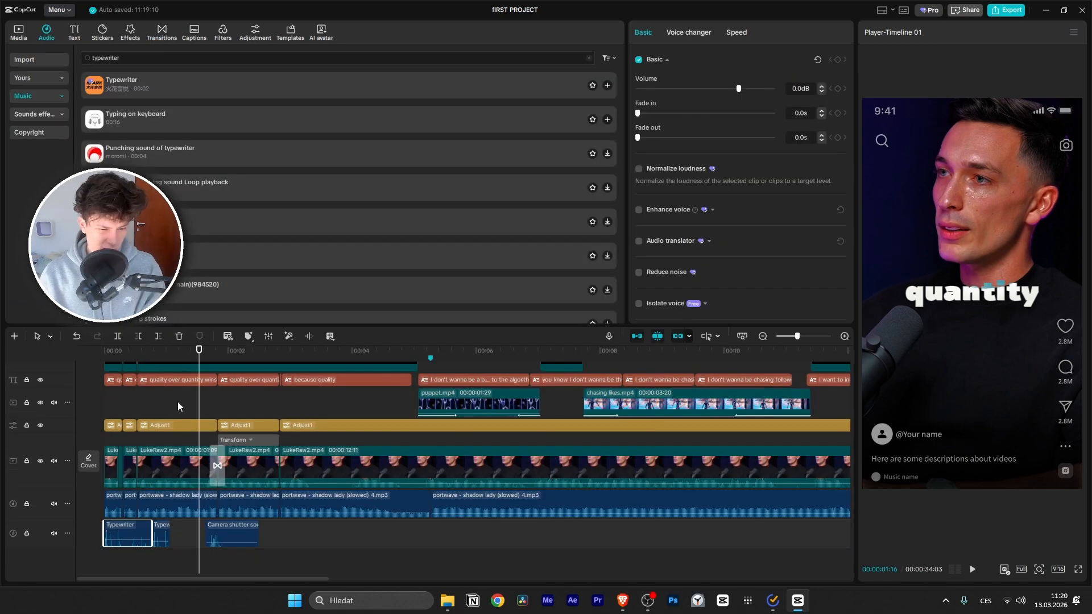
Step: Play the opening from the start to hear the typewriter and camera shutter sounds with the transition
{"action": "left_click_drag", "start_coordinate": [198, 356], "coordinate": [65, 432]}
{"action": "key", "text": "space"}
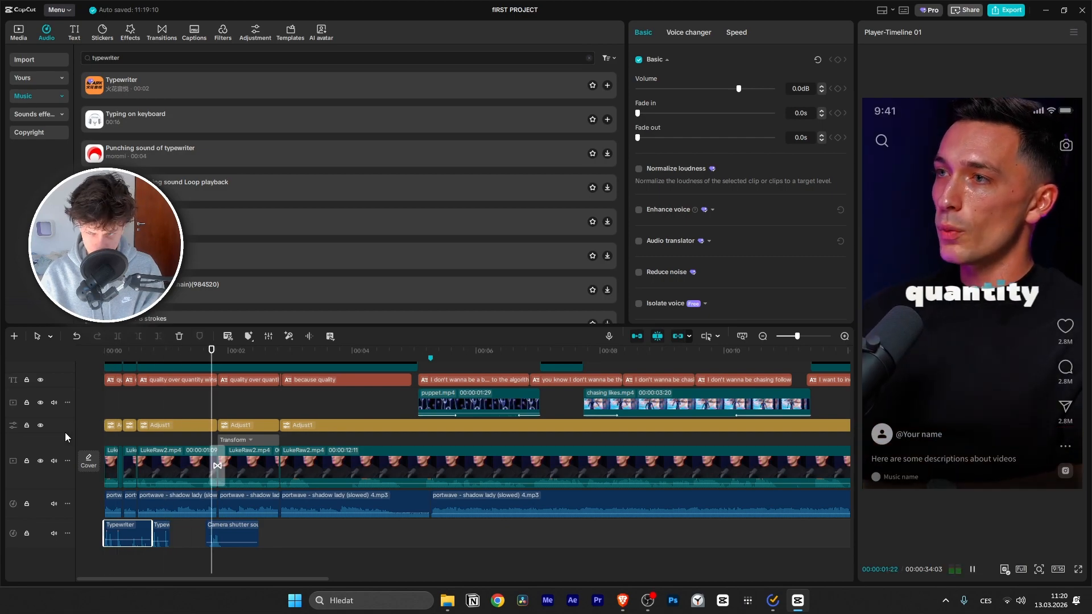
{"action": "key", "text": "space"}
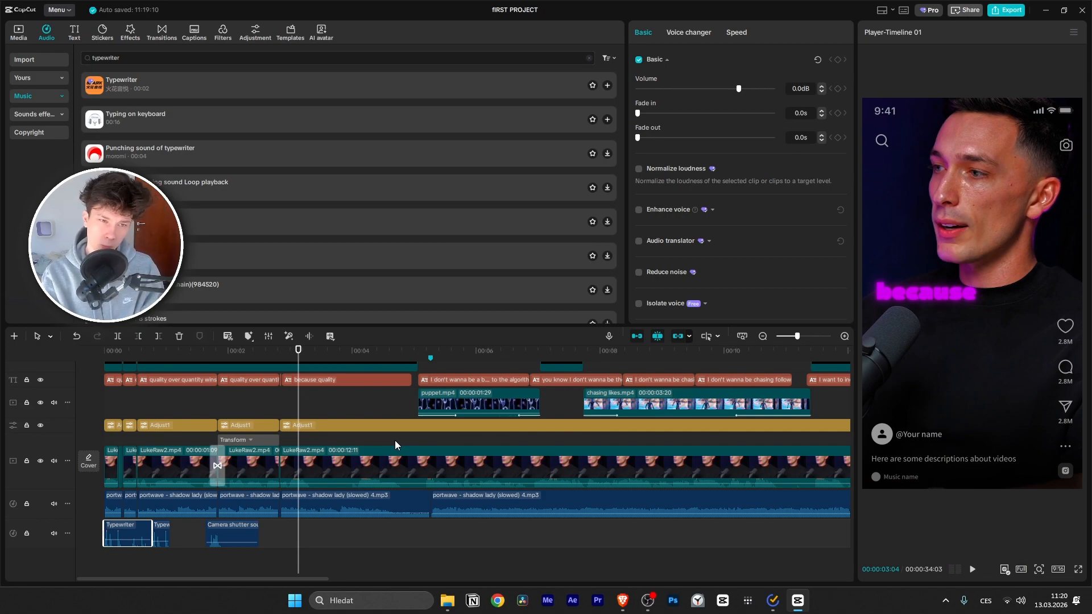
Step: Search the music library for "whooshes", audition the Whooshes track, and search again for "whooshe"
{"action": "left_click", "coordinate": [135, 55]}
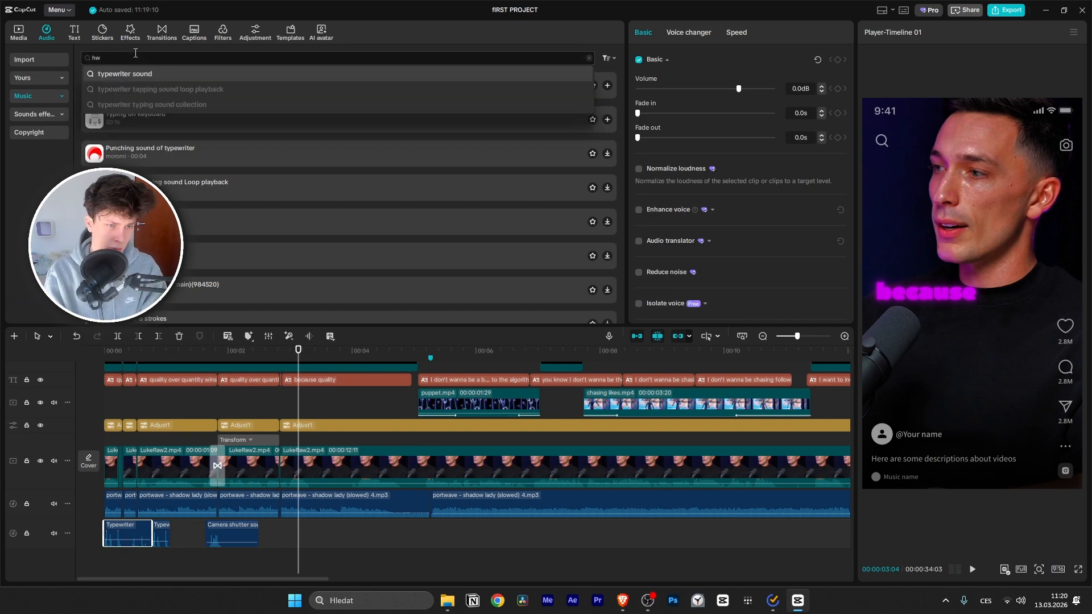
{"action": "key", "text": "BackSpace"}
{"action": "key", "text": "BackSpace"}
{"action": "type", "text": "wh"}
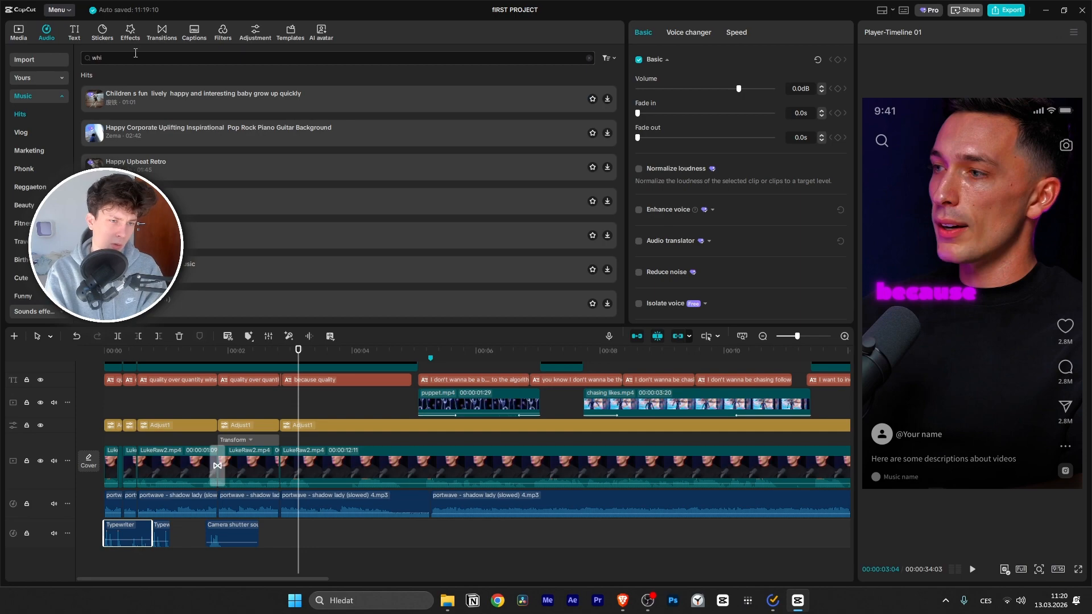
{"action": "type", "text": "ip"}
{"action": "key", "text": "BackSpace"}
{"action": "key", "text": "BackSpace"}
{"action": "type", "text": "oose"}
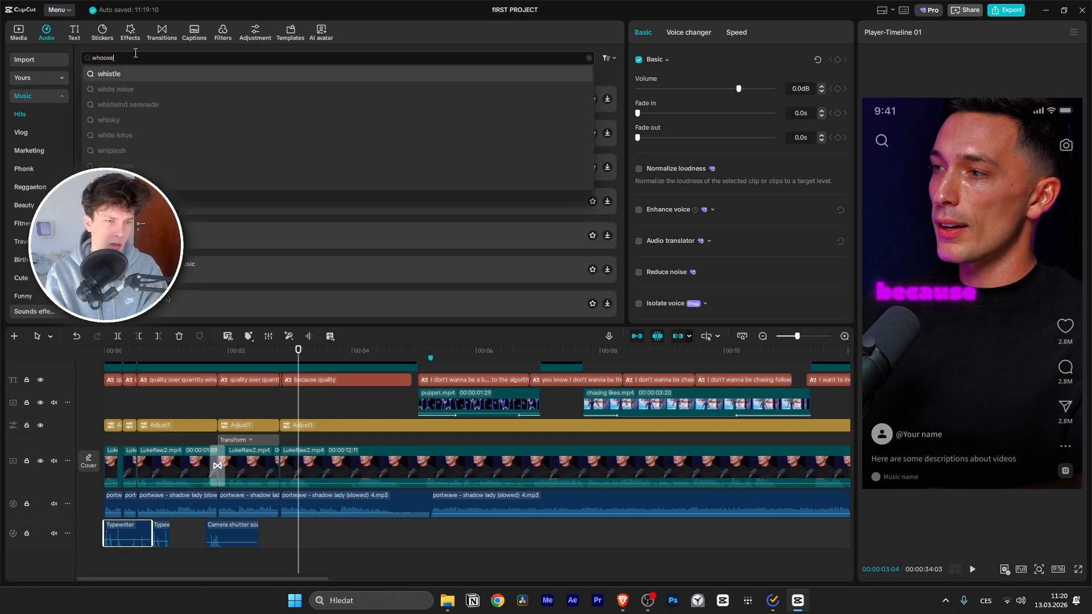
{"action": "key", "text": "BackSpace"}
{"action": "key", "text": "BackSpace"}
{"action": "type", "text": "she"}
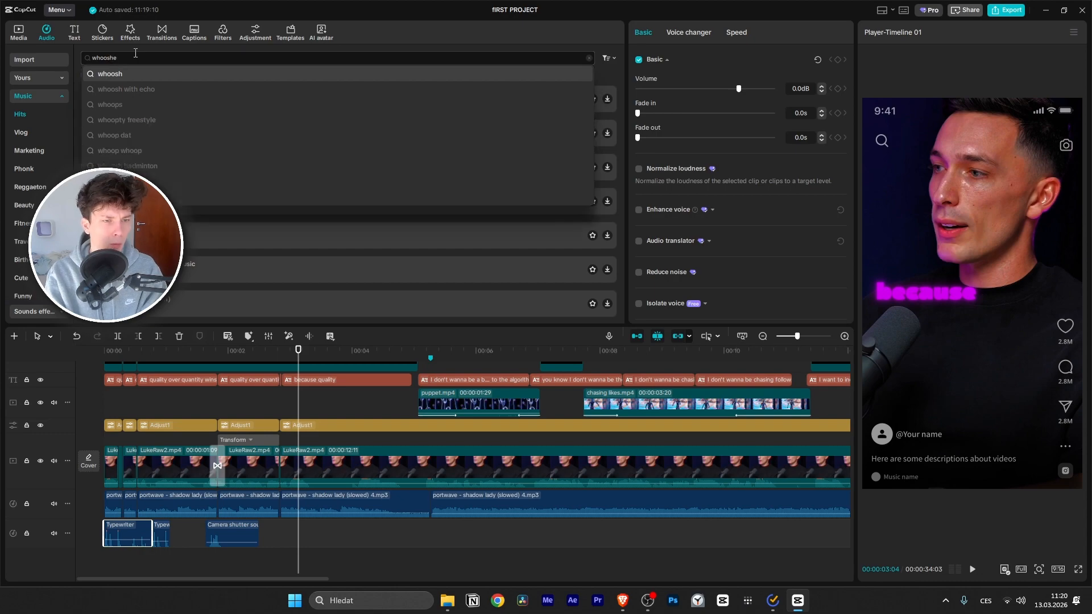
{"action": "type", "text": "s"}
{"action": "key", "text": "Return"}
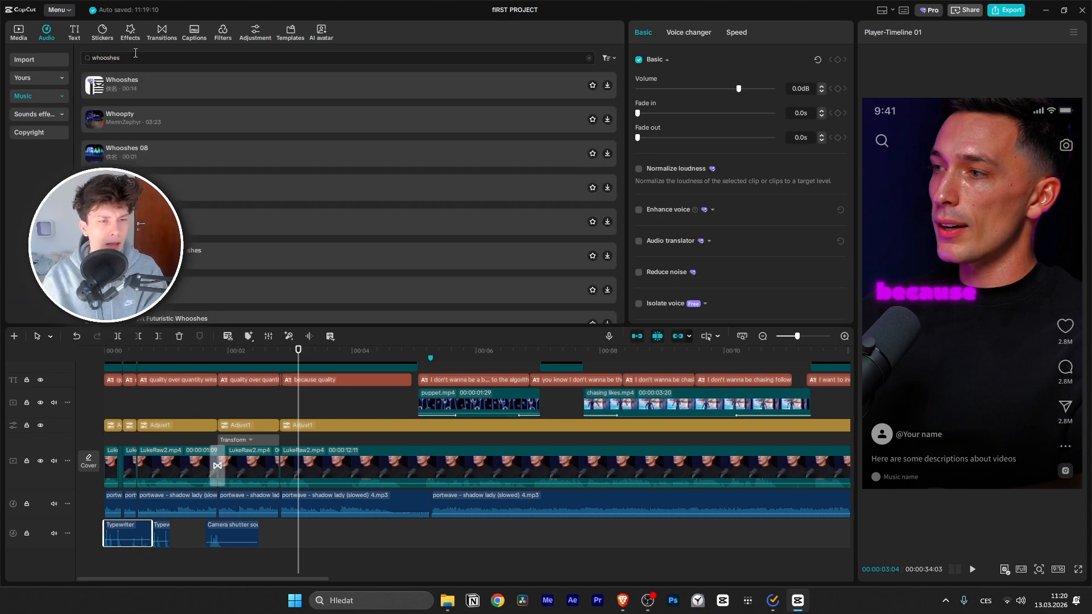
{"action": "left_click", "coordinate": [200, 100]}
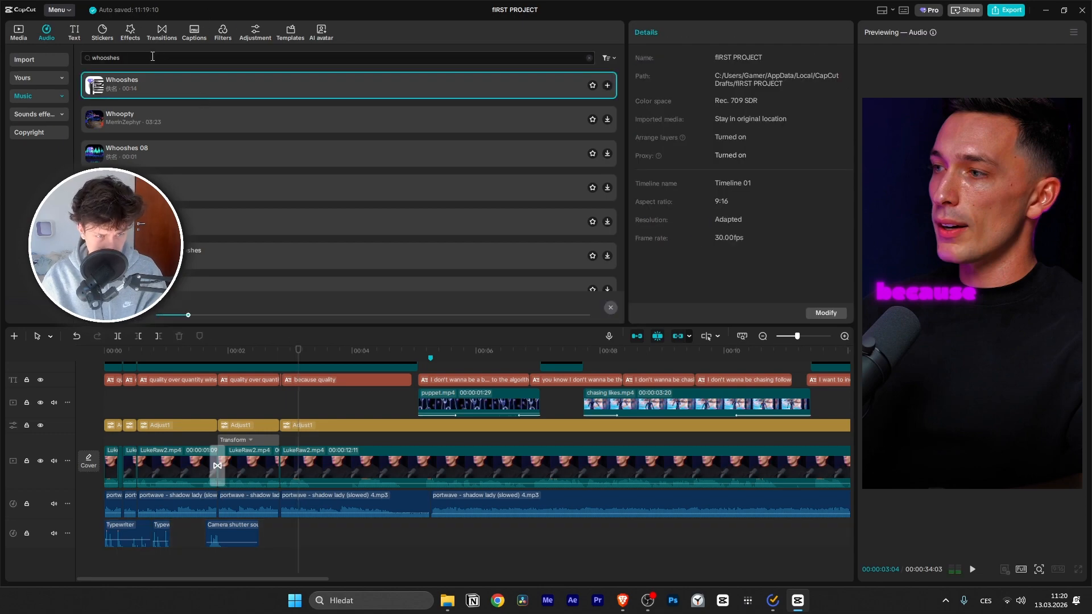
{"action": "key", "text": "Return"}
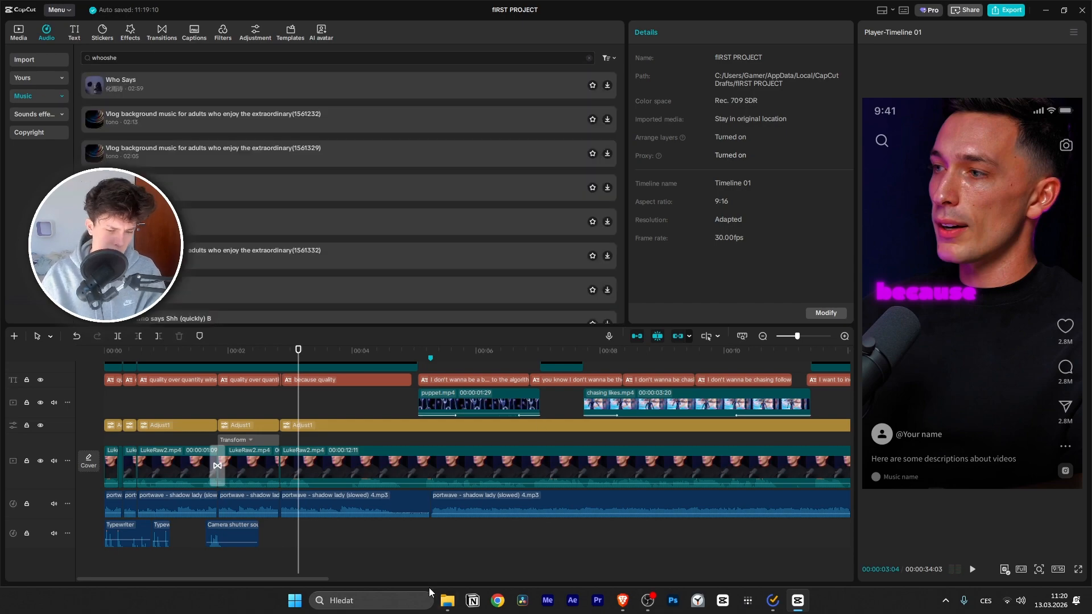
Step: Show the imported project media with the woosh sounds and play the opening from the start of the timeline
{"action": "left_click", "coordinate": [28, 31]}
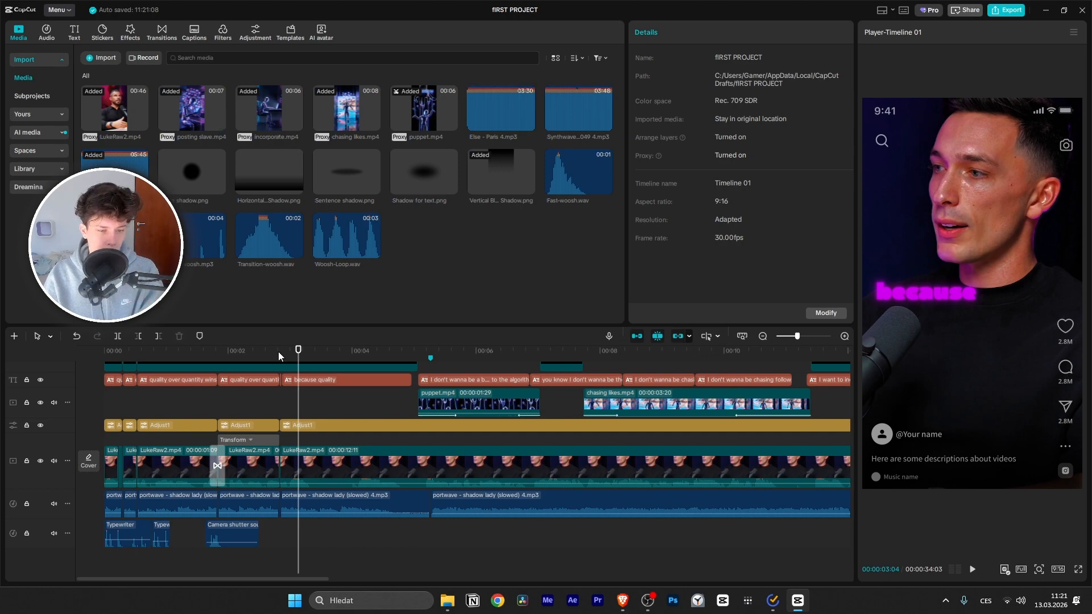
{"action": "left_click_drag", "start_coordinate": [297, 355], "coordinate": [94, 386]}
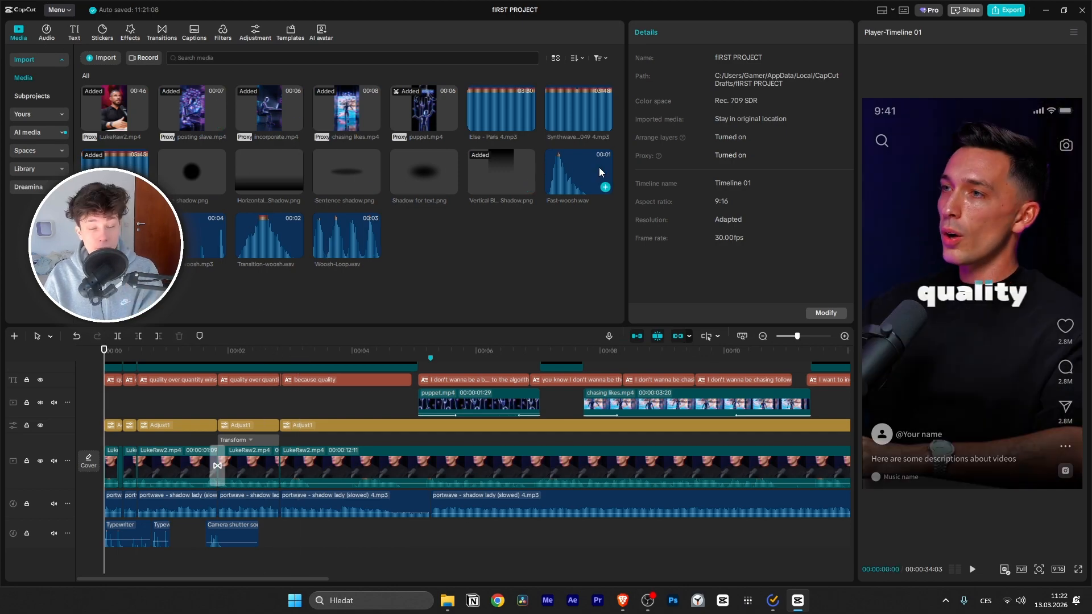
{"action": "key", "text": "space"}
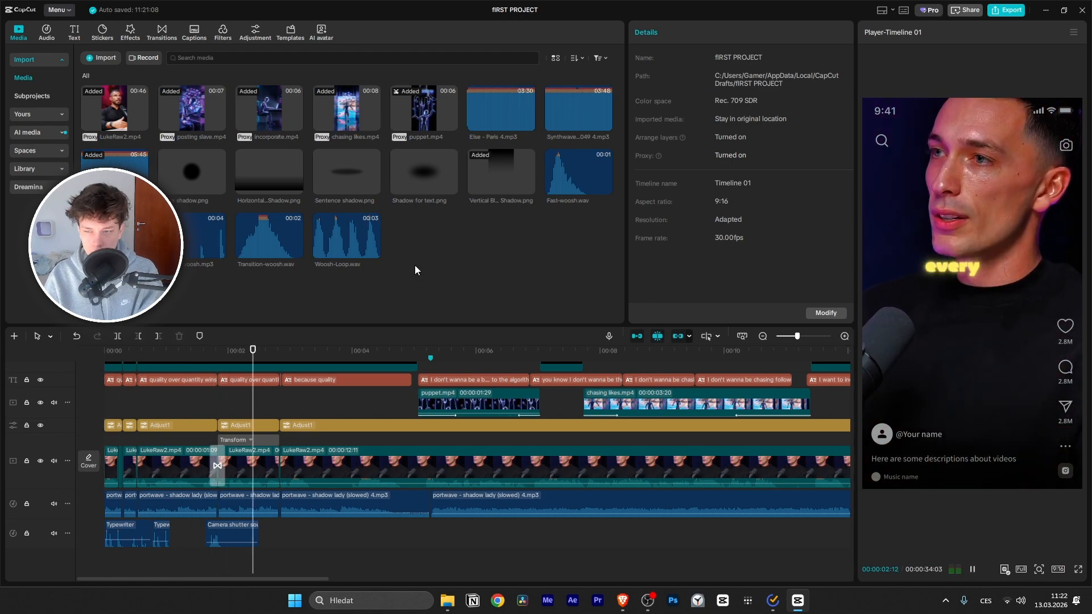
{"action": "key", "text": "space"}
Step: Replay the Glare II transition and place the playhead on its brightest frame at 00:00:01:25
{"action": "left_click_drag", "start_coordinate": [288, 356], "coordinate": [209, 355]}
{"action": "key", "text": "space"}
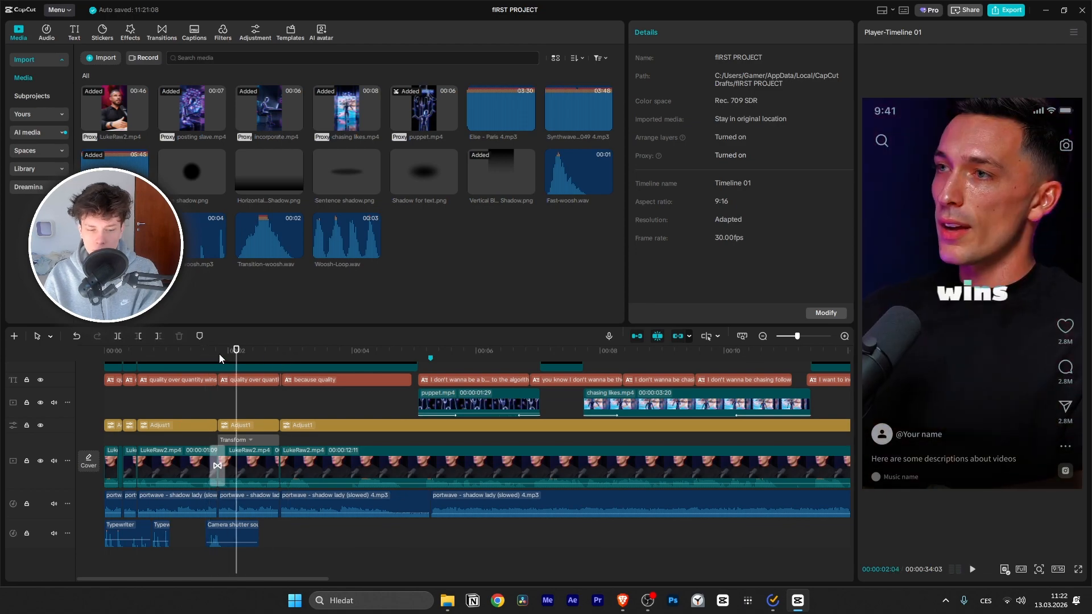
{"action": "key", "text": "space"}
{"action": "key", "text": "Left"}
{"action": "key", "text": "Left"}
{"action": "key", "text": "Left"}
{"action": "key", "text": "Left"}
{"action": "key", "text": "Left"}
{"action": "key", "text": "Left"}
{"action": "key", "text": "Left"}
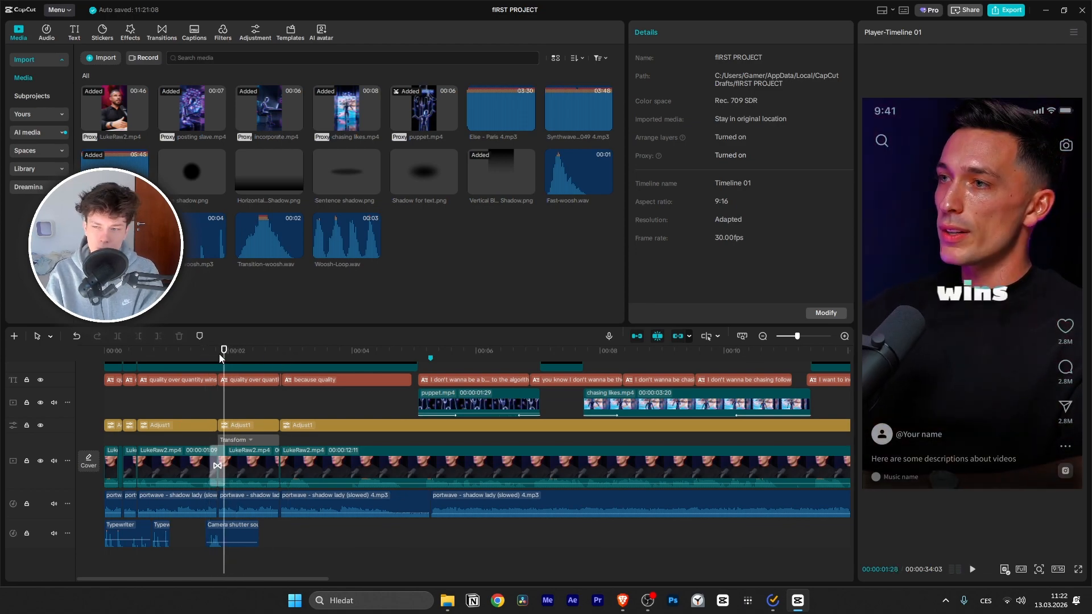
{"action": "key", "text": "Right"}
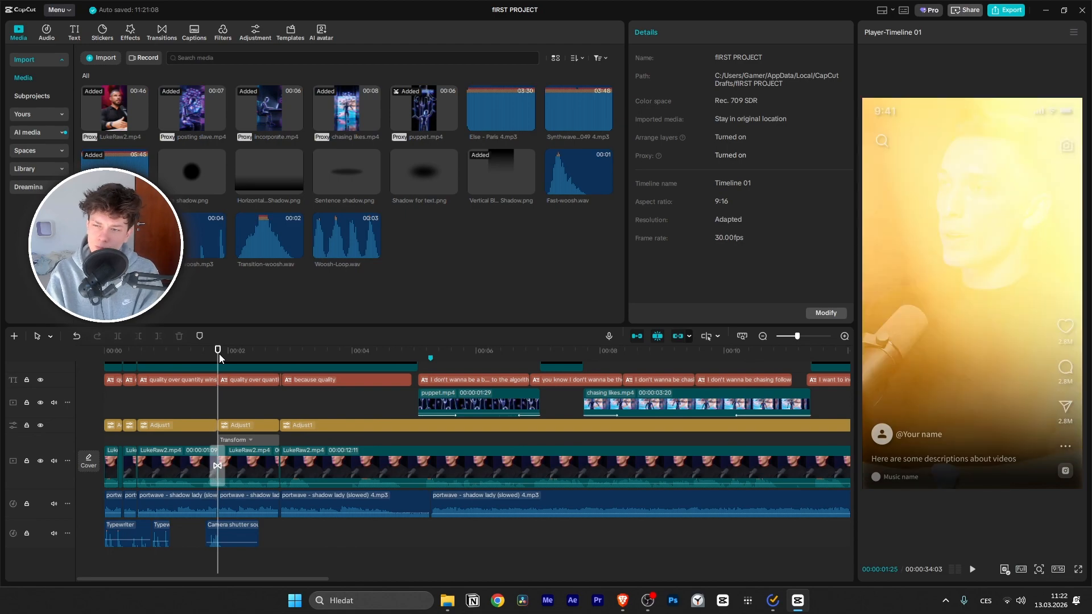
Step: Audition the imported wooshes and place Transition-woosh.wav on its own audio track at 00:00:01:29, with the volume lowered to -9.7 dB
{"action": "key", "text": "Right"}
{"action": "key", "text": "Right"}
{"action": "key", "text": "Right"}
{"action": "key", "text": "Right"}
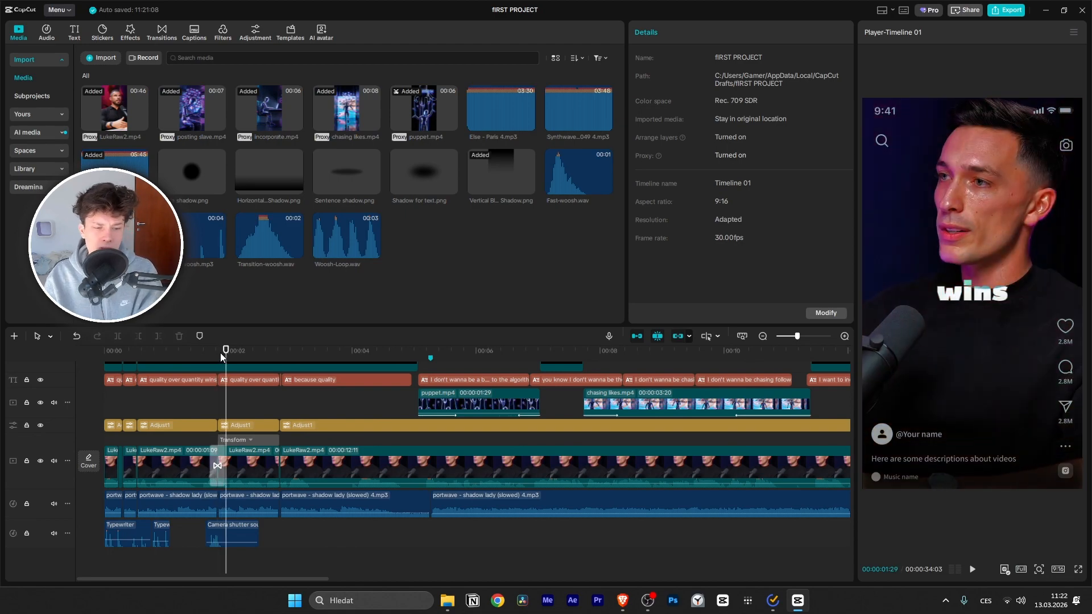
{"action": "left_click", "coordinate": [556, 171]}
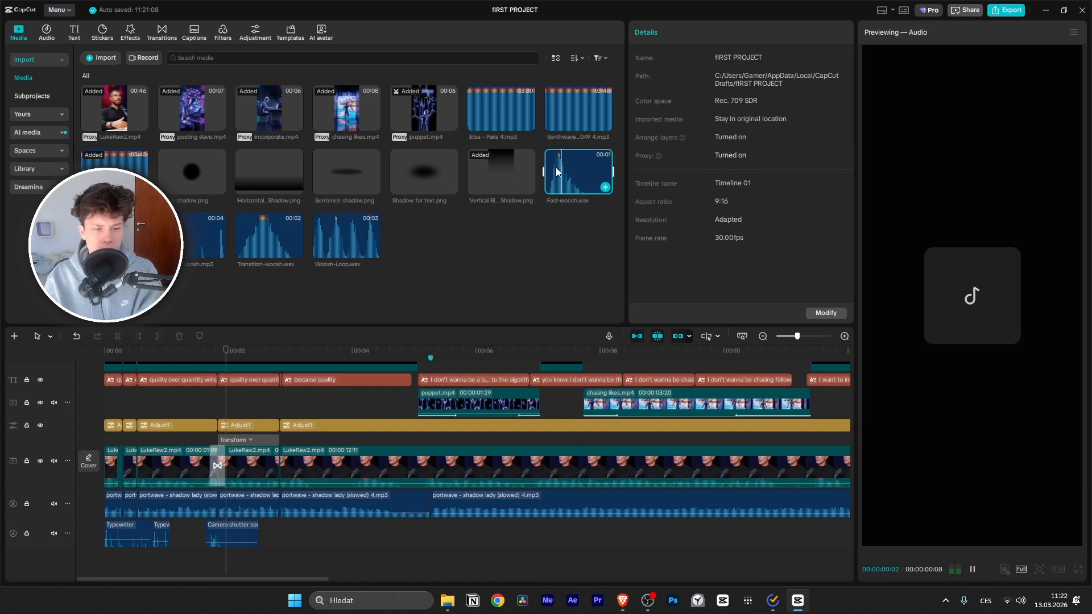
{"action": "left_click", "coordinate": [277, 245]}
{"action": "left_click", "coordinate": [201, 237]}
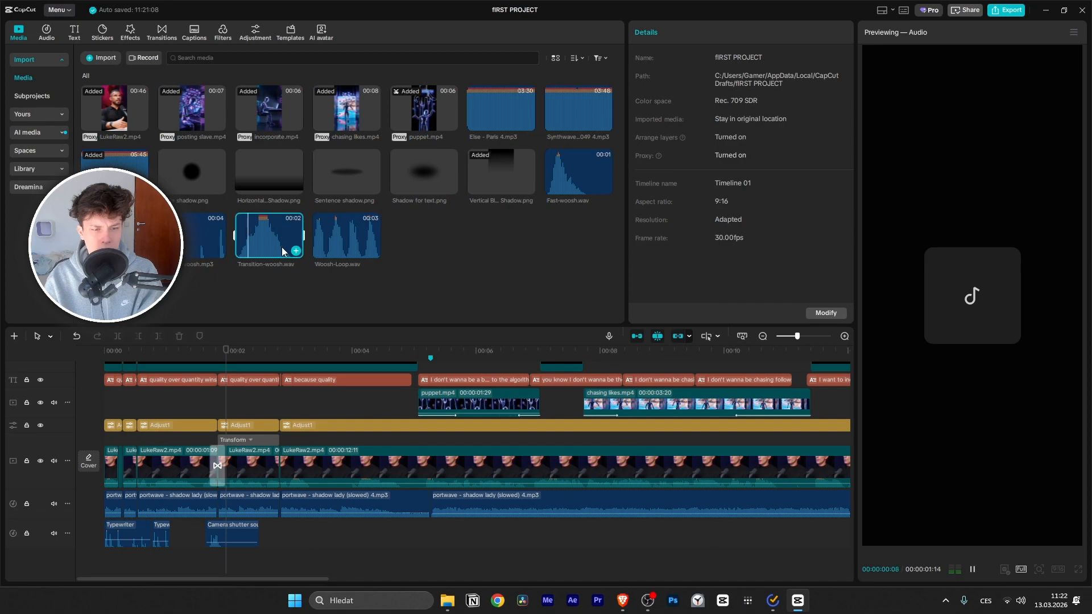
{"action": "left_click_drag", "start_coordinate": [274, 237], "coordinate": [287, 573]}
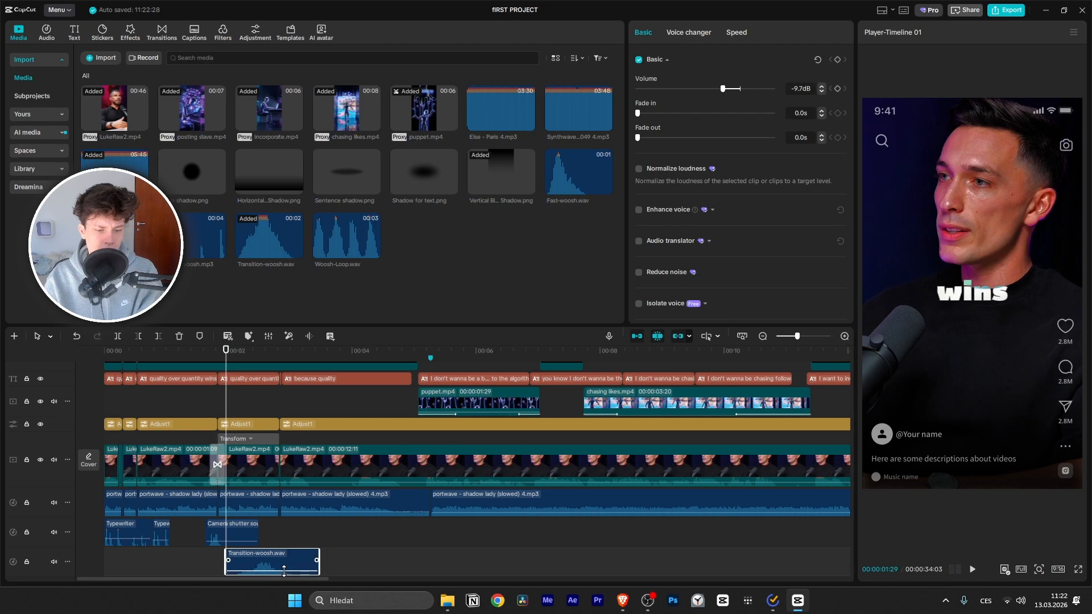
Step: Trim the quiet start of the transition woosh, keep it beginning at 00:00:01:29, and play it with the Glare II transition
{"action": "left_click_drag", "start_coordinate": [226, 563], "coordinate": [265, 557]}
{"action": "key", "text": "space"}
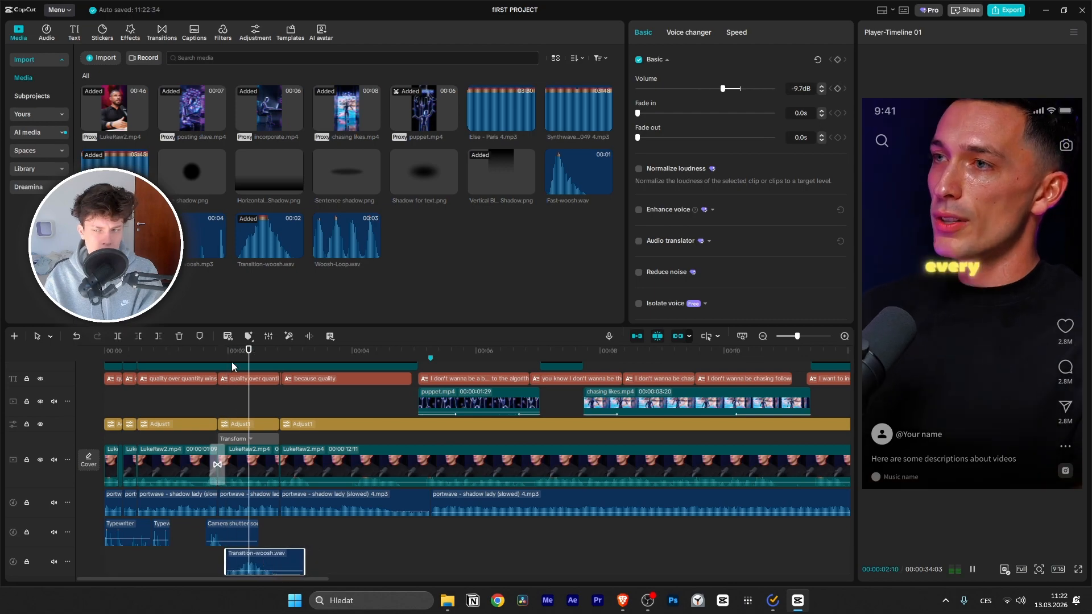
{"action": "left_click", "coordinate": [203, 351]}
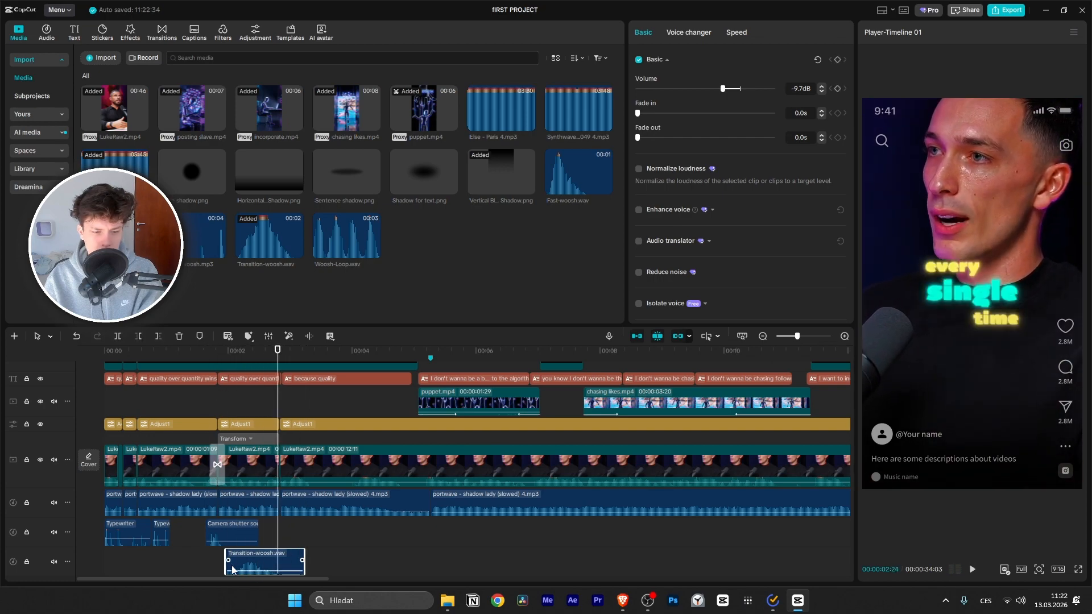
Step: Move the transition woosh back to the Glare II cut, readjust its trimmed start, and replay the transition
{"action": "left_click_drag", "start_coordinate": [228, 565], "coordinate": [233, 567]}
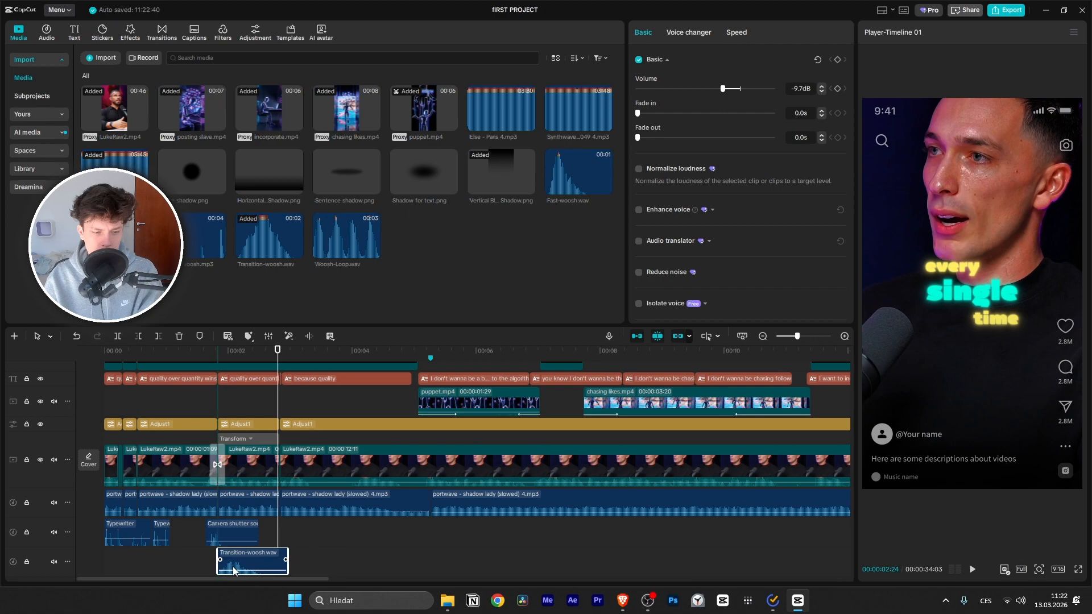
{"action": "scroll", "coordinate": [239, 546], "scroll_direction": "down", "scroll_amount": 2}
{"action": "left_click", "coordinate": [248, 498]}
{"action": "left_click", "coordinate": [199, 351]}
{"action": "key", "text": "space"}
{"action": "left_click", "coordinate": [254, 534]}
{"action": "left_click_drag", "start_coordinate": [216, 547], "coordinate": [251, 546]}
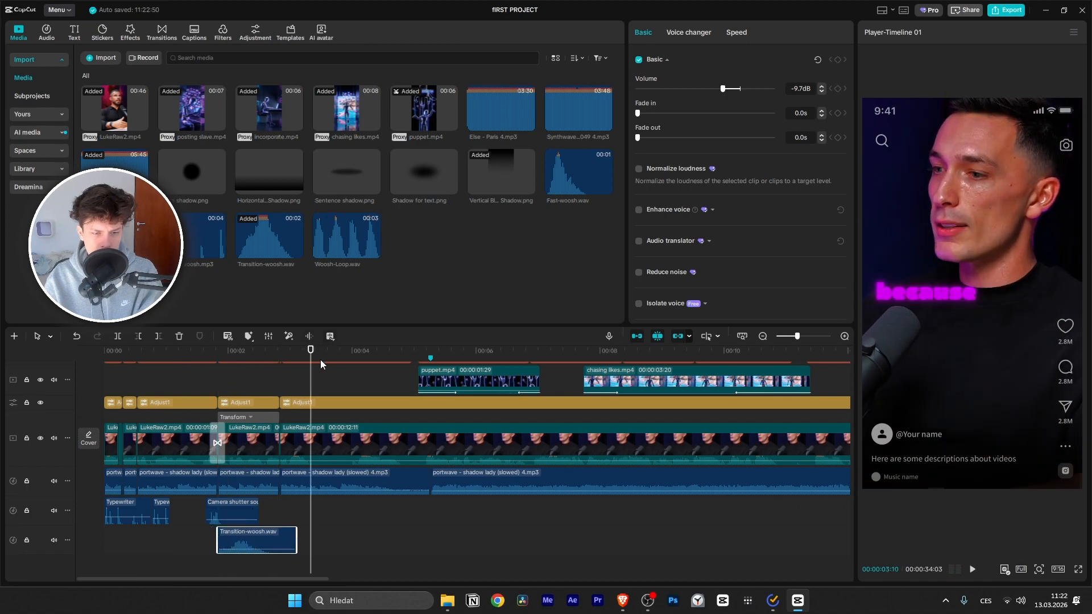
Step: Play the video from just before the Glare II transition until after the end of the posting slave clip
{"action": "left_click_drag", "start_coordinate": [309, 359], "coordinate": [195, 358]}
{"action": "key", "text": "space"}
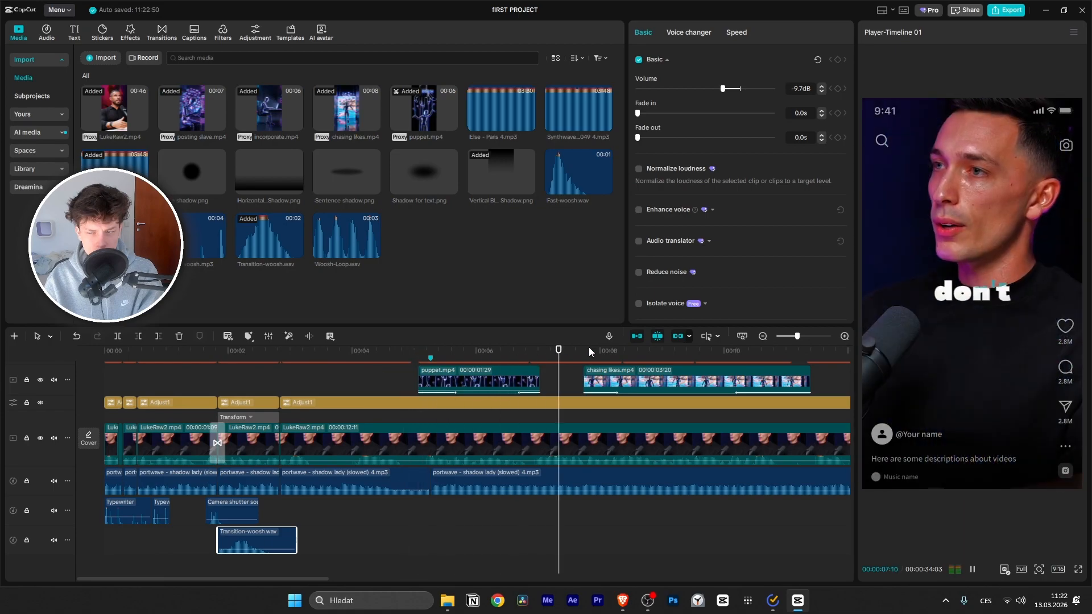
{"action": "scroll", "coordinate": [672, 394], "scroll_direction": "down", "scroll_amount": 3}
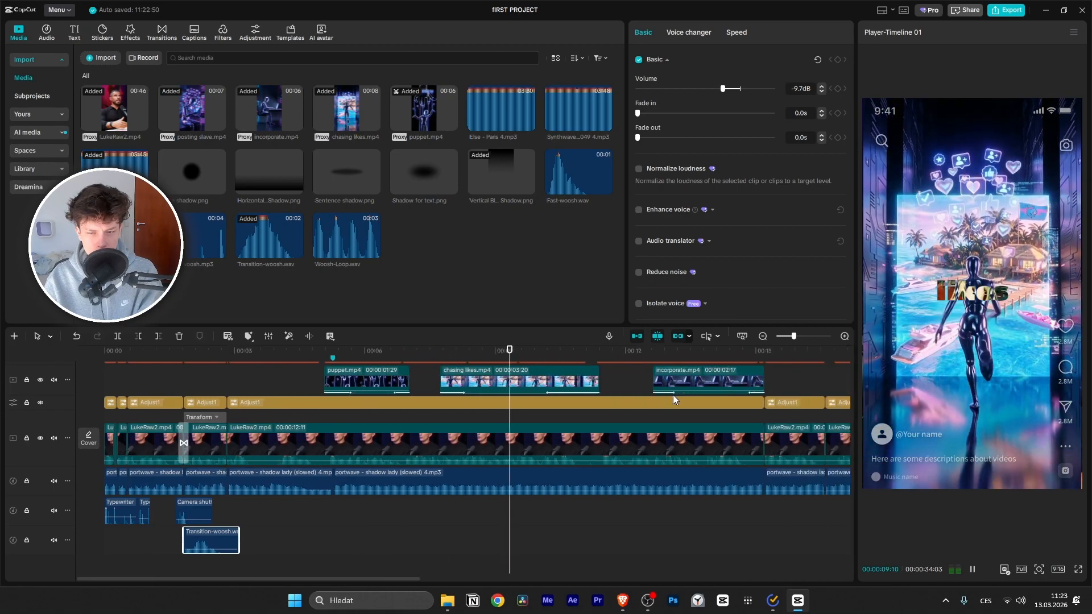
{"action": "scroll", "coordinate": [575, 382], "scroll_direction": "down", "scroll_amount": 2}
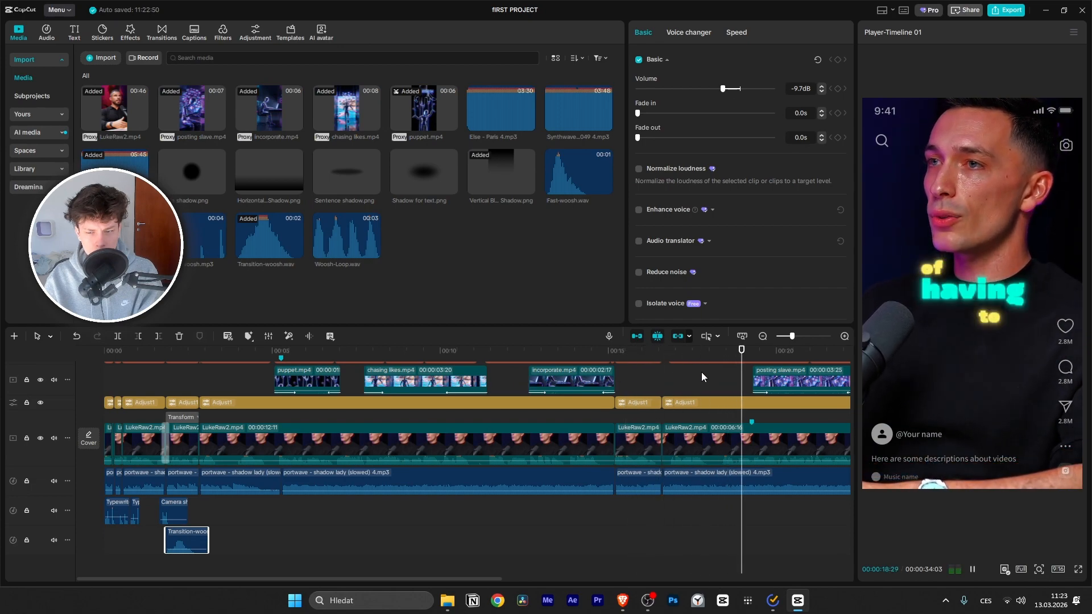
{"action": "scroll", "coordinate": [710, 399], "scroll_direction": "down", "scroll_amount": 4}
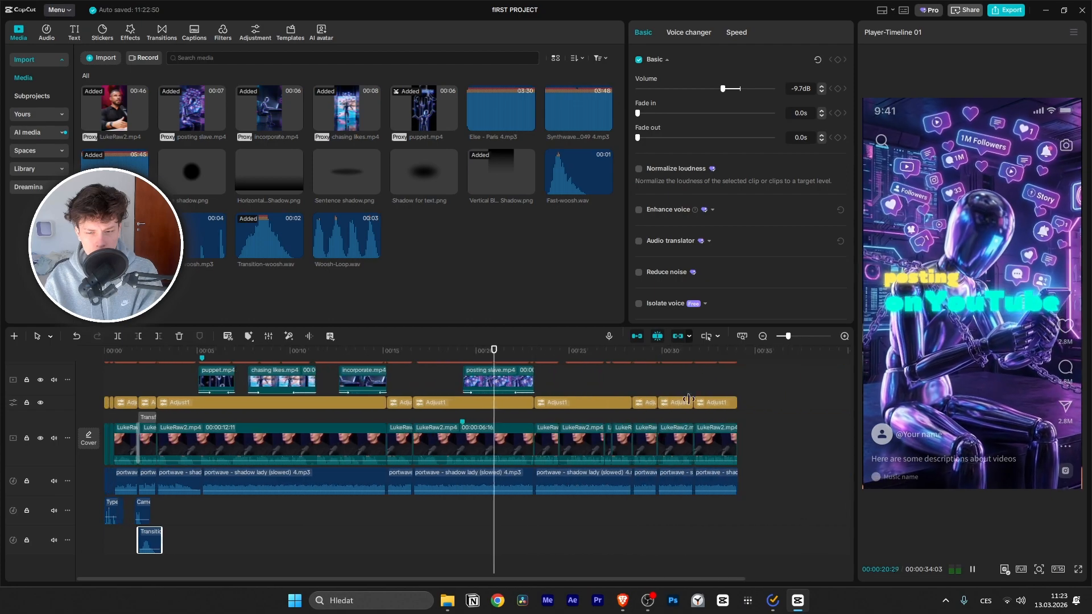
{"action": "scroll", "coordinate": [451, 381], "scroll_direction": "up", "scroll_amount": 2}
{"action": "key", "text": "space"}
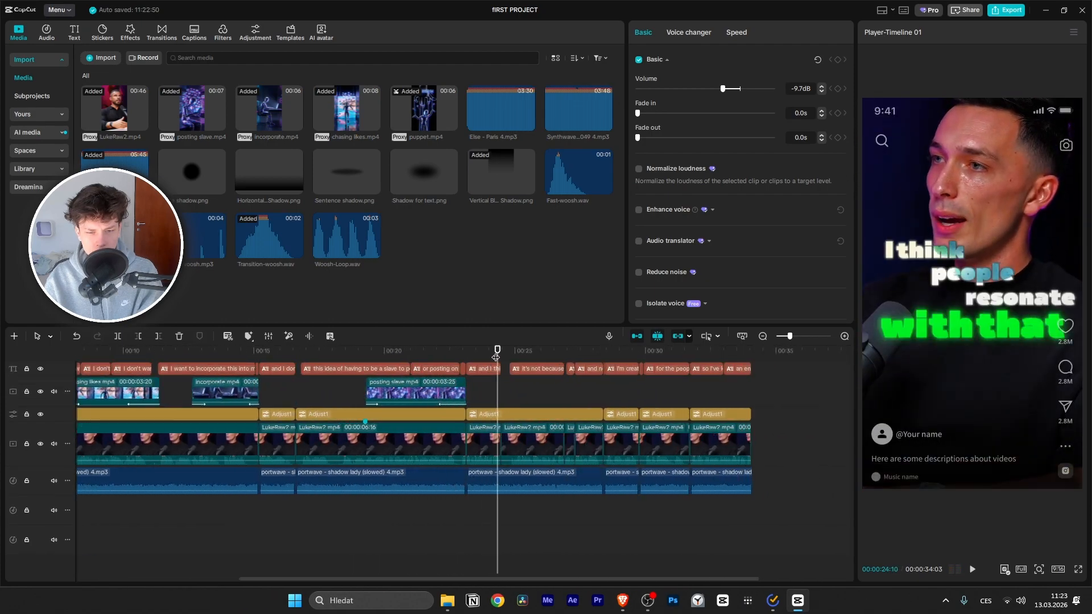
Step: Audition the imported wooshes again and add Transition-woosh.wav at 00:00:23:04, where the posting slave clip ends
{"action": "left_click_drag", "start_coordinate": [478, 354], "coordinate": [466, 354]}
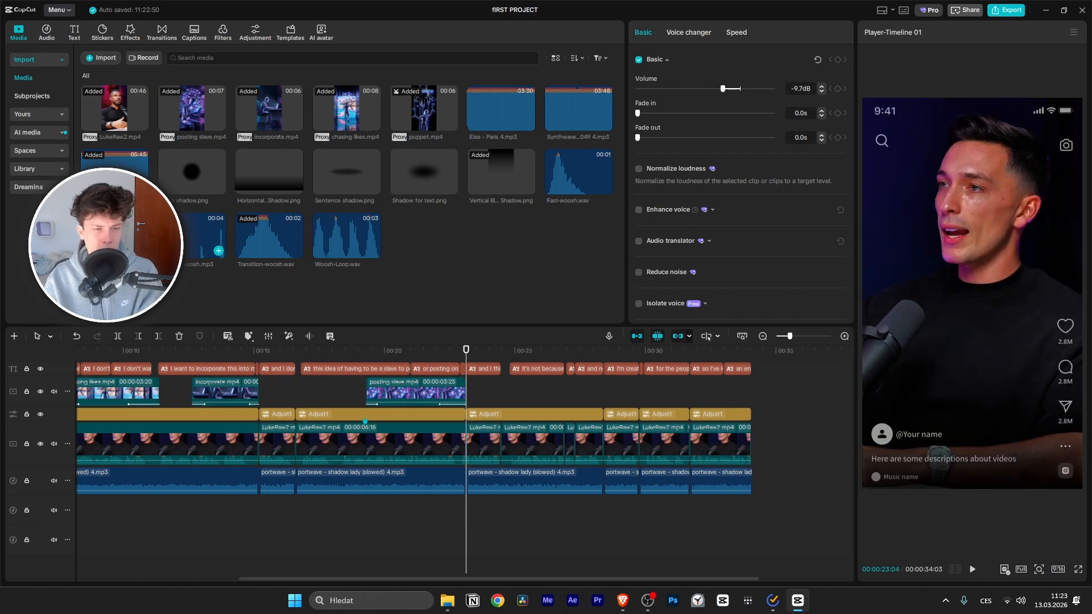
{"action": "left_click", "coordinate": [114, 236]}
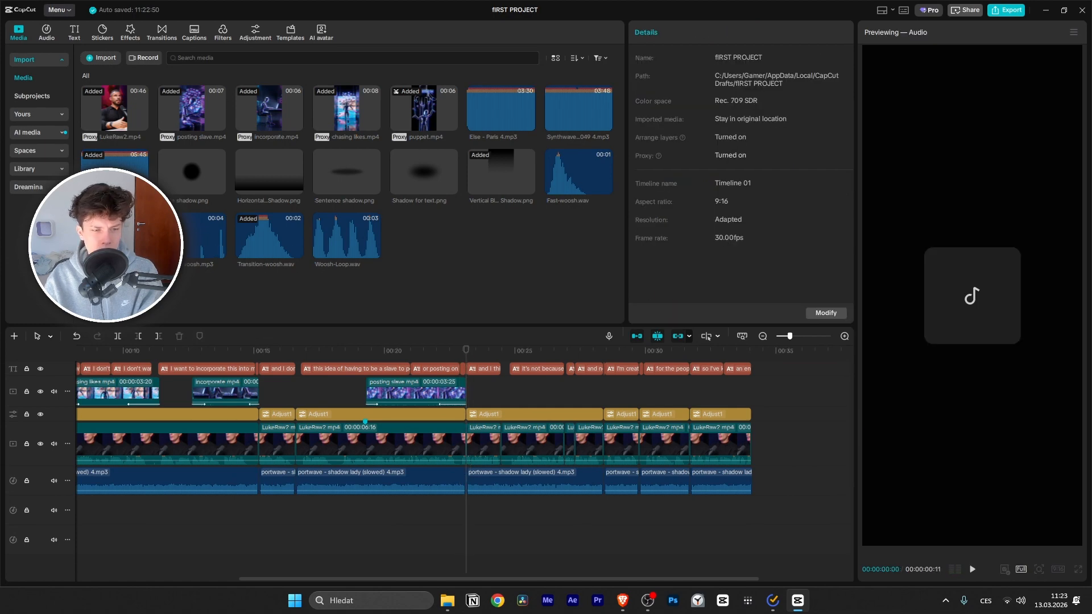
{"action": "left_click", "coordinate": [210, 235]}
{"action": "left_click", "coordinate": [571, 175]}
{"action": "left_click", "coordinate": [365, 235]}
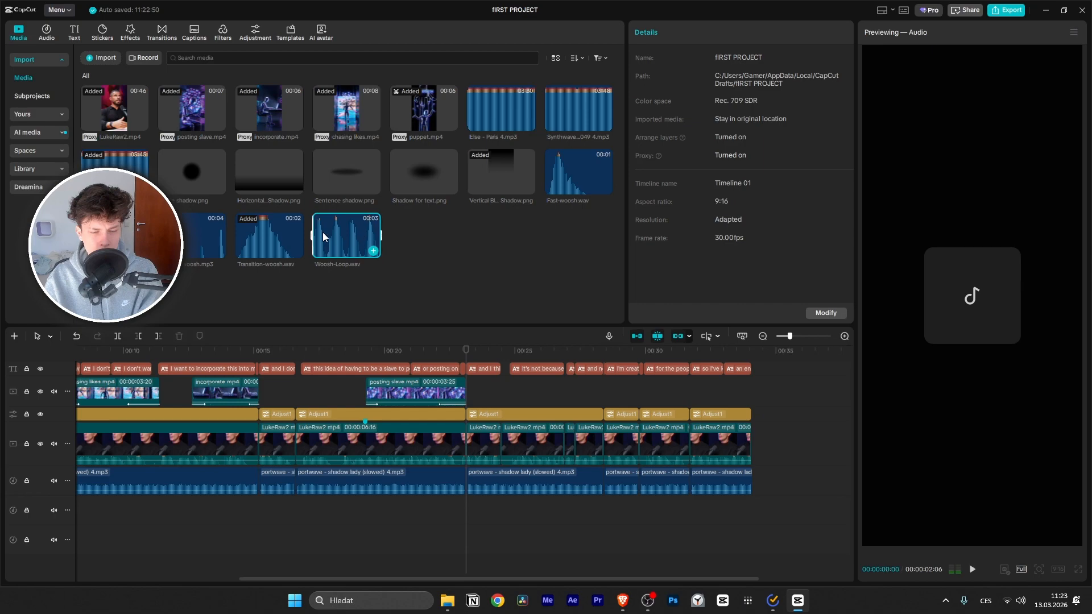
{"action": "left_click", "coordinate": [269, 236]}
{"action": "left_click_drag", "start_coordinate": [281, 236], "coordinate": [281, 249]}
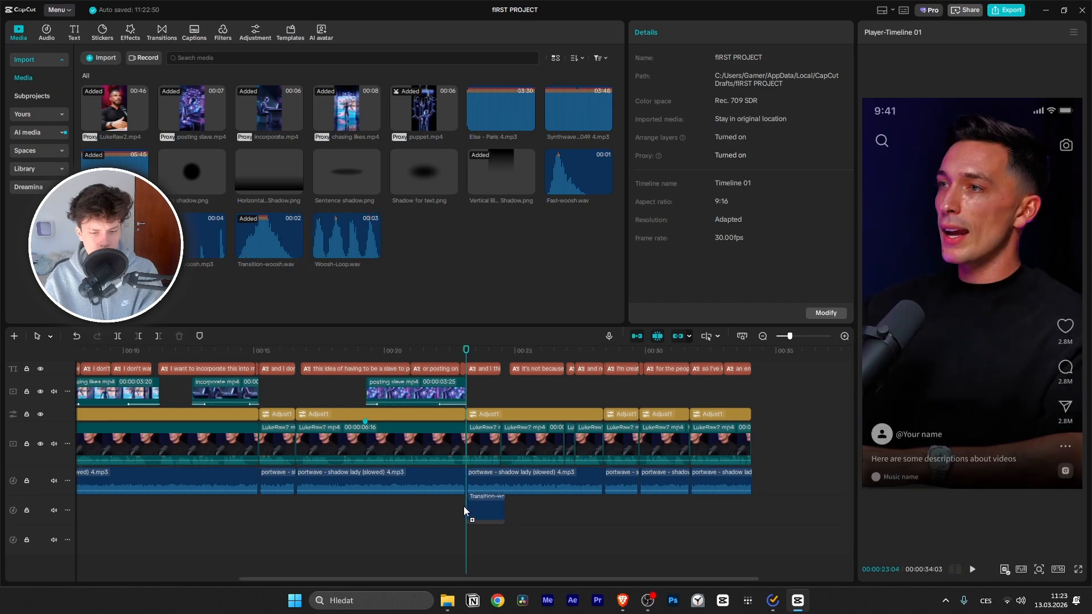
{"action": "left_click_drag", "start_coordinate": [463, 505], "coordinate": [464, 508]}
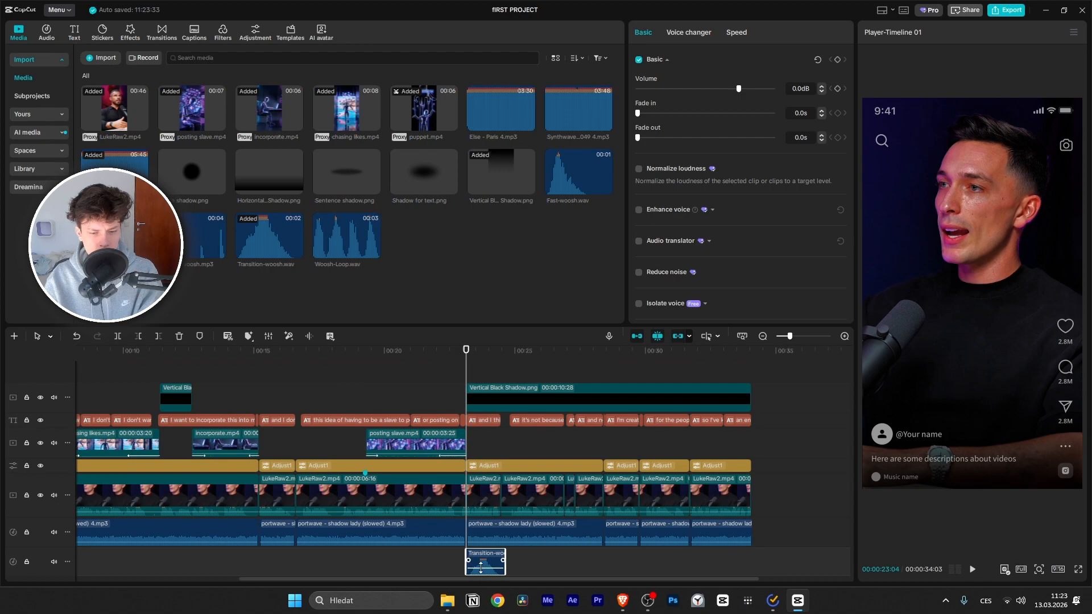
Step: Set the second transition woosh's volume to -8.5 dB, playing the cut after the posting slave clip to judge the level
{"action": "left_click_drag", "start_coordinate": [484, 573], "coordinate": [484, 578]}
{"action": "key", "text": "space"}
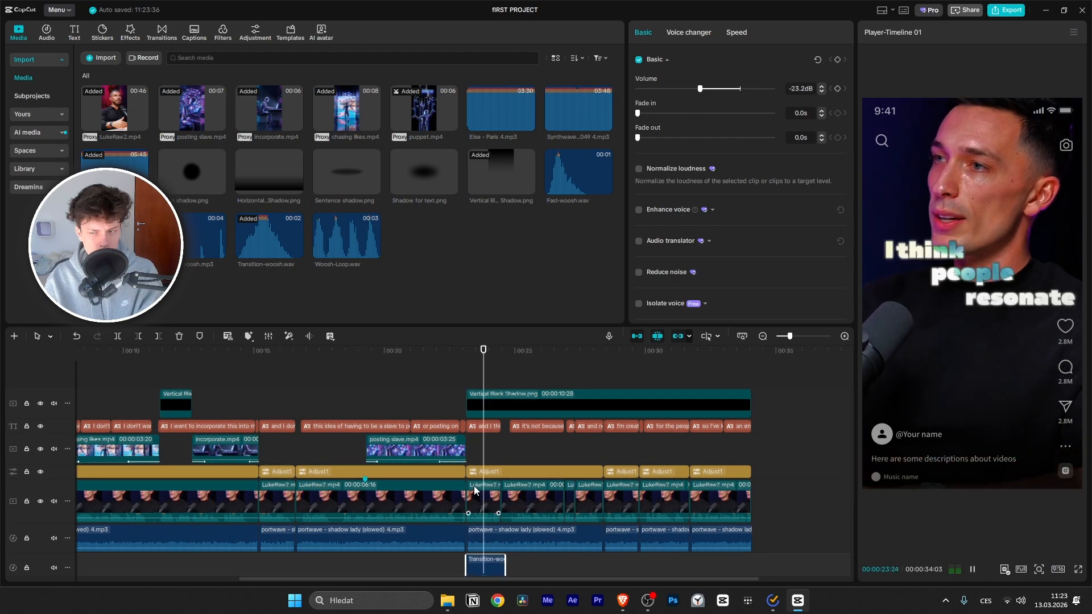
{"action": "scroll", "coordinate": [487, 554], "scroll_direction": "down", "scroll_amount": 1}
{"action": "key", "text": "space"}
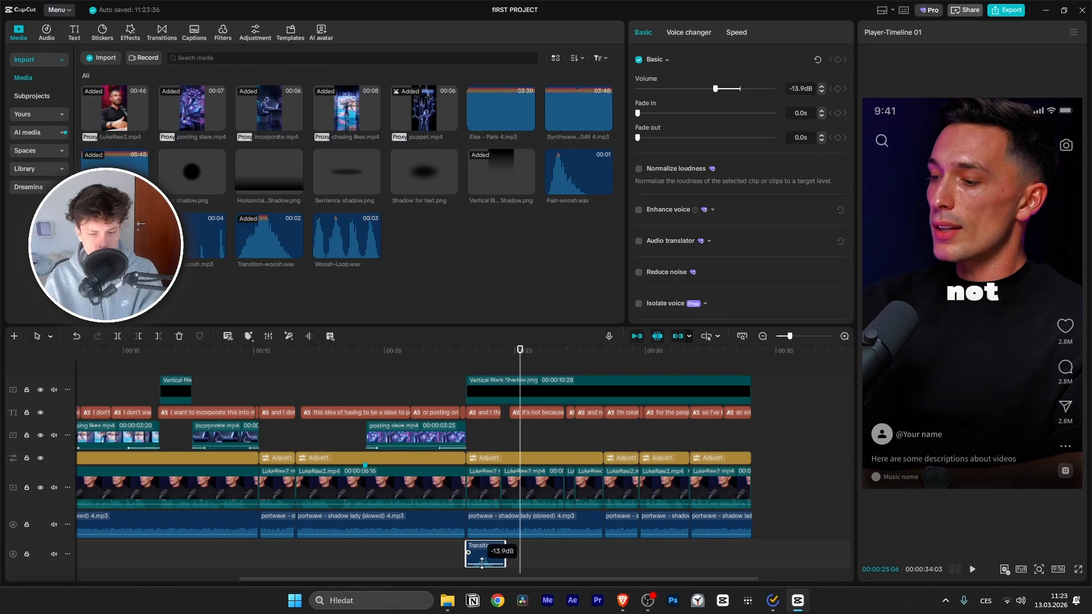
{"action": "left_click_drag", "start_coordinate": [481, 563], "coordinate": [482, 559]}
{"action": "left_click", "coordinate": [434, 374]}
{"action": "key", "text": "space"}
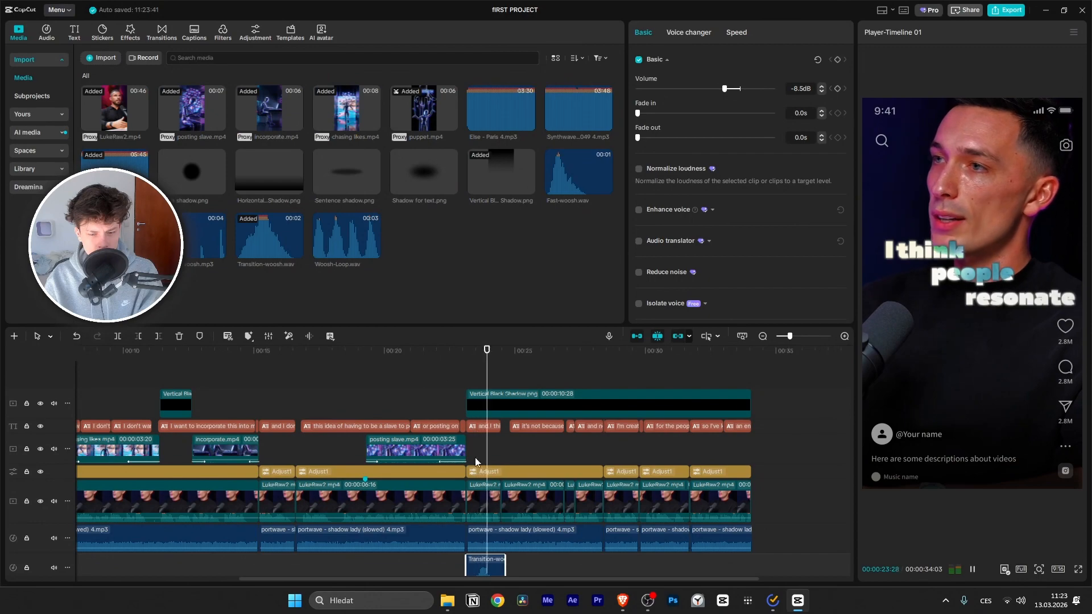
{"action": "key", "text": "space"}
Step: Shift the second transition woosh to start about a quarter second before the posting slave clip ends, and replay the cut
{"action": "scroll", "coordinate": [475, 577], "scroll_direction": "down", "scroll_amount": 1}
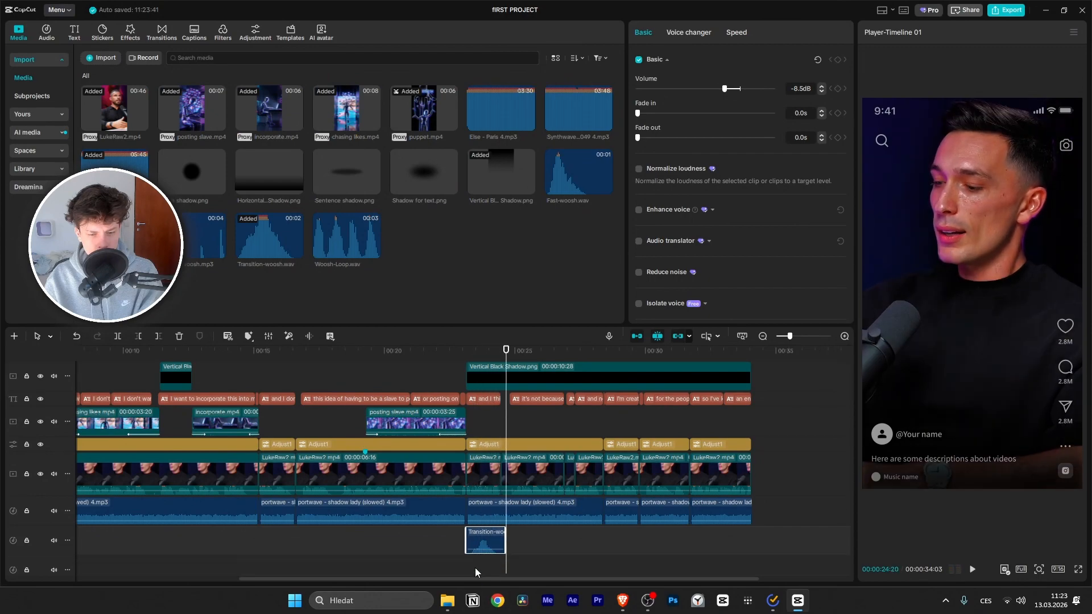
{"action": "scroll", "coordinate": [500, 456], "scroll_direction": "up", "scroll_amount": 1}
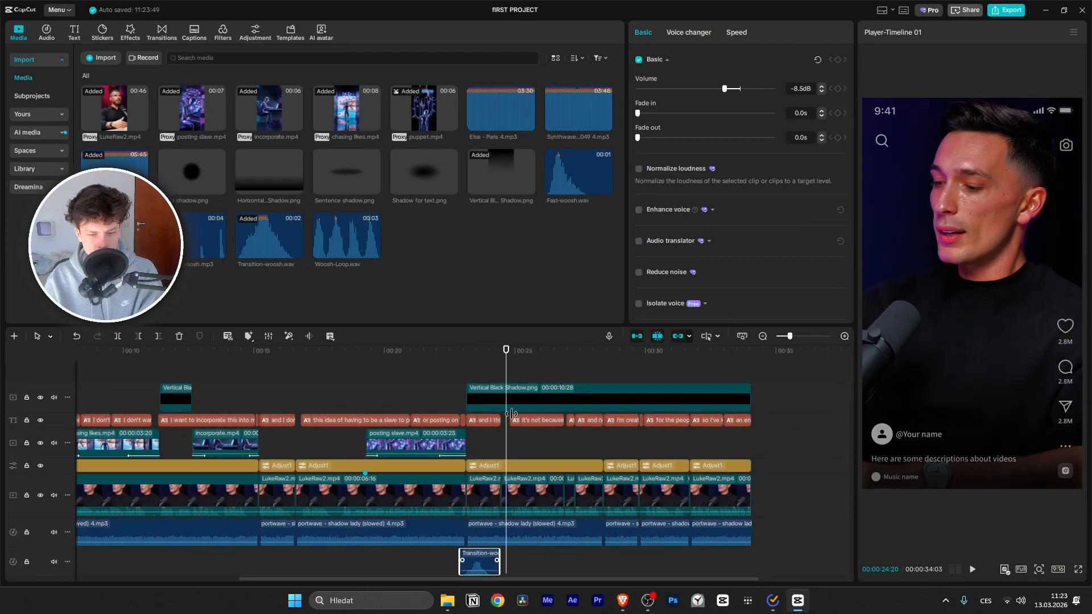
{"action": "left_click", "coordinate": [438, 359]}
{"action": "key", "text": "space"}
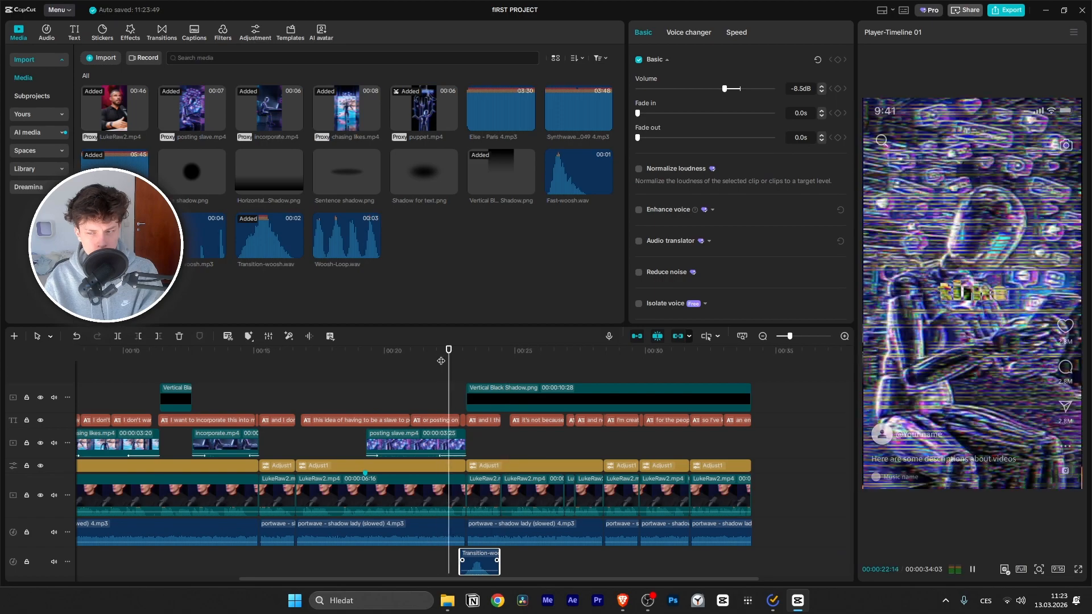
{"action": "key", "text": "space"}
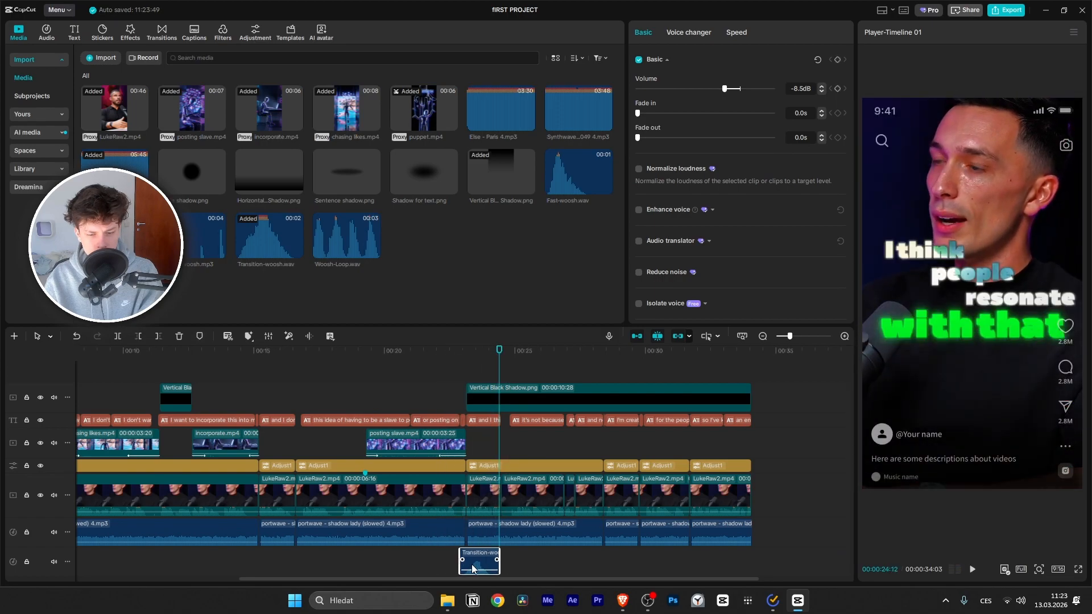
{"action": "left_click_drag", "start_coordinate": [499, 355], "coordinate": [460, 358]}
{"action": "key", "text": "space"}
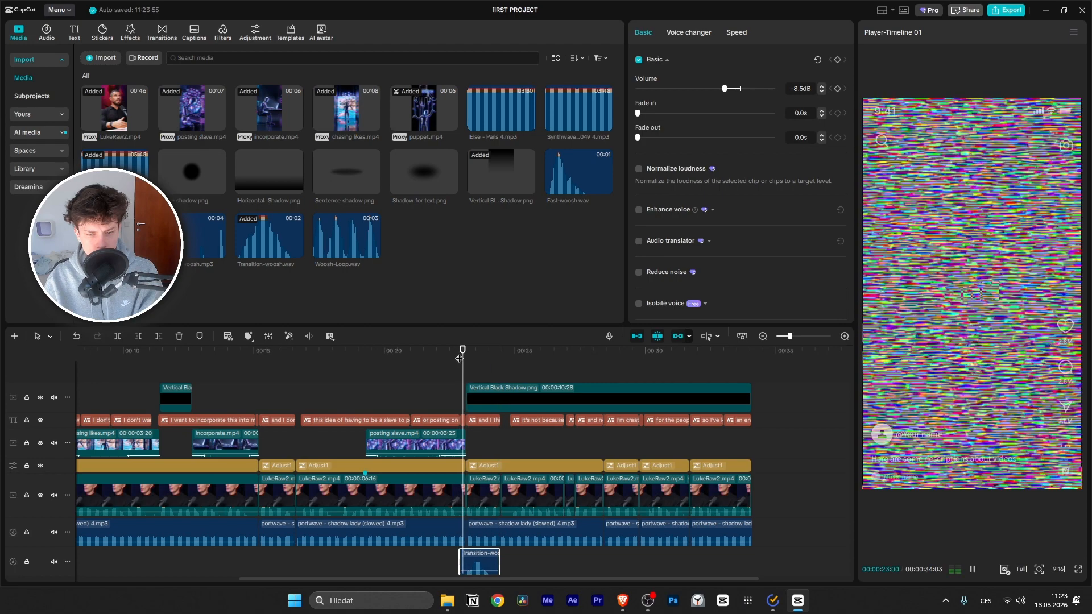
{"action": "key", "text": "space"}
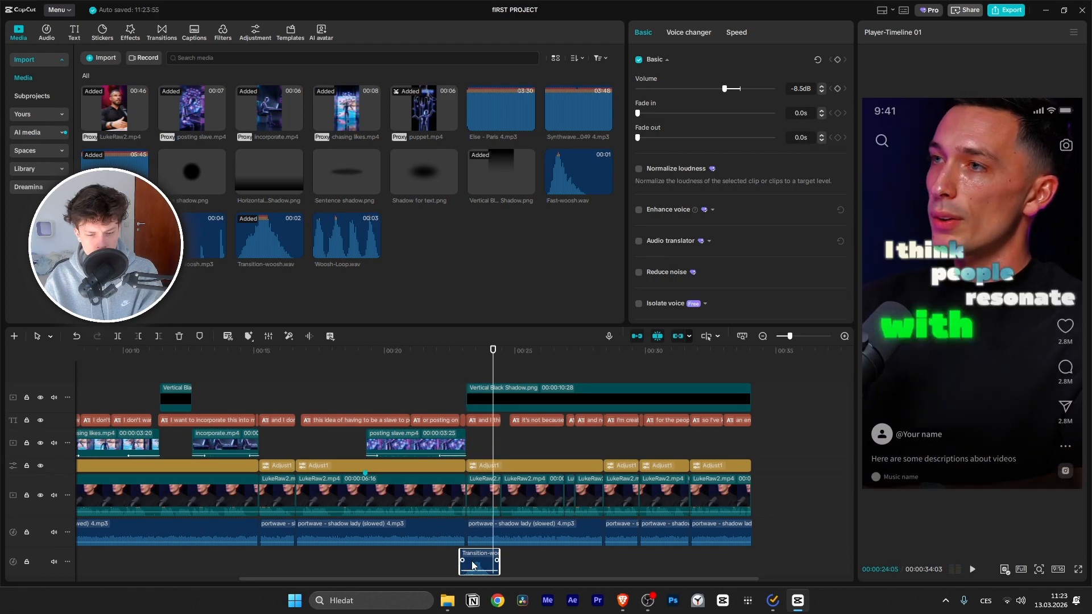
Step: Move the second transition woosh earlier again, to about half a second before the posting slave clip ends, and replay it
{"action": "left_click_drag", "start_coordinate": [468, 564], "coordinate": [465, 566]}
{"action": "left_click_drag", "start_coordinate": [491, 358], "coordinate": [446, 358]}
{"action": "key", "text": "space"}
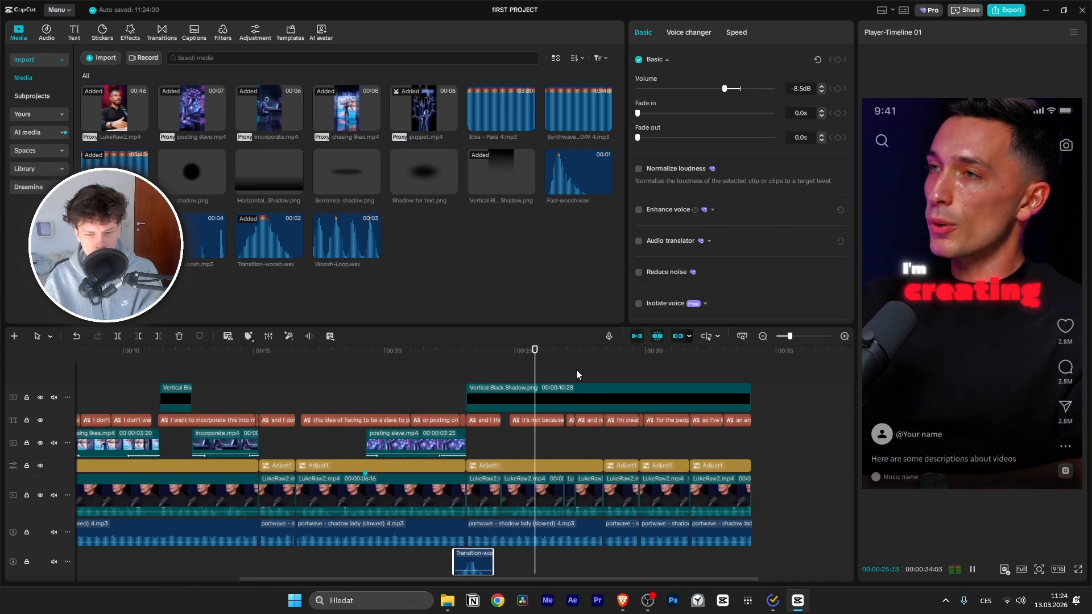
Step: Play the rest of the video and the opening again, and park the playhead at 00:00:05:02 where the puppet clip starts
{"action": "scroll", "coordinate": [576, 371], "scroll_direction": "down", "scroll_amount": 3}
{"action": "scroll", "coordinate": [576, 371], "scroll_direction": "down", "scroll_amount": 2}
{"action": "scroll", "coordinate": [576, 371], "scroll_direction": "up", "scroll_amount": 3}
{"action": "scroll", "coordinate": [499, 409], "scroll_direction": "up", "scroll_amount": 3}
{"action": "scroll", "coordinate": [499, 410], "scroll_direction": "down", "scroll_amount": 5}
{"action": "scroll", "coordinate": [499, 410], "scroll_direction": "up", "scroll_amount": 3}
{"action": "scroll", "coordinate": [500, 410], "scroll_direction": "up", "scroll_amount": 4}
{"action": "scroll", "coordinate": [499, 410], "scroll_direction": "down", "scroll_amount": 3}
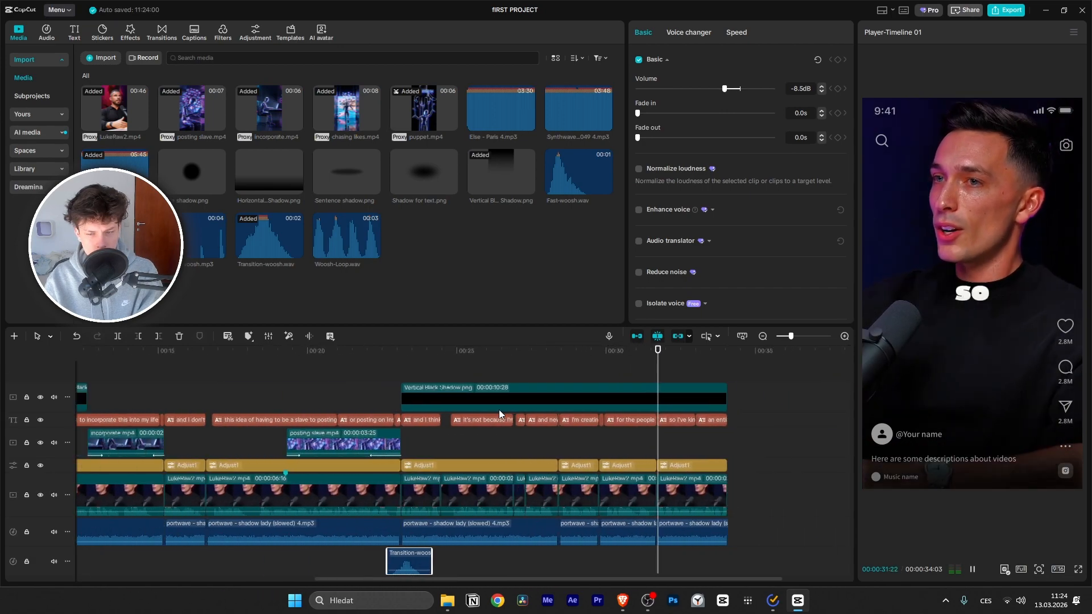
{"action": "scroll", "coordinate": [499, 409], "scroll_direction": "down", "scroll_amount": 3}
{"action": "scroll", "coordinate": [499, 409], "scroll_direction": "up", "scroll_amount": 4}
{"action": "scroll", "coordinate": [499, 410], "scroll_direction": "down", "scroll_amount": 2}
{"action": "key", "text": "space"}
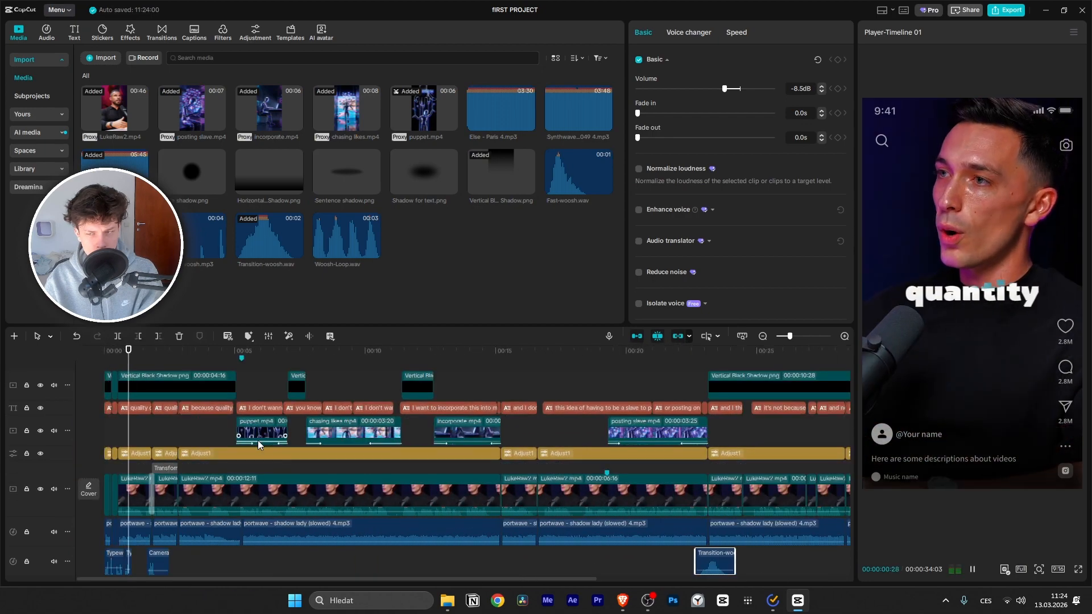
{"action": "scroll", "coordinate": [257, 440], "scroll_direction": "up", "scroll_amount": 4}
{"action": "scroll", "coordinate": [257, 440], "scroll_direction": "up", "scroll_amount": 2}
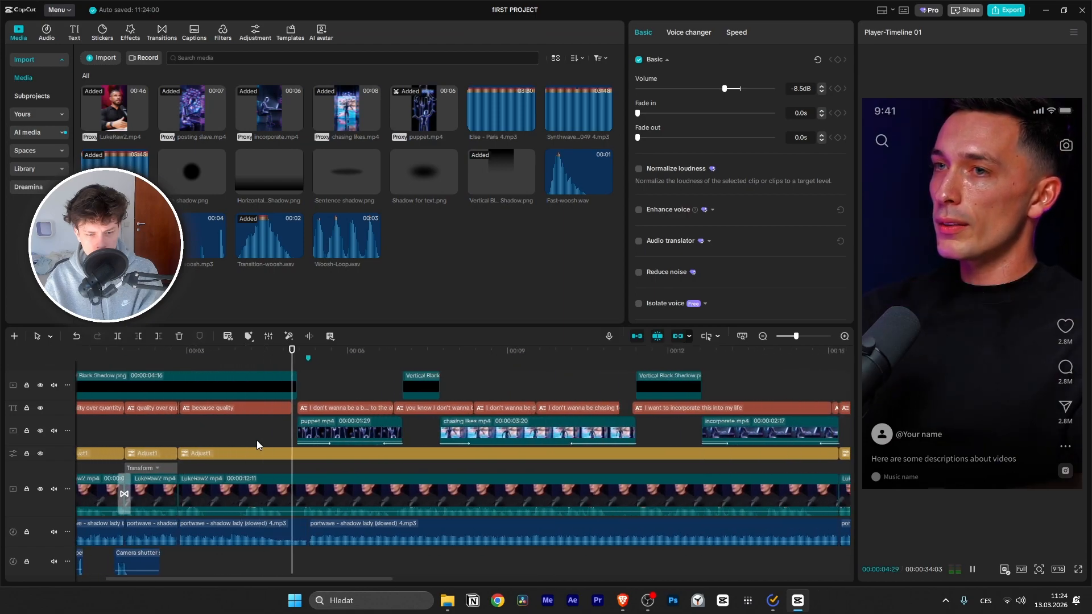
{"action": "key", "text": "space"}
{"action": "left_click_drag", "start_coordinate": [324, 353], "coordinate": [297, 360]}
{"action": "scroll", "coordinate": [237, 454], "scroll_direction": "down", "scroll_amount": 4}
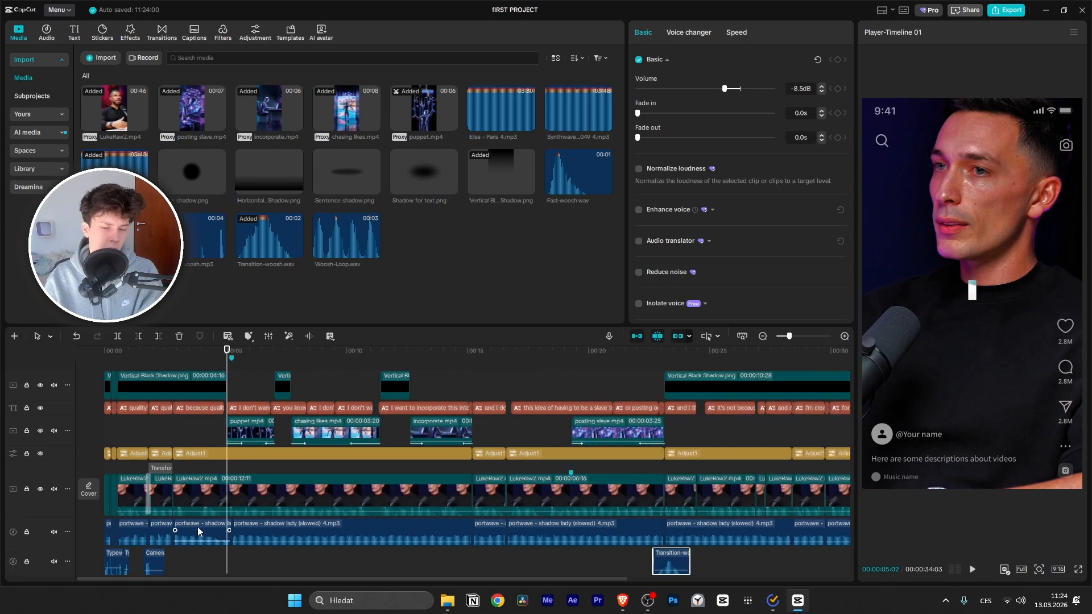
Step: Show the whole timeline and replay the woosh at the end of the posting slave clip
{"action": "scroll", "coordinate": [253, 517], "scroll_direction": "down", "scroll_amount": 2}
{"action": "left_click_drag", "start_coordinate": [511, 563], "coordinate": [399, 563]}
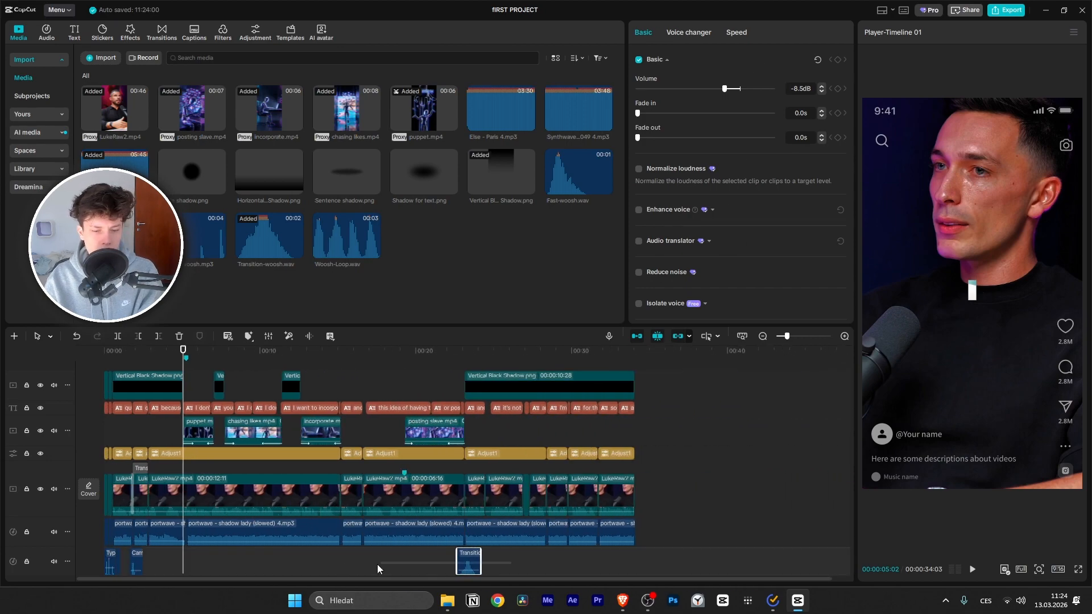
{"action": "left_click_drag", "start_coordinate": [125, 565], "coordinate": [329, 556]}
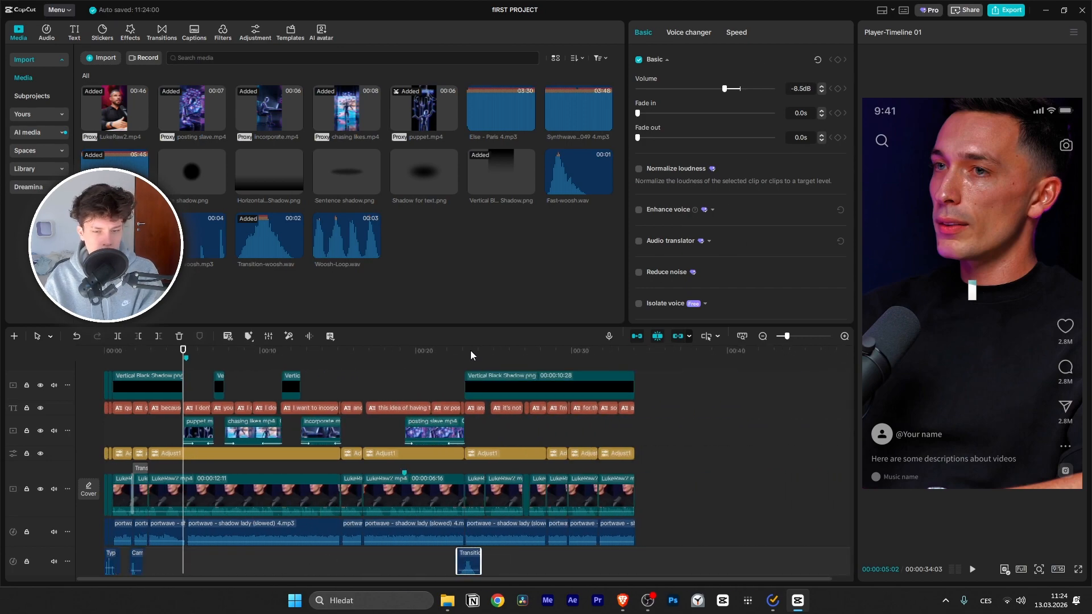
{"action": "left_click", "coordinate": [452, 353]}
{"action": "mouse_move", "coordinate": [451, 355]}
{"action": "left_mouse_down"}
{"action": "mouse_move", "coordinate": [464, 358]}
{"action": "mouse_move", "coordinate": [449, 366]}
{"action": "left_mouse_up"}
{"action": "key", "text": "space"}
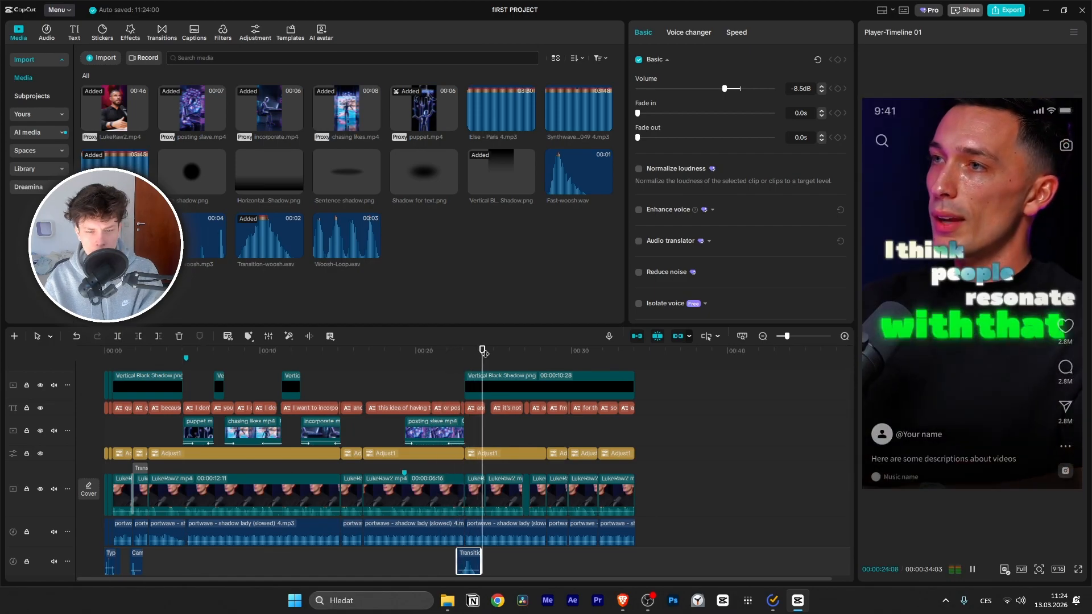
Step: Replay the first transition near the opening and slow its transition woosh sound to 0.71x speed
{"action": "left_click", "coordinate": [484, 352]}
{"action": "left_click_drag", "start_coordinate": [483, 353], "coordinate": [133, 416]}
{"action": "key", "text": "space"}
{"action": "scroll", "coordinate": [105, 547], "scroll_direction": "up", "scroll_amount": 5}
{"action": "scroll", "coordinate": [228, 583], "scroll_direction": "left", "scroll_amount": 2}
{"action": "scroll", "coordinate": [211, 512], "scroll_direction": "down", "scroll_amount": 2}
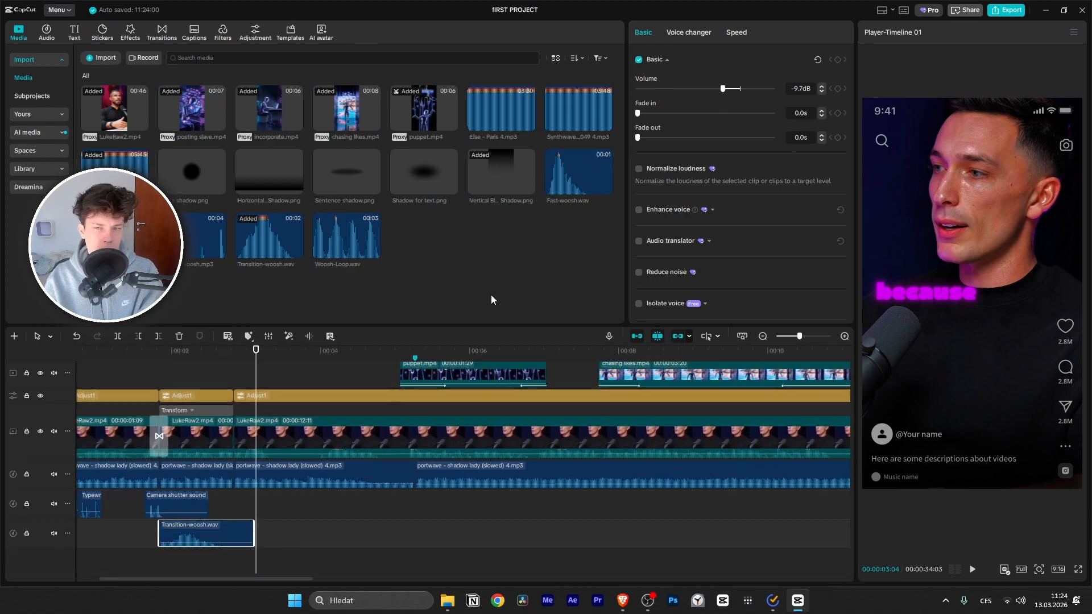
{"action": "left_click", "coordinate": [735, 33]}
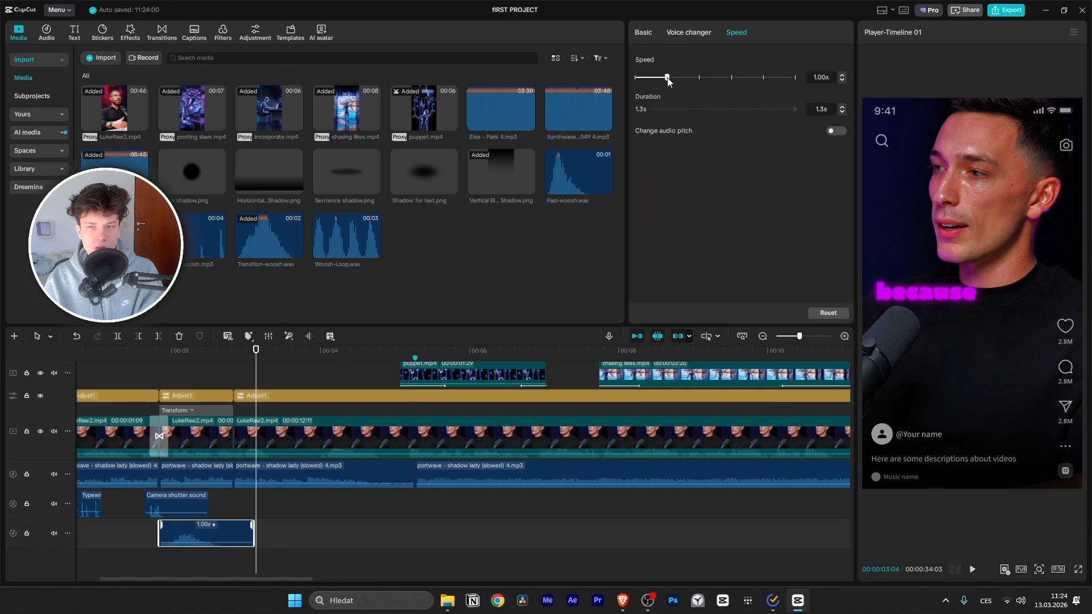
{"action": "left_click_drag", "start_coordinate": [677, 79], "coordinate": [656, 79]}
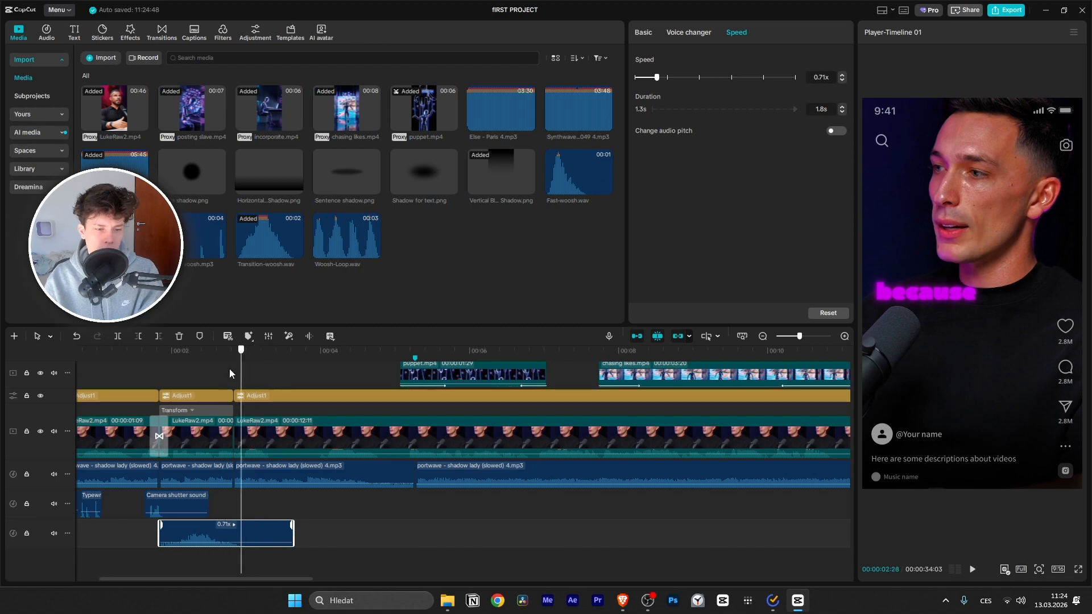
Step: Replay the opening transition from just before the slowed woosh to check how the sound fits
{"action": "left_click", "coordinate": [176, 371]}
{"action": "left_click", "coordinate": [149, 372]}
{"action": "key", "text": "space"}
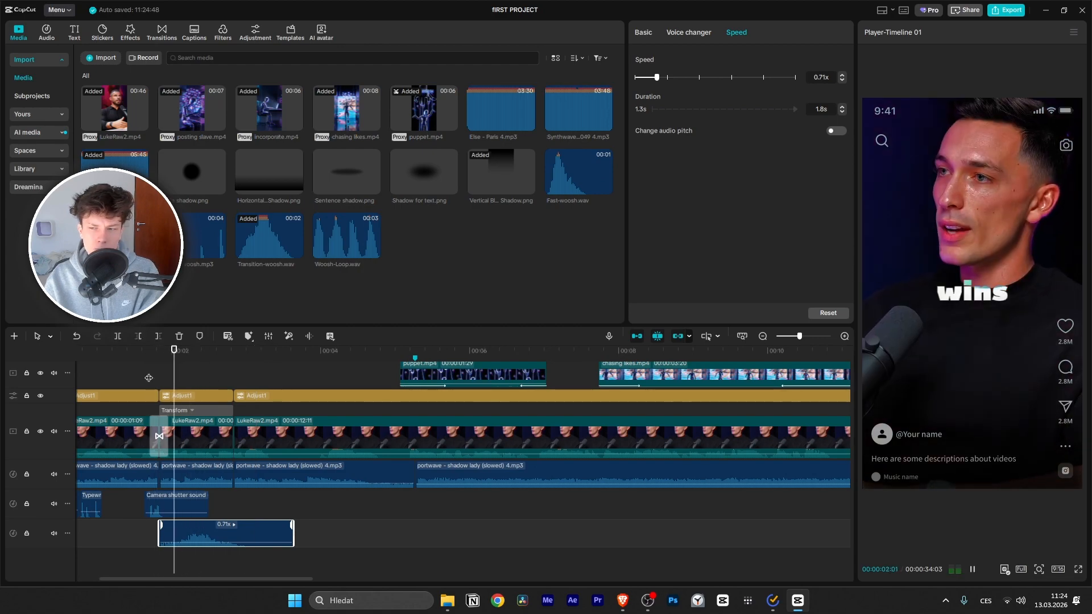
{"action": "key", "text": "space"}
{"action": "scroll", "coordinate": [305, 392], "scroll_direction": "down", "scroll_amount": 3}
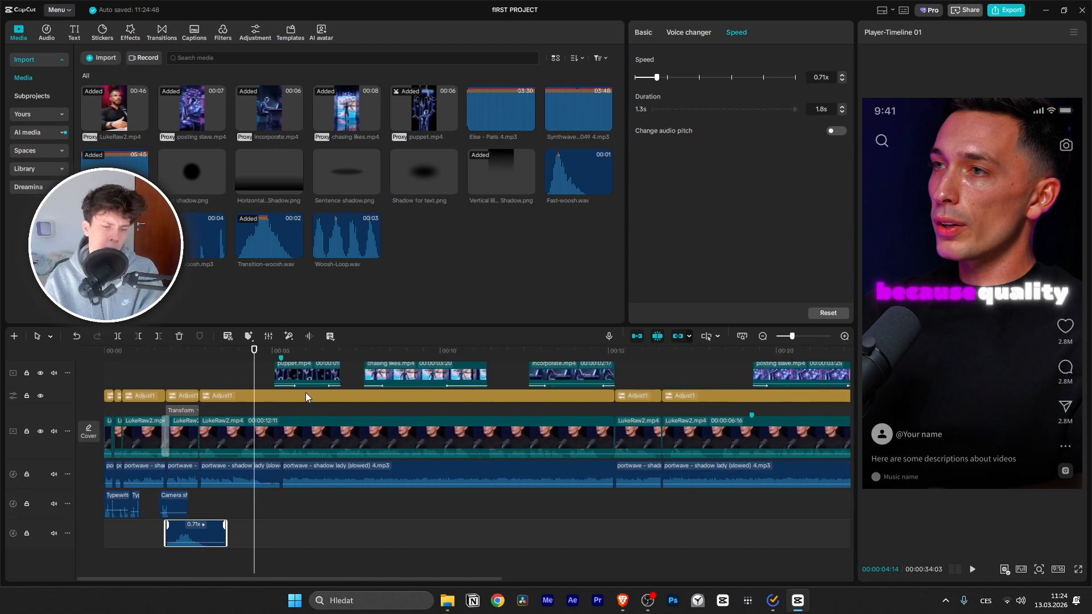
{"action": "left_click_drag", "start_coordinate": [252, 352], "coordinate": [215, 370]}
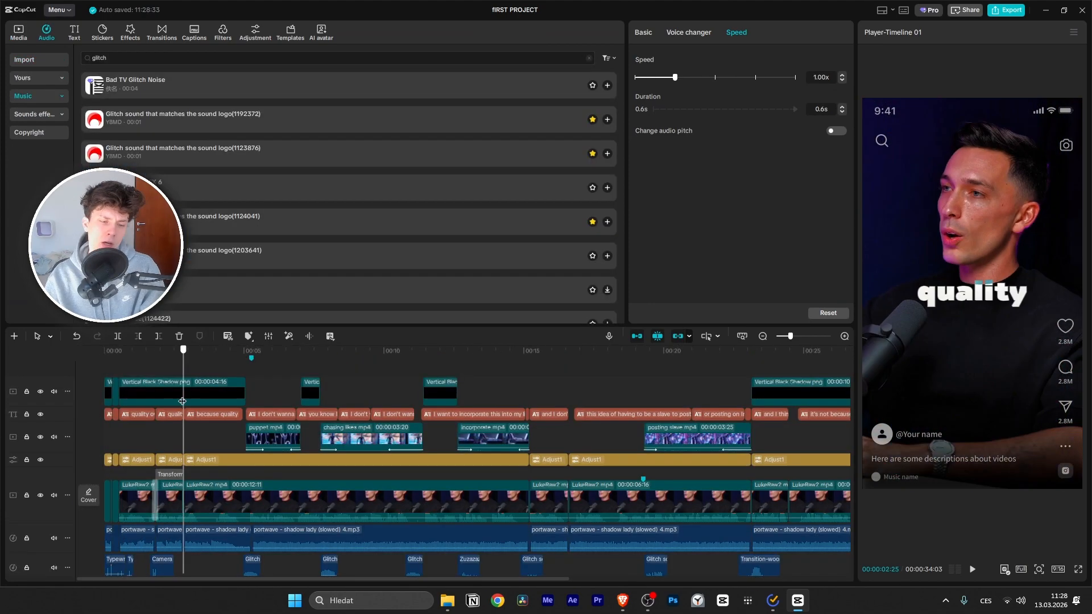
Step: Play the video from 00:00:04:22 through the end of the posting slave clip to review the glitch and woosh sounds
{"action": "left_click_drag", "start_coordinate": [177, 364], "coordinate": [230, 376]}
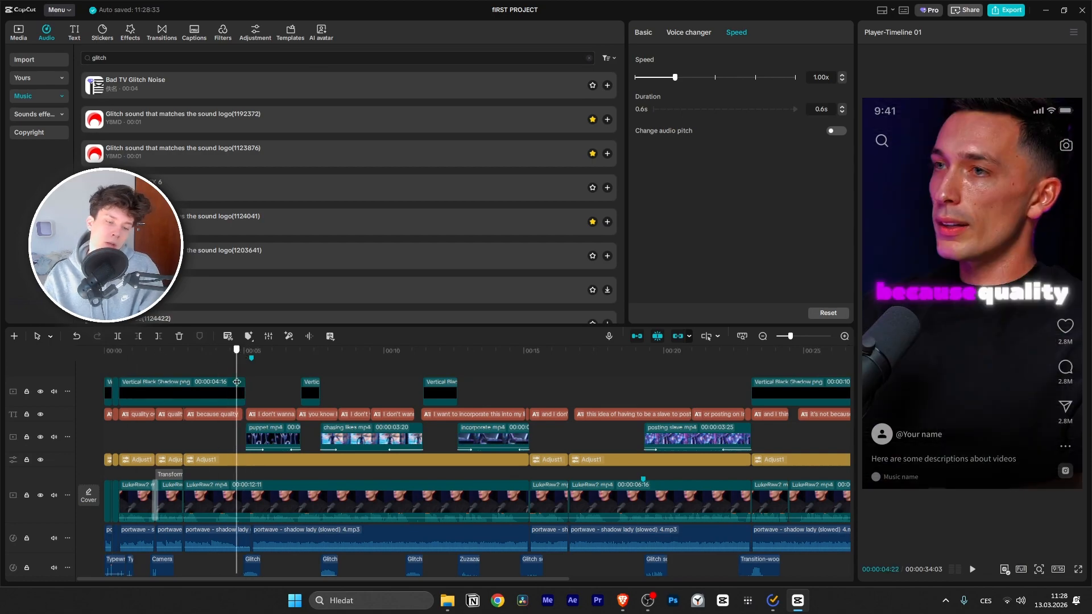
{"action": "key", "text": "space"}
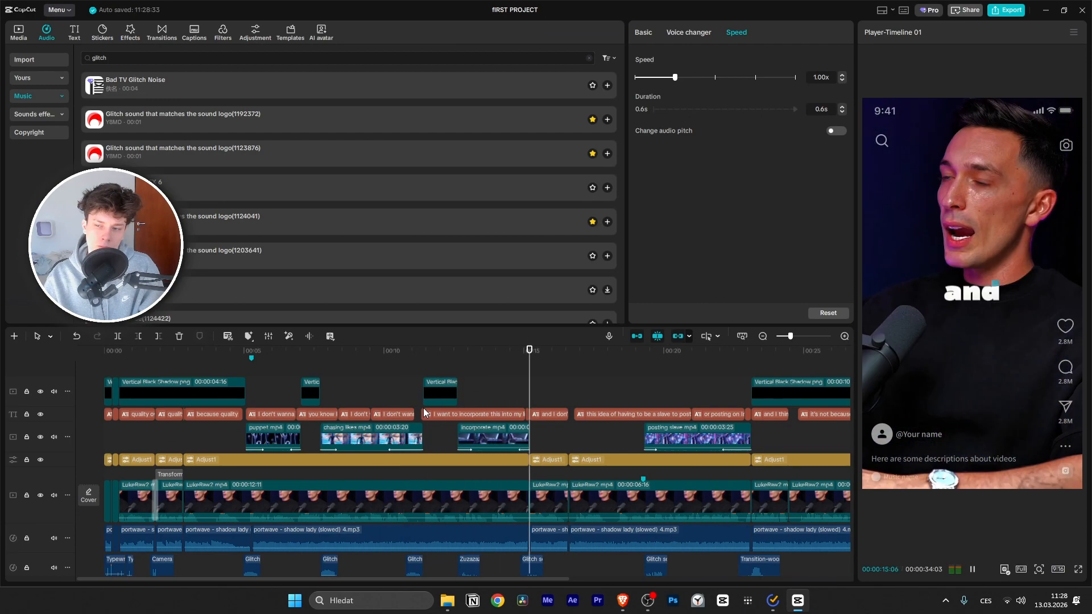
{"action": "scroll", "coordinate": [588, 432], "scroll_direction": "down", "scroll_amount": 2}
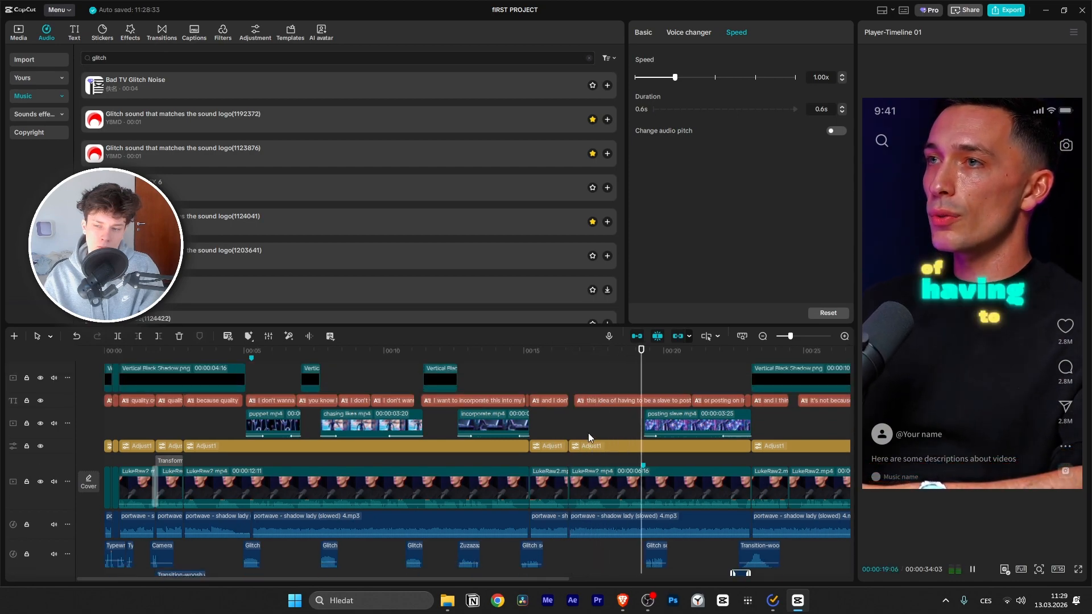
{"action": "key", "text": "space"}
{"action": "scroll", "coordinate": [704, 455], "scroll_direction": "down", "scroll_amount": 2}
{"action": "key", "text": "space"}
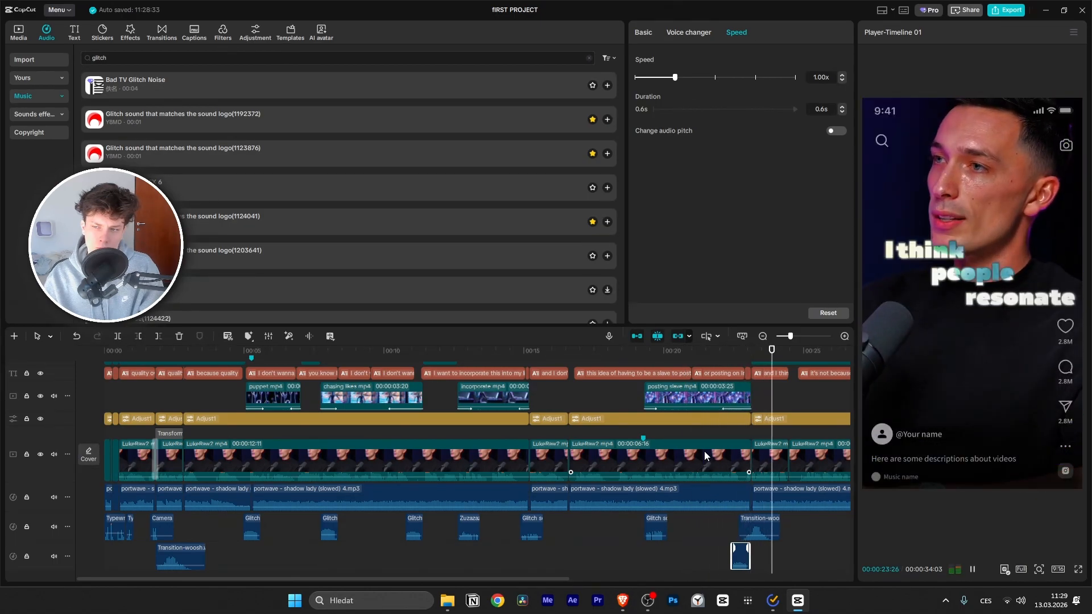
{"action": "key", "text": "space"}
{"action": "left_click", "coordinate": [539, 442]}
{"action": "scroll", "coordinate": [539, 439], "scroll_direction": "down", "scroll_amount": 3}
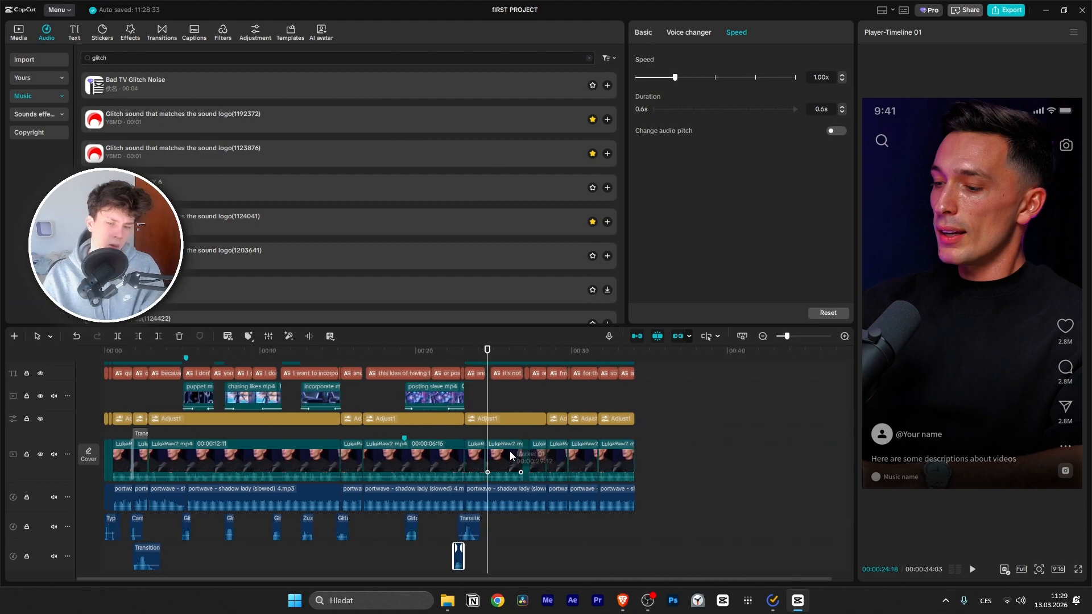
Step: Return the playhead to the beginning, clear the clip selection, and preview the frame at 00:00:06:09 in the puppet clip
{"action": "left_click_drag", "start_coordinate": [488, 357], "coordinate": [57, 369]}
{"action": "scroll", "coordinate": [272, 417], "scroll_direction": "up", "scroll_amount": 2}
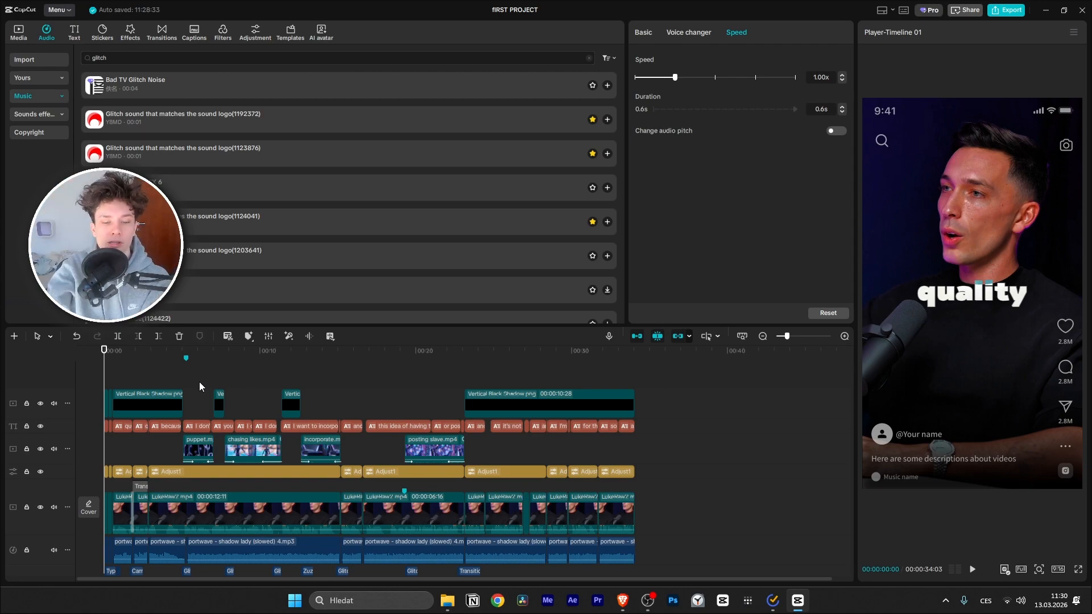
{"action": "left_click_drag", "start_coordinate": [501, 447], "coordinate": [154, 460]}
{"action": "left_click", "coordinate": [153, 459]}
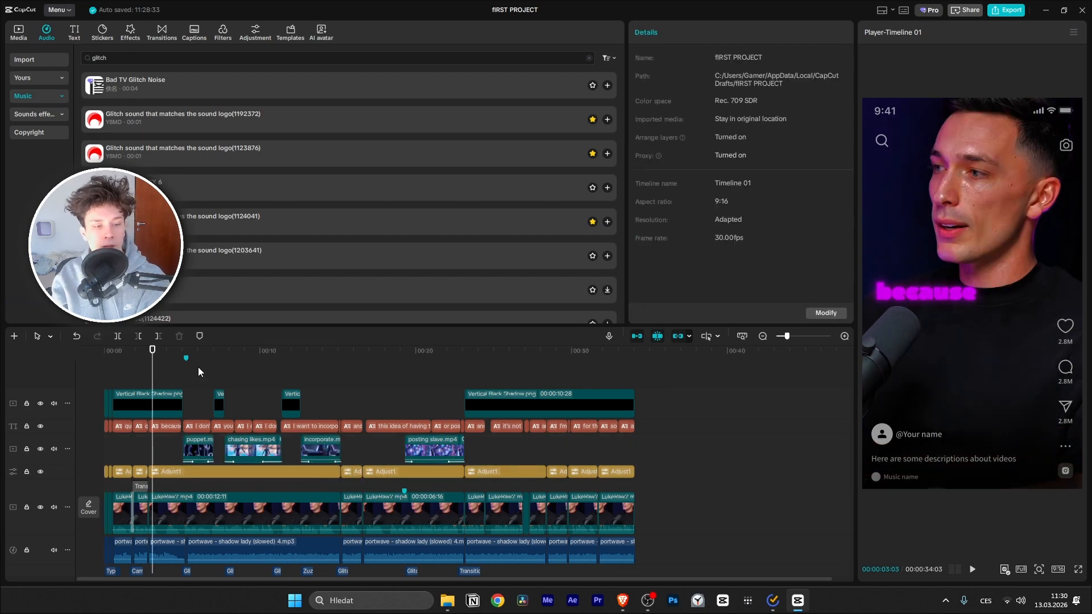
{"action": "left_click", "coordinate": [202, 350]}
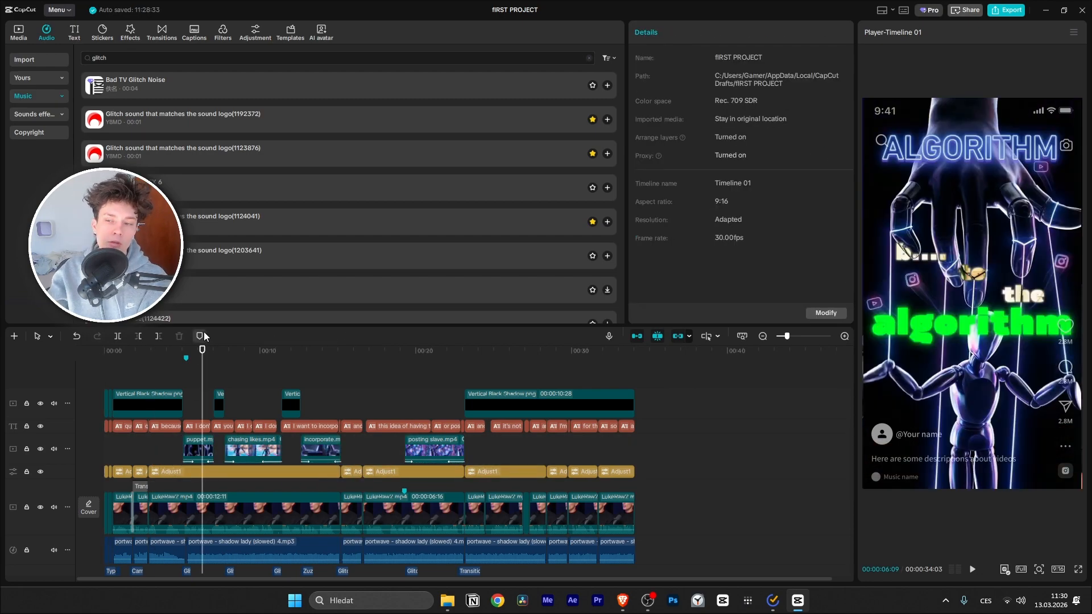